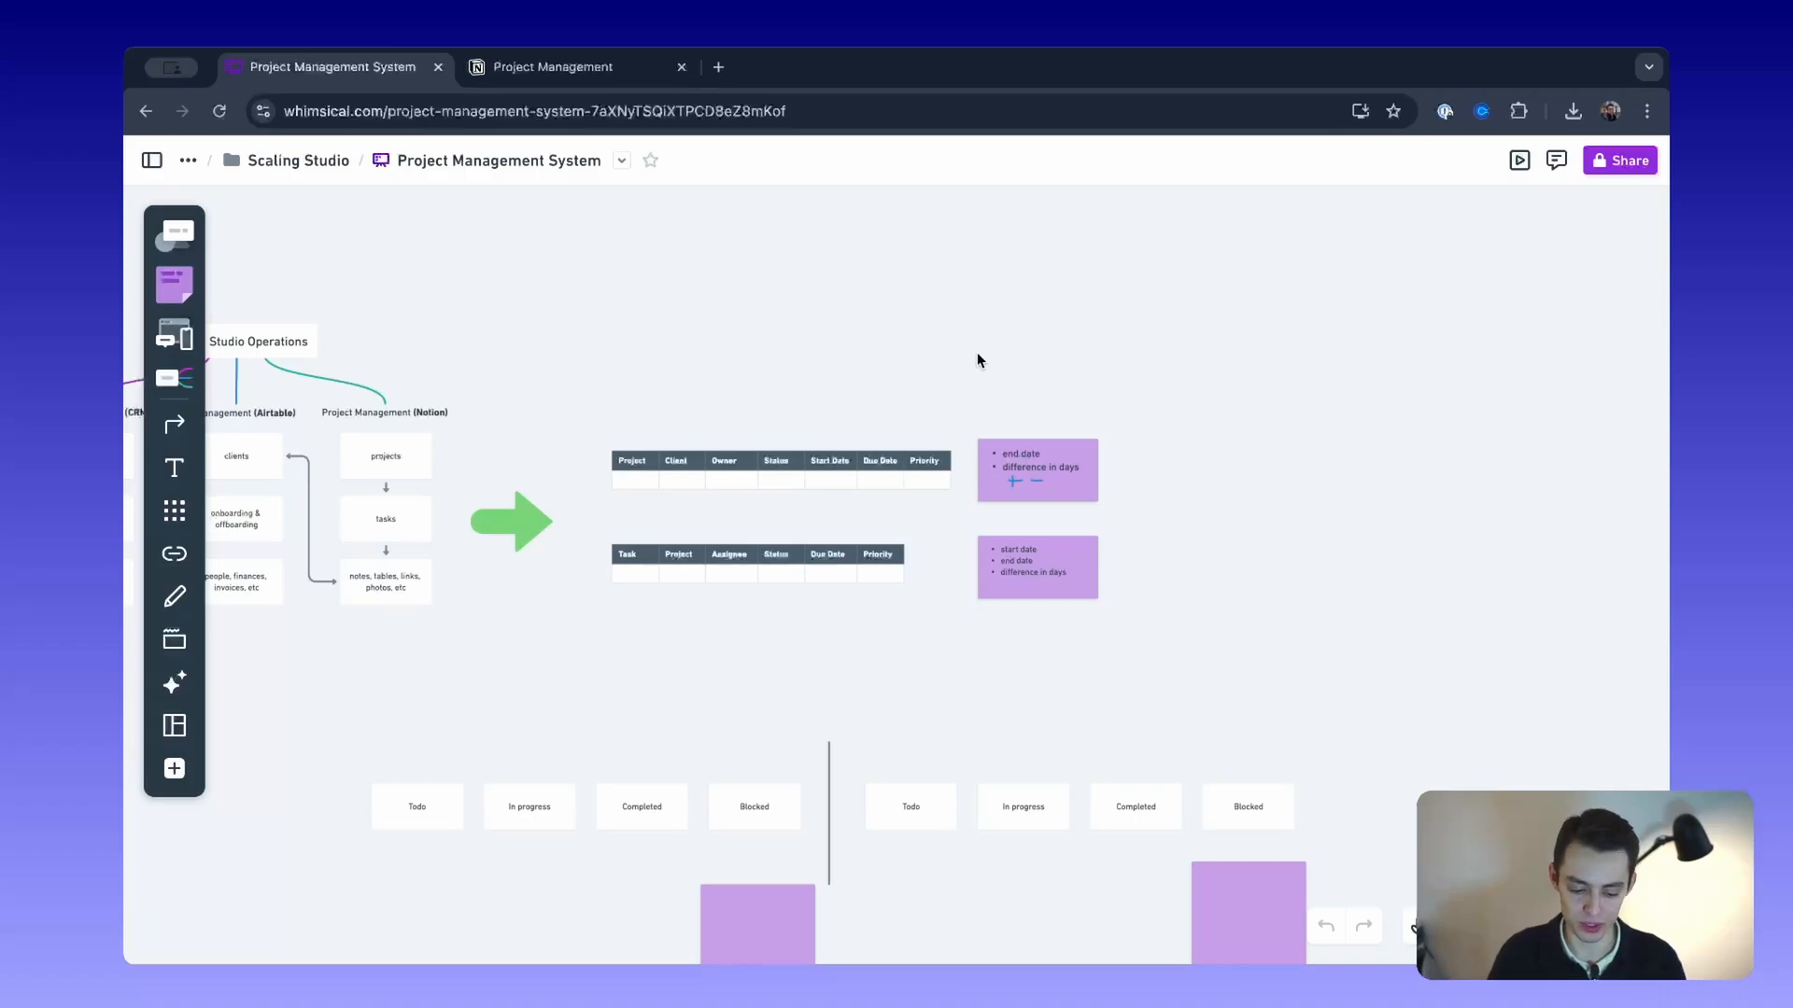
# Step: Look over the Project Management System board, switch to Notion and view the empty Project Management page
pyautogui.scroll(-3, 977, 360)
pyautogui.scroll(2, 854, 601)
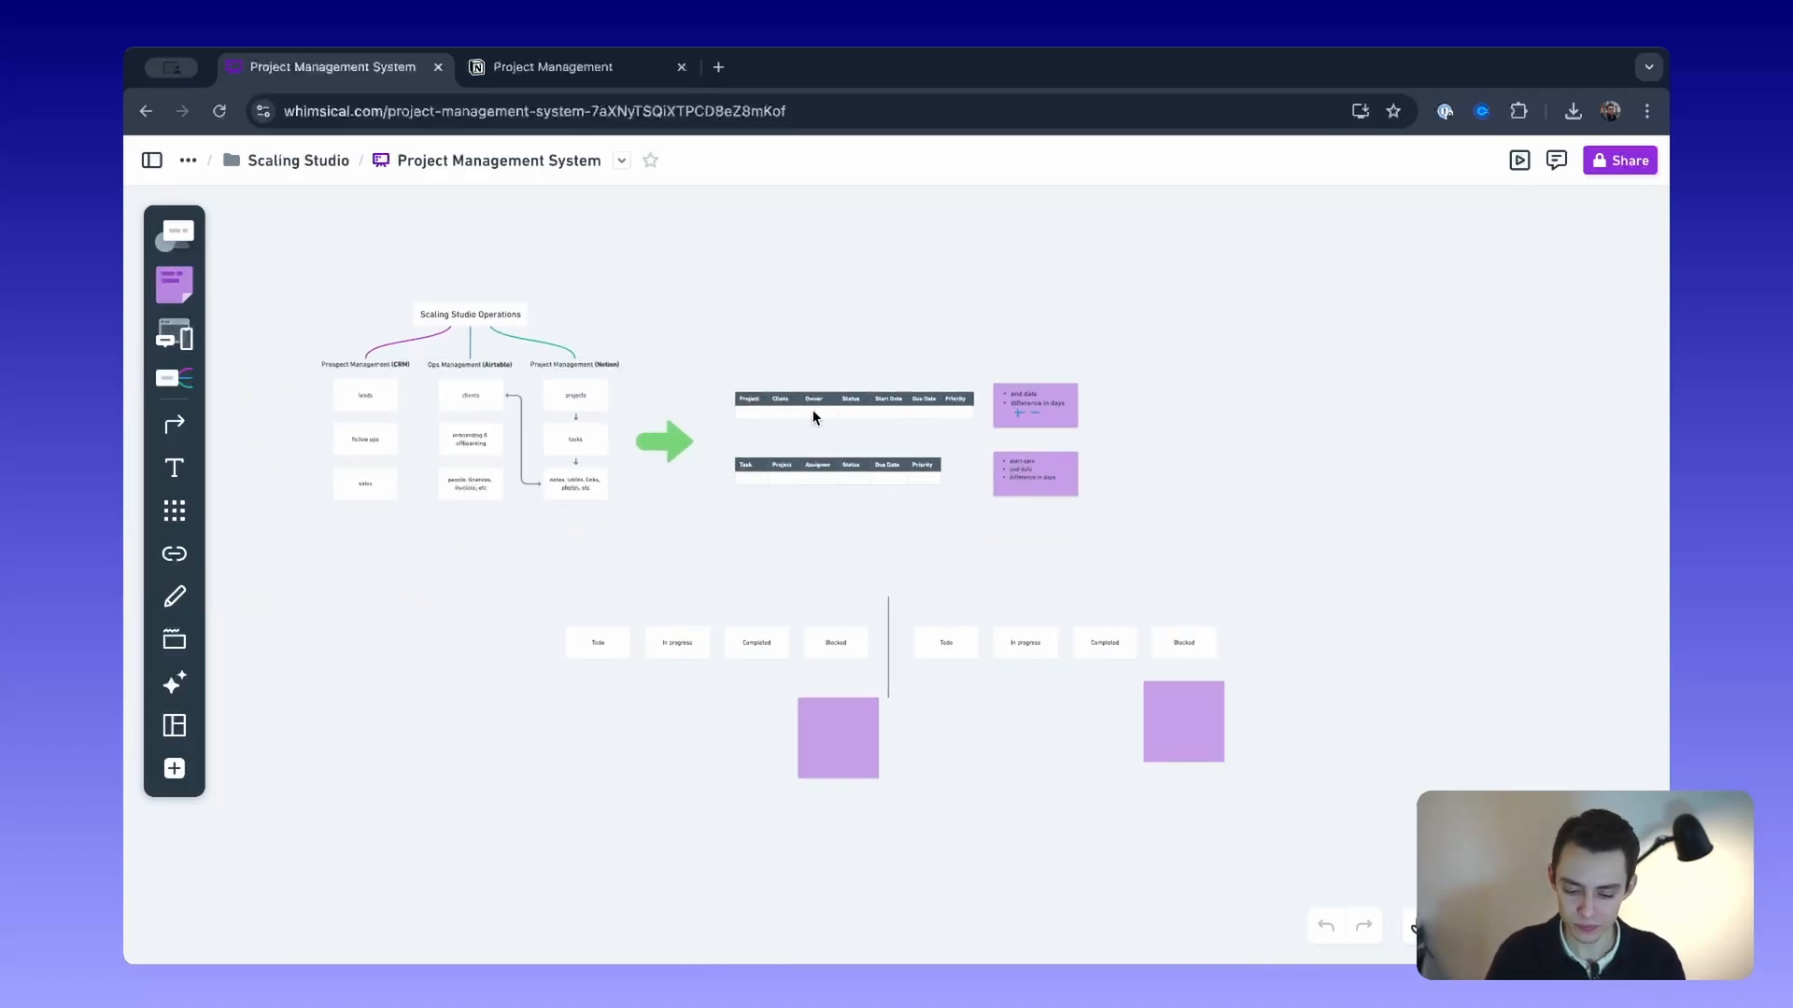
pyautogui.scroll(1, 814, 418)
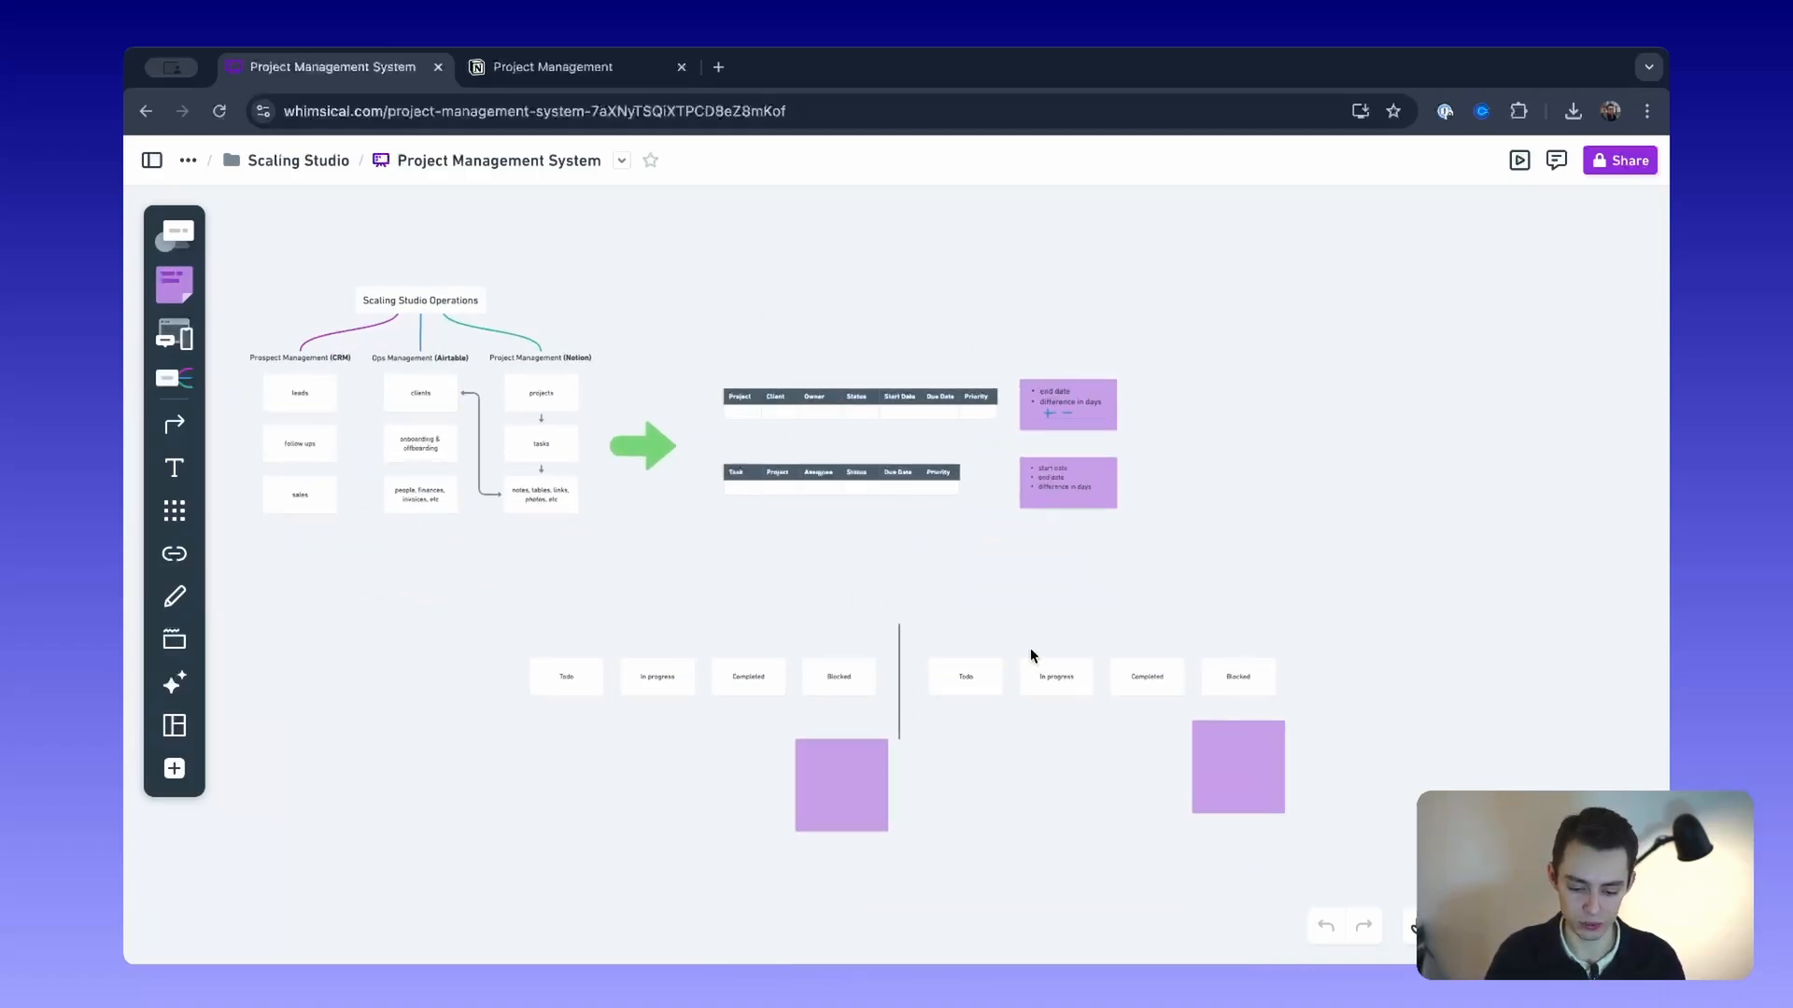
pyautogui.click(561, 67)
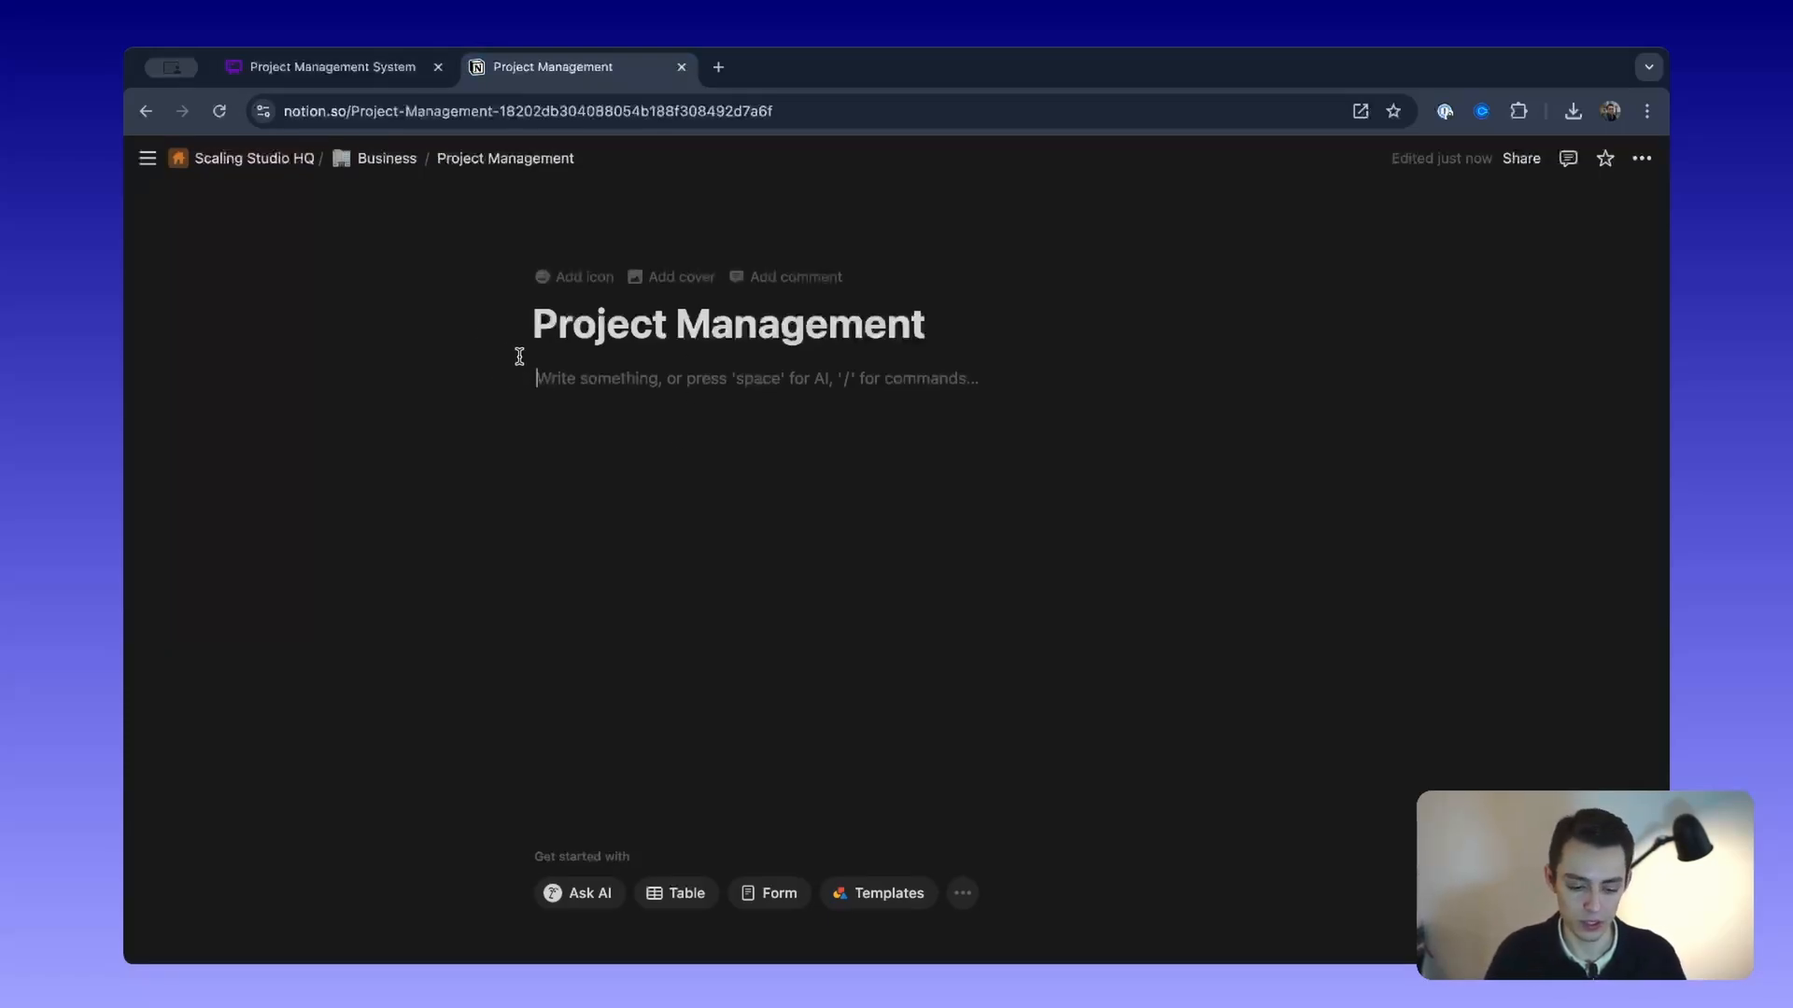
pyautogui.moveTo(415, 312); pyautogui.dragTo(554, 340)
pyautogui.doubleClick(935, 334)
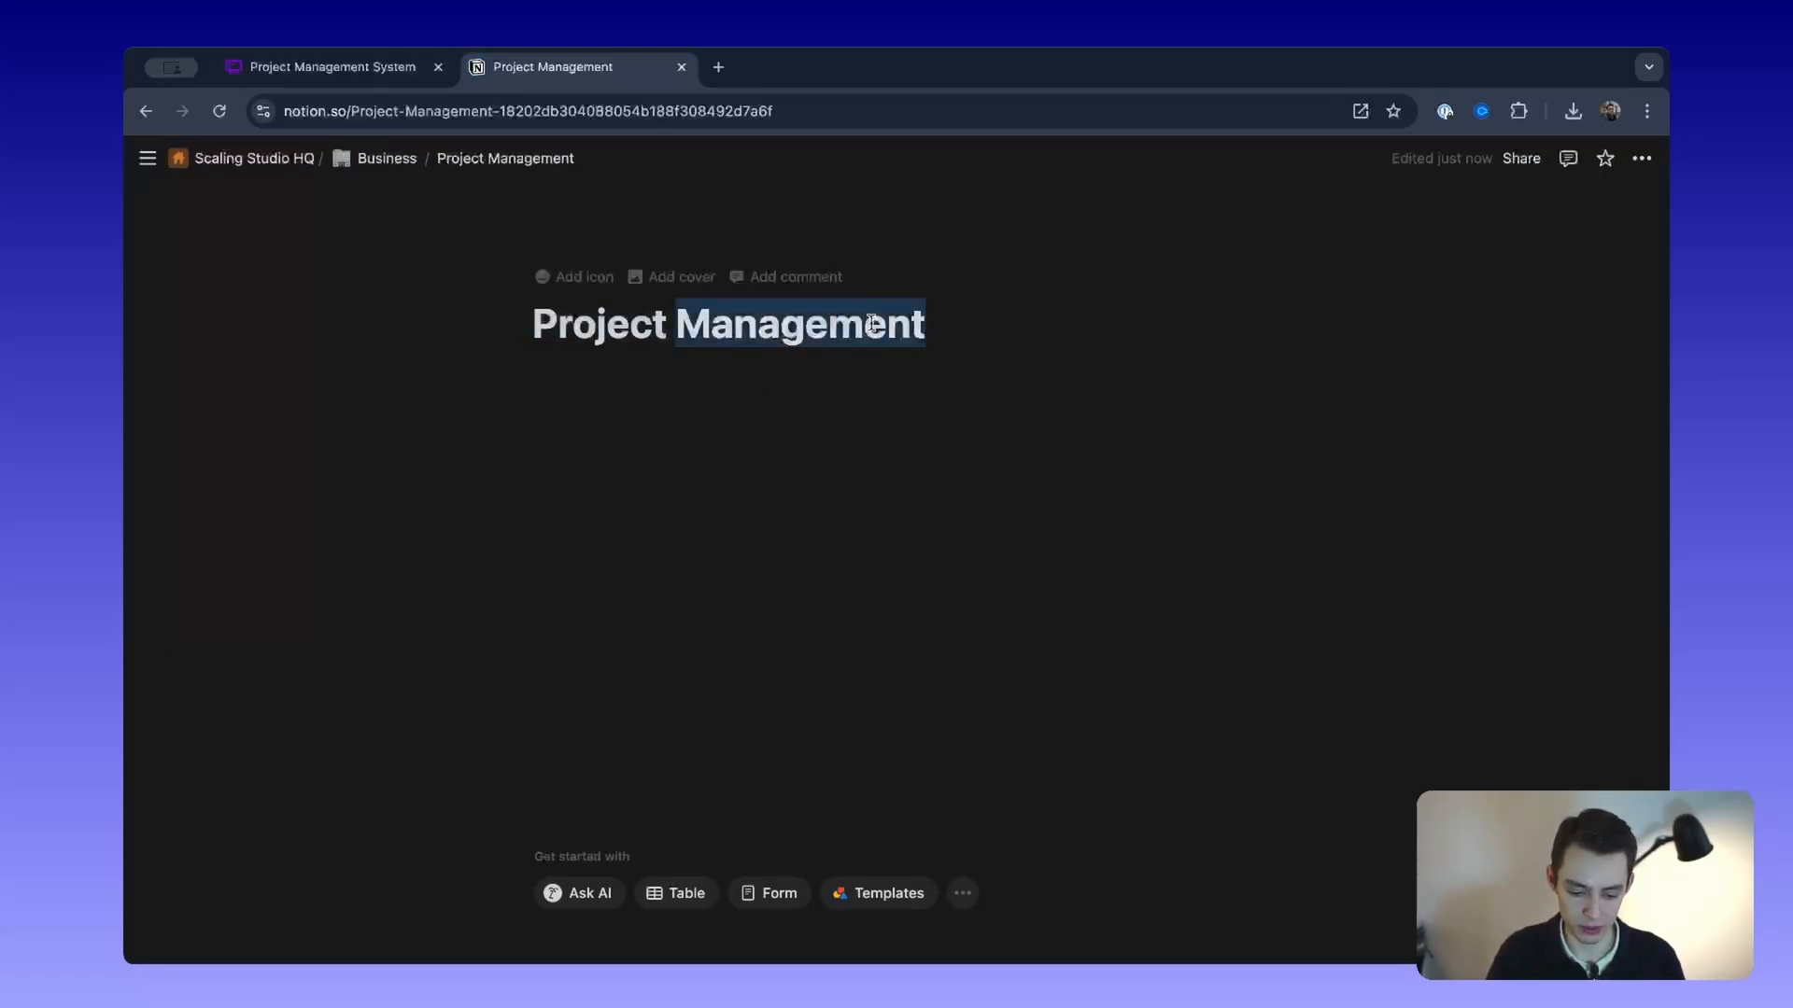
pyautogui.click(807, 424)
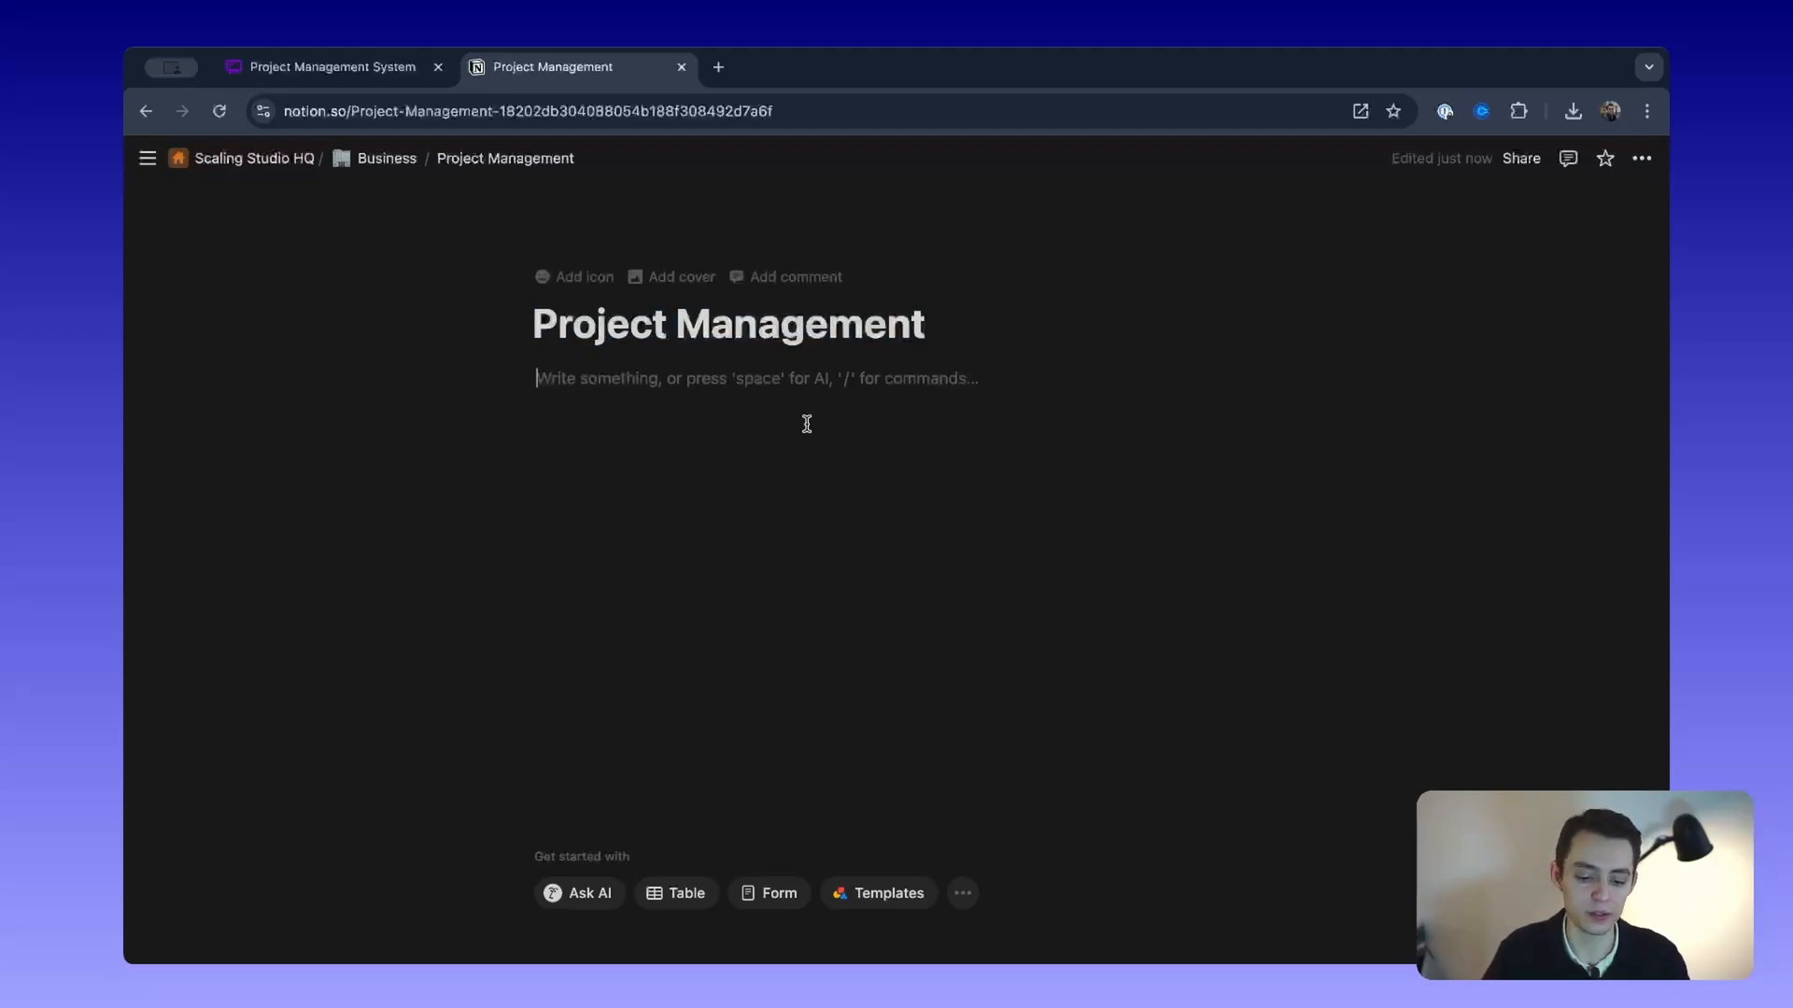
# Step: Switch to the Whimsical board and examine the planned columns of the Project and Task tables and their sticky notes
pyautogui.click(323, 67)
pyautogui.scroll(5, 926, 471)
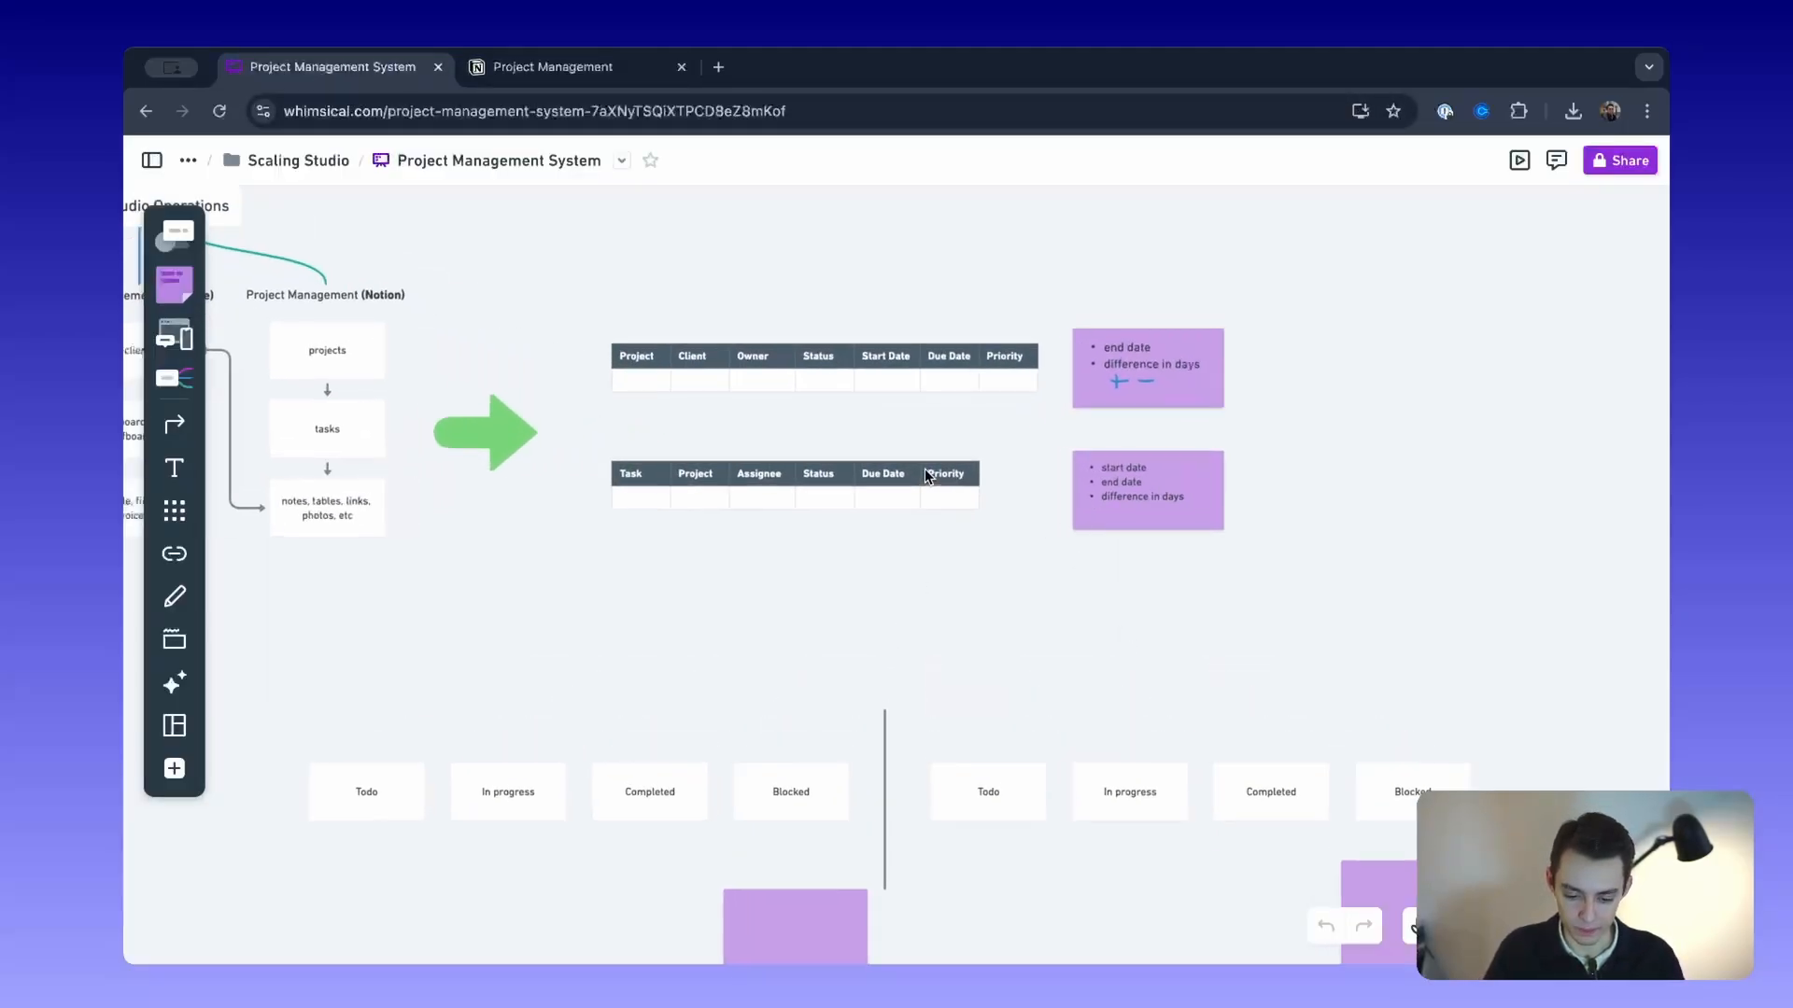
pyautogui.moveTo(518, 259); pyautogui.dragTo(1287, 589)
pyautogui.click(1363, 643)
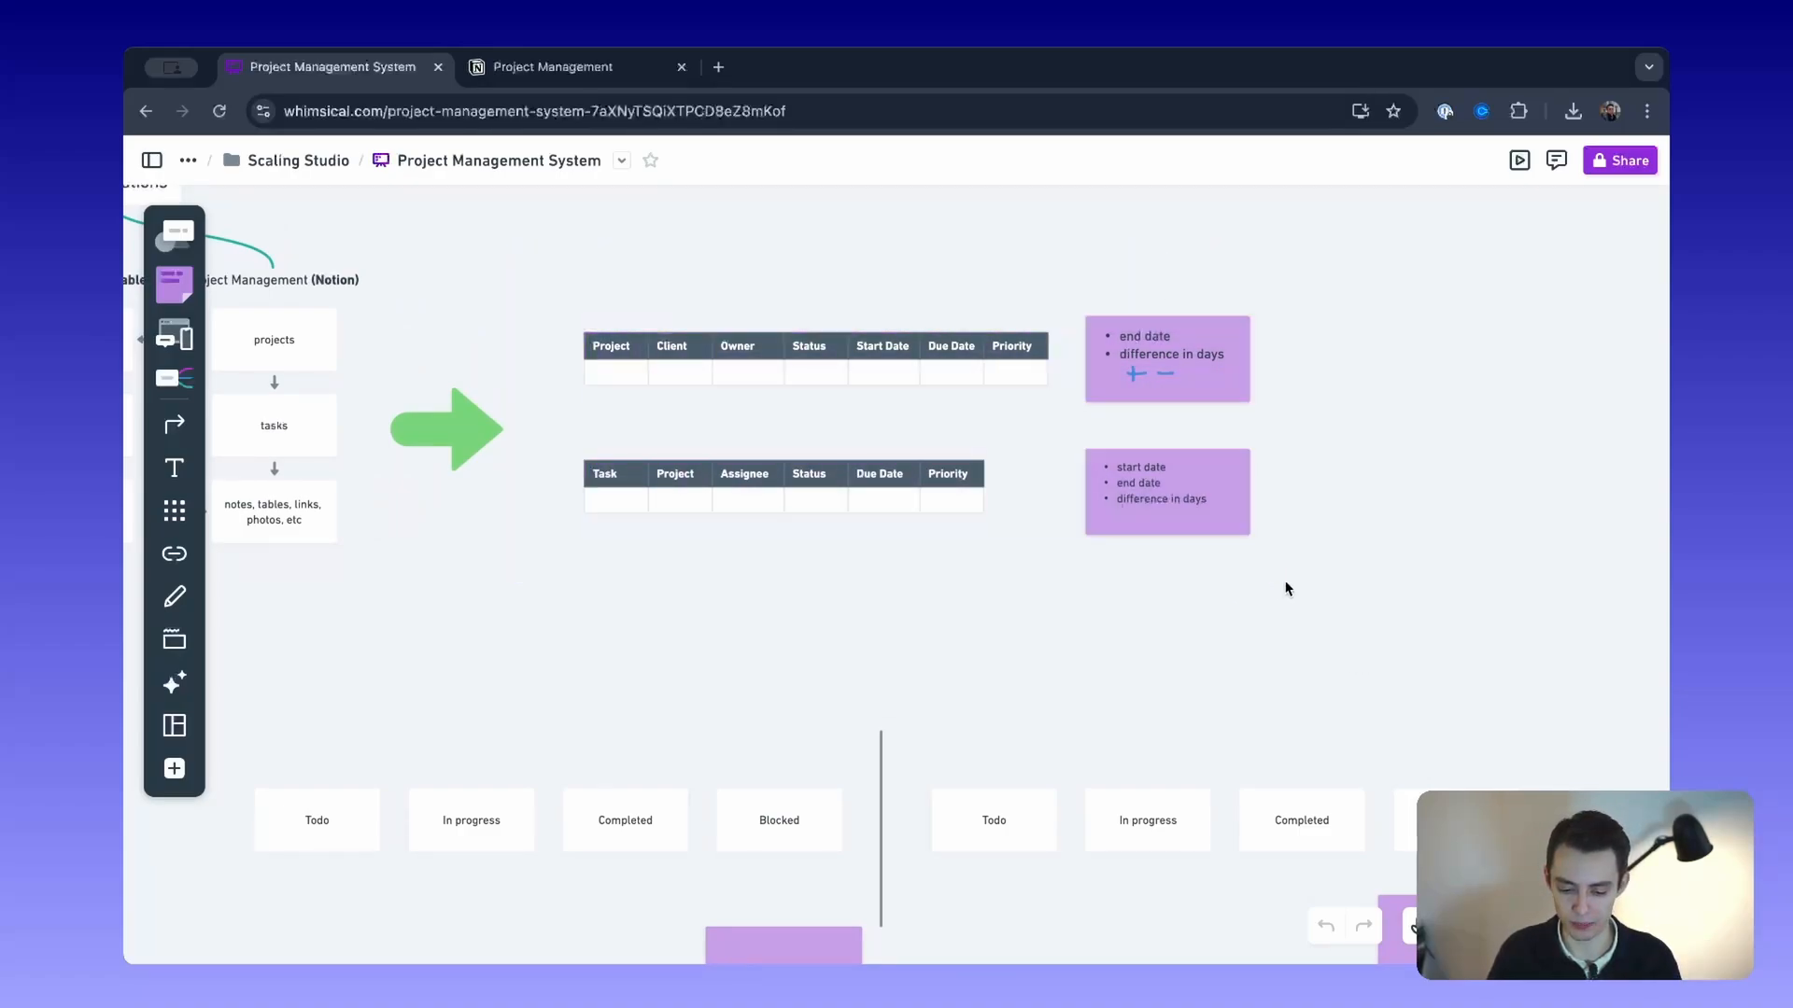
pyautogui.moveTo(577, 372); pyautogui.dragTo(821, 556)
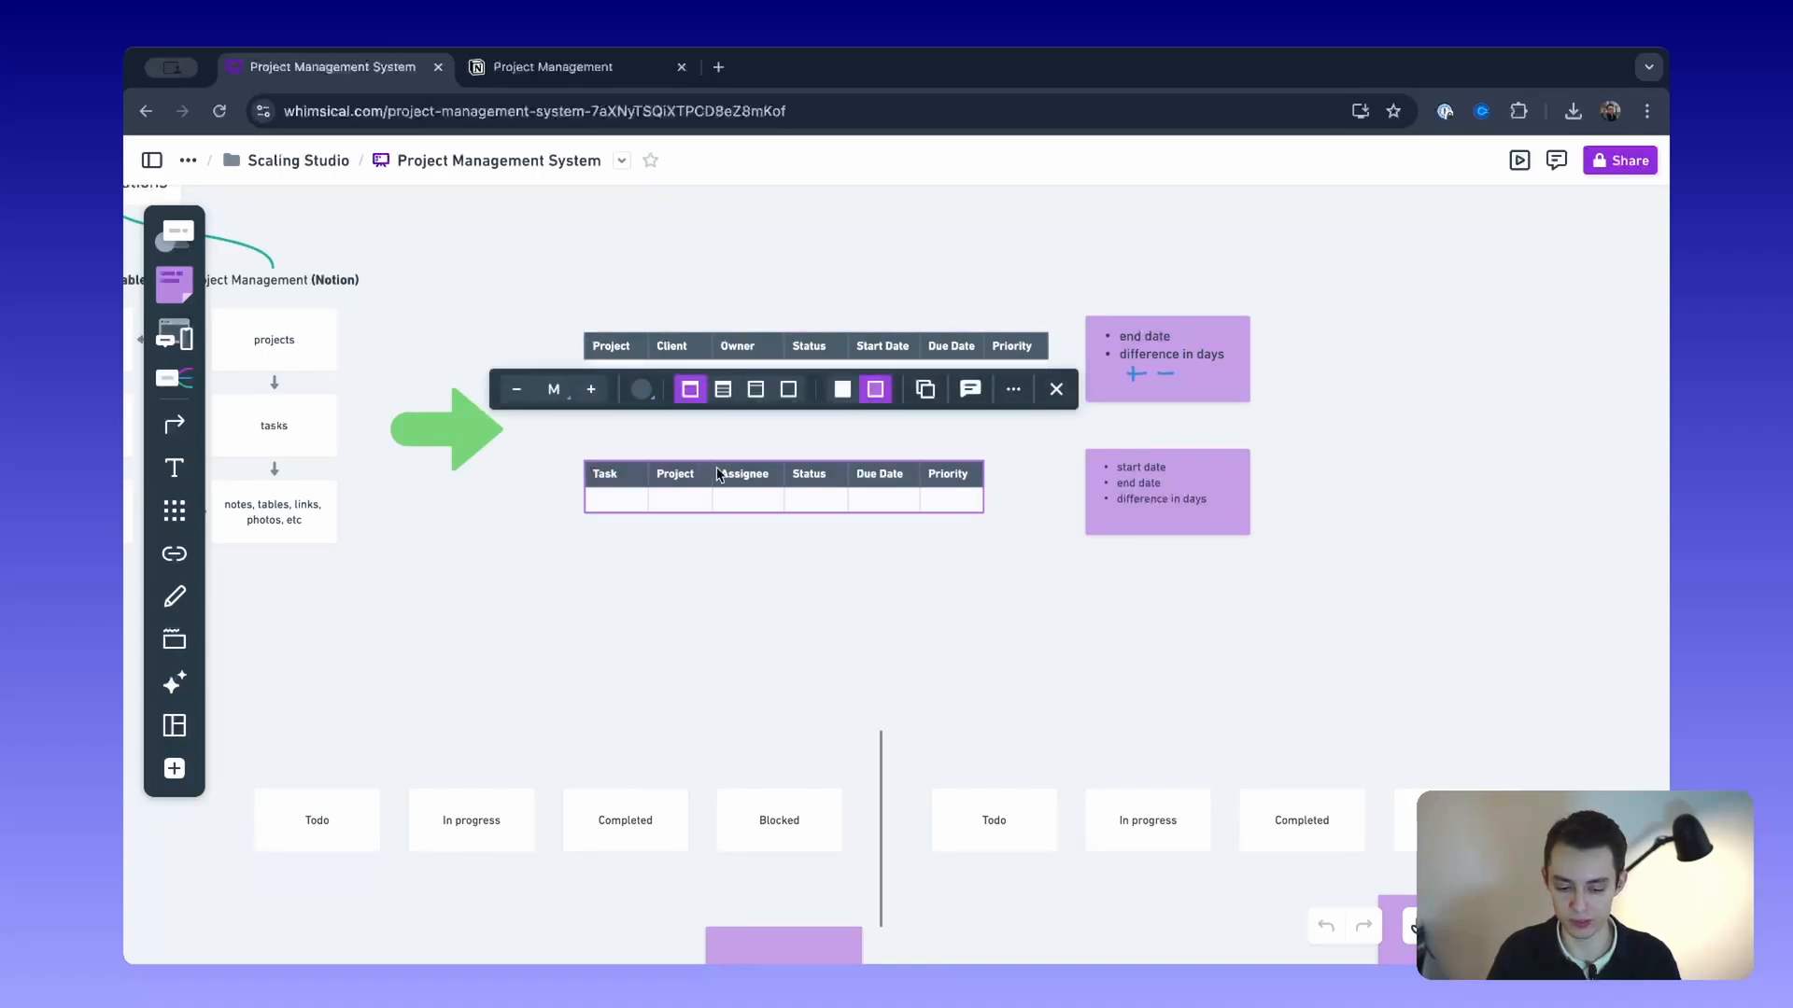
pyautogui.click(534, 297)
pyautogui.moveTo(535, 295); pyautogui.dragTo(875, 458)
pyautogui.click(902, 424)
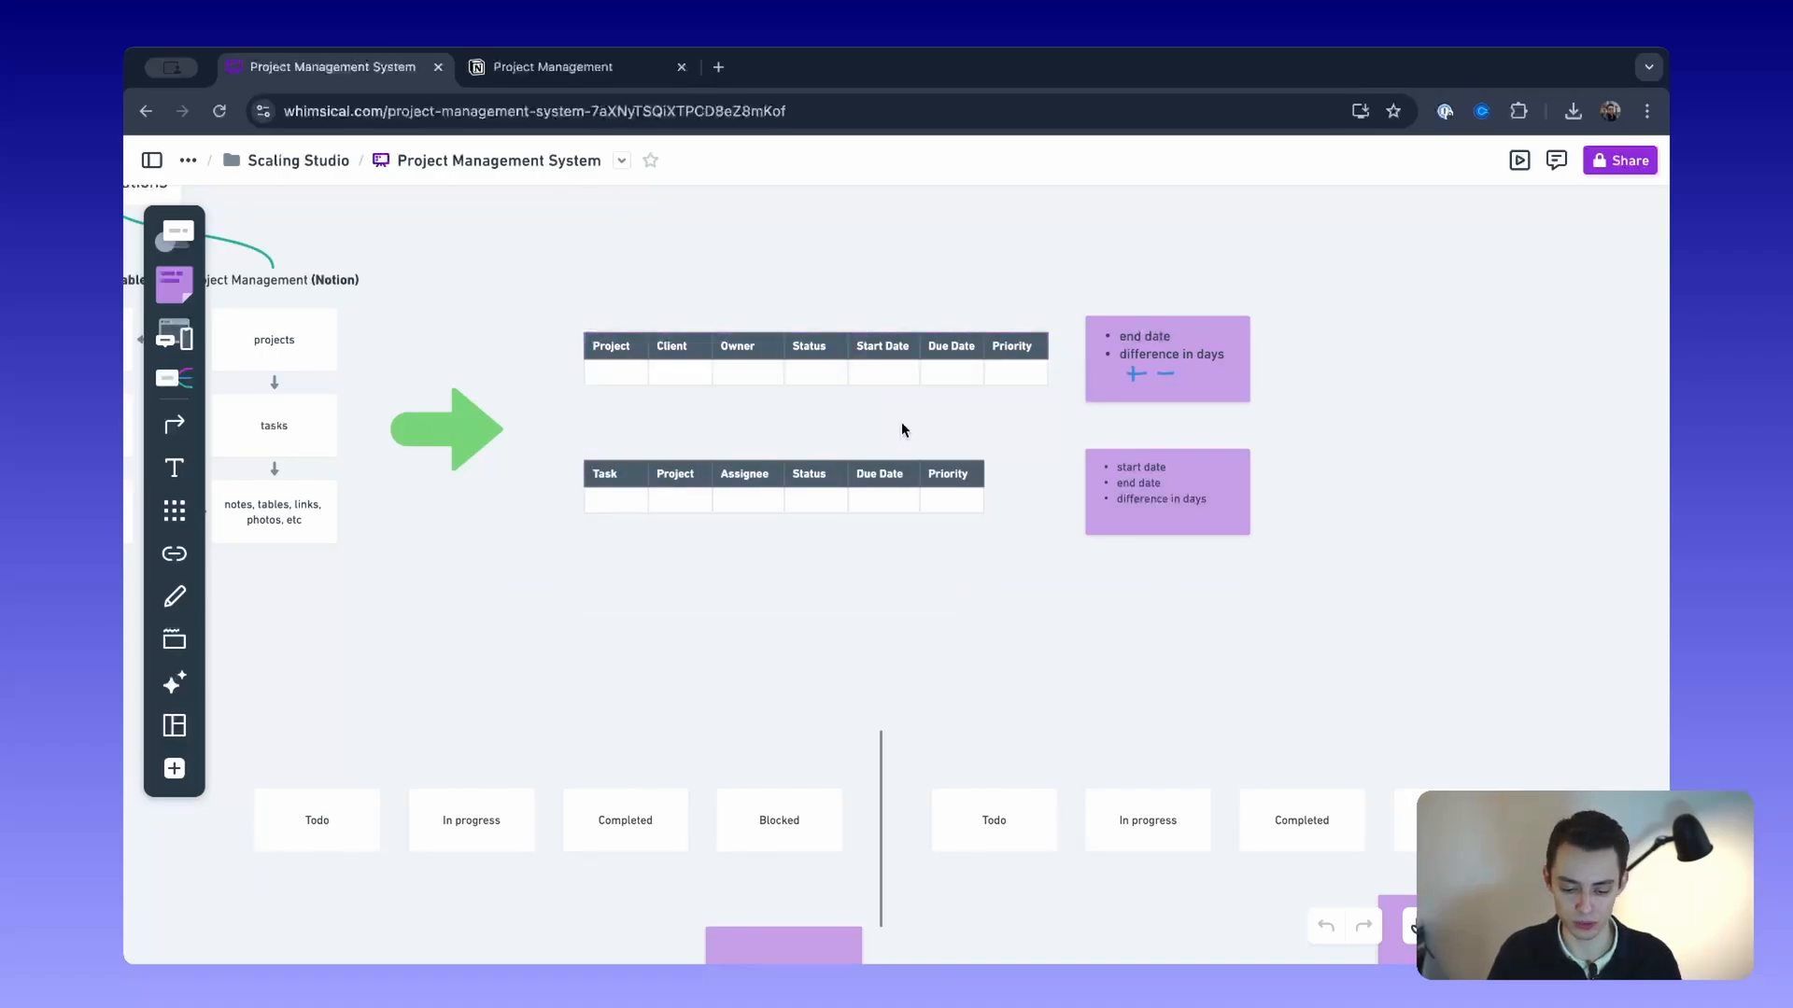
# Step: Switch to Notion, insert a new blank table-view database on the Project Management page and title it Projects
pyautogui.click(601, 73)
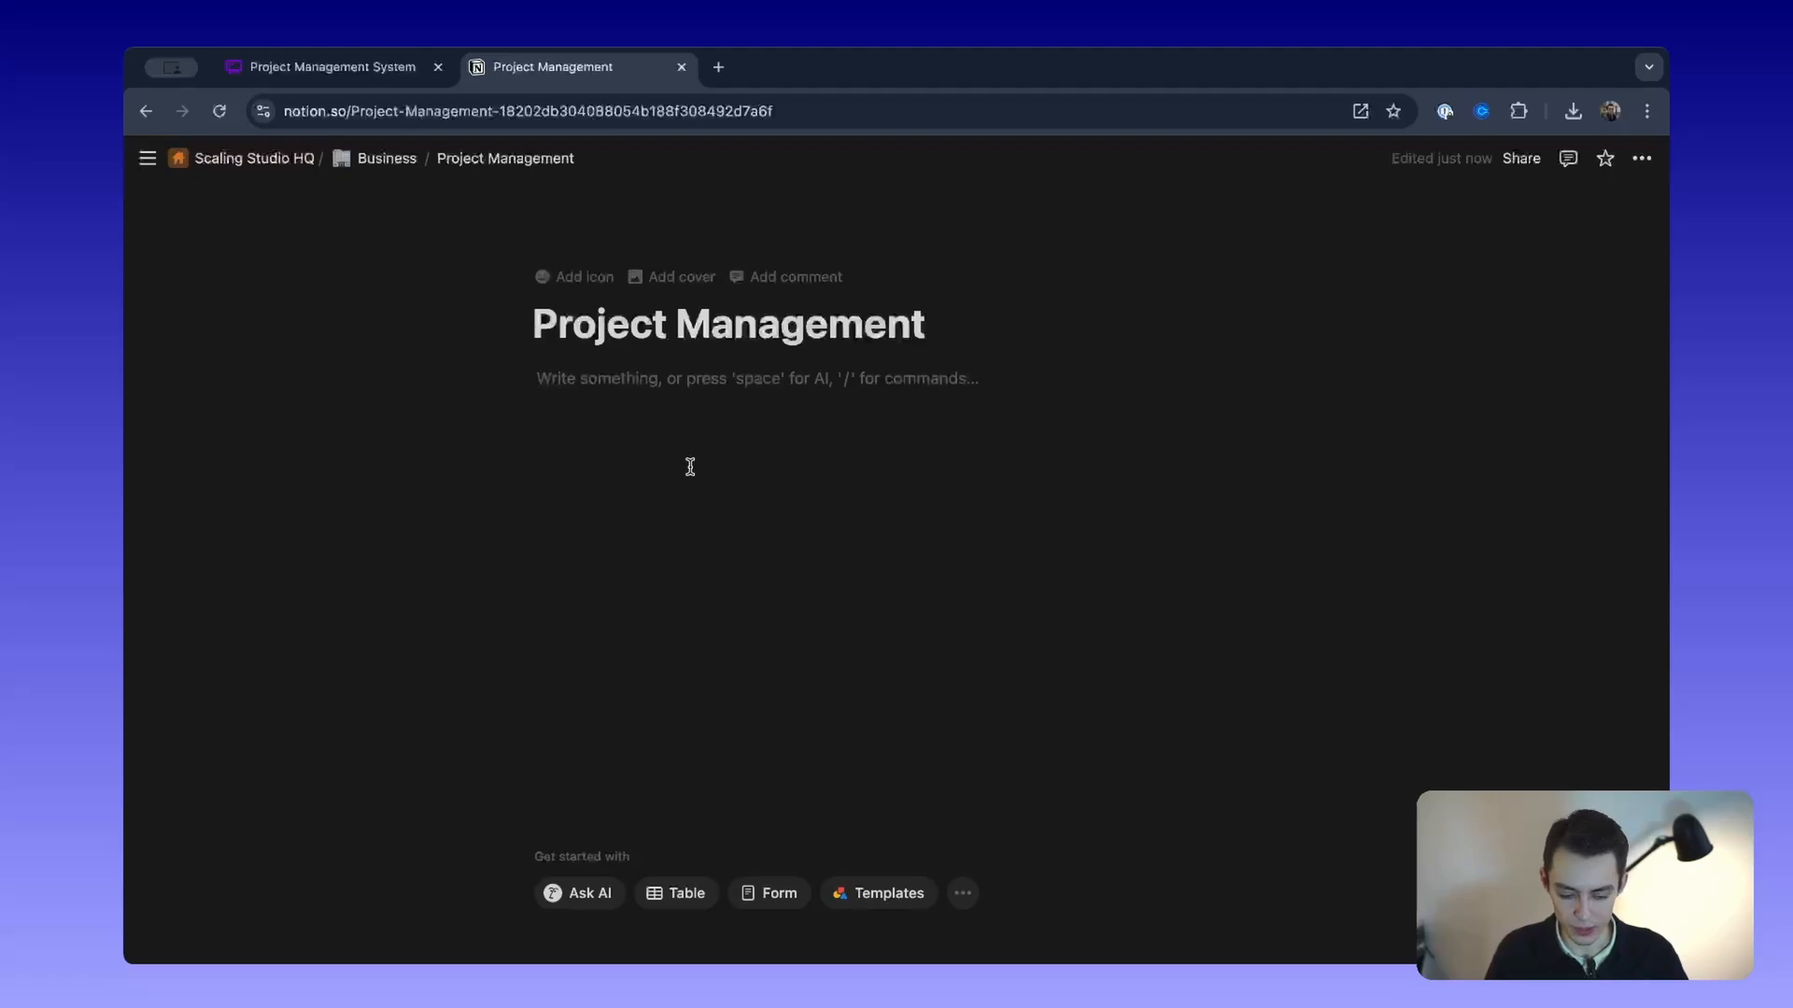
pyautogui.write('/databa')
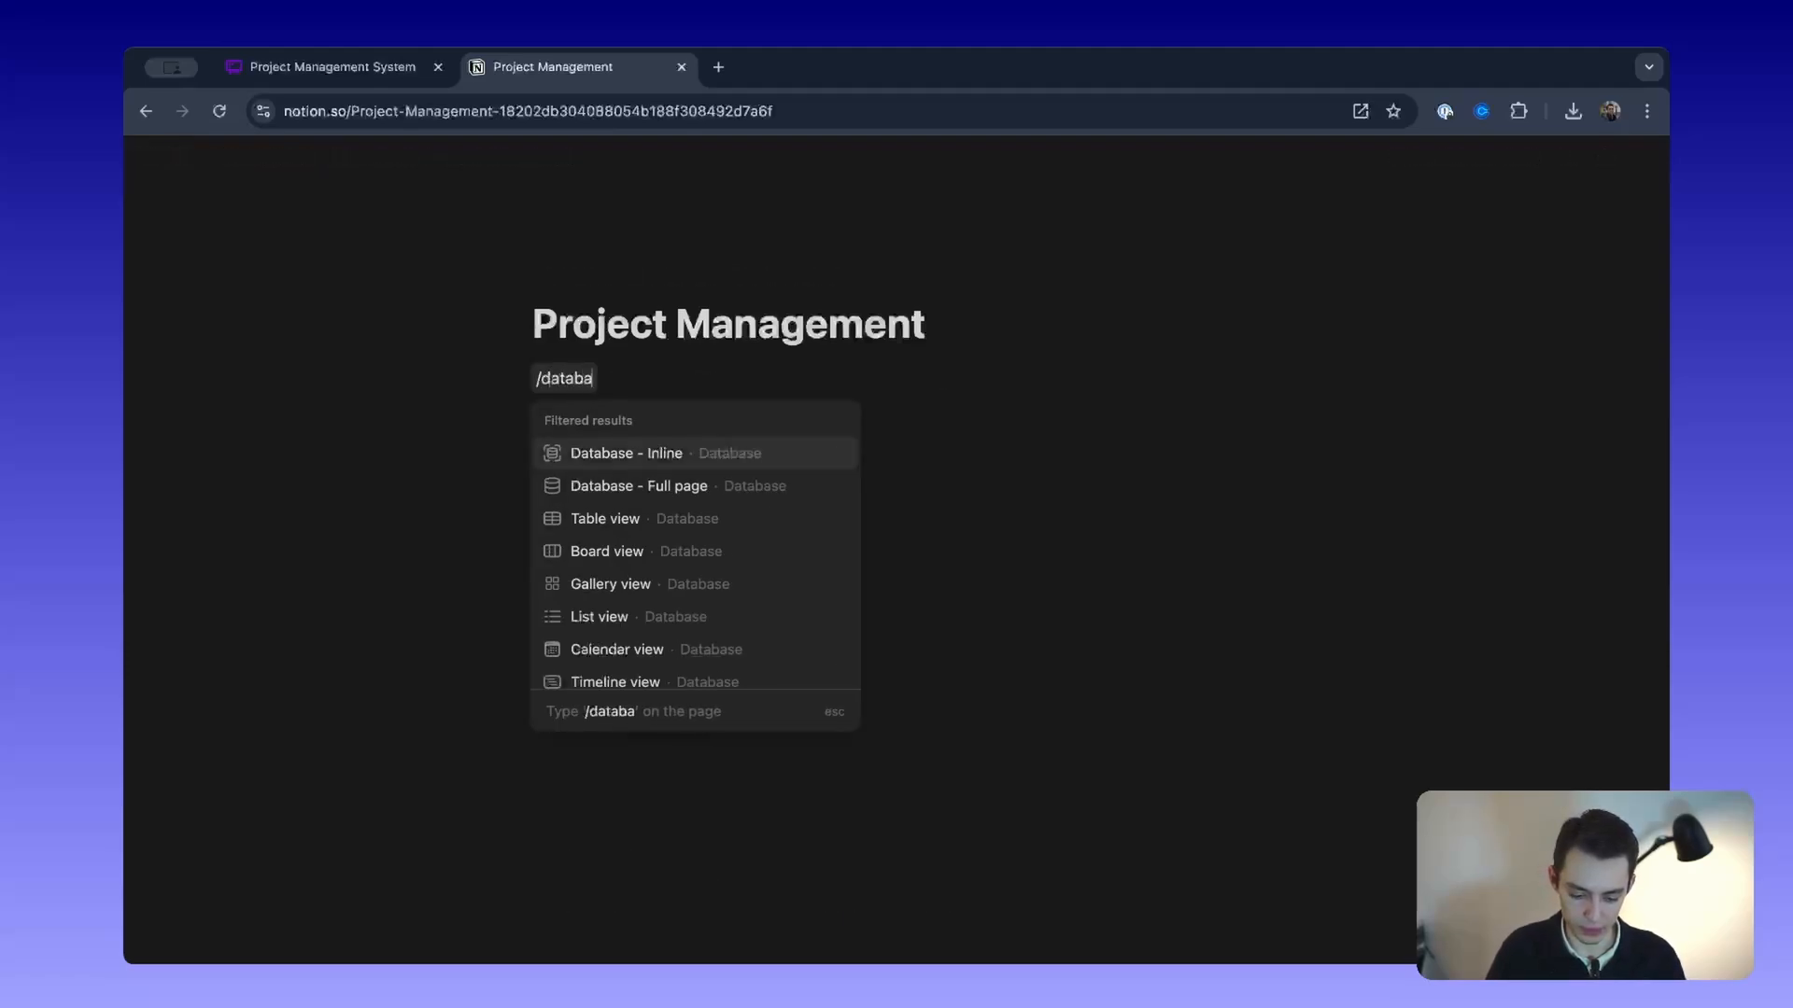
pyautogui.press('Down')
pyautogui.press('Down')
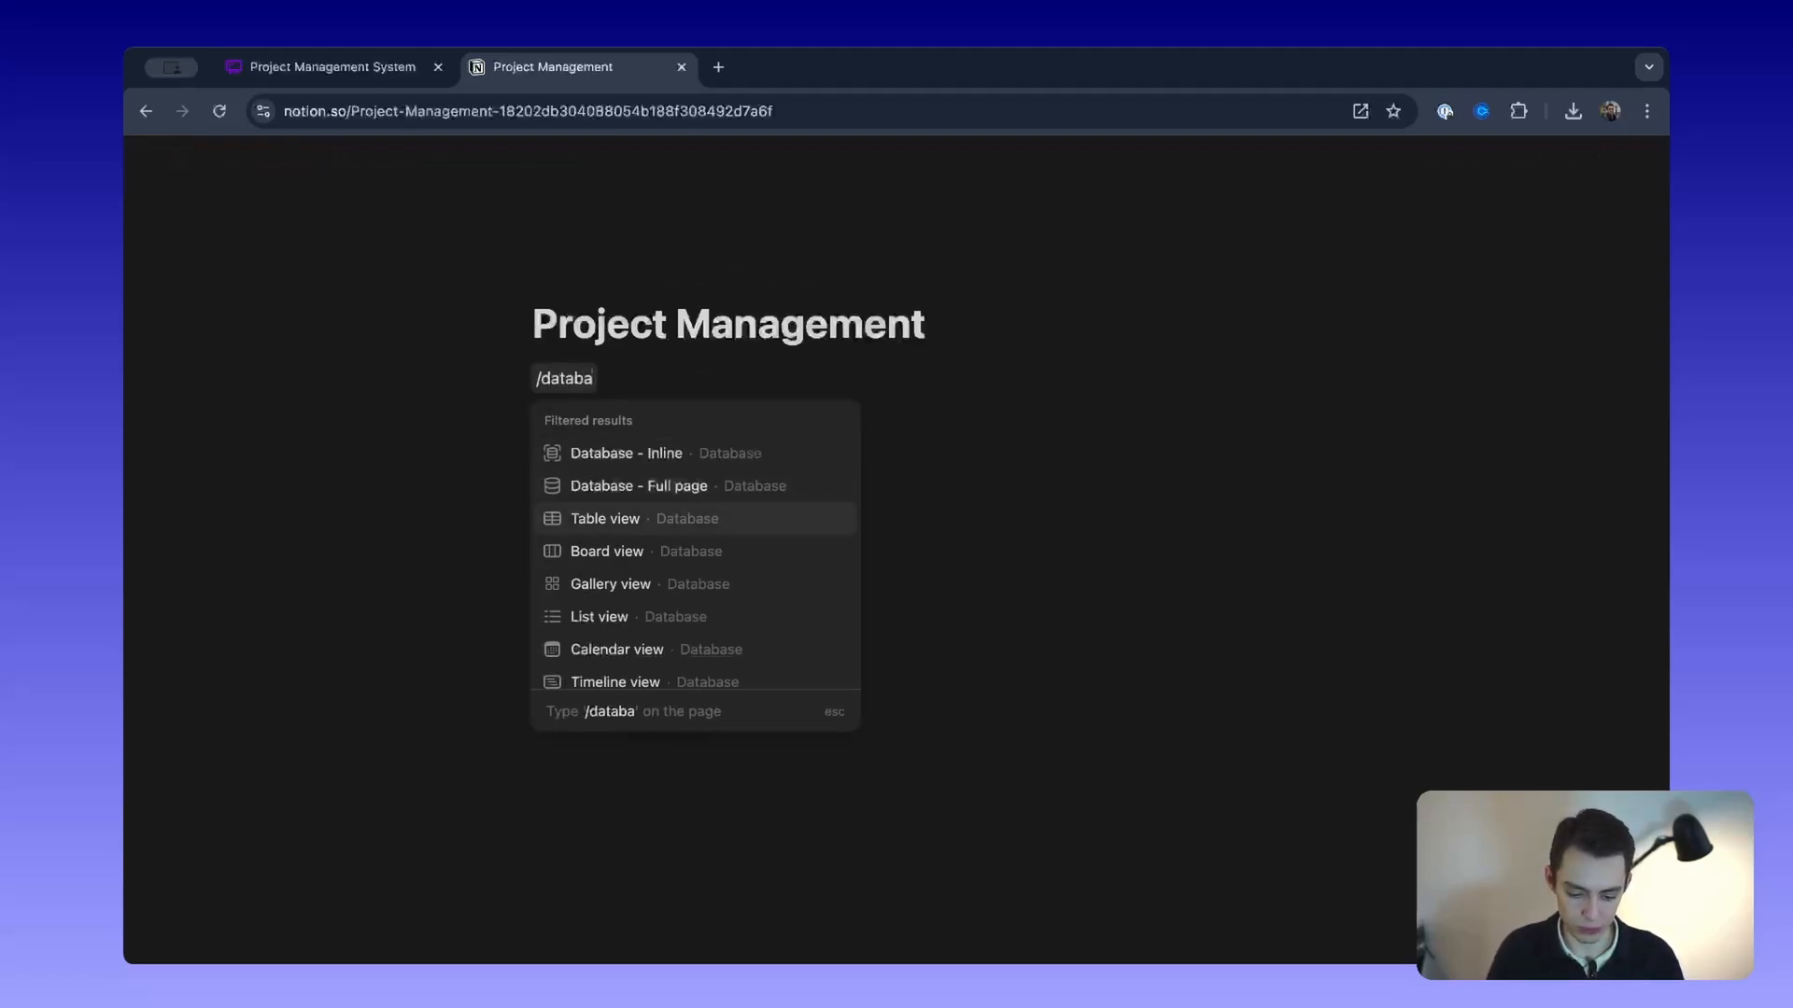
pyautogui.press('Return')
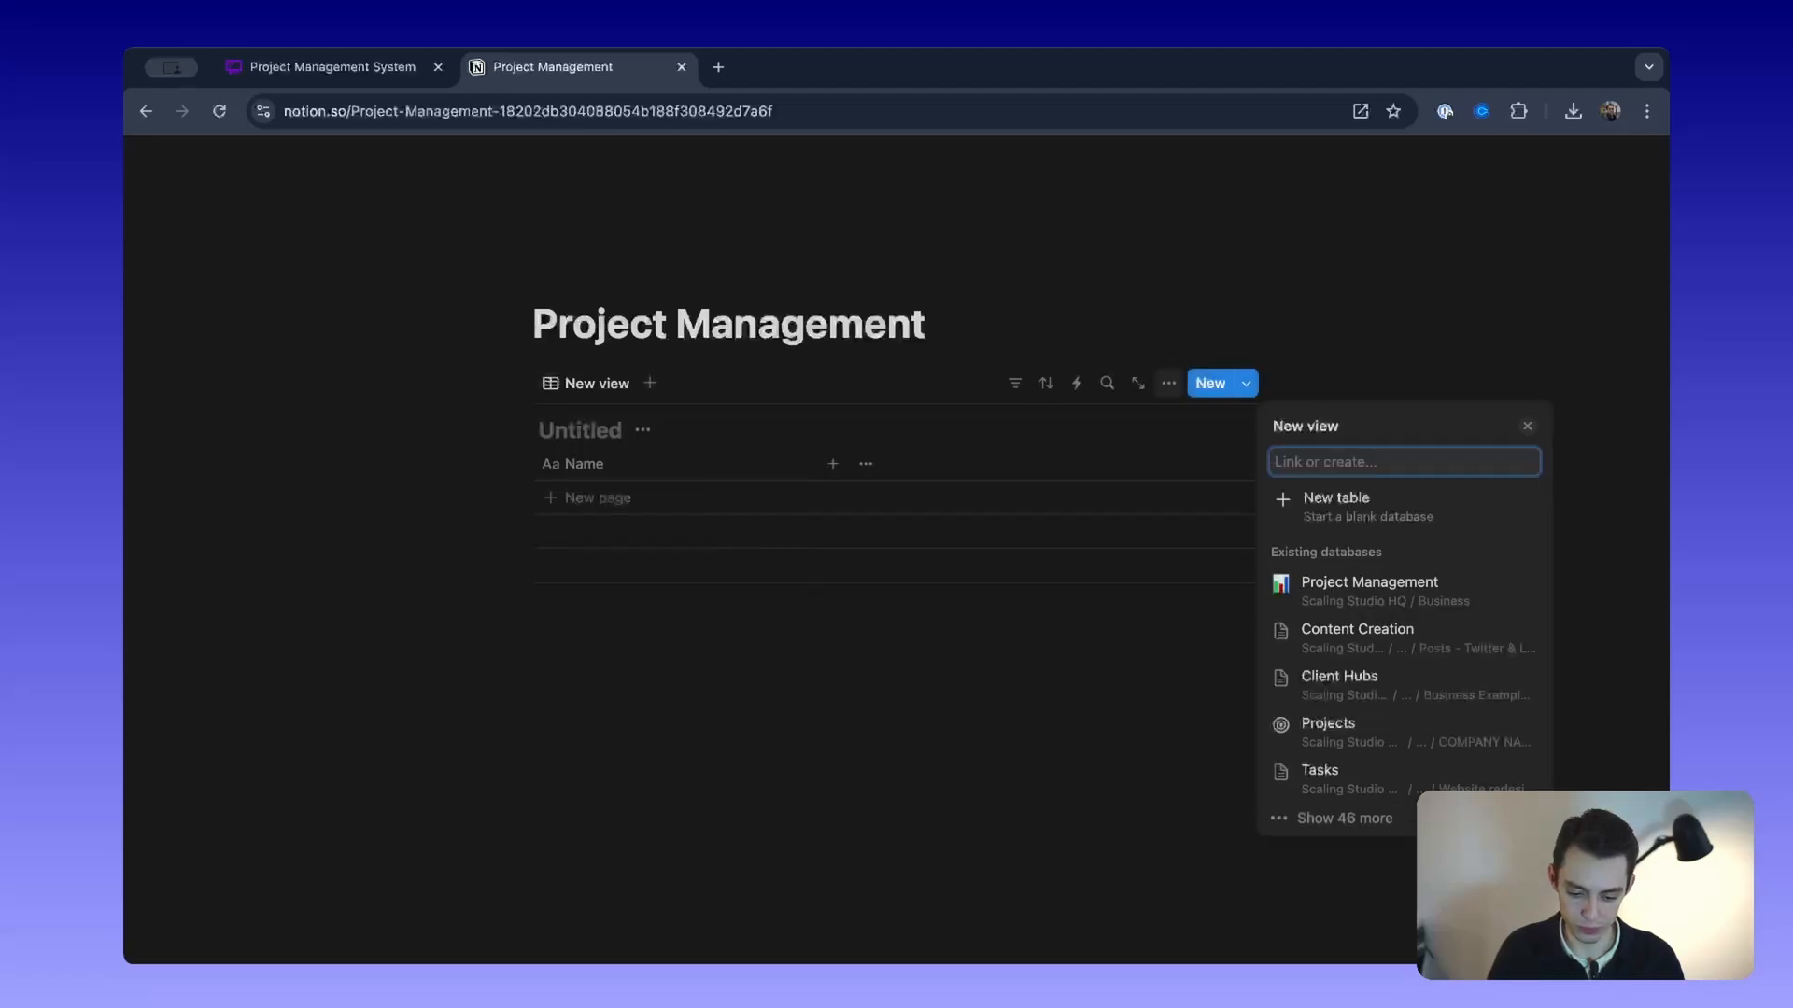
pyautogui.click(1341, 498)
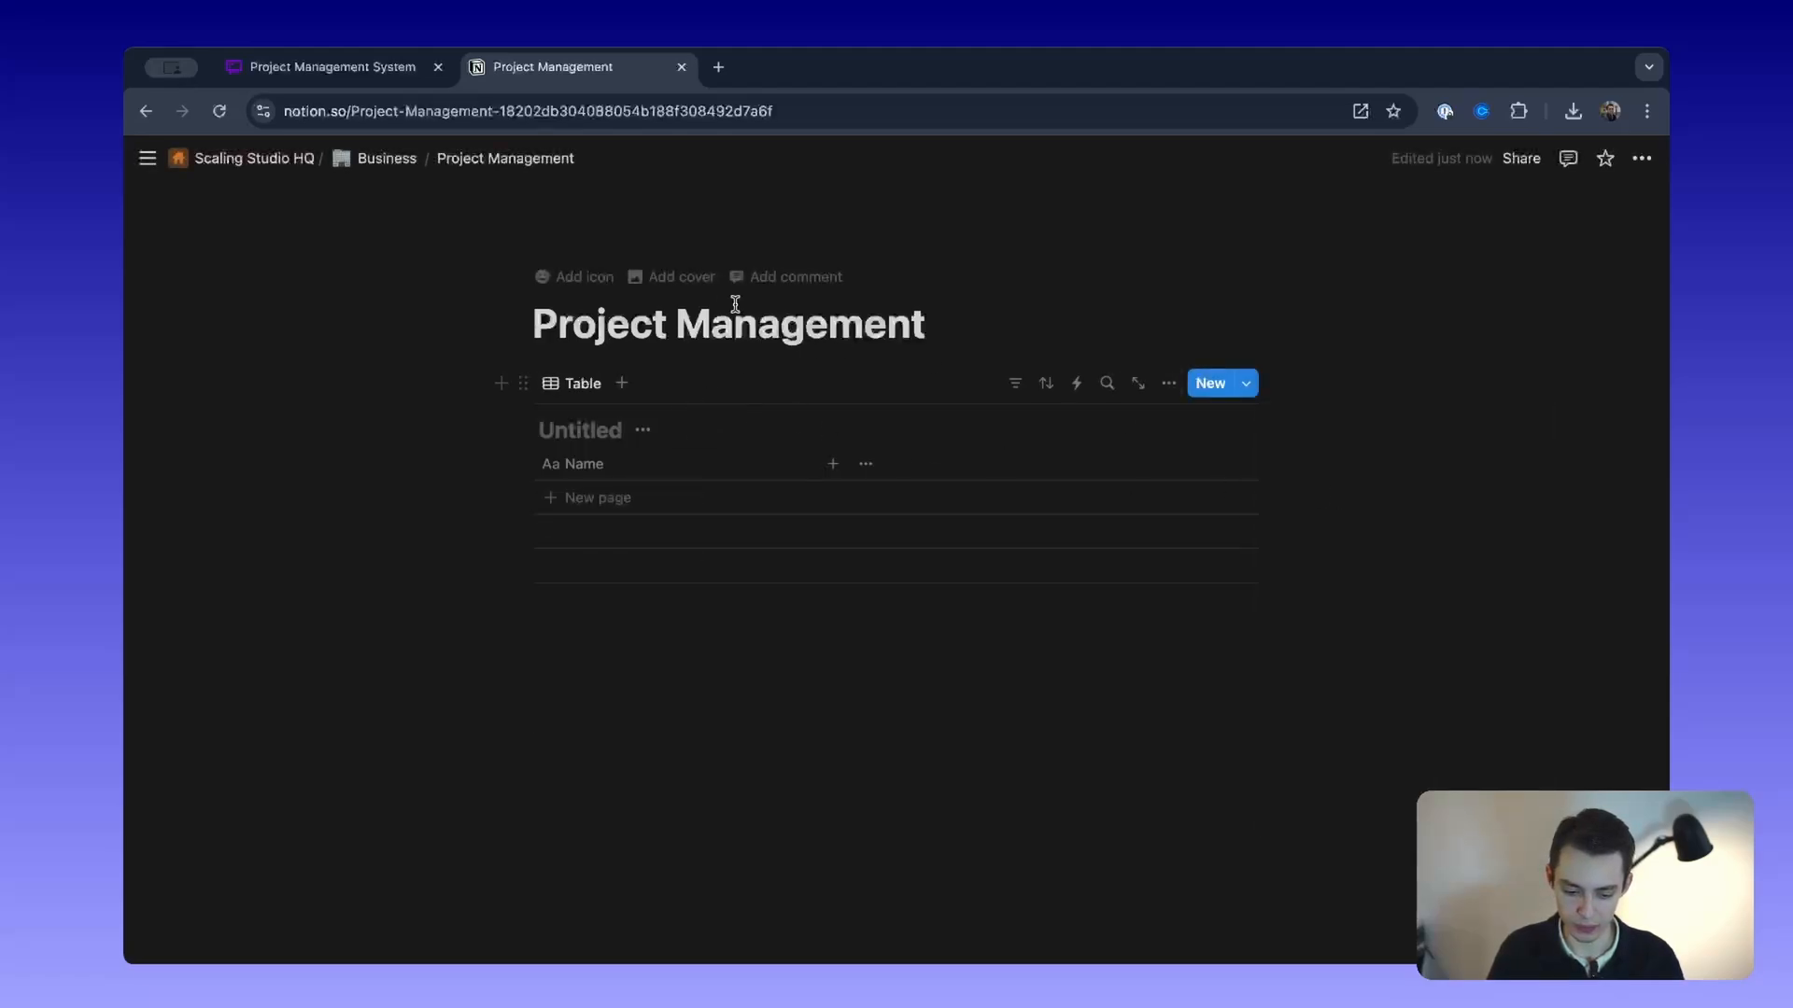
pyautogui.click(579, 425)
pyautogui.write('Projects')
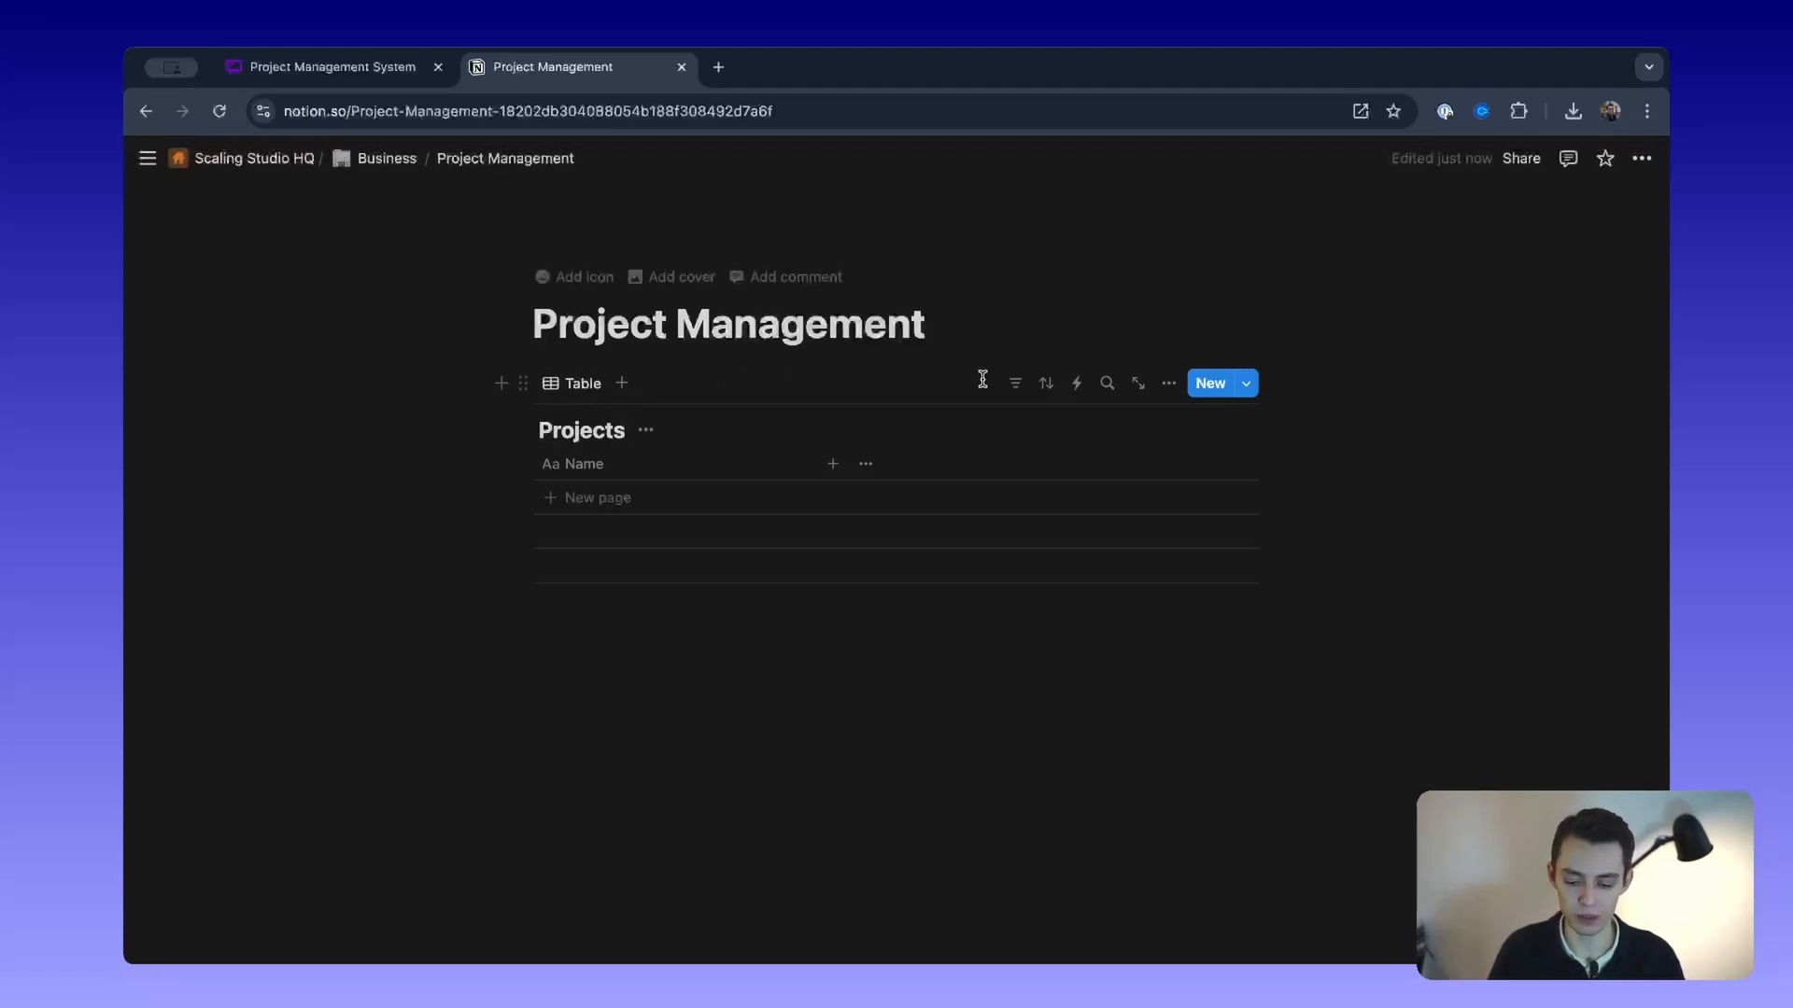
# Step: Hide the database title in the Projects table's layout settings, keeping pages opening in side peek
pyautogui.click(1161, 388)
pyautogui.click(1335, 498)
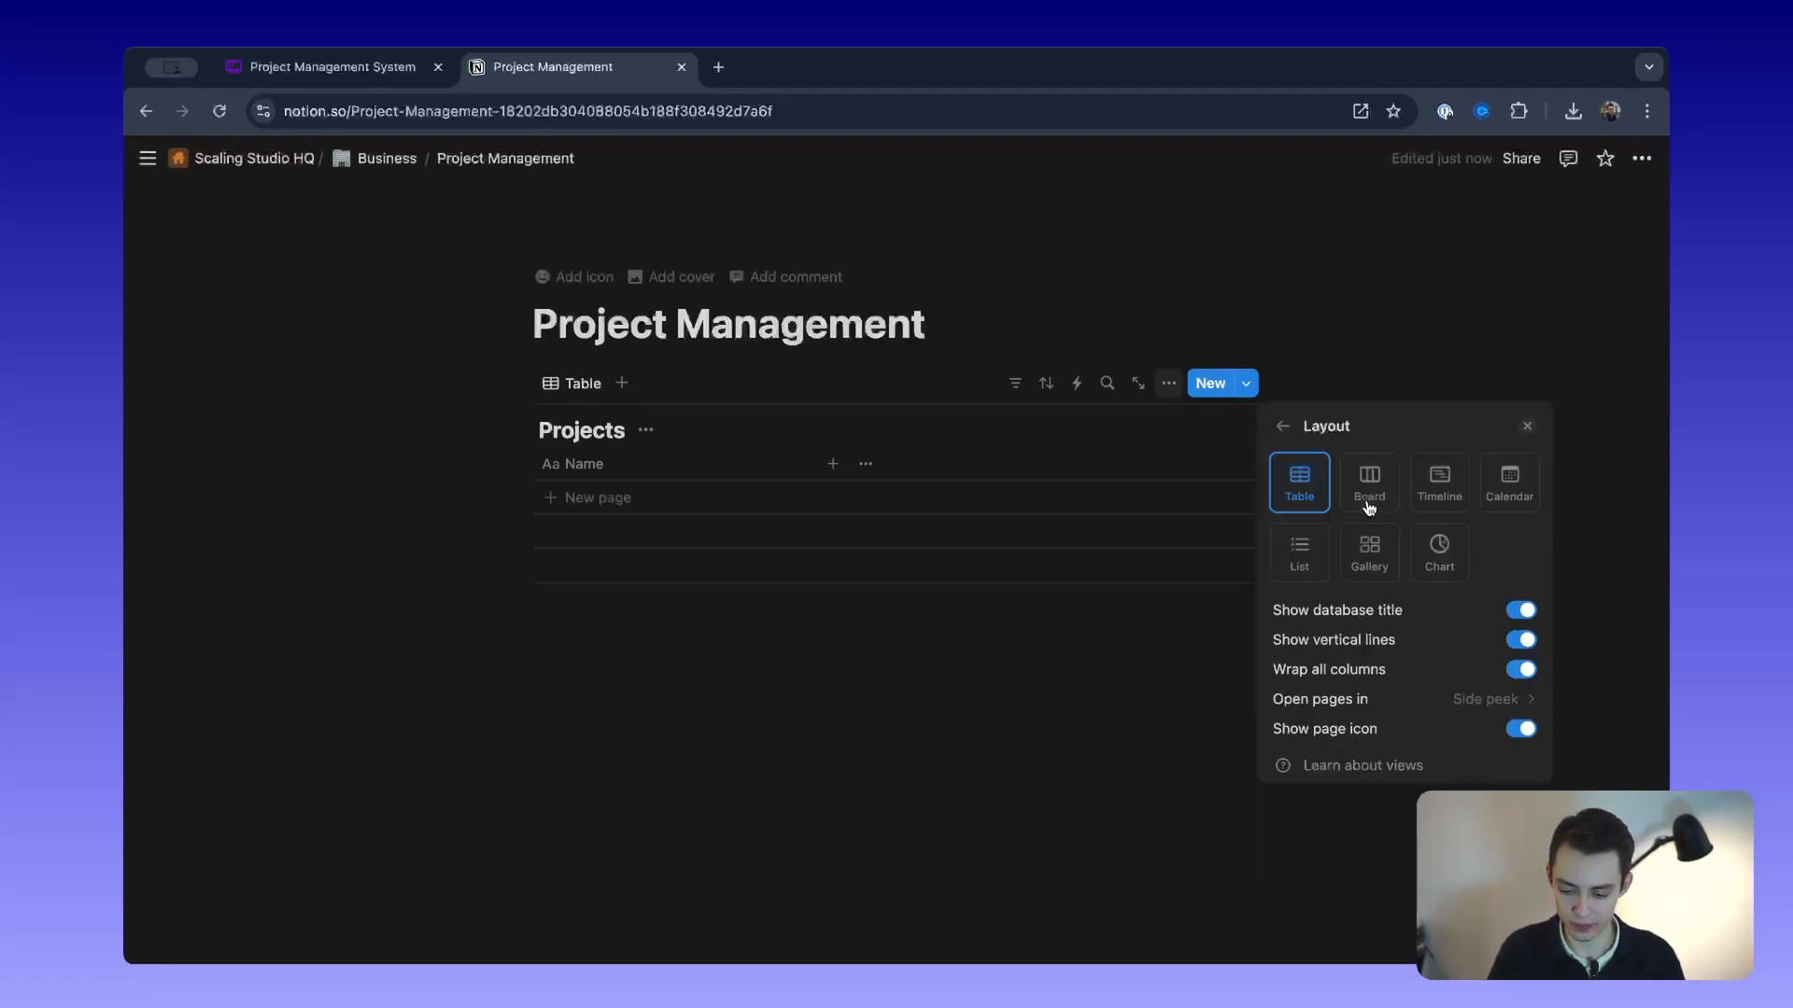
pyautogui.click(1528, 612)
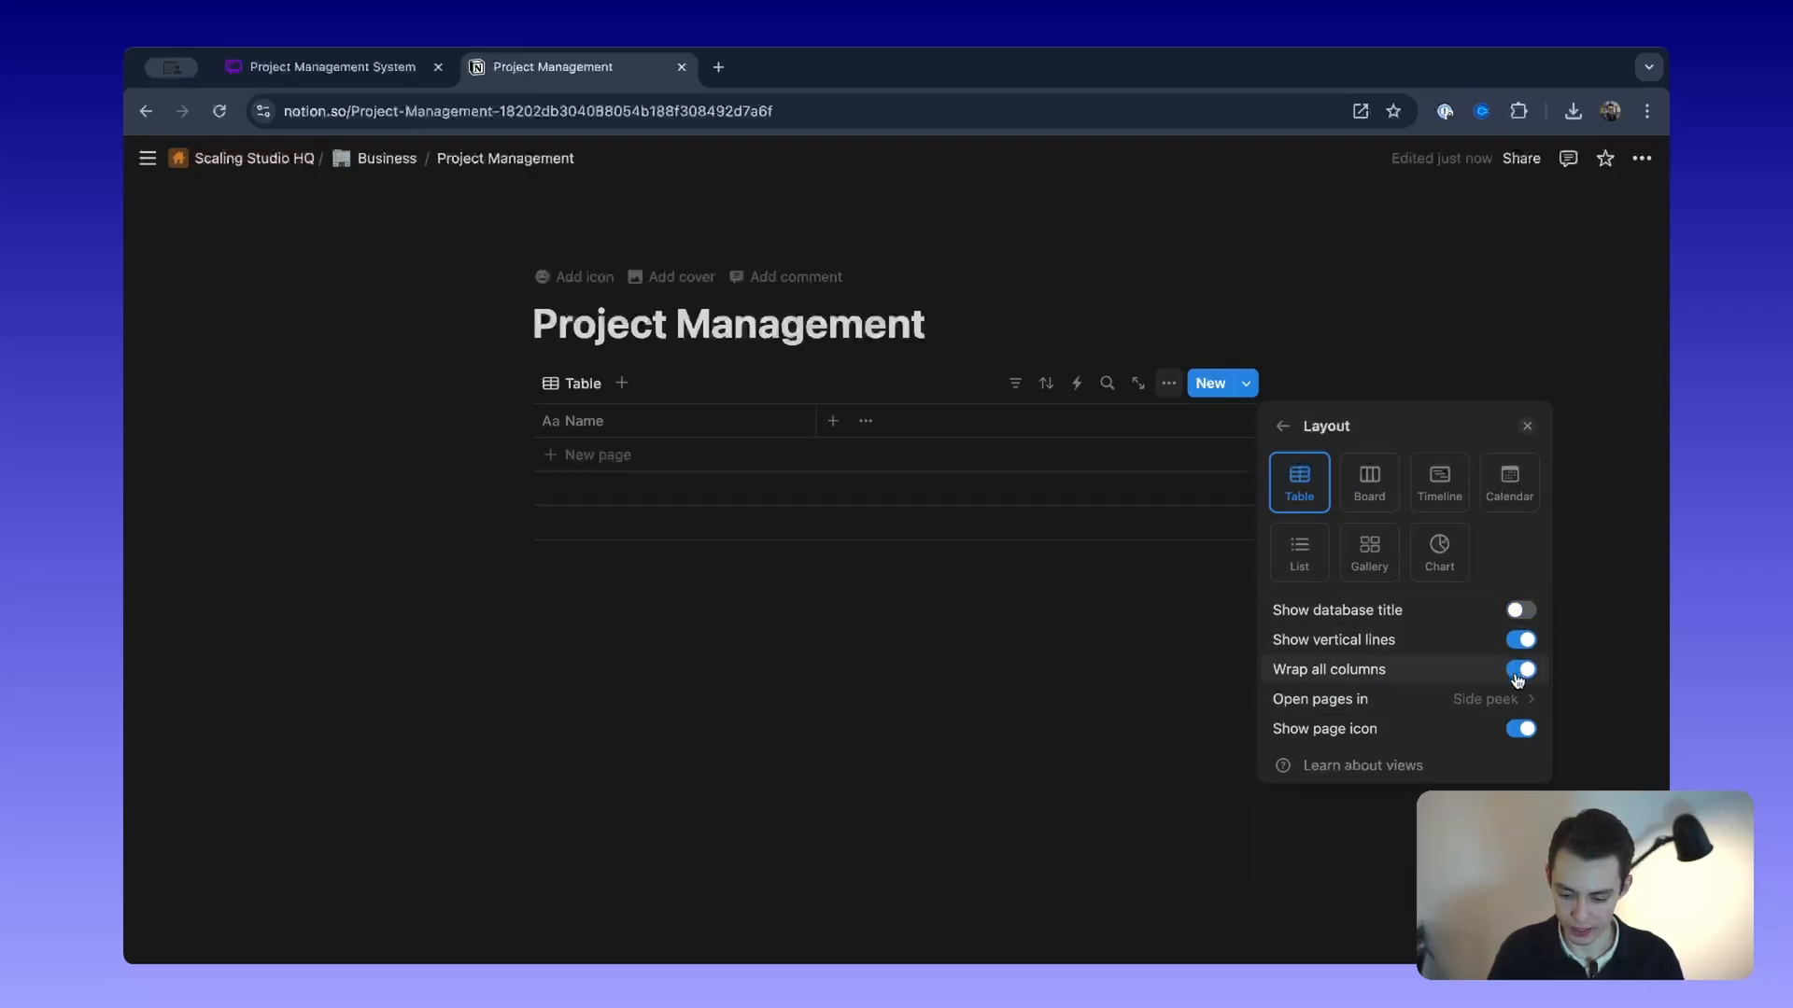
pyautogui.click(1514, 706)
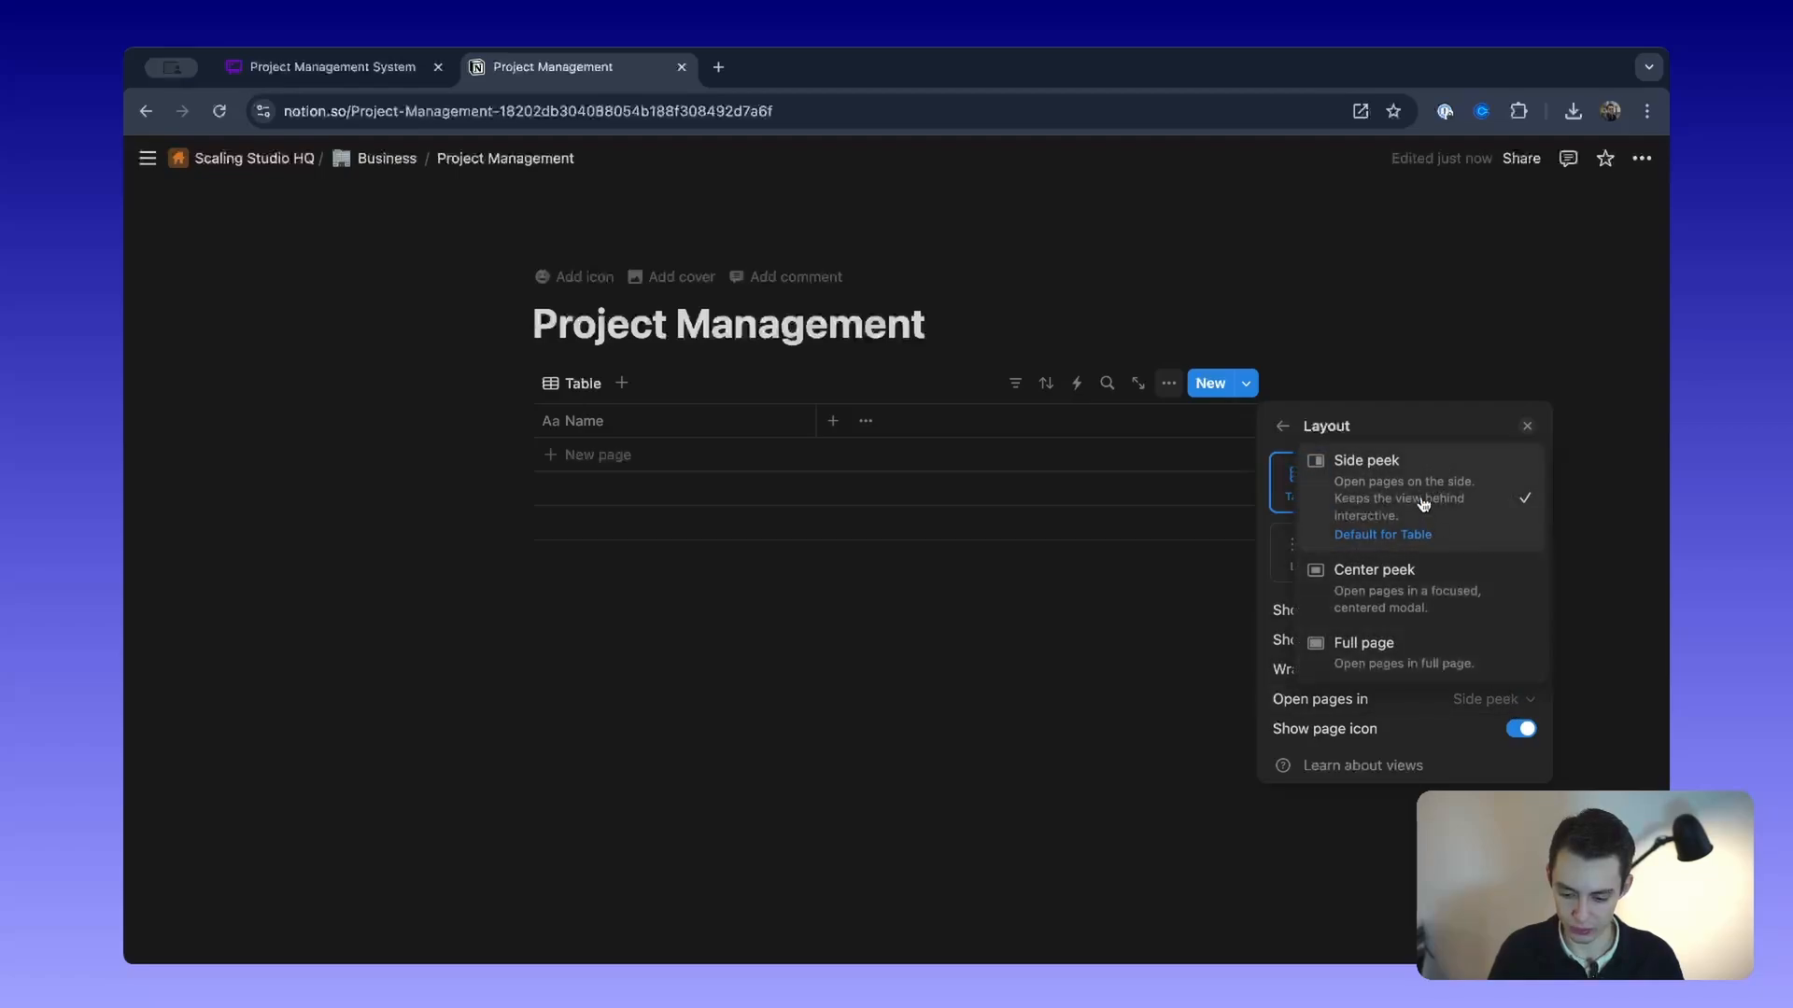
pyautogui.click(1454, 715)
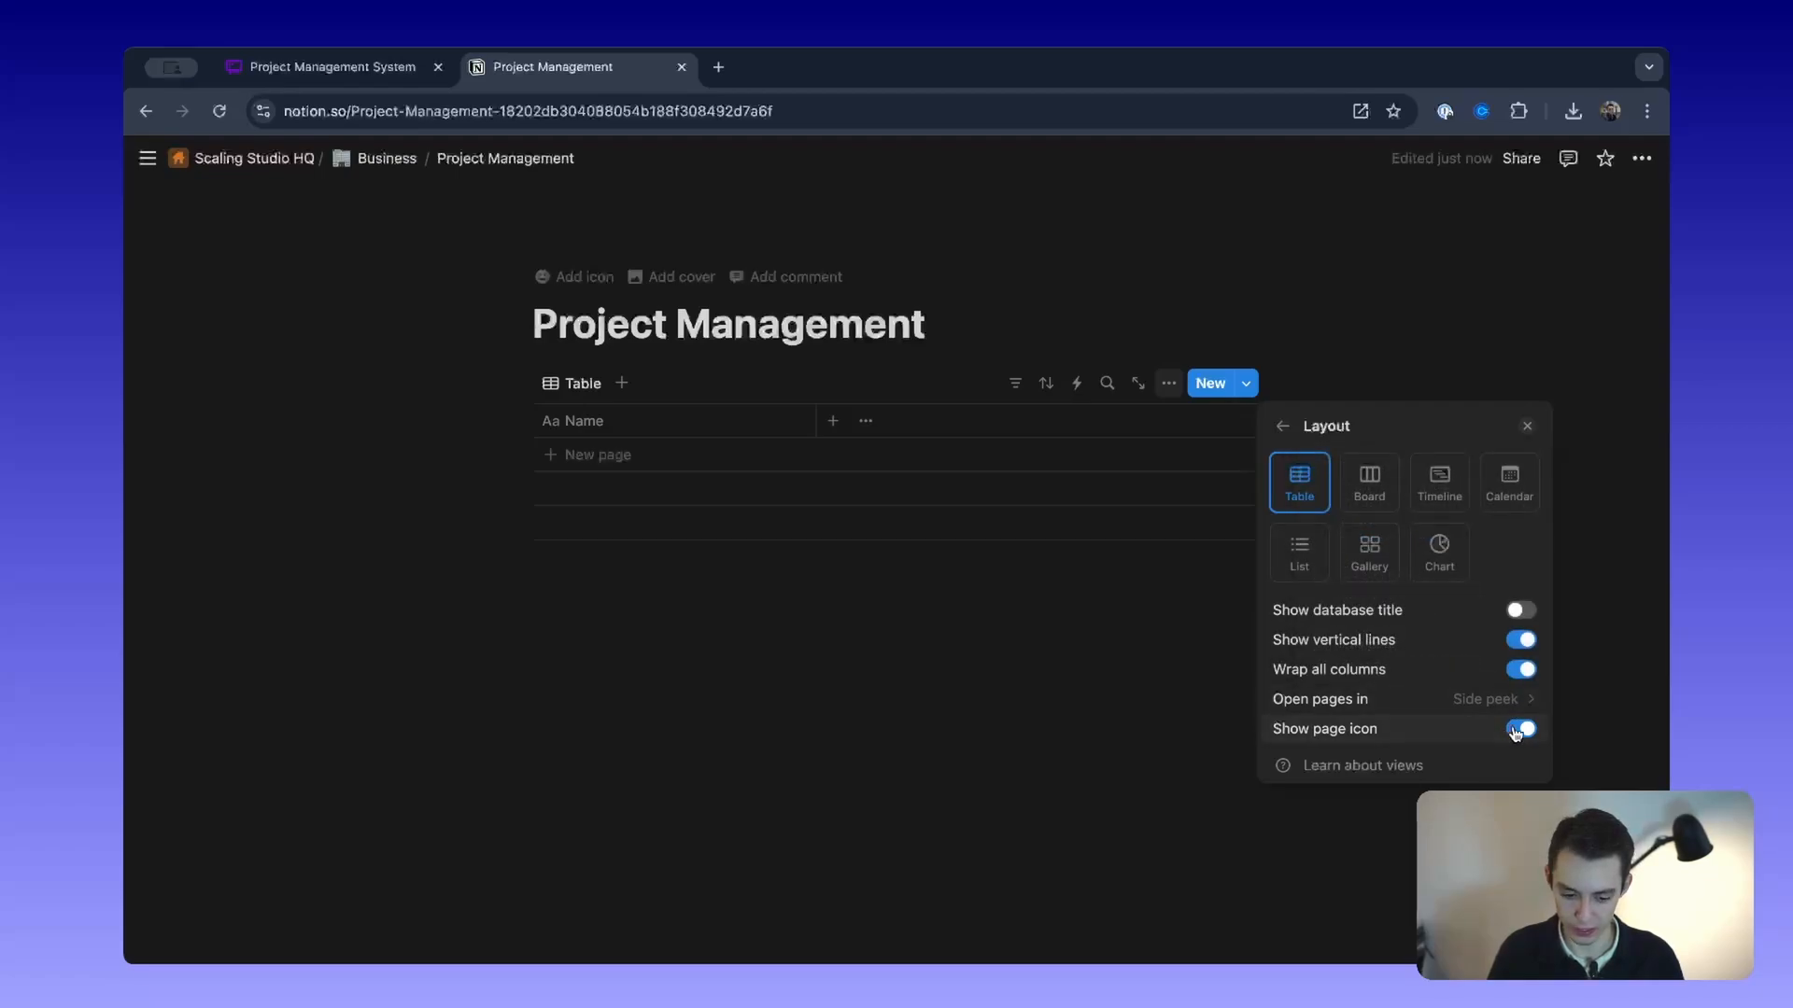
pyautogui.click(899, 617)
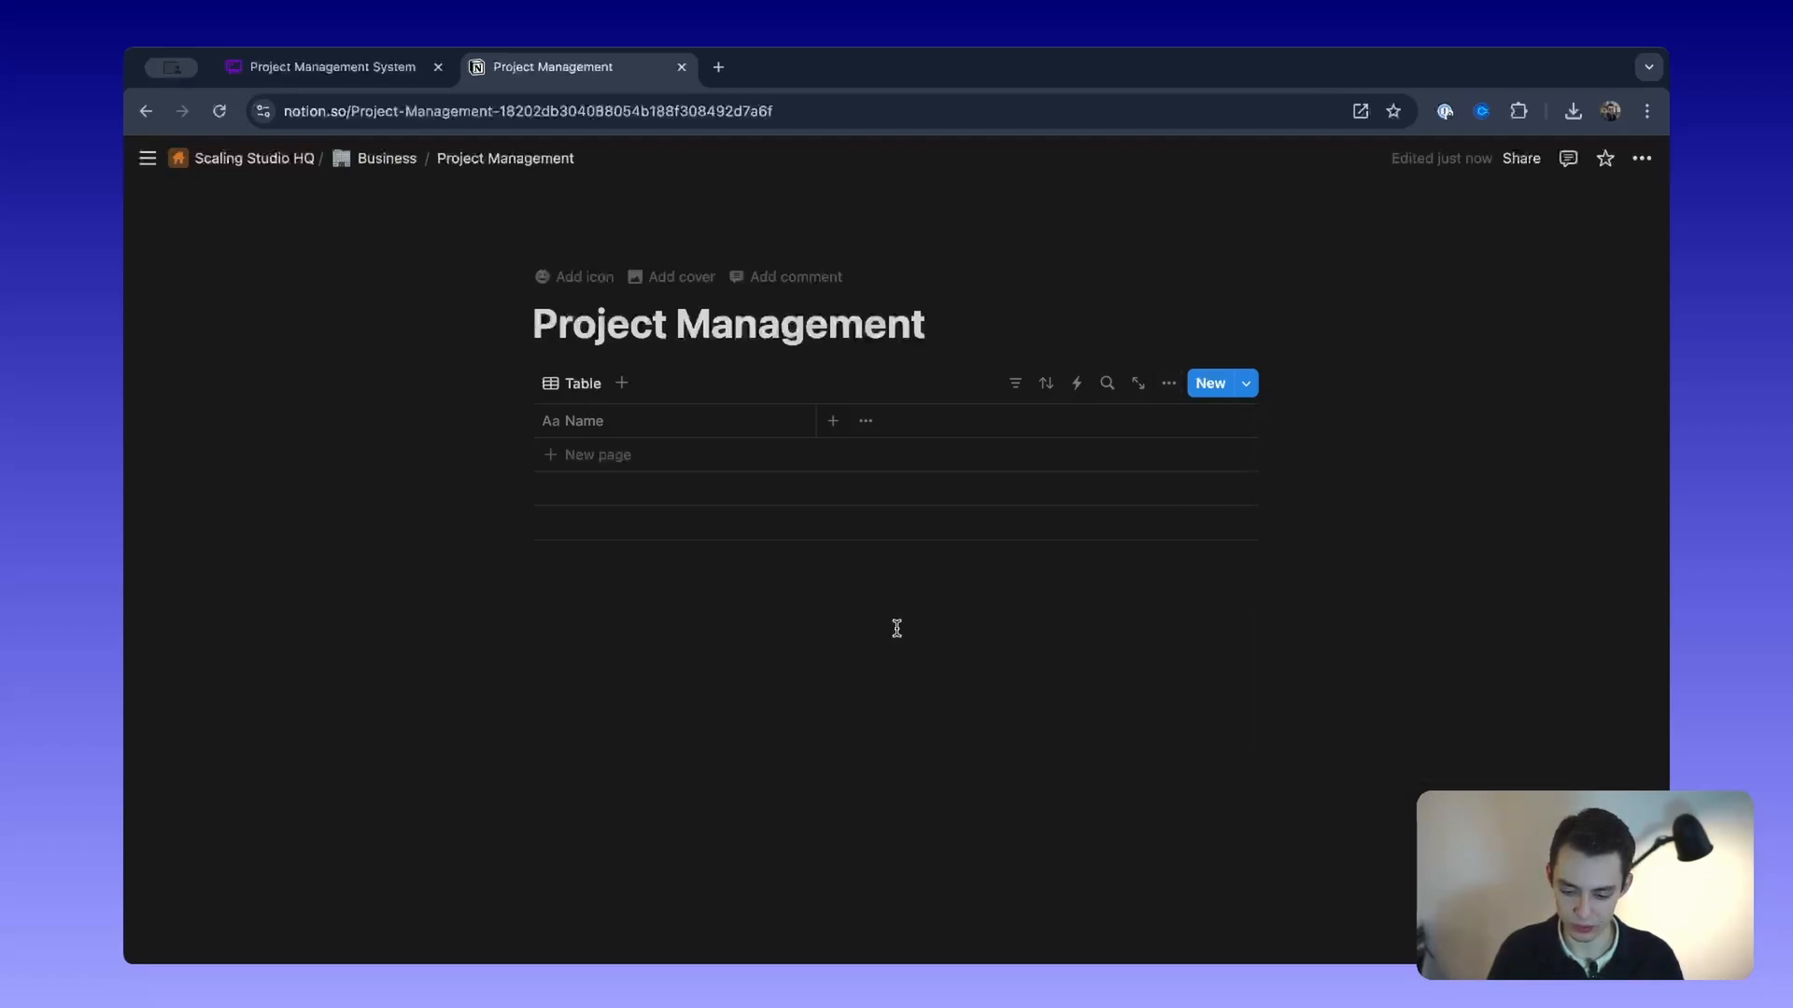
# Step: Narrow the Name column of the table and rename it Project
pyautogui.click(812, 418)
pyautogui.click(804, 376)
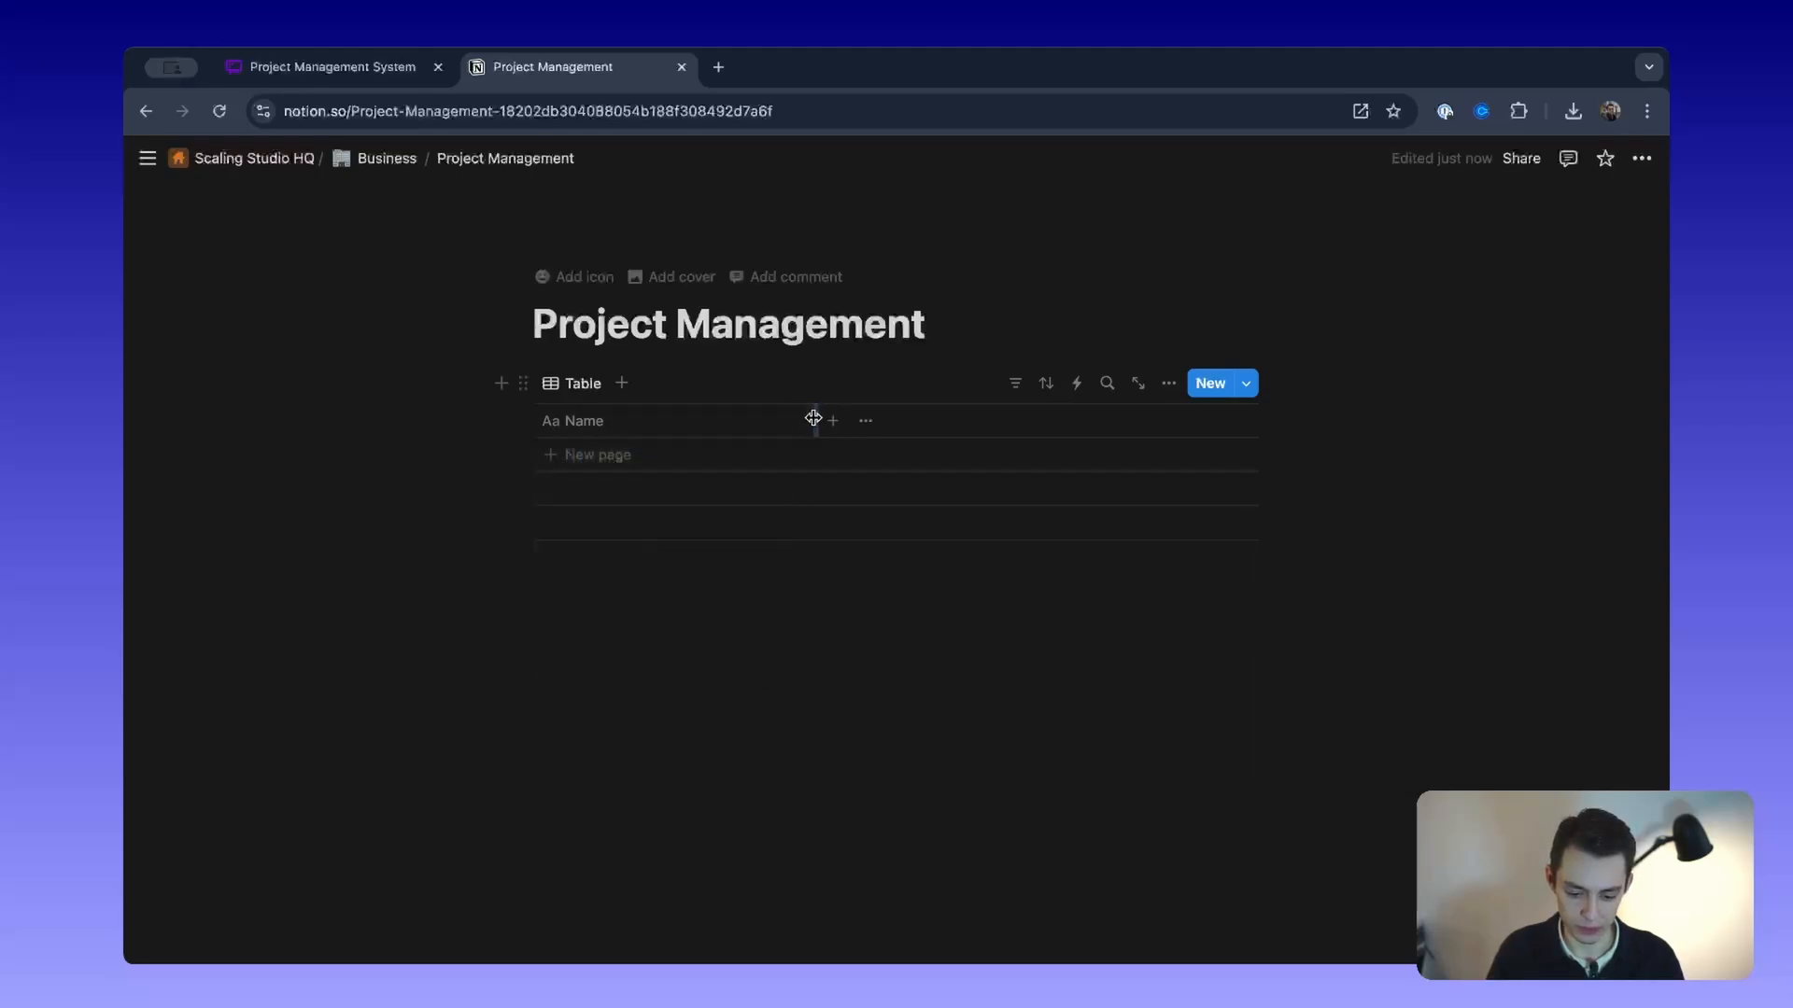
pyautogui.moveTo(816, 416); pyautogui.dragTo(737, 420)
pyautogui.click(584, 425)
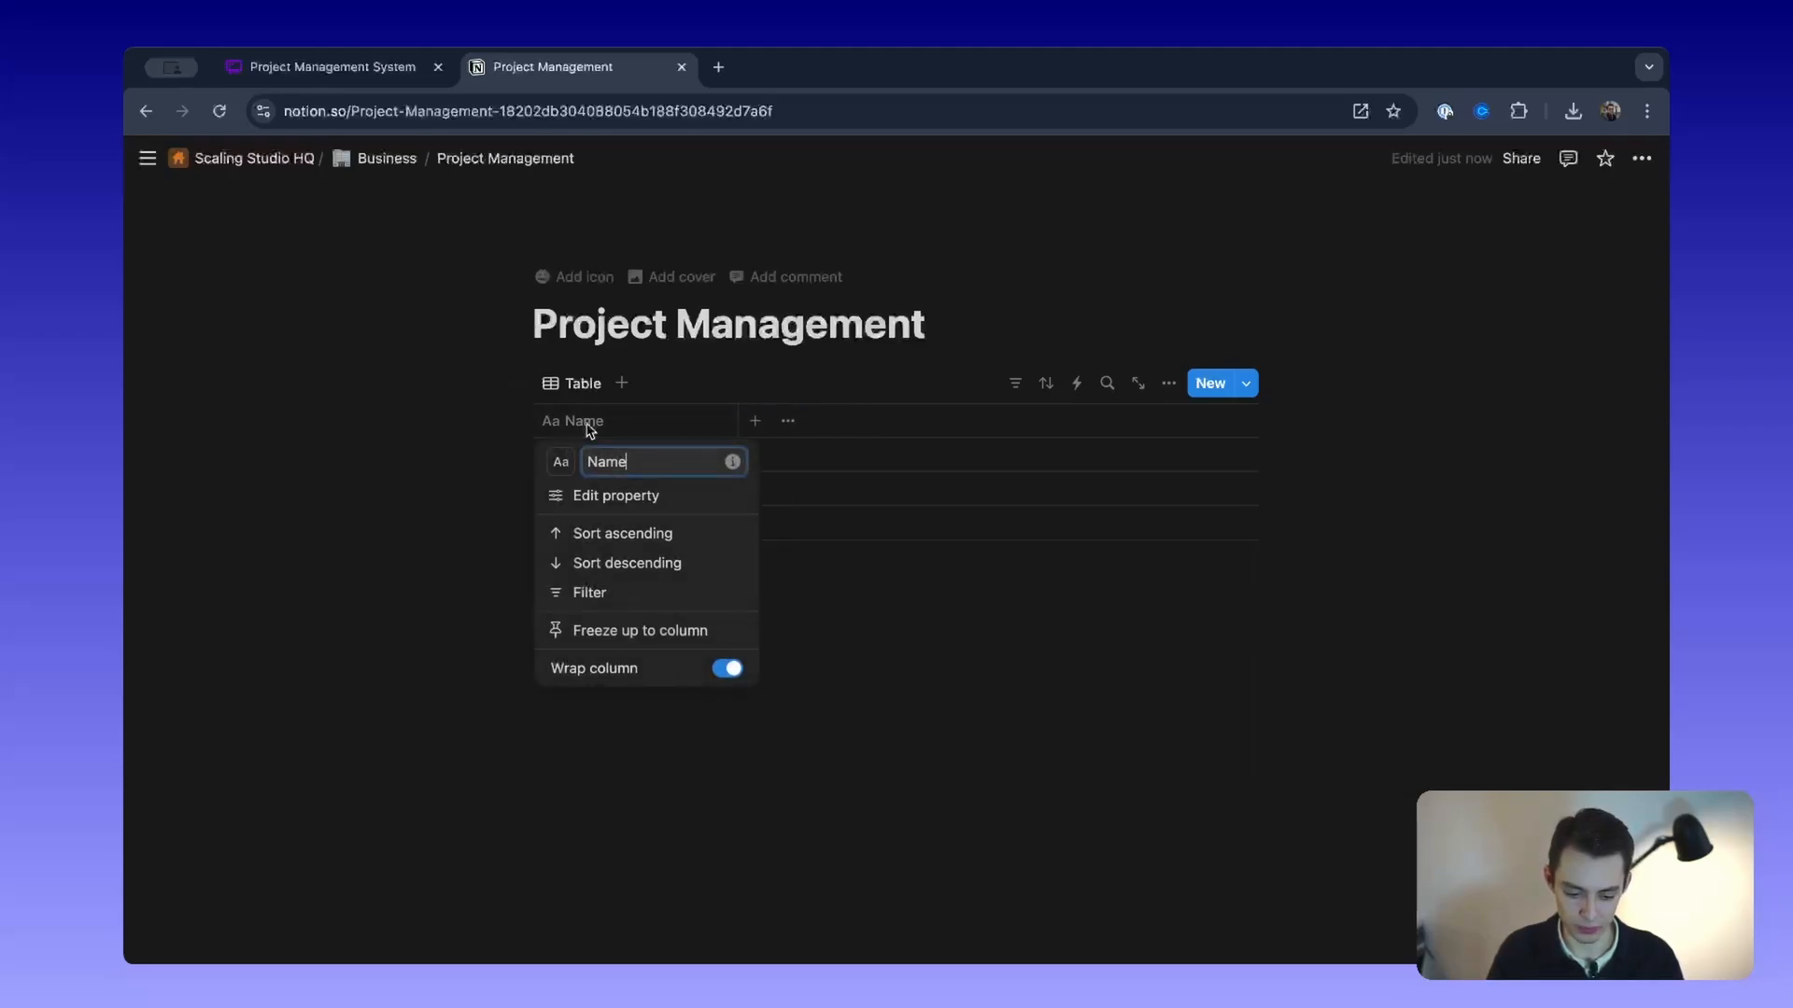
pyautogui.write('Project')
pyautogui.press('super+a')
pyautogui.press('BackSpace')
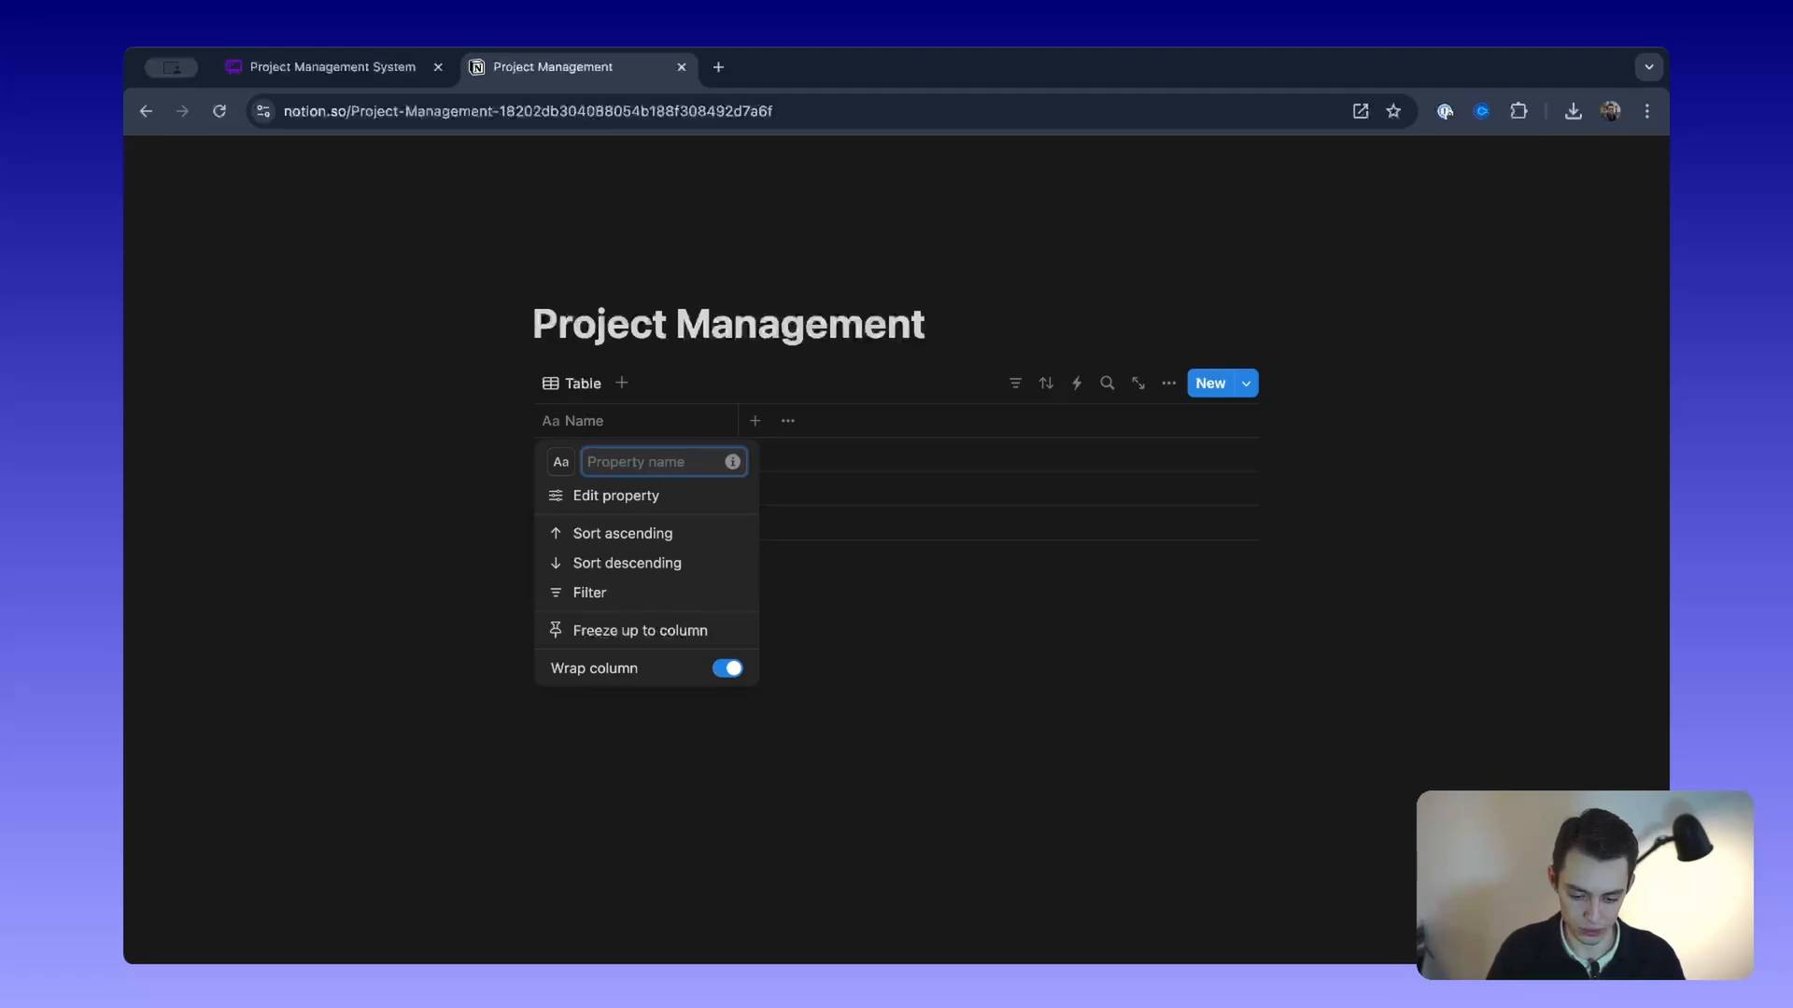
pyautogui.write('Project')
pyautogui.press('Return')
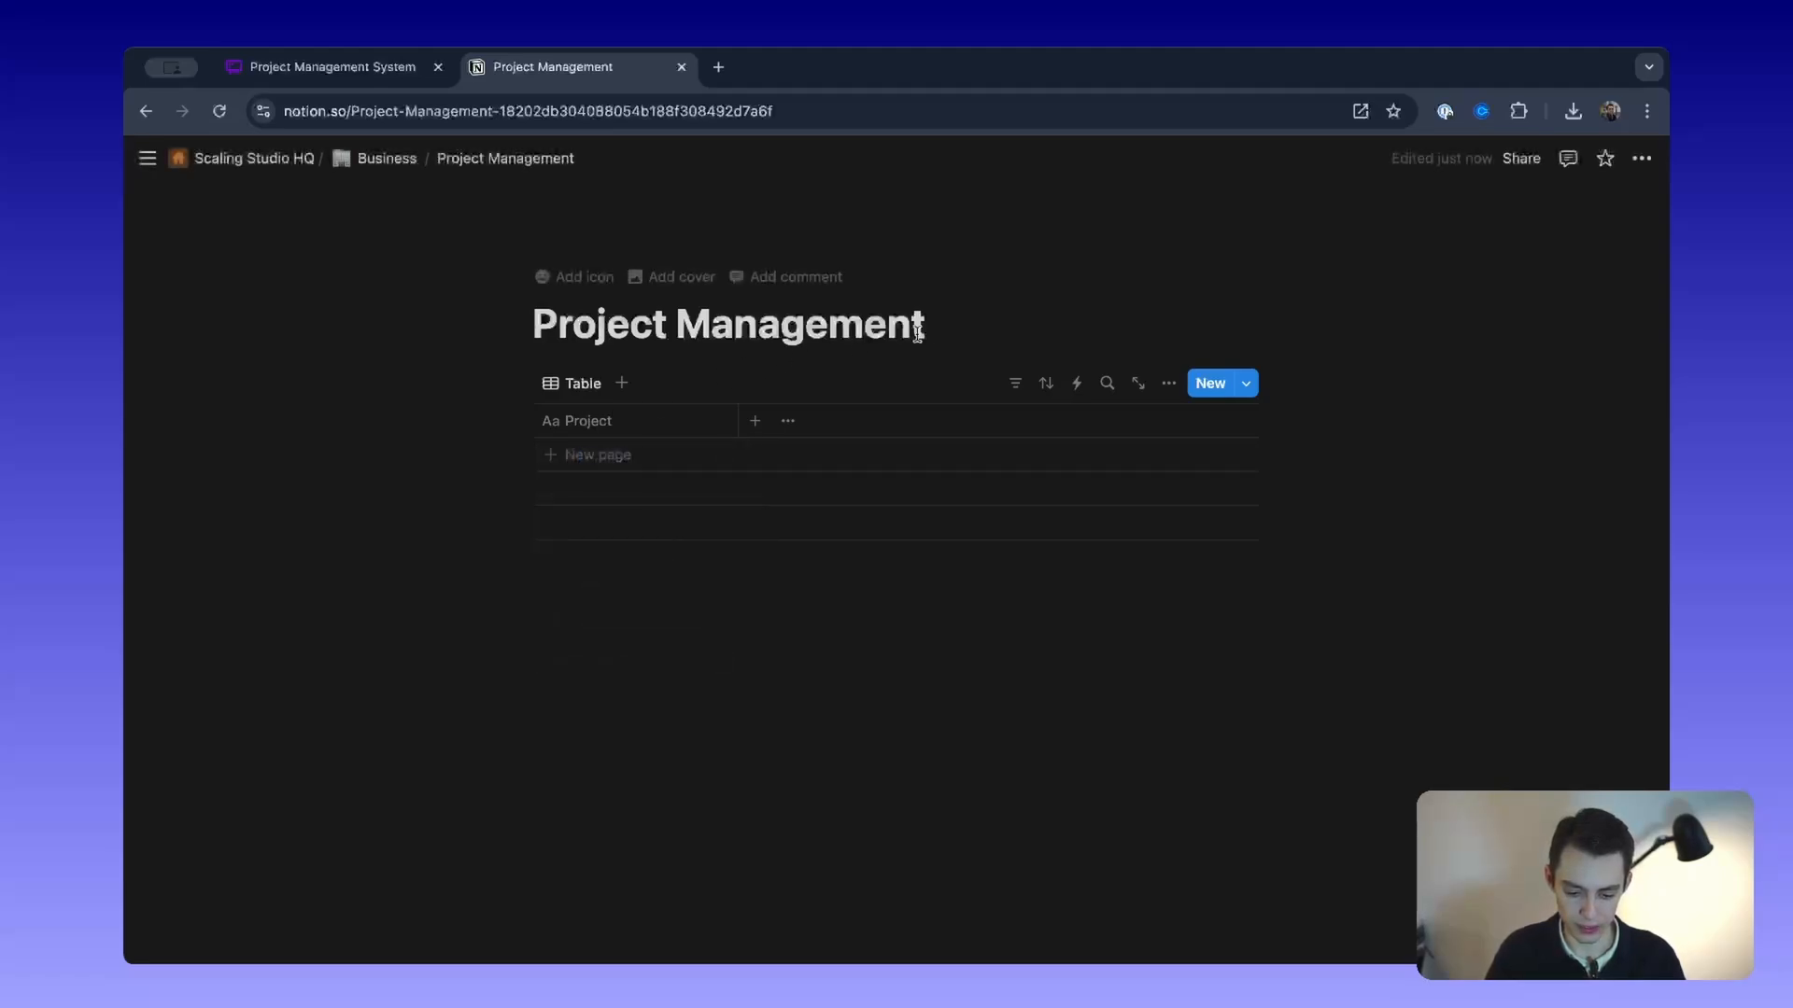
# Step: Add a Heading 2 reading "Projects" between the page title and the table
pyautogui.press('Return')
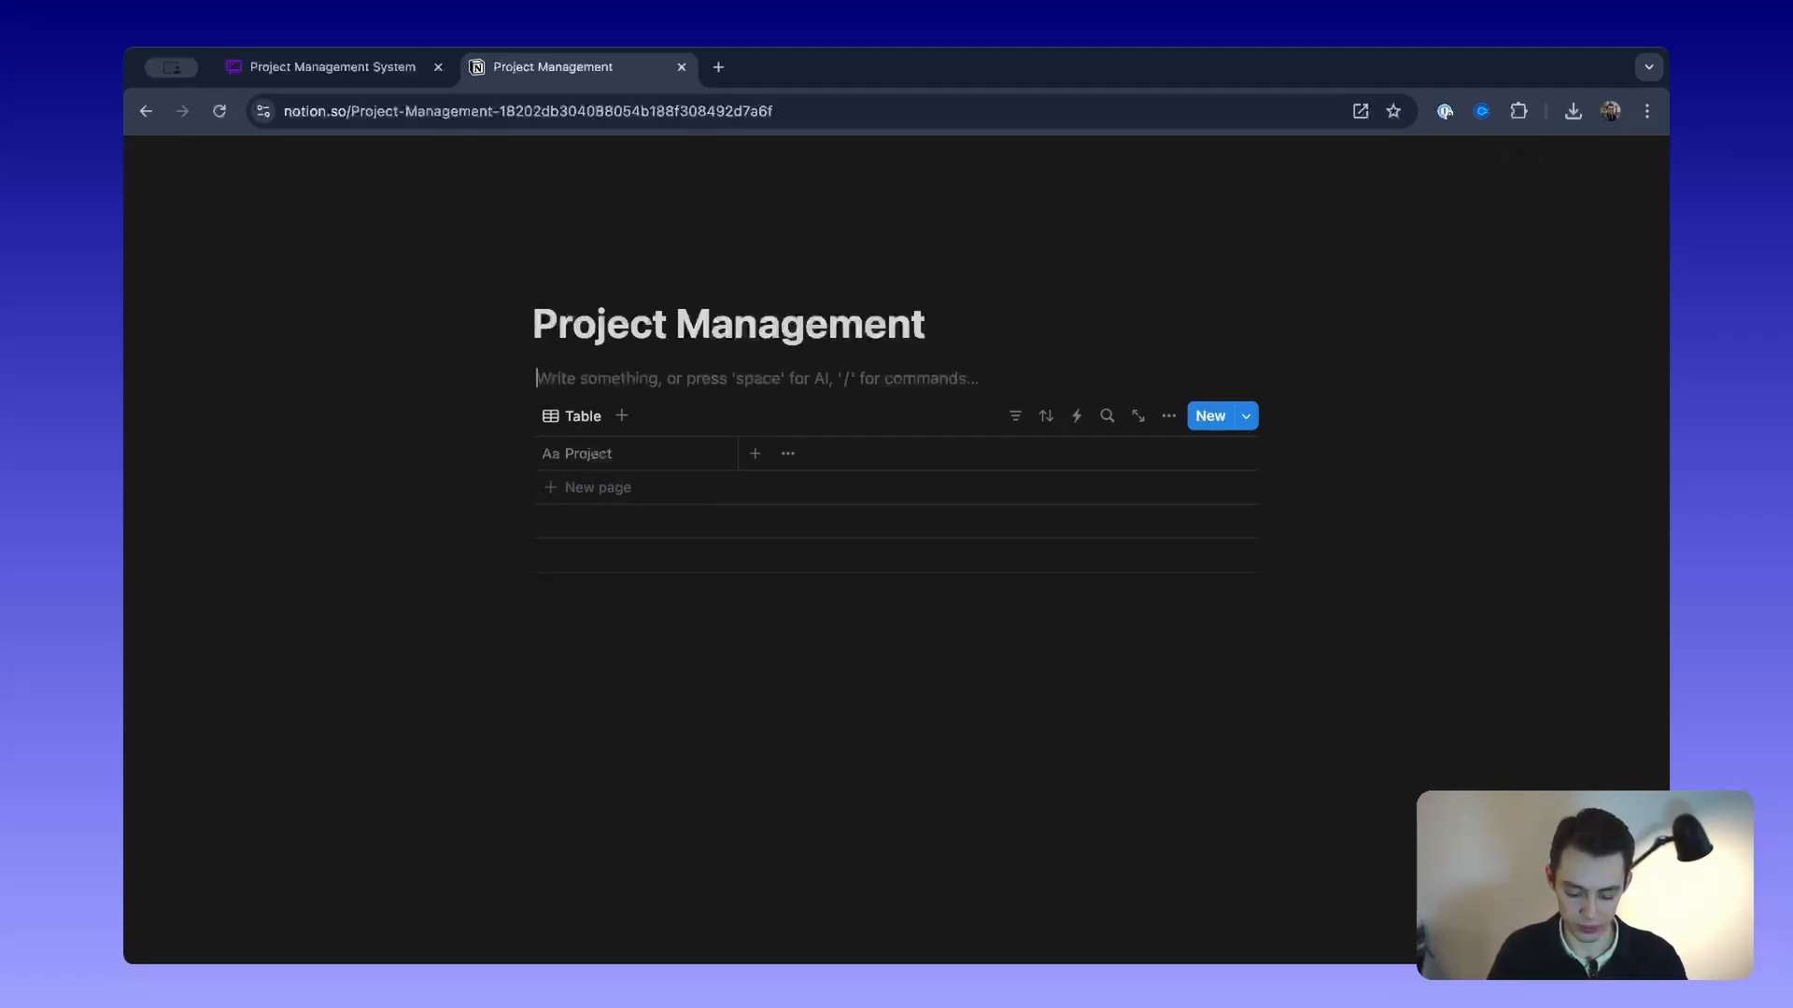
pyautogui.write('/h2')
pyautogui.press('Return')
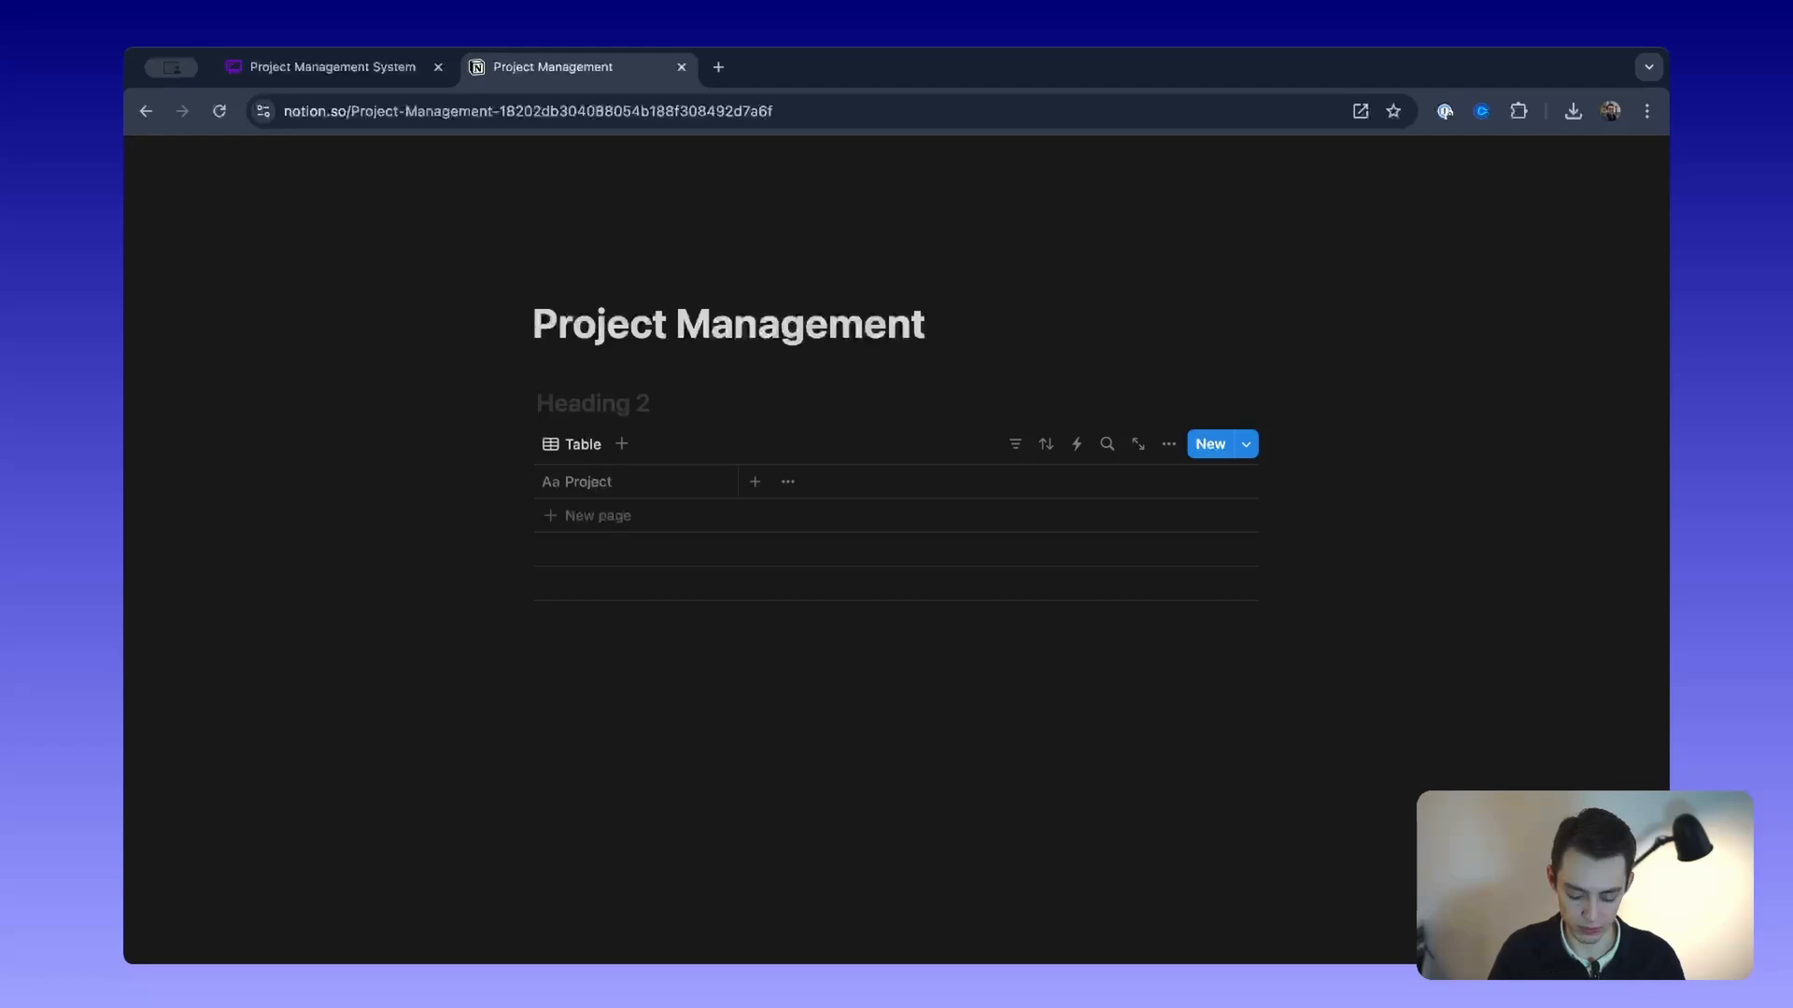
pyautogui.write('Projects')
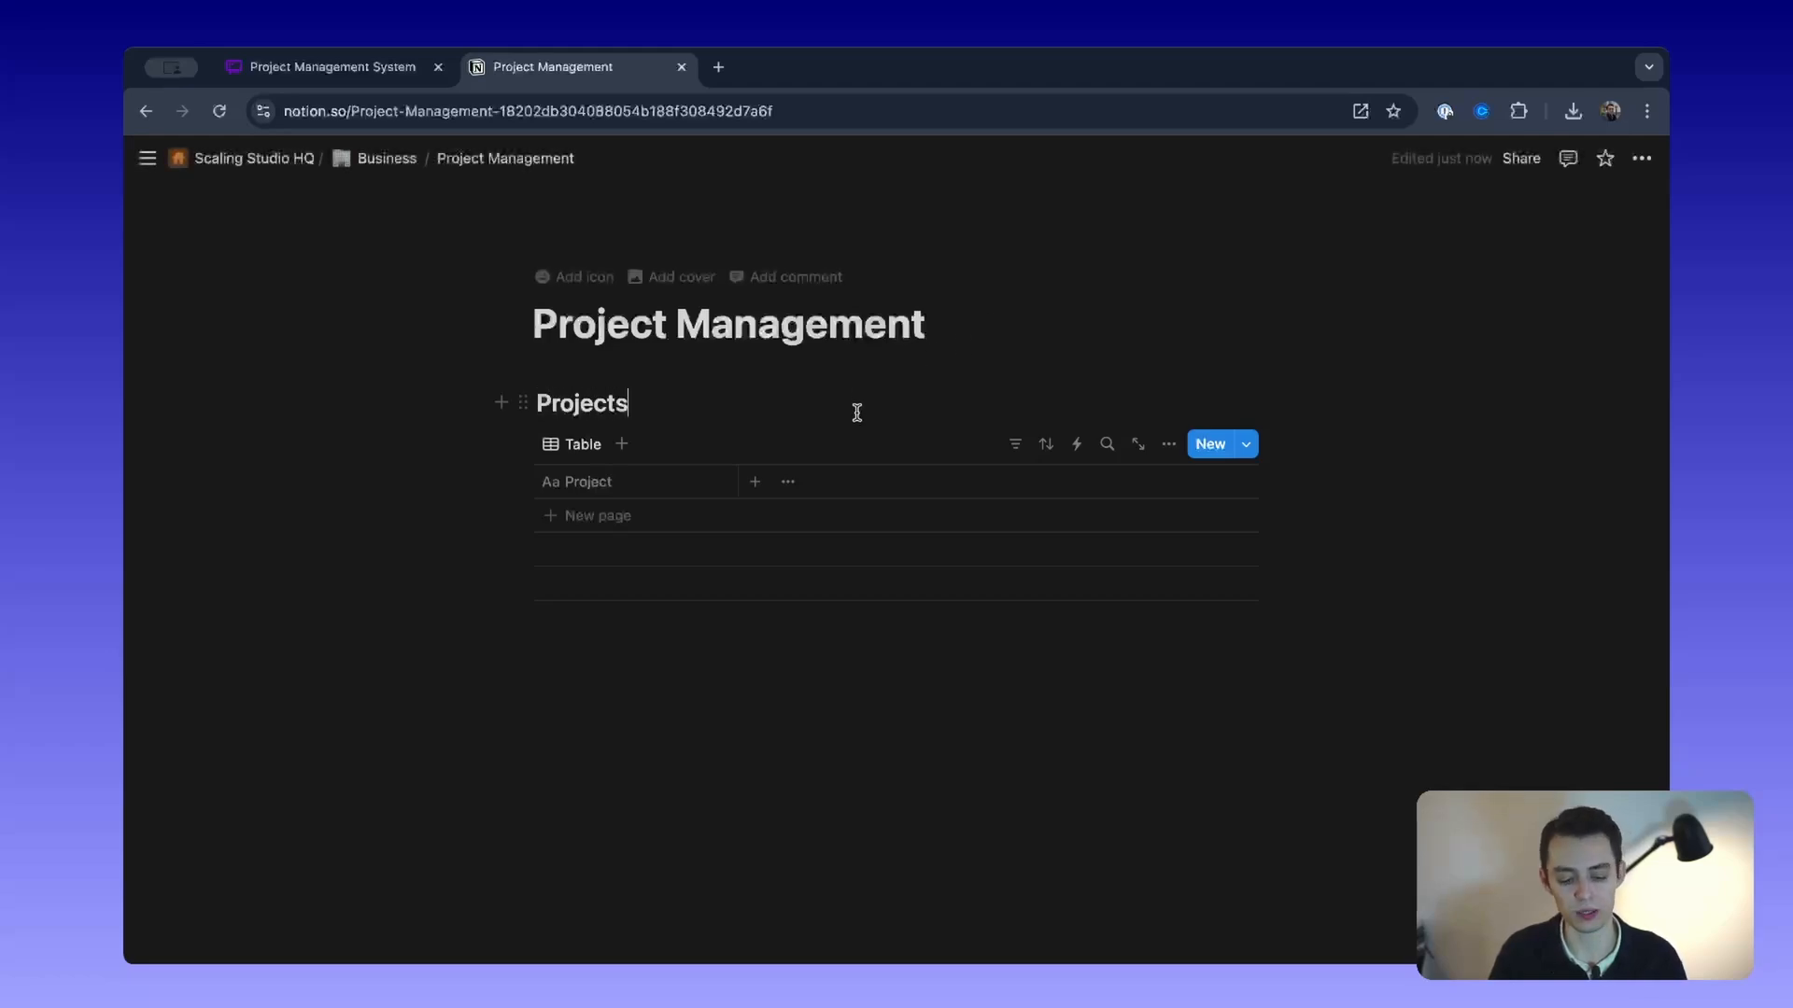
# Step: Give the Projects heading a gray background and add an empty text line below the table
pyautogui.tripleClick(857, 413)
pyautogui.press('Right')
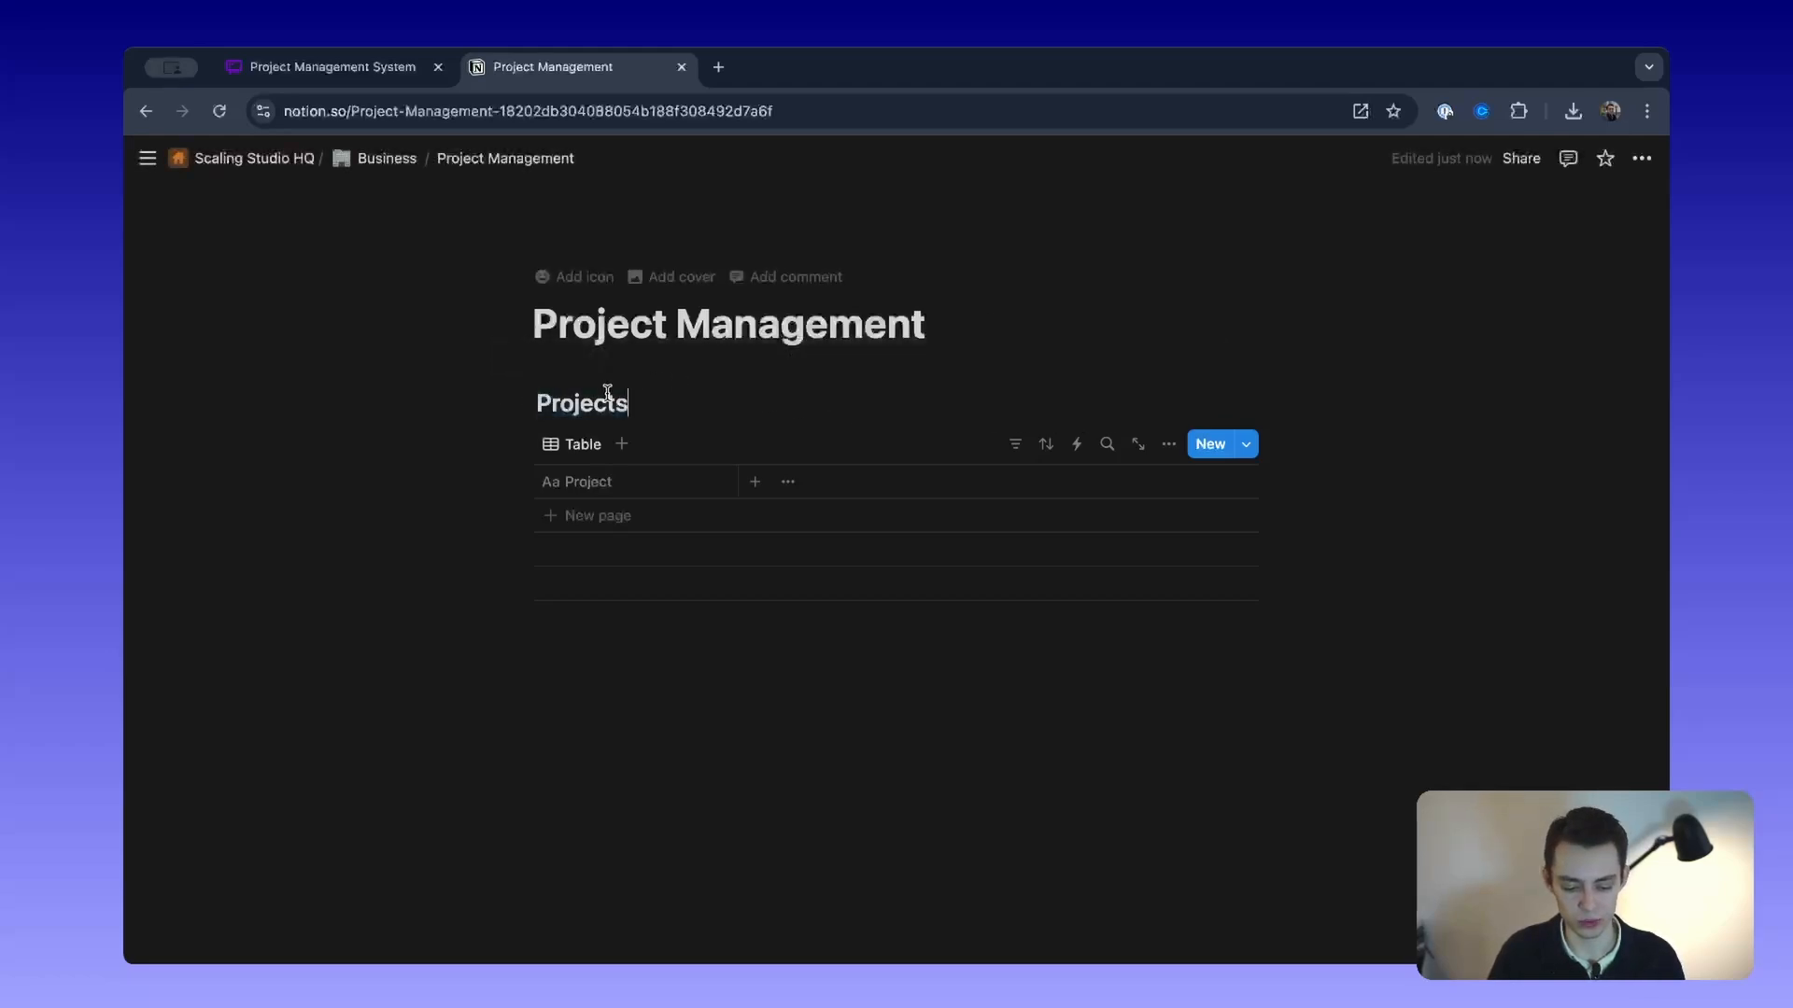
pyautogui.click(522, 403)
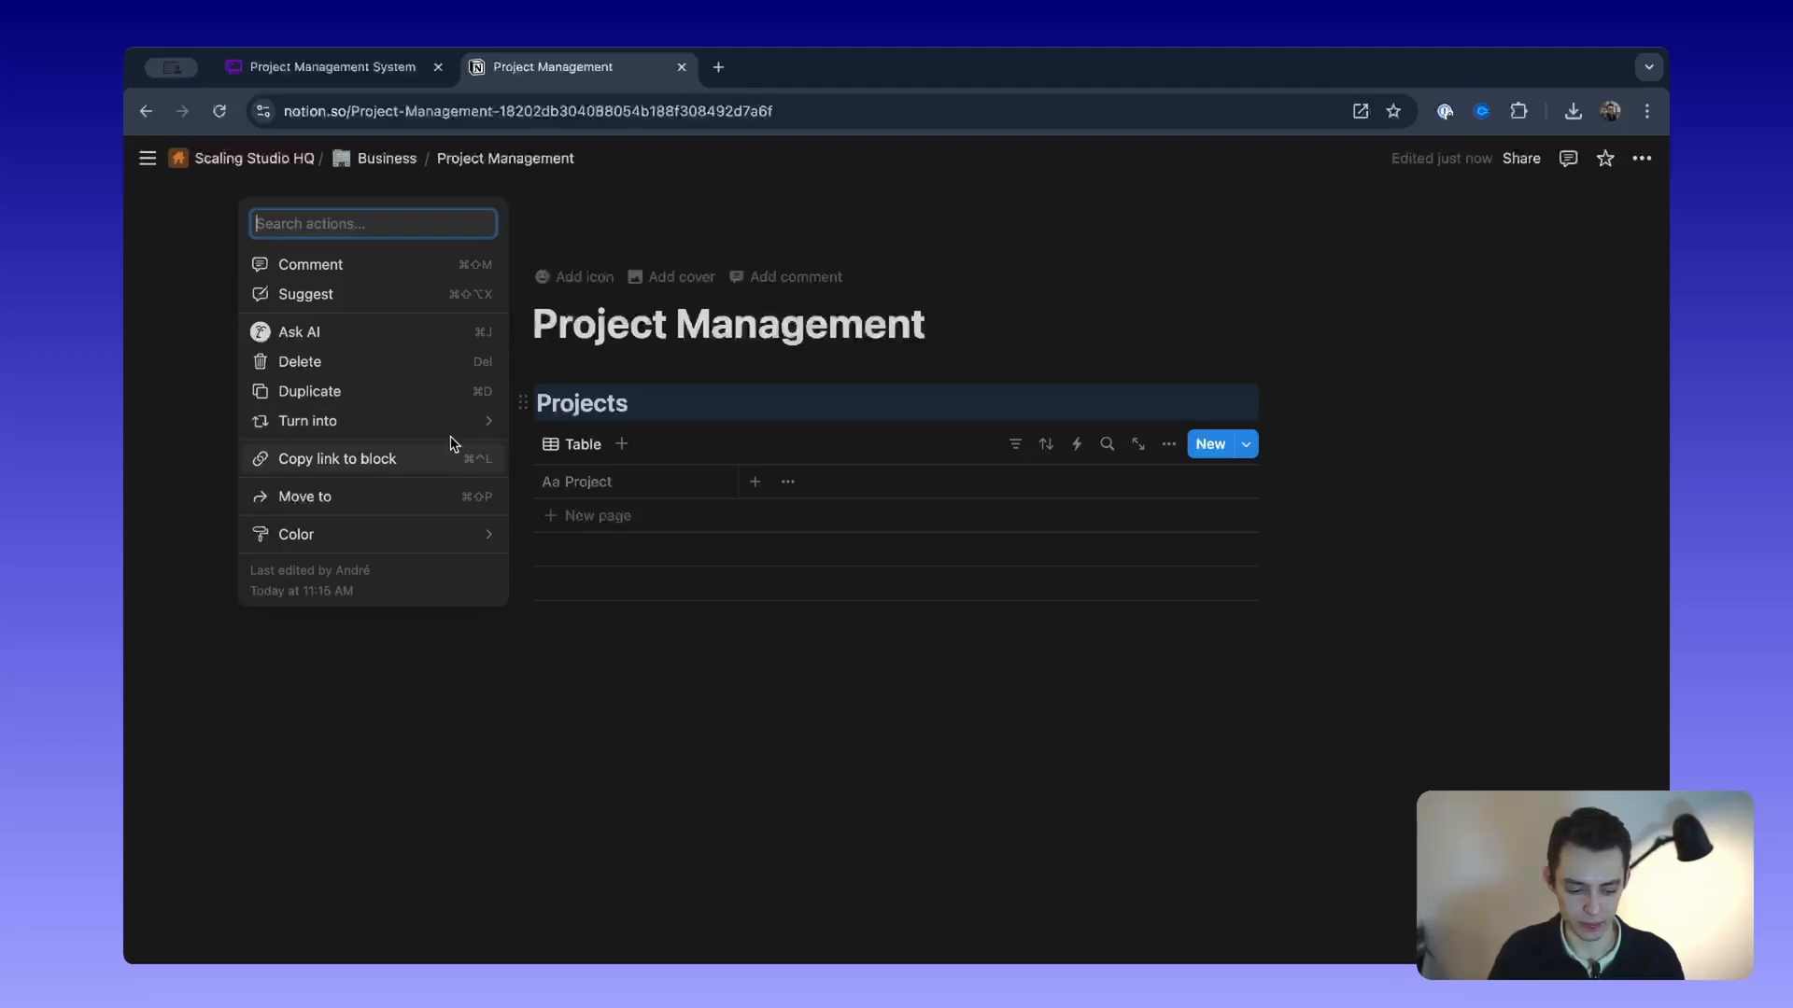
pyautogui.moveTo(454, 531)
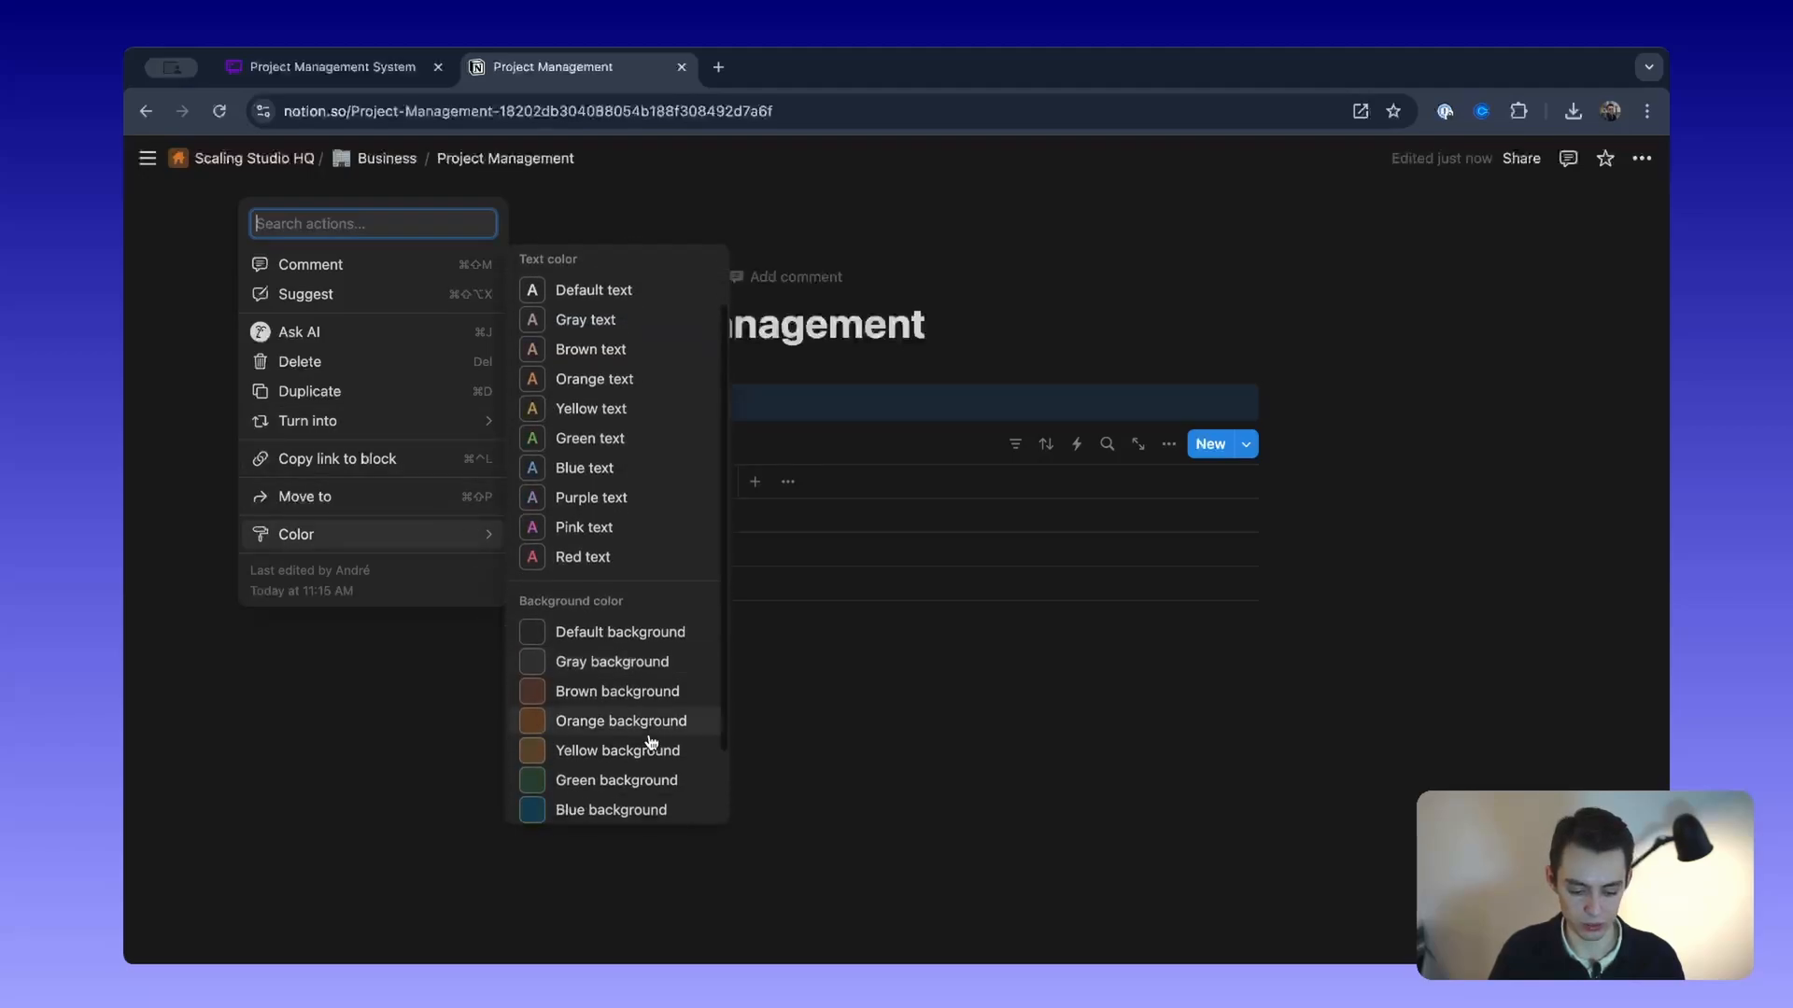
pyautogui.click(657, 664)
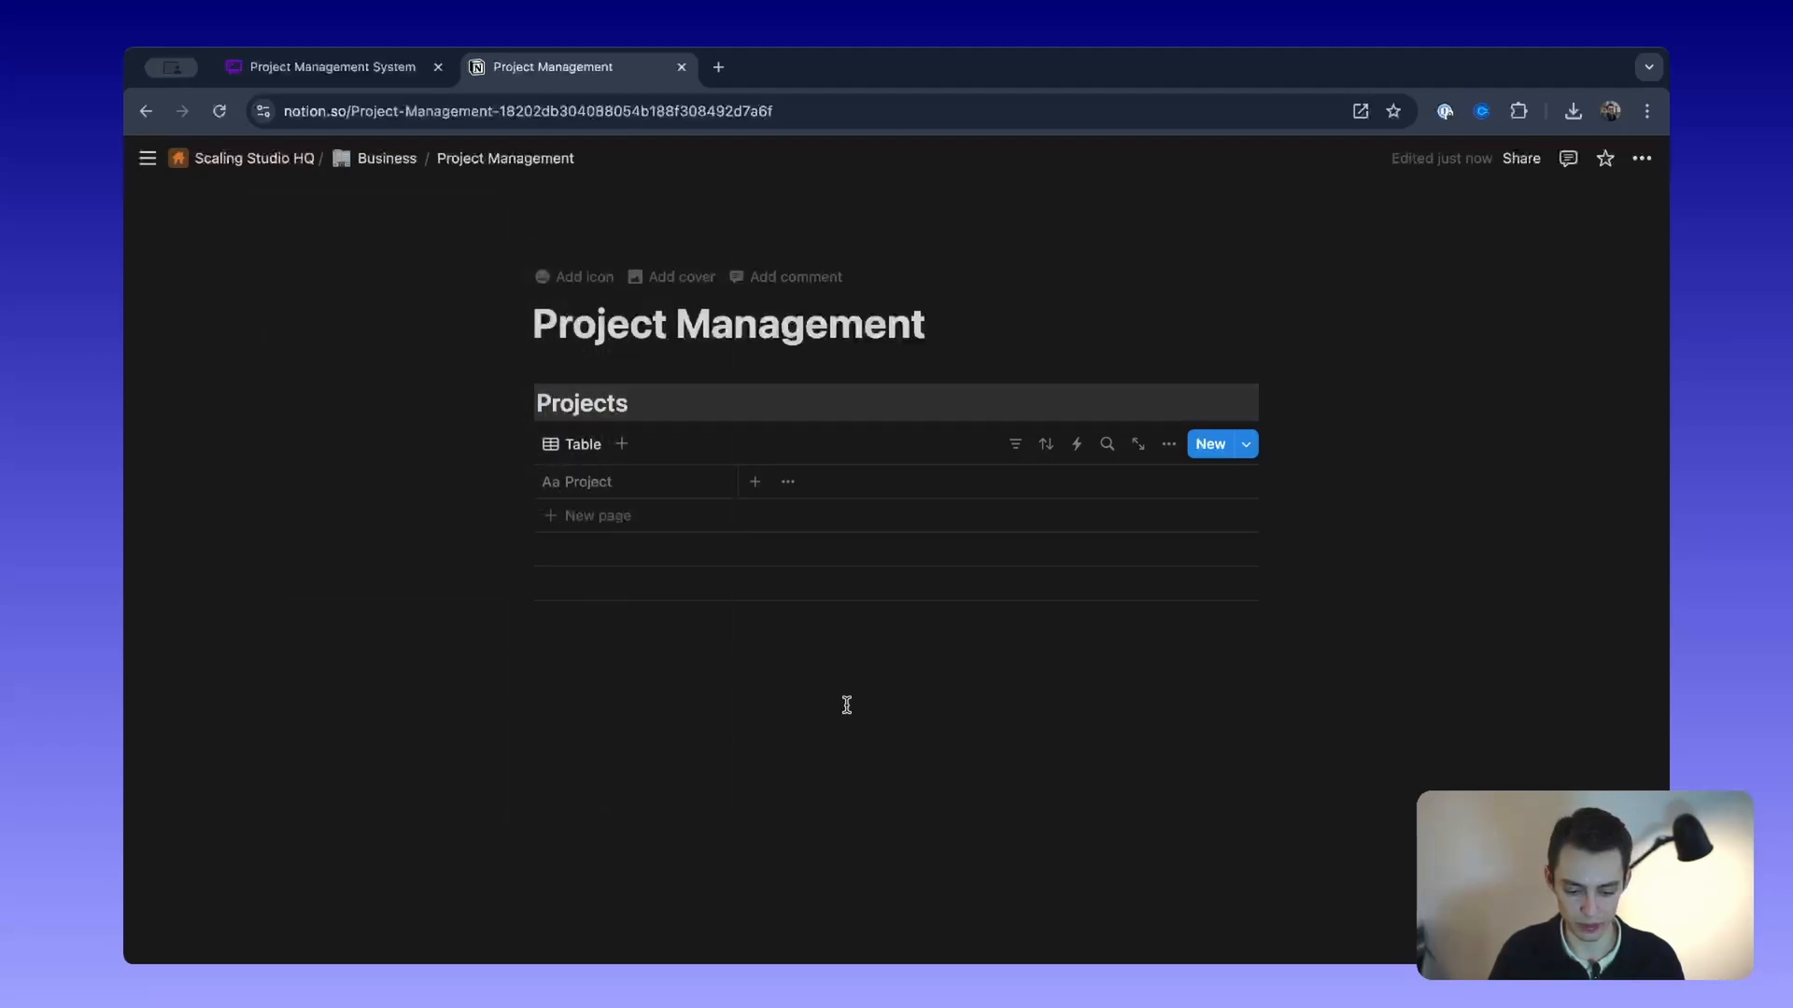
pyautogui.click(768, 653)
pyautogui.press('Return')
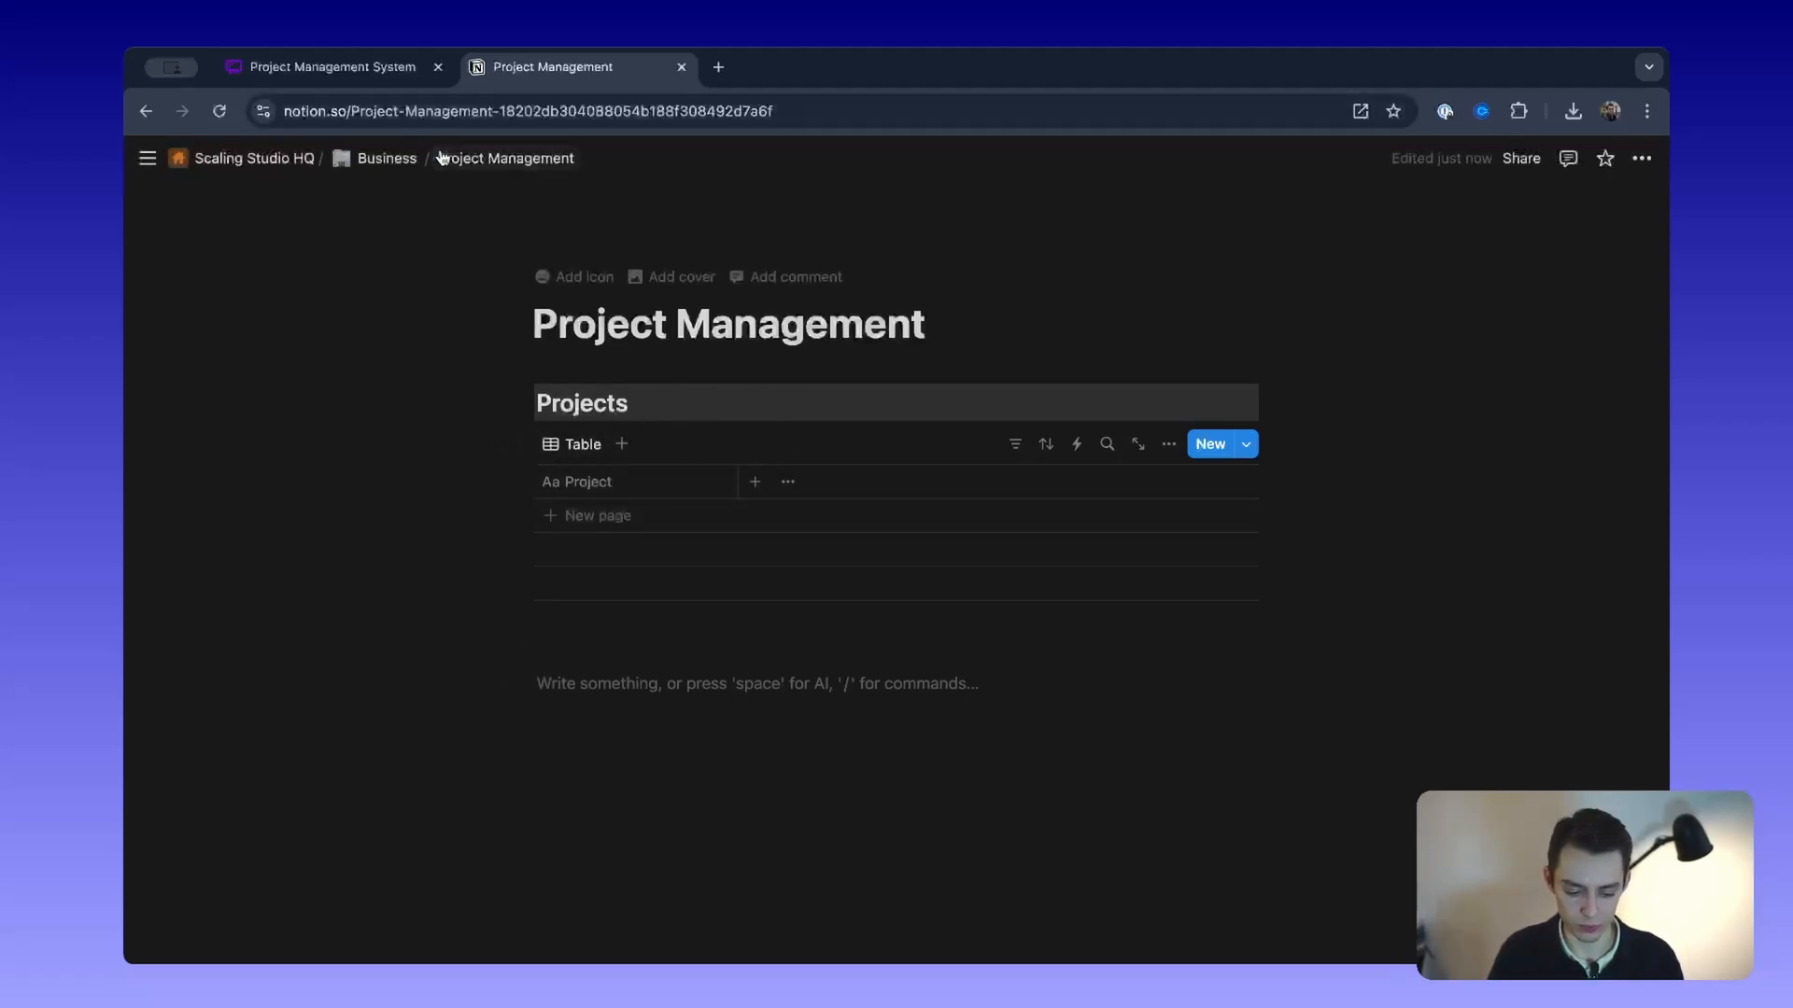
pyautogui.click(378, 75)
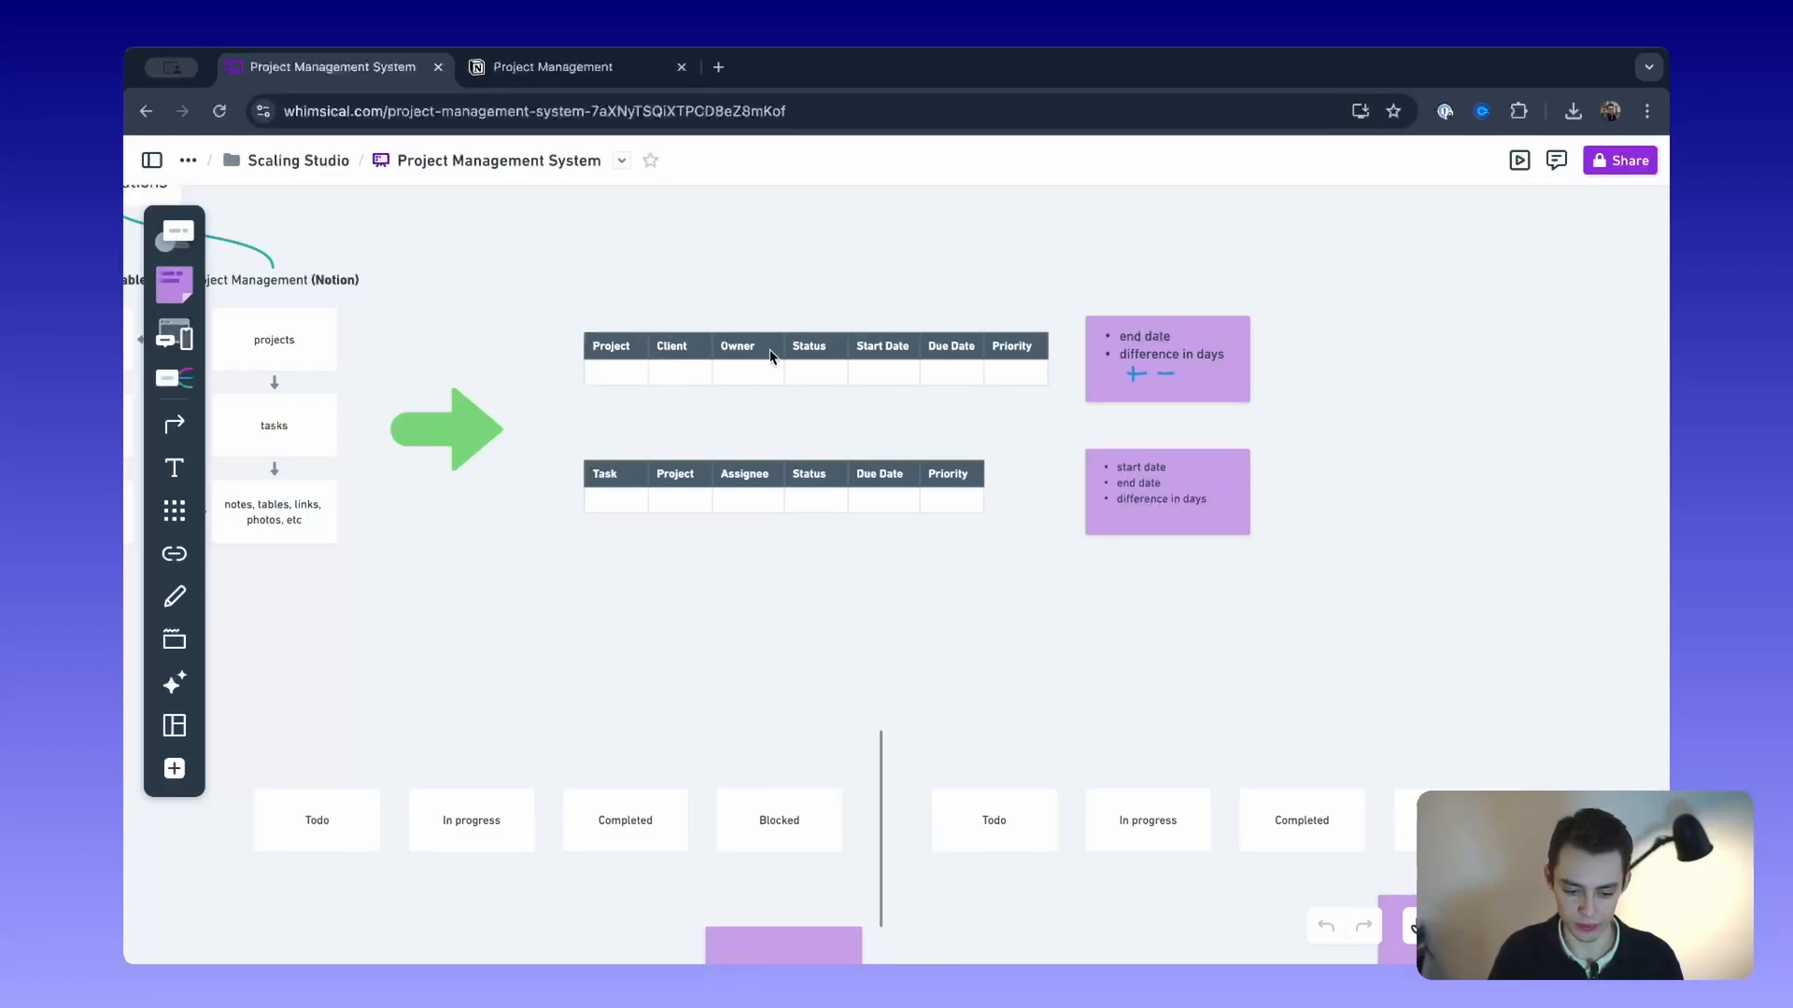
pyautogui.click(523, 67)
pyautogui.click(755, 482)
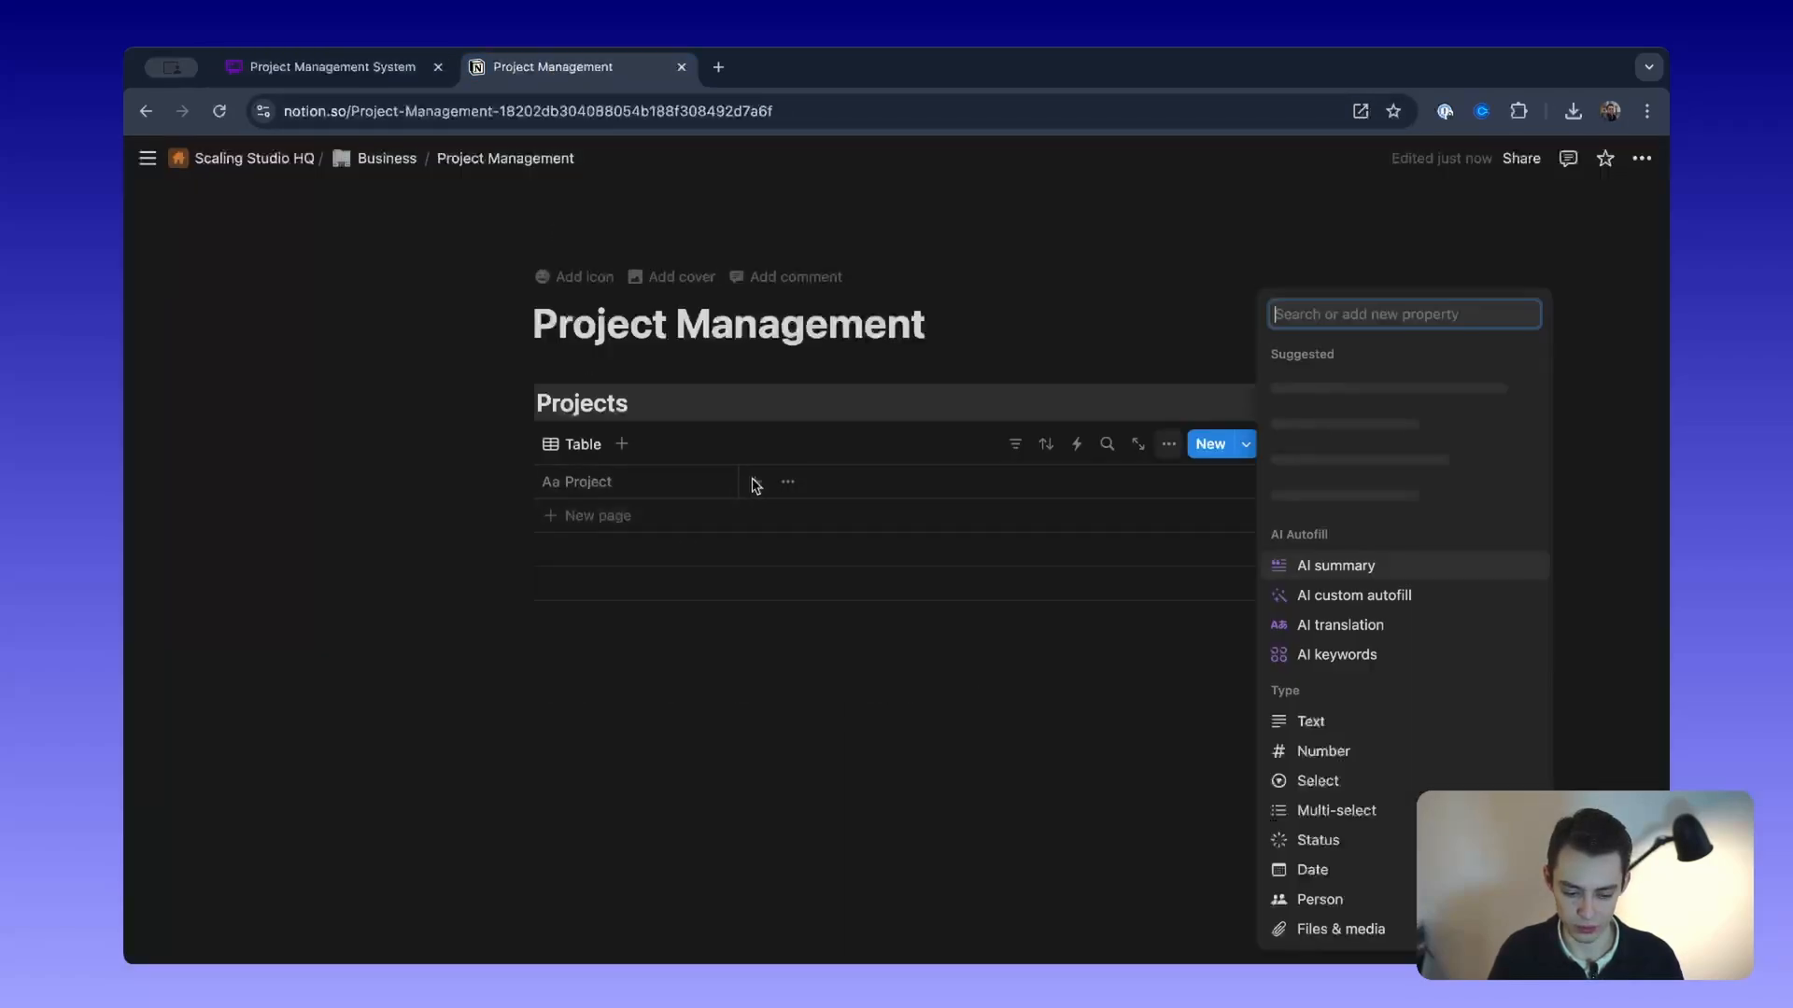
pyautogui.write('Client')
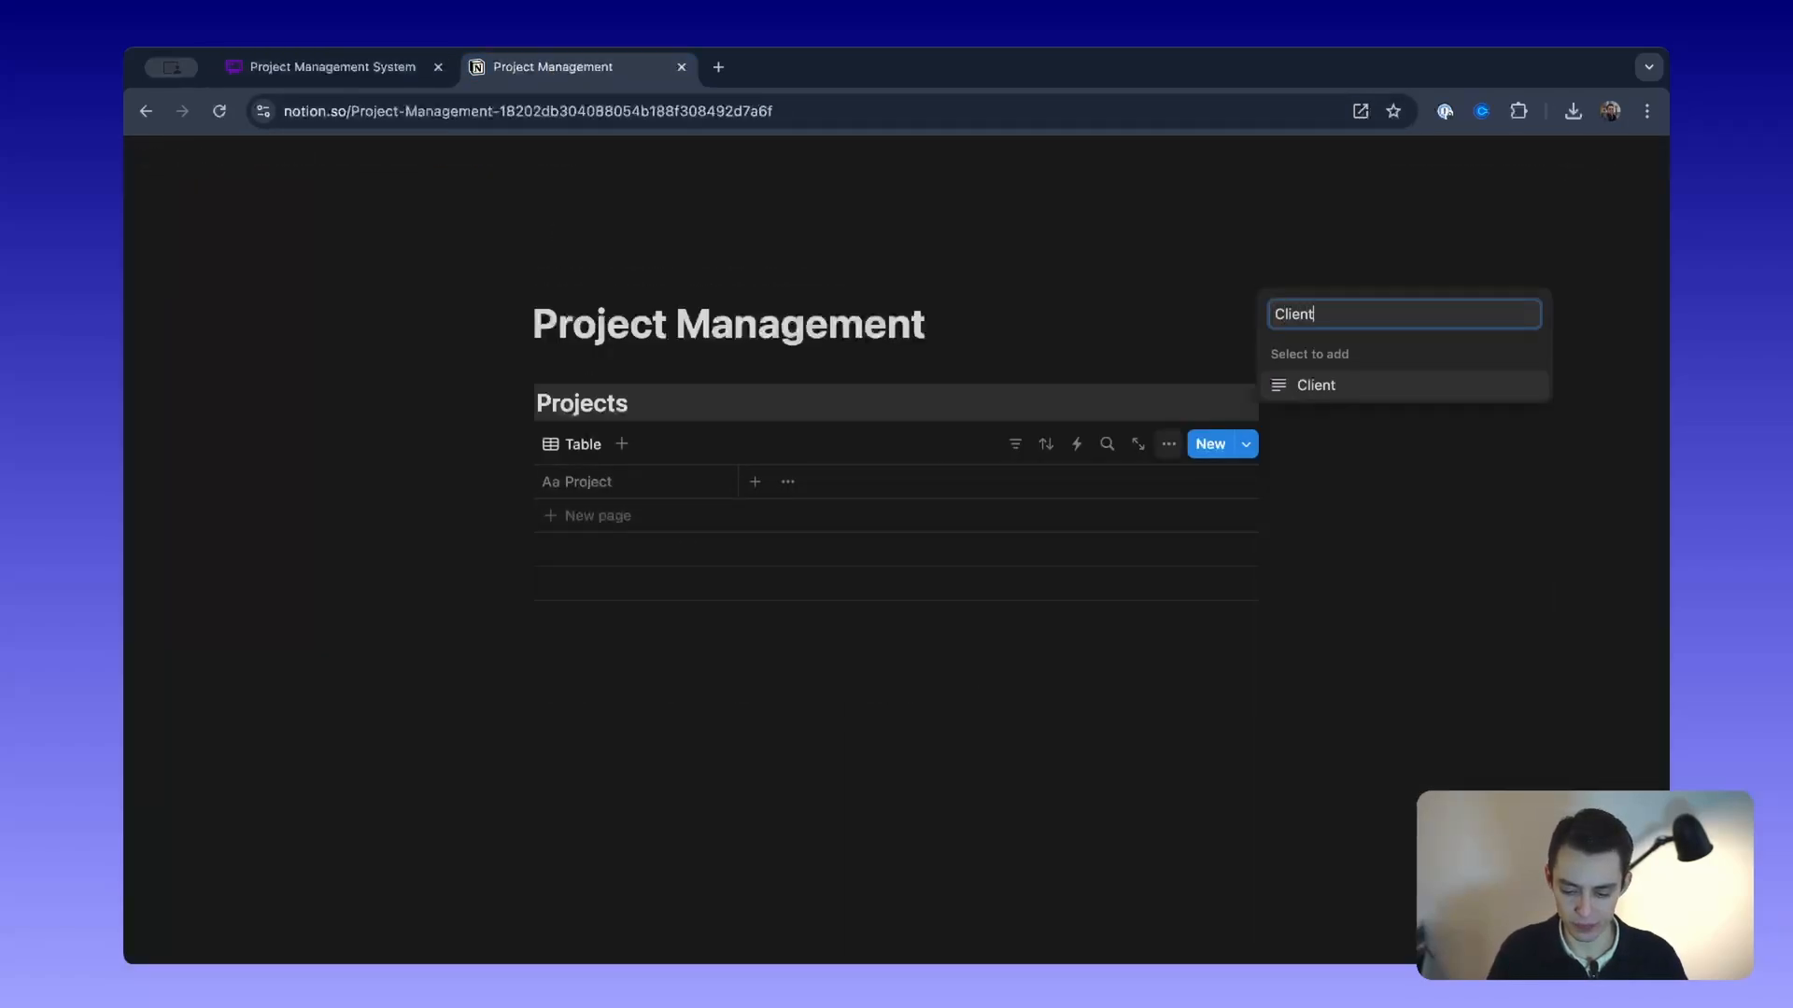
pyautogui.press('BackSpace')
pyautogui.press('BackSpace')
pyautogui.press('BackSpace')
pyautogui.press('BackSpace')
pyautogui.press('BackSpace')
pyautogui.press('BackSpace')
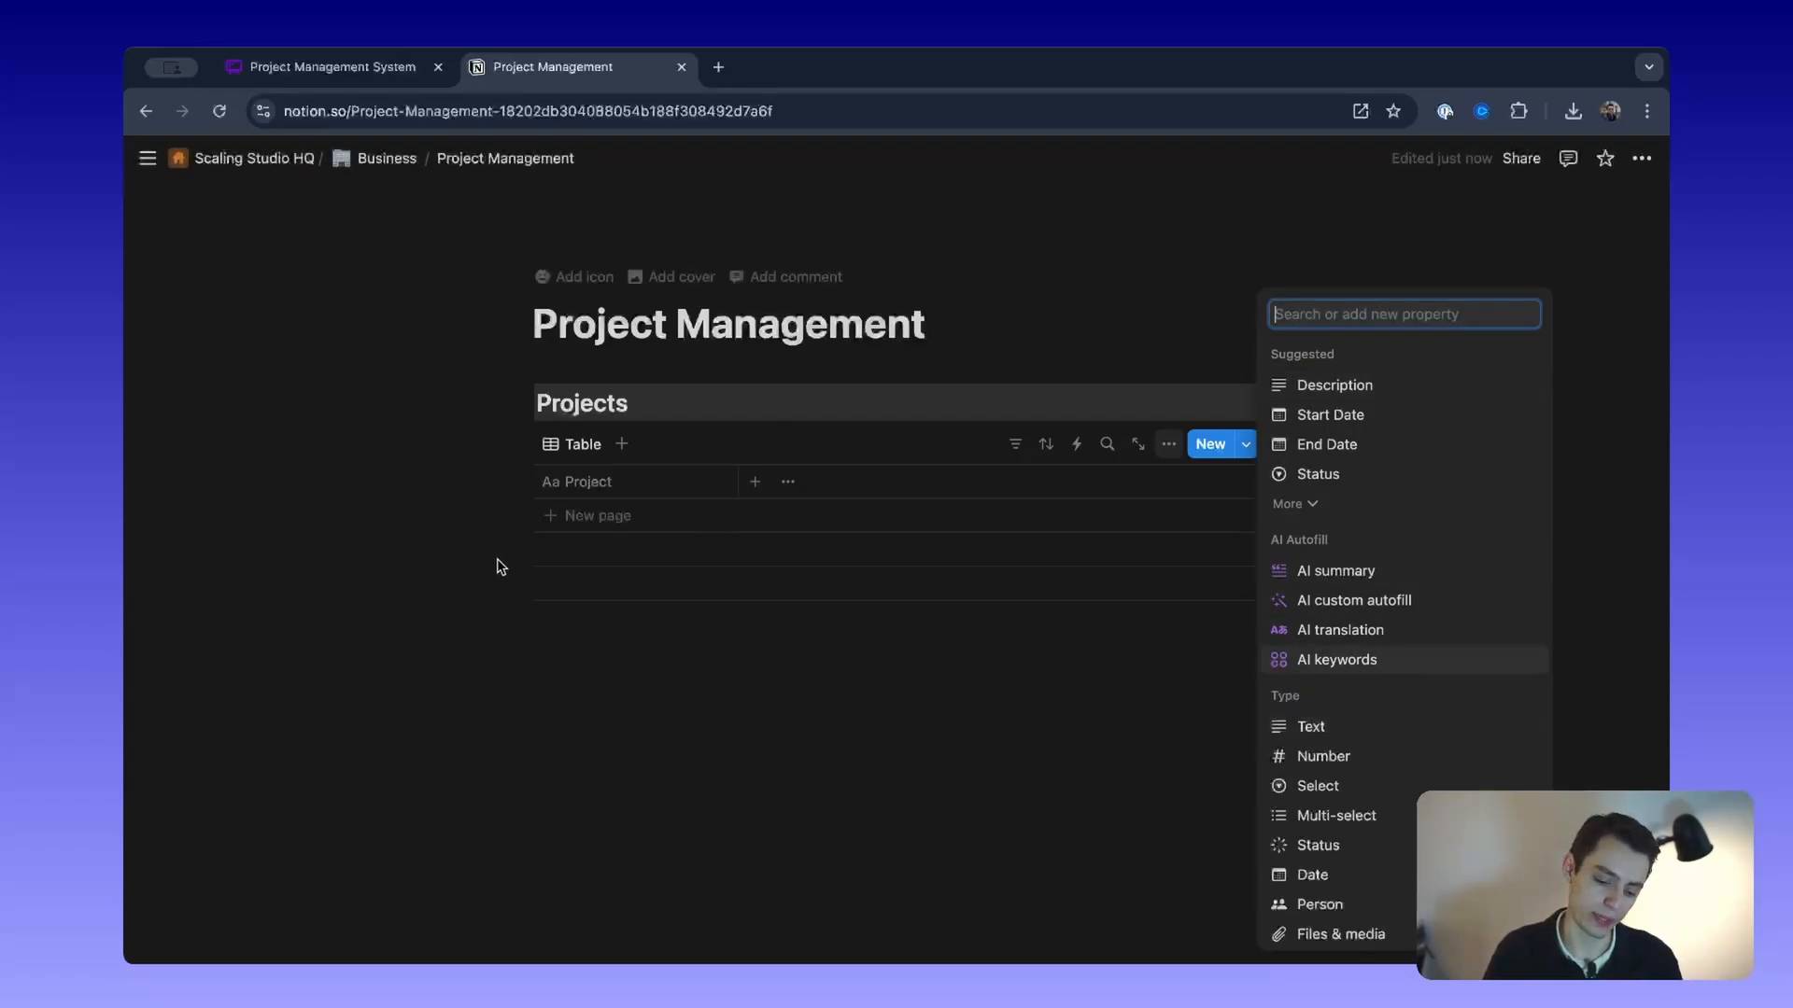
# Step: Examine the status stages, the operations diagram and the planned table columns on the Whimsical board, and return to the Notion page
pyautogui.click(320, 67)
pyautogui.scroll(-3, 702, 600)
pyautogui.scroll(-2, 702, 598)
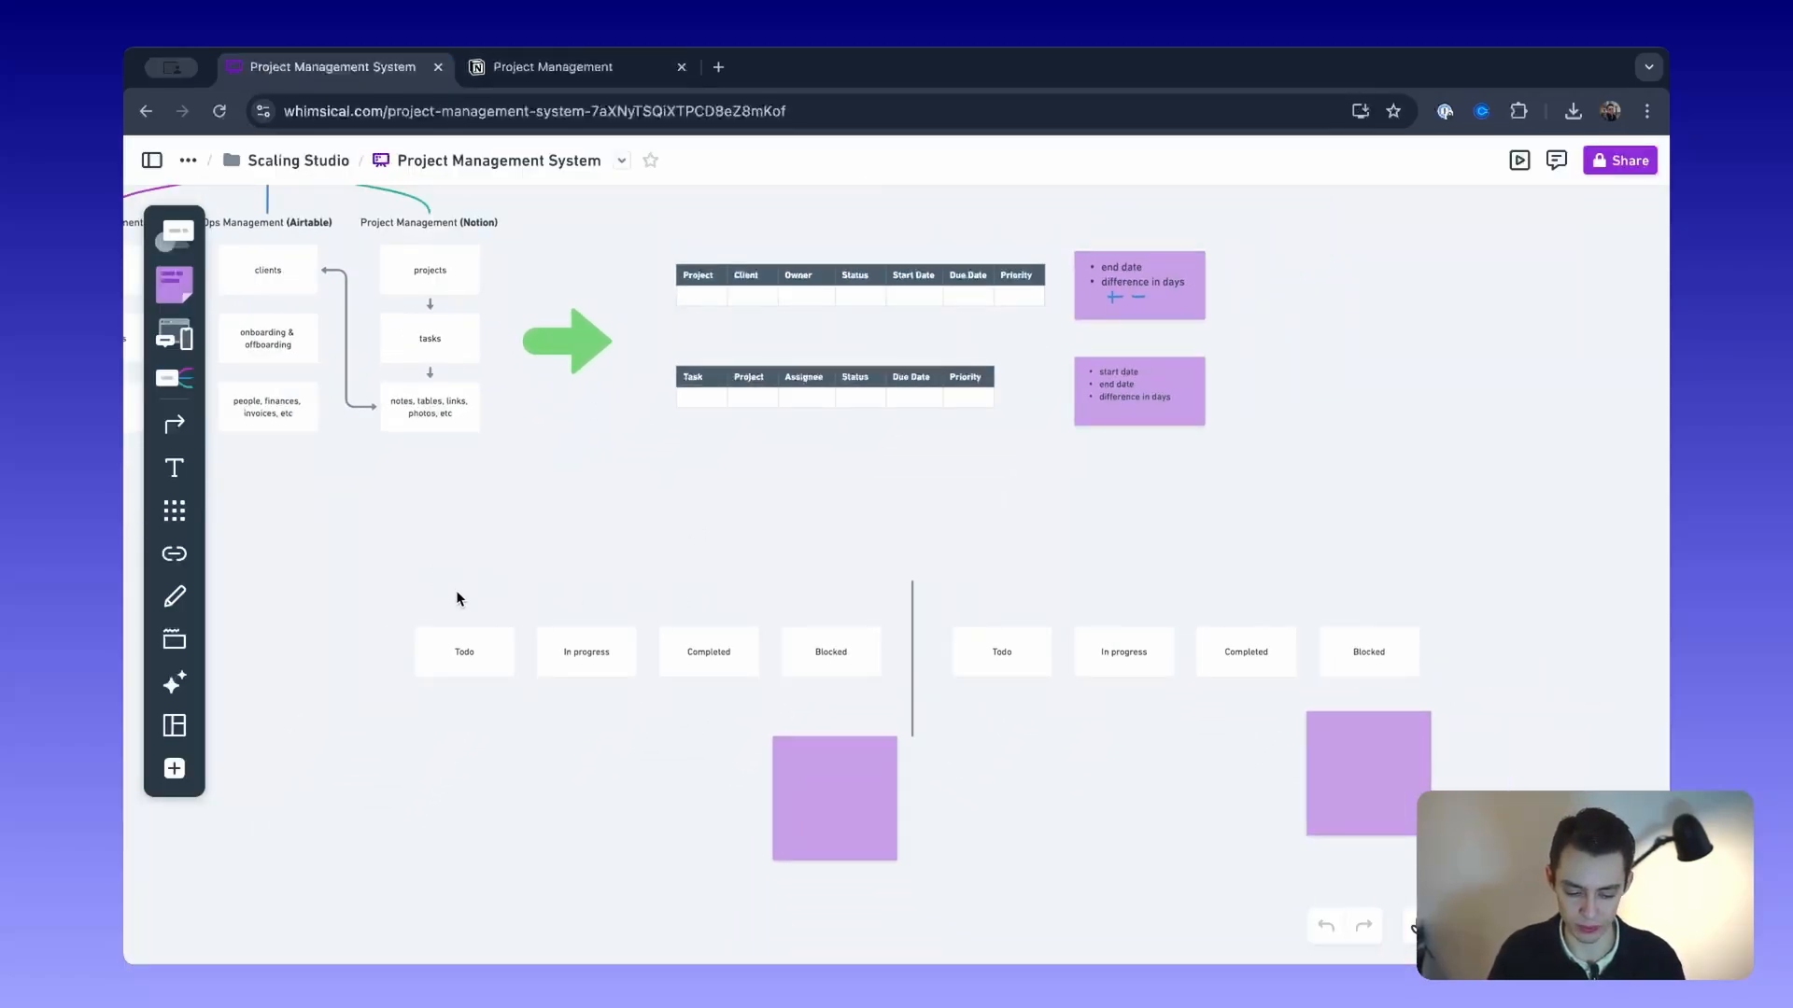
pyautogui.moveTo(455, 591); pyautogui.dragTo(919, 896)
pyautogui.moveTo(996, 572); pyautogui.dragTo(1456, 859)
pyautogui.scroll(2, 628, 518)
pyautogui.hscroll(-2, 627, 519)
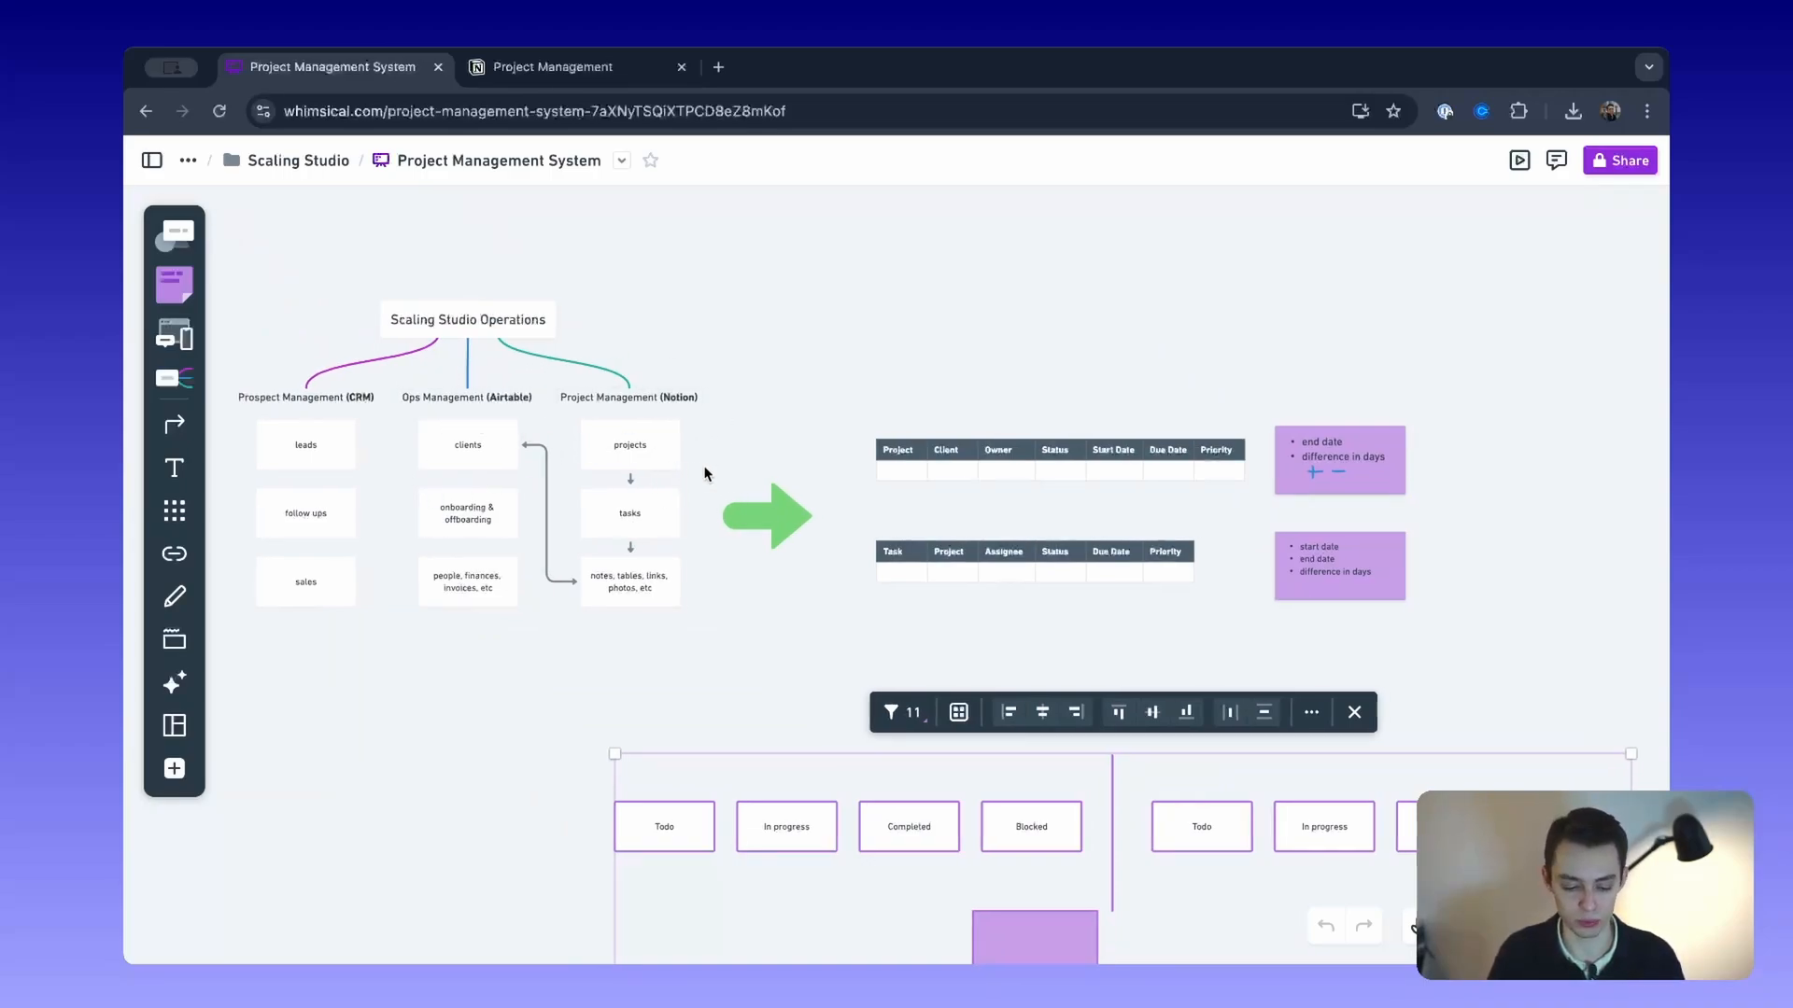
pyautogui.hscroll(3, 597, 495)
pyautogui.scroll(-1, 597, 494)
pyautogui.click(515, 529)
pyautogui.moveTo(352, 594); pyautogui.dragTo(1233, 822)
pyautogui.click(560, 67)
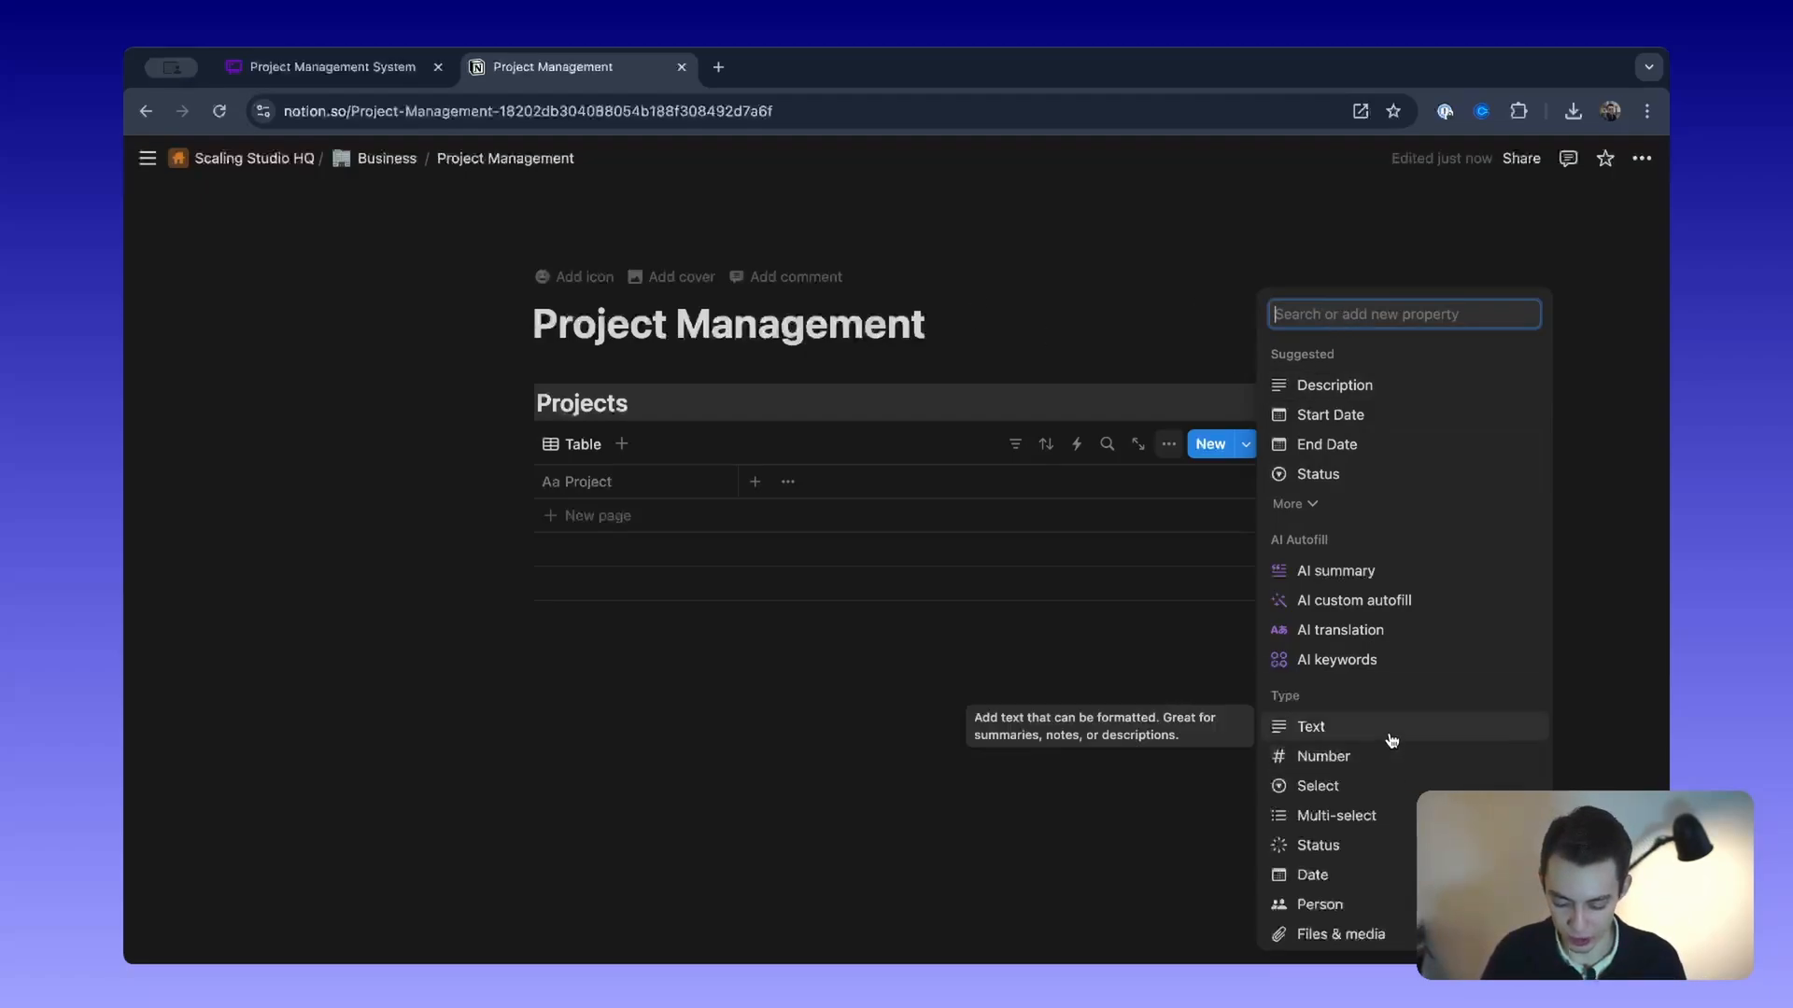
# Step: Add a Text property named "Client ID" to the Projects table
pyautogui.scroll(-1, 1390, 740)
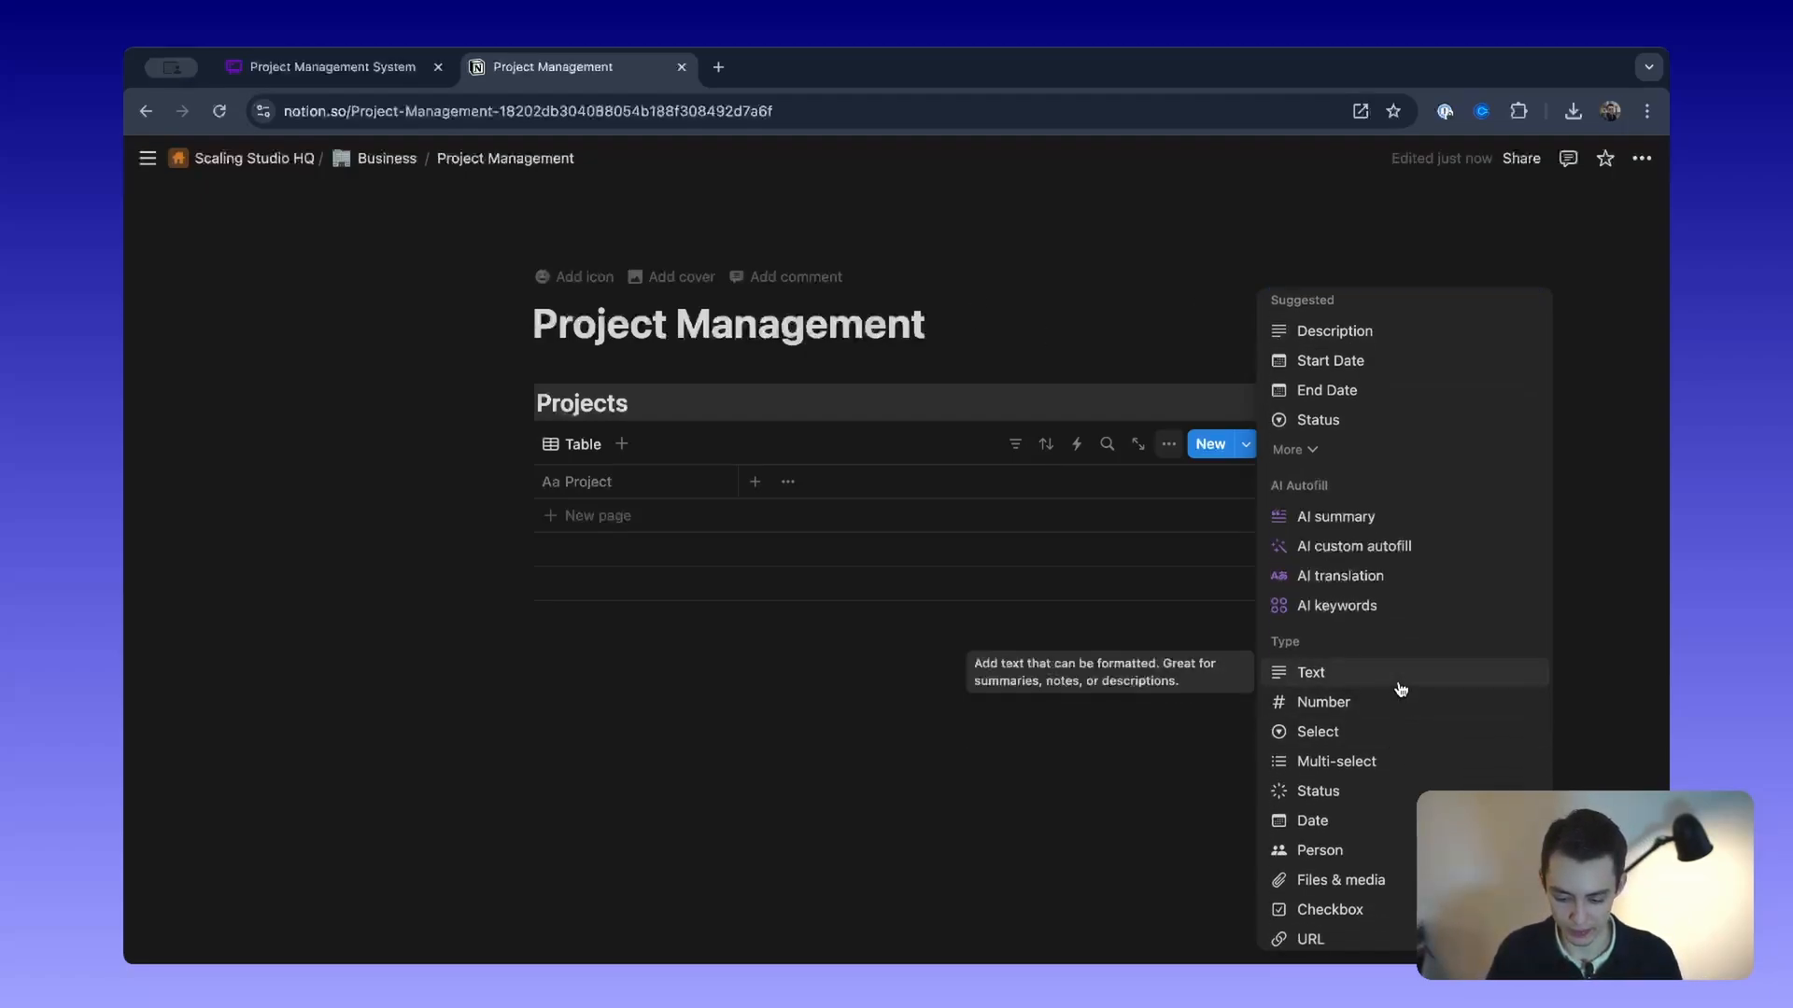
pyautogui.click(1401, 690)
pyautogui.write('Client')
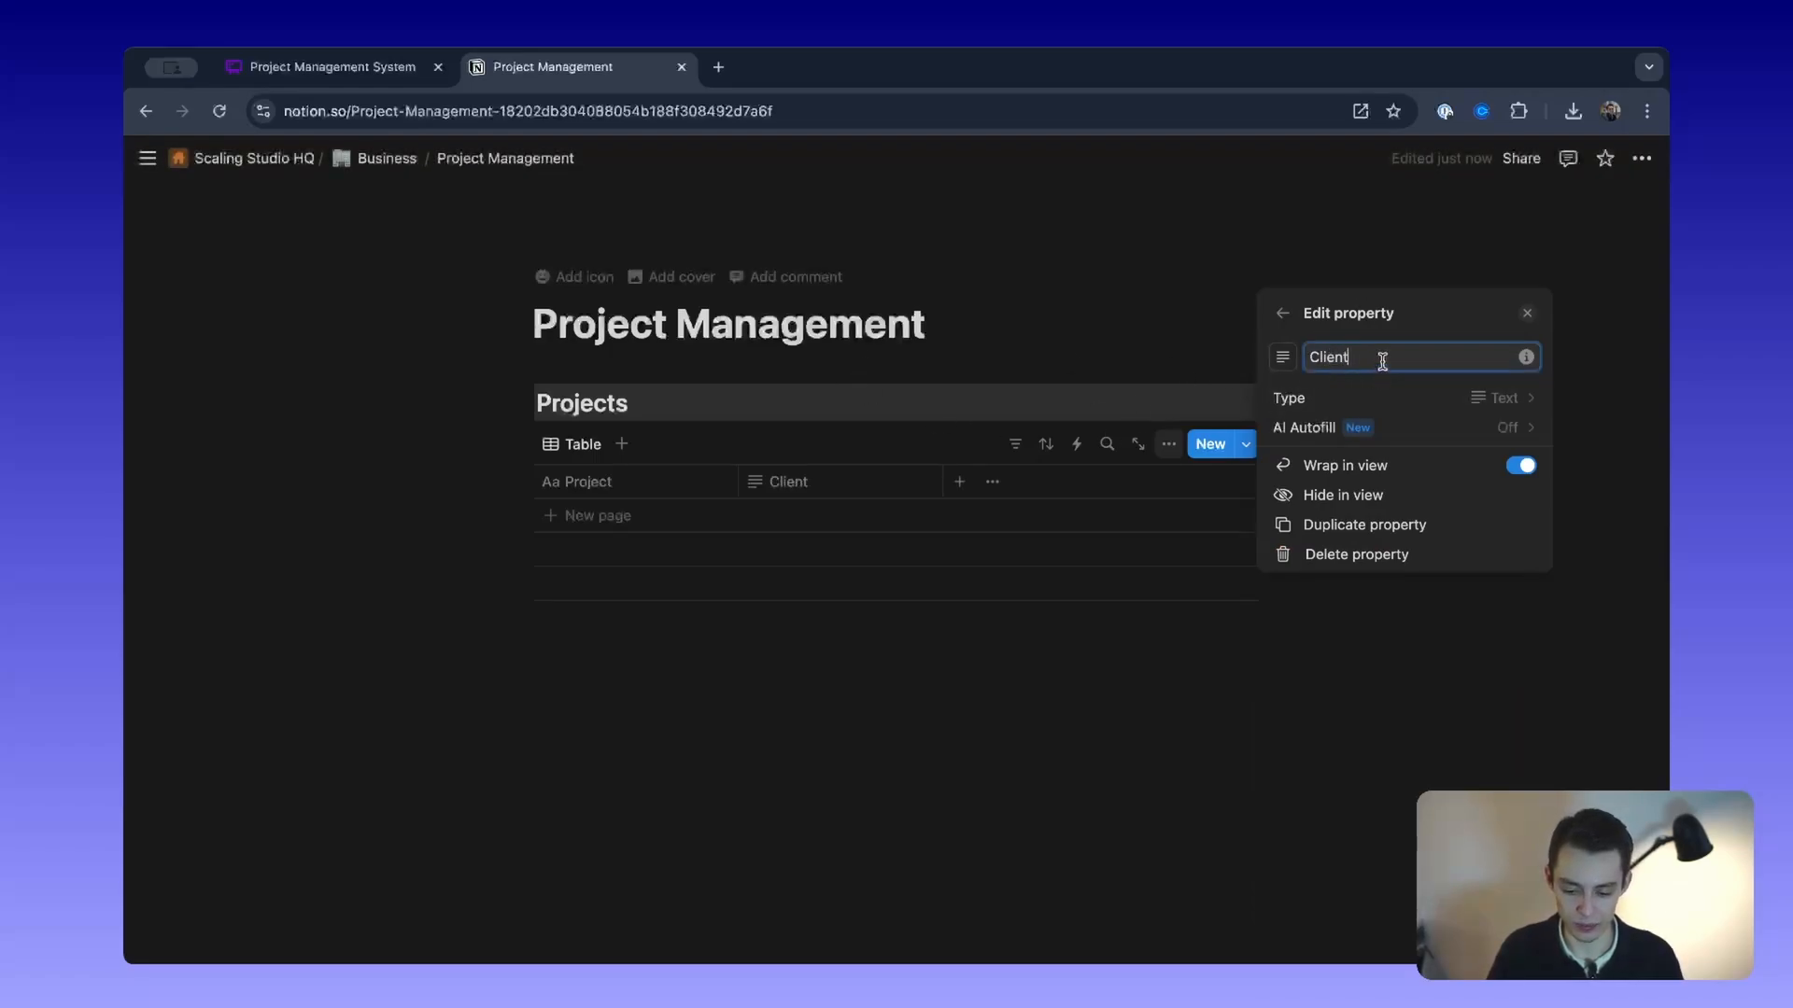
pyautogui.write(' ID')
pyautogui.click(1012, 312)
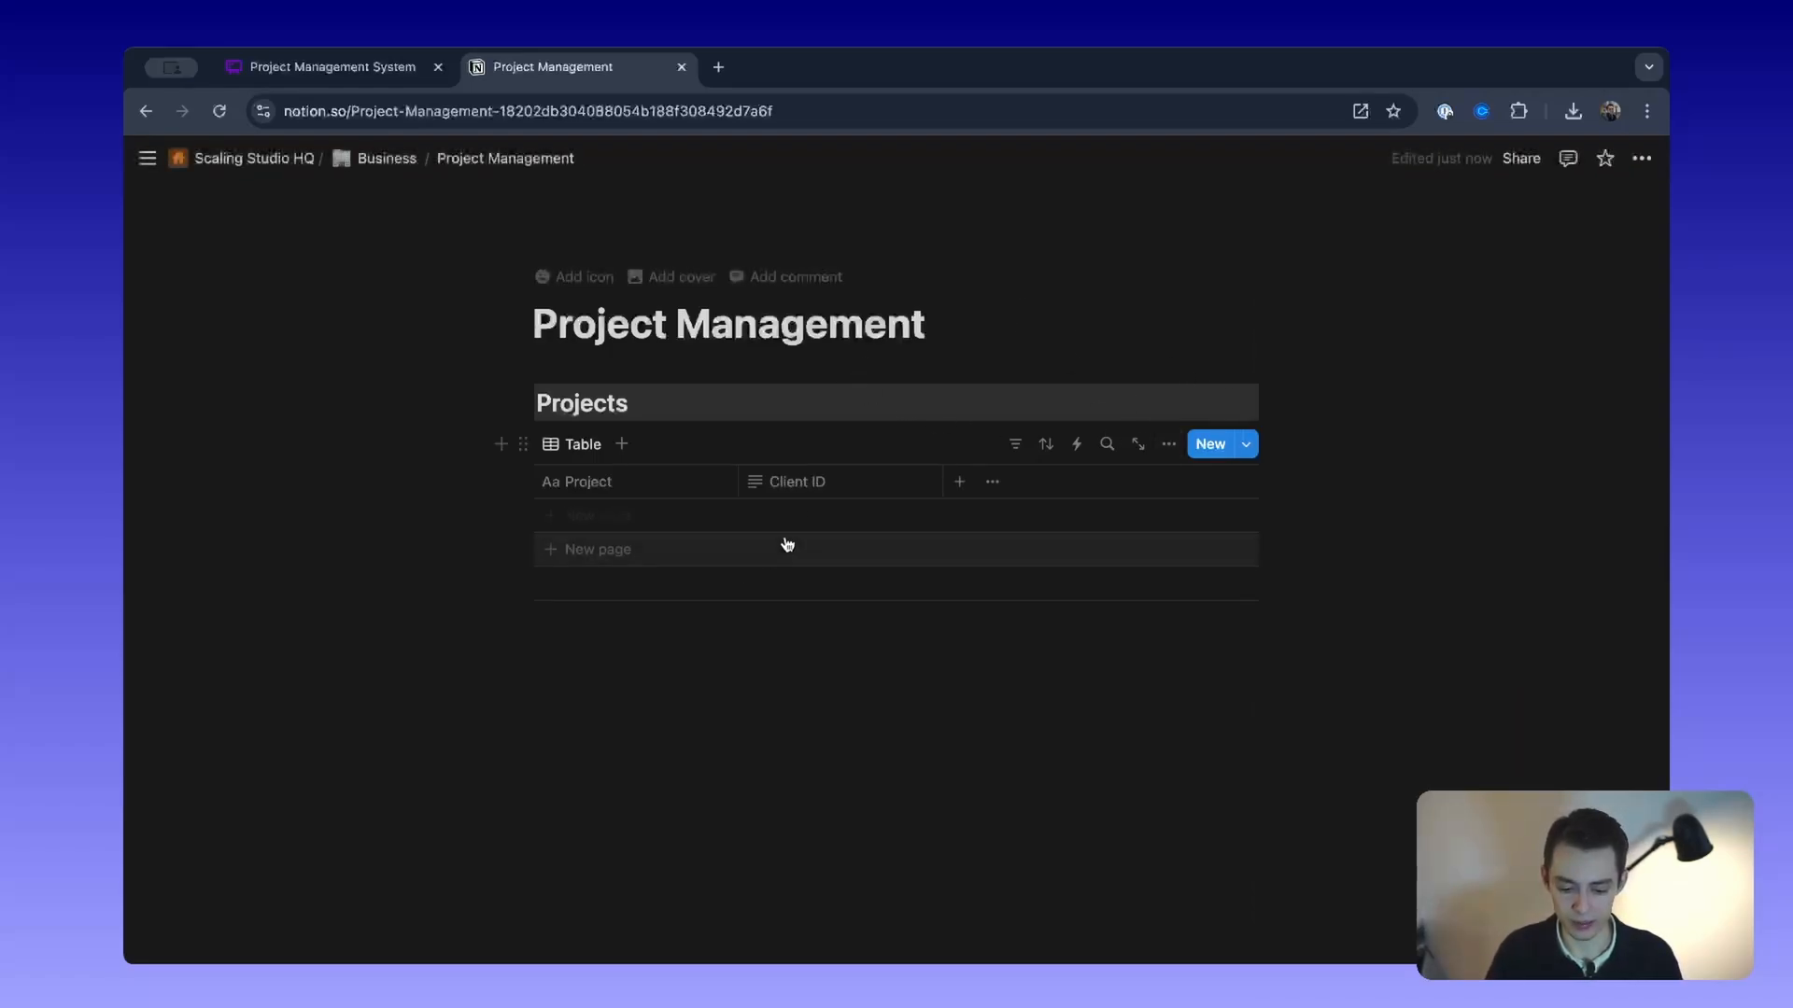
pyautogui.click(908, 479)
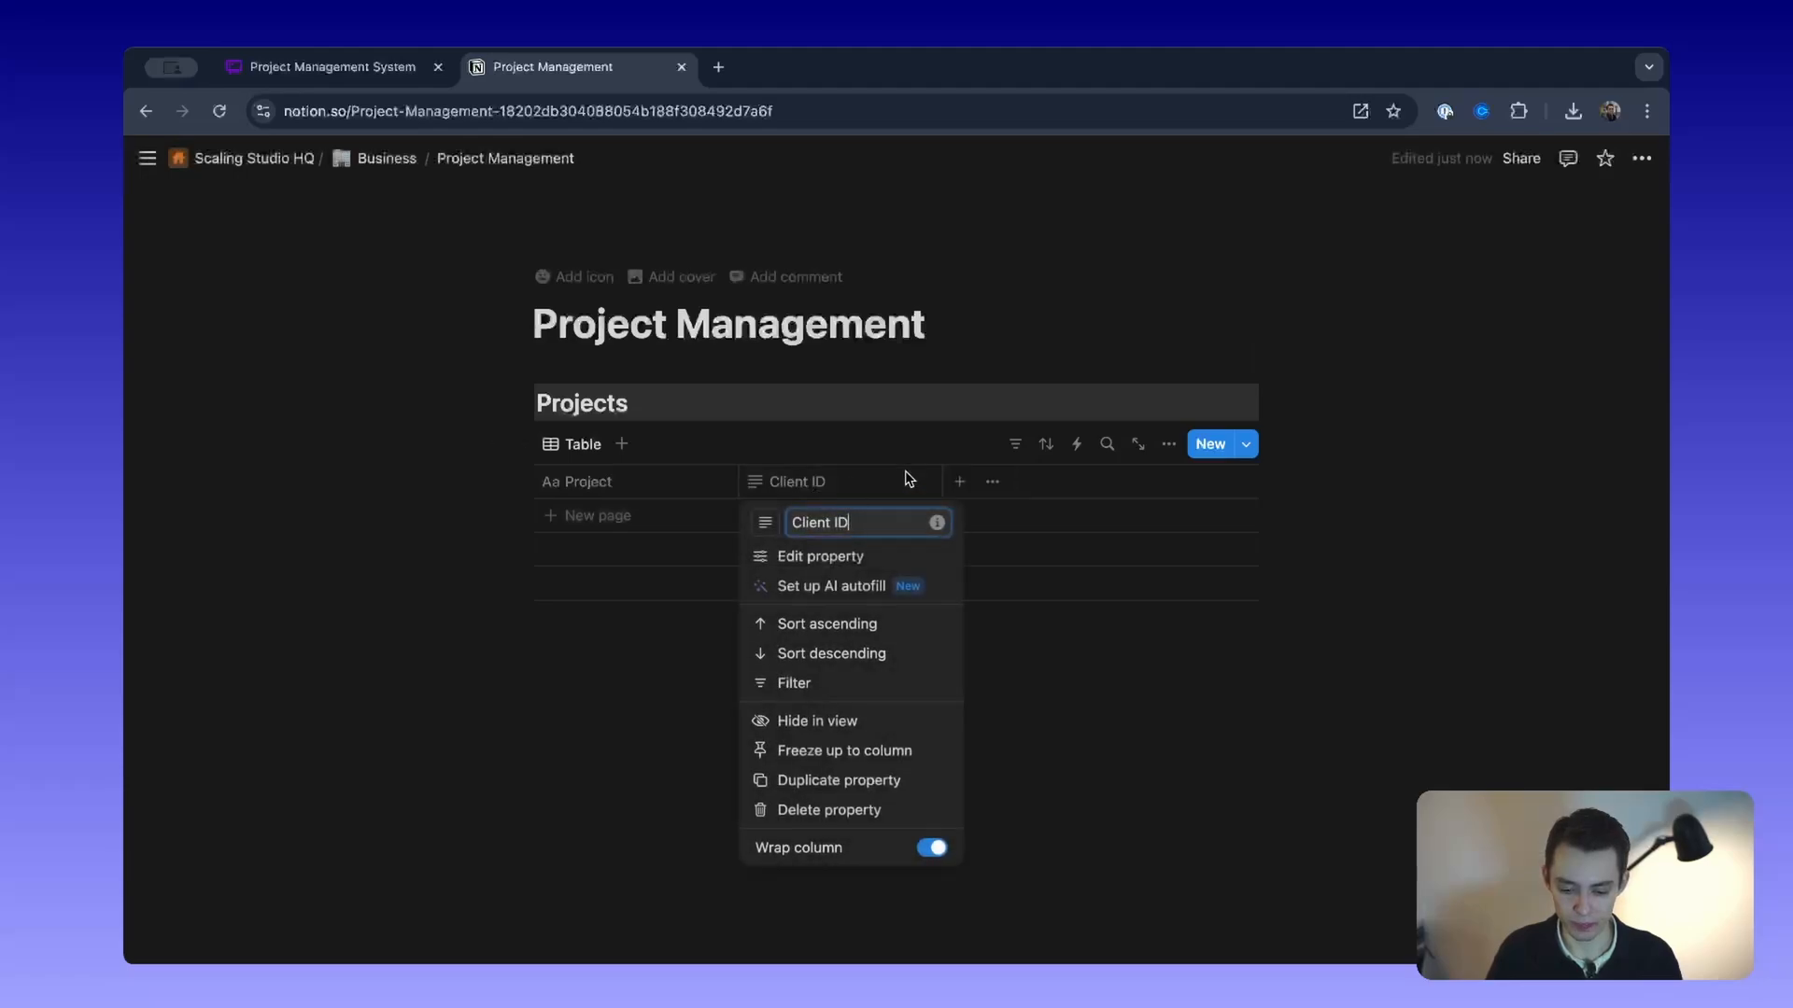
pyautogui.click(983, 359)
# Step: Add a new row to the Projects table and enter a sample client record ID in its Client ID cell
pyautogui.click(640, 511)
pyautogui.click(821, 516)
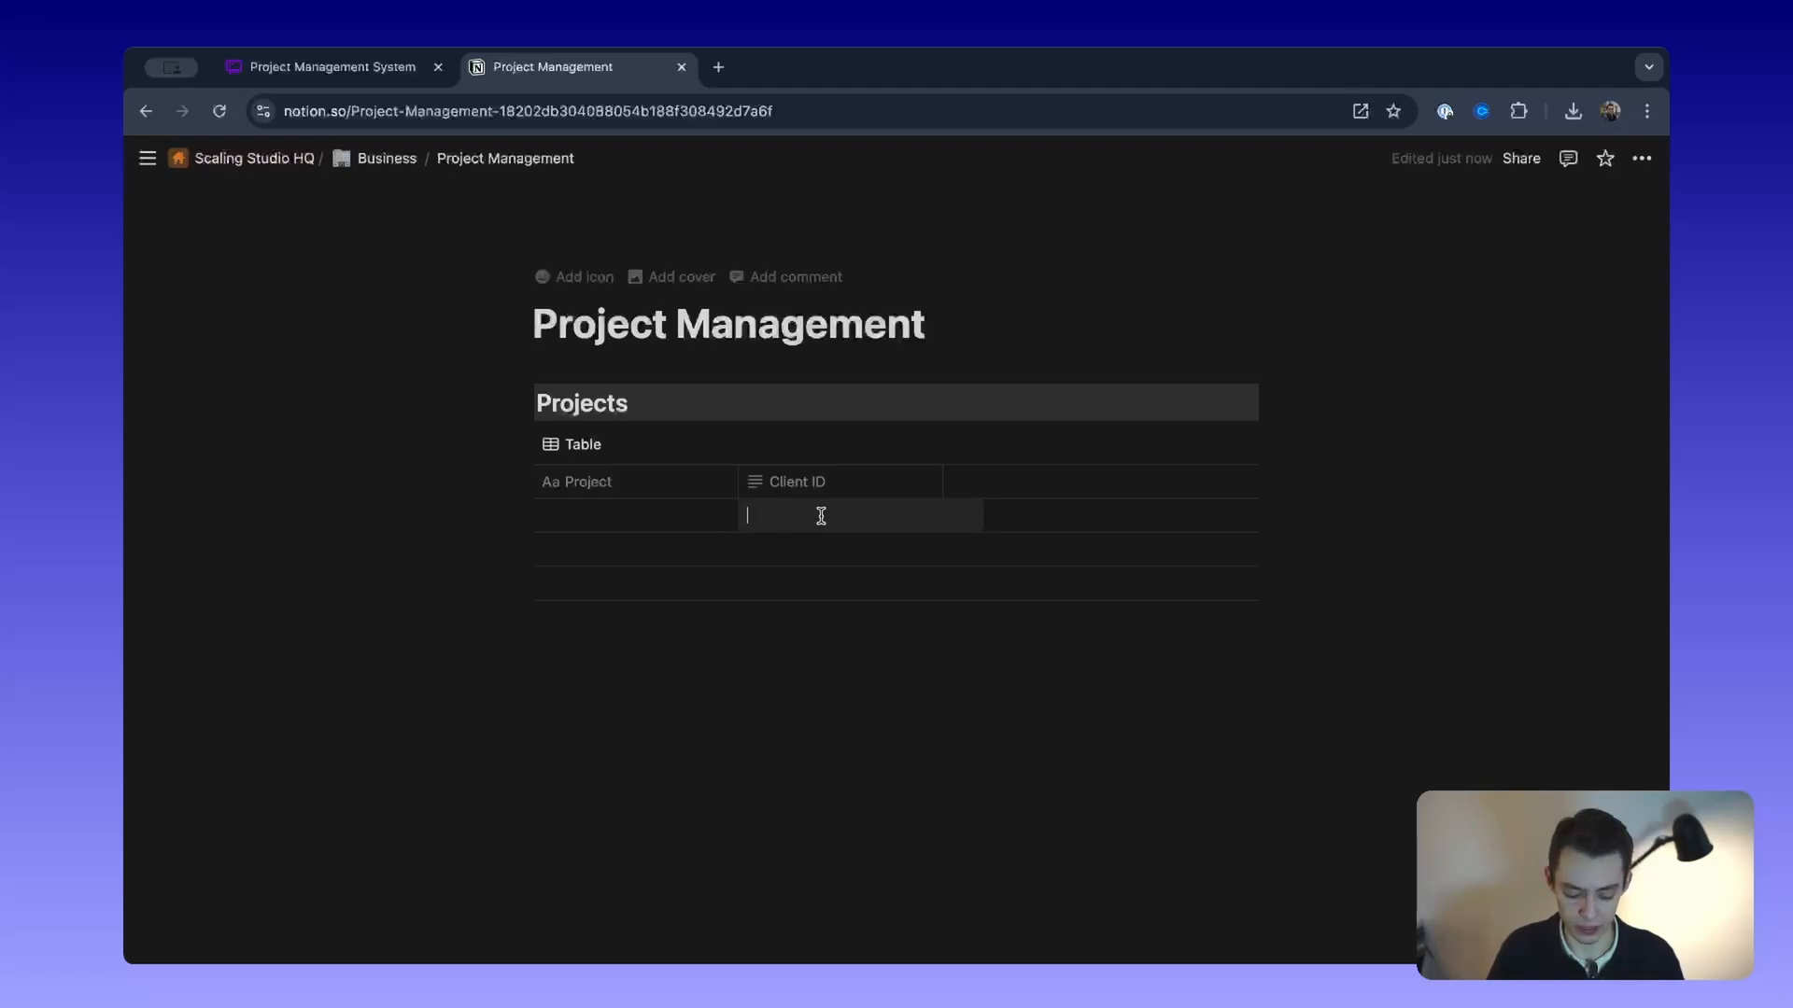
pyautogui.write('rec')
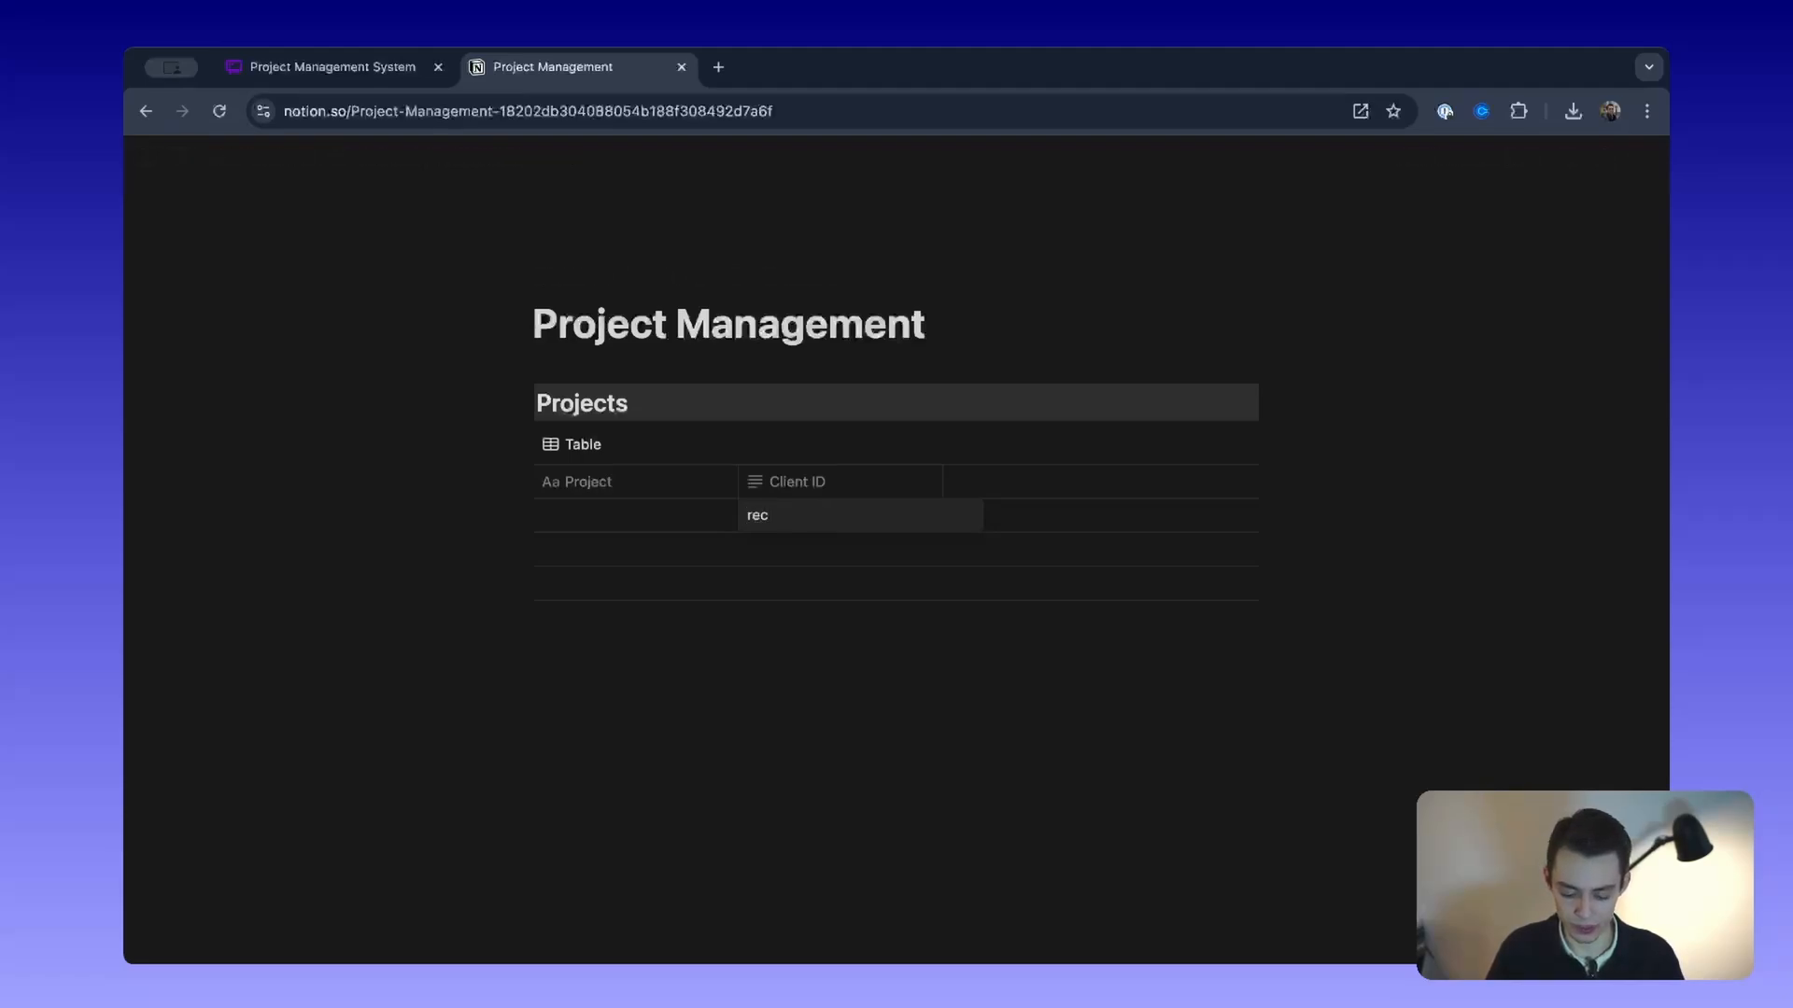
pyautogui.write('0gfsda66123')
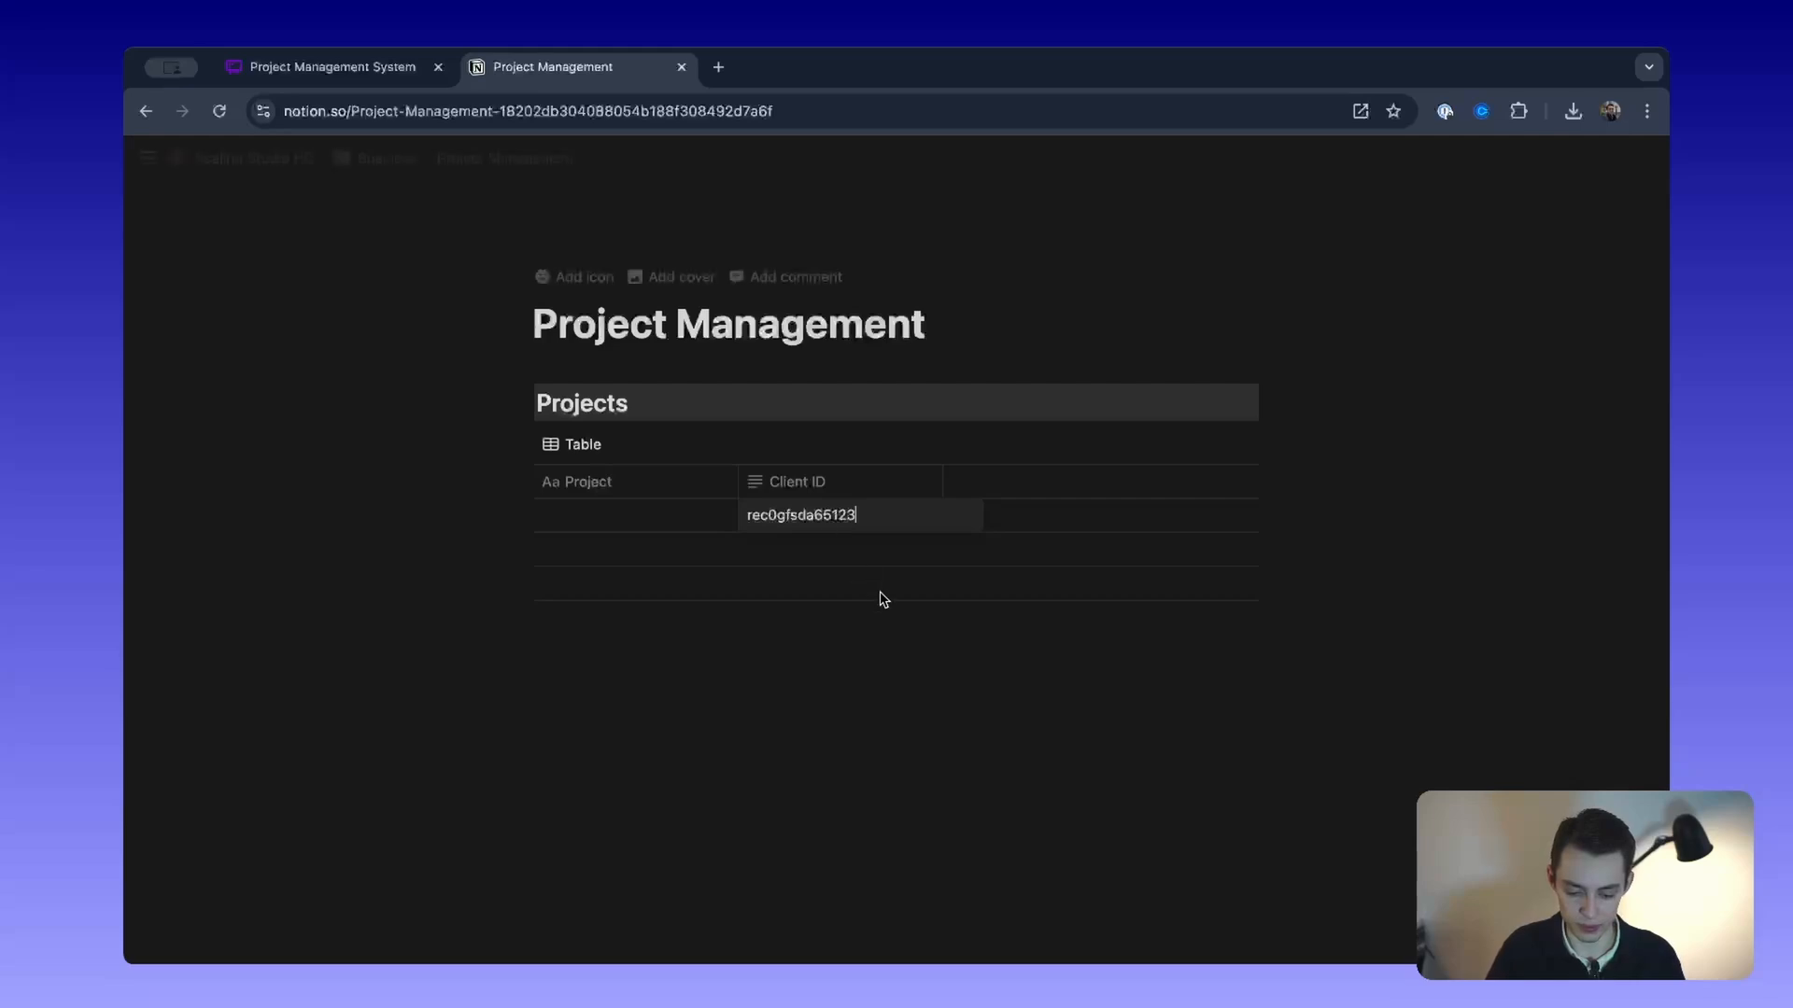
pyautogui.press('Escape')
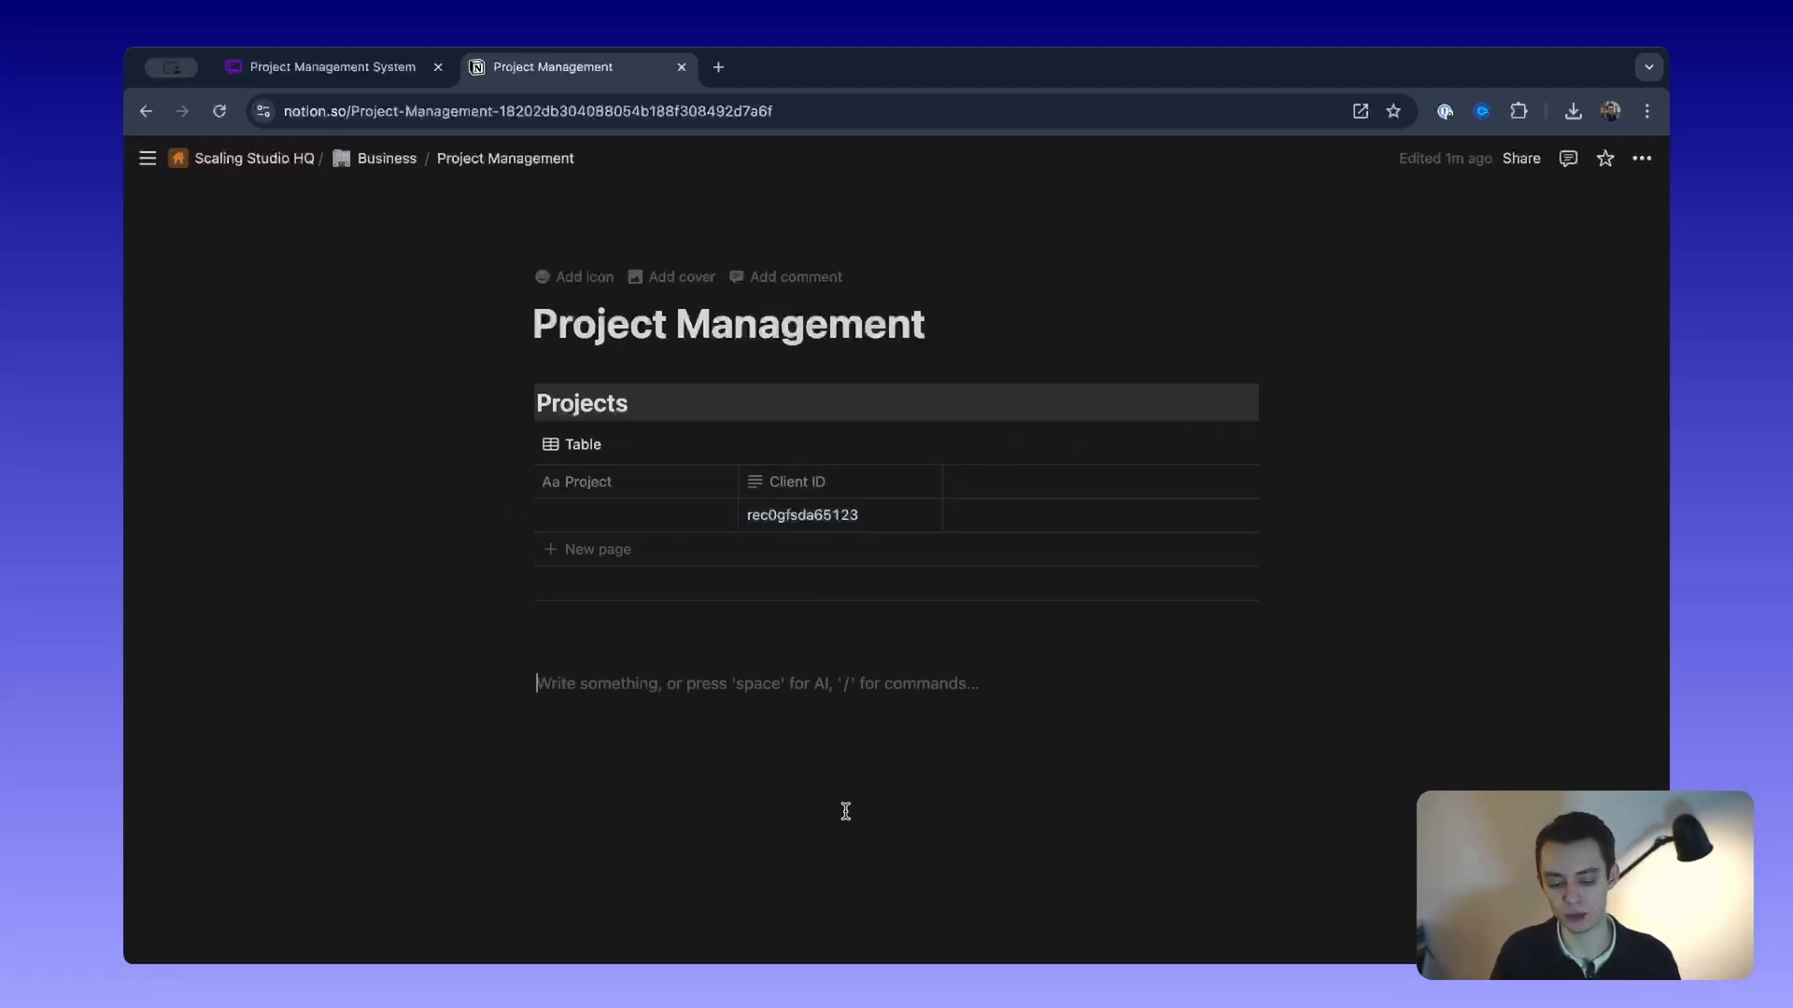
pyautogui.click(800, 516)
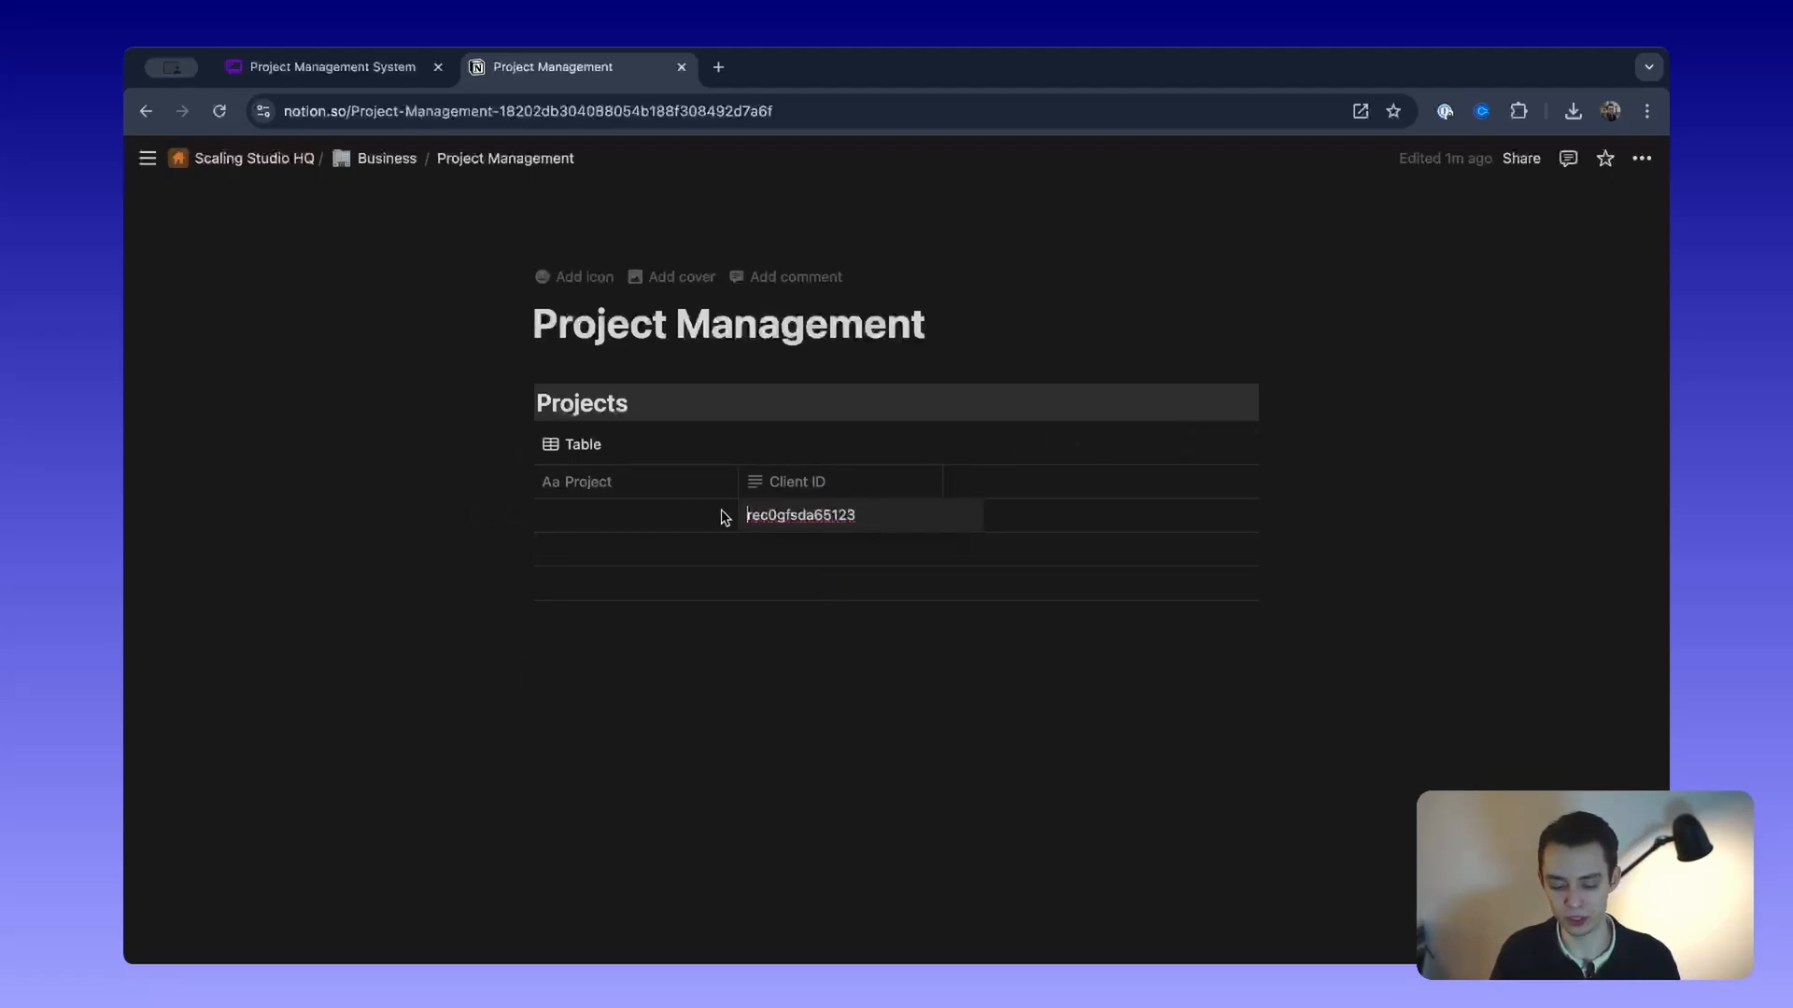
pyautogui.doubleClick(814, 516)
pyautogui.click(830, 736)
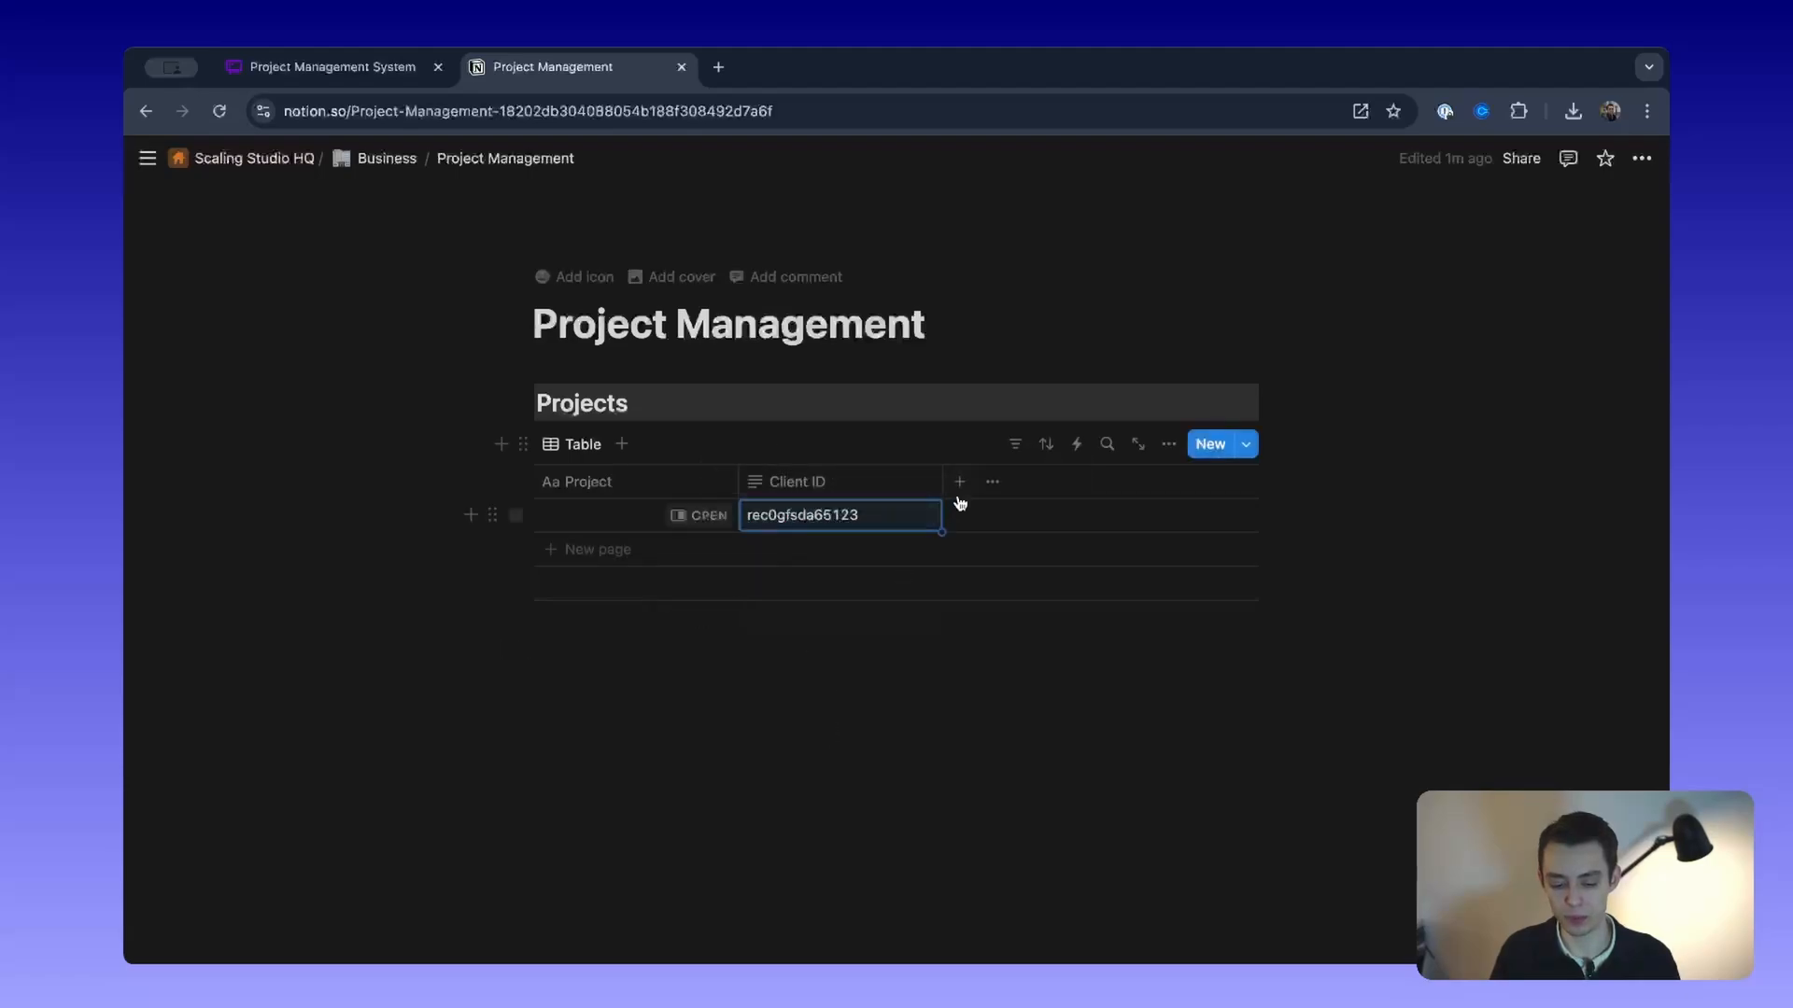
pyautogui.click(960, 483)
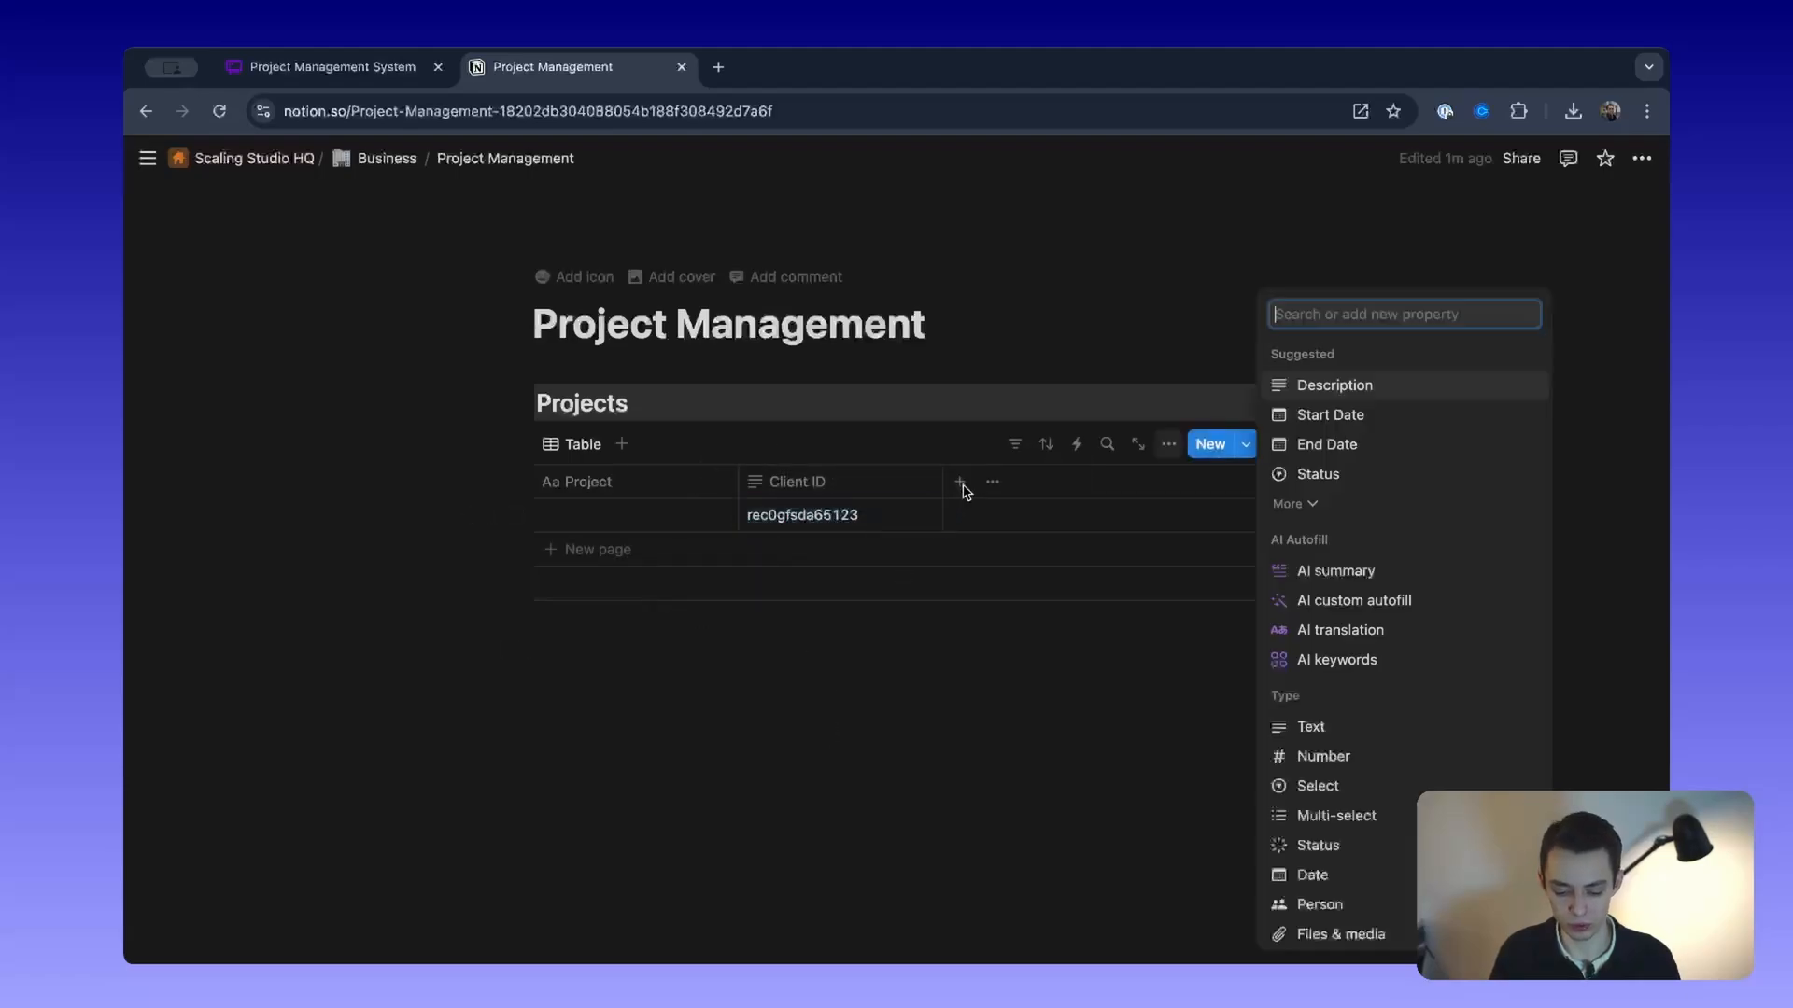
pyautogui.click(1053, 305)
pyautogui.click(808, 486)
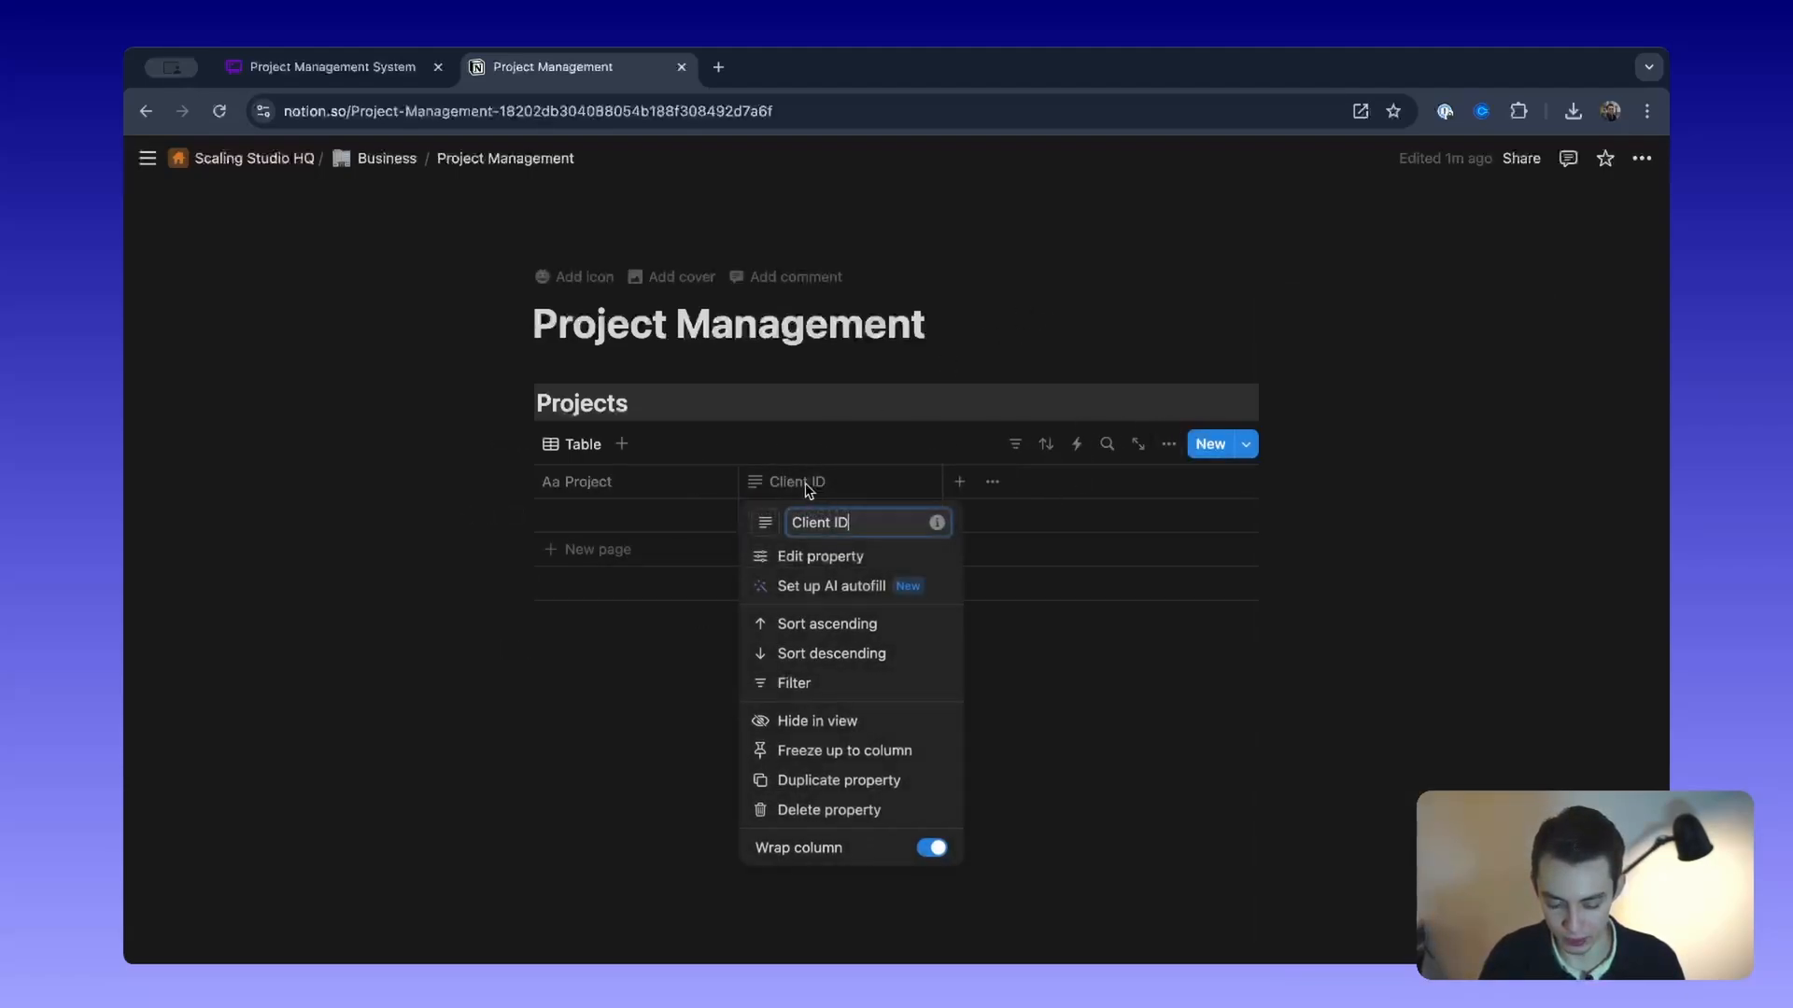
pyautogui.click(838, 446)
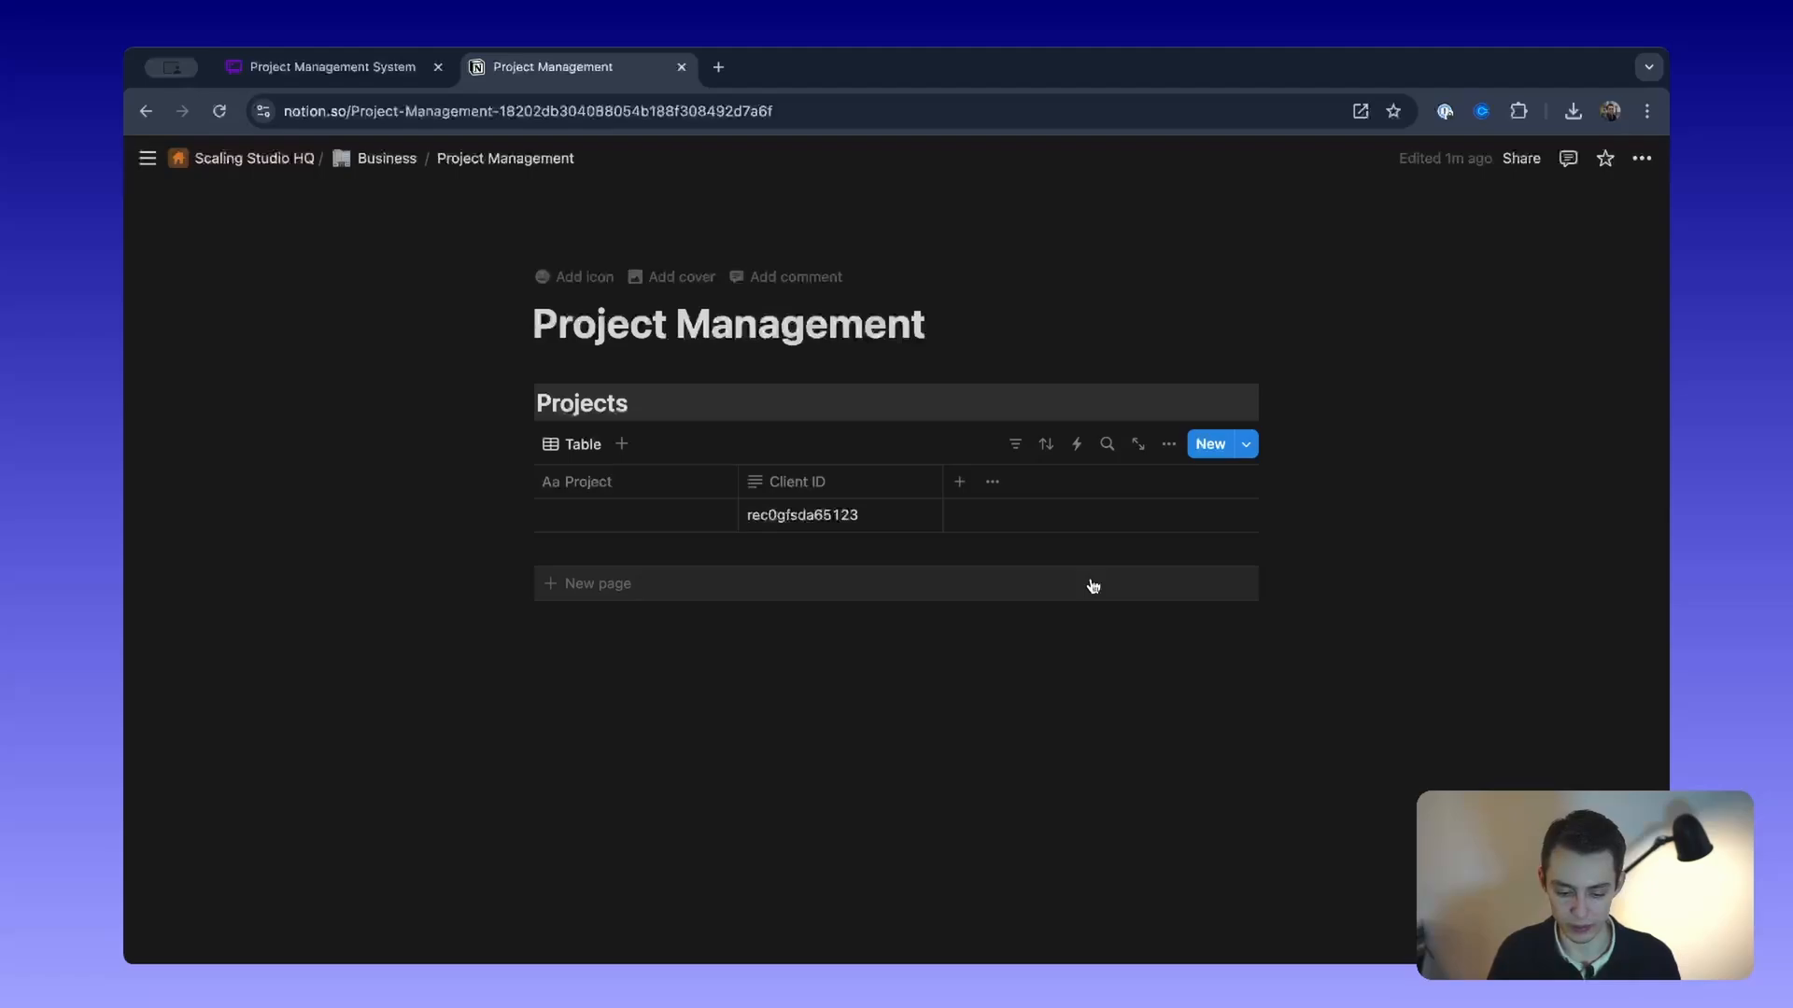
# Step: Add the suggested Select-type Status property to the Projects table and open its settings for adding an option
pyautogui.click(959, 483)
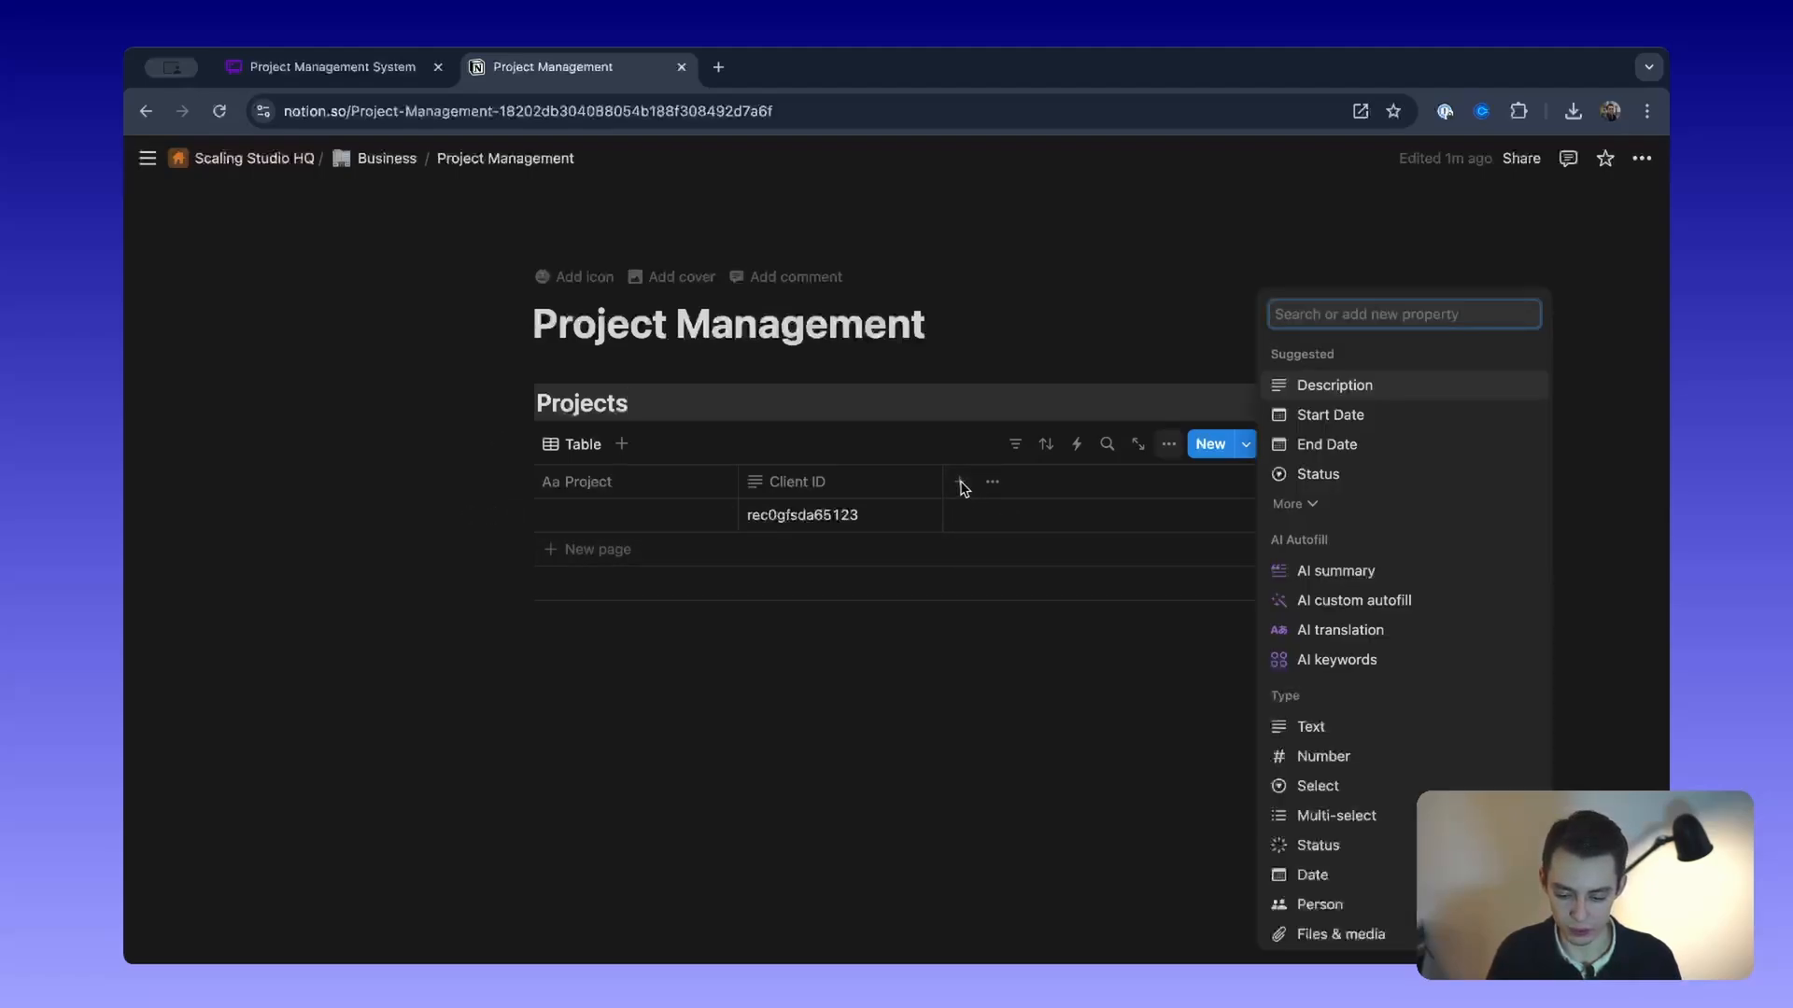
pyautogui.click(1473, 472)
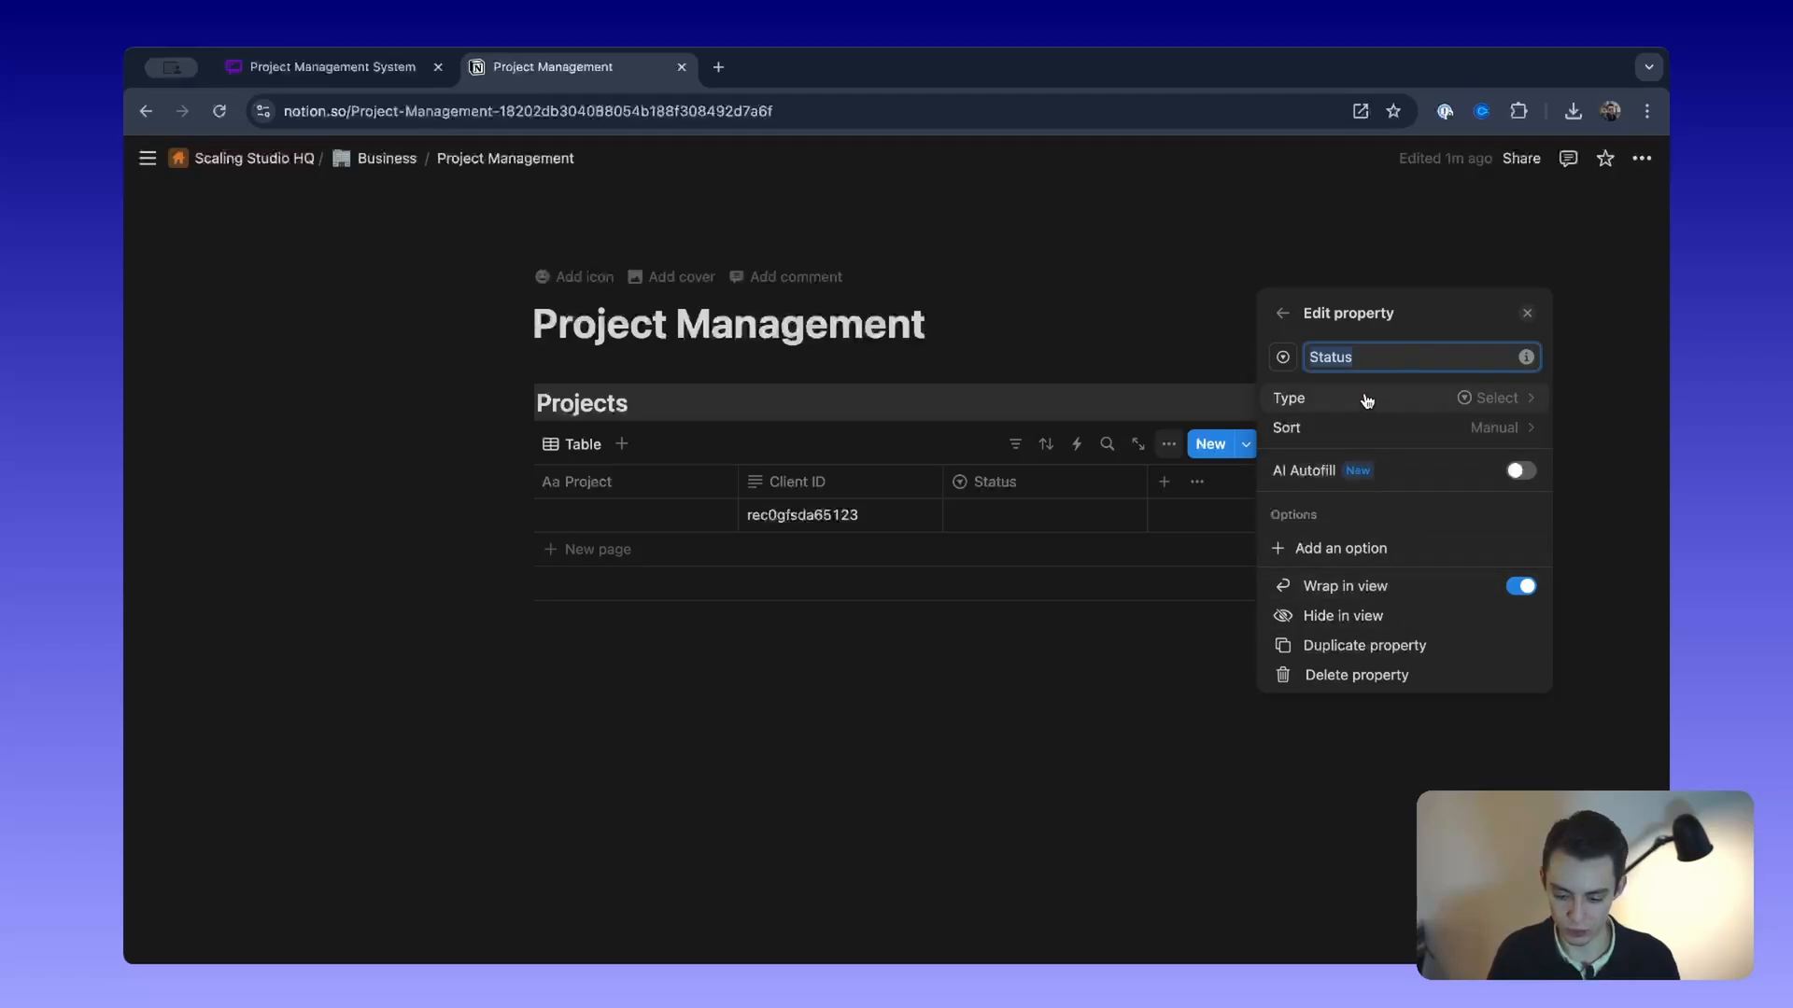
pyautogui.click(1142, 698)
pyautogui.click(1048, 485)
pyautogui.click(1019, 553)
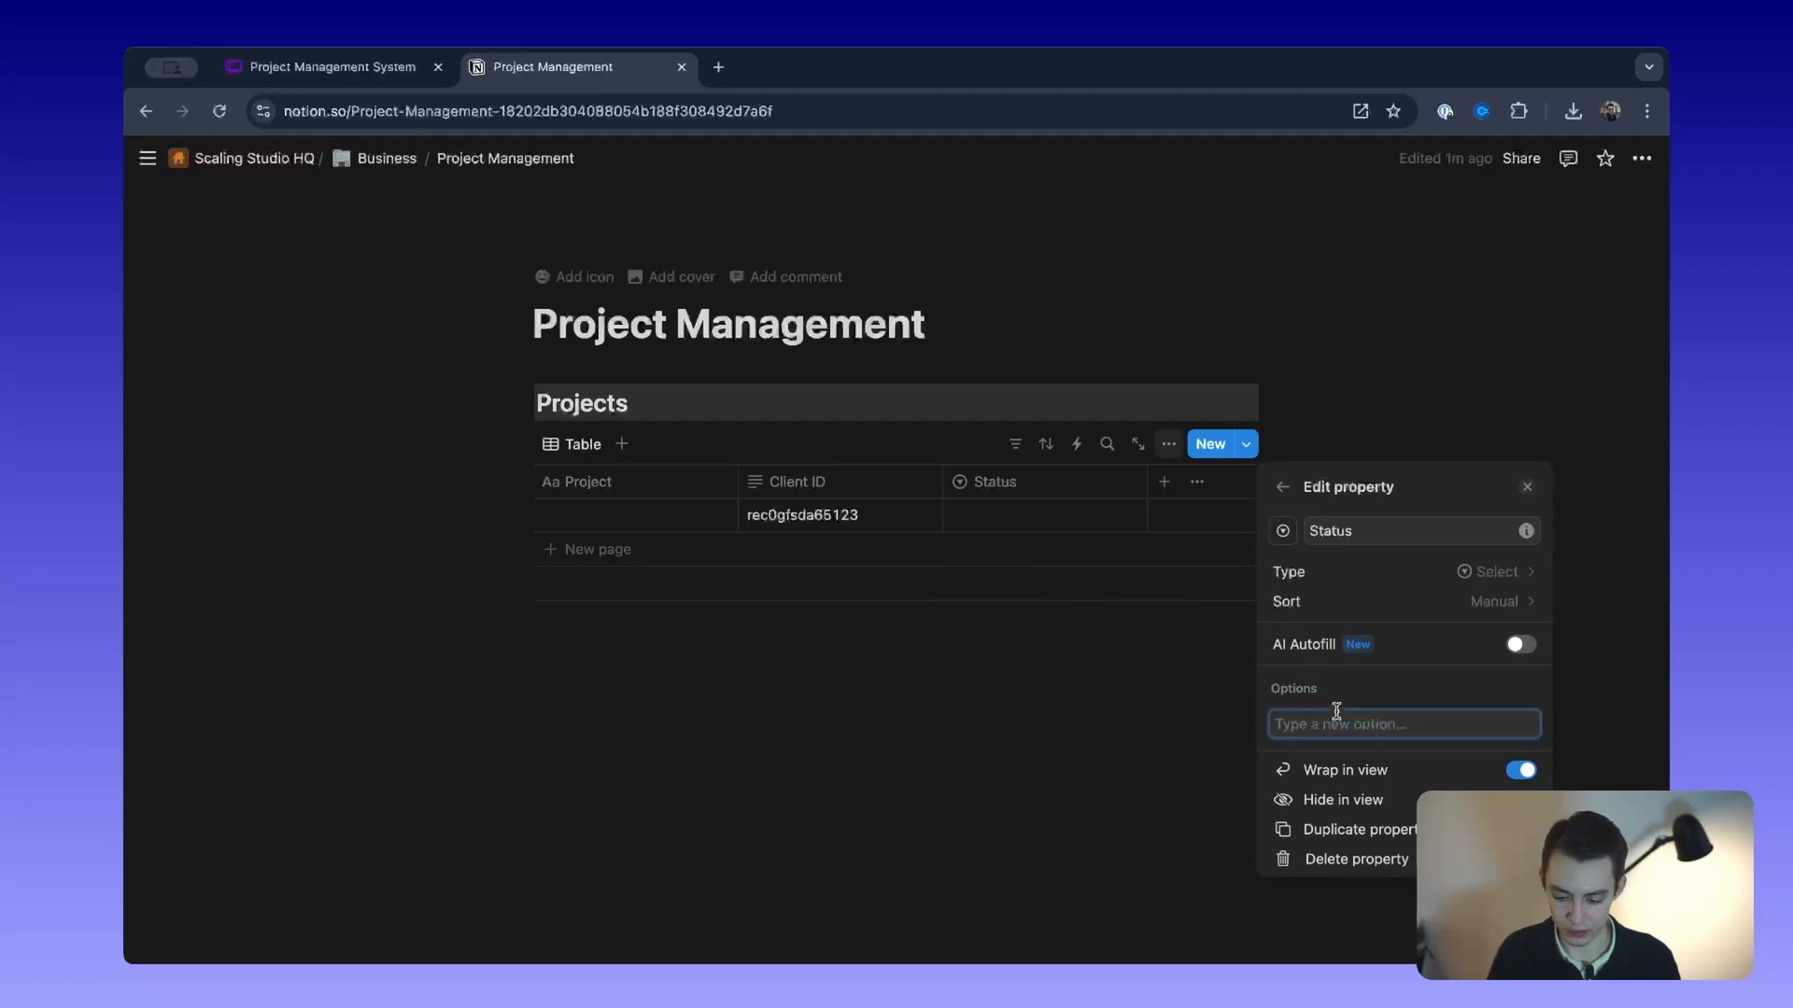
pyautogui.click(1169, 742)
# Step: Add another property of type Status to the Projects table
pyautogui.click(1163, 482)
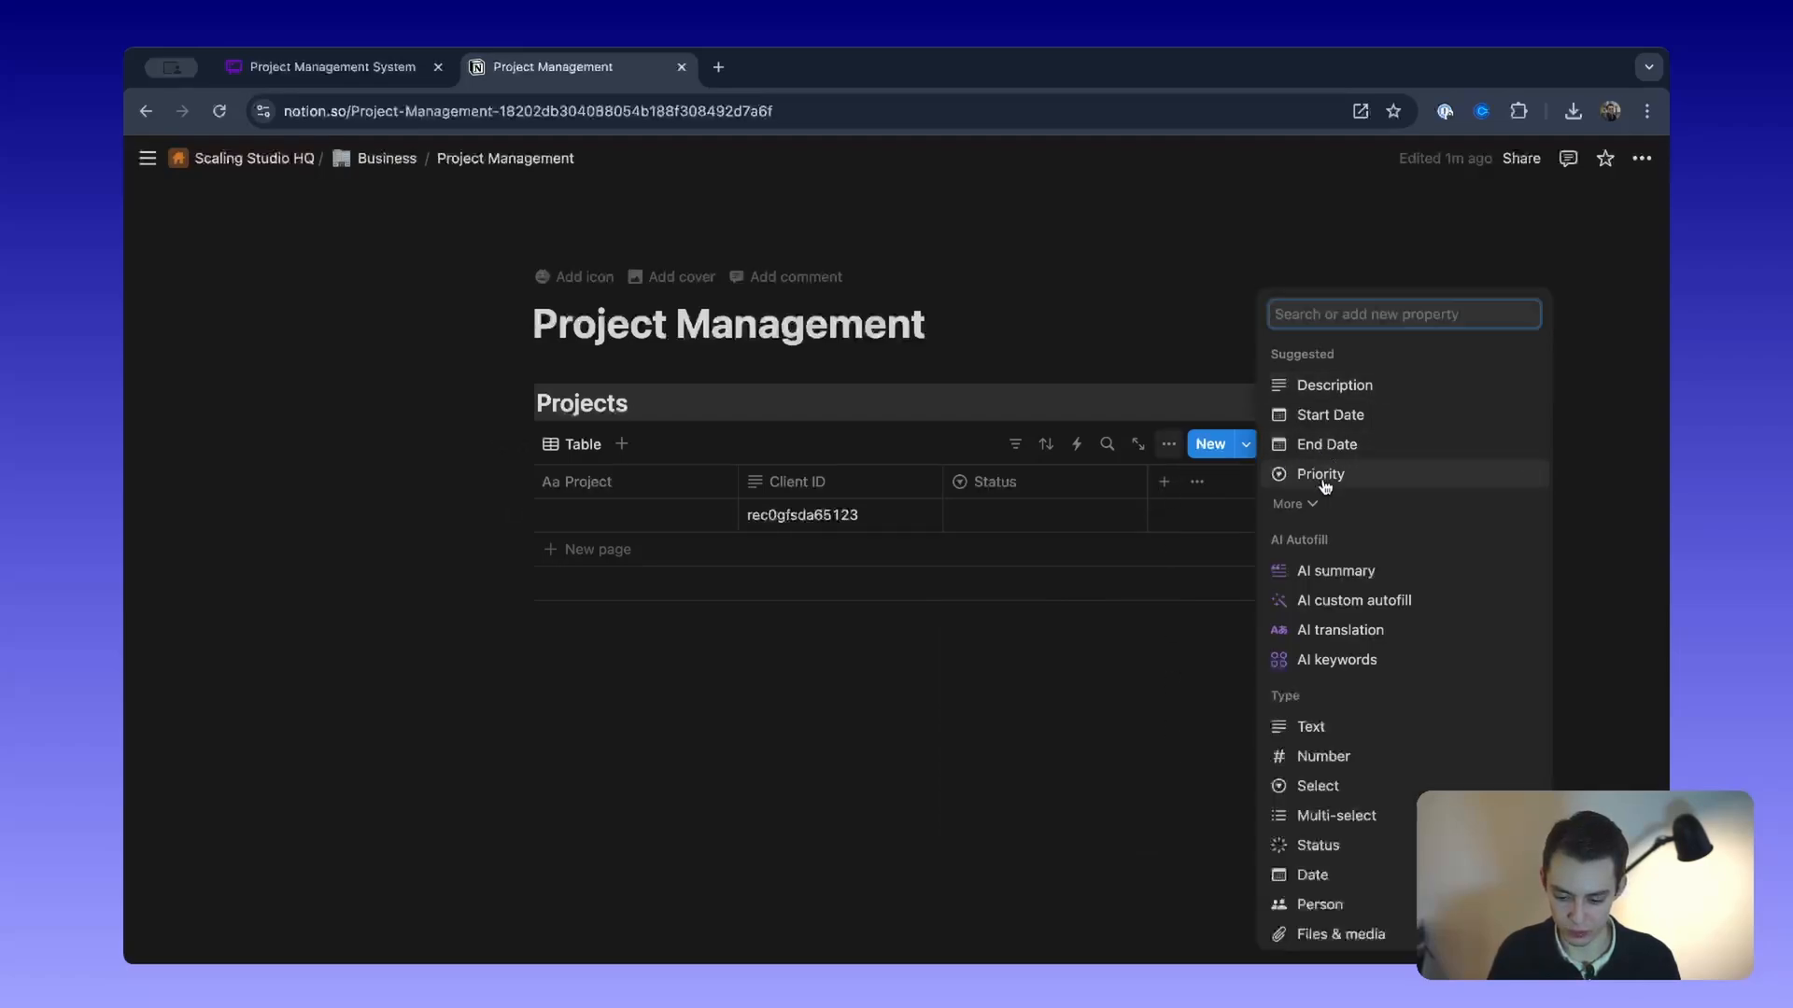
pyautogui.scroll(-1, 1366, 892)
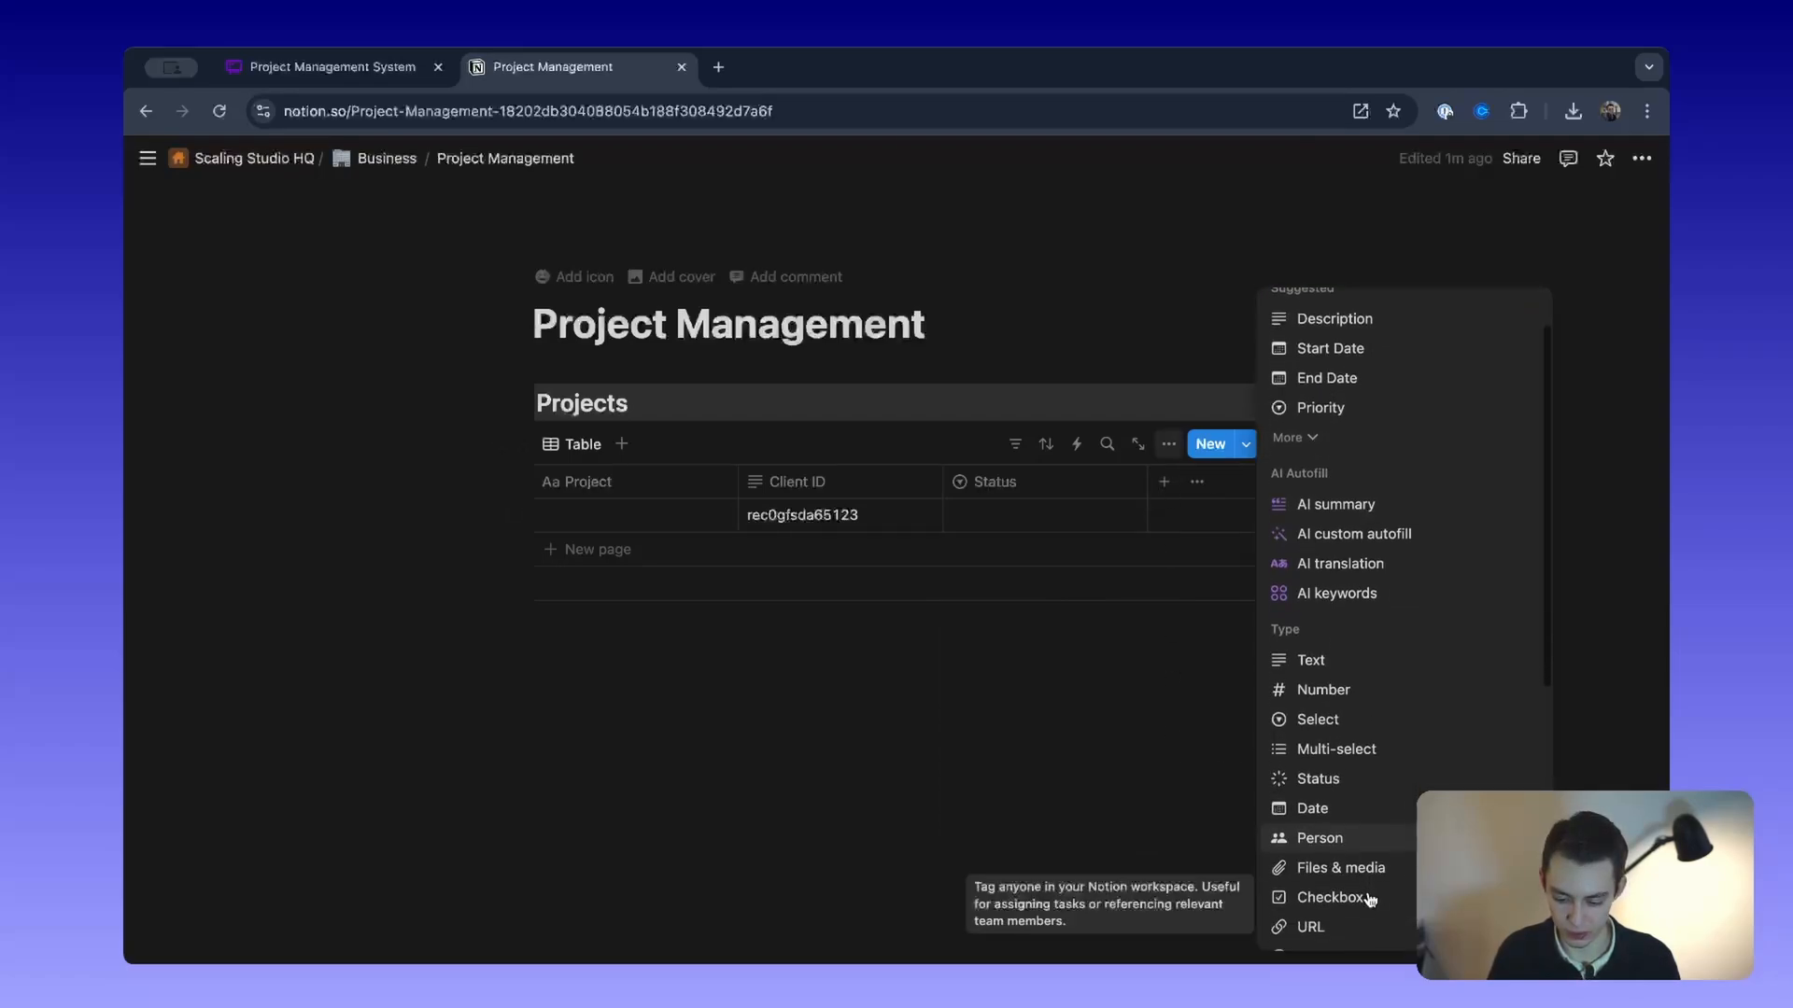
pyautogui.click(1378, 781)
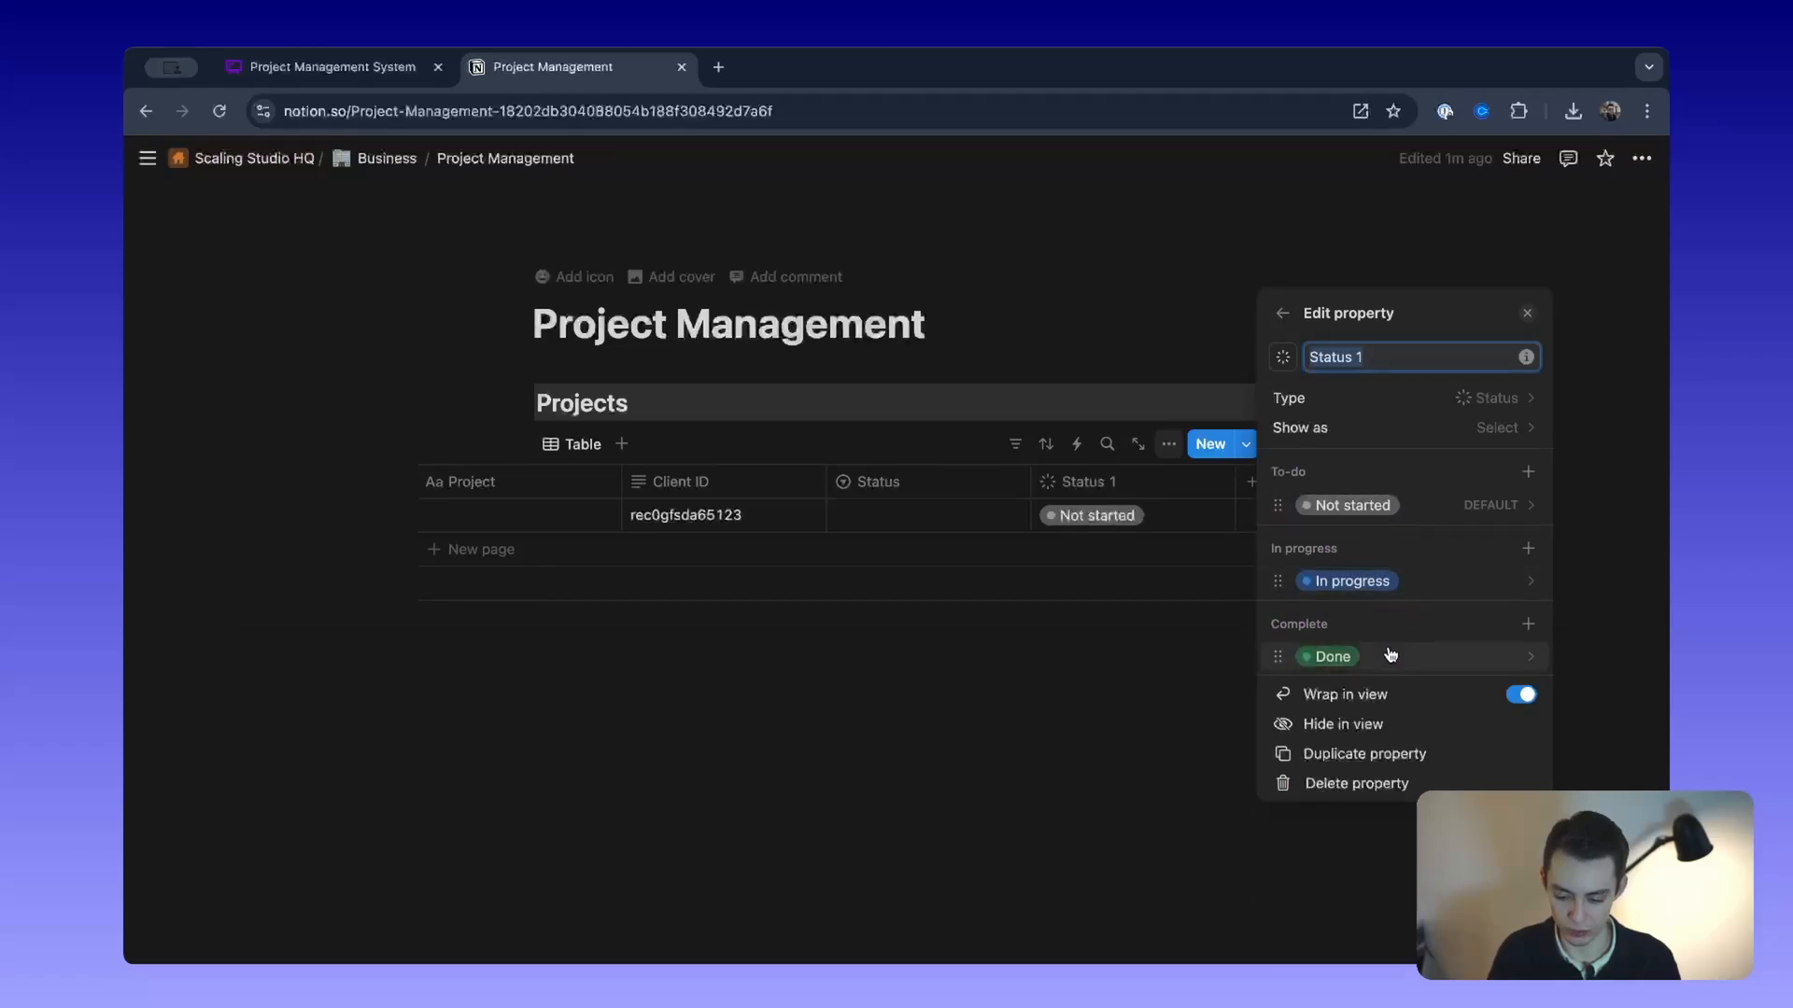
# Step: Add a red "Blocked" option to the In progress group of the new status property and place it below In progress
pyautogui.click(1528, 550)
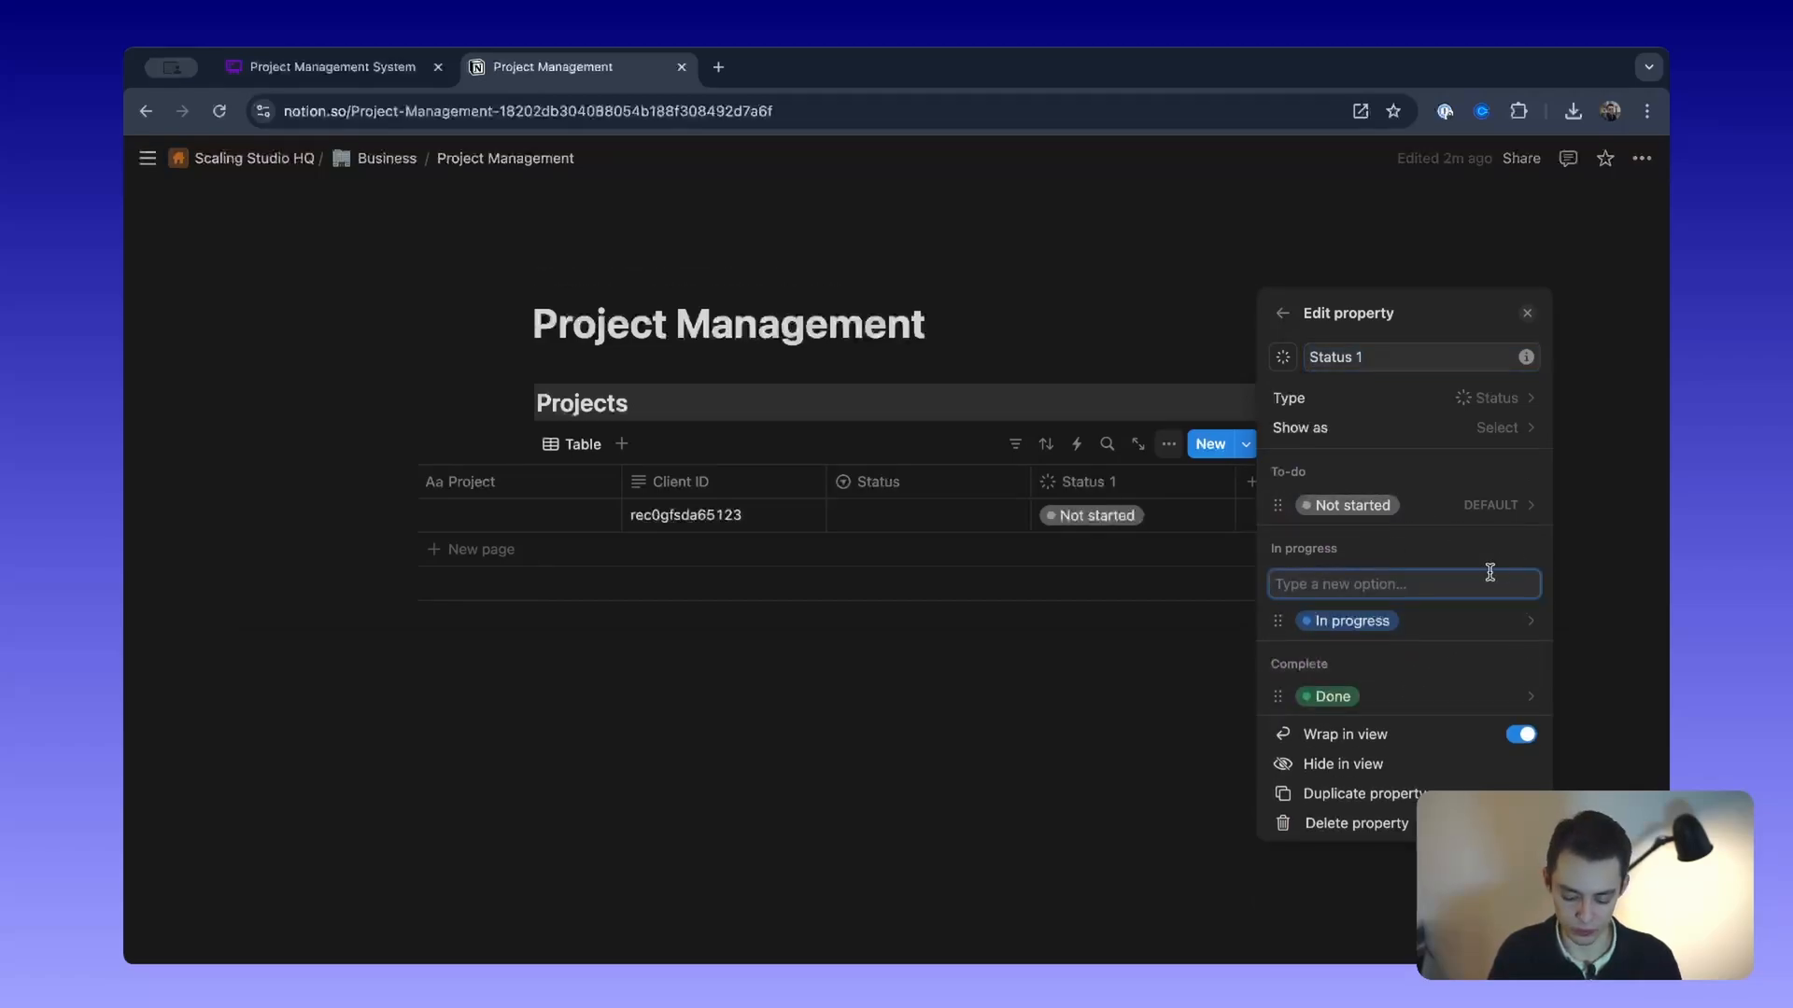
pyautogui.write('Blocked')
pyautogui.press('Return')
pyautogui.click(1342, 621)
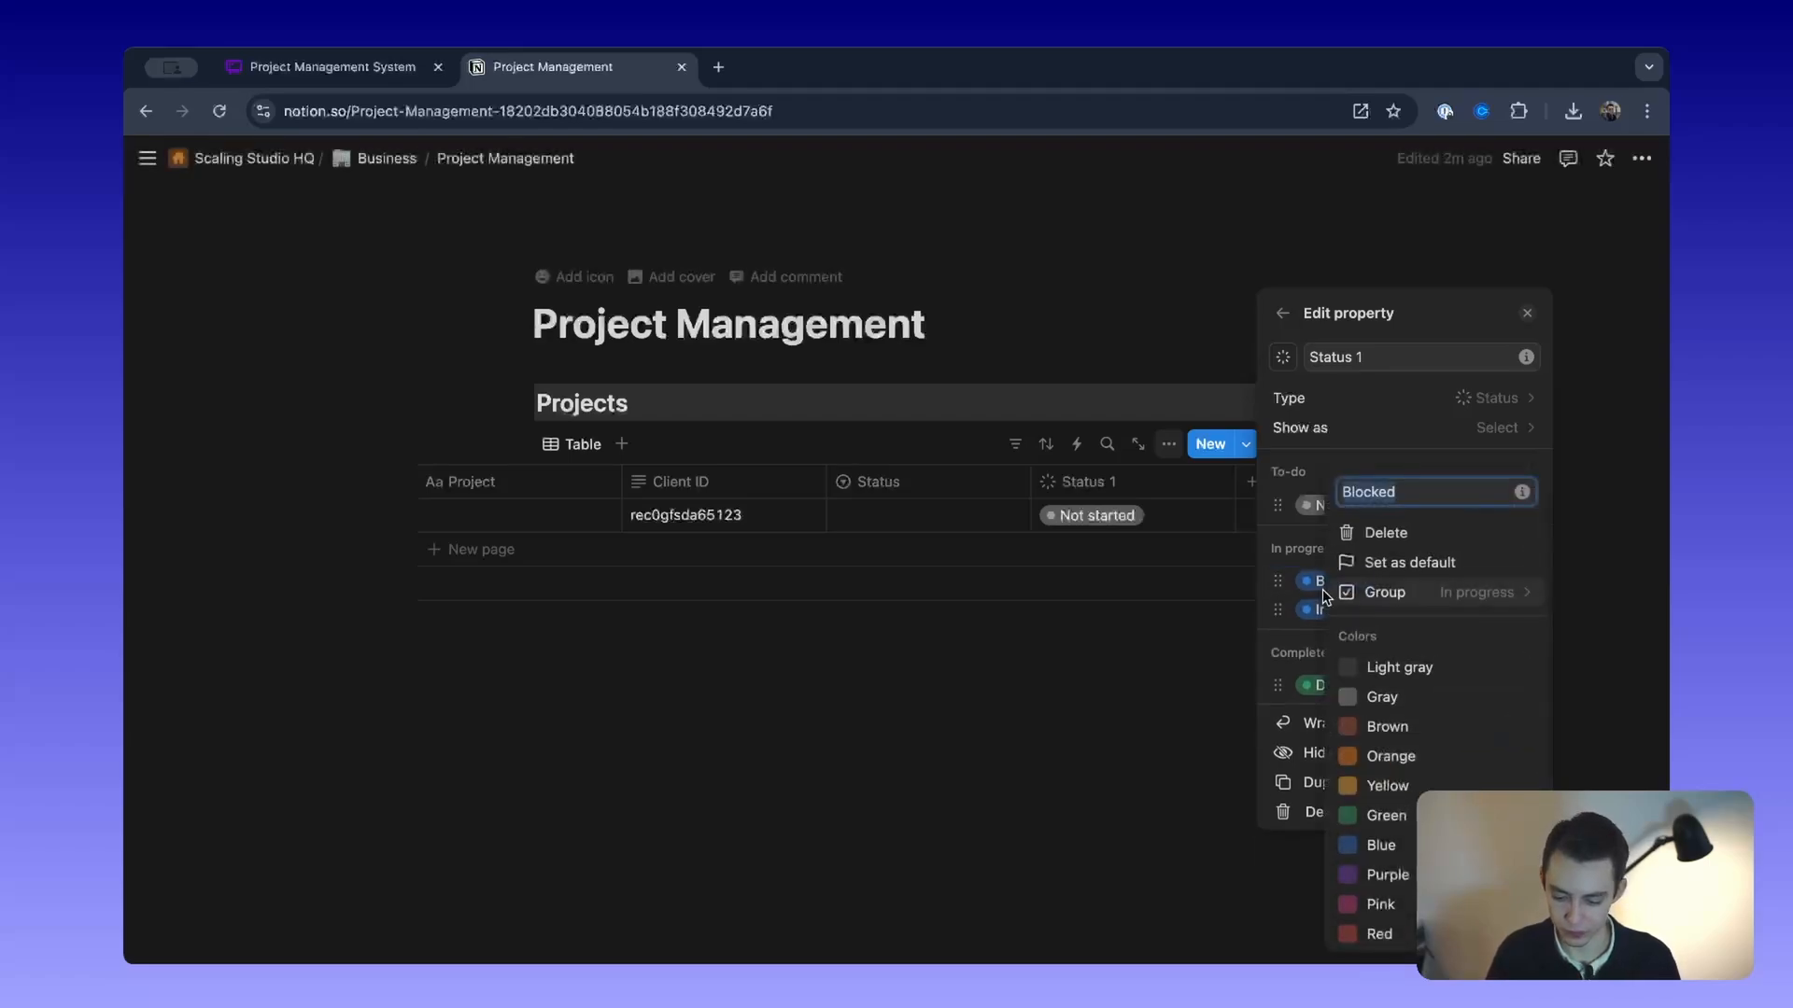
pyautogui.click(1401, 934)
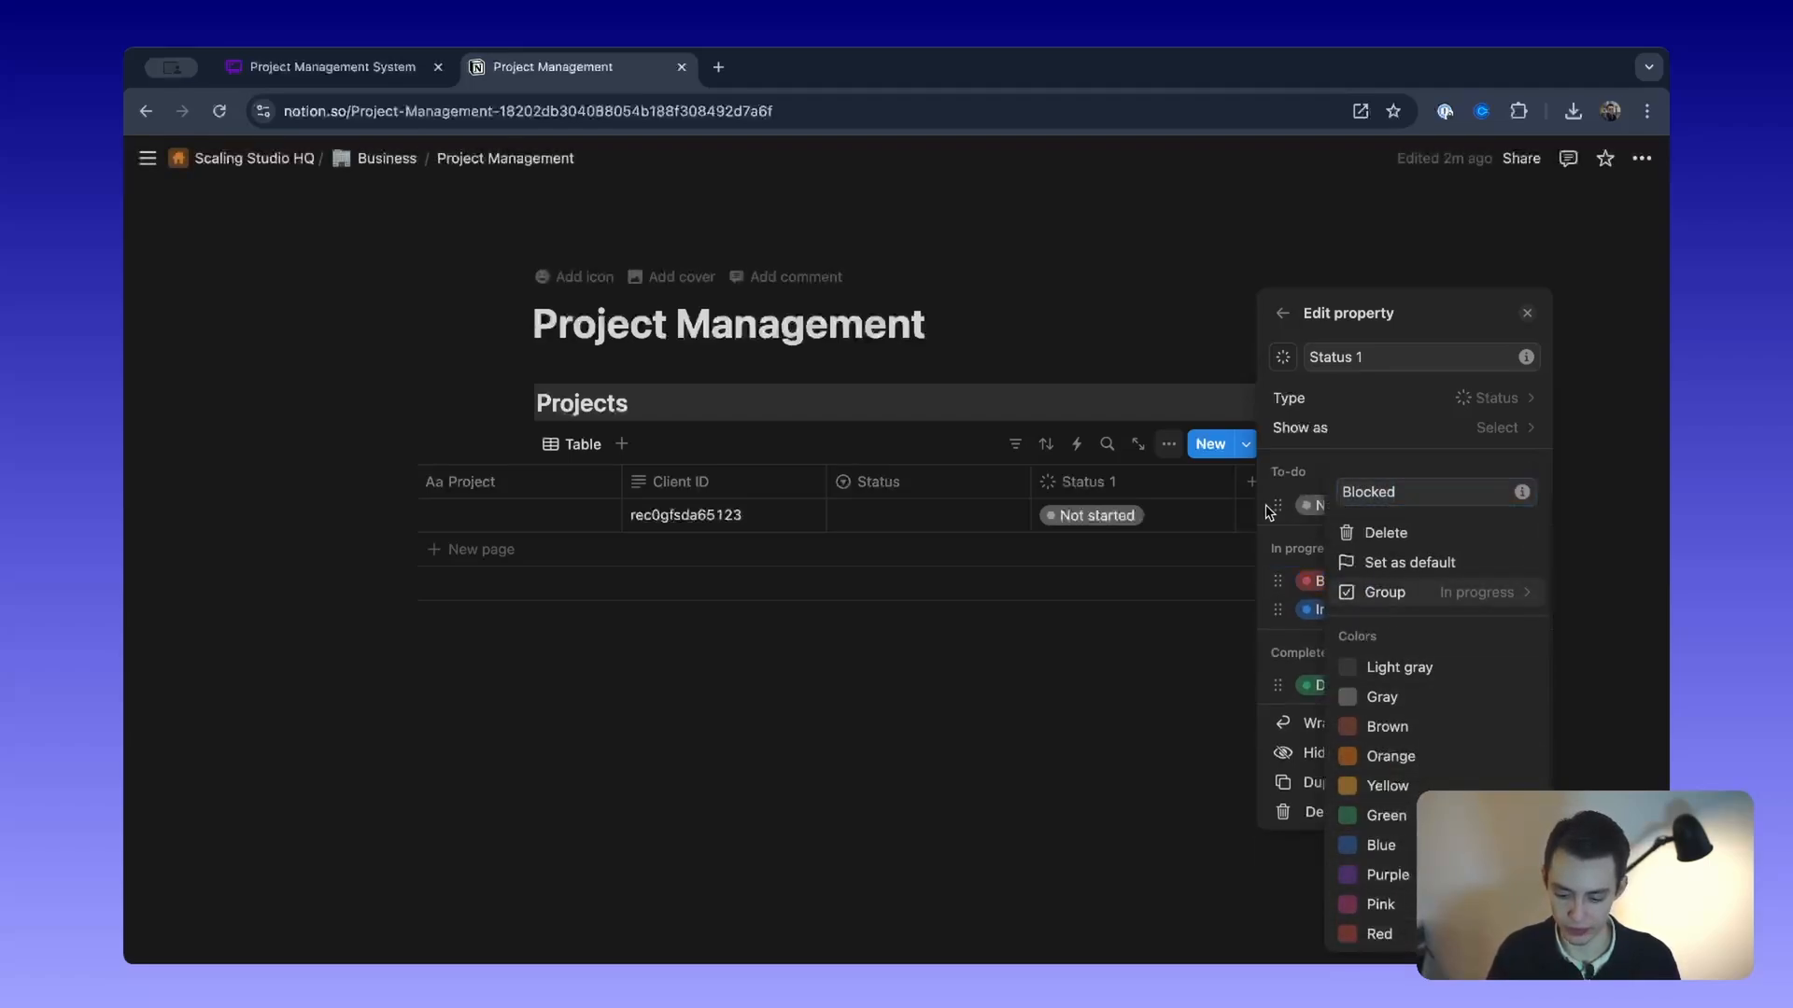
pyautogui.moveTo(1268, 575); pyautogui.dragTo(1269, 612)
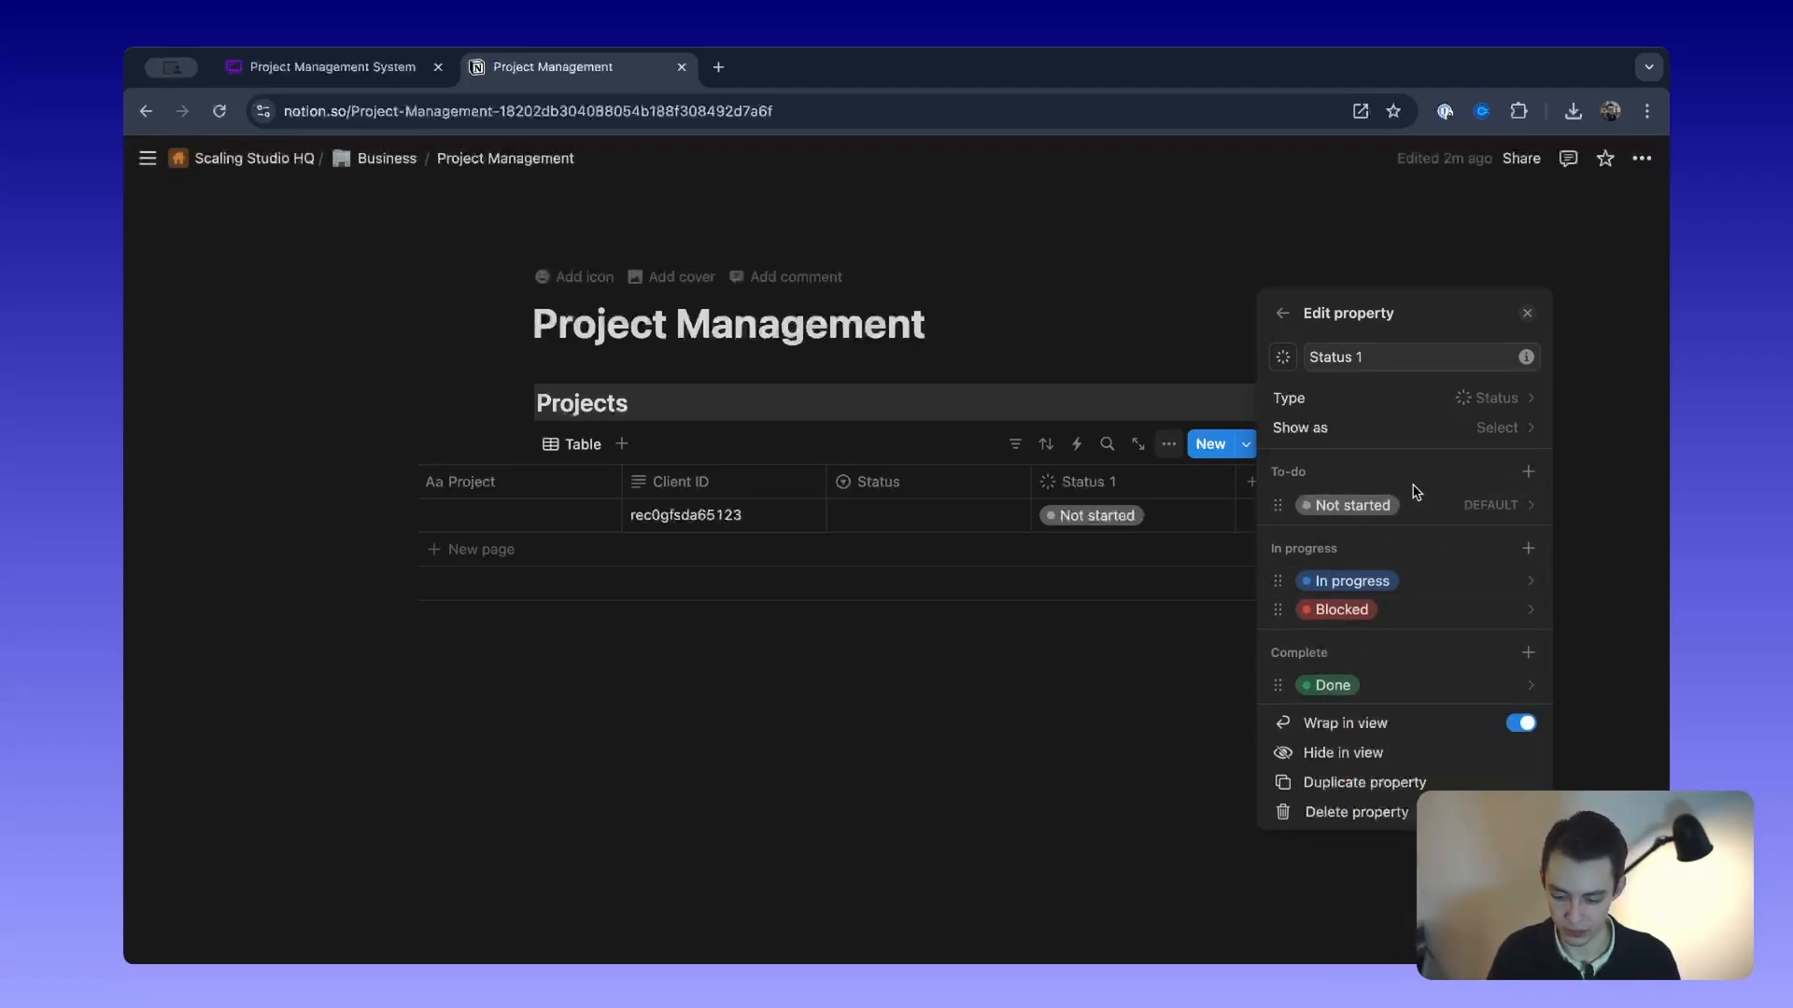
pyautogui.click(1028, 752)
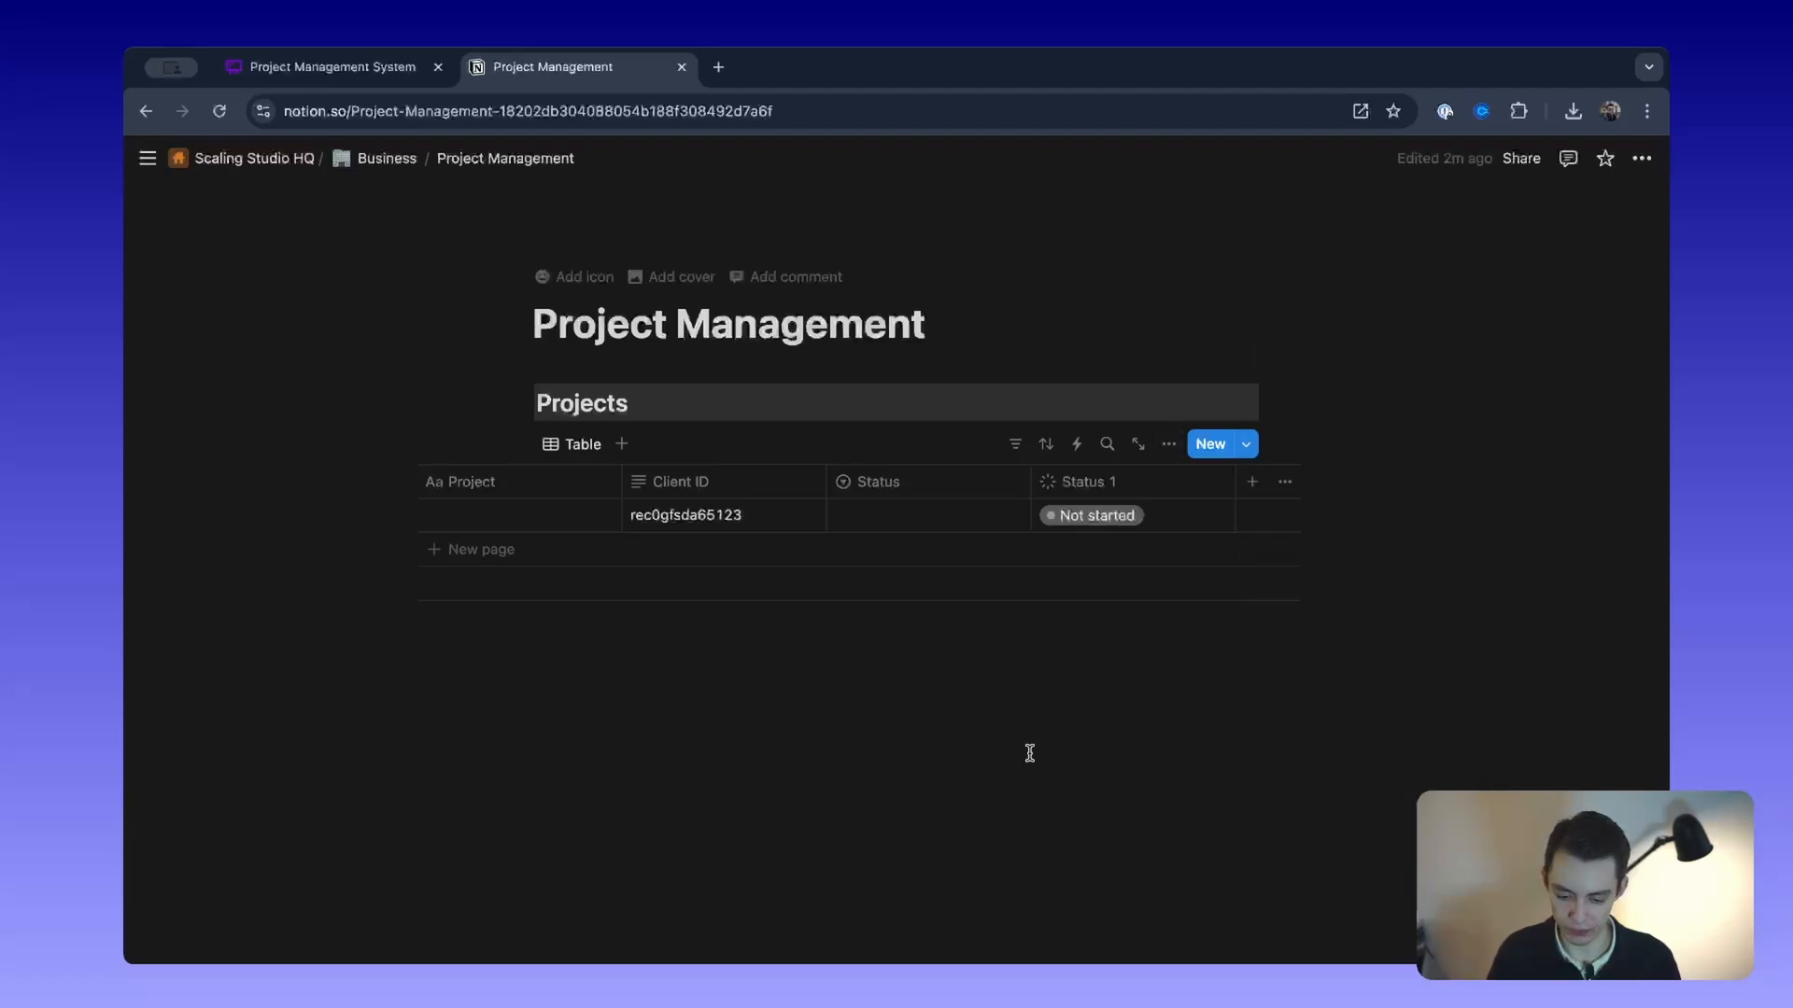
# Step: Delete the Select-type Status column from the Projects table
pyautogui.click(976, 495)
pyautogui.click(947, 809)
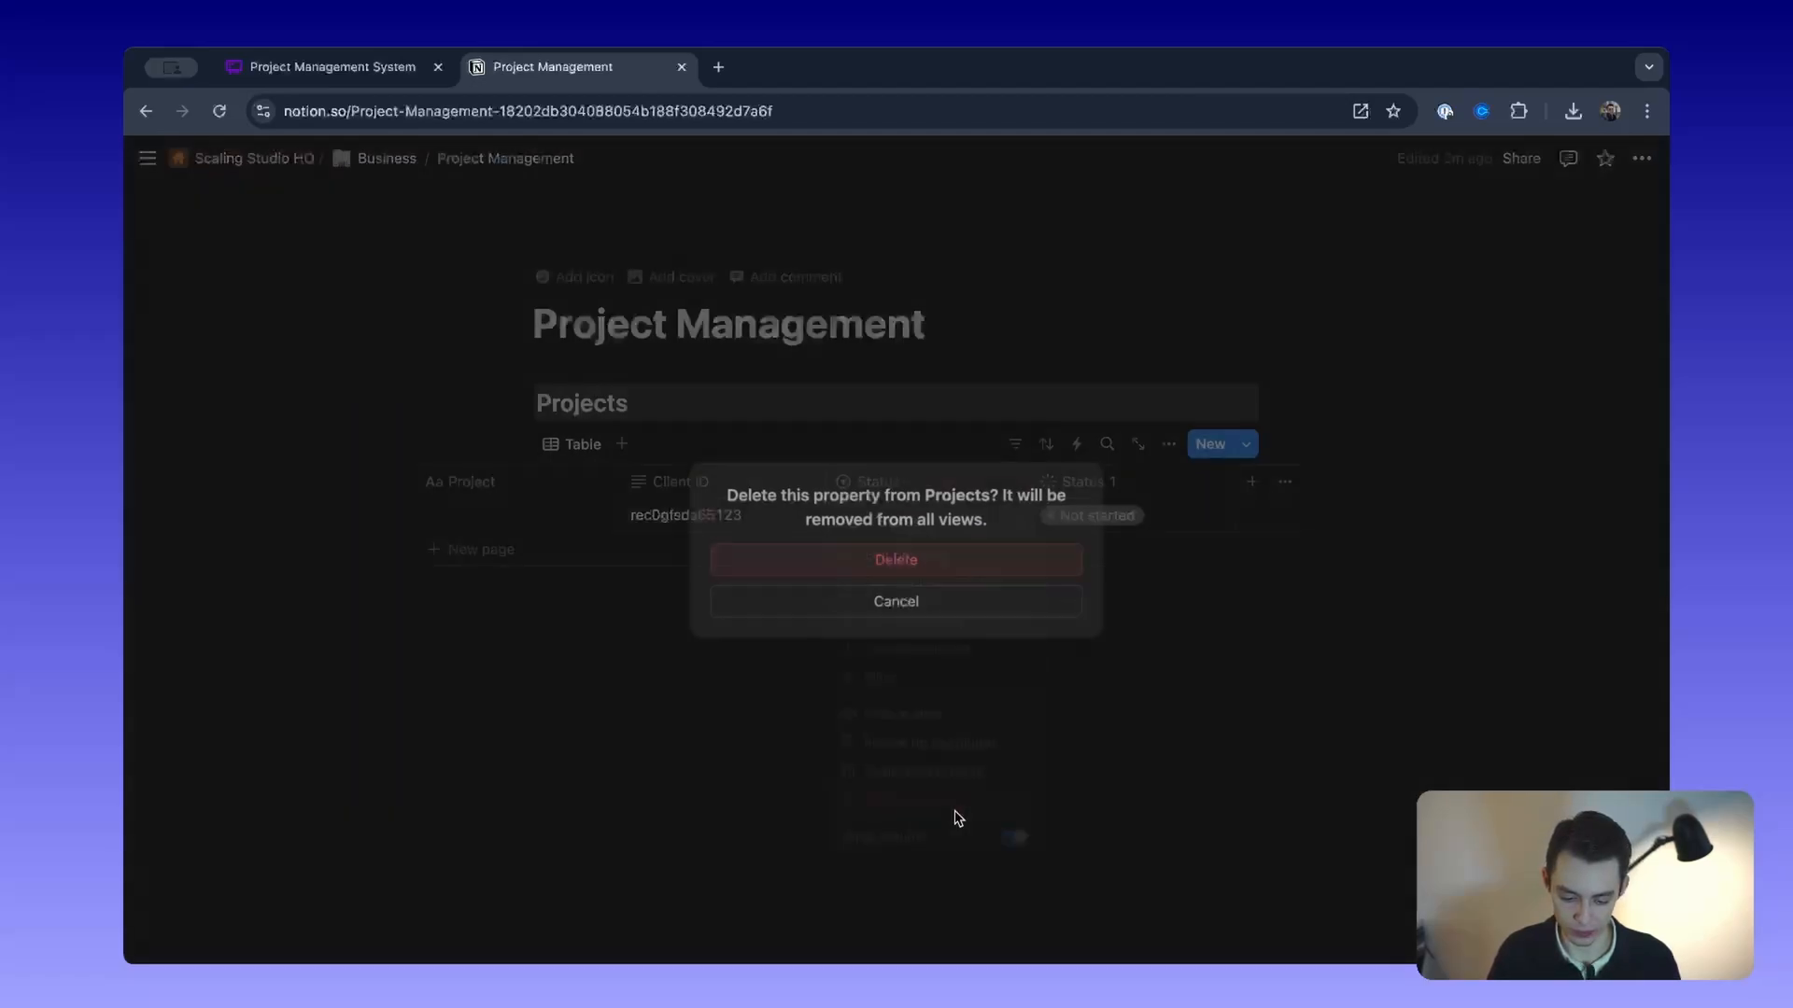
pyautogui.click(986, 557)
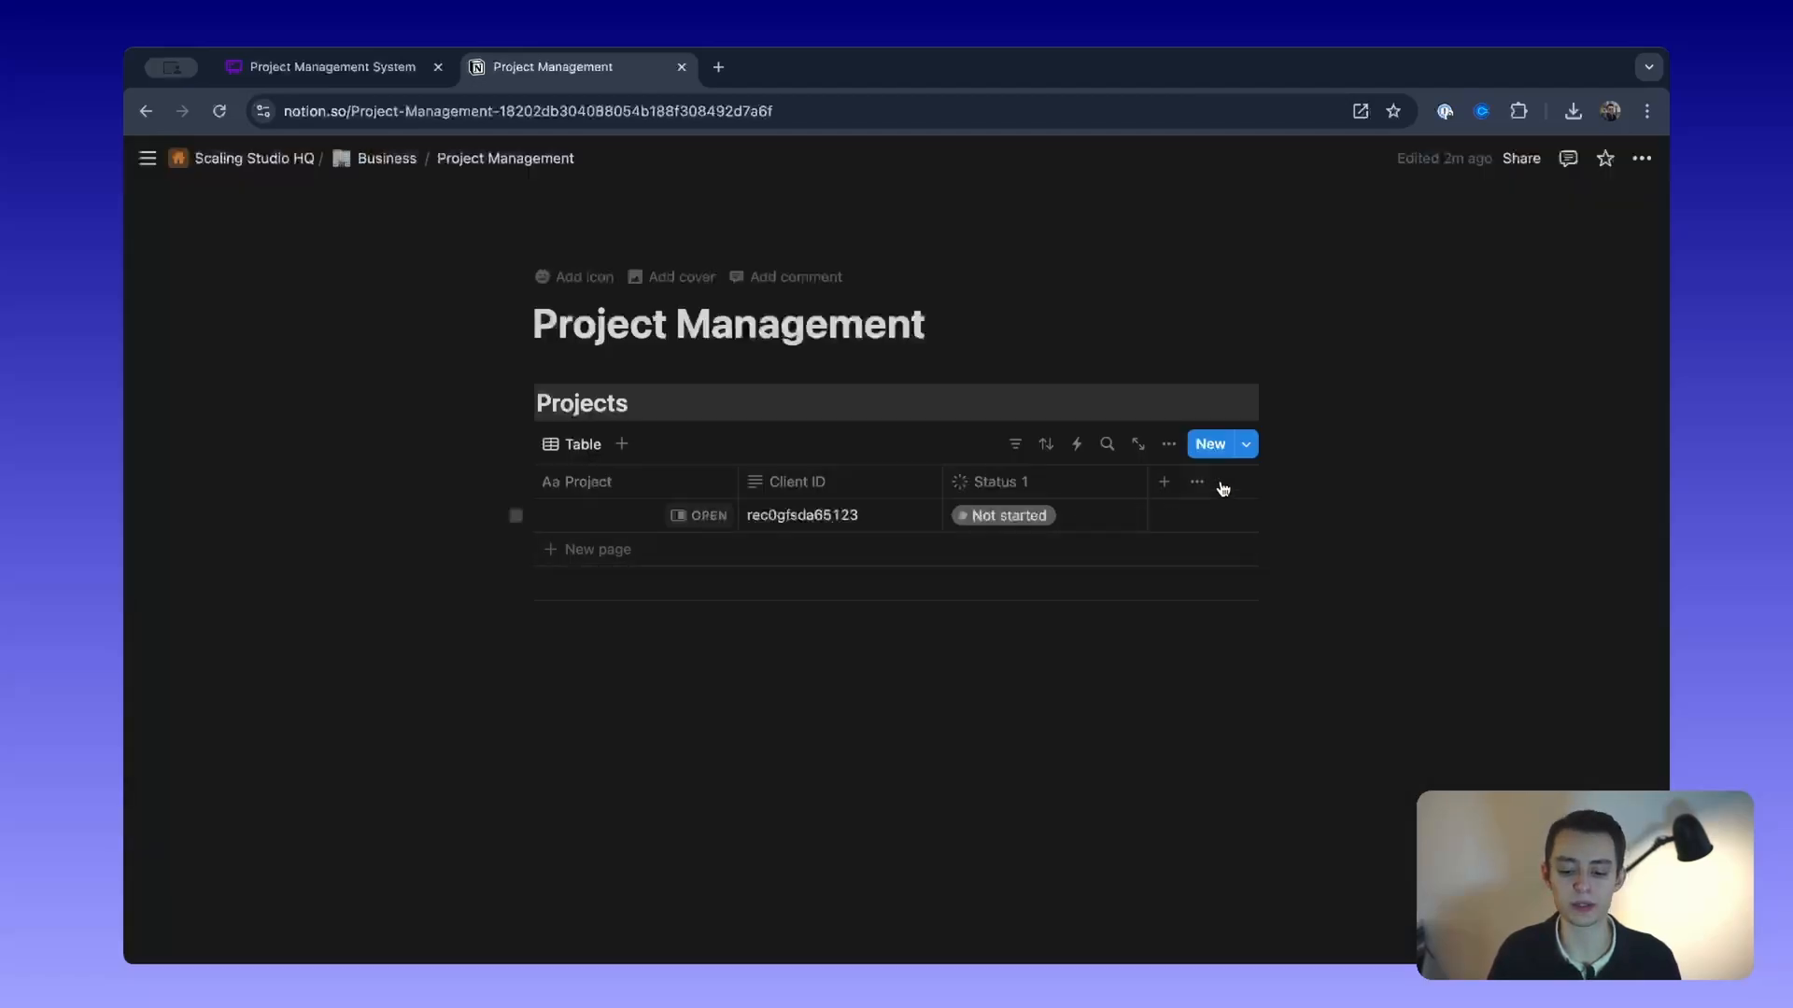
# Step: Rename the Status 1 column of the Projects table to "Status"
pyautogui.click(1030, 484)
pyautogui.press('BackSpace')
pyautogui.press('BackSpace')
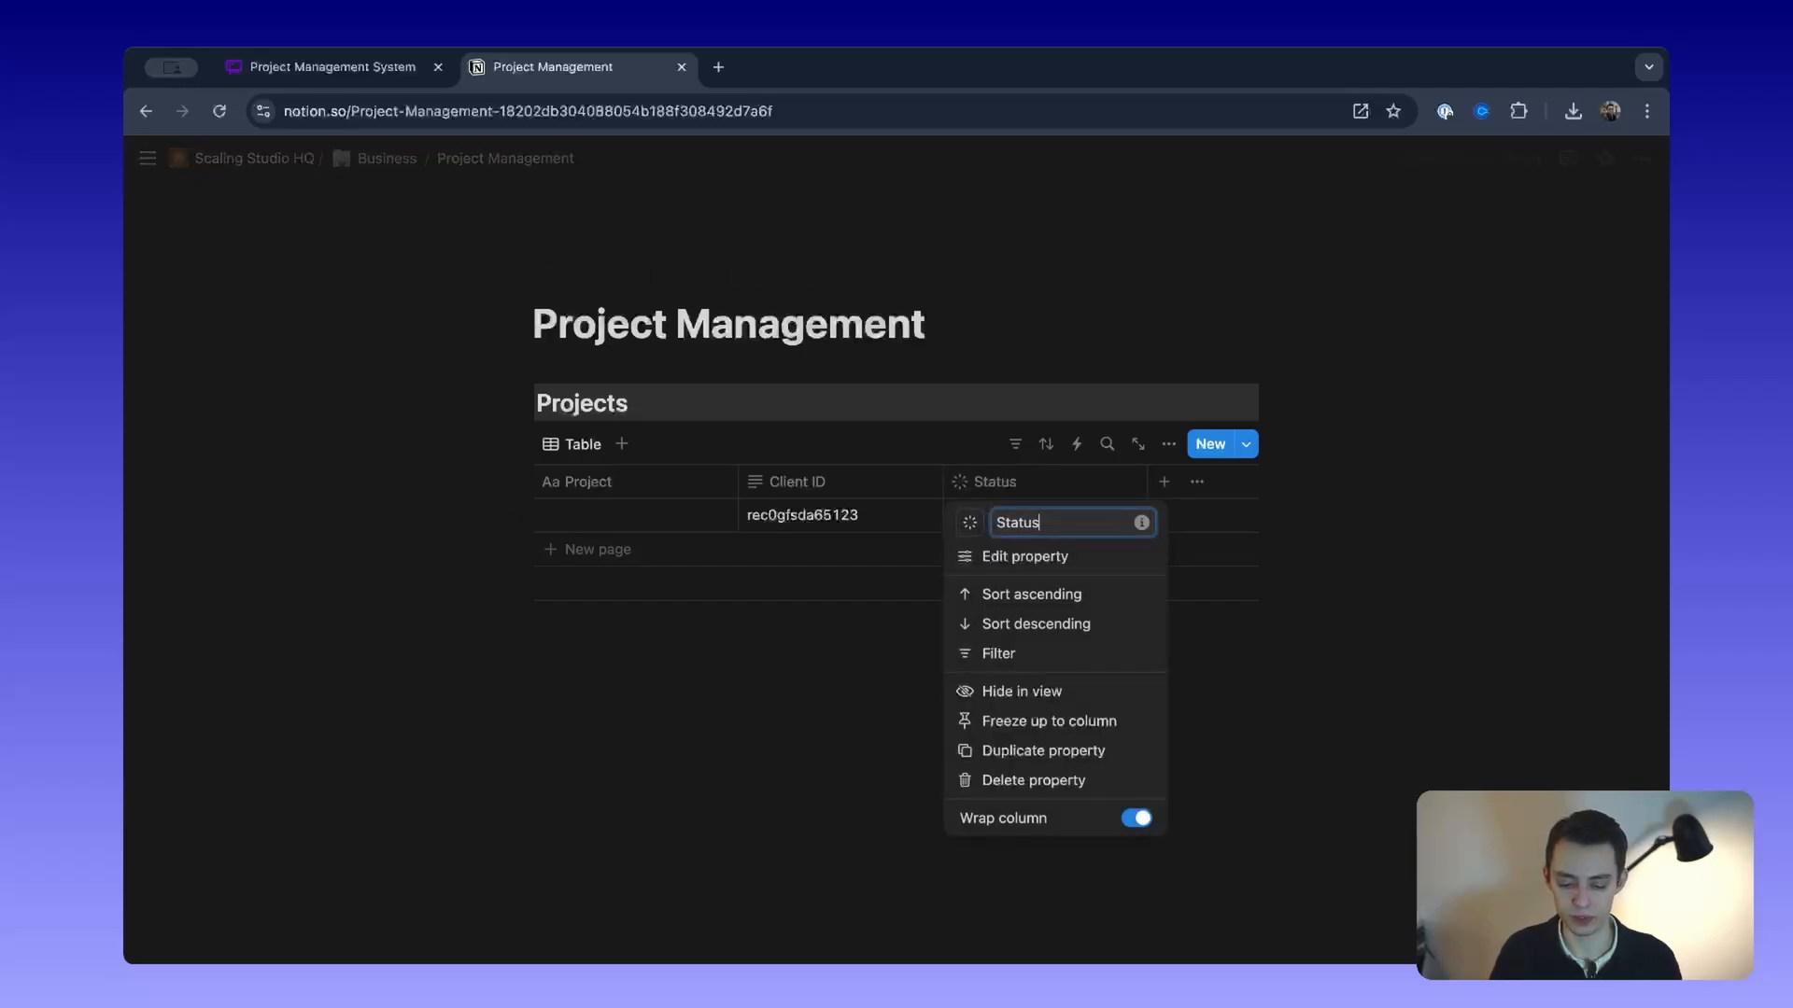
pyautogui.click(788, 732)
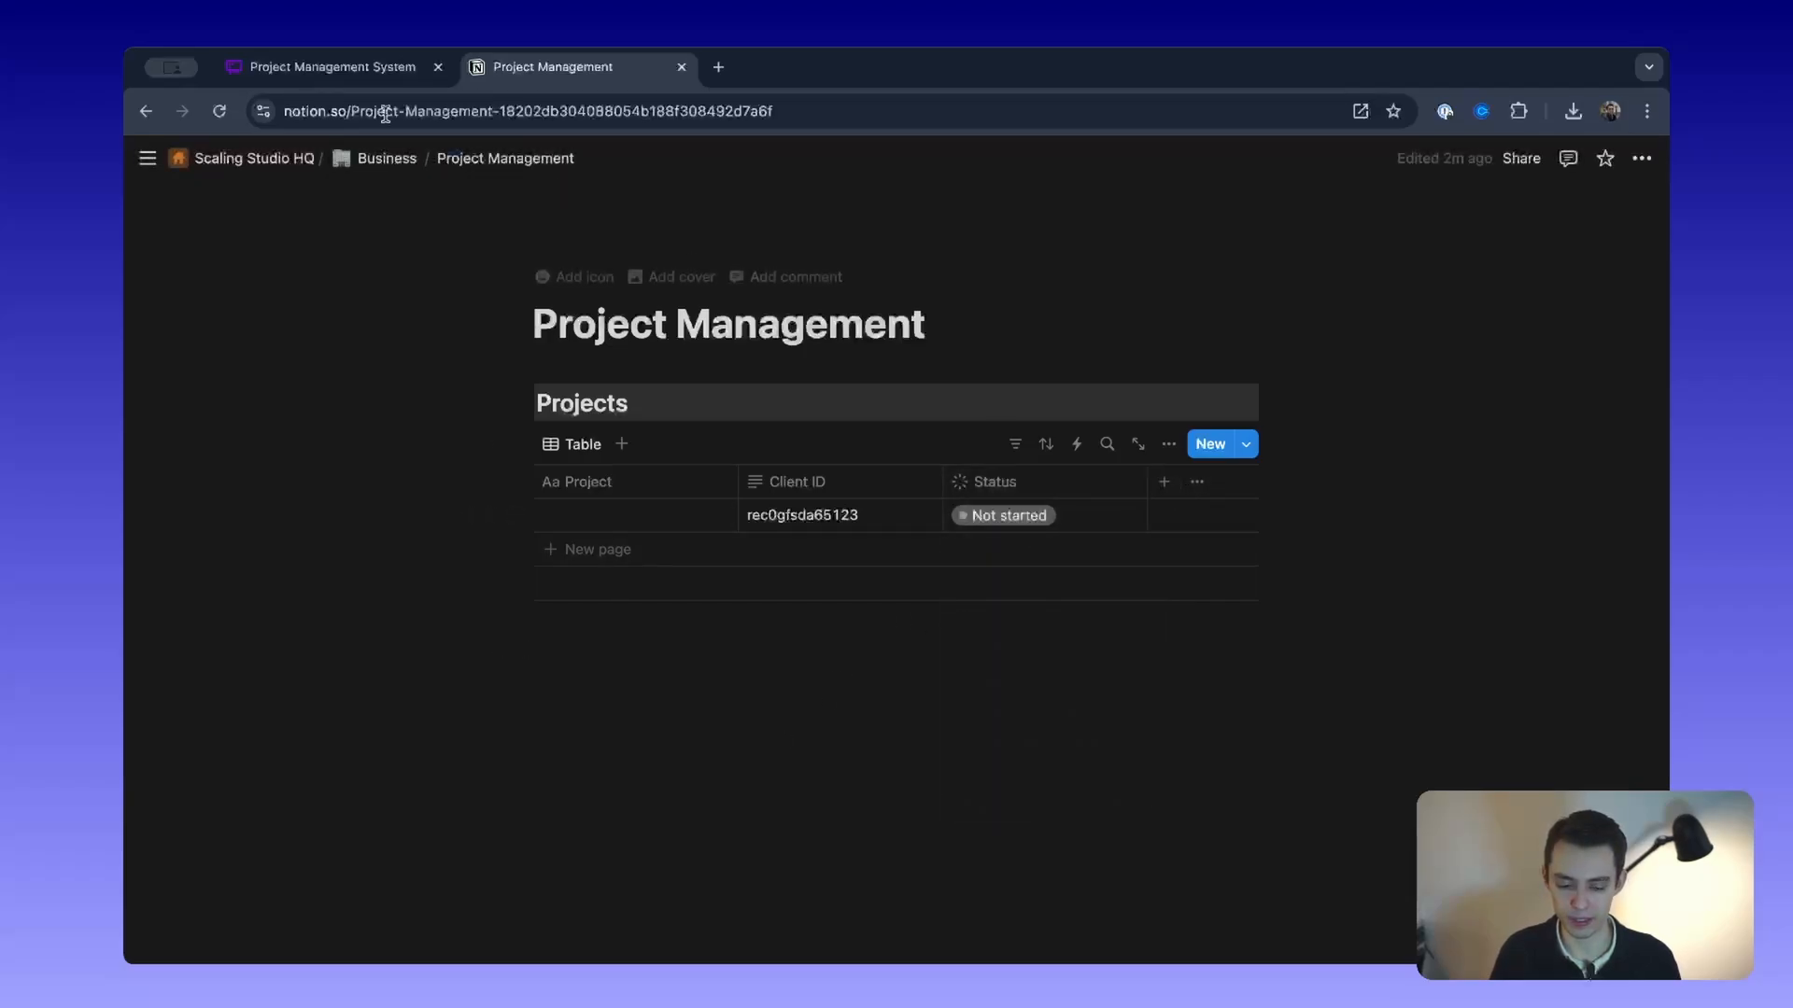
# Step: Check the planned columns on the Whimsical board, and add a Start Date property with hidden time format to the Projects table in Notion
pyautogui.click(313, 70)
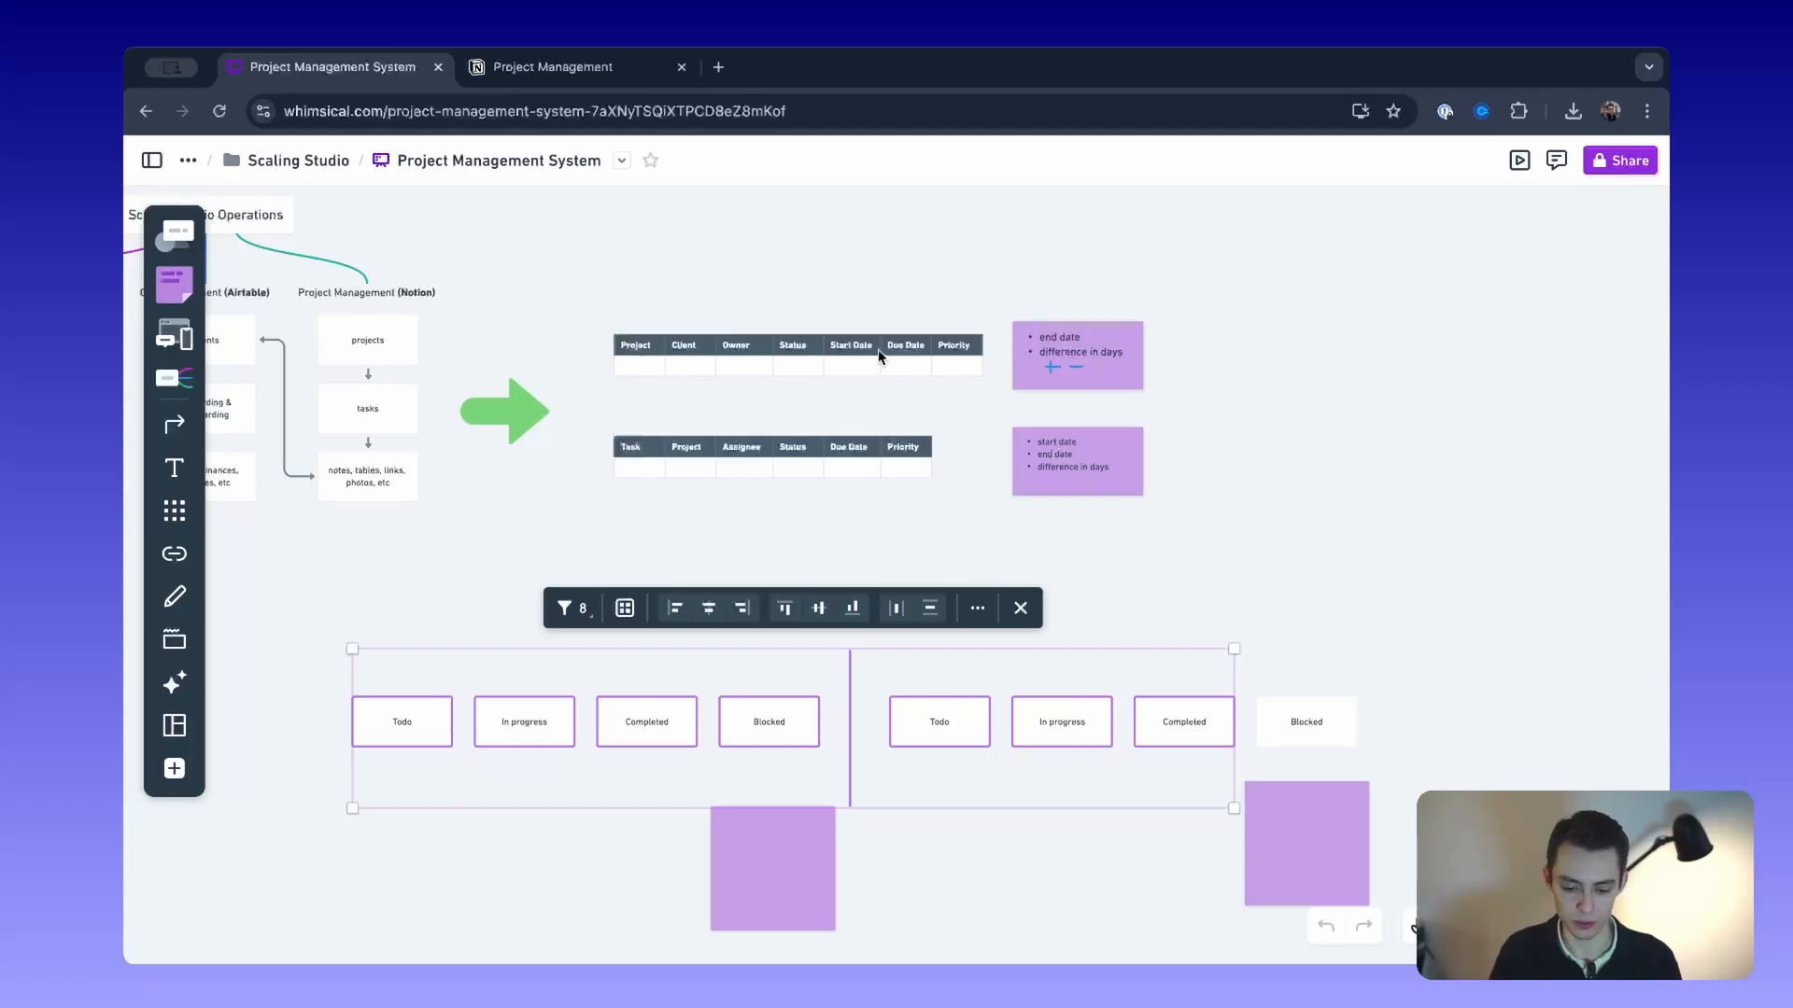
pyautogui.click(558, 66)
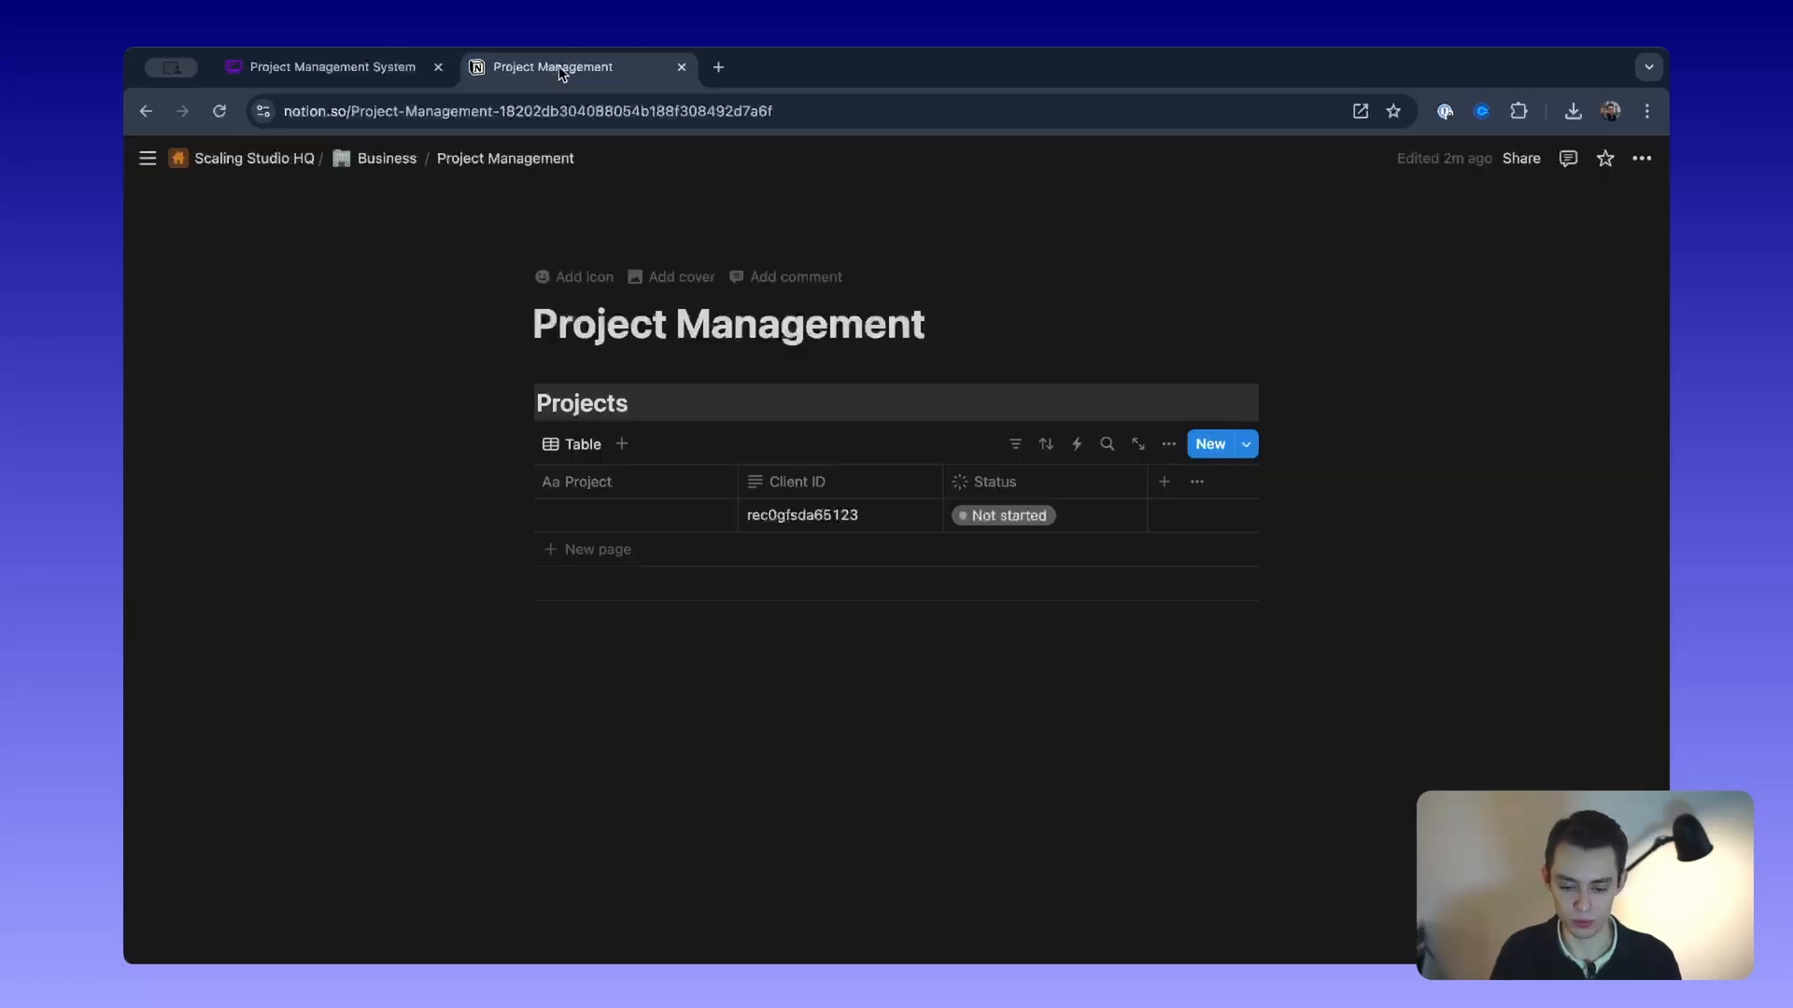
pyautogui.click(1163, 495)
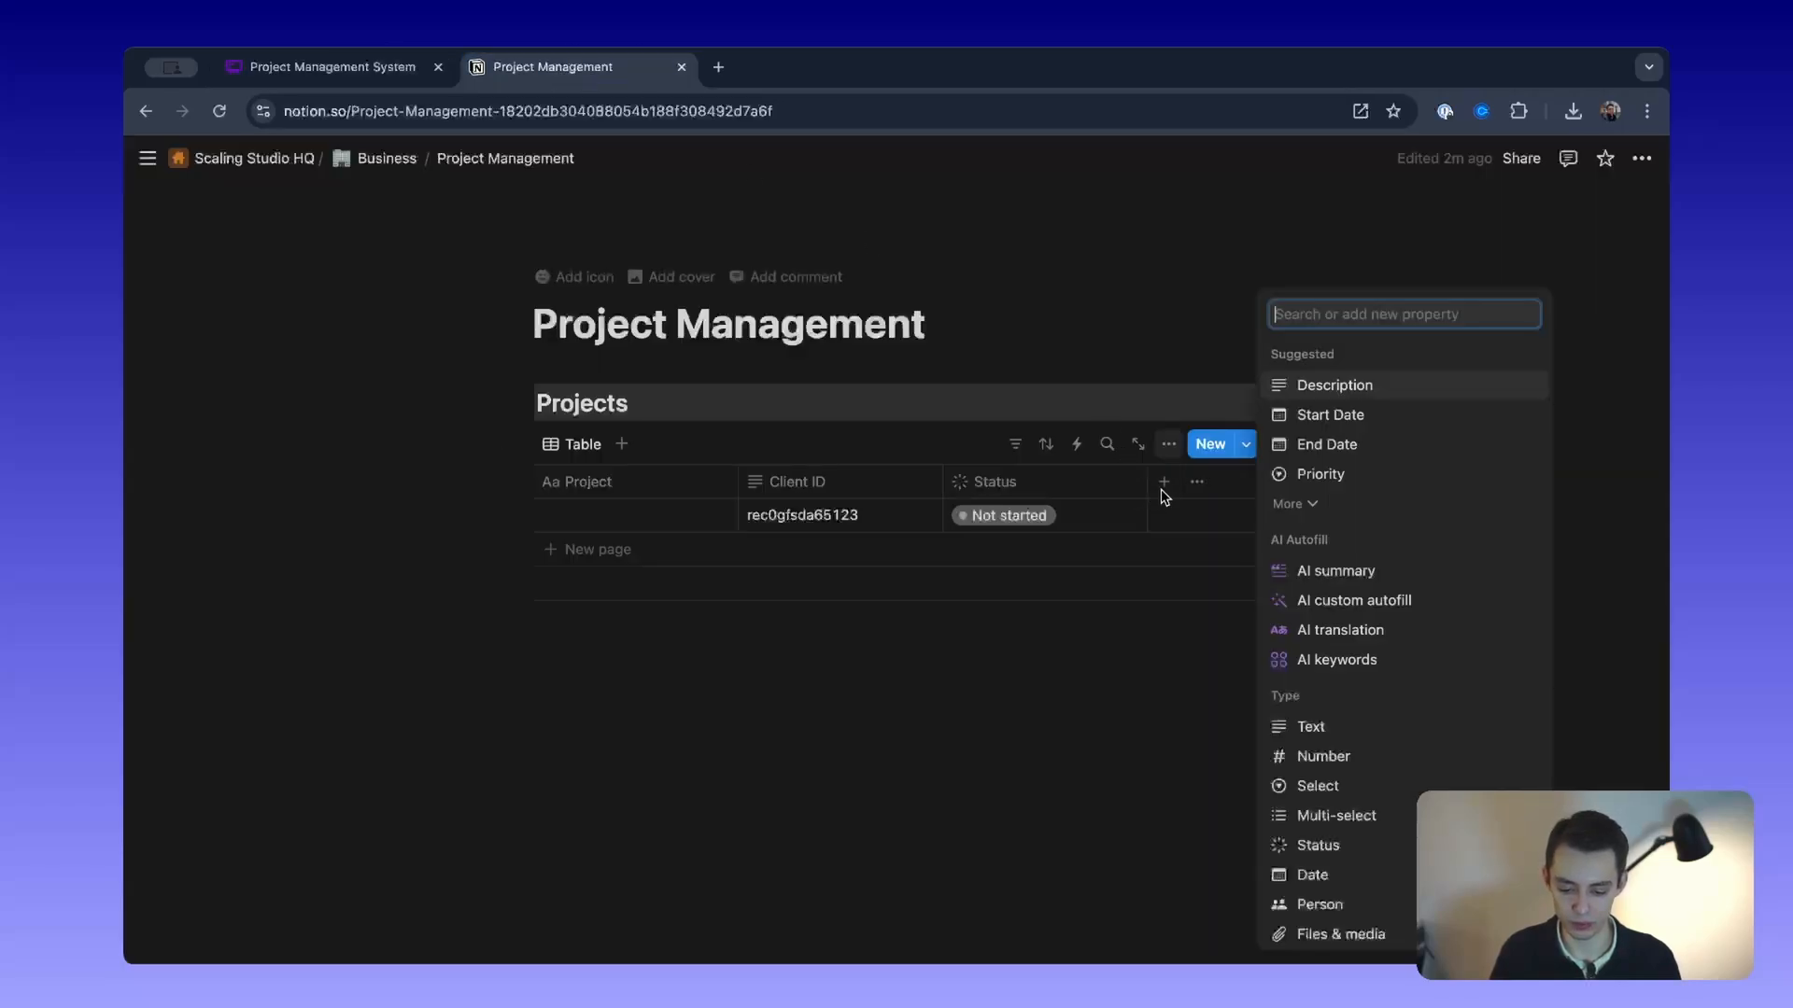
pyautogui.click(1345, 415)
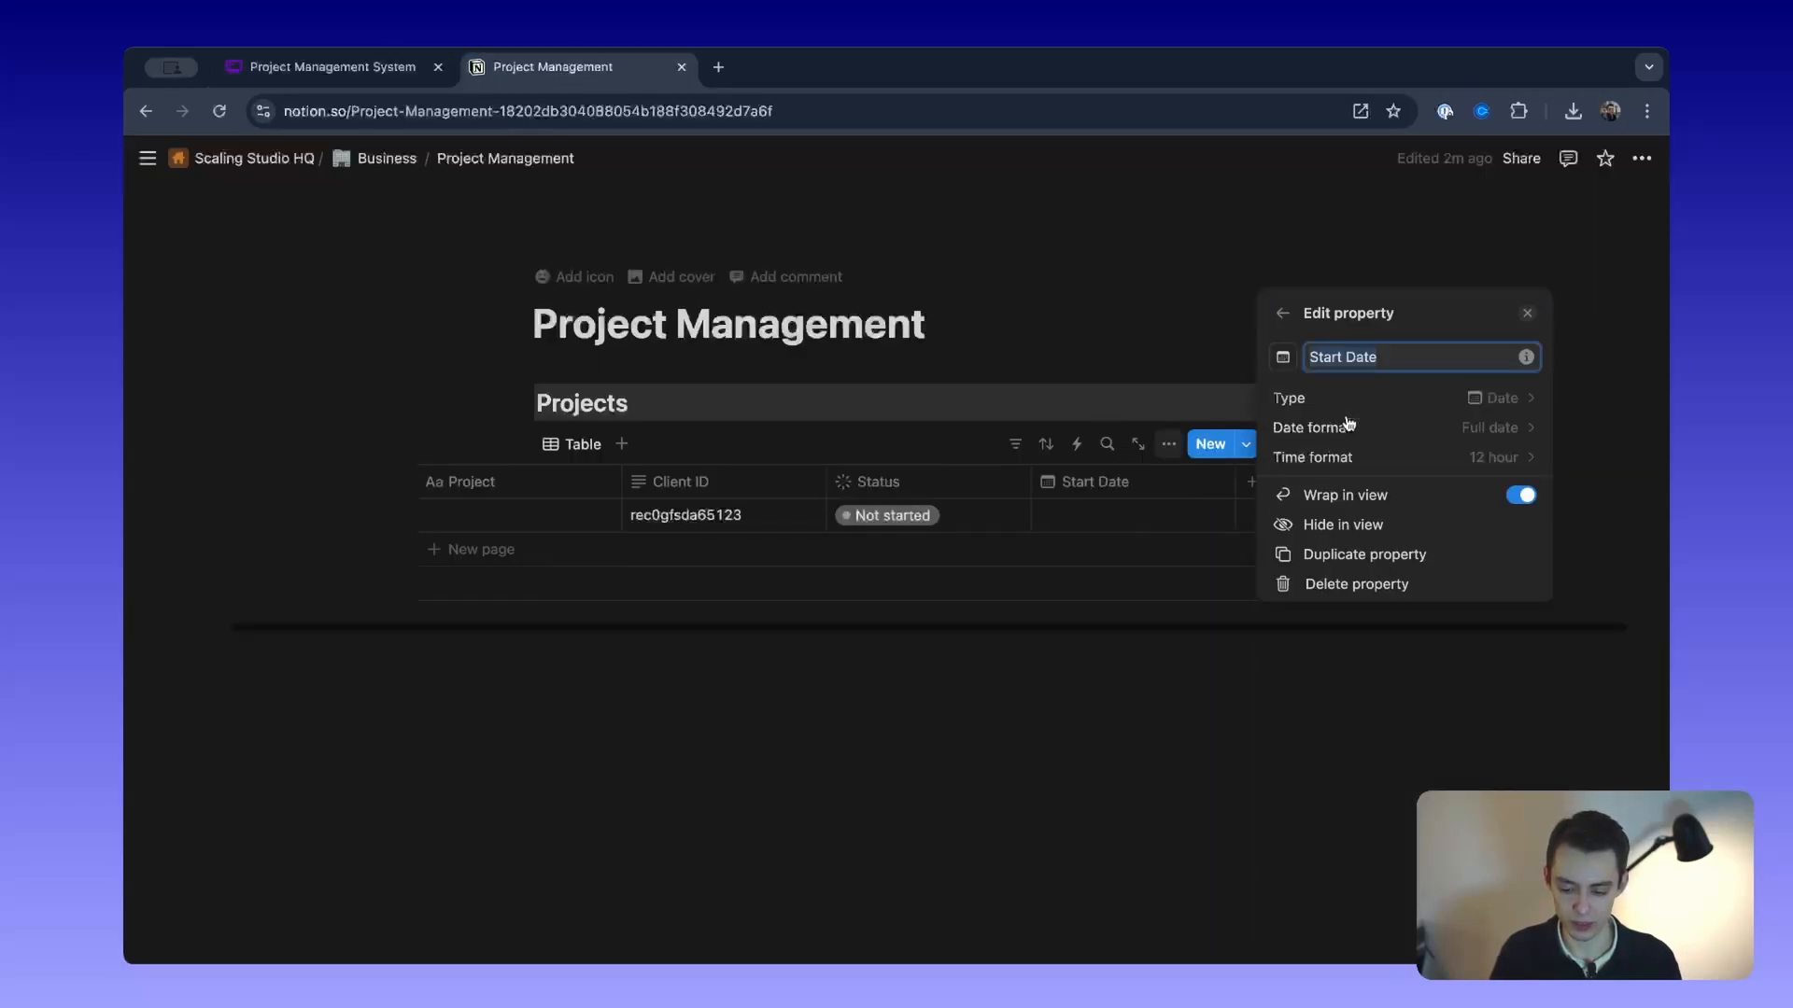
pyautogui.click(1446, 458)
pyautogui.click(1433, 495)
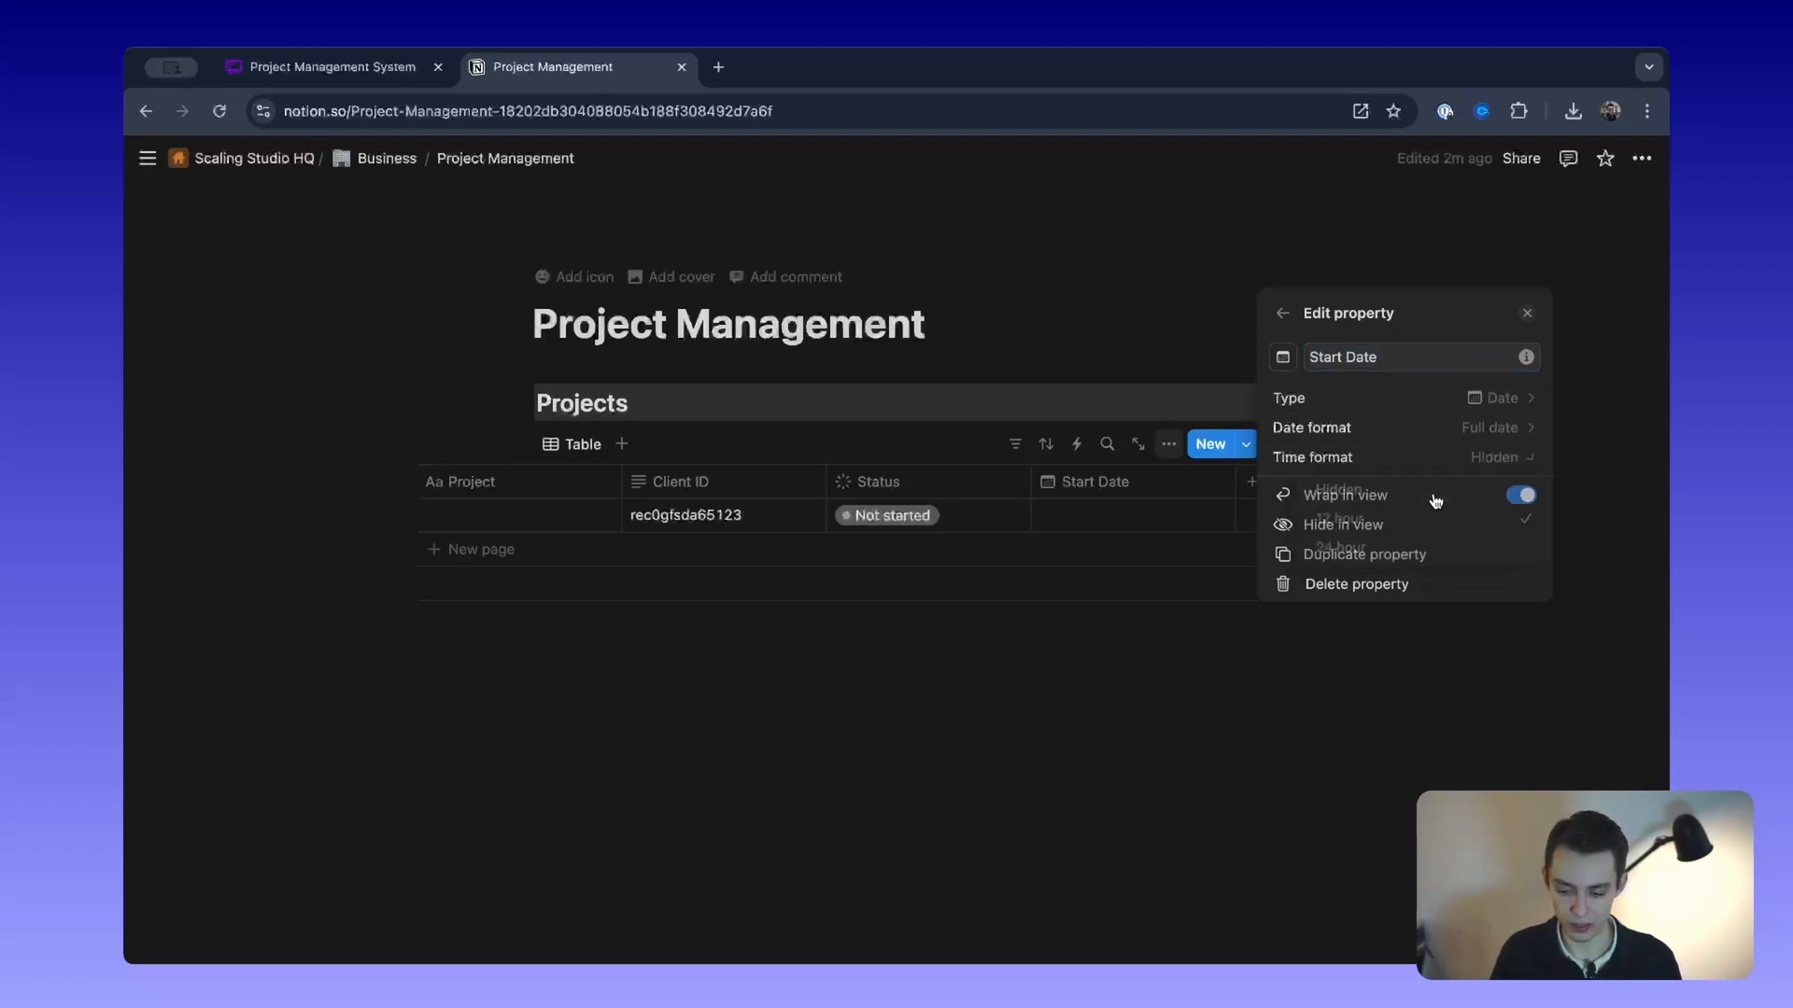
pyautogui.click(1064, 705)
# Step: Add the suggested End Date property to the Projects table, rename it "Due Date" and set its time format to Hidden
pyautogui.click(1256, 481)
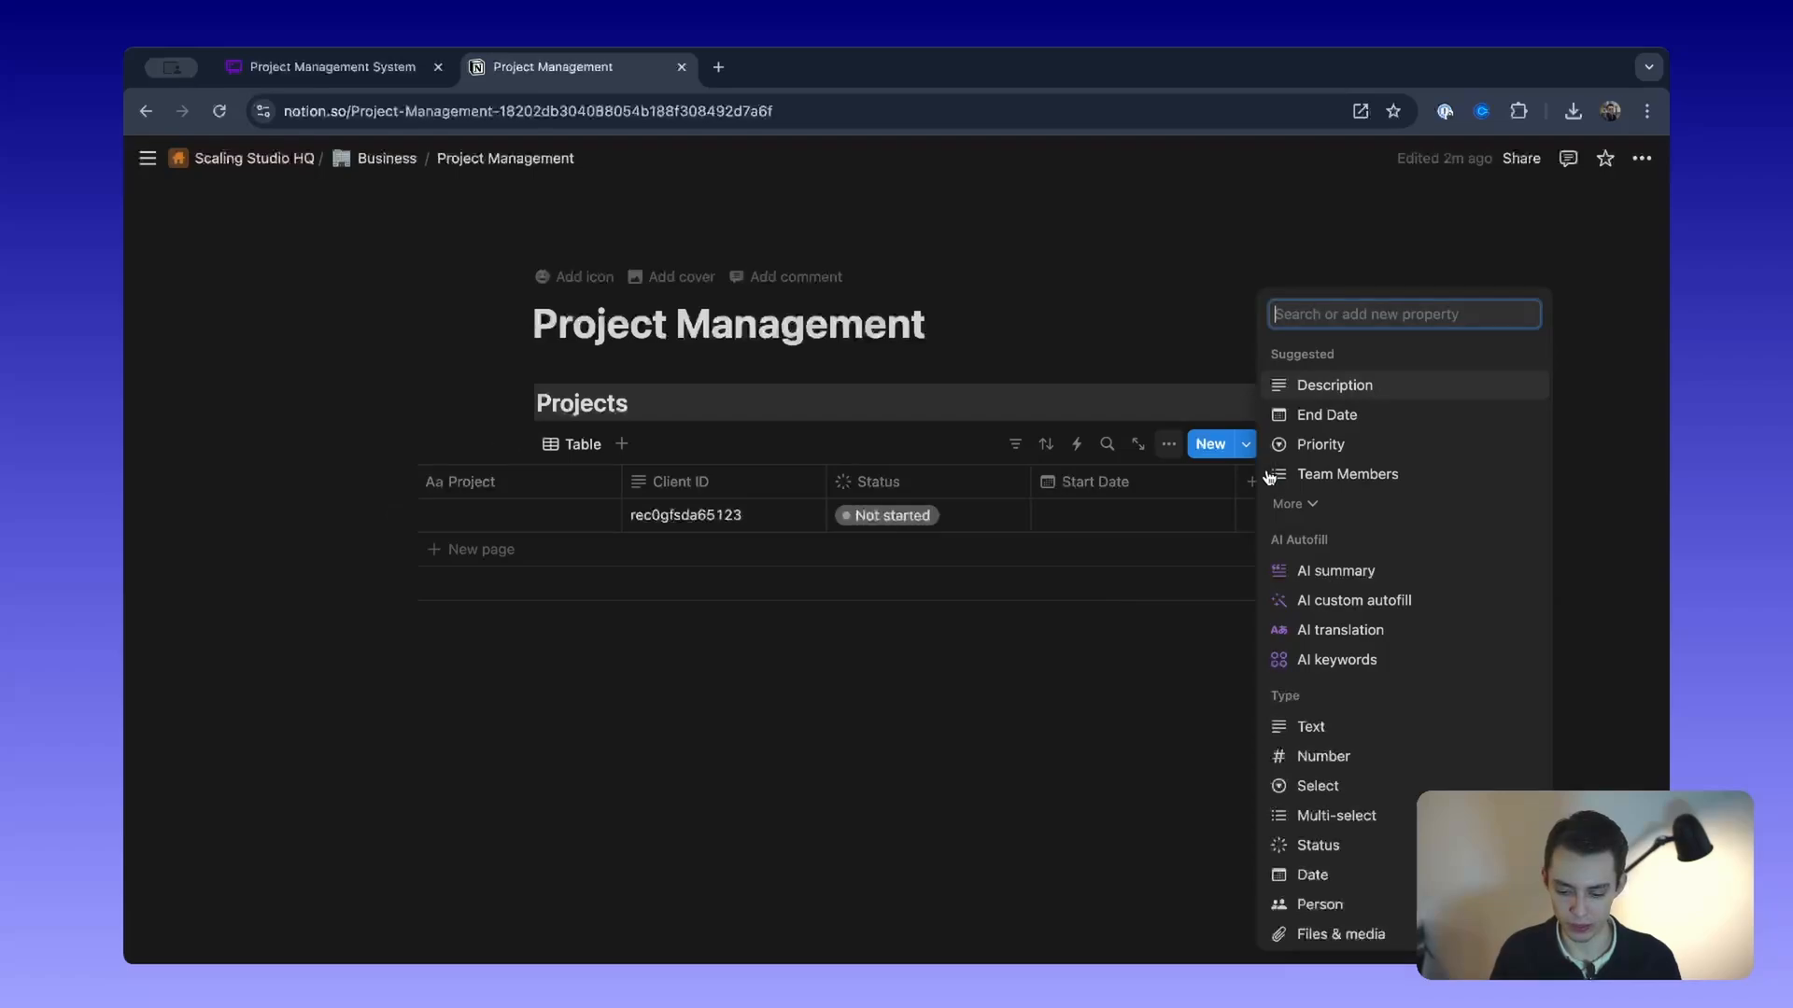
pyautogui.click(1335, 416)
pyautogui.doubleClick(1316, 356)
pyautogui.write('Due Date')
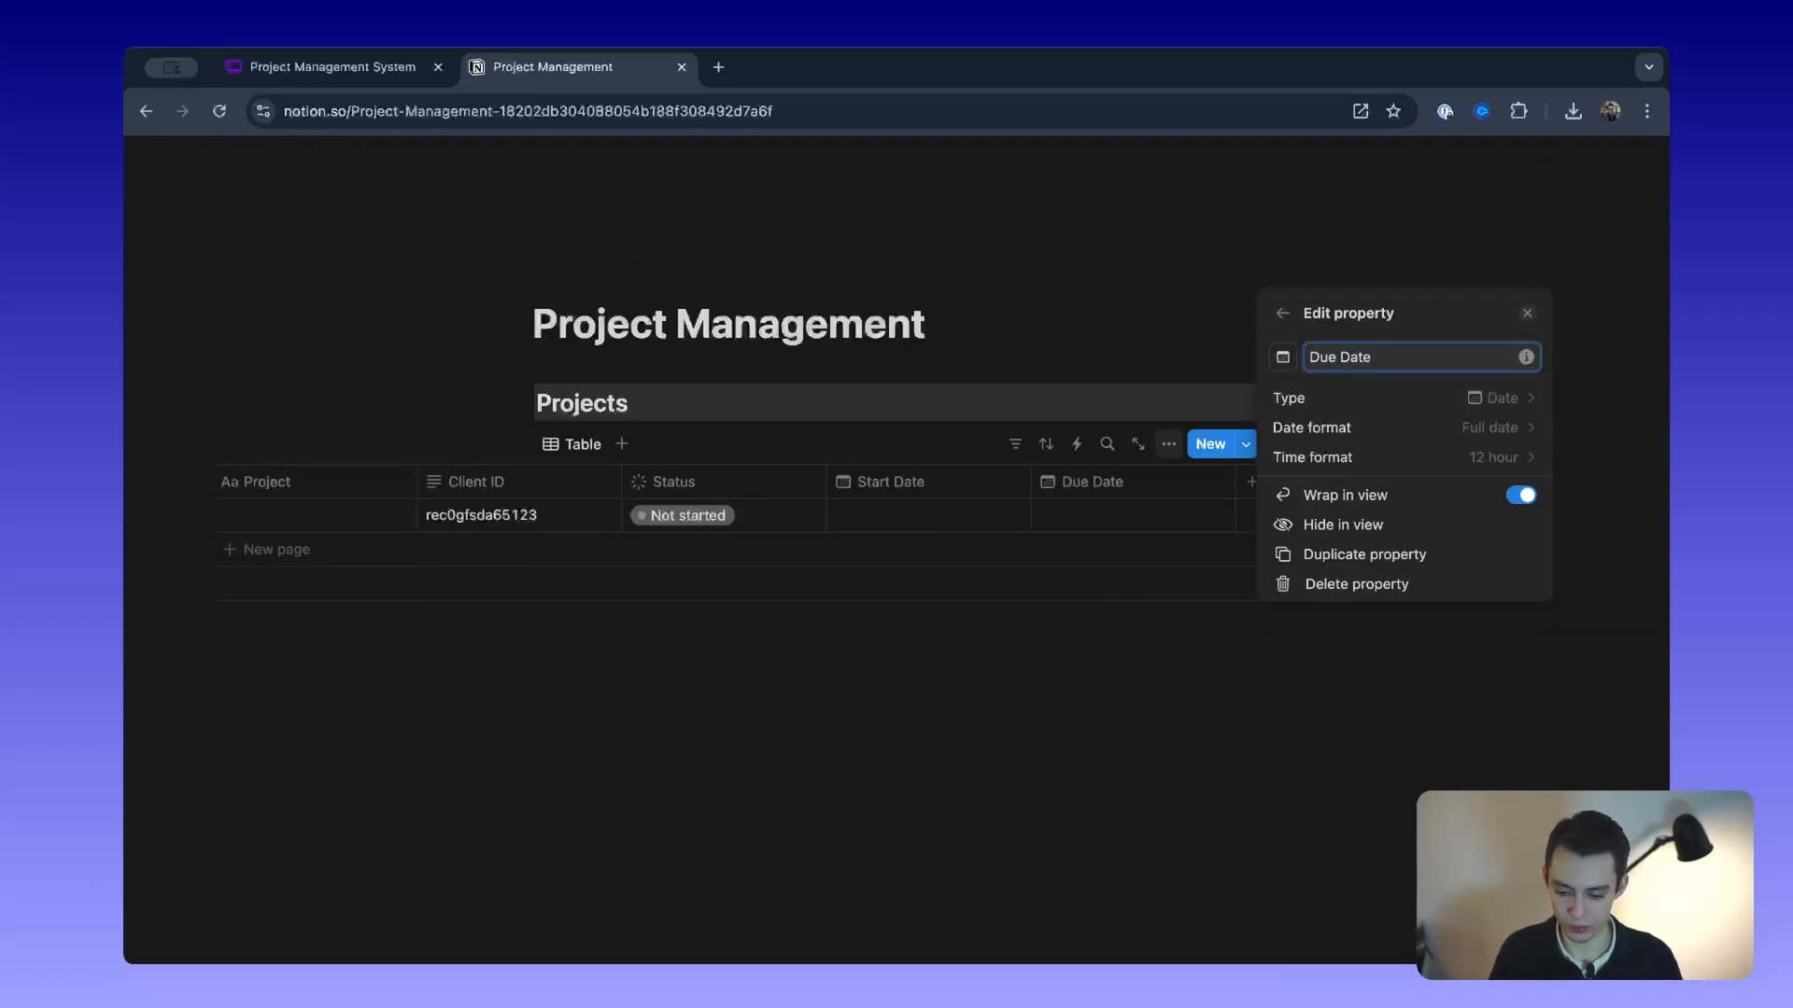
pyautogui.click(1488, 457)
pyautogui.click(1384, 492)
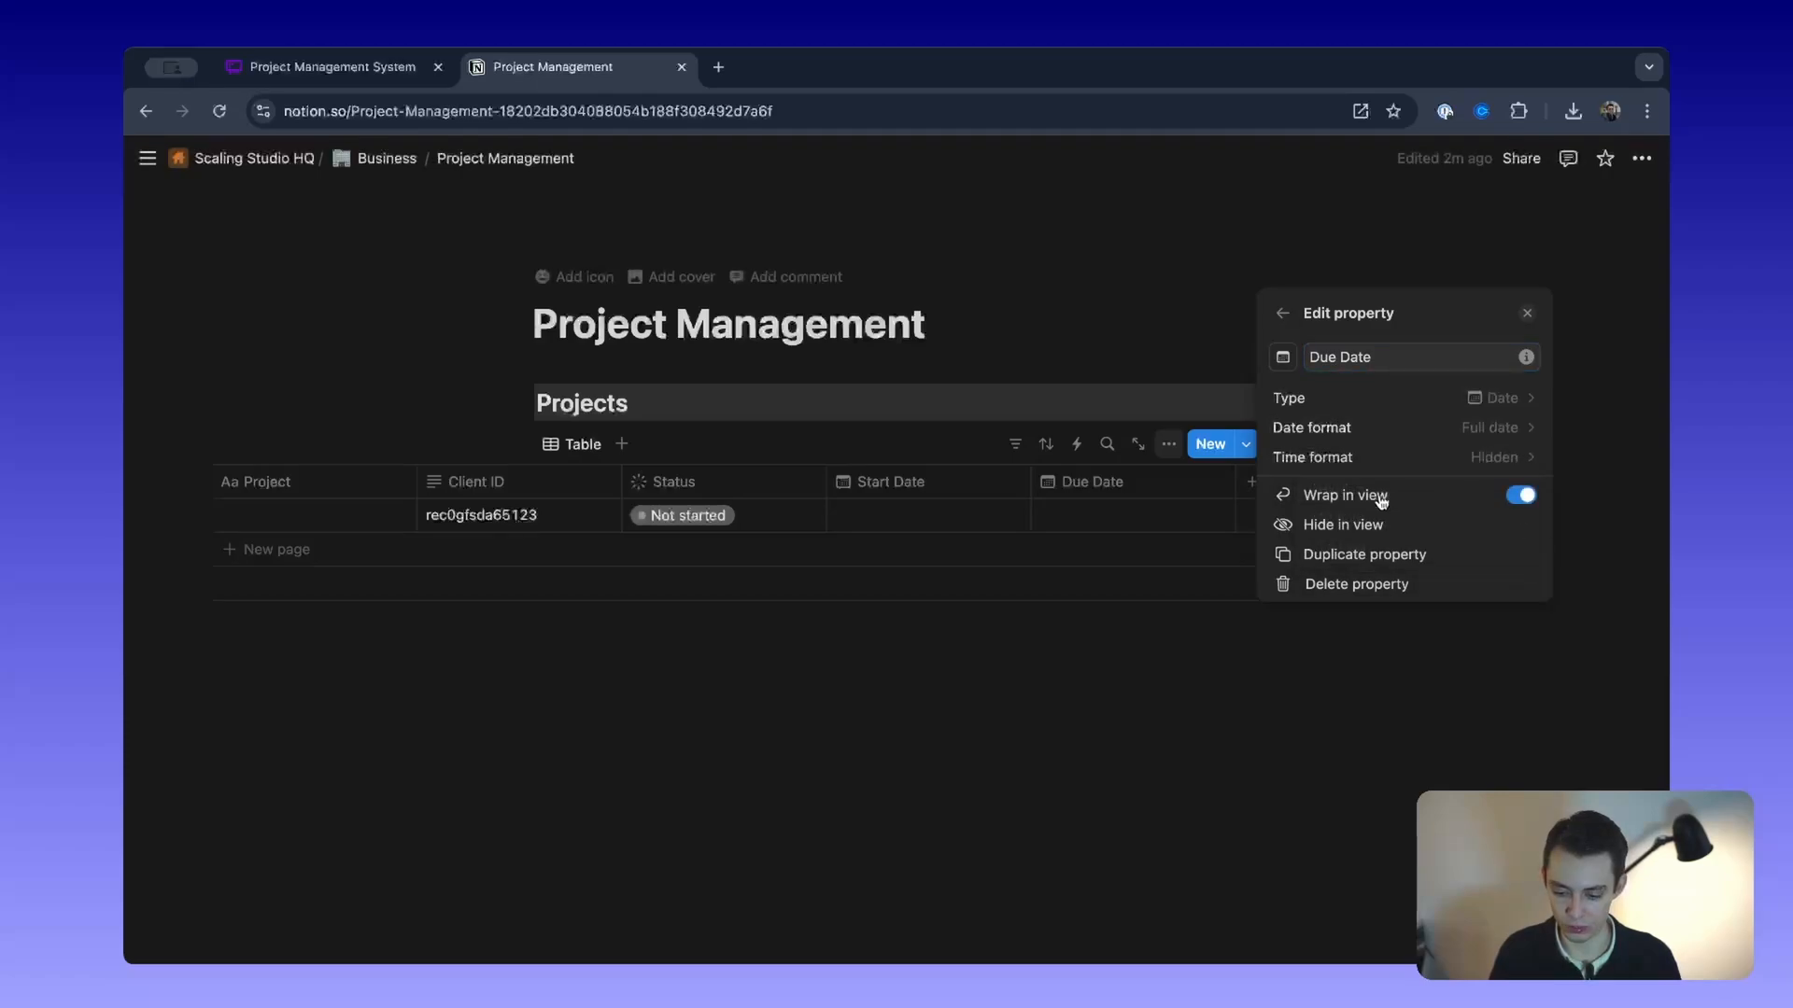
pyautogui.click(1070, 723)
# Step: Add a Select property named "Priority" to the Projects table
pyautogui.click(1232, 478)
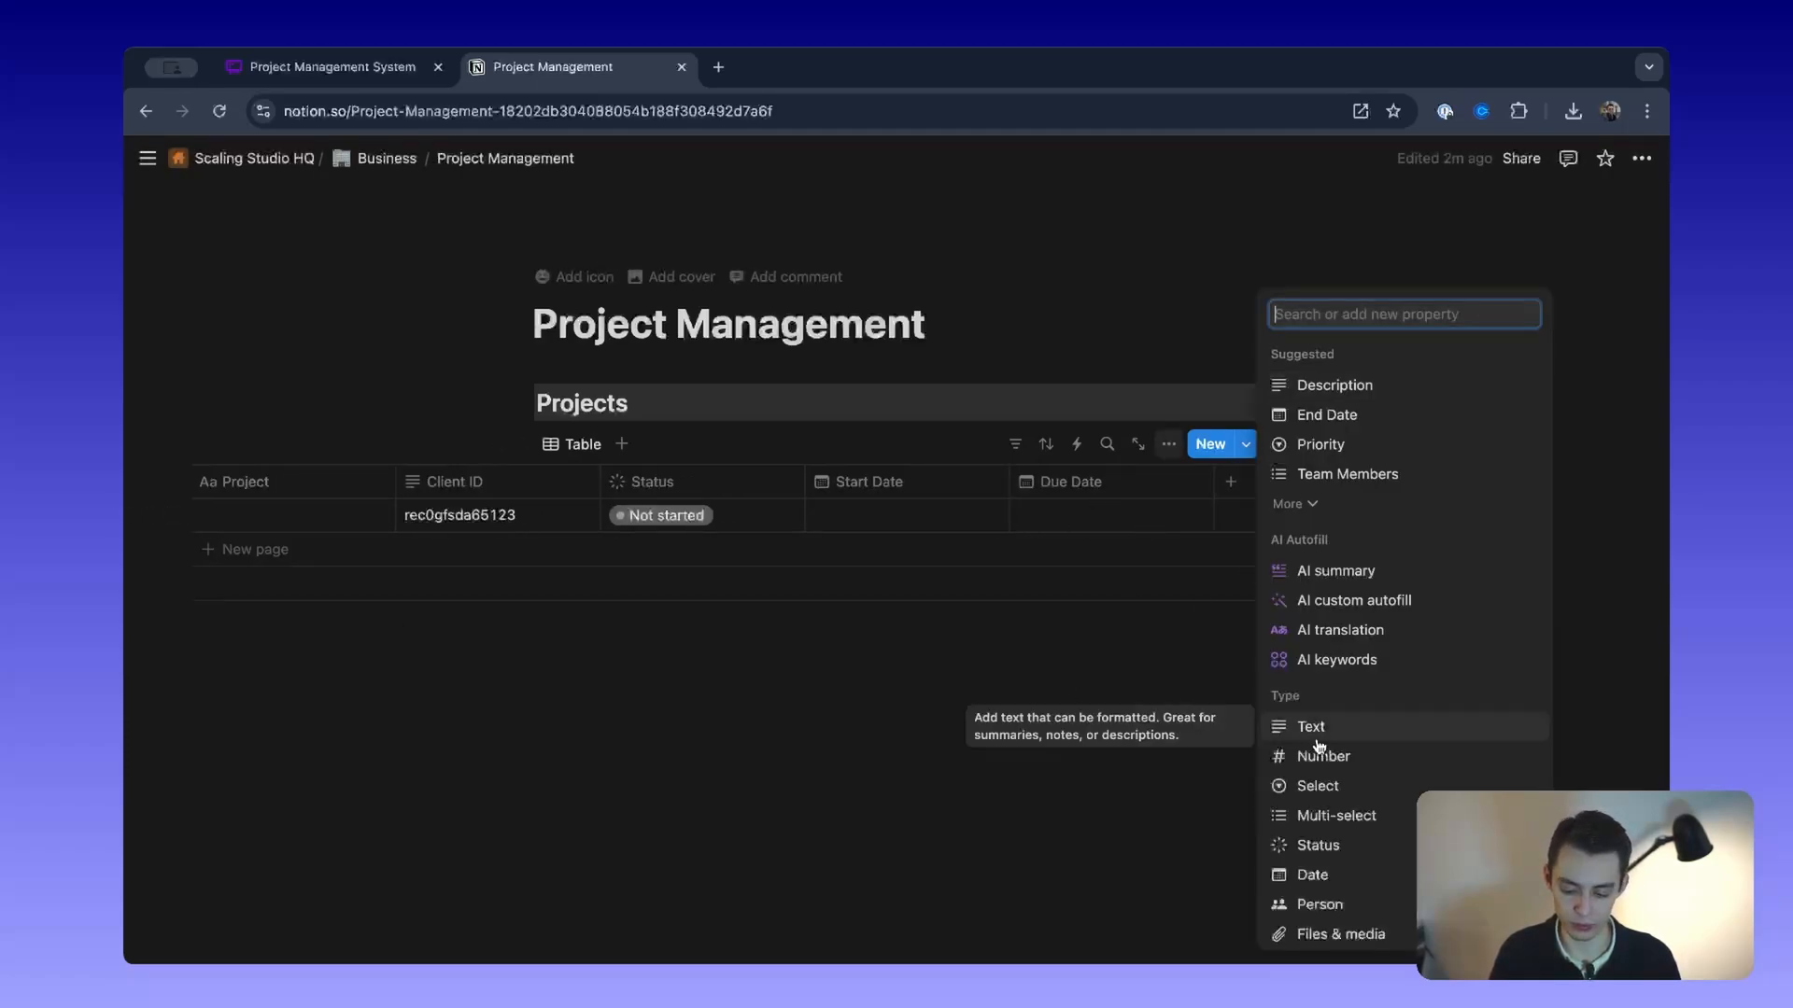
pyautogui.click(1317, 787)
pyautogui.write('Priority')
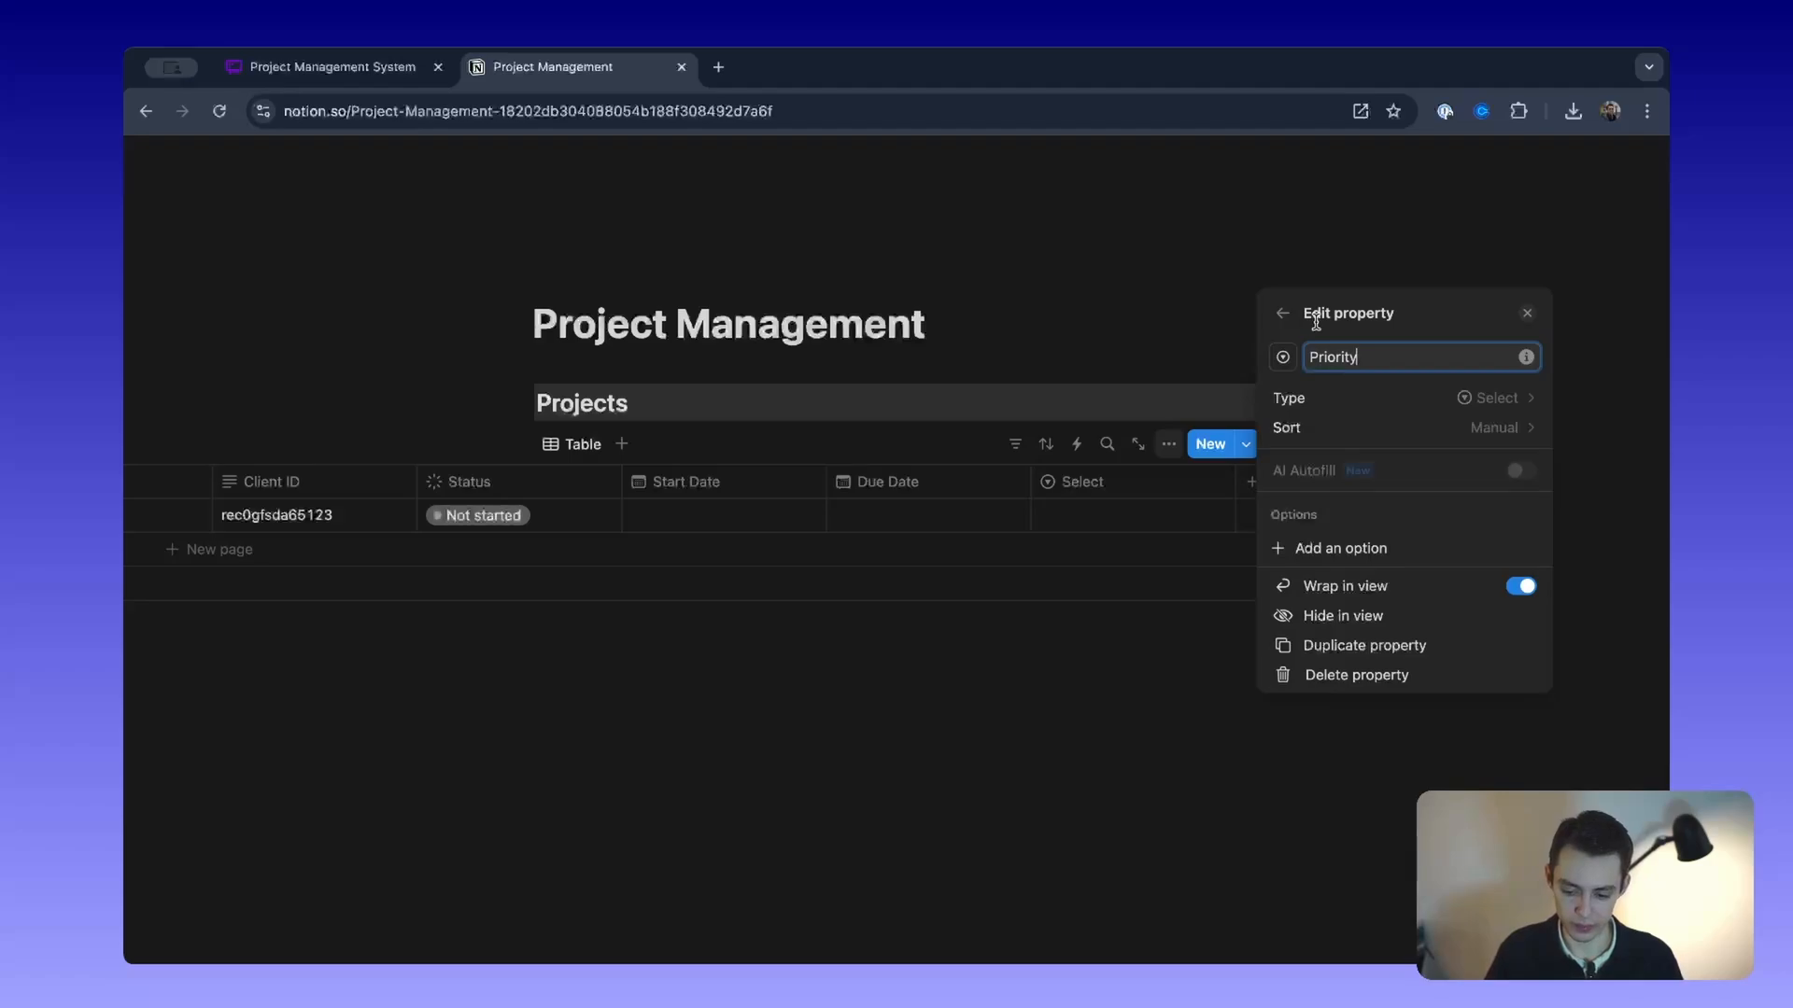
# Step: Create the options Low, Medium, High and Critical for the Priority property
pyautogui.click(1345, 548)
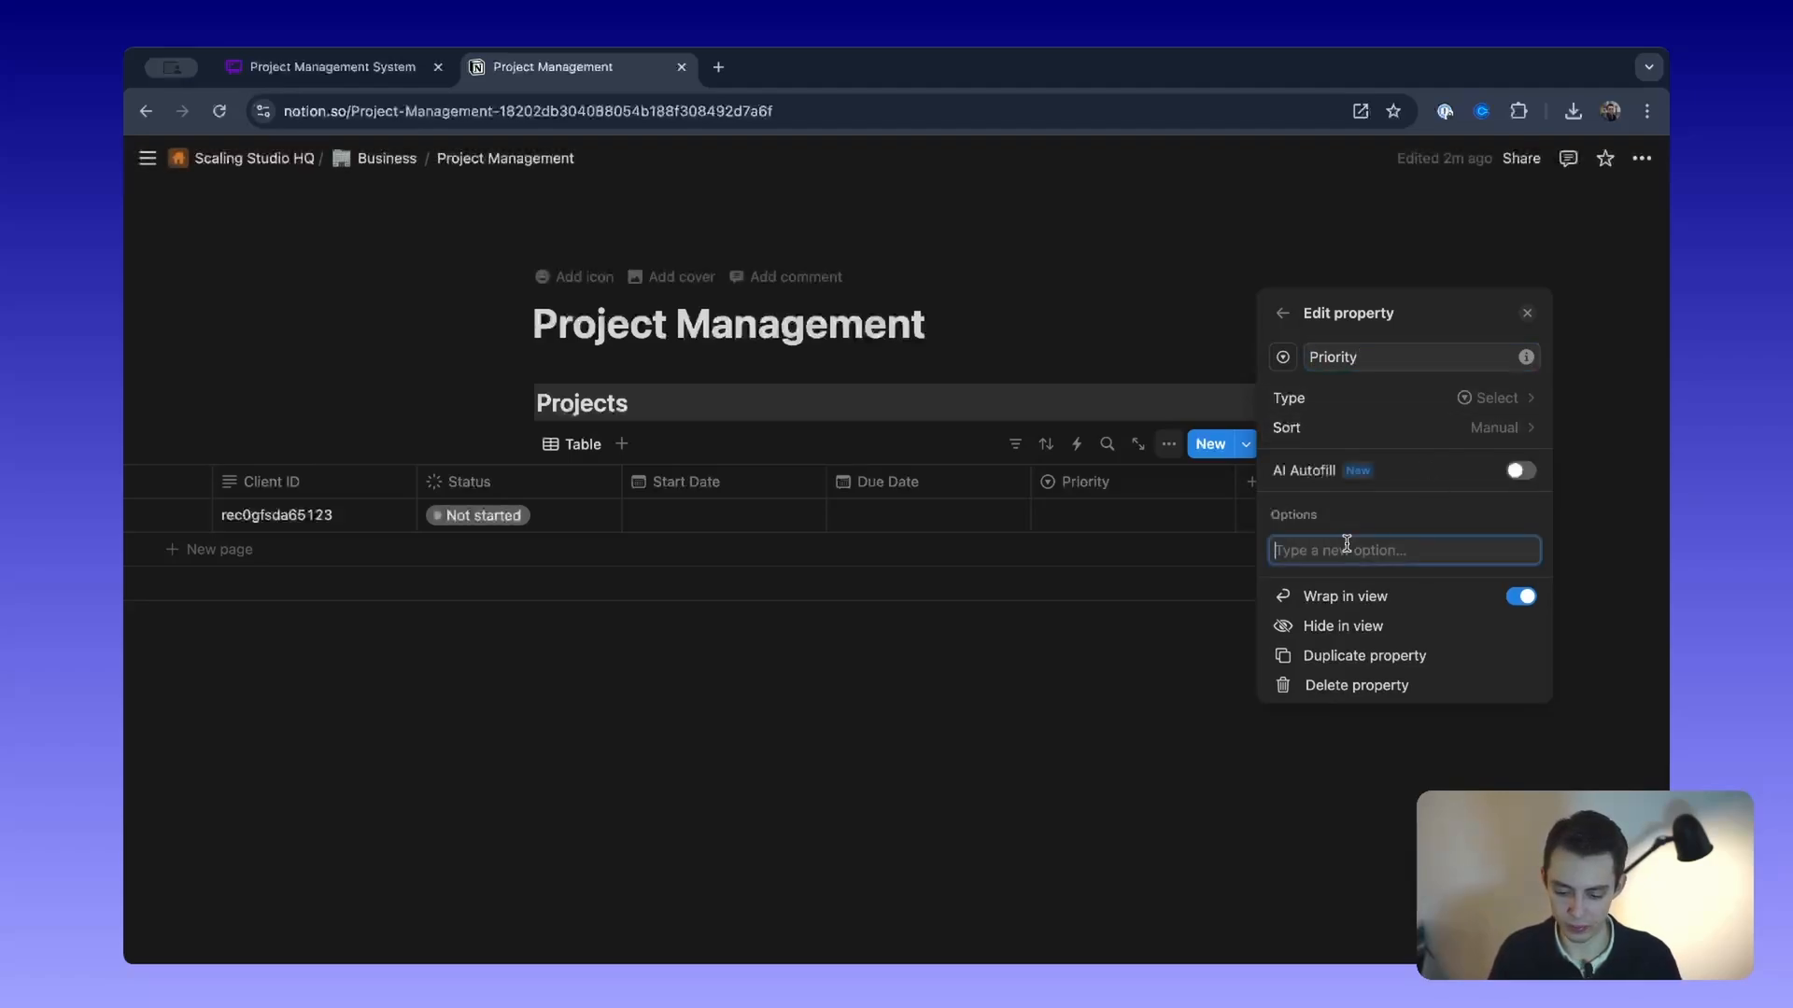
pyautogui.write('Low')
pyautogui.press('Return')
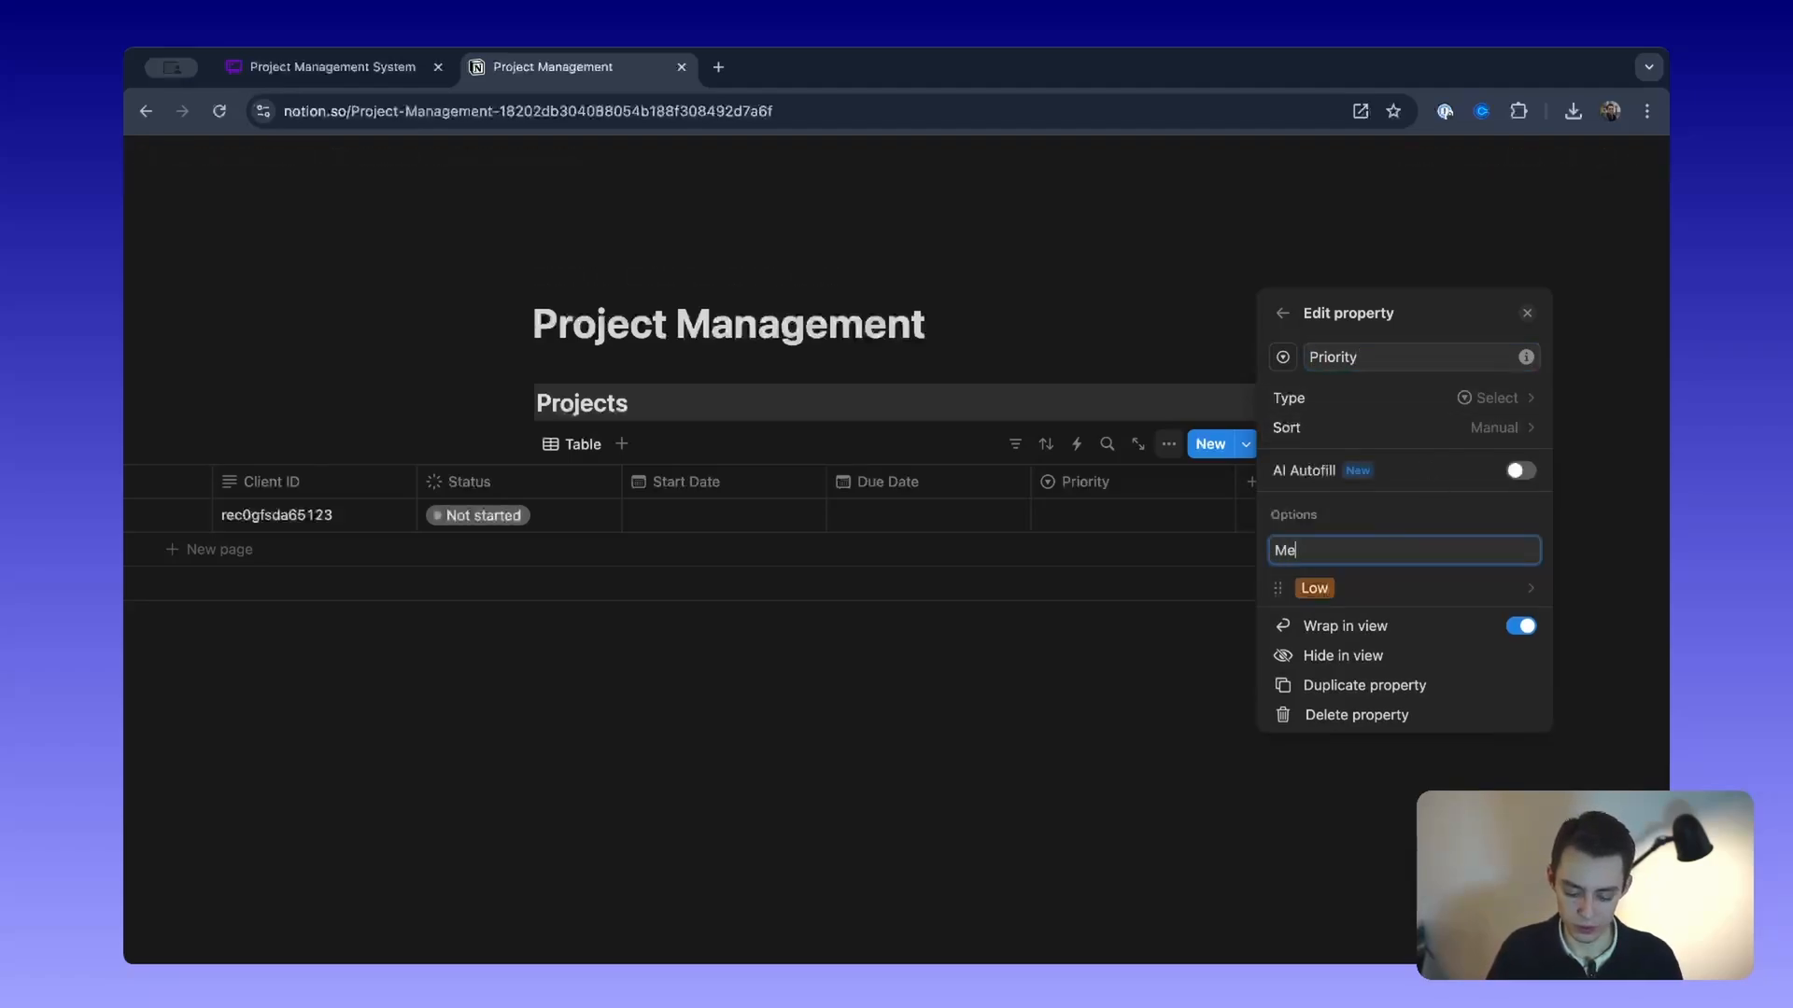
pyautogui.write('Medium')
pyautogui.press('Return')
pyautogui.write('High')
pyautogui.press('Return')
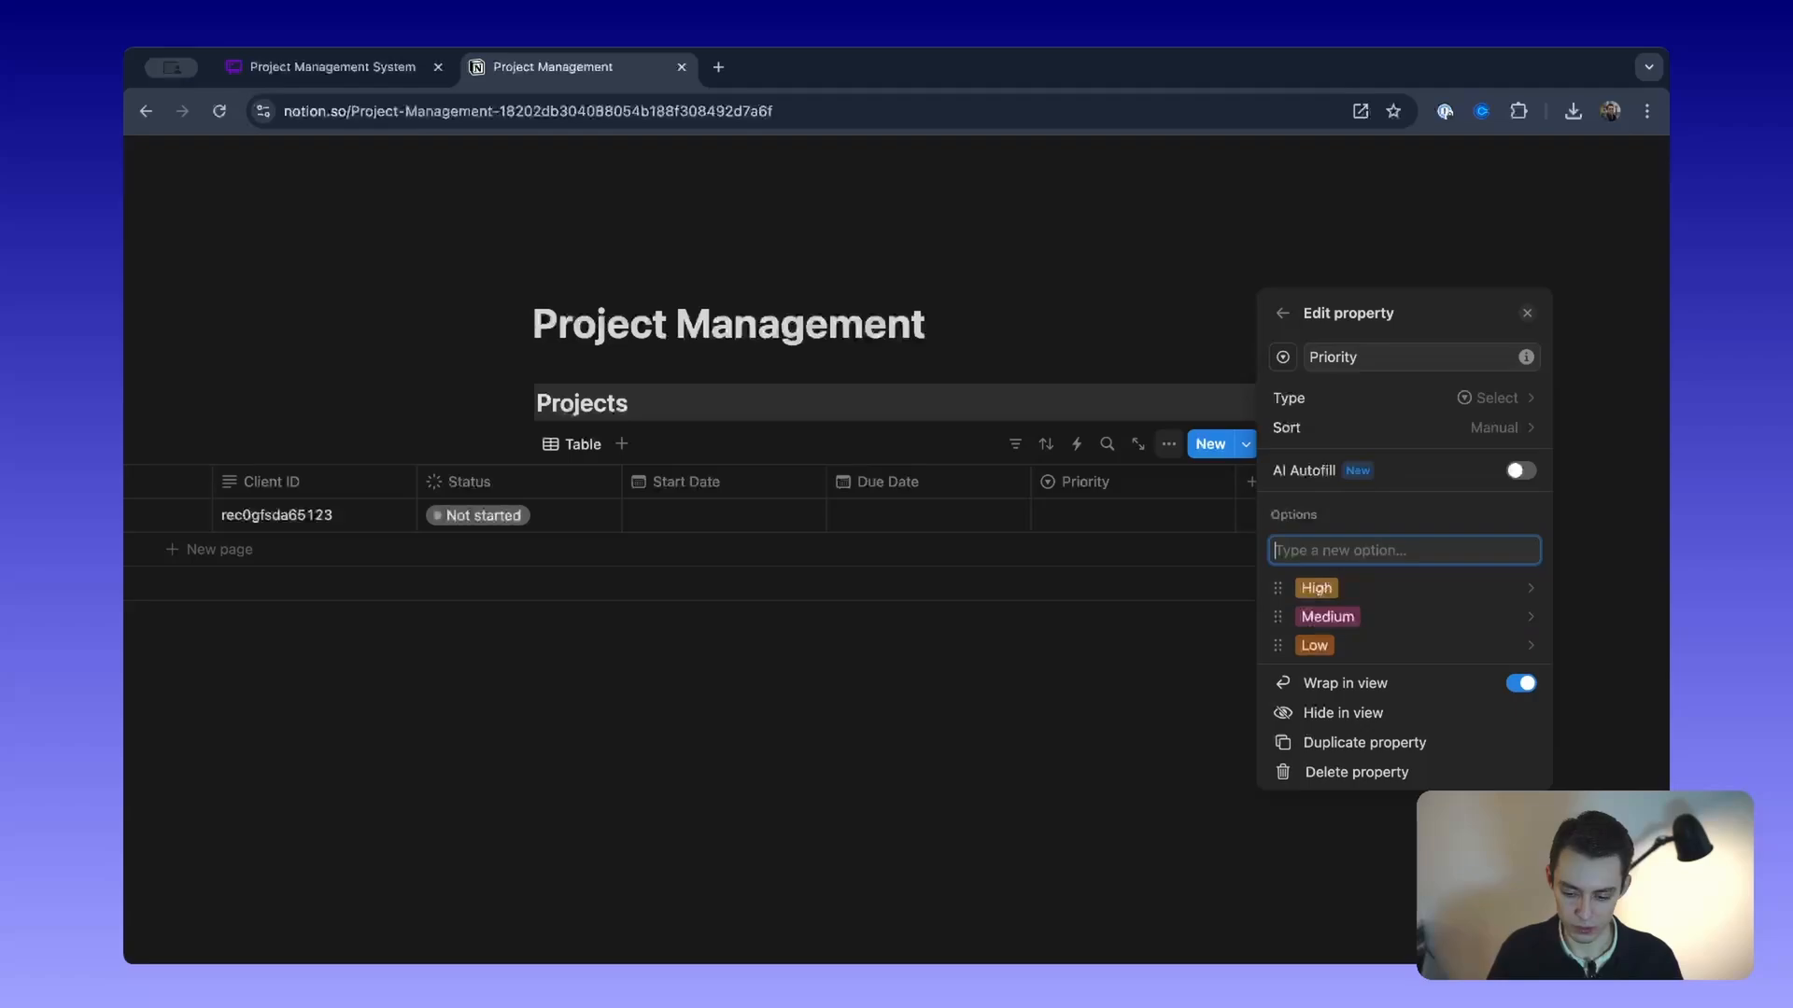
pyautogui.write('Critical')
pyautogui.press('Return')
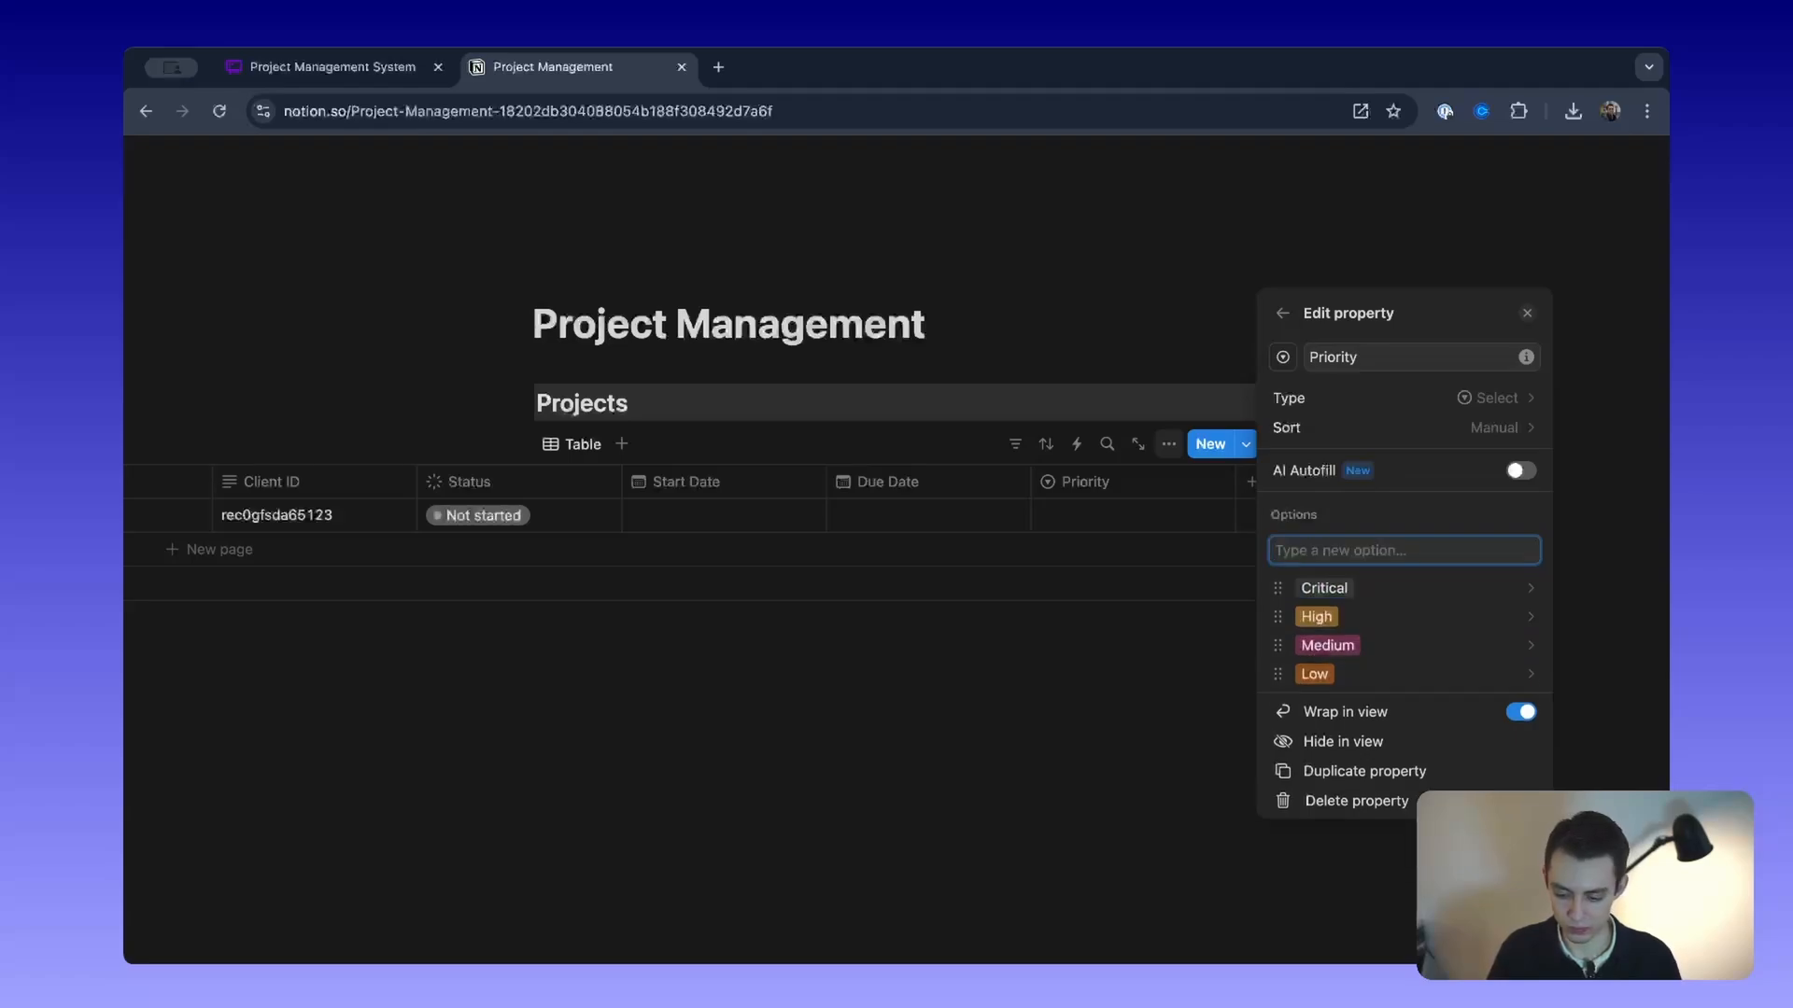
# Step: Colour the Priority options: Low gray, Medium blue and Critical red, leaving High yellow
pyautogui.click(1312, 673)
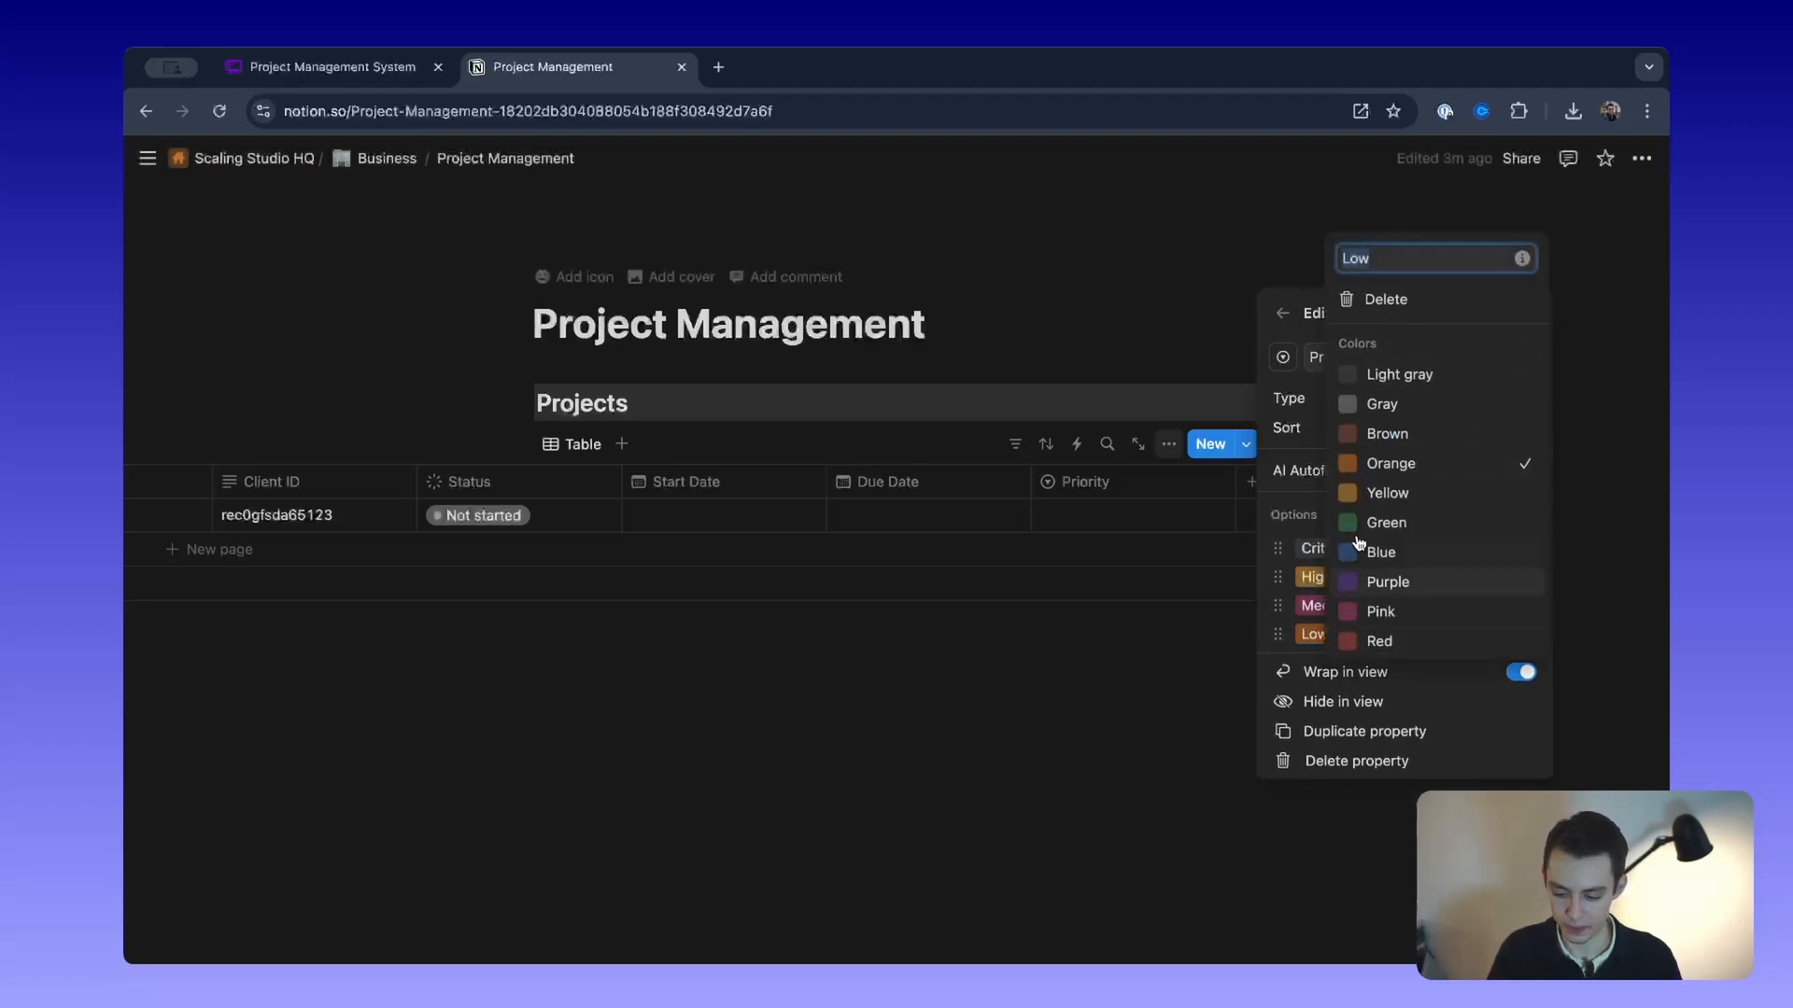
pyautogui.click(1382, 404)
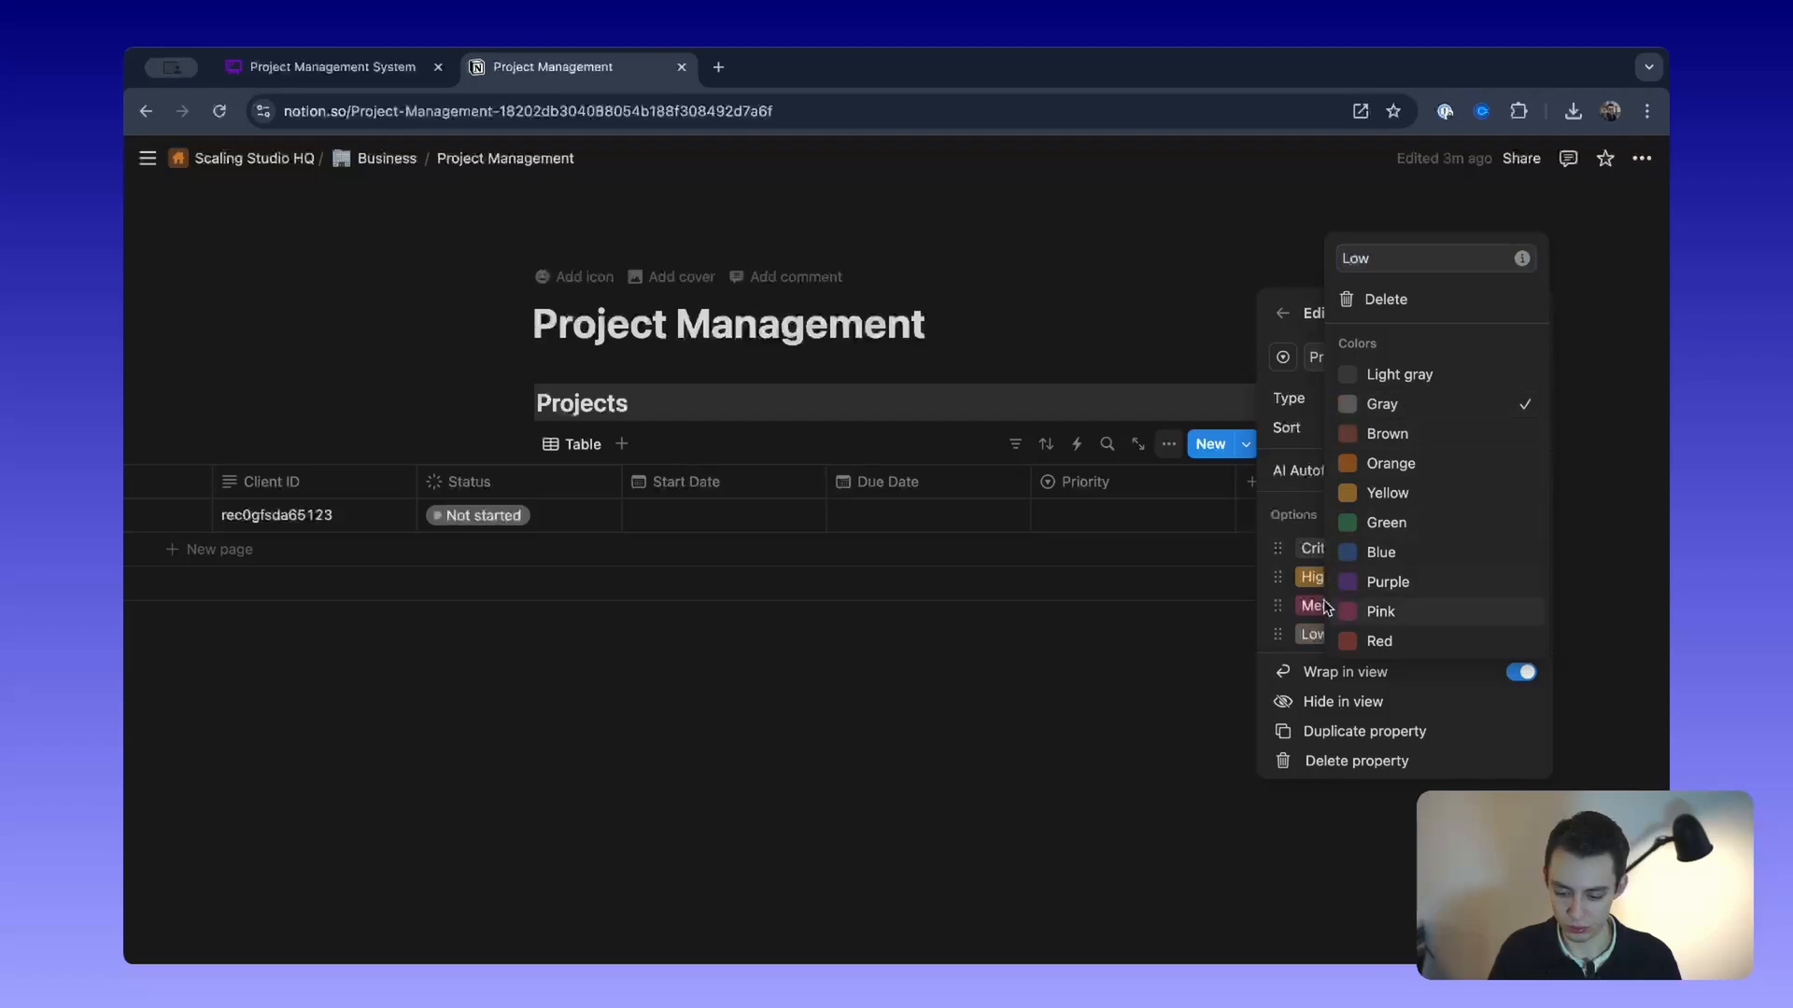
pyautogui.click(1316, 607)
pyautogui.click(1335, 605)
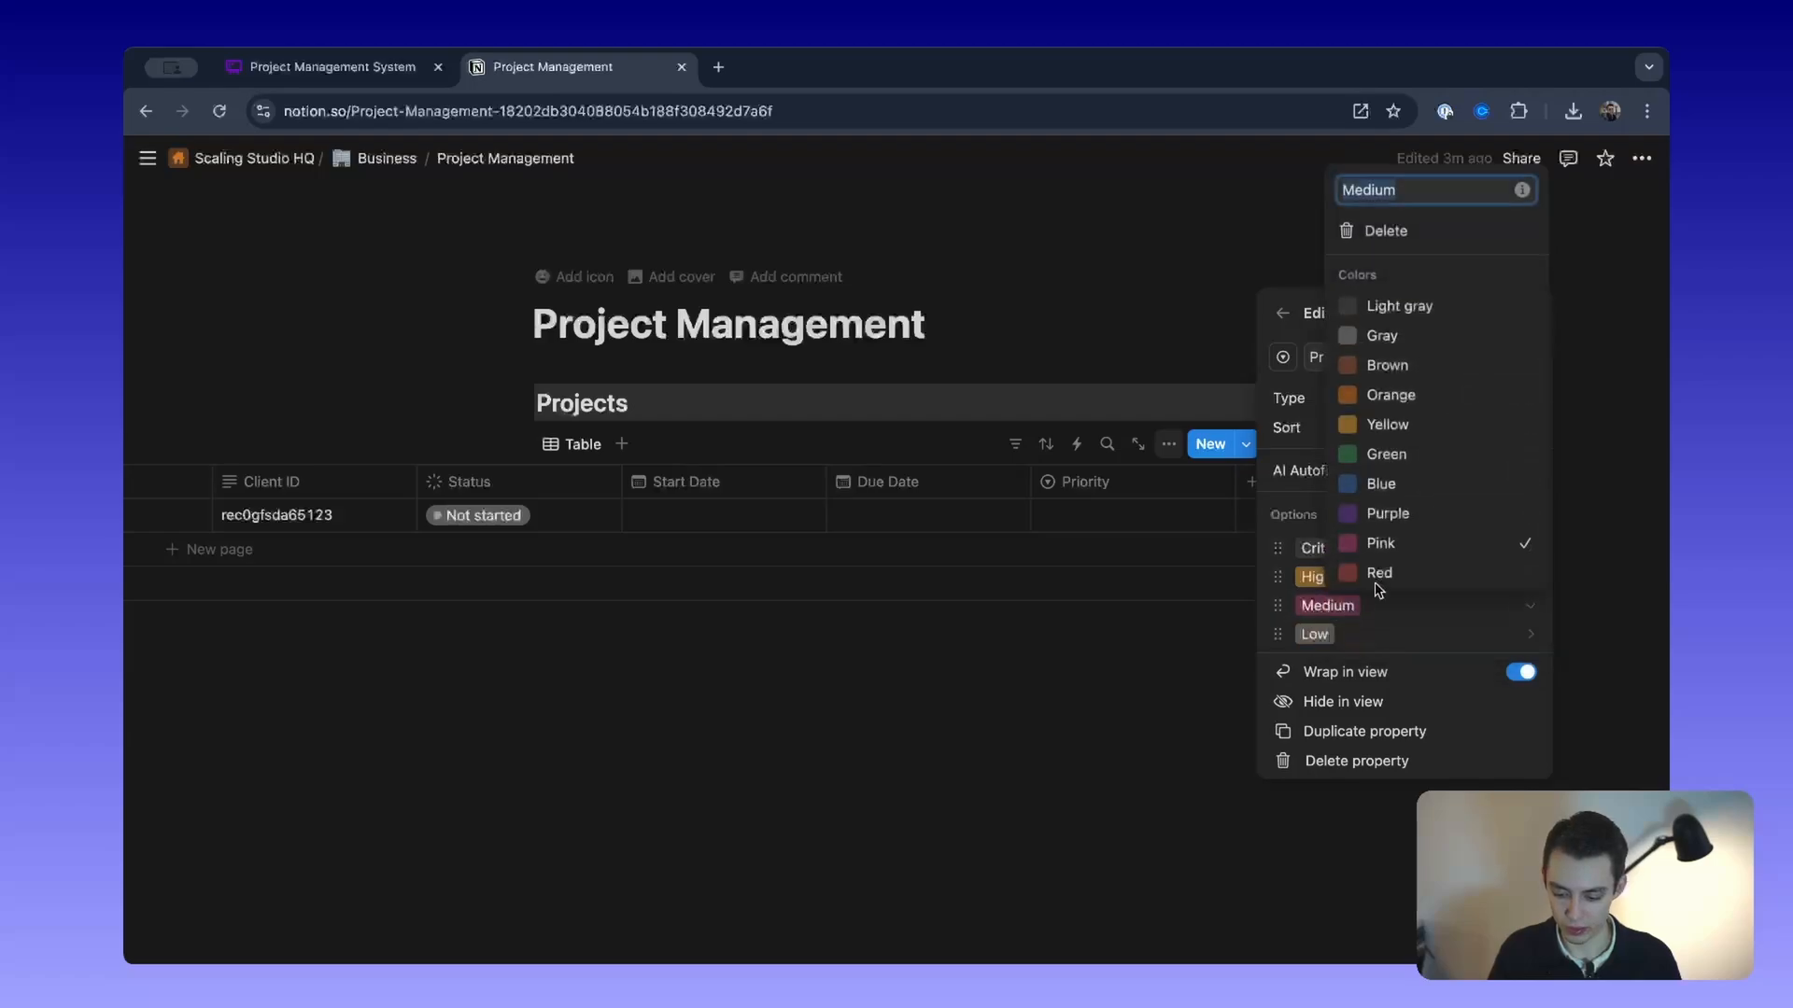
pyautogui.click(1438, 484)
pyautogui.click(1312, 579)
pyautogui.click(1324, 579)
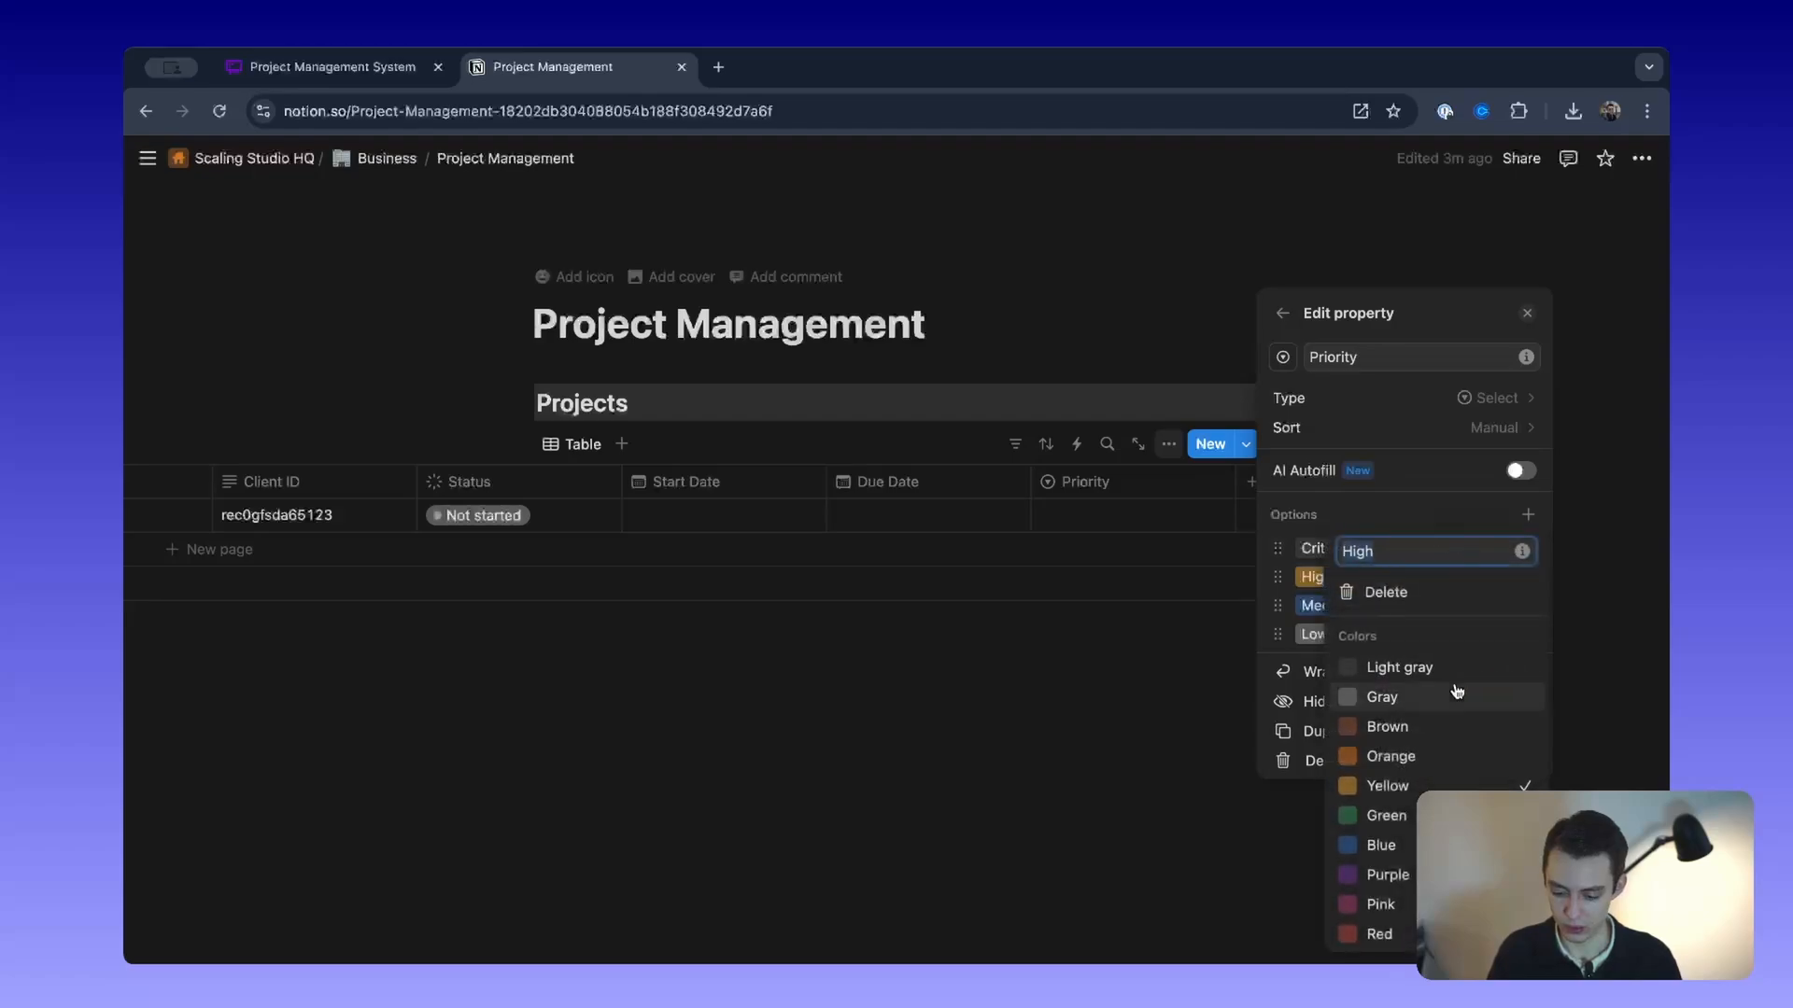
pyautogui.click(1298, 558)
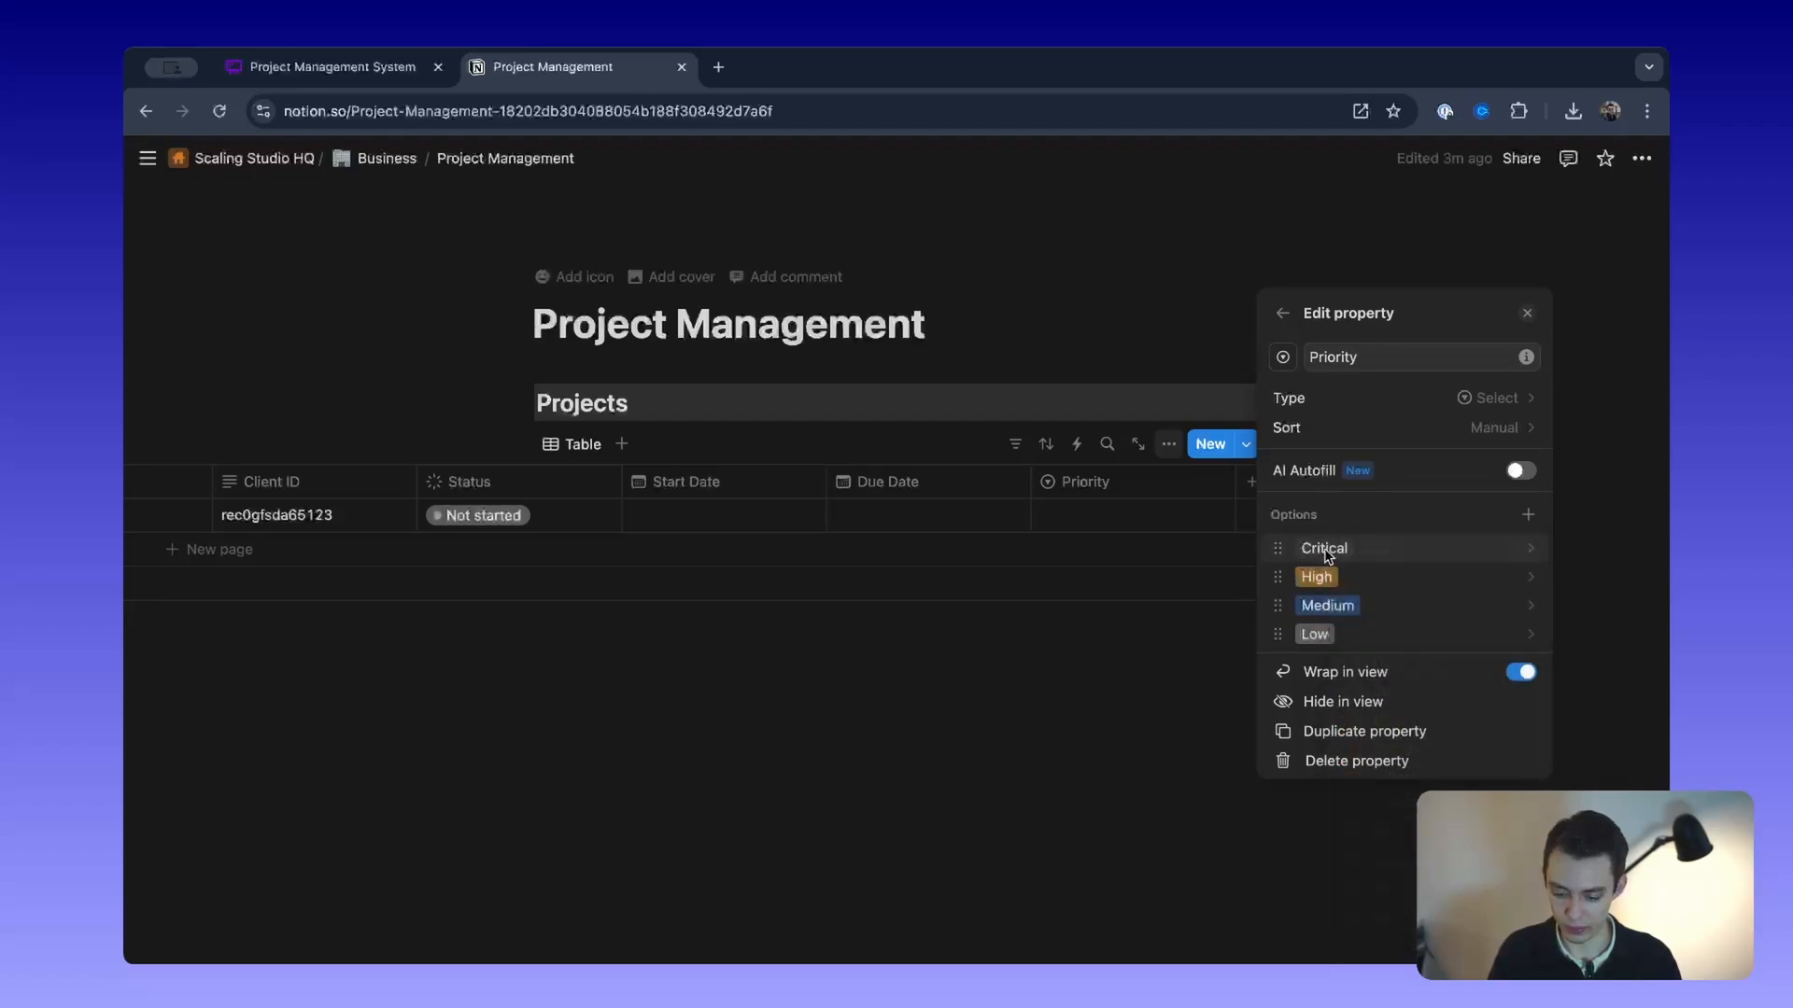
pyautogui.click(1307, 551)
pyautogui.click(1378, 933)
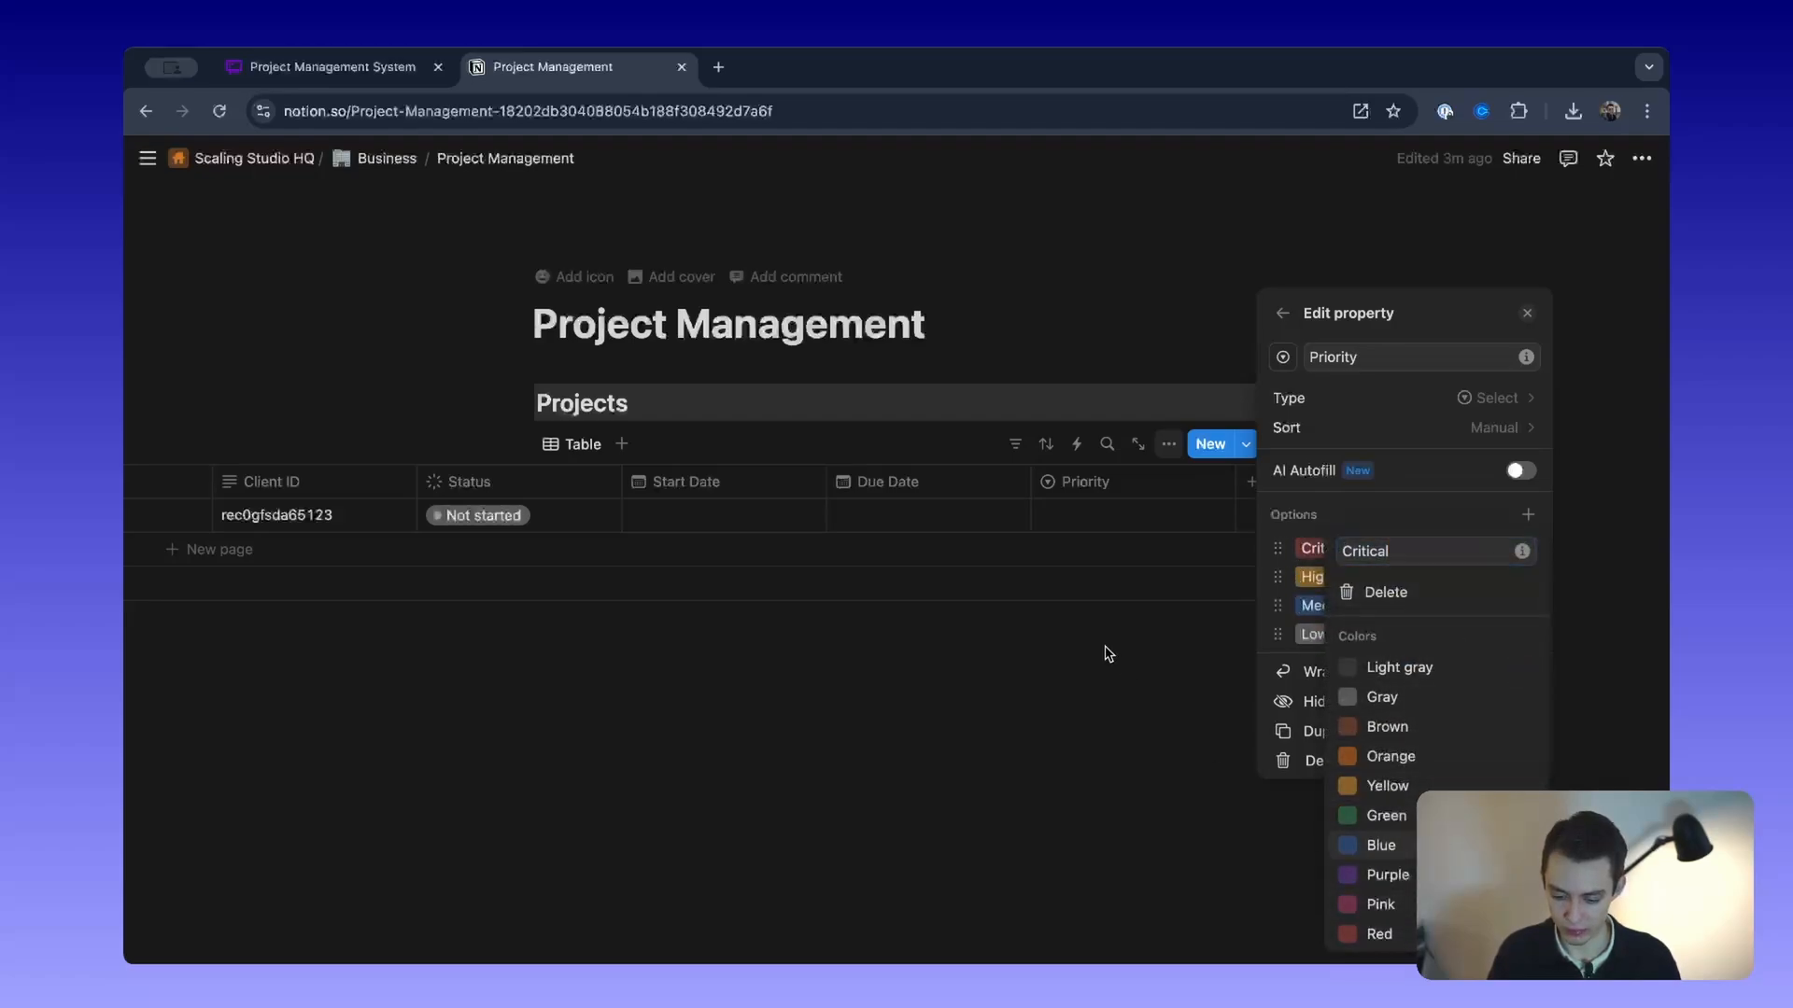
pyautogui.click(1104, 648)
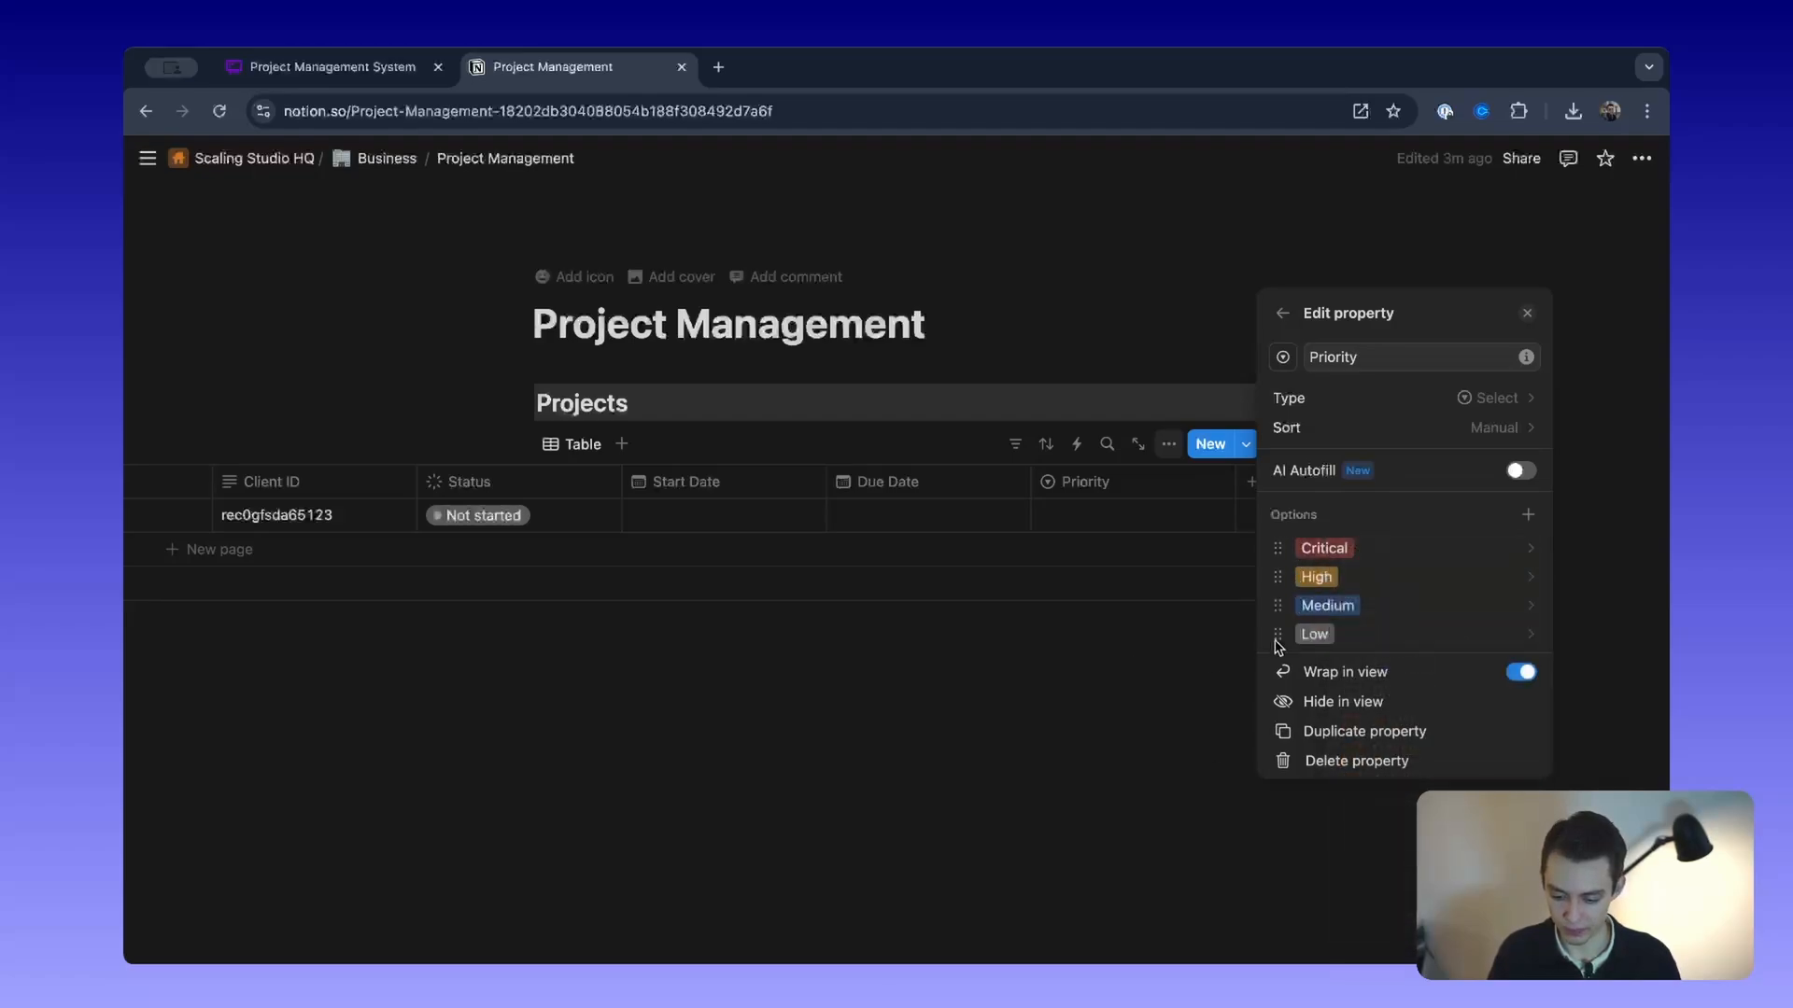
# Step: Rename the Medium priority option to "Normal" and finish editing the Priority property
pyautogui.click(1324, 609)
pyautogui.write('Normal')
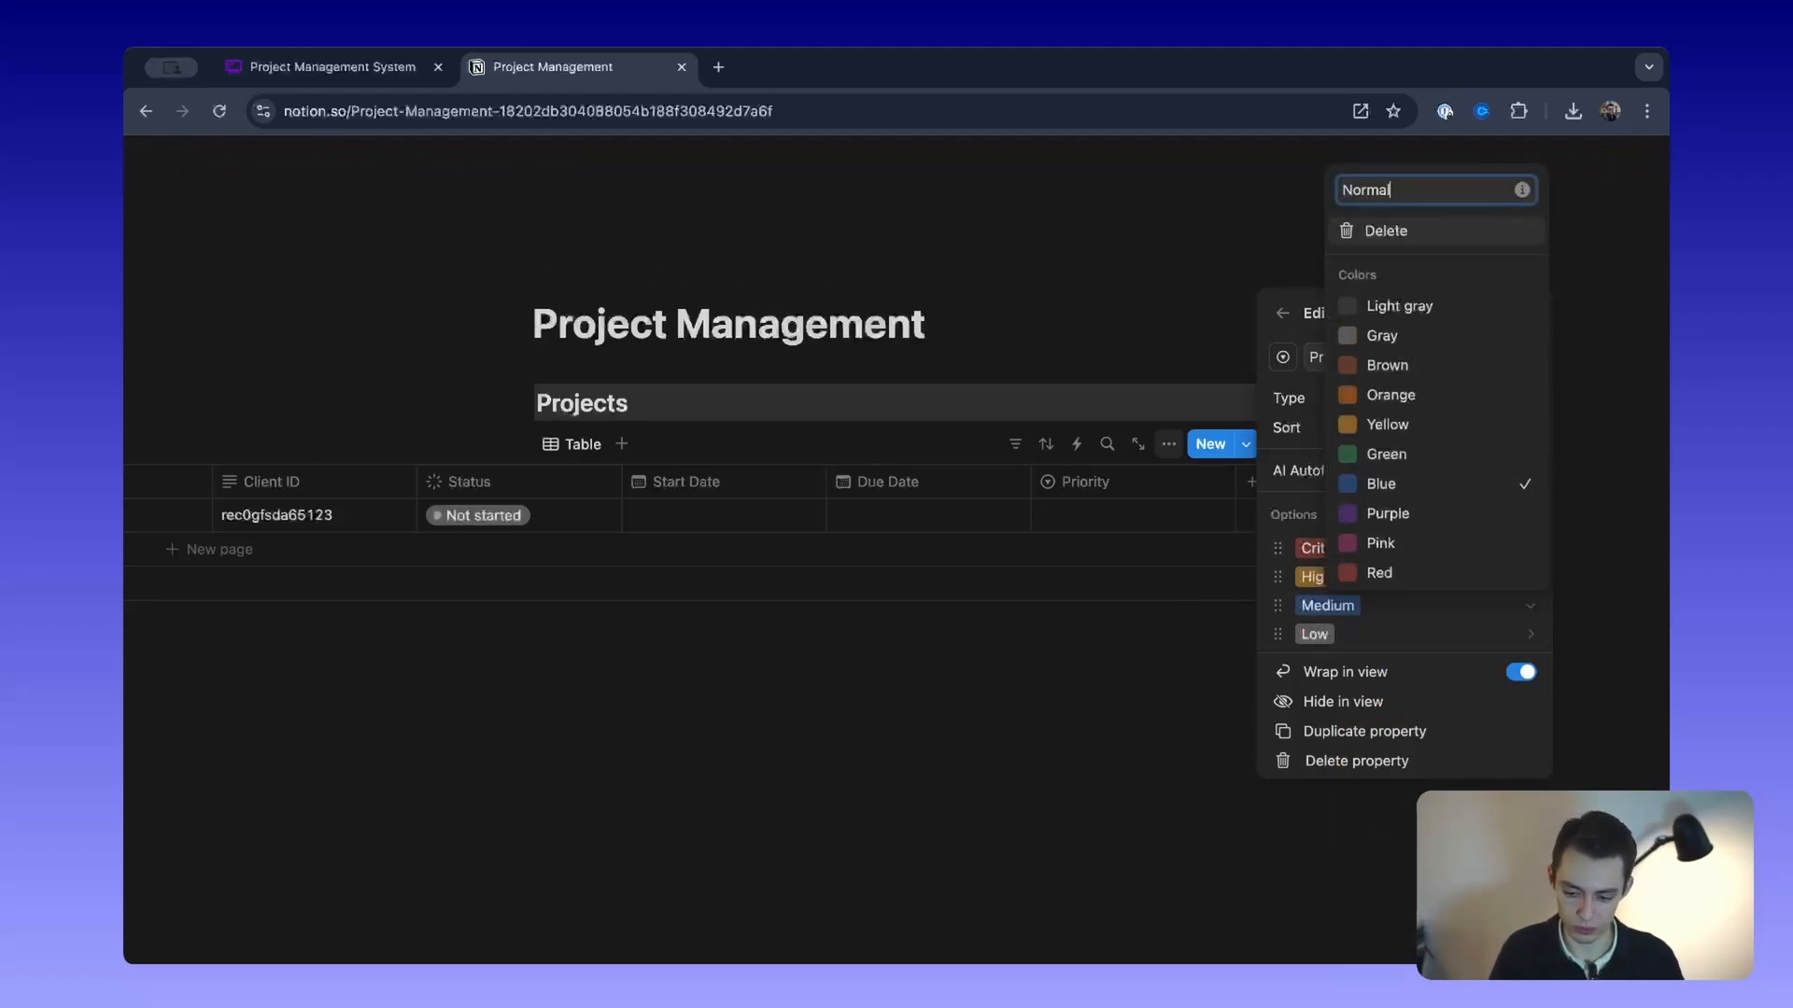
pyautogui.press('Return')
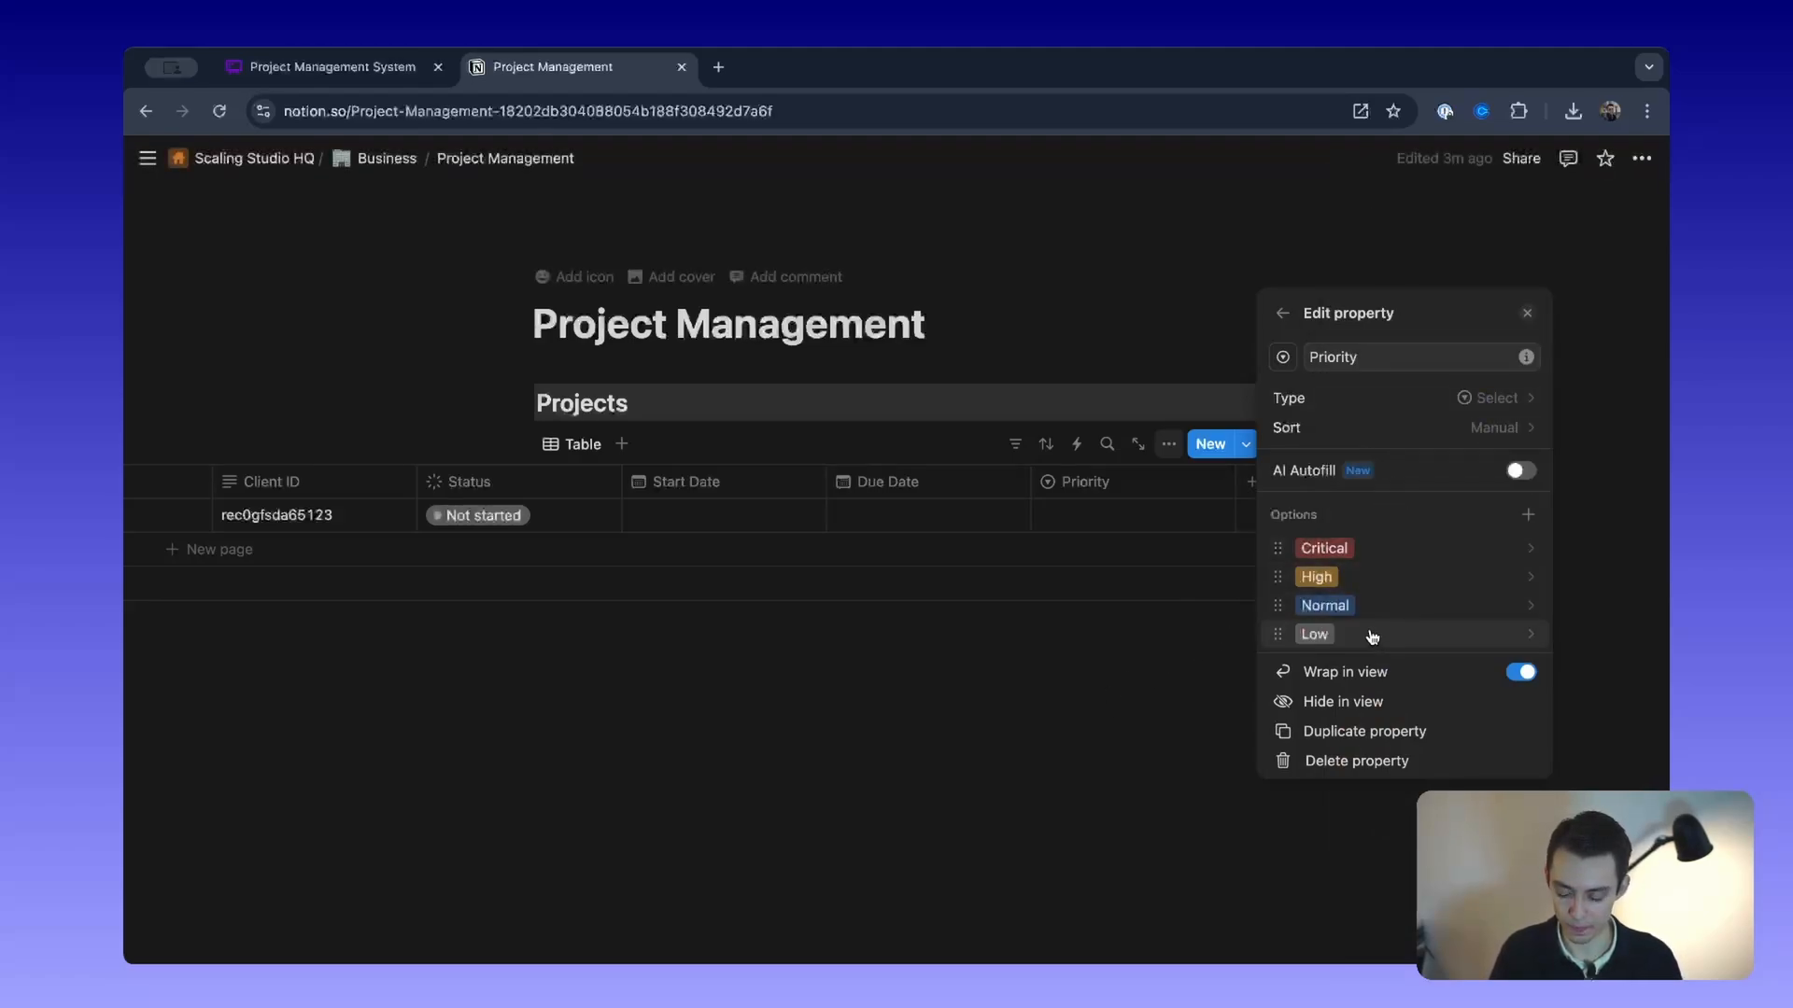
pyautogui.click(1214, 709)
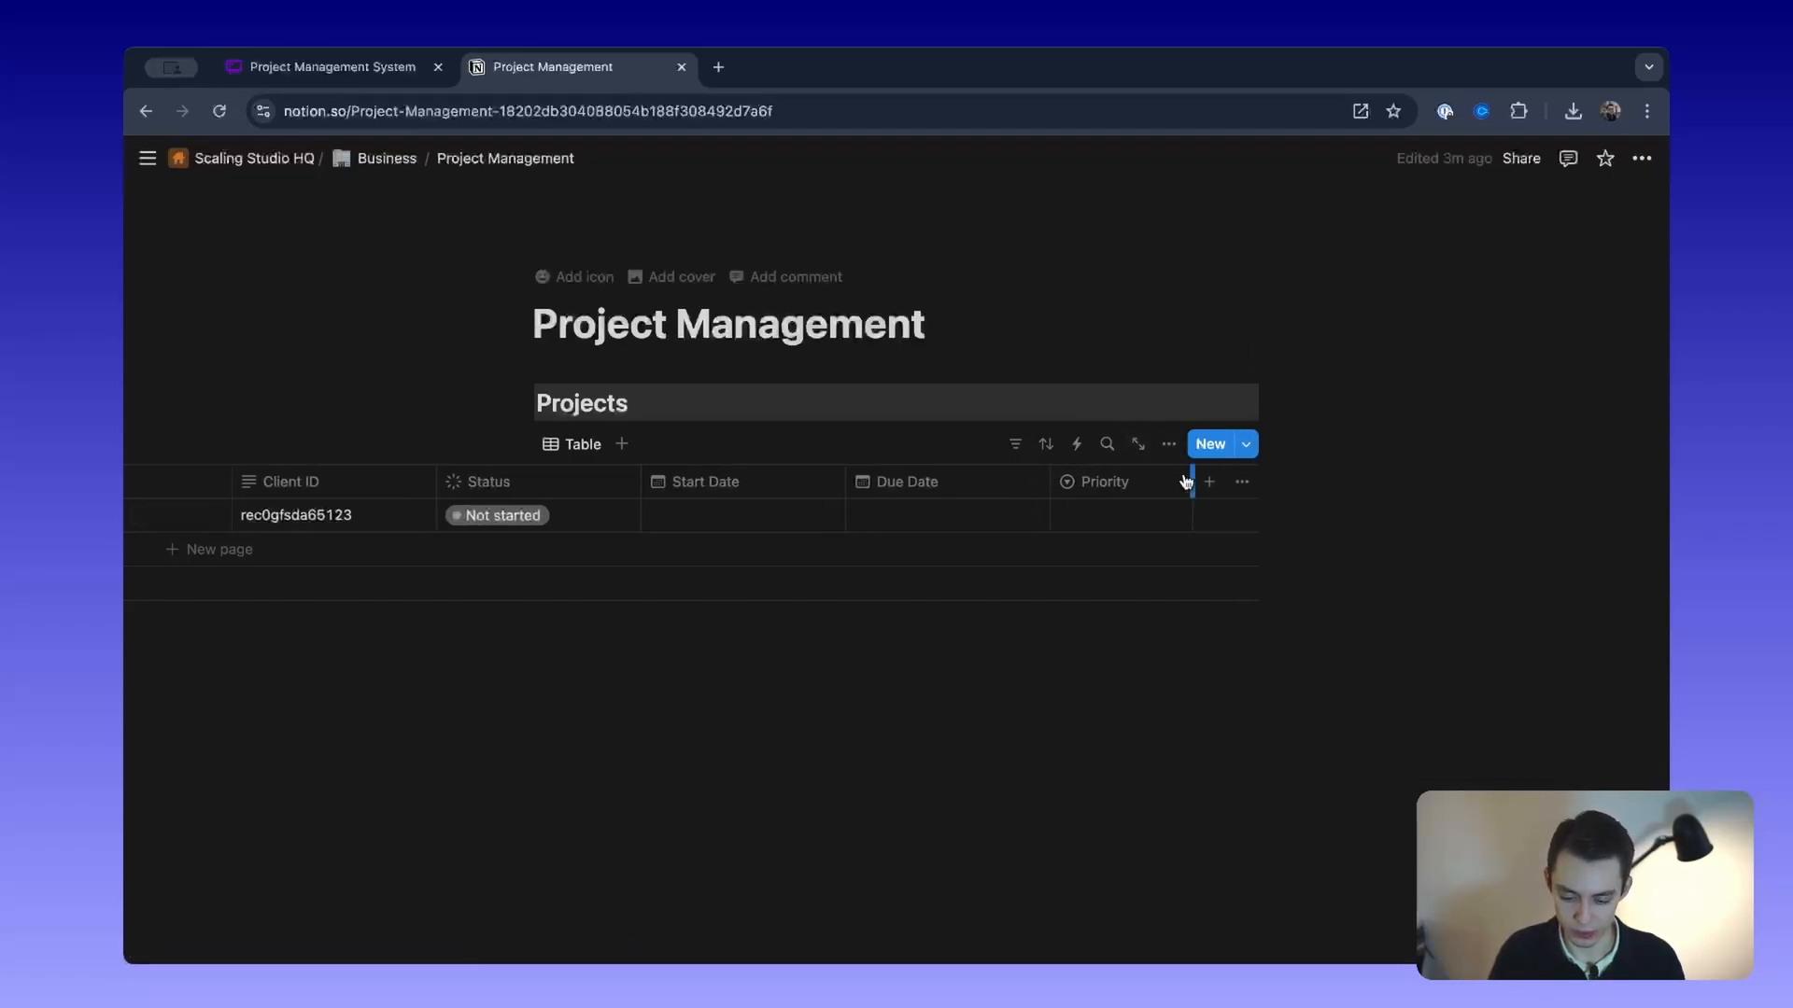
# Step: Narrow the Start Date and Due Date columns of the Projects table
pyautogui.hscroll(-5, 1191, 481)
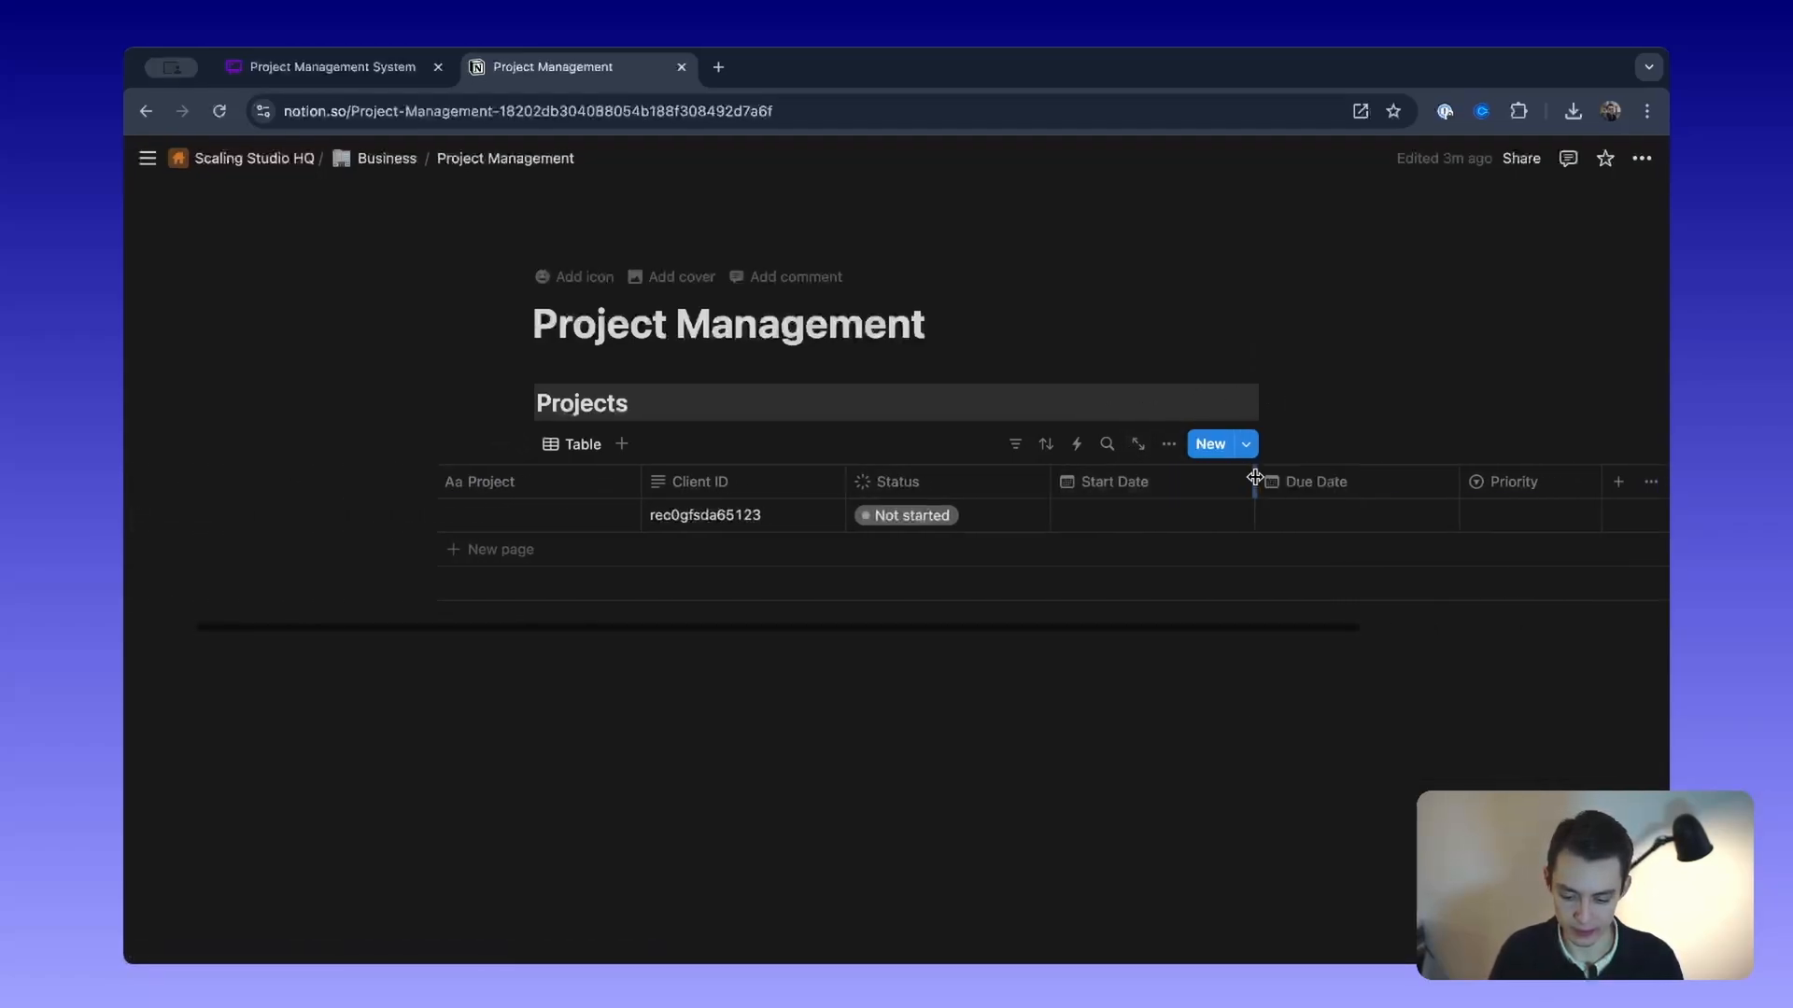
pyautogui.moveTo(1254, 483); pyautogui.dragTo(1209, 482)
pyautogui.moveTo(1421, 487); pyautogui.dragTo(1344, 478)
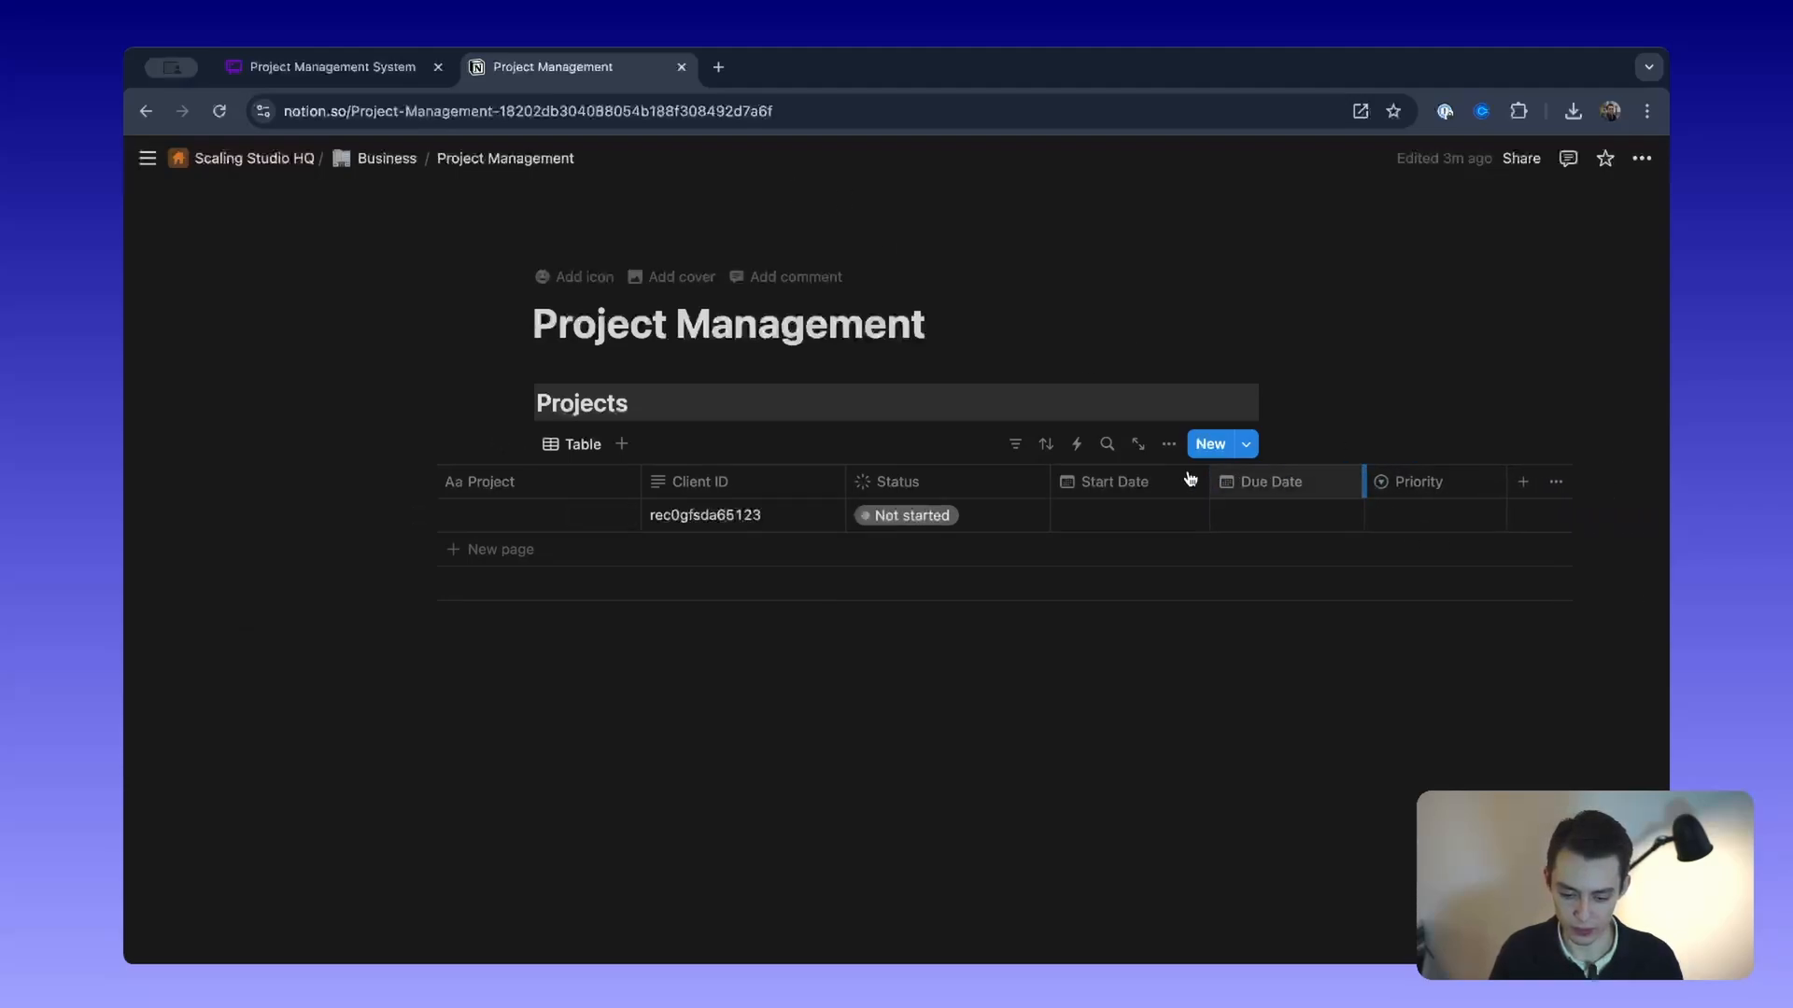
# Step: Enter January 8, 2025 as a trial start date in the project row and narrow the Start Date column further to fit it
pyautogui.click(1152, 516)
pyautogui.click(1185, 577)
pyautogui.press('Escape')
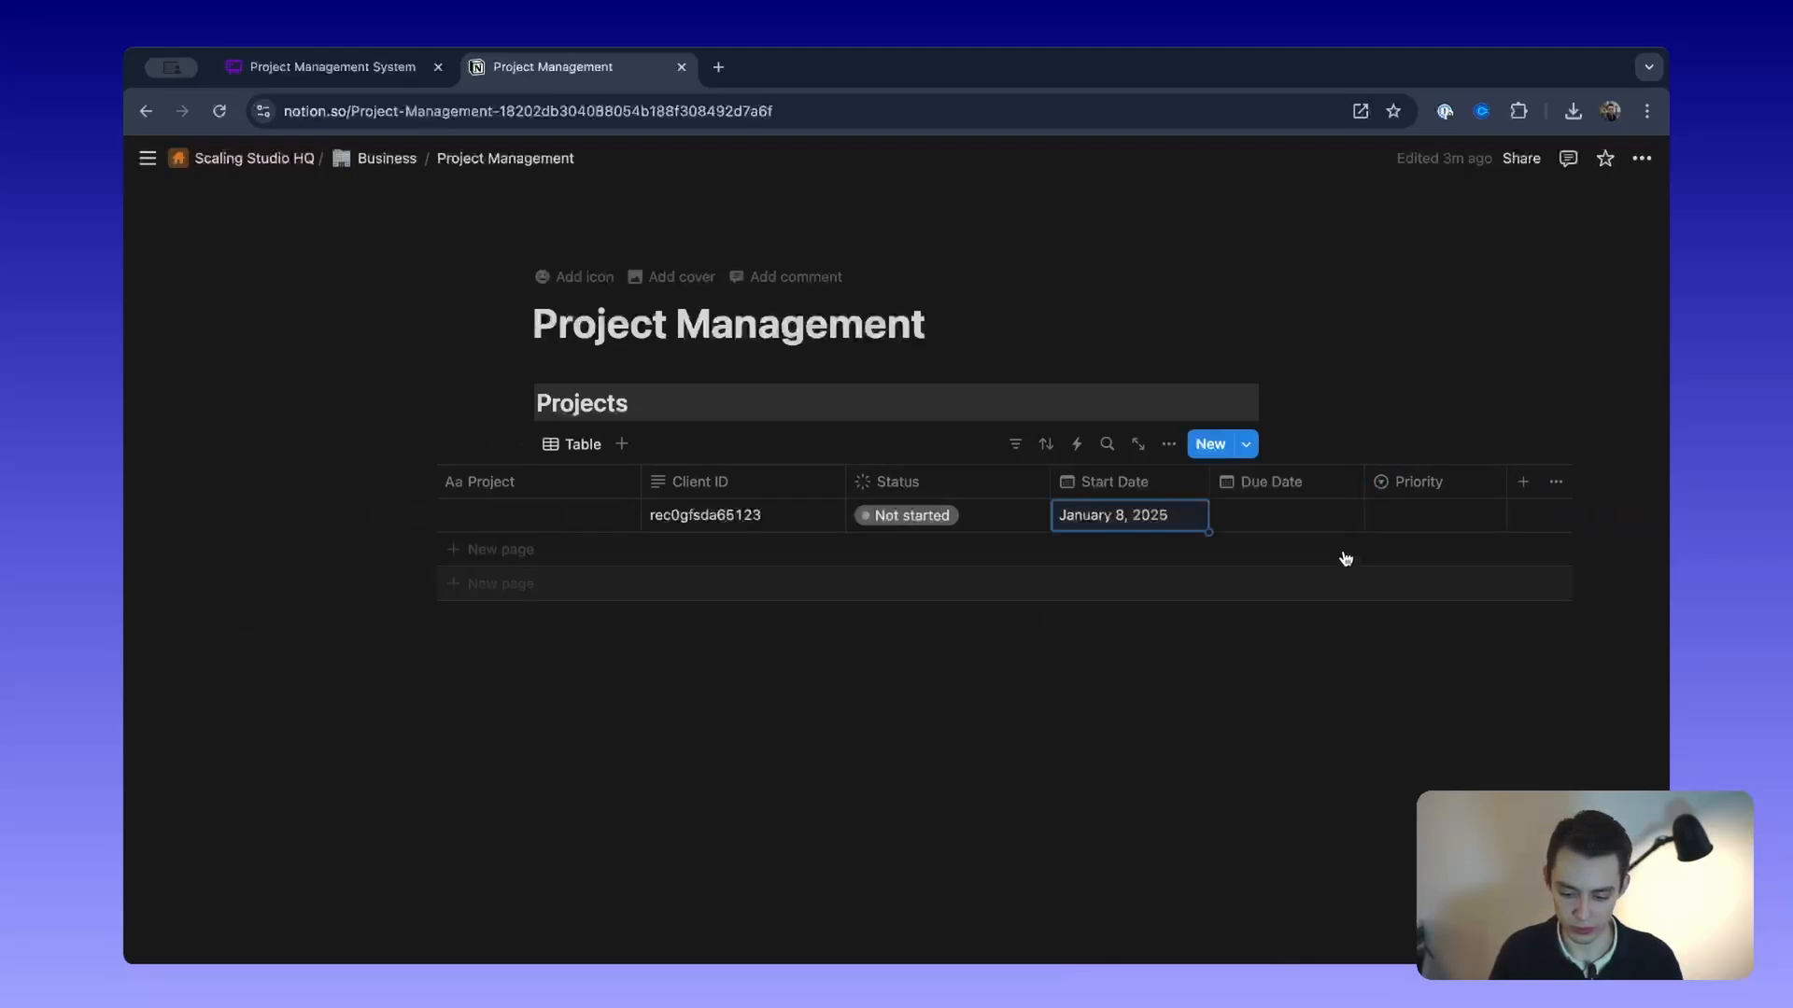
pyautogui.moveTo(1209, 473); pyautogui.dragTo(1190, 474)
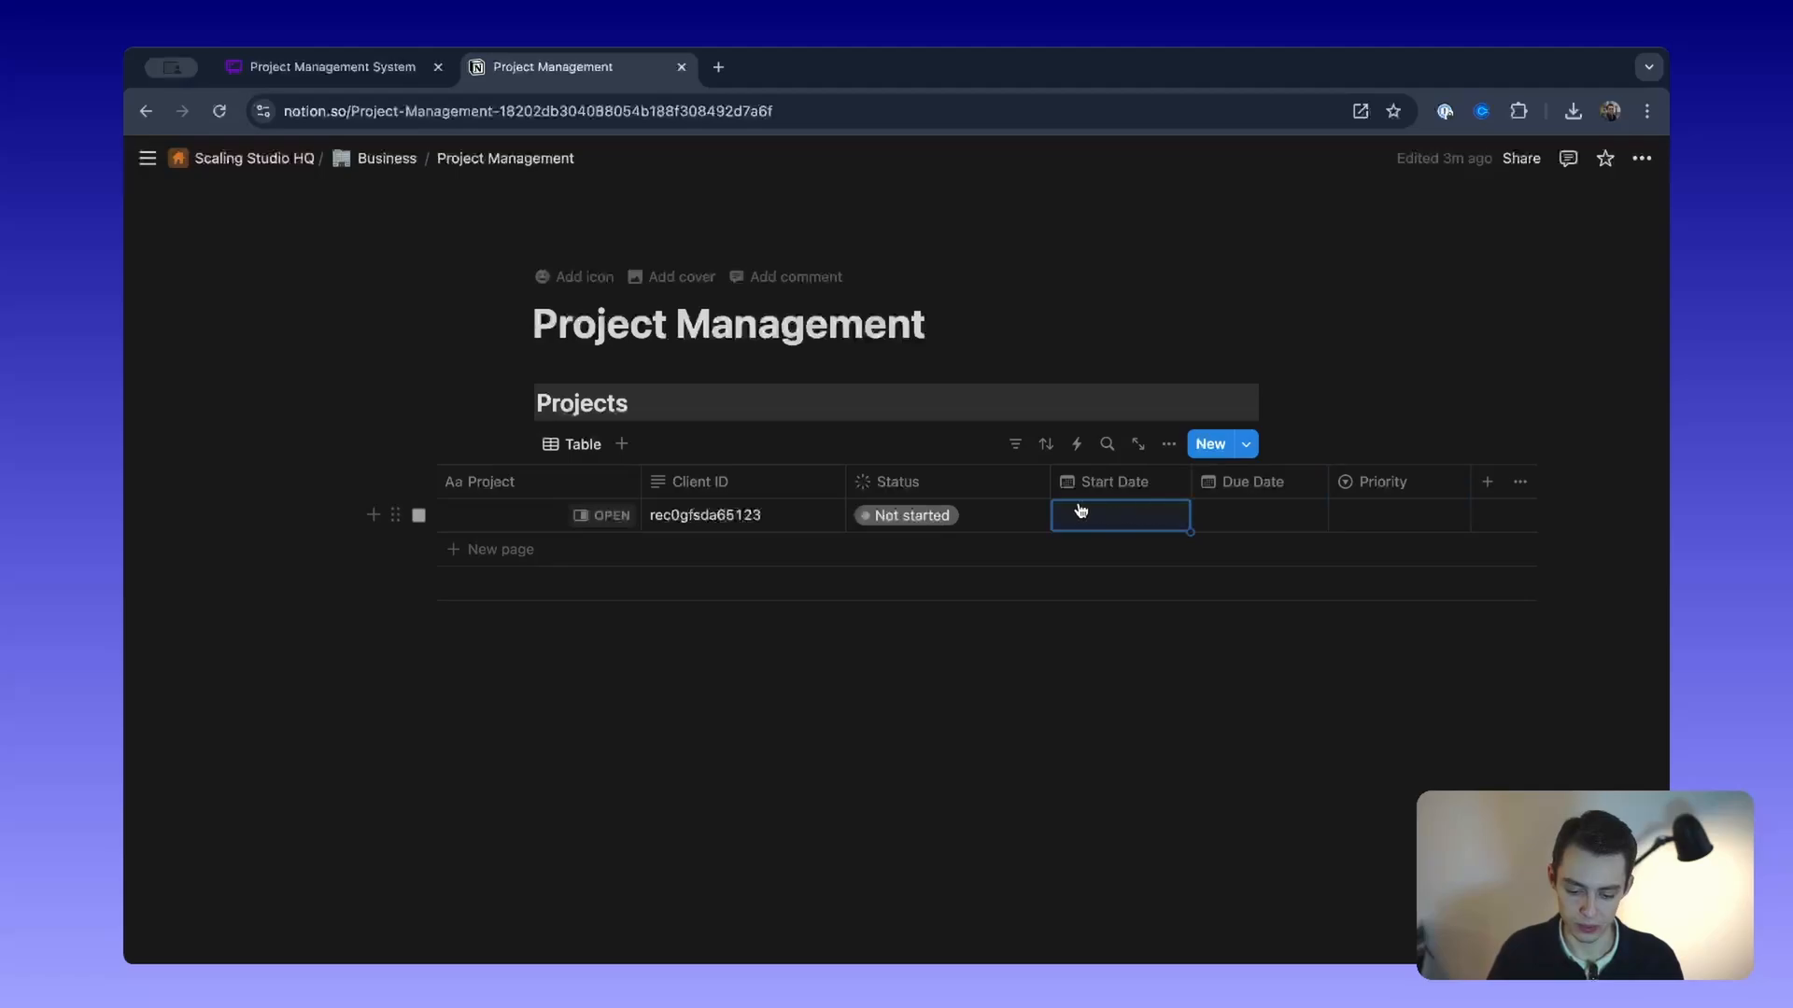
# Step: Clear the sample client ID from the project row in the Projects table
pyautogui.click(1005, 509)
pyautogui.click(756, 627)
pyautogui.click(754, 511)
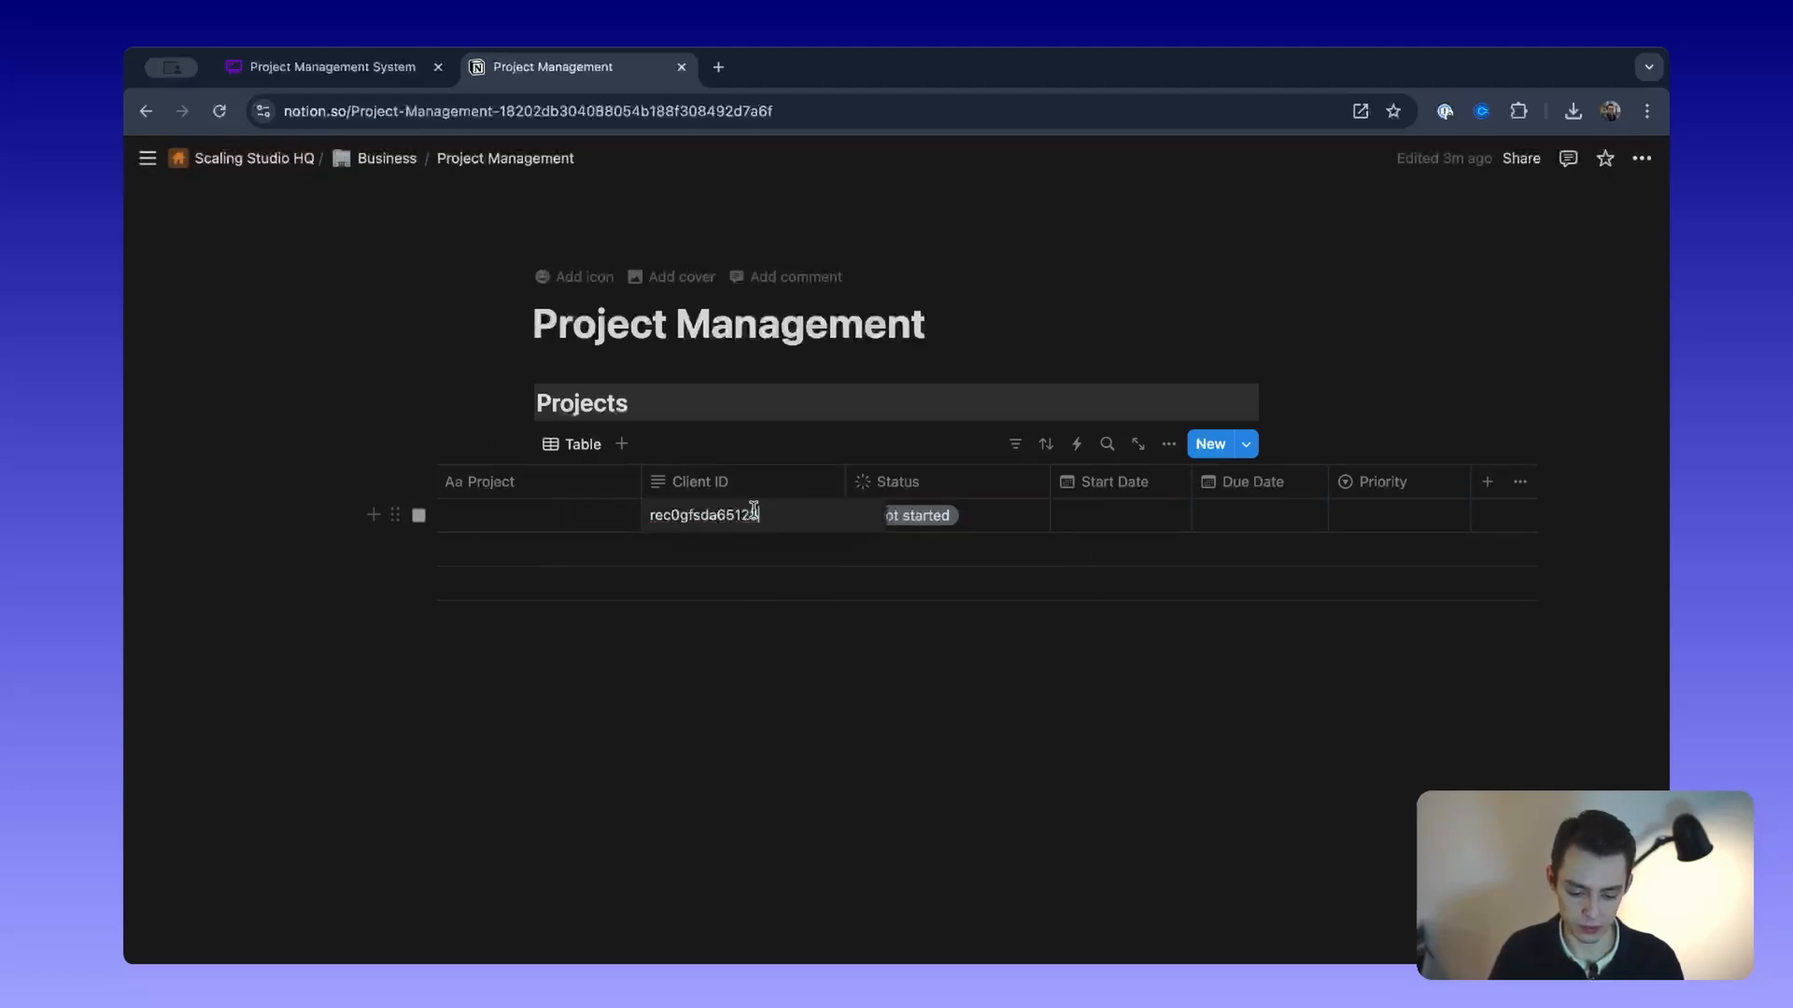
pyautogui.hotkey('ctrl', 'a')
pyautogui.press('BackSpace')
pyautogui.press('Escape')
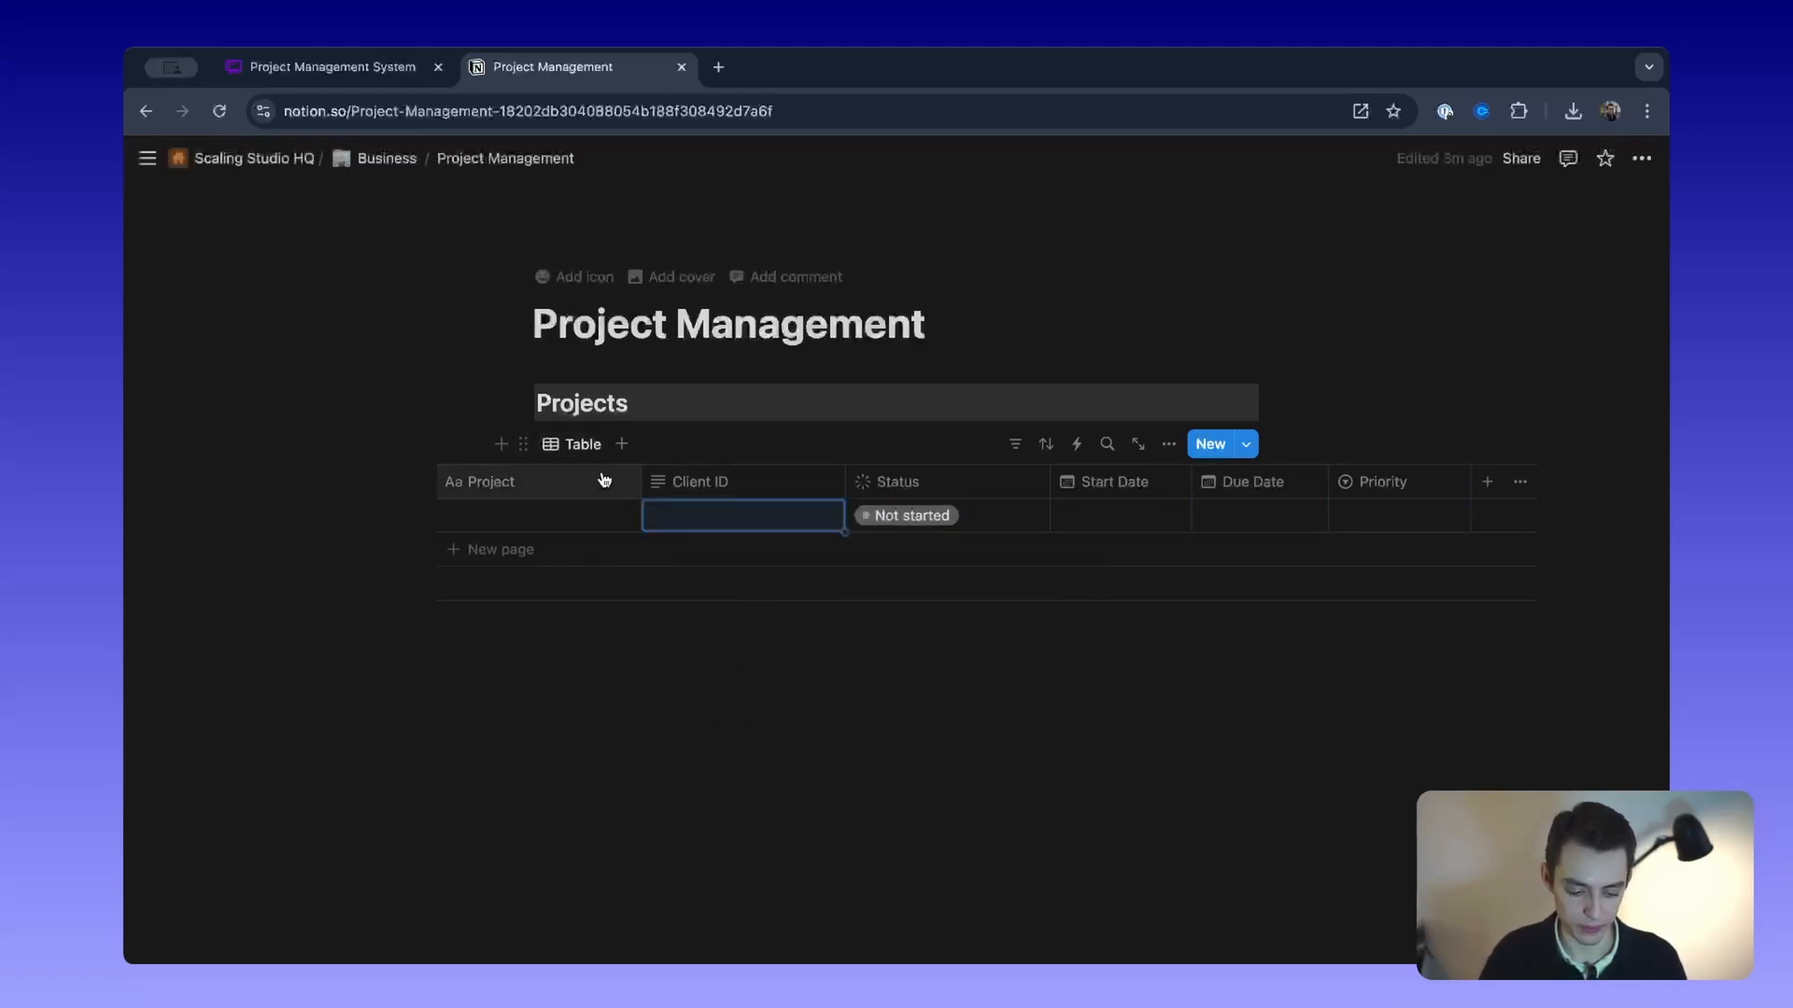
pyautogui.click(549, 491)
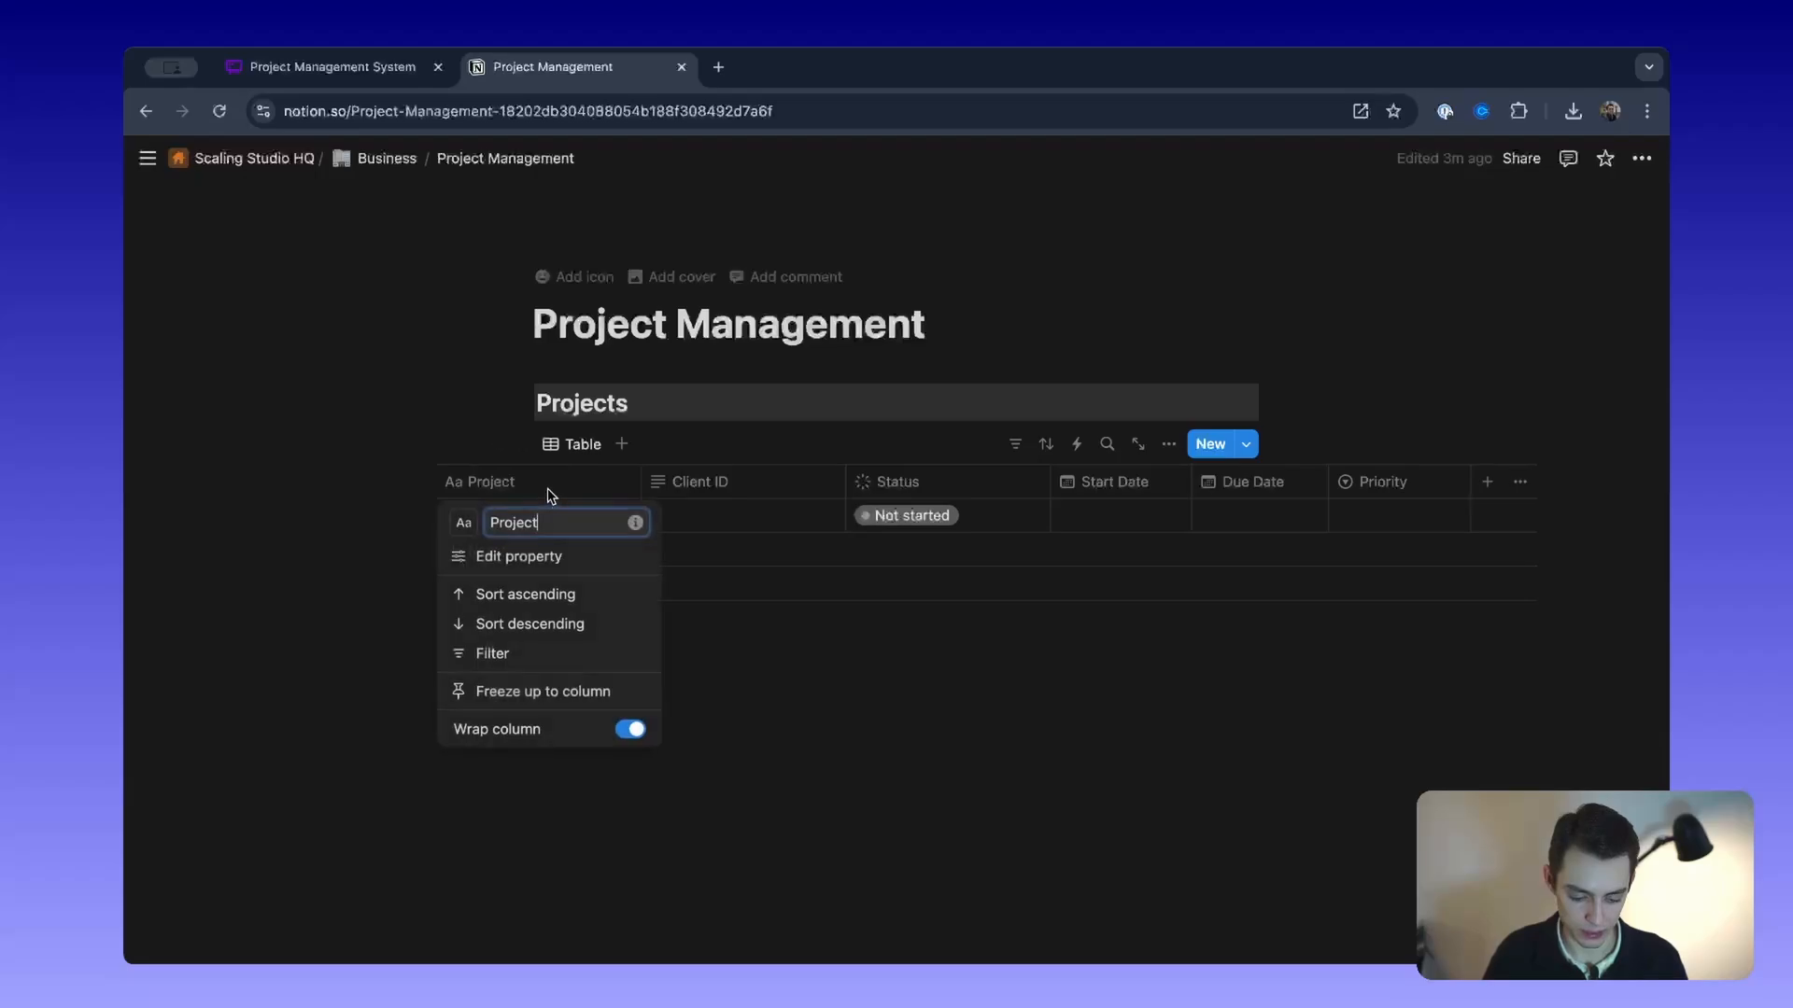
pyautogui.click(399, 396)
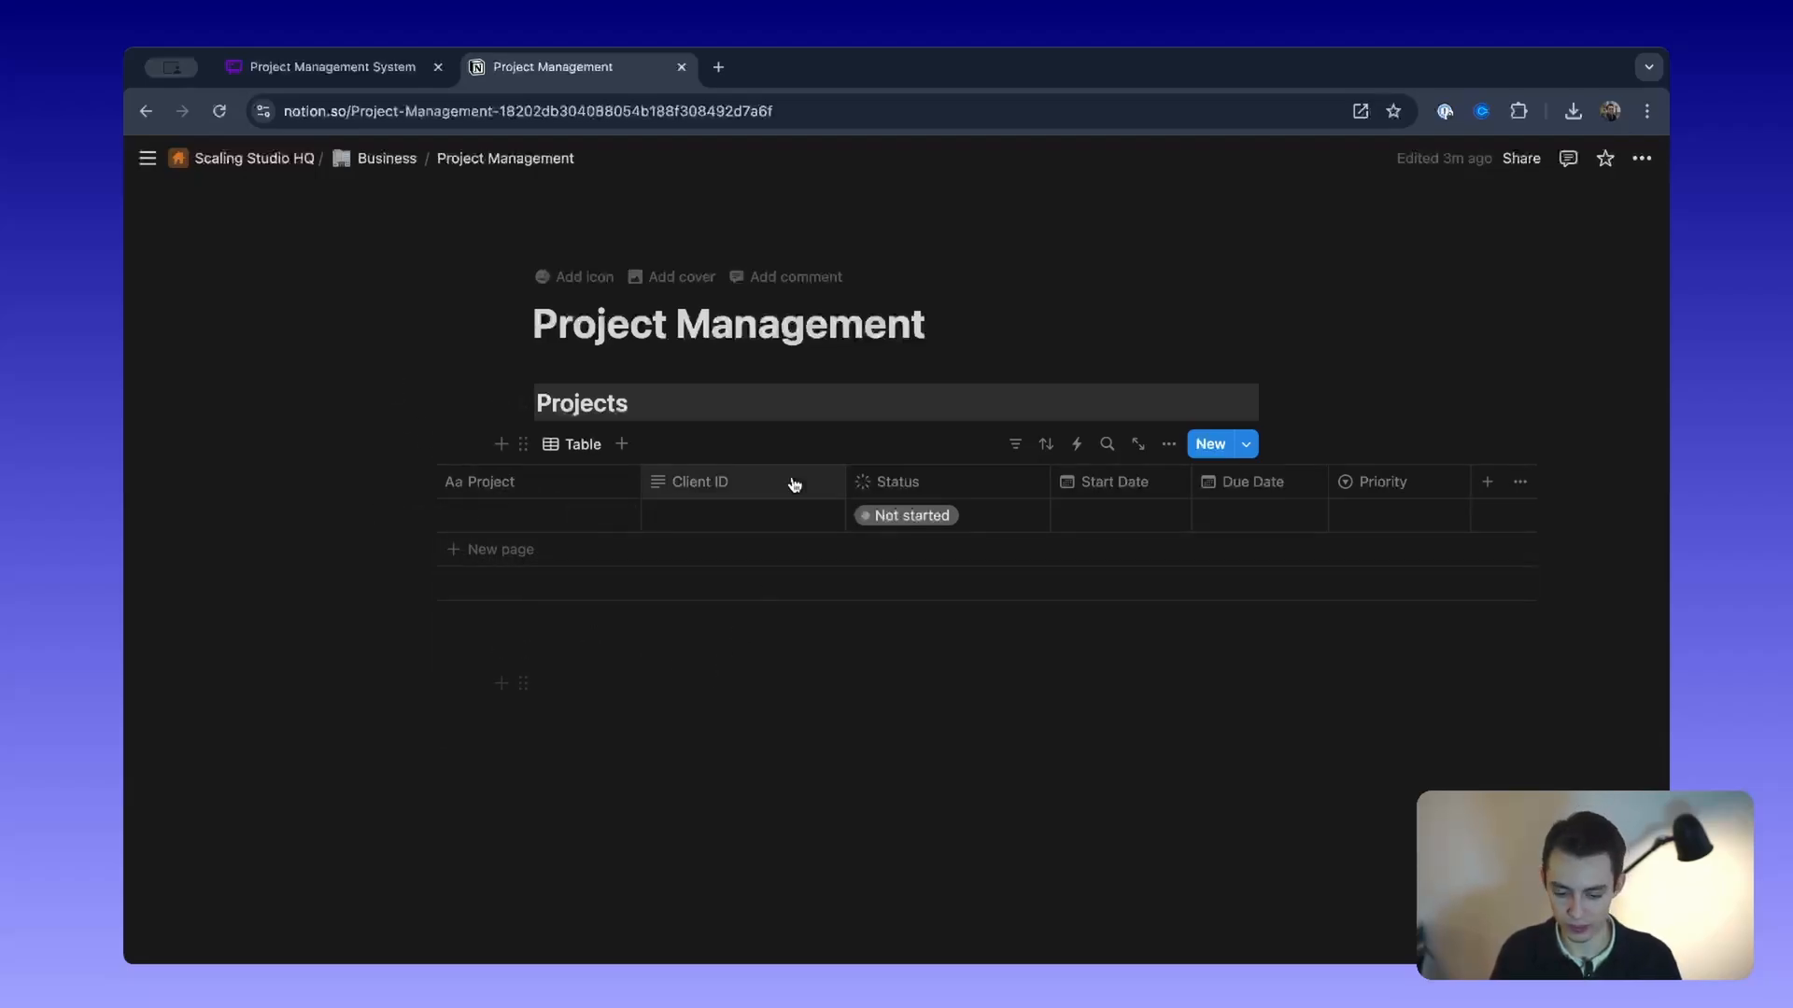
# Step: Review the planned Projects columns and the sticky notes beside them on the Whimsical board, and return to the Notion page
pyautogui.click(398, 75)
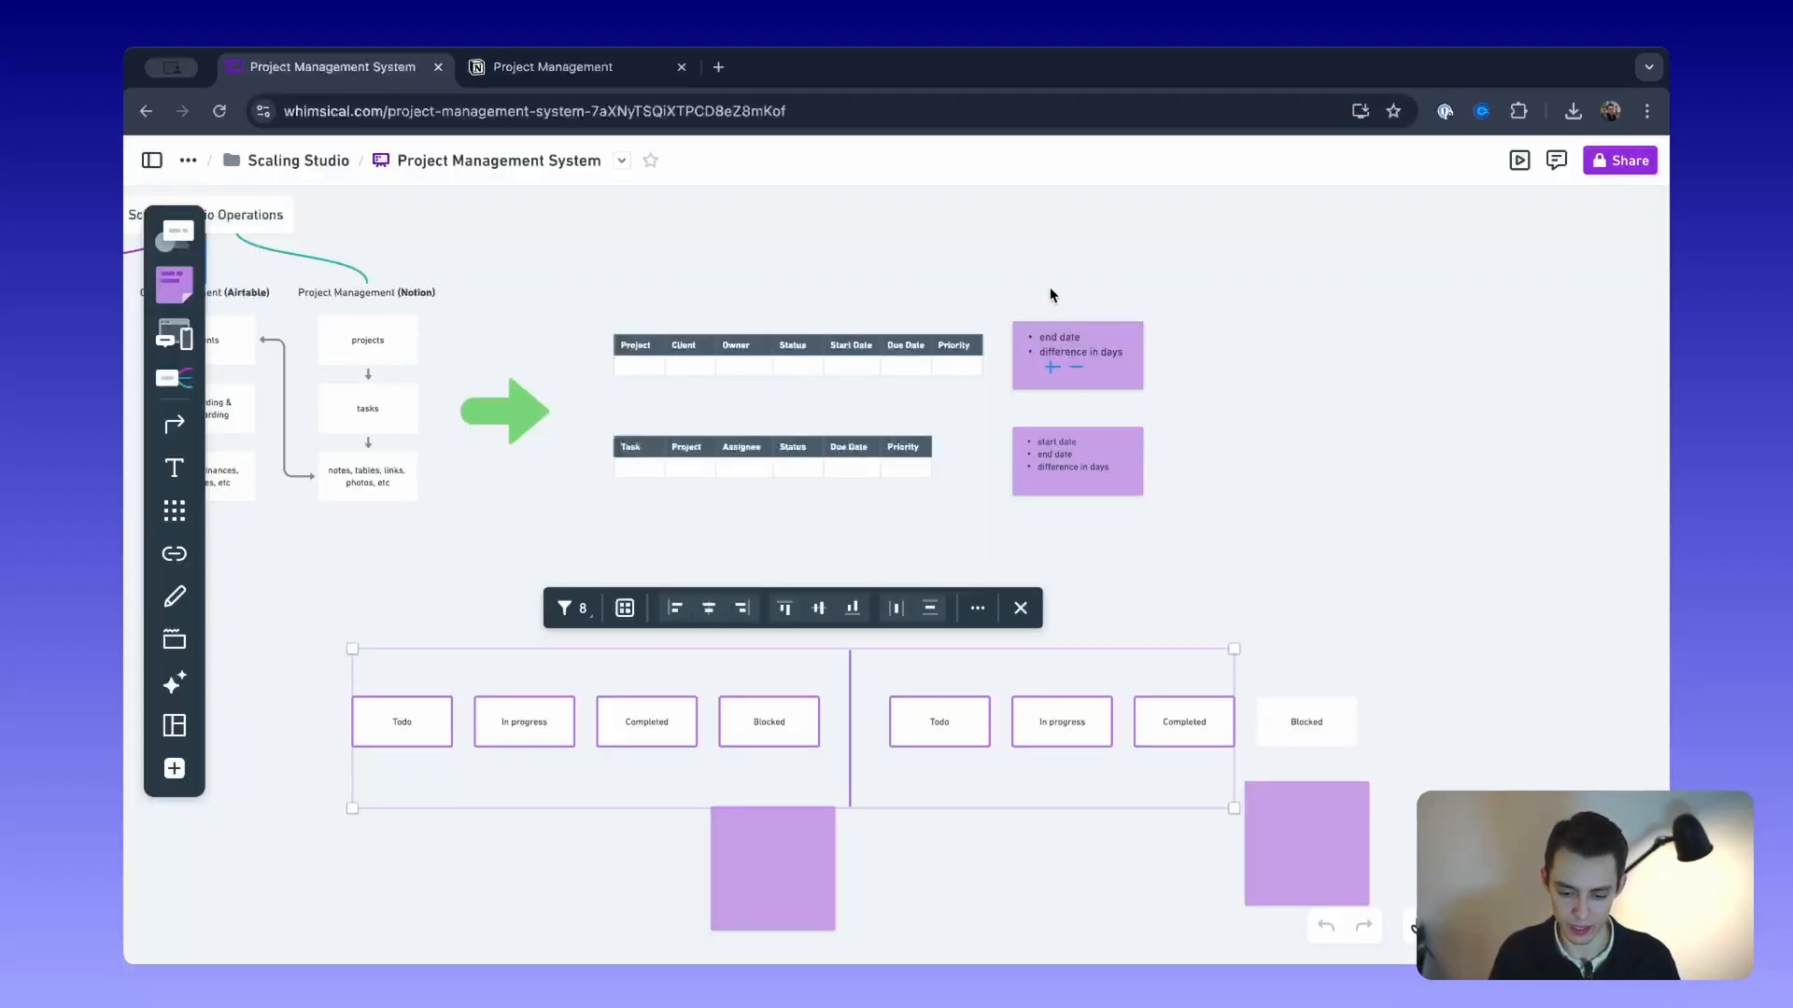
pyautogui.scroll(3, 1051, 294)
pyautogui.click(1009, 276)
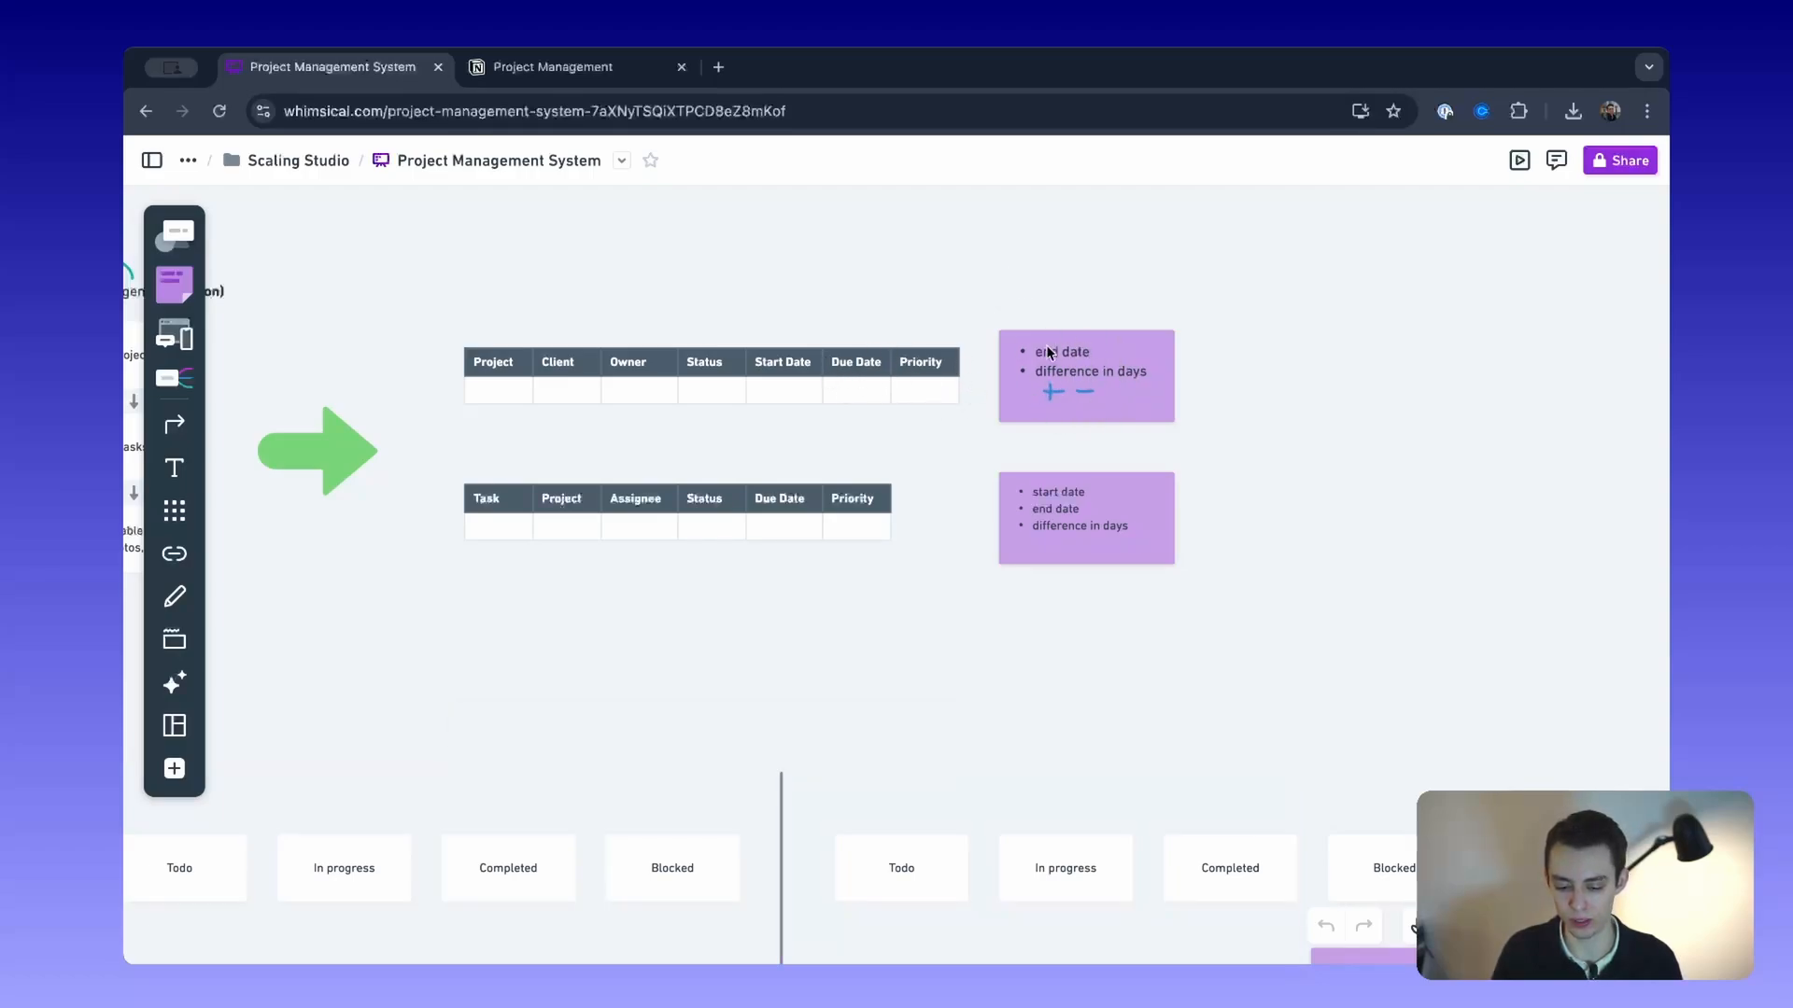
pyautogui.click(569, 67)
pyautogui.hscroll(-3, 1288, 482)
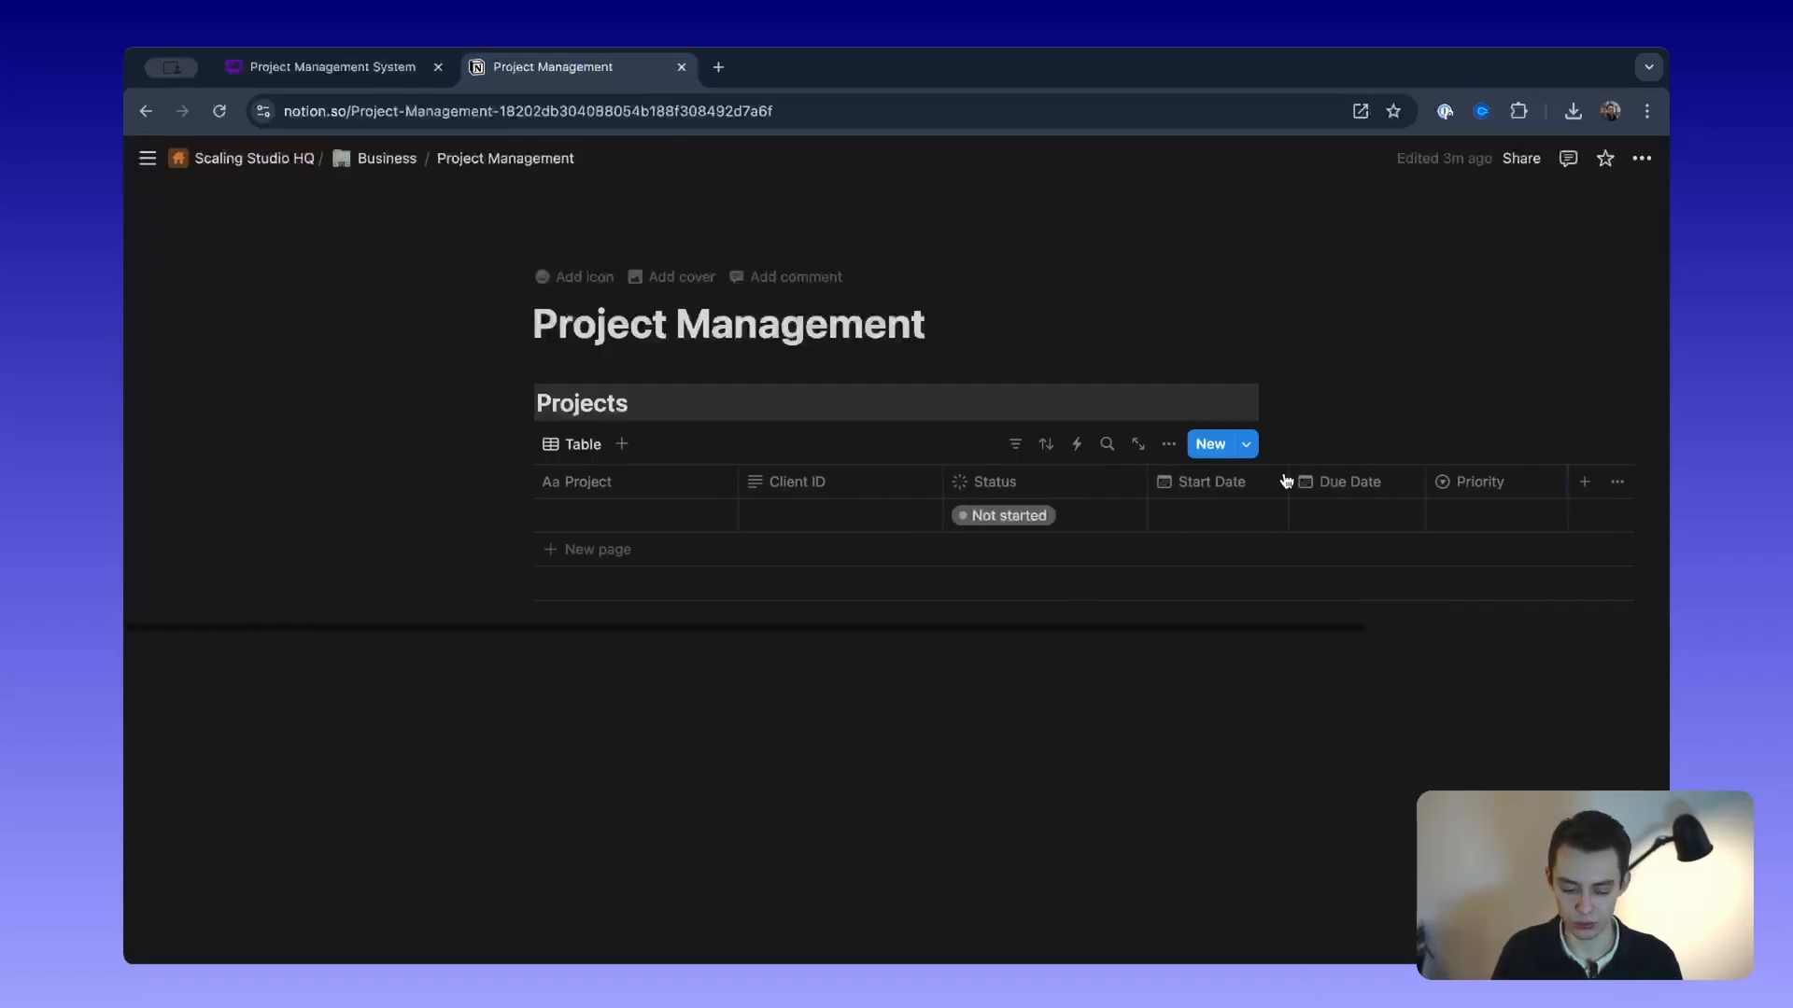
# Step: Check the Projects table's columns against the planned layout on the Whimsical board, and return to the Notion page
pyautogui.hscroll(2, 1294, 482)
pyautogui.hscroll(-2, 1296, 481)
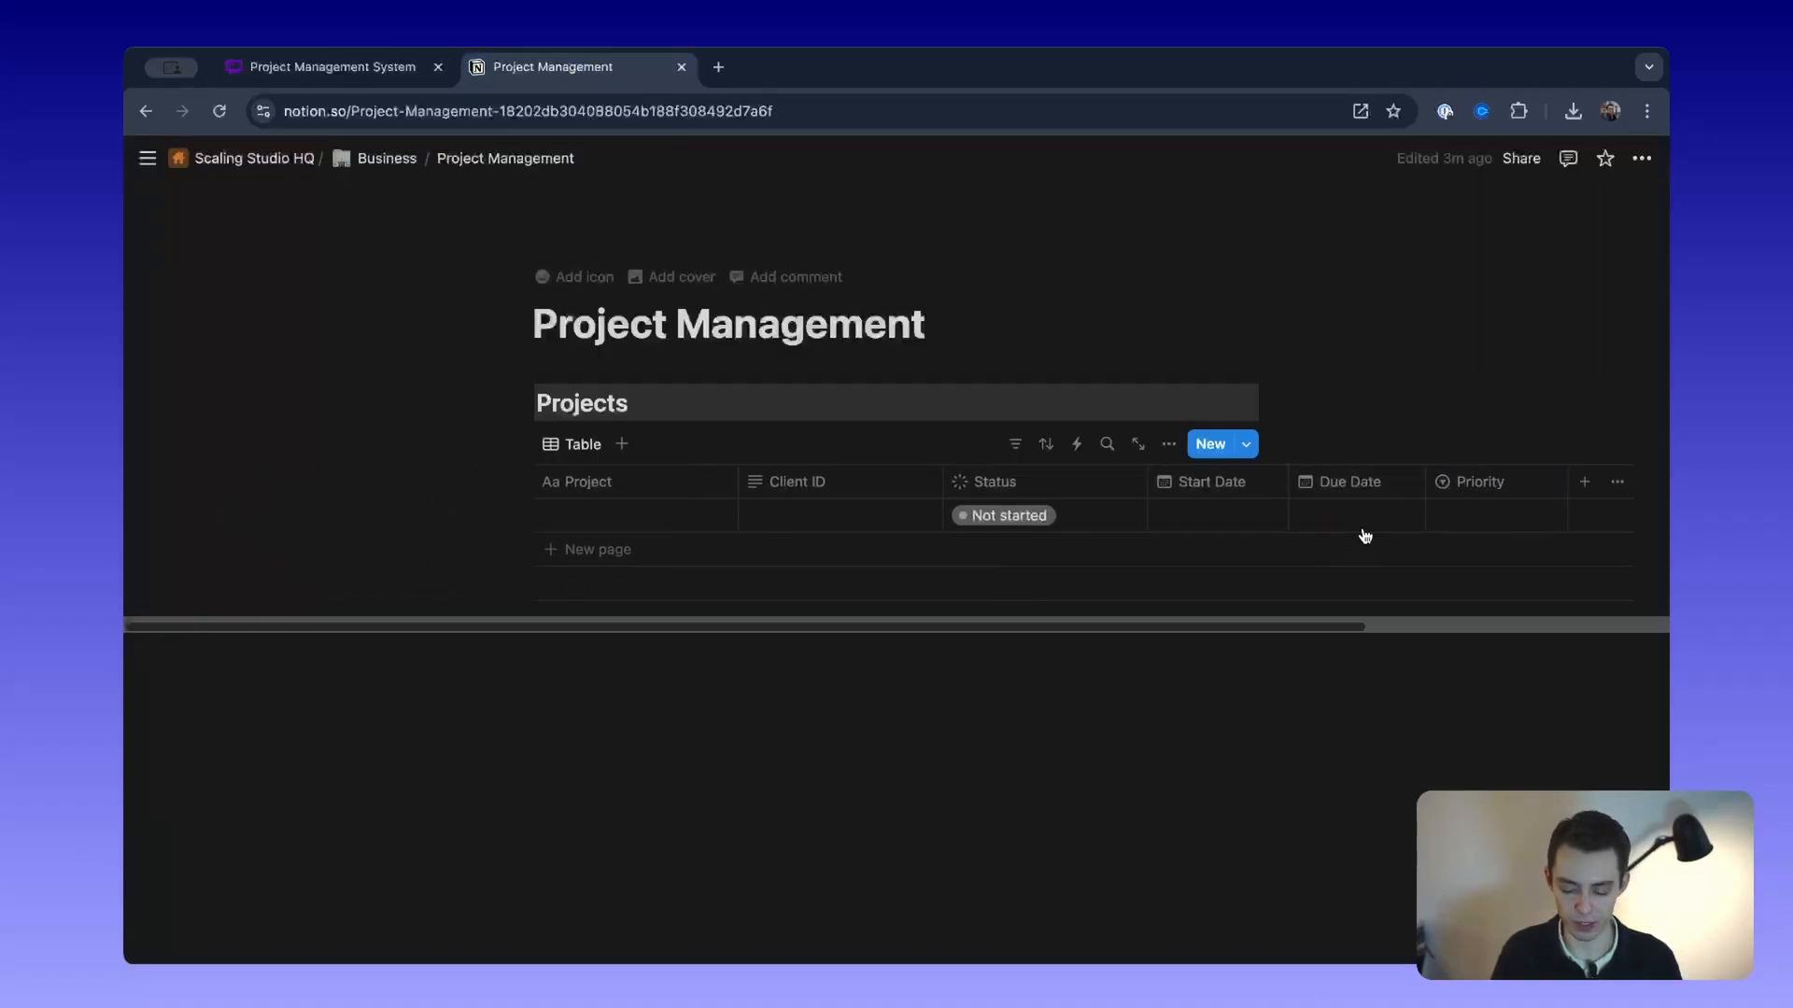
pyautogui.hscroll(3, 1089, 476)
pyautogui.hscroll(-1, 1270, 486)
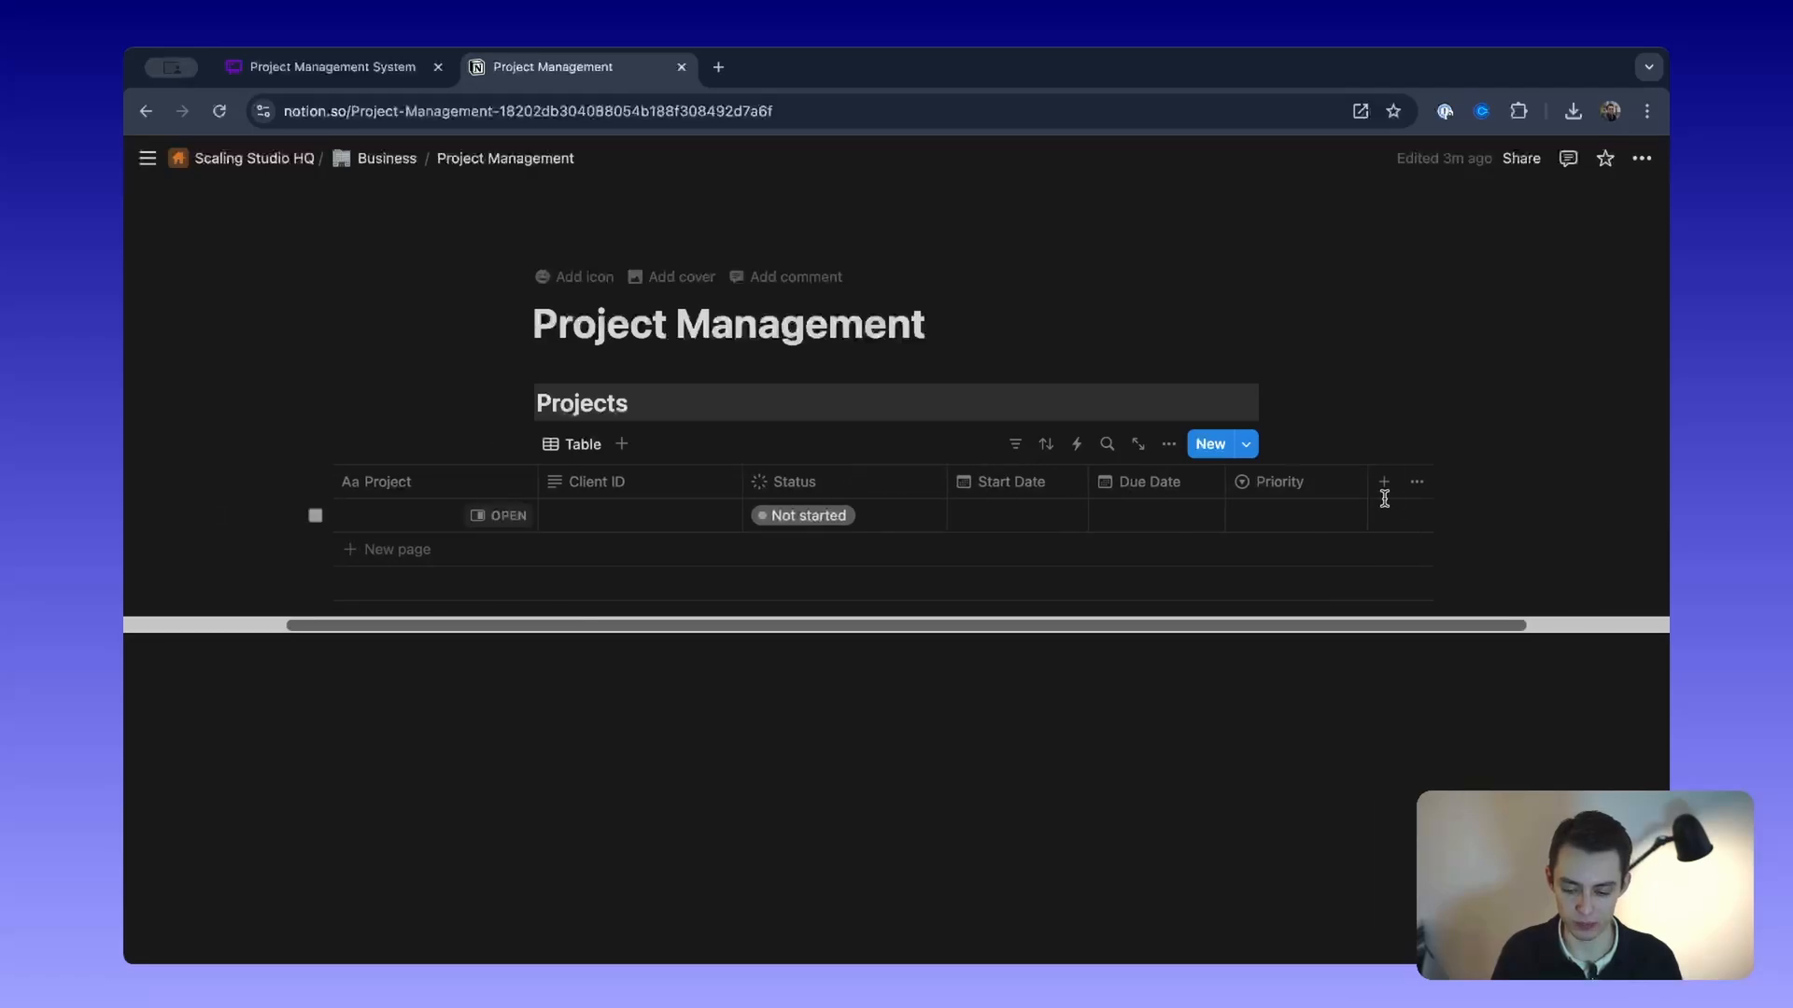
pyautogui.click(392, 69)
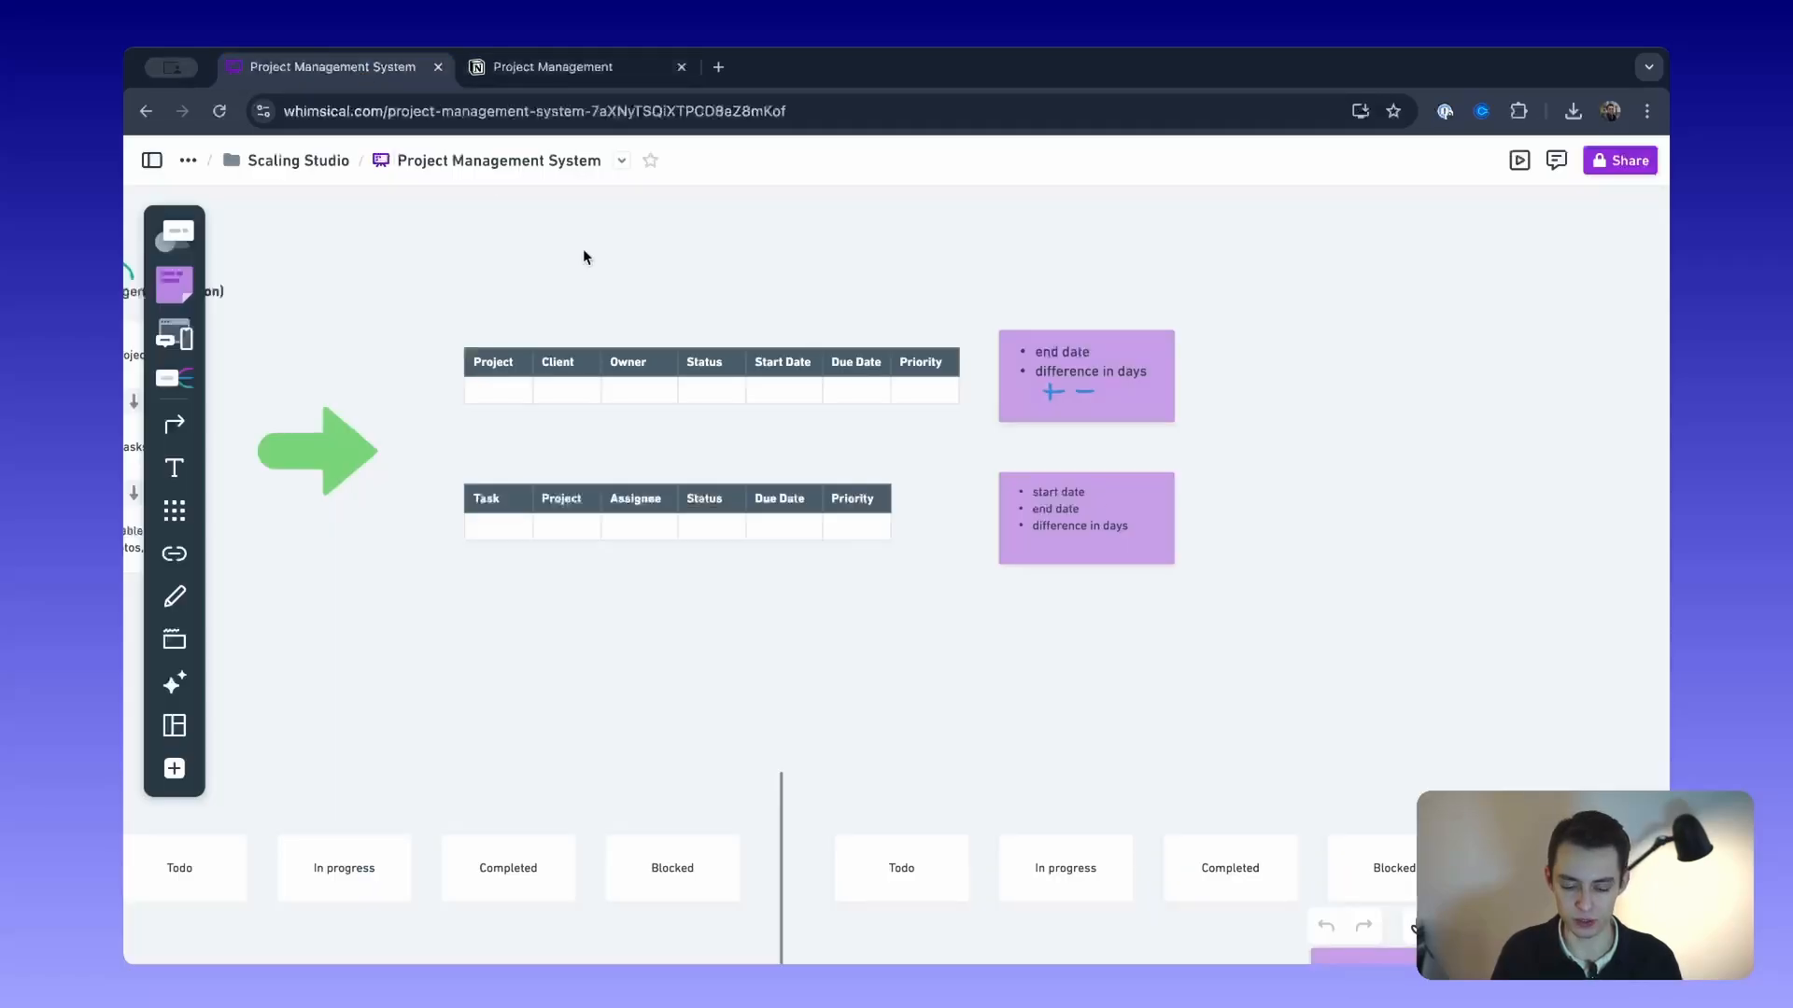
pyautogui.click(562, 69)
pyautogui.hscroll(-2, 670, 544)
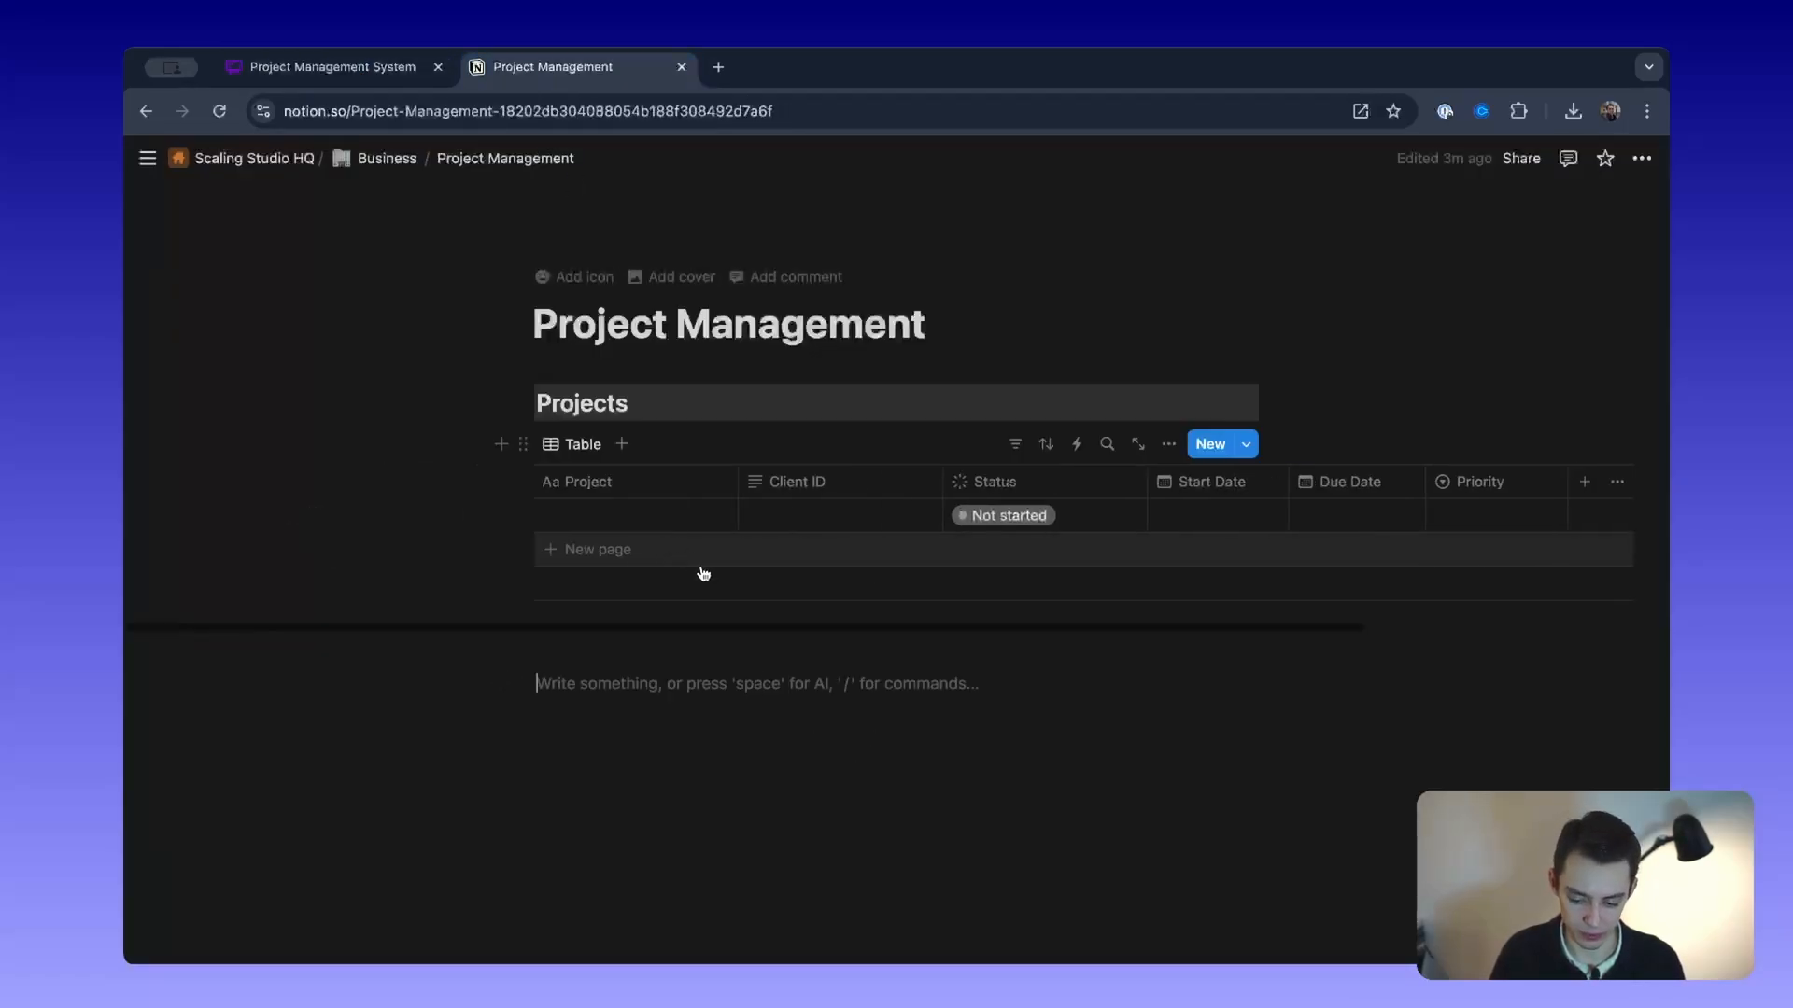
# Step: Add a Gallery view to the Projects database and hide its database title
pyautogui.click(622, 444)
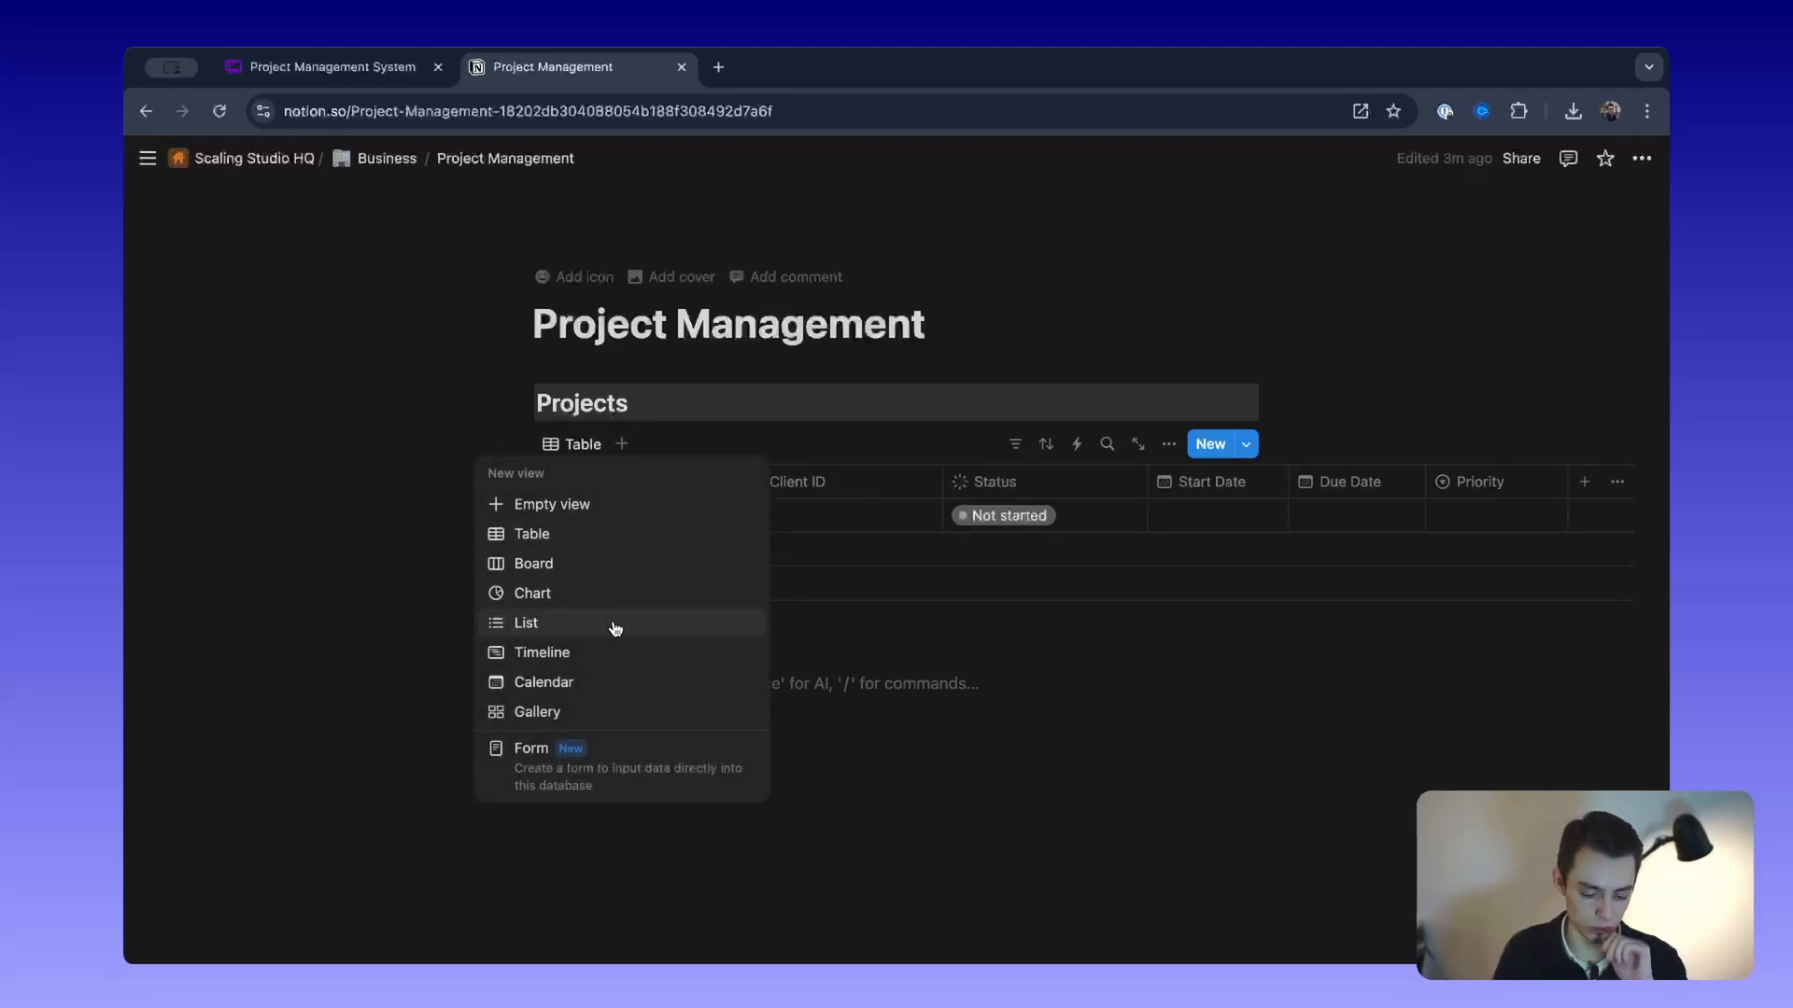
pyautogui.click(606, 715)
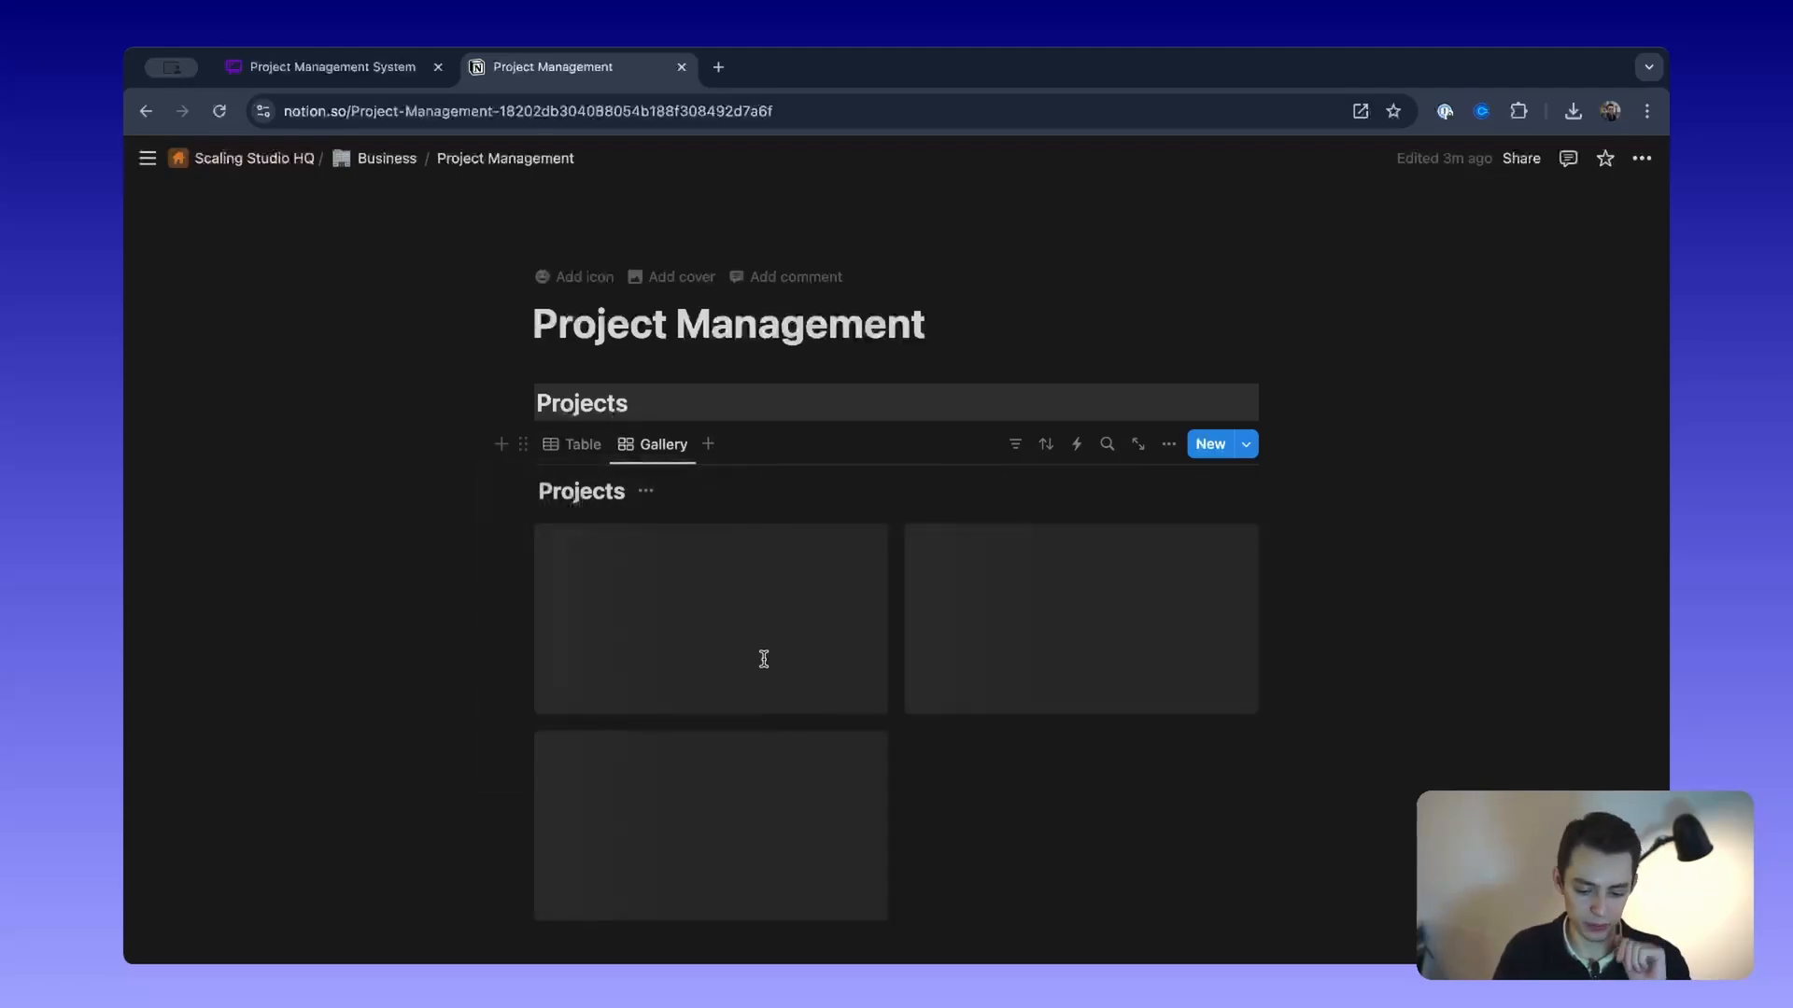
pyautogui.click(1168, 445)
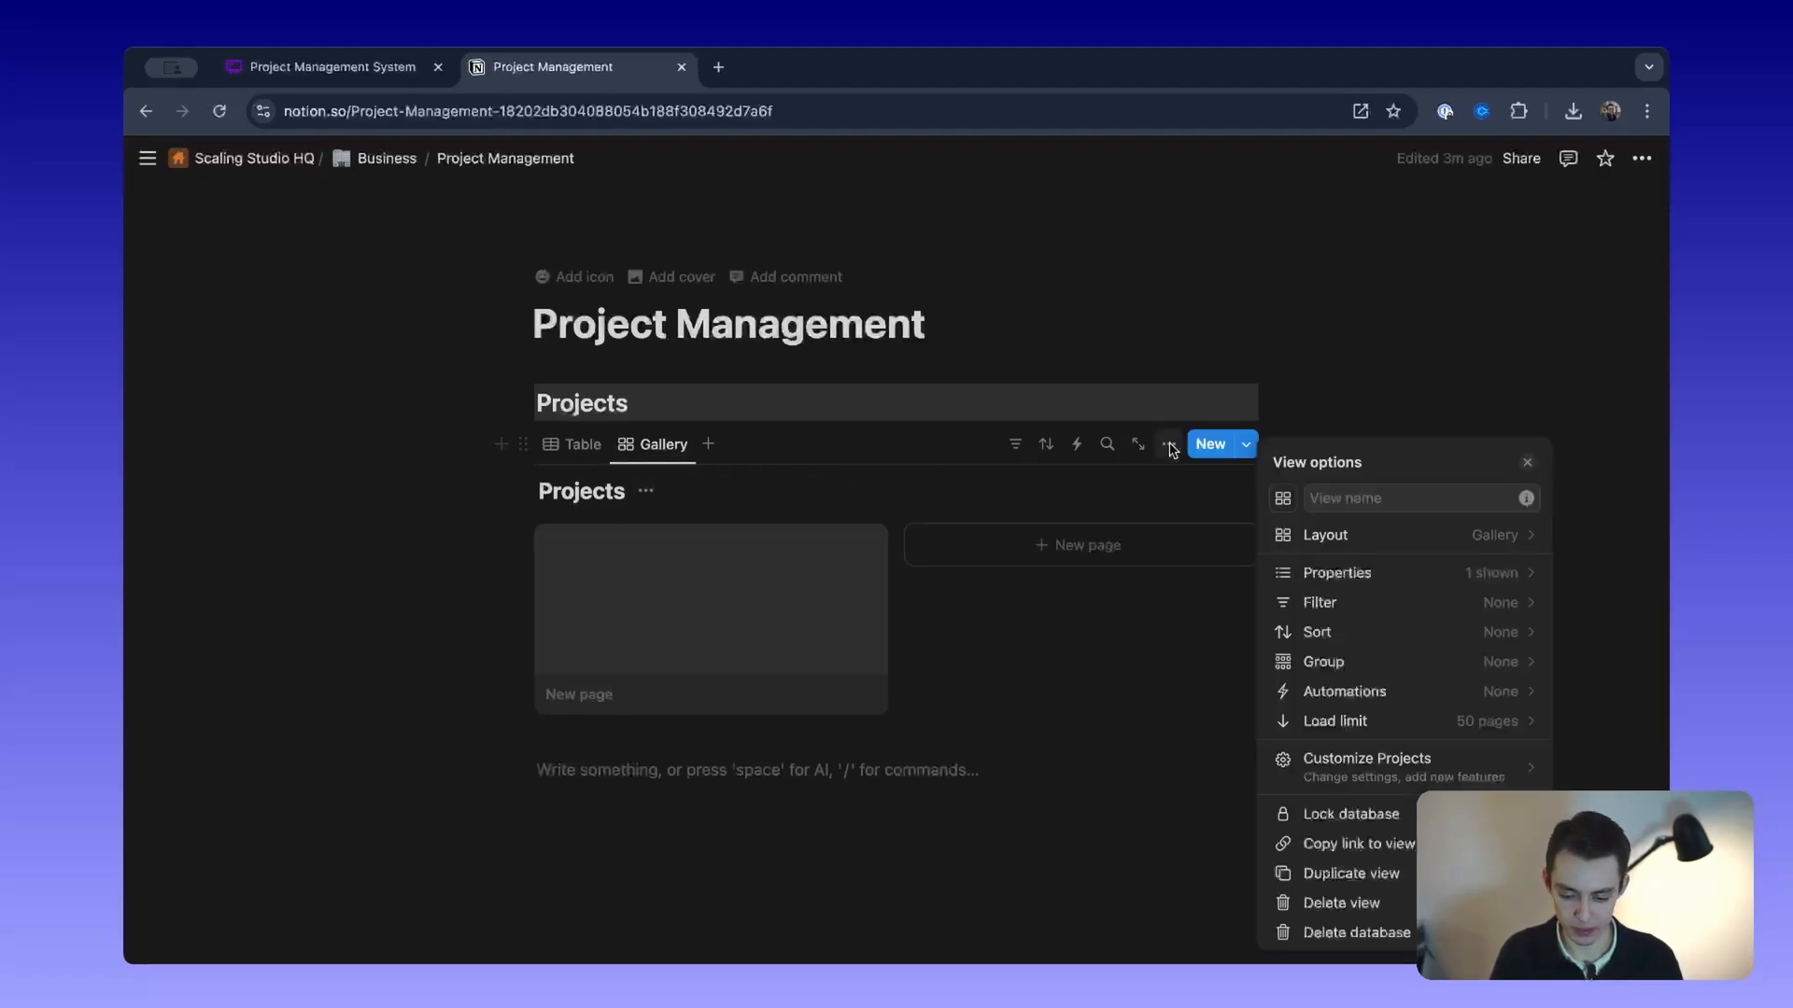
pyautogui.click(1431, 539)
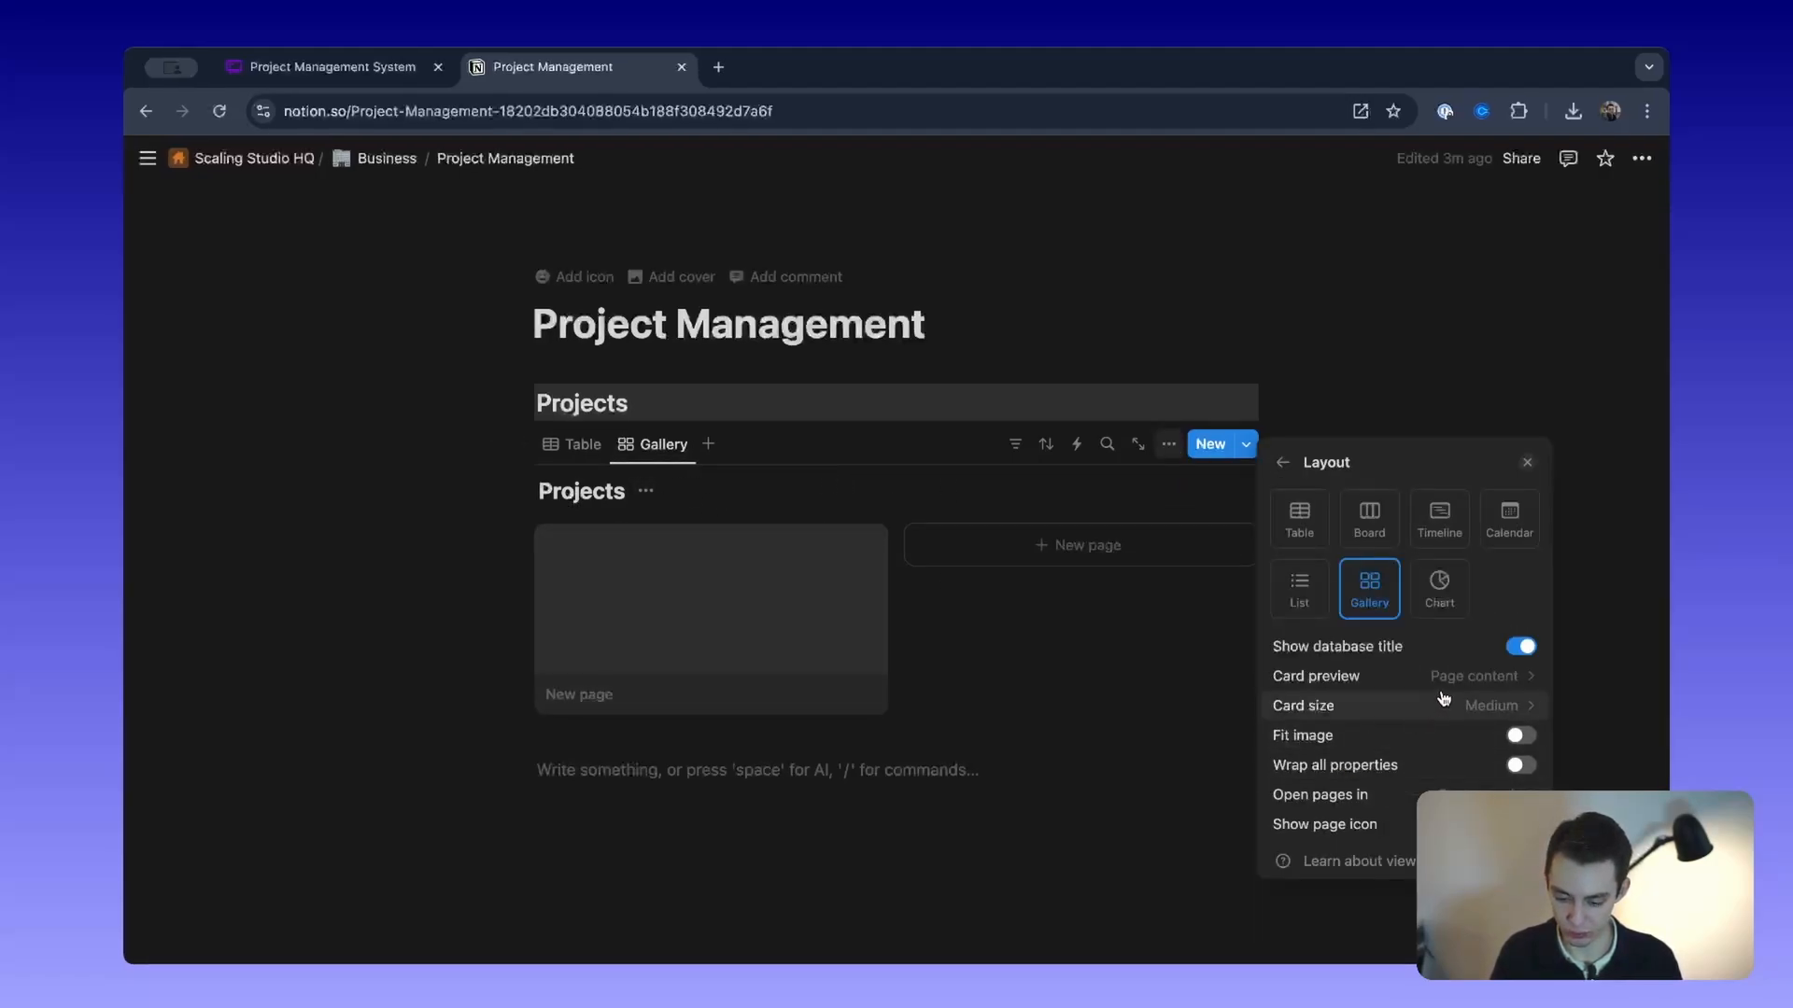
pyautogui.click(1521, 646)
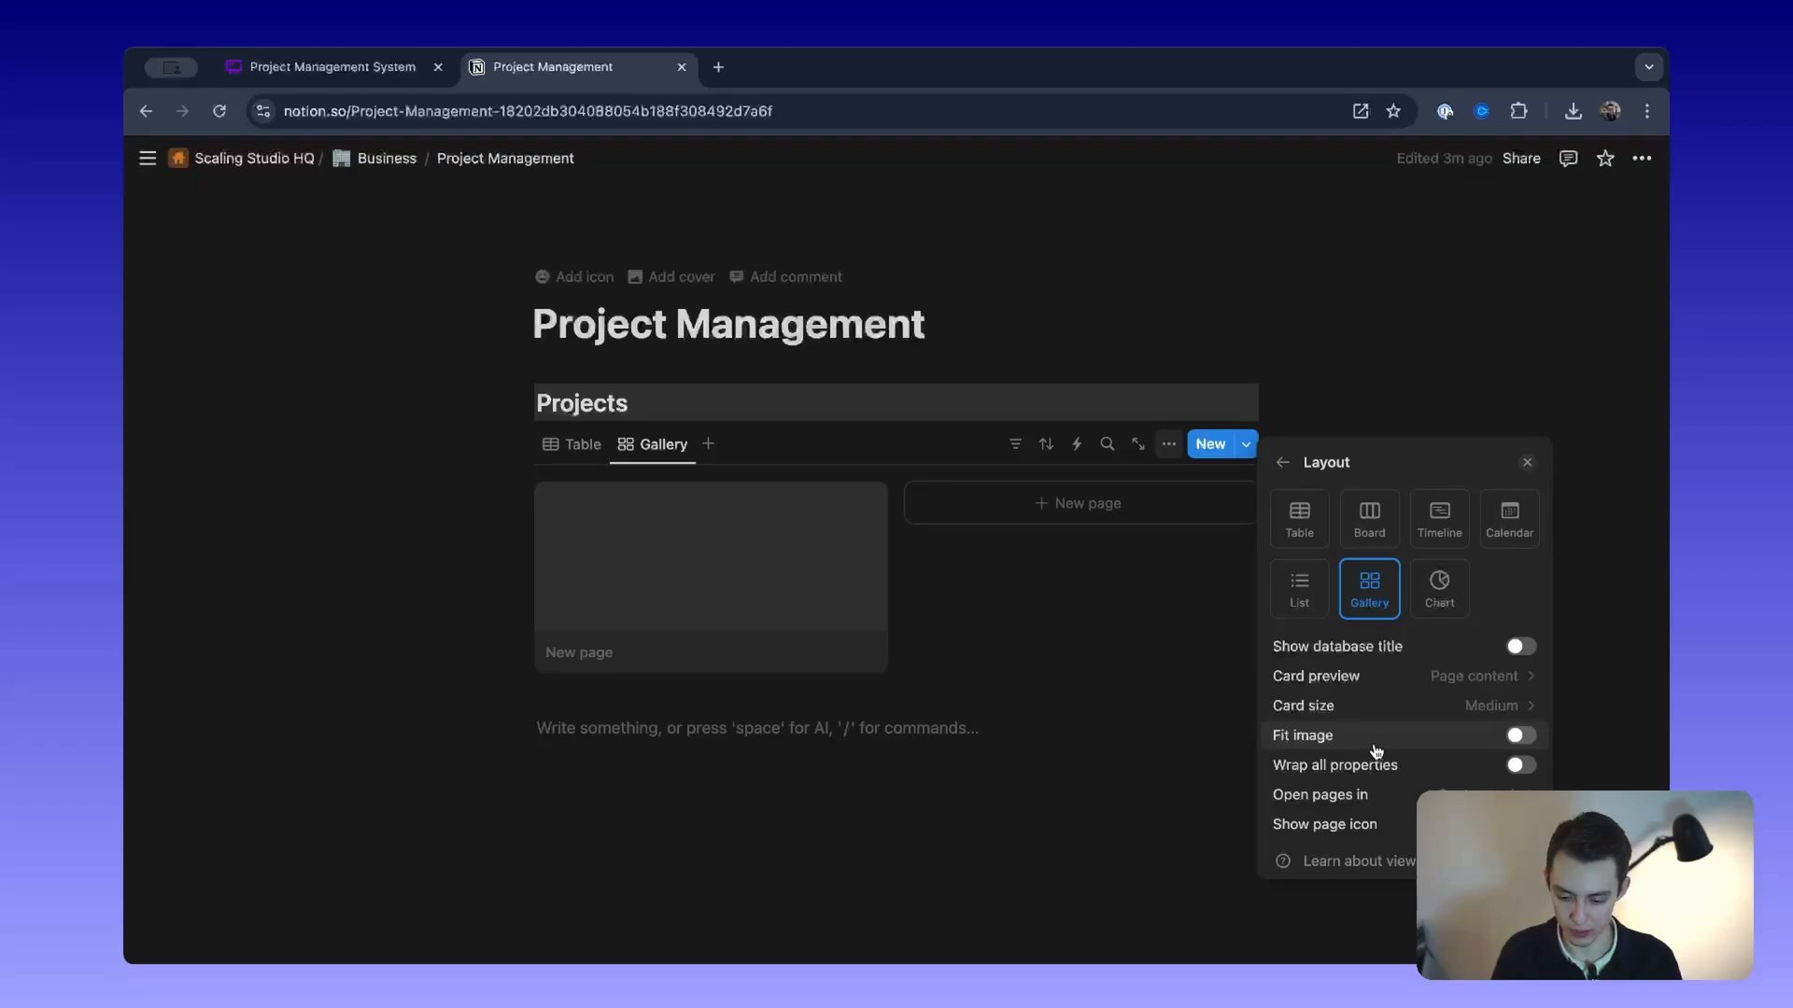
# Step: Set the gallery's card preview to None and card size to Small, and make its pages open in side peek
pyautogui.click(1468, 677)
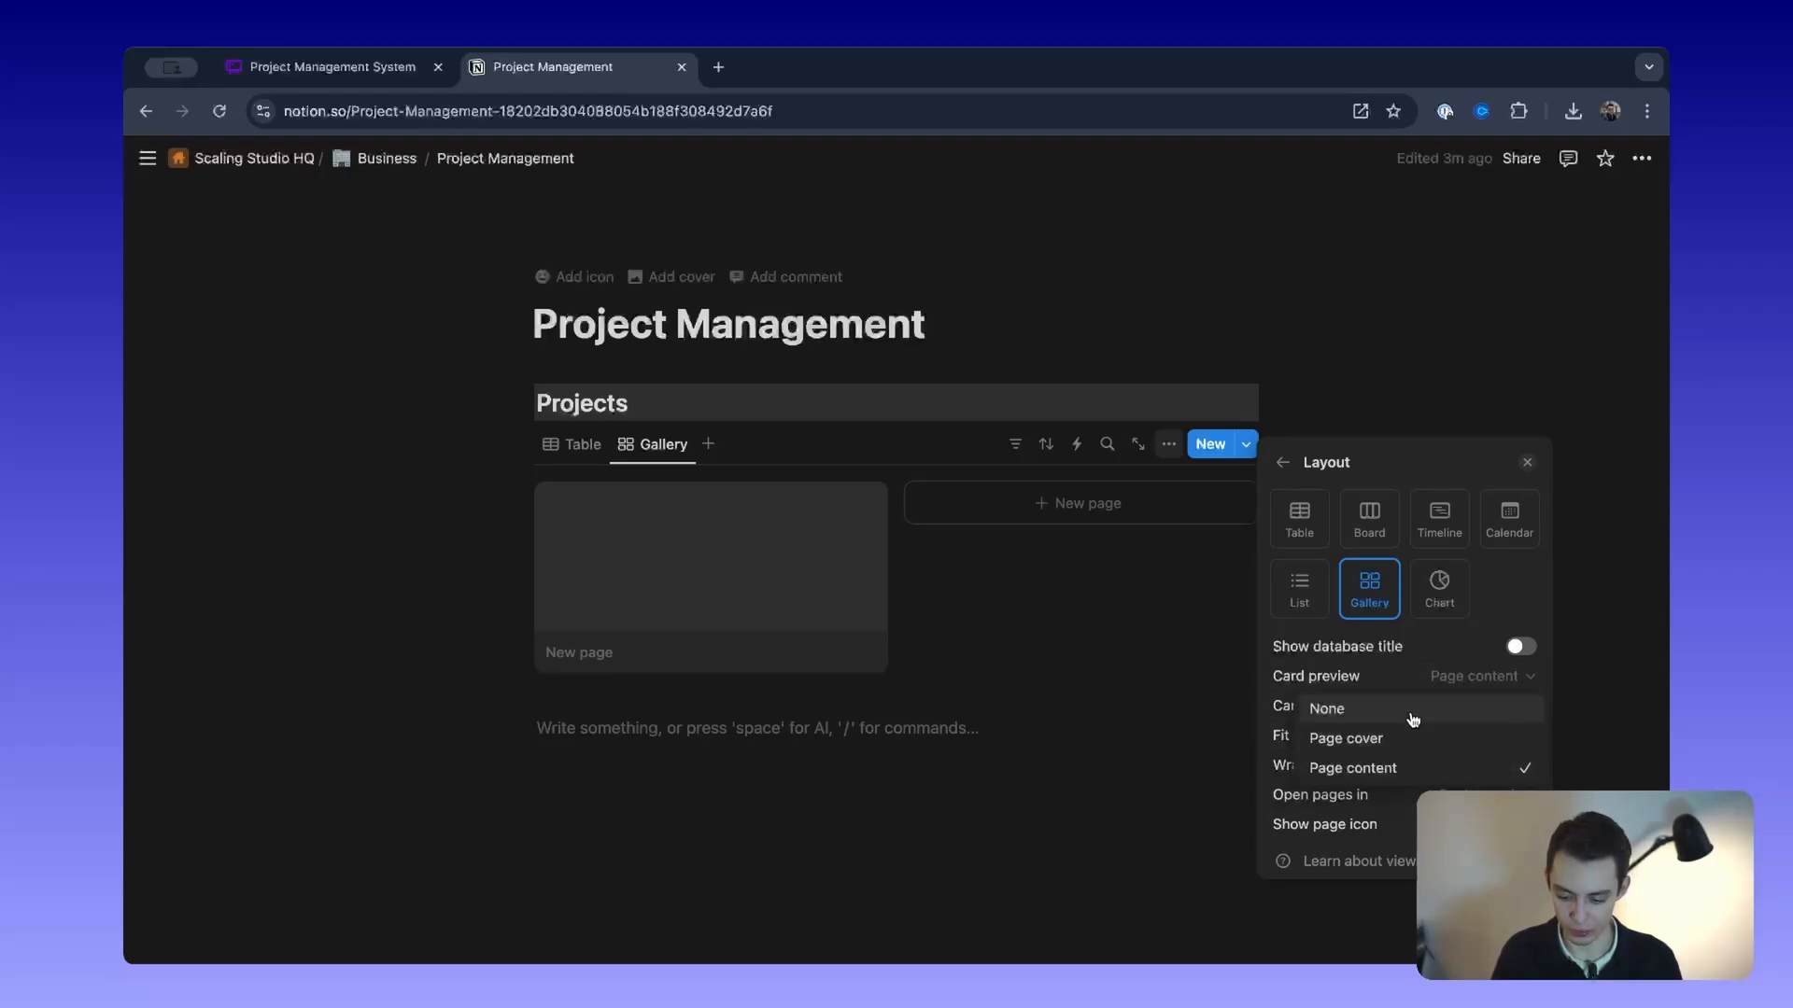
pyautogui.click(1413, 713)
pyautogui.click(1494, 707)
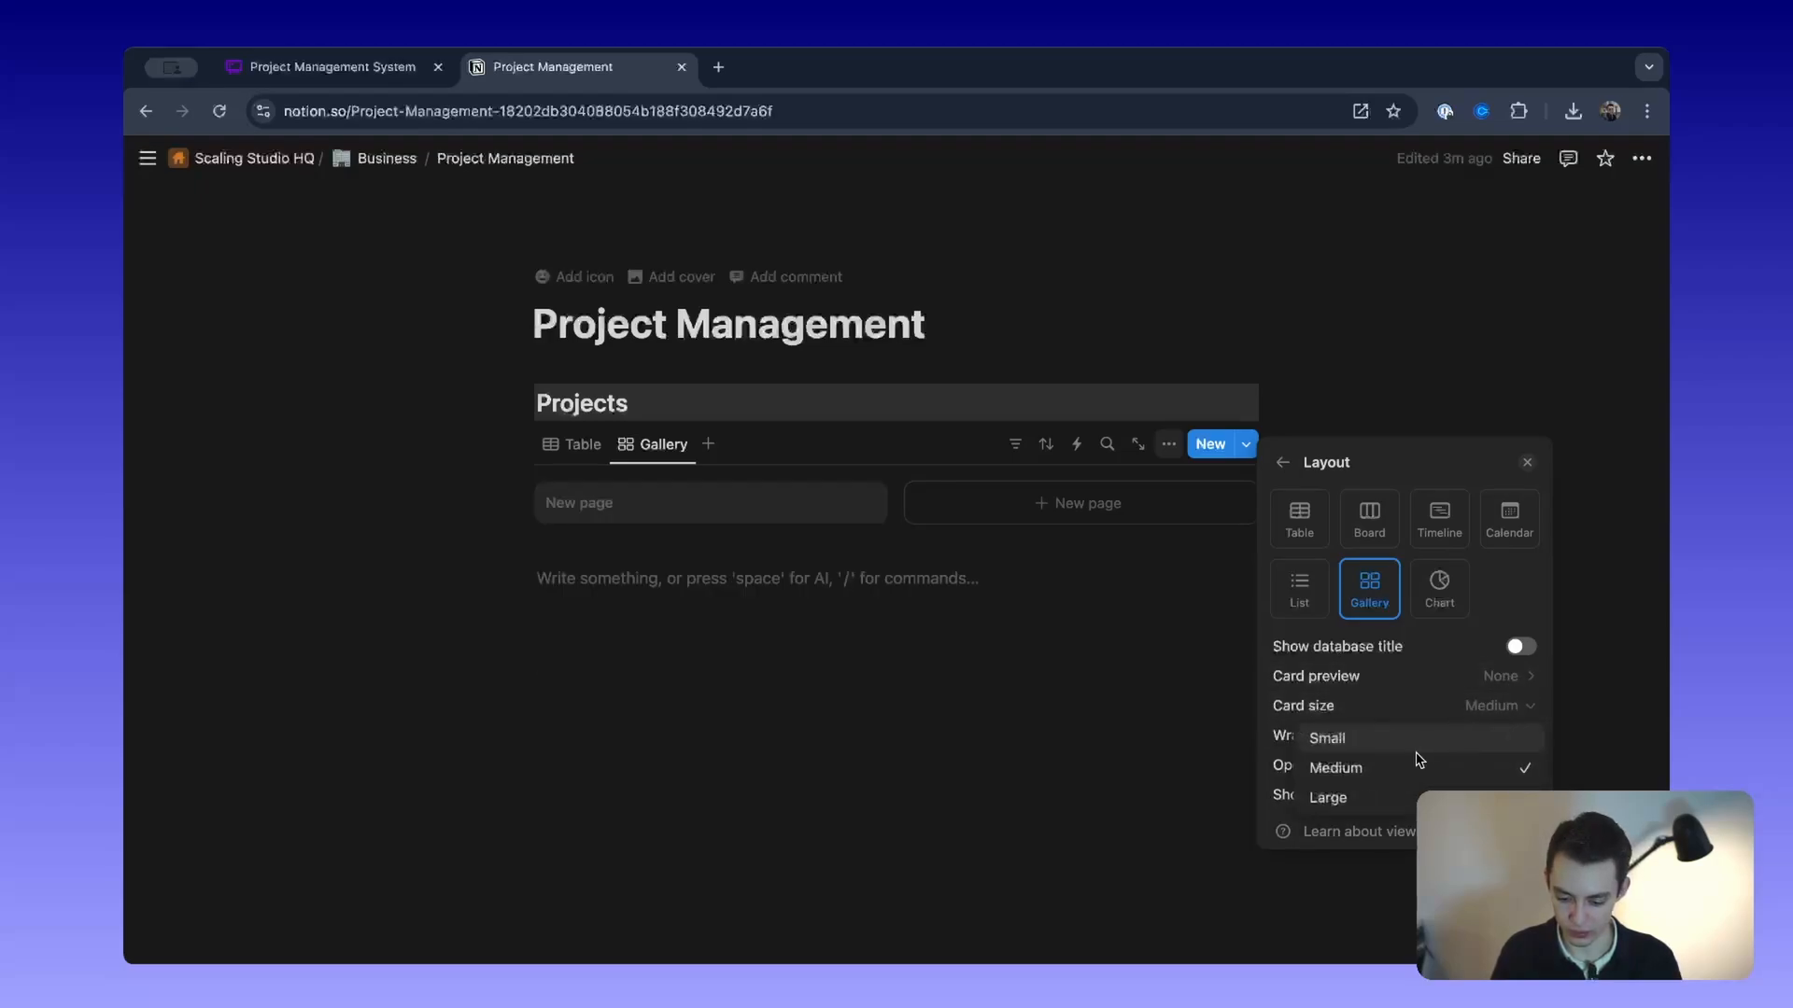
pyautogui.click(1415, 747)
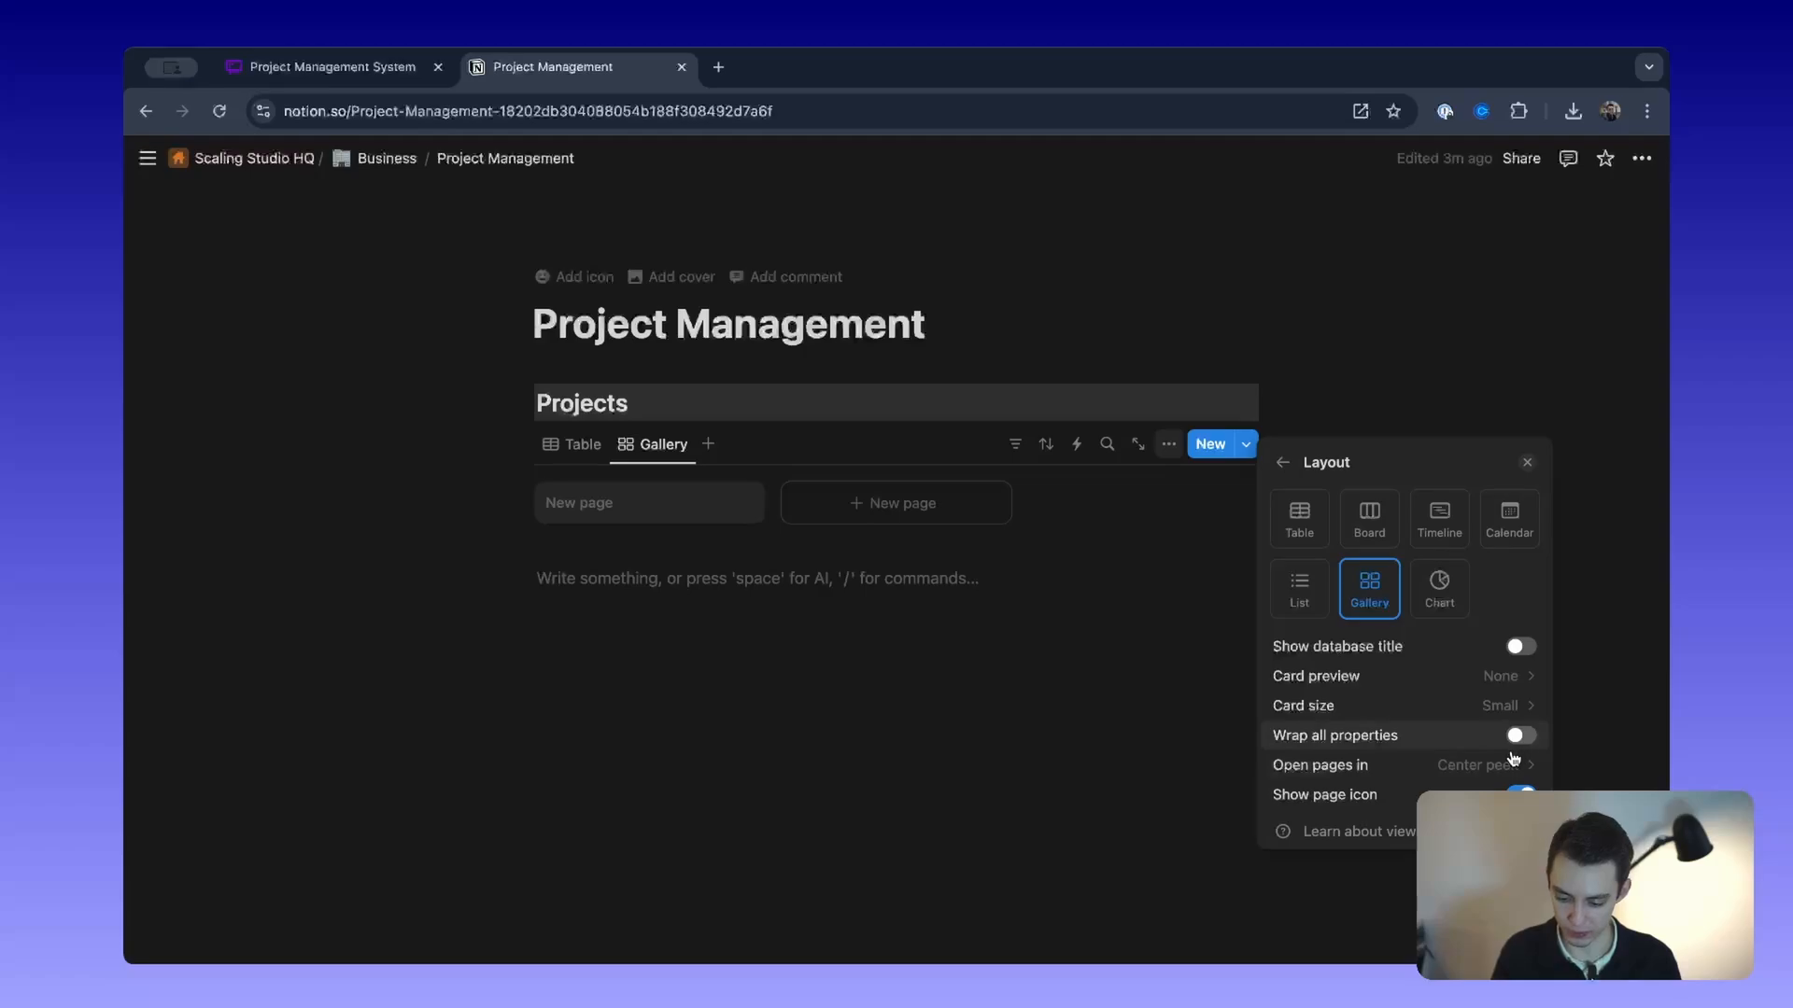
pyautogui.click(1483, 770)
pyautogui.click(1428, 568)
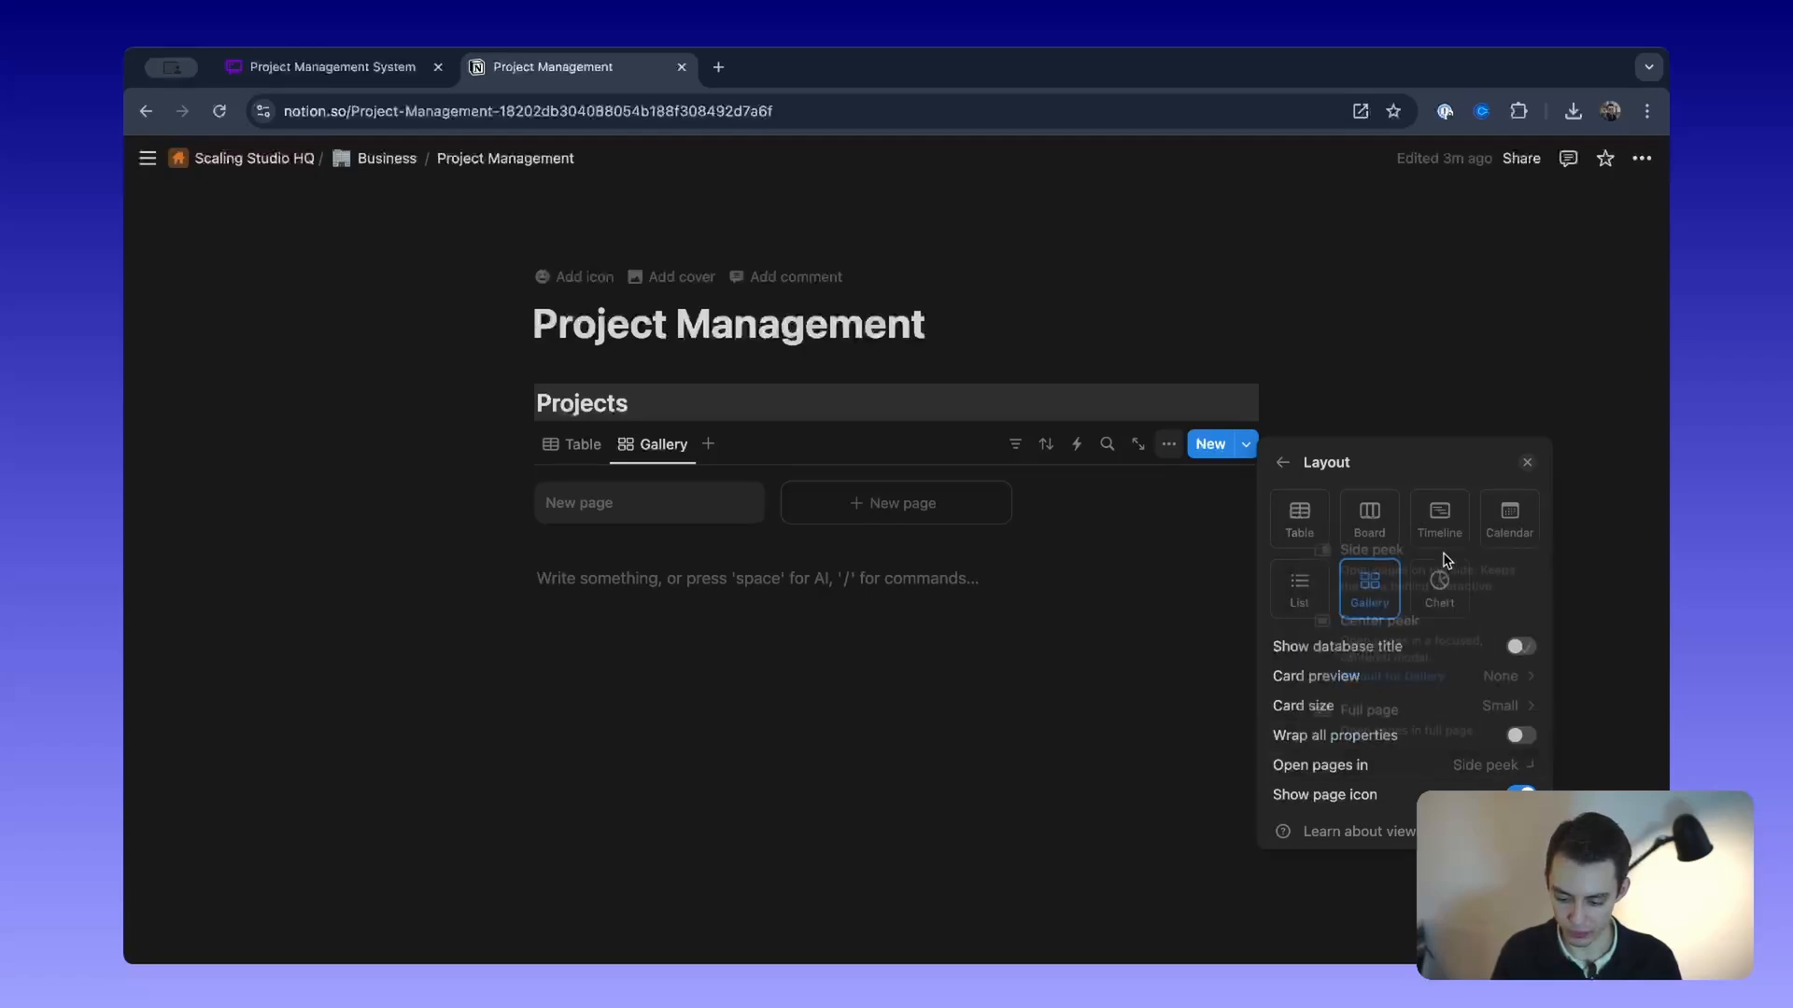
pyautogui.click(1022, 817)
# Step: Return to the Table view and give the empty project row's page the light gray folder icon, searching the icons for "proje"
pyautogui.click(572, 444)
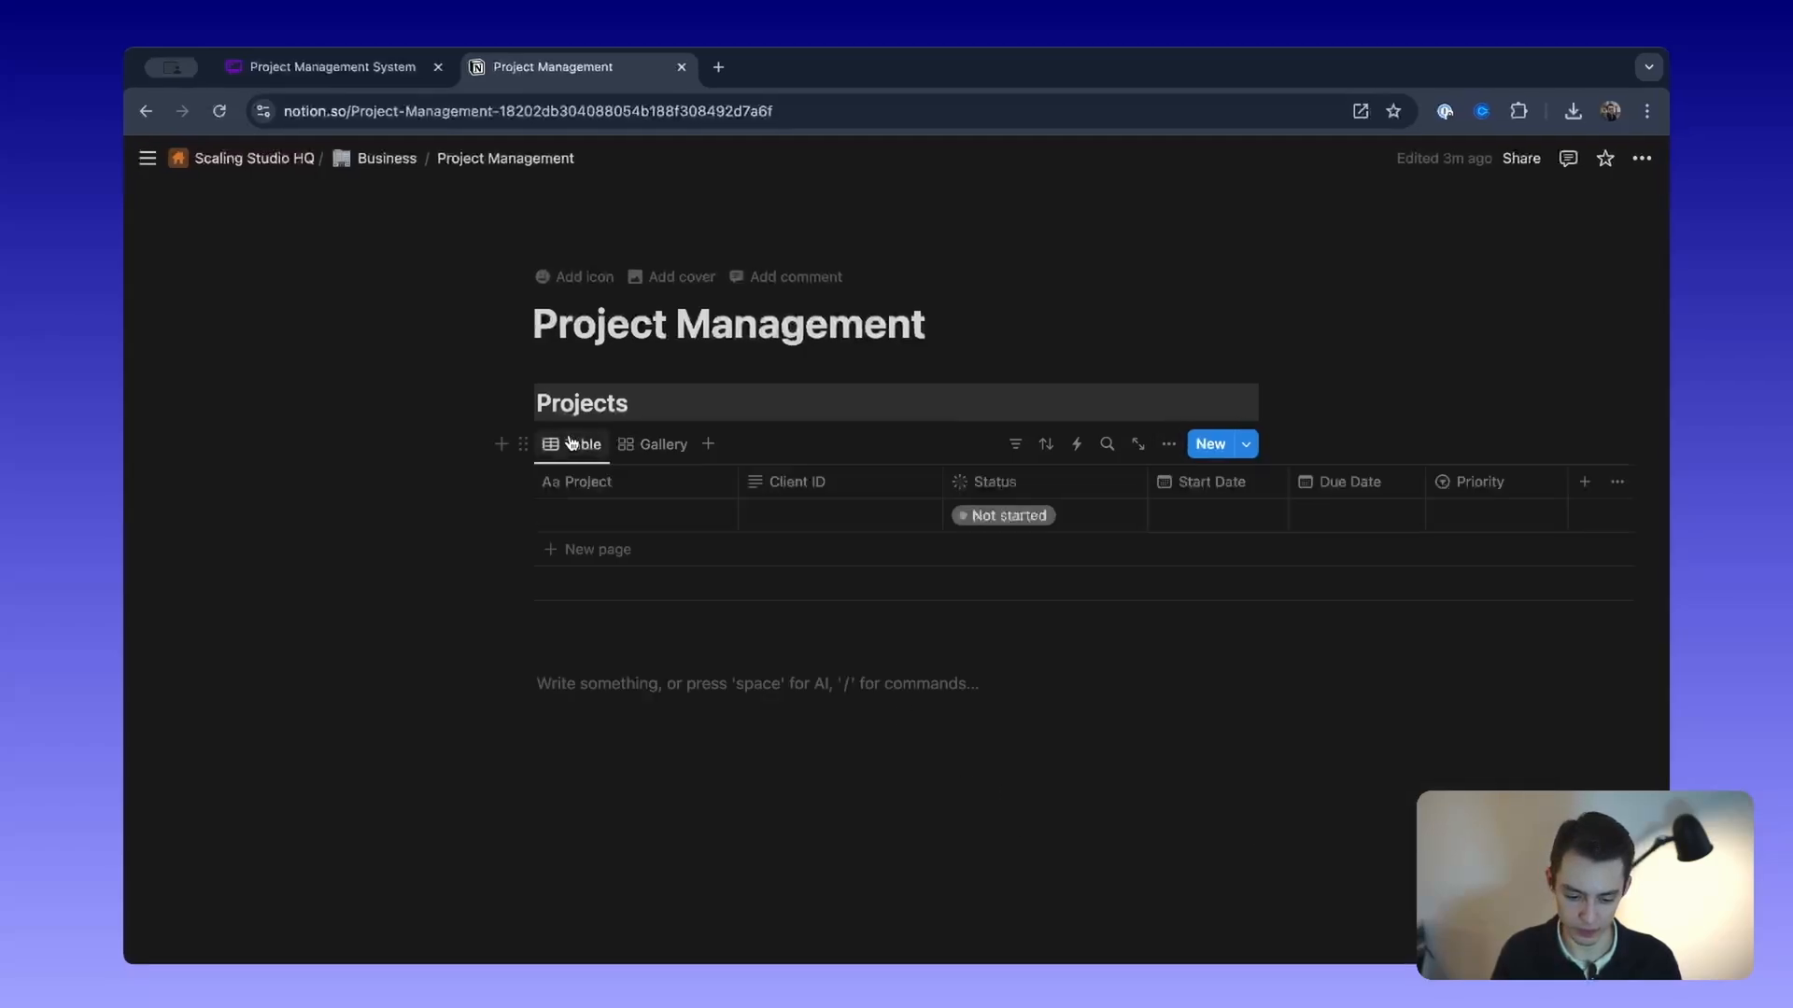
pyautogui.click(699, 514)
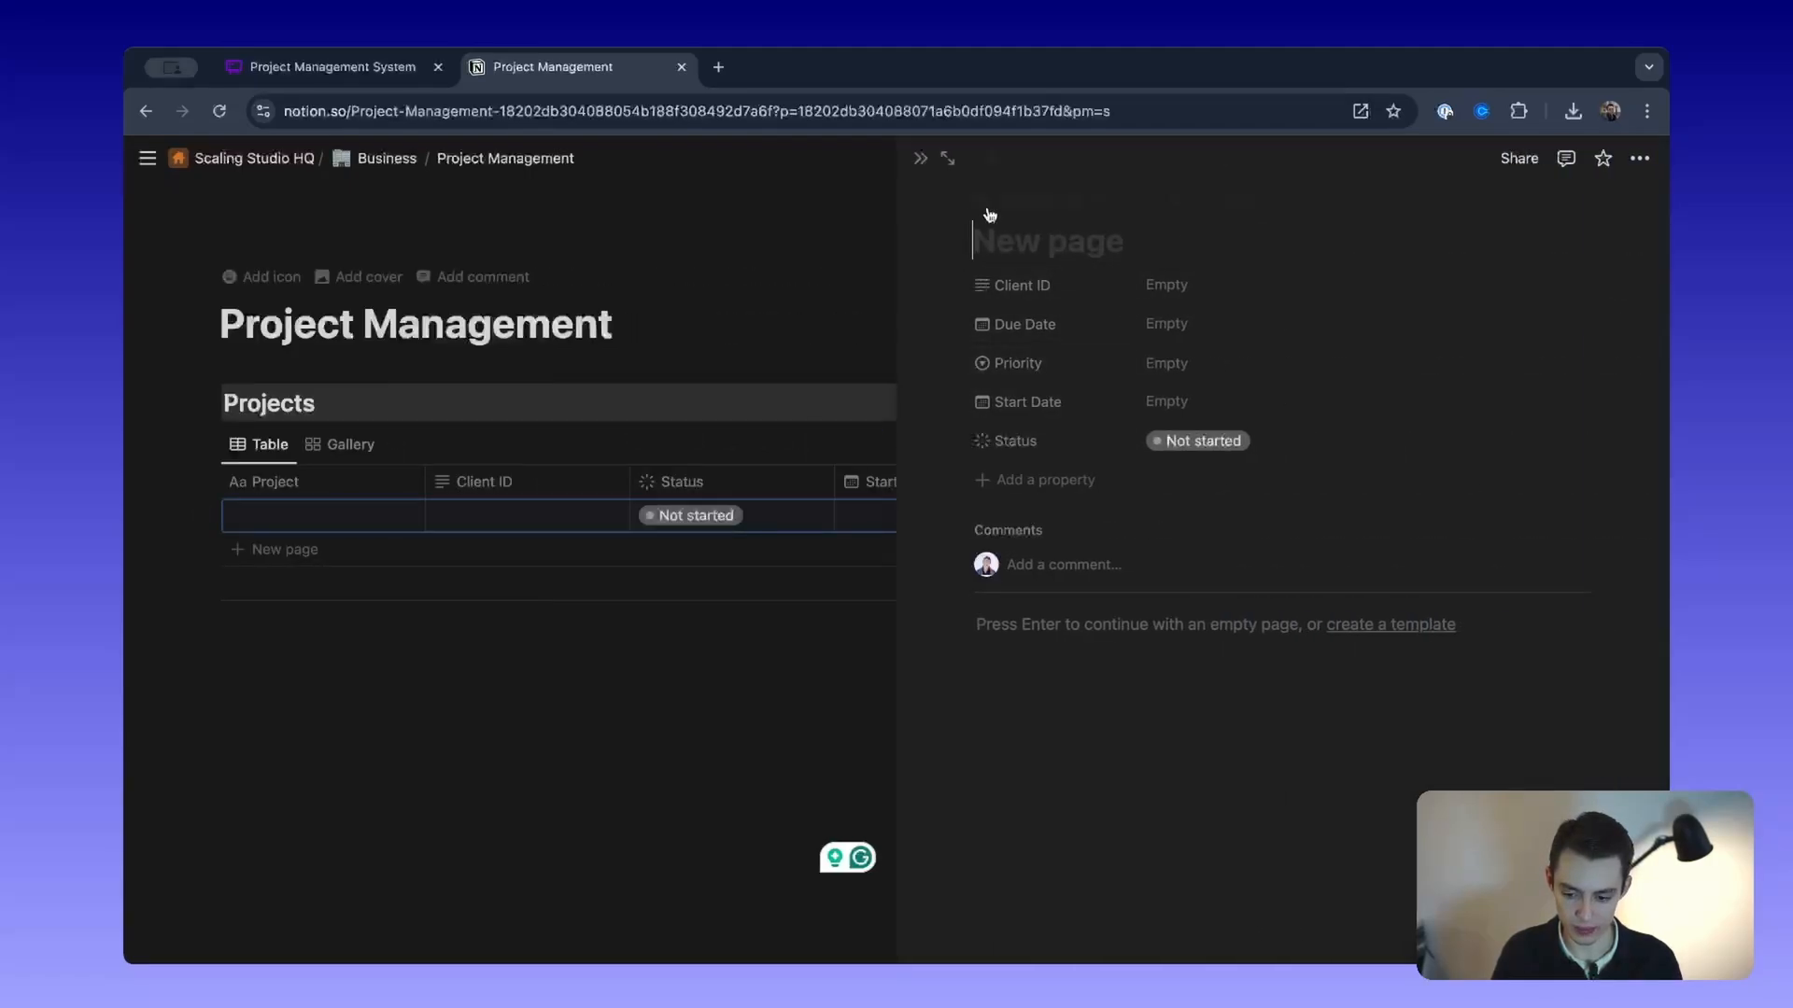
pyautogui.click(990, 211)
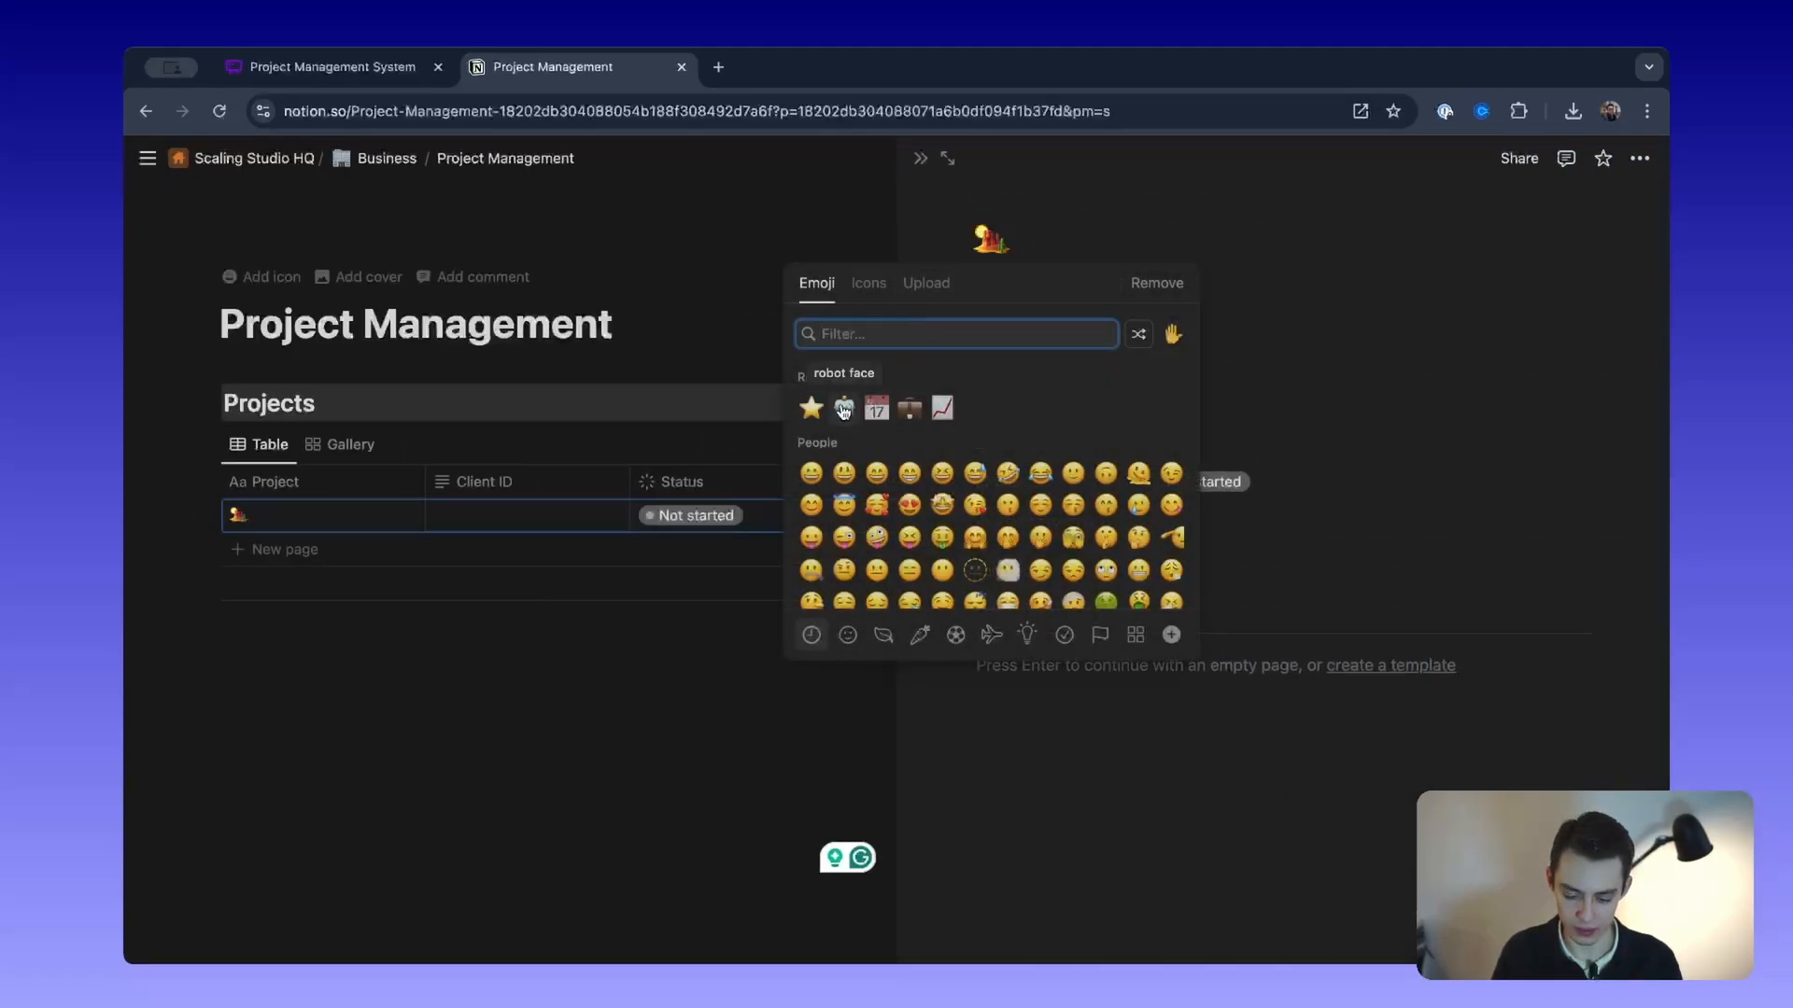
pyautogui.click(900, 291)
pyautogui.click(866, 285)
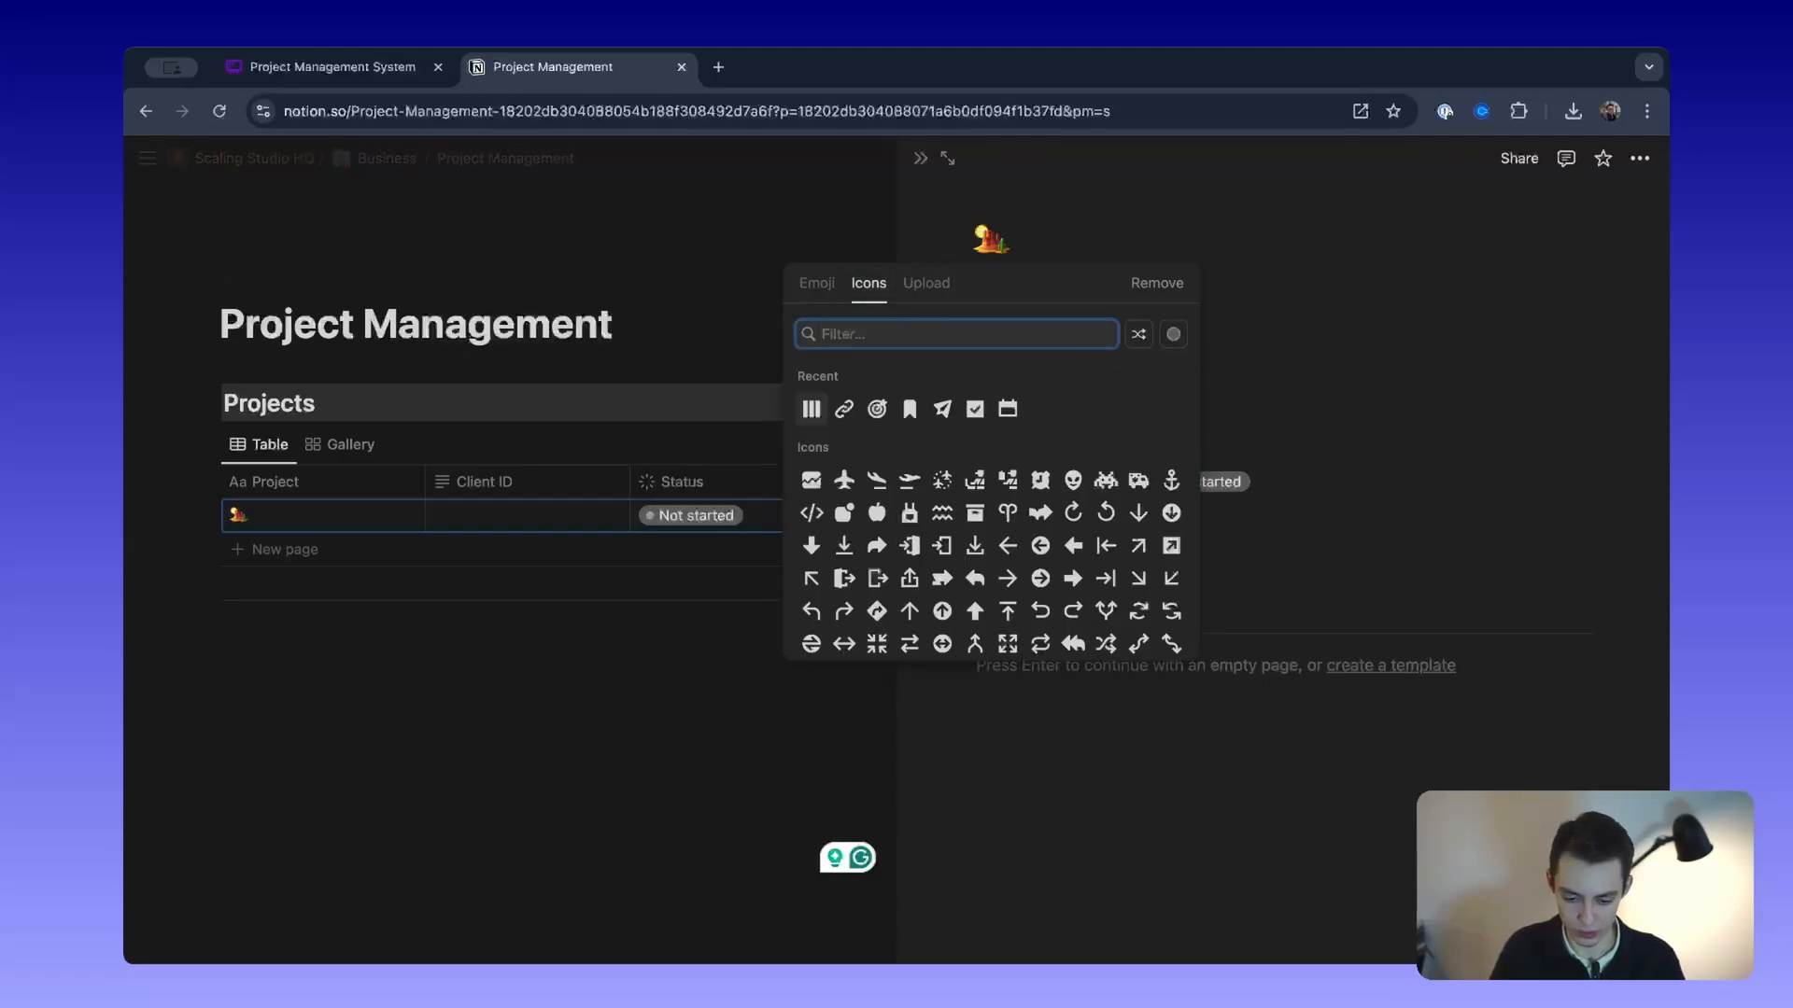
pyautogui.write('proej')
pyautogui.press('BackSpace')
pyautogui.write('je')
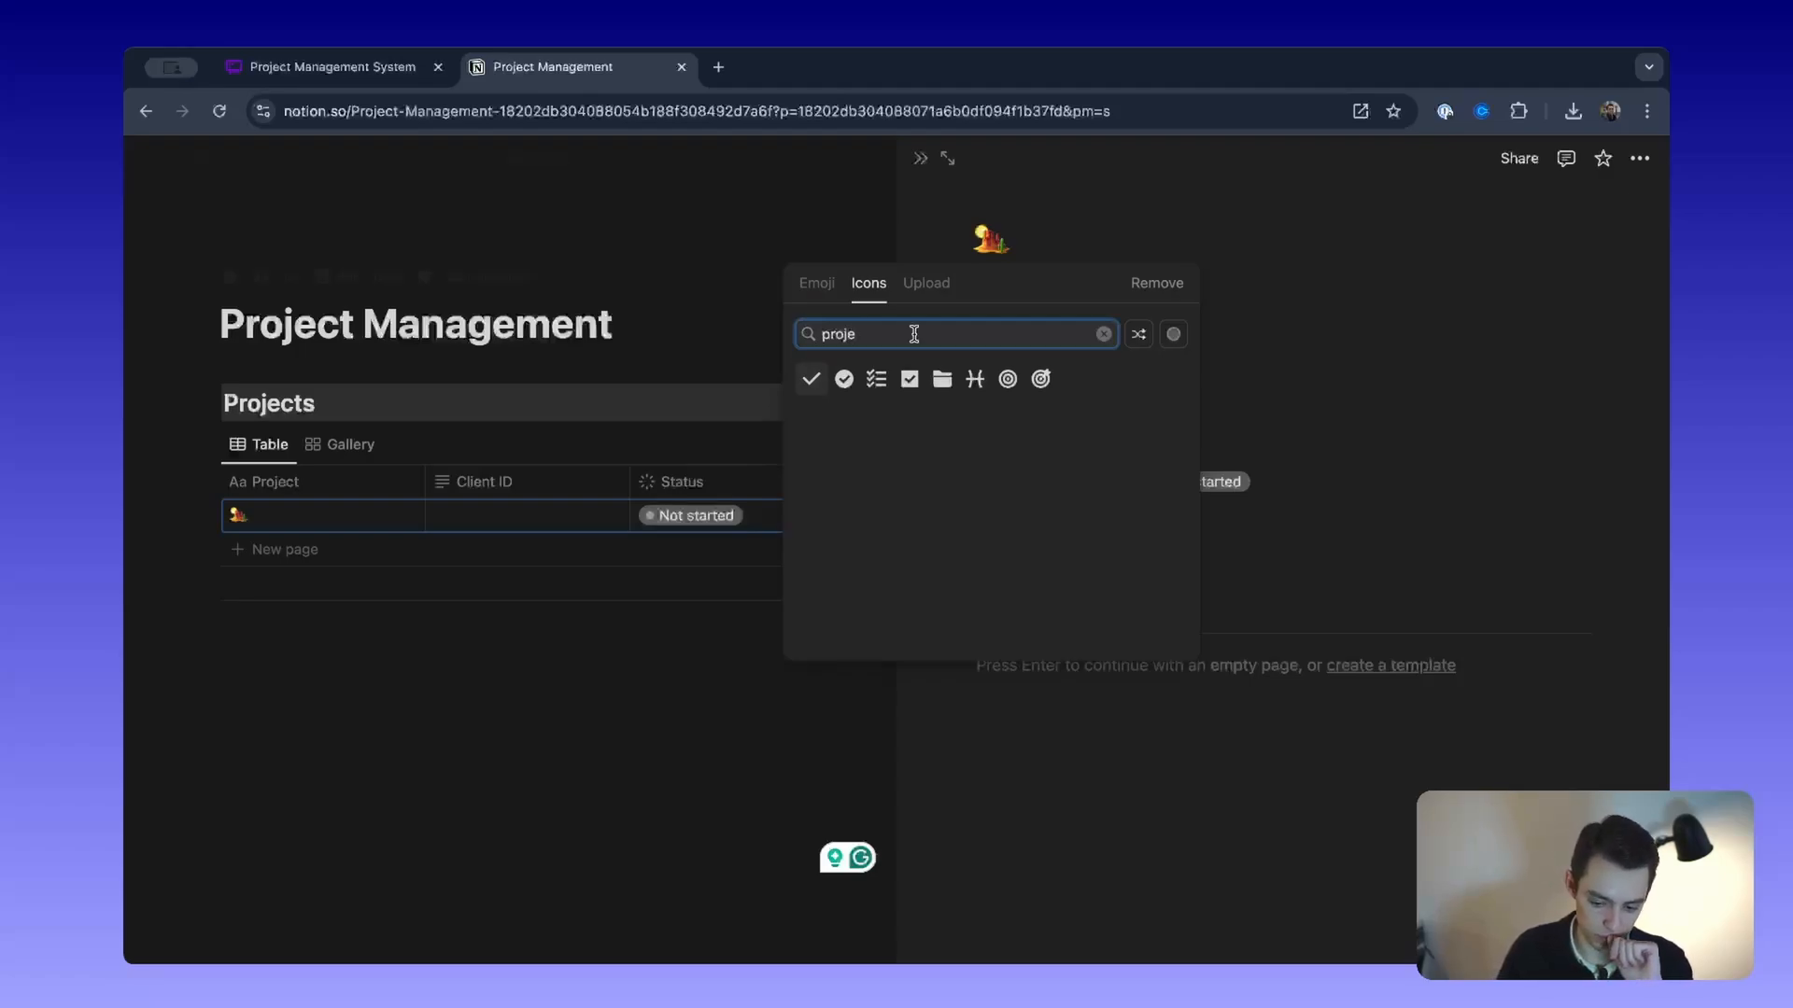
pyautogui.moveTo(945, 386)
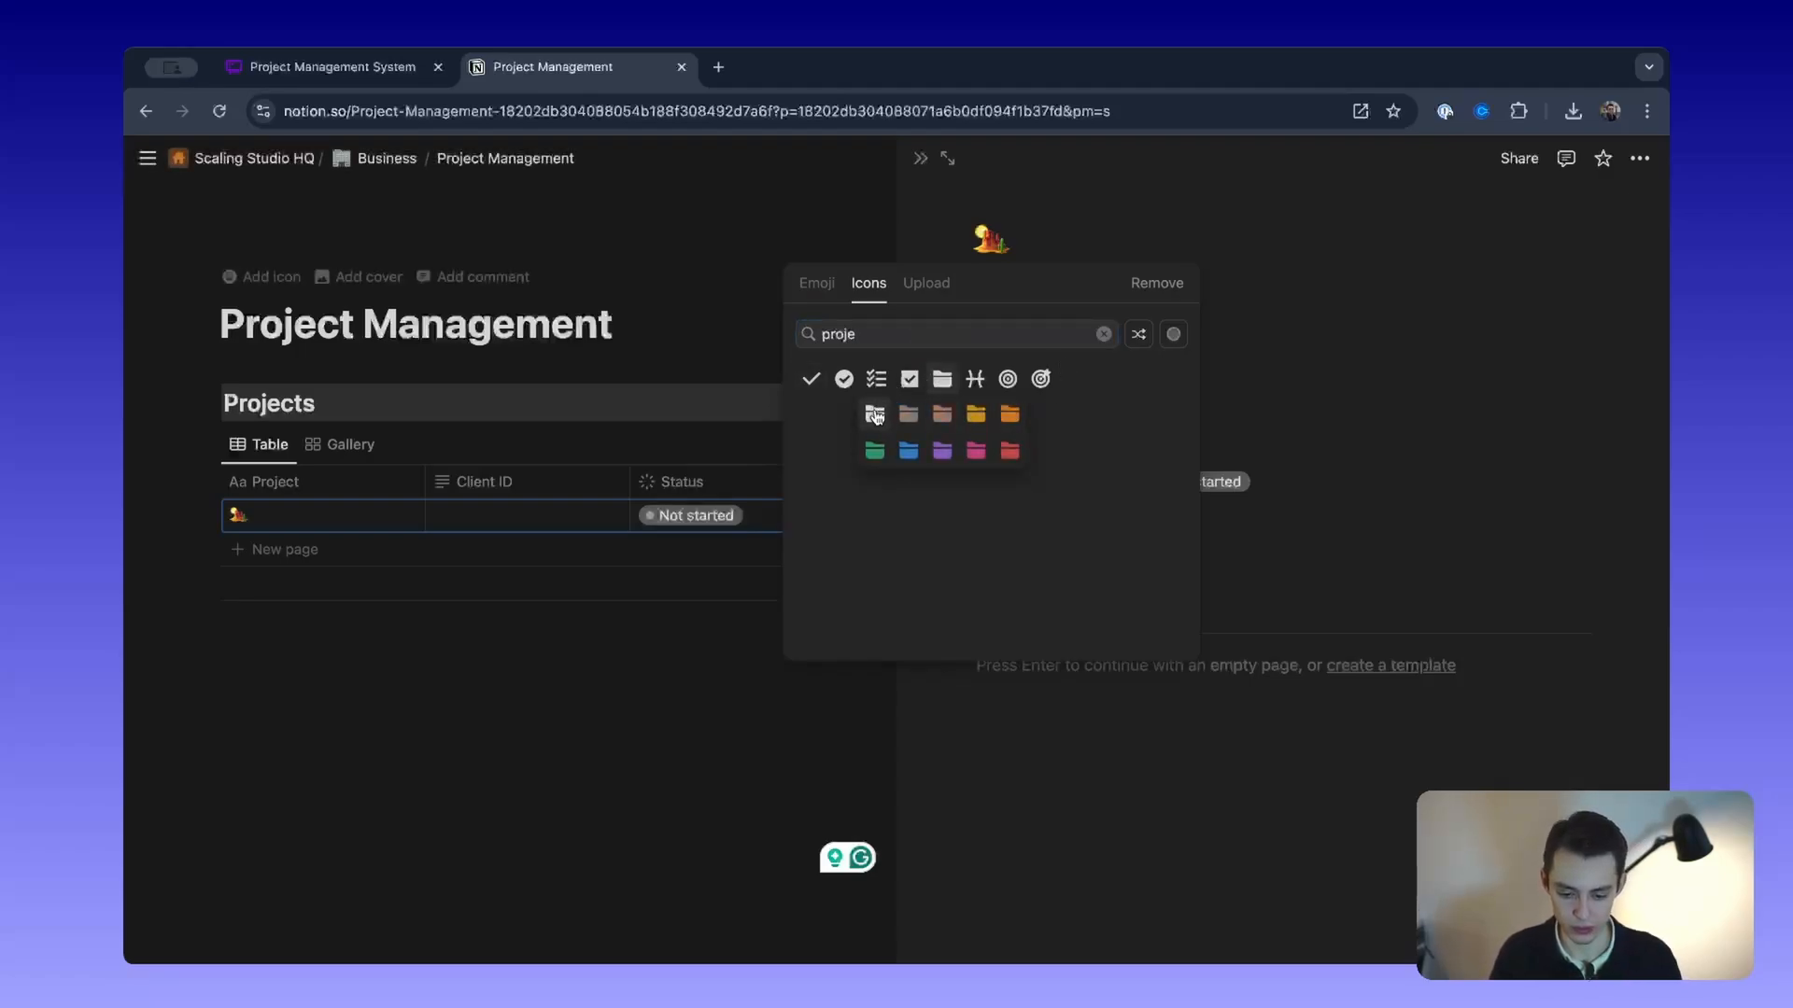
pyautogui.click(875, 415)
pyautogui.click(744, 681)
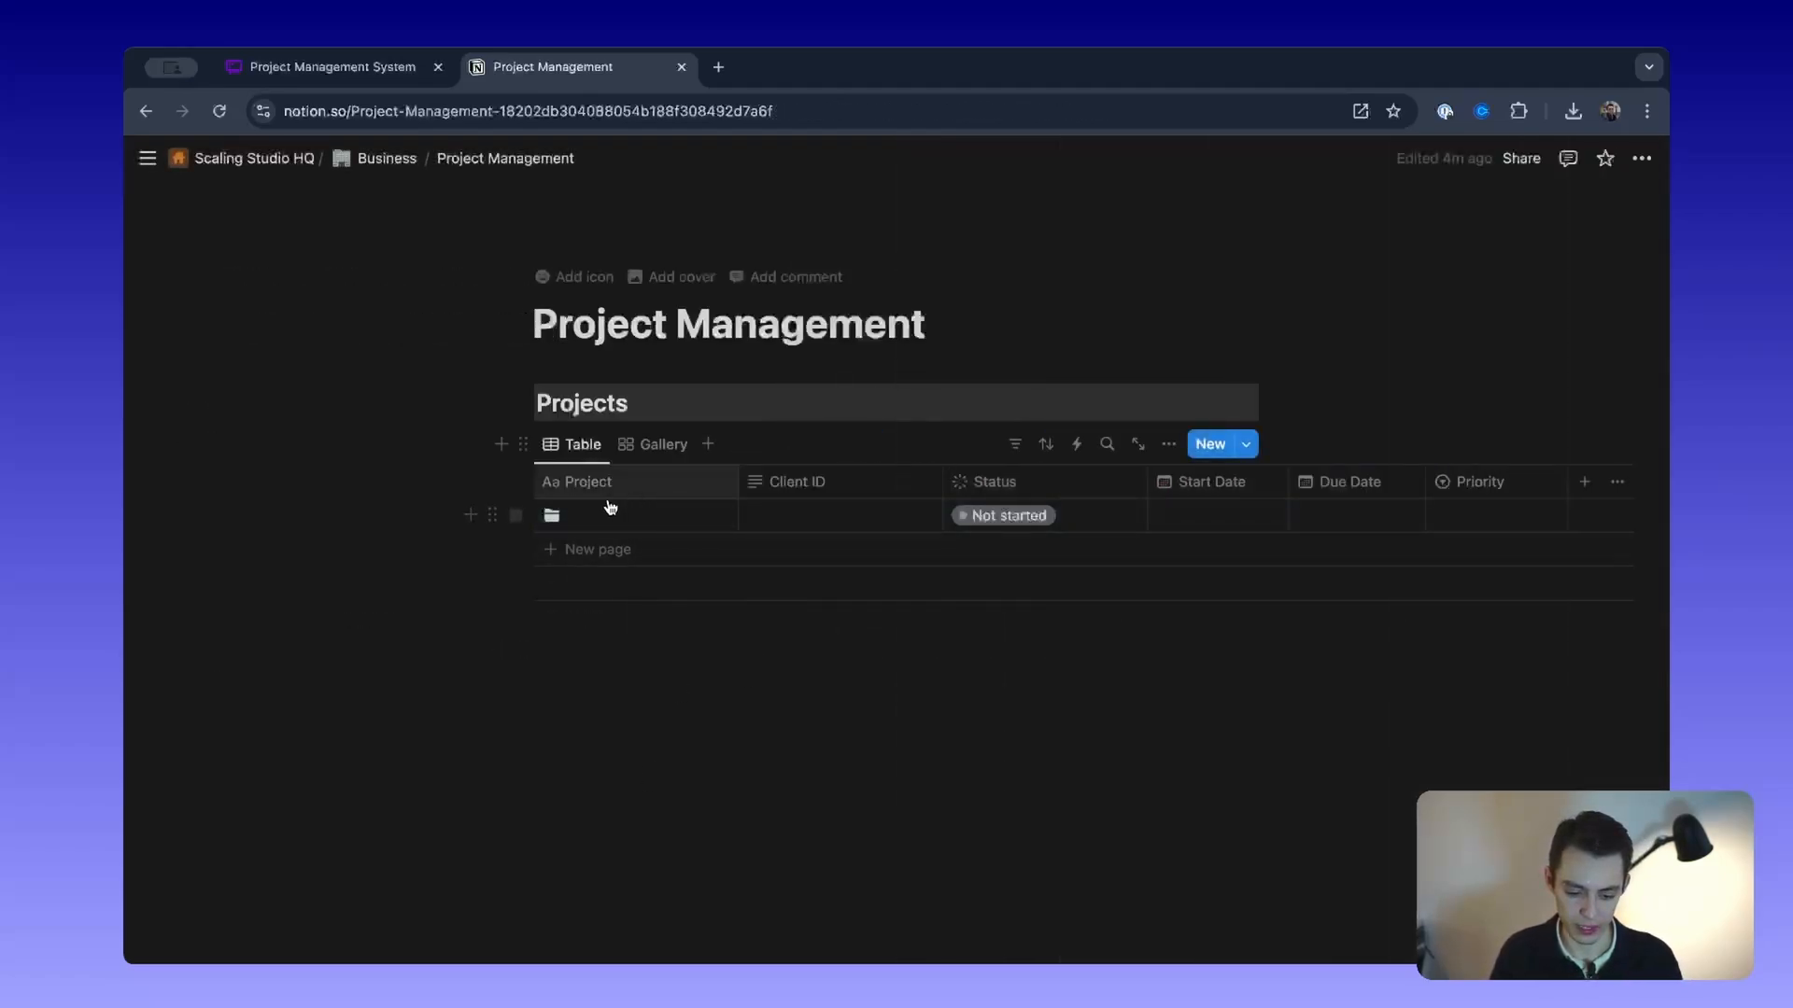
# Step: Create a blank template for the Projects database and make it the default for all views
pyautogui.click(1246, 444)
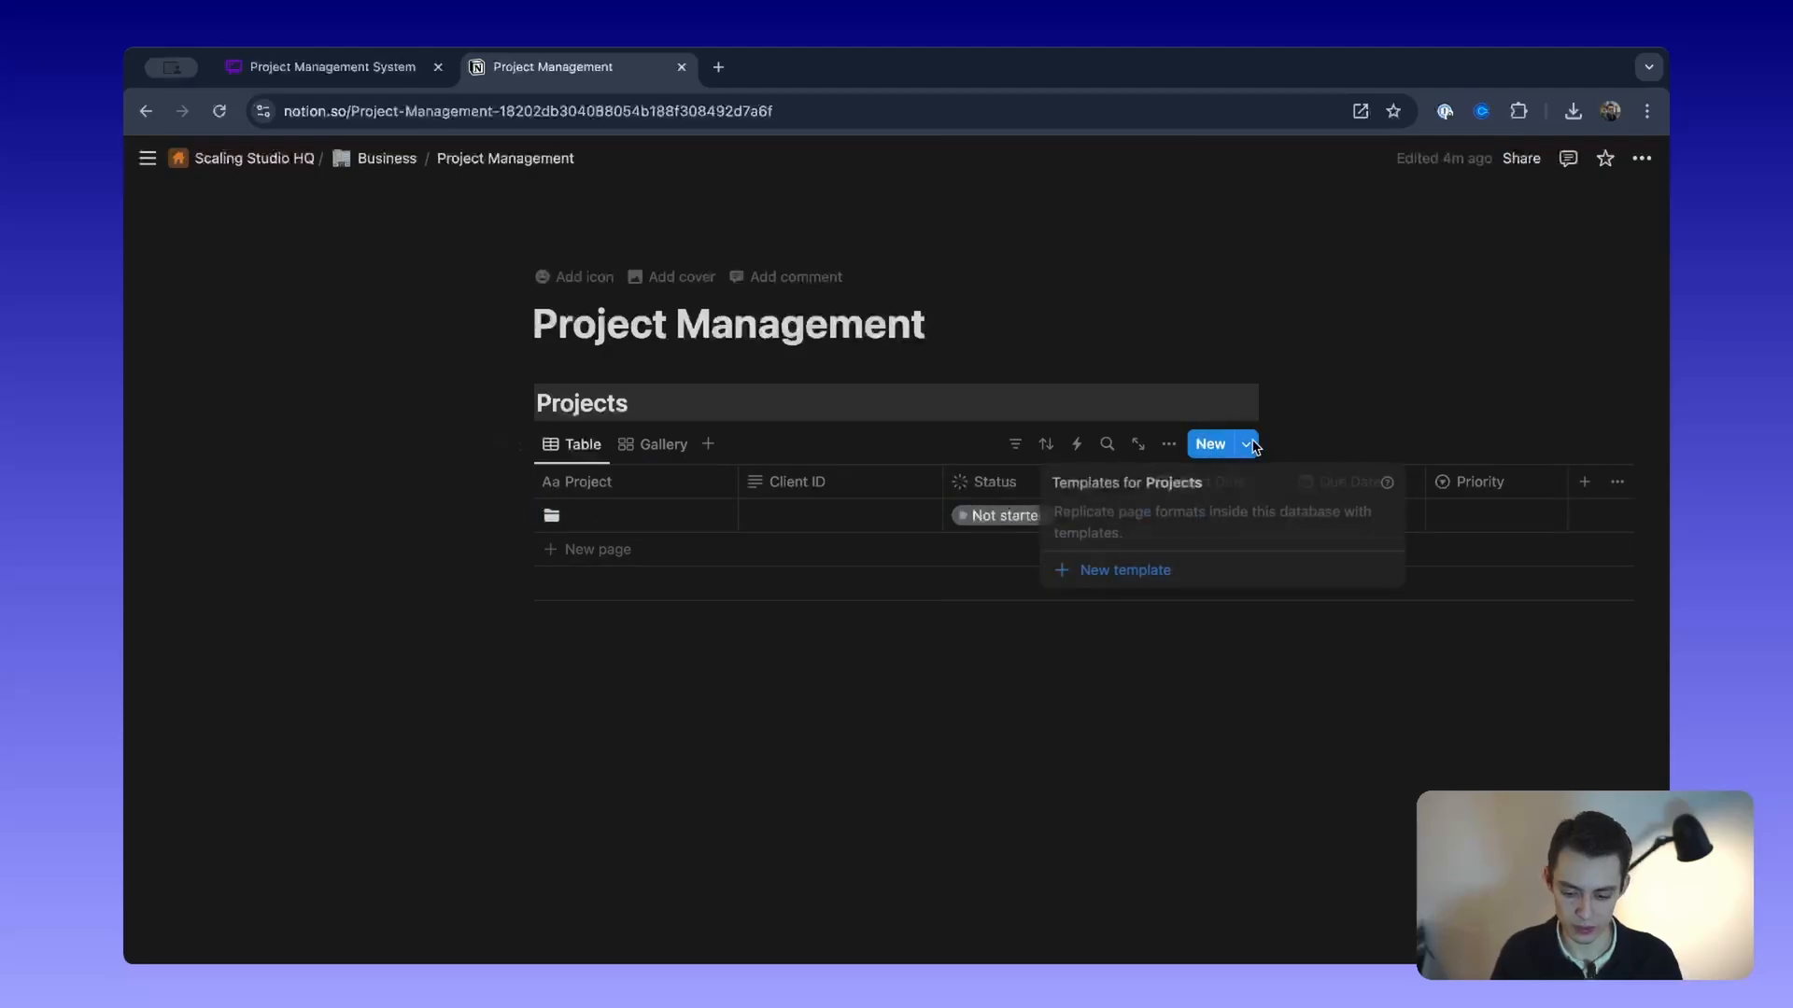
pyautogui.click(1136, 565)
pyautogui.click(398, 224)
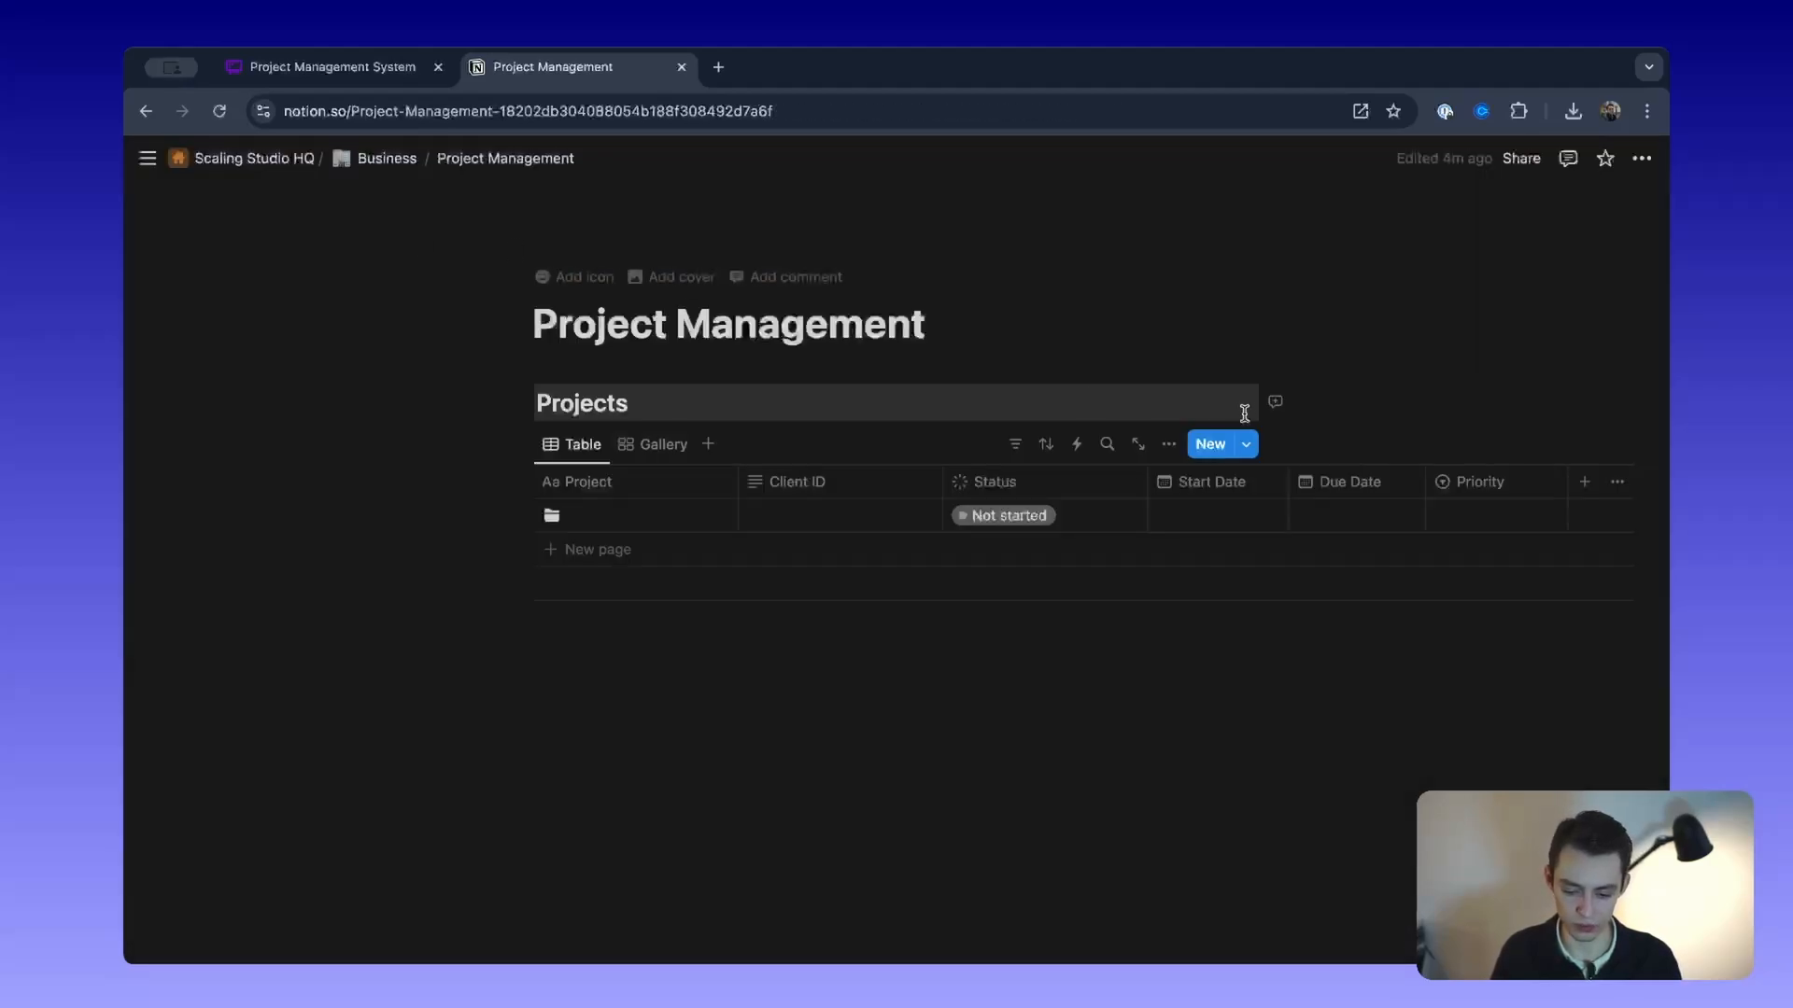
pyautogui.click(1249, 446)
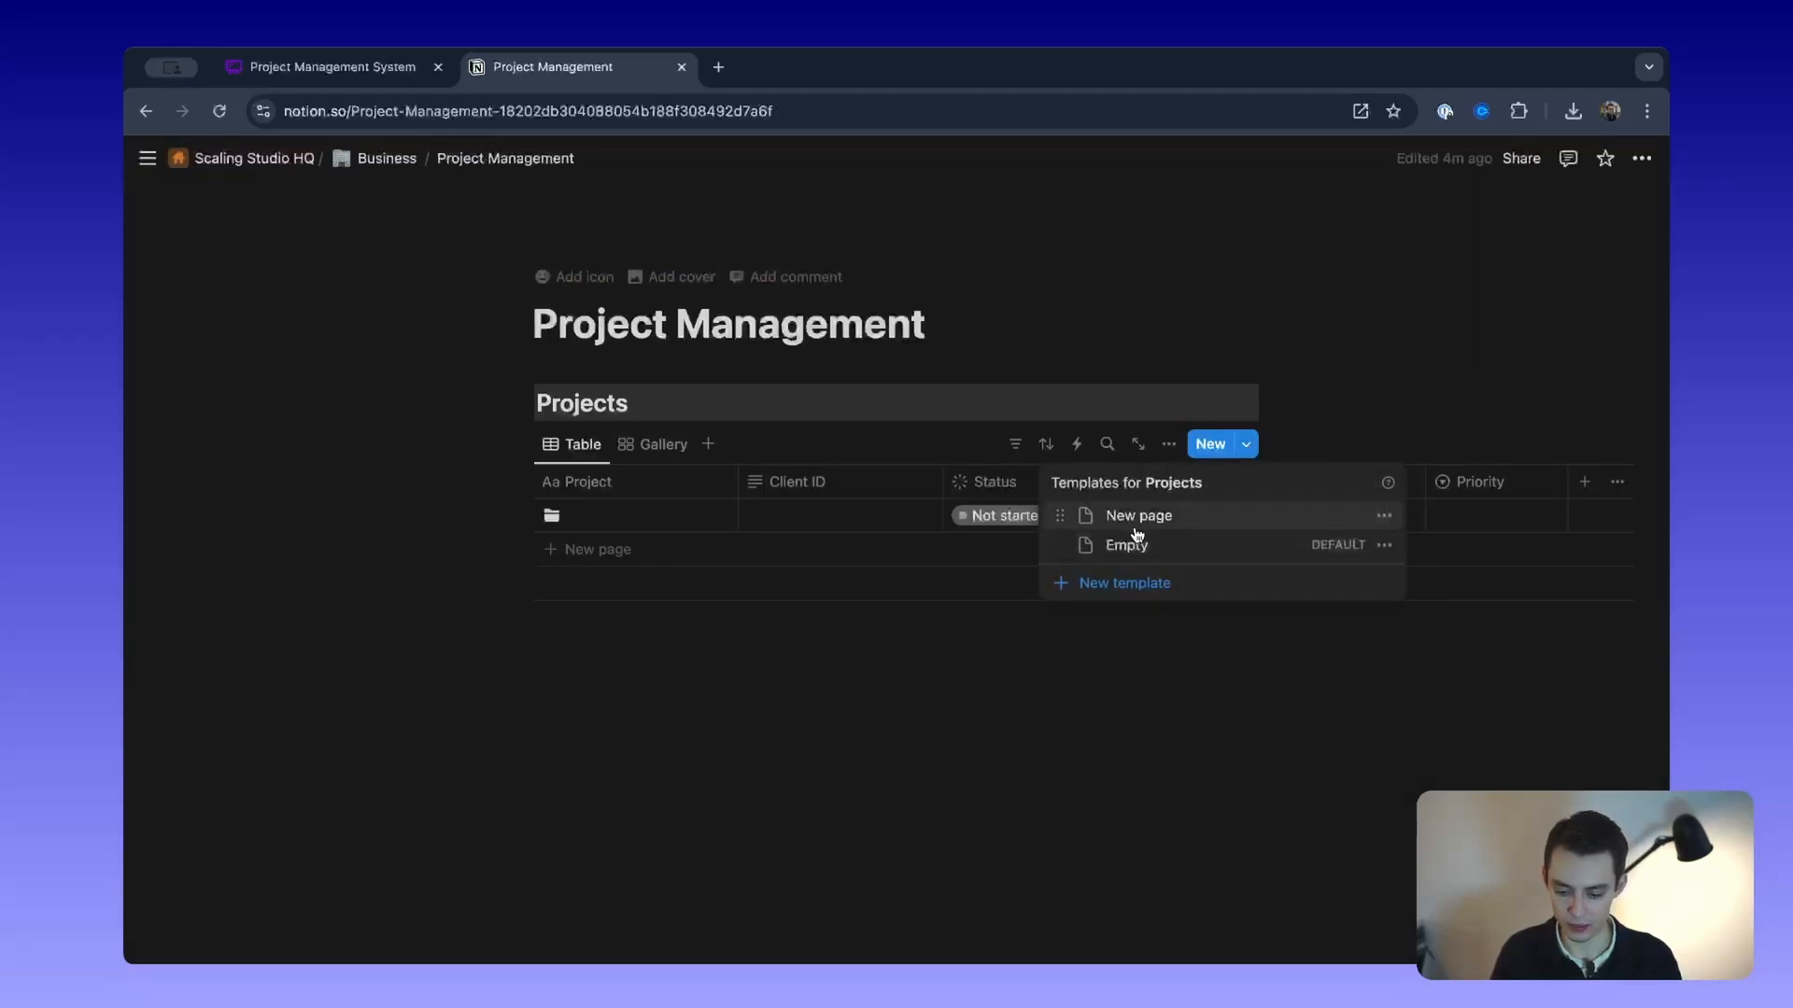
pyautogui.click(1383, 515)
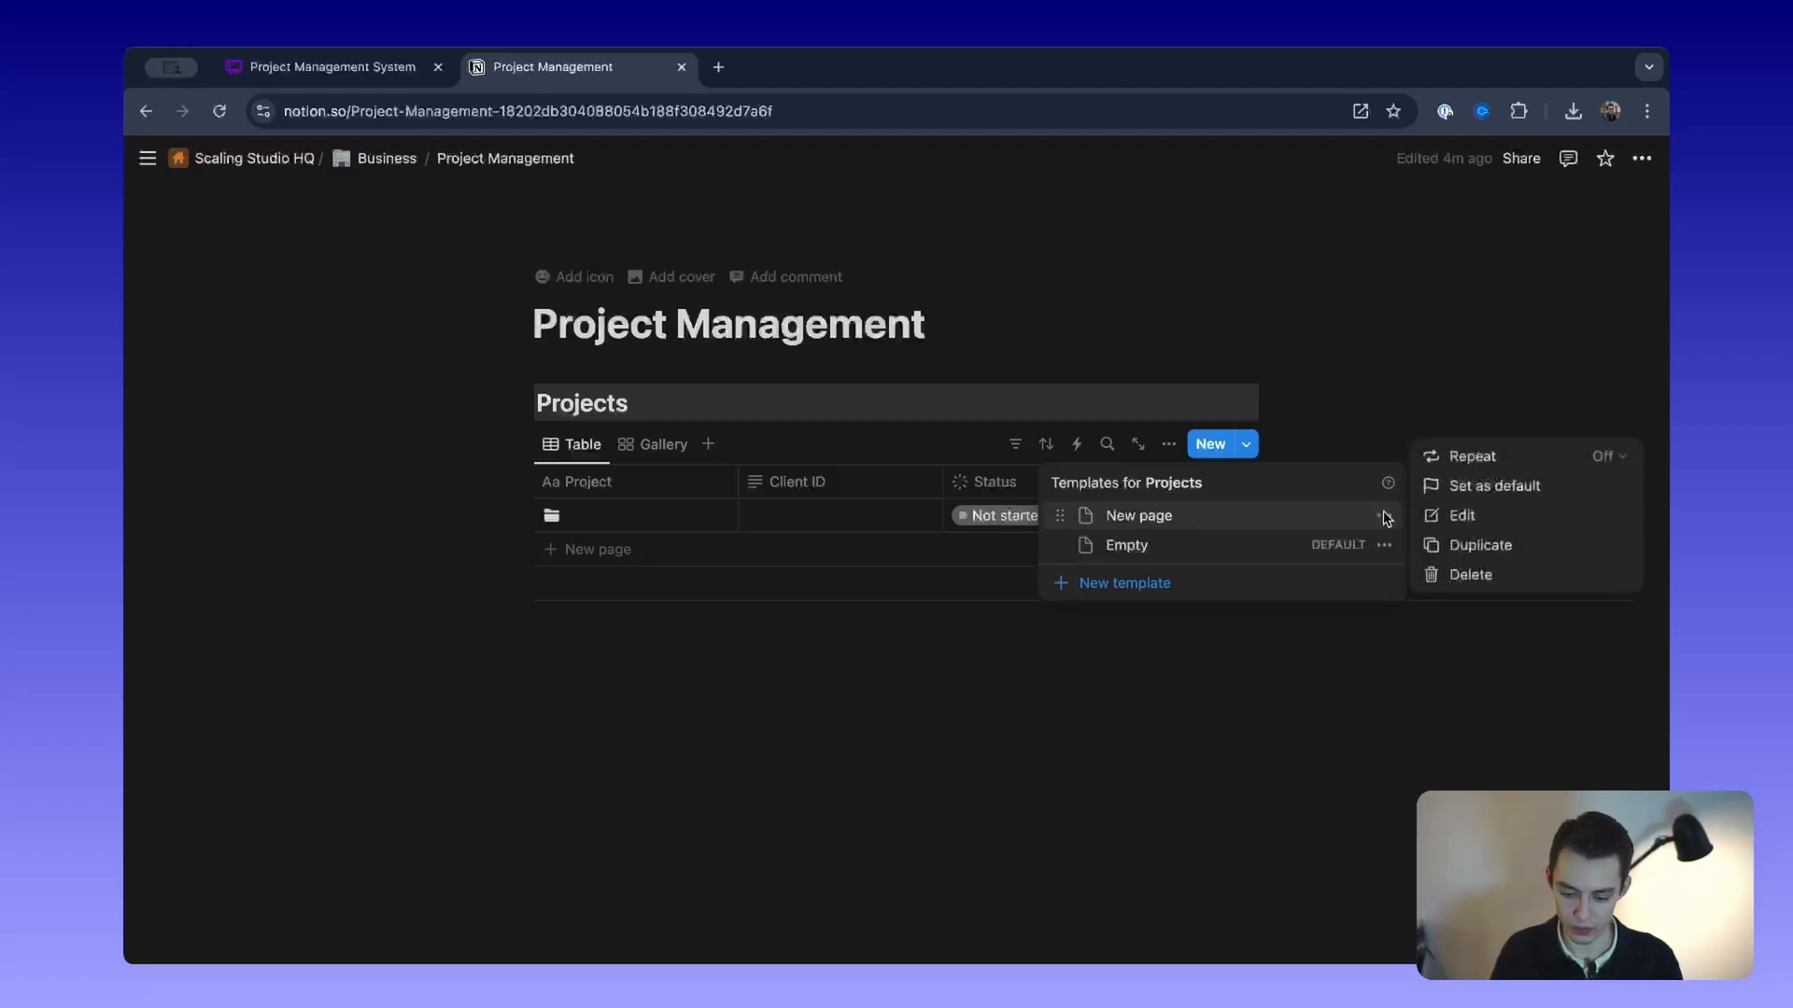
pyautogui.click(1465, 487)
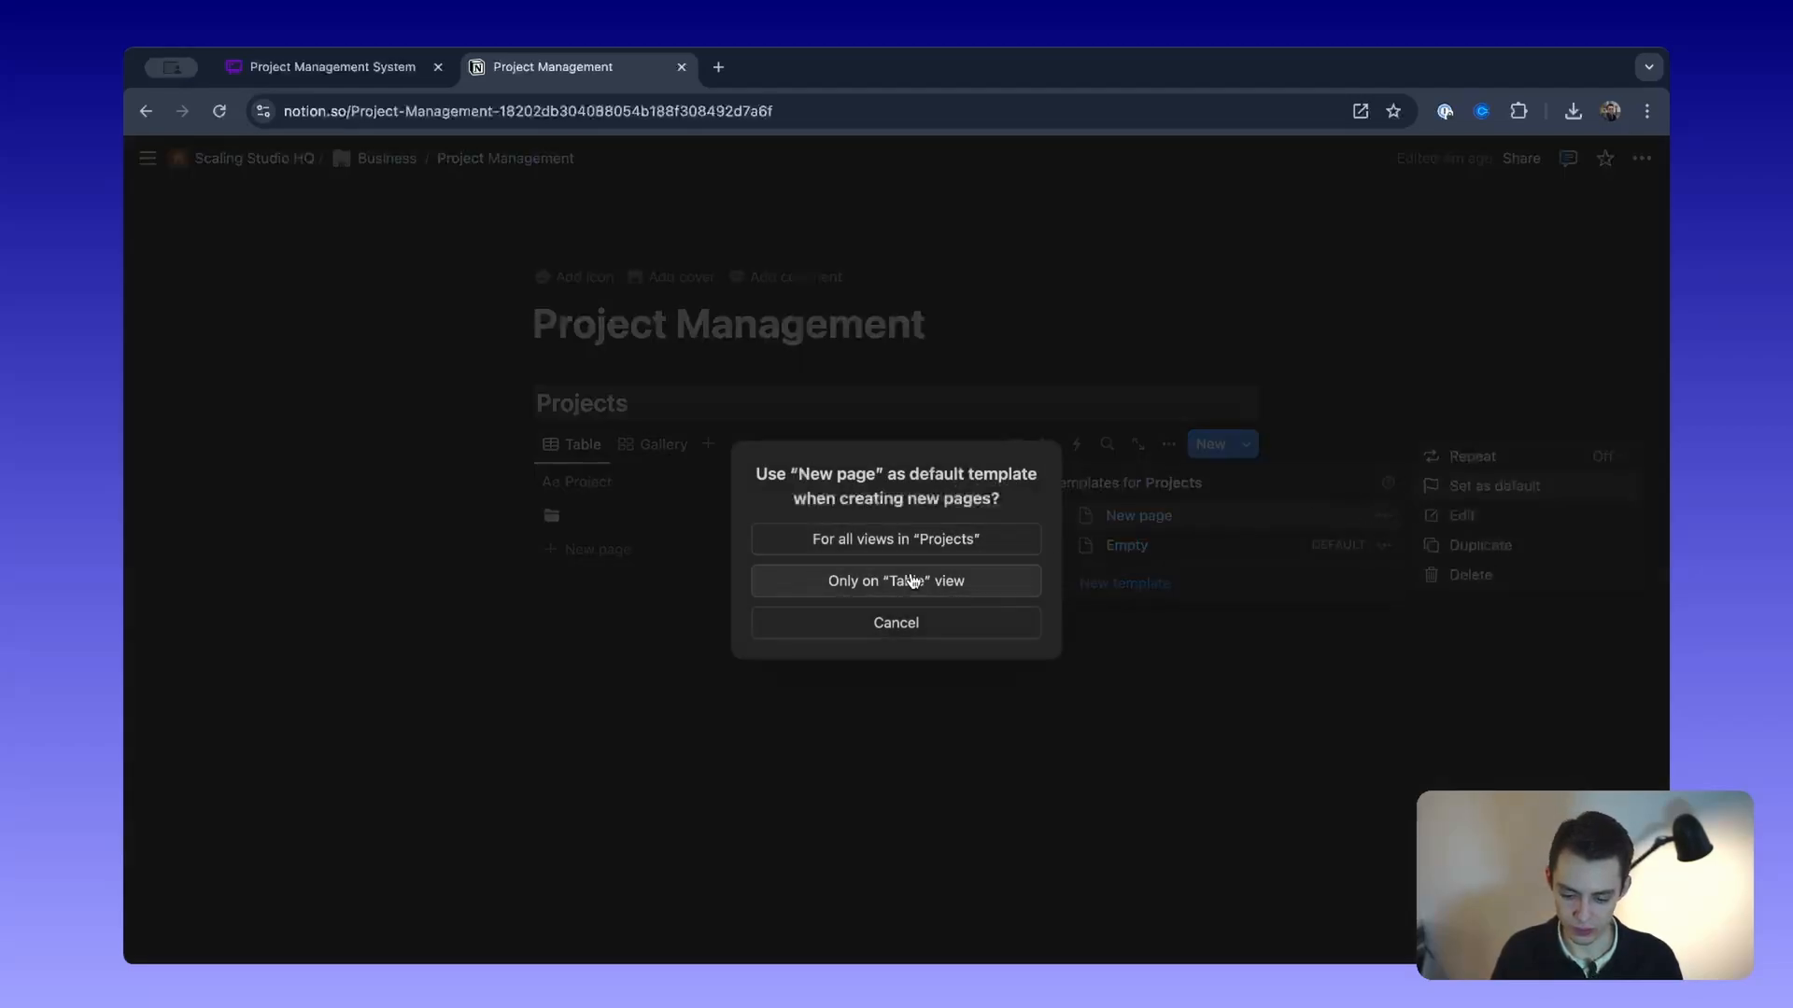
pyautogui.click(976, 557)
# Step: Open the new Projects template for editing and title it [PROJECT NAME]
pyautogui.click(1388, 517)
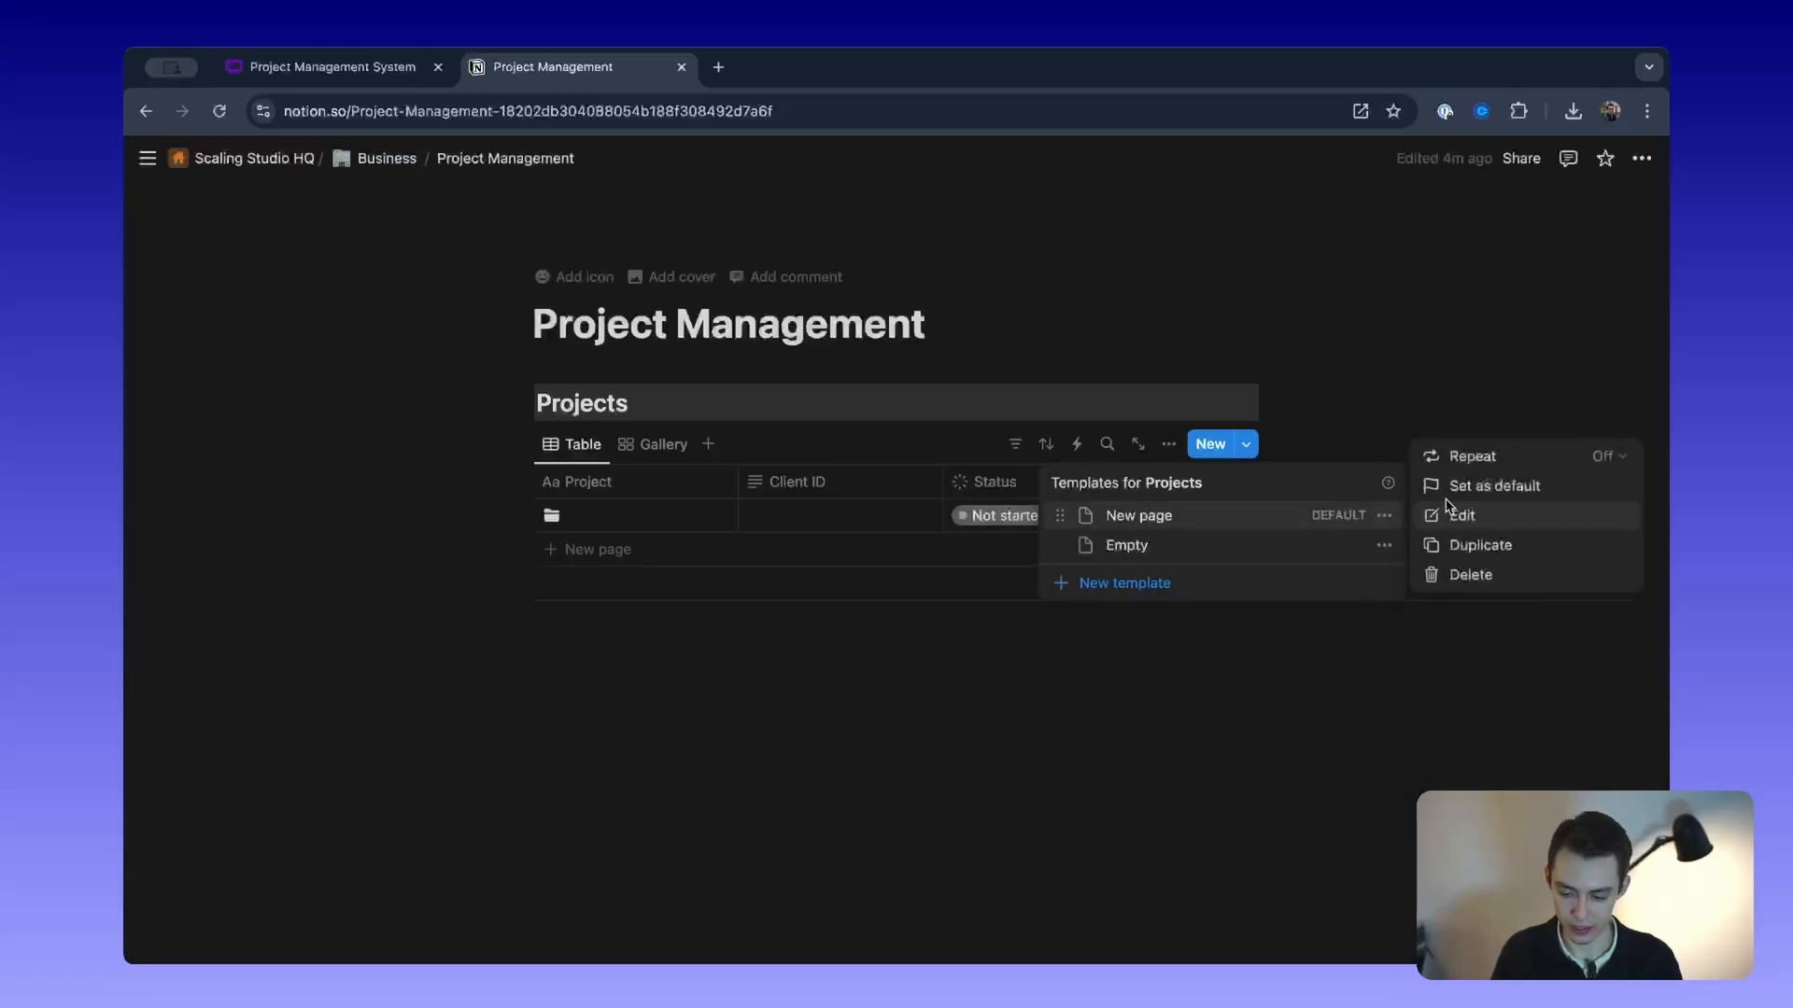
pyautogui.click(1490, 519)
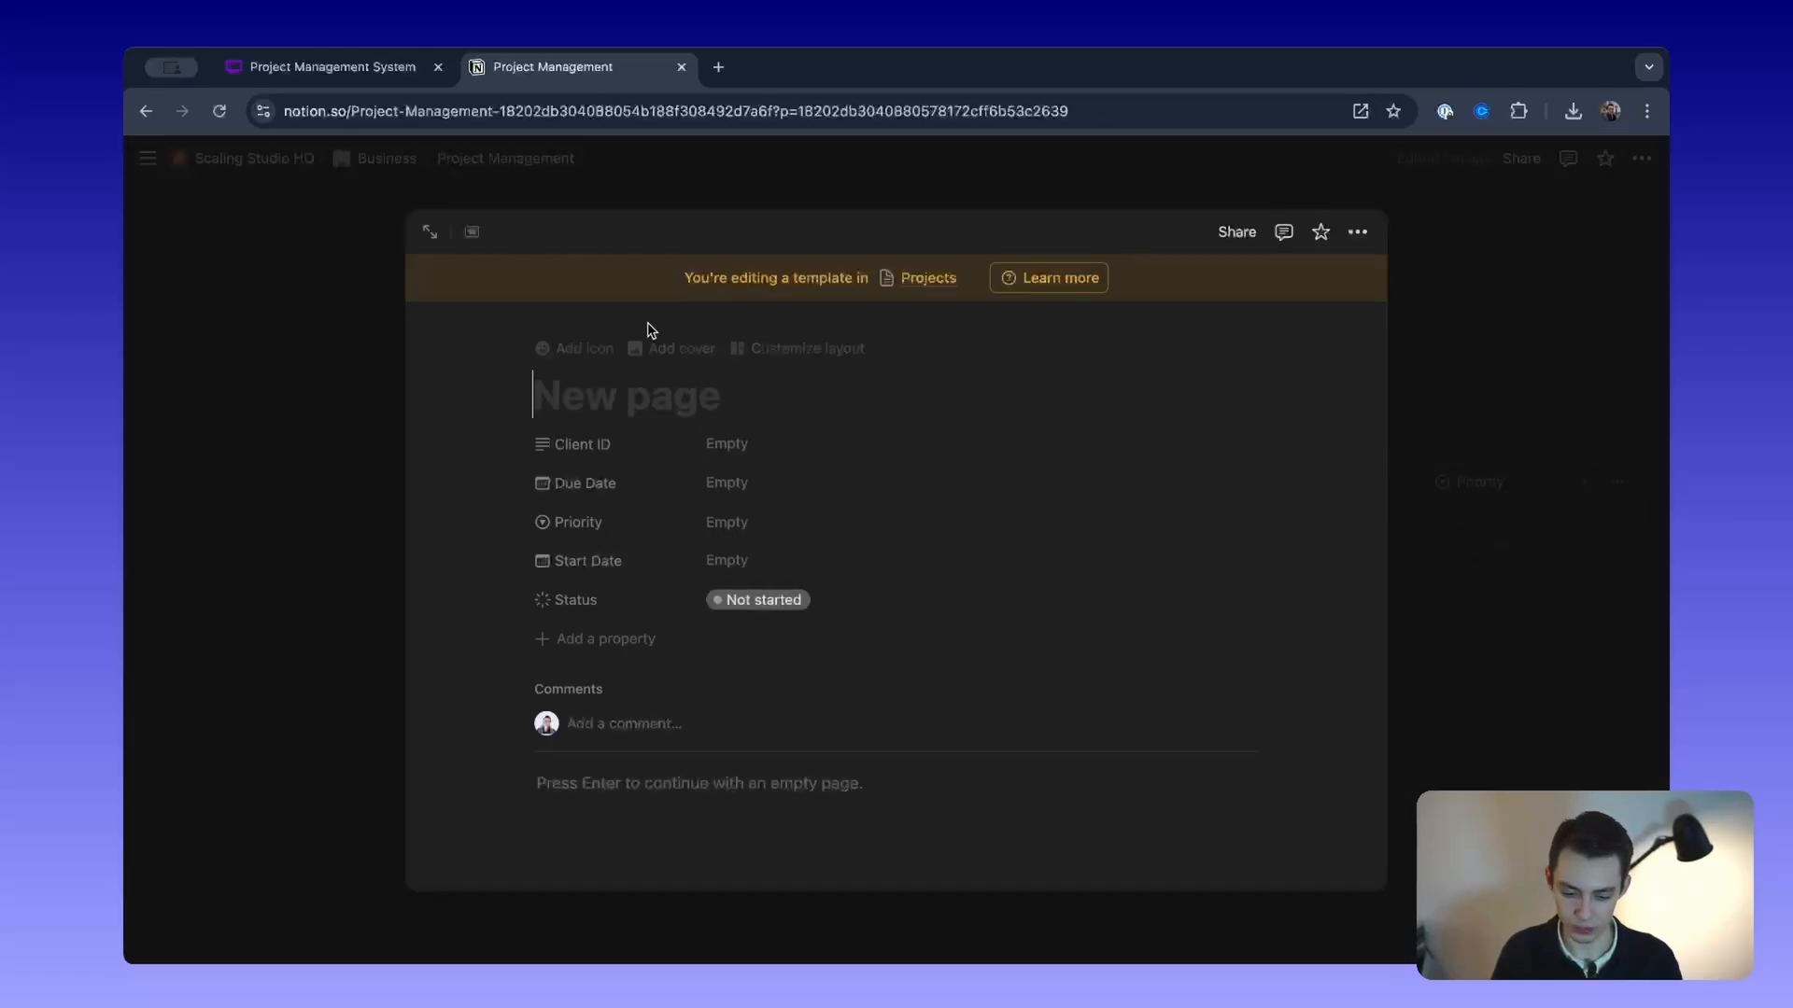
pyautogui.click(656, 404)
pyautogui.write('[]')
pyautogui.press('Left')
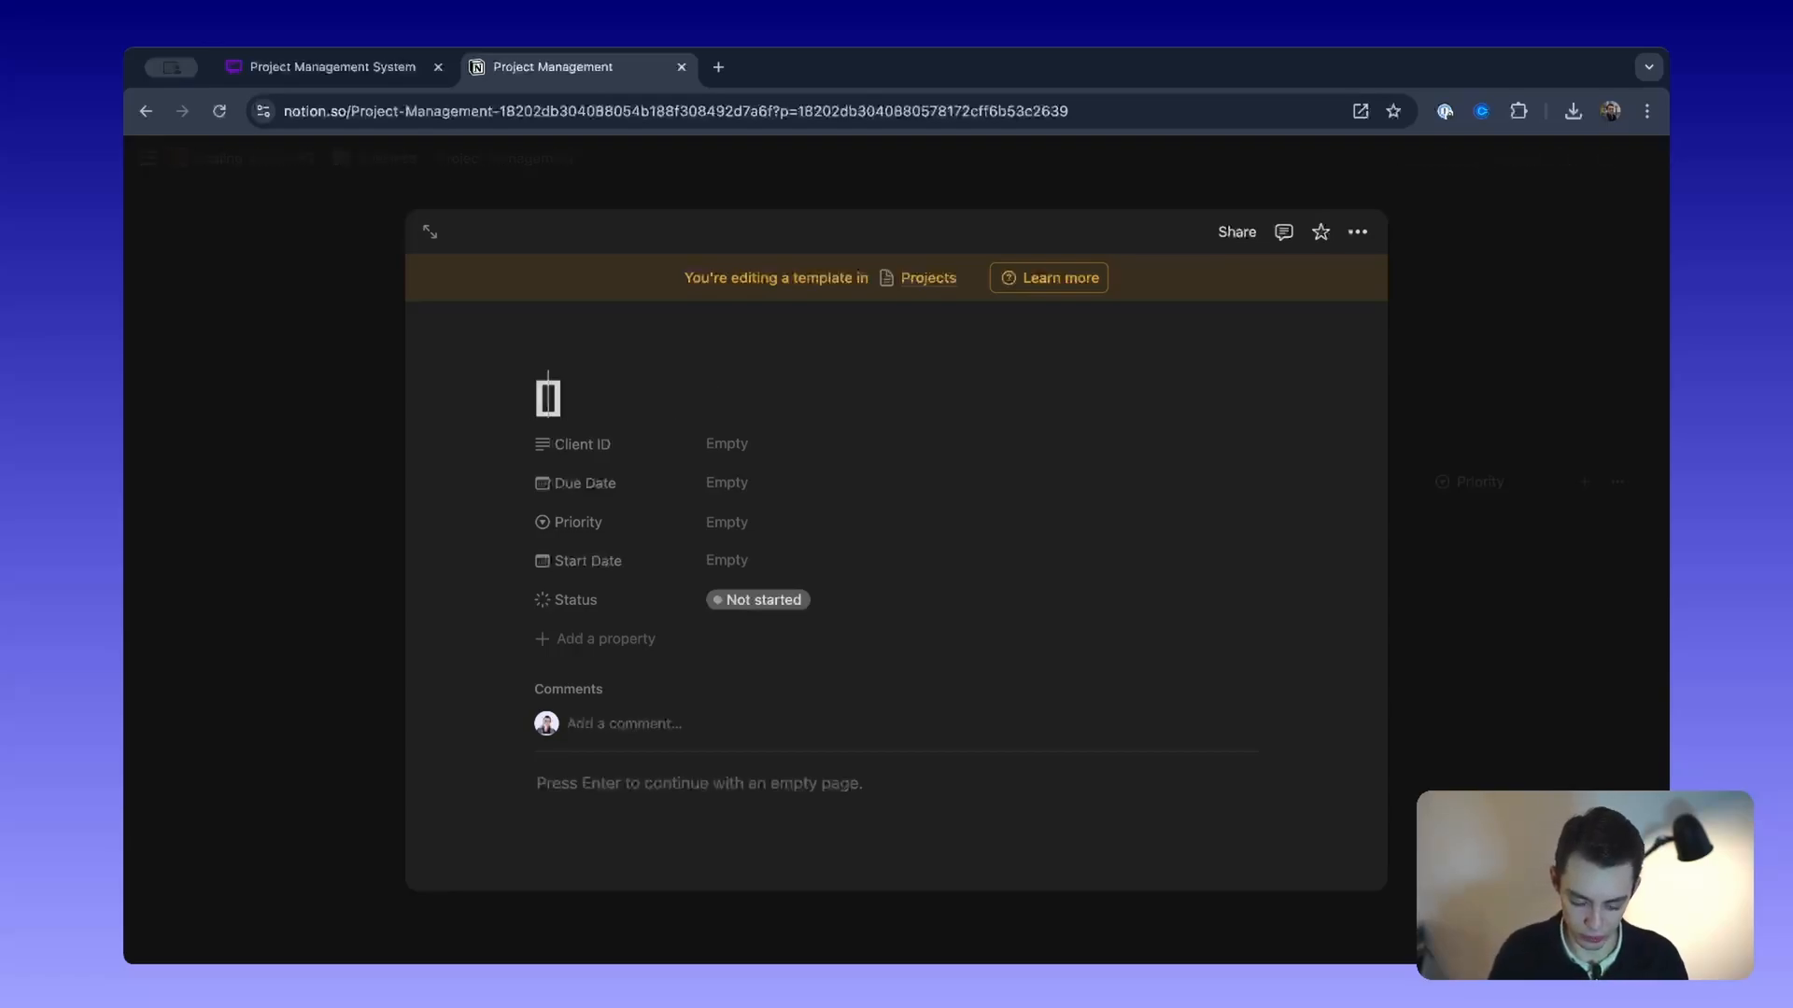
pyautogui.write('PROJECT NAME')
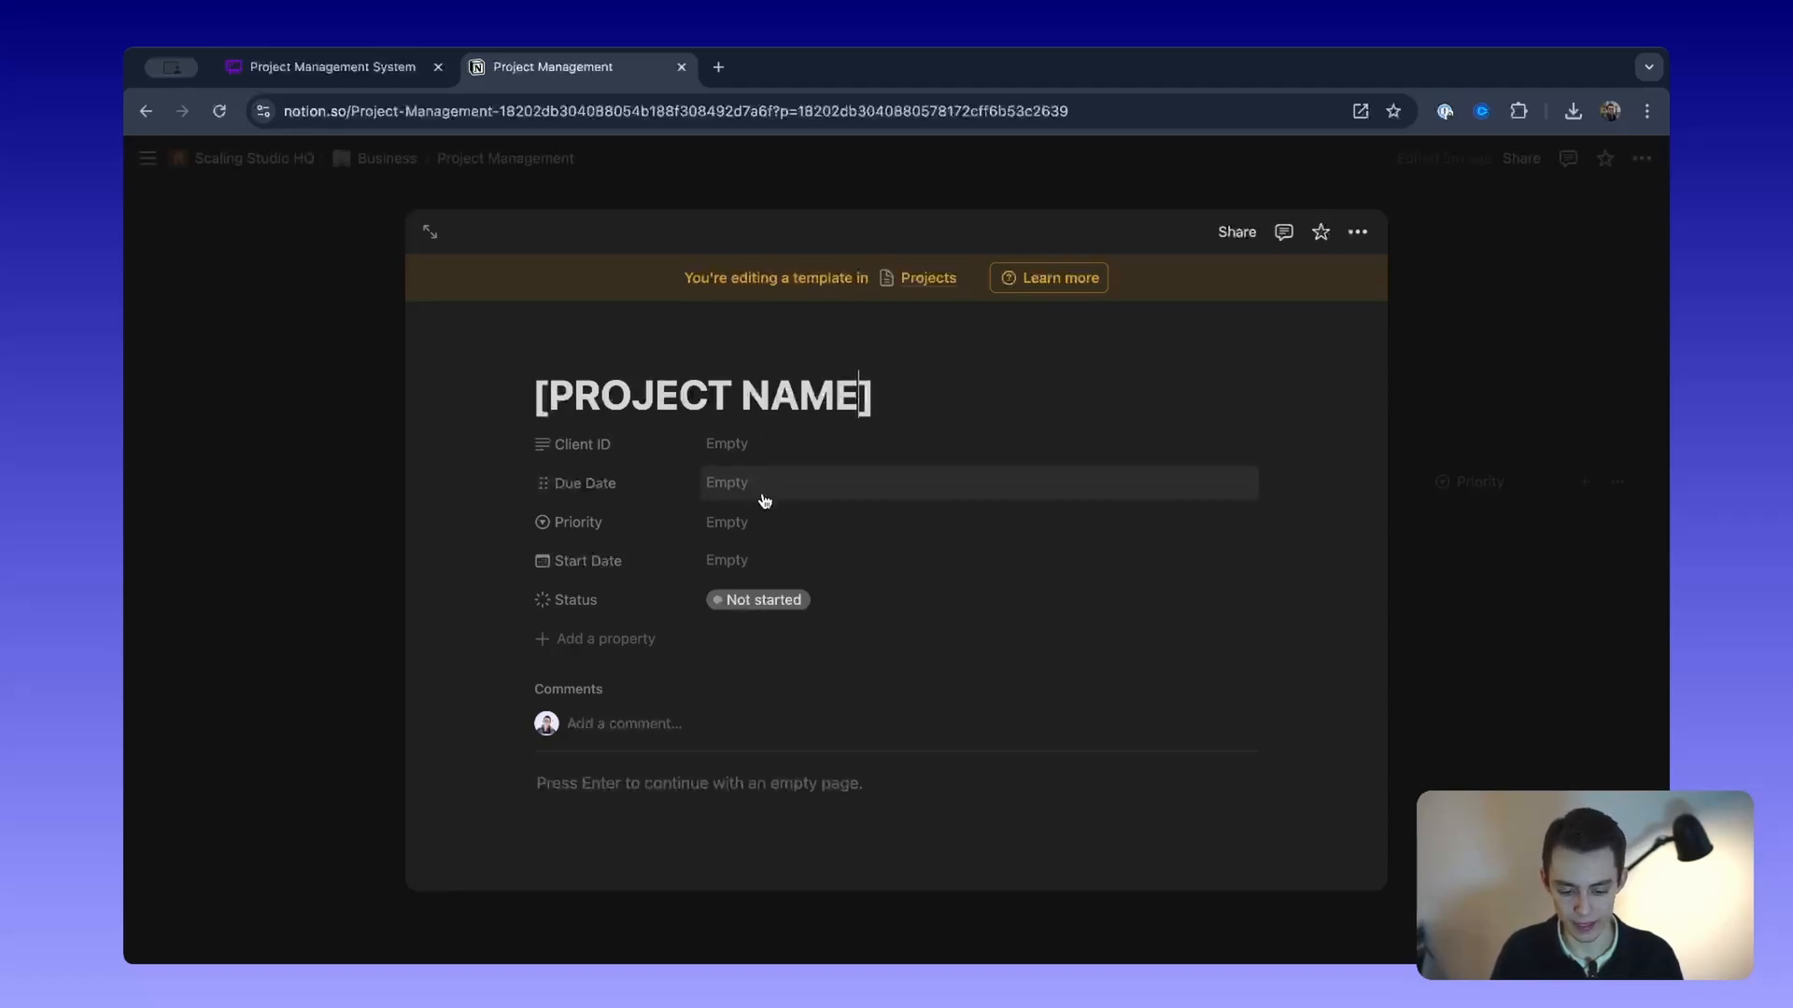
# Step: Set the template's Priority property to Normal
pyautogui.scroll(-2, 827, 611)
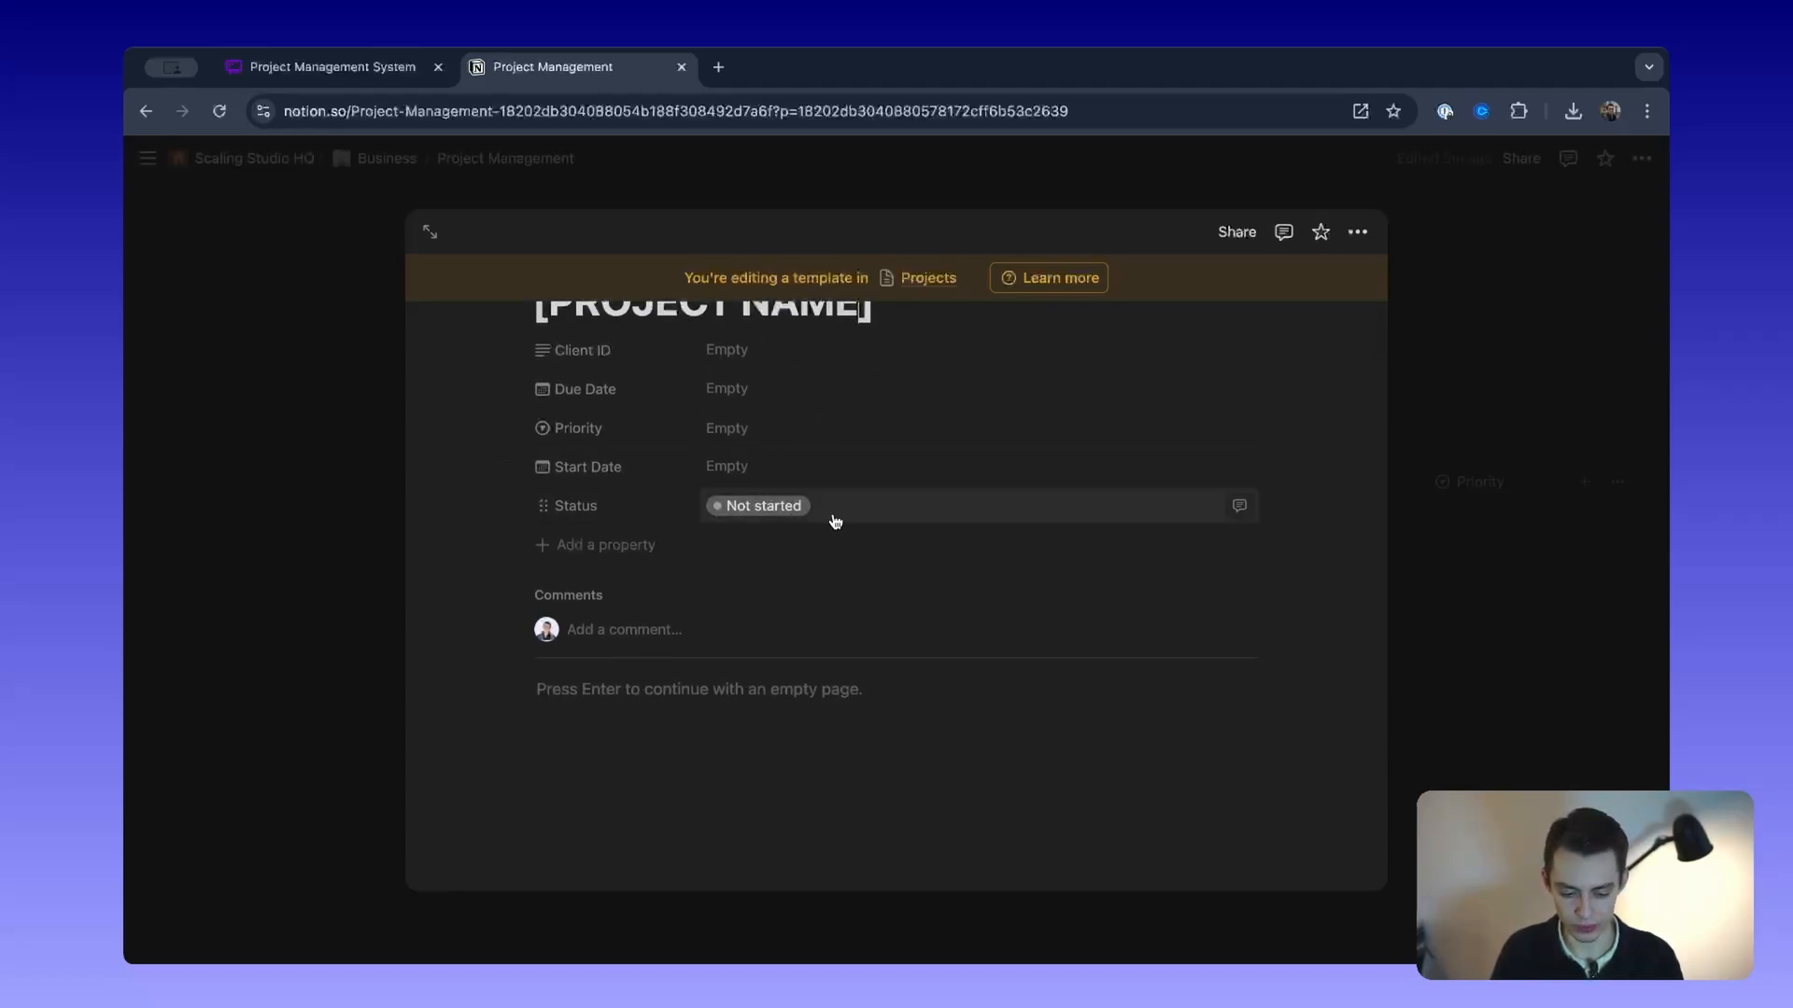
pyautogui.scroll(2, 860, 526)
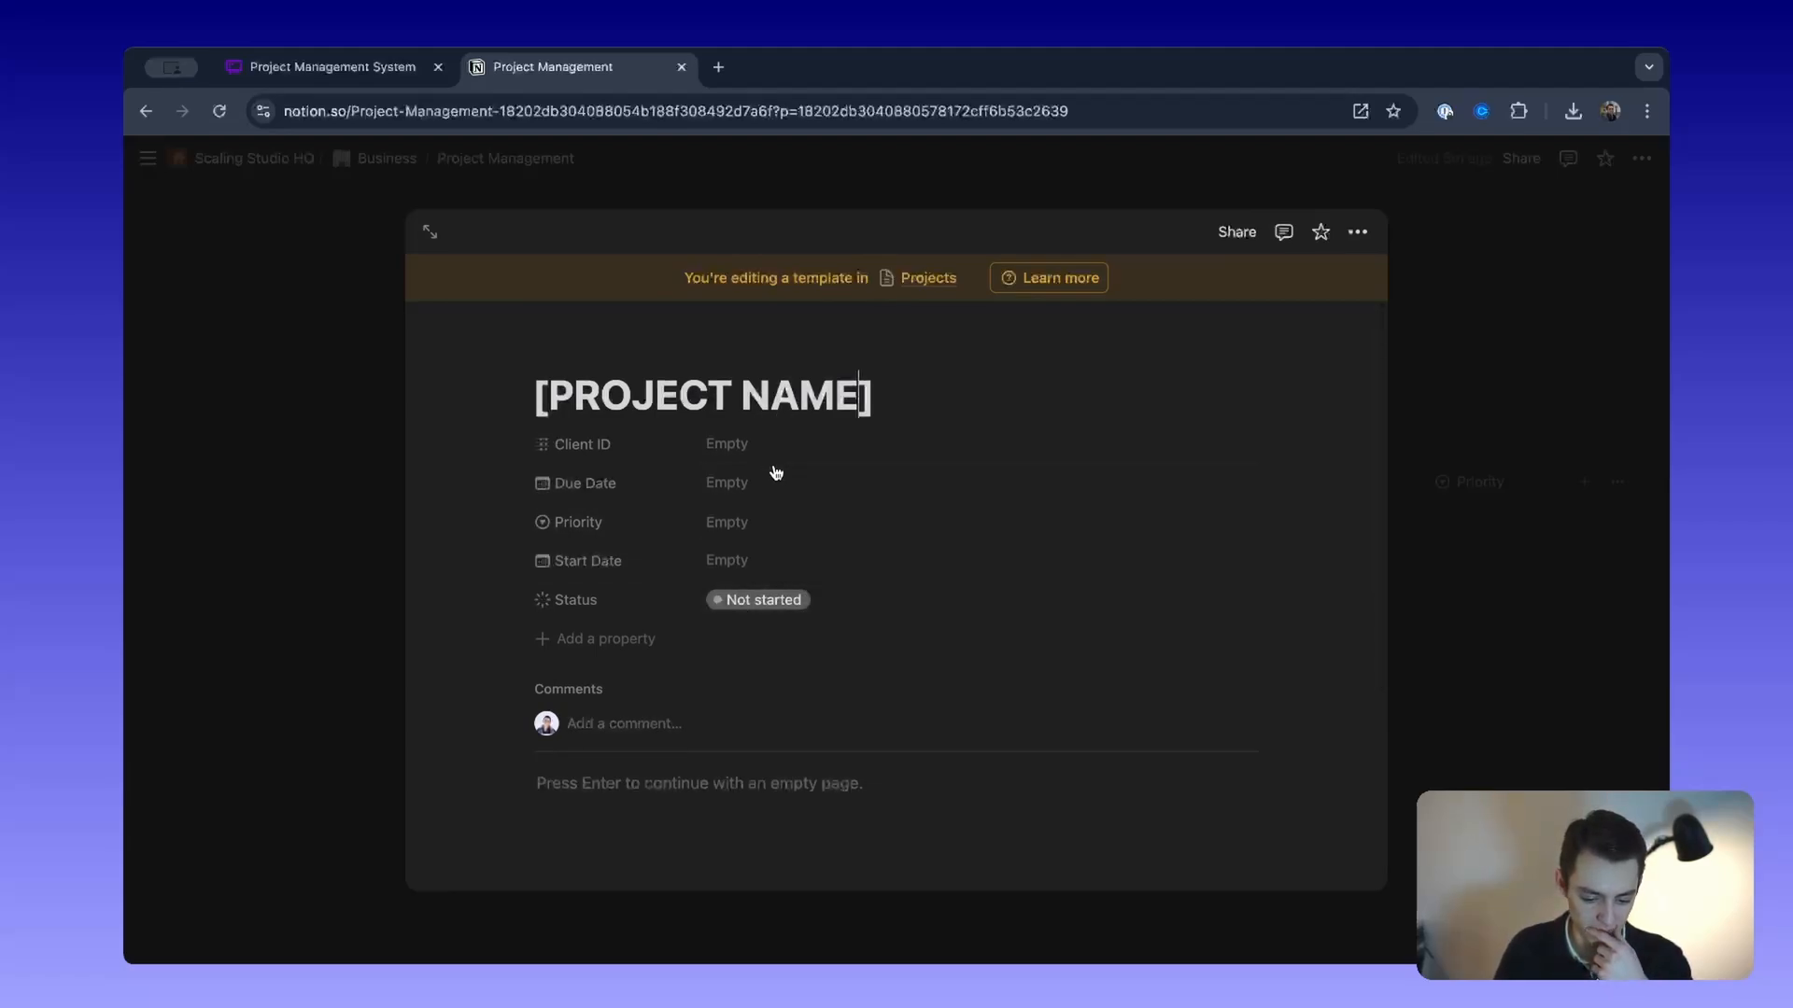
pyautogui.click(783, 543)
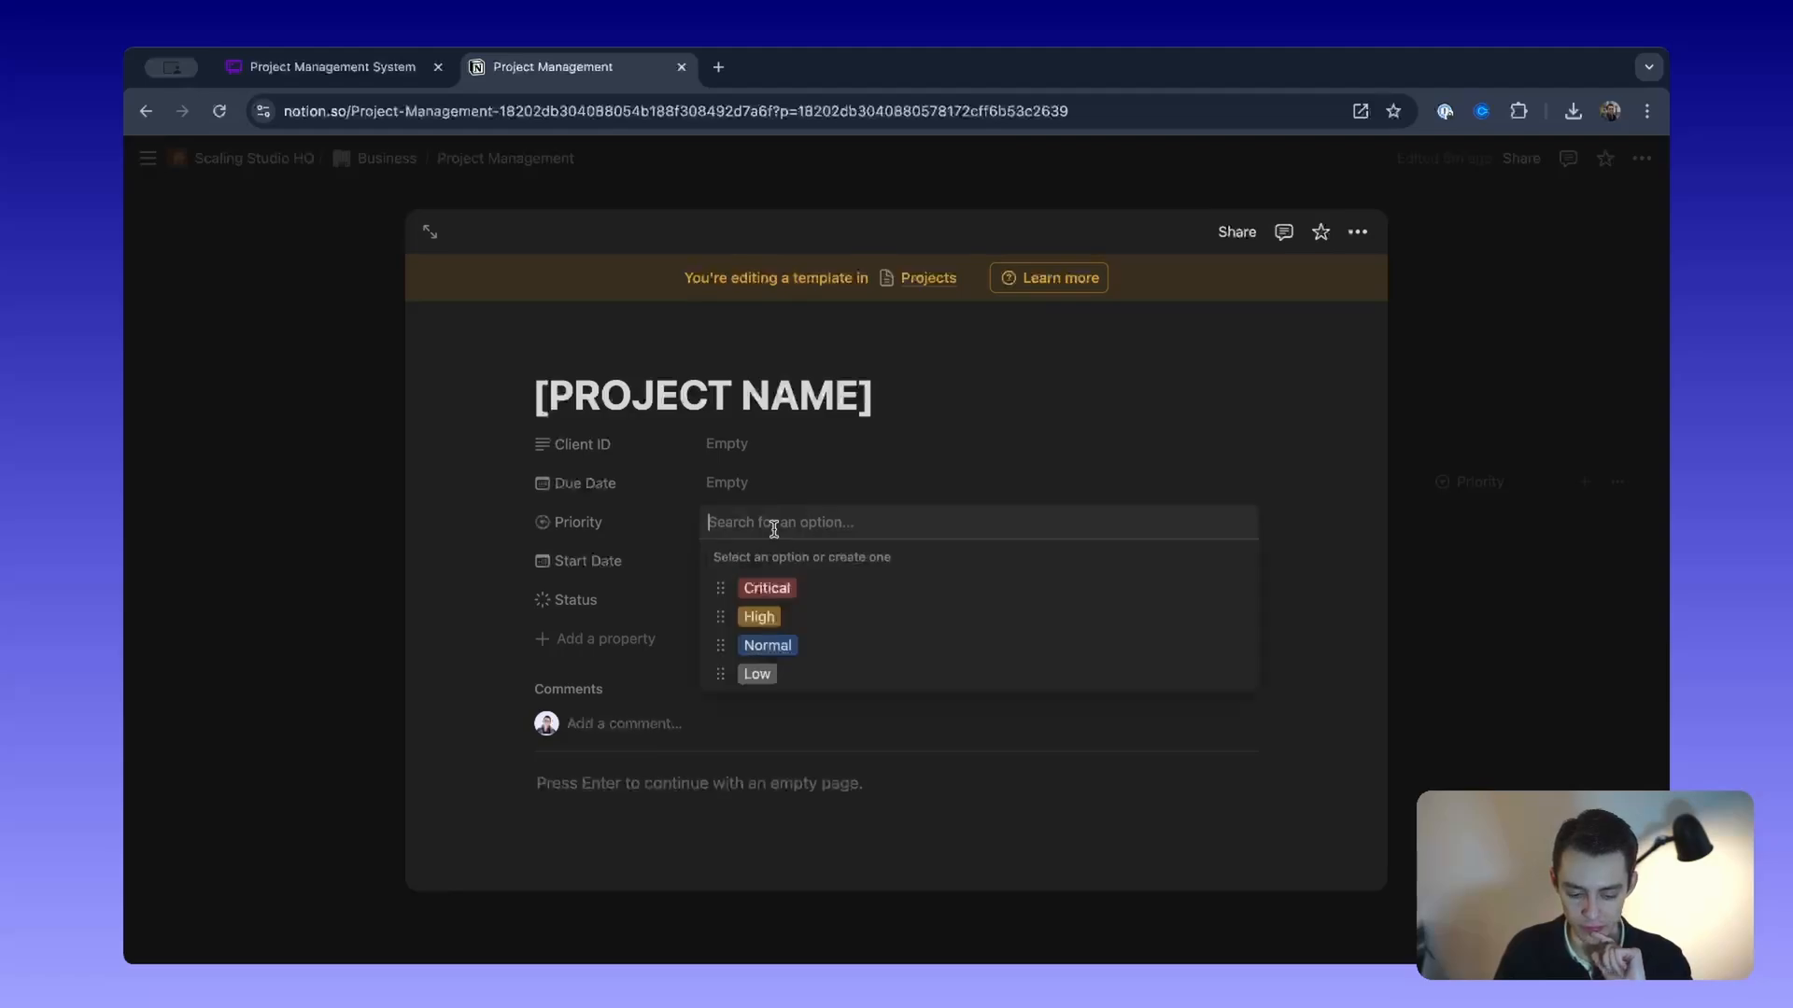
pyautogui.click(832, 646)
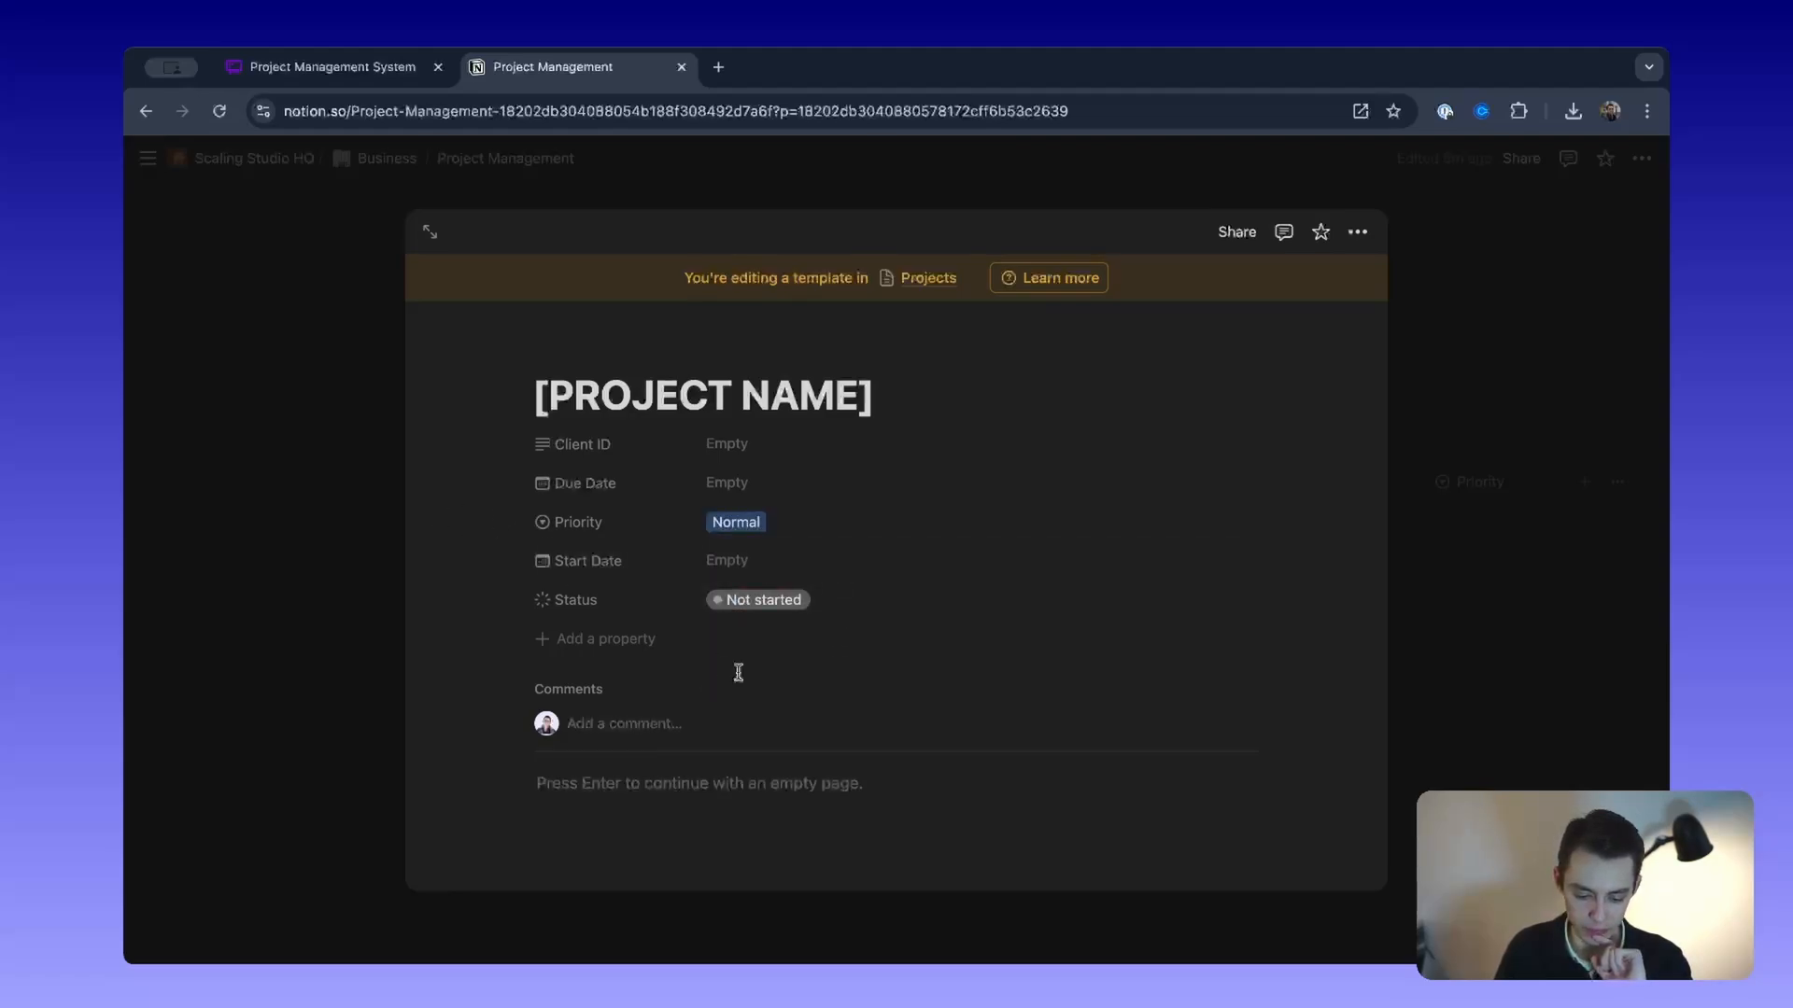
pyautogui.scroll(-4, 724, 691)
pyautogui.scroll(4, 725, 688)
pyautogui.scroll(-1, 709, 747)
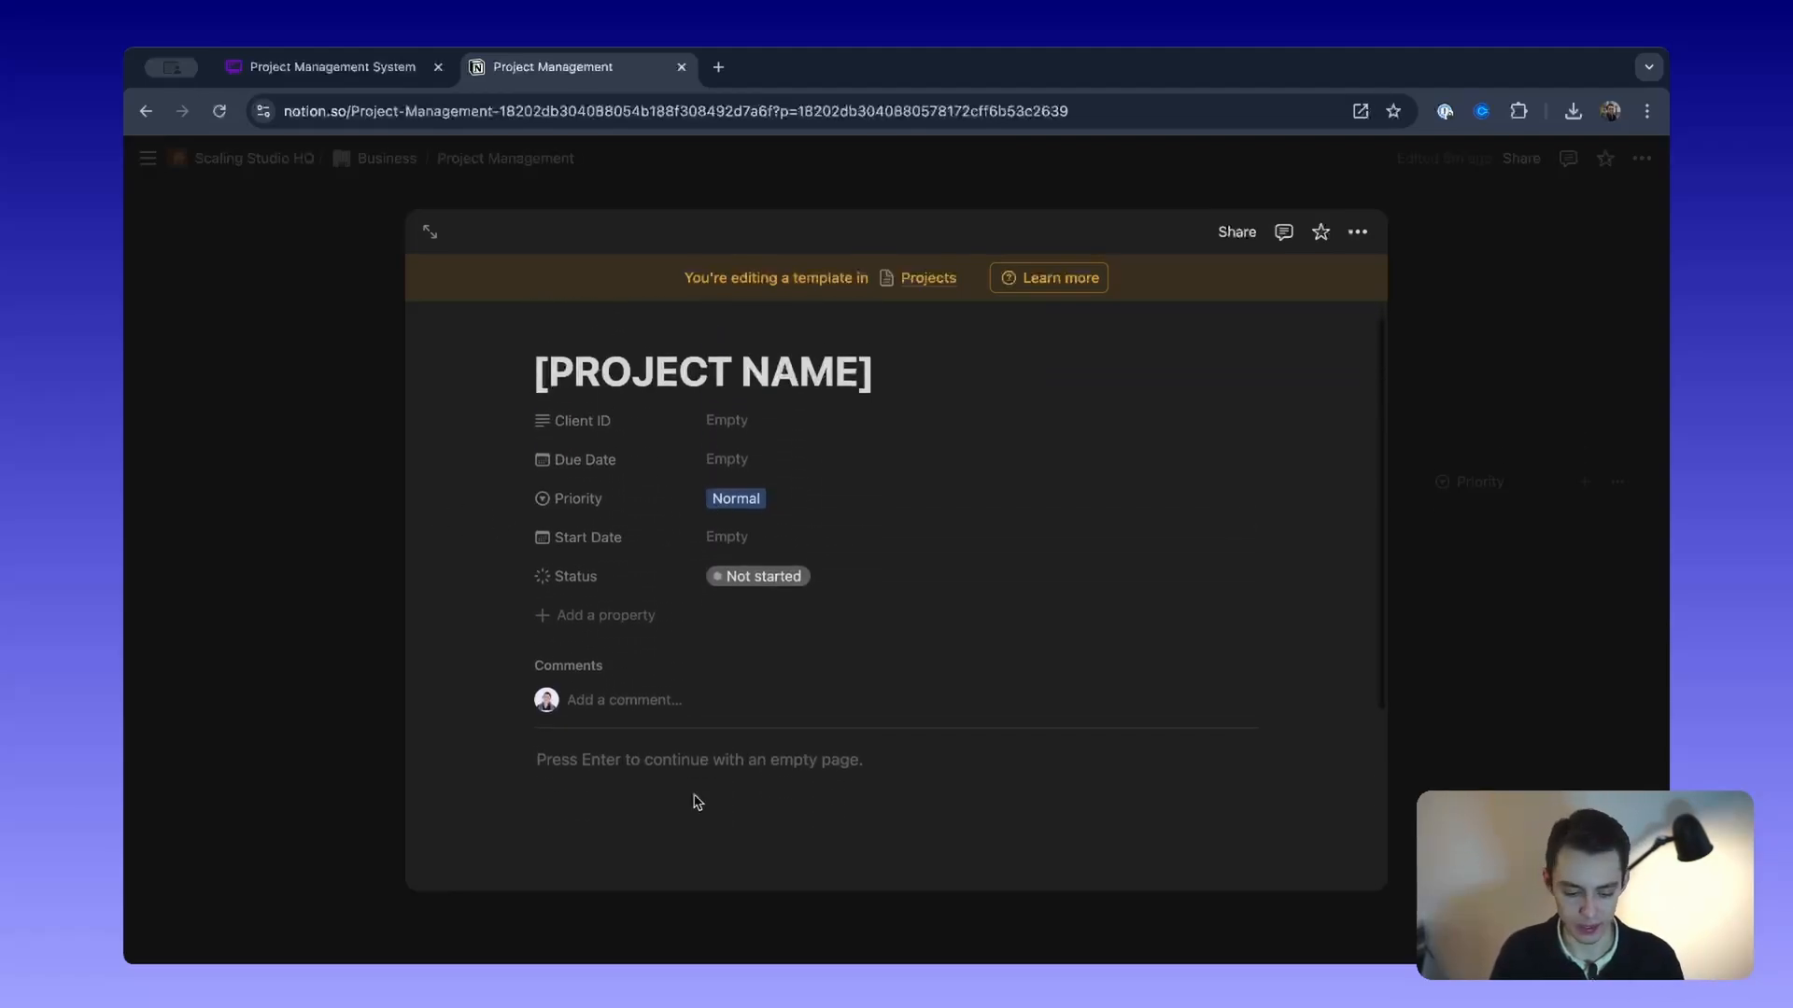
pyautogui.scroll(-1, 696, 802)
pyautogui.scroll(2, 680, 740)
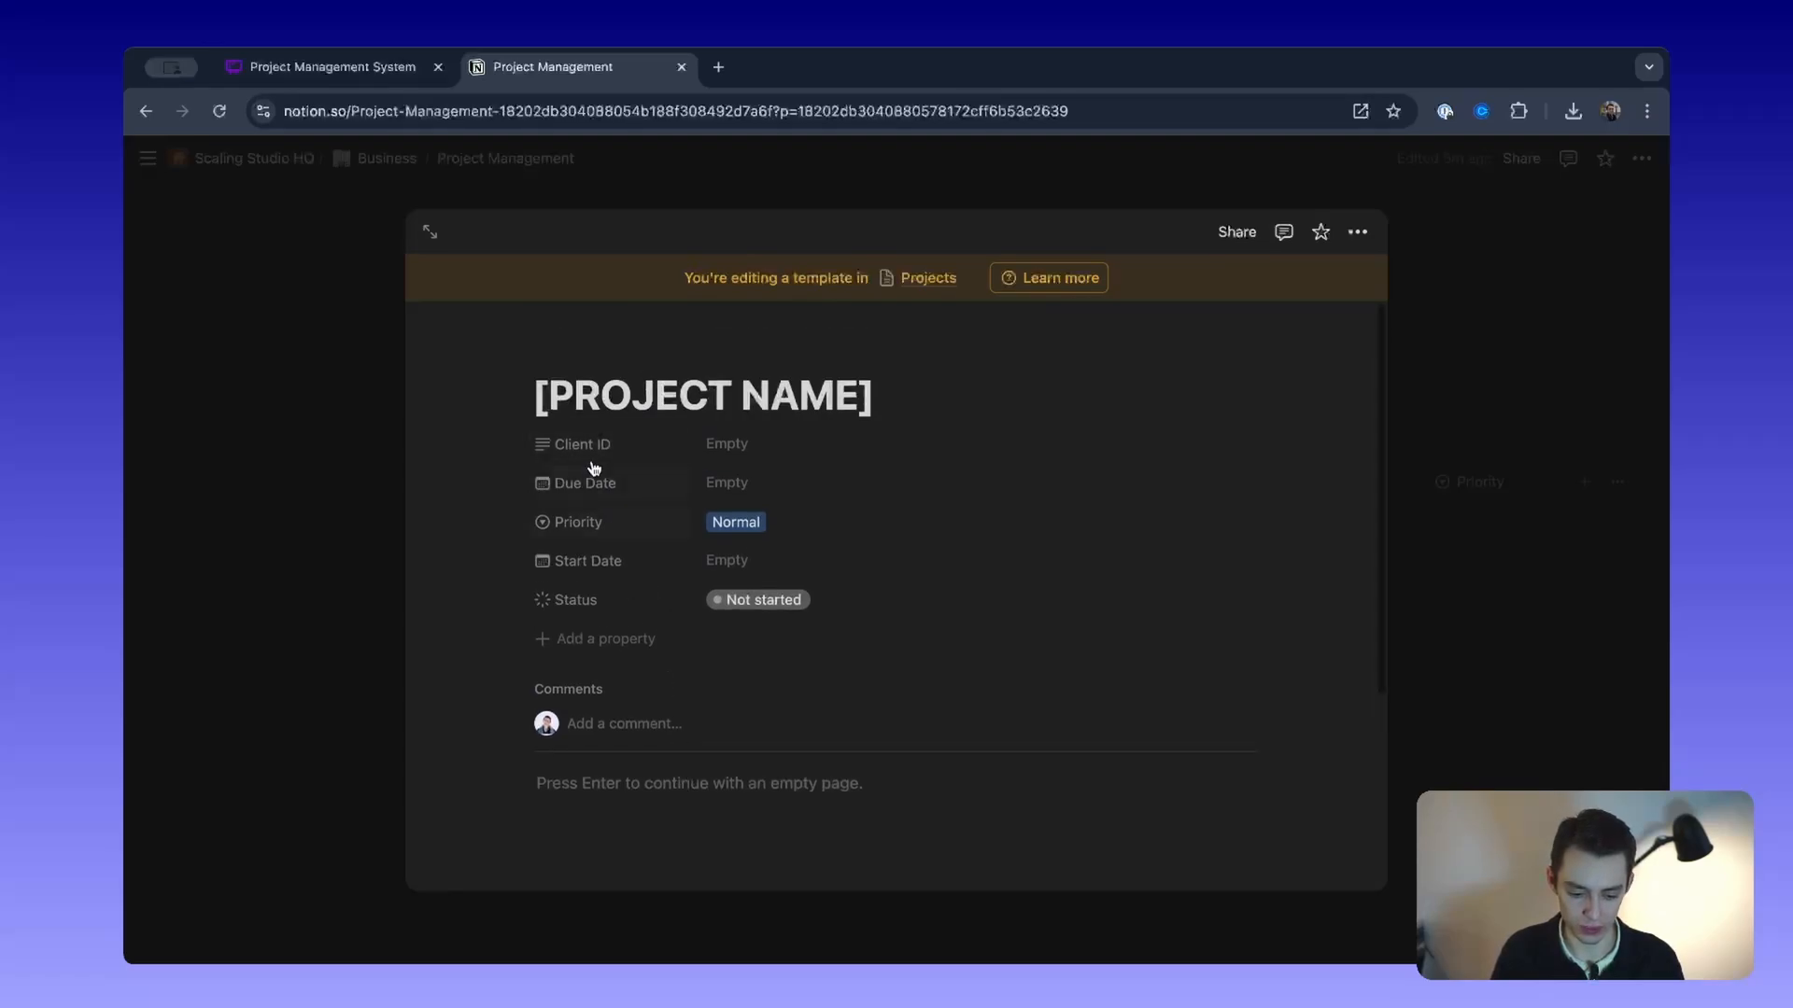
# Step: Give the [PROJECT NAME] template page the light gray folder icon
pyautogui.click(553, 351)
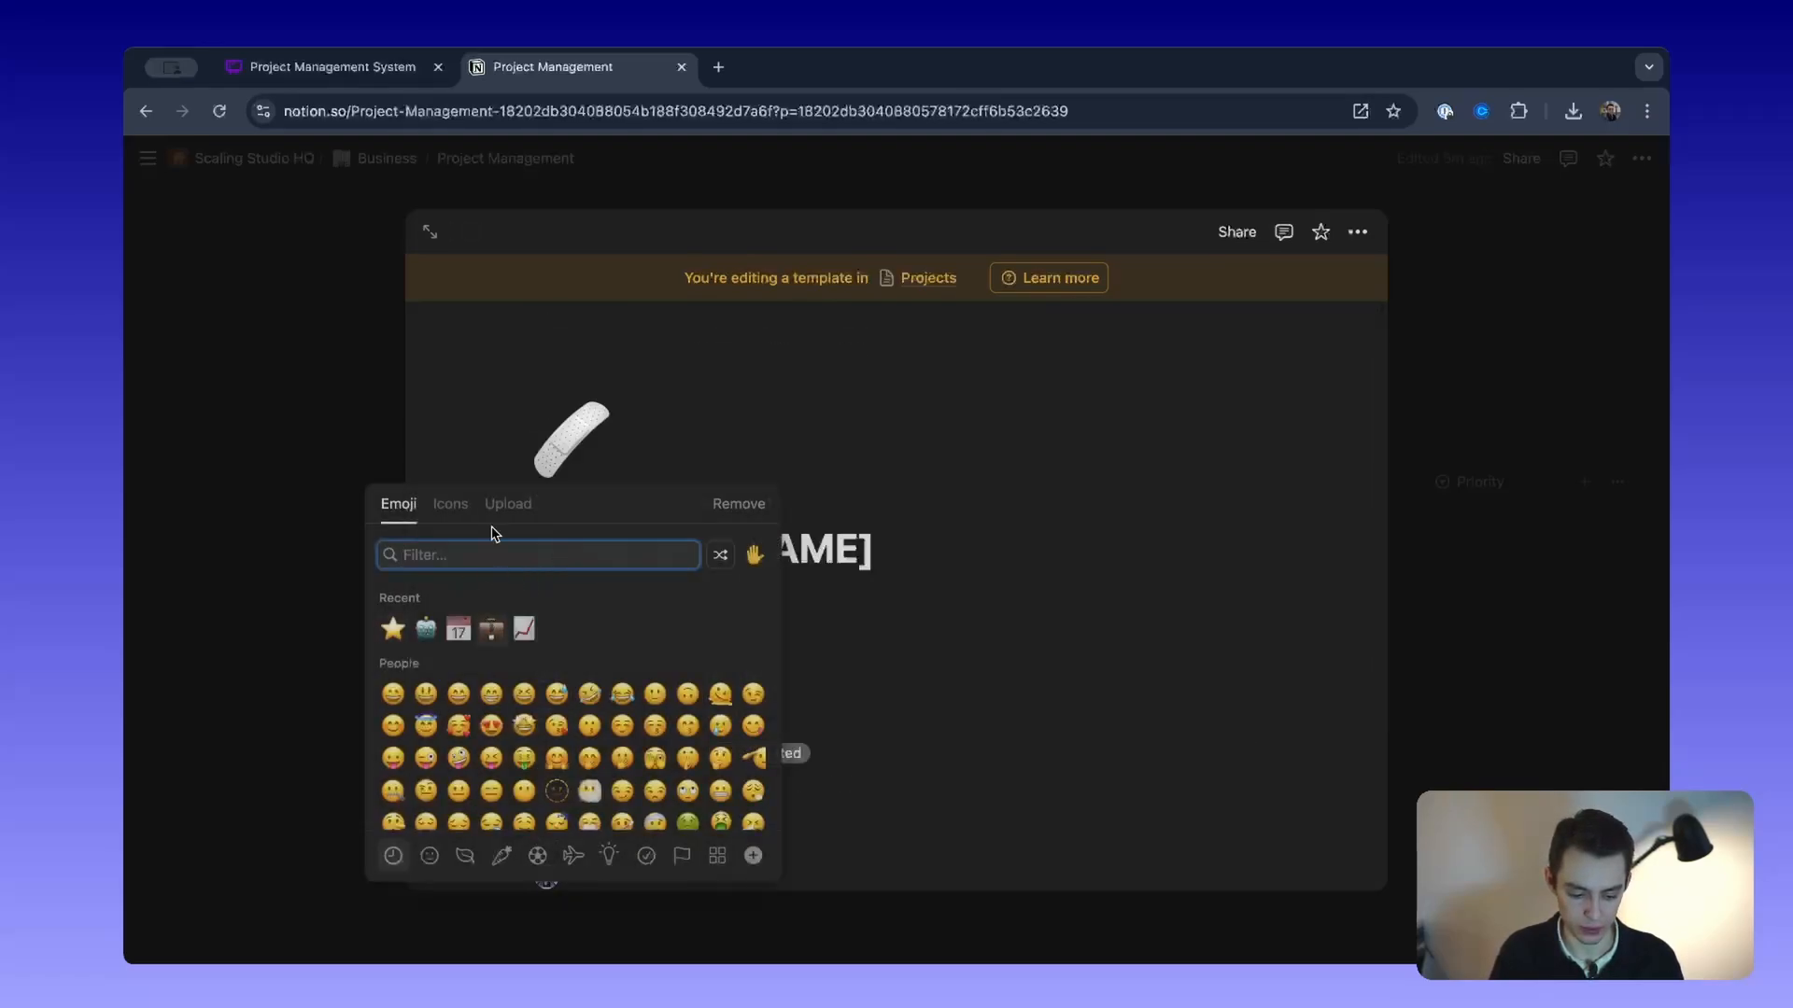
pyautogui.click(450, 504)
pyautogui.moveTo(393, 629)
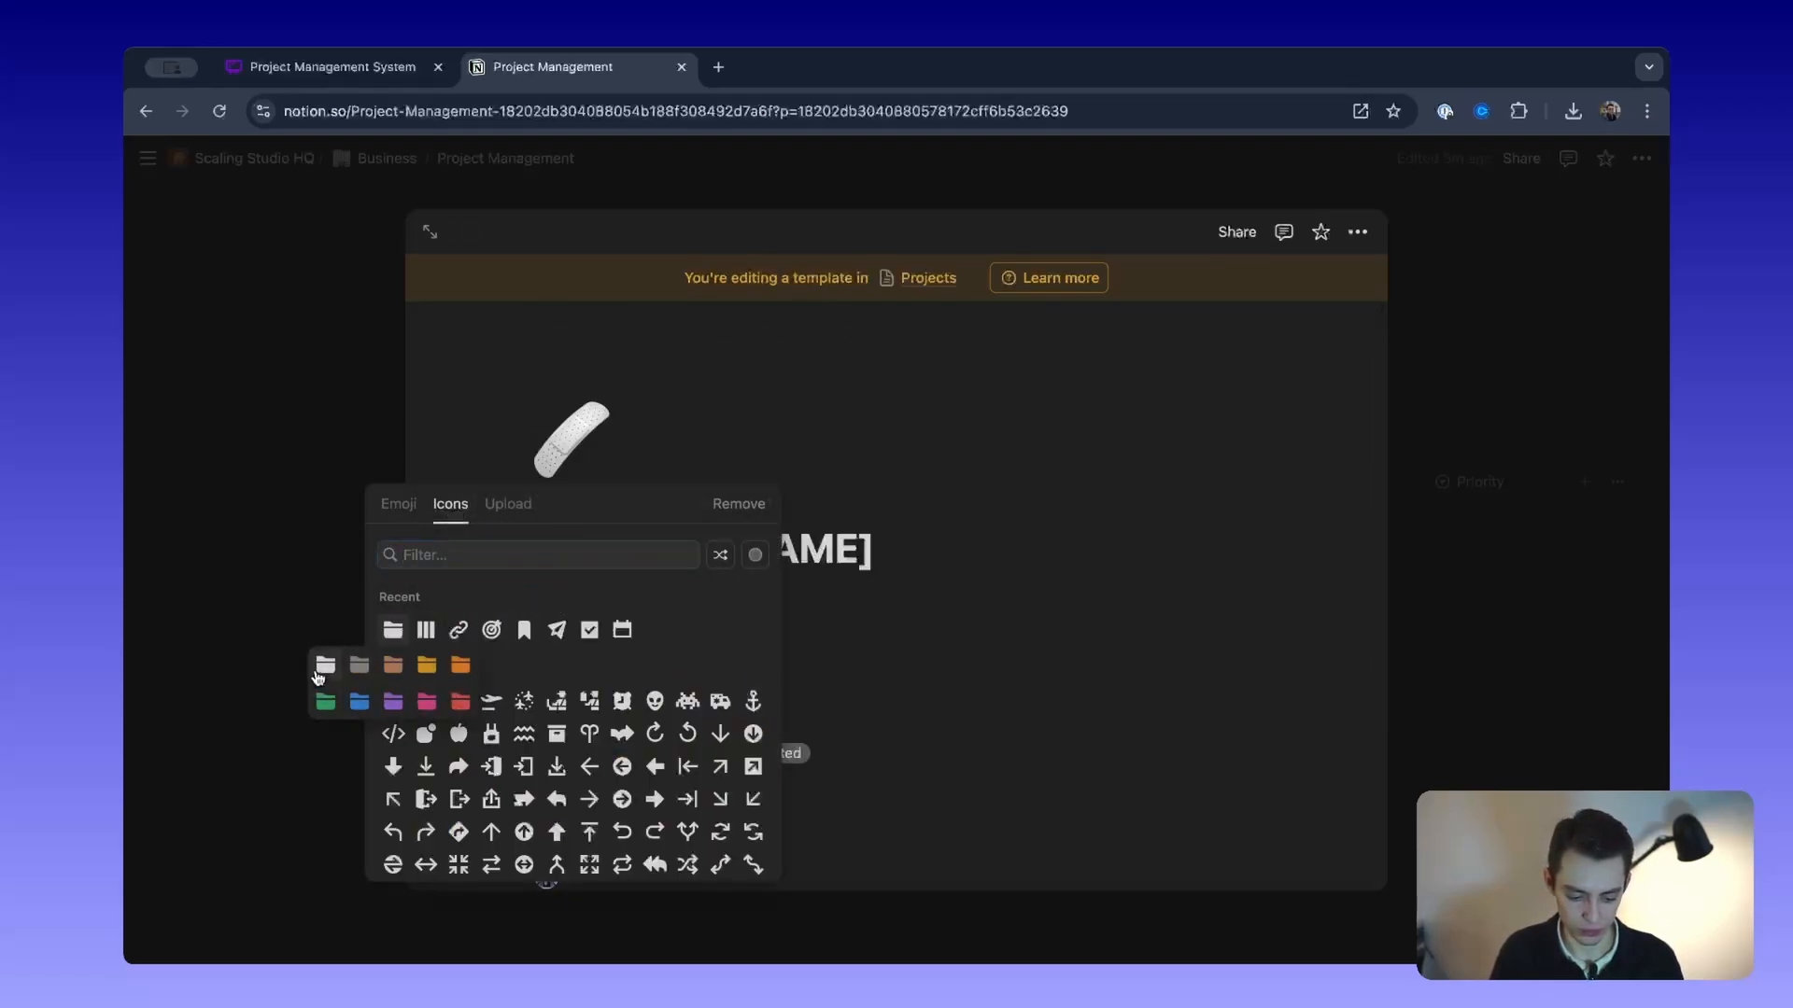
pyautogui.click(323, 667)
# Step: Expand the template to a full page, go to its parent Projects database and add a new project from the default template
pyautogui.click(430, 233)
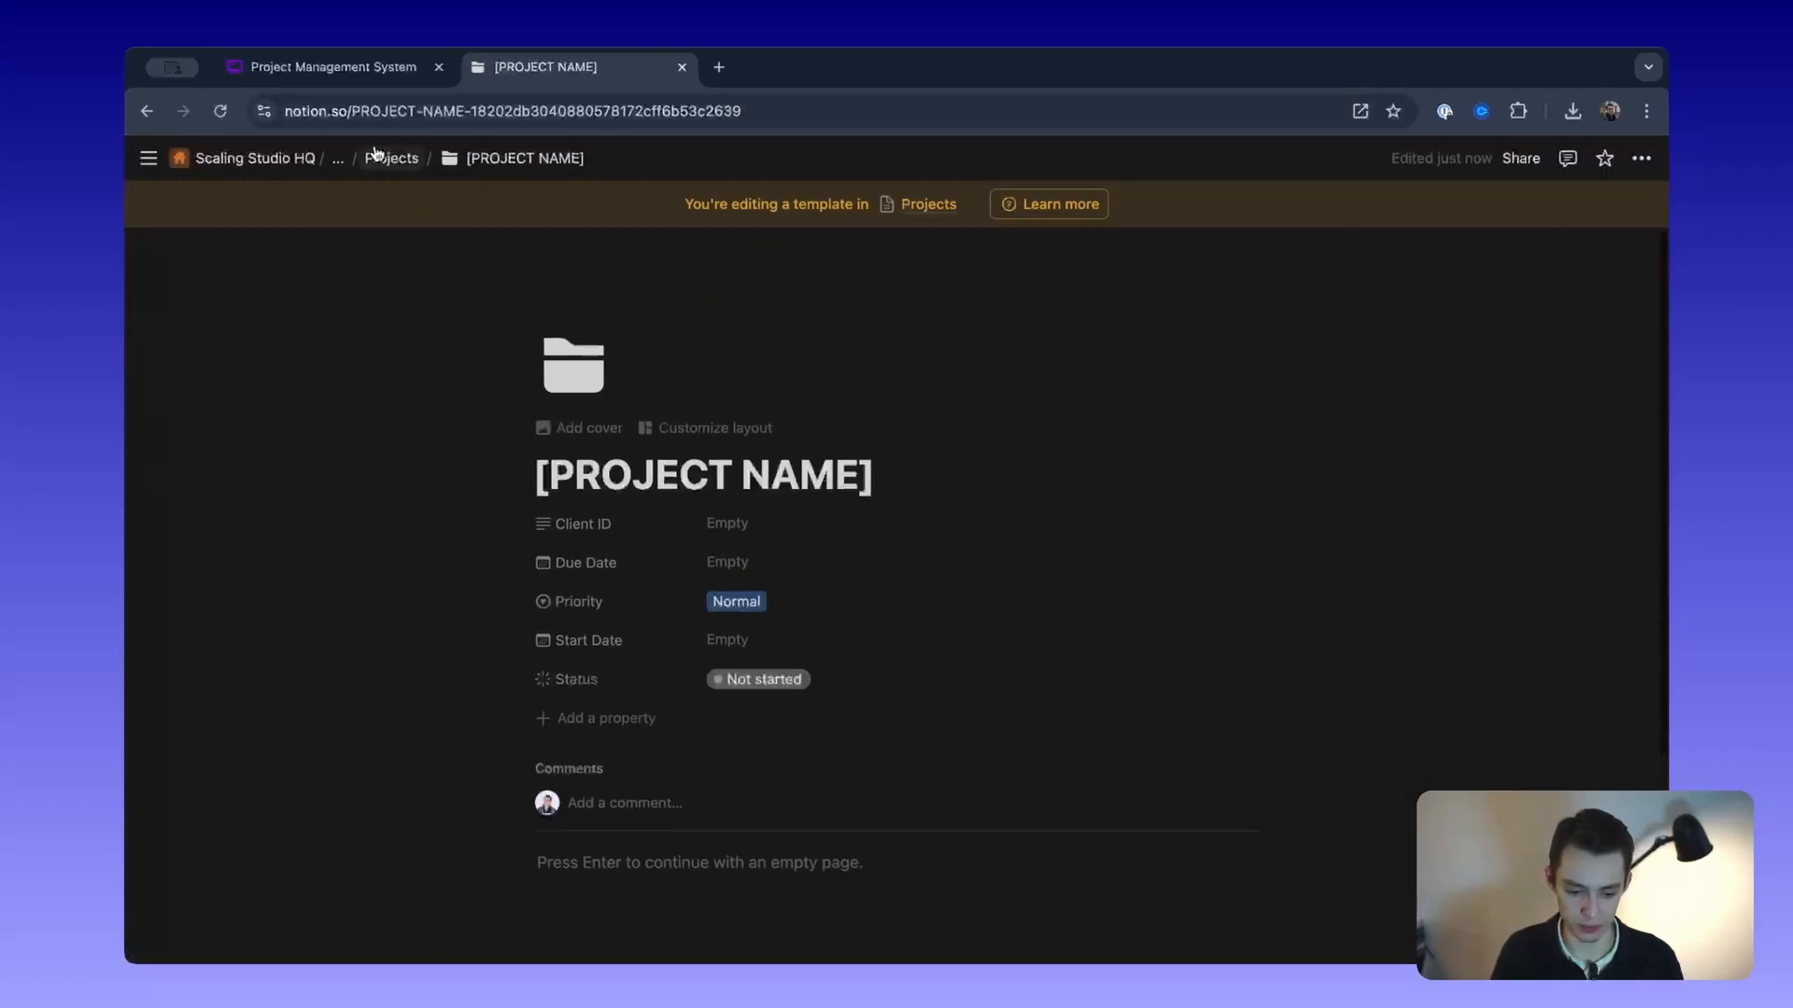
pyautogui.click(375, 152)
pyautogui.click(296, 401)
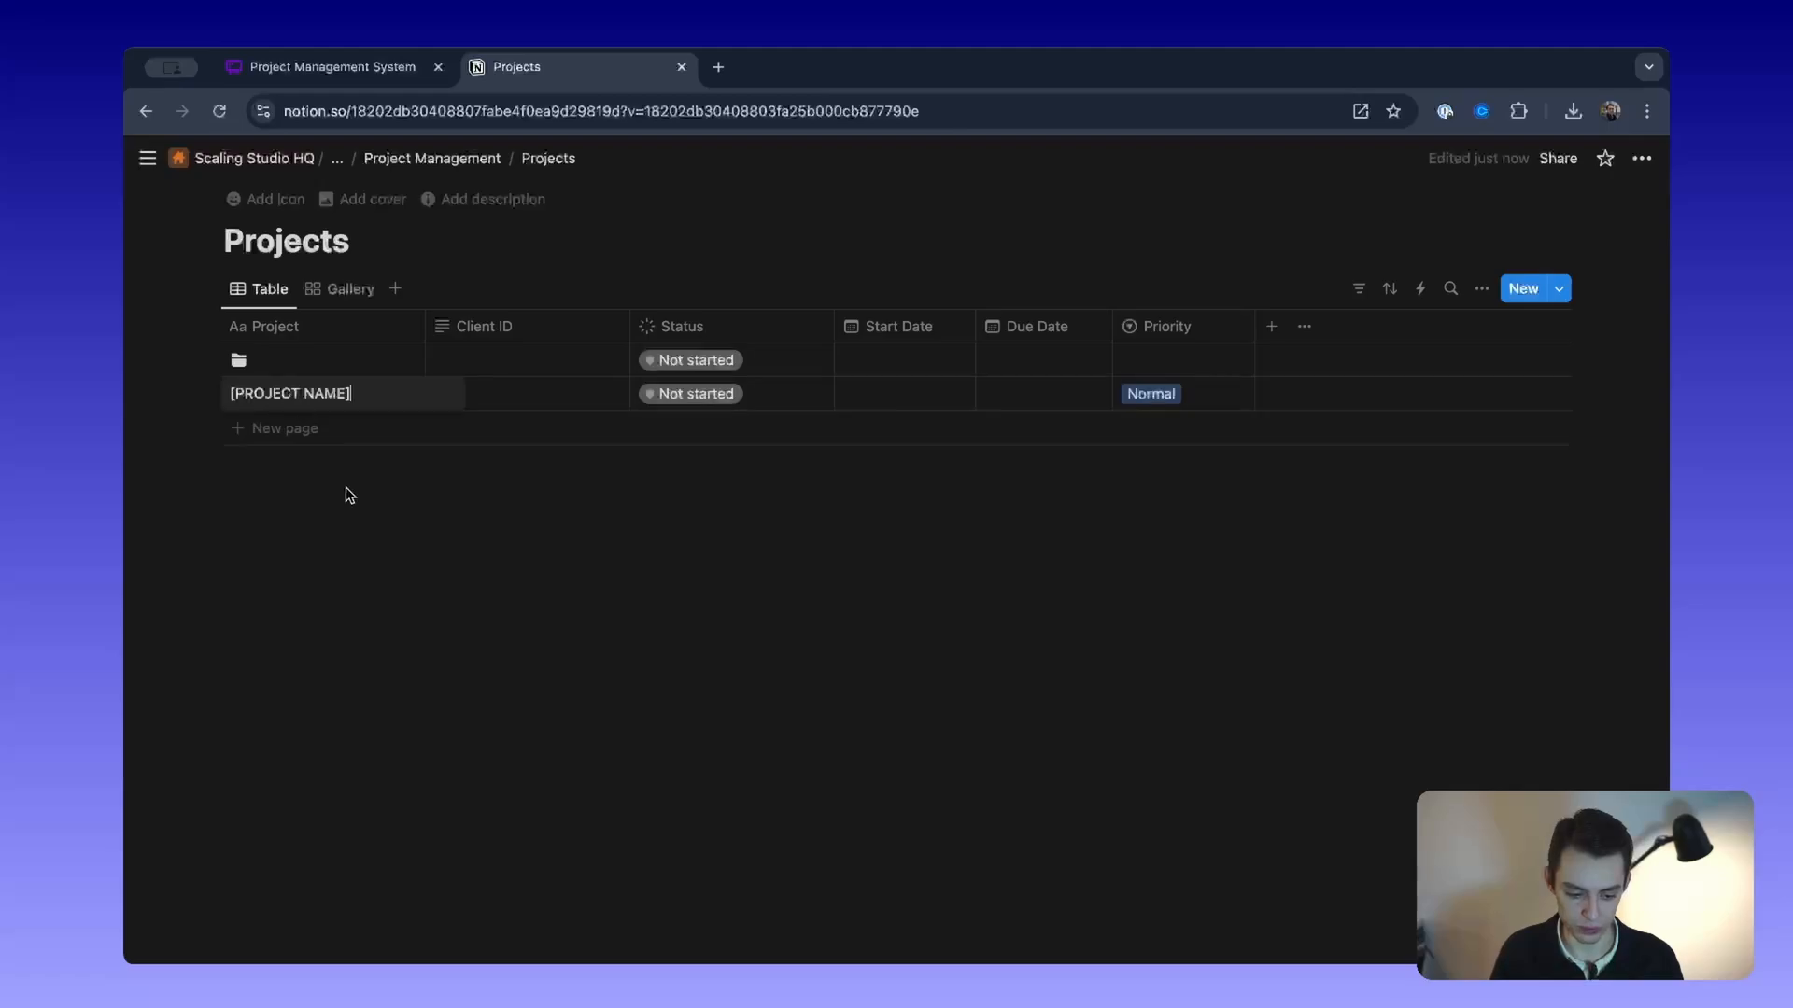
pyautogui.press('Escape')
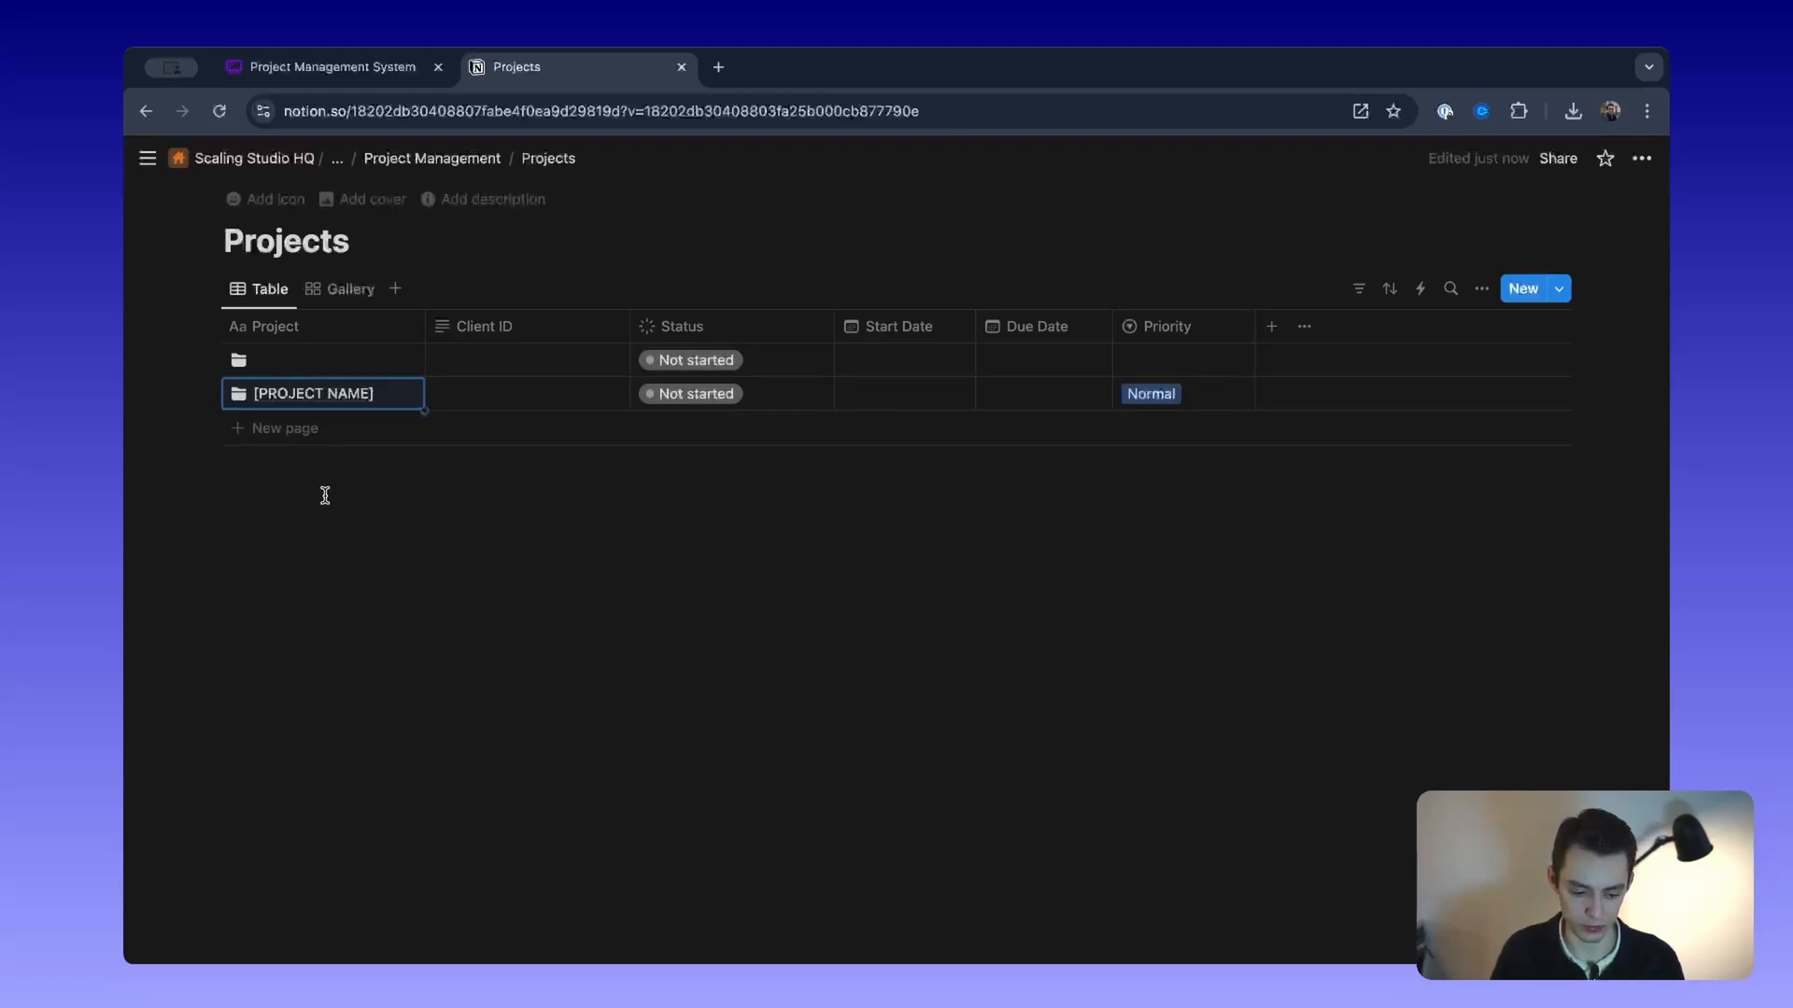
# Step: Delete the unnamed project row and return to the Project Management page
pyautogui.moveTo(368, 411)
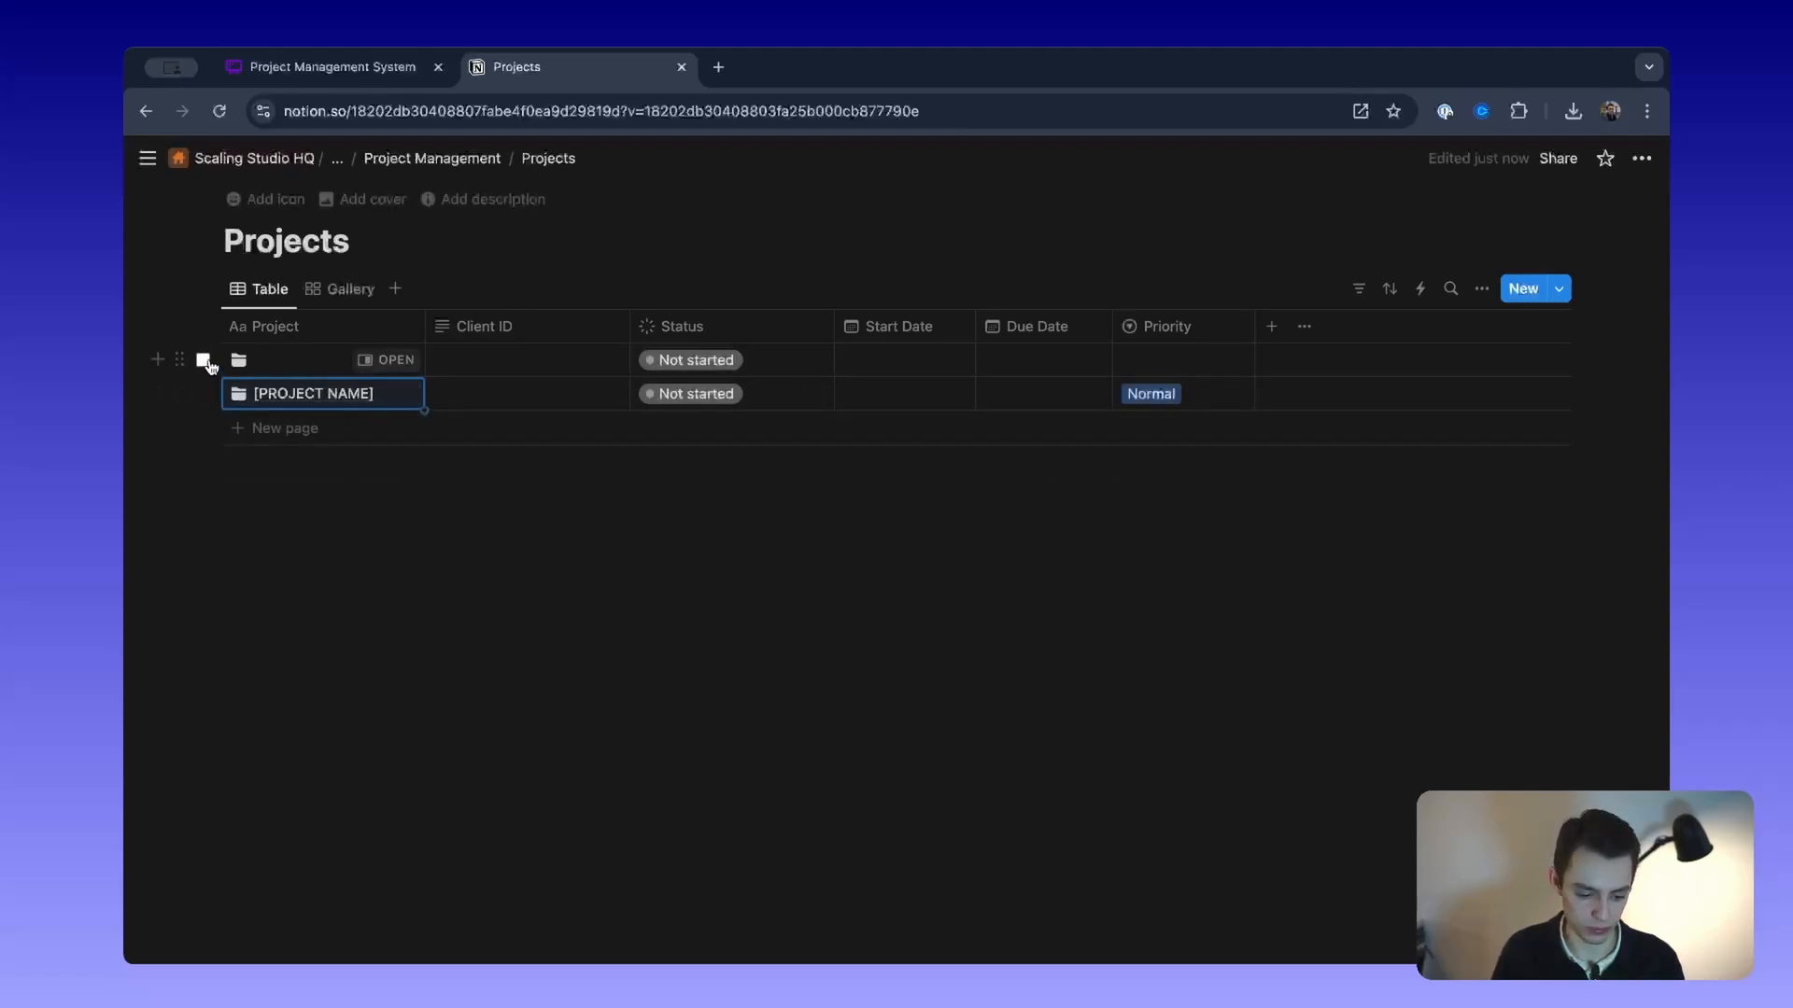
pyautogui.click(203, 359)
pyautogui.press('Delete')
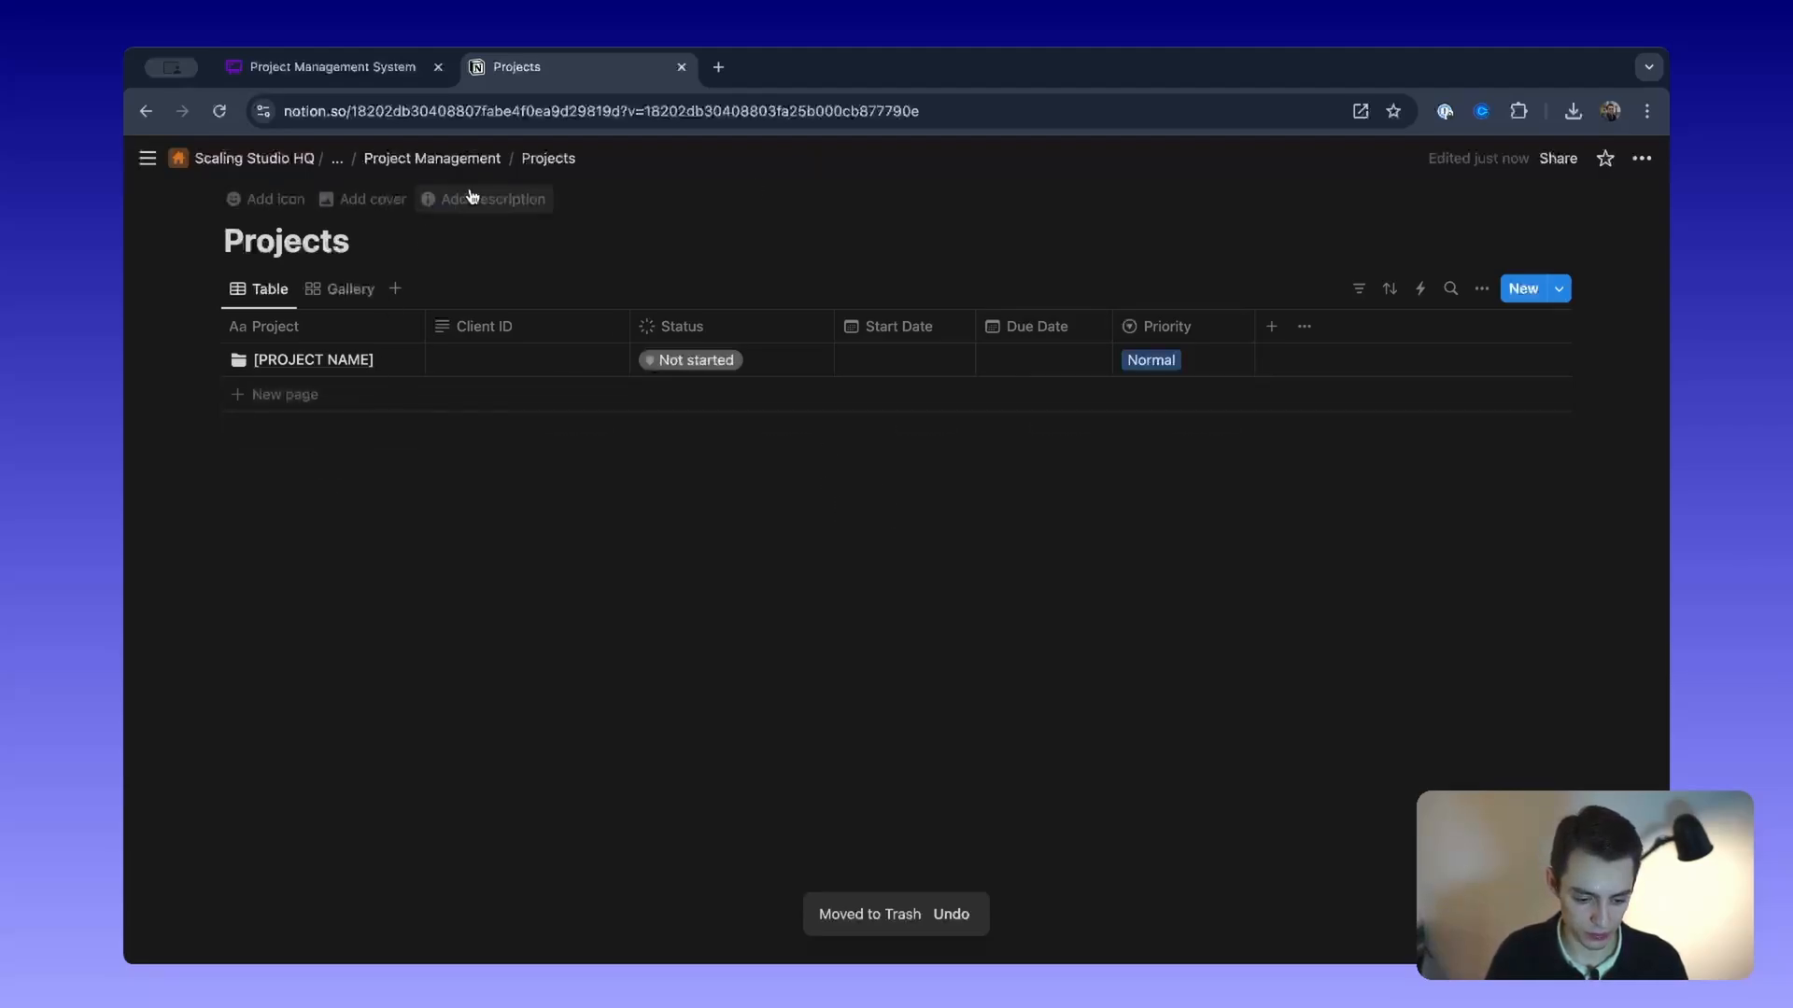
pyautogui.click(472, 160)
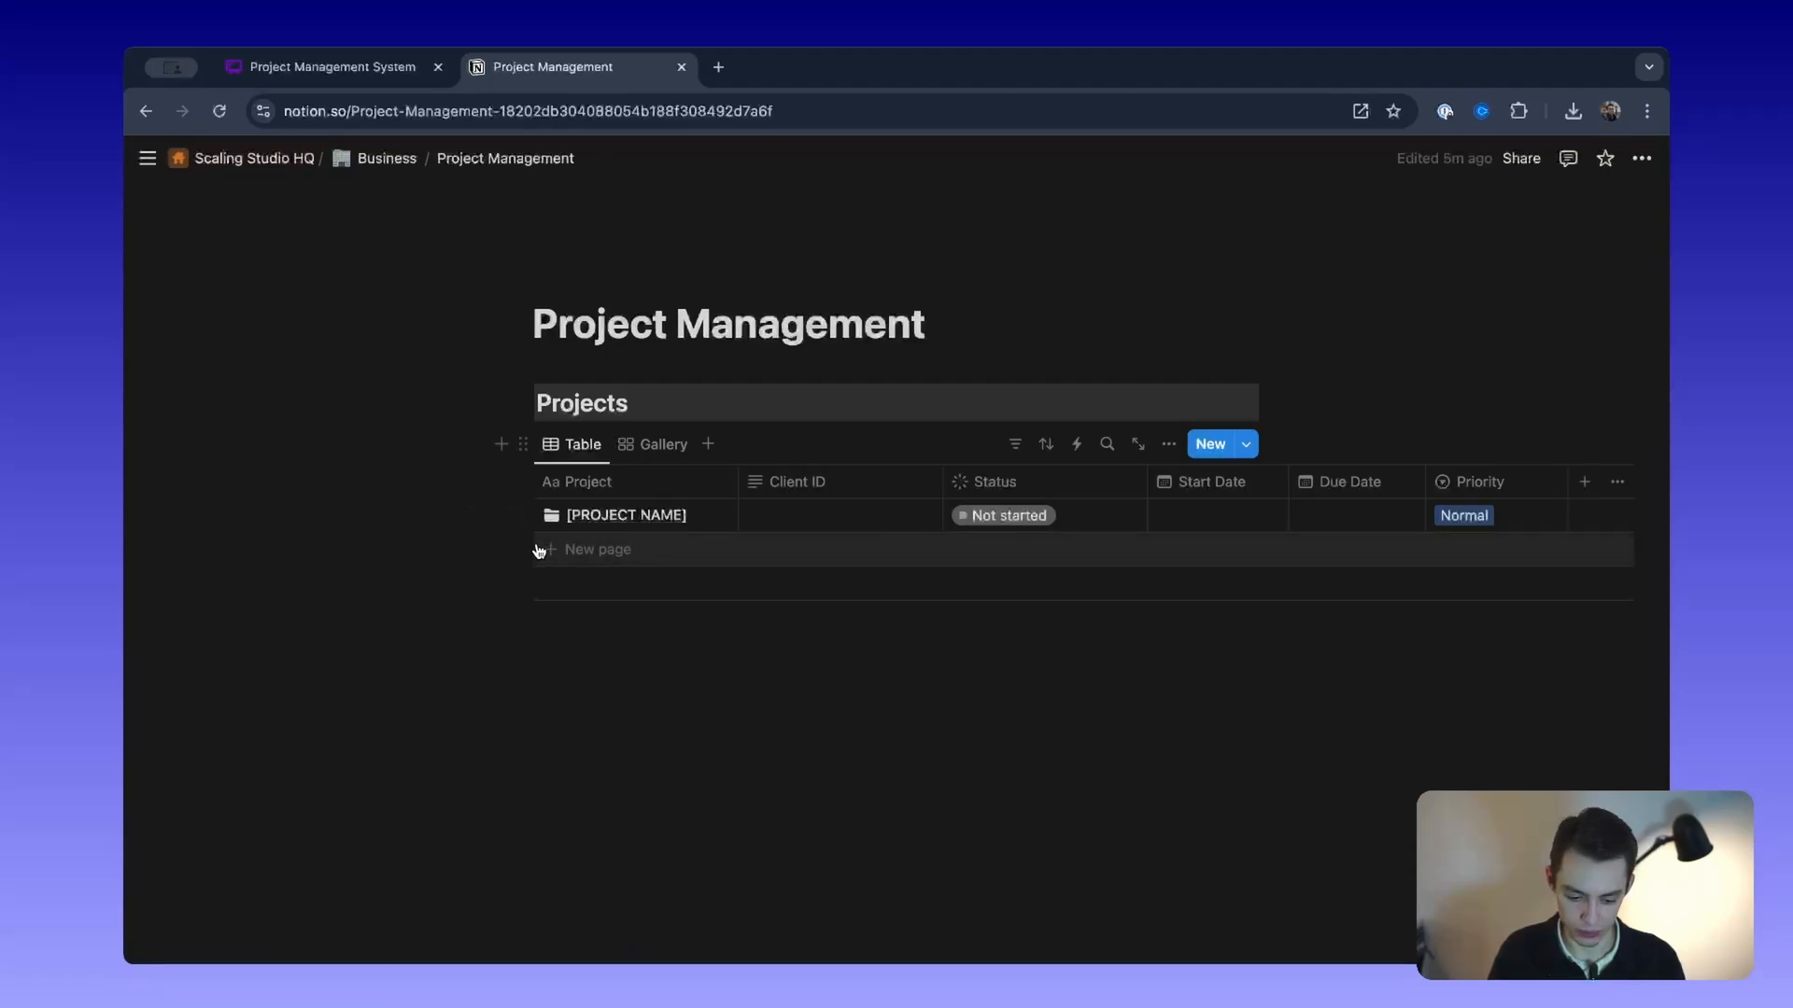
# Step: Insert a new table-view database below the Projects table and title it Tasks
pyautogui.click(672, 691)
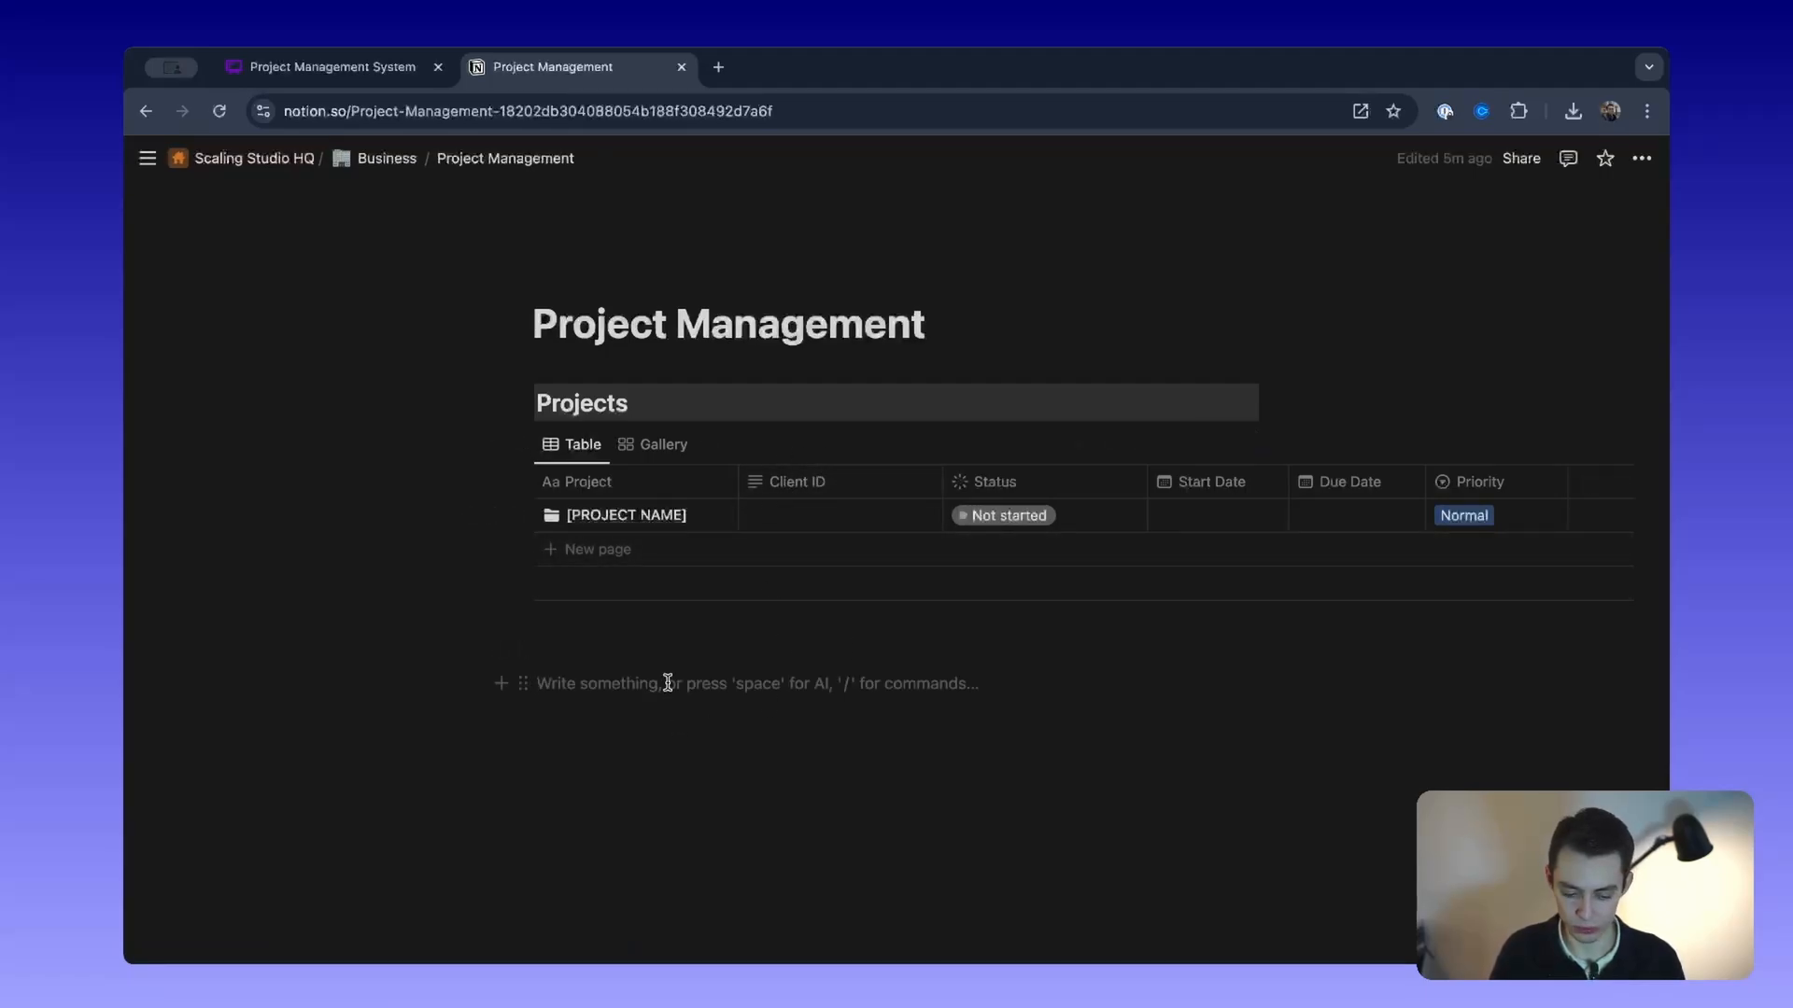
pyautogui.write('/')
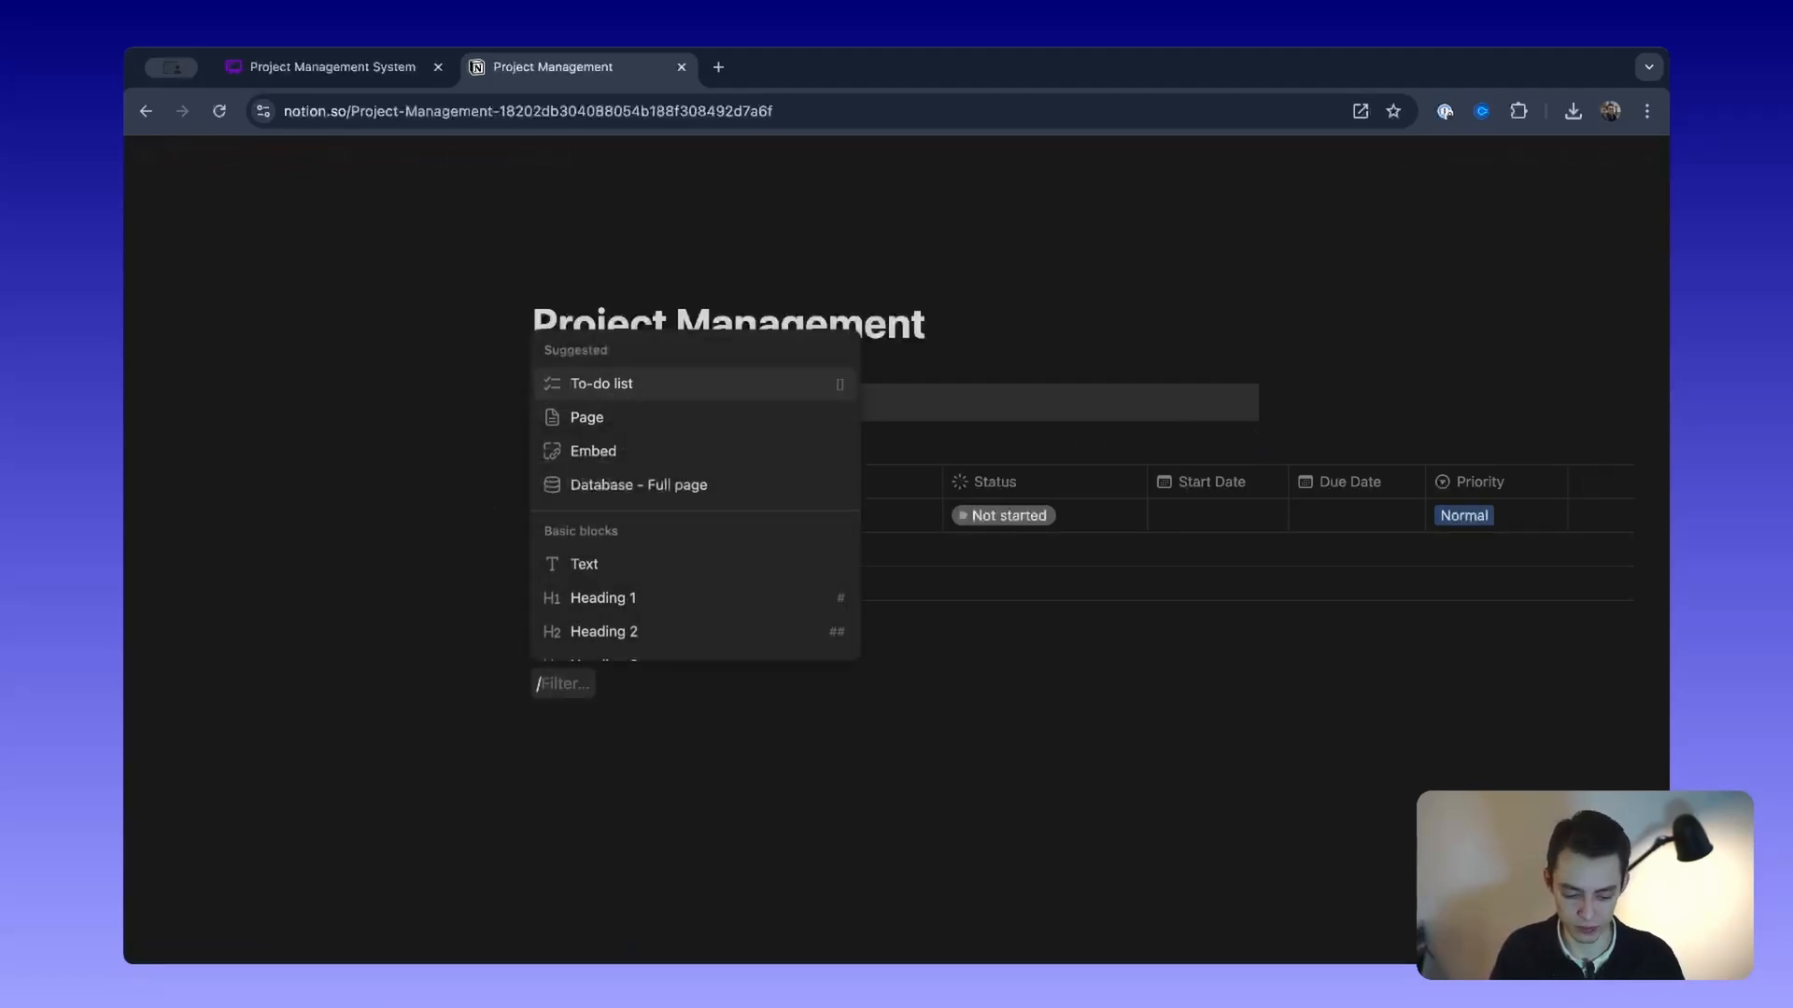
pyautogui.write('database')
pyautogui.press('Down')
pyautogui.press('Down')
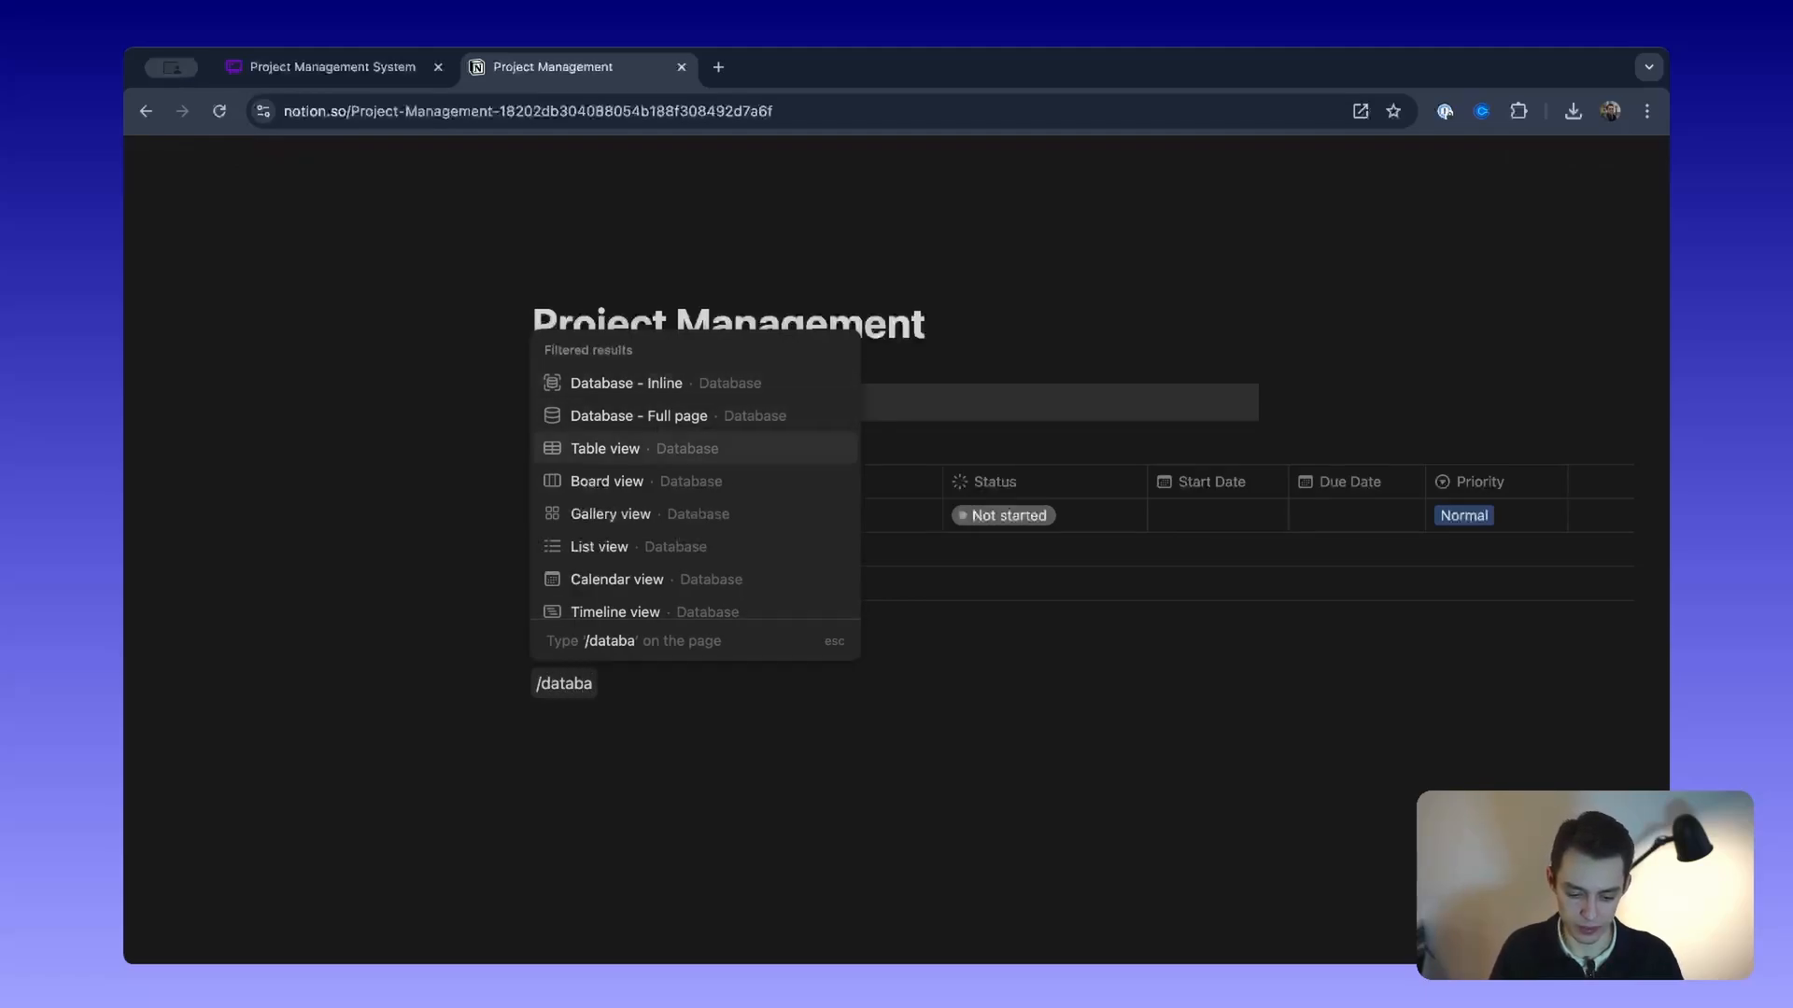
pyautogui.press('Return')
pyautogui.click(1362, 344)
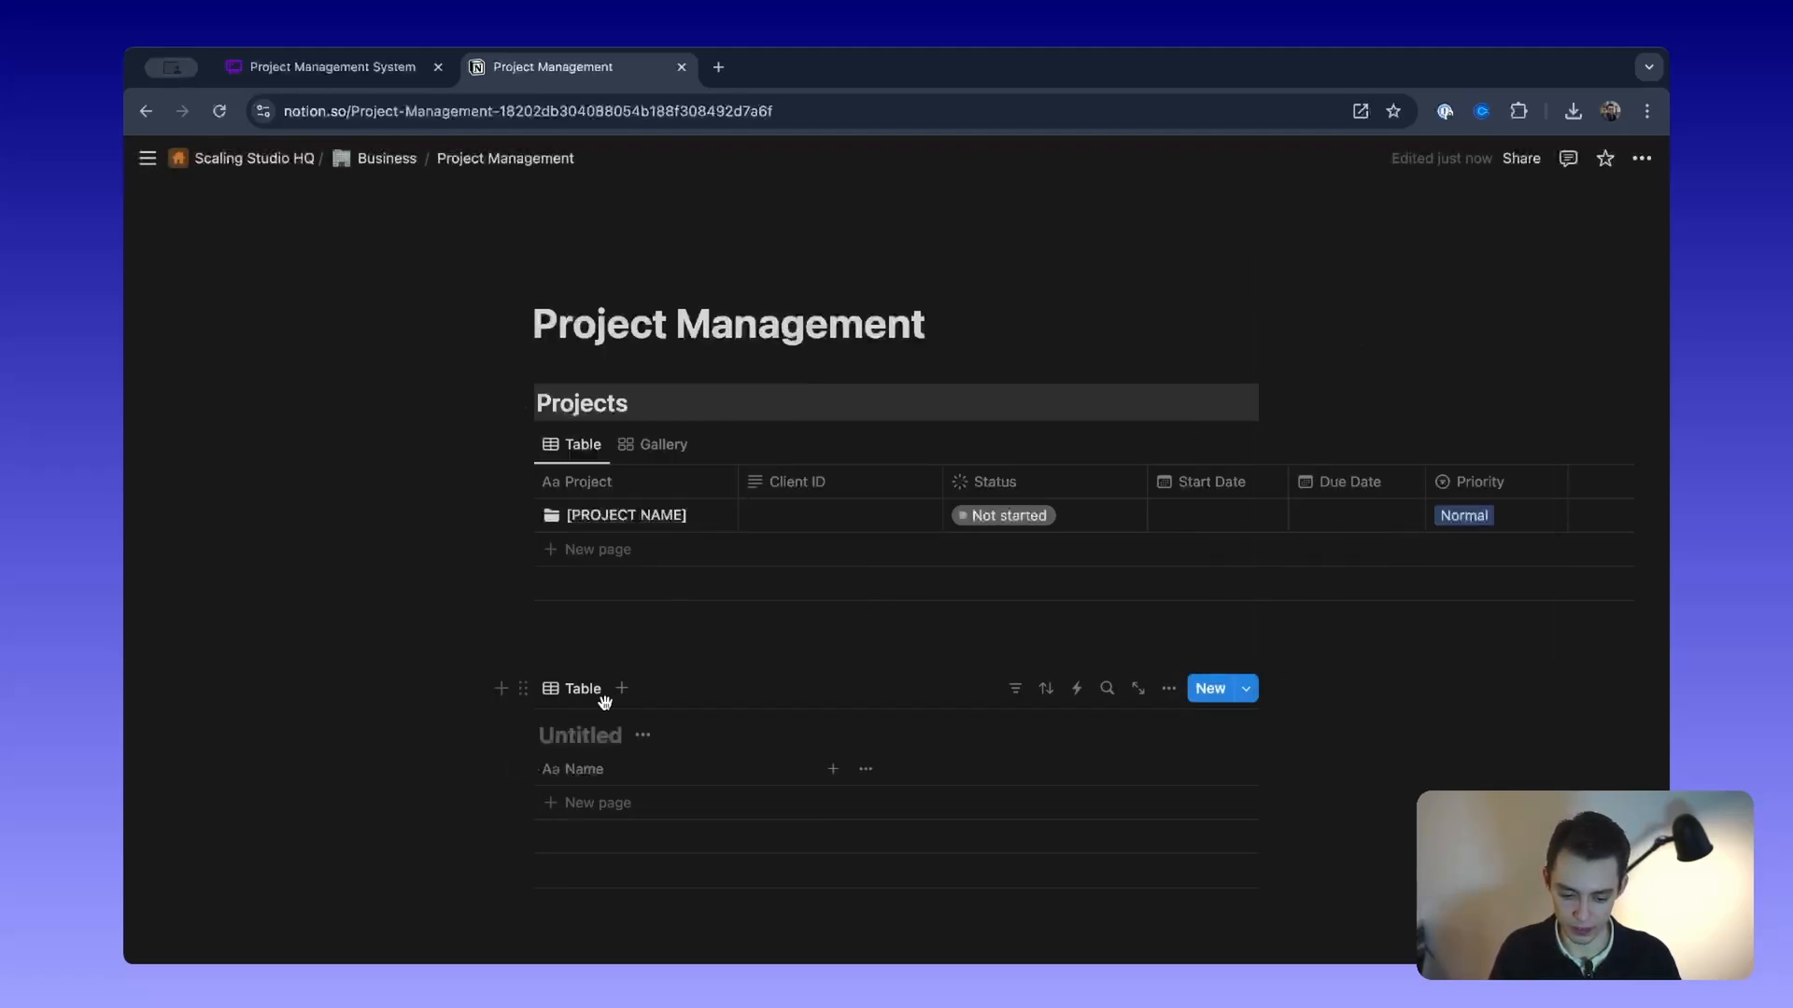
pyautogui.write('Tasks')
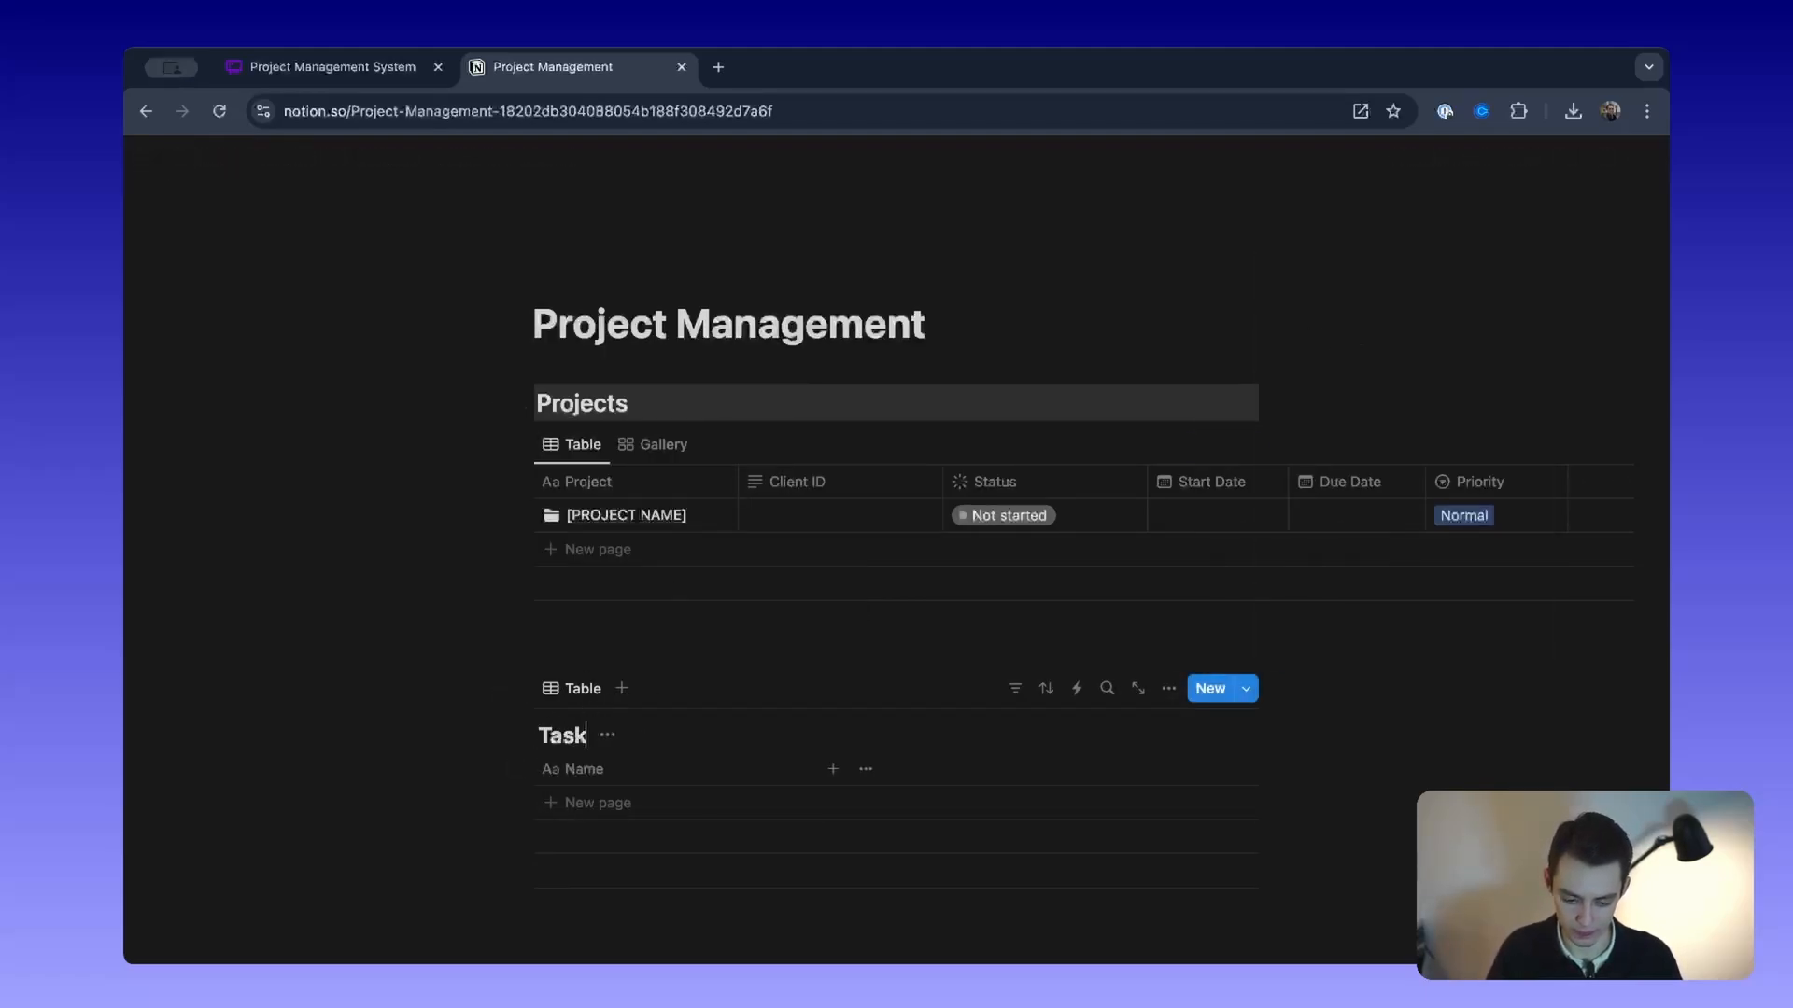
pyautogui.click(440, 661)
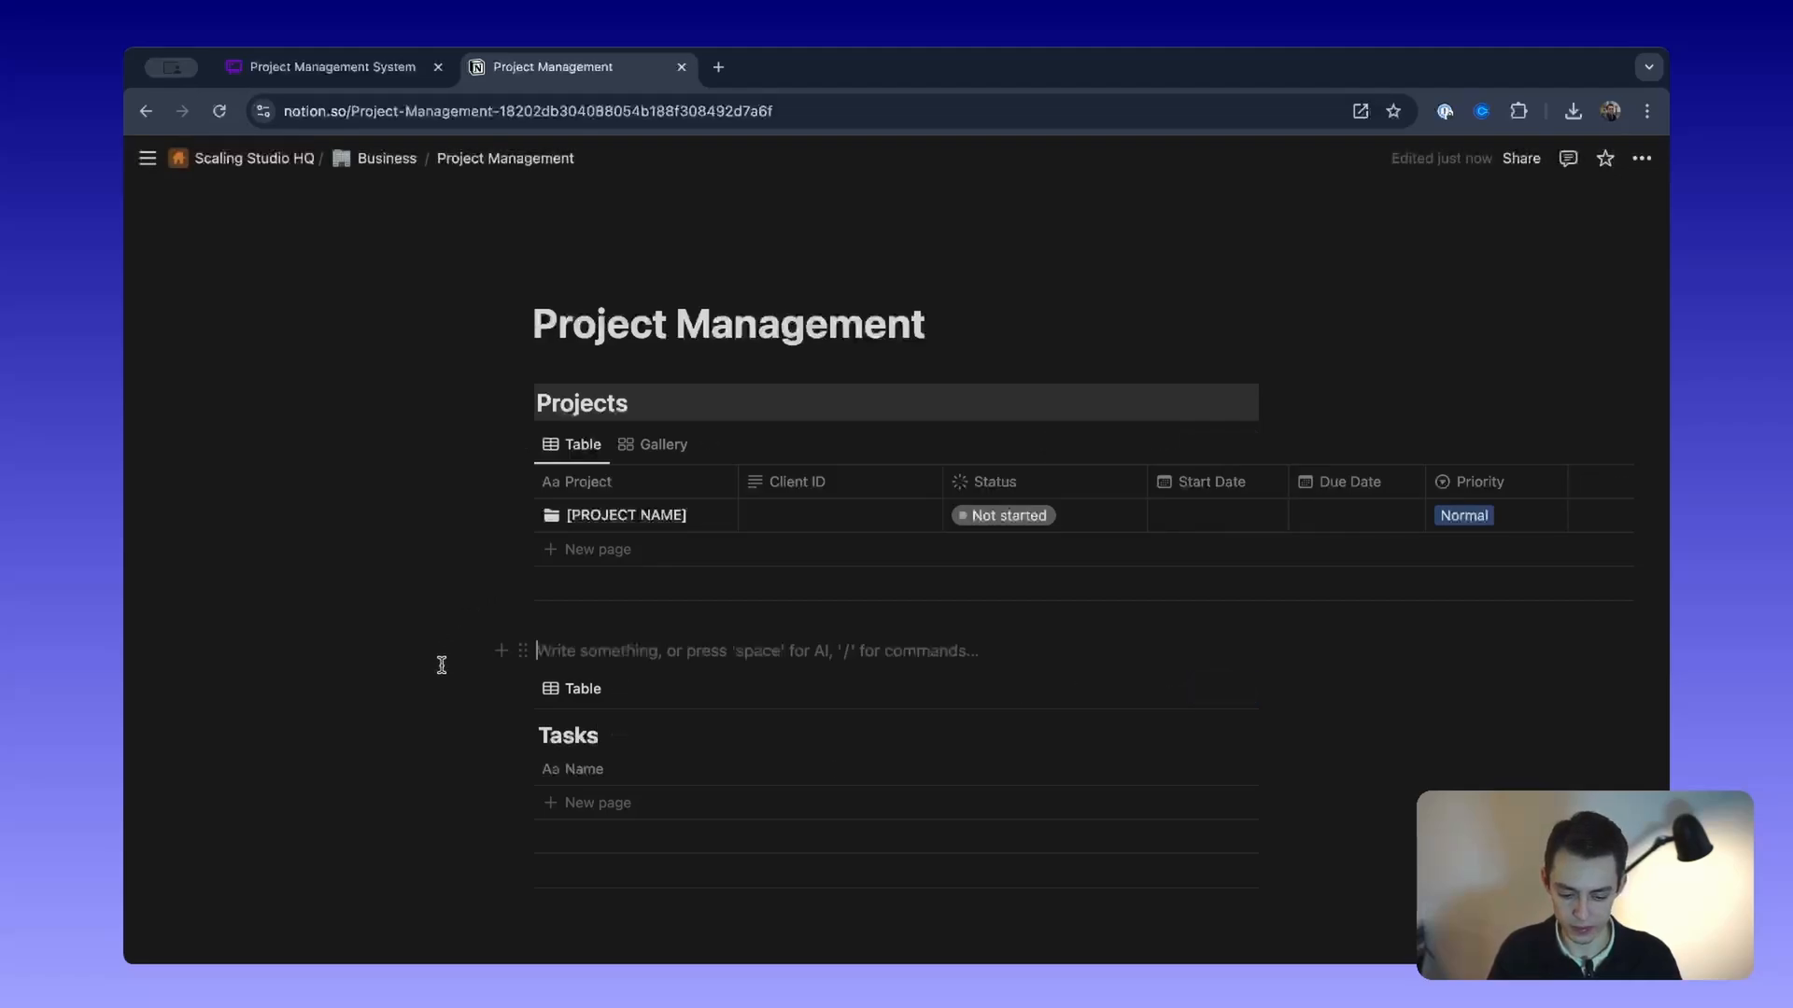
# Step: Narrow the Tasks table's Name column and rename it Task
pyautogui.moveTo(815, 769); pyautogui.dragTo(675, 765)
pyautogui.click(580, 769)
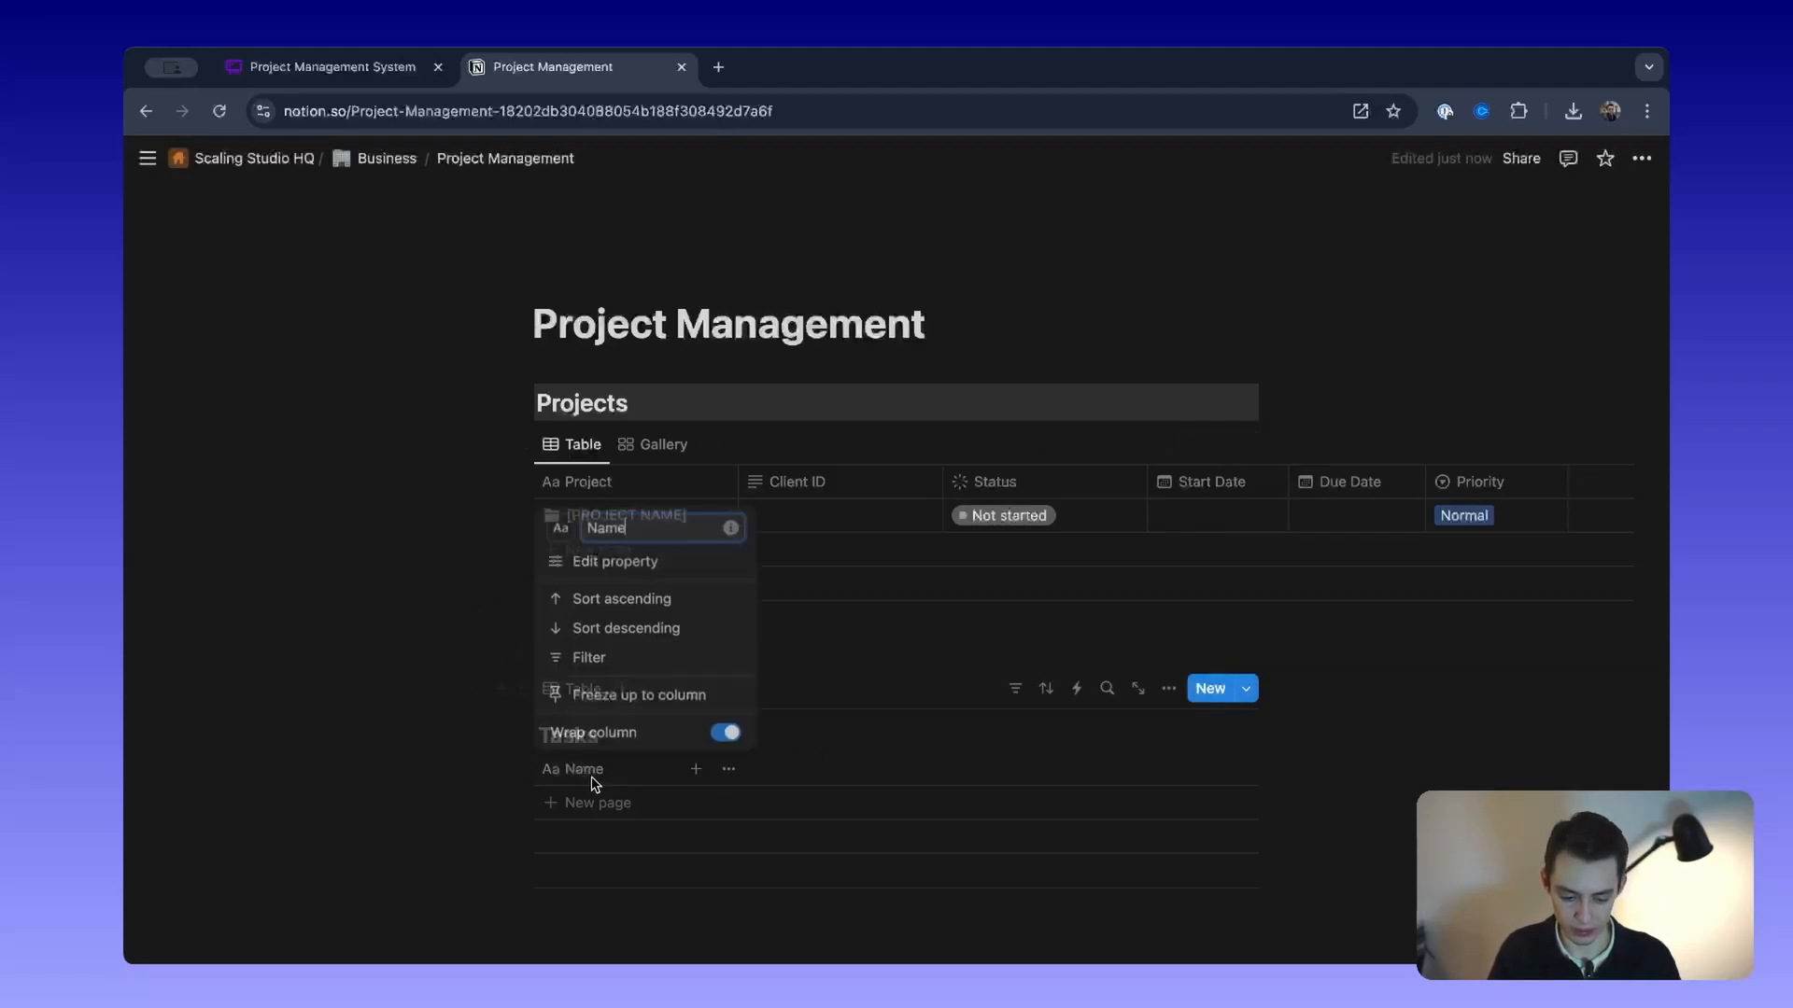
pyautogui.write('Ta')
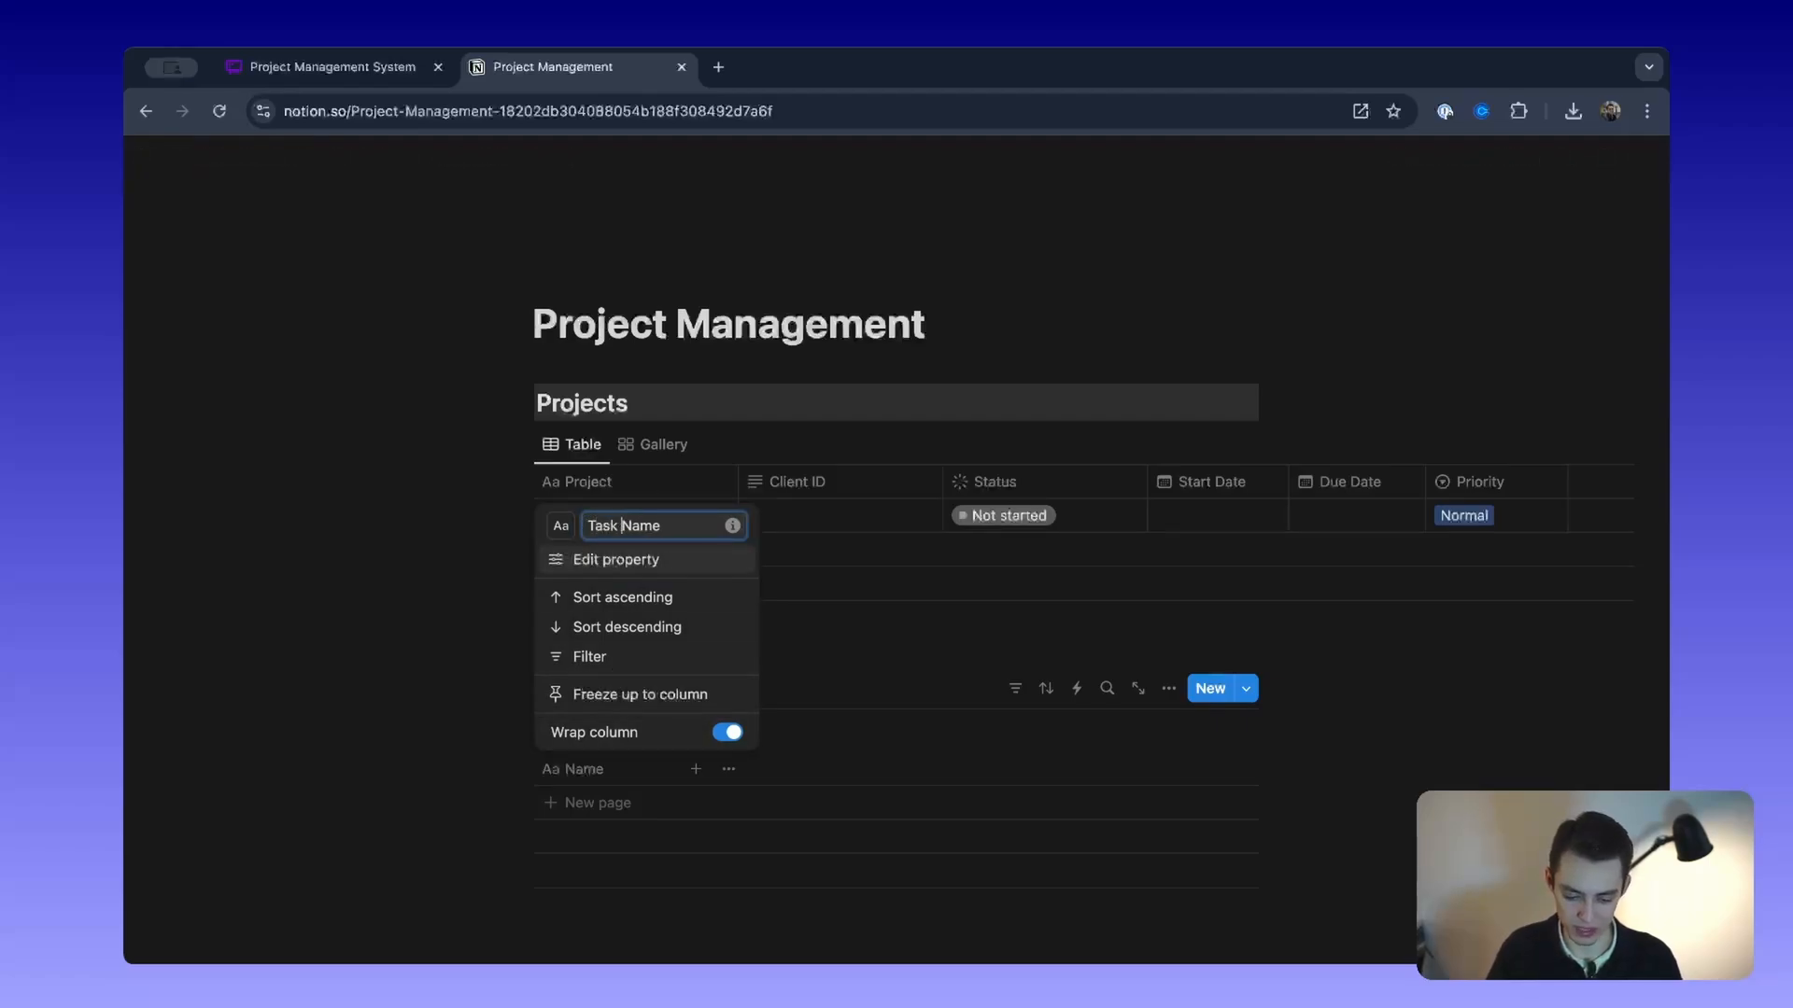
pyautogui.write('sk')
pyautogui.press('Delete')
pyautogui.press('Delete')
pyautogui.press('Delete')
pyautogui.press('Delete')
pyautogui.press('Return')
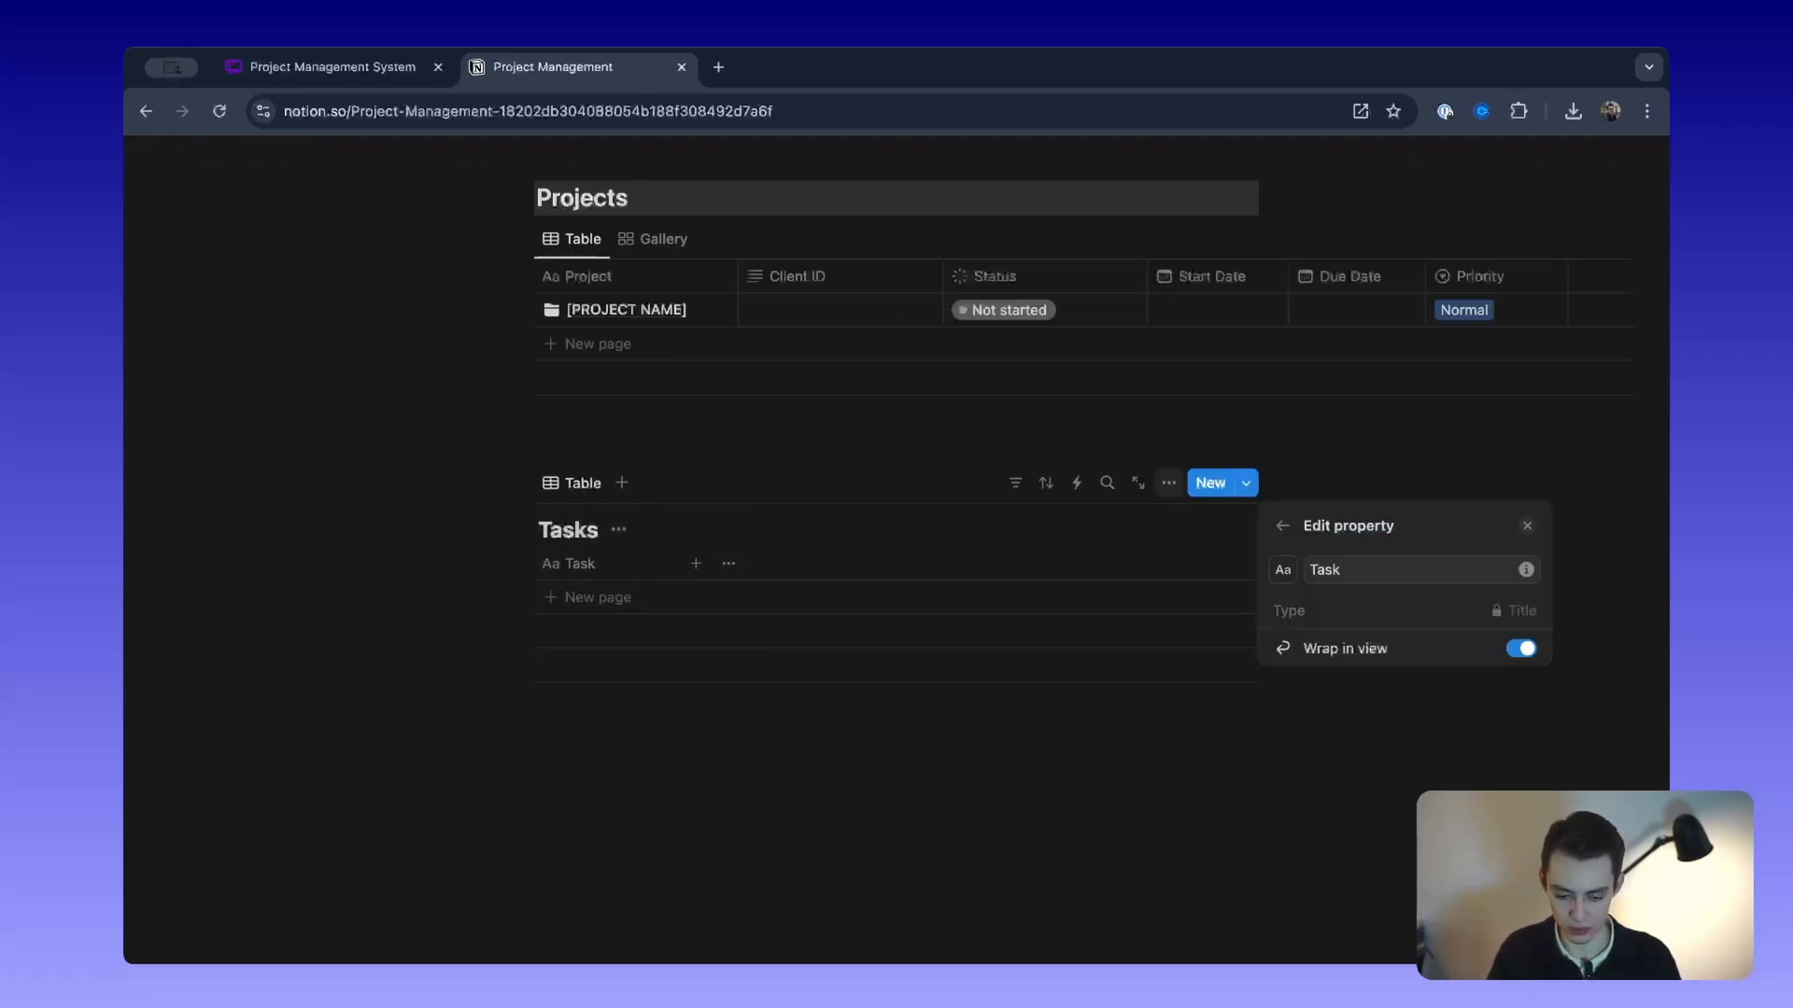
pyautogui.click(463, 594)
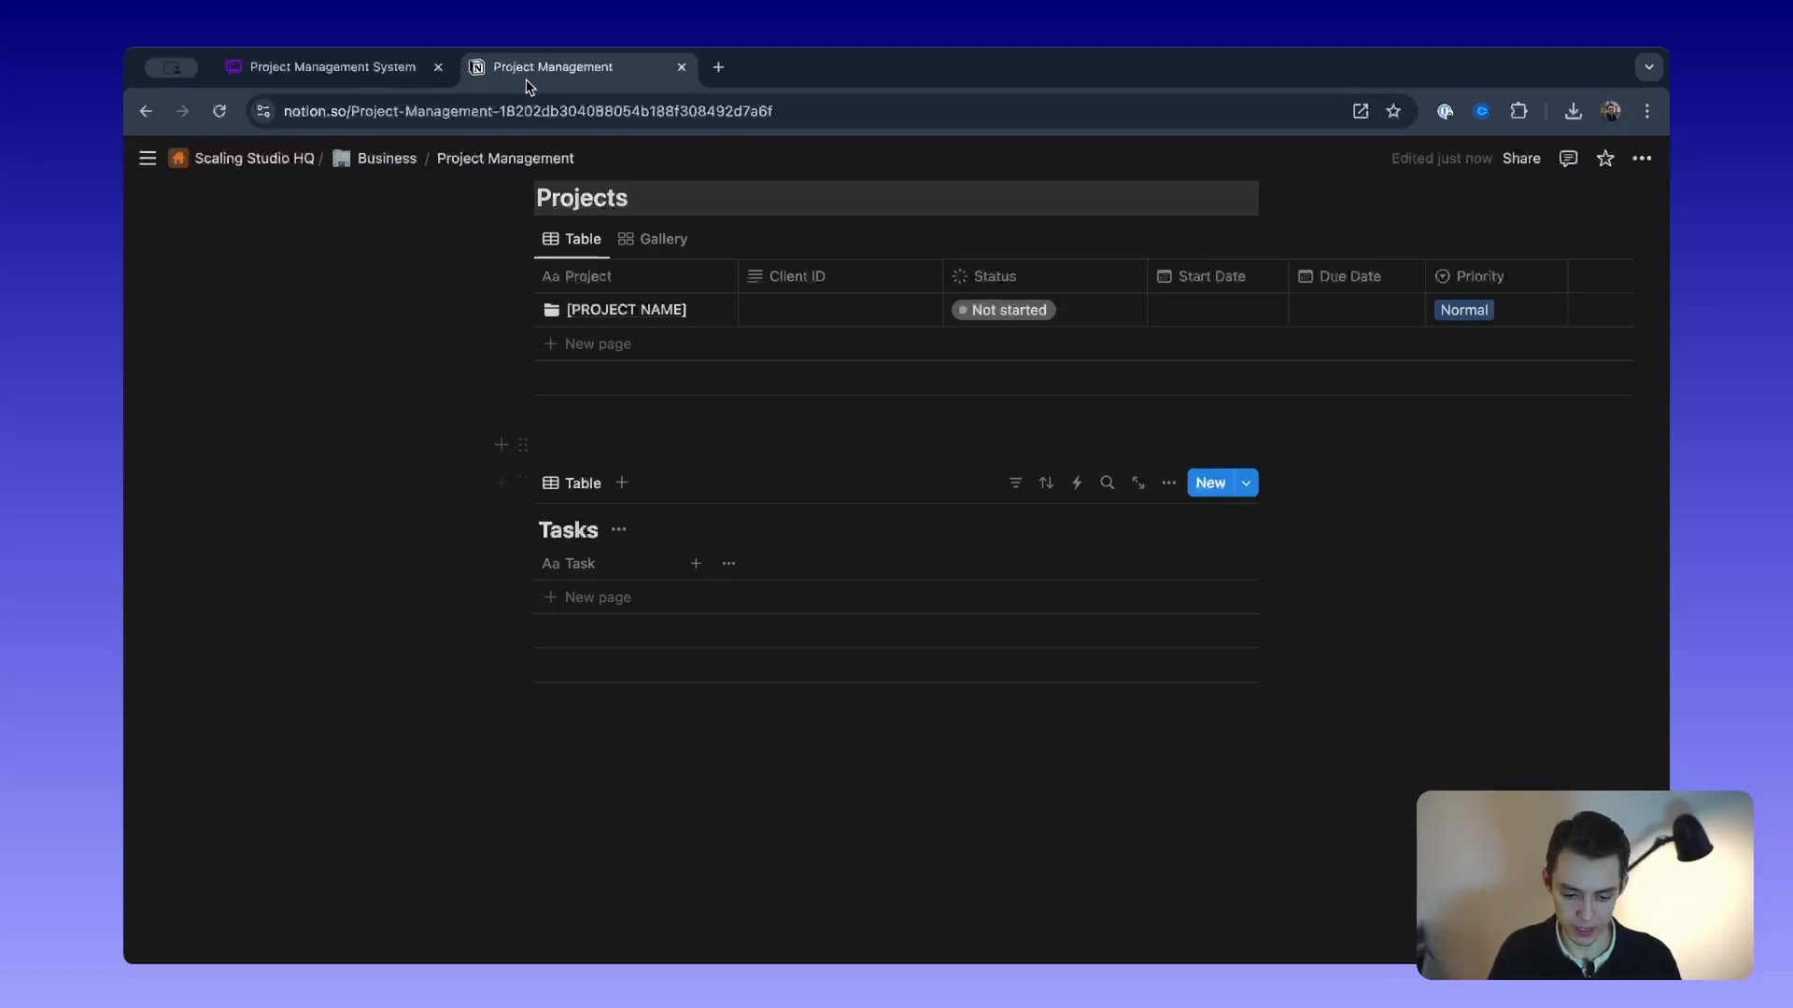
# Step: Check the planned columns on the Whimsical board, return to Notion and add a Person property to the Projects table
pyautogui.click(329, 58)
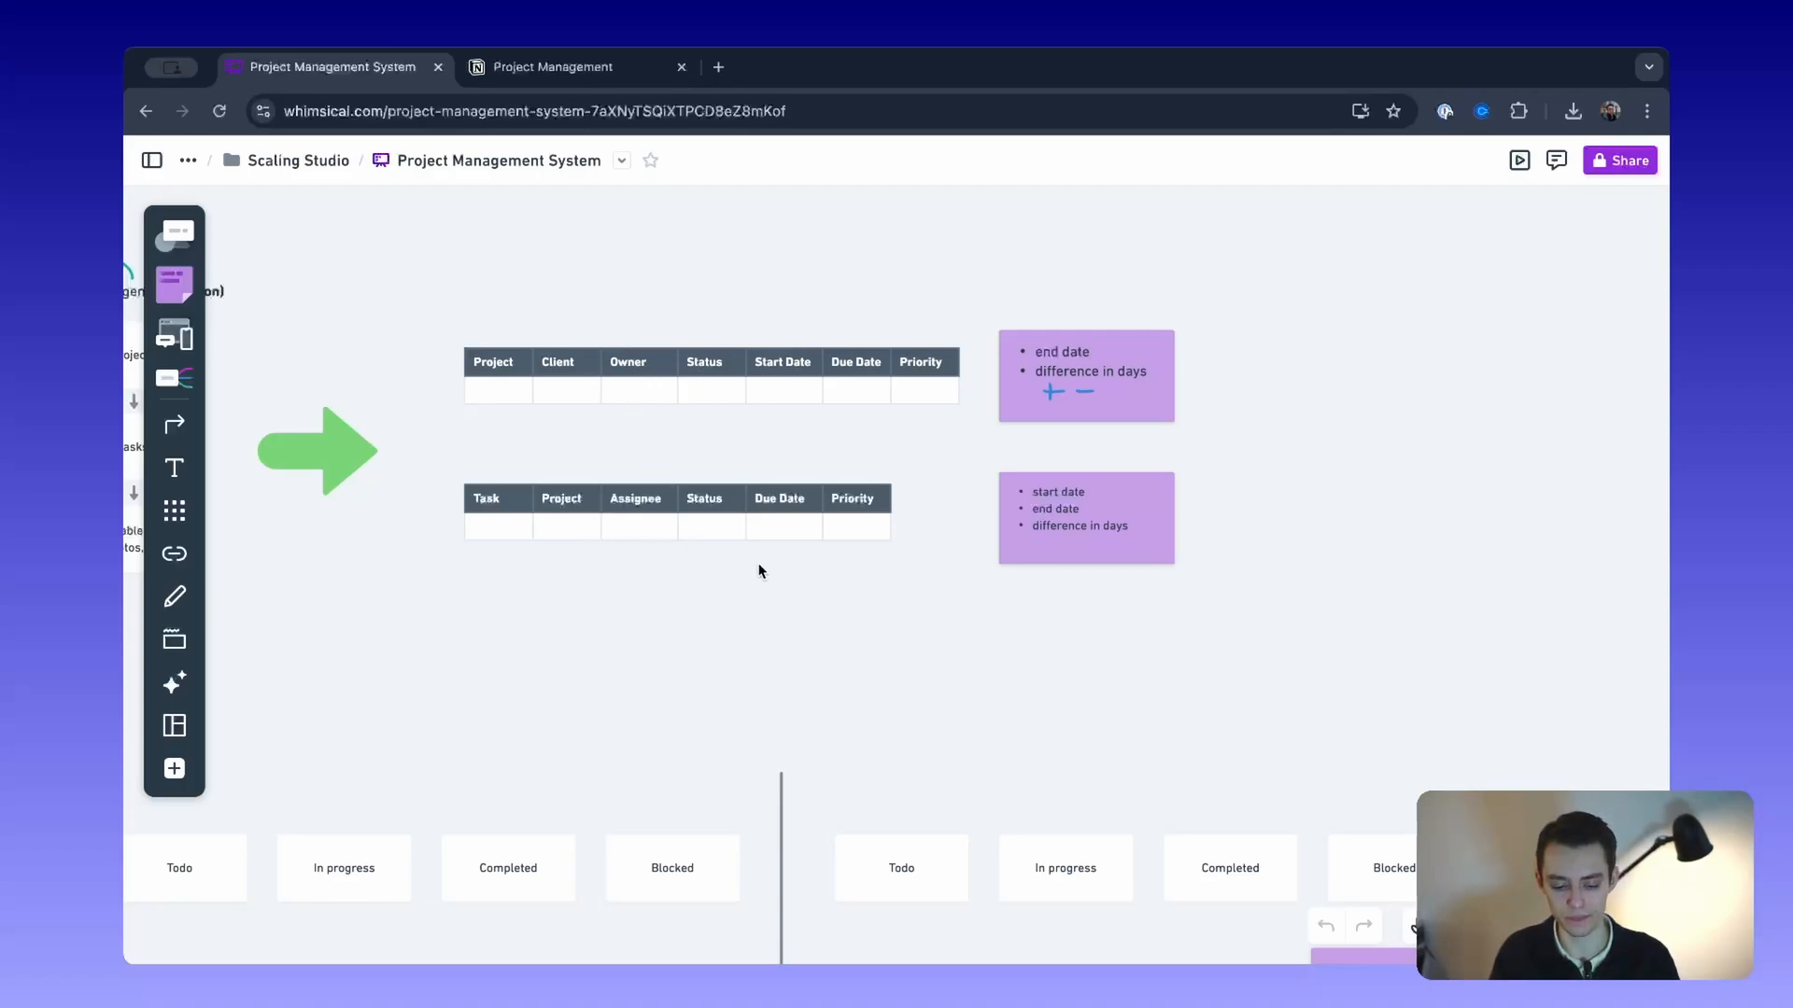
pyautogui.click(546, 67)
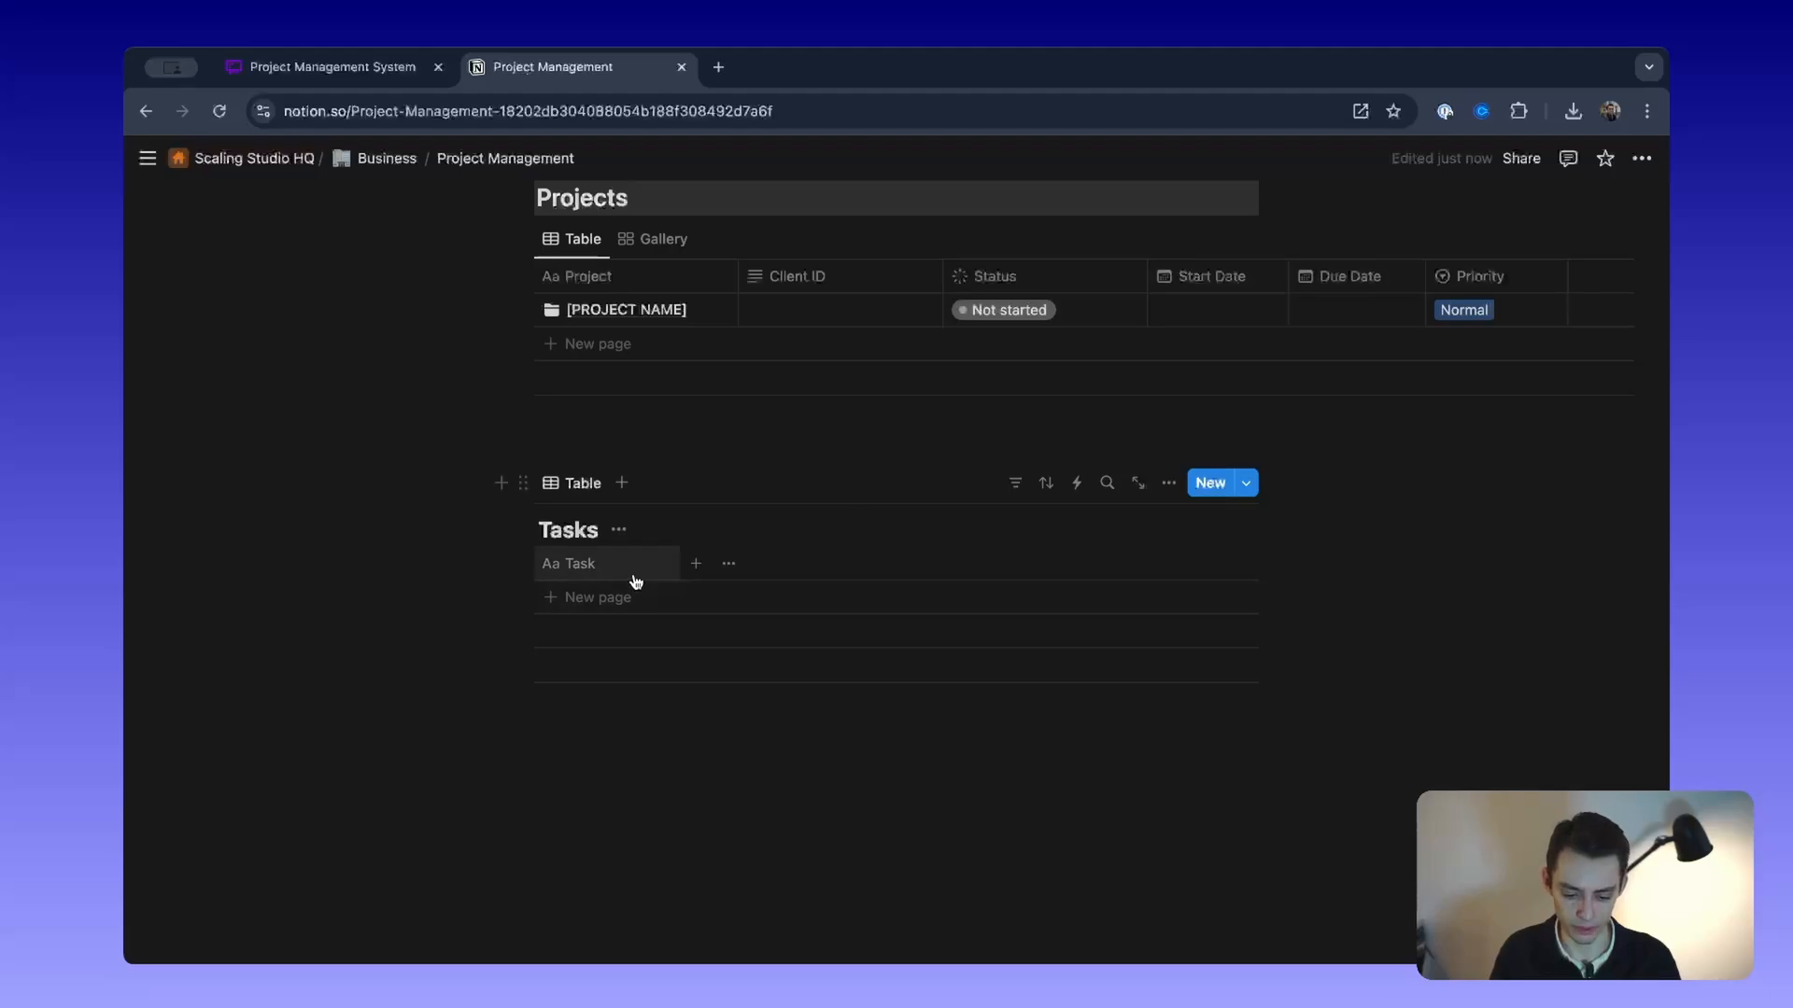
pyautogui.hscroll(5, 738, 281)
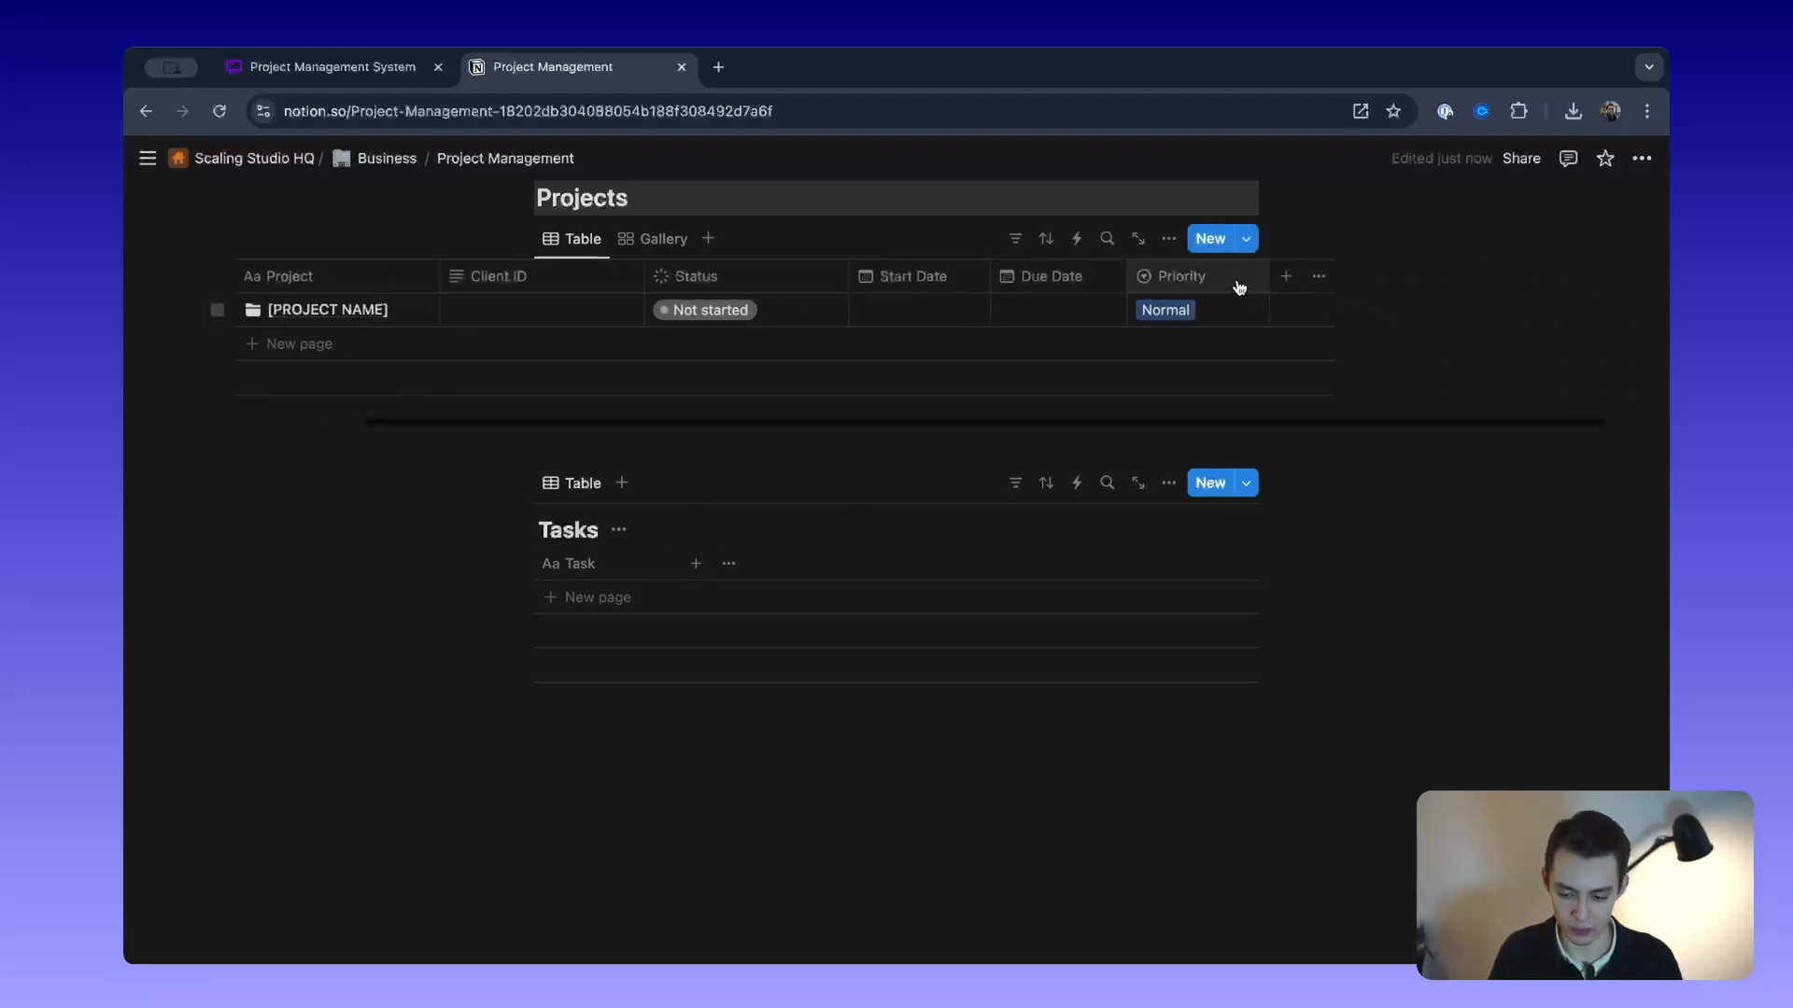
pyautogui.click(1285, 277)
pyautogui.write('Owne')
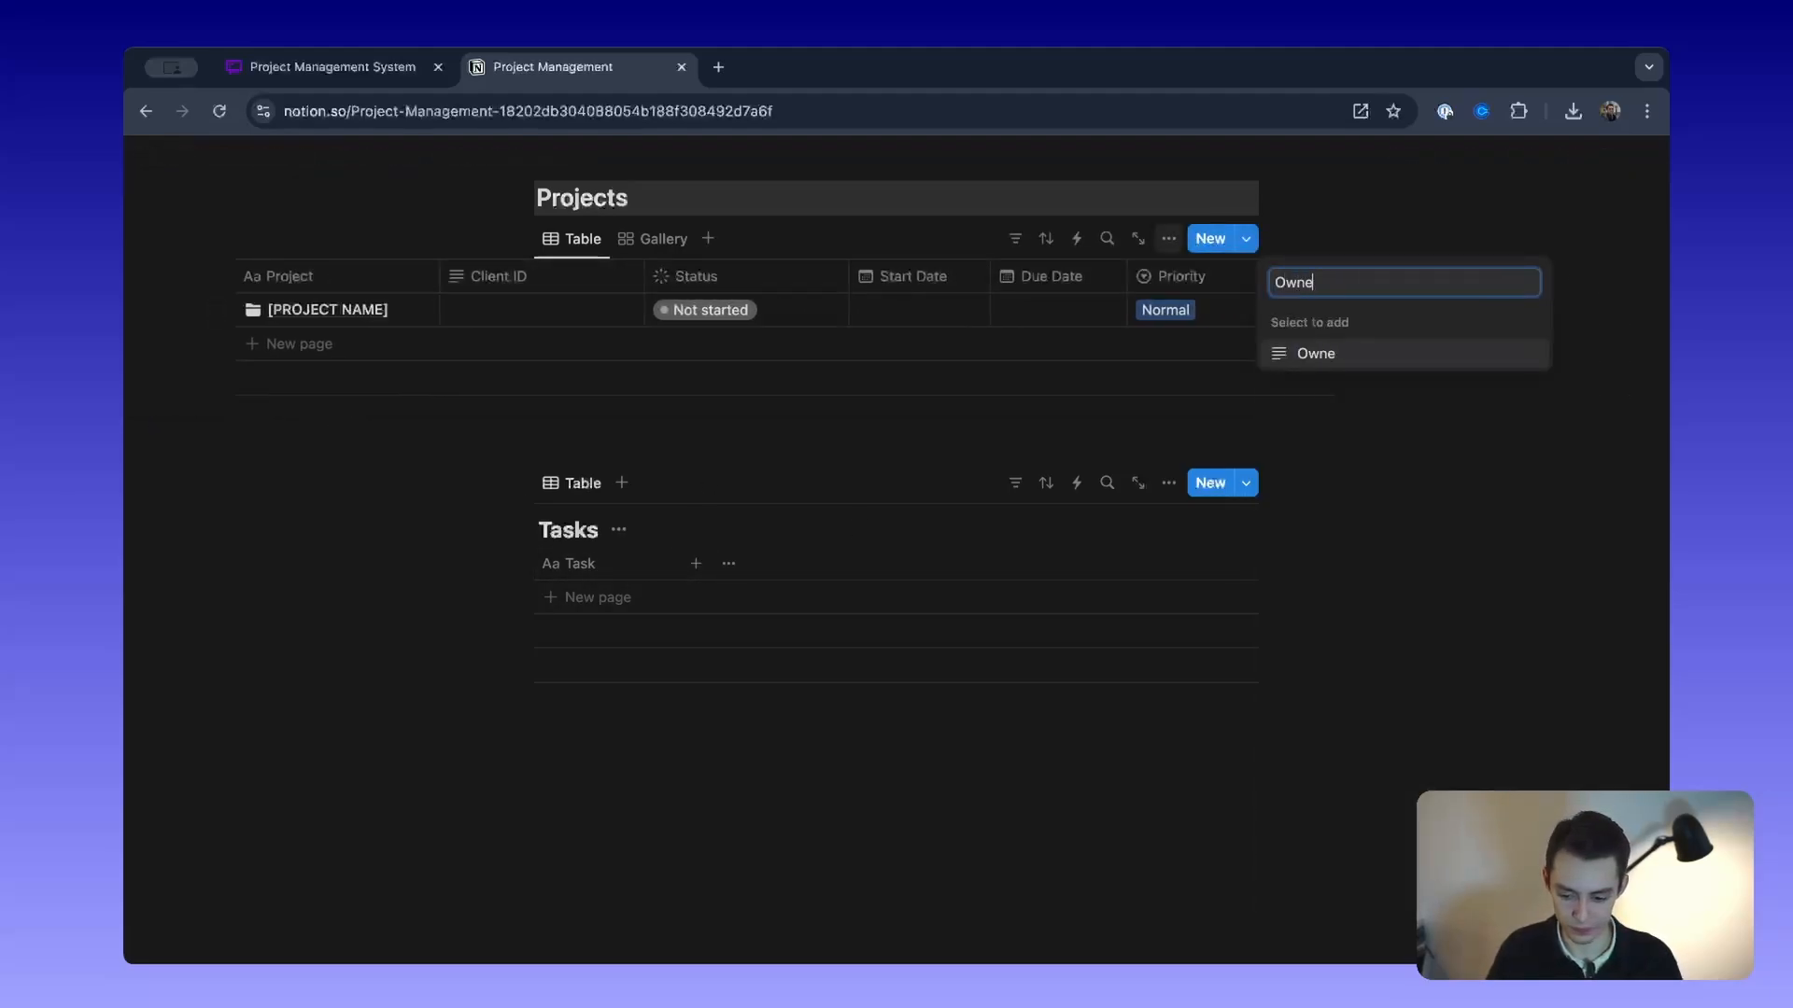
pyautogui.press('BackSpace')
pyautogui.press('BackSpace')
pyautogui.press('BackSpace')
pyautogui.press('BackSpace')
pyautogui.press('BackSpace')
pyautogui.write('perso')
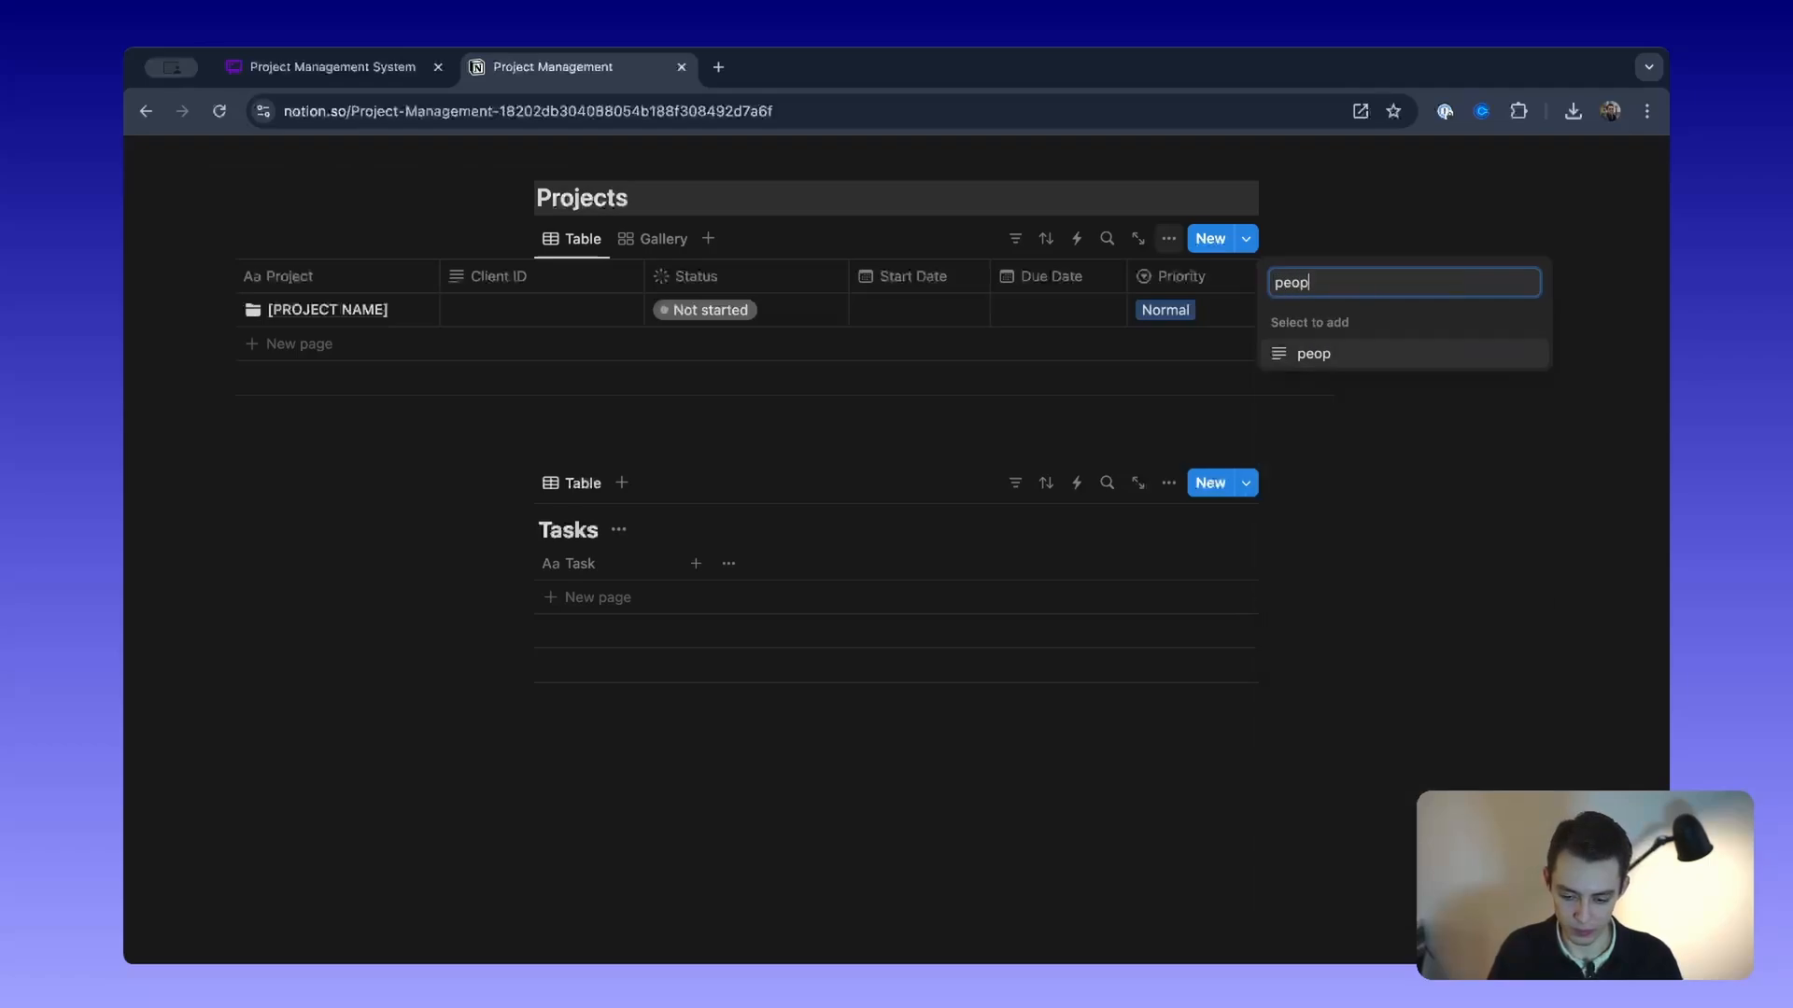
pyautogui.press('BackSpace')
pyautogui.press('BackSpace')
pyautogui.press('BackSpace')
pyautogui.press('Down')
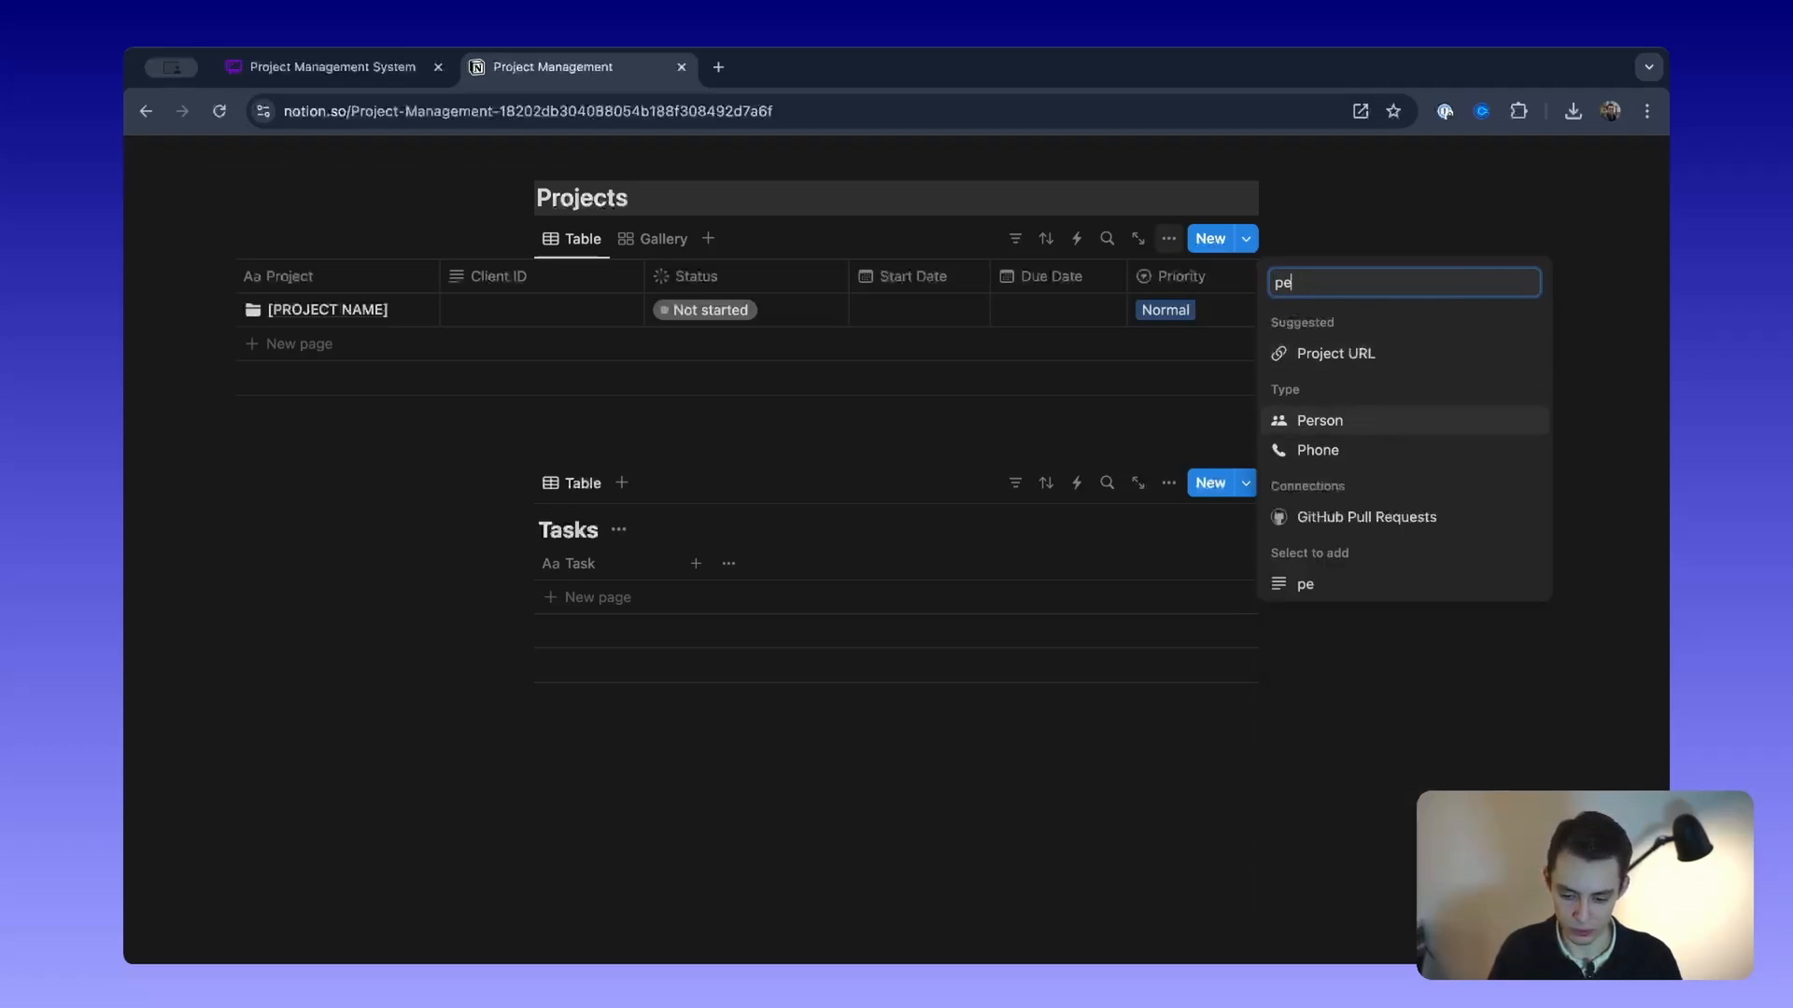
pyautogui.press('Return')
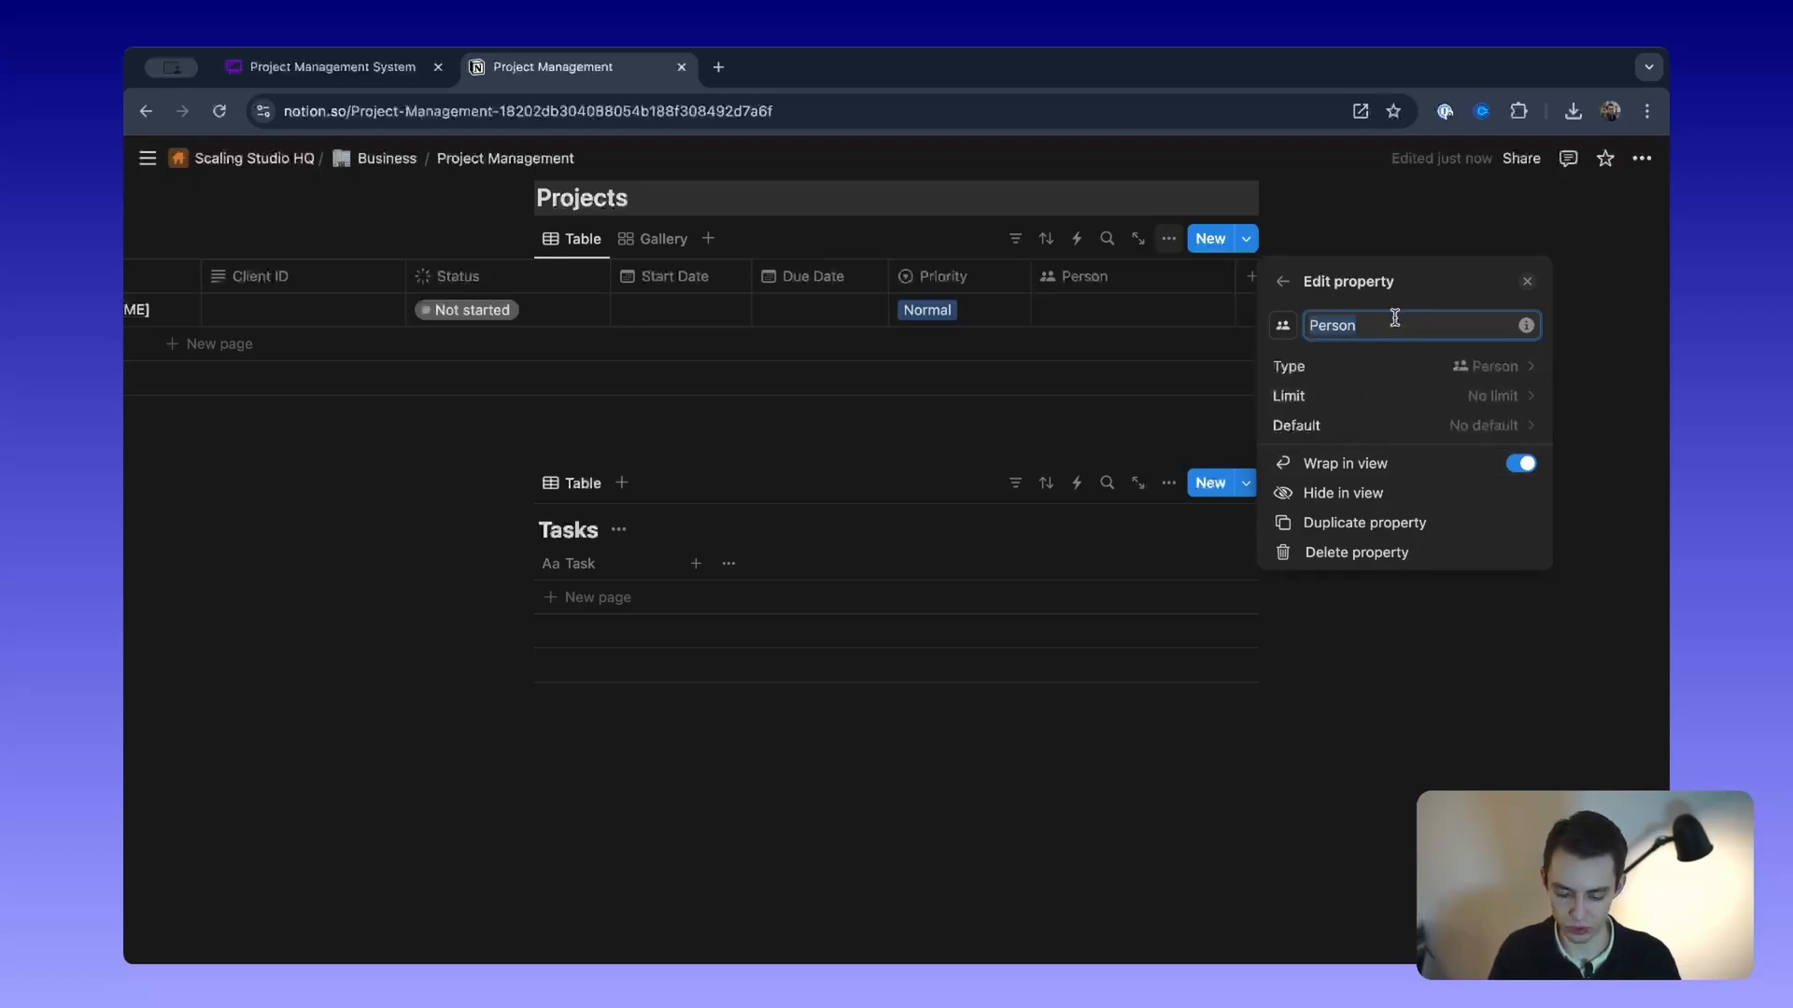
# Step: Name the new Person property Owner and move its column between Client ID and Status
pyautogui.write('Owner')
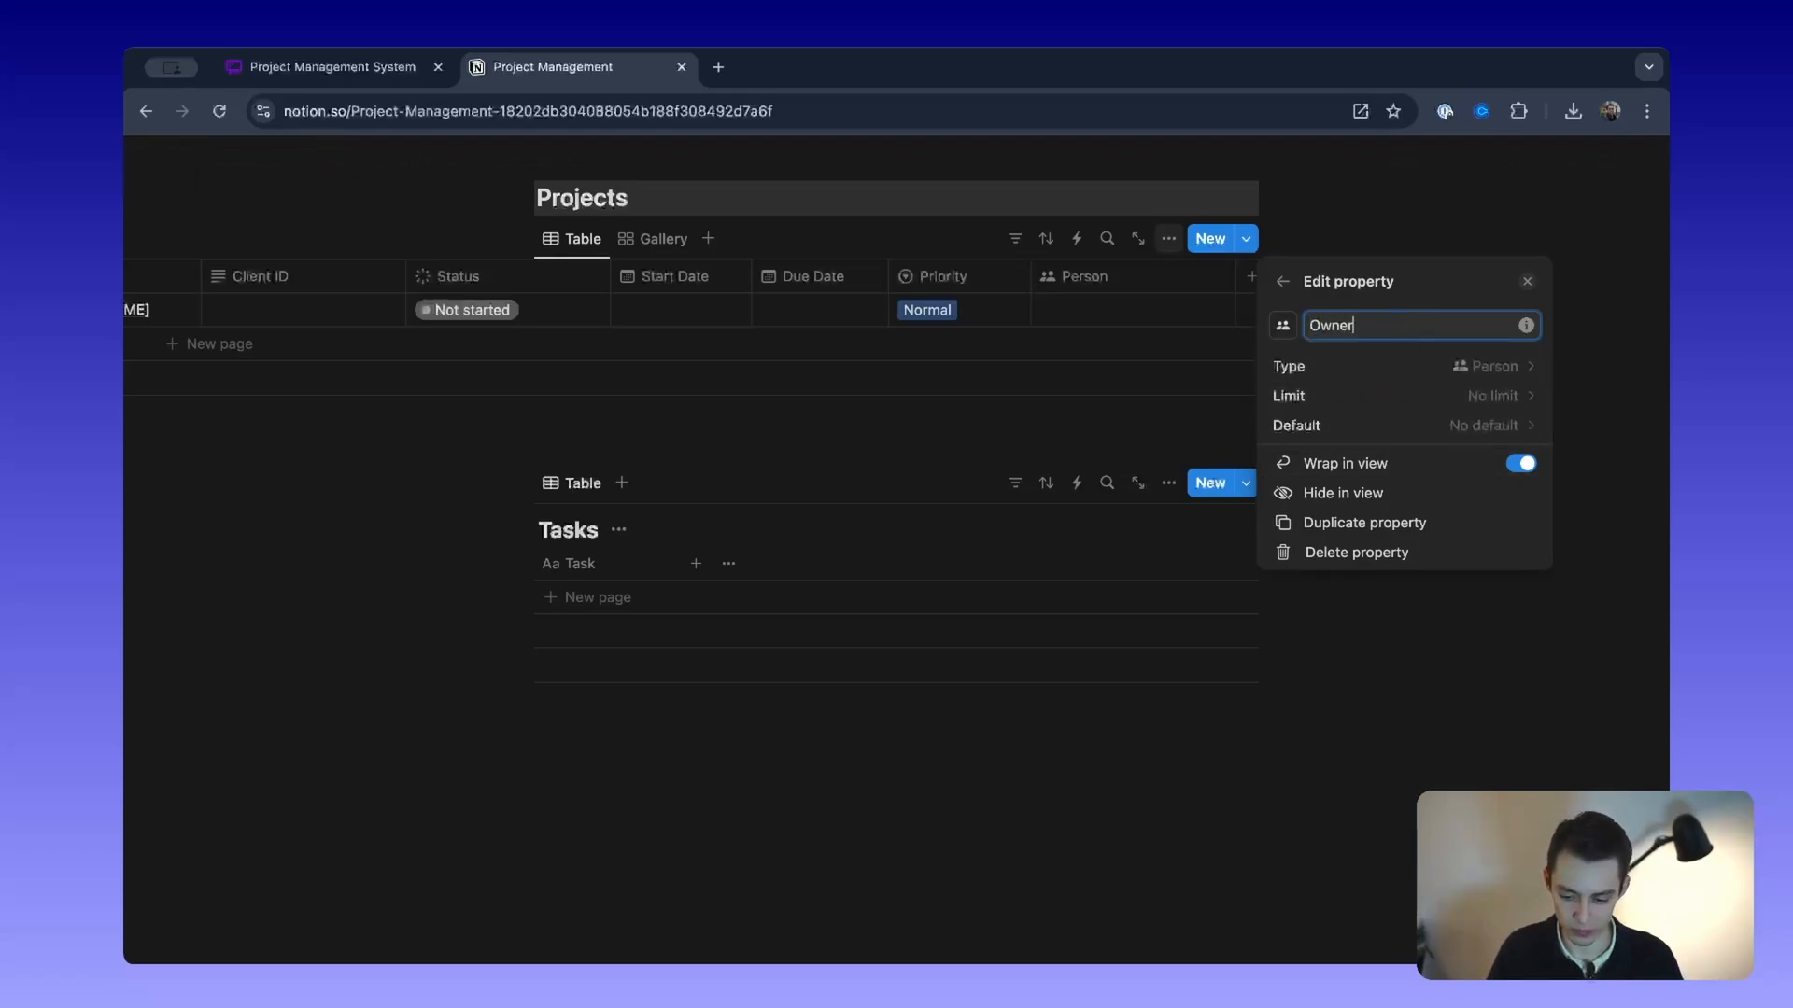
pyautogui.click(364, 513)
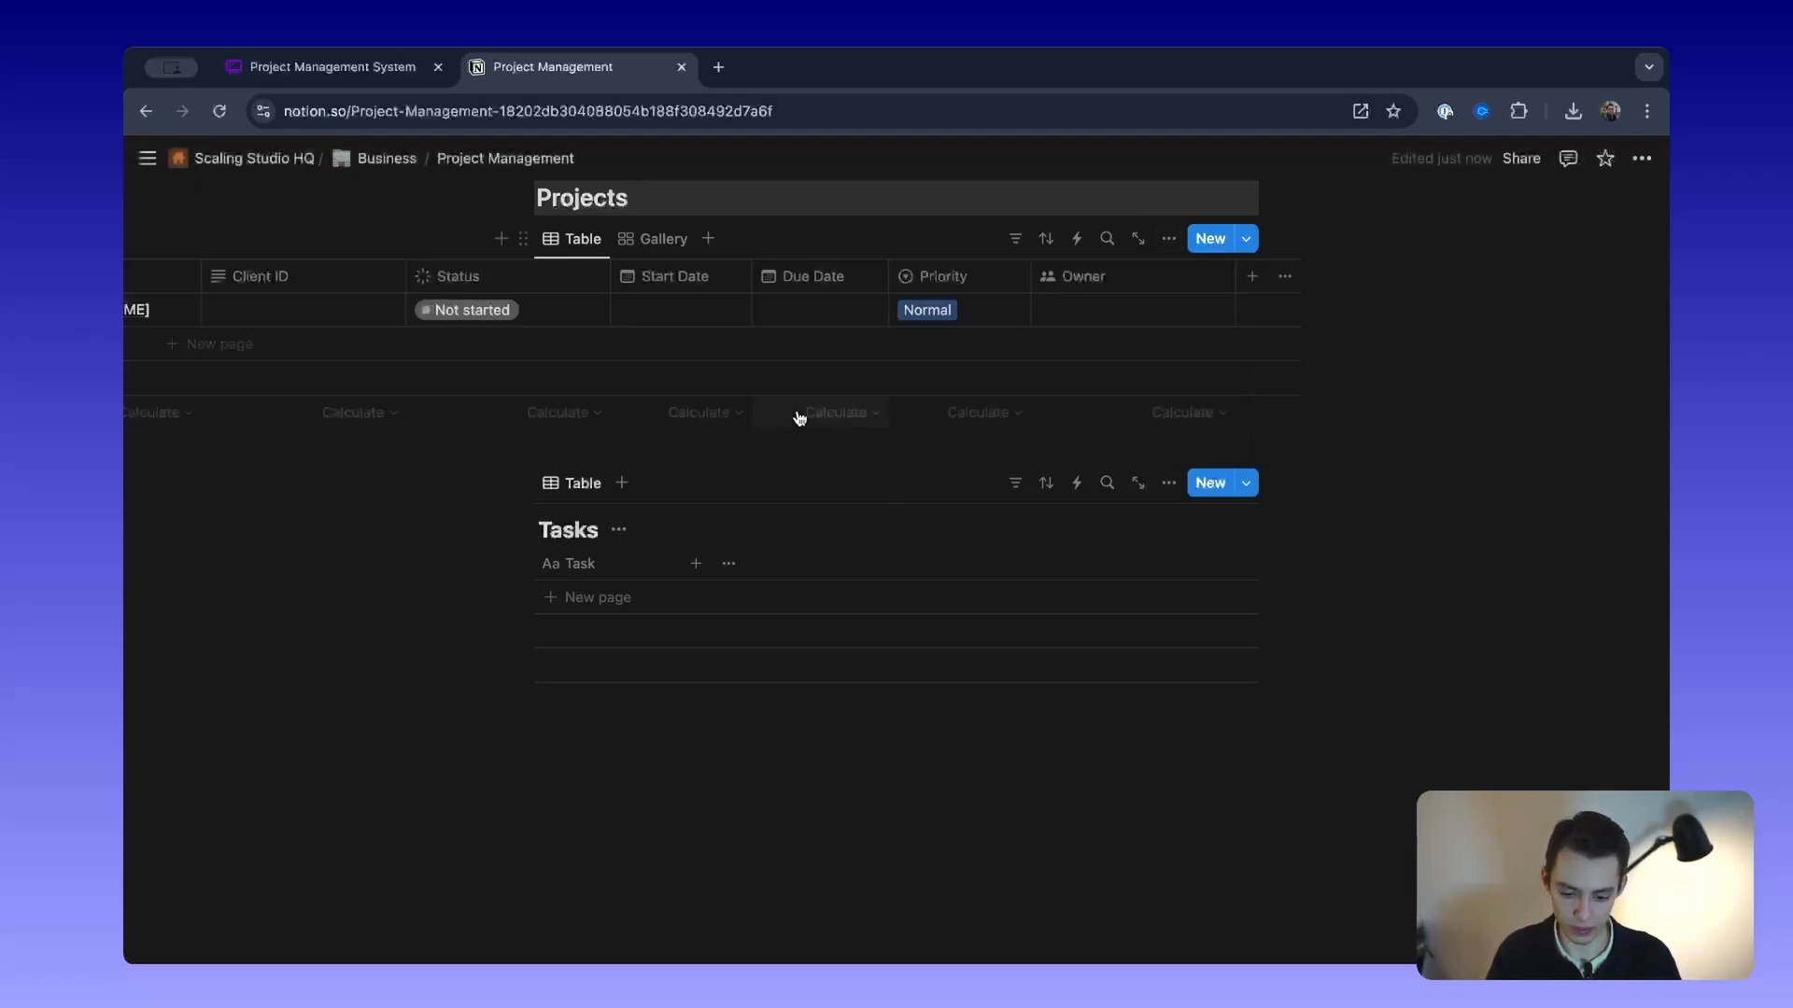
pyautogui.hscroll(-6, 797, 416)
pyautogui.moveTo(1610, 273); pyautogui.dragTo(896, 292)
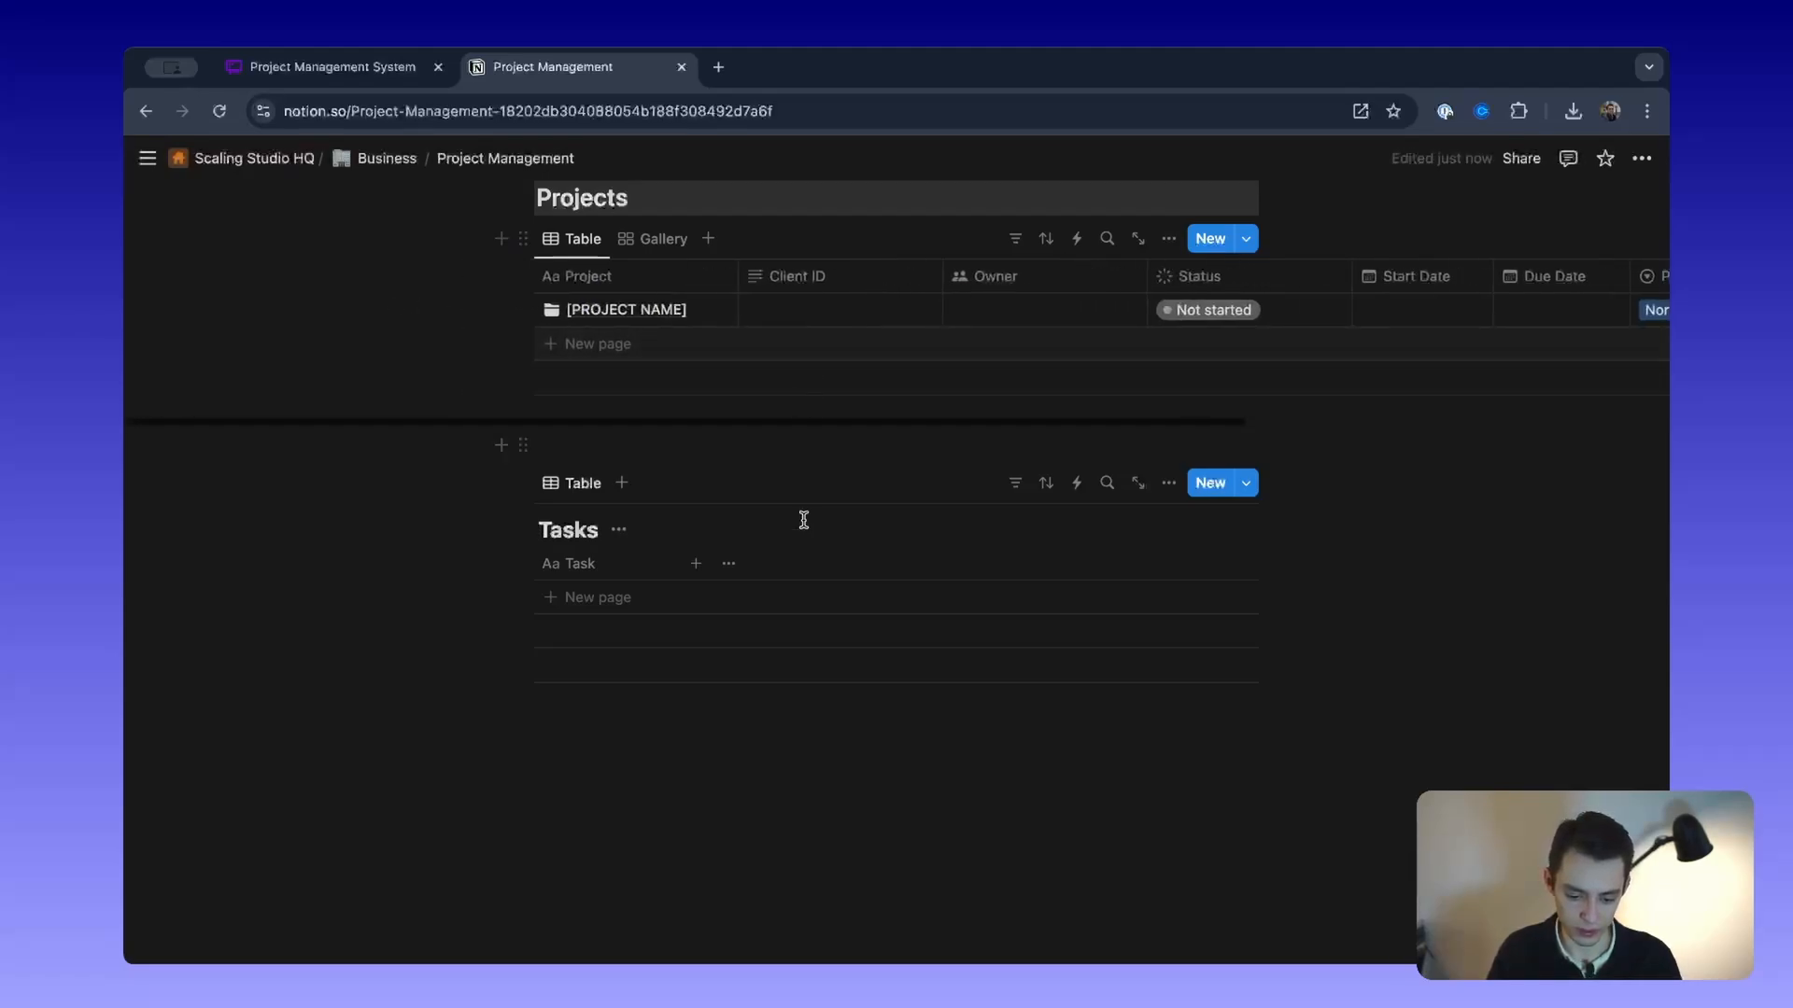
# Step: Add the suggested Assigned To property to the Tasks table and rename it Assignee
pyautogui.click(693, 564)
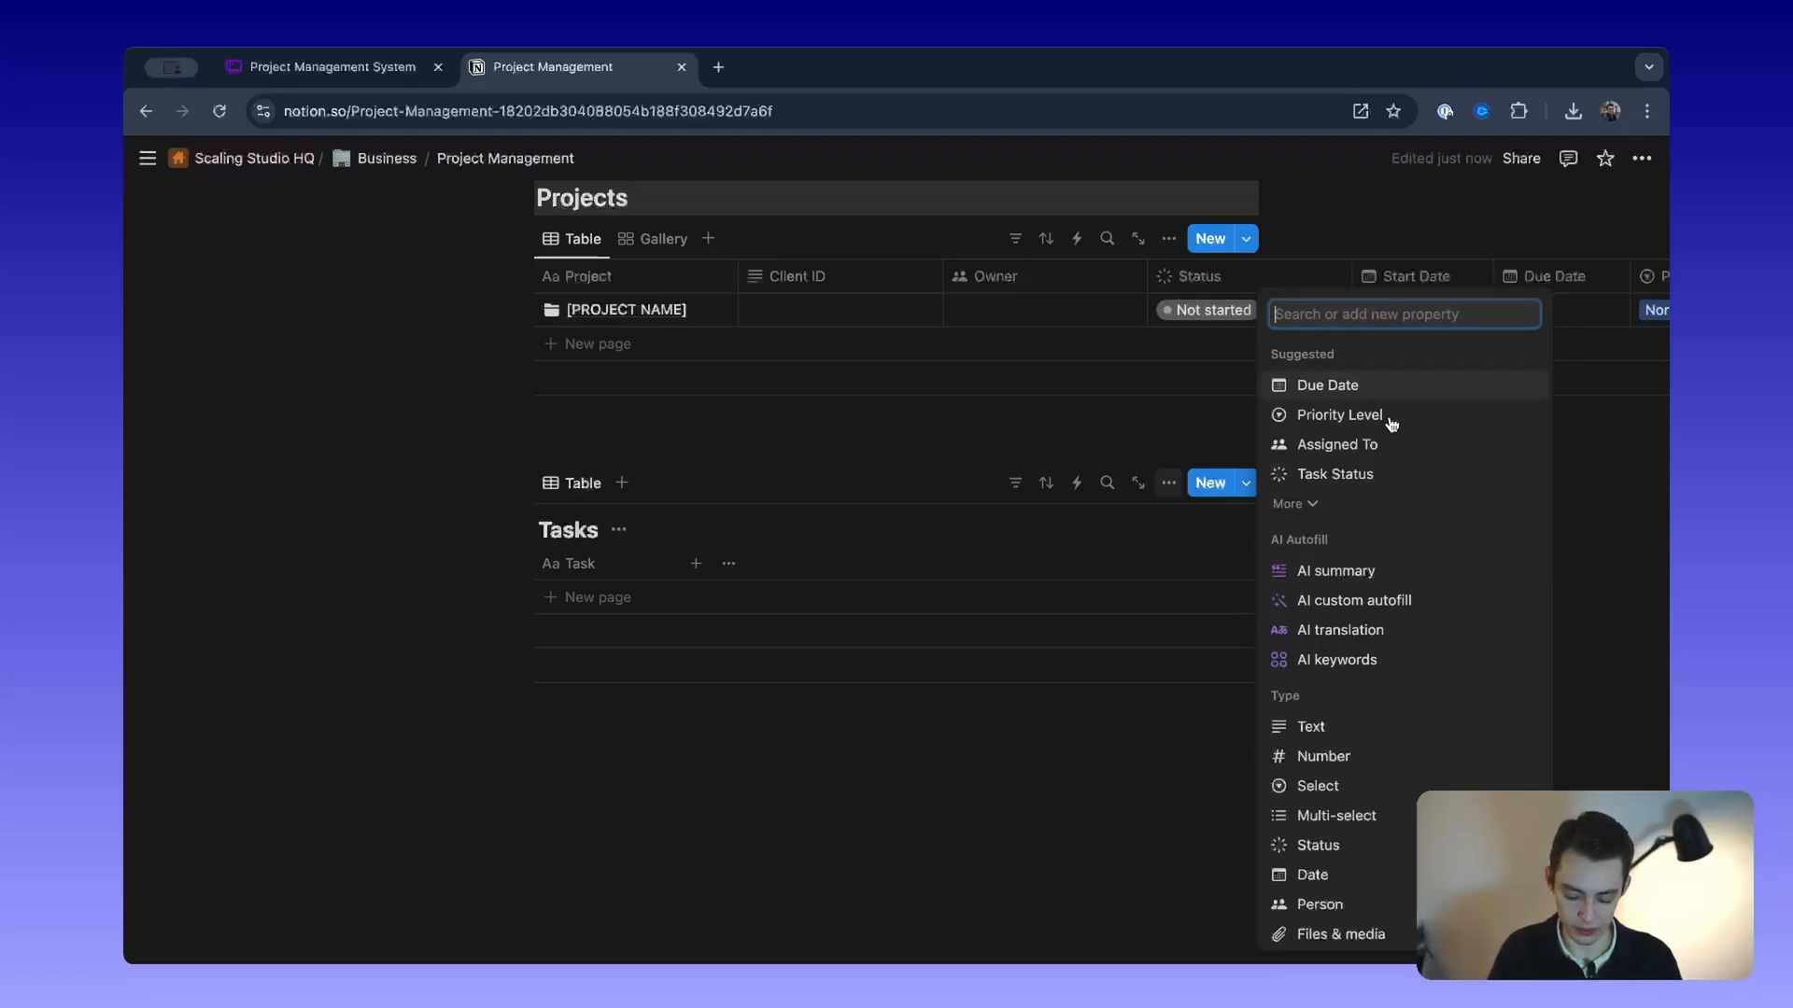
pyautogui.click(1370, 445)
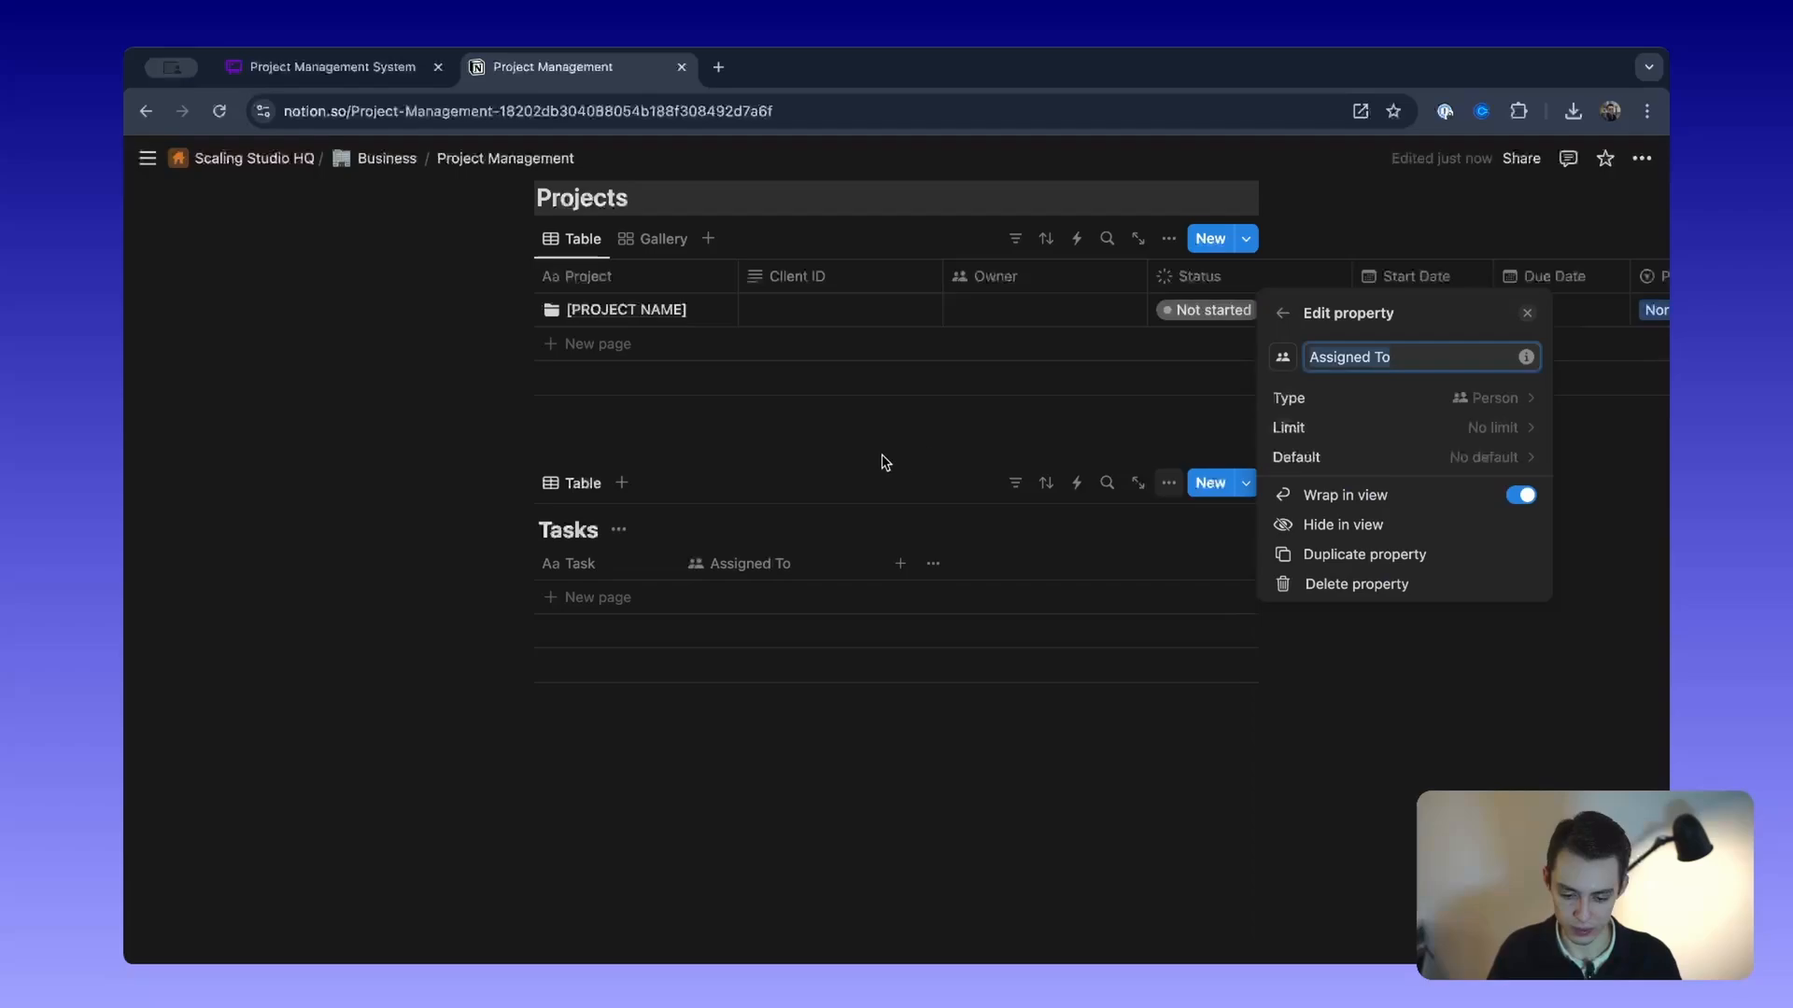
pyautogui.write('Assigne')
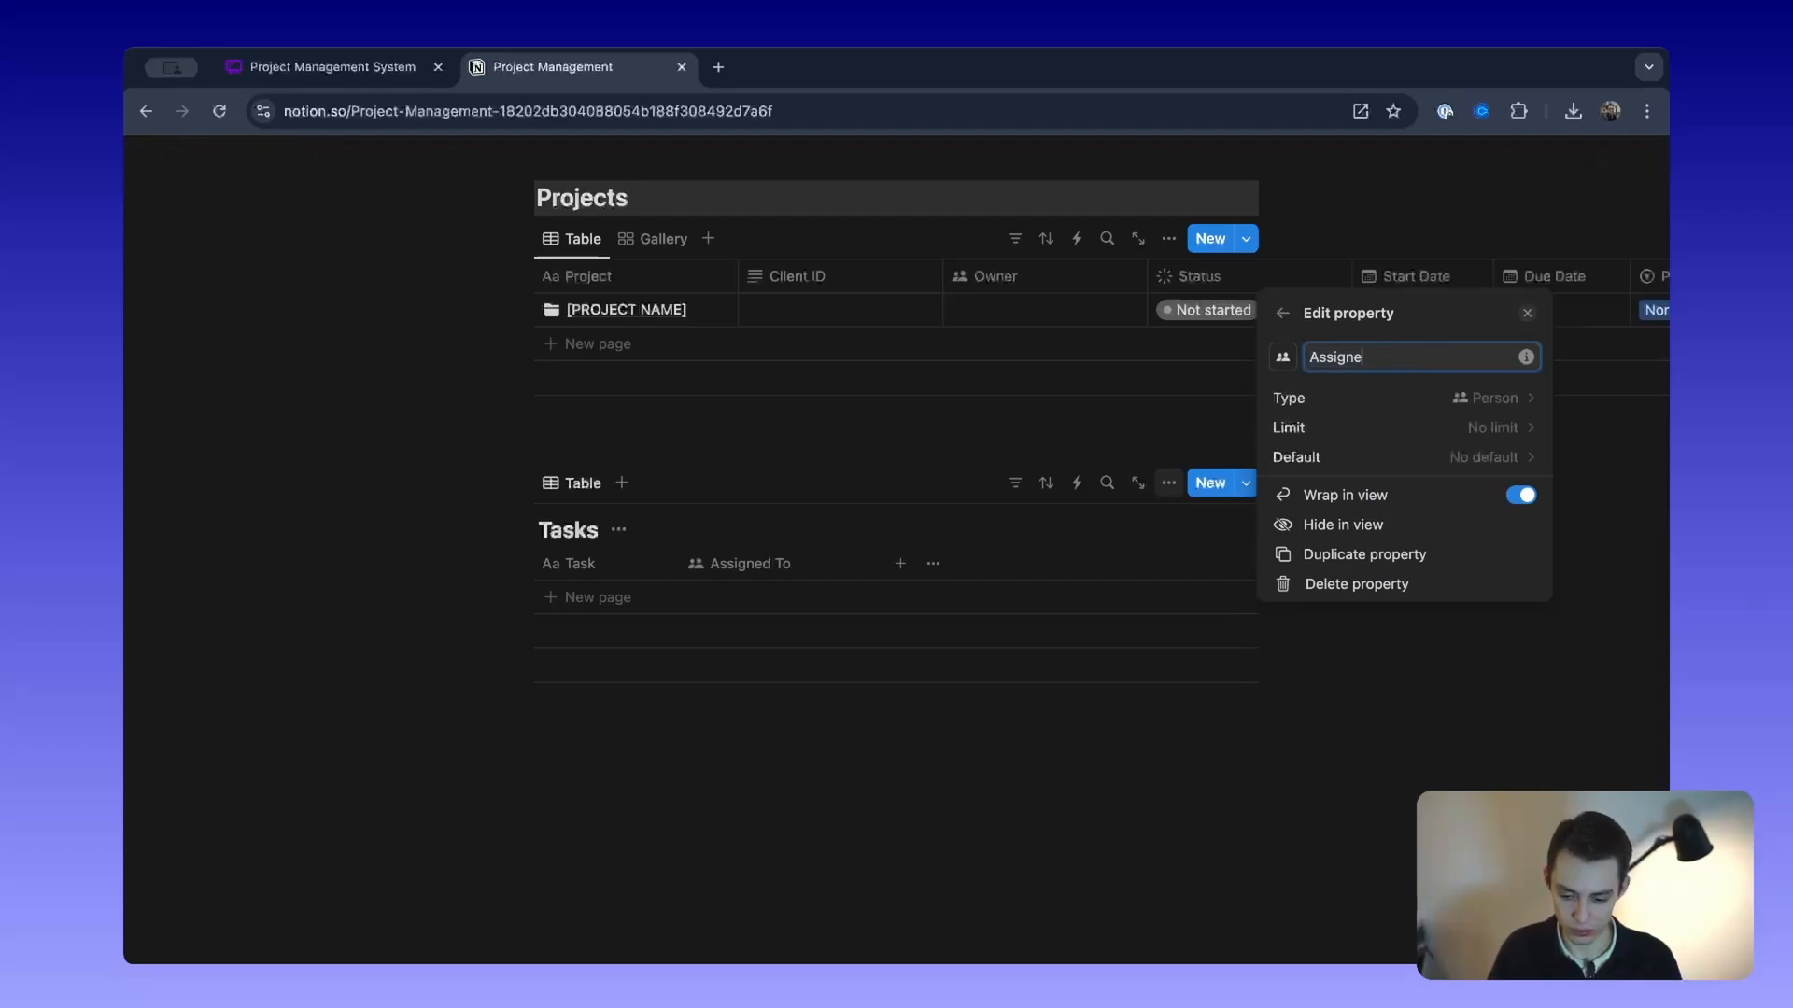
pyautogui.write('e')
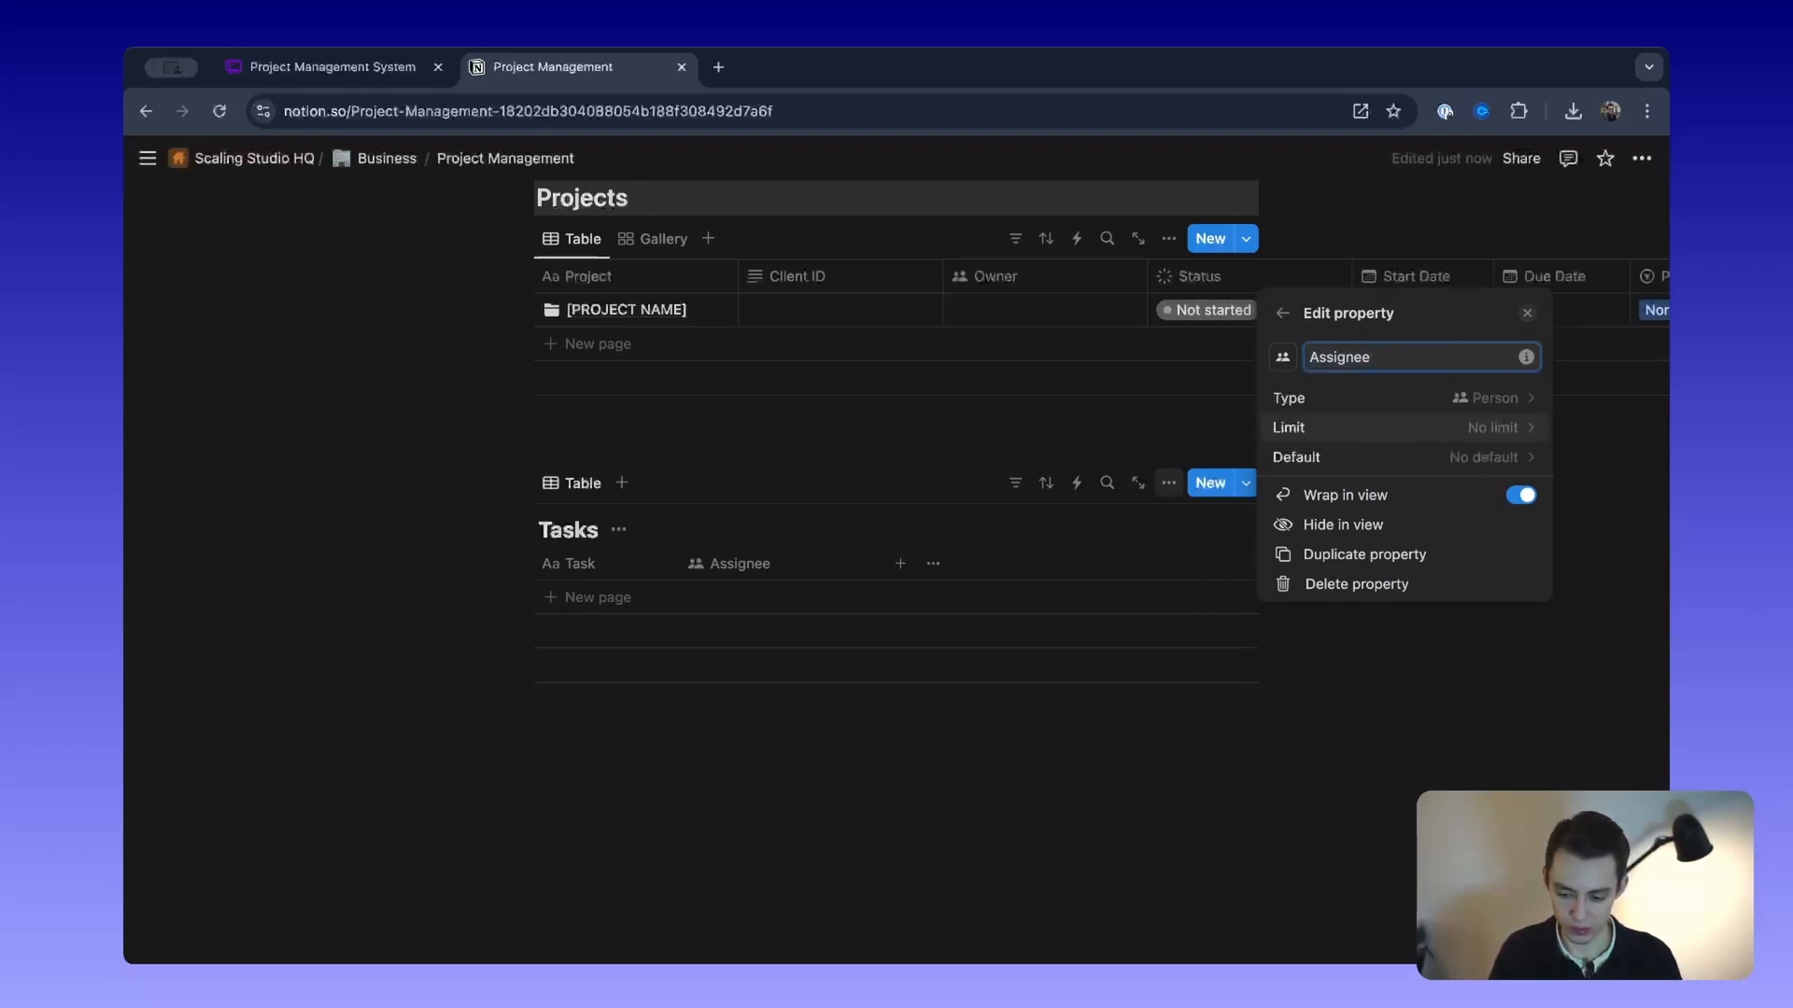
pyautogui.click(793, 429)
# Step: Check the planned columns on the Whimsical board, return to Notion and start a Tasks table Relation property linked to the Projects database
pyautogui.click(342, 63)
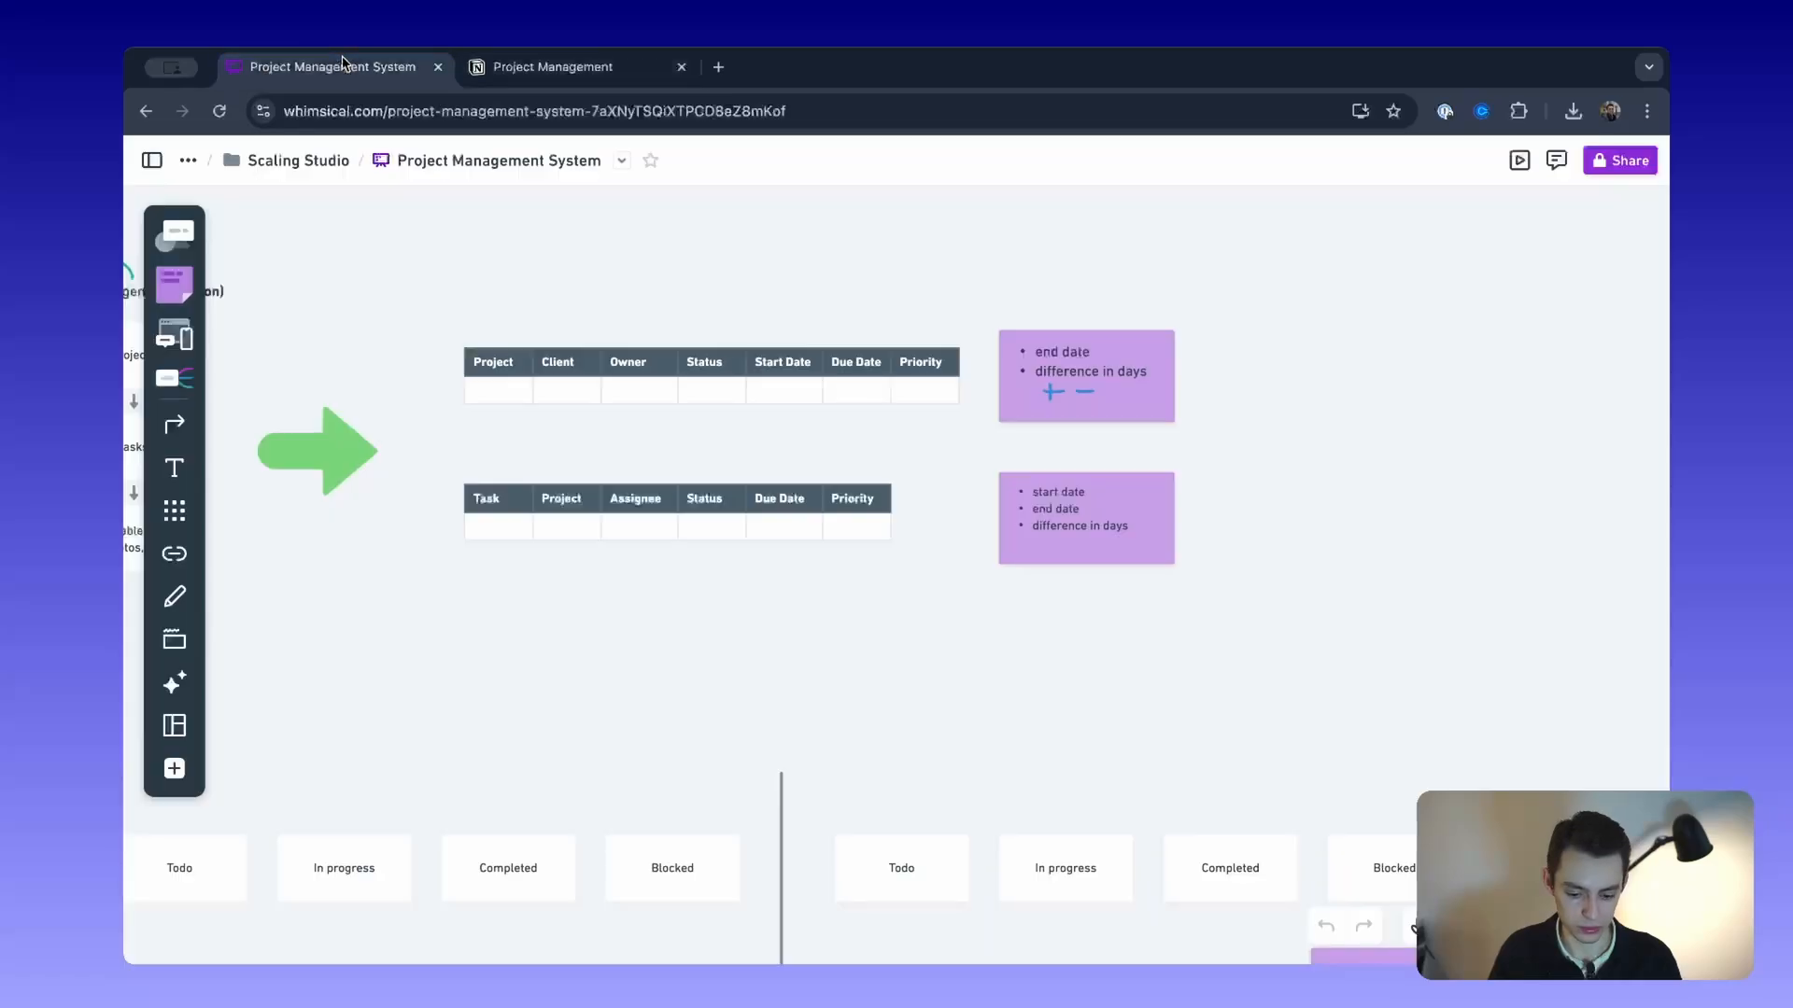
pyautogui.click(552, 66)
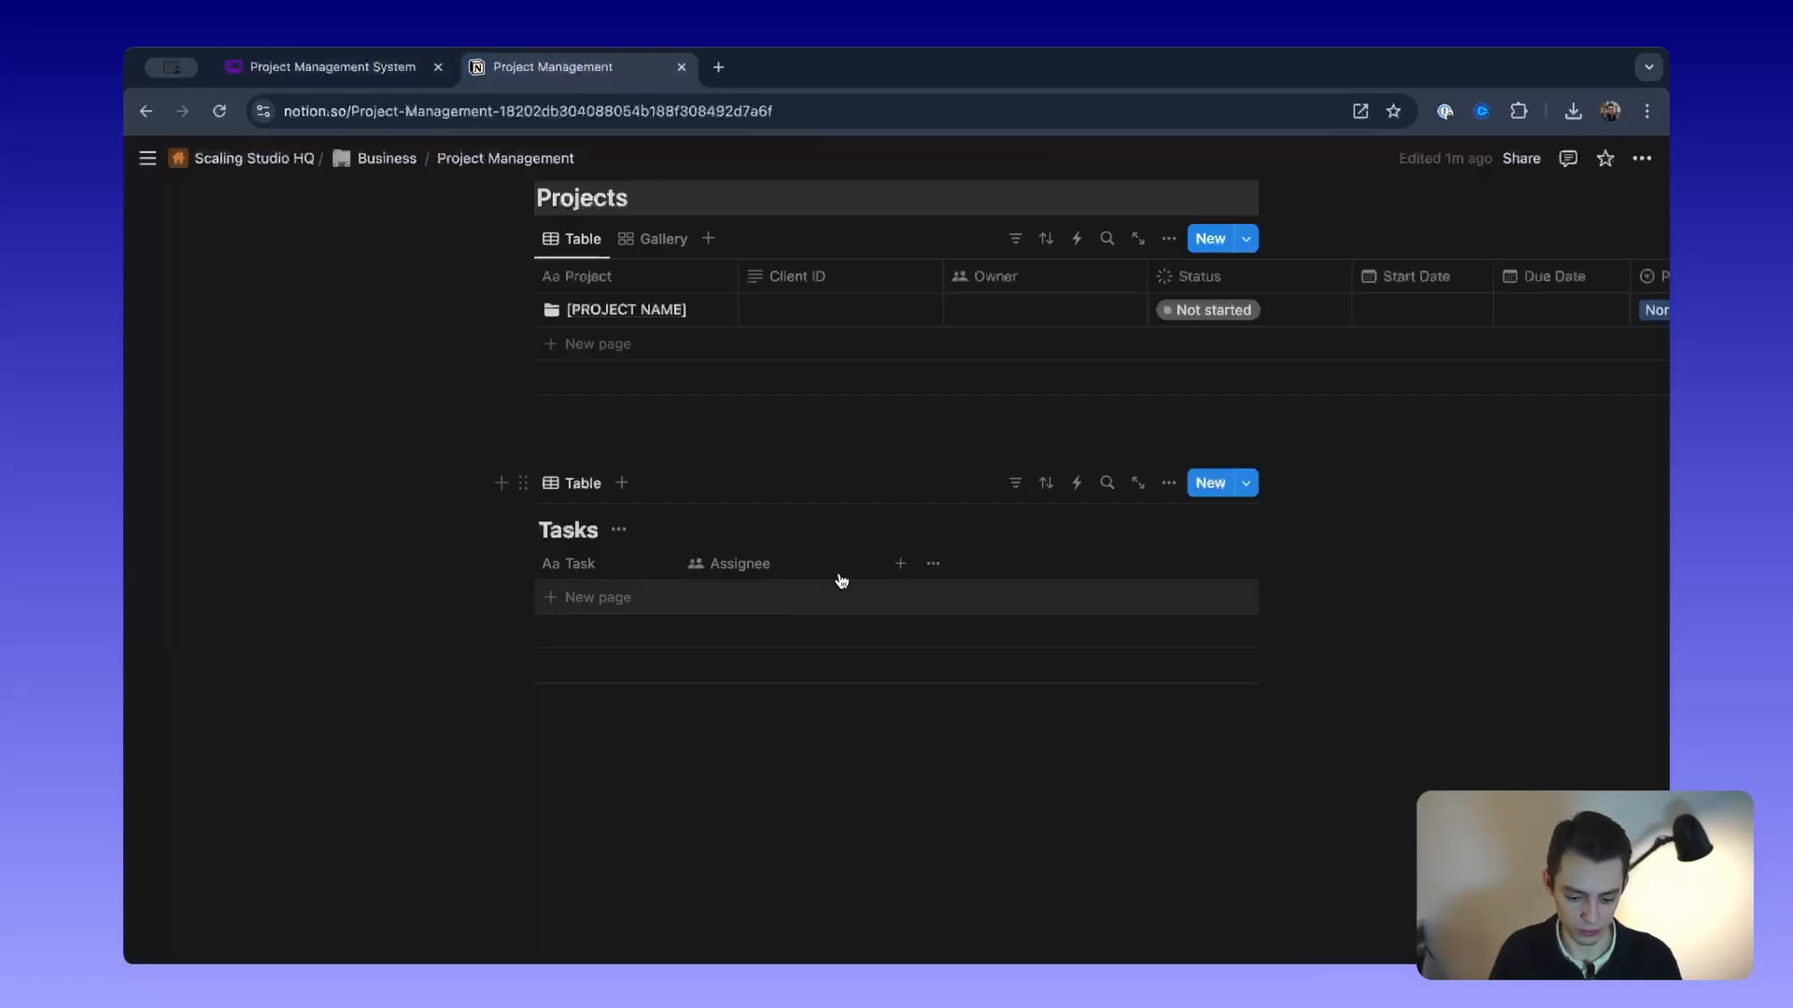
pyautogui.click(899, 565)
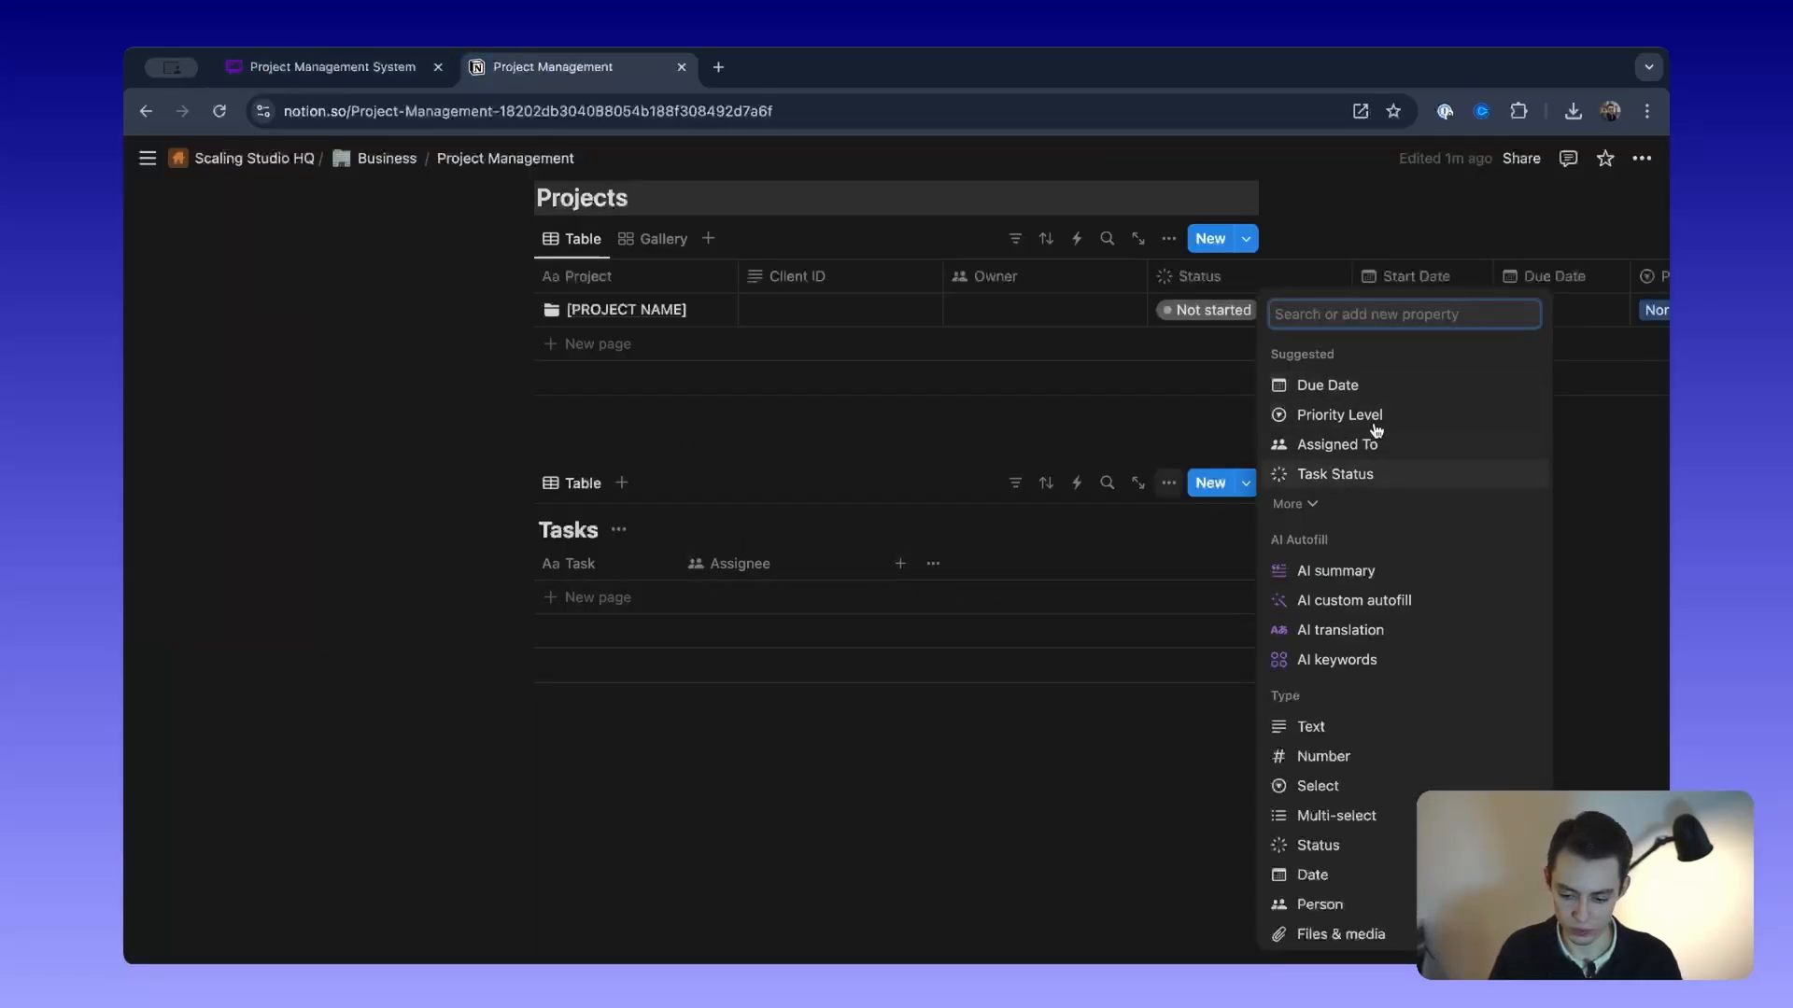
pyautogui.write('P')
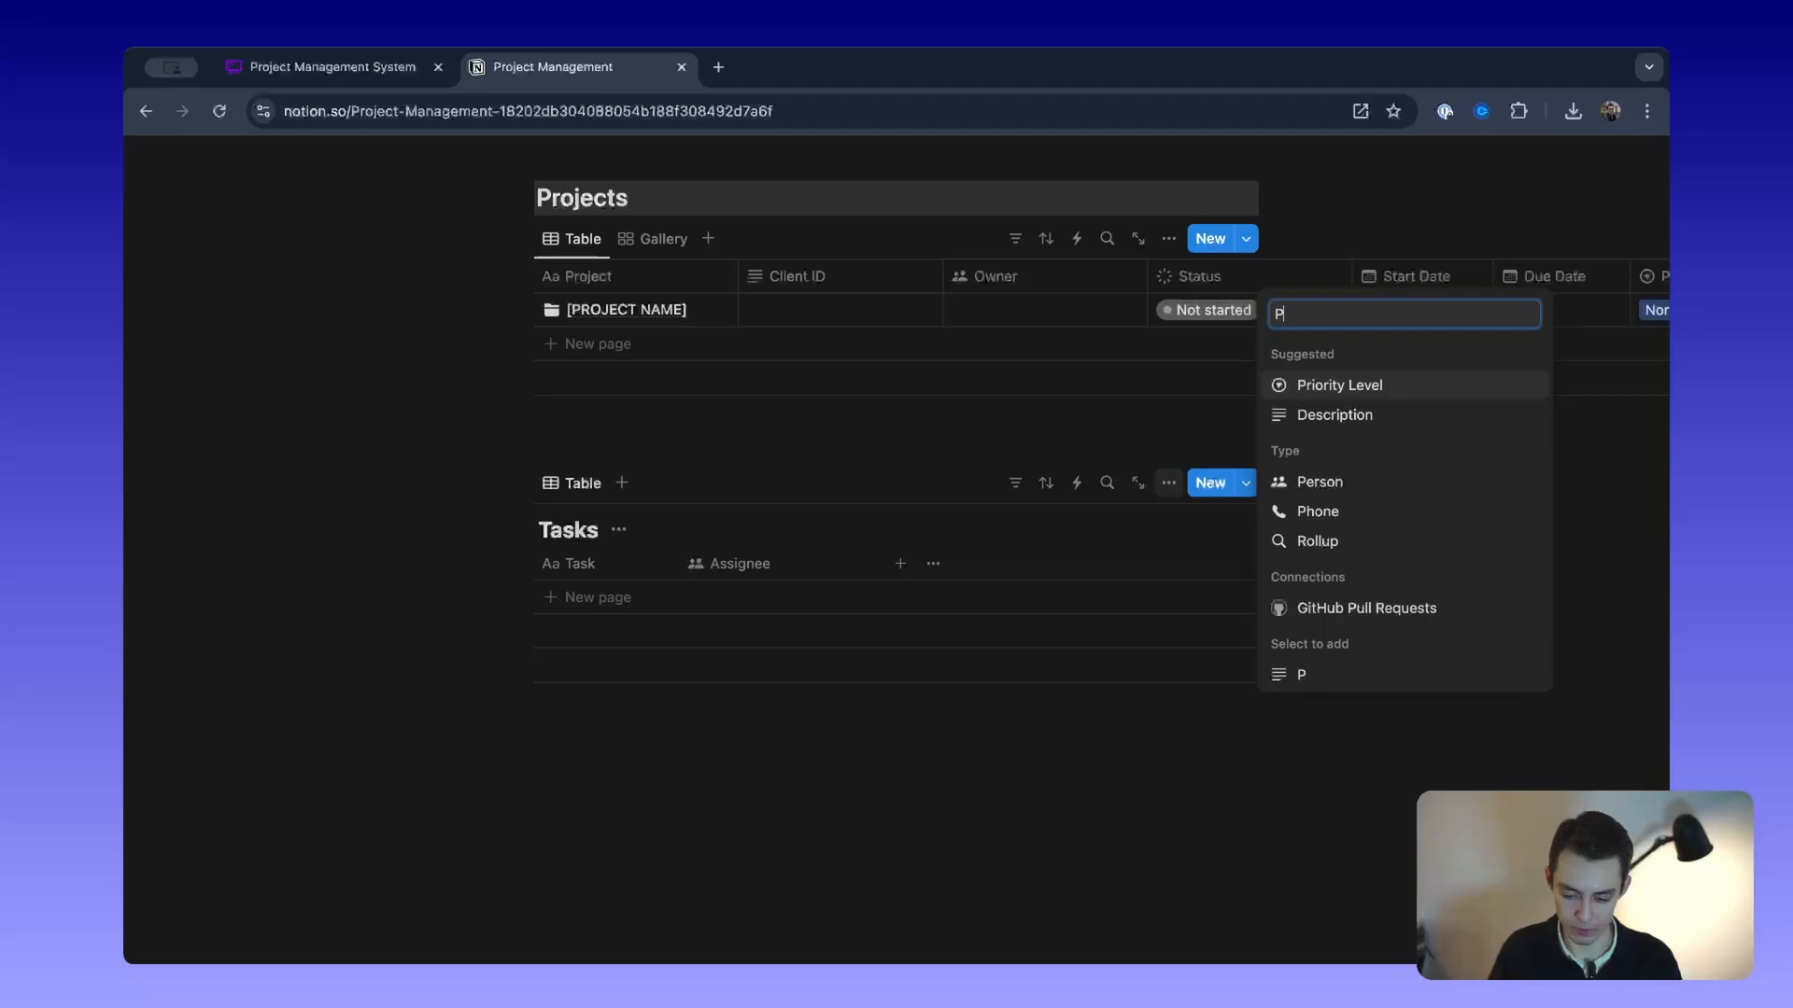
pyautogui.press('BackSpace')
pyautogui.write('rel')
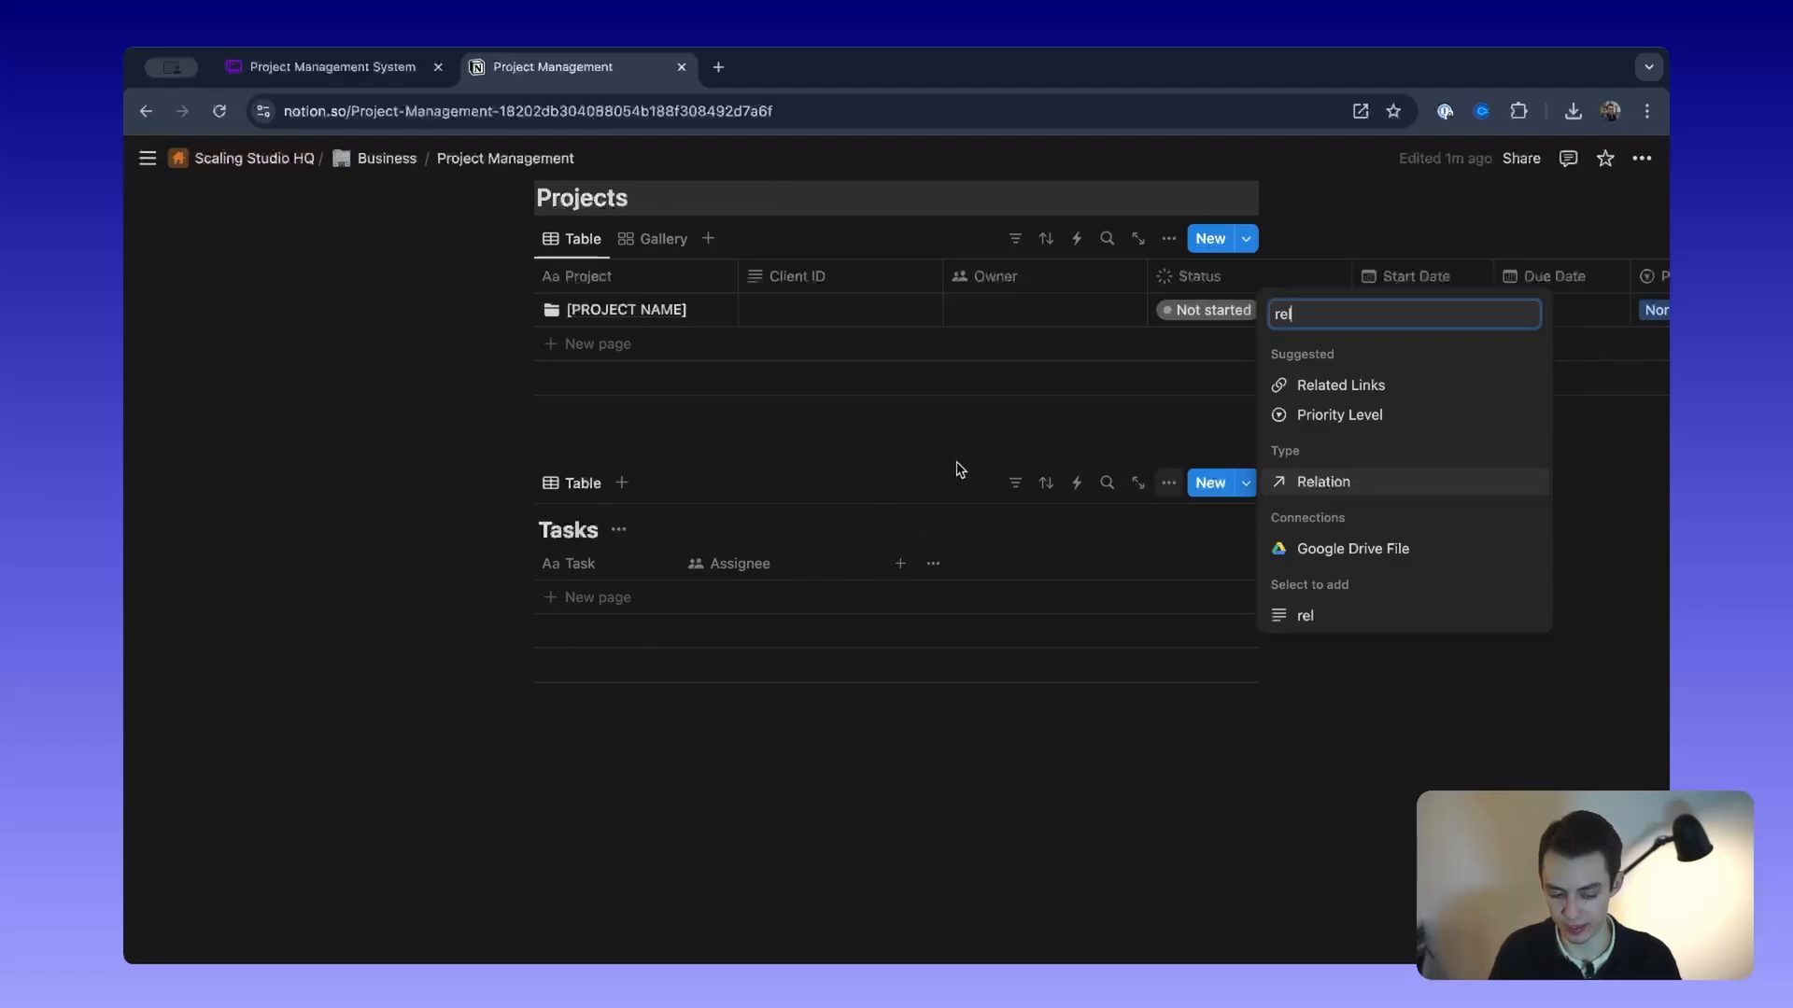
pyautogui.click(1347, 482)
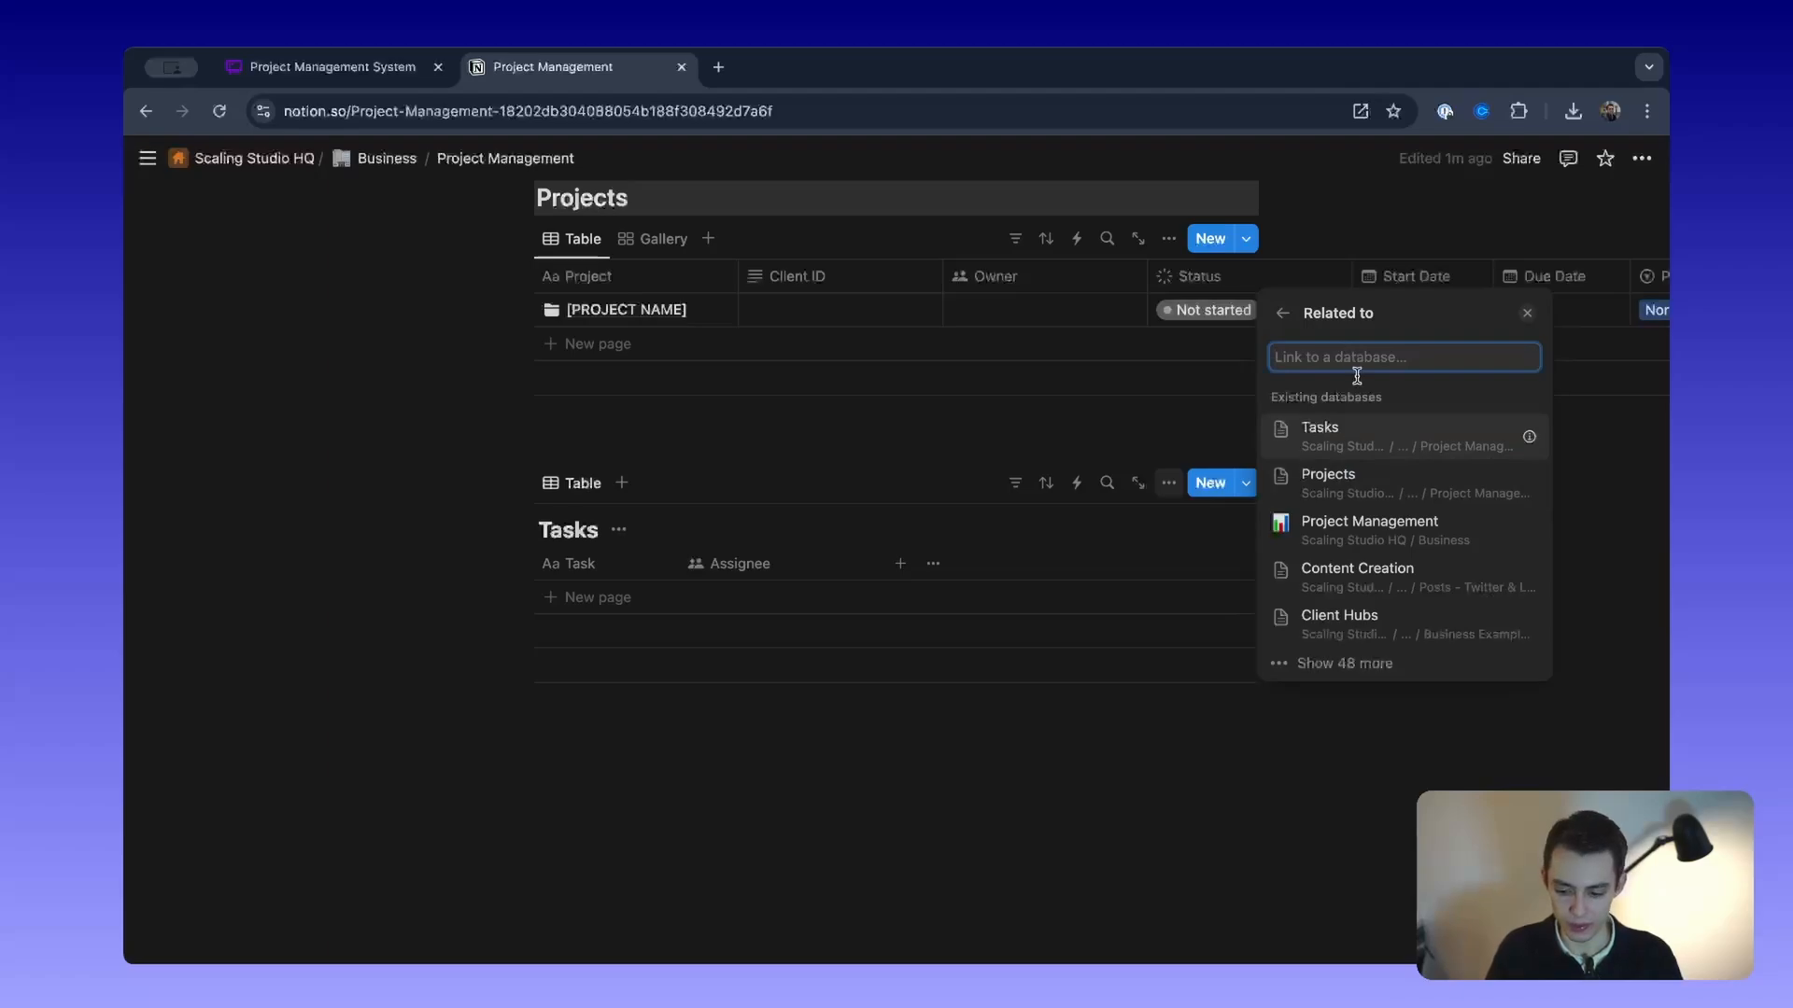
pyautogui.click(1386, 497)
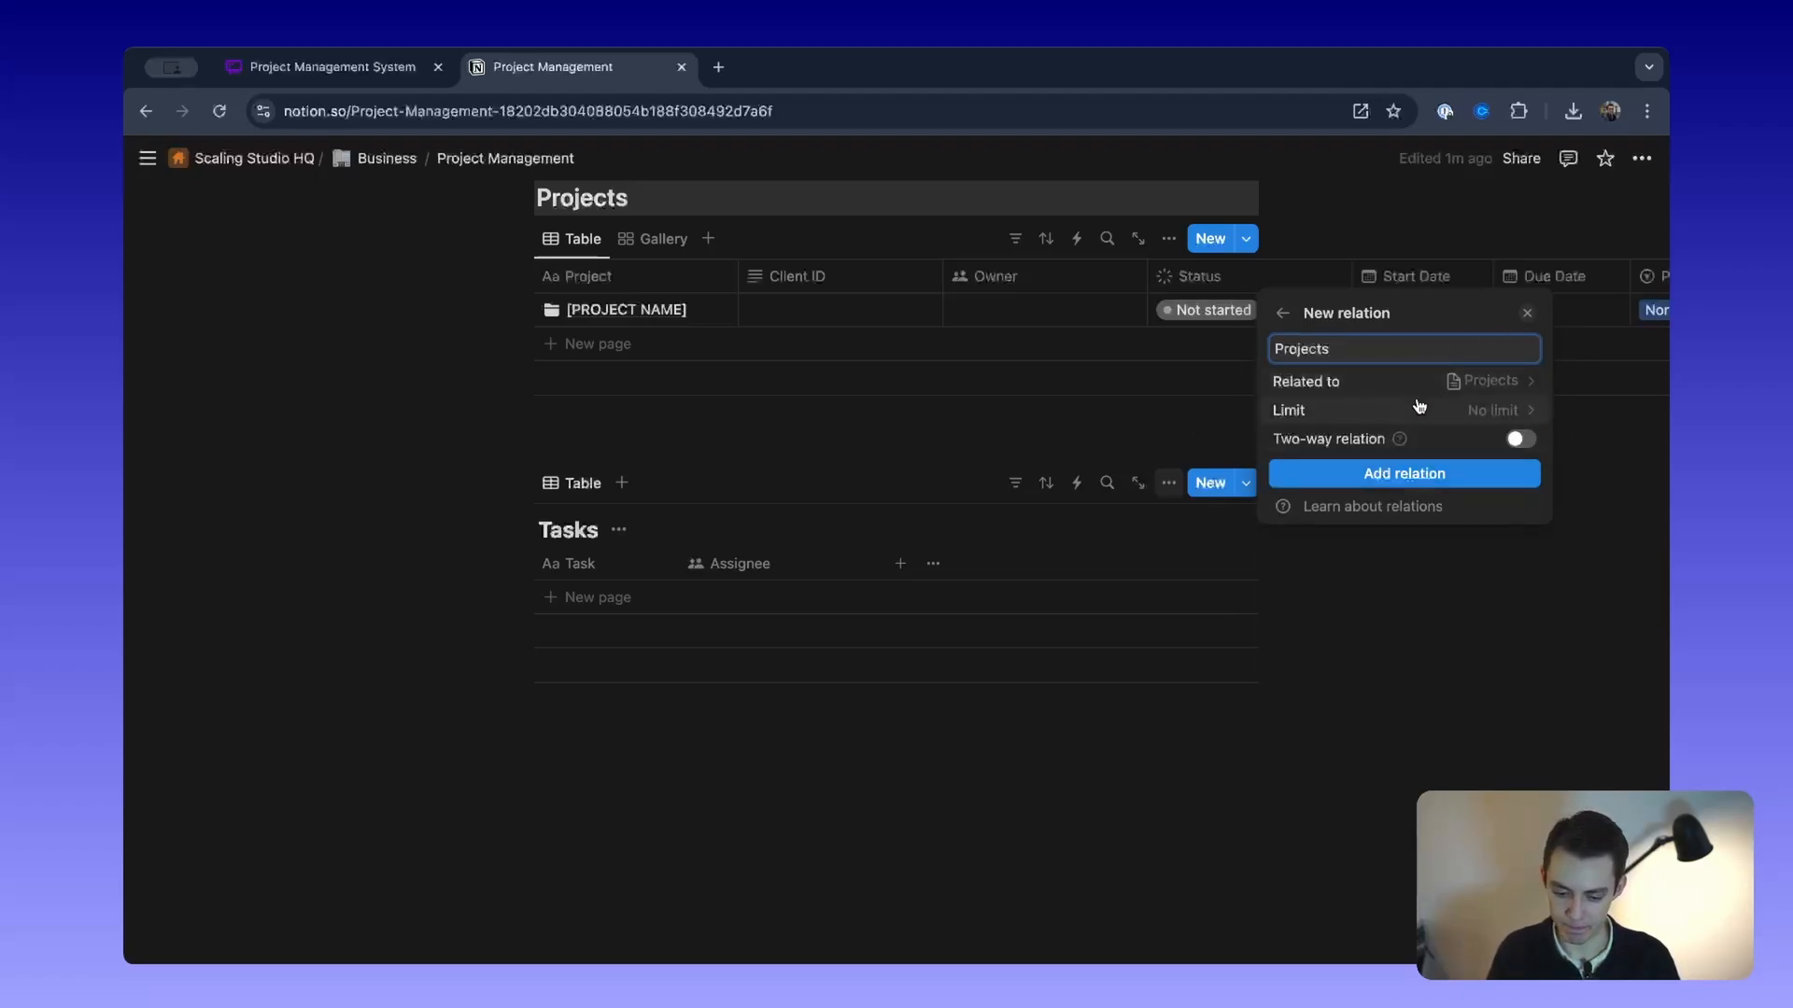
# Step: Make the new Projects relation two-way and add it to the Tasks table
pyautogui.click(1510, 412)
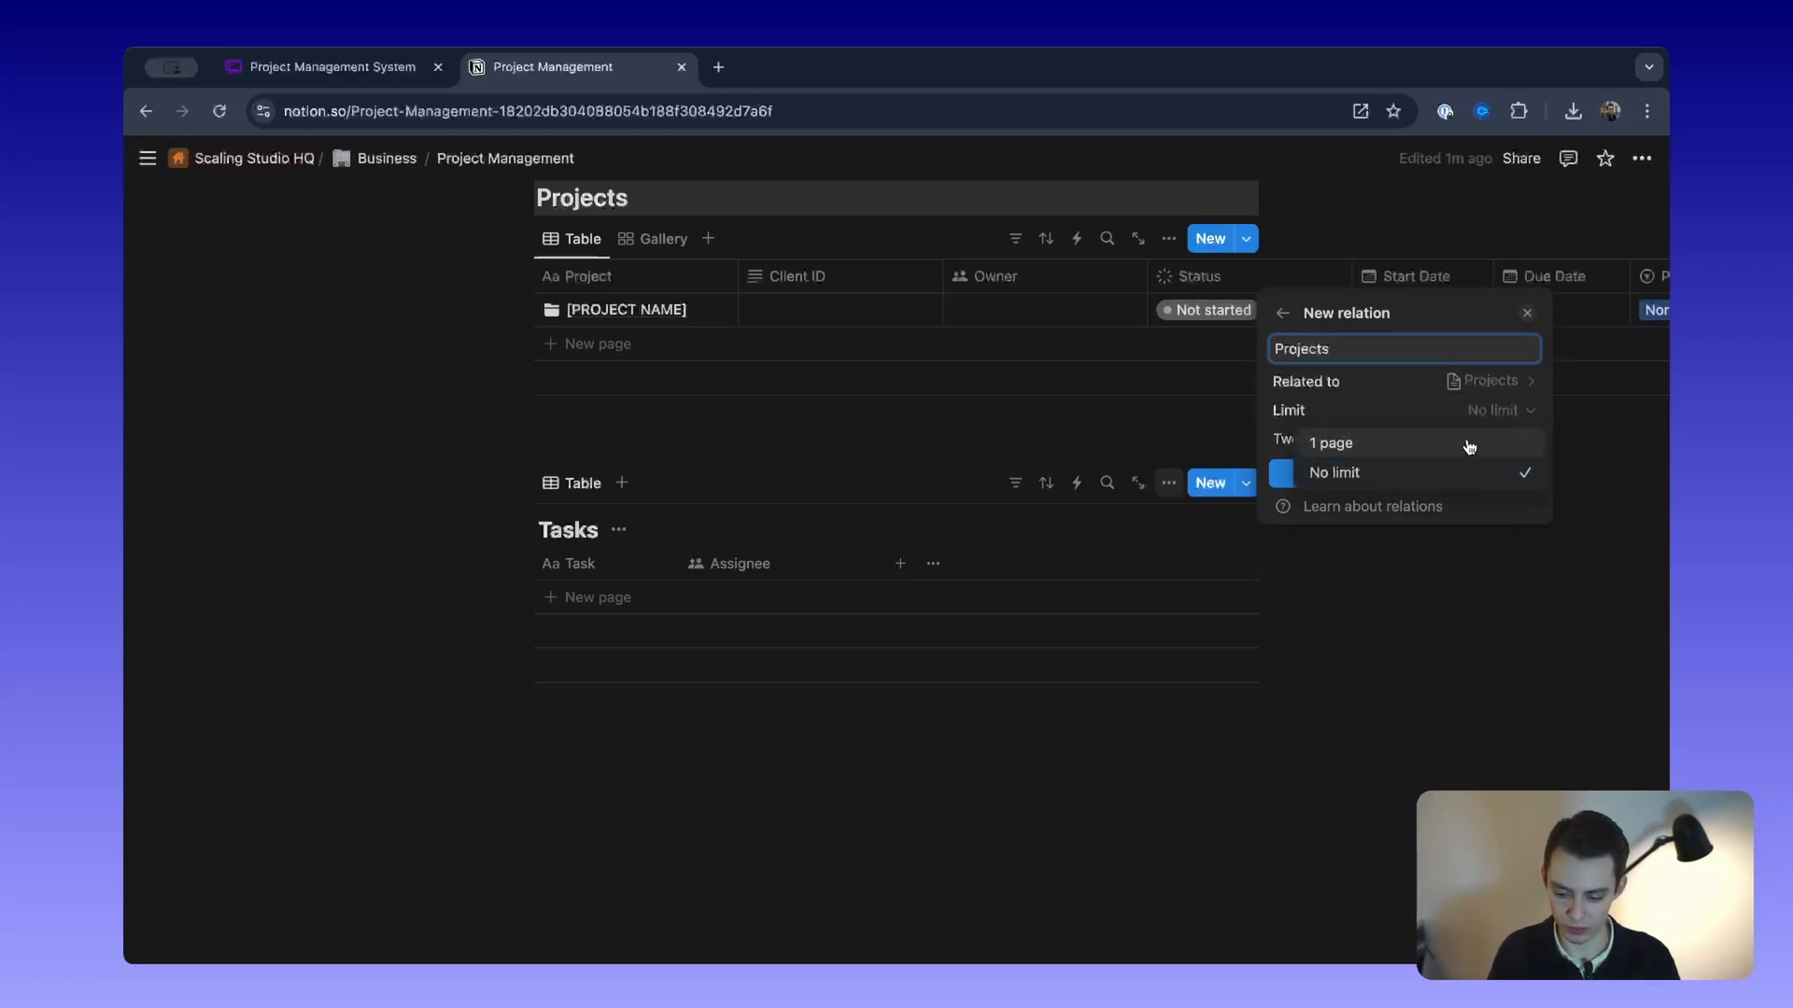
pyautogui.click(1403, 412)
pyautogui.click(1518, 439)
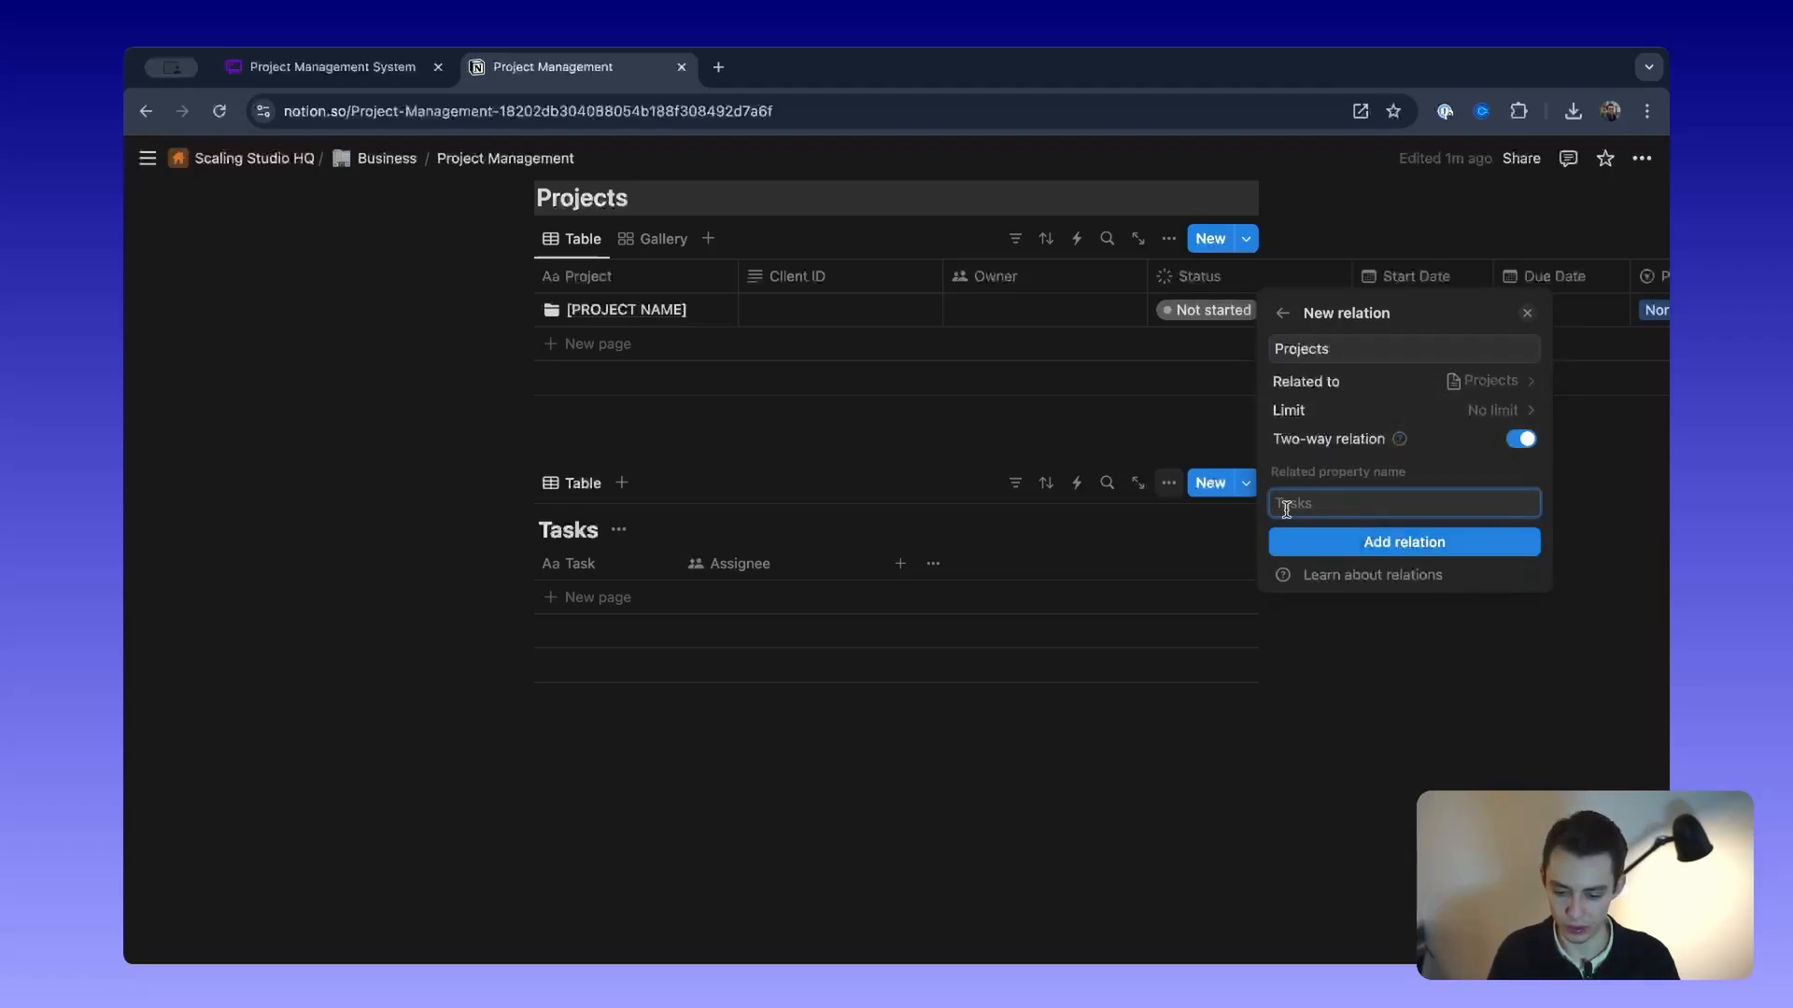
pyautogui.click(1372, 542)
pyautogui.click(1162, 780)
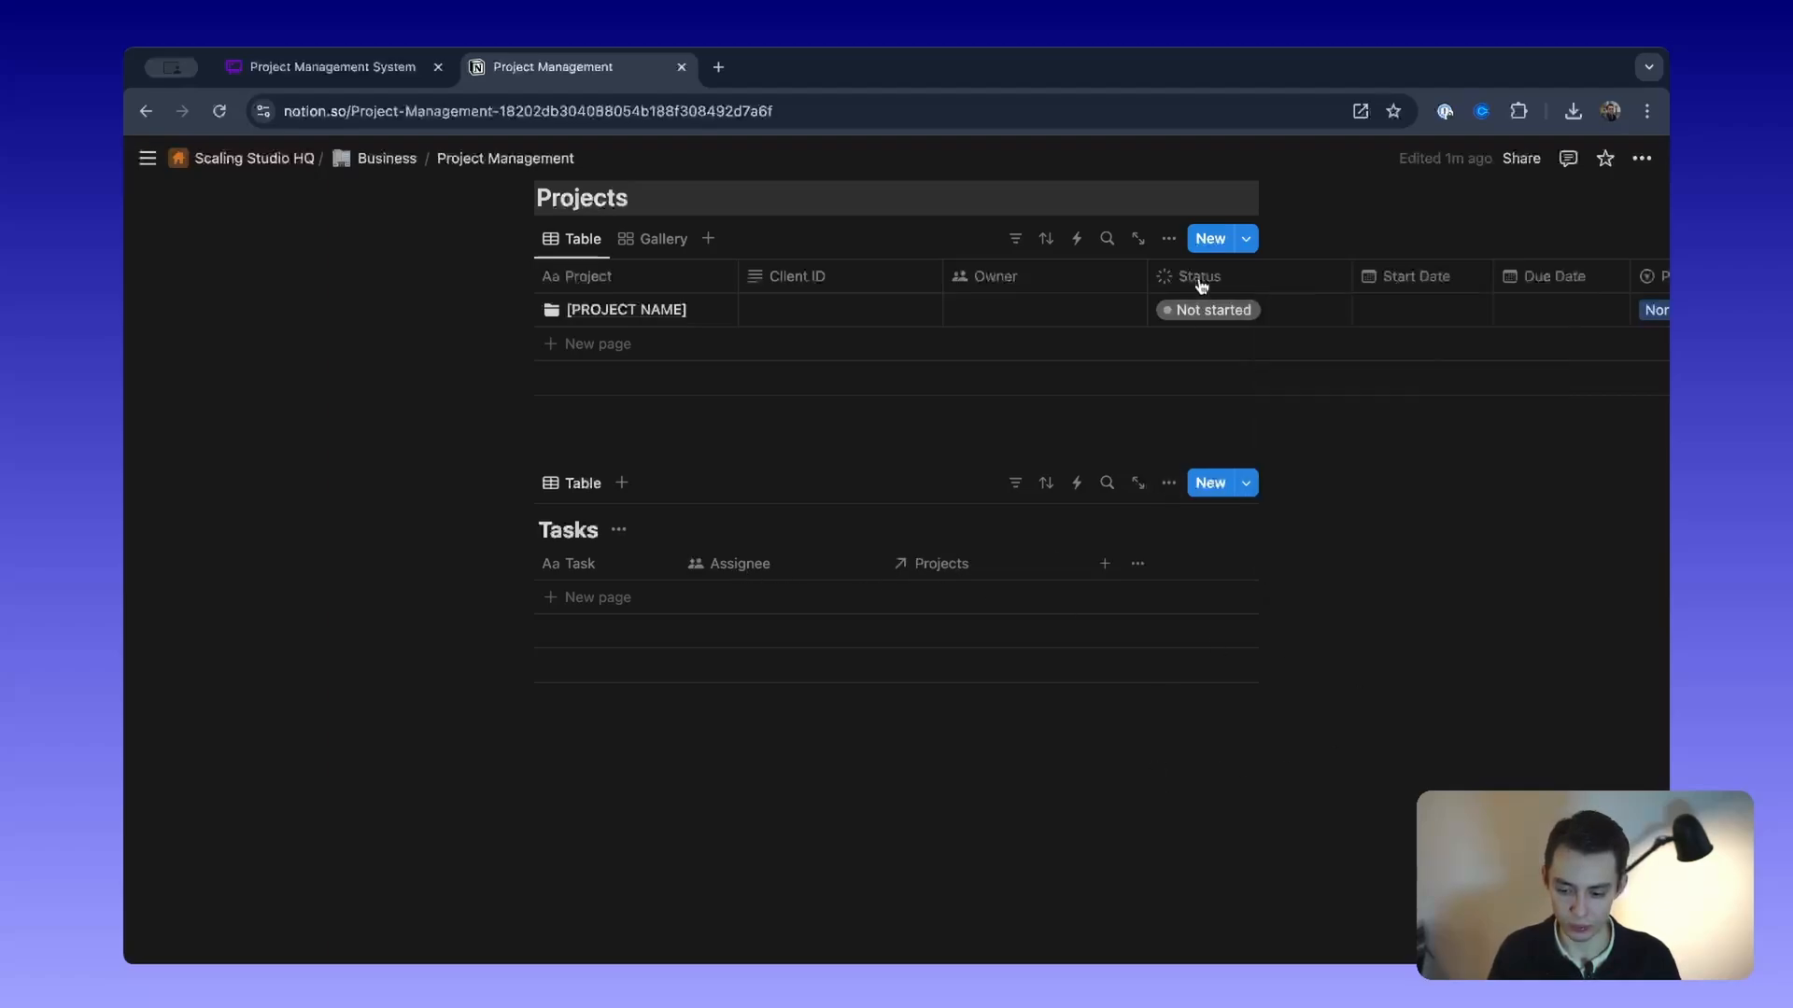
# Step: Hide the Tasks relation column in the Projects table view
pyautogui.hscroll(8, 949, 320)
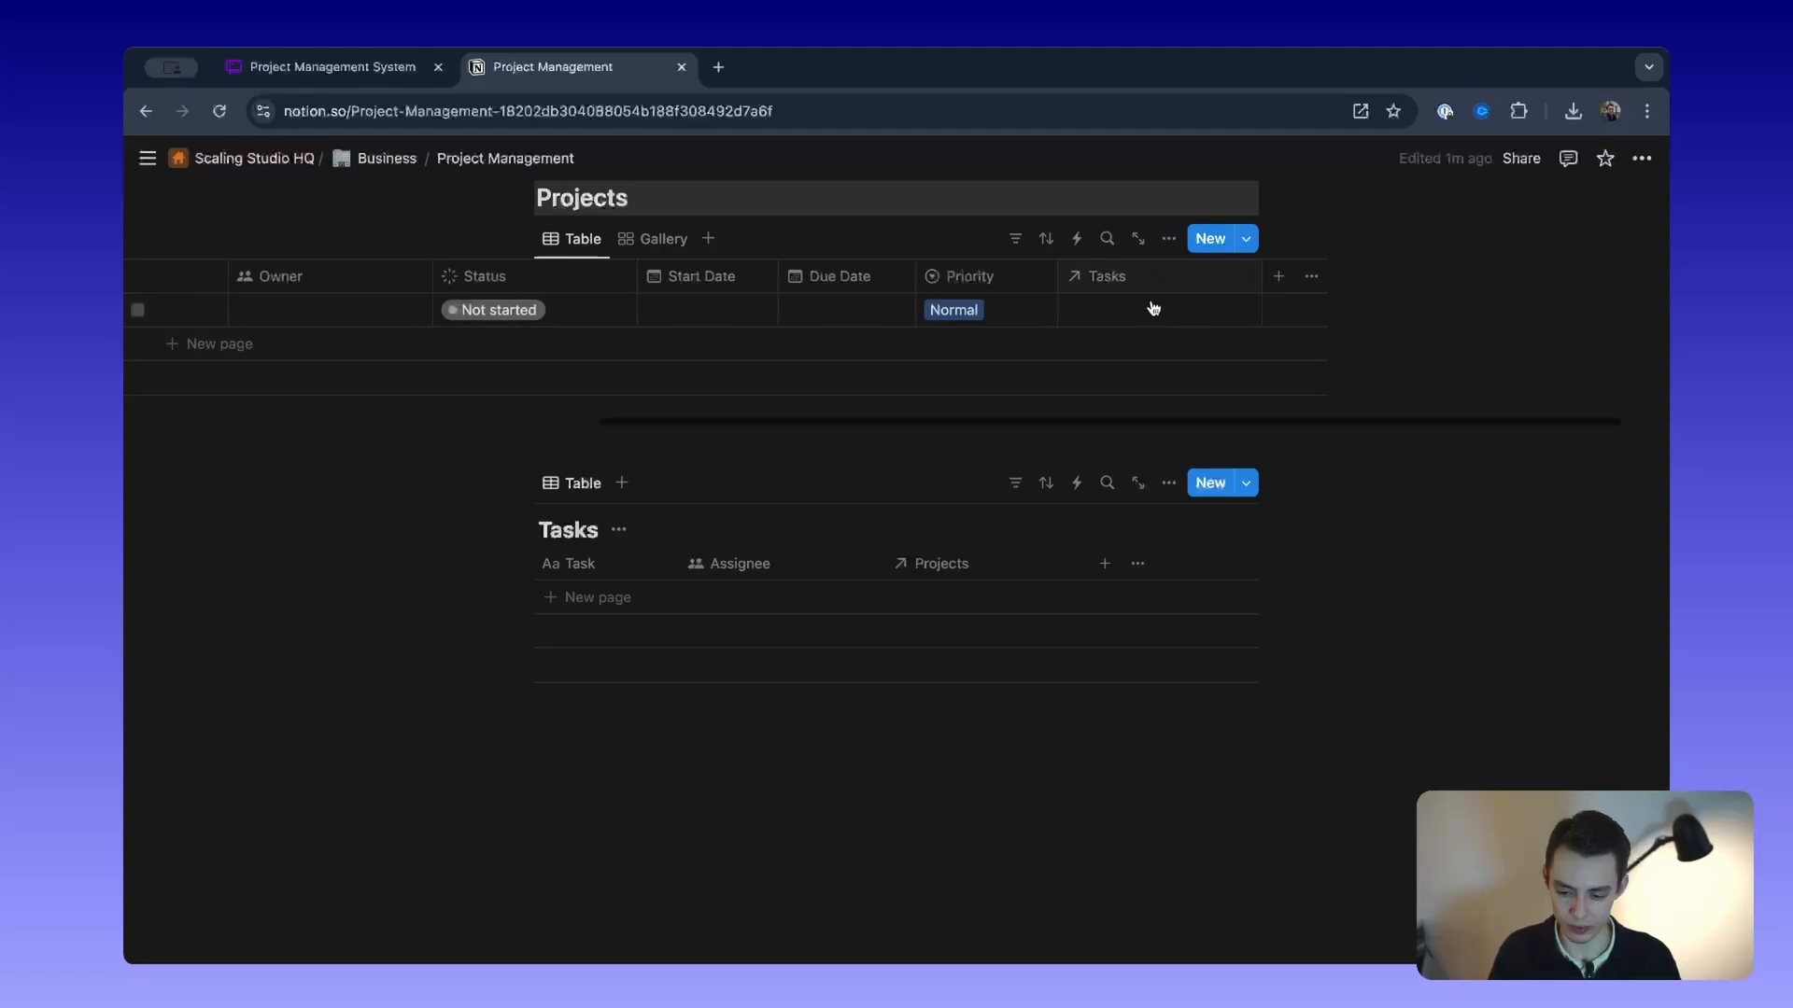
pyautogui.hscroll(-8, 1153, 308)
pyautogui.hscroll(9, 1129, 308)
pyautogui.hscroll(-2, 1128, 292)
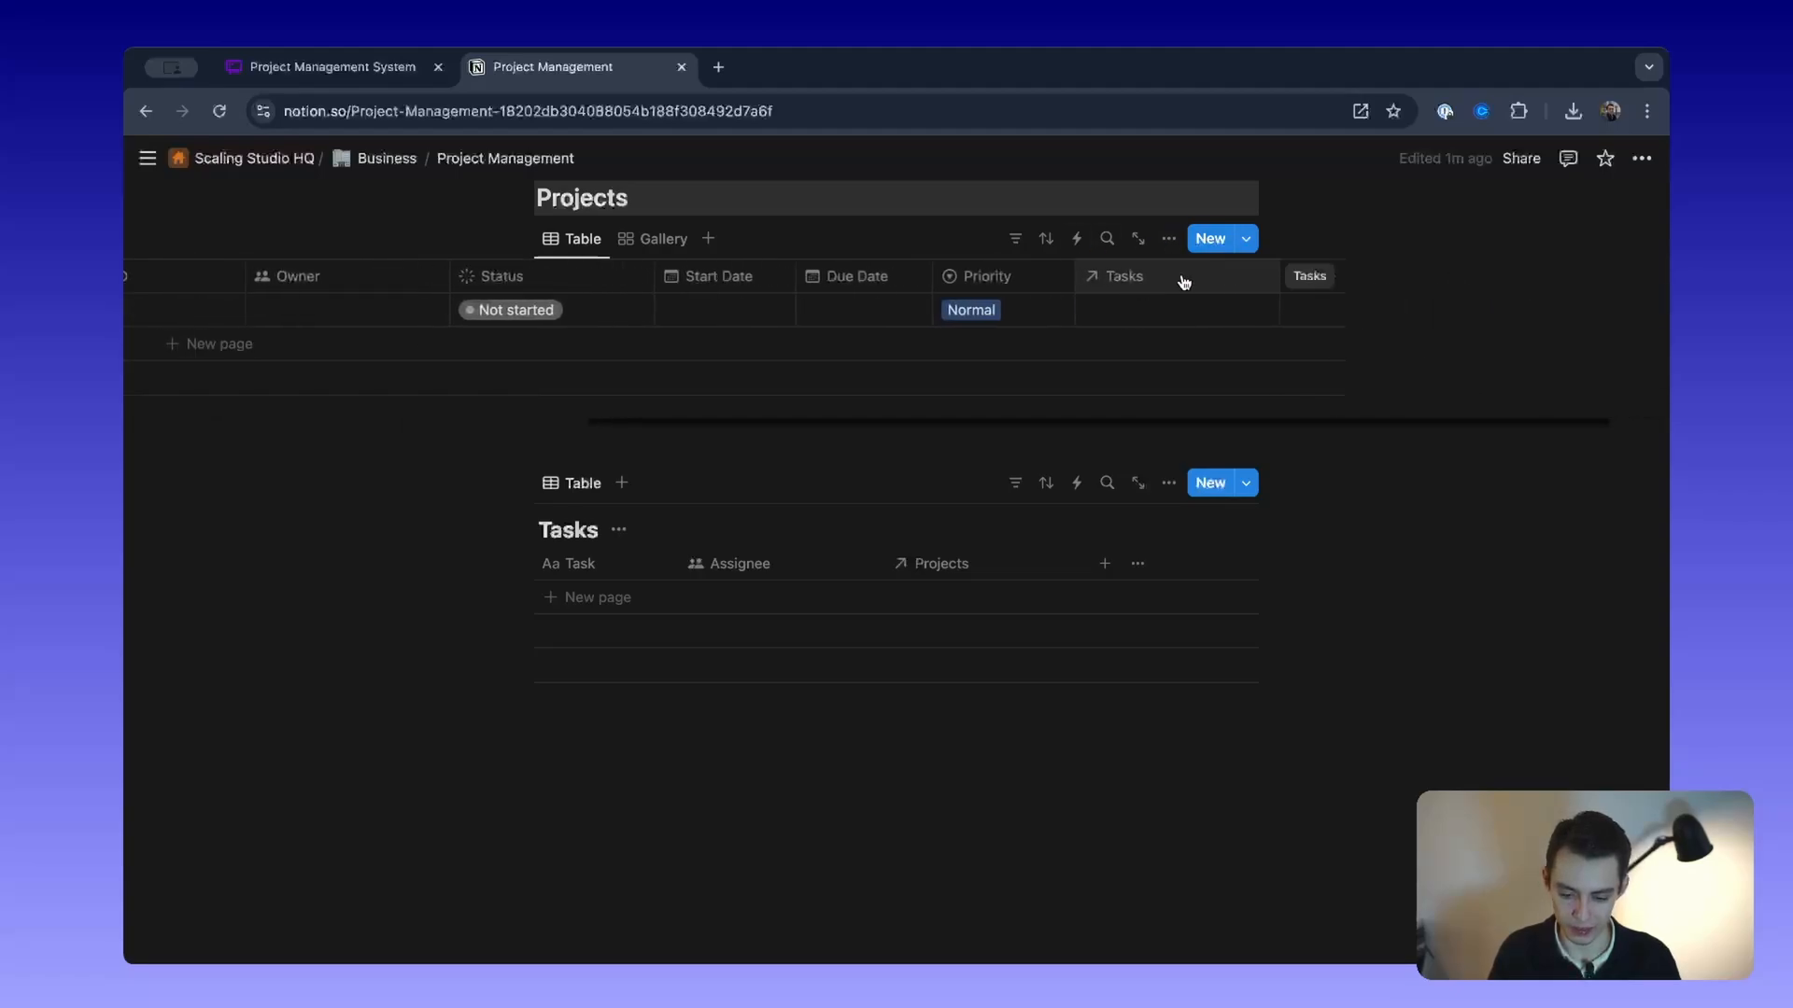
pyautogui.click(1183, 280)
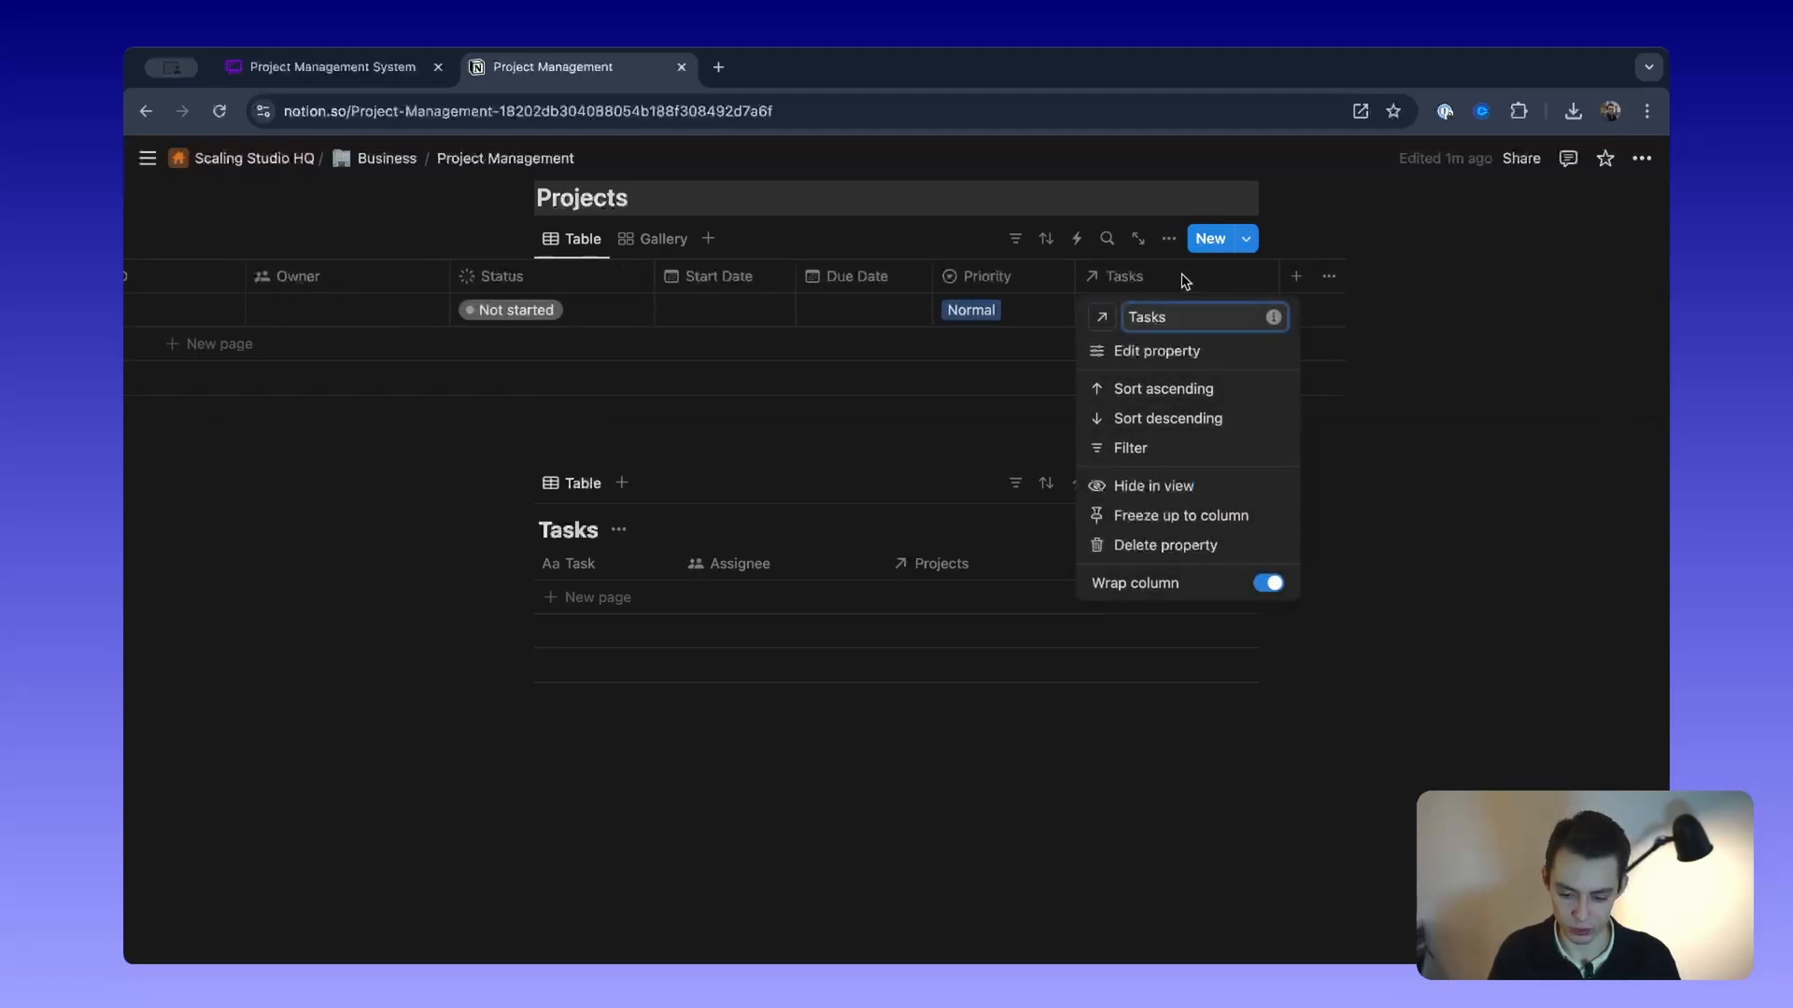
pyautogui.click(1156, 487)
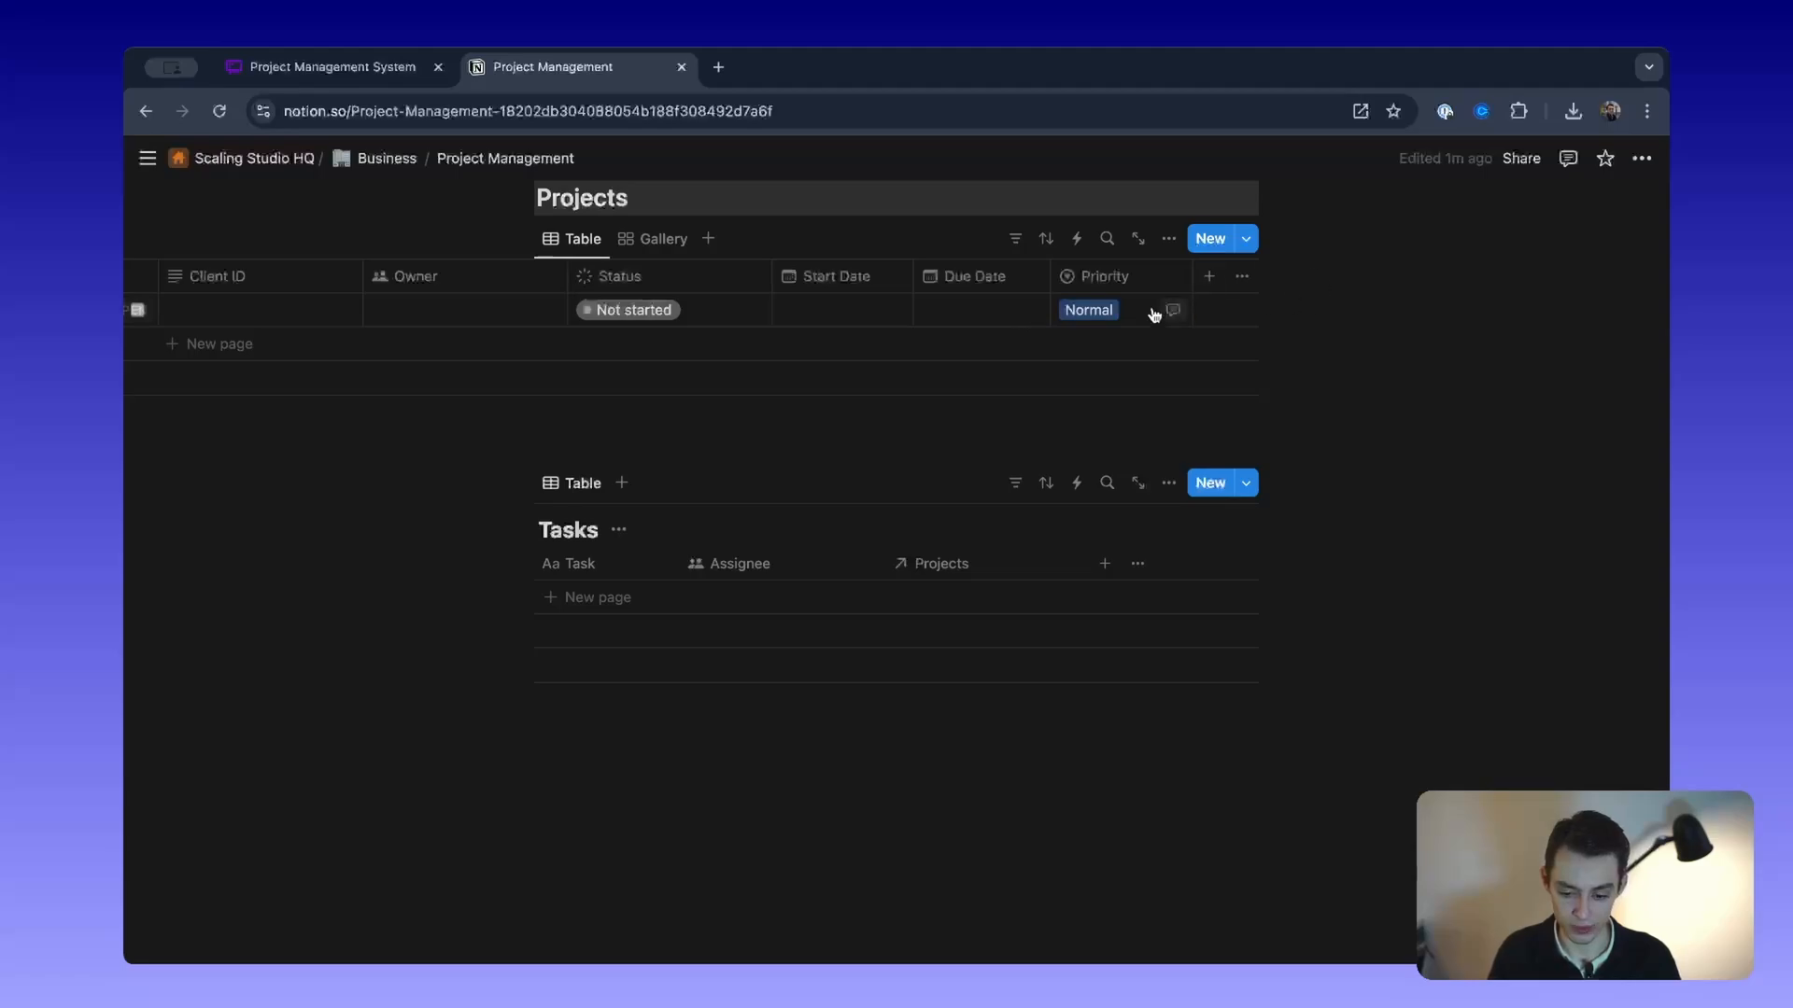
pyautogui.hscroll(-6, 1148, 311)
# Step: Move the Projects column between Task and Assignee, and add a task named Random linked to [PROJECT NAME]
pyautogui.moveTo(1040, 571); pyautogui.dragTo(728, 574)
pyautogui.click(690, 596)
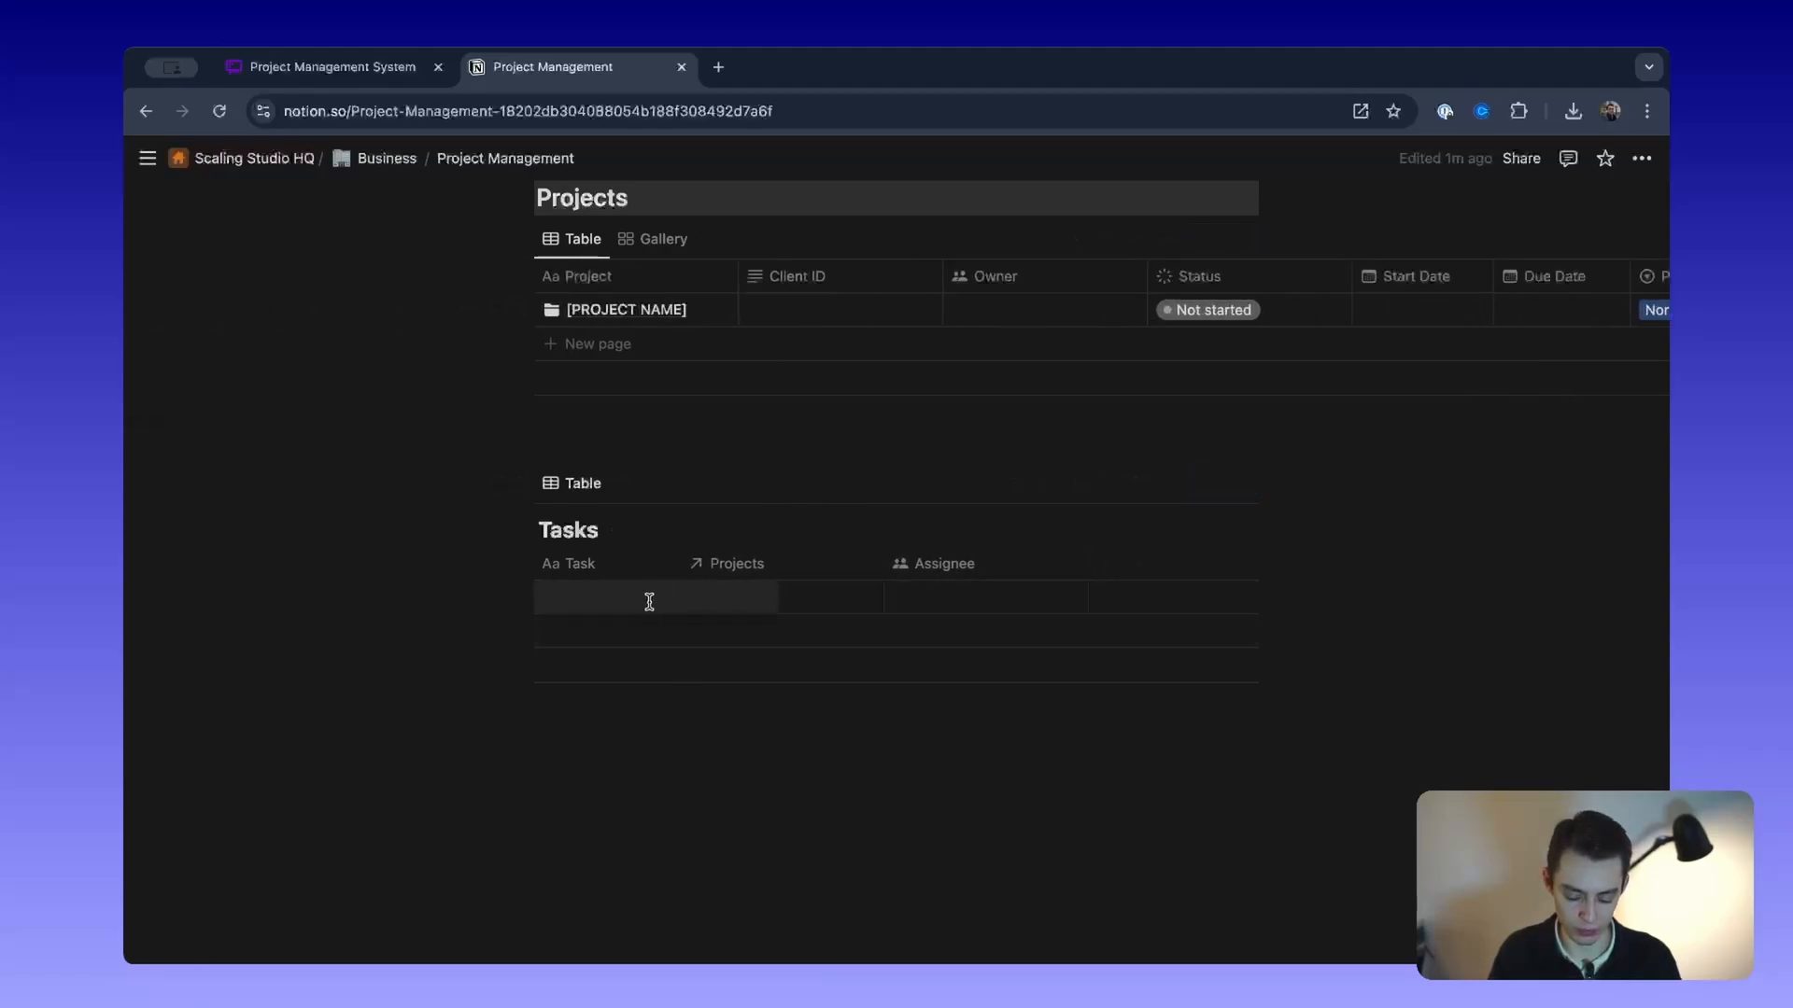
pyautogui.write('Random')
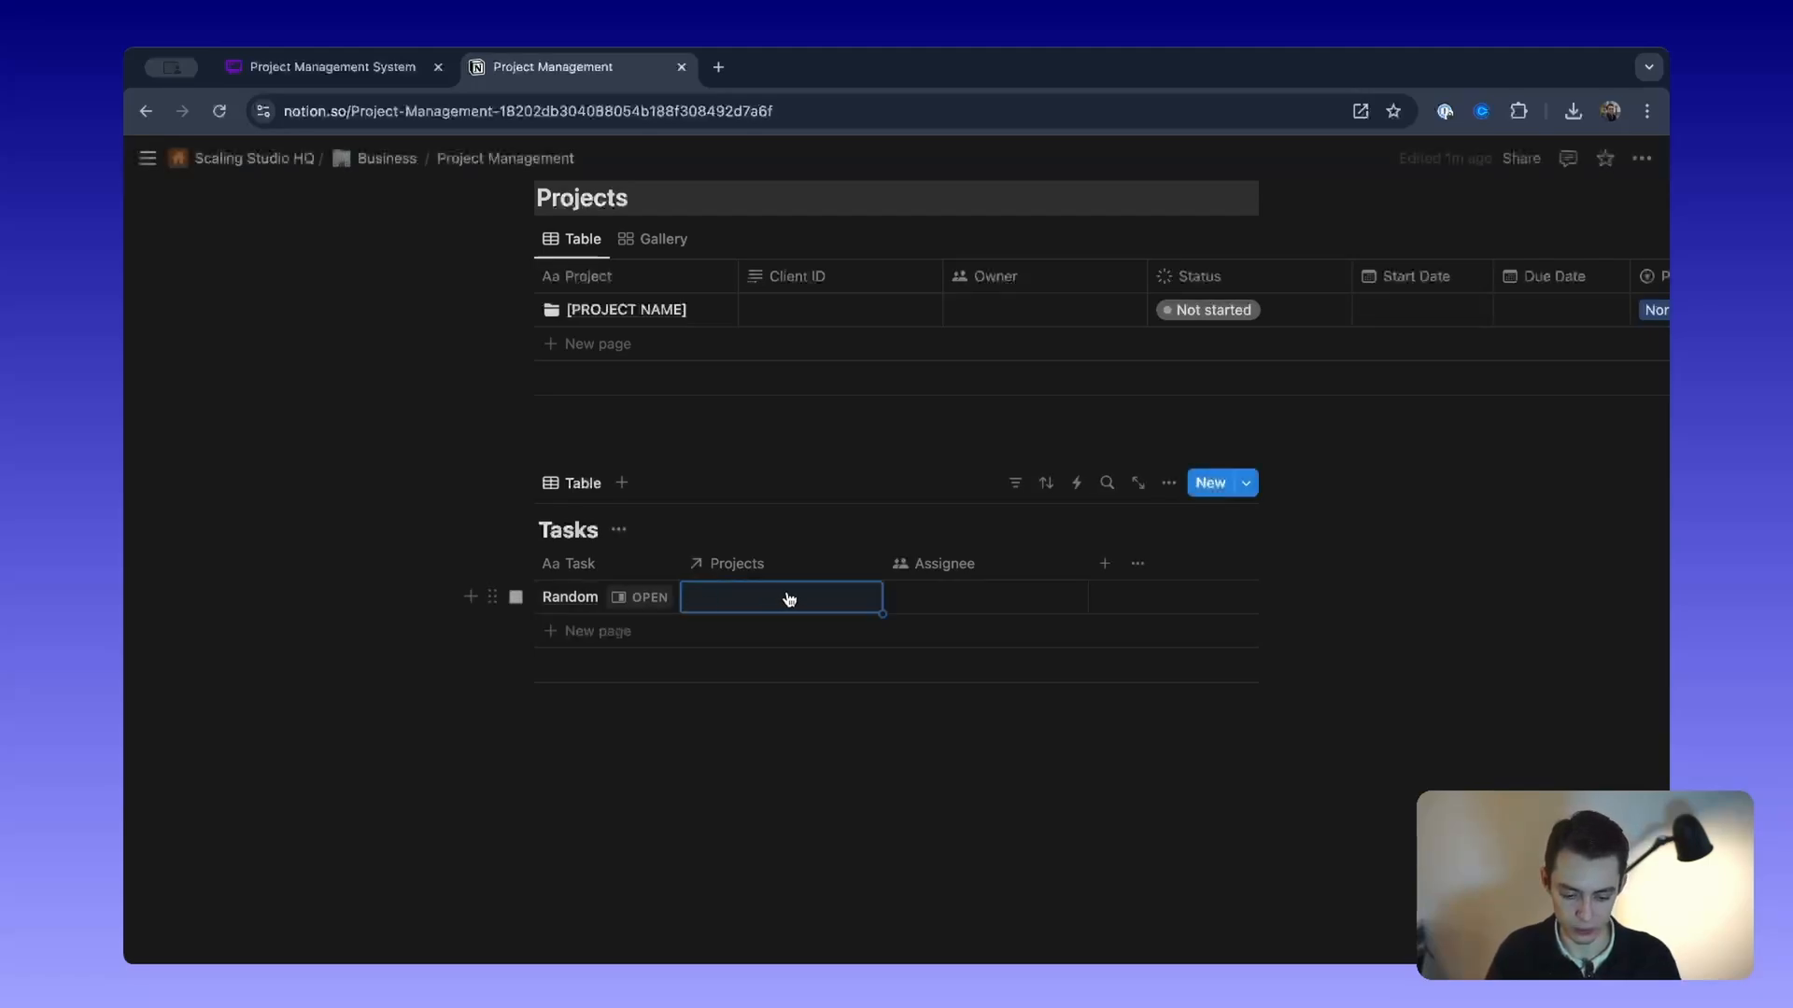
pyautogui.click(784, 597)
pyautogui.click(798, 644)
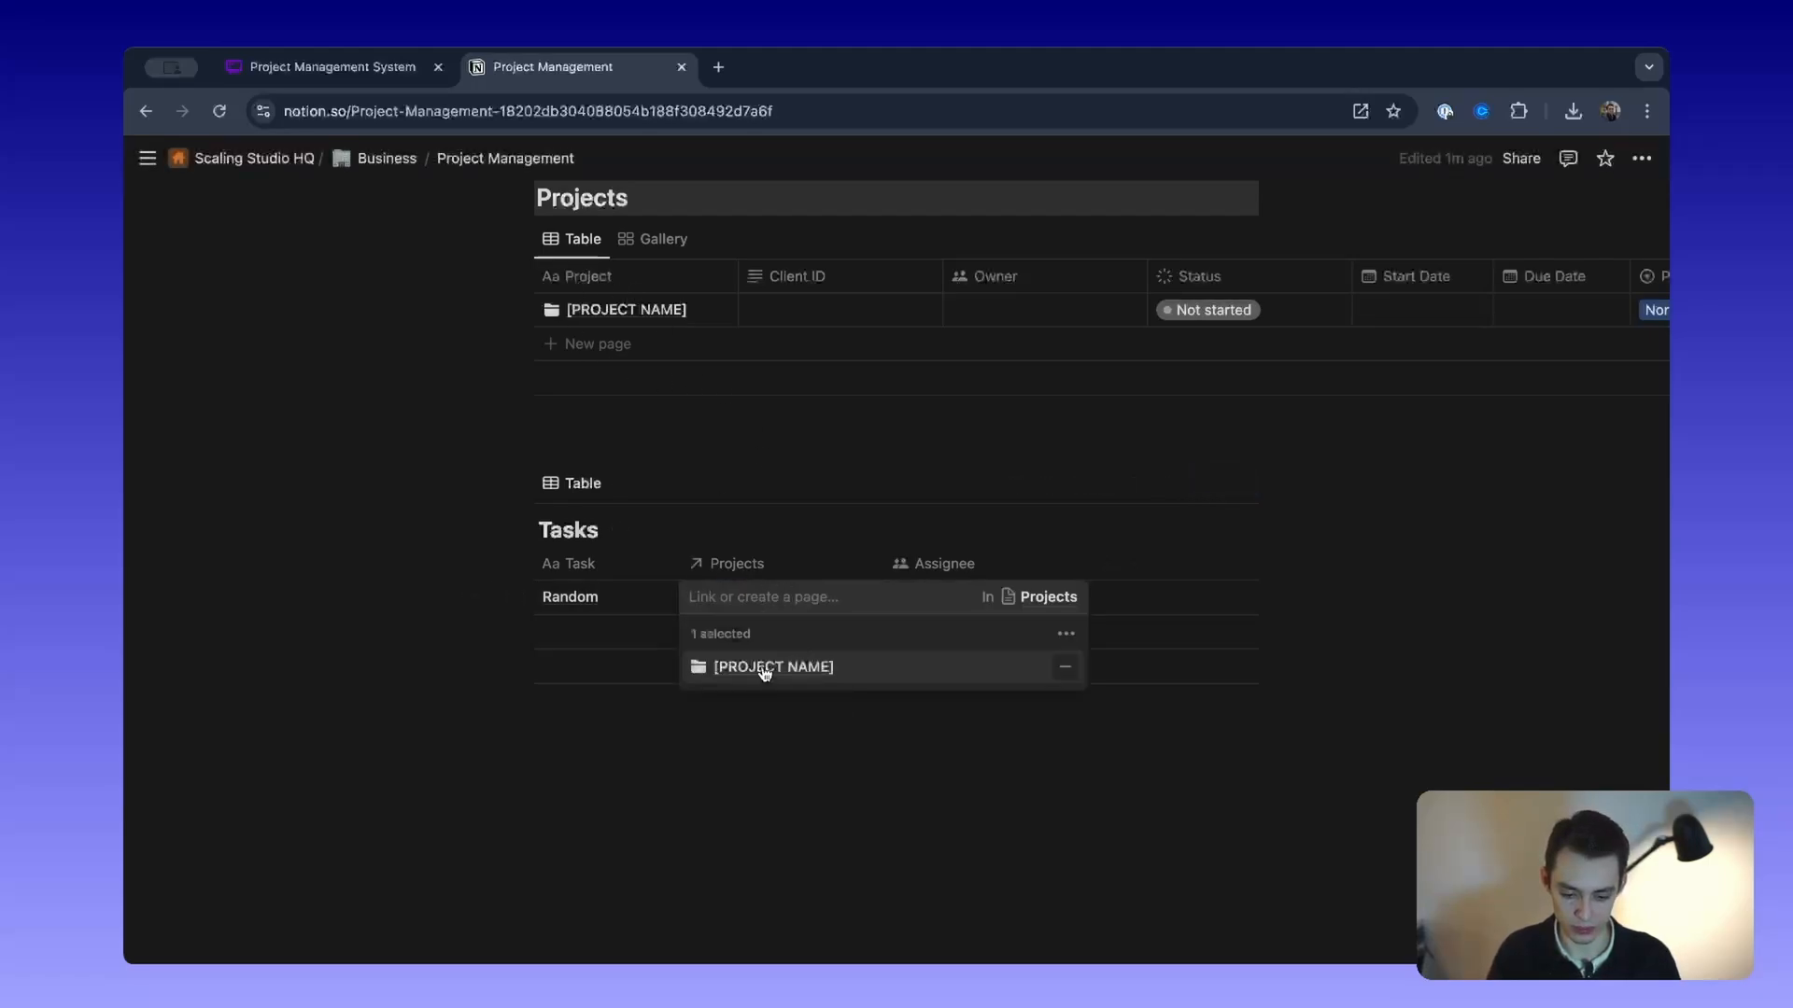
pyautogui.click(592, 762)
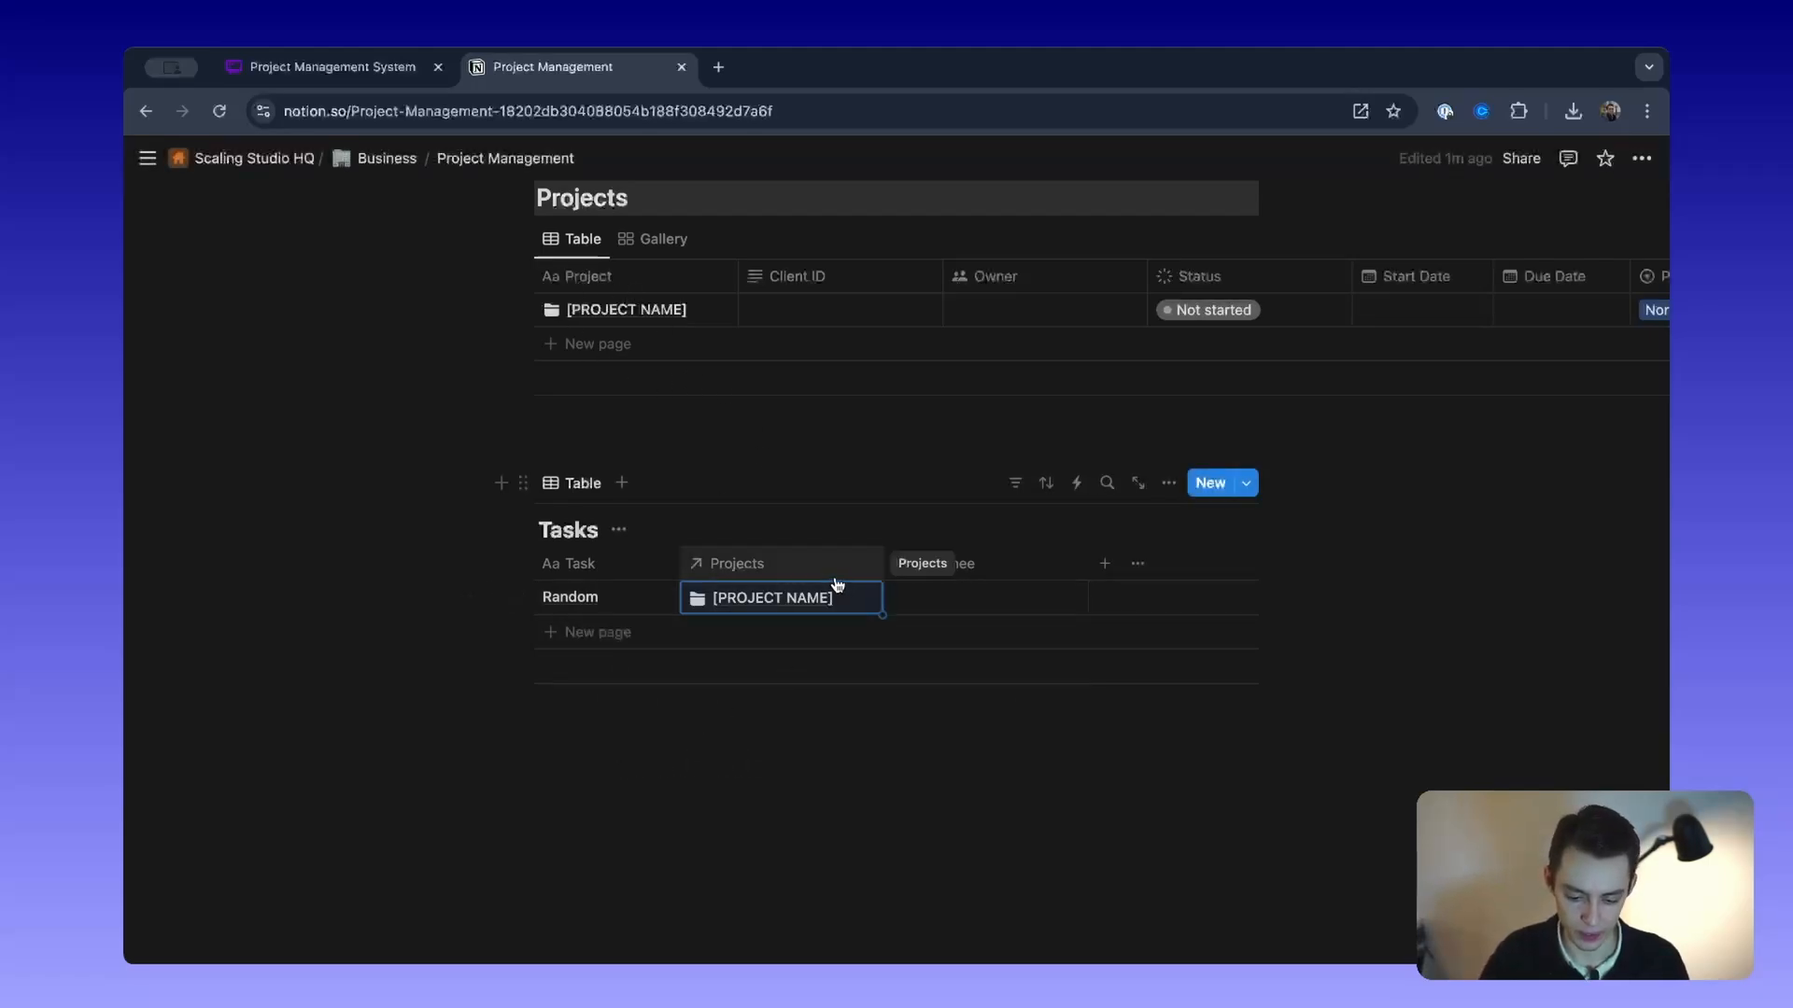
pyautogui.hscroll(5, 1017, 328)
pyautogui.hscroll(-5, 922, 286)
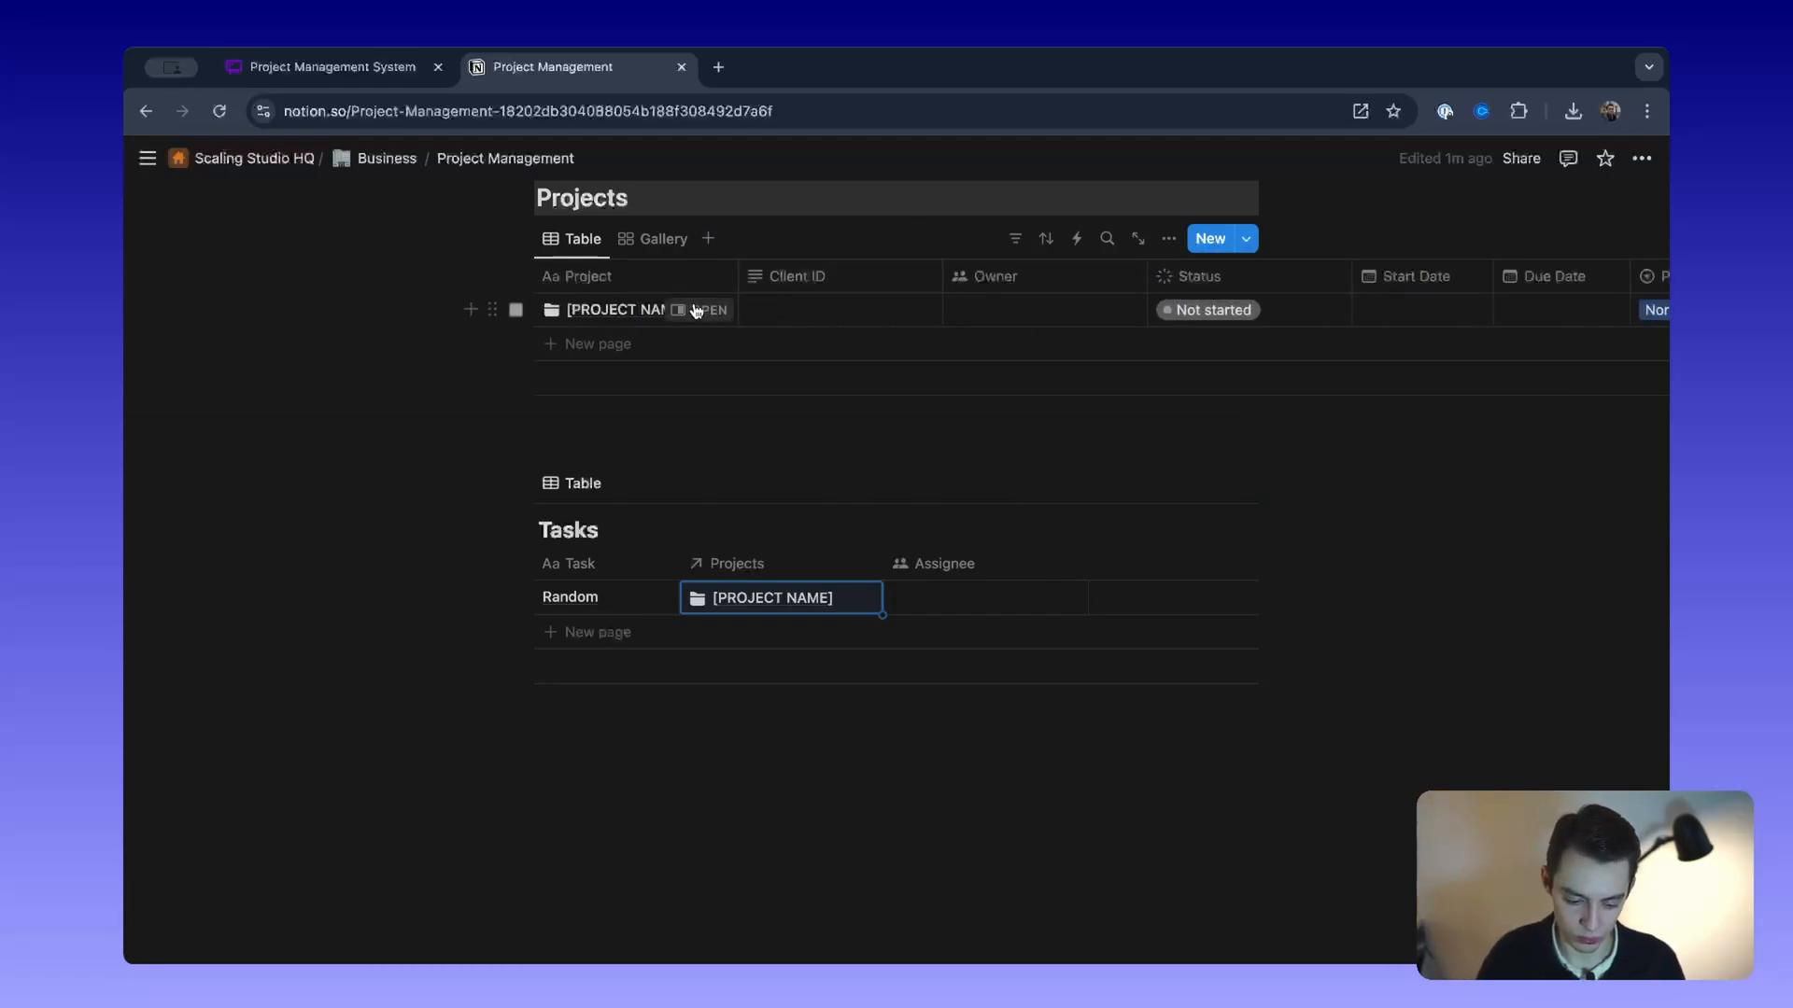
# Step: Narrow the Assignee and Projects columns and widen the Task column in the Tasks table
pyautogui.moveTo(1088, 563); pyautogui.dragTo(1045, 563)
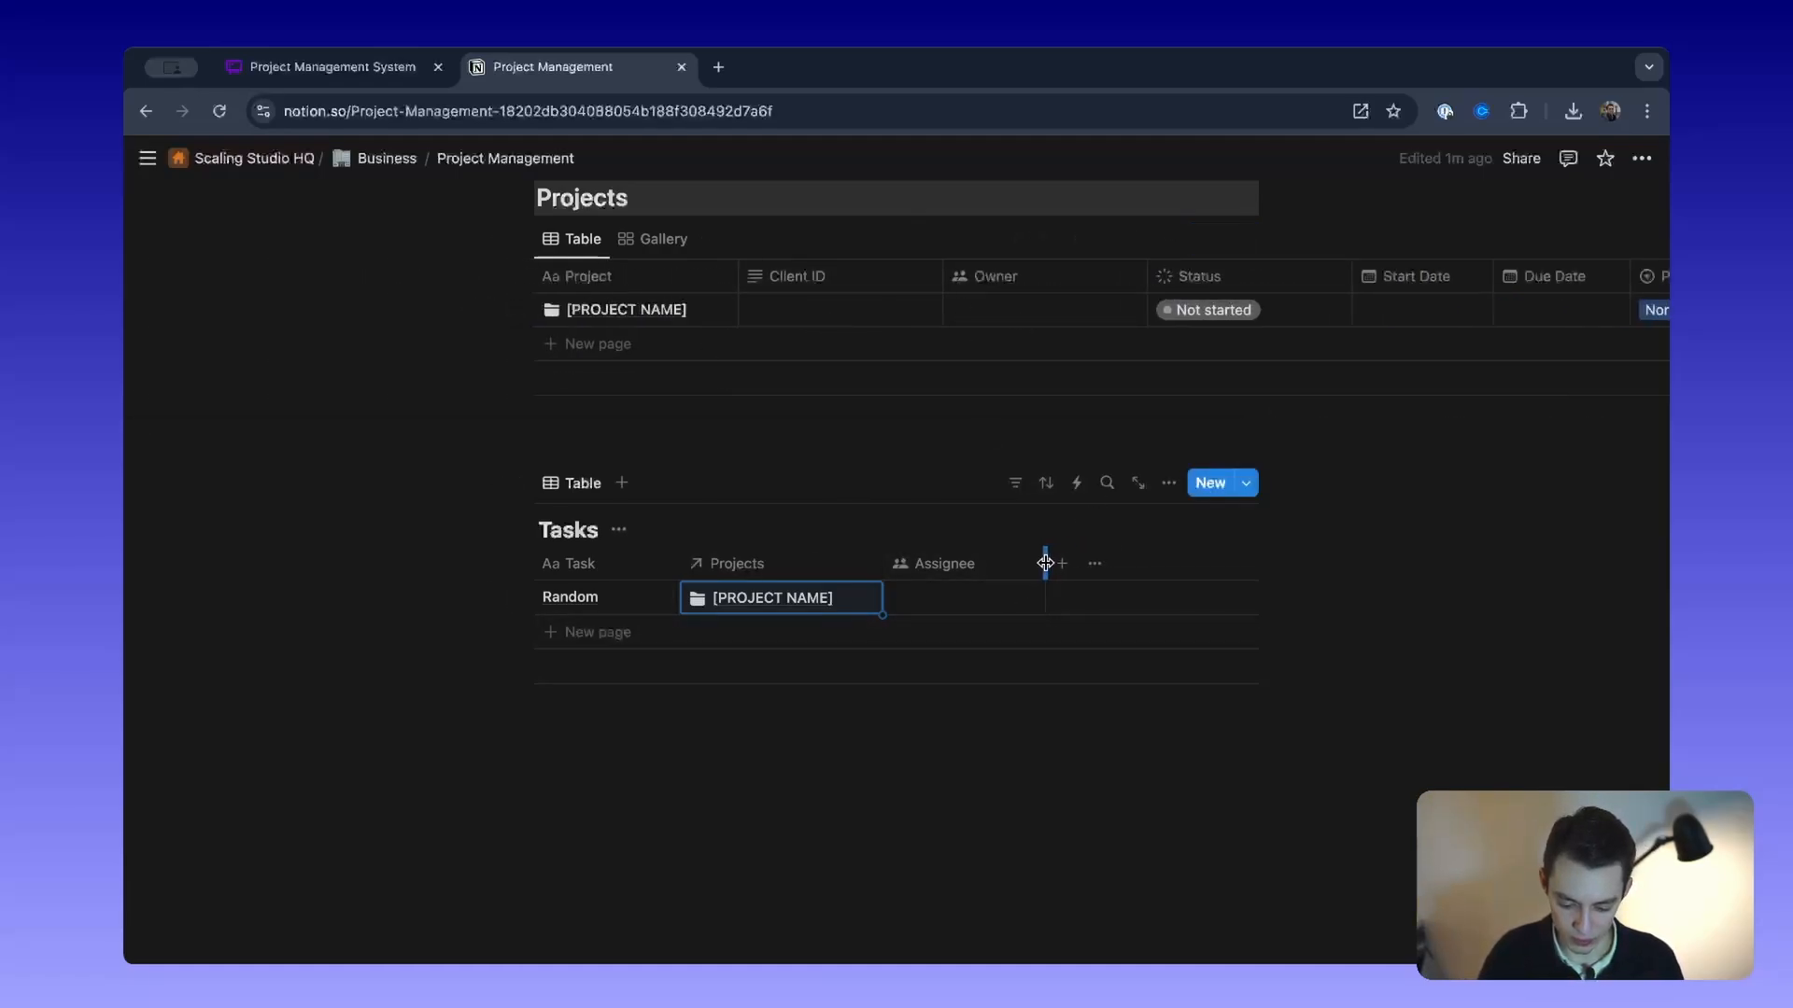
pyautogui.moveTo(884, 564); pyautogui.dragTo(855, 563)
pyautogui.moveTo(681, 564); pyautogui.dragTo(764, 567)
# Step: Check the planned columns in Whimsical, return to Notion, and add the suggested Task Status property to Tasks under the name Status
pyautogui.click(344, 68)
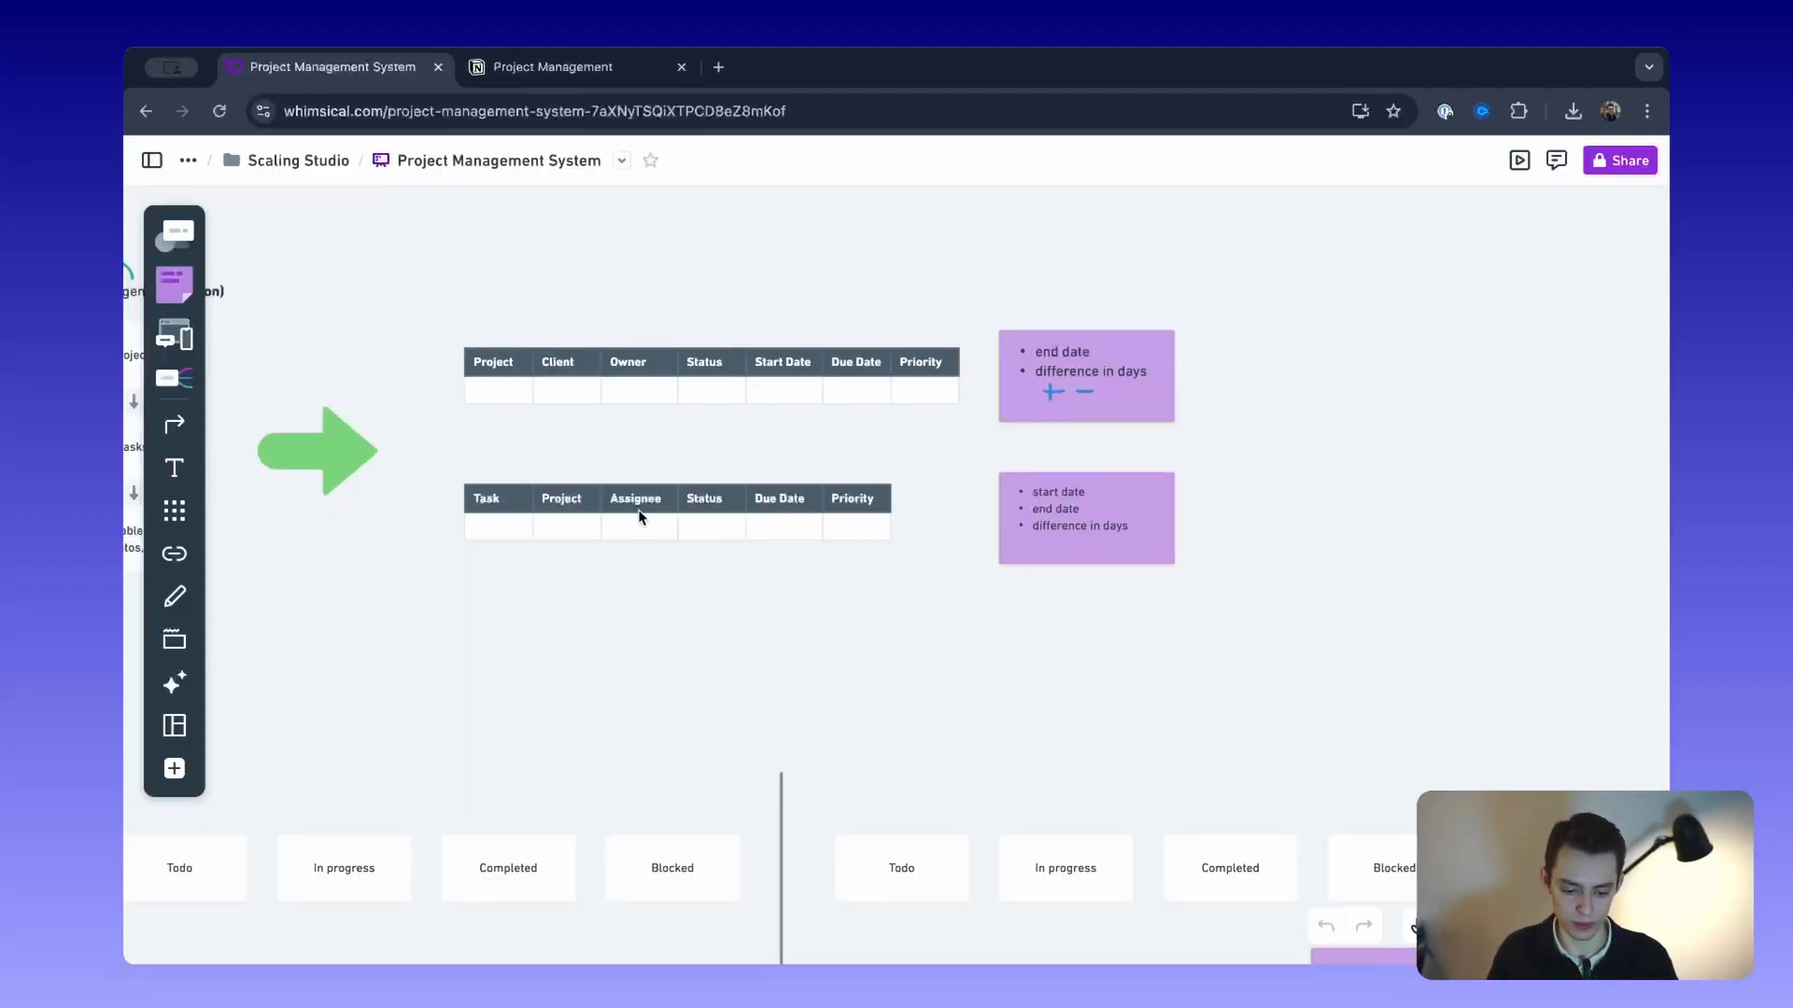
pyautogui.click(620, 67)
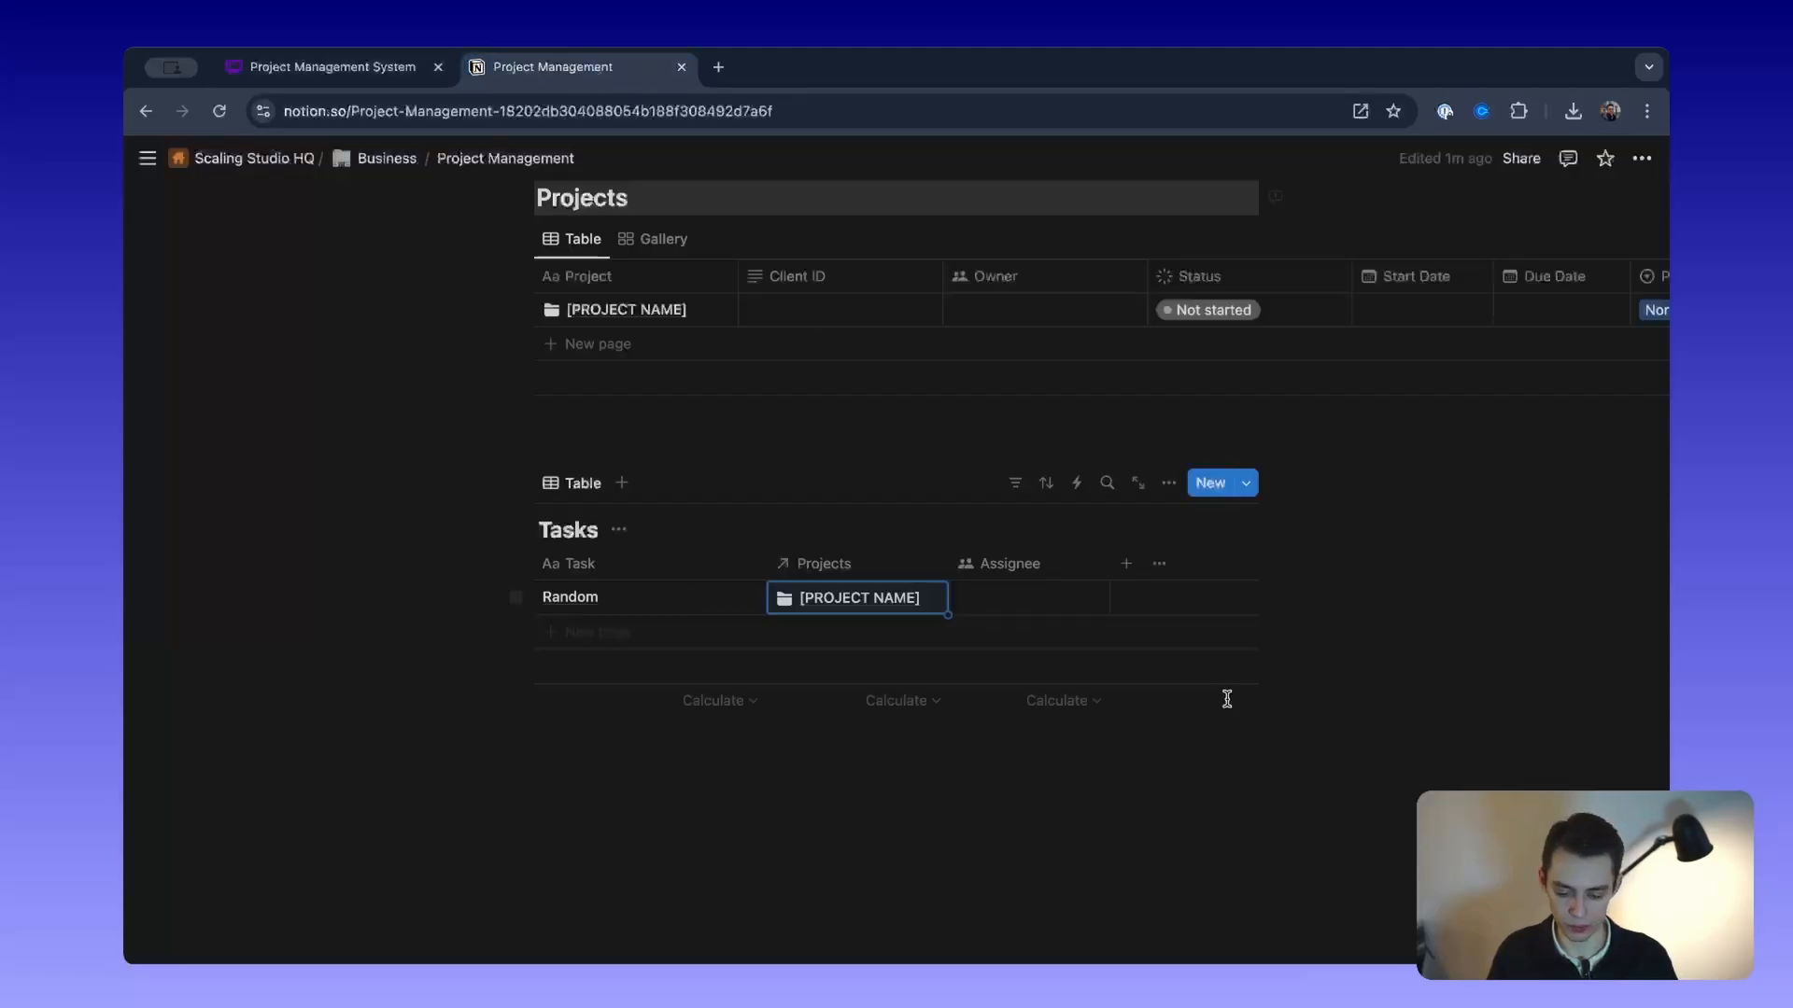
pyautogui.click(1126, 563)
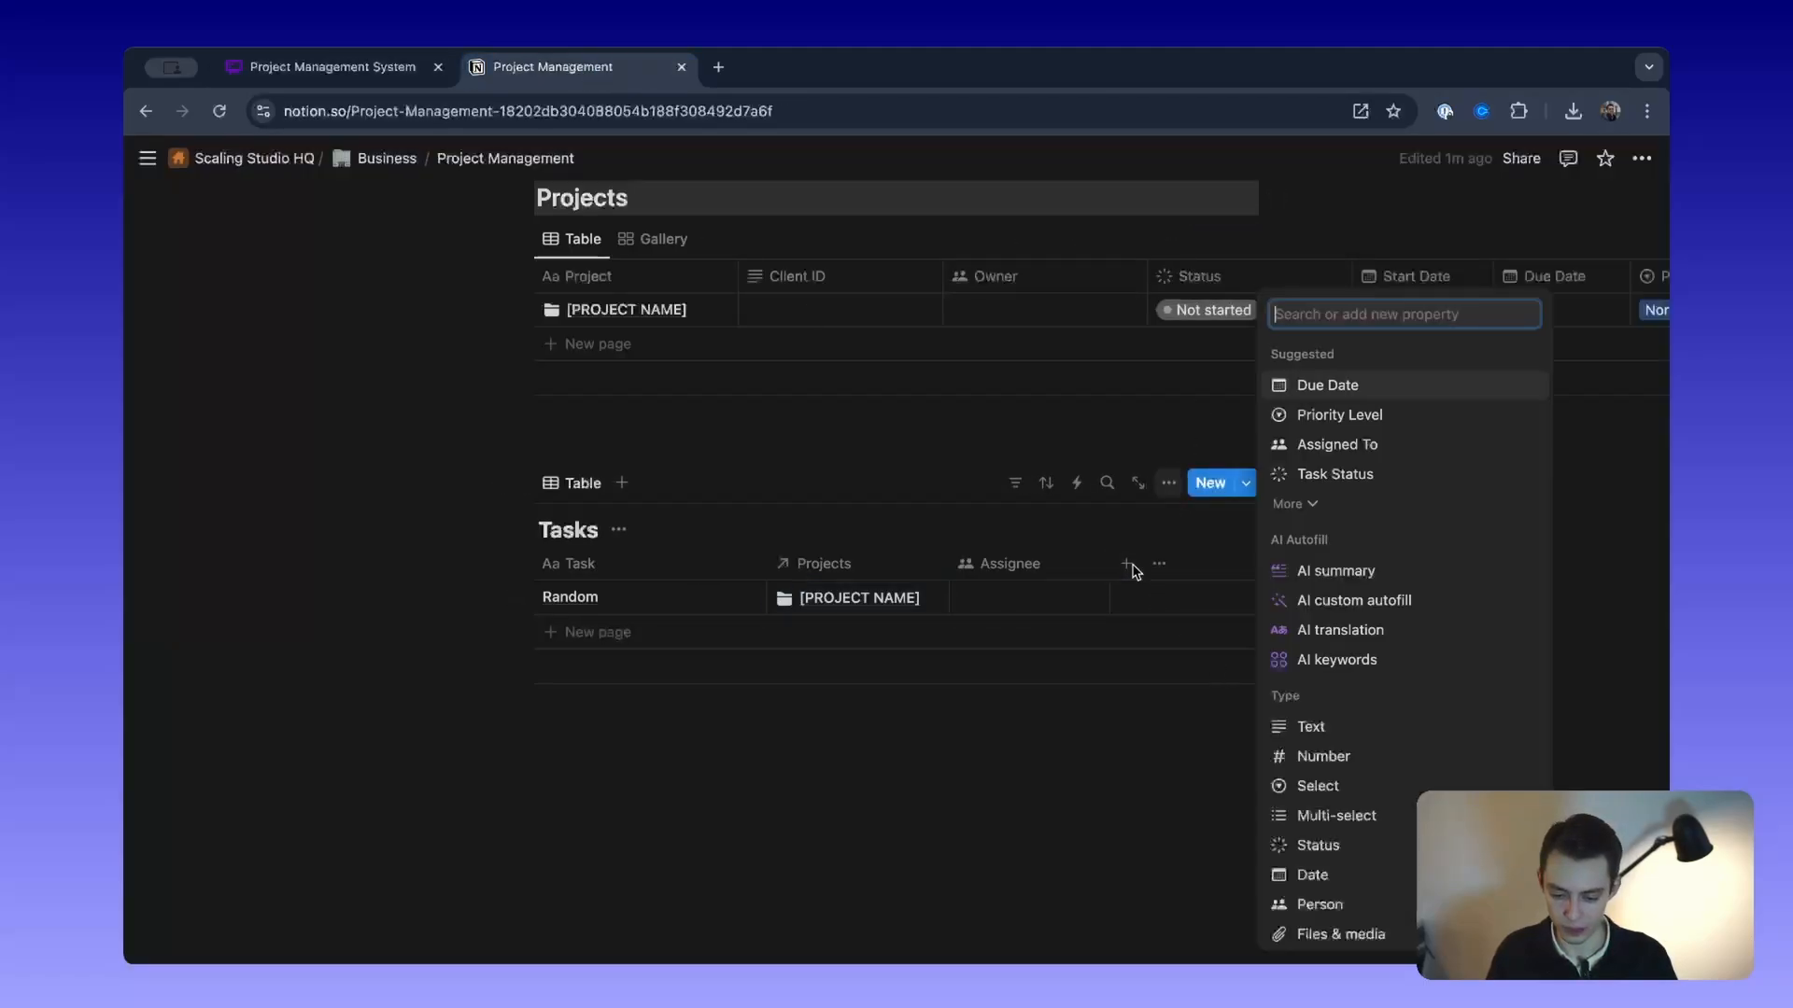
pyautogui.click(1335, 473)
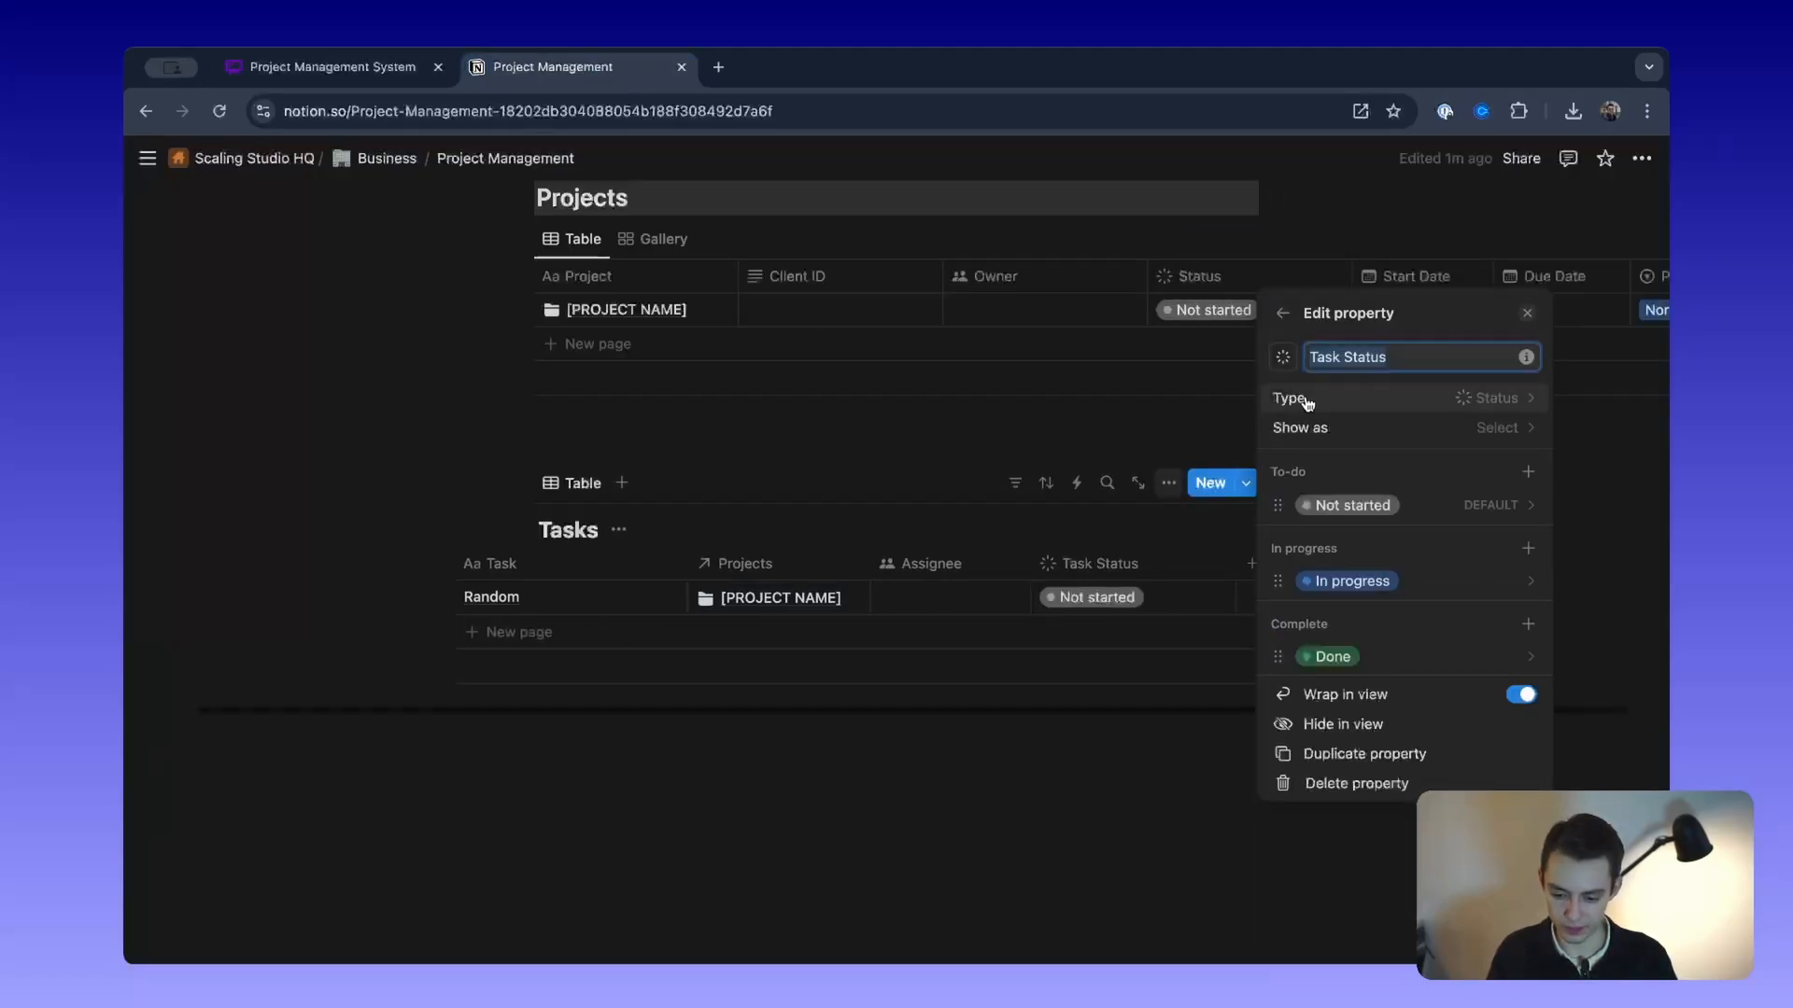
pyautogui.click(1344, 357)
pyautogui.press('BackSpace')
pyautogui.press('BackSpace')
pyautogui.press('BackSpace')
pyautogui.press('BackSpace')
pyautogui.press('BackSpace')
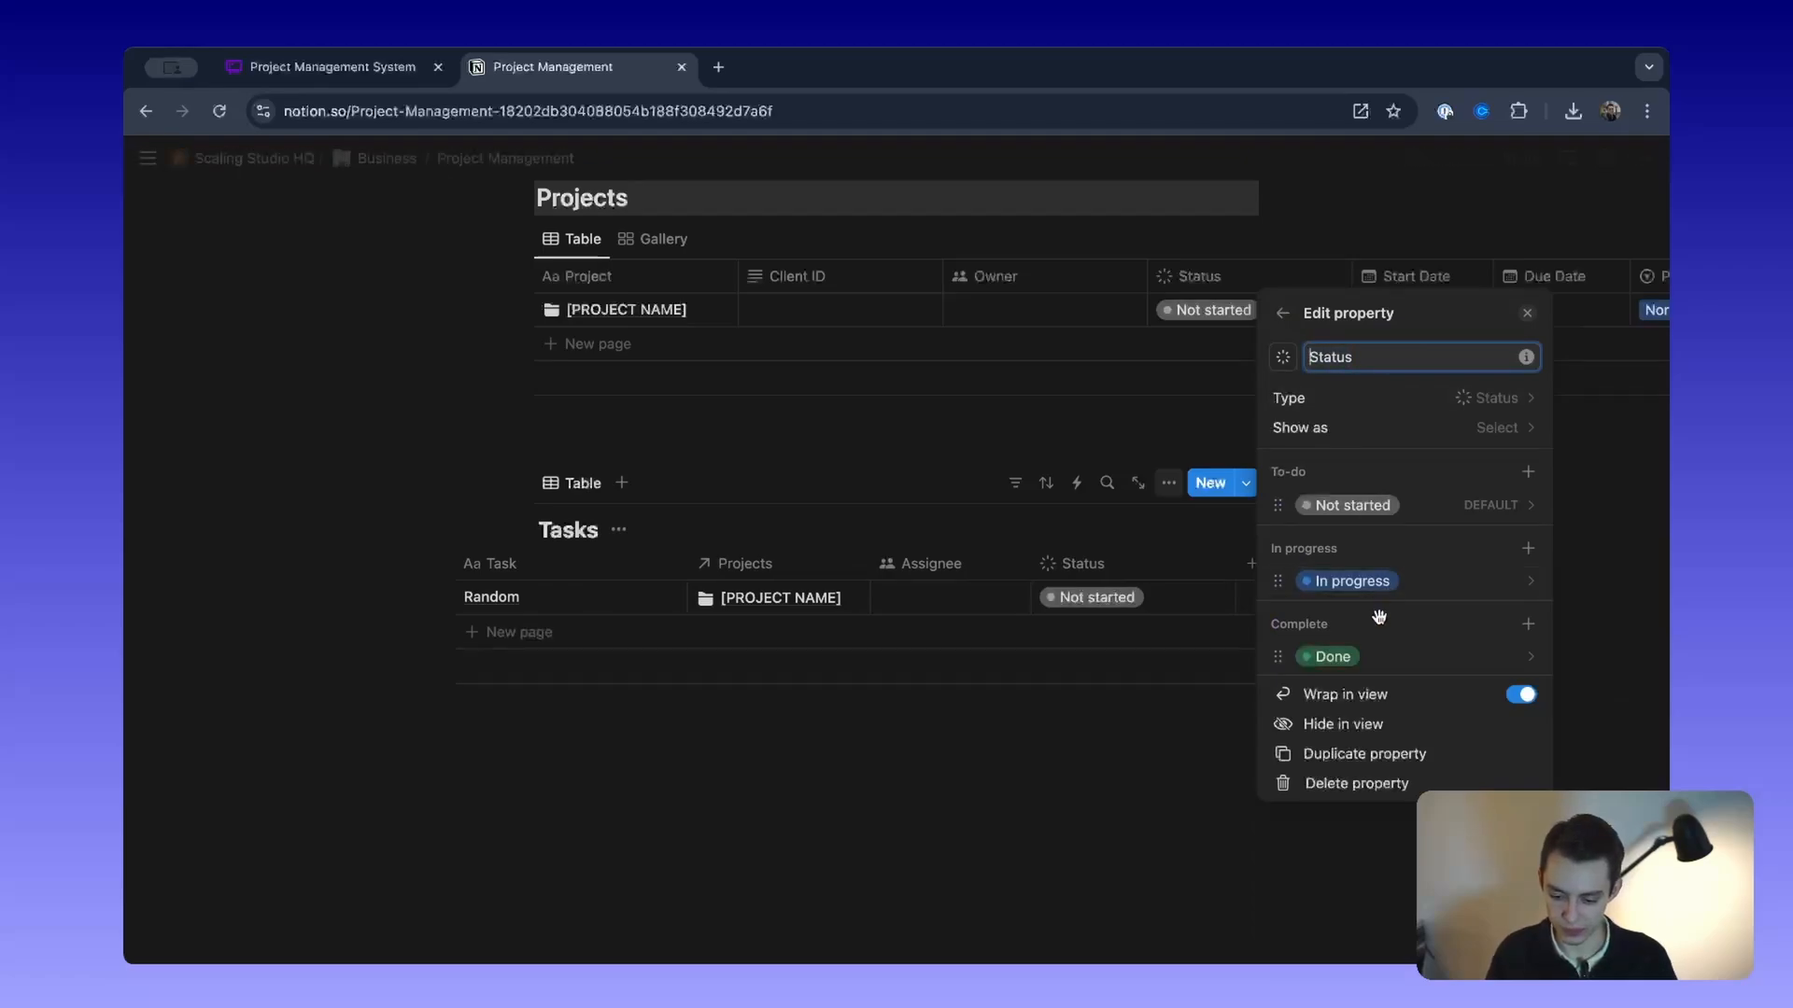
# Step: Add a Block option below In progress in the Status property's In progress group and color it red
pyautogui.click(1528, 549)
pyautogui.write('Block')
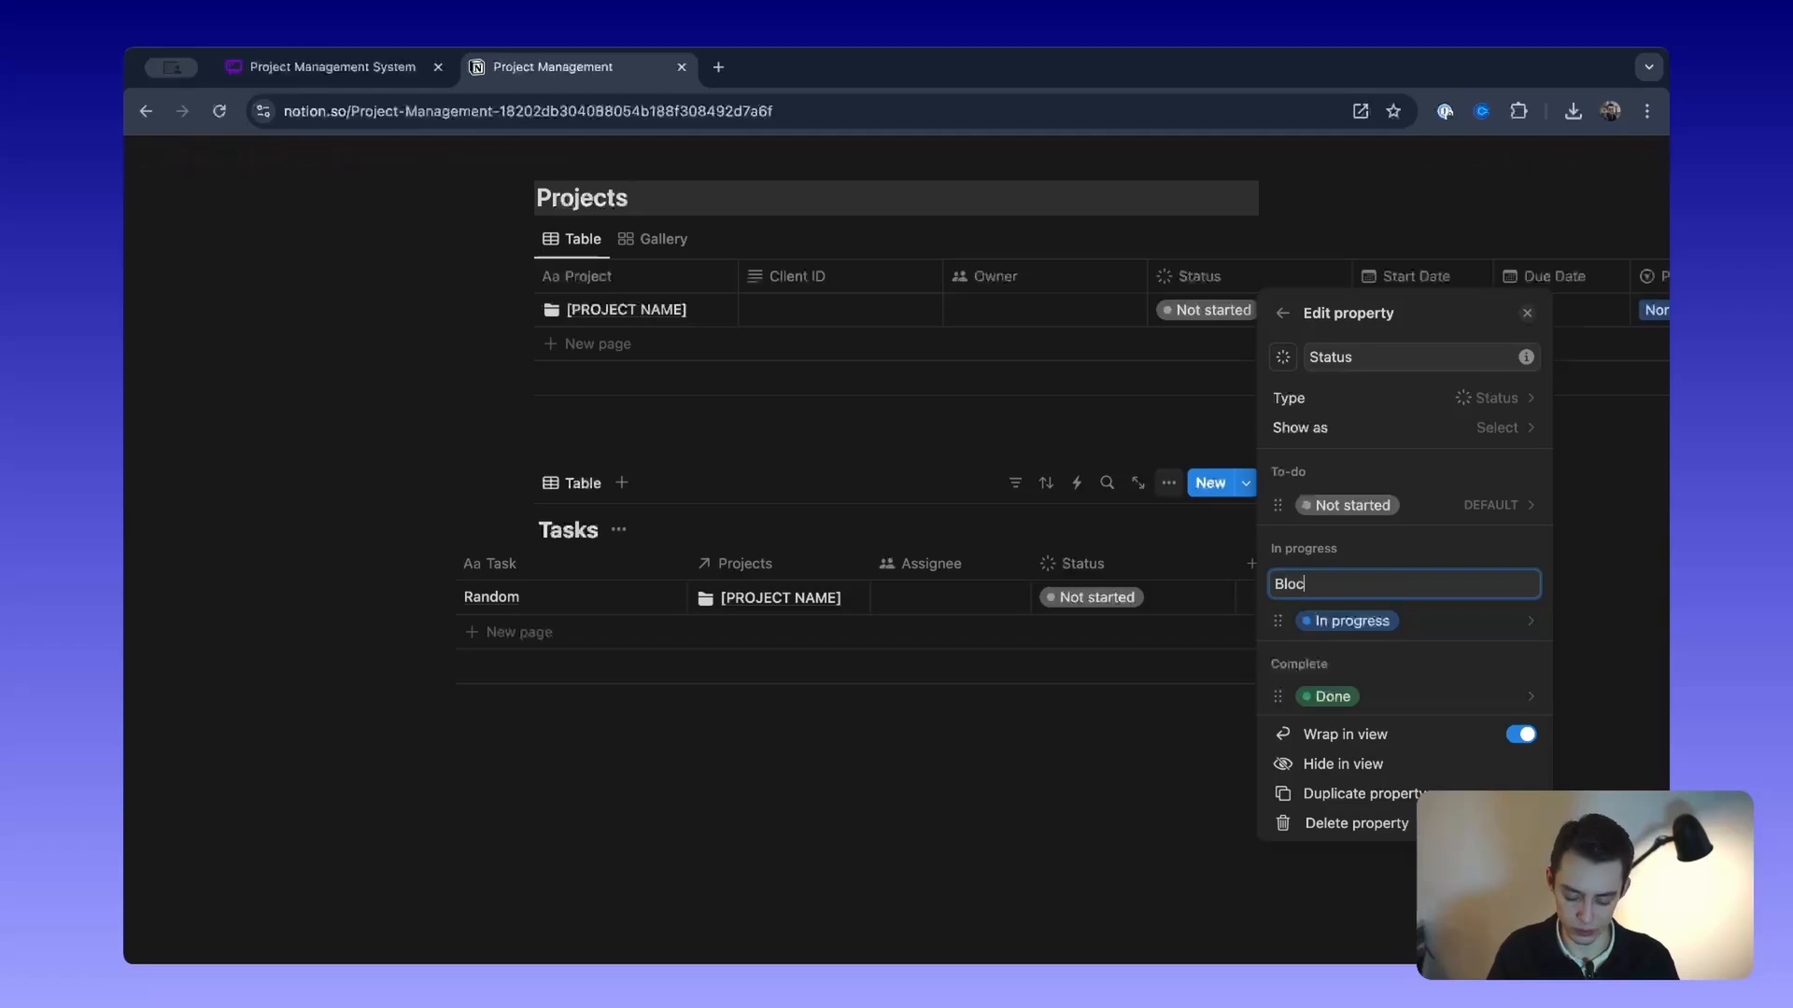
pyautogui.press('Return')
pyautogui.moveTo(1278, 620); pyautogui.dragTo(1277, 646)
pyautogui.click(1333, 650)
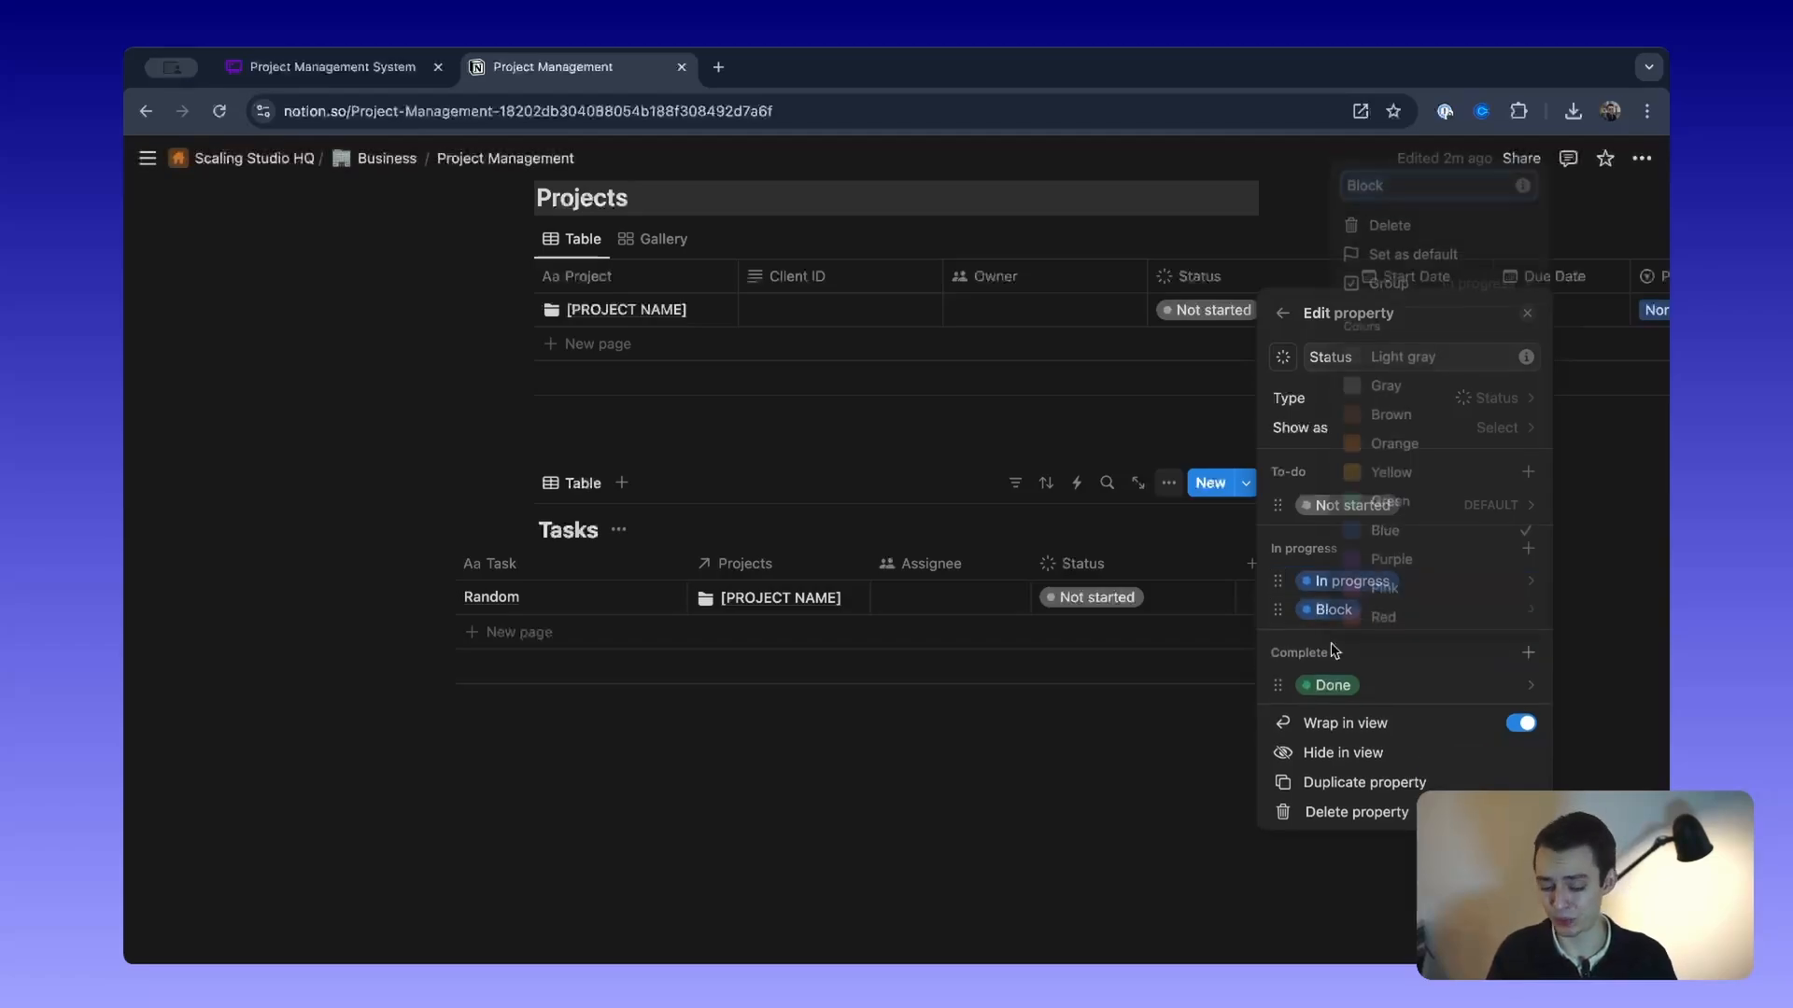
pyautogui.click(1387, 618)
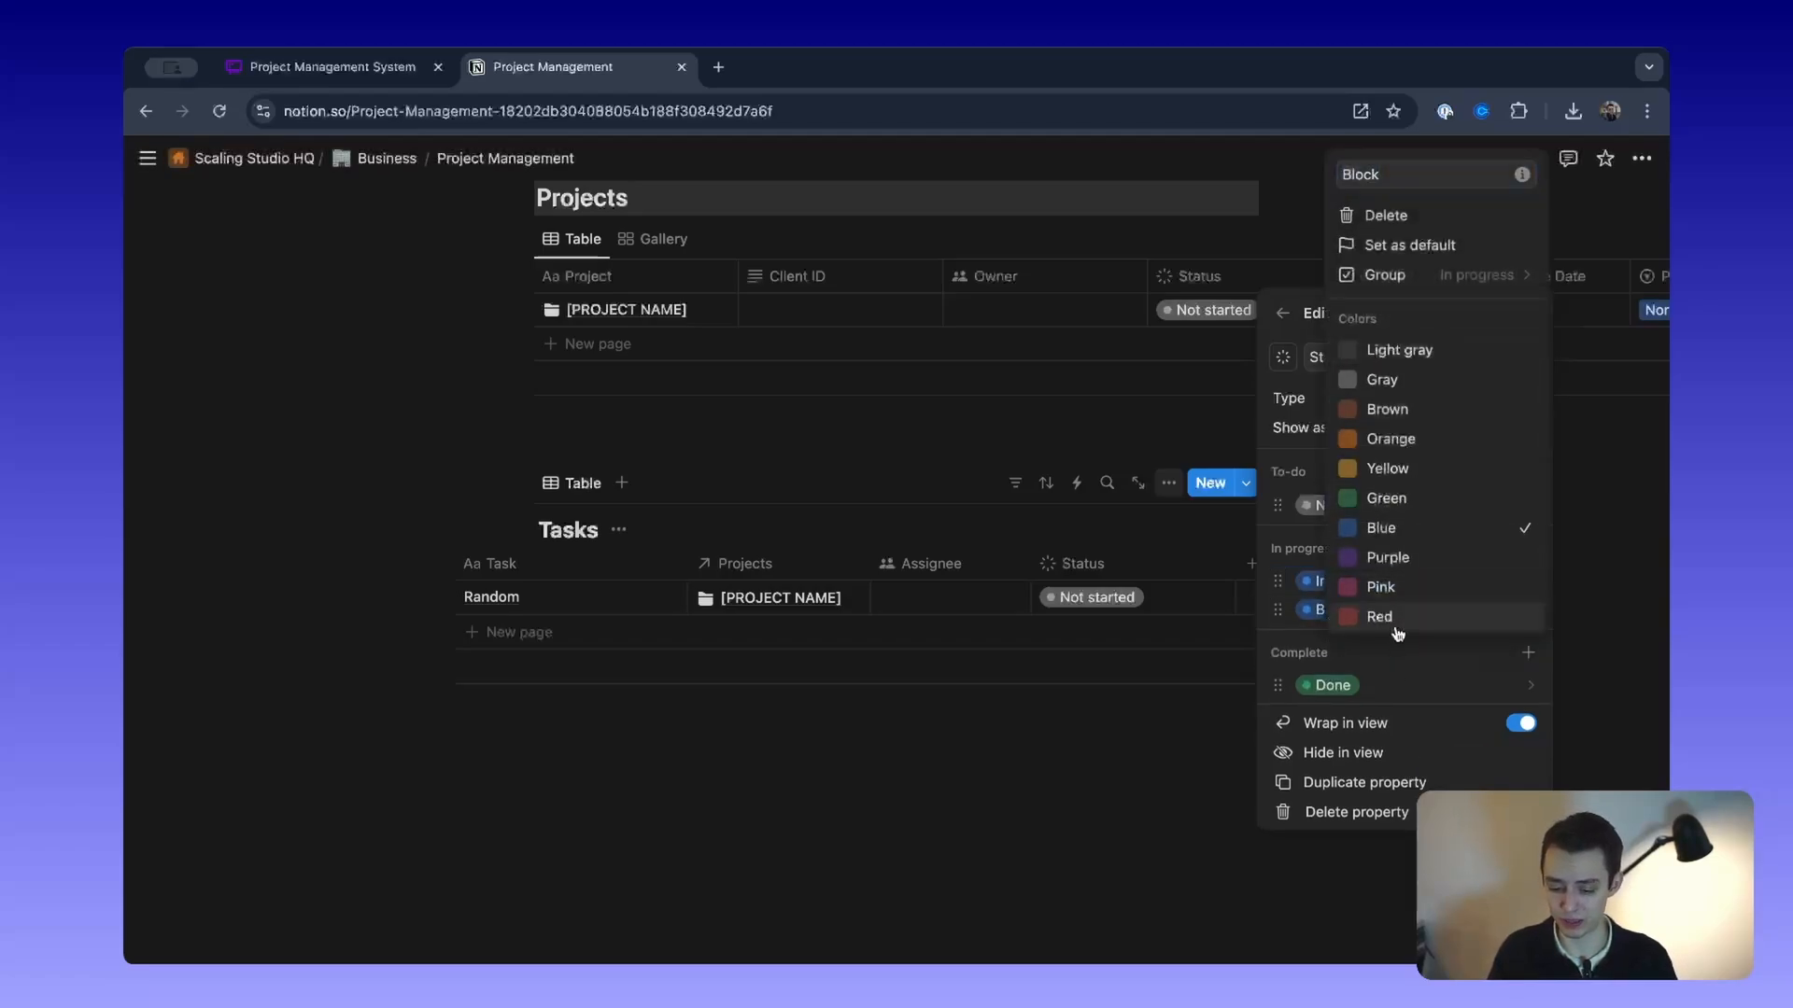
pyautogui.click(1275, 338)
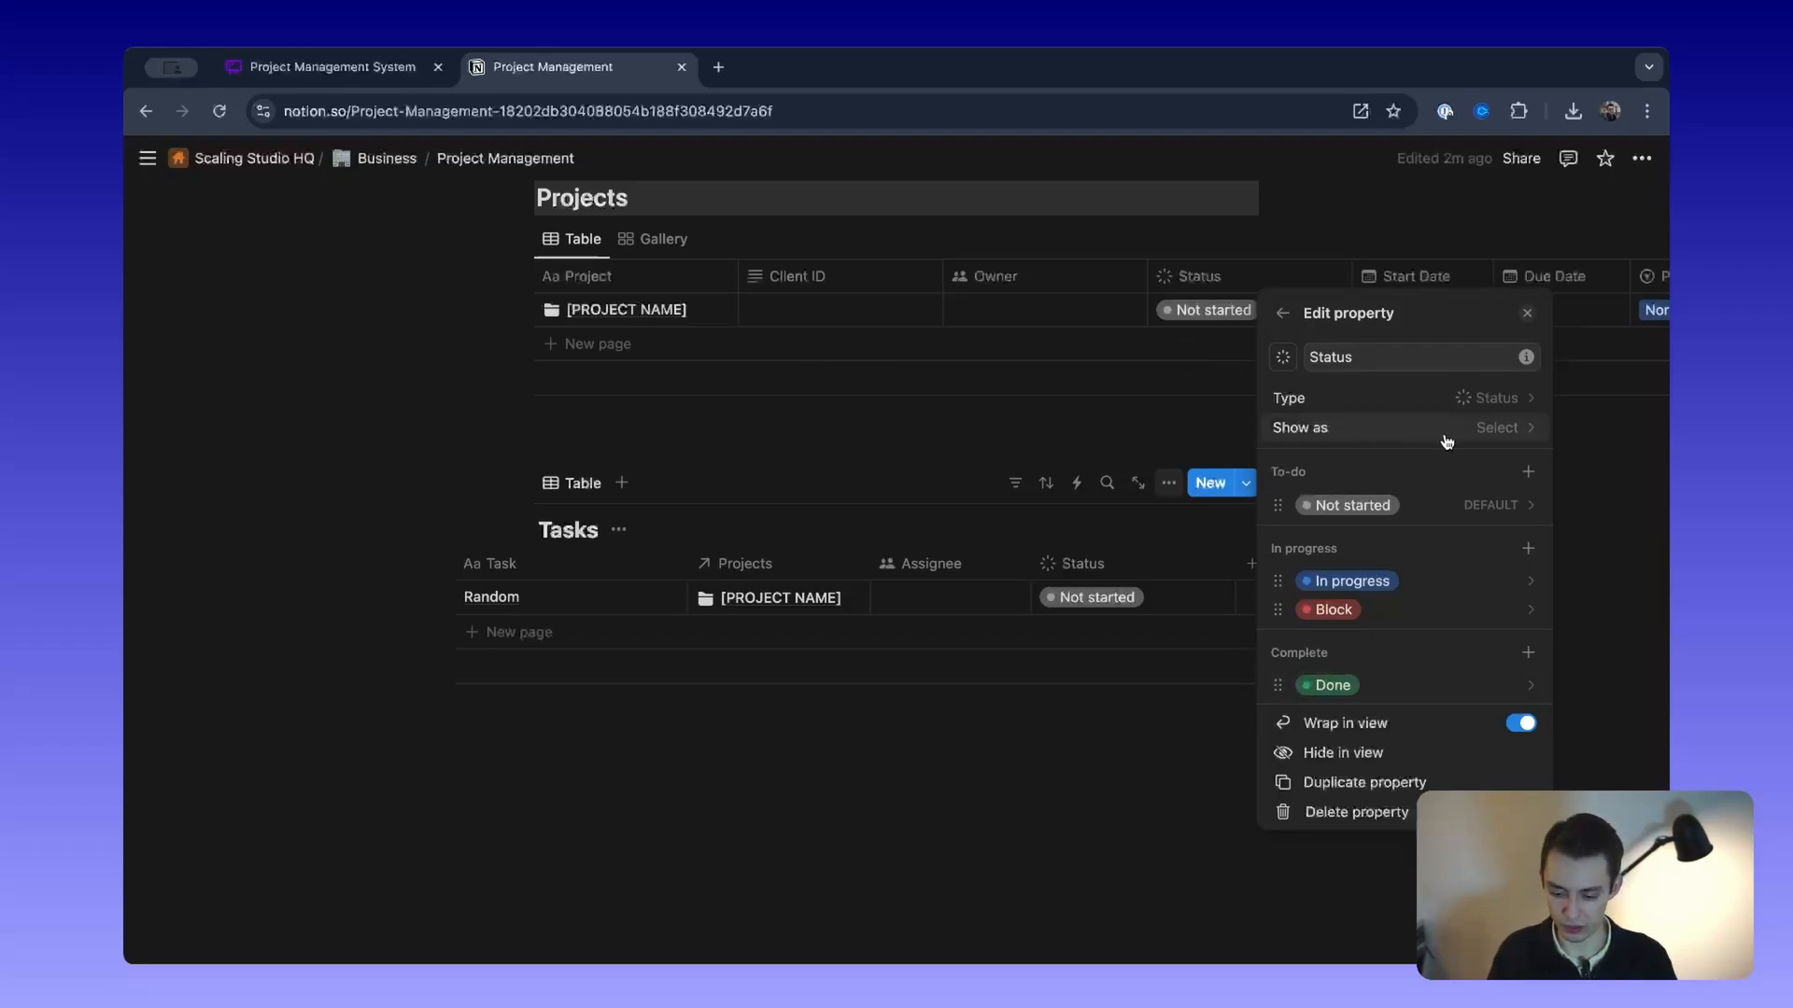
pyautogui.click(1279, 311)
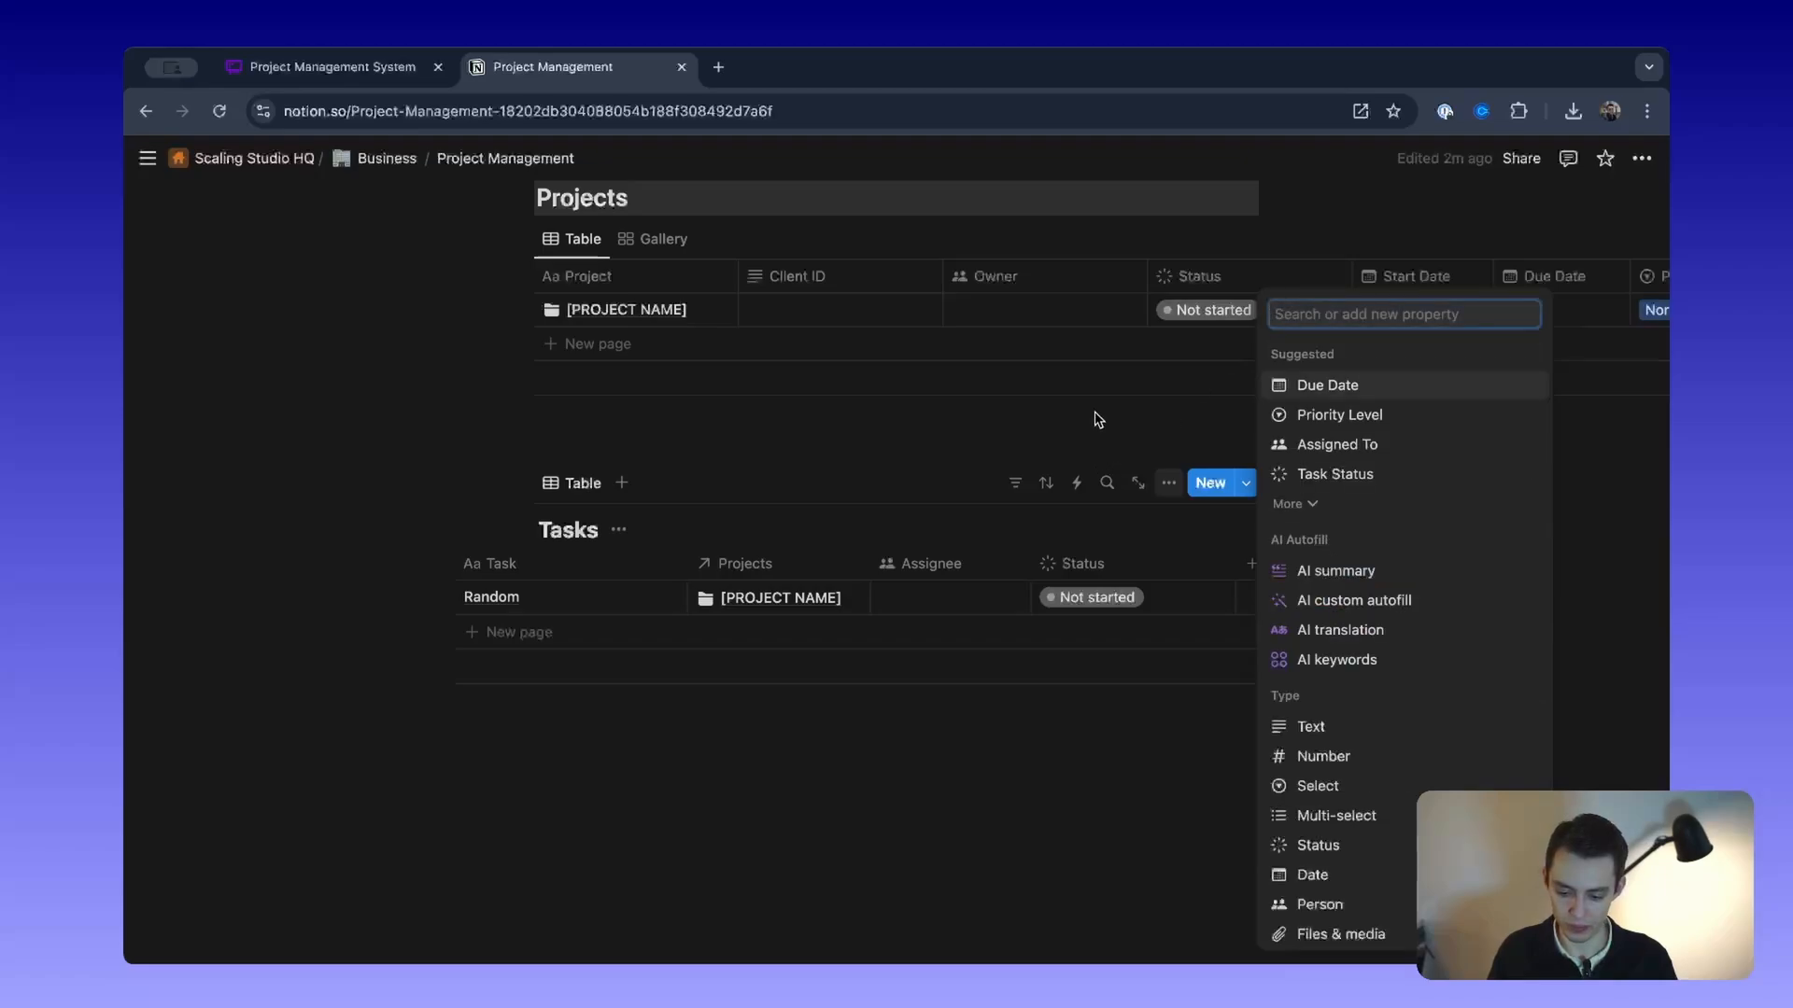
pyautogui.click(1098, 420)
# Step: Add the suggested Due Date property to the Tasks table and set its time format to Hidden
pyautogui.hscroll(1, 1155, 602)
pyautogui.click(1213, 563)
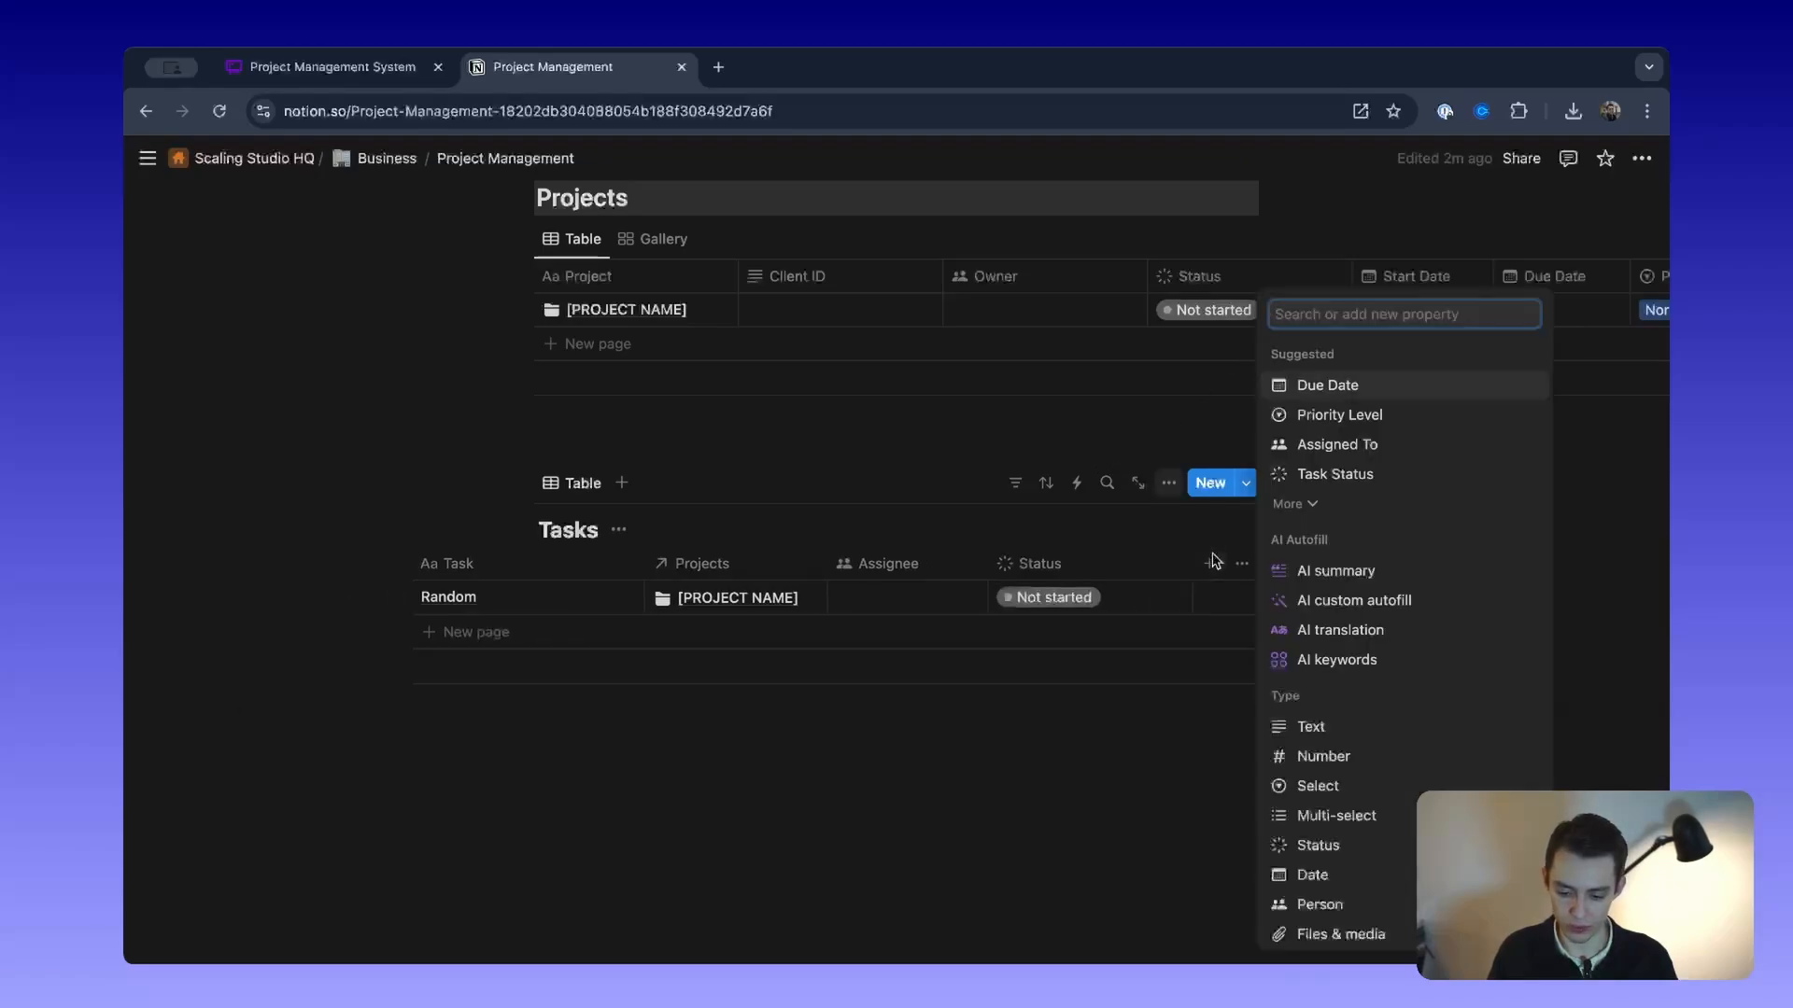
pyautogui.click(1307, 386)
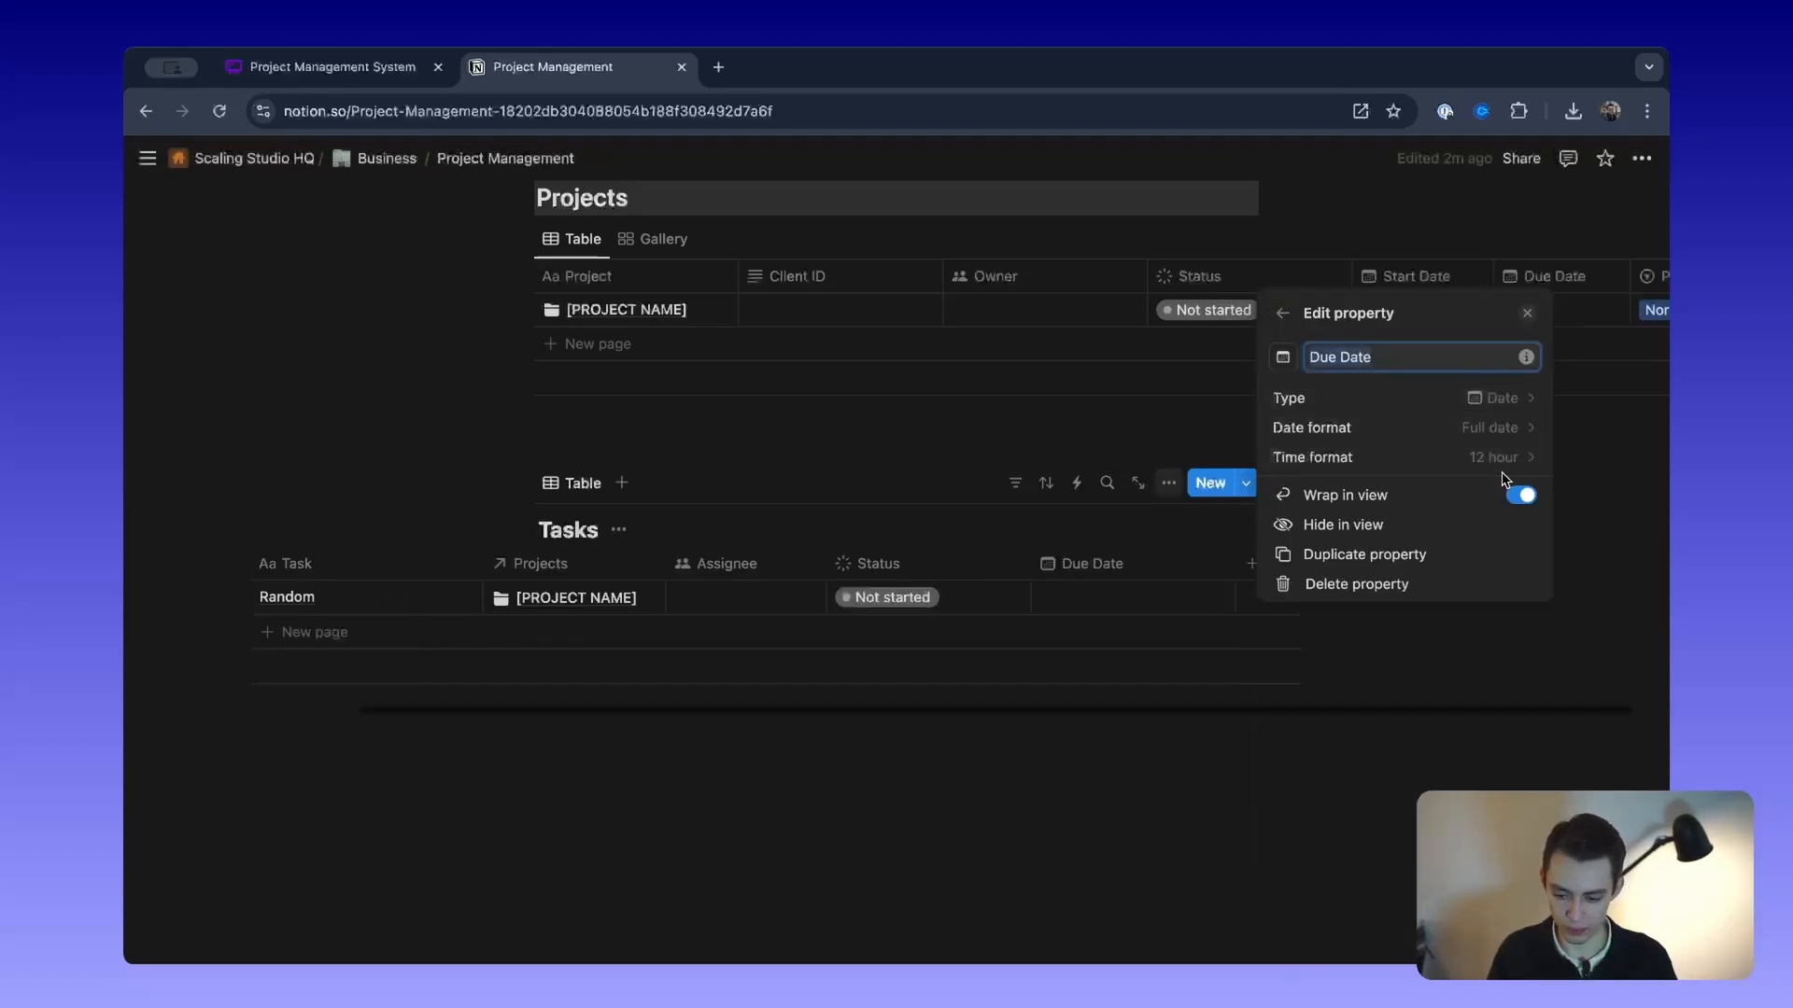
pyautogui.click(1492, 456)
pyautogui.click(1449, 487)
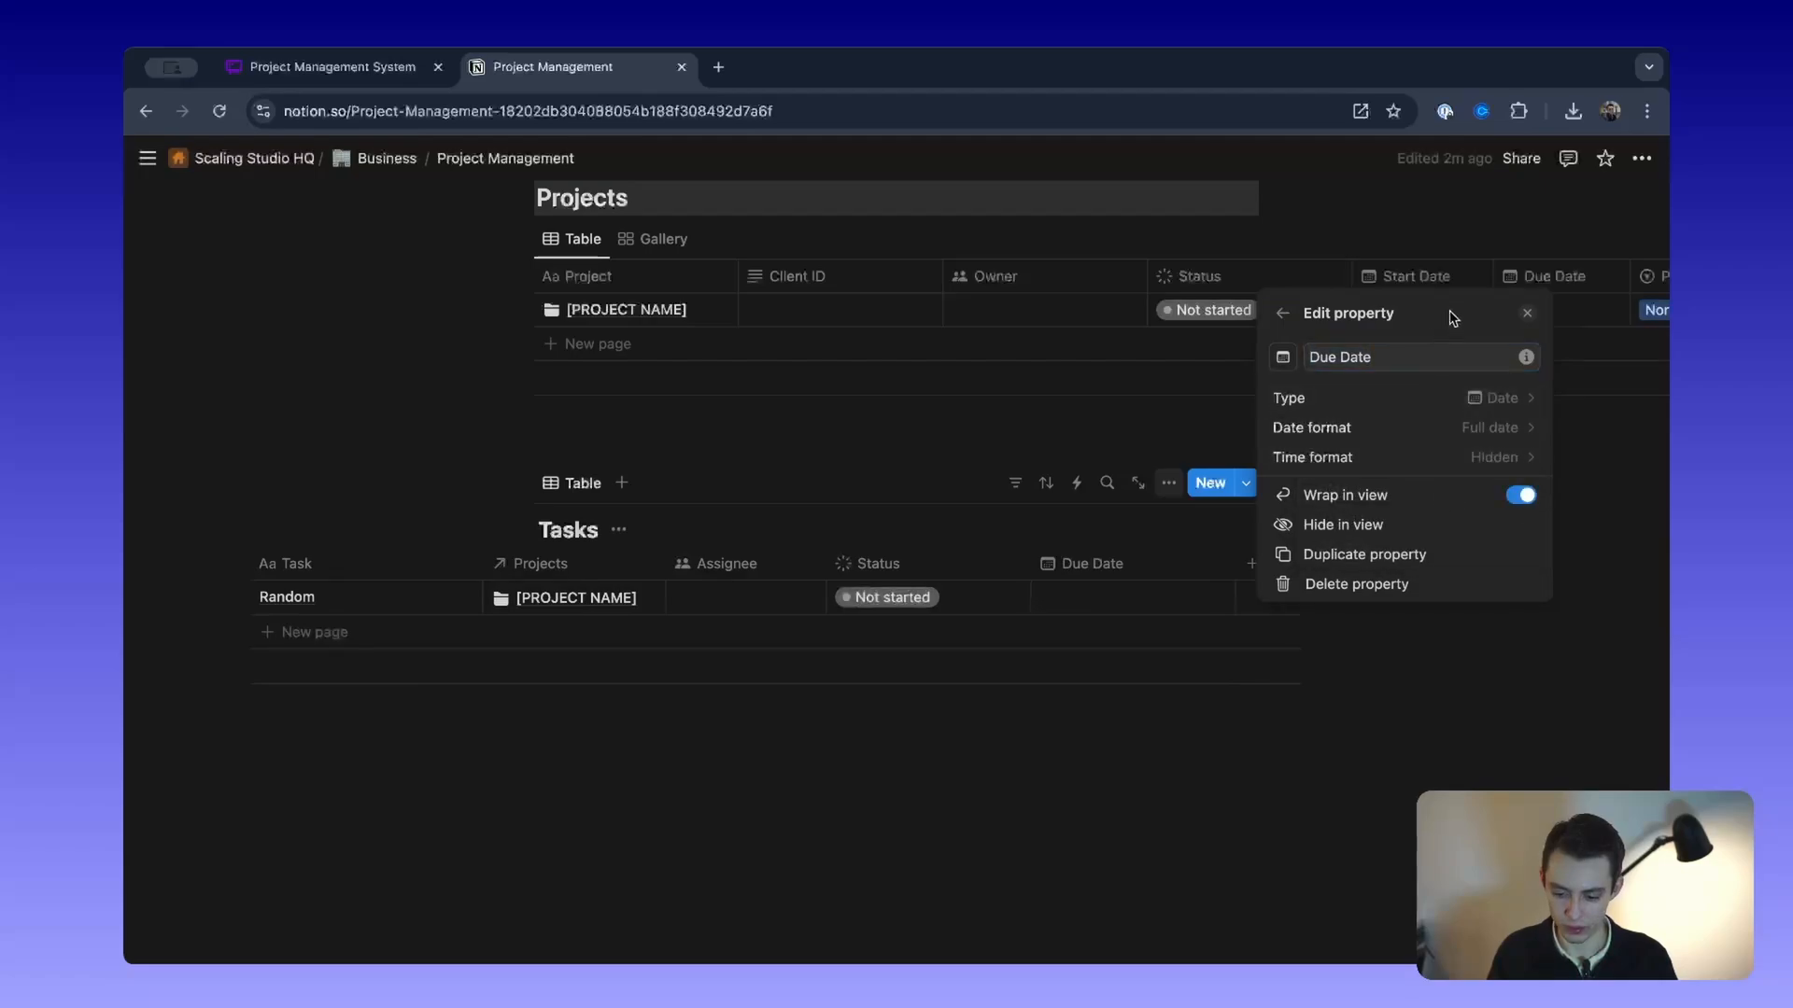
# Step: Narrow the Due Date and Status columns in the Tasks table
pyautogui.click(1135, 563)
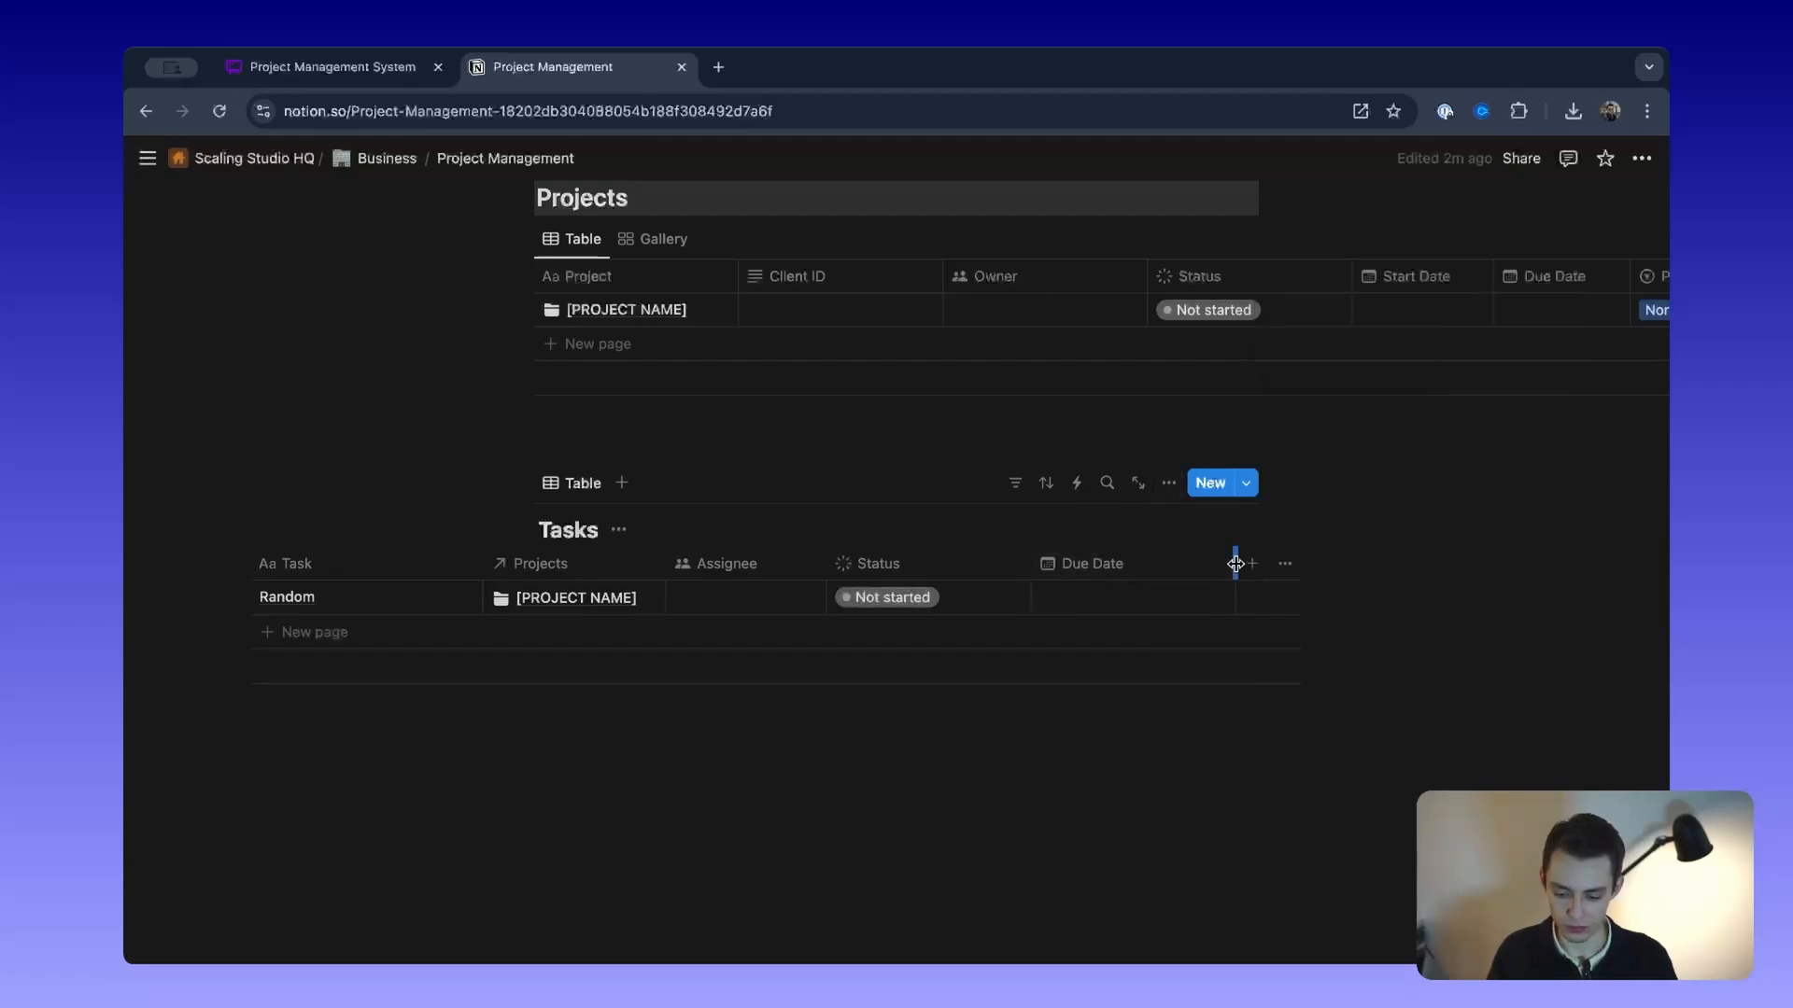
pyautogui.moveTo(1235, 563); pyautogui.dragTo(1192, 564)
pyautogui.moveTo(1033, 564); pyautogui.dragTo(984, 567)
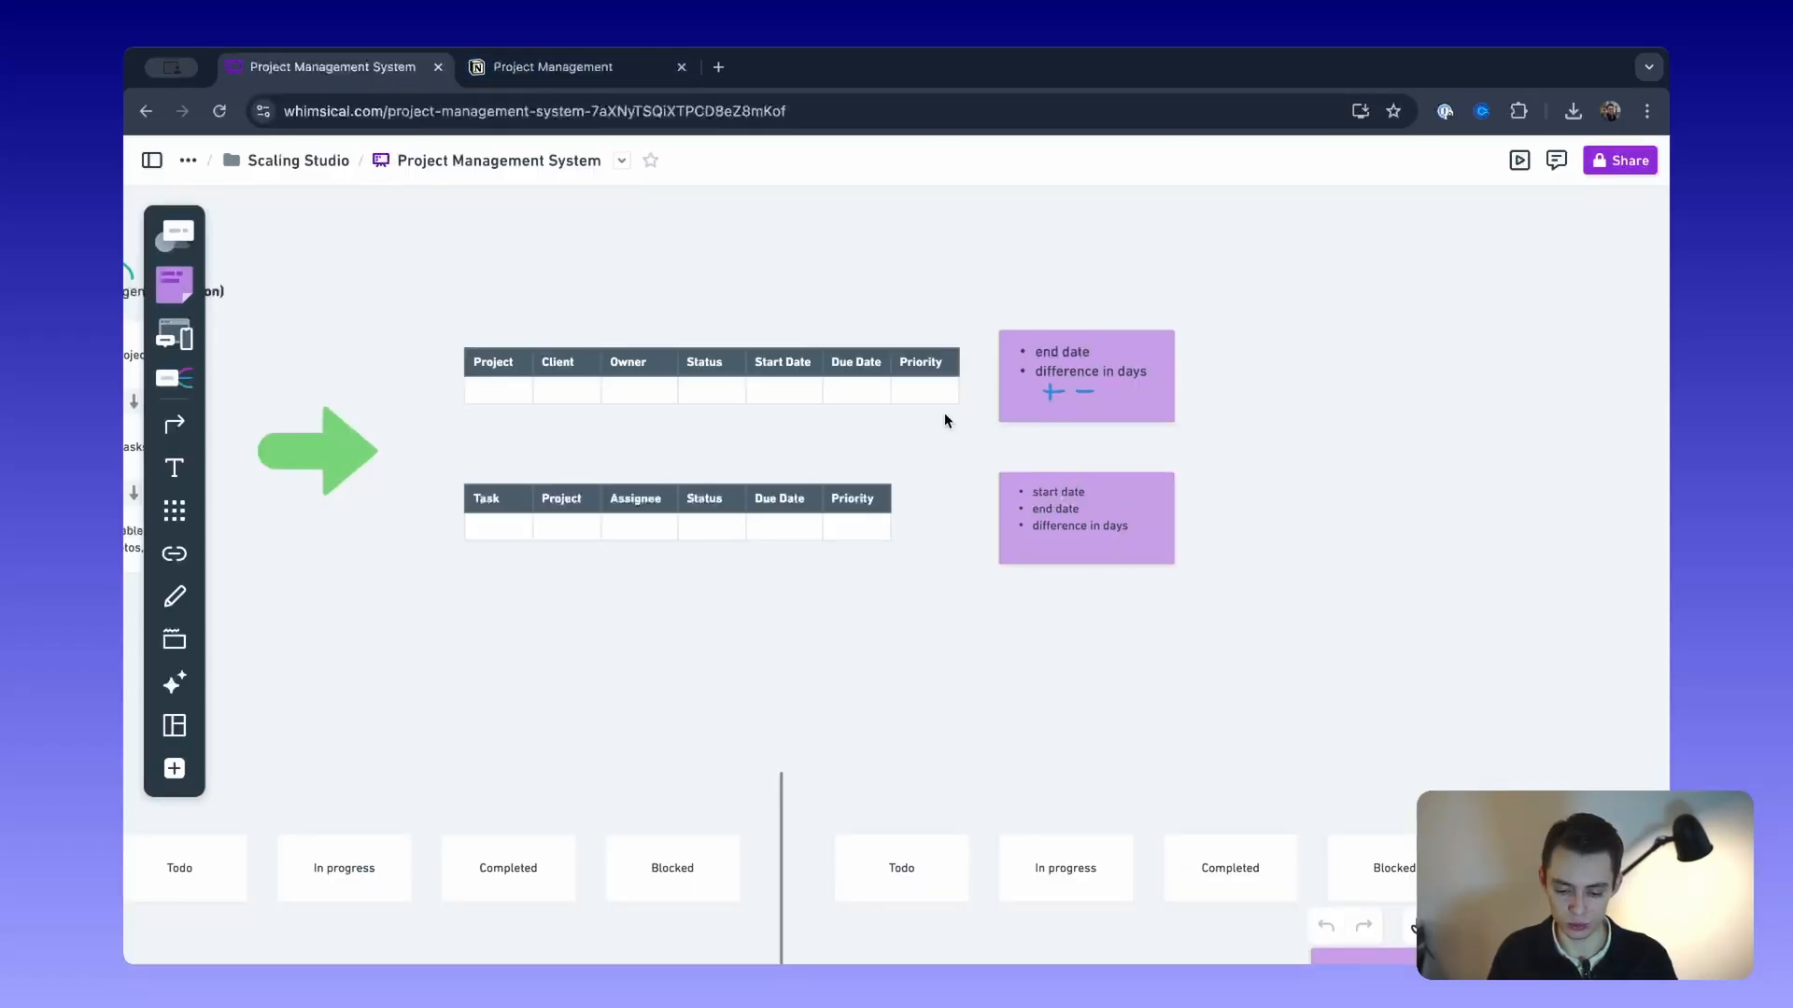
# Step: Return to Notion and add the suggested Priority Level property to the Tasks table under the name Priority
pyautogui.click(545, 67)
pyautogui.click(1208, 563)
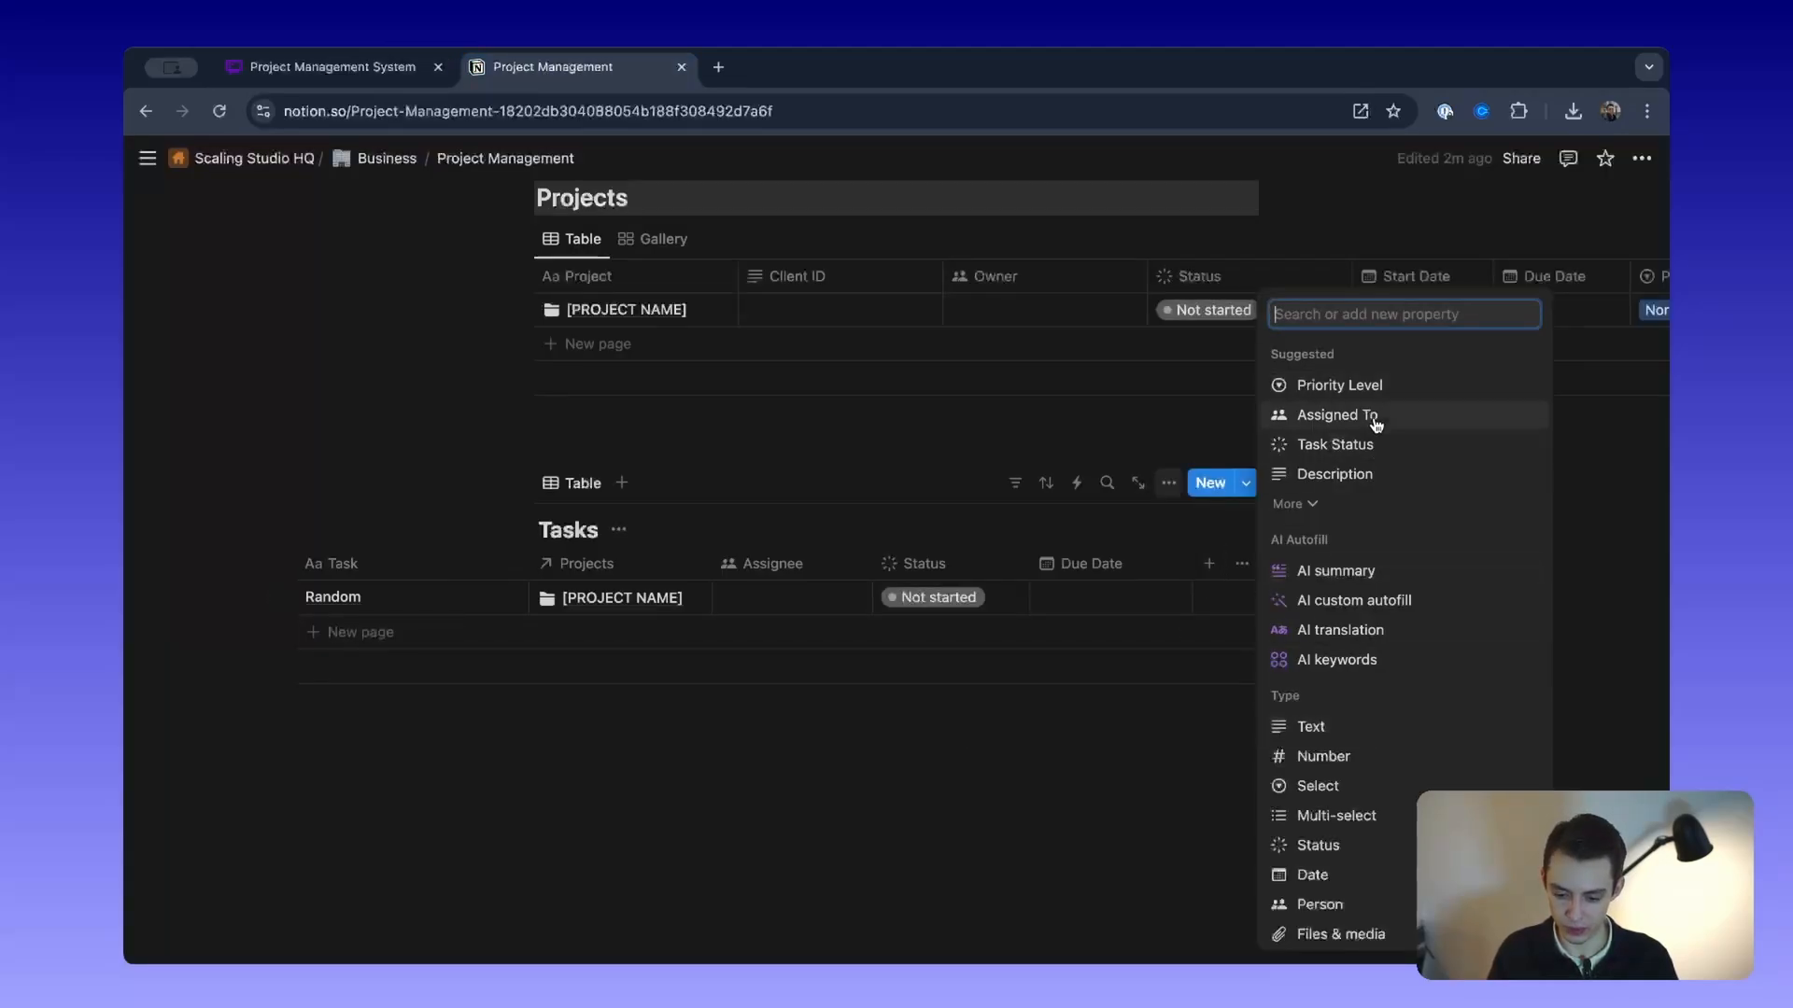
pyautogui.click(1370, 386)
pyautogui.press('BackSpace')
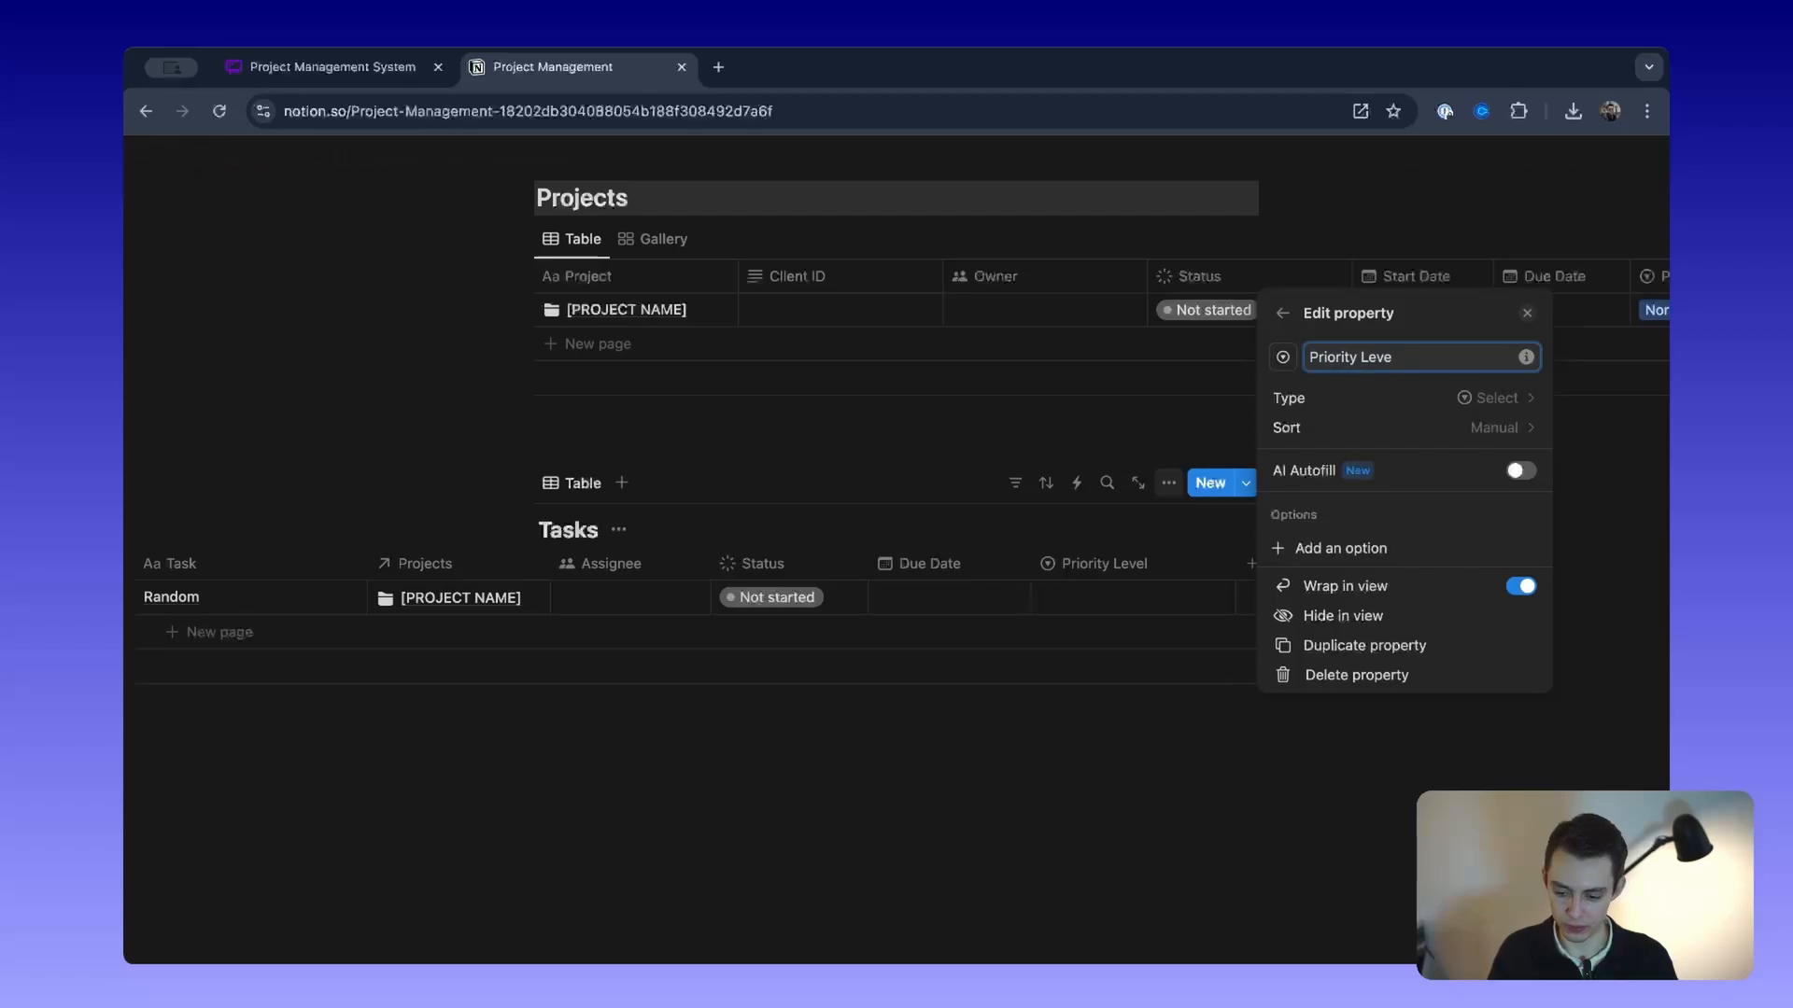
# Step: Add the options Low, Normal, High and Critical to the Tasks table's Priority property
pyautogui.click(1388, 548)
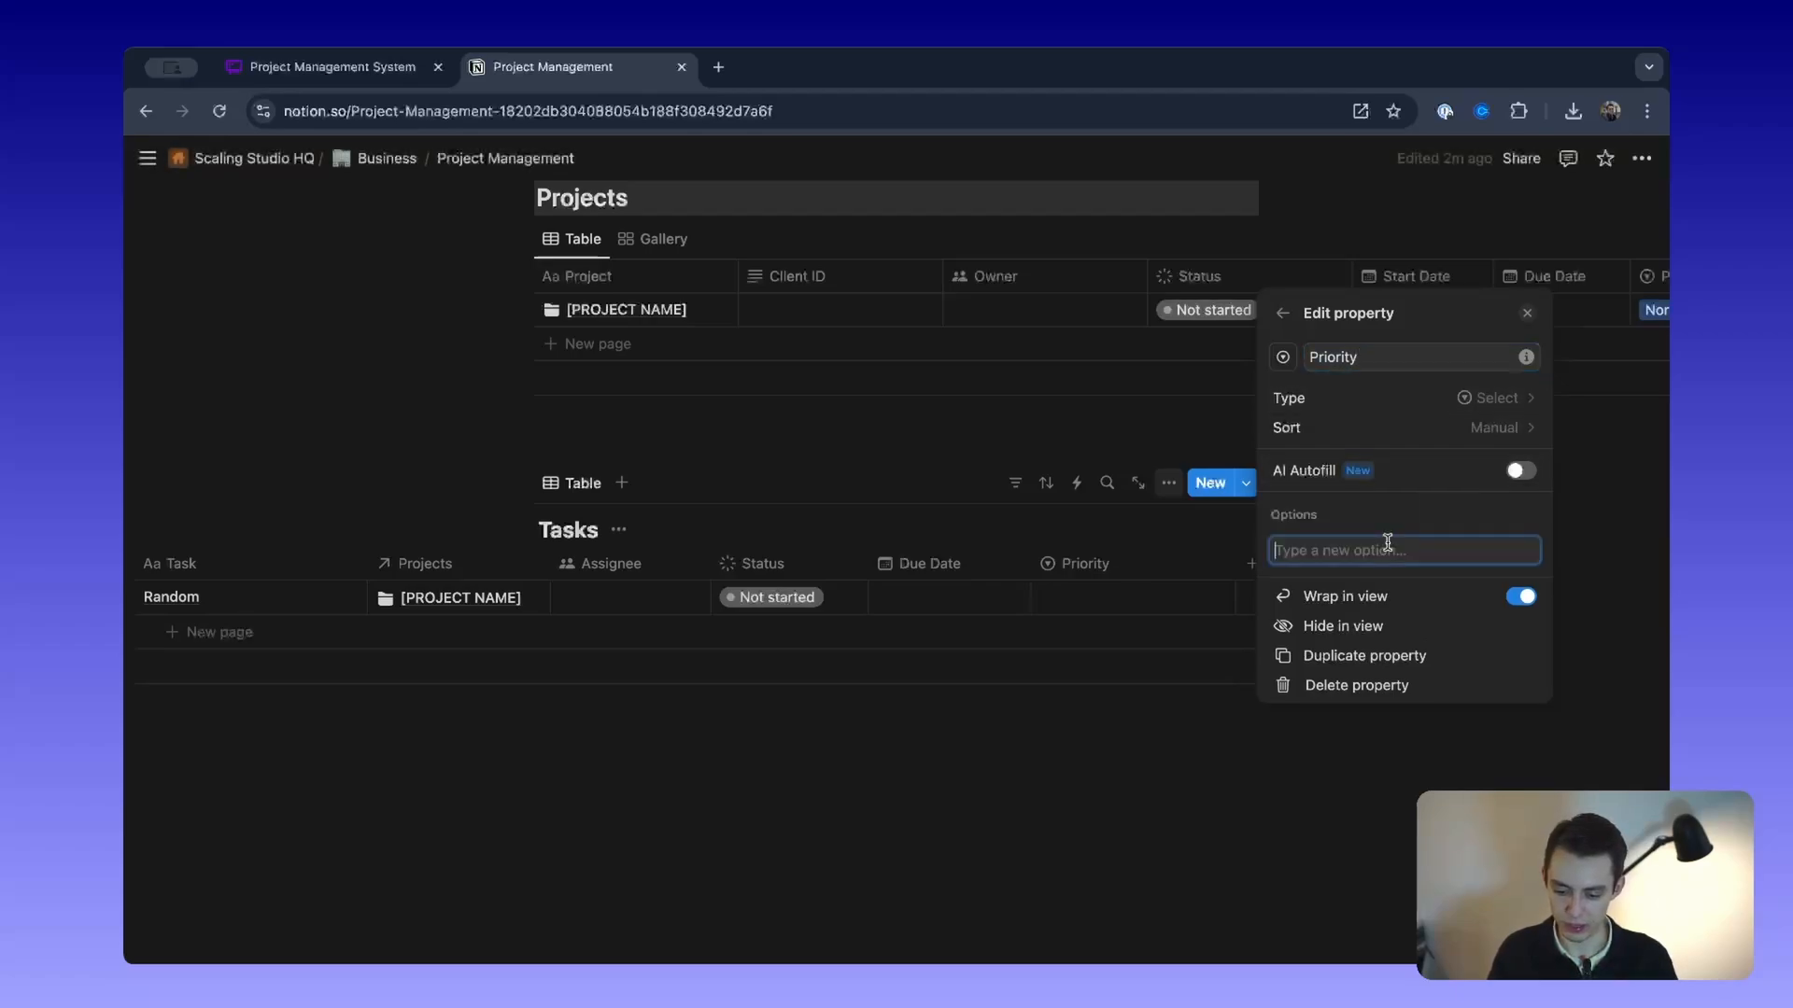
pyautogui.write('Low')
pyautogui.press('Return')
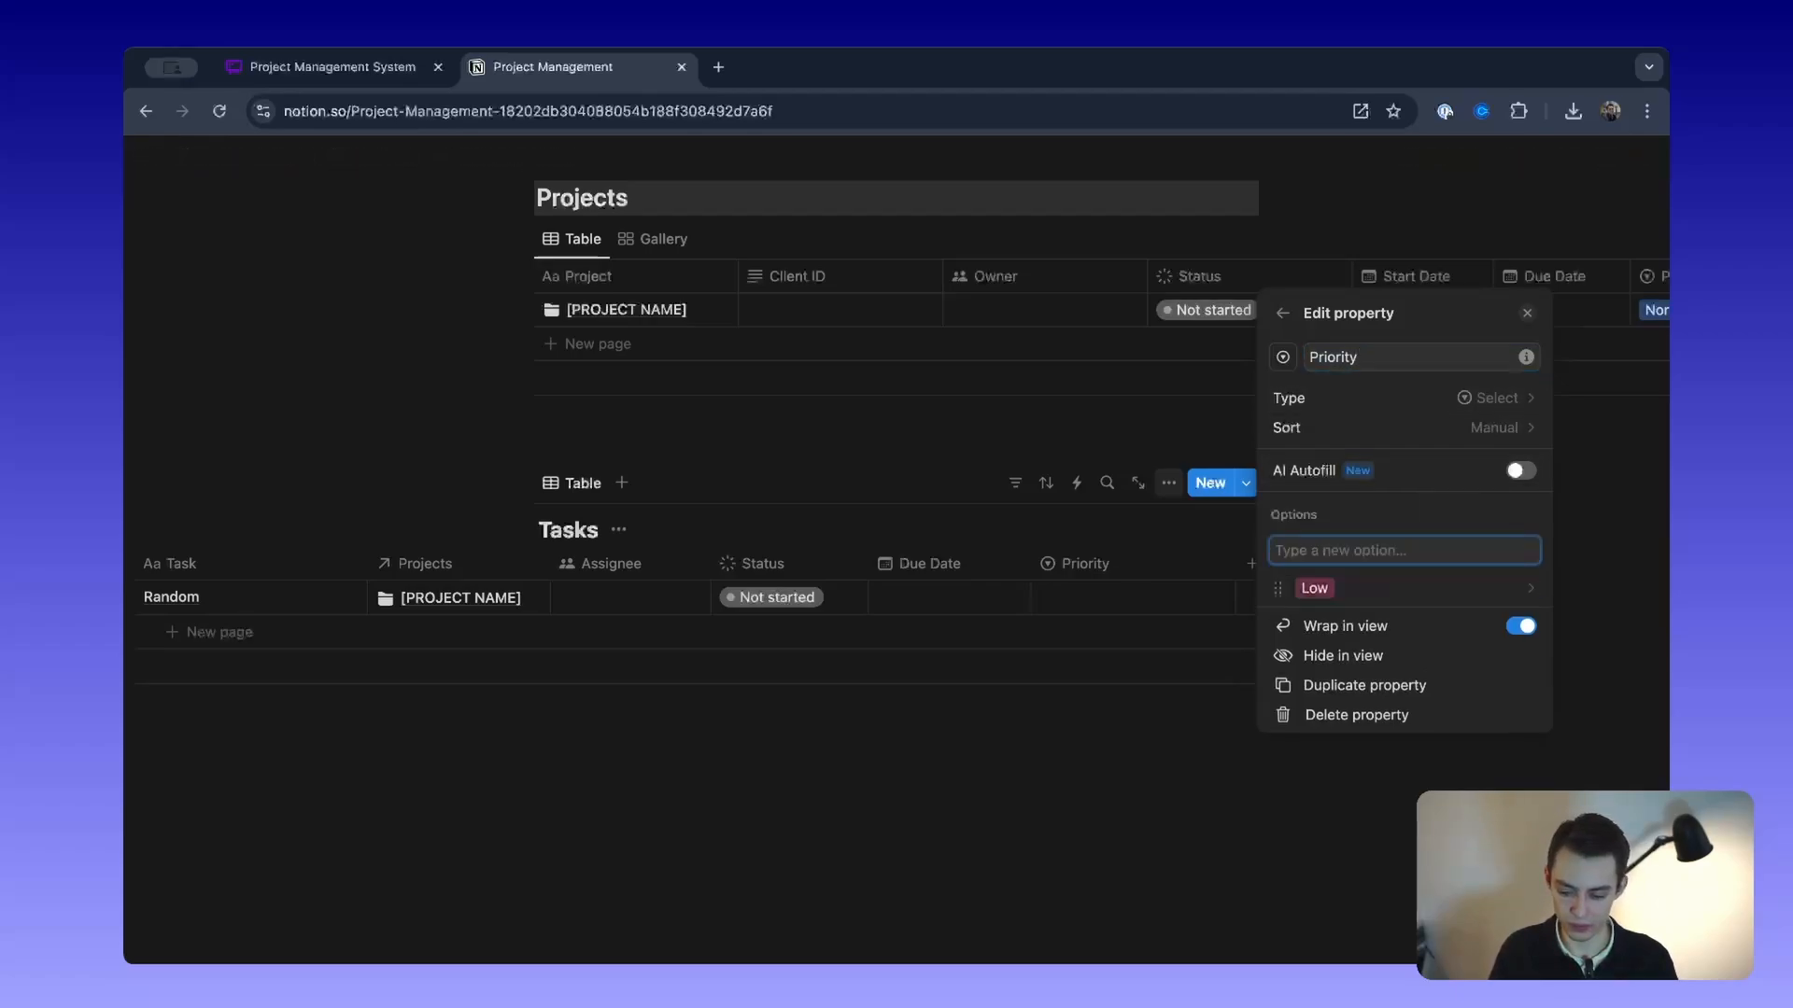
pyautogui.write('Normal')
pyautogui.press('Return')
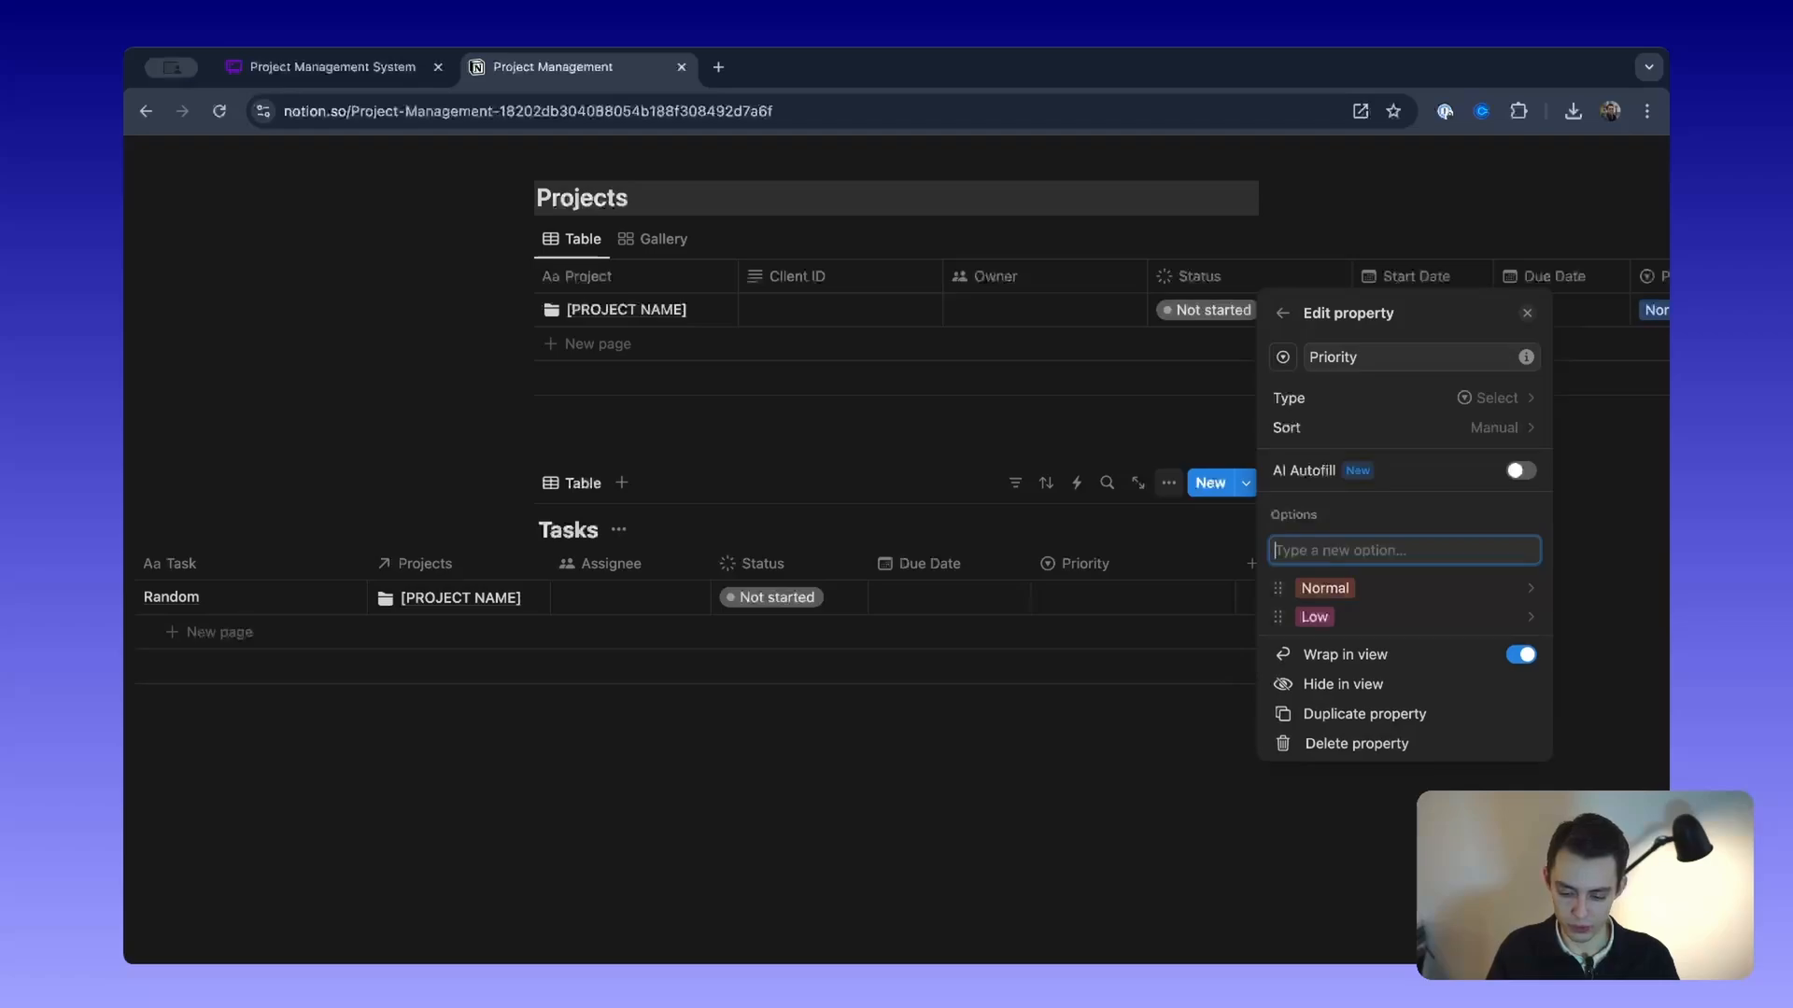
pyautogui.write('High')
pyautogui.press('Return')
pyautogui.write('Critica')
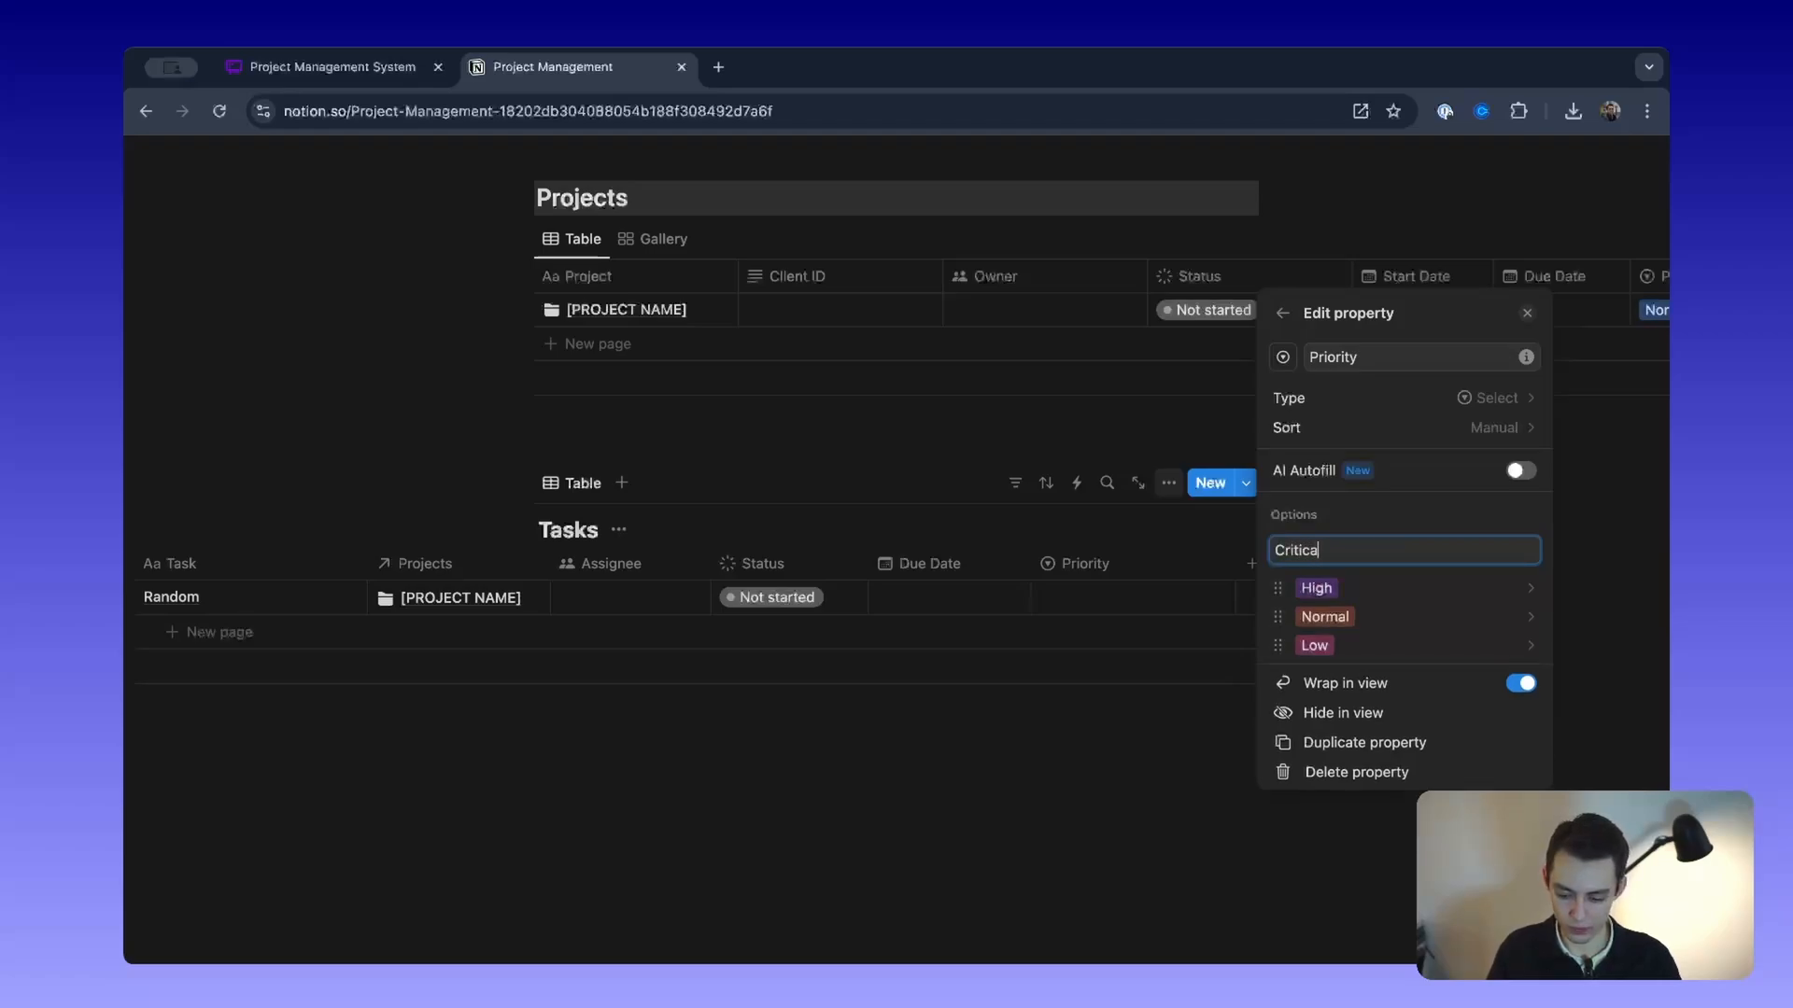
pyautogui.write('l')
pyautogui.press('Return')
# Step: Color the Priority options: High yellow, Normal blue and Low gray
pyautogui.click(1401, 614)
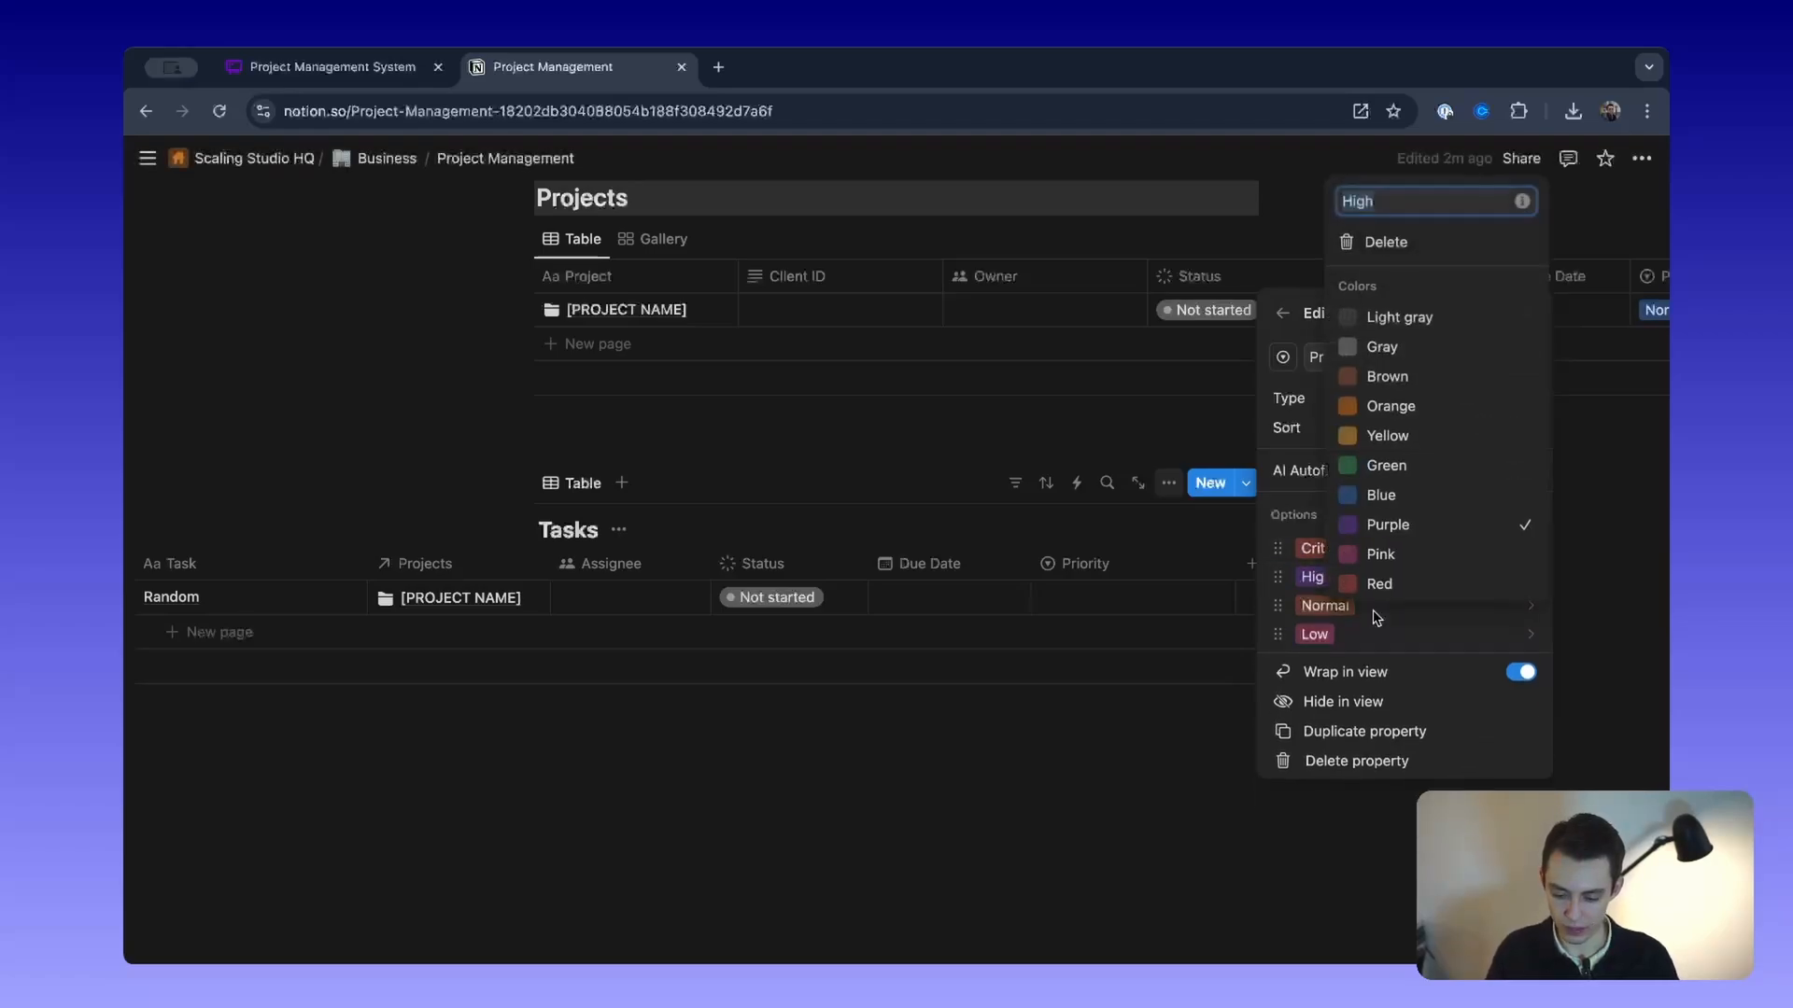
pyautogui.click(1400, 439)
pyautogui.click(1312, 603)
pyautogui.click(1317, 605)
pyautogui.click(1400, 486)
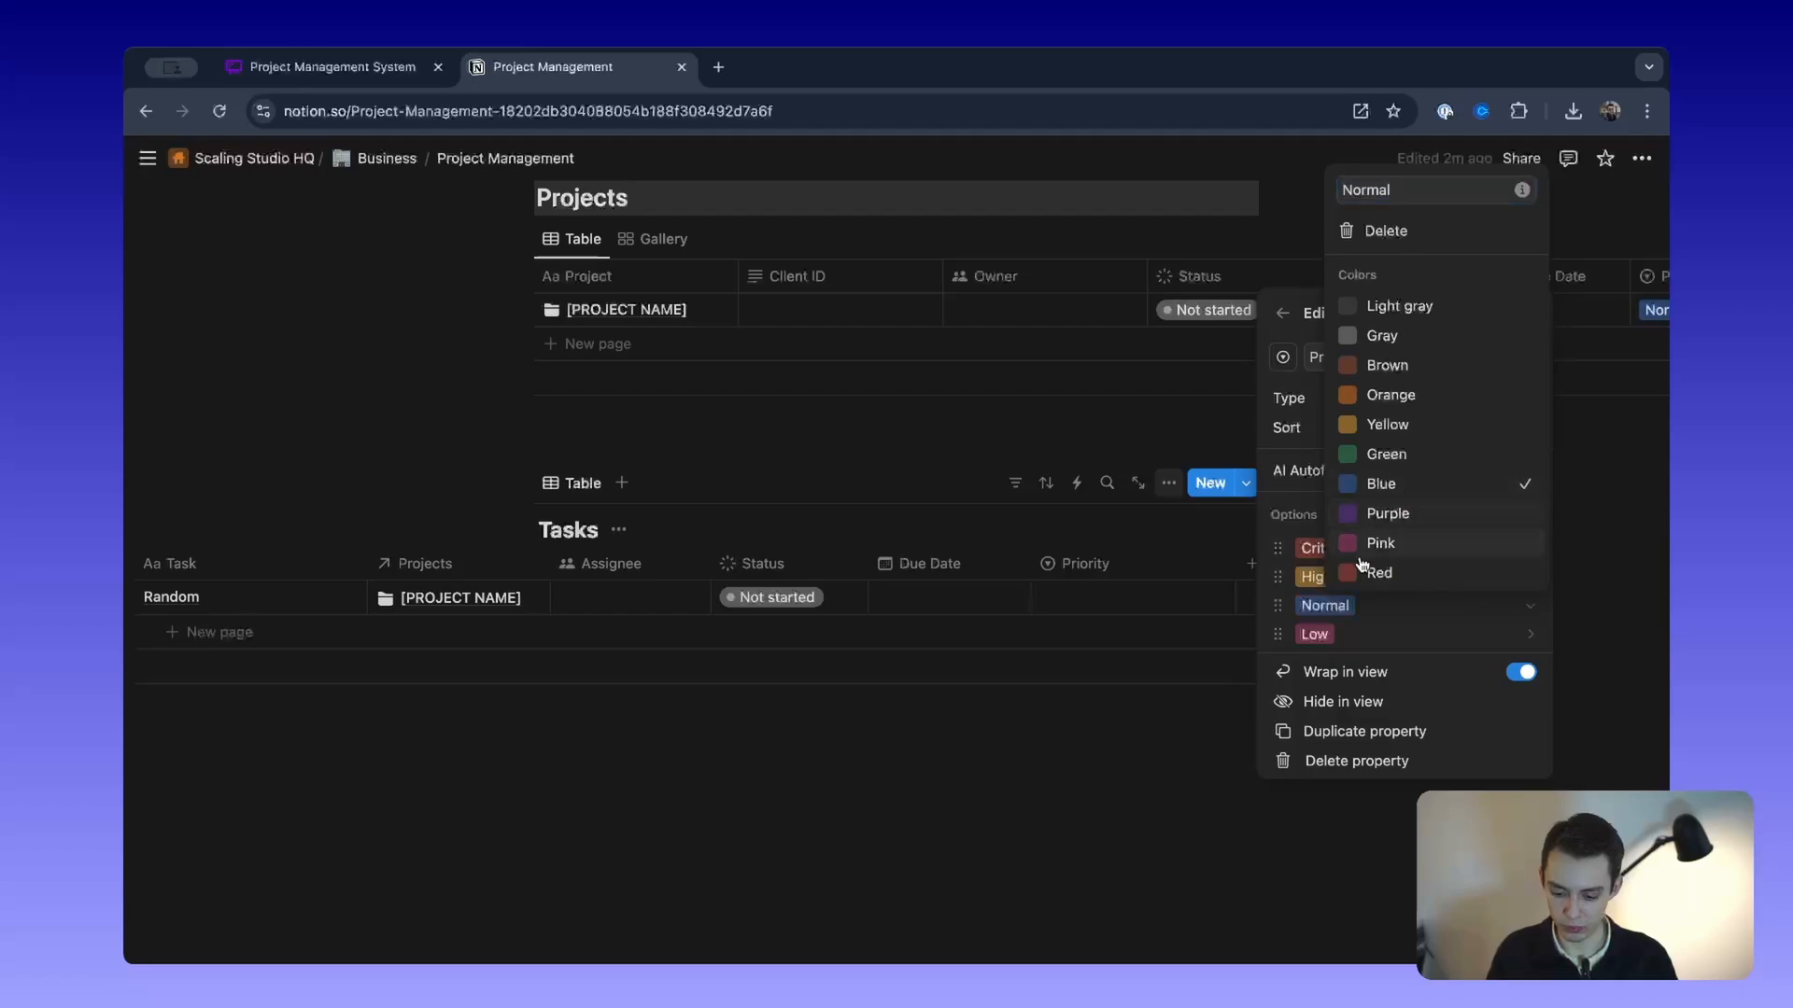
pyautogui.click(1315, 634)
pyautogui.click(1314, 634)
pyautogui.click(1382, 362)
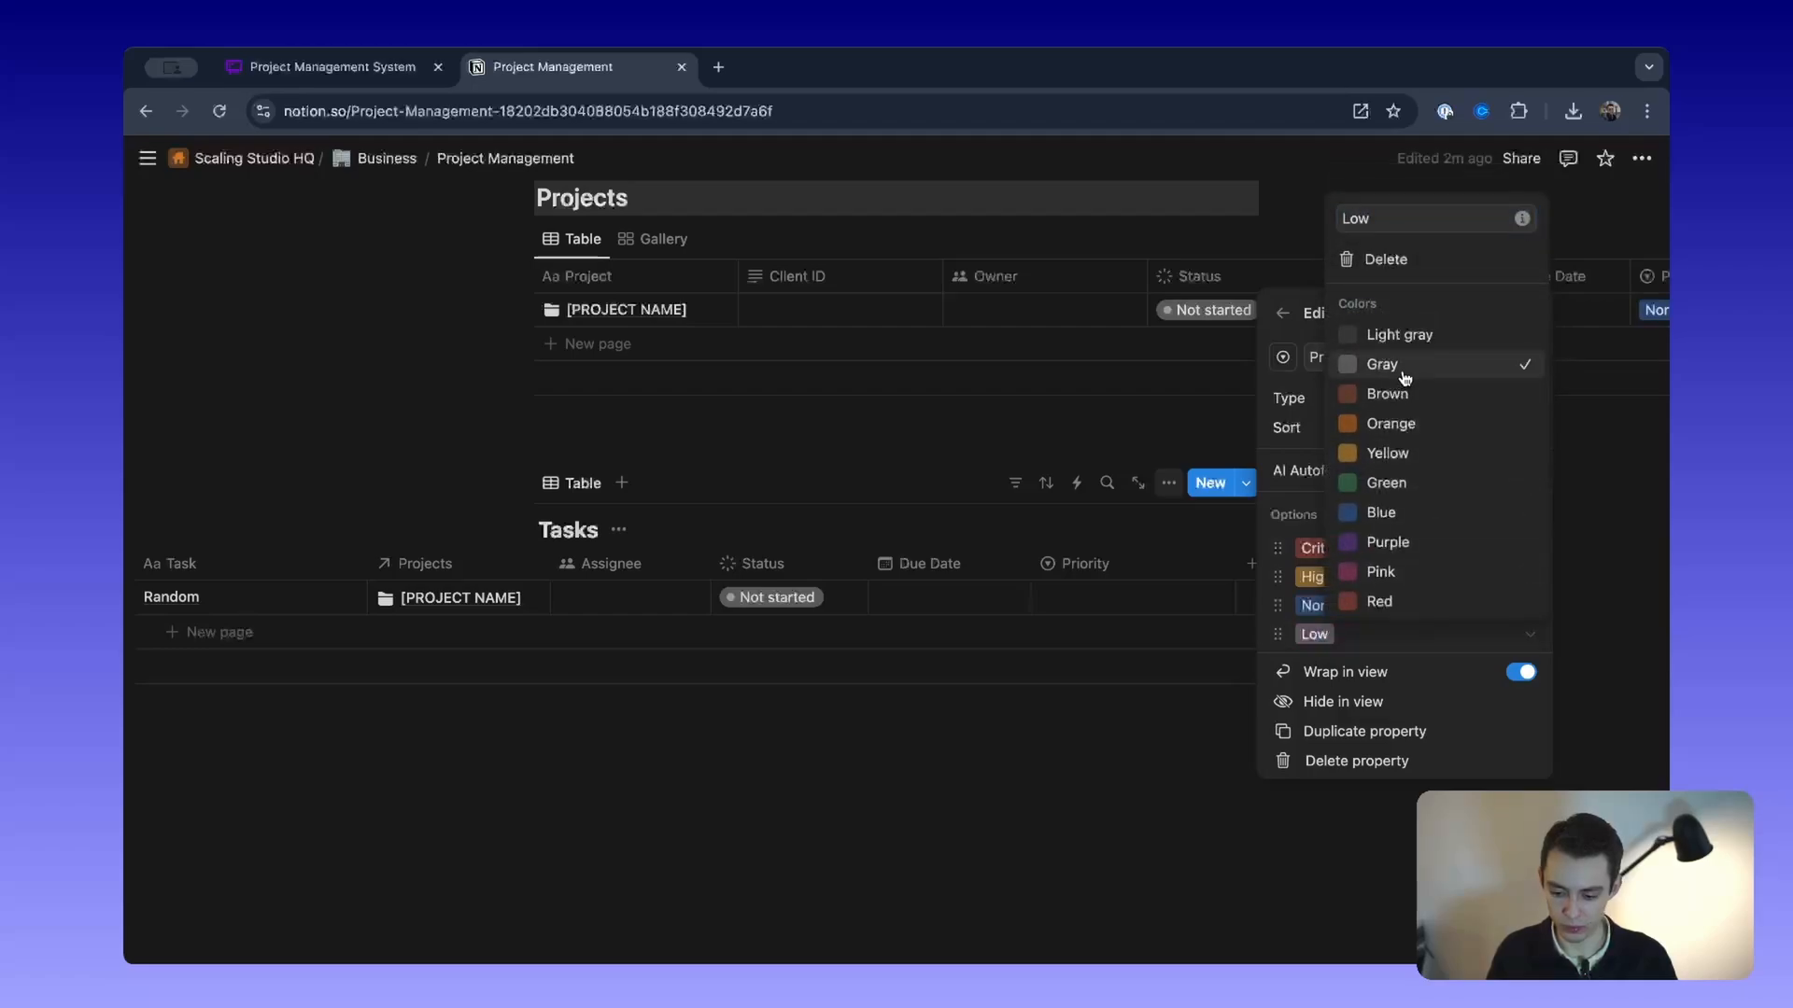
pyautogui.click(1179, 803)
pyautogui.click(1083, 752)
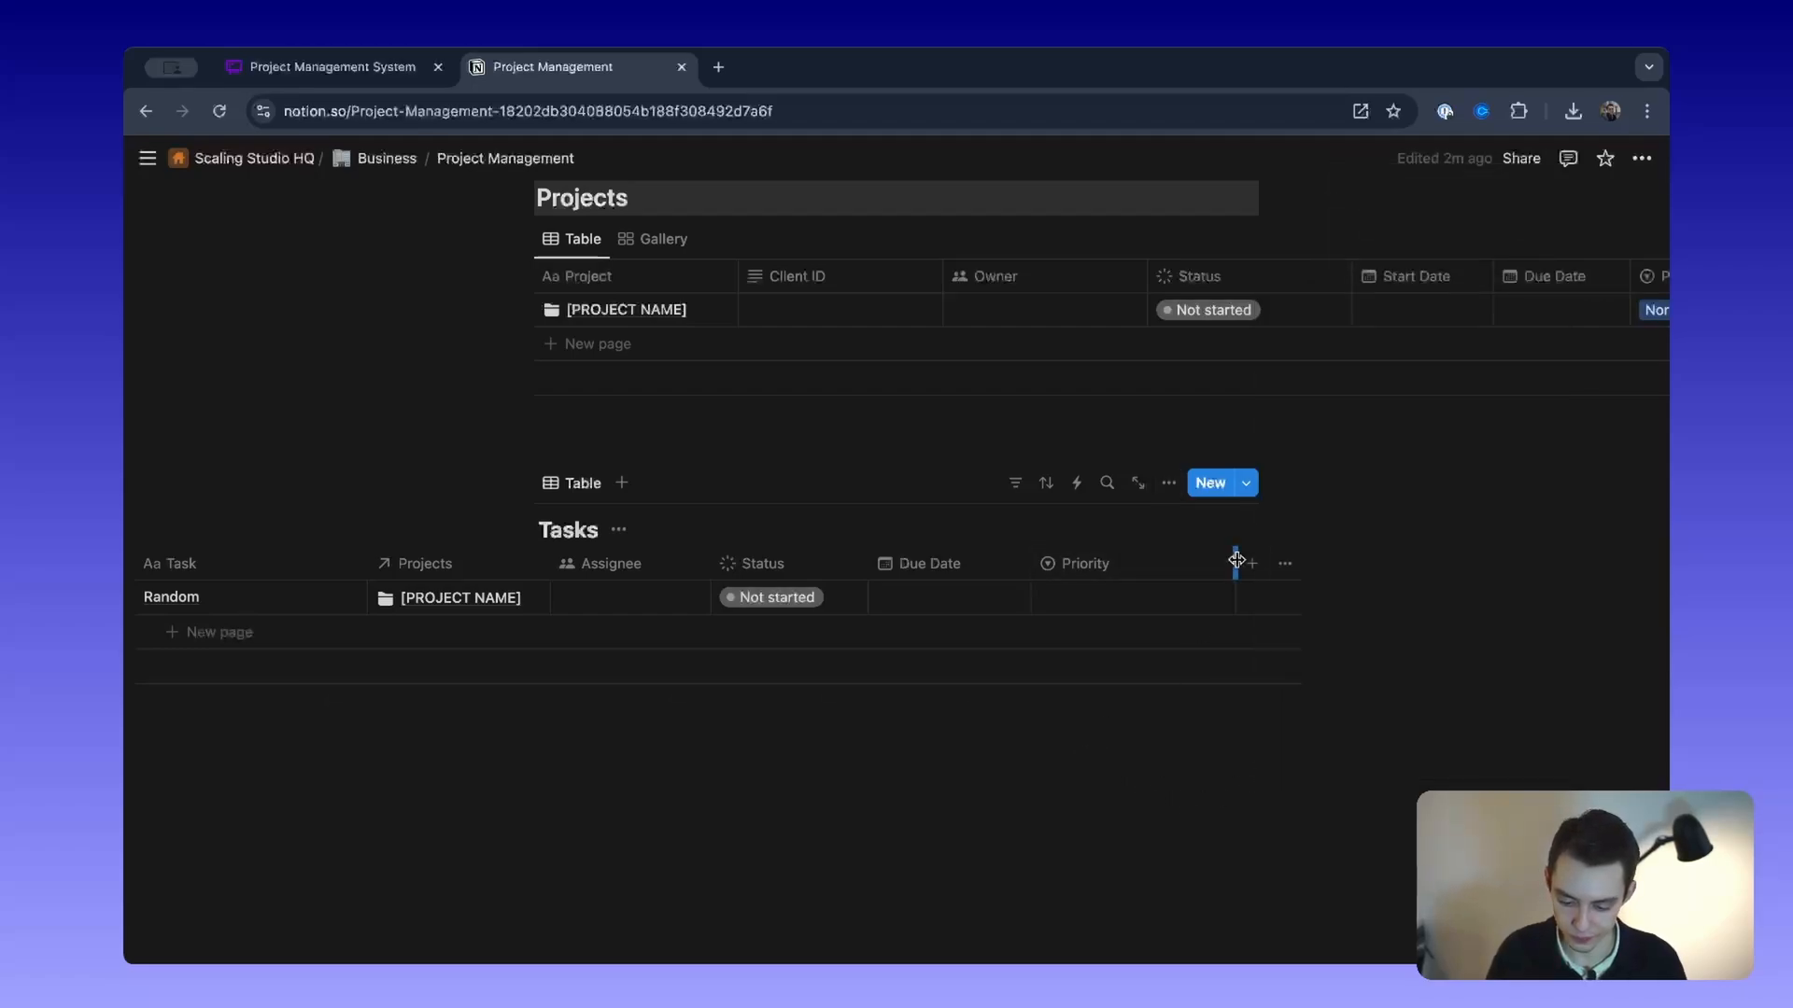
# Step: Narrow the Priority column in the Tasks table and add a Board view to the Tasks database
pyautogui.click(1189, 561)
pyautogui.click(829, 793)
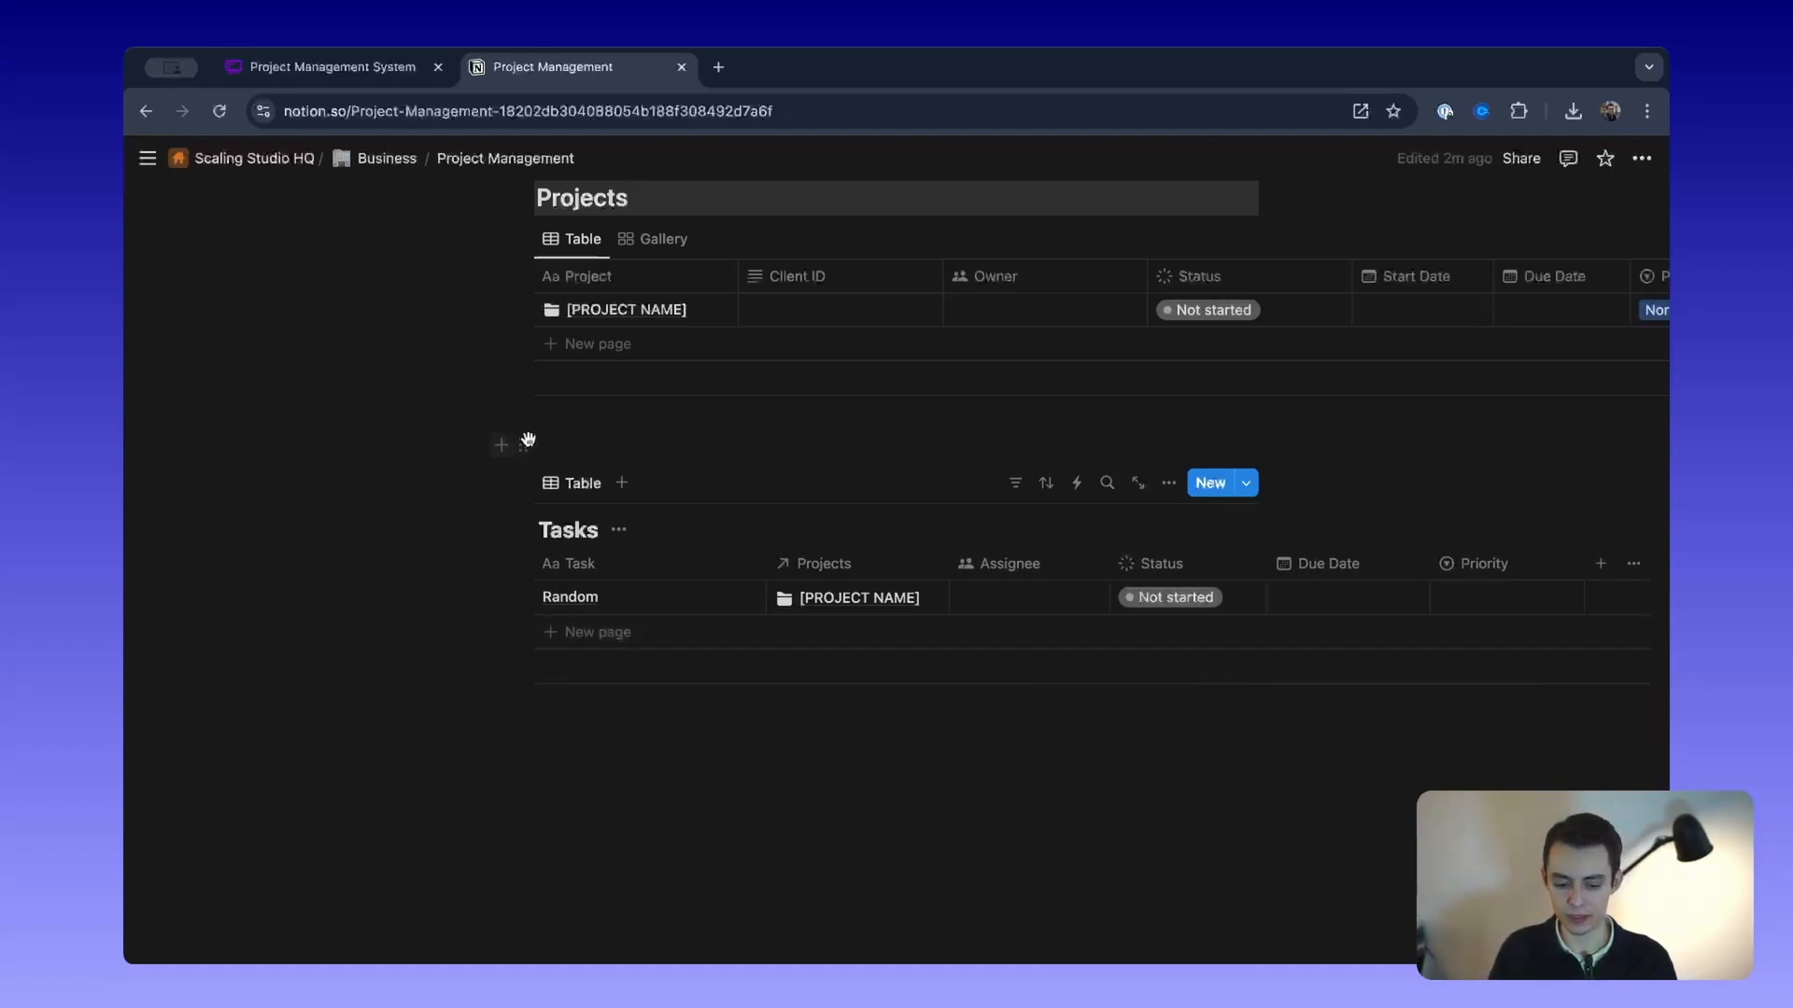
pyautogui.scroll(1, 785, 492)
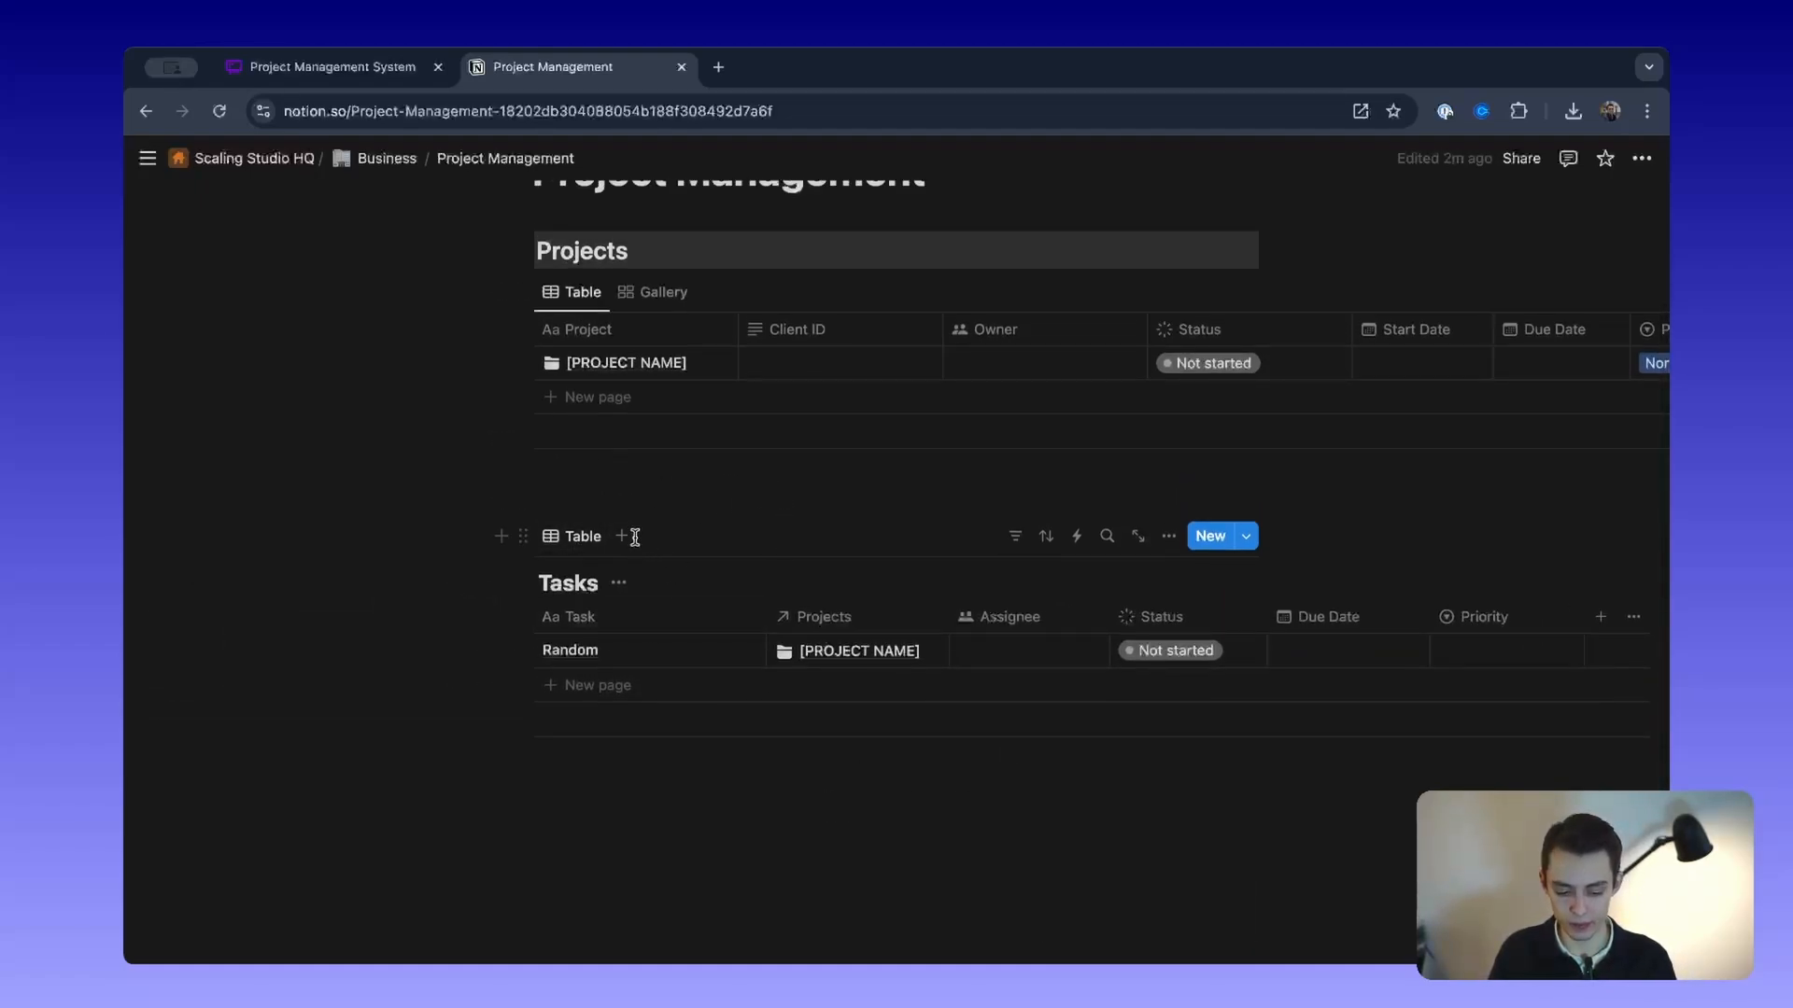
pyautogui.click(621, 535)
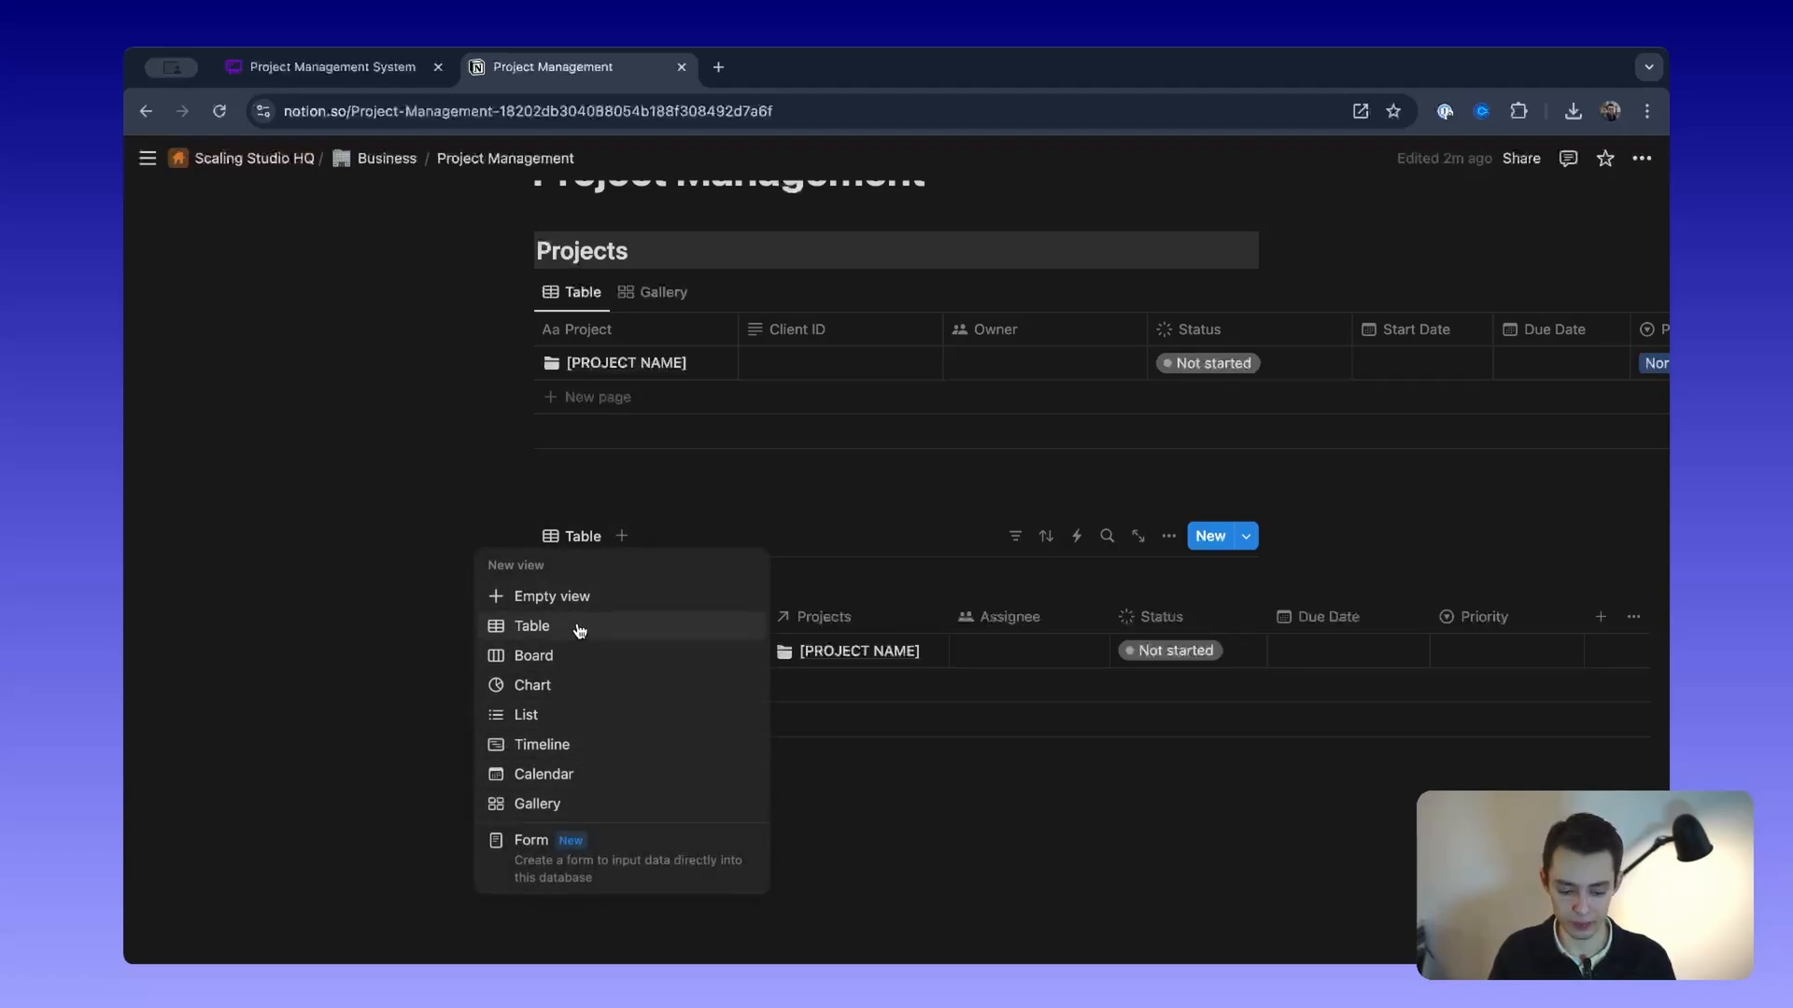
pyautogui.click(577, 655)
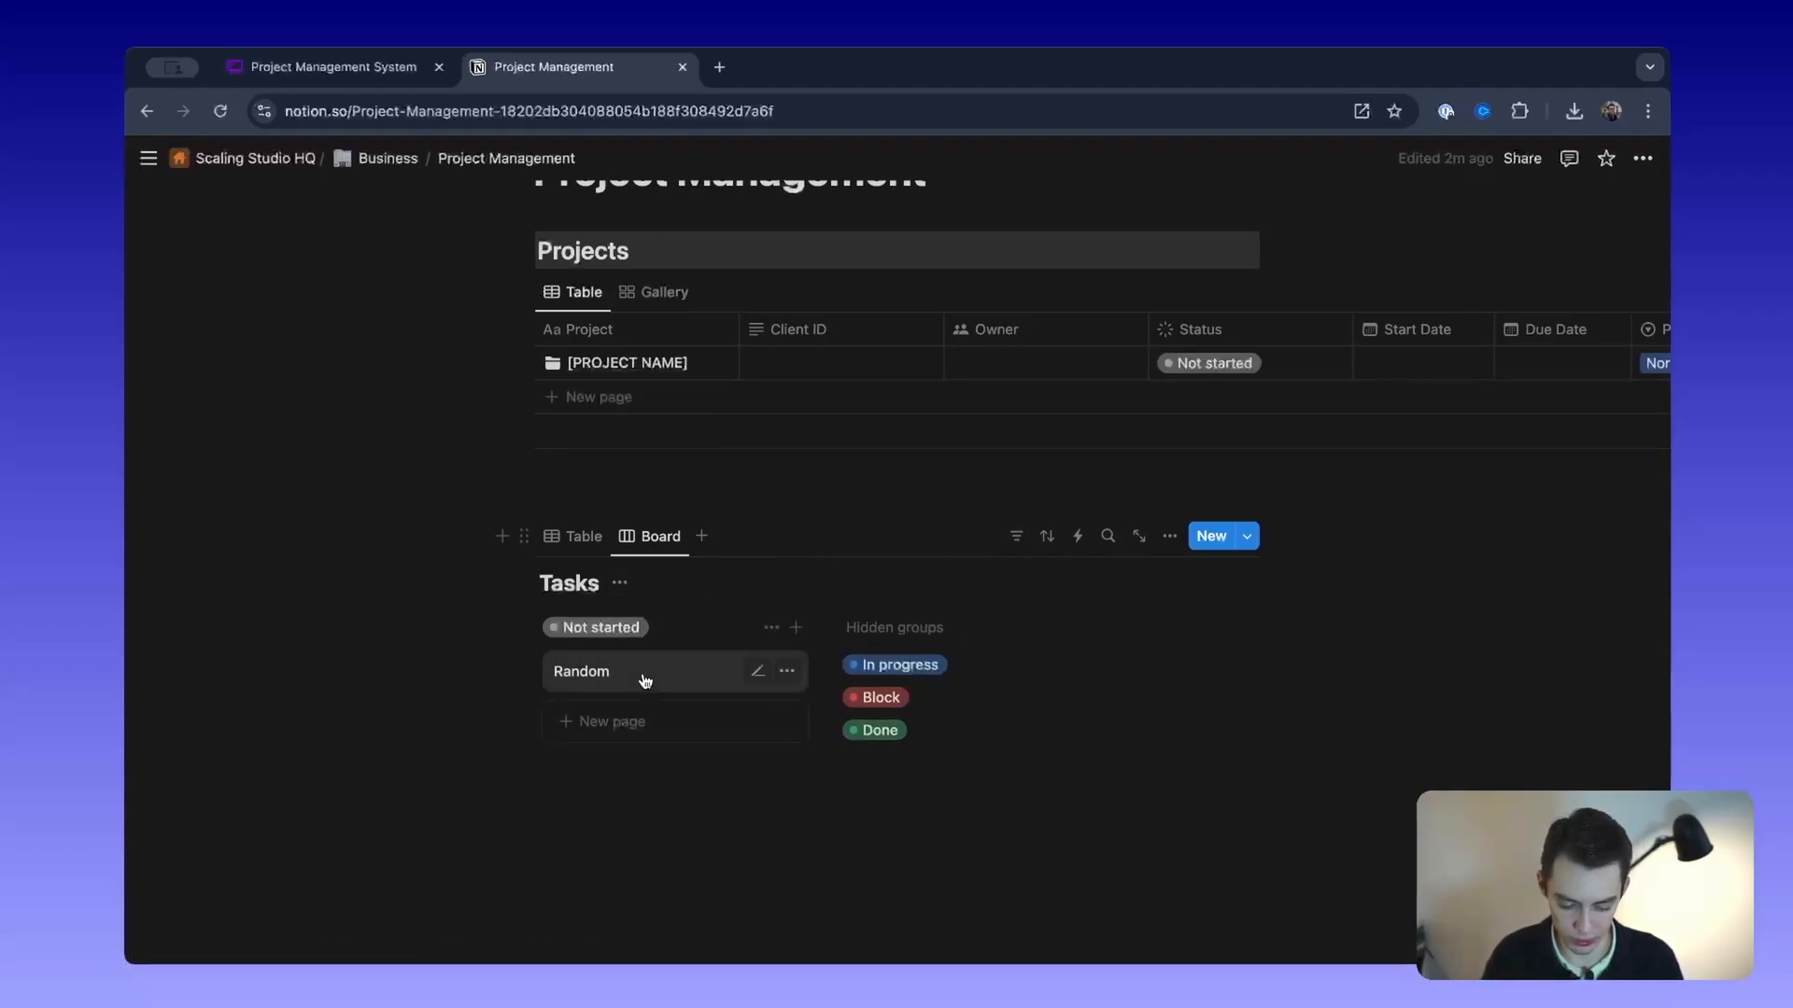
# Step: Show the Due Date, Assignee and Priority properties on the cards of the Tasks board view
pyautogui.click(1171, 539)
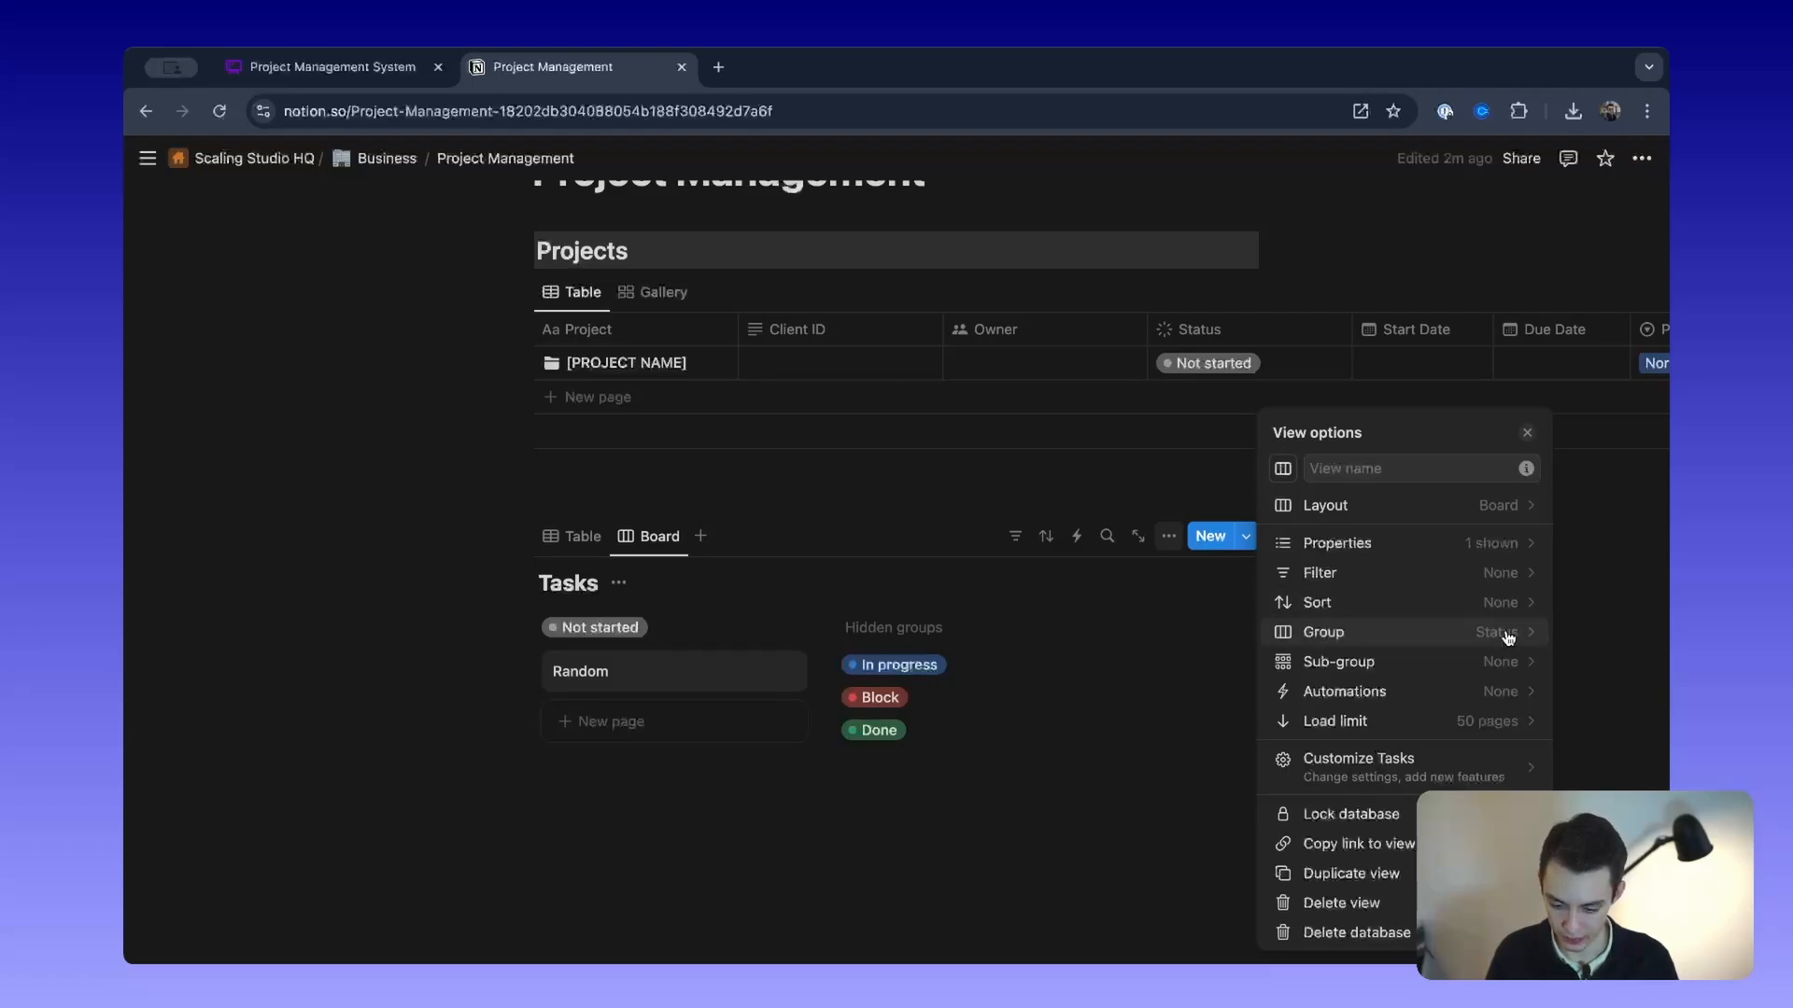
pyautogui.click(1499, 543)
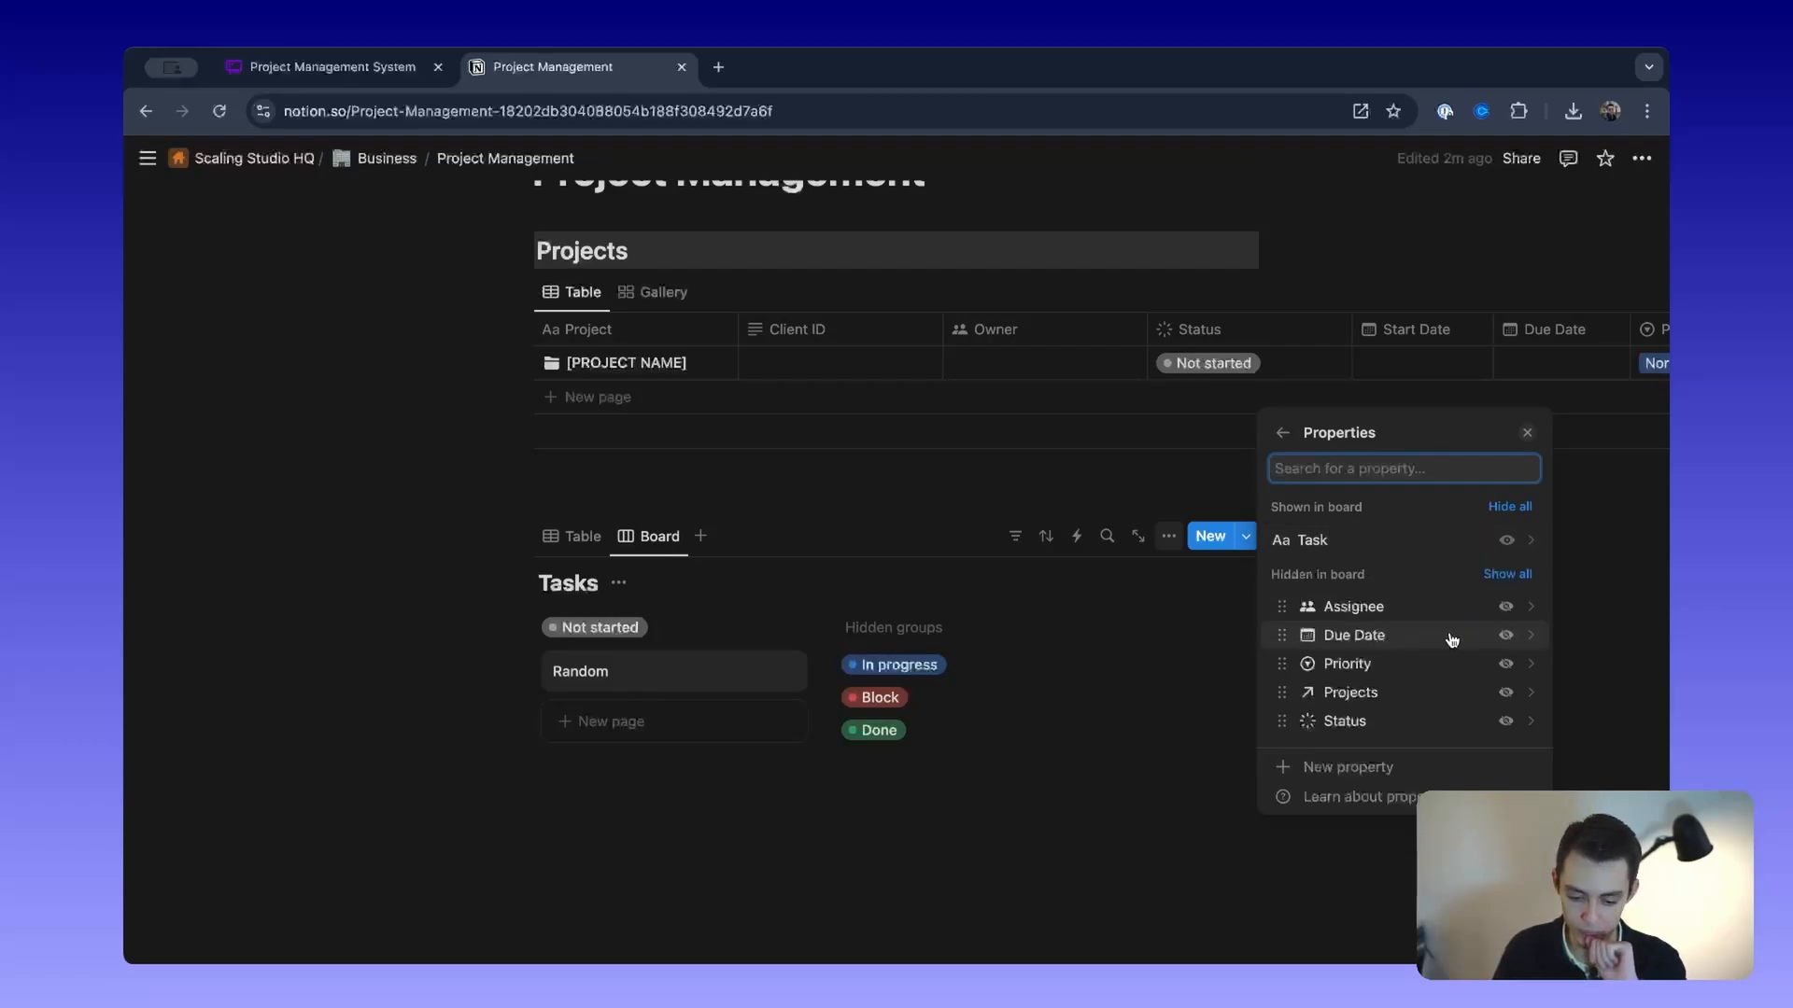
pyautogui.click(1506, 636)
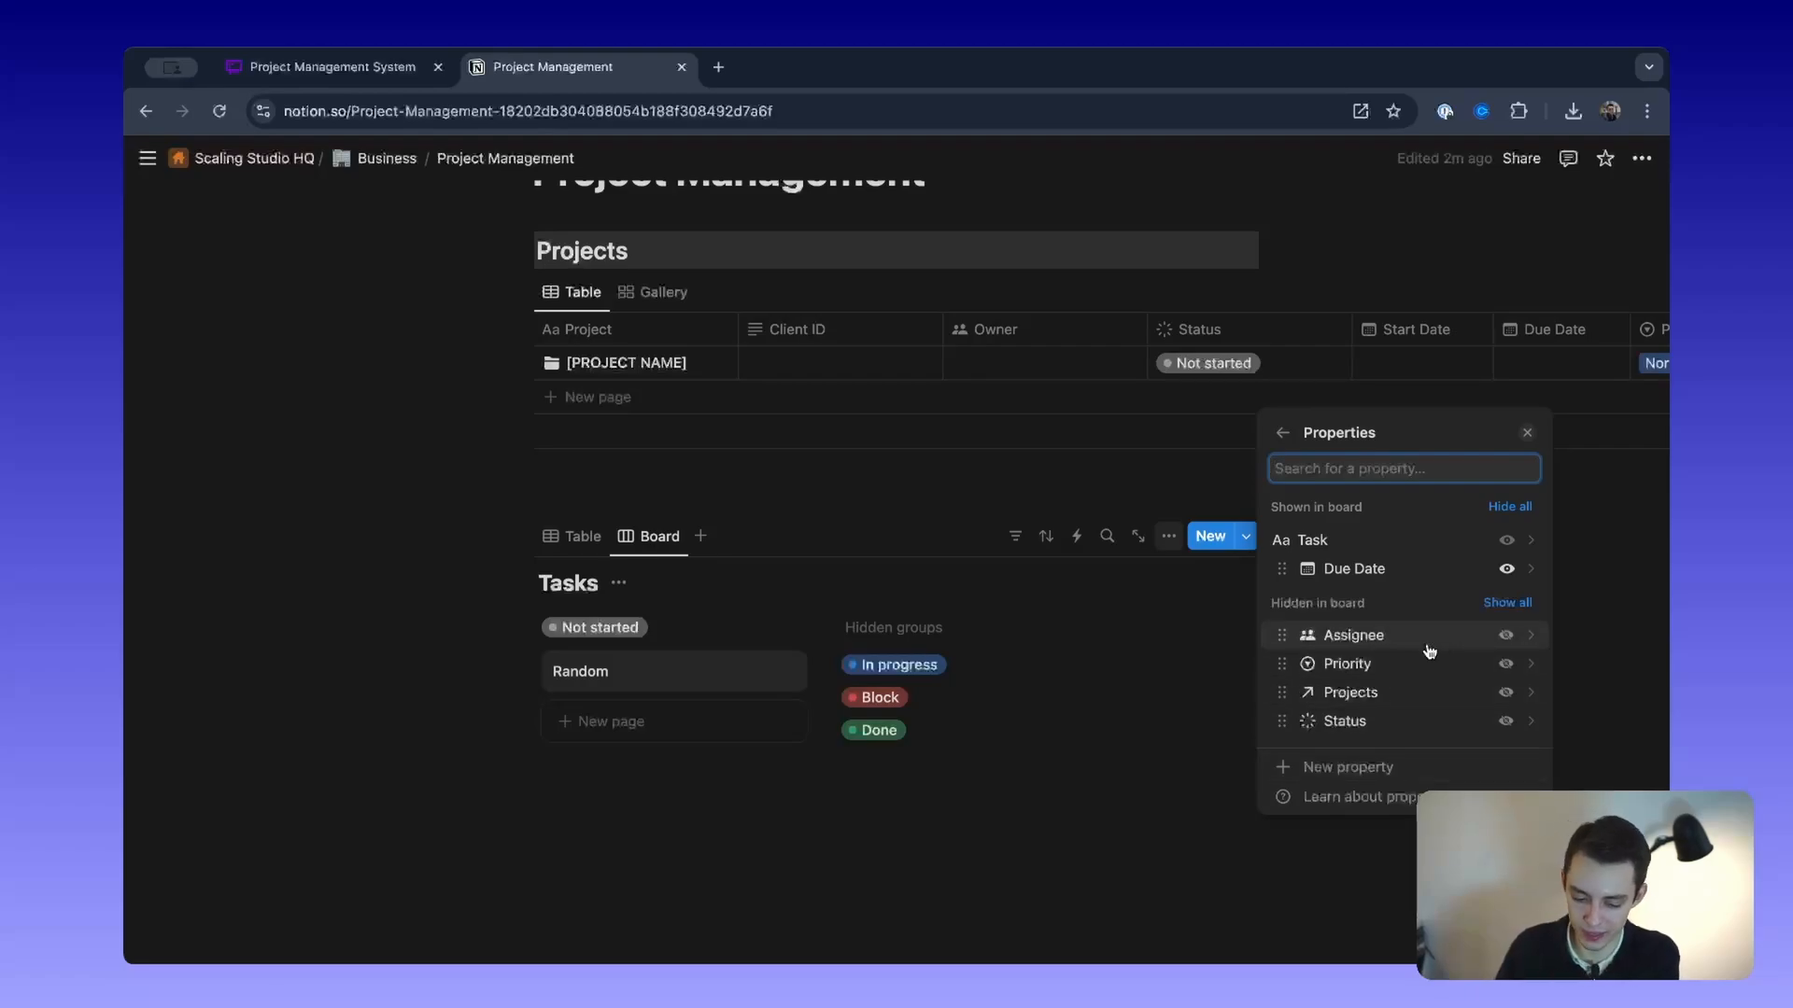
pyautogui.click(1508, 636)
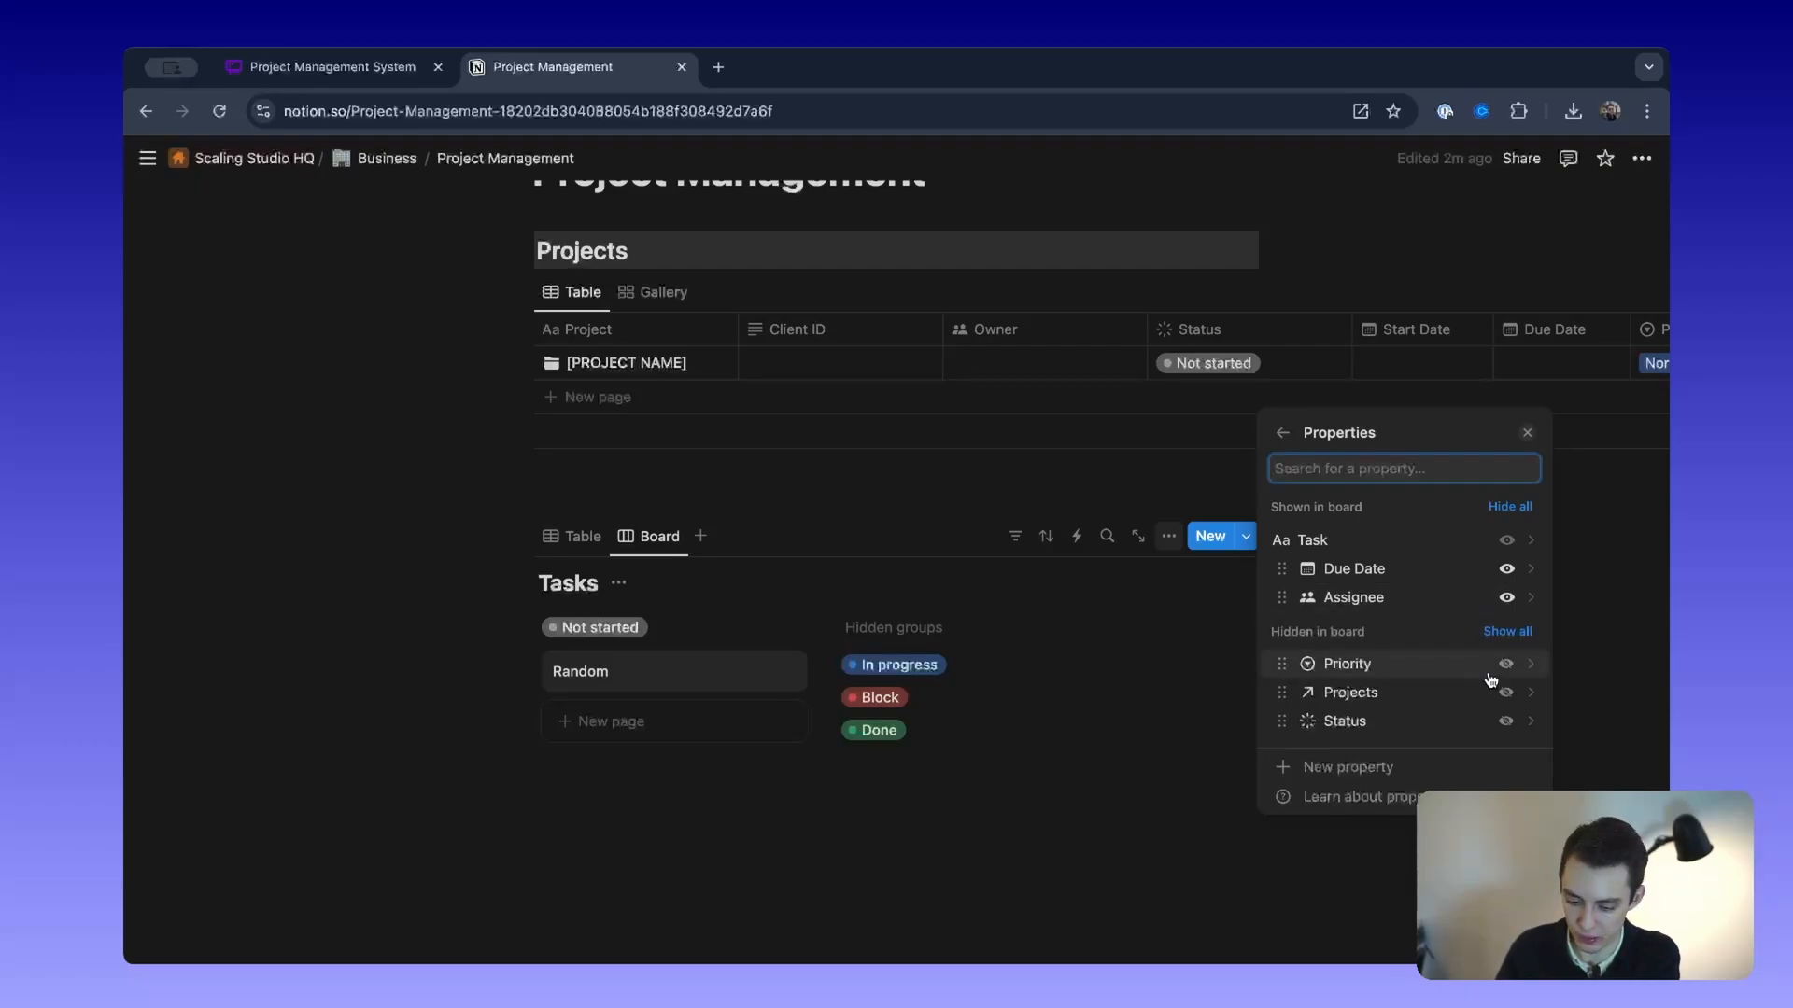
pyautogui.click(1506, 666)
pyautogui.click(957, 830)
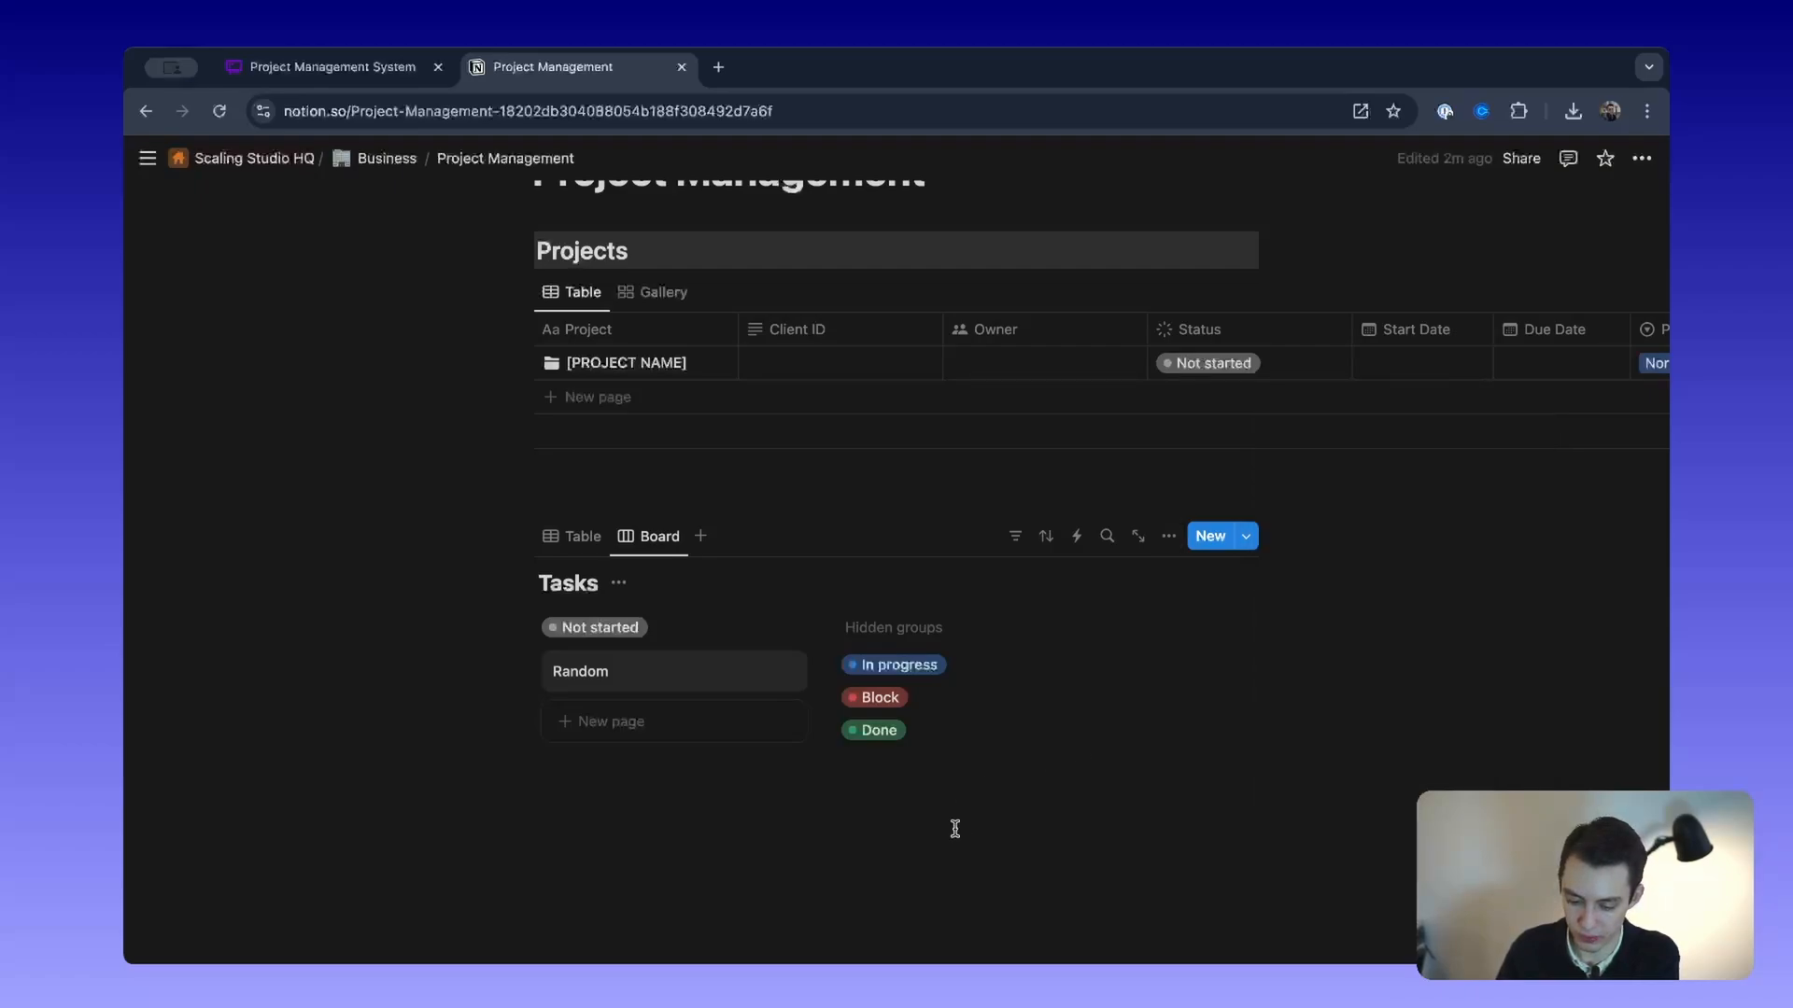
# Step: In the Tasks table view, set the Random task's due date to January 22, 2025 and its priority to Normal
pyautogui.click(577, 536)
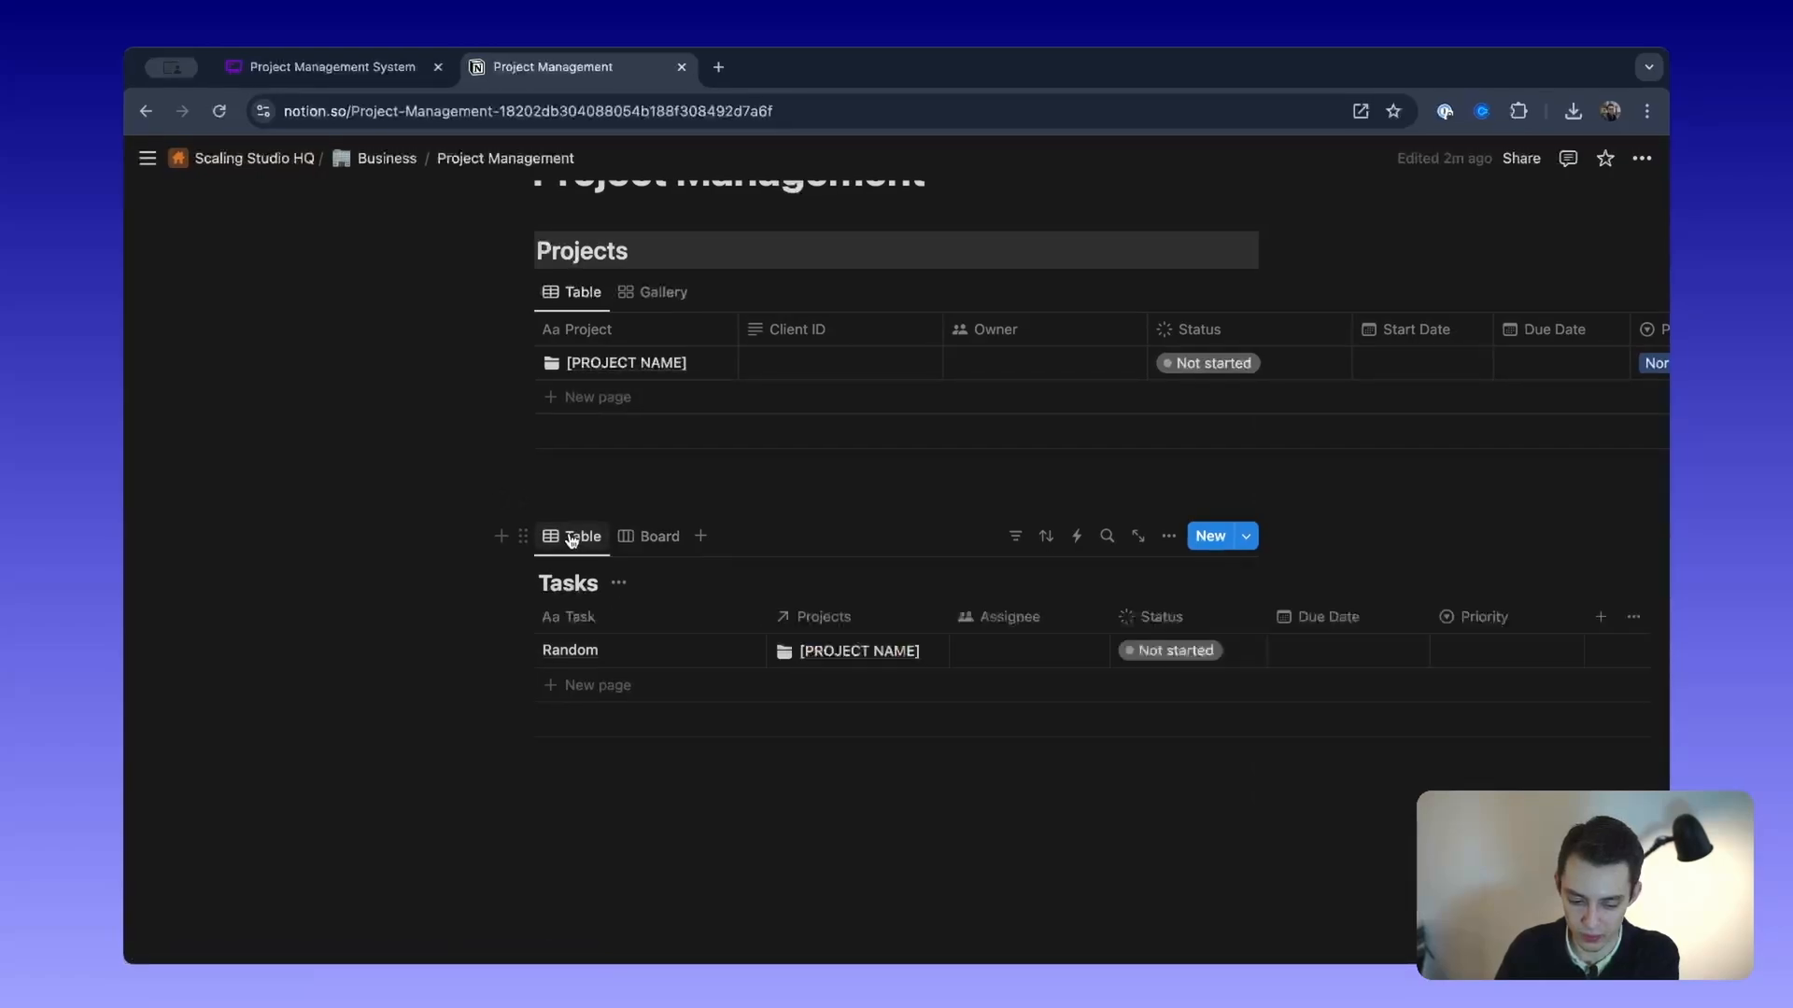
pyautogui.hscroll(5, 997, 638)
pyautogui.click(1005, 651)
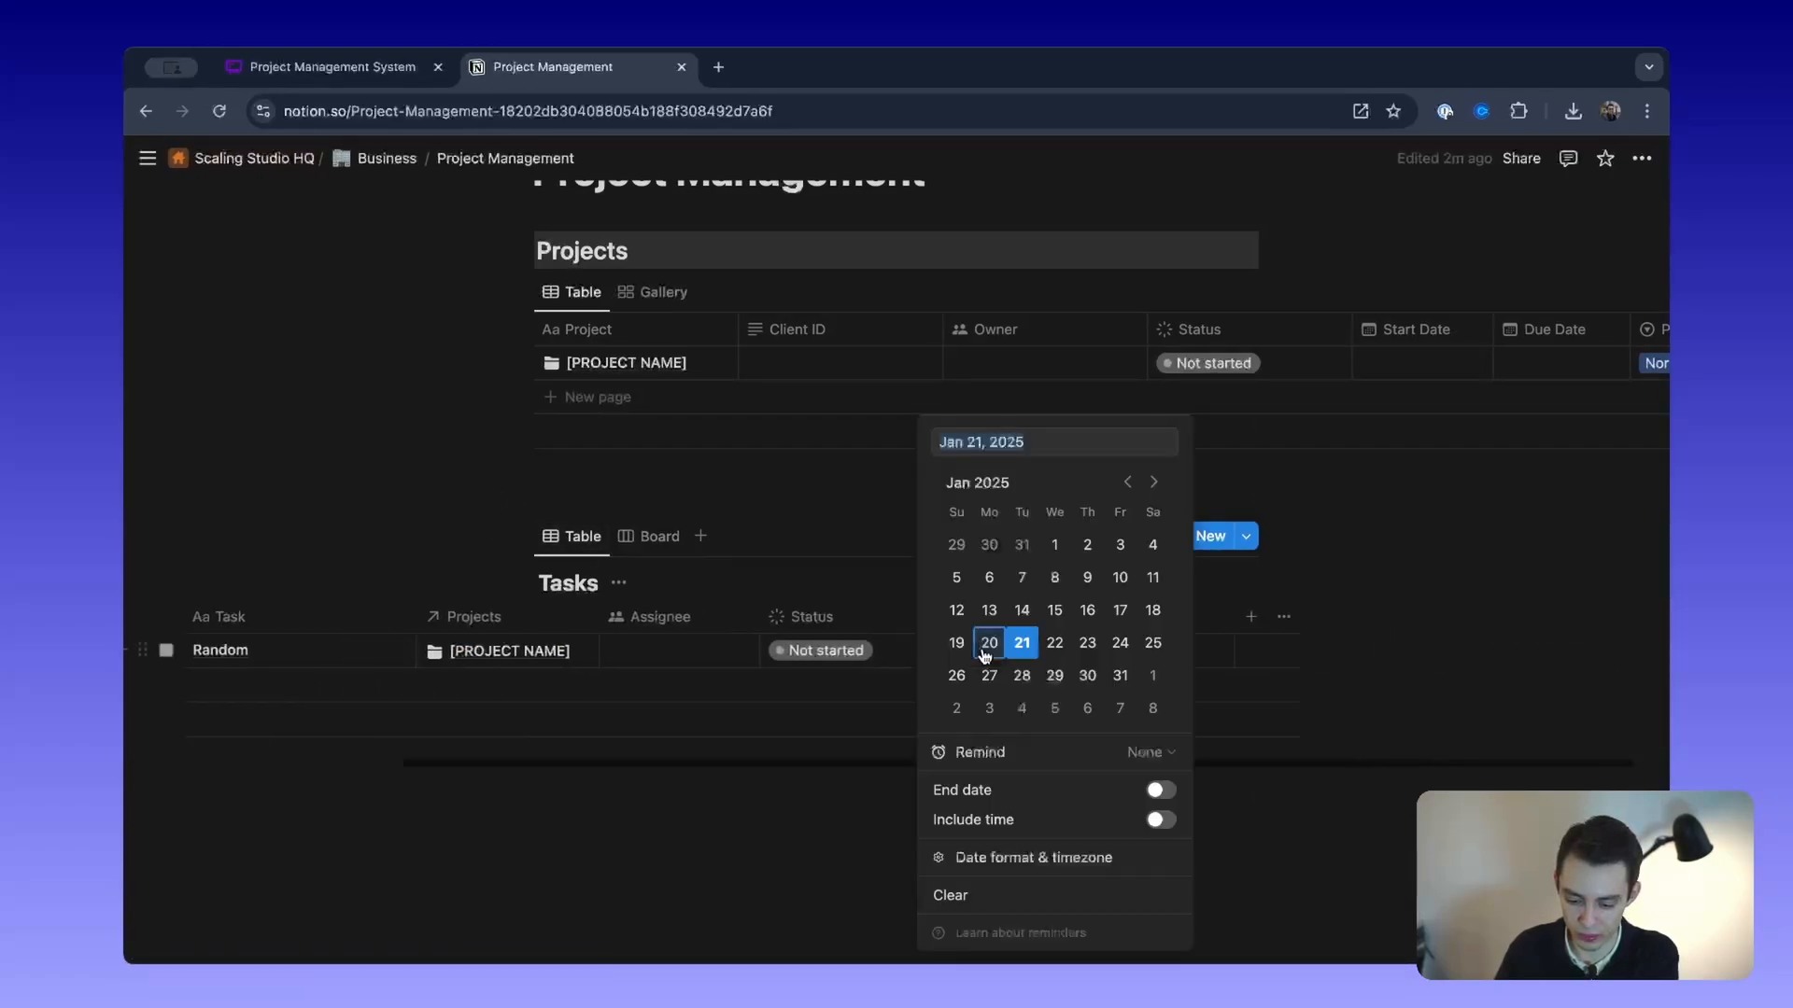
pyautogui.click(1071, 646)
pyautogui.press('Escape')
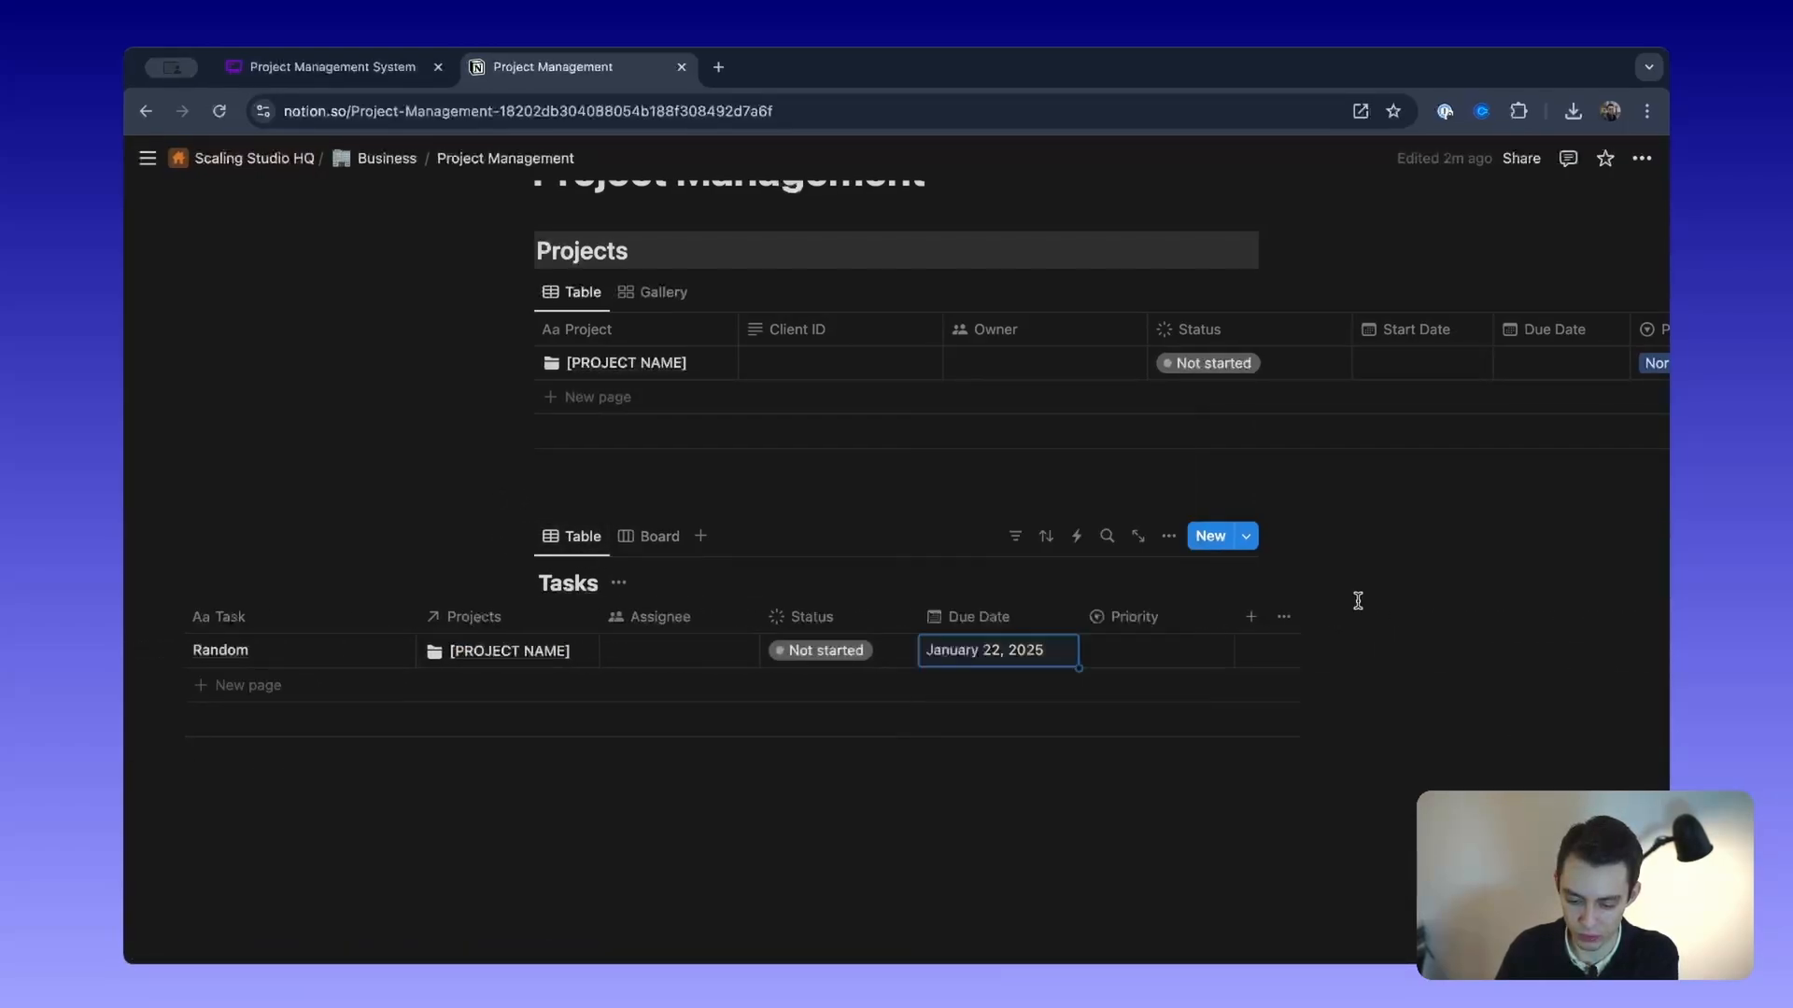
pyautogui.click(1158, 650)
pyautogui.click(1192, 773)
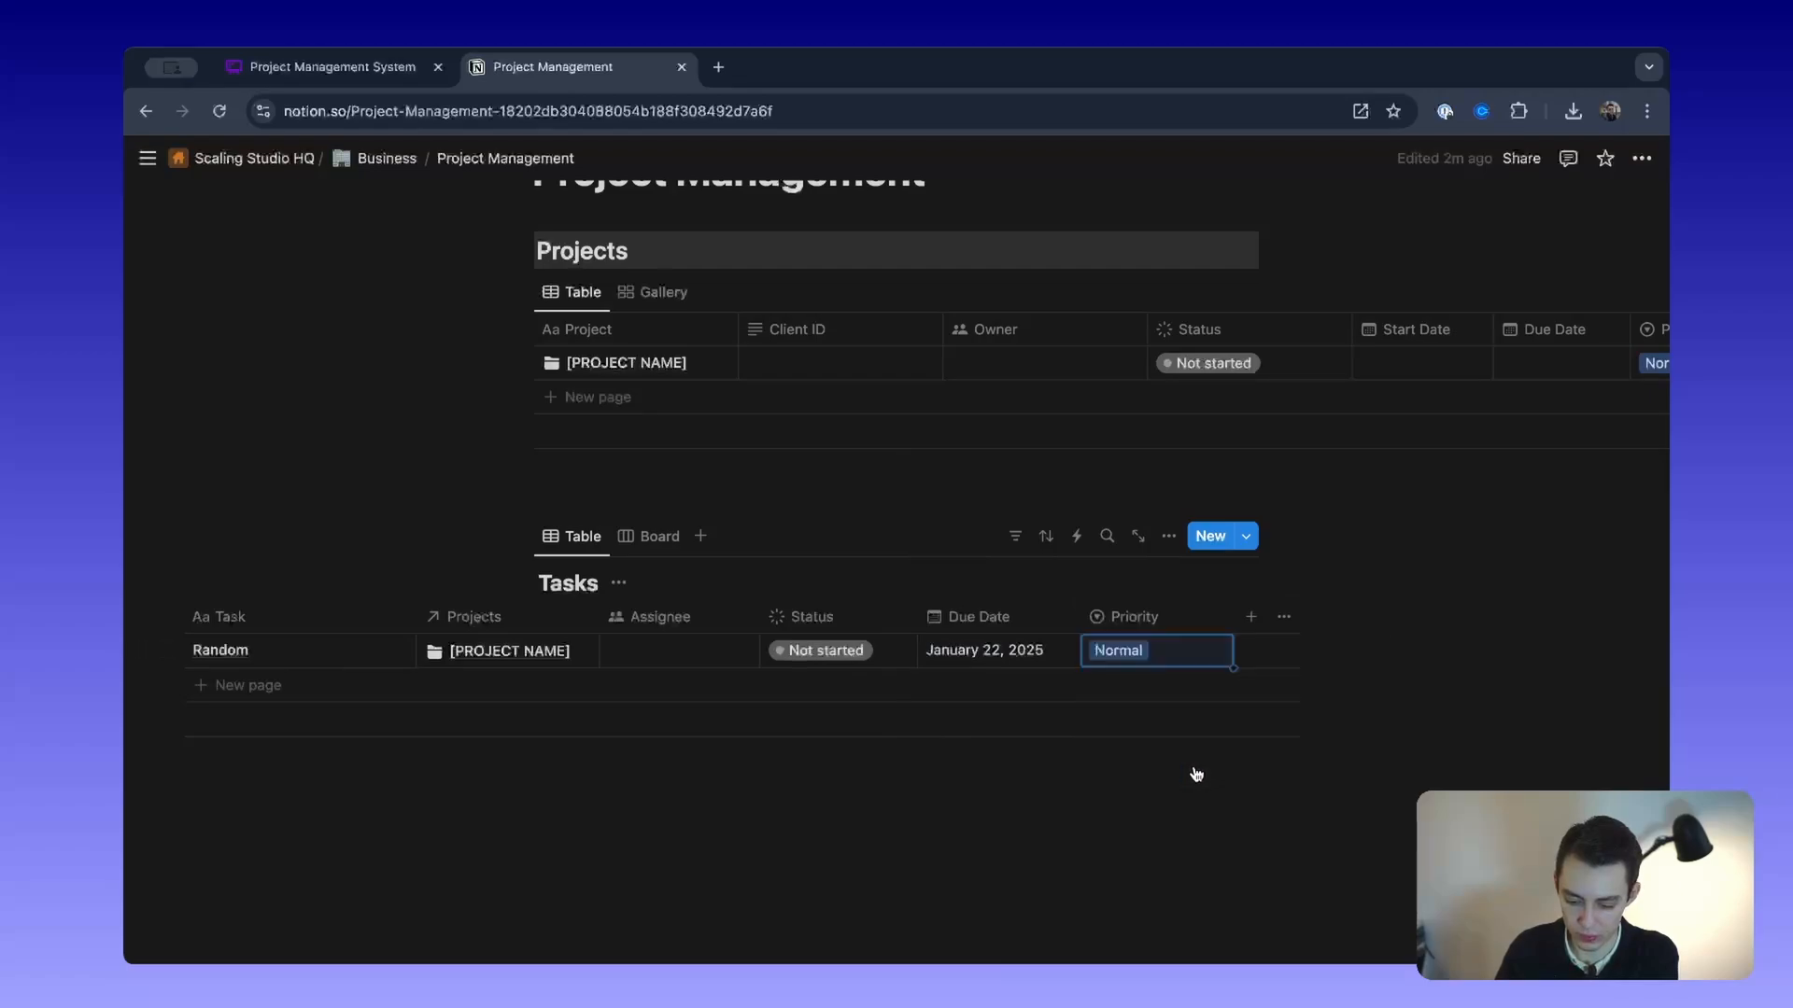
# Step: In the Tasks board view's layout, hide the database title and set the card size to Small
pyautogui.hscroll(-5, 851, 661)
pyautogui.click(651, 536)
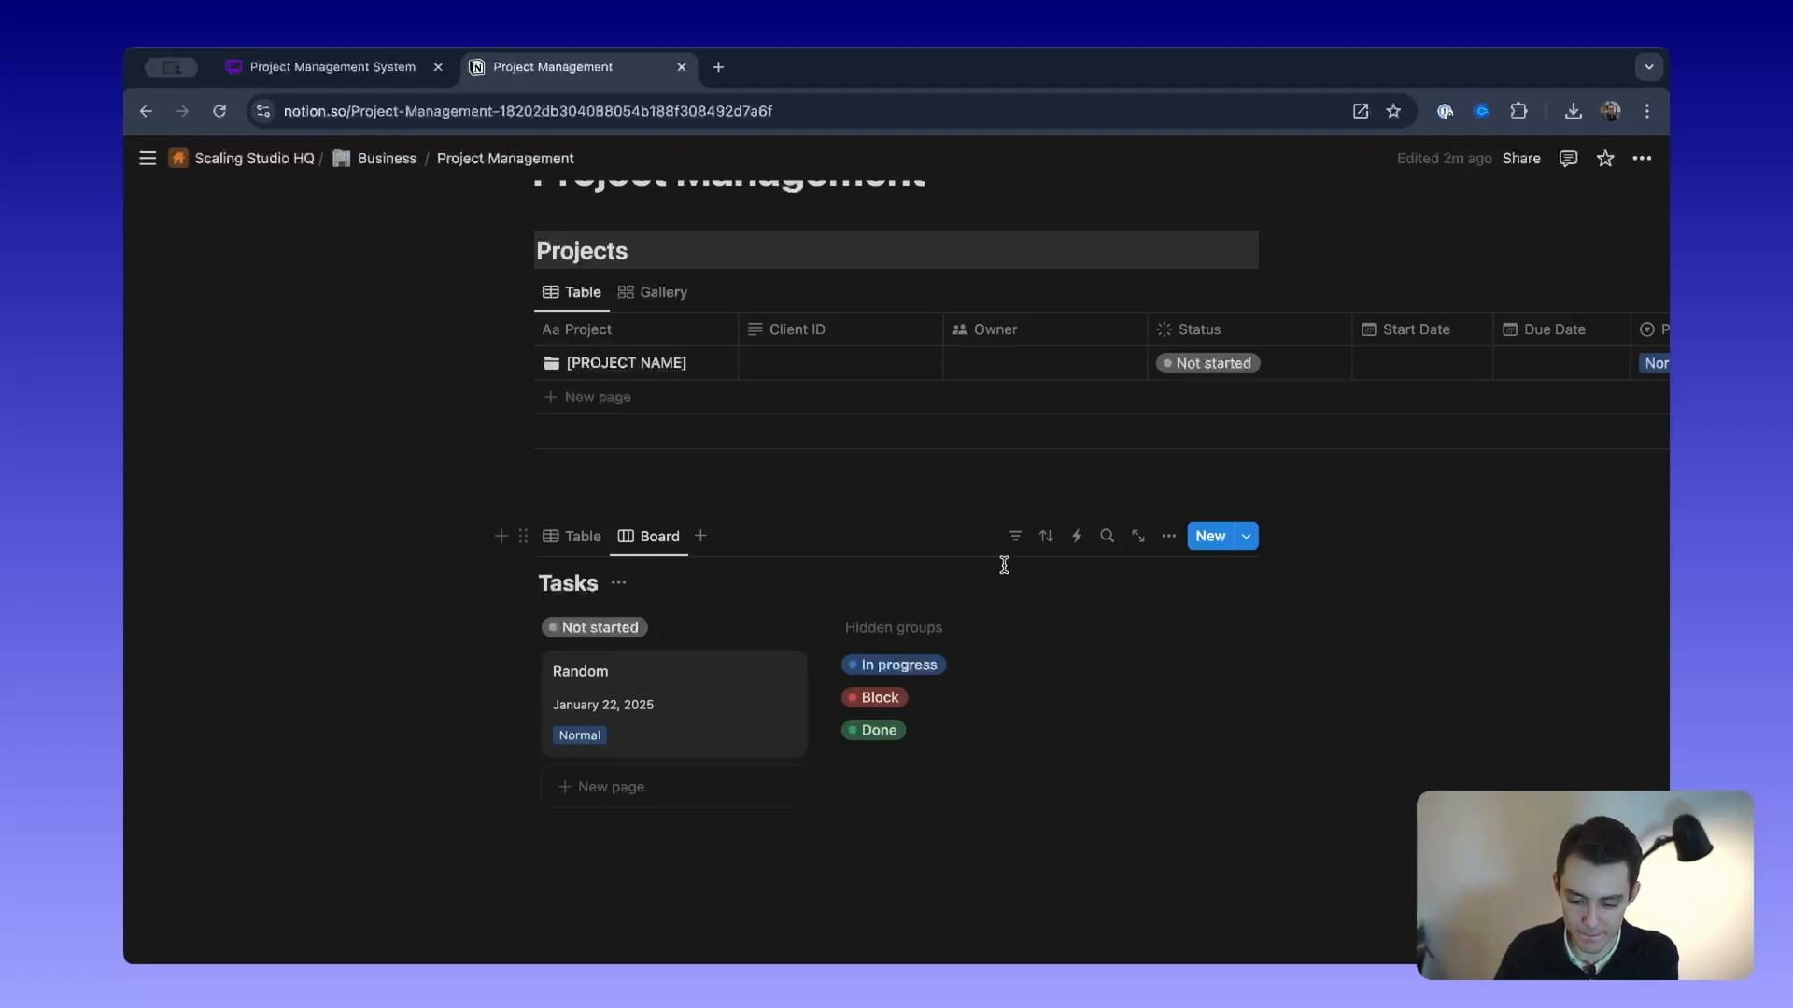
pyautogui.click(1169, 538)
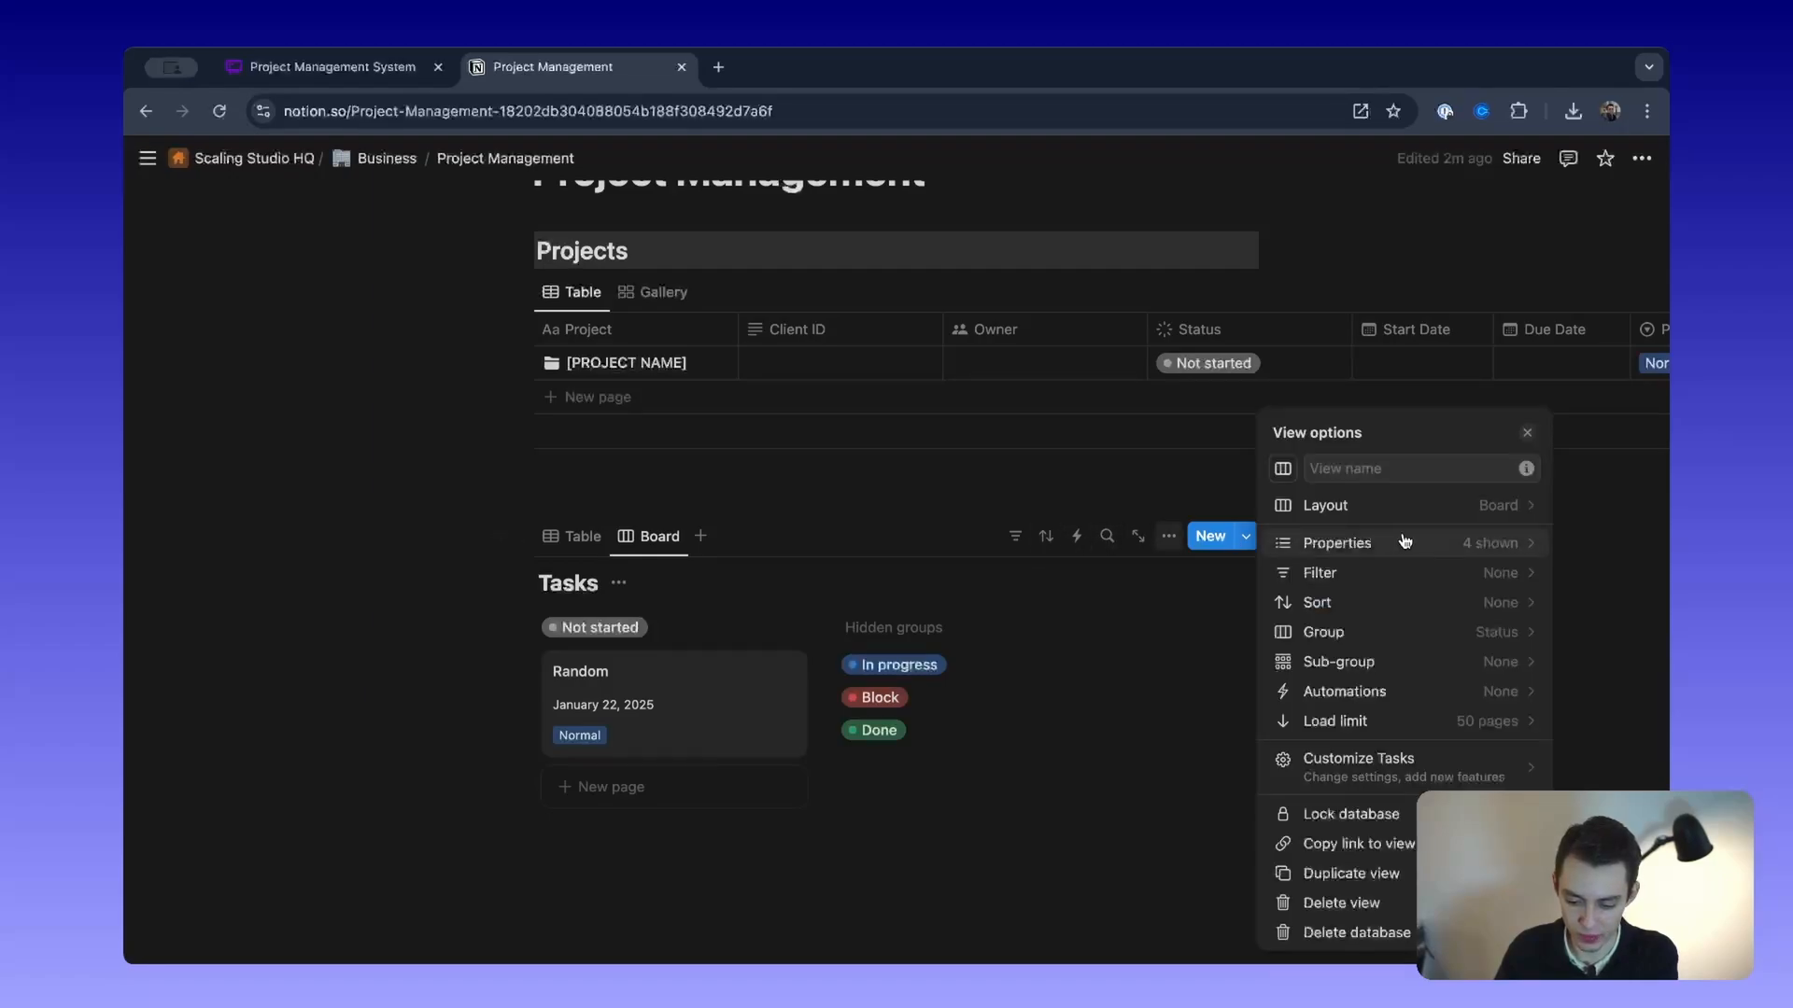
pyautogui.click(1437, 505)
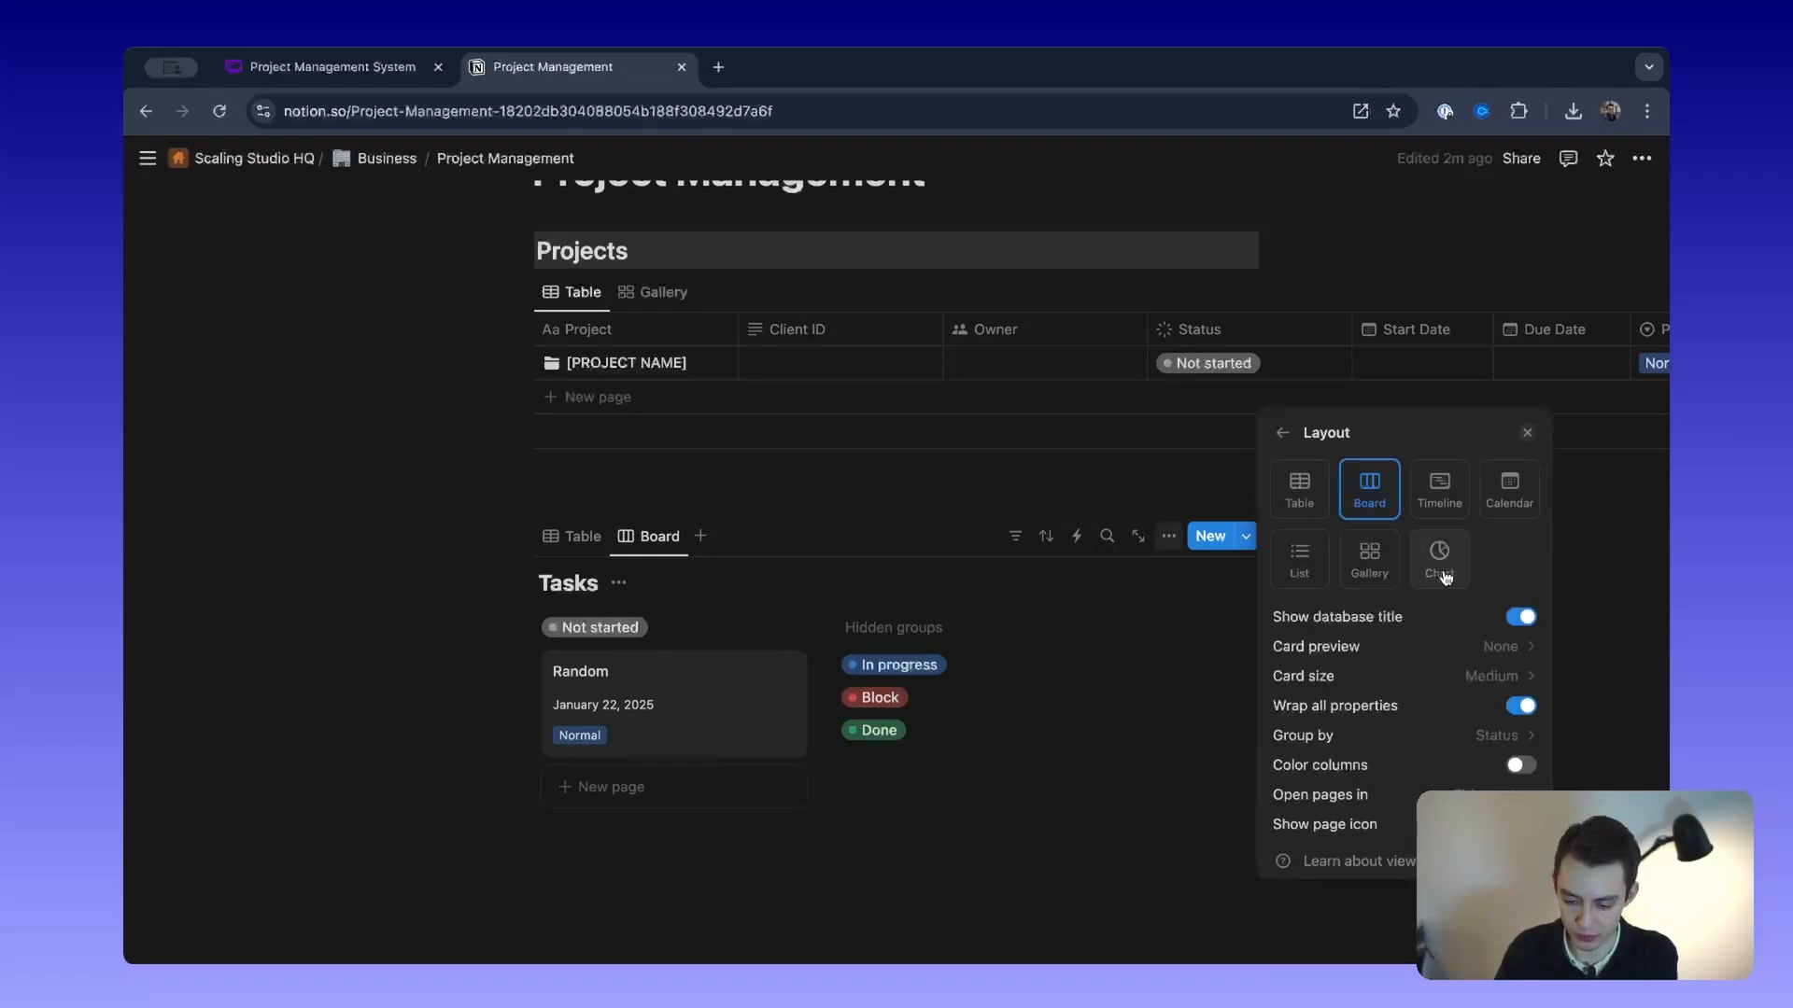
pyautogui.click(1521, 616)
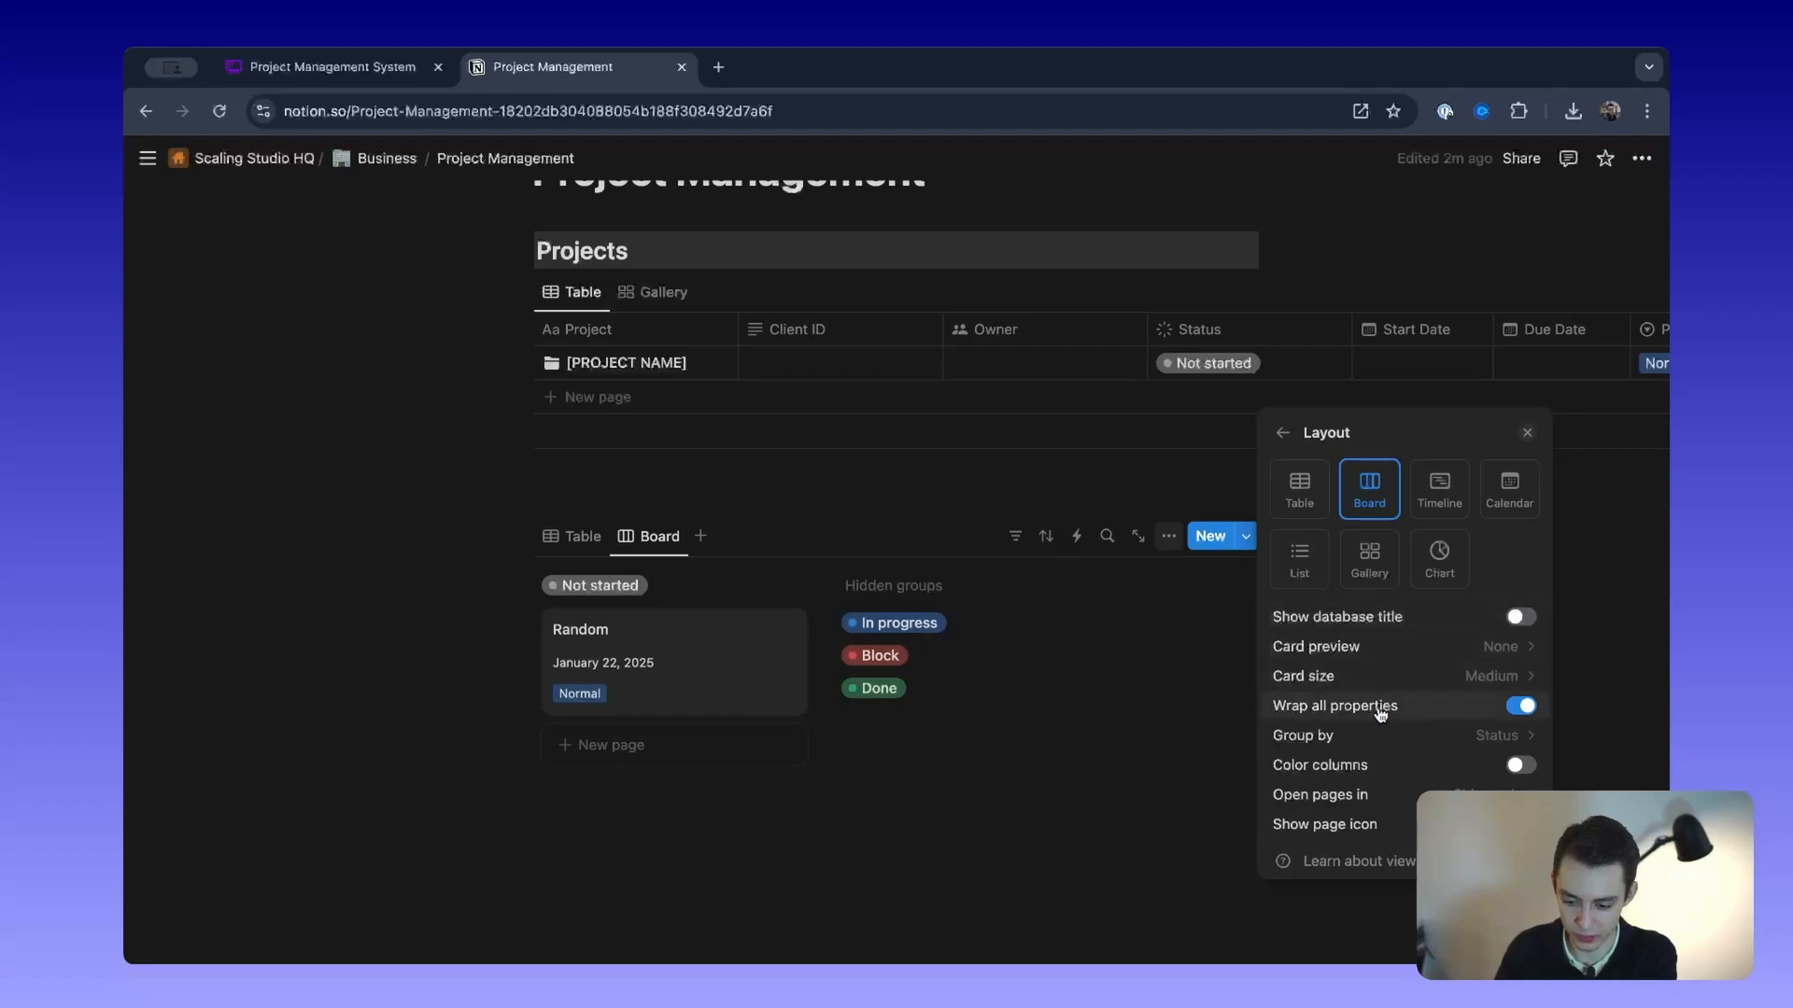
pyautogui.click(1486, 683)
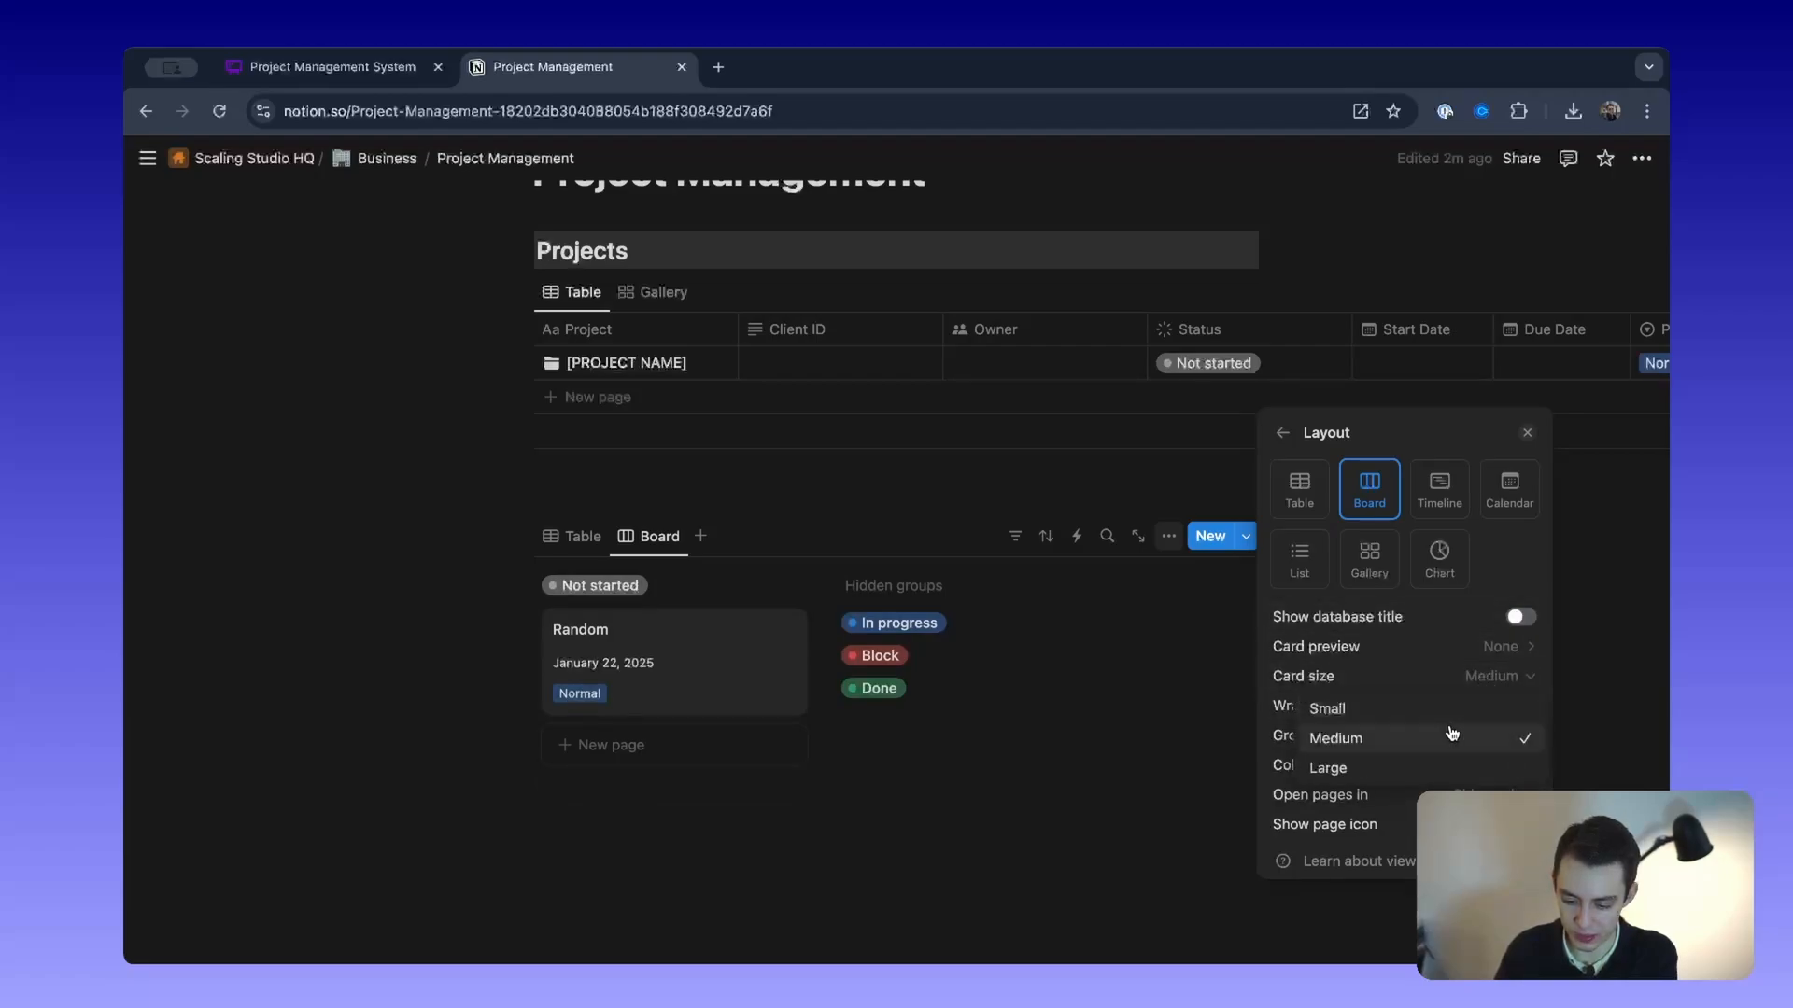
pyautogui.click(1461, 709)
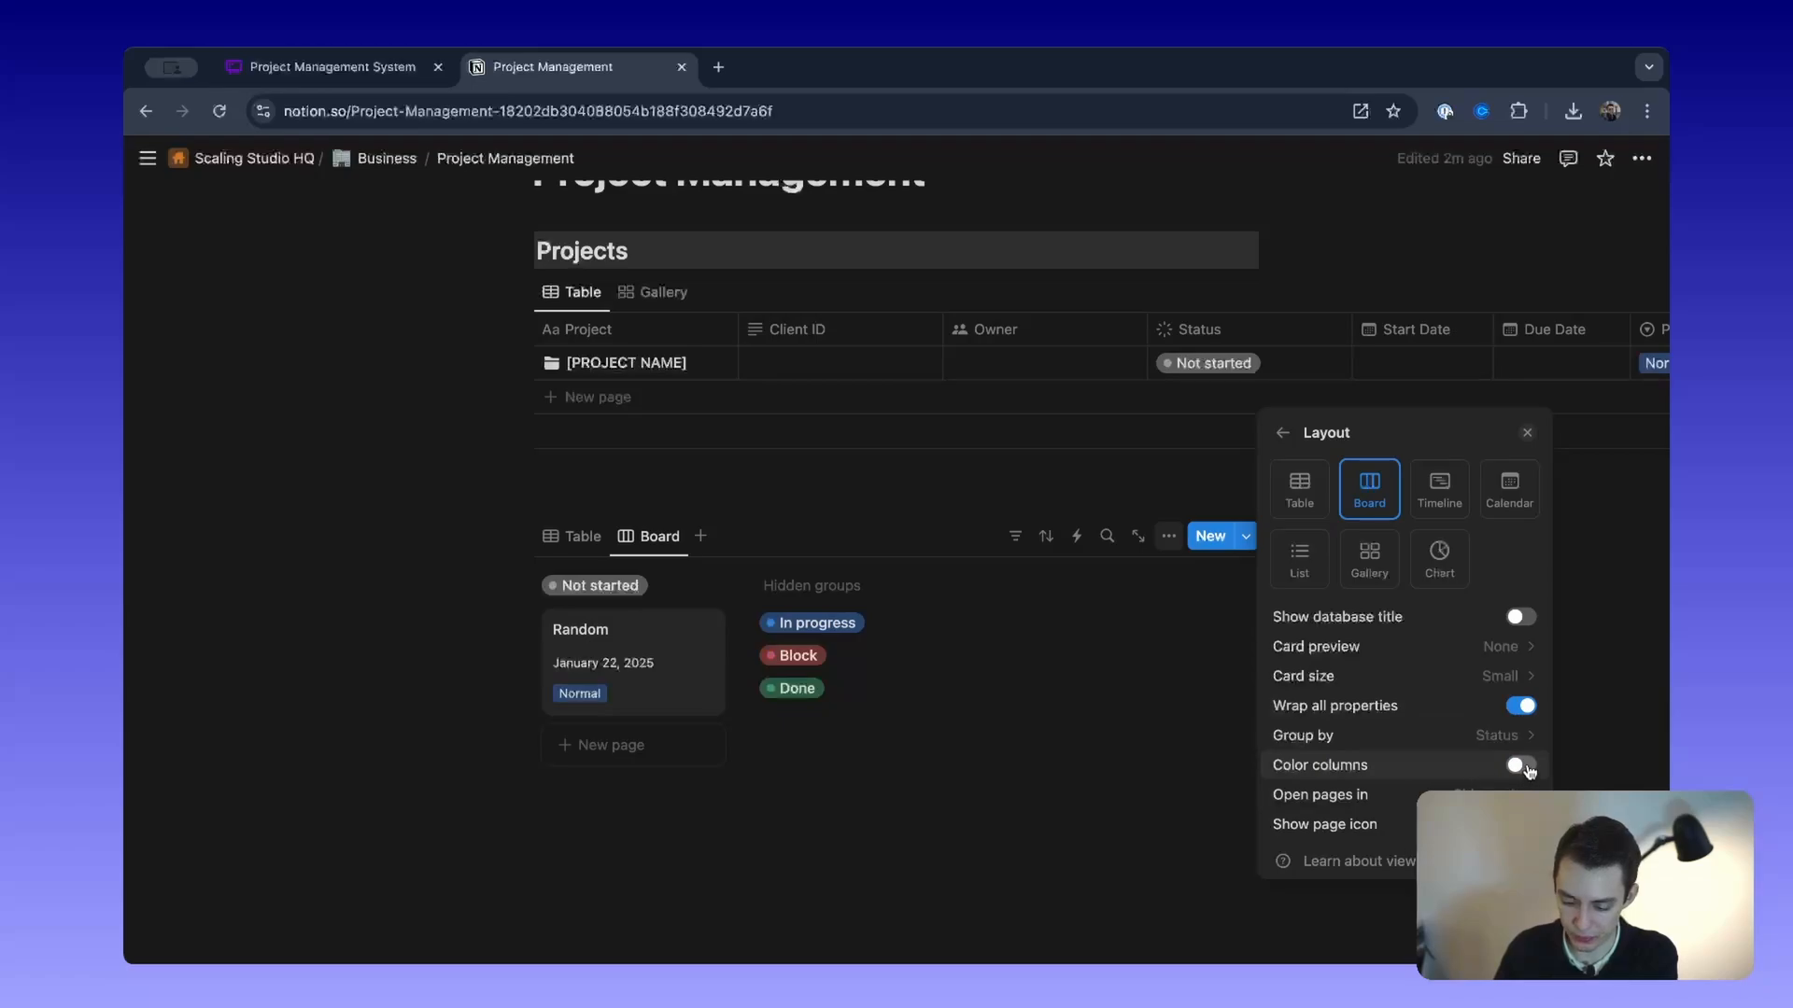
pyautogui.click(1494, 795)
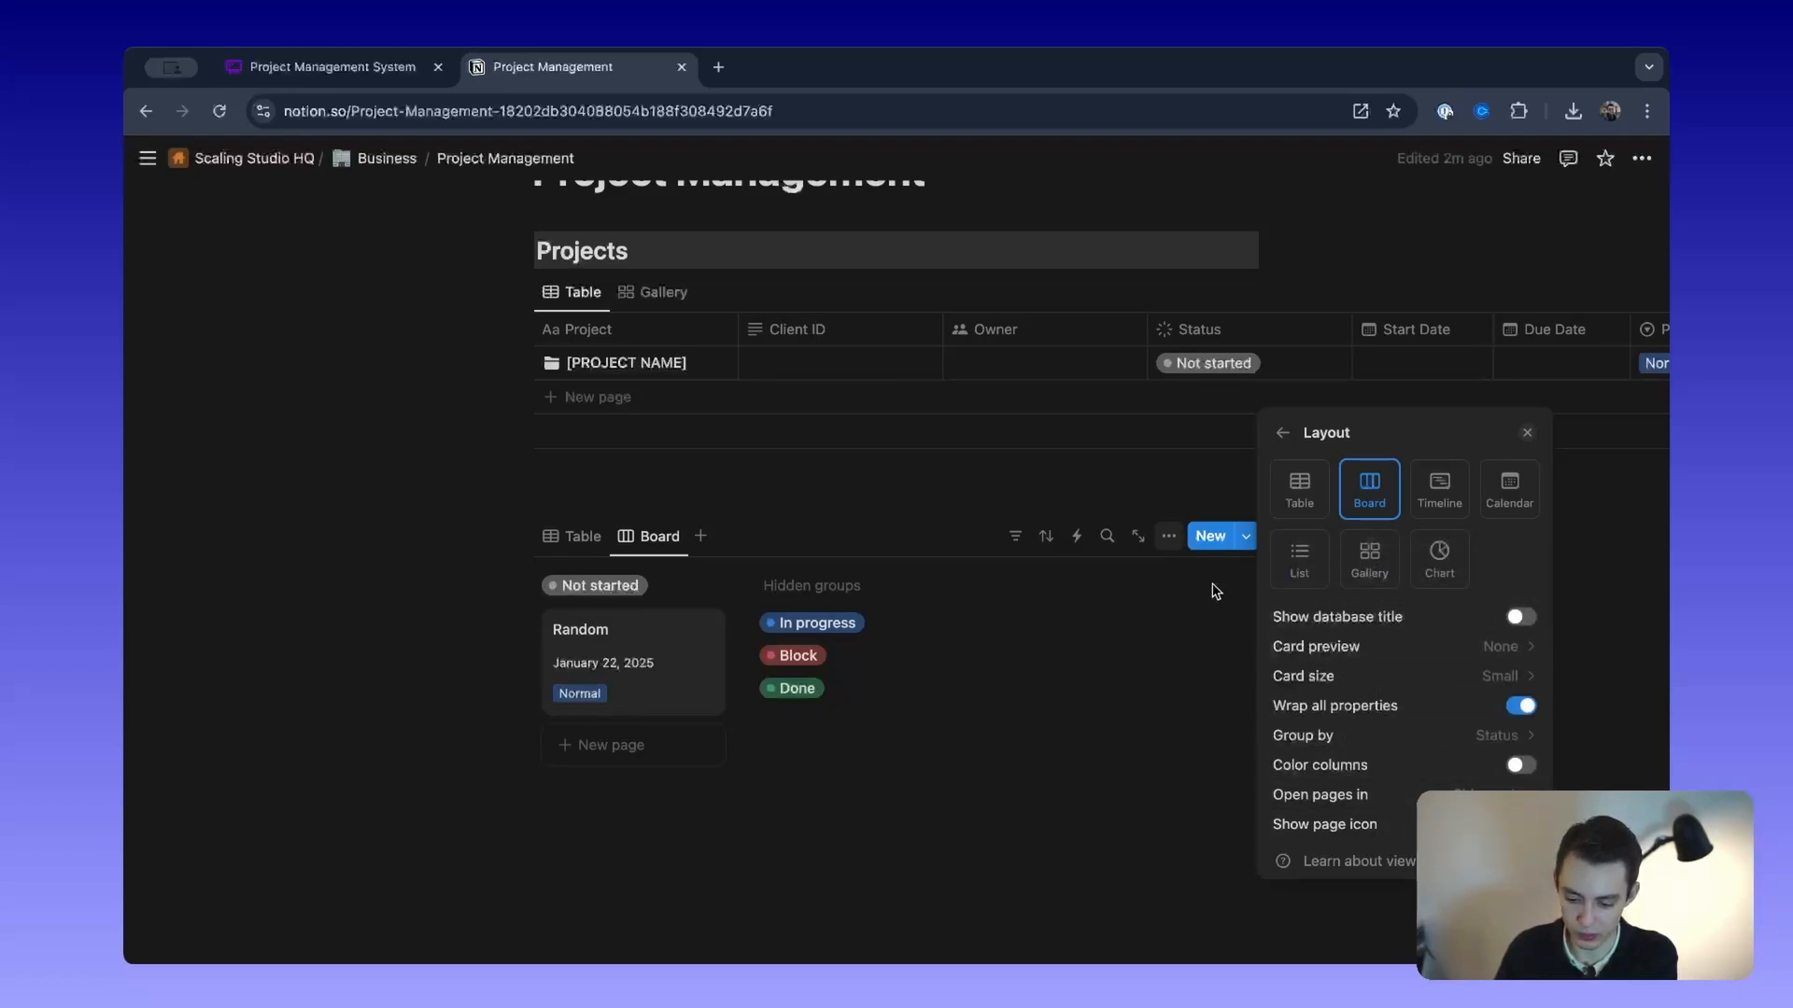
pyautogui.click(1279, 433)
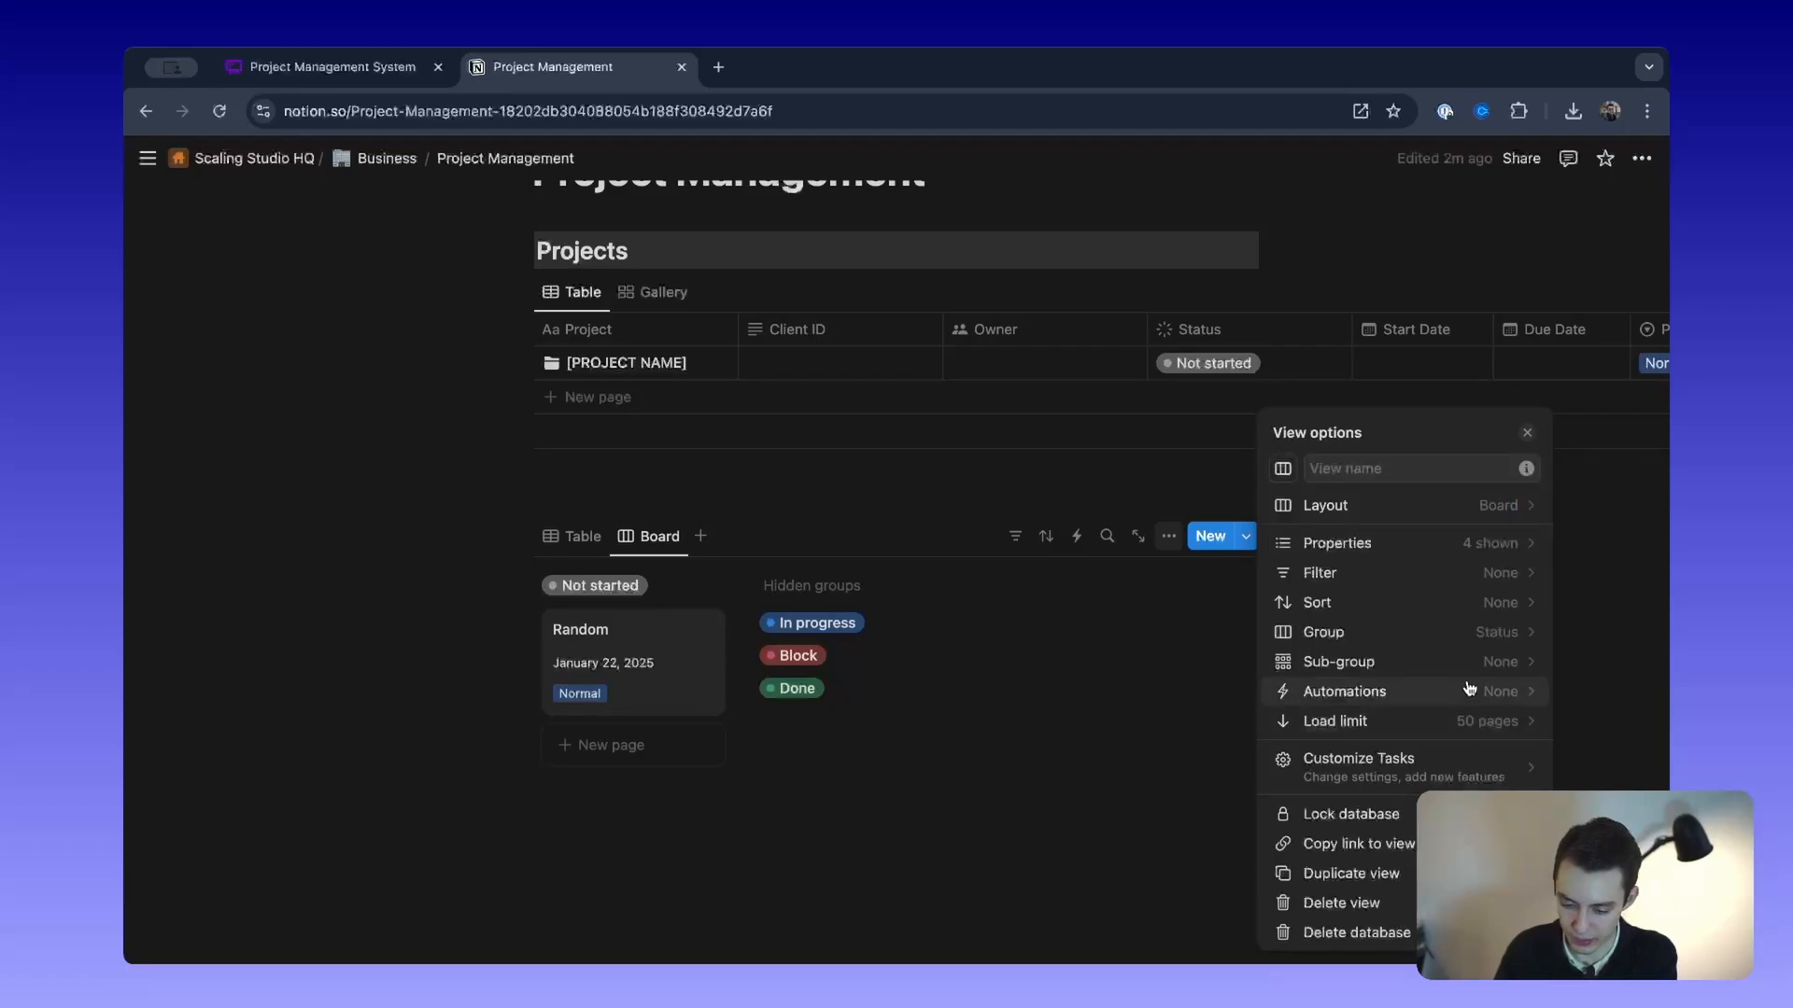
pyautogui.click(1464, 574)
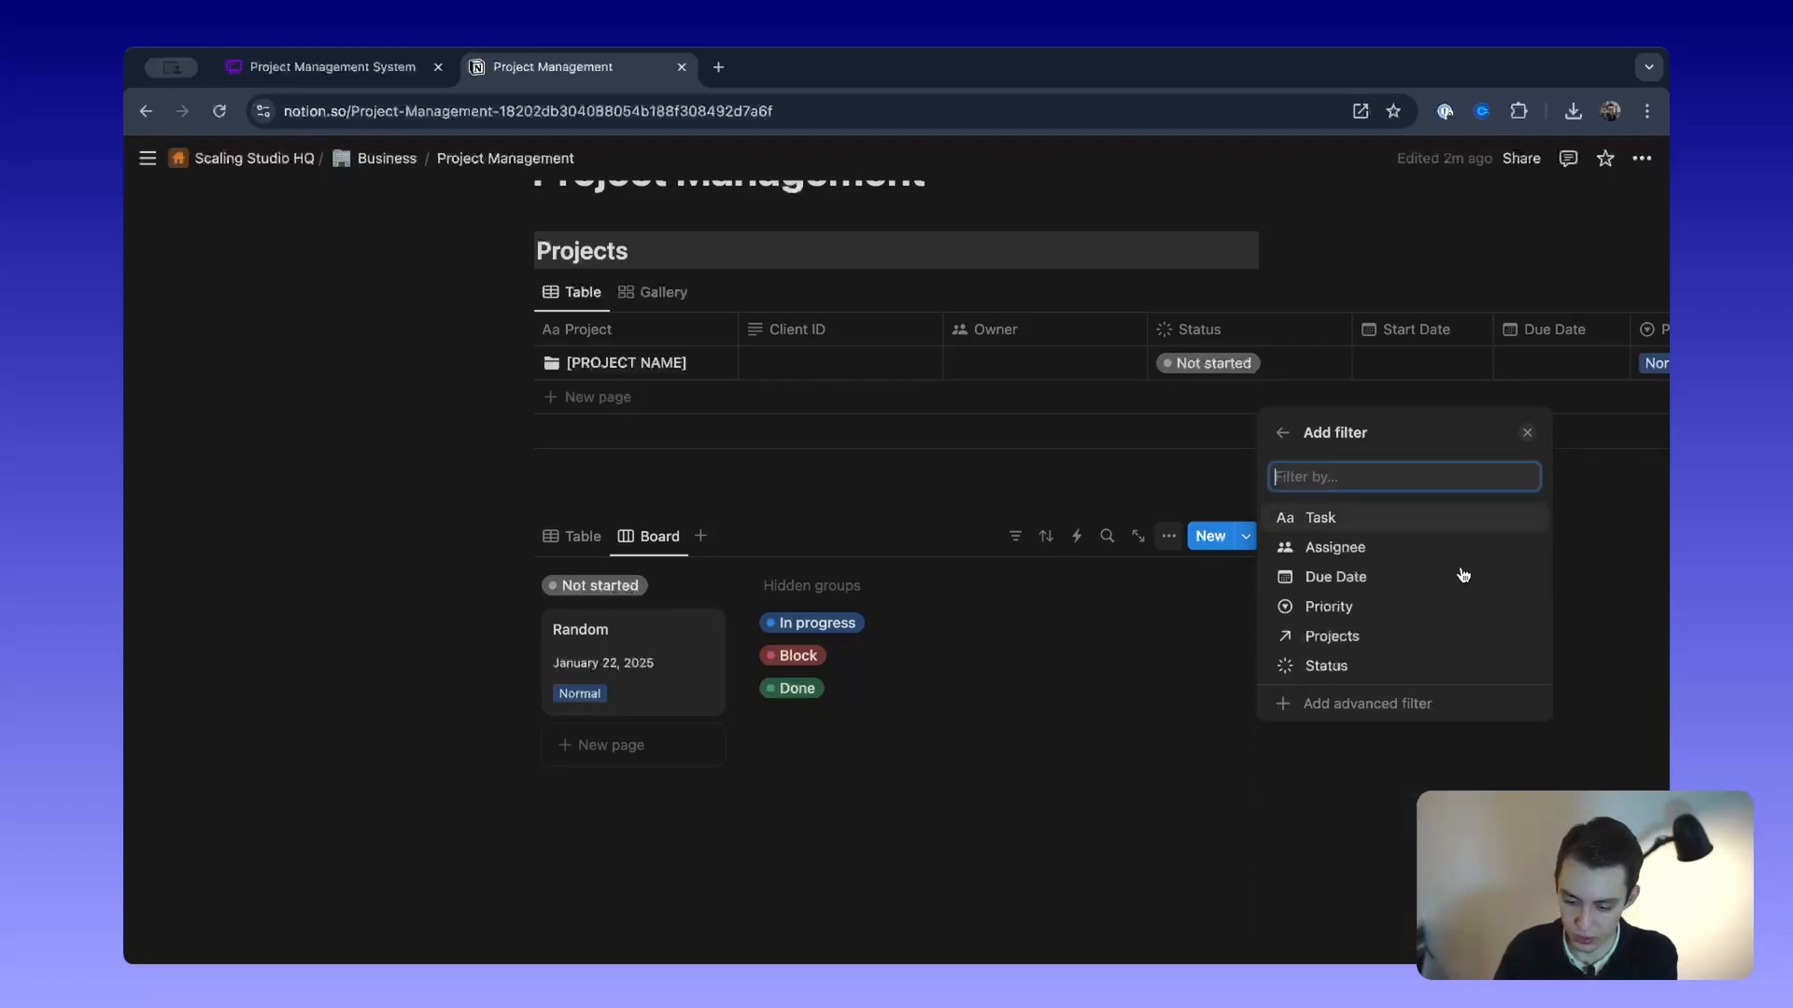
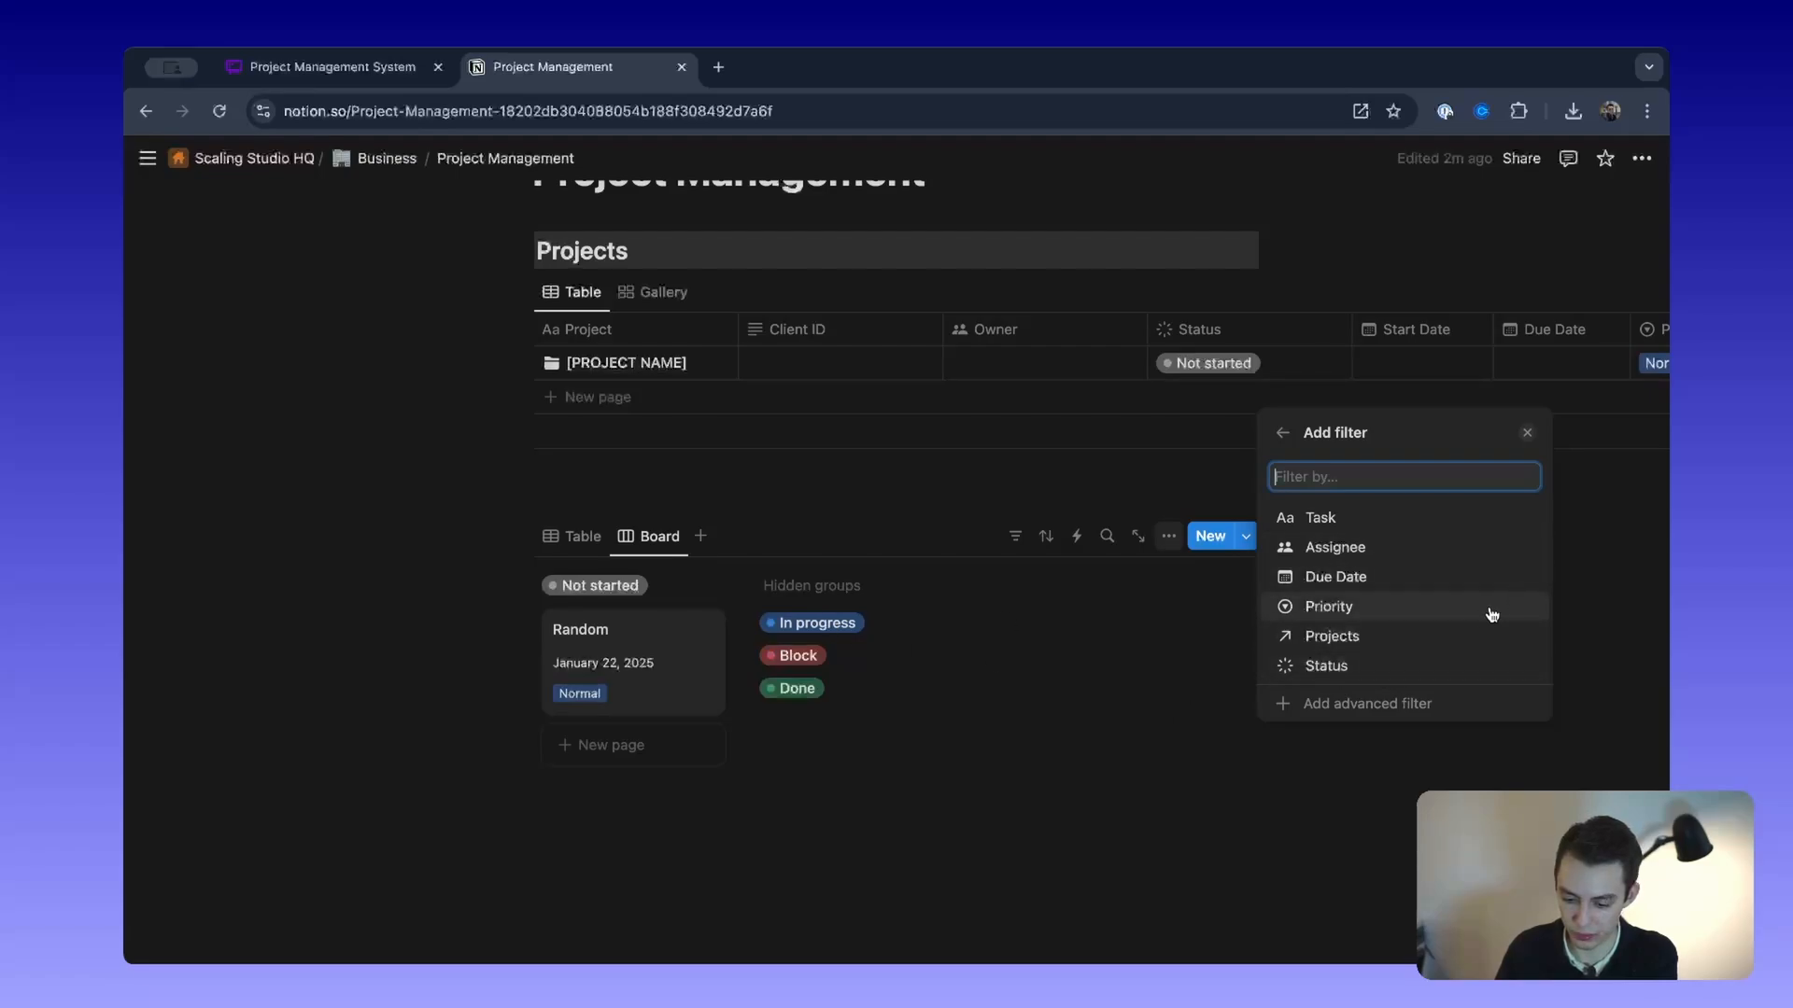
pyautogui.click(1405, 669)
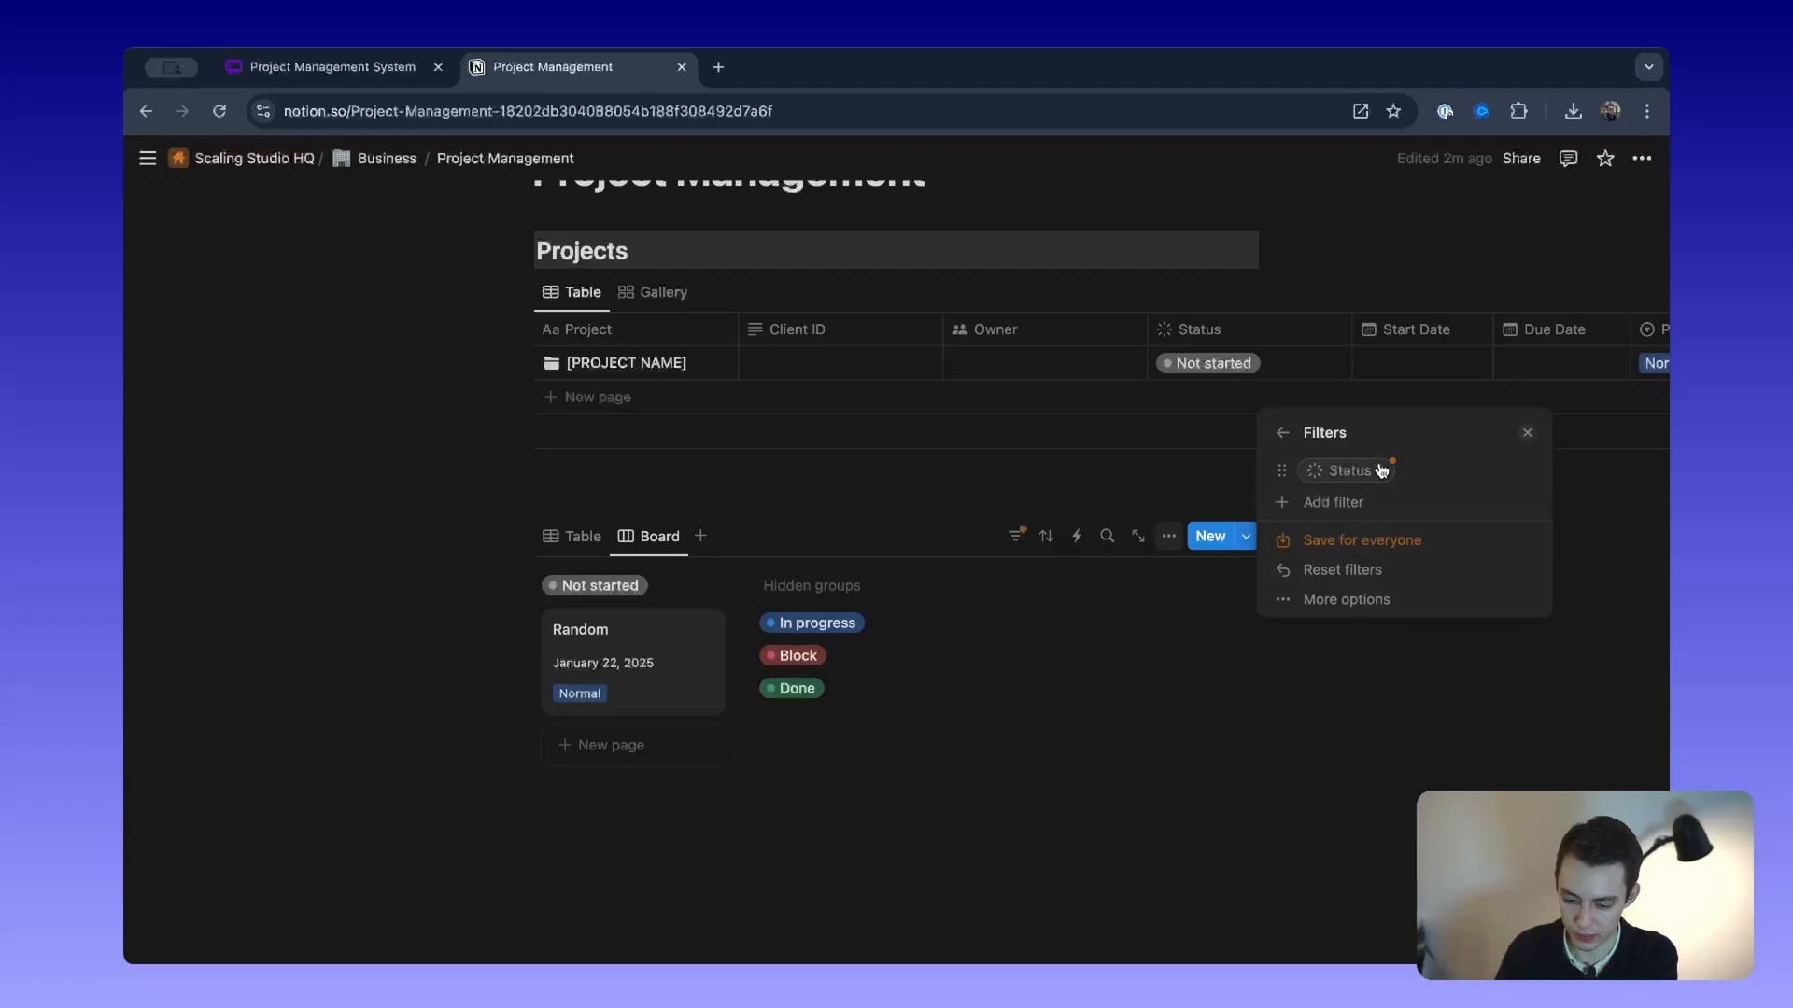
pyautogui.click(1351, 472)
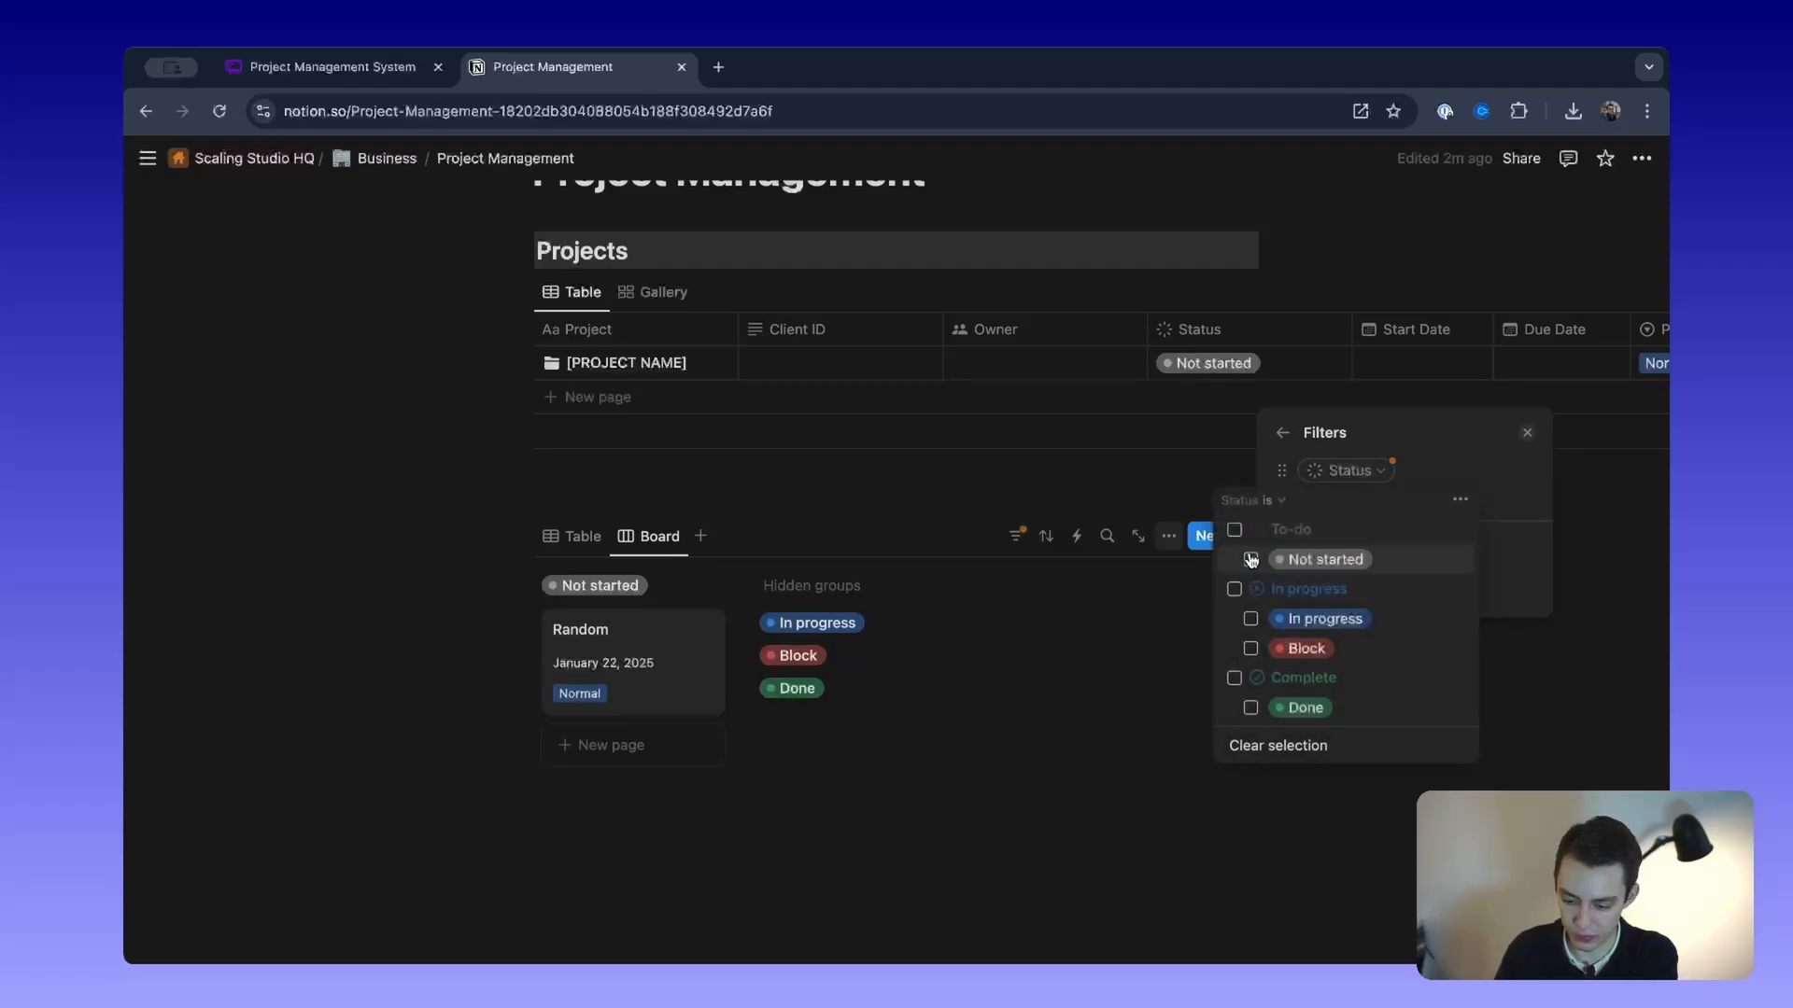
pyautogui.click(1234, 530)
pyautogui.click(1234, 589)
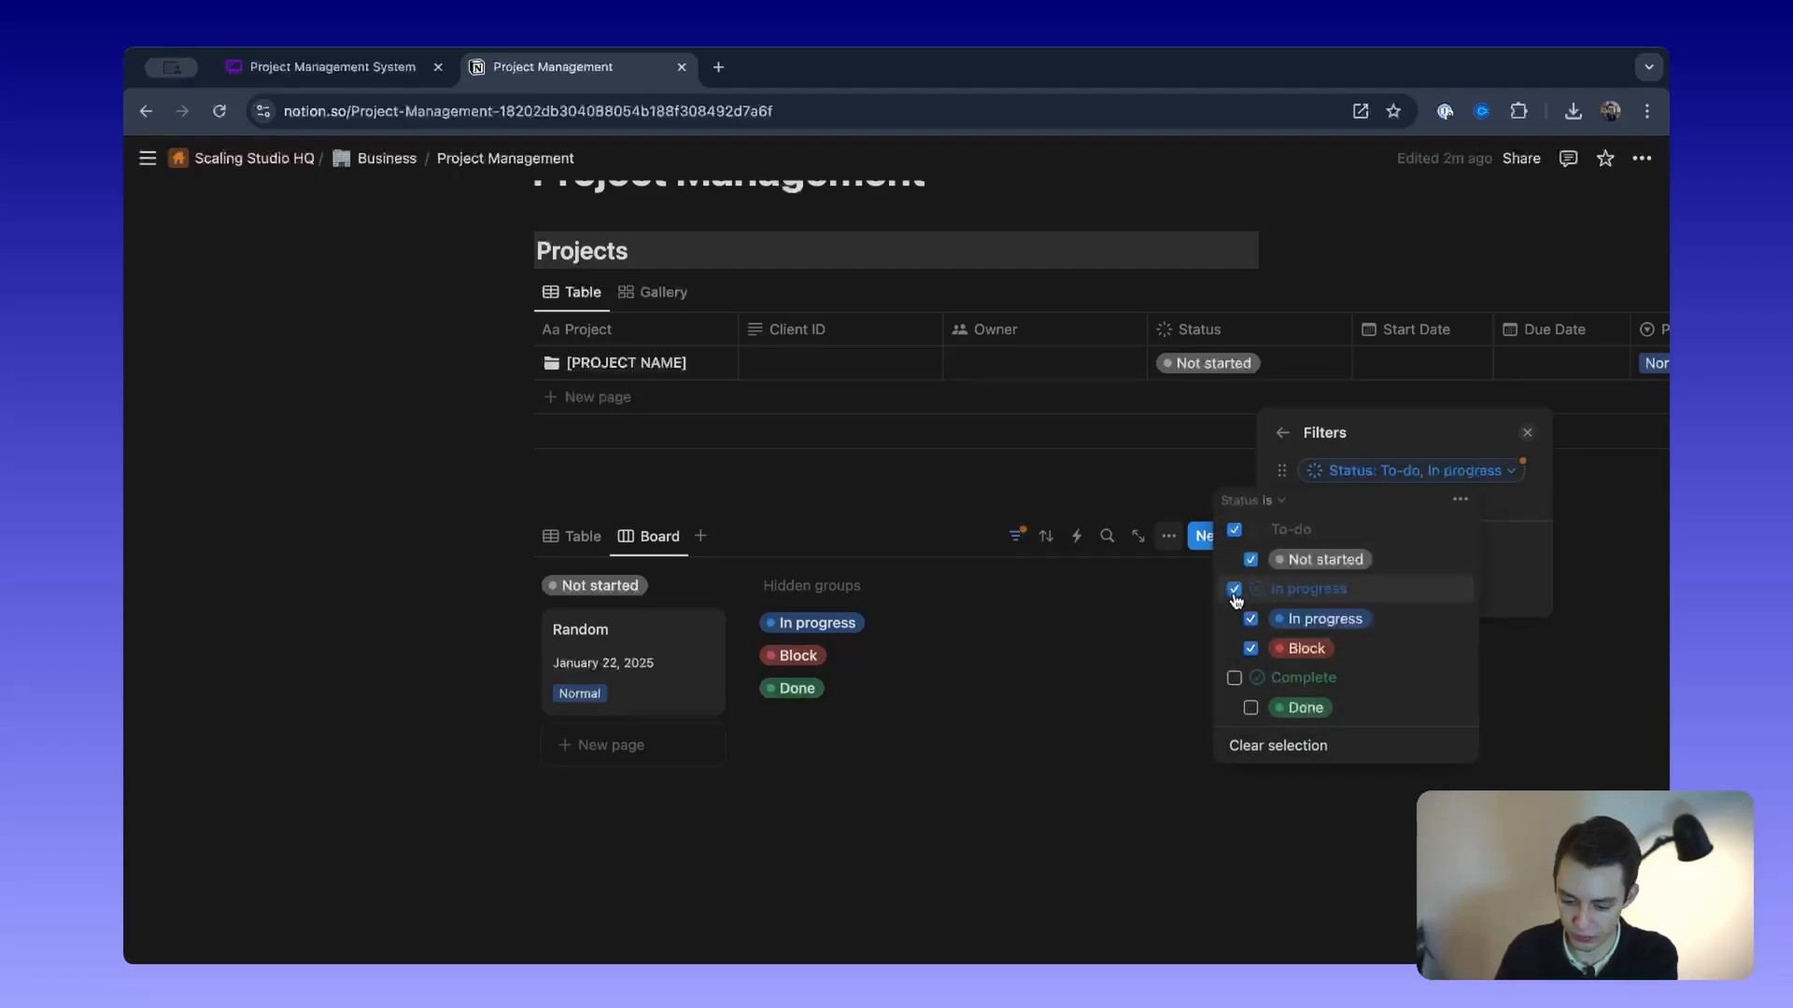
pyautogui.click(1532, 531)
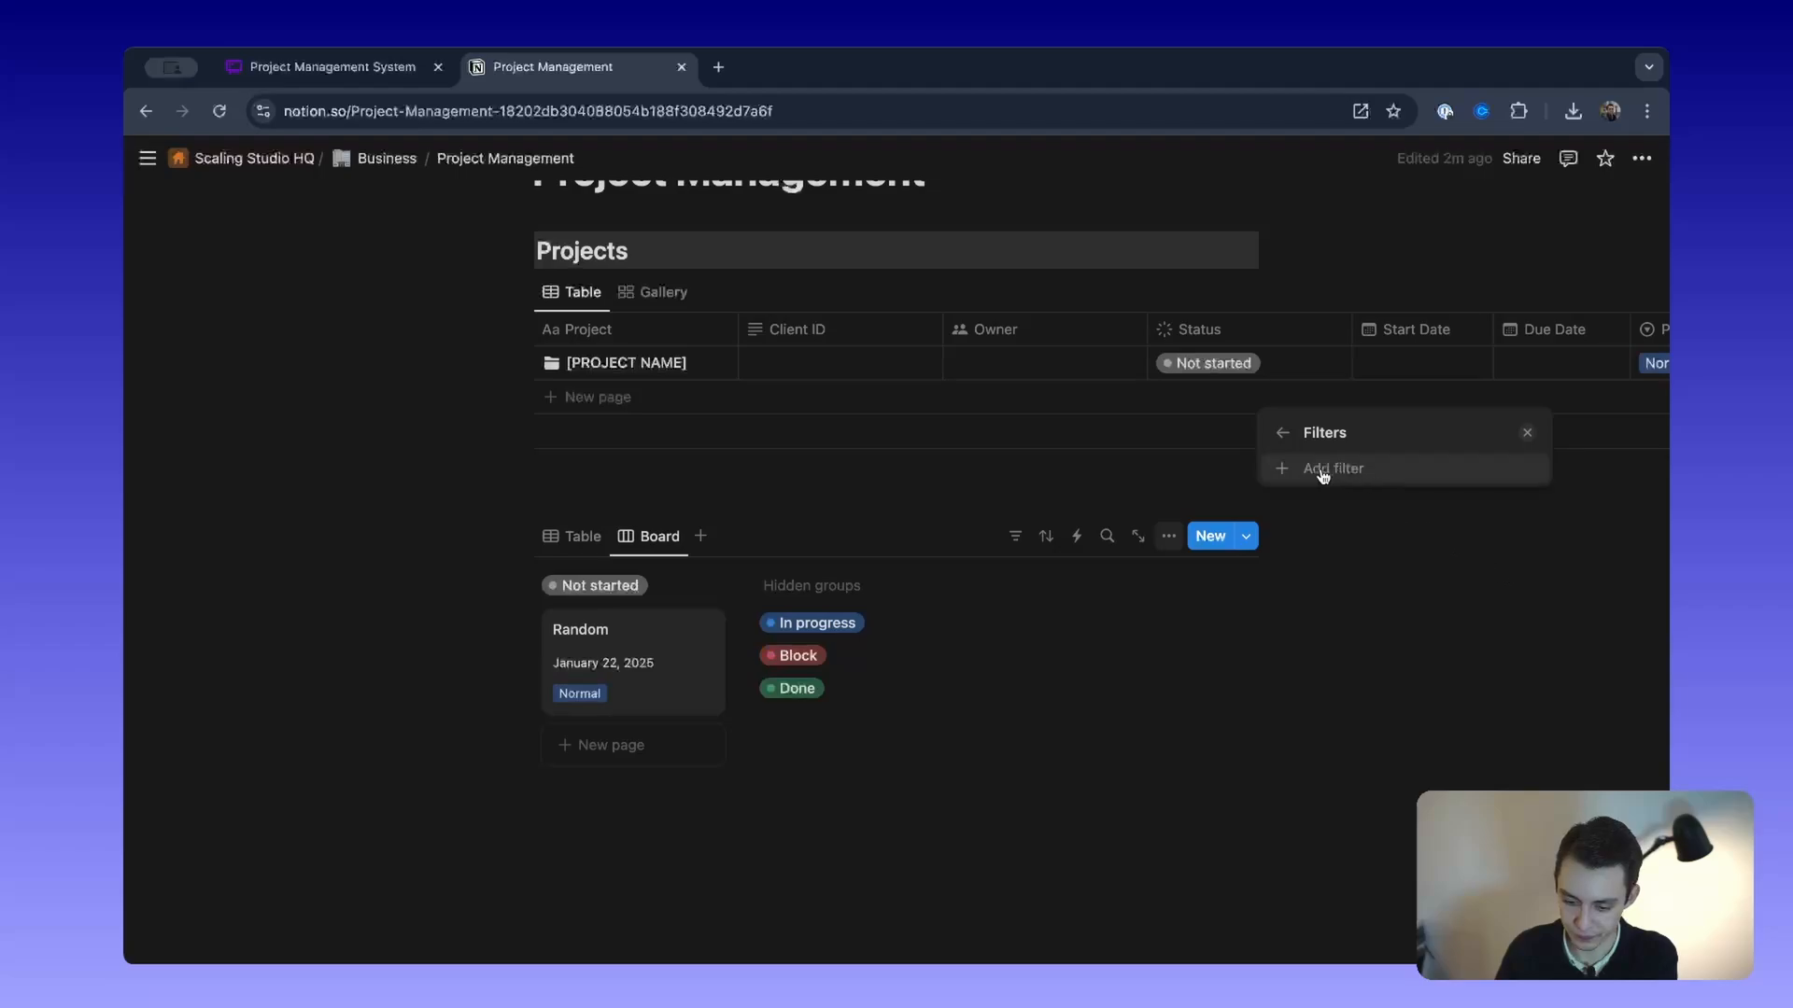
# Step: Filter the Tasks board to the To-do and In progress status groups and save the filter for everyone
pyautogui.click(1288, 469)
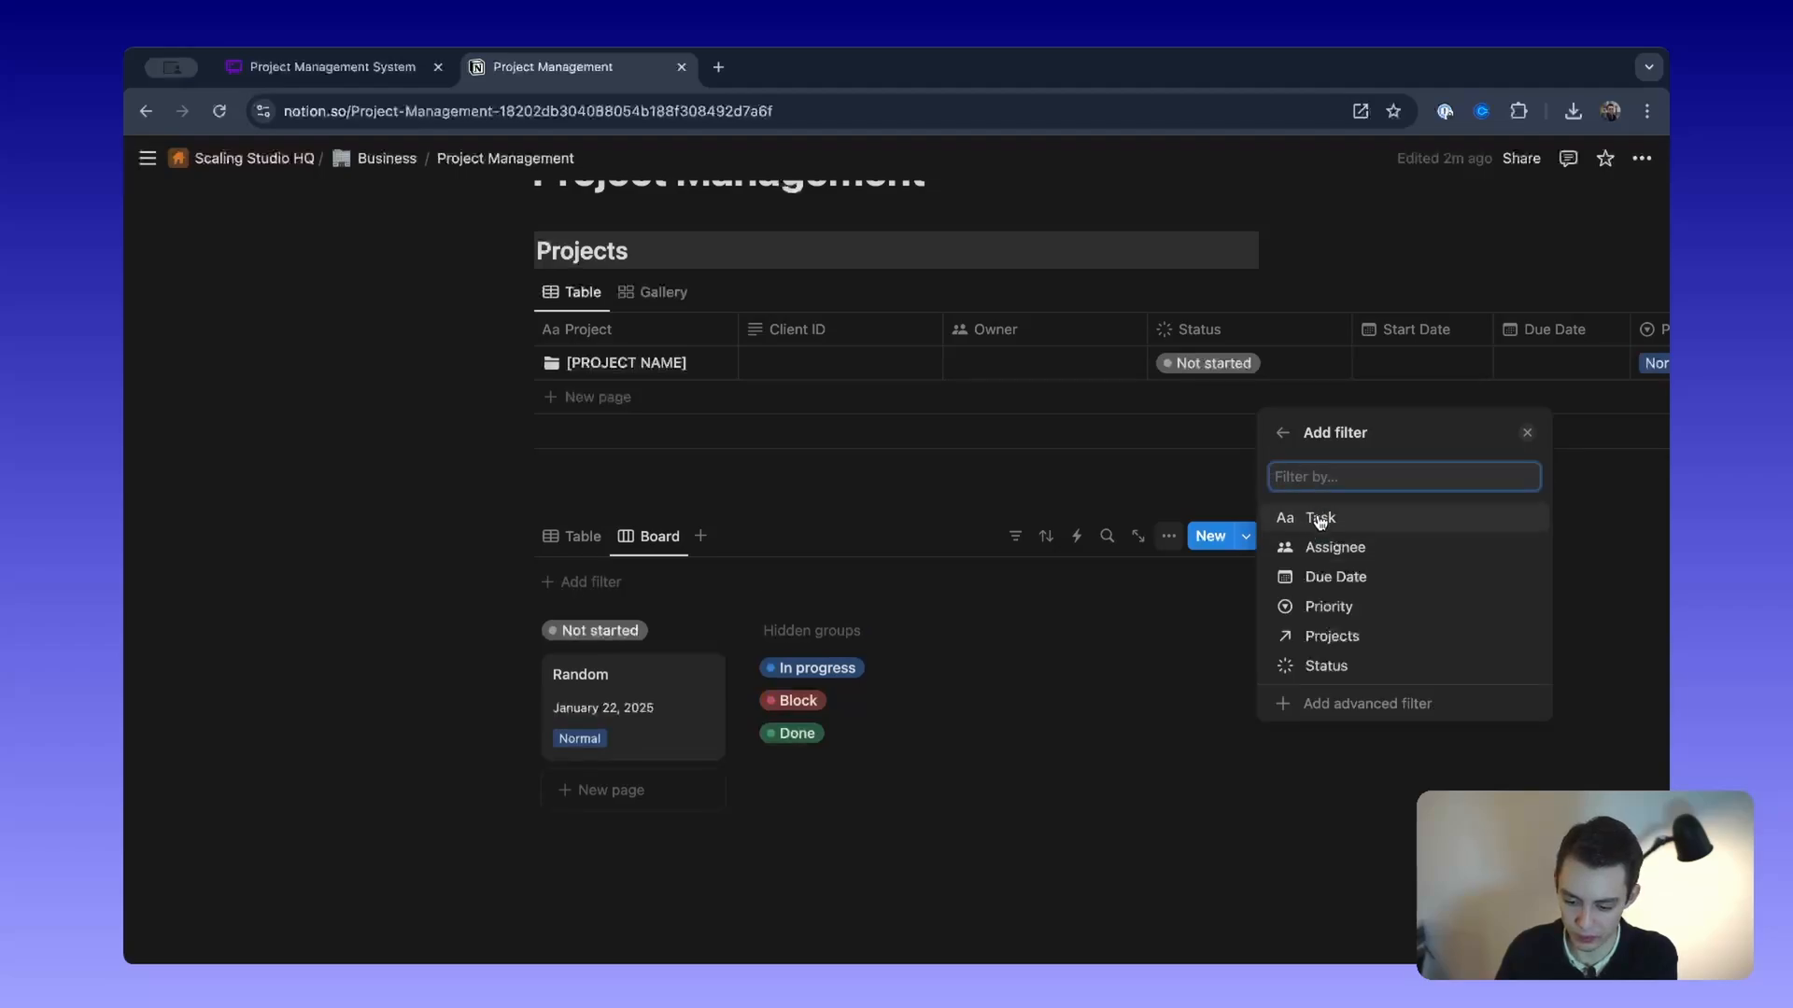
pyautogui.click(1326, 664)
pyautogui.click(1288, 504)
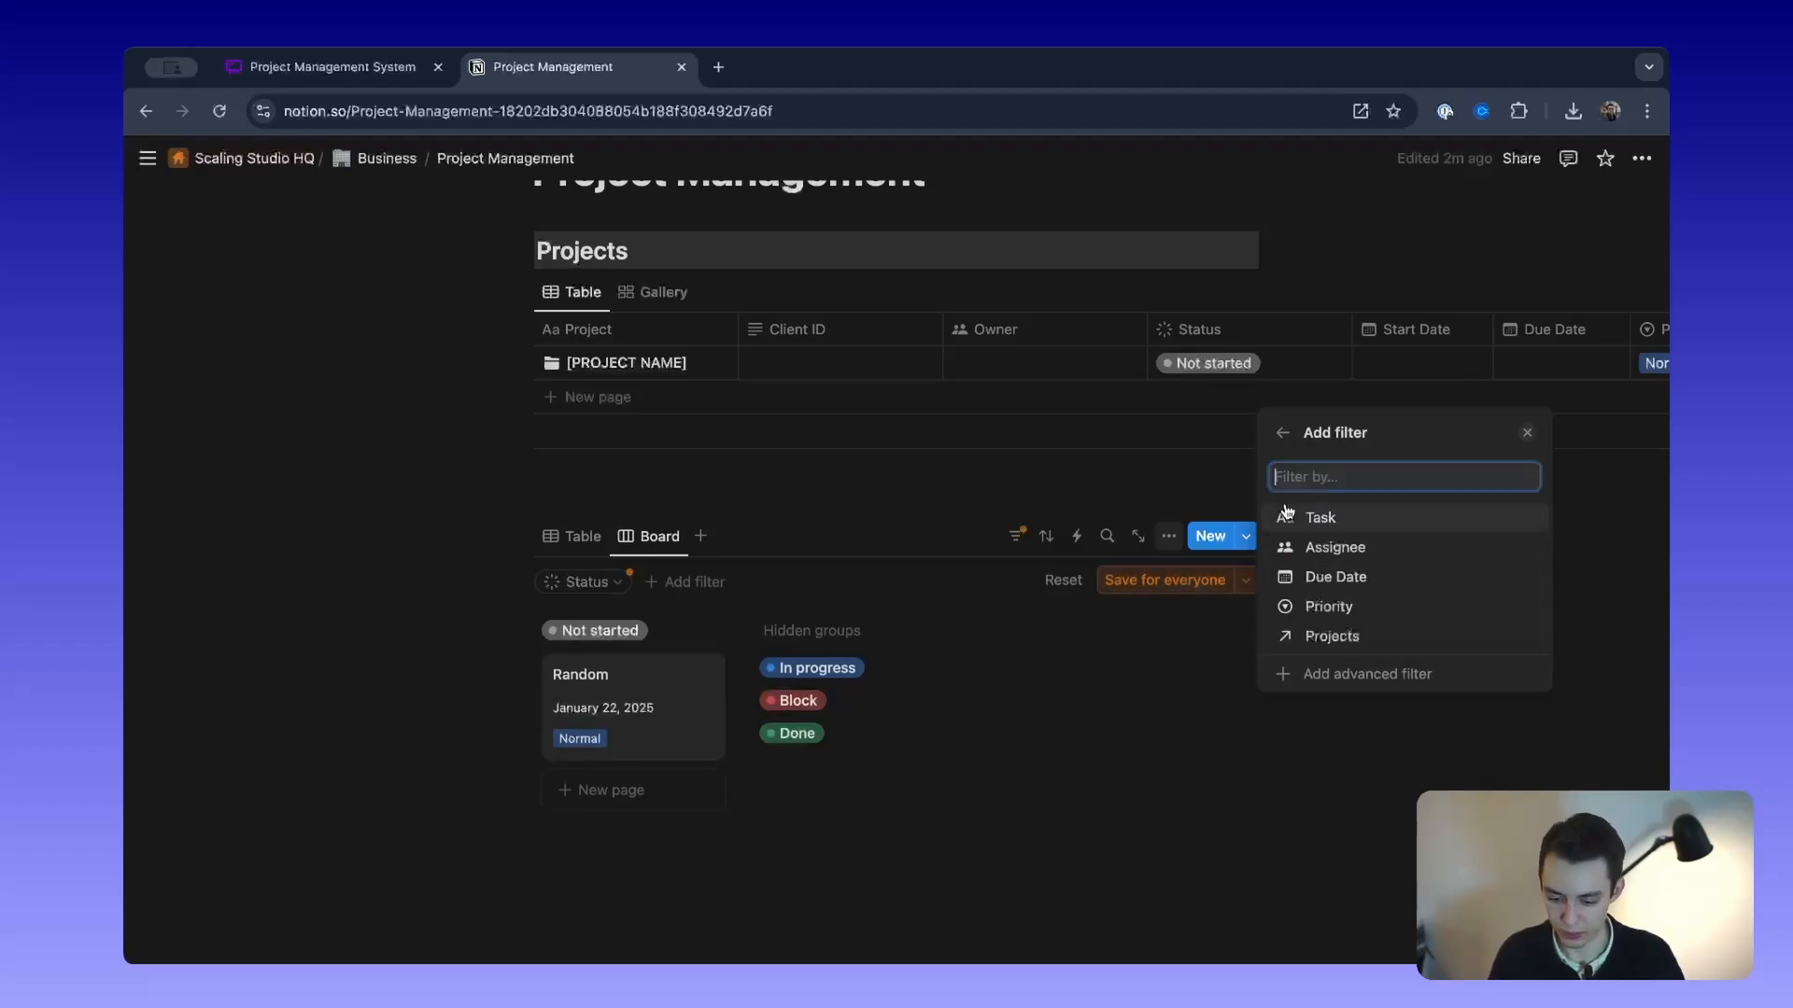
pyautogui.click(1282, 433)
pyautogui.click(1348, 472)
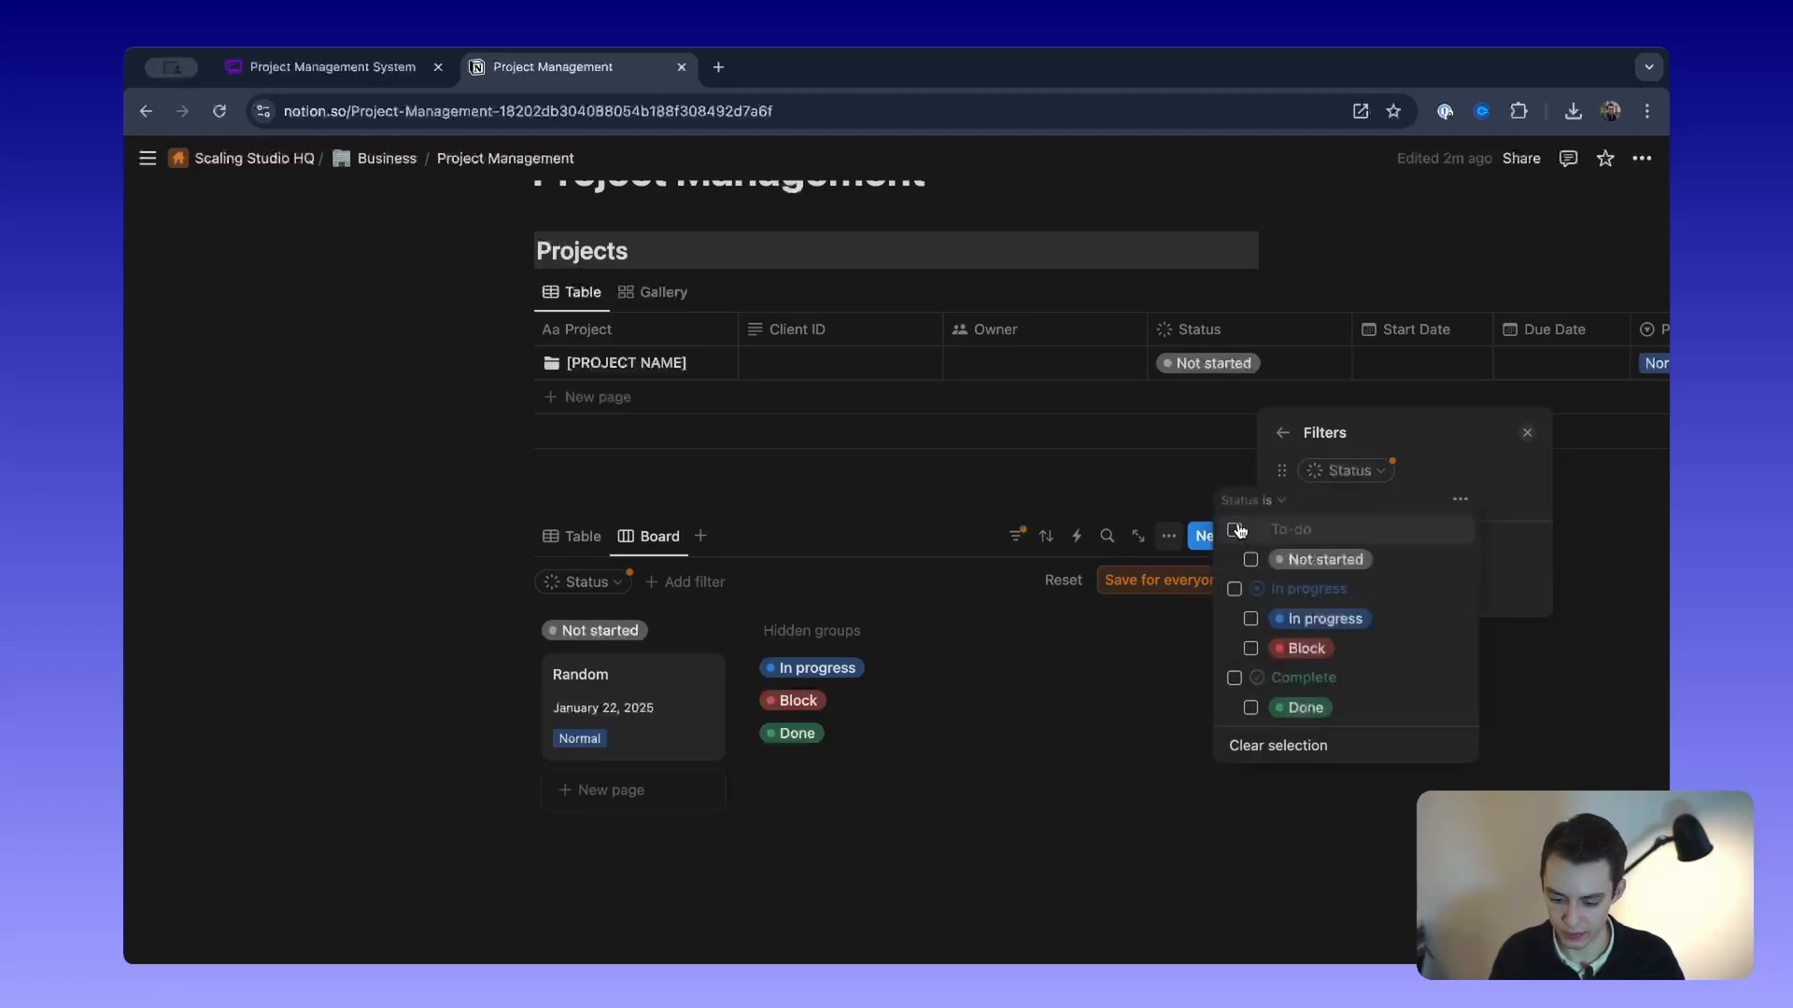
pyautogui.click(1237, 531)
pyautogui.click(1234, 589)
pyautogui.click(1366, 533)
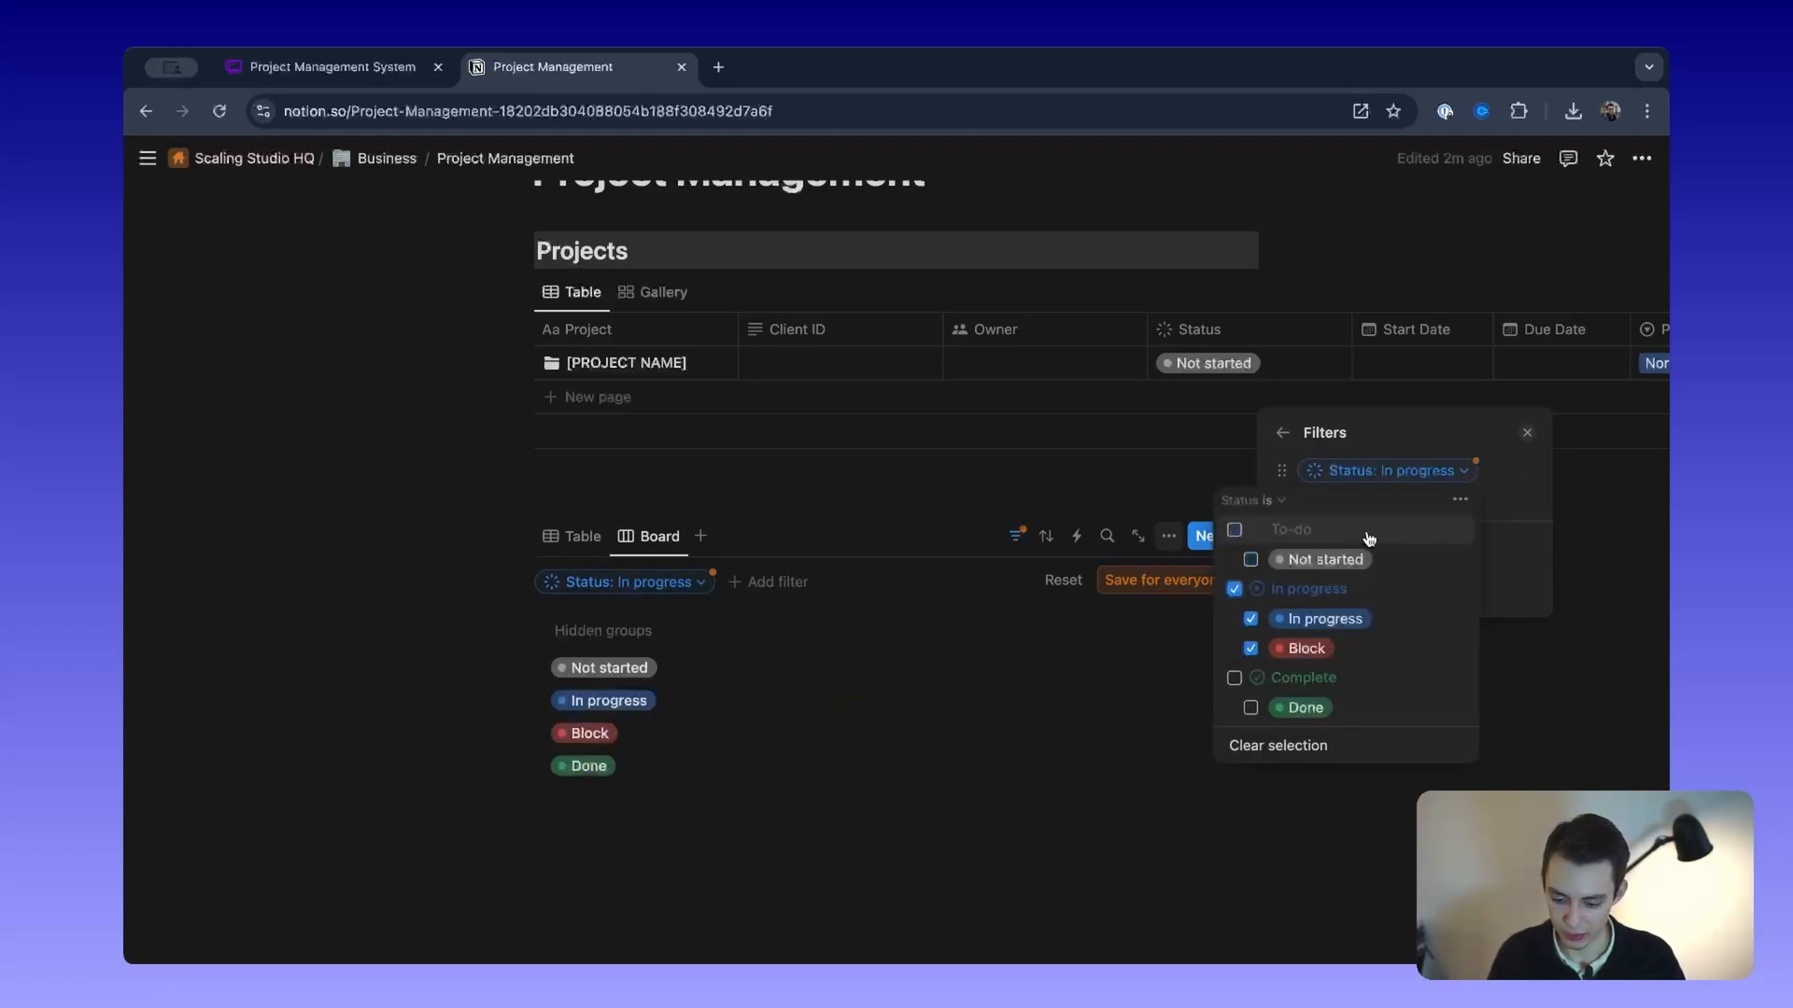
pyautogui.click(1248, 553)
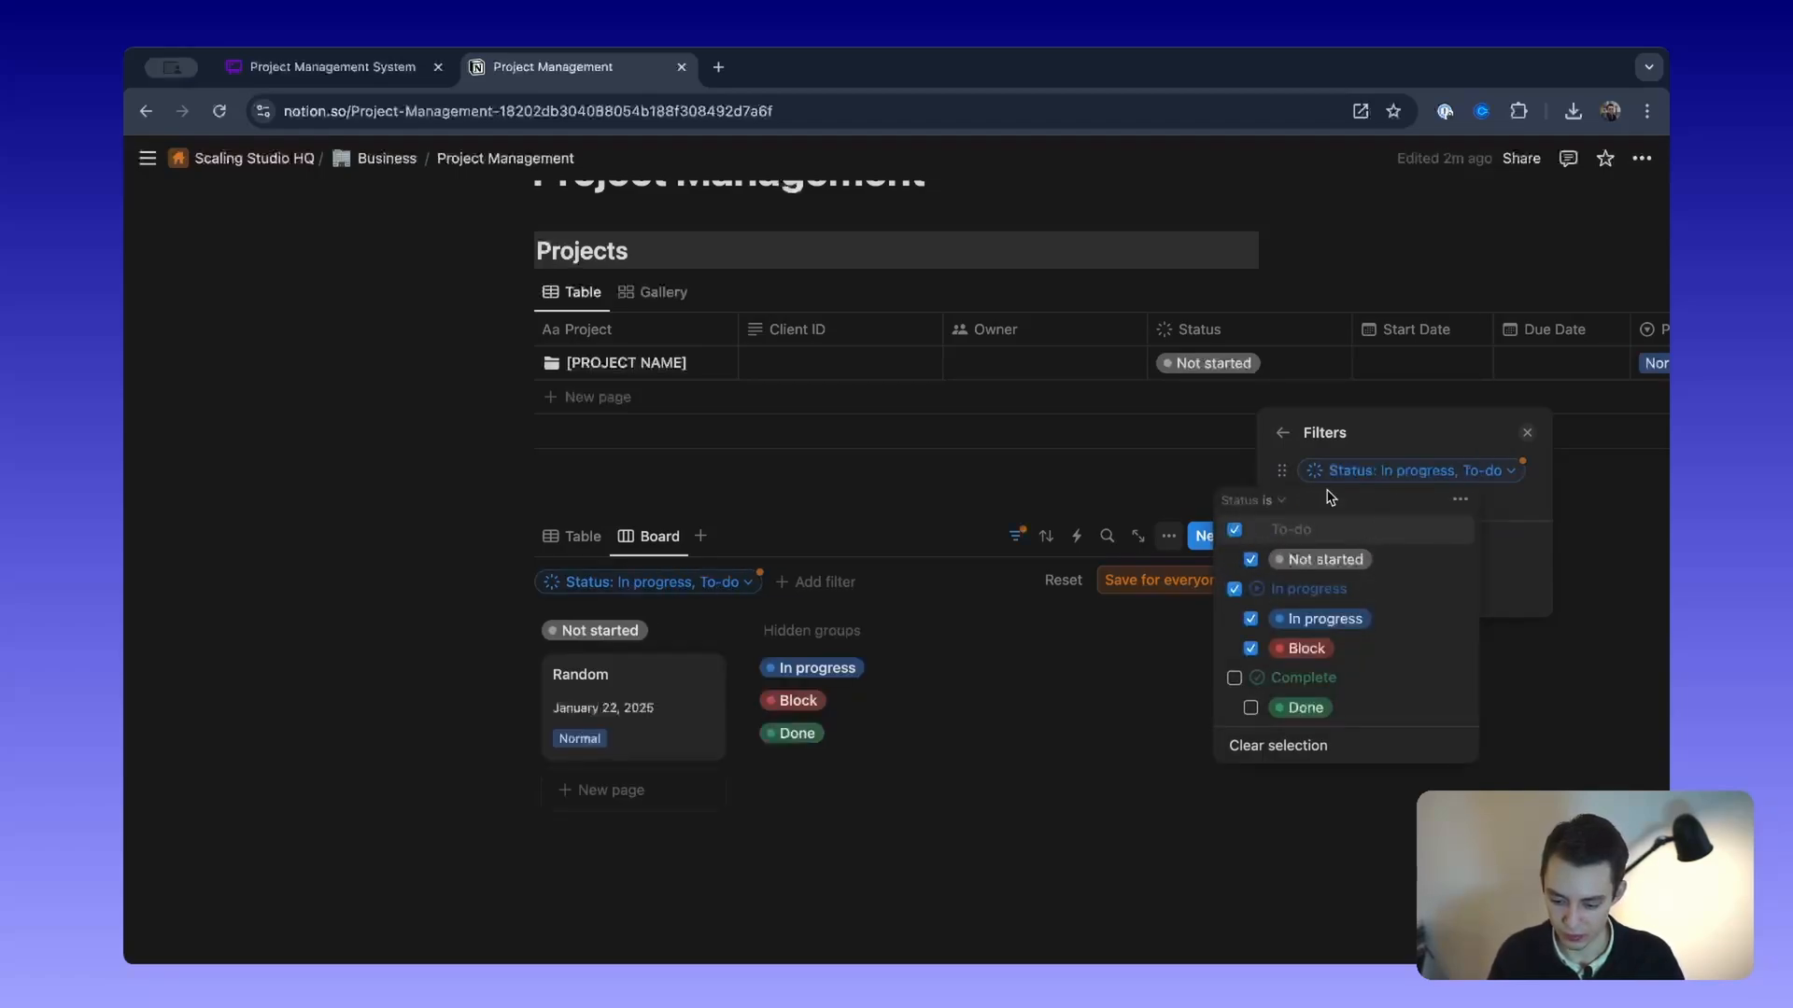
pyautogui.click(1400, 422)
pyautogui.click(1380, 548)
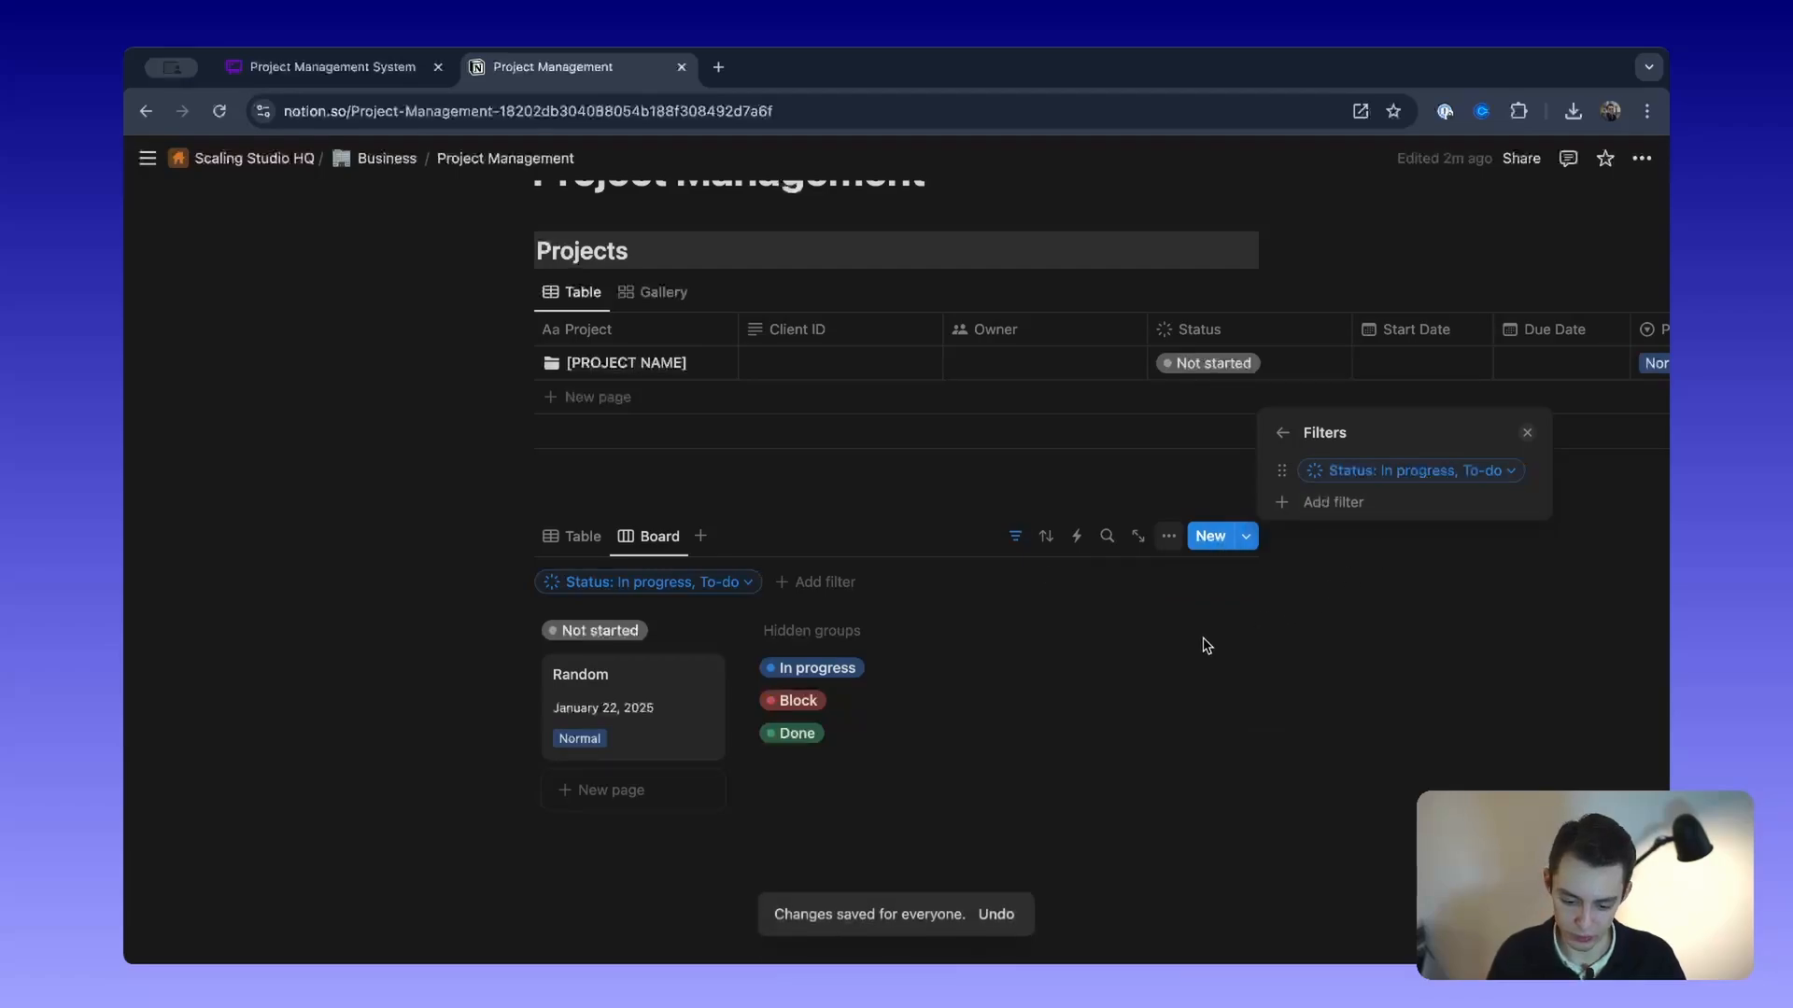
pyautogui.click(1175, 692)
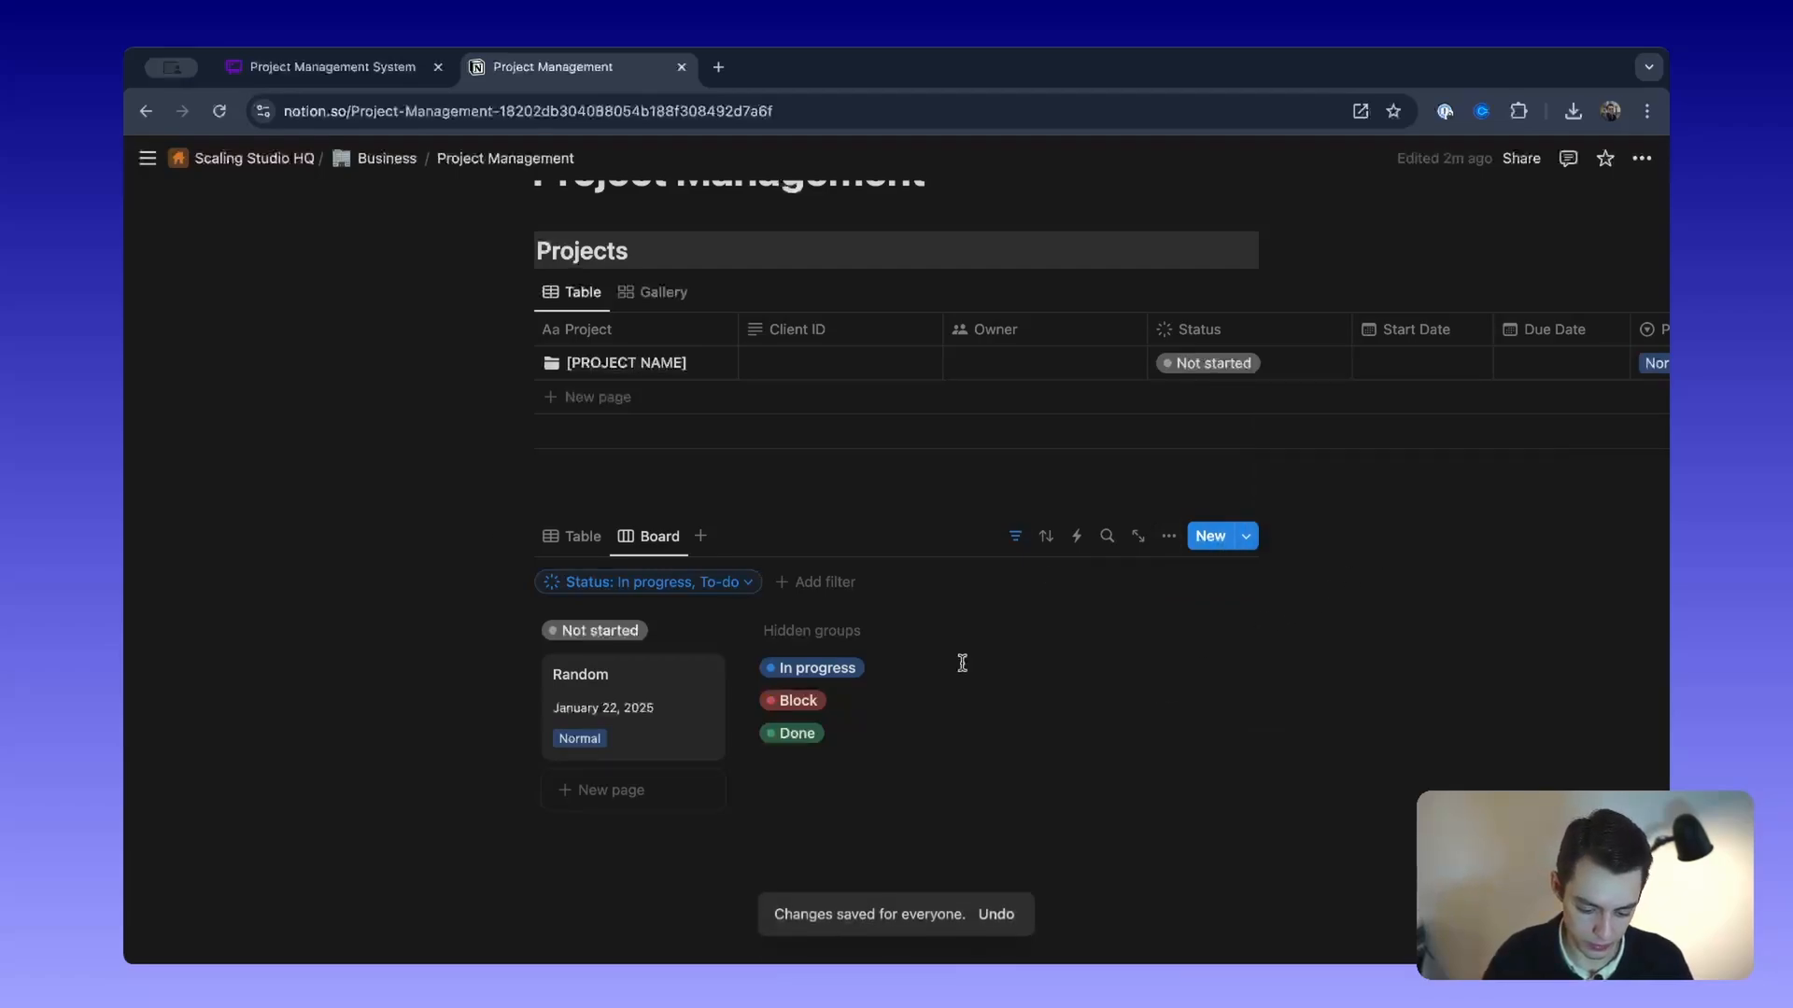
# Step: Add two new tasks named 1 and 2 in the Tasks table view
pyautogui.click(573, 535)
pyautogui.click(558, 688)
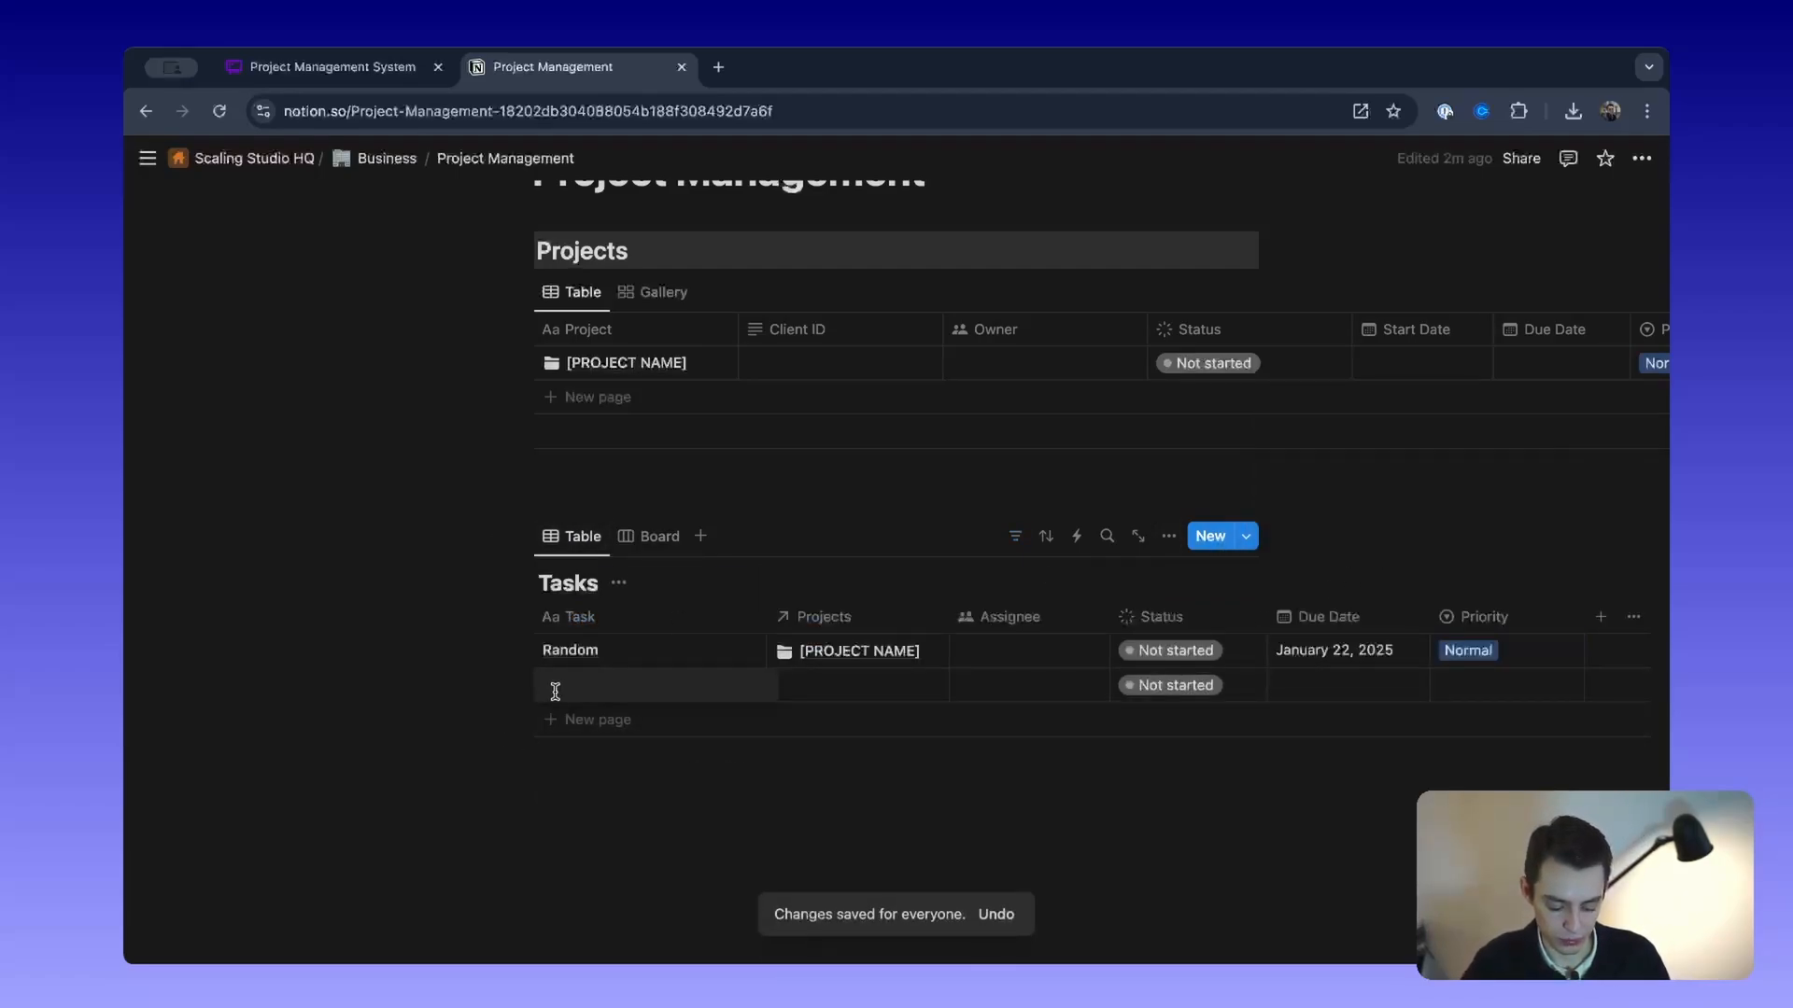
pyautogui.write('1')
pyautogui.click(564, 719)
pyautogui.write('2')
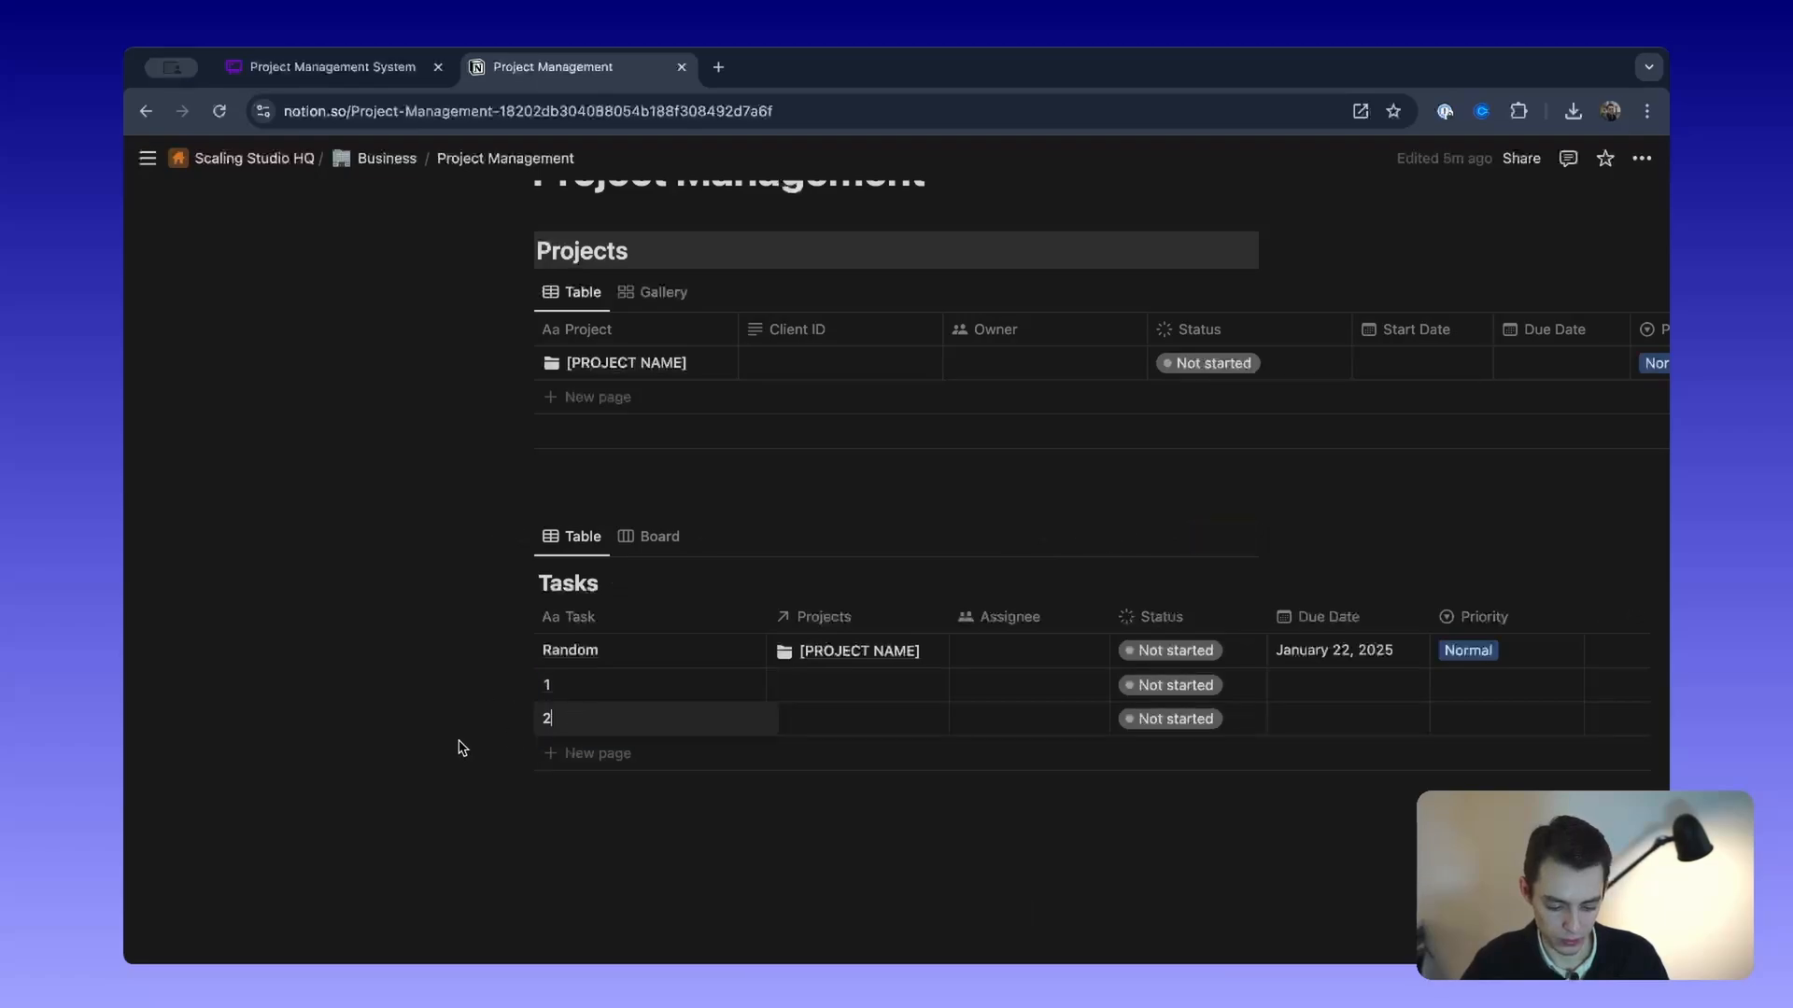
# Step: Set the status of task 1 to In progress and of task 2 to Block
pyautogui.hscroll(3, 1008, 714)
pyautogui.click(1039, 719)
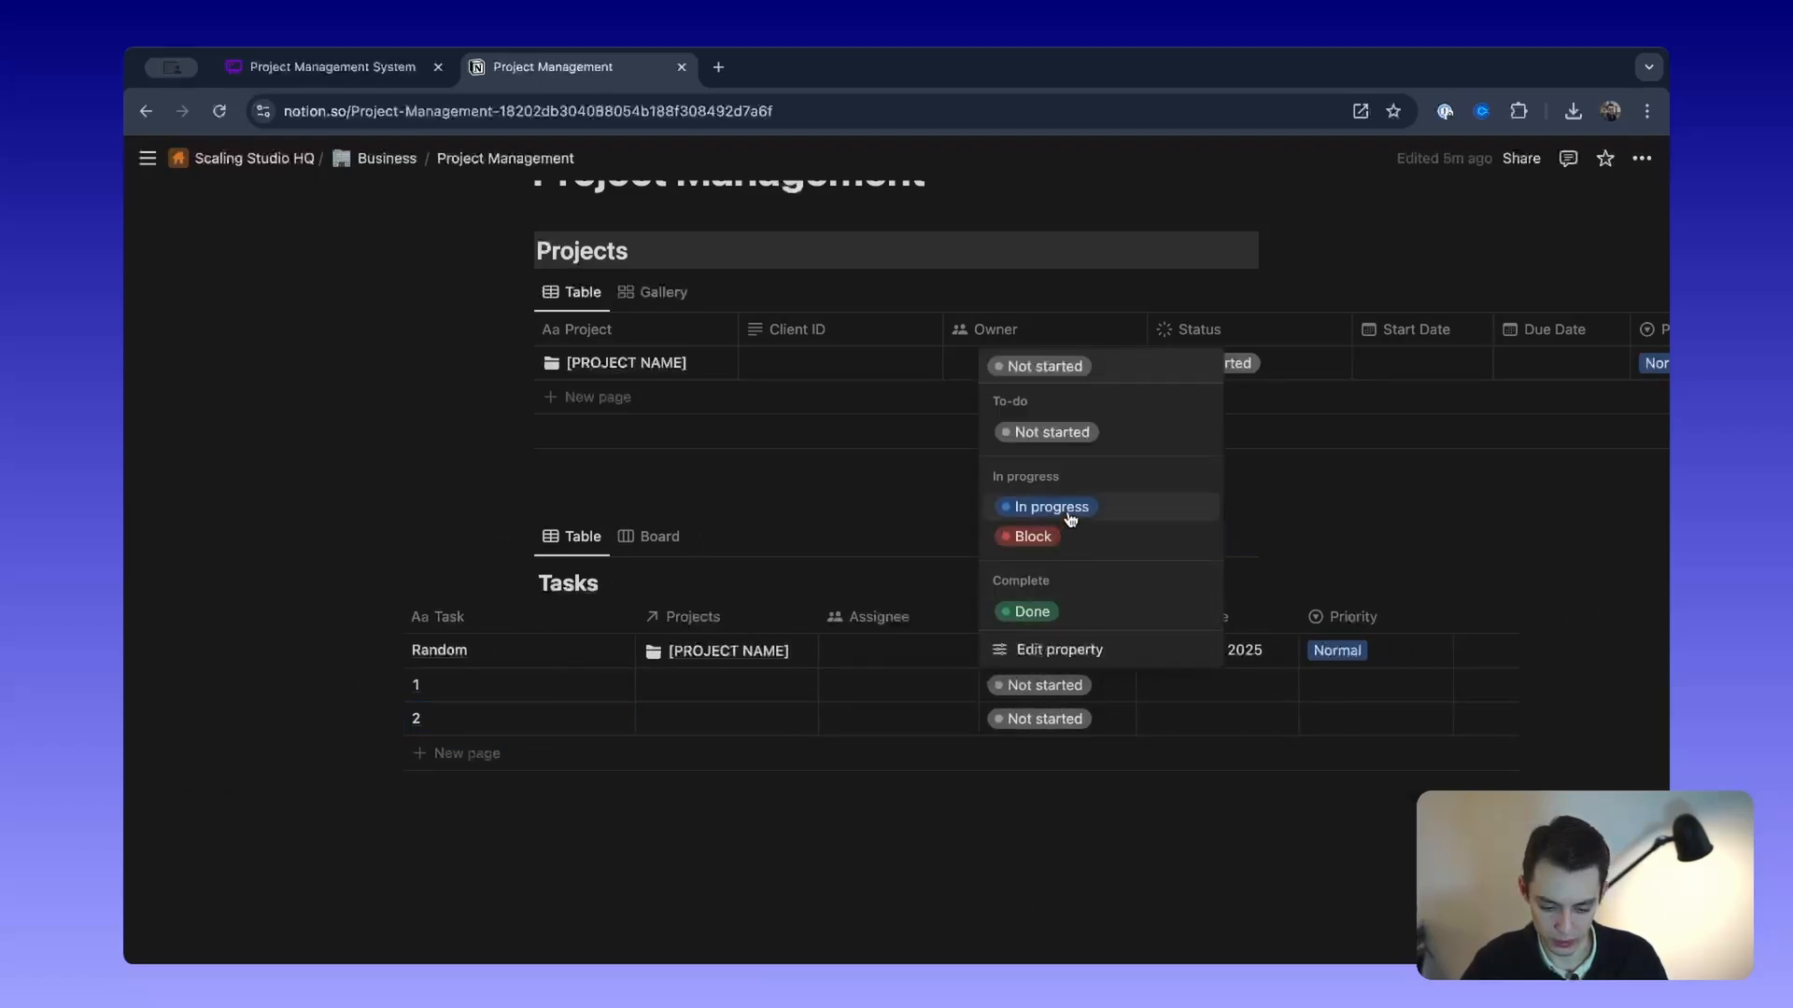
pyautogui.click(1071, 519)
pyautogui.click(1041, 719)
pyautogui.click(1078, 575)
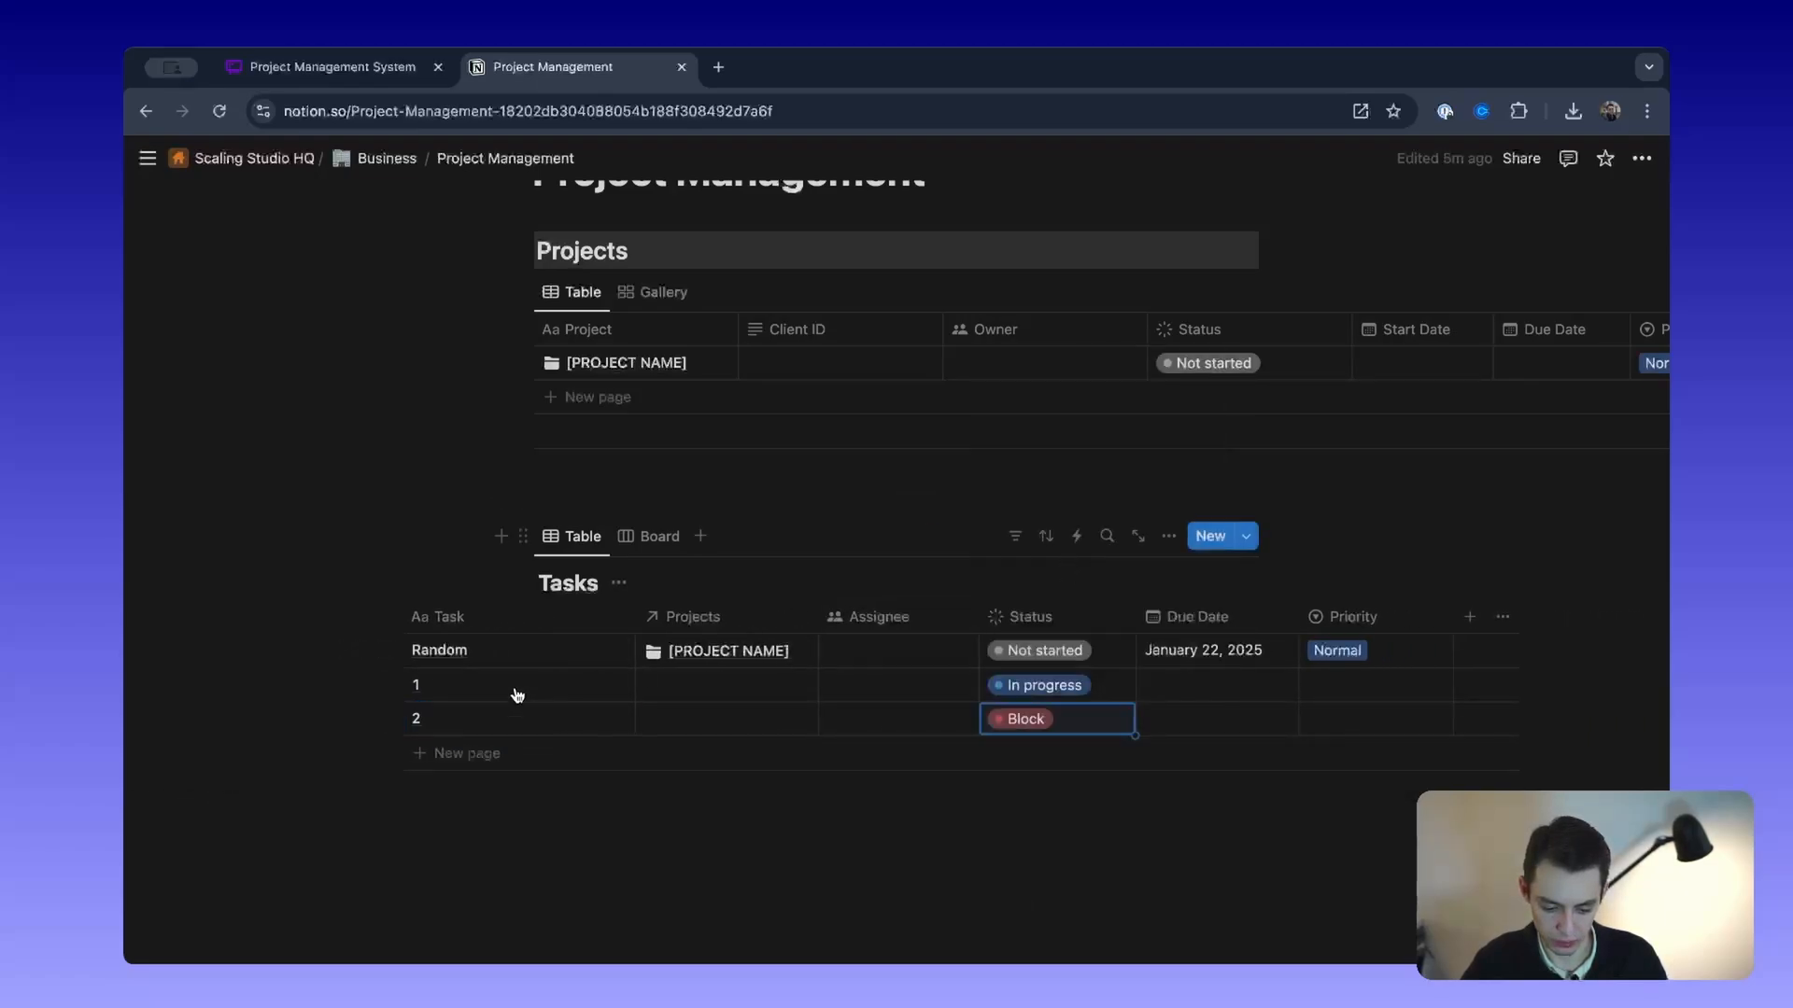
# Step: Add a task named 3 in the Tasks table view and set its status to Done
pyautogui.click(462, 753)
pyautogui.write('3')
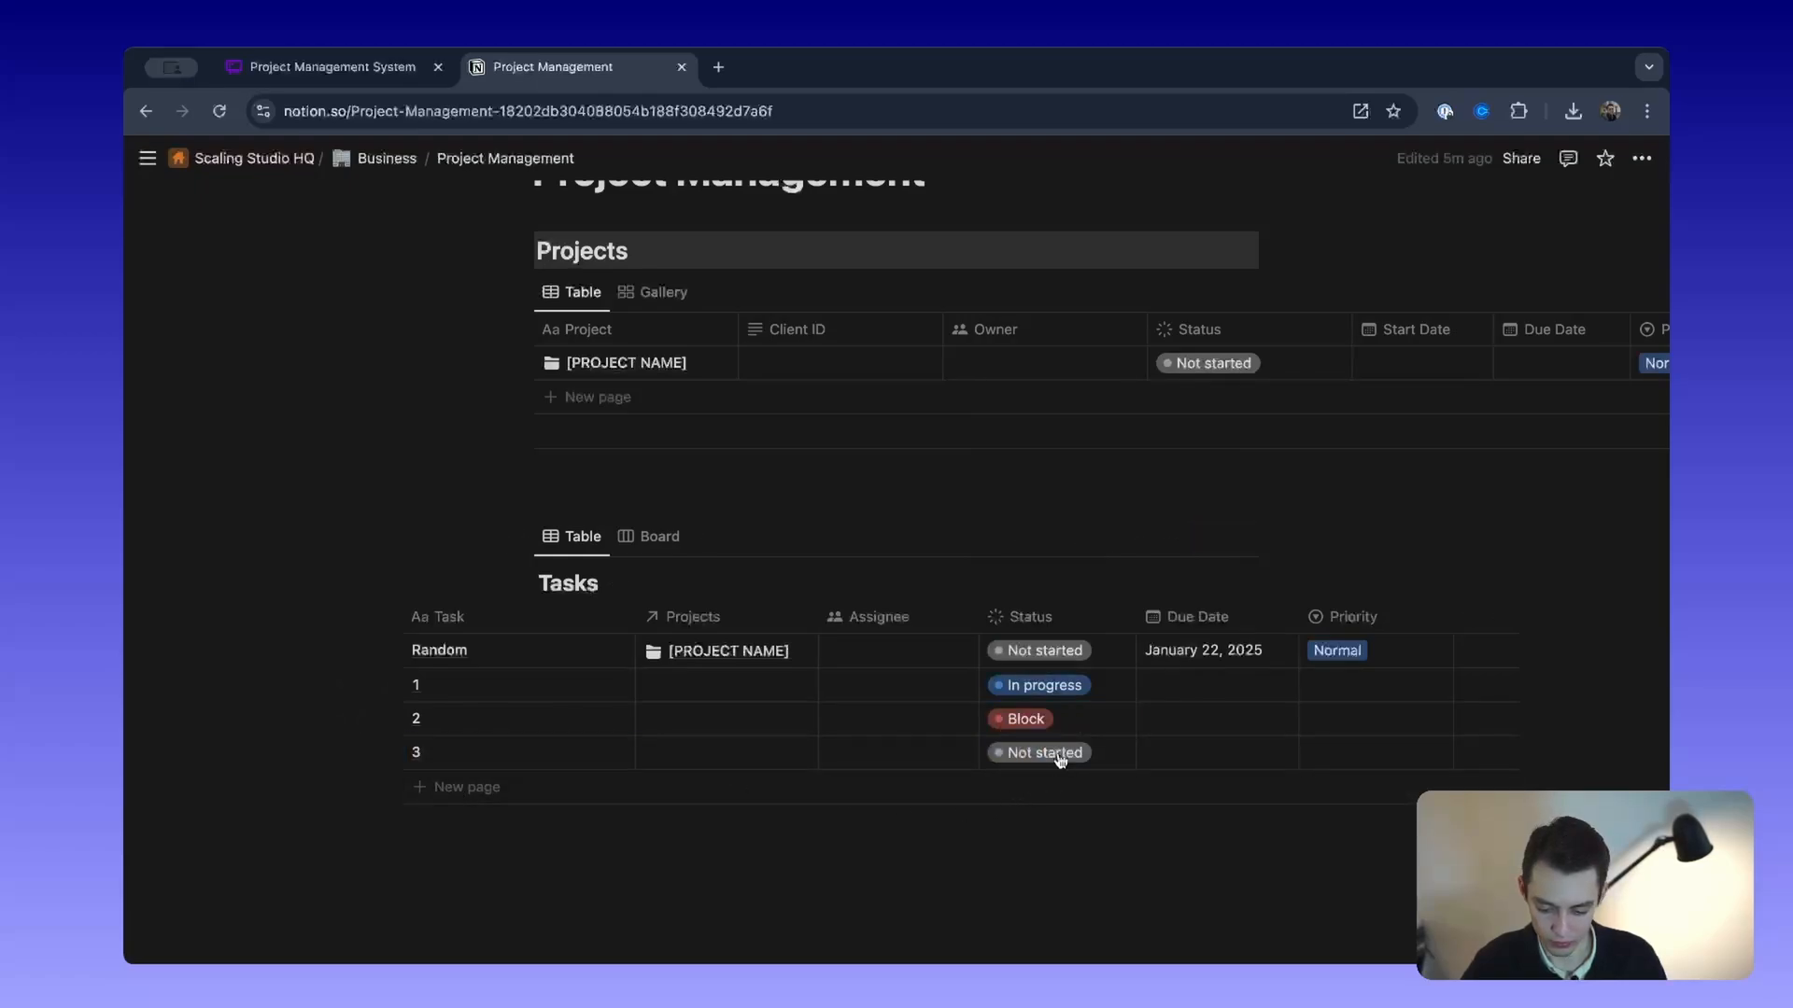
pyautogui.click(1061, 754)
pyautogui.click(1102, 670)
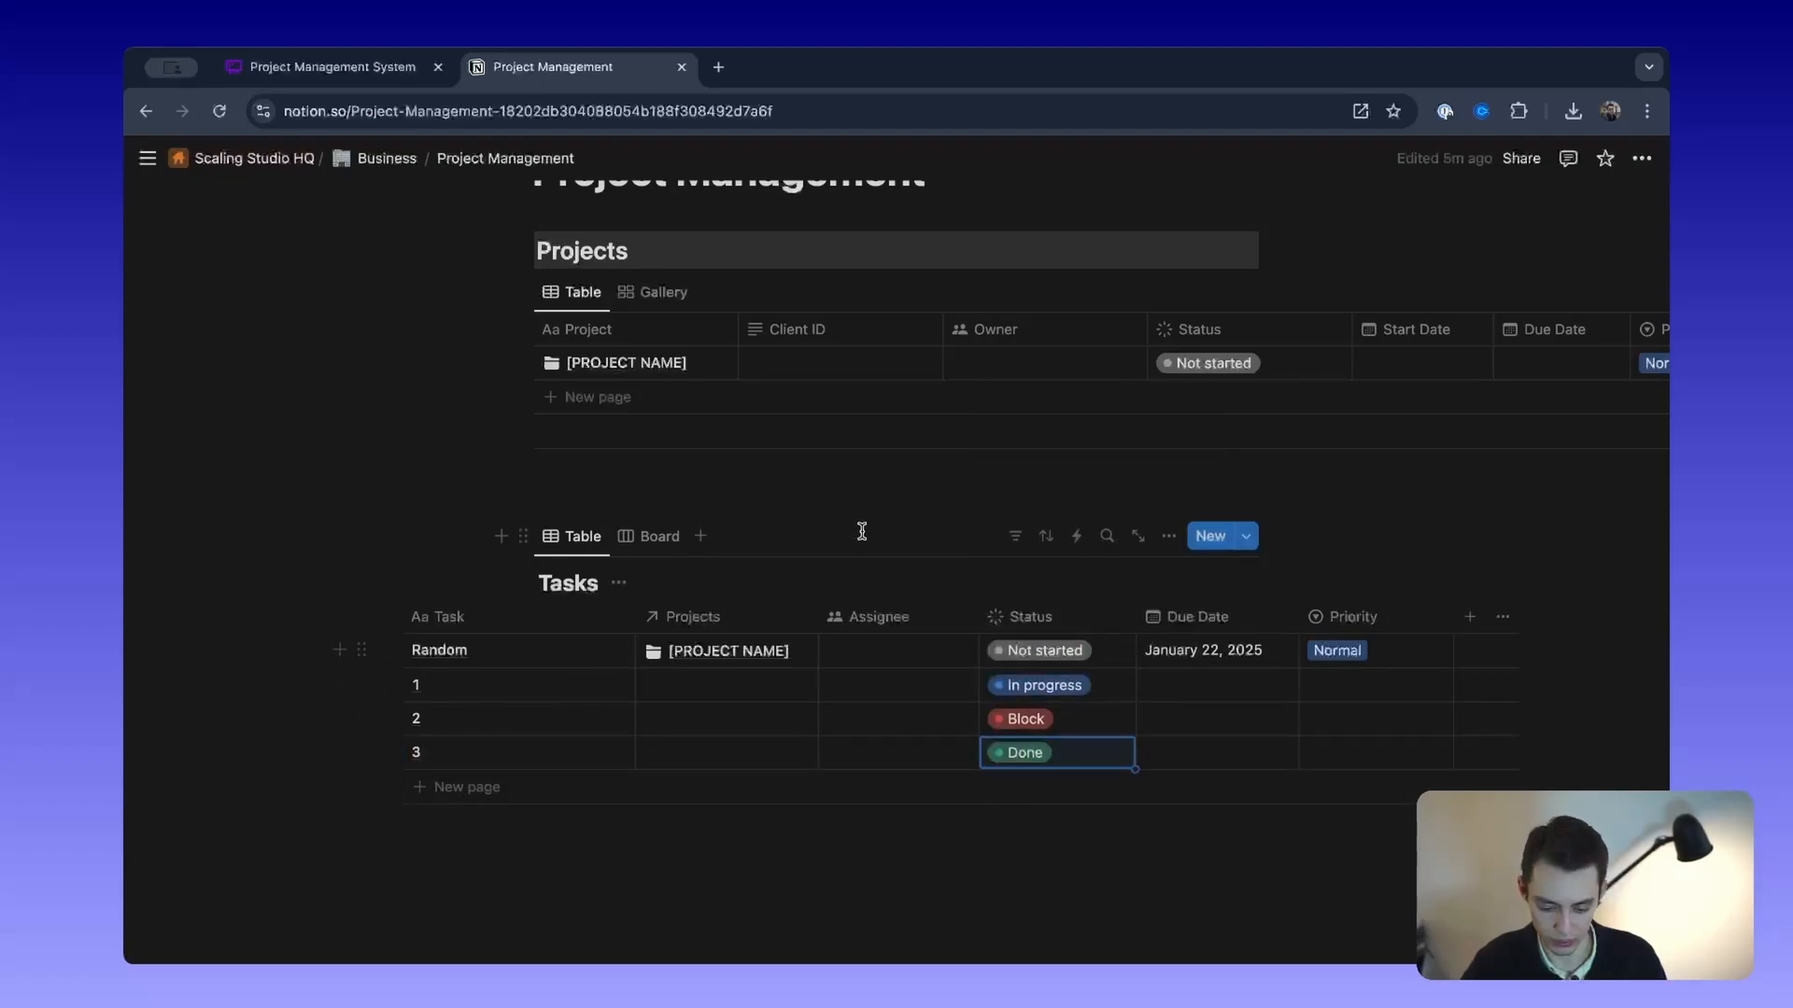
# Step: Review the Tasks board view's filter, property and layout settings and its hidden status groups
pyautogui.click(654, 537)
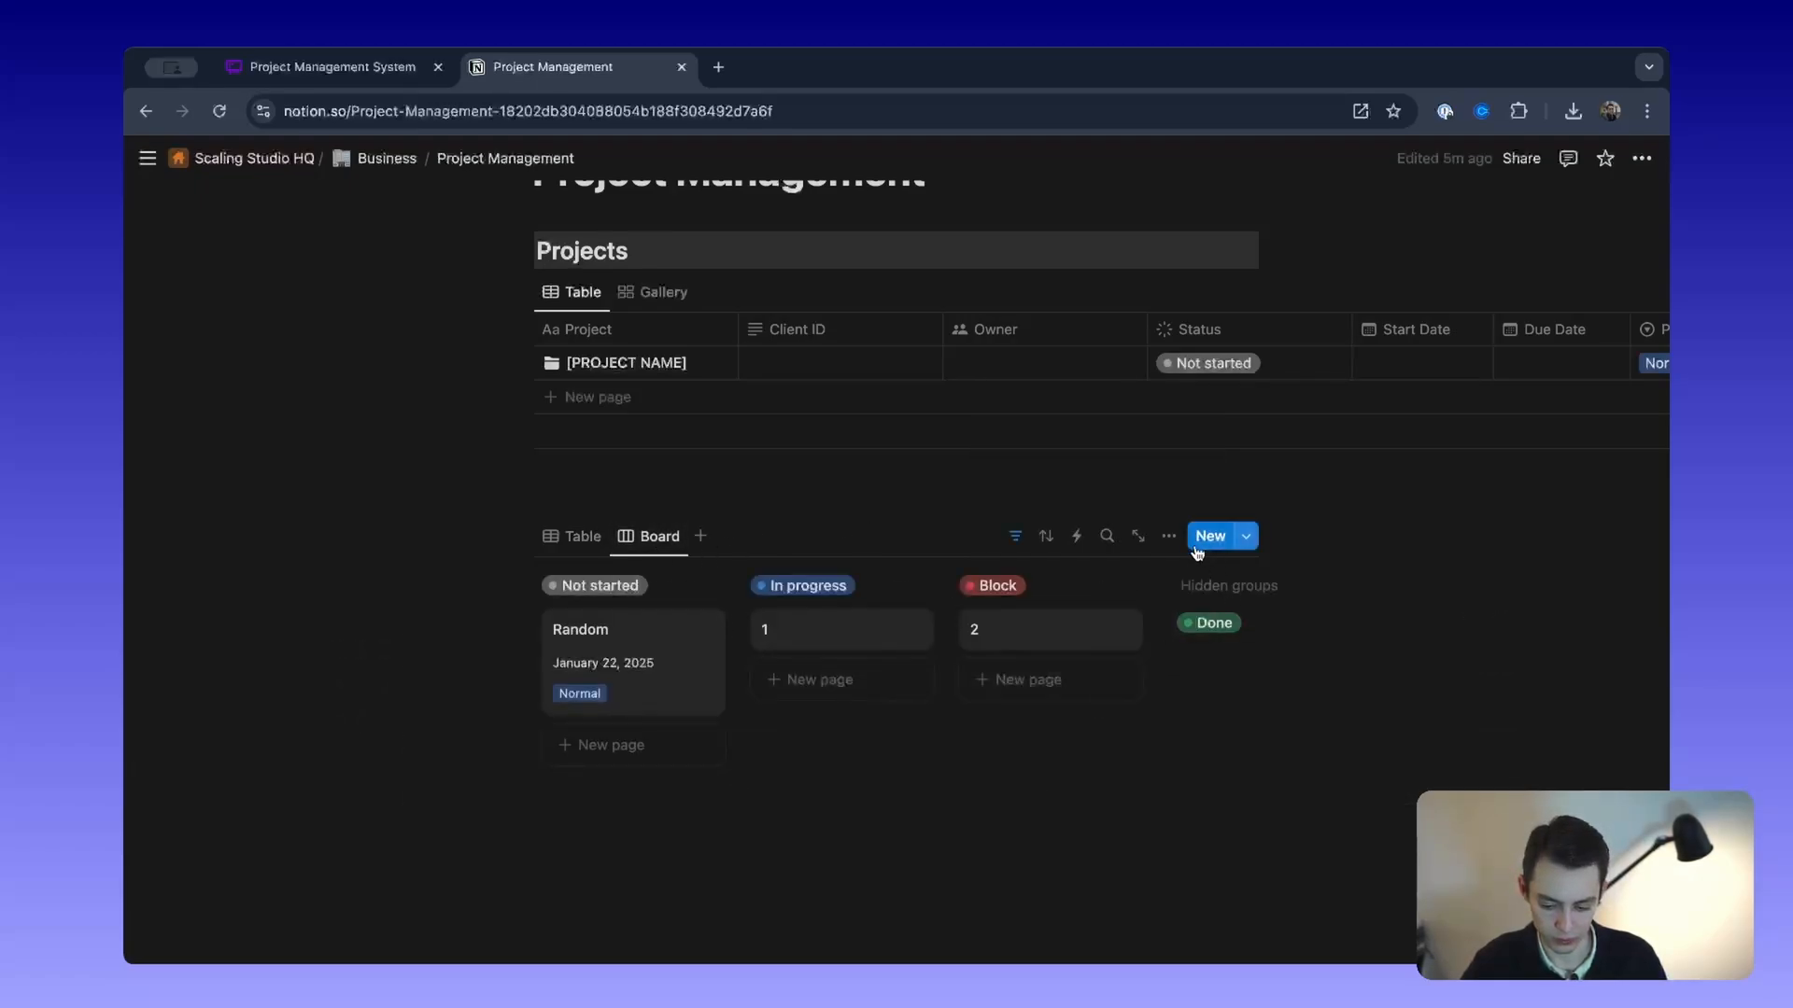
pyautogui.click(1168, 536)
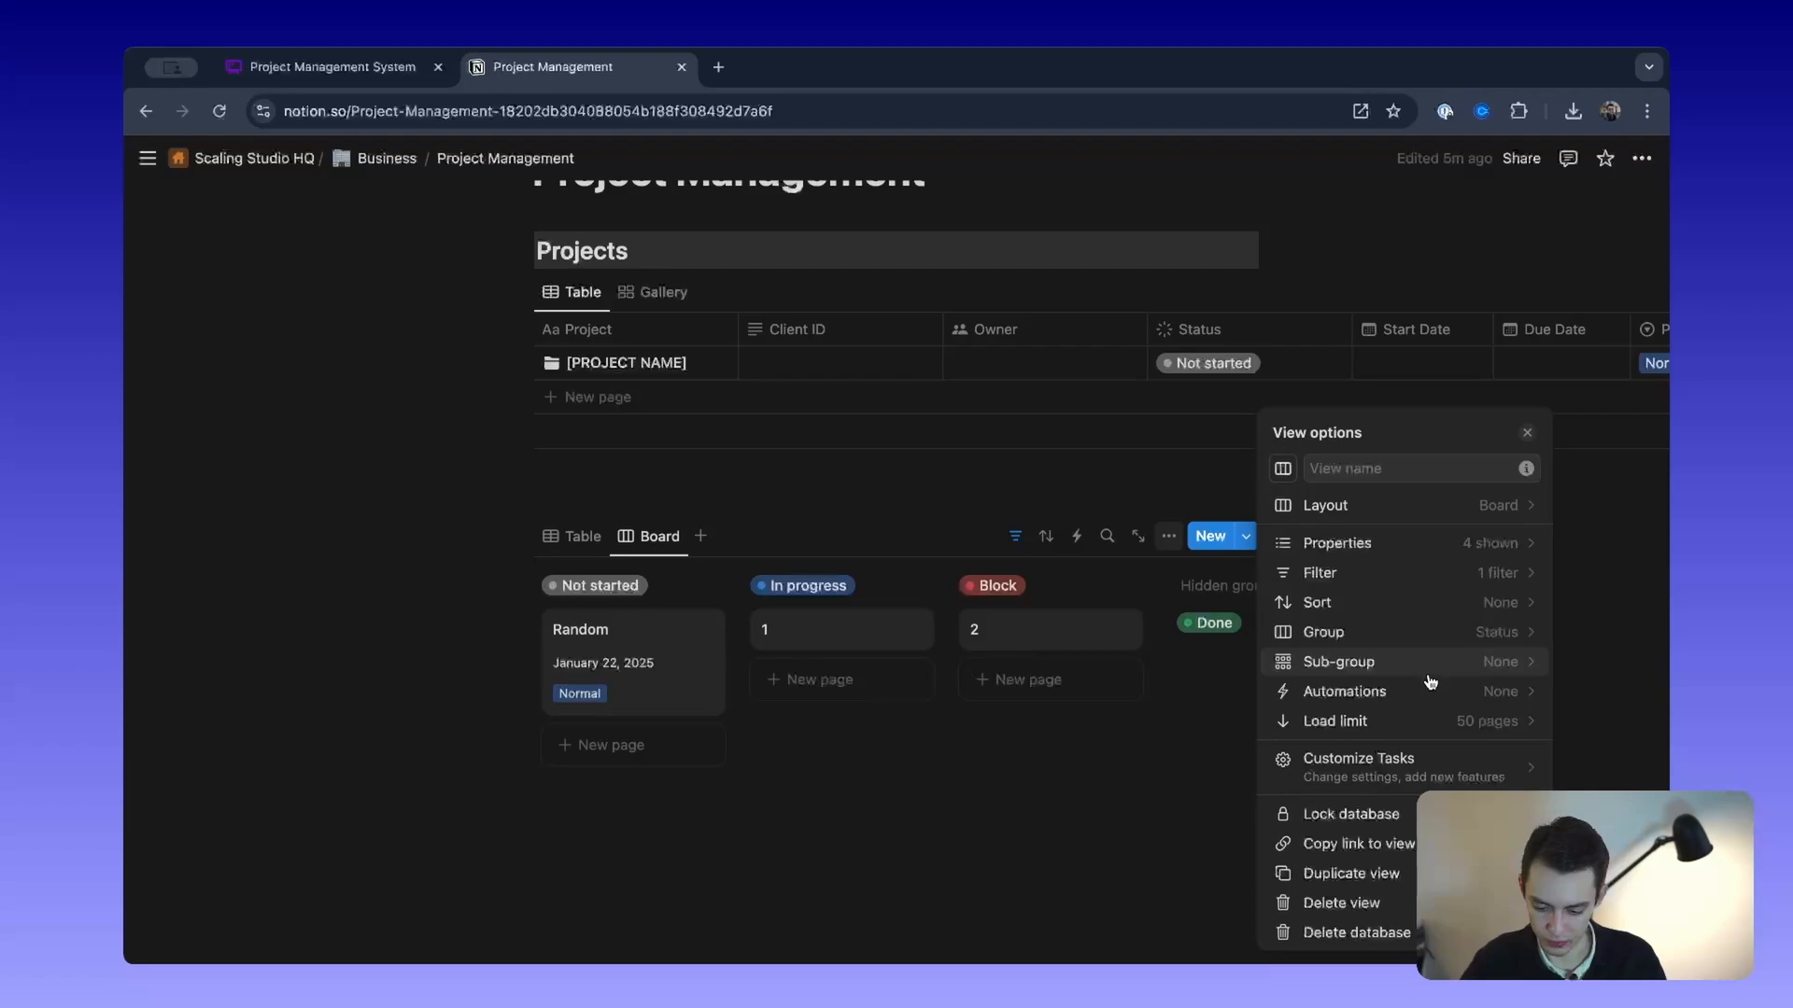
pyautogui.click(1455, 576)
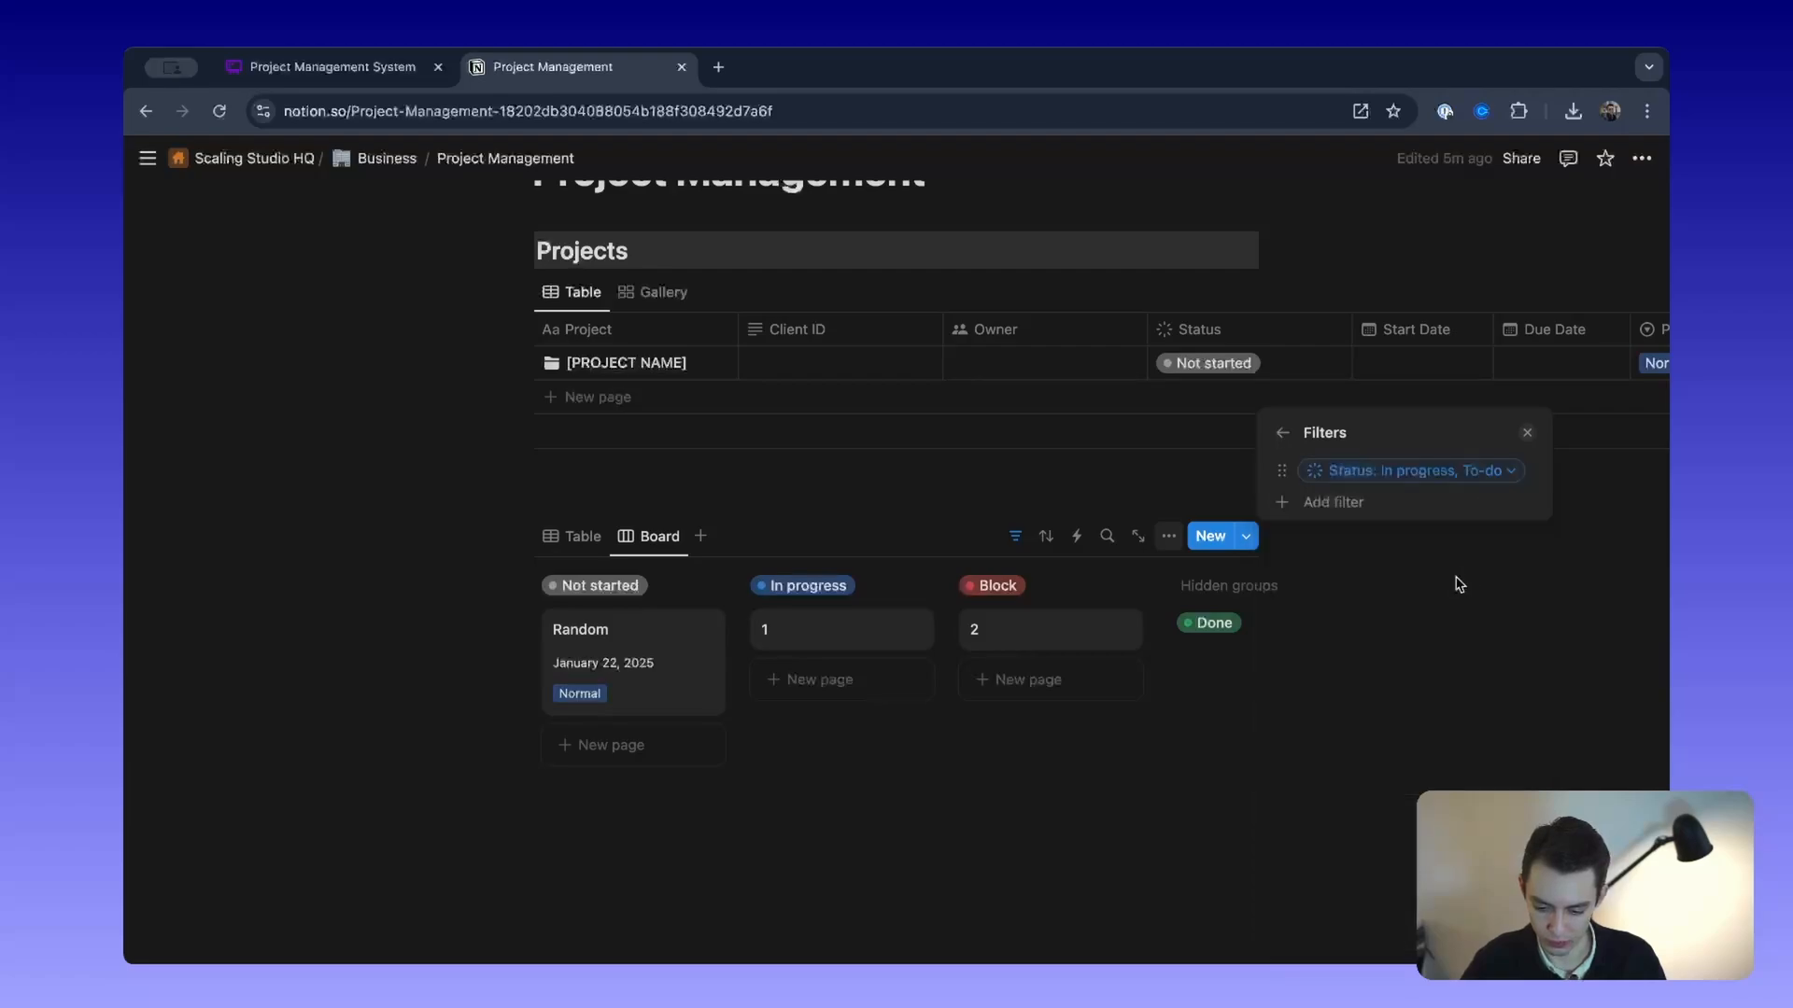
pyautogui.click(1280, 434)
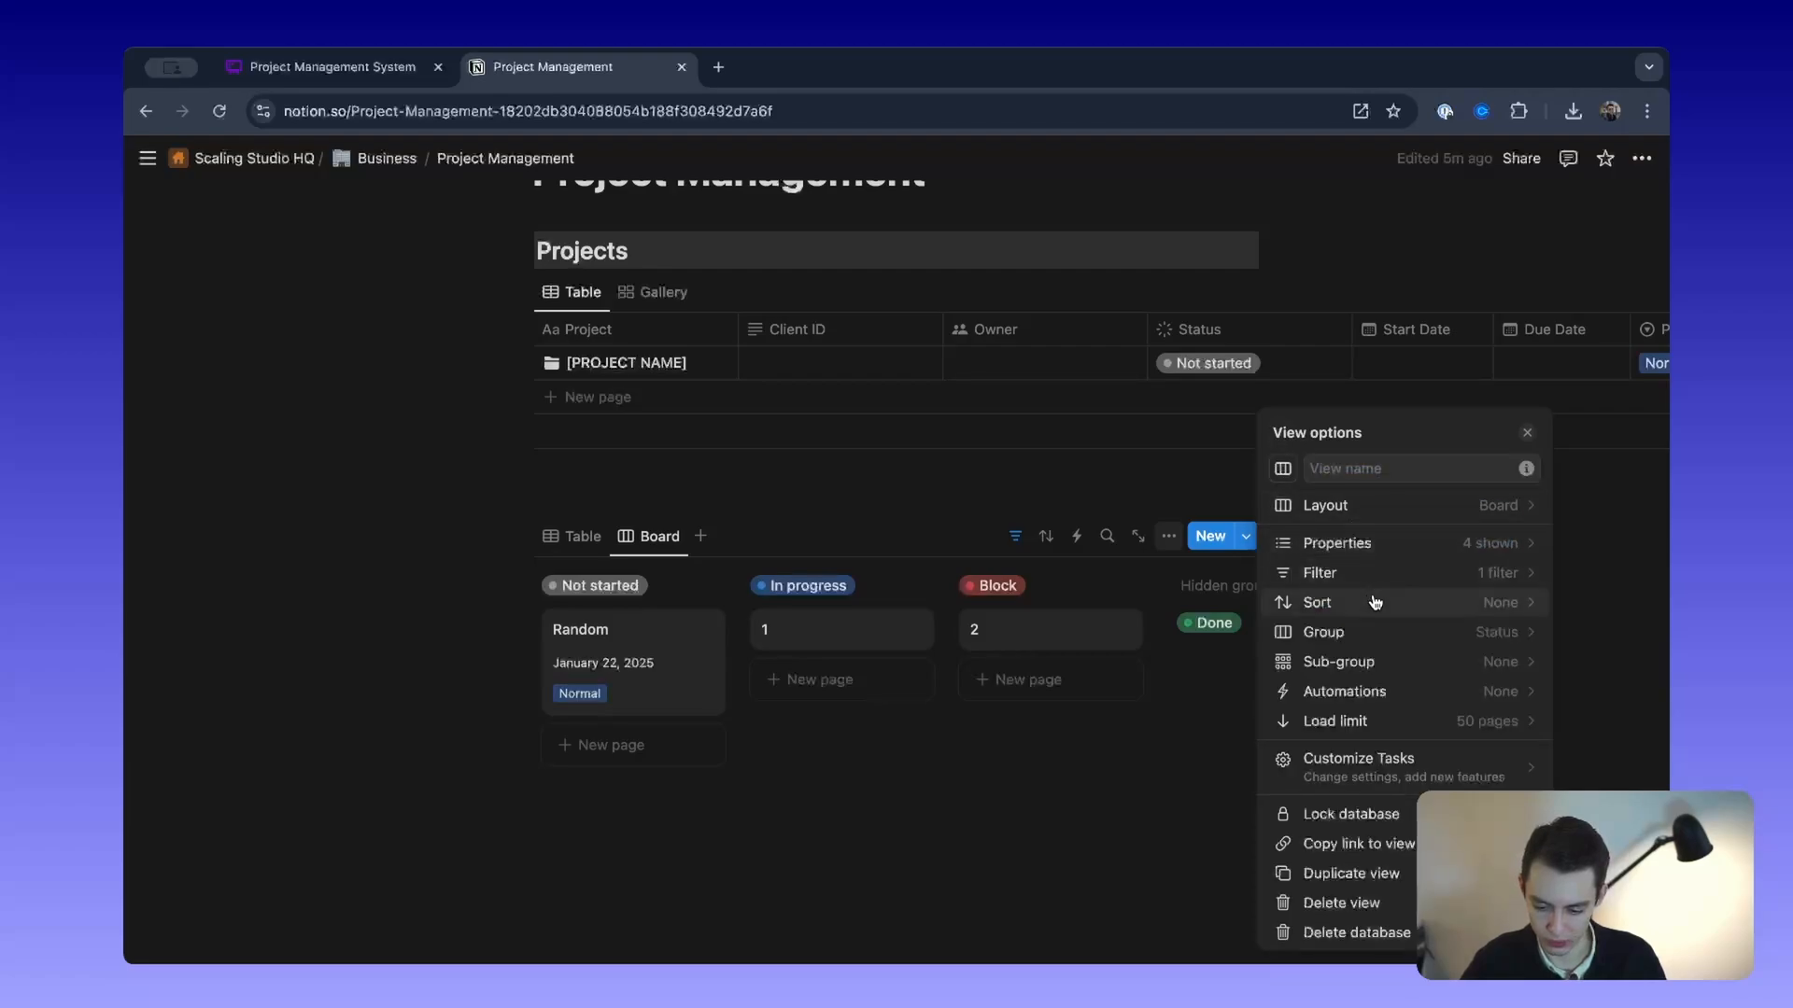
pyautogui.click(1404, 542)
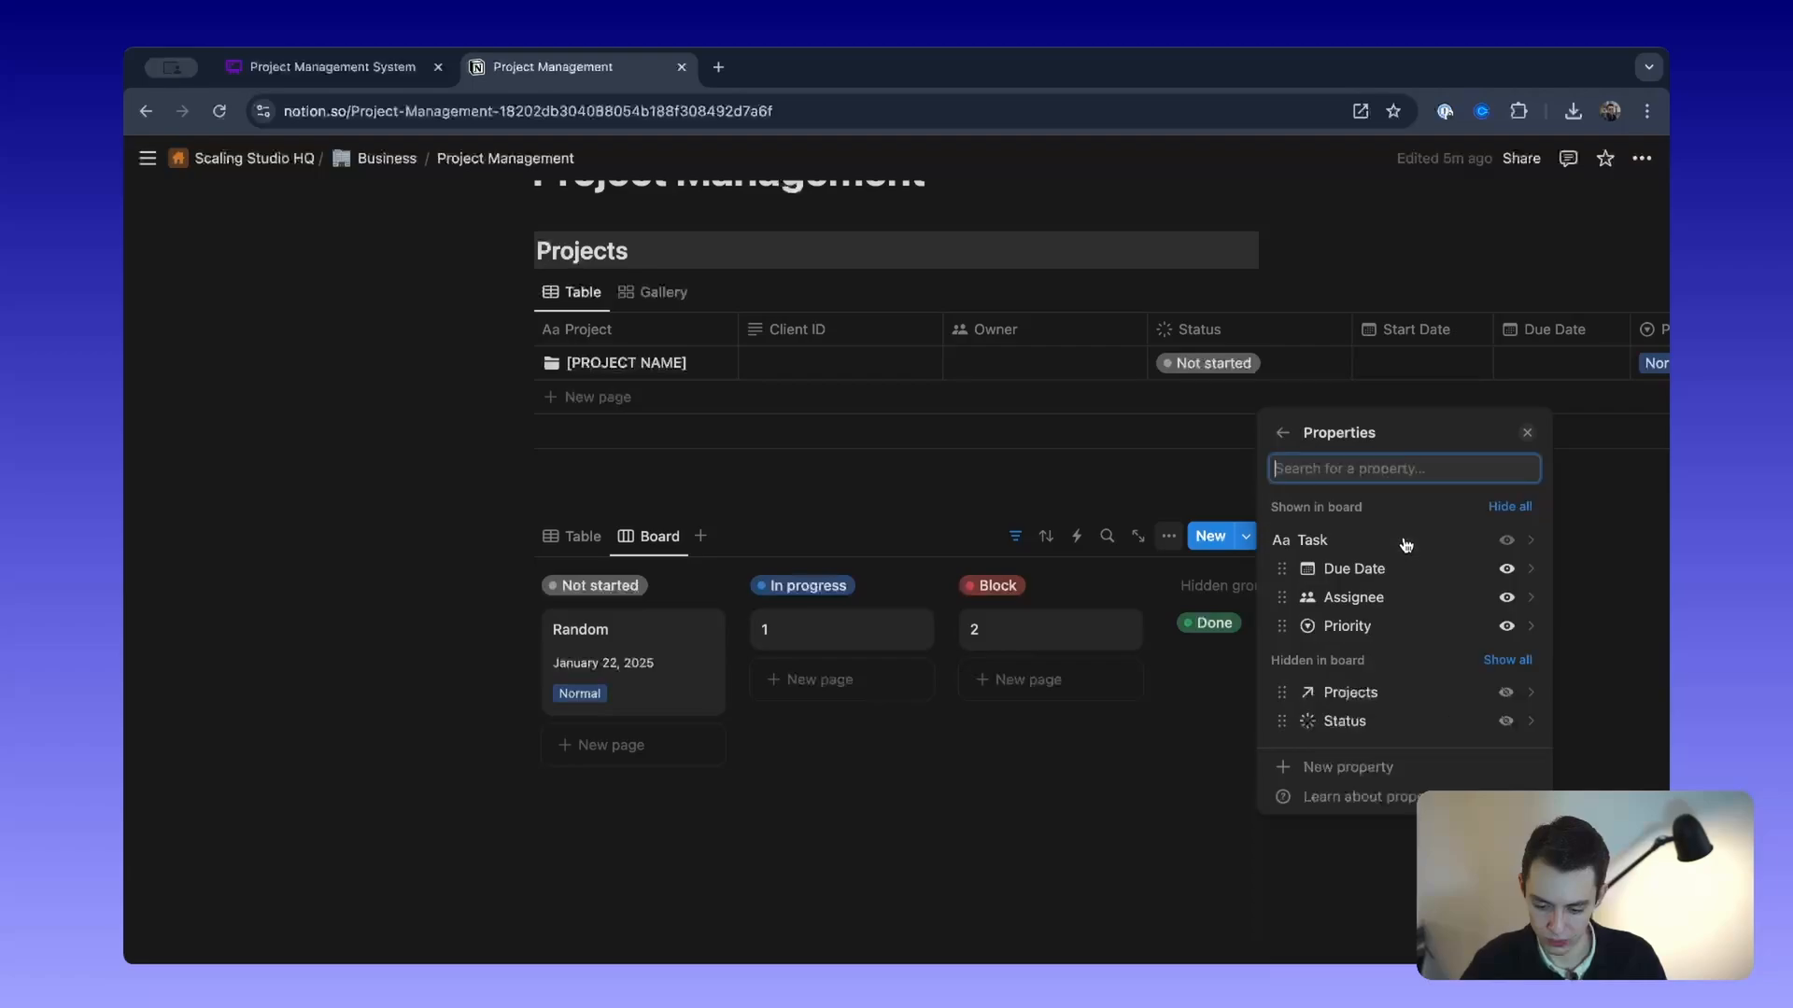
pyautogui.click(1046, 495)
pyautogui.click(1027, 535)
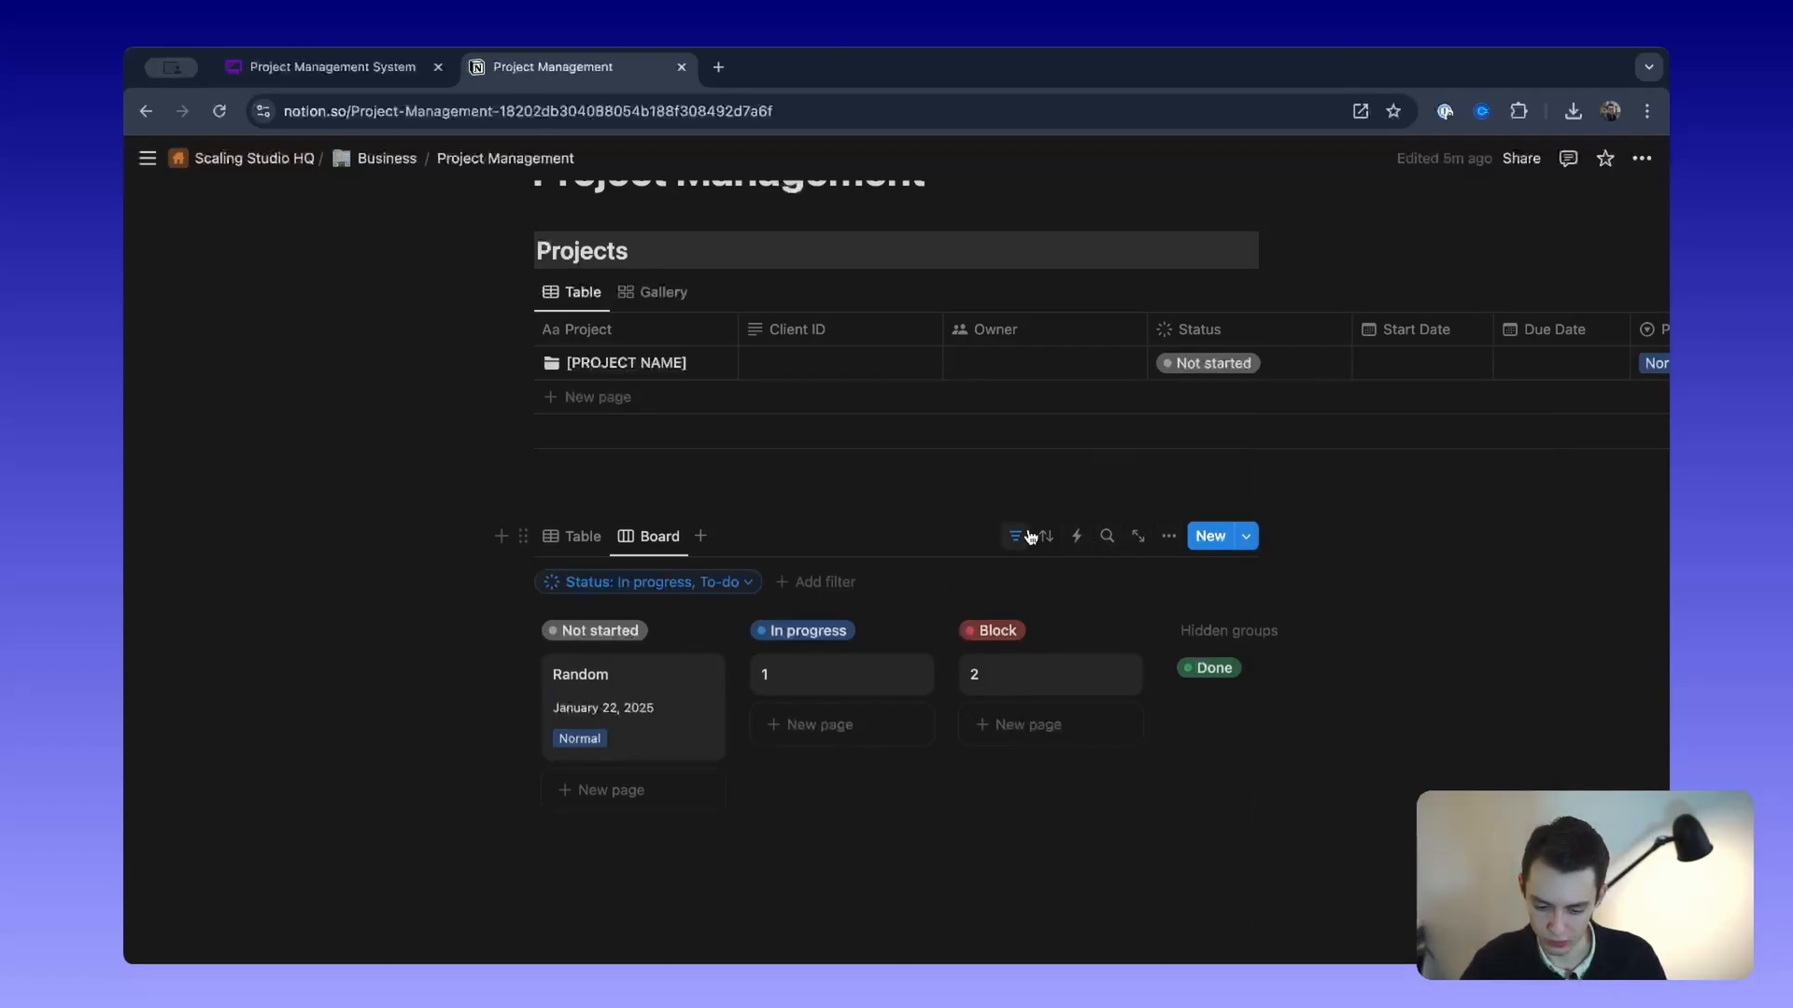
pyautogui.click(1031, 535)
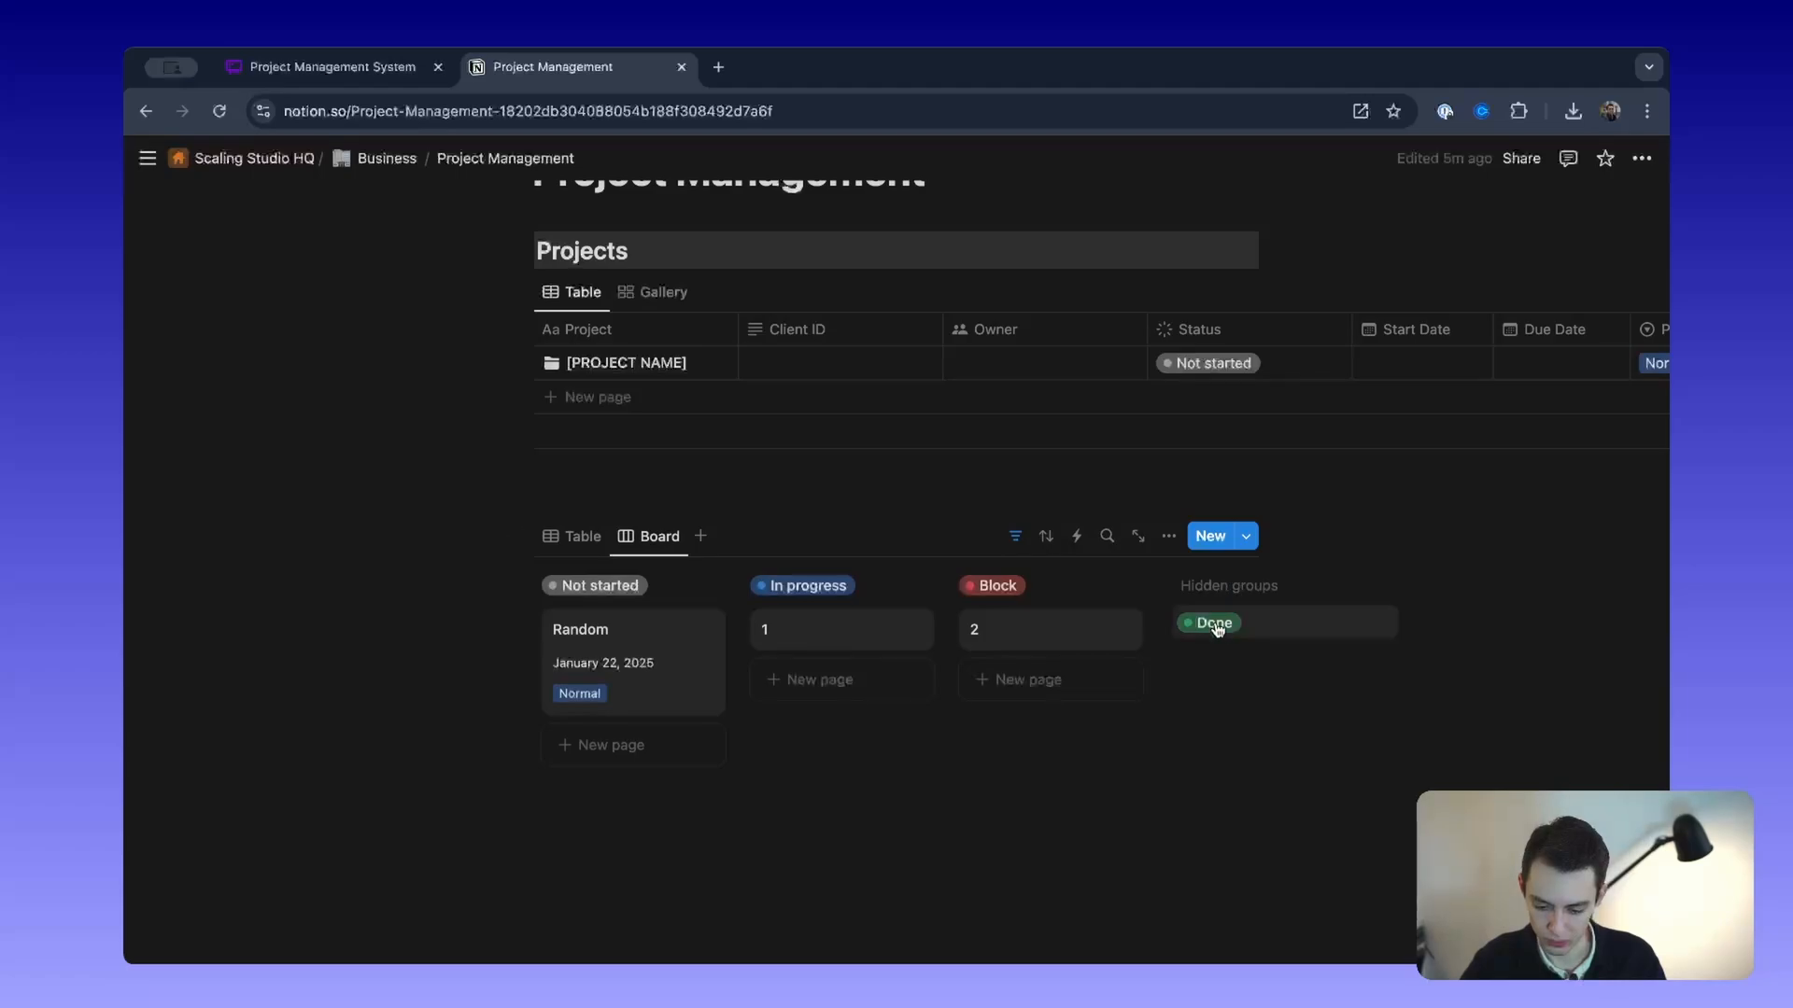
pyautogui.click(1163, 536)
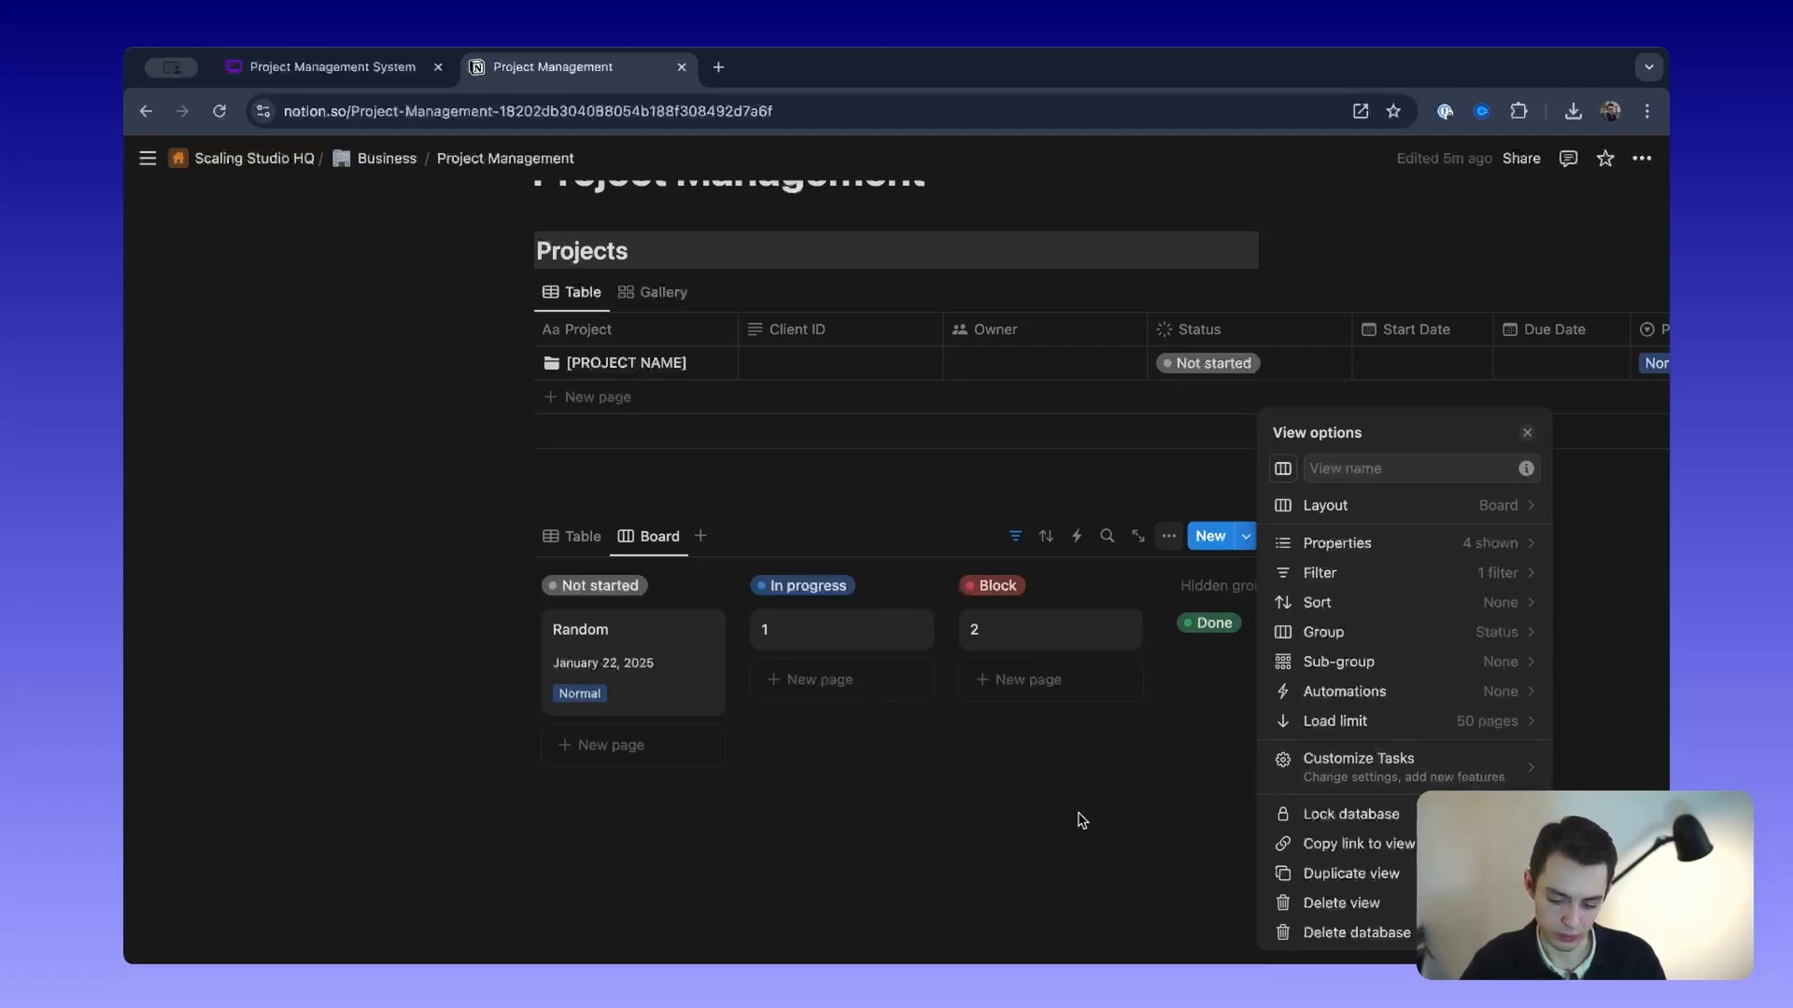
pyautogui.click(1400, 507)
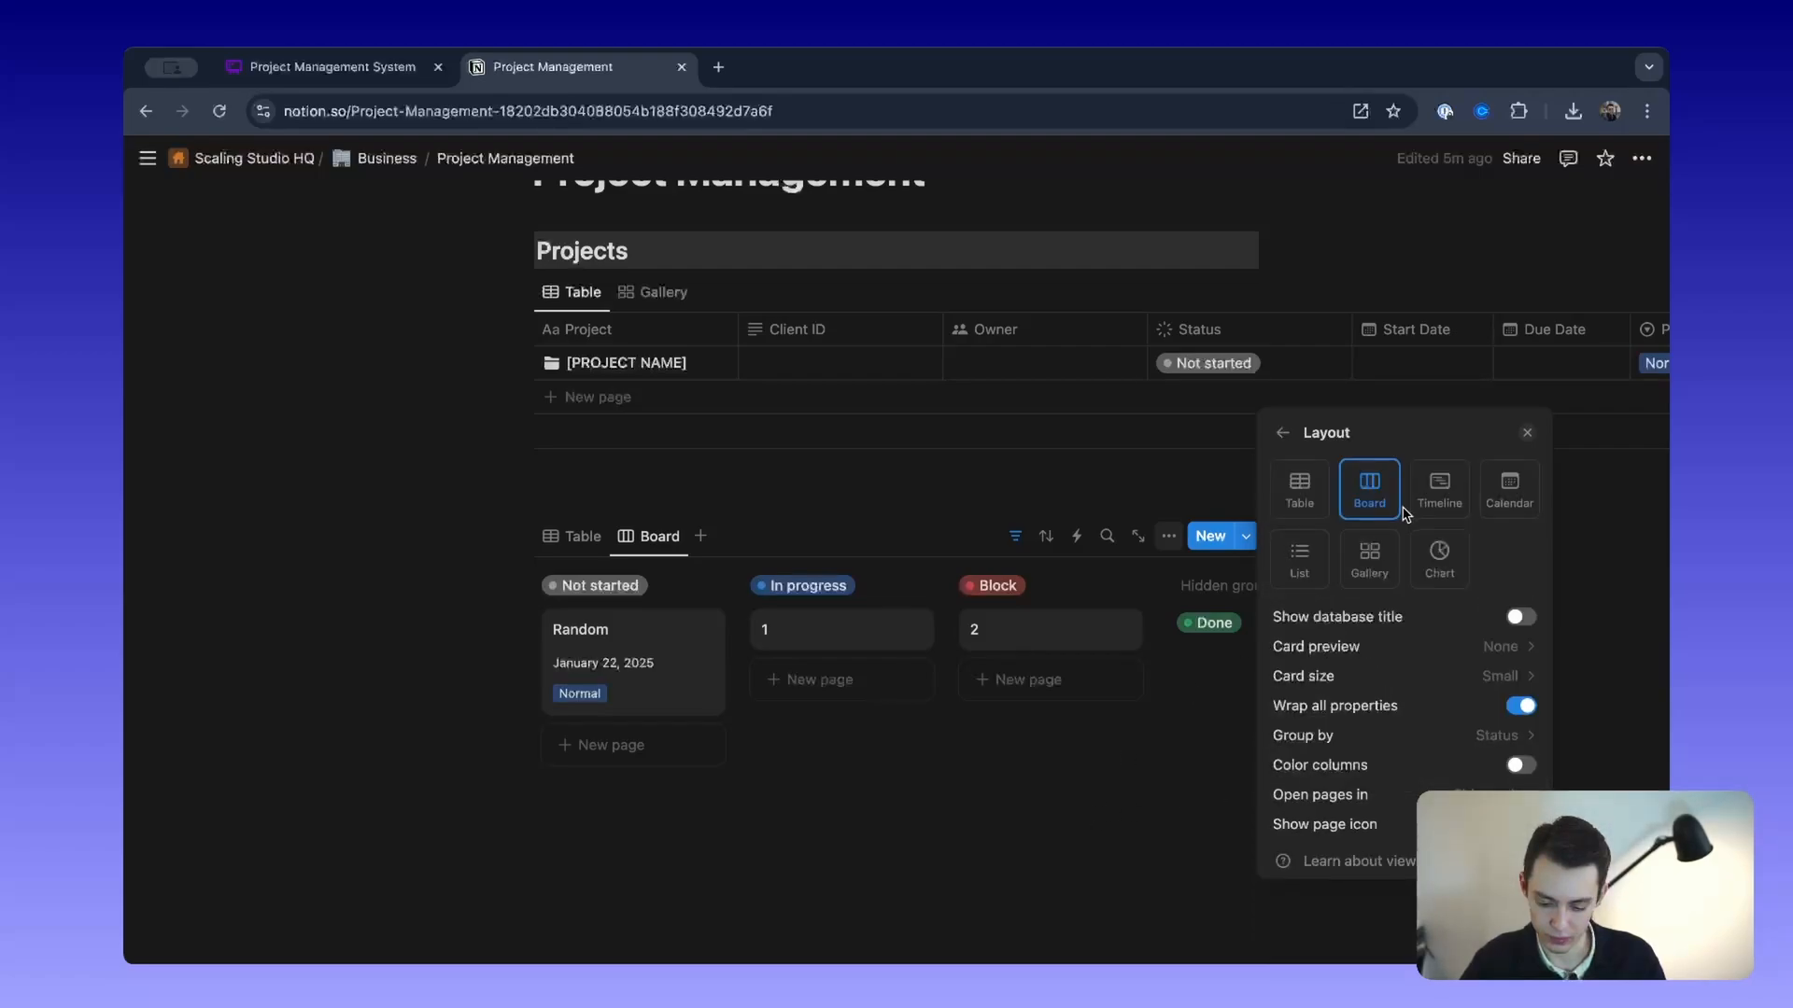
pyautogui.click(1135, 835)
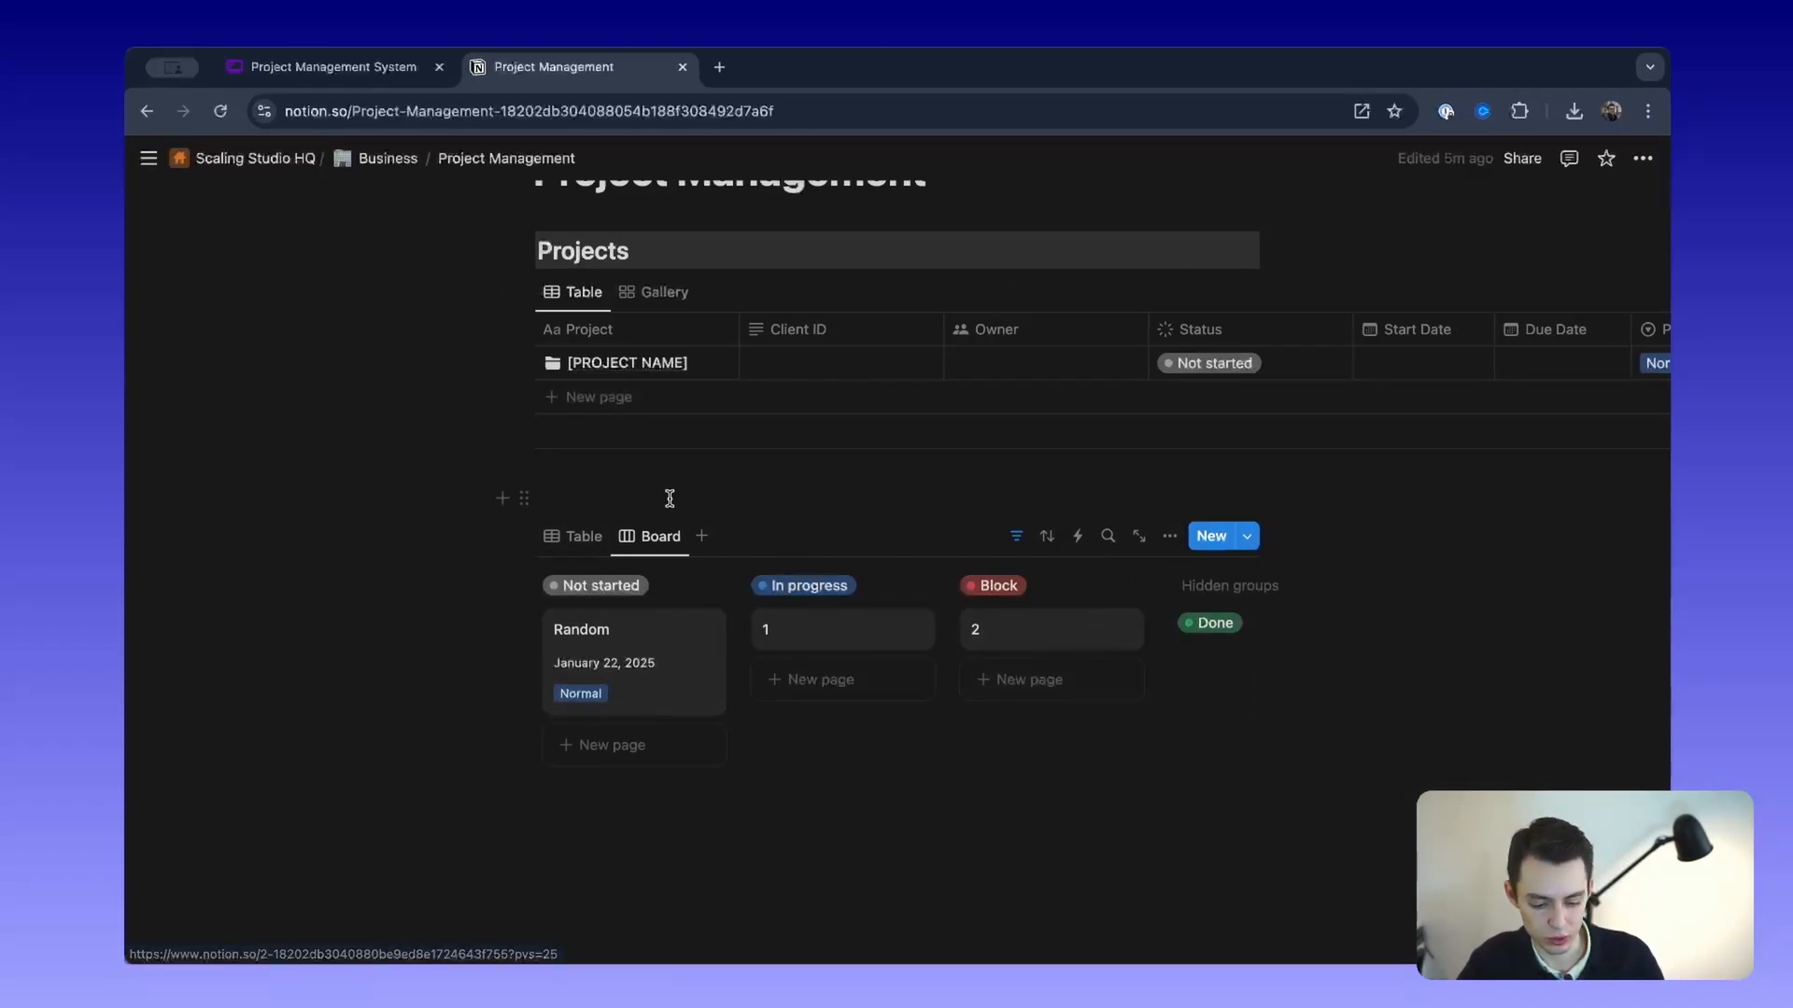
# Step: Duplicate the Tasks board view and name the copy Tasks Done
pyautogui.click(696, 536)
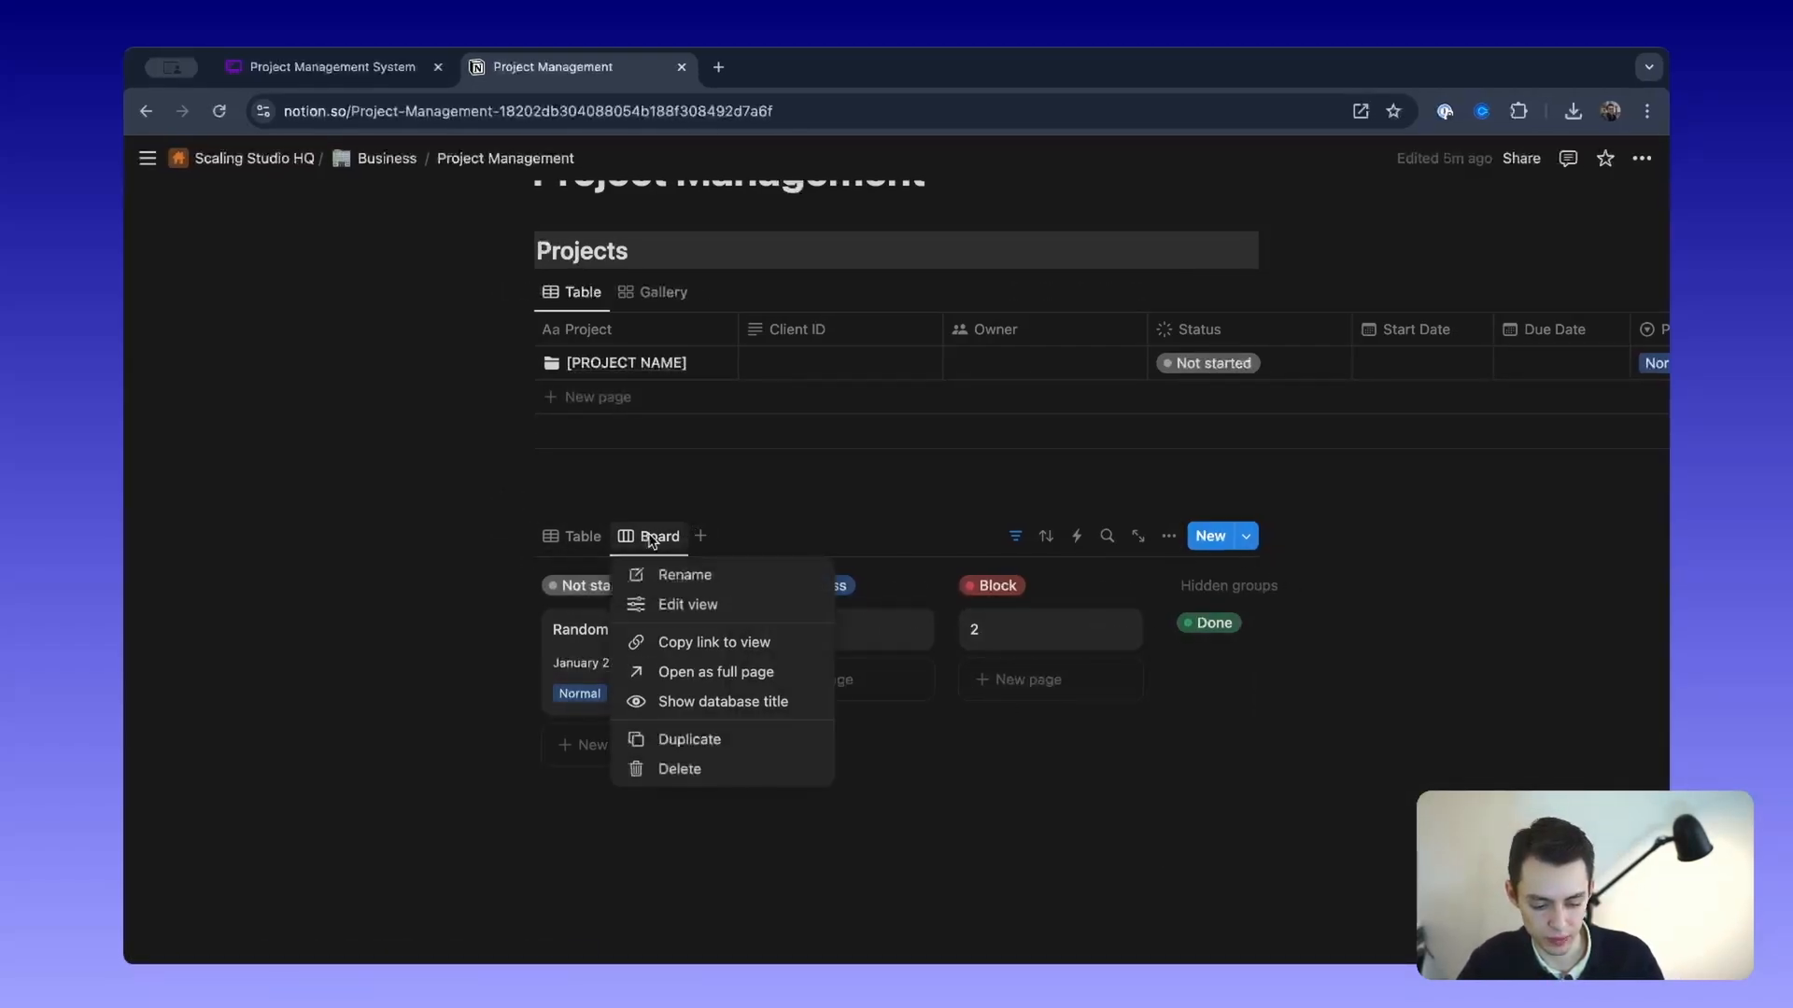
pyautogui.click(732, 738)
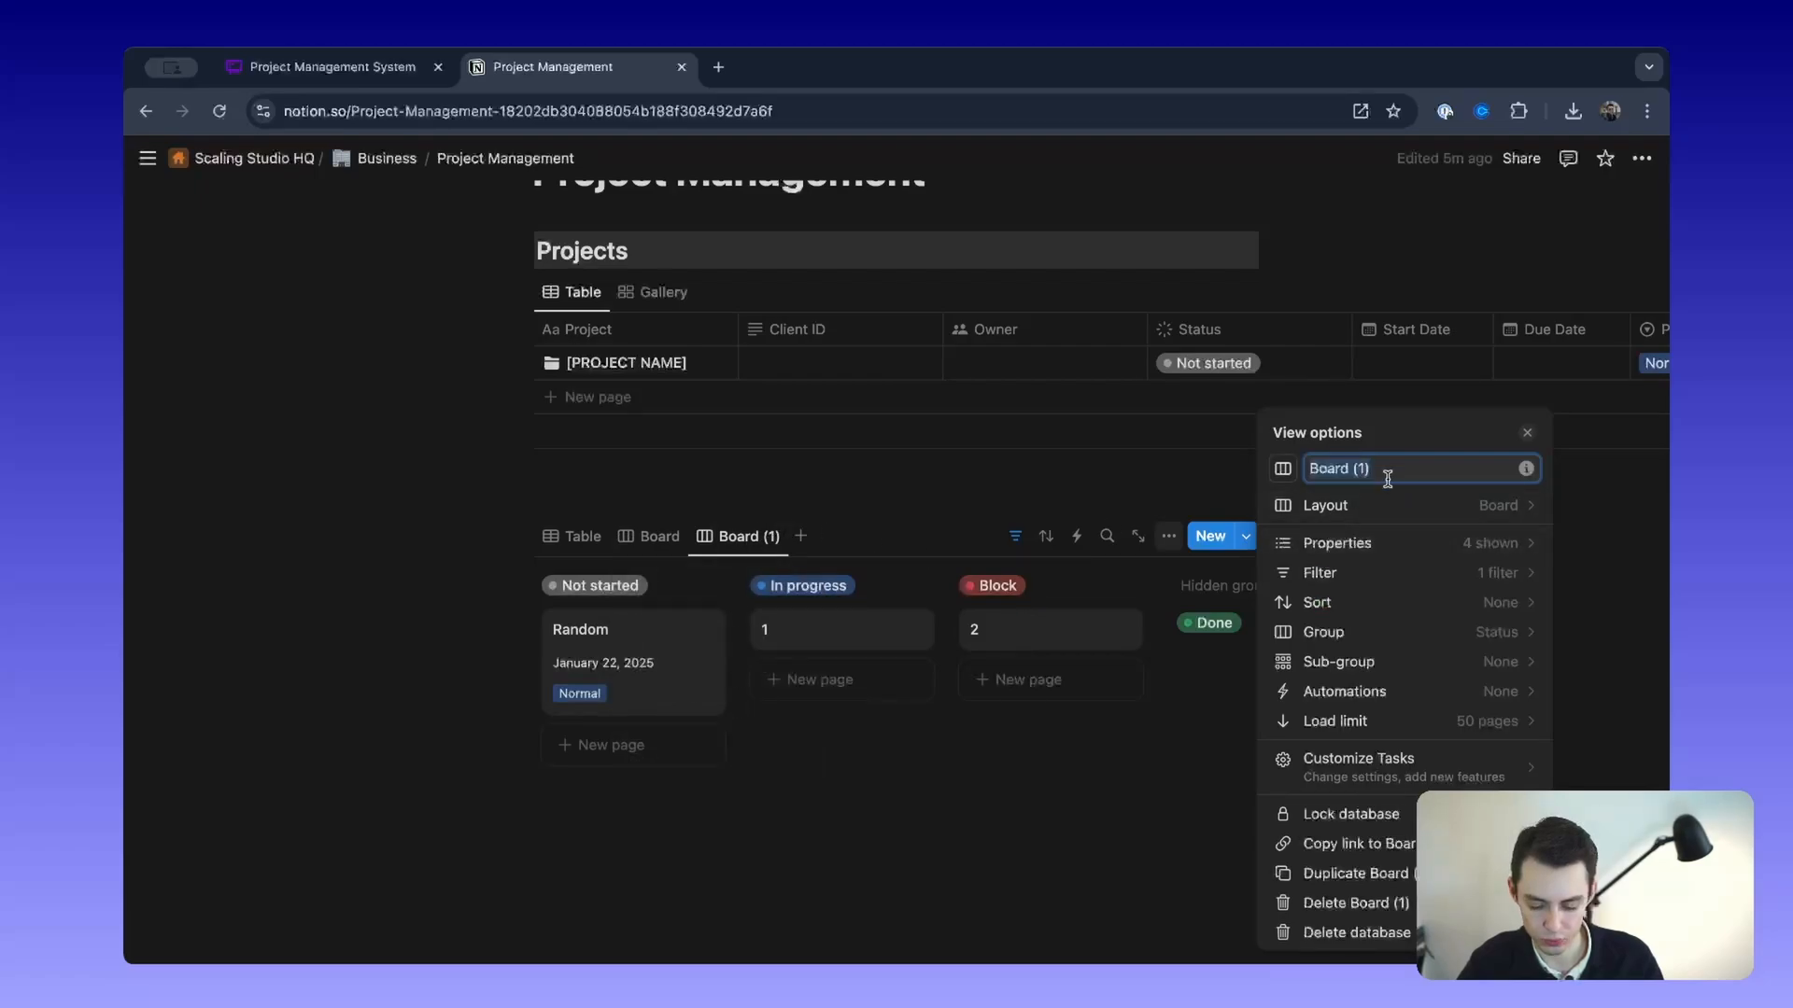
pyautogui.press('BackSpace')
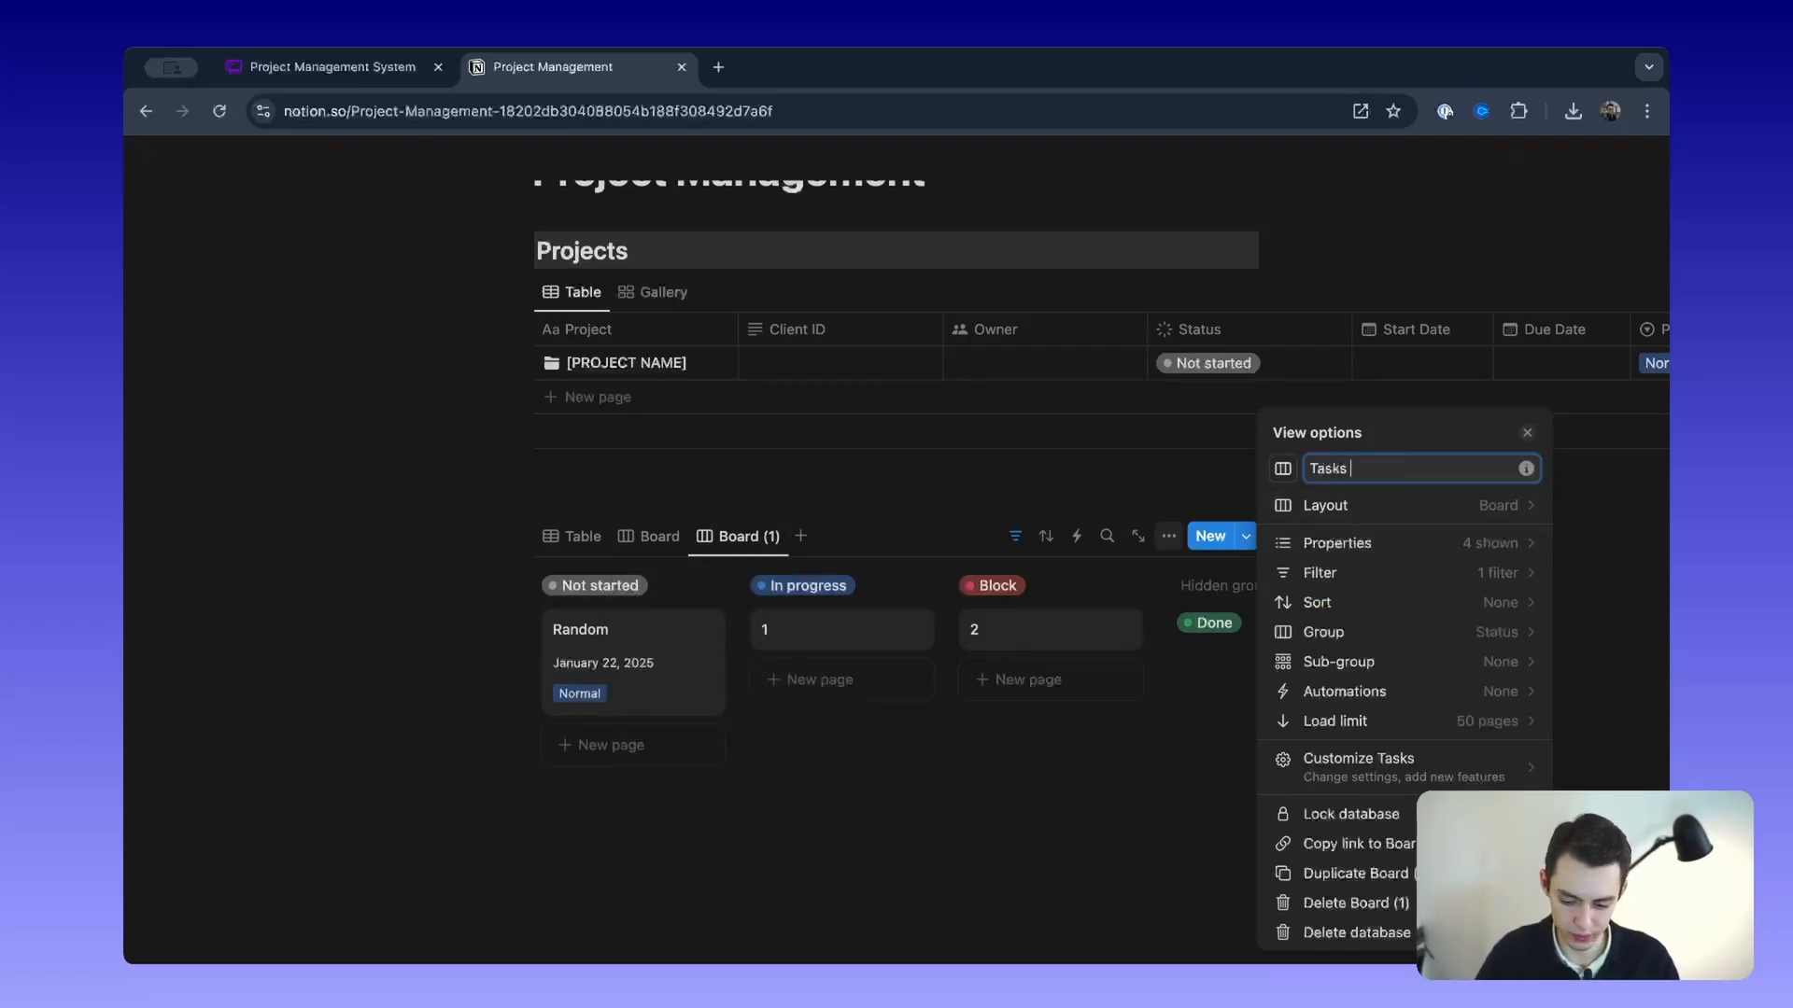
pyautogui.write('Tasks Done')
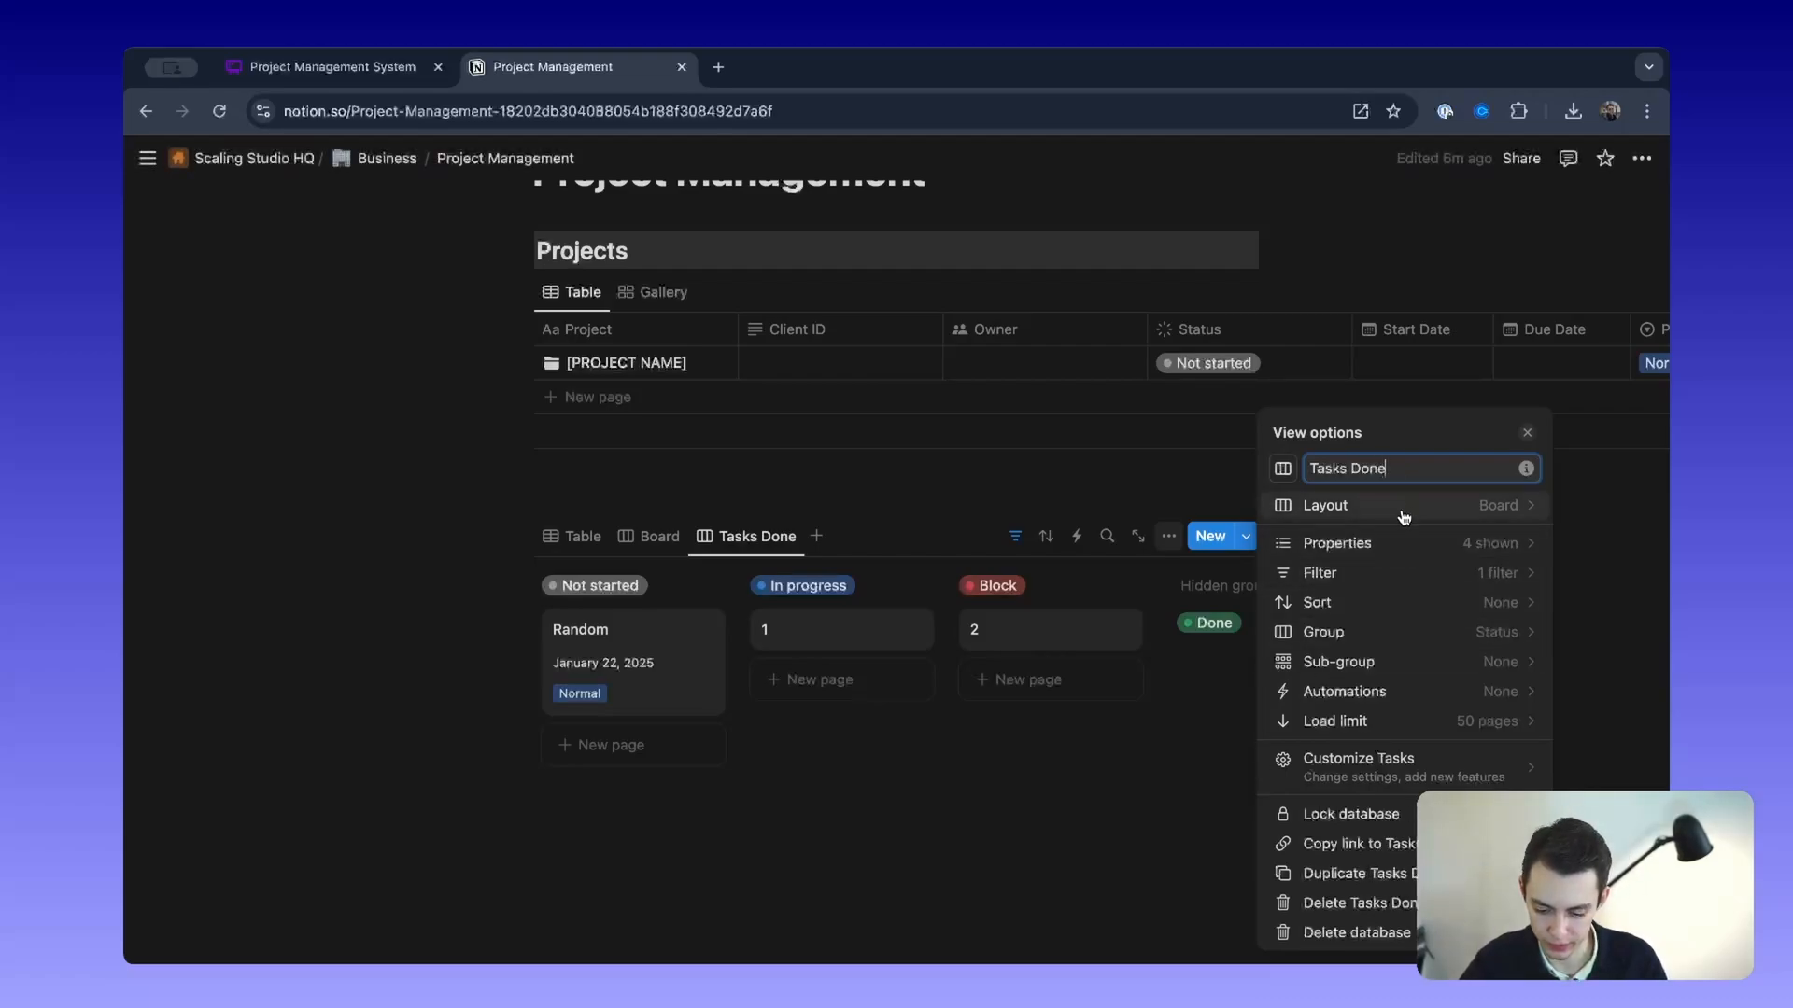
# Step: Change the Tasks Done view's status filter to the Complete group only and save it for everyone
pyautogui.click(1410, 573)
pyautogui.click(1405, 485)
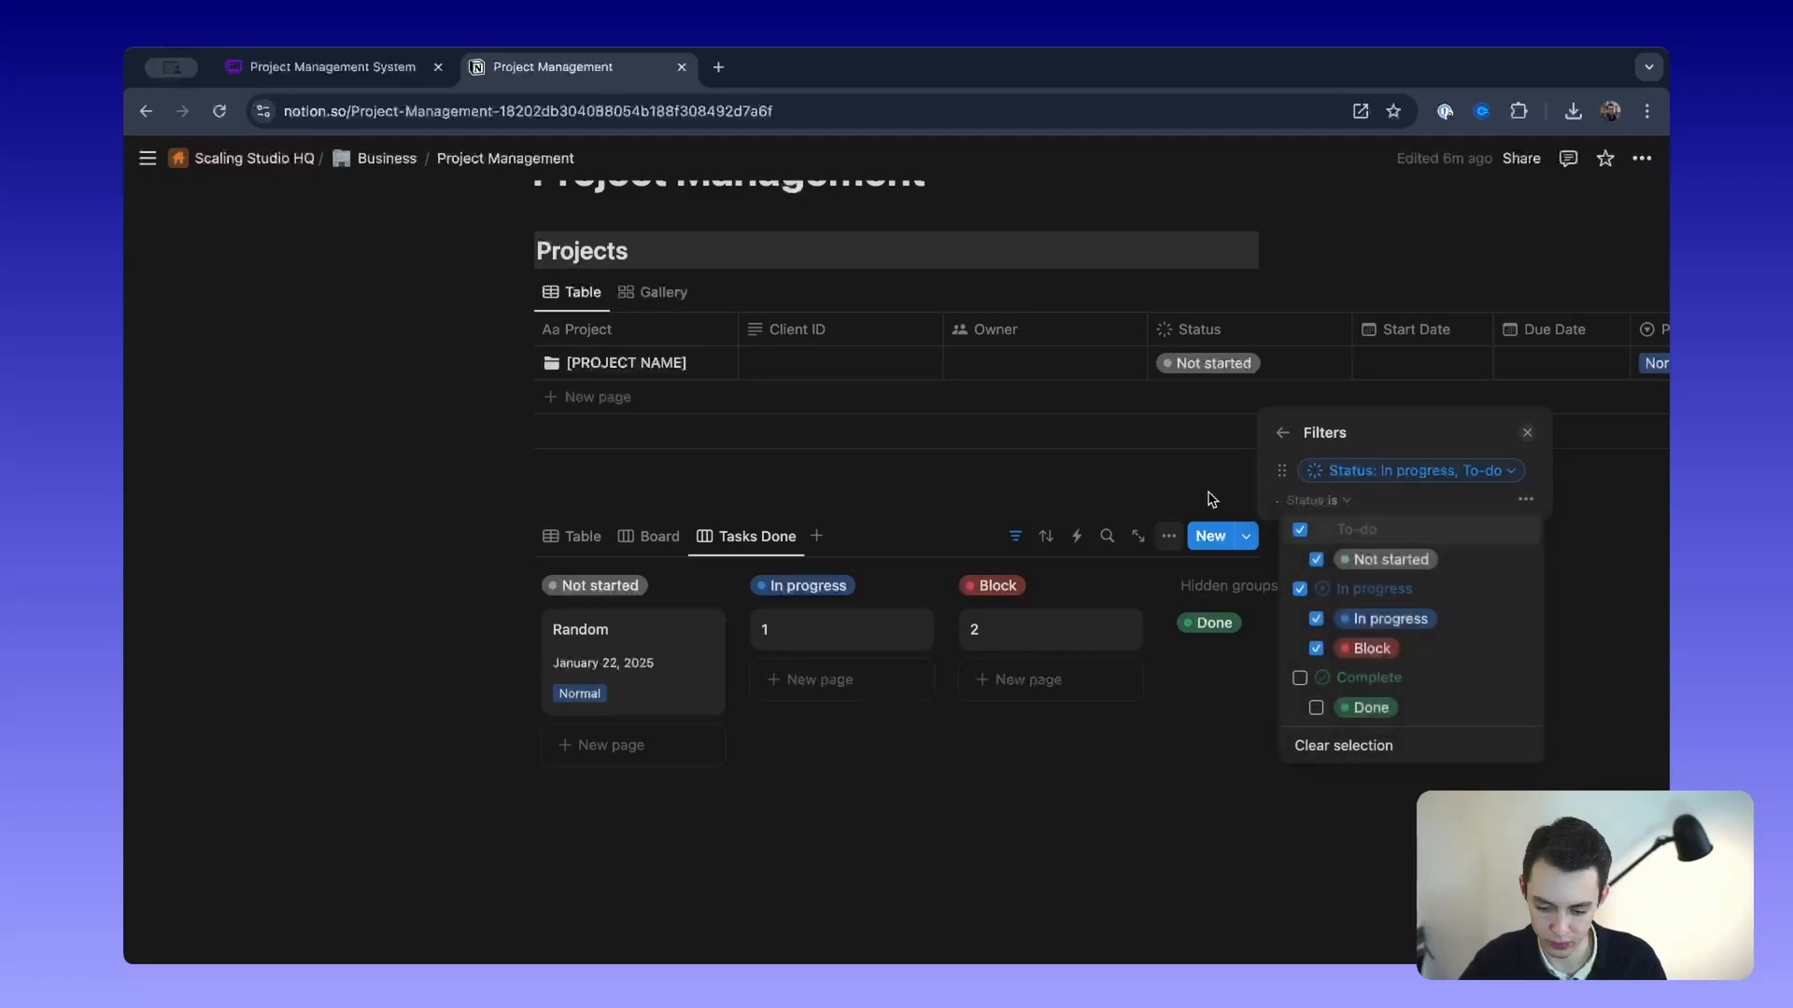
pyautogui.click(1300, 529)
pyautogui.click(1300, 588)
pyautogui.click(1300, 678)
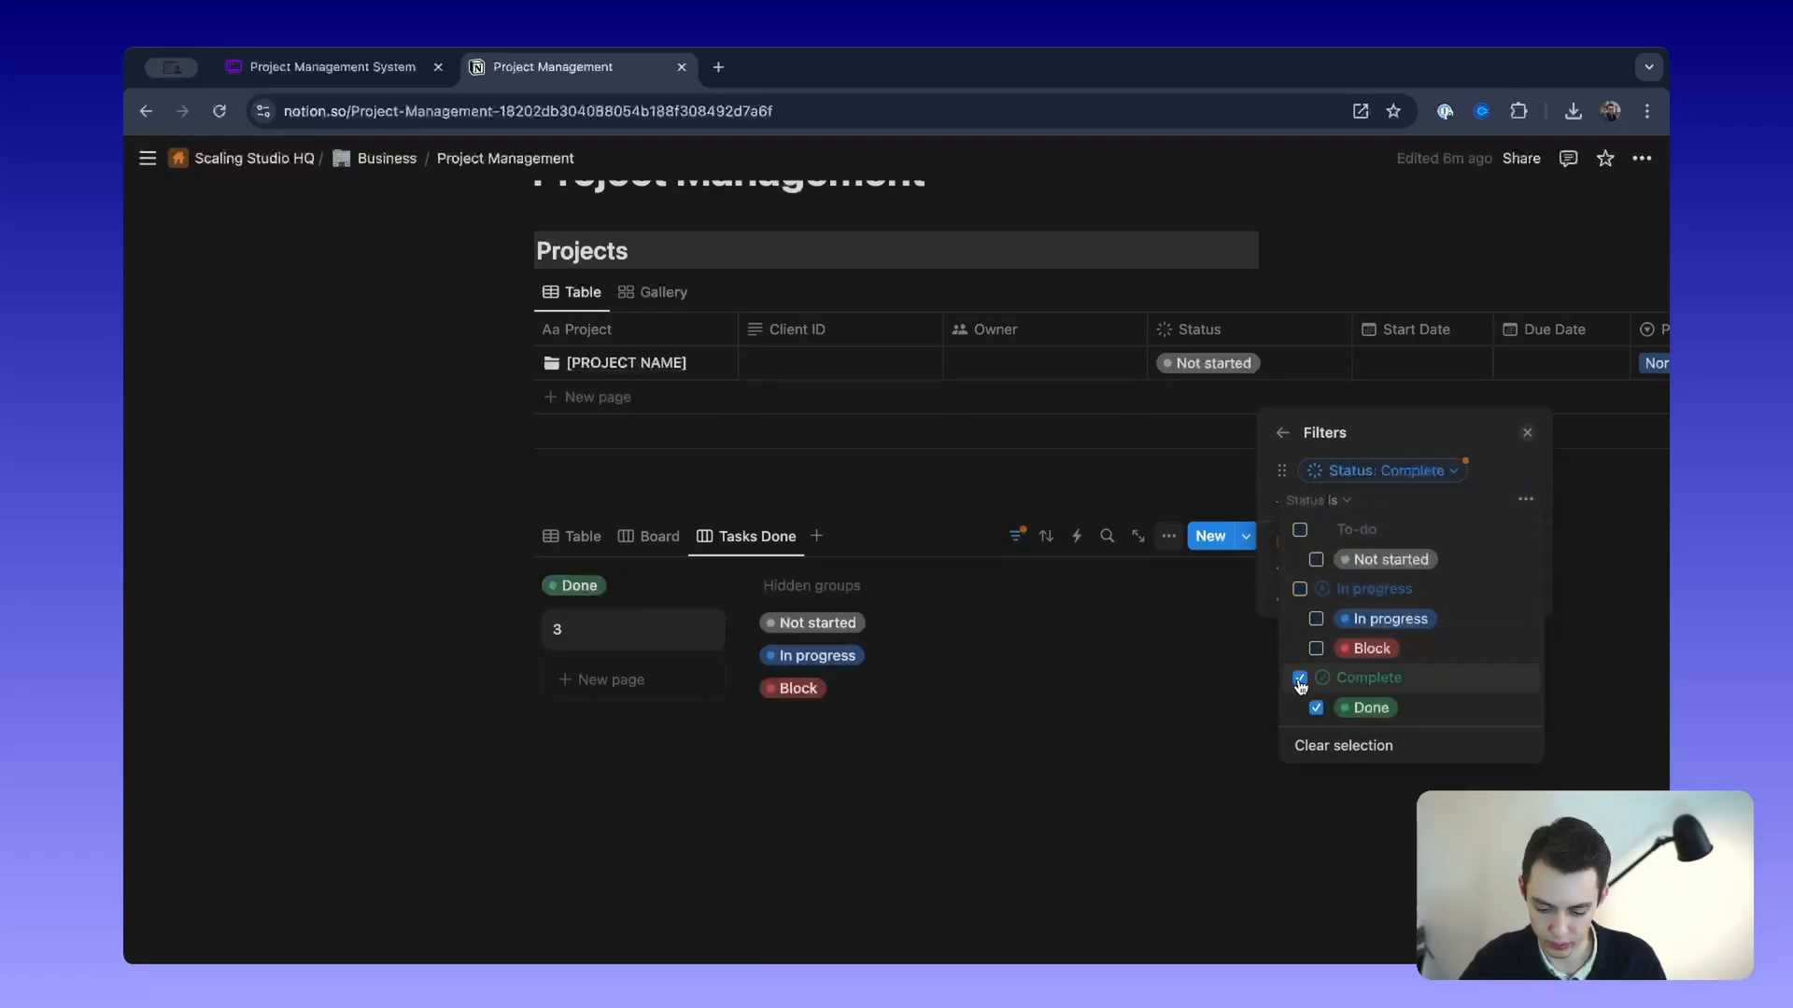
pyautogui.click(1285, 433)
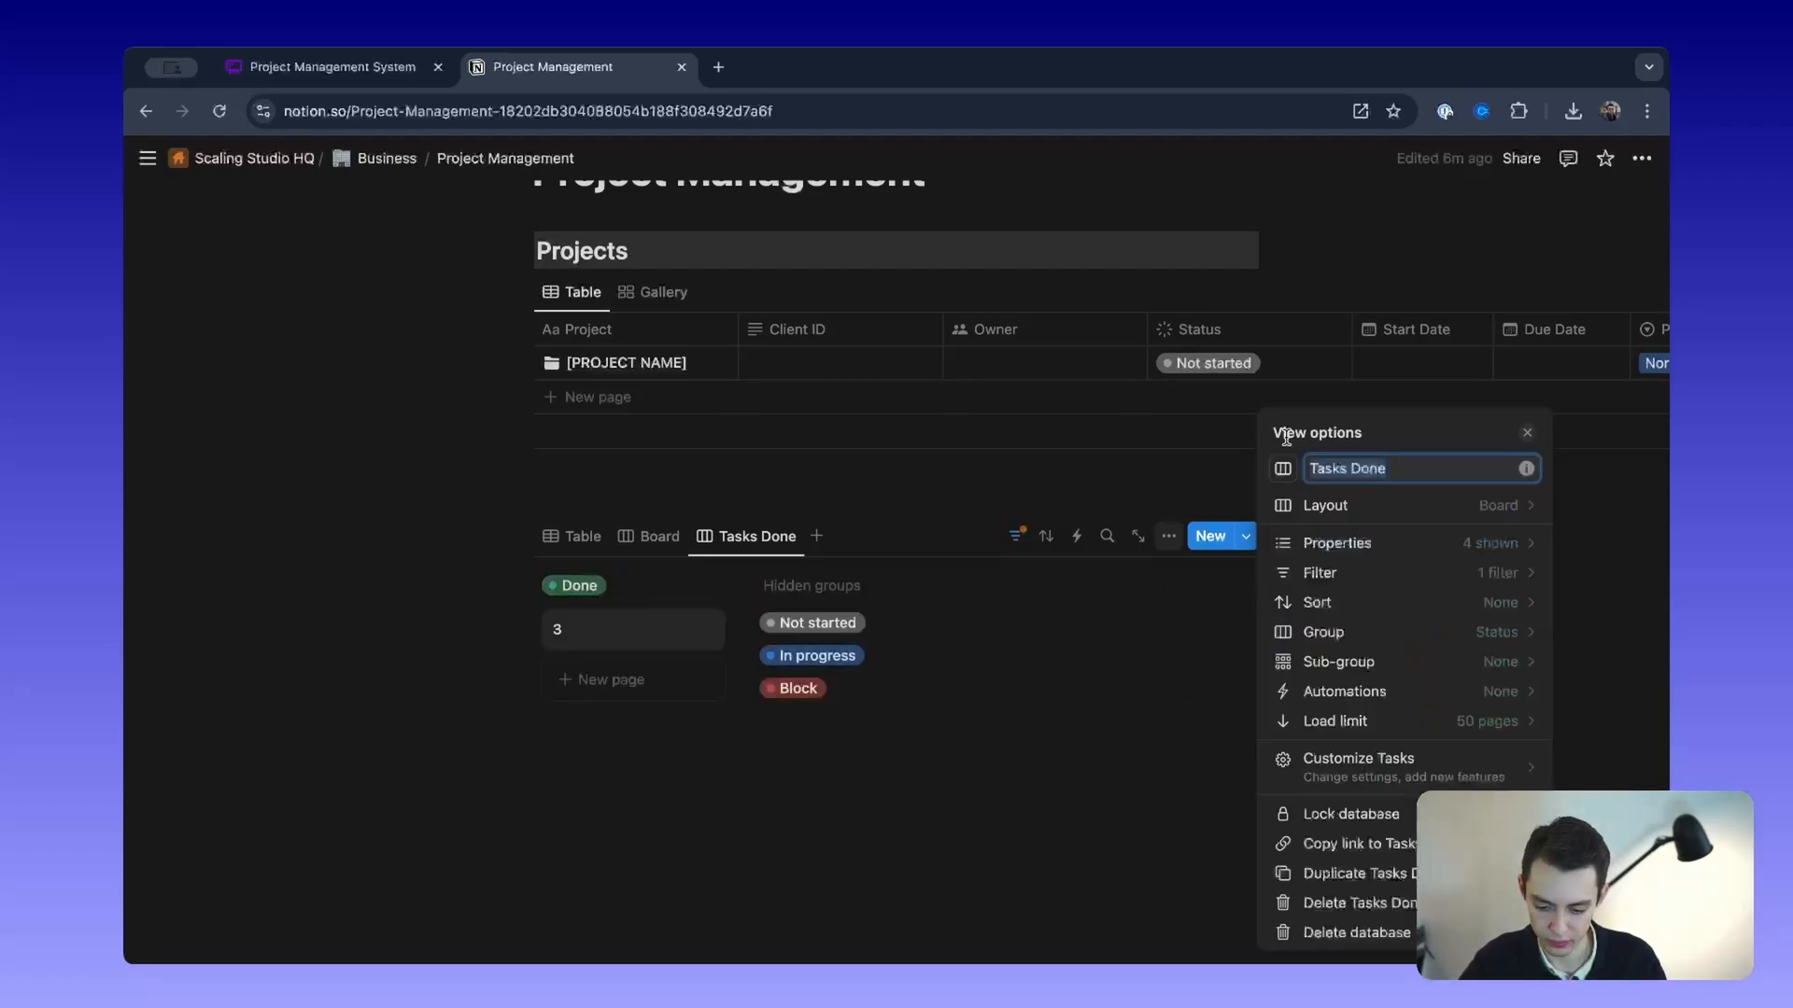
pyautogui.click(1372, 572)
pyautogui.click(1415, 539)
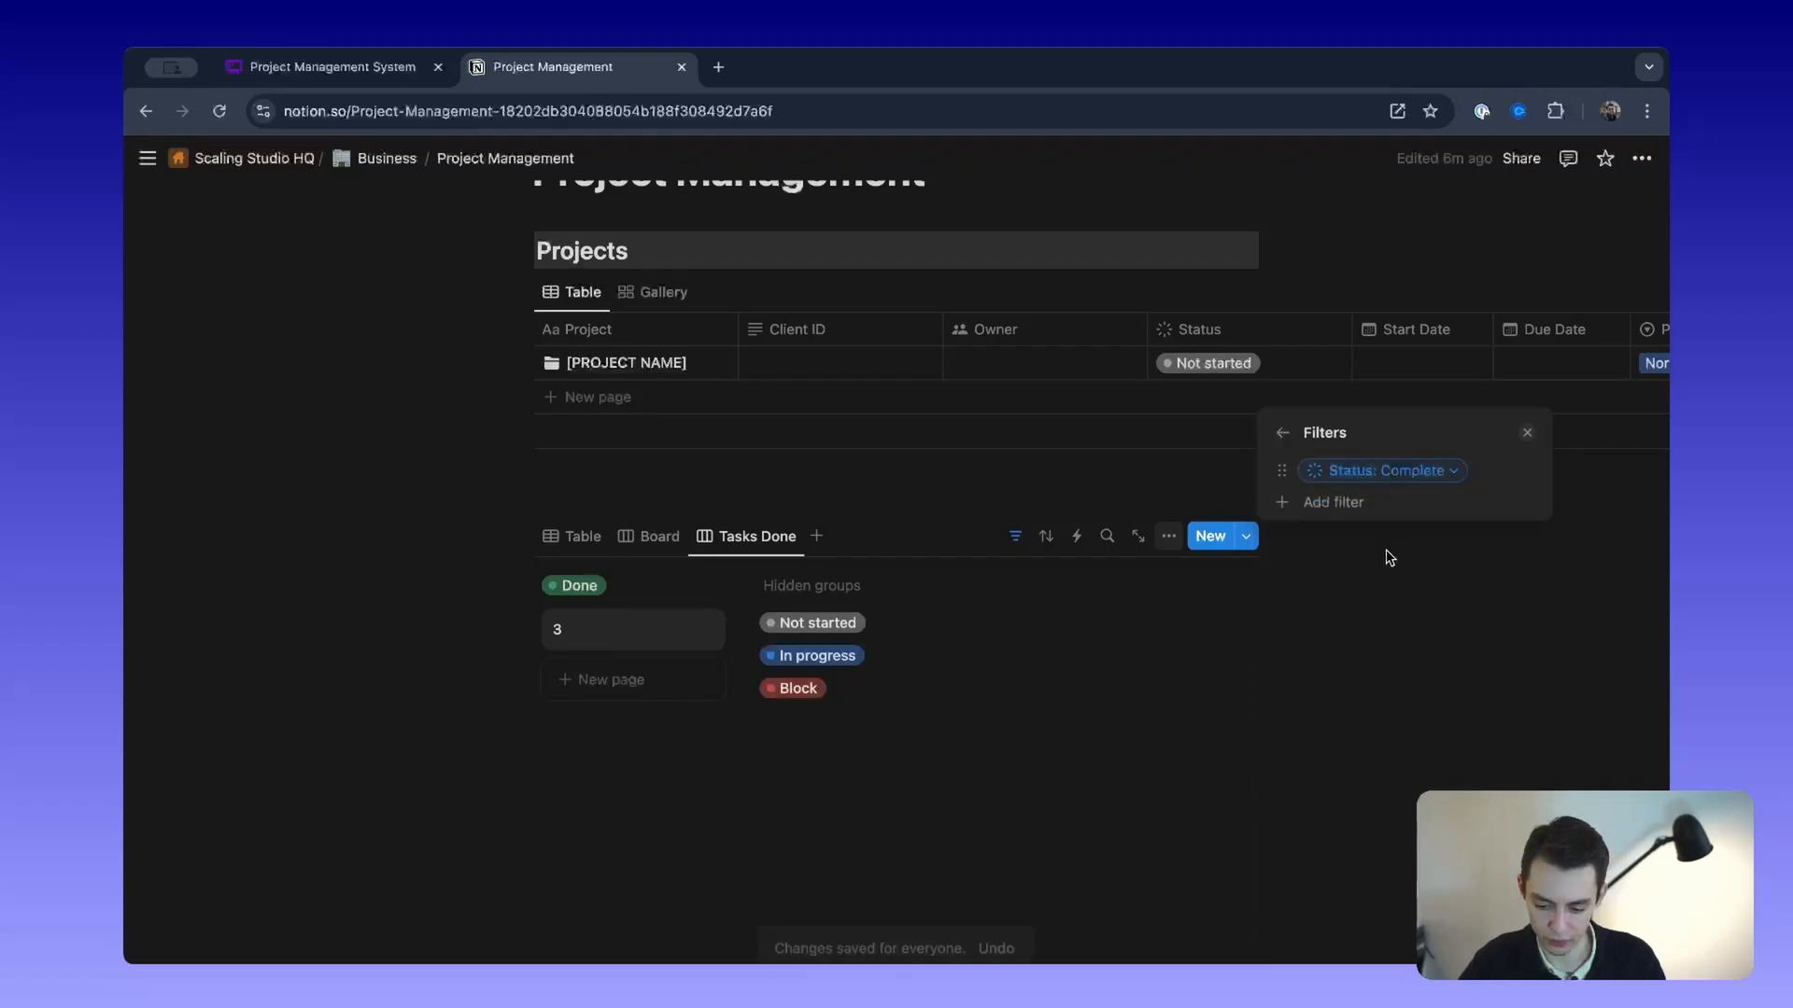
pyautogui.click(1530, 434)
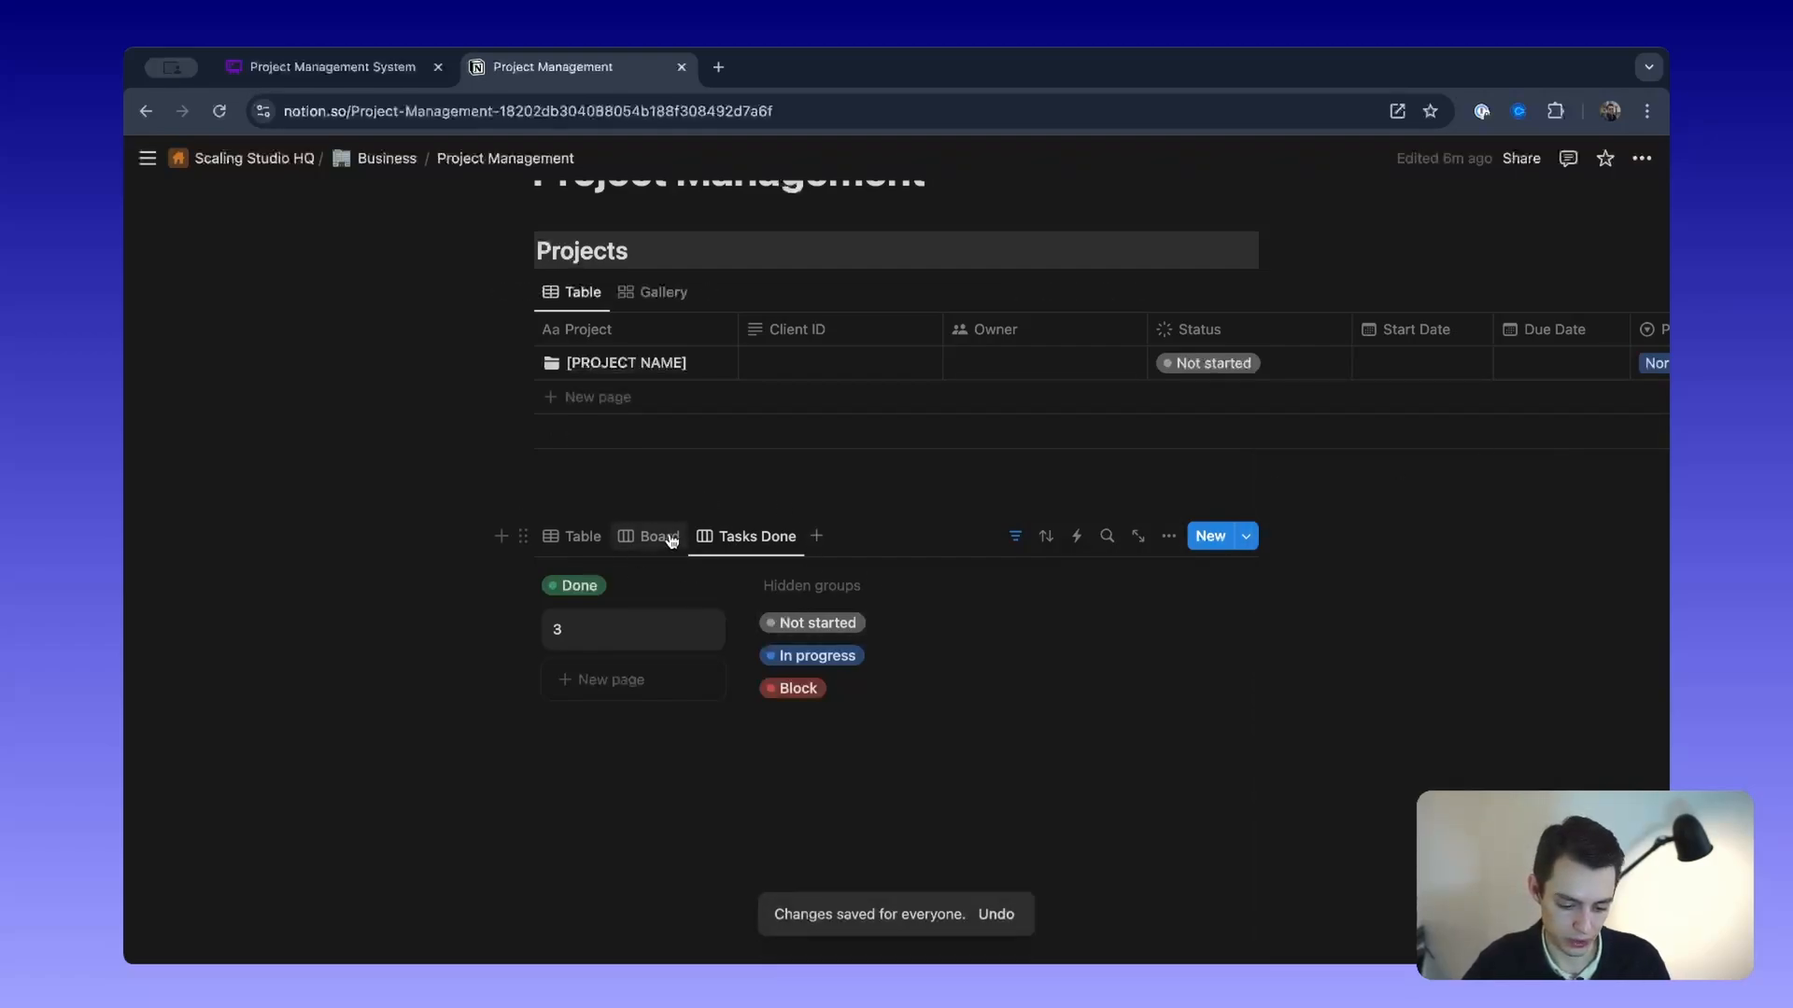
# Step: Rename the original board view of the tasks database as Tasks Board
pyautogui.click(651, 536)
pyautogui.click(653, 537)
pyautogui.click(658, 576)
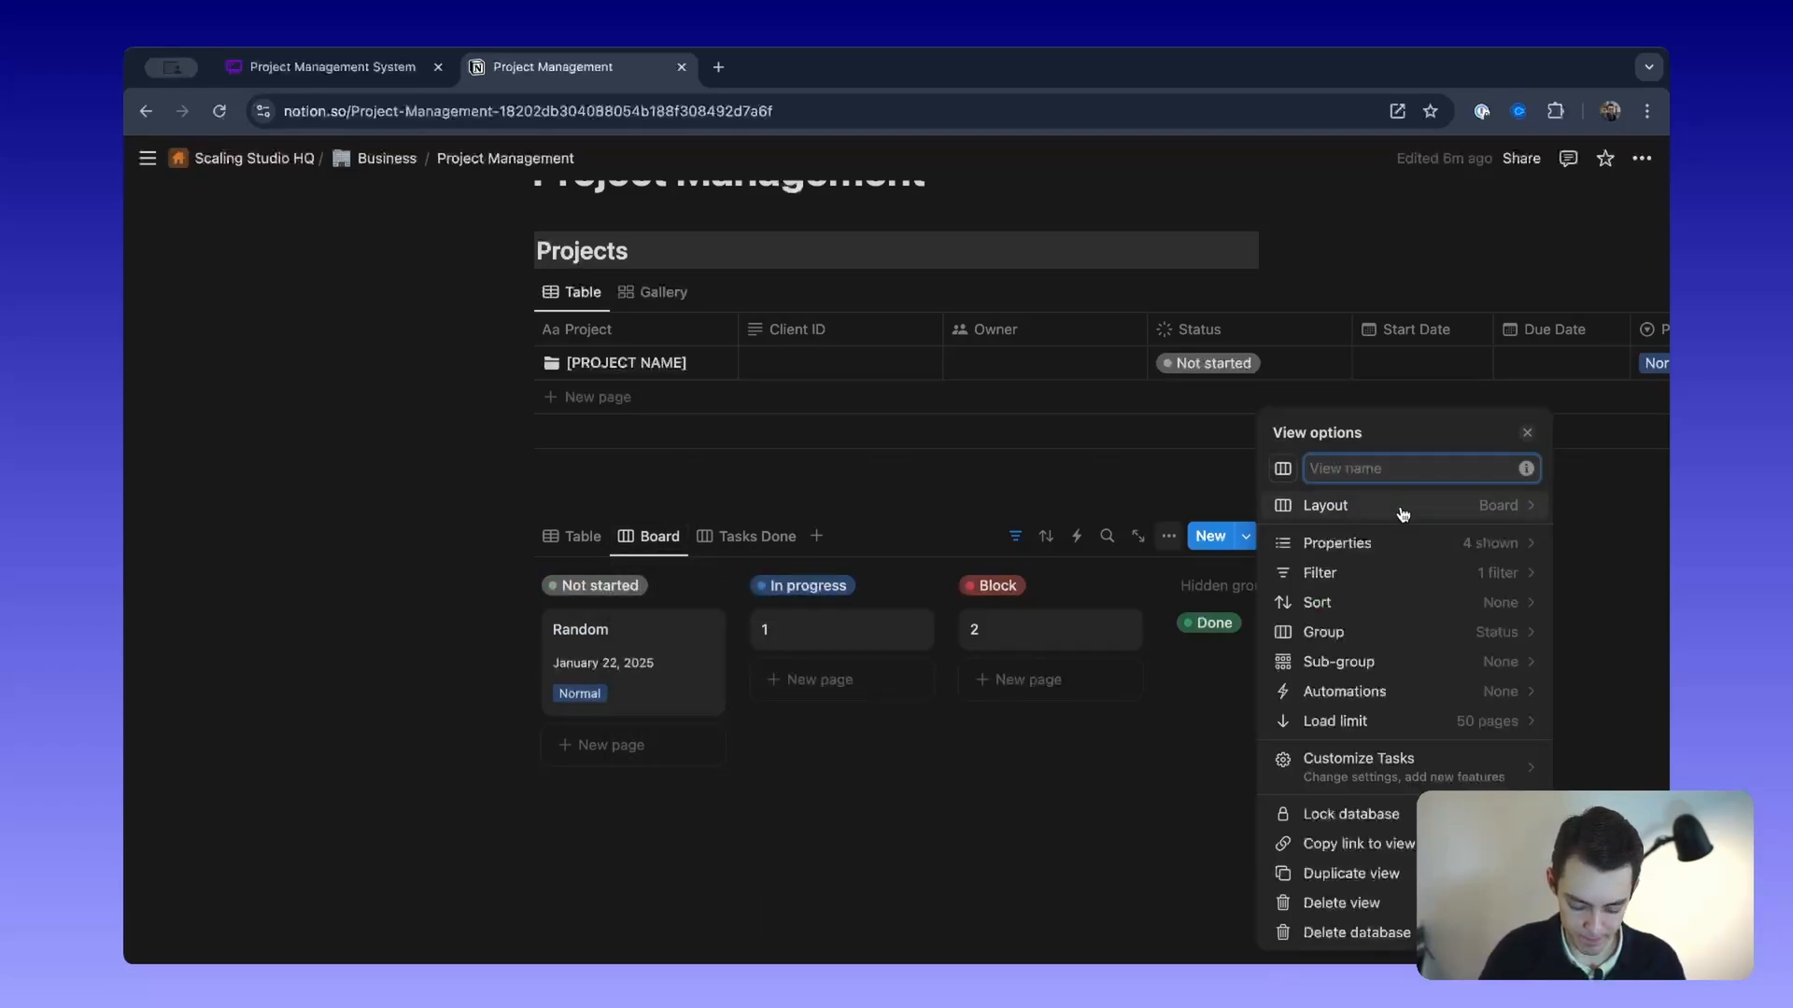
pyautogui.write('Tasks Board')
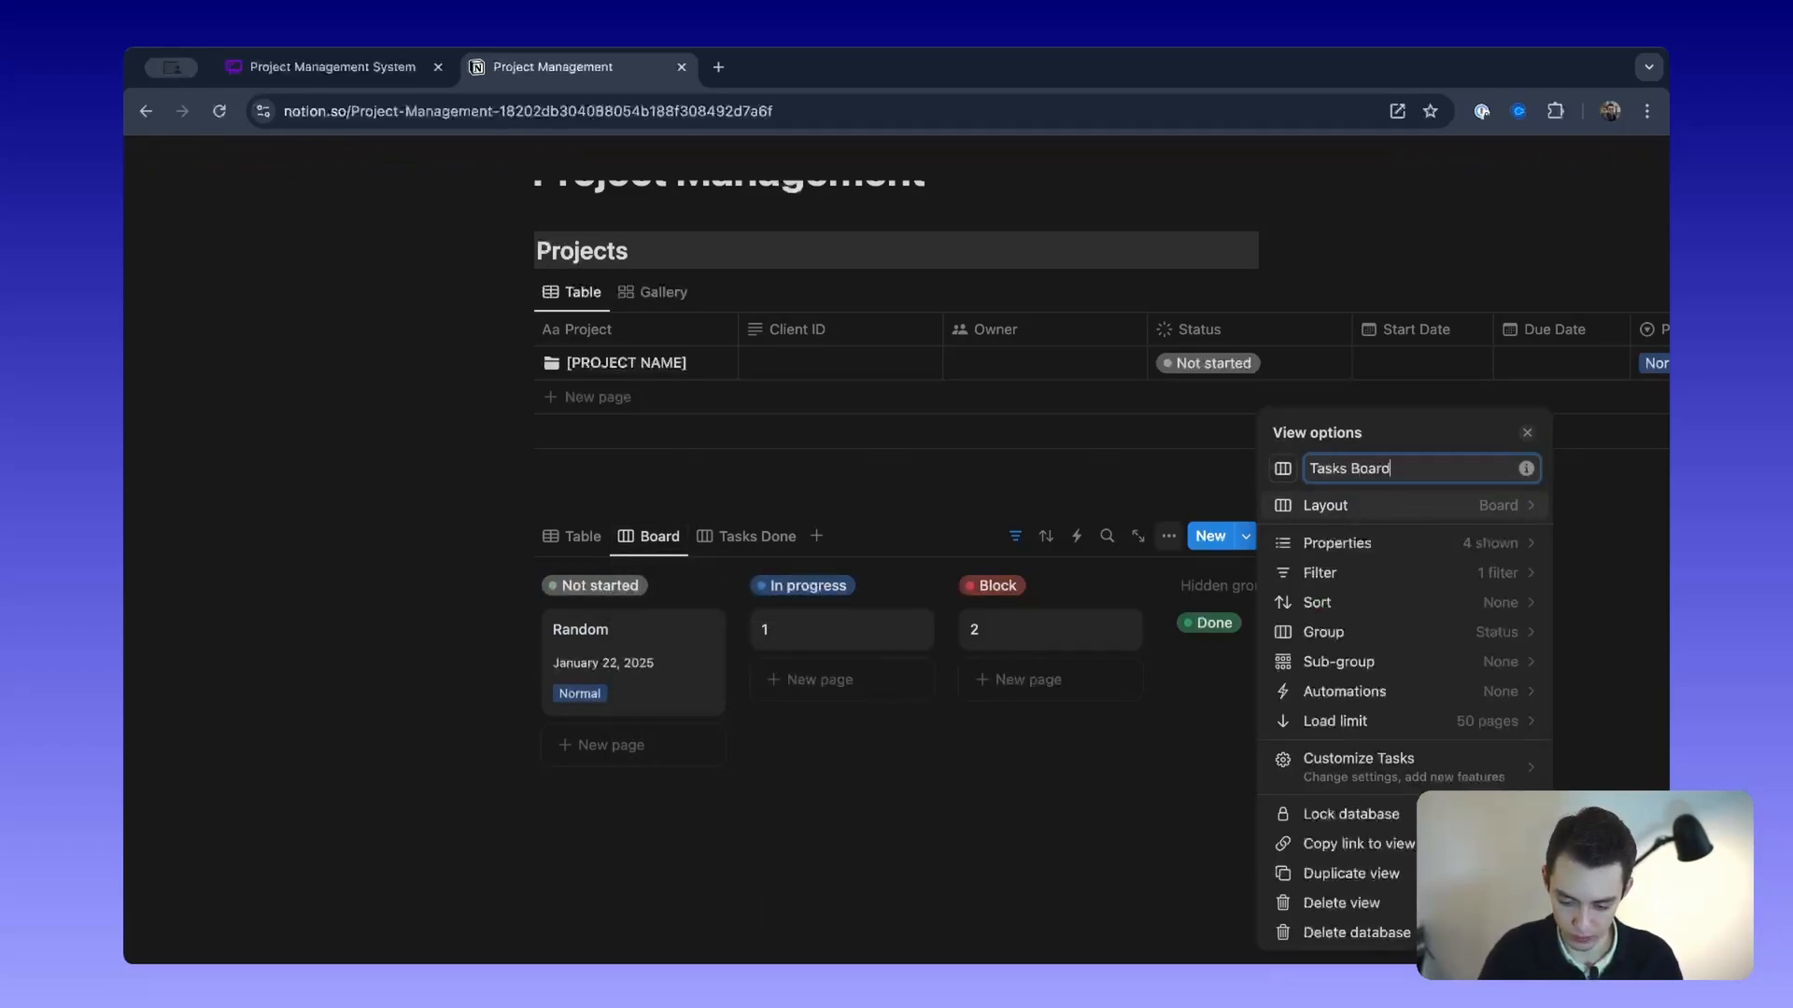
pyautogui.click(802, 460)
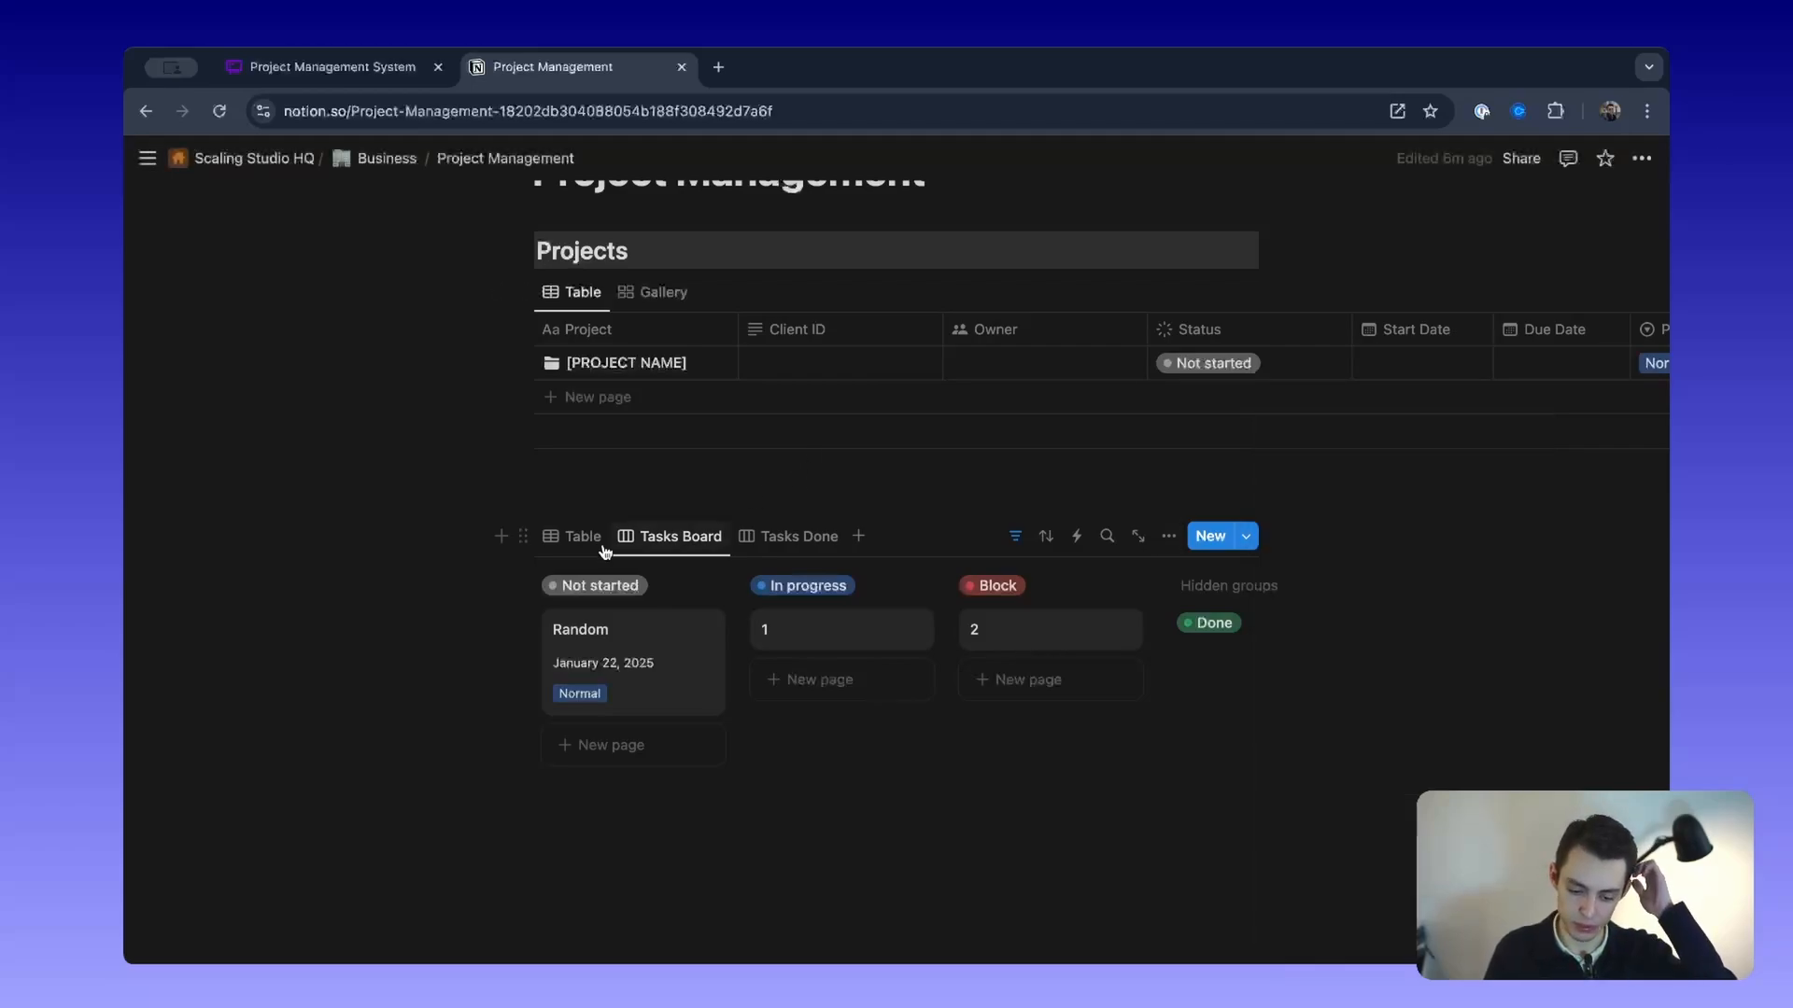
# Step: Rename the tasks table view as Tasks Table, and move the Tasks Board view in front of it
pyautogui.click(573, 539)
pyautogui.click(574, 539)
pyautogui.click(580, 568)
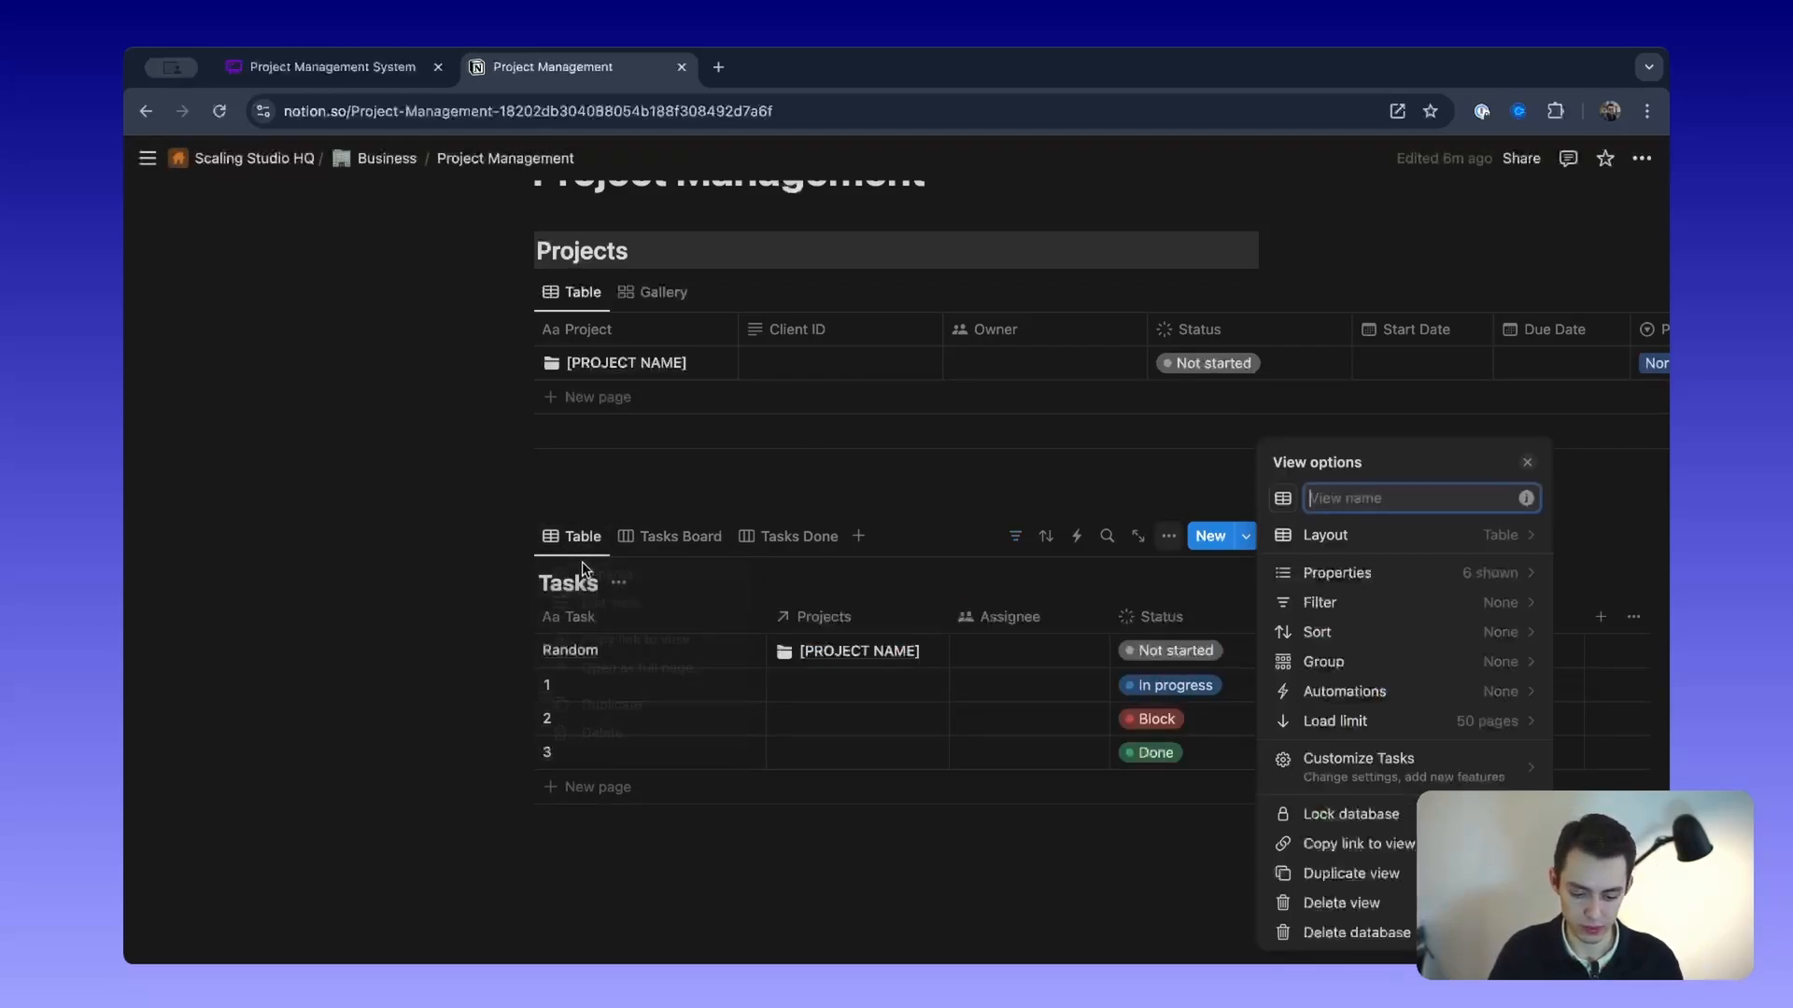
pyautogui.write('Tasks Table')
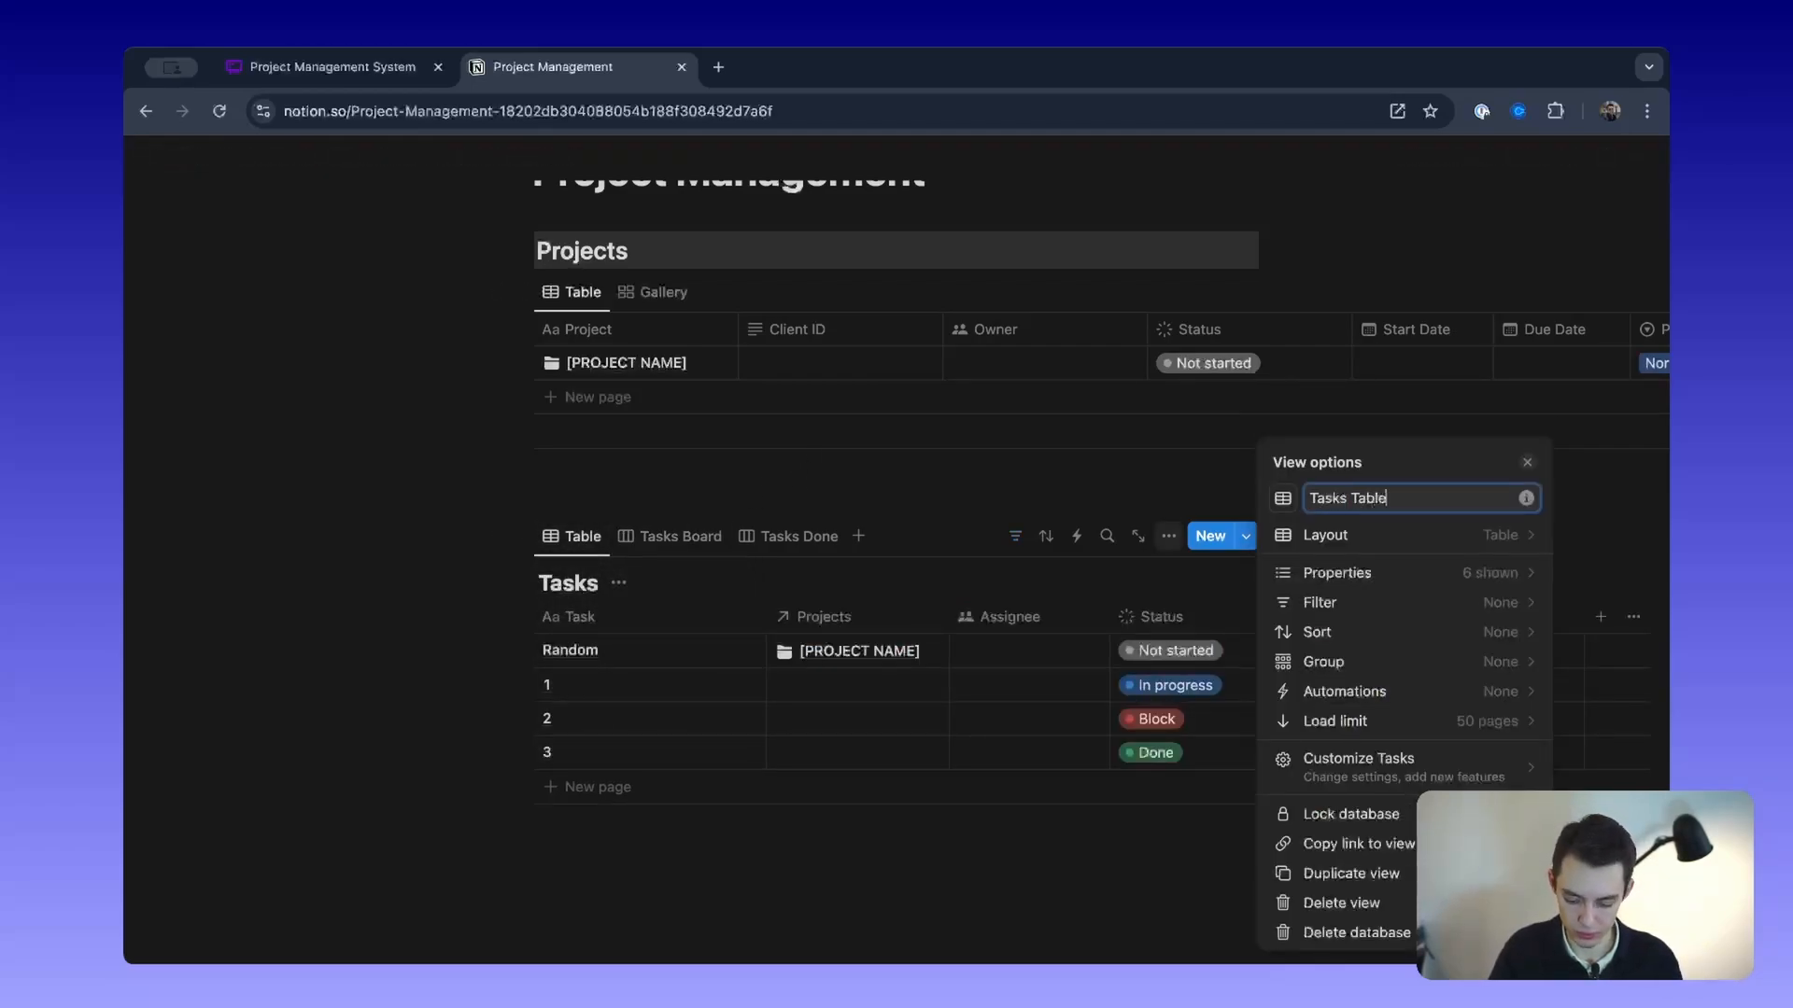
pyautogui.click(345, 574)
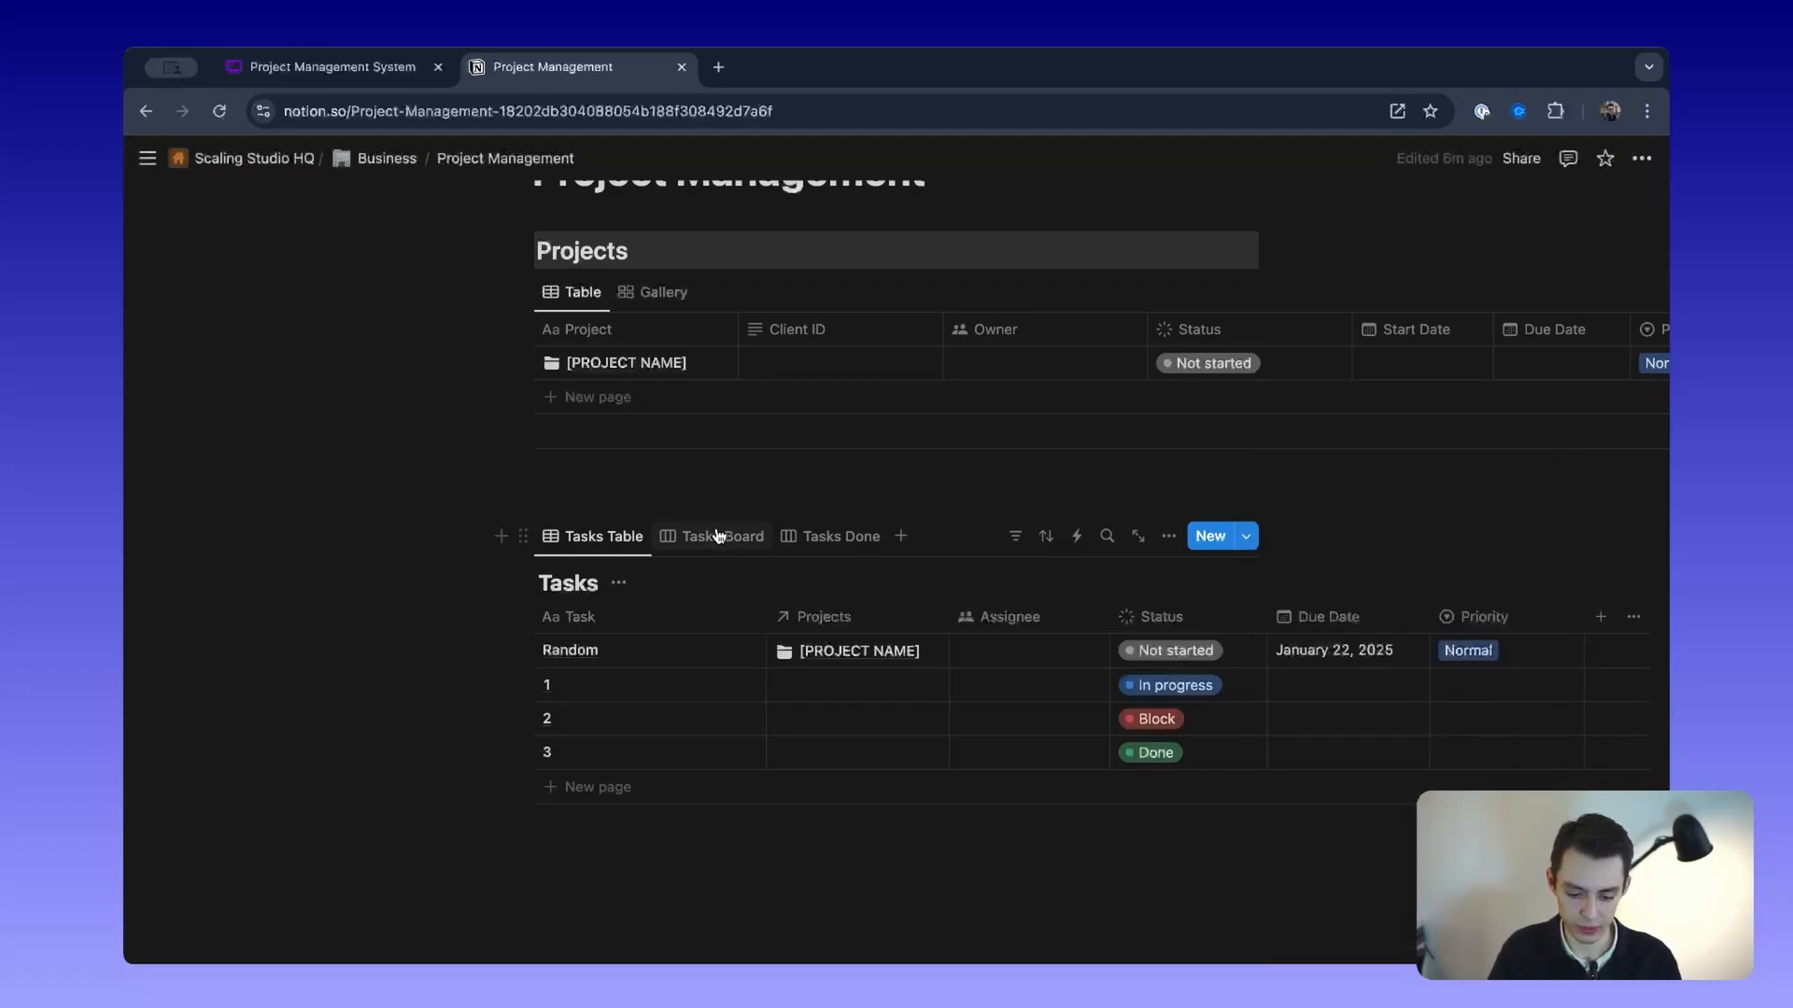
pyautogui.moveTo(720, 535); pyautogui.dragTo(604, 536)
pyautogui.click(577, 536)
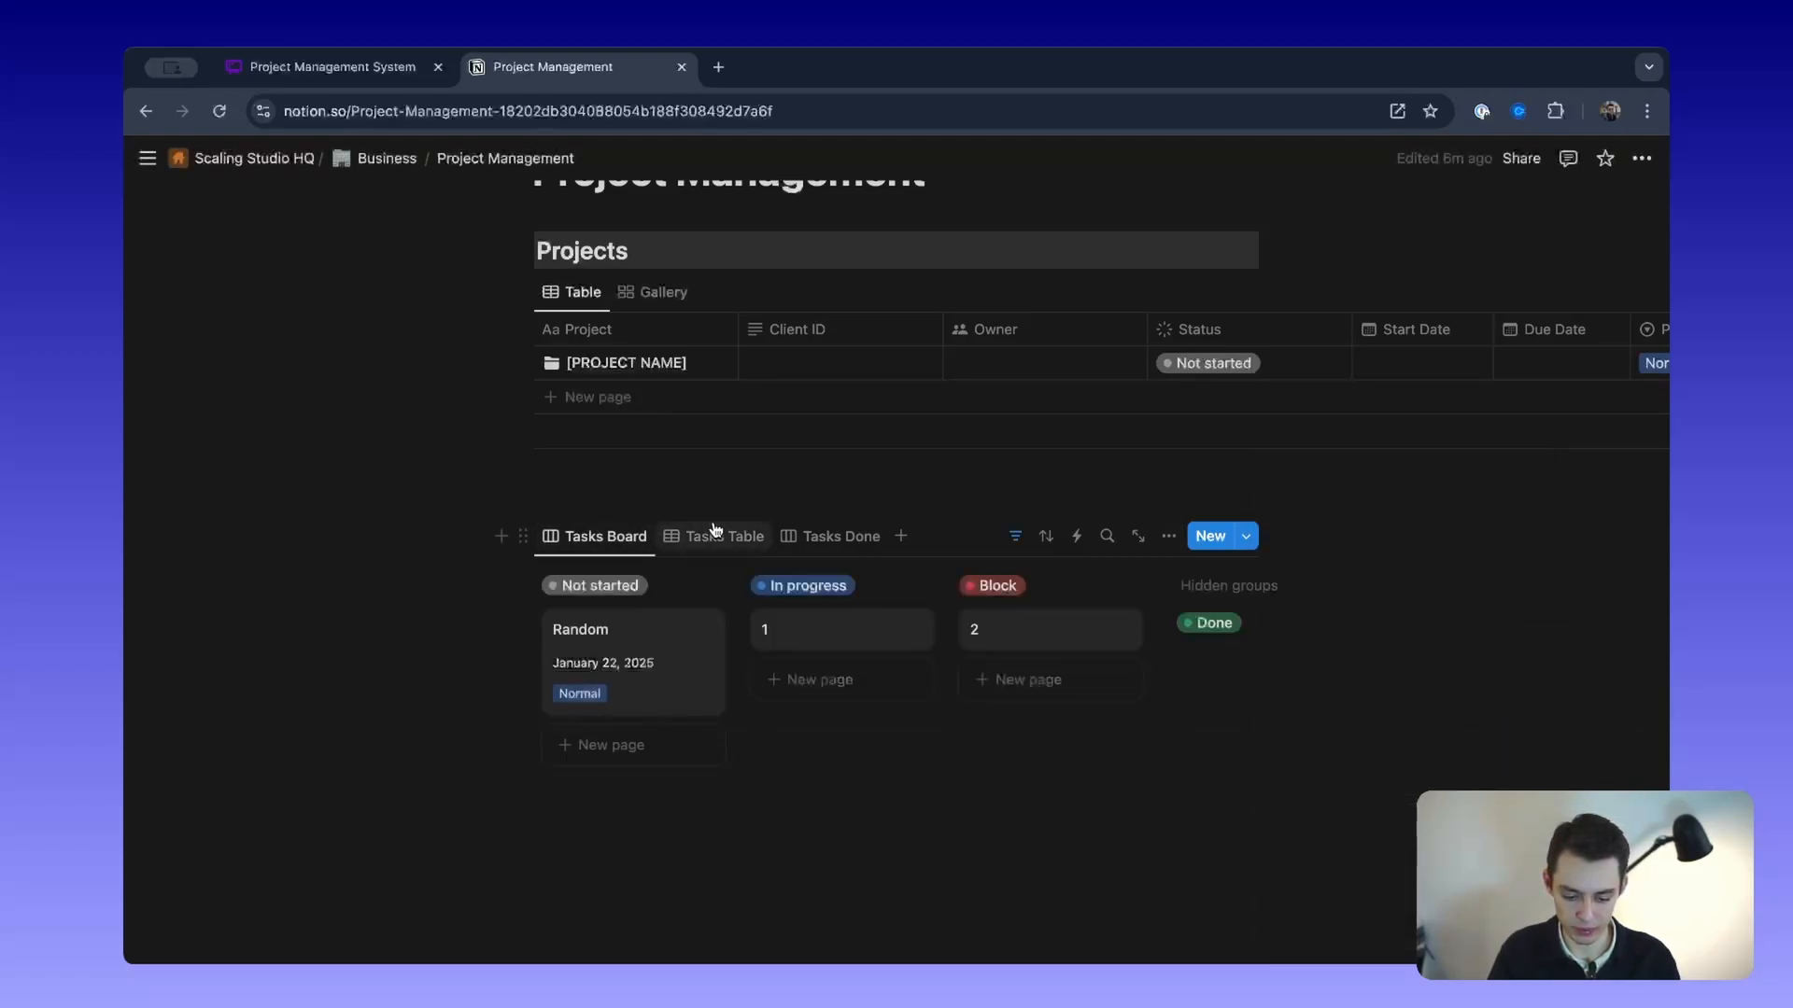
# Step: Add a Board view to the Projects database, then switch the database back to its table view
pyautogui.scroll(2, 695, 539)
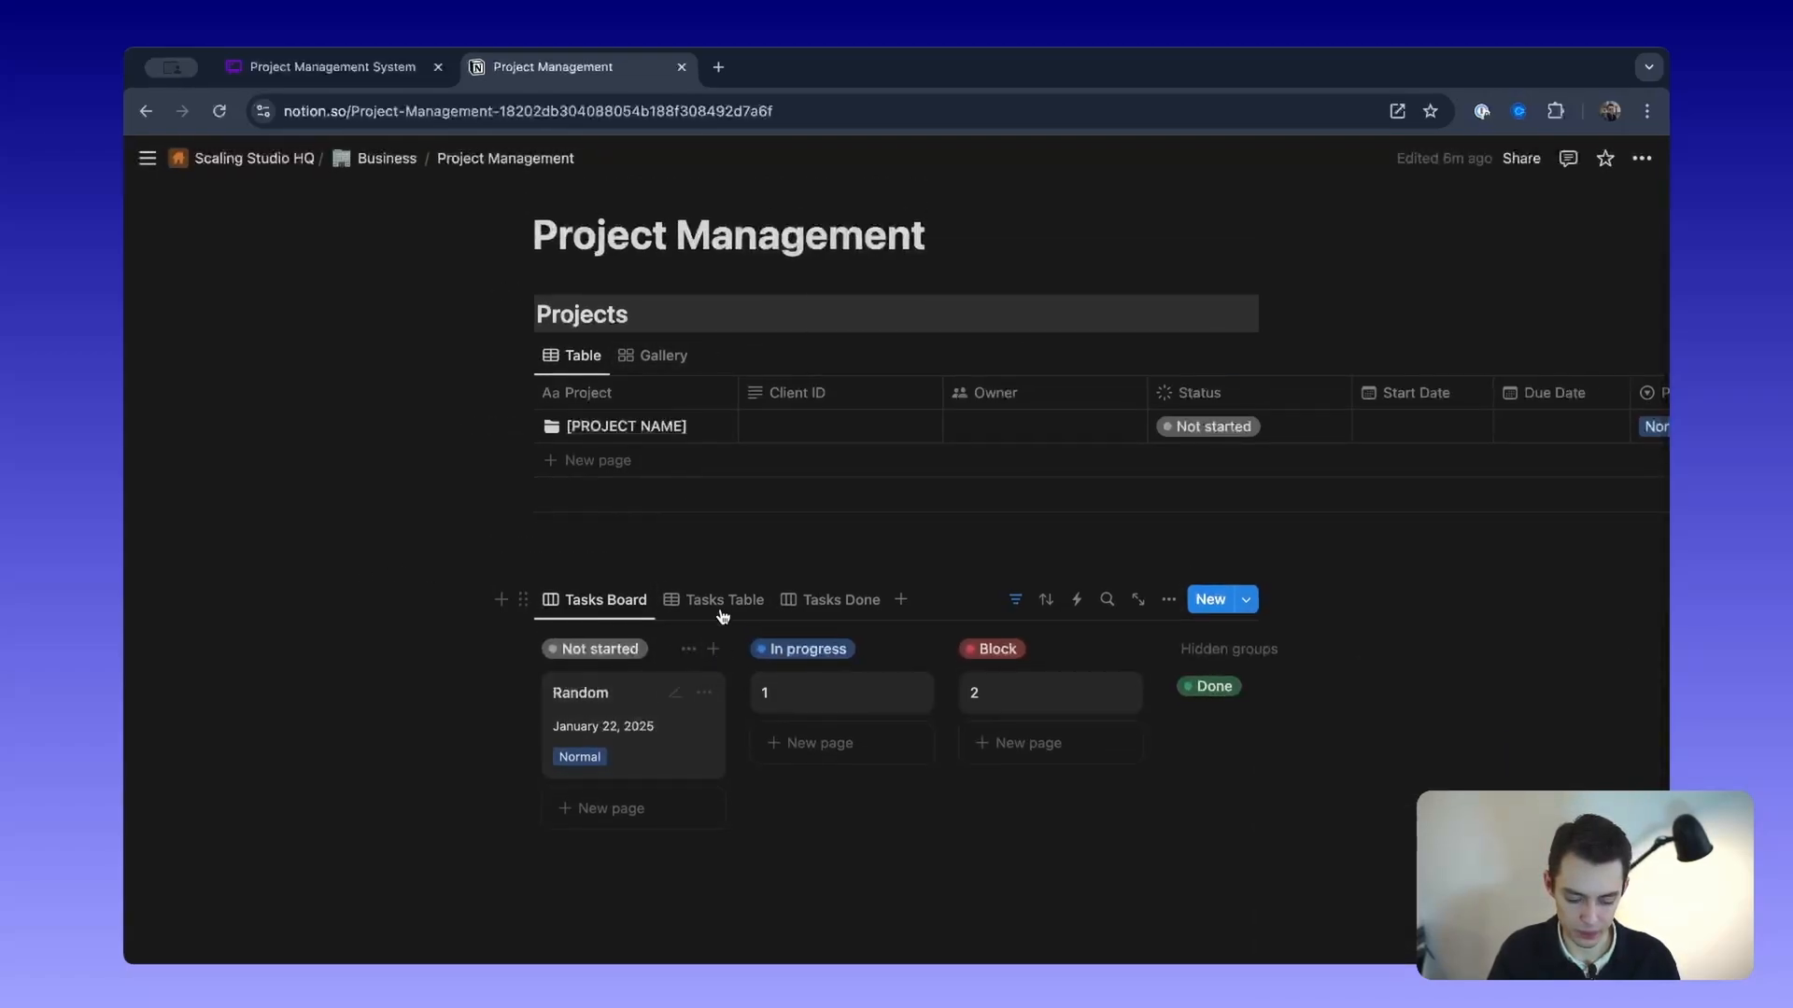
pyautogui.click(654, 367)
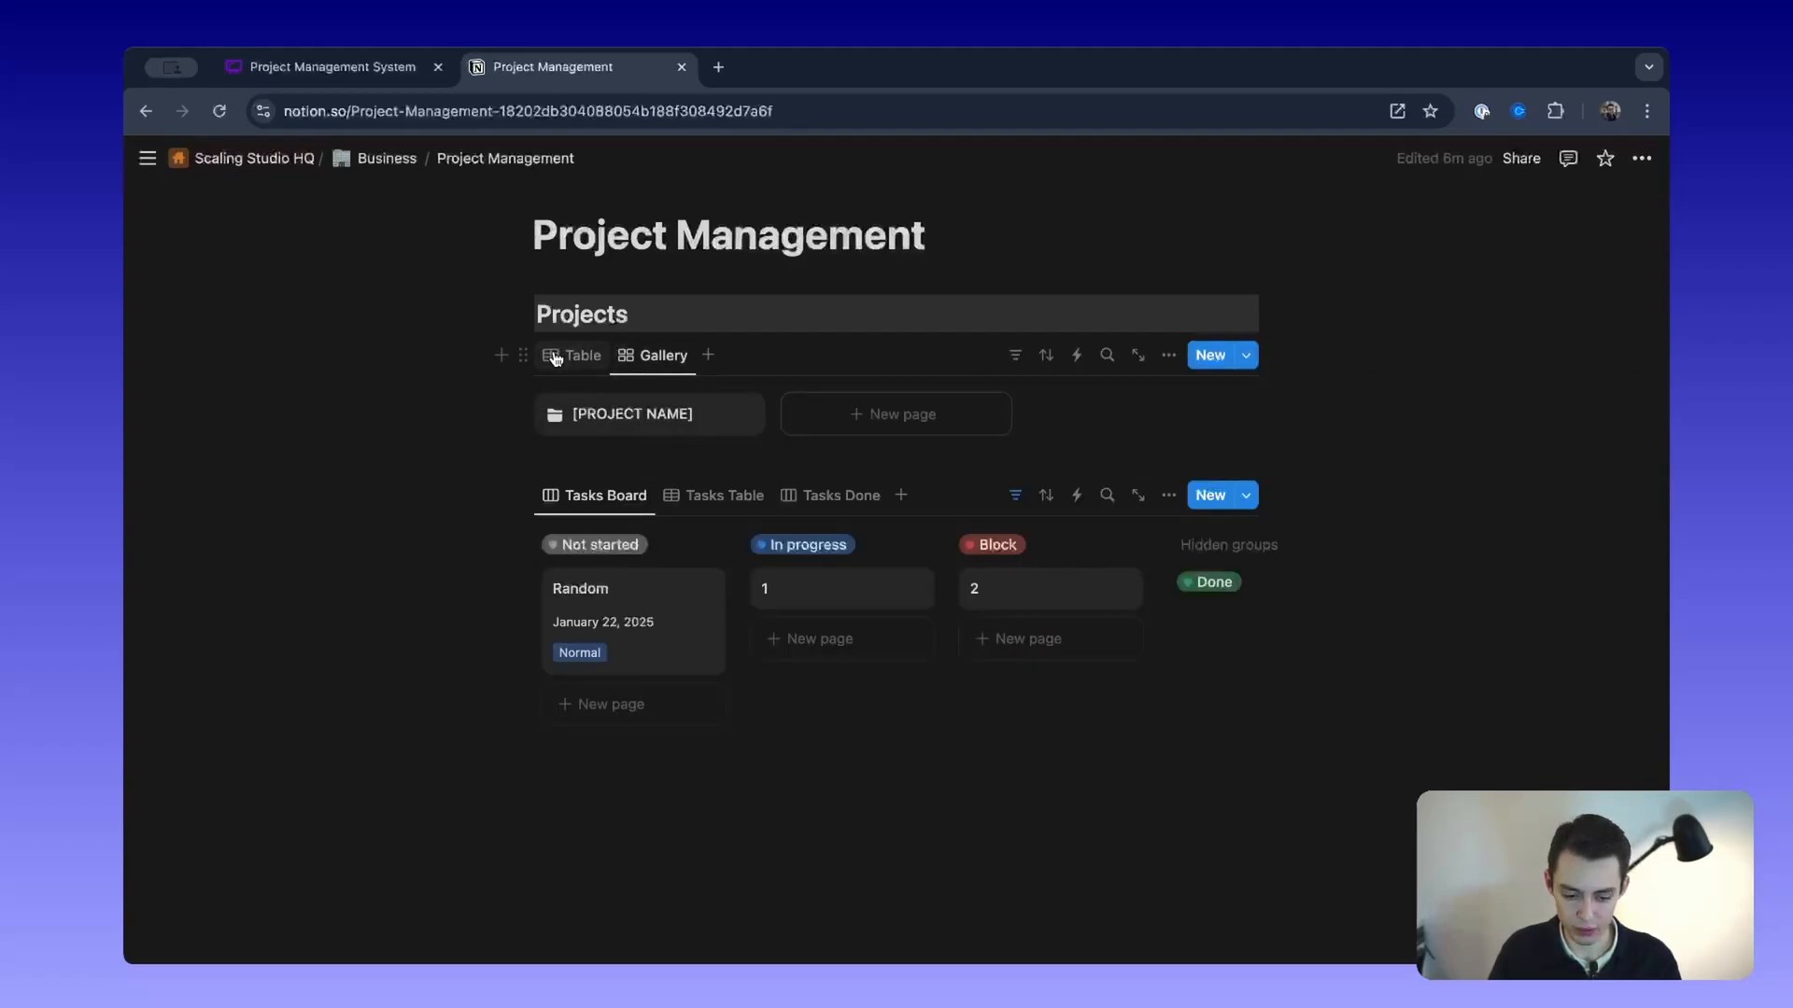
pyautogui.click(555, 358)
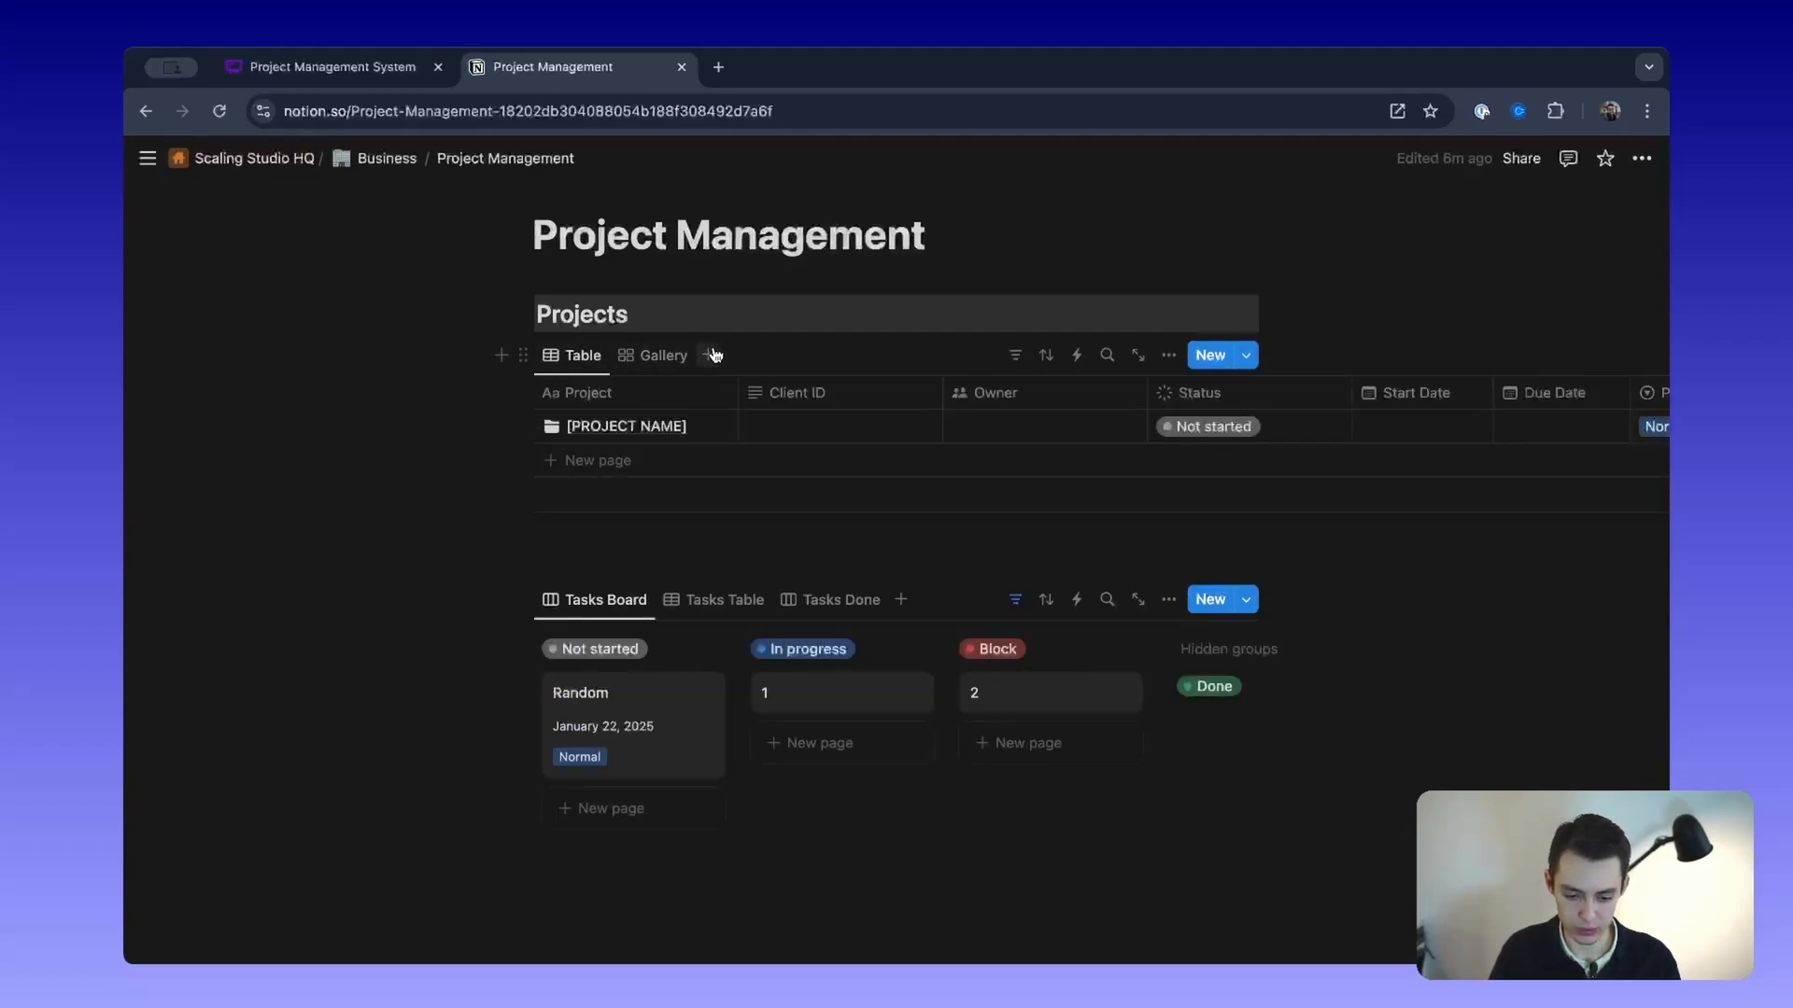
pyautogui.click(713, 355)
pyautogui.click(580, 473)
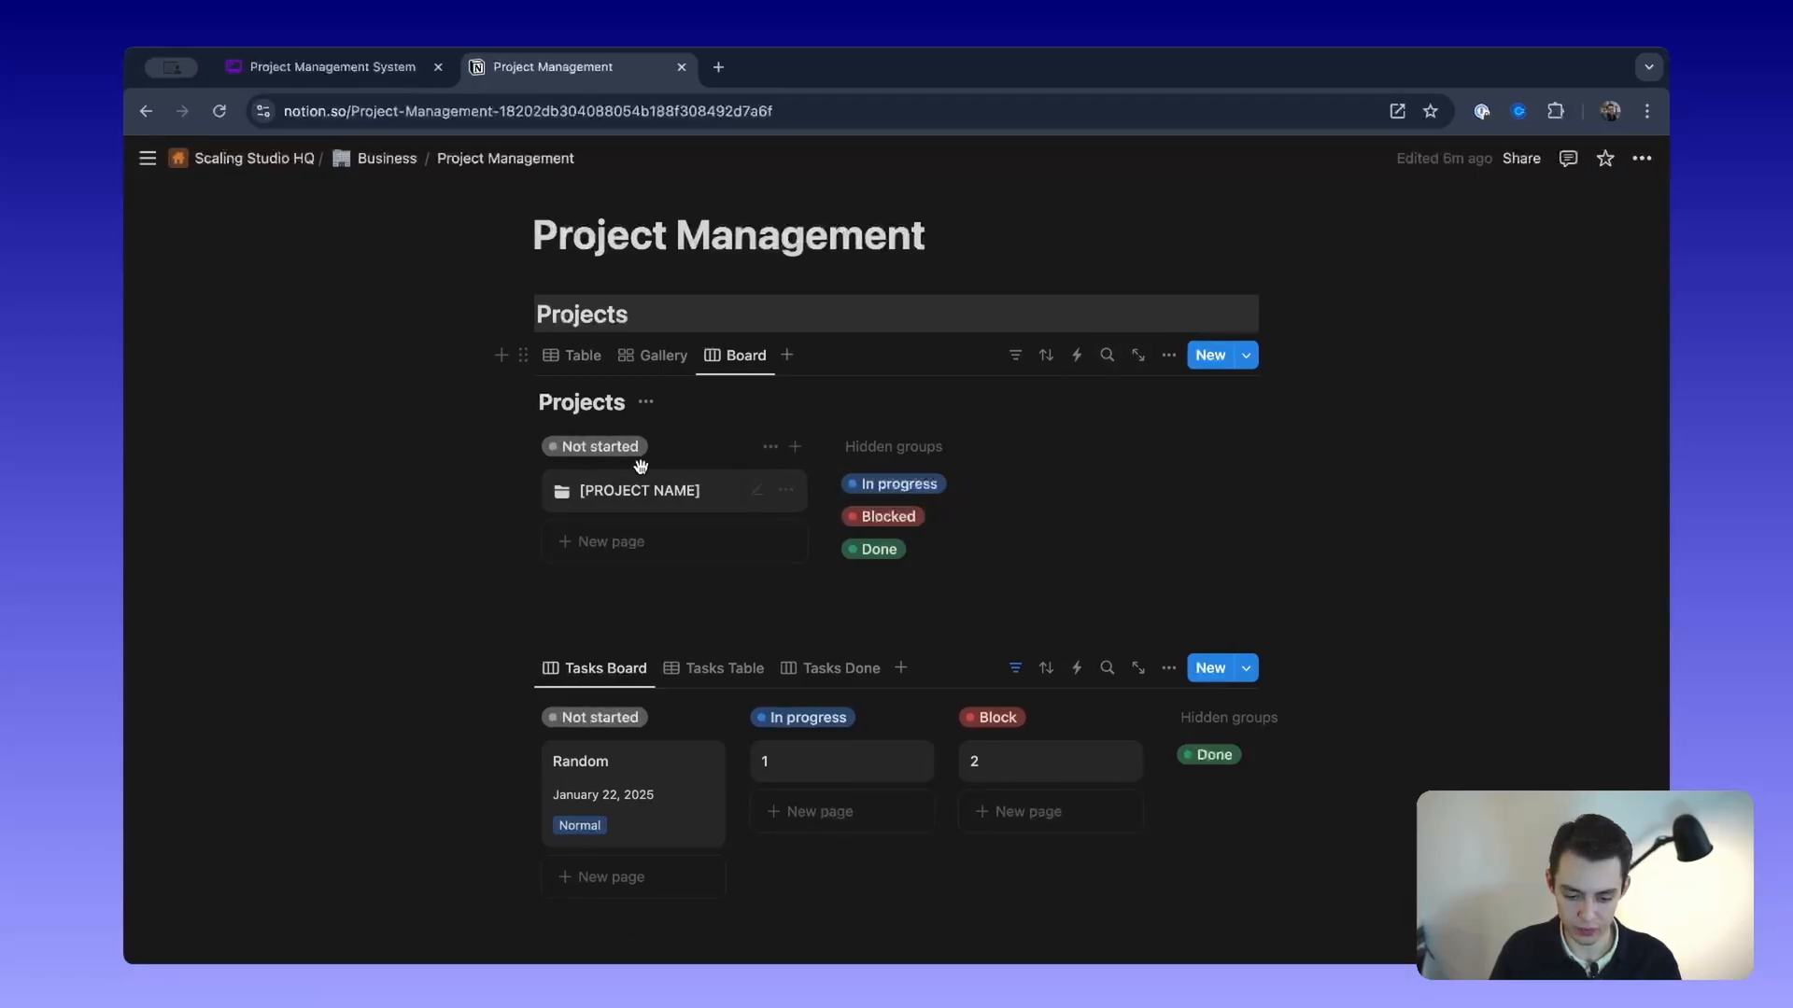
pyautogui.click(578, 356)
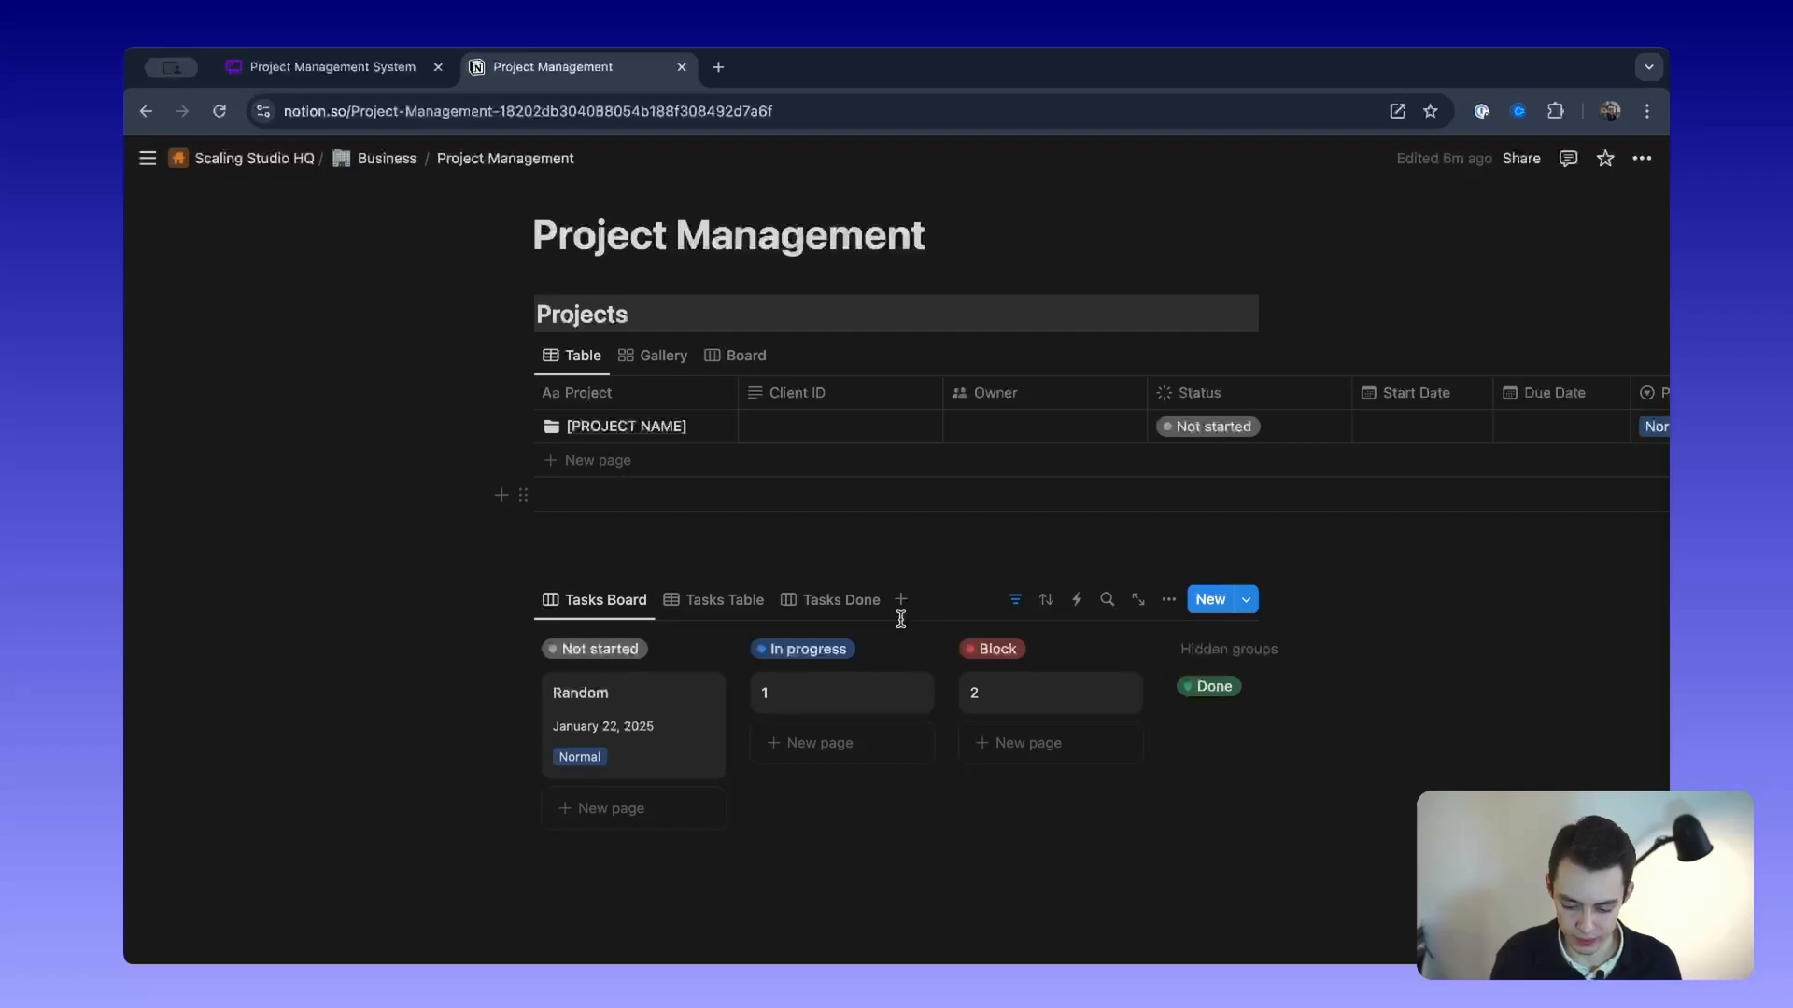
# Step: Delete all the sample tasks, including Random, 1, 2 and 3, from the Tasks Table view
pyautogui.click(712, 600)
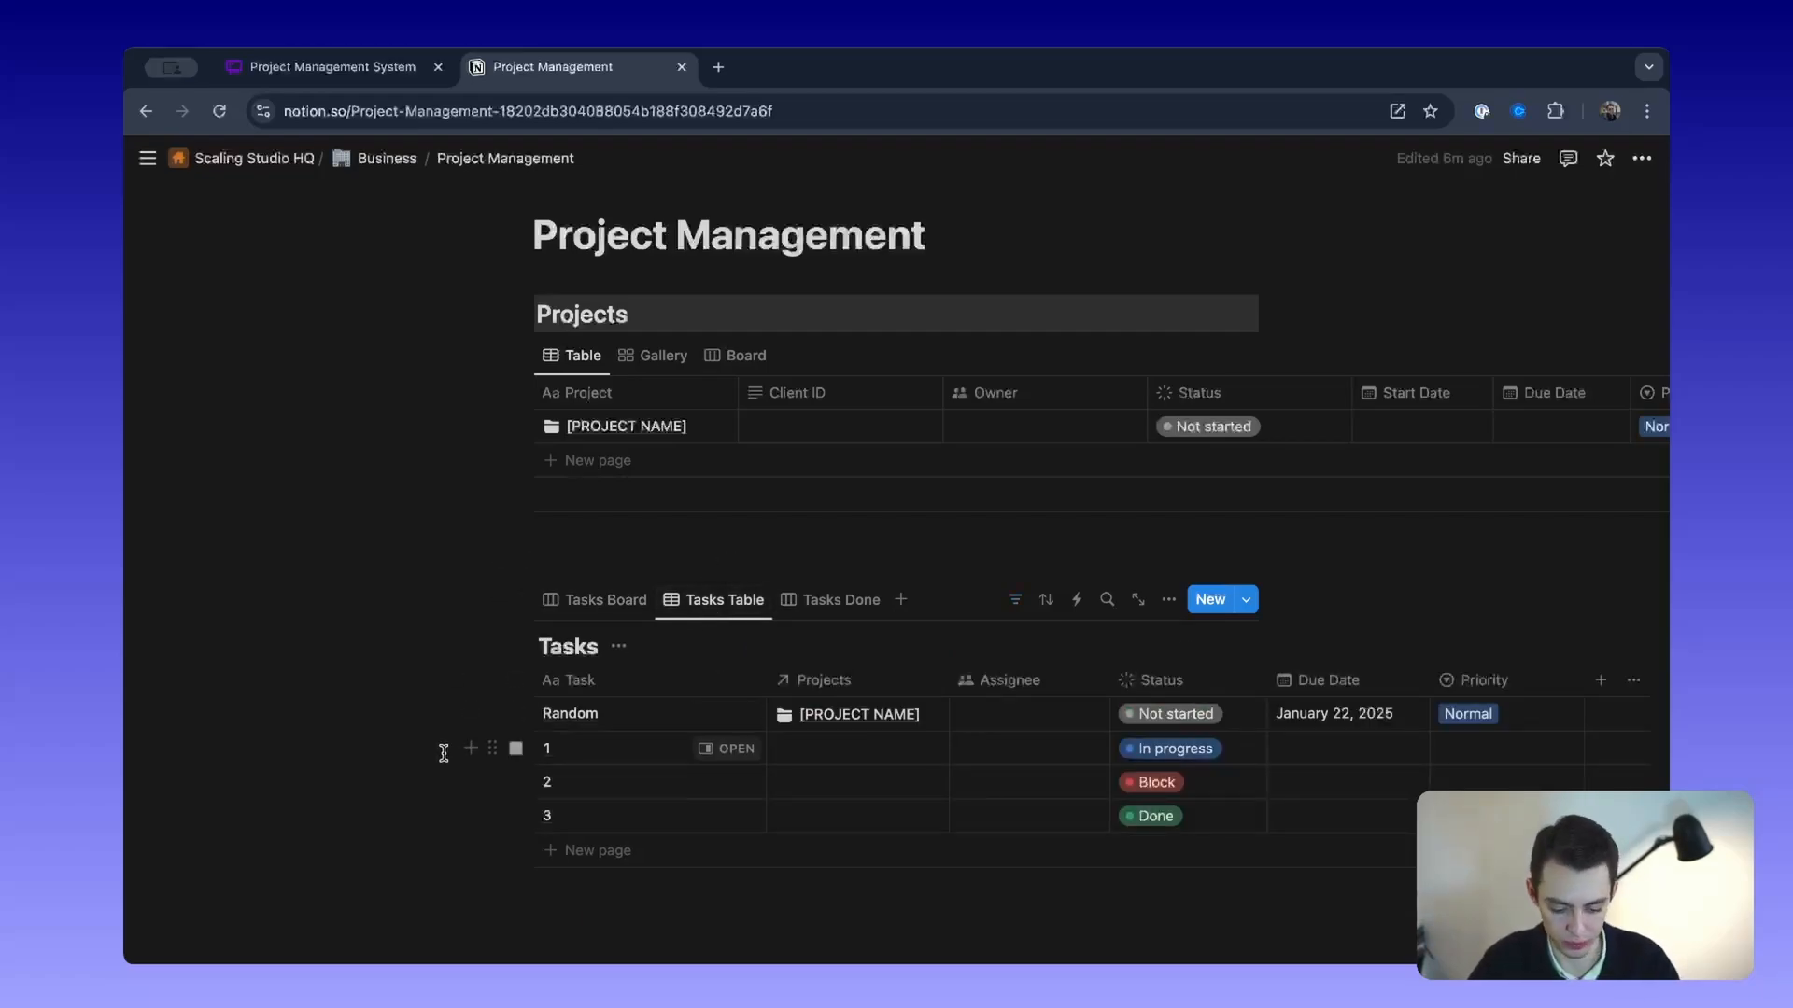
pyautogui.moveTo(390, 728); pyautogui.dragTo(604, 816)
pyautogui.press('Delete')
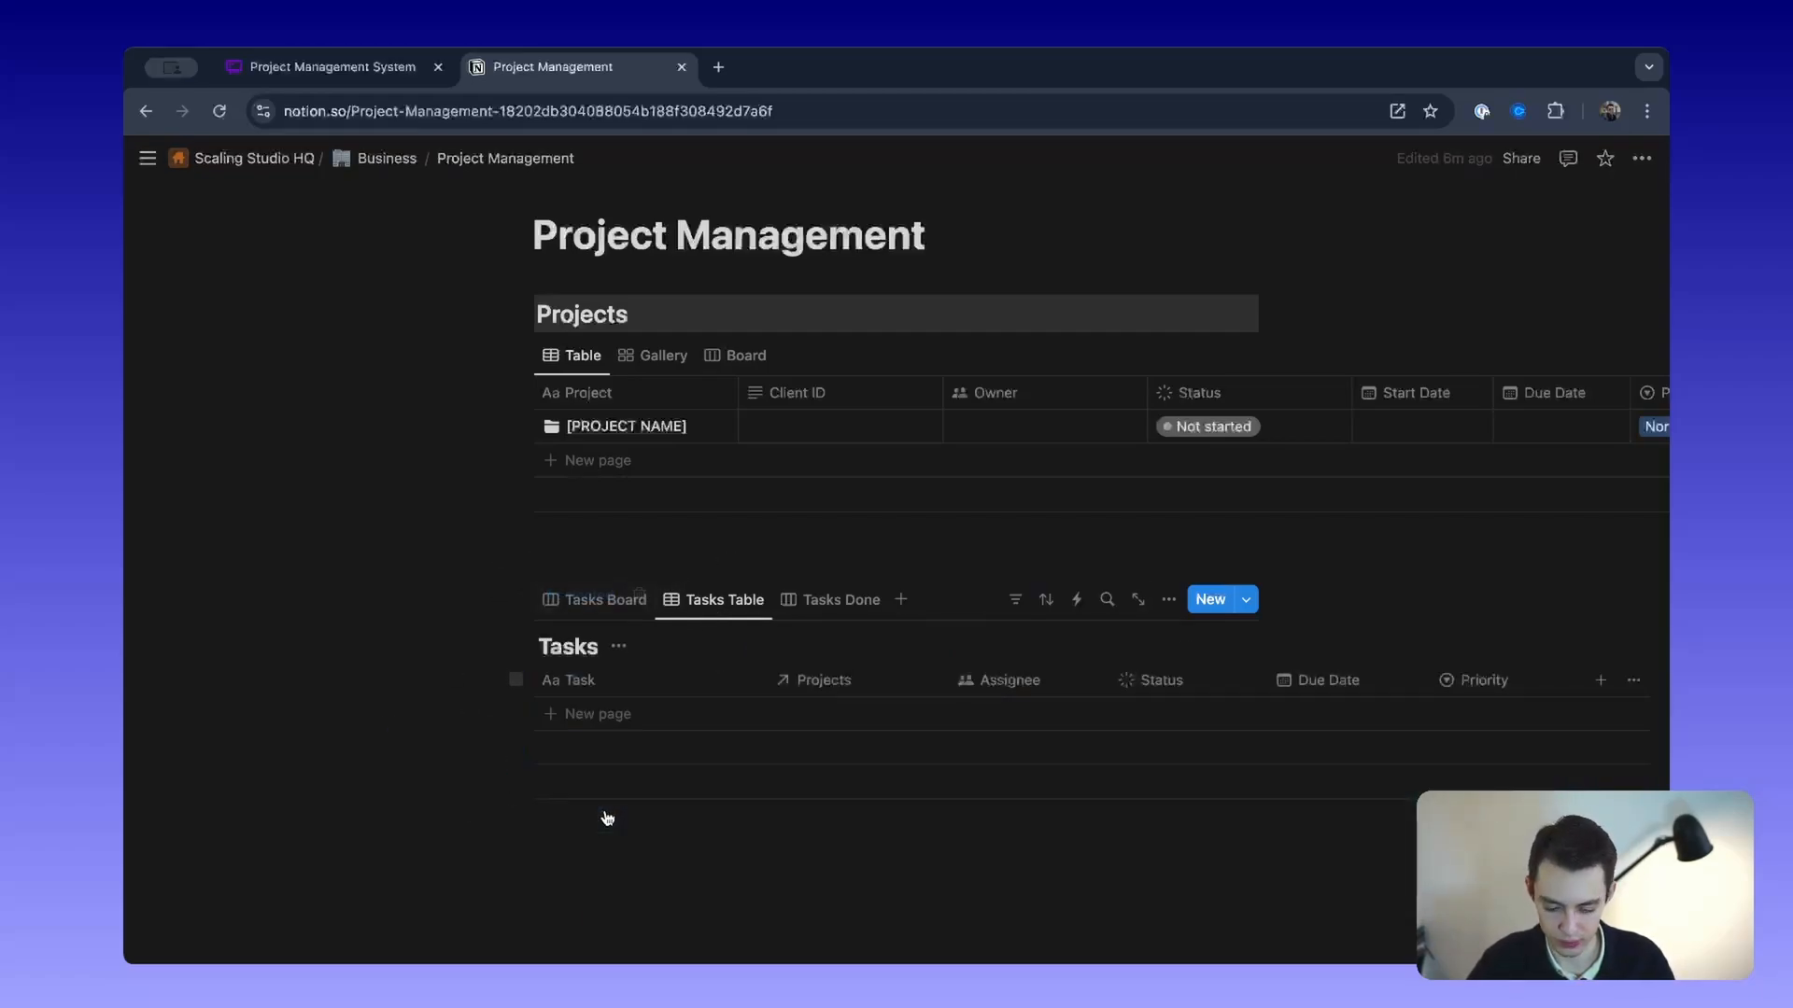
# Step: Show the Tasks Board view, and review the planned table columns, notes and status stages on the Whimsical board
pyautogui.click(594, 601)
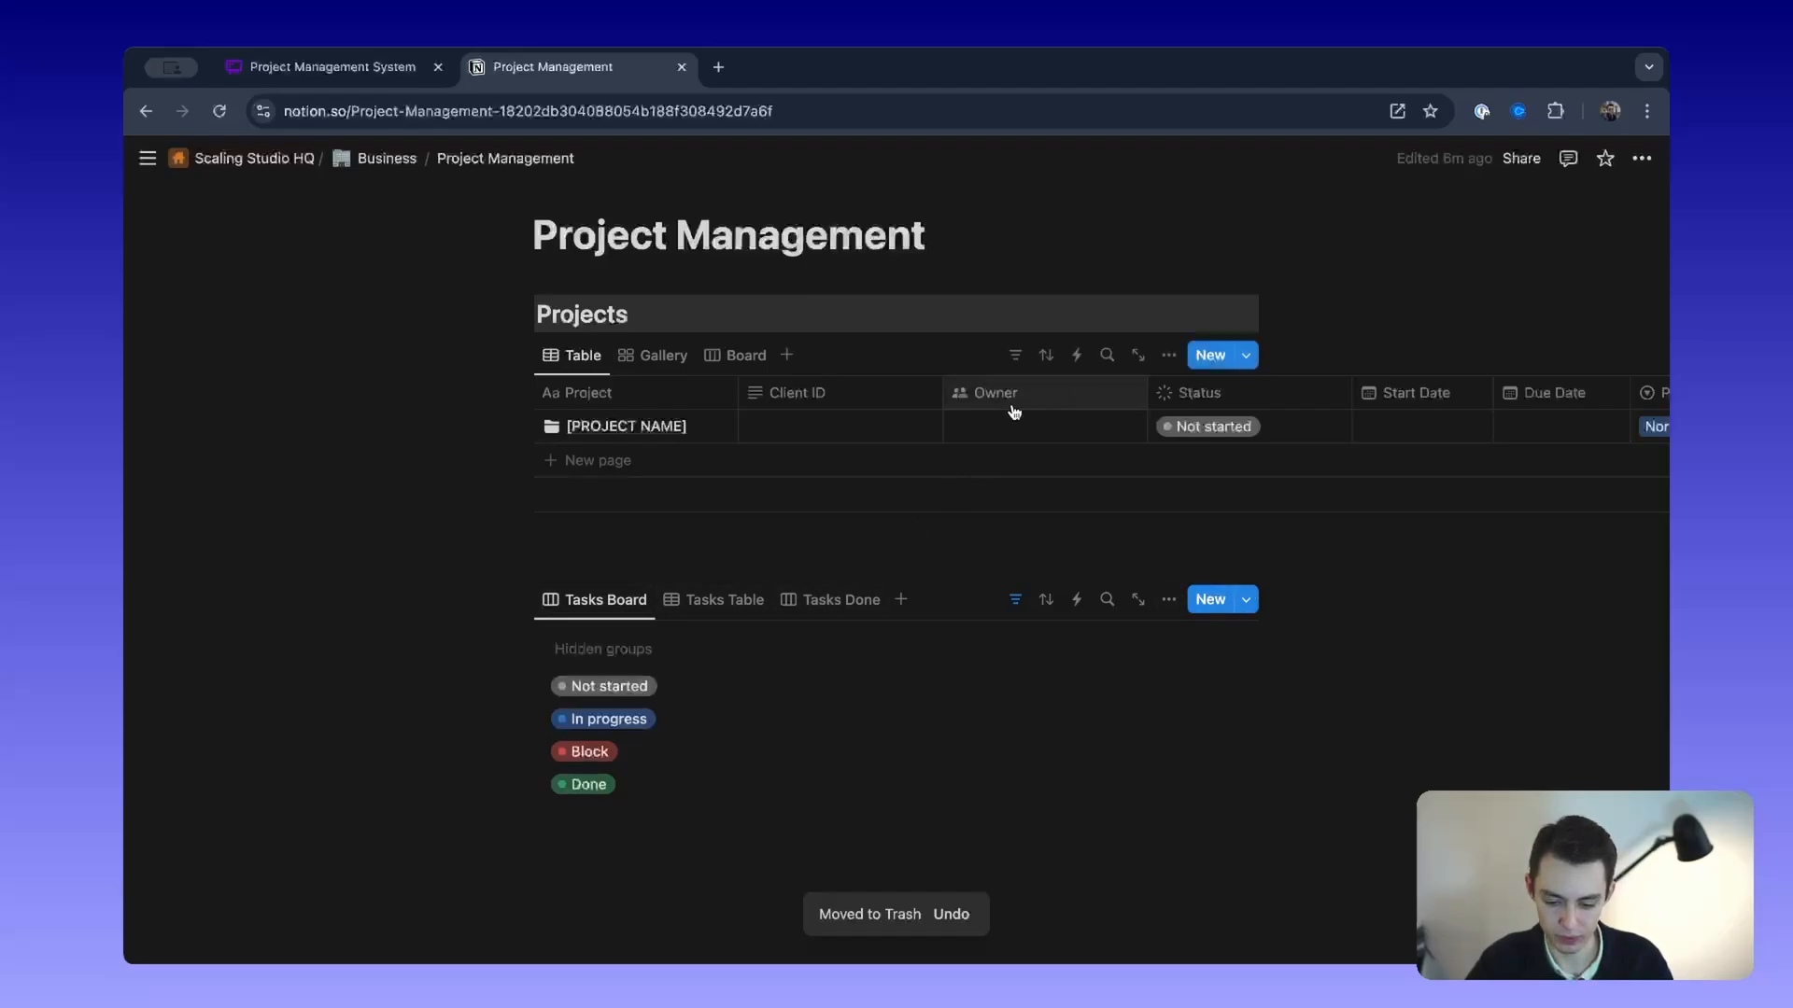
pyautogui.click(366, 77)
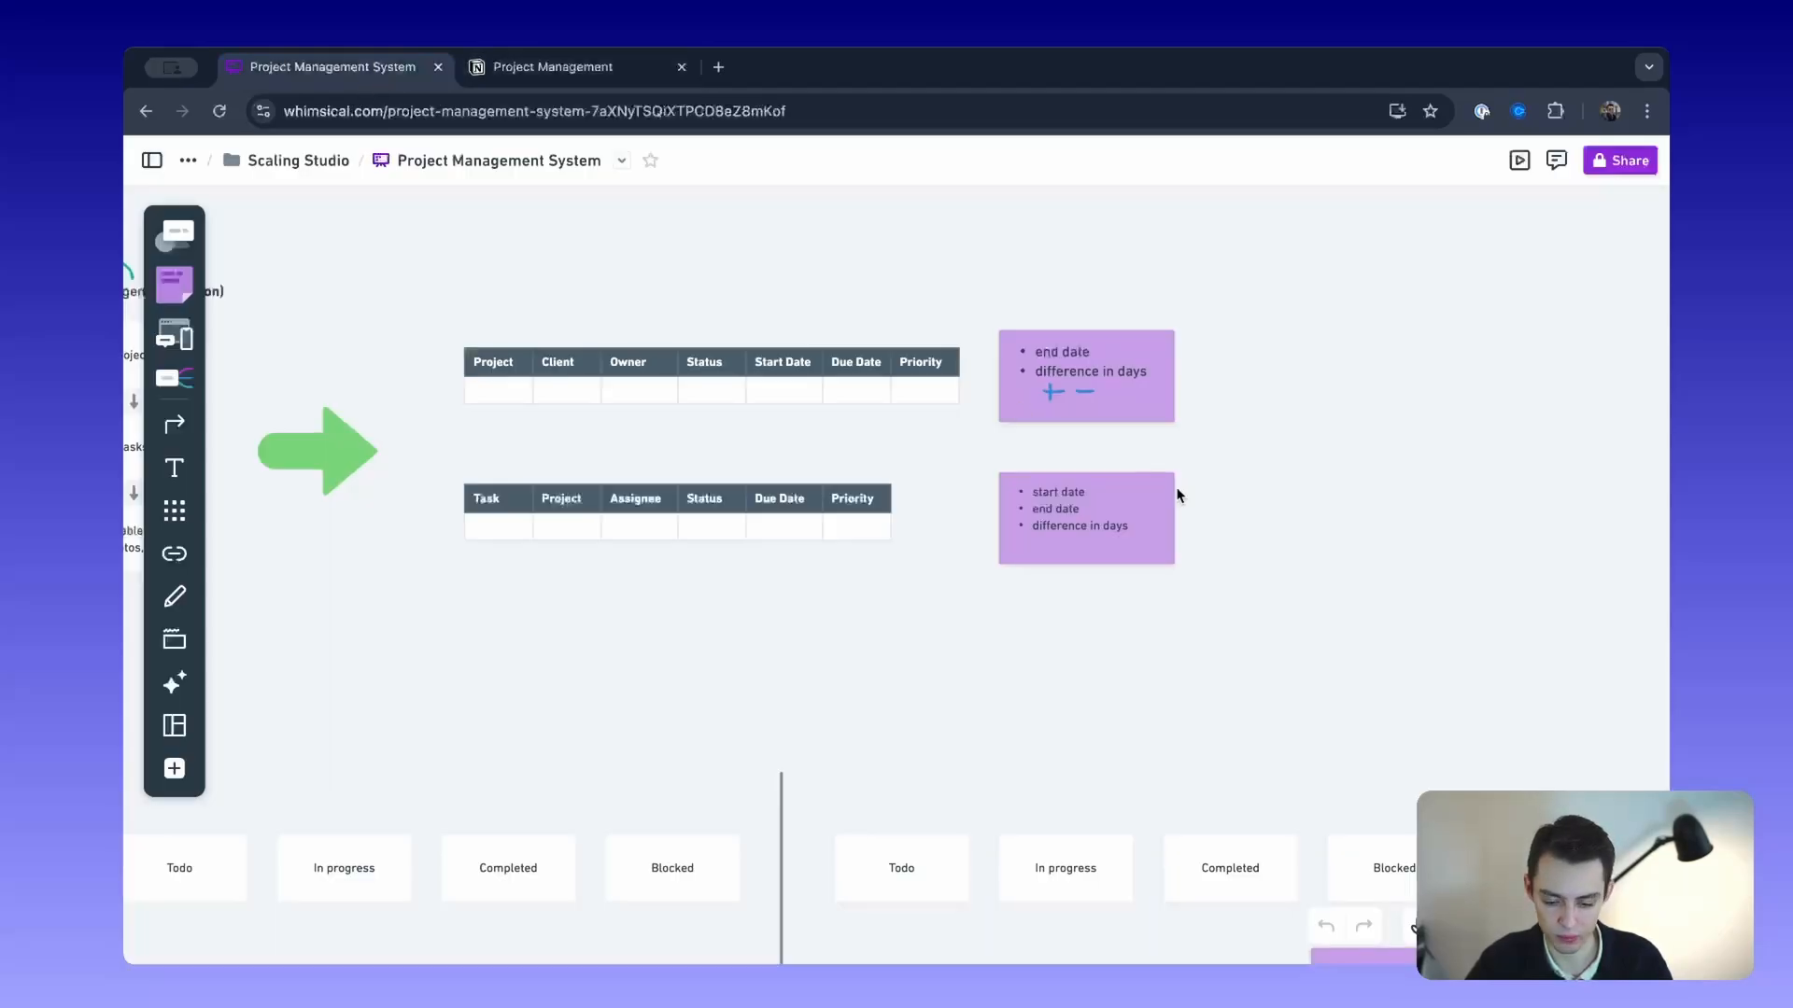
pyautogui.moveTo(1188, 642); pyautogui.dragTo(988, 292)
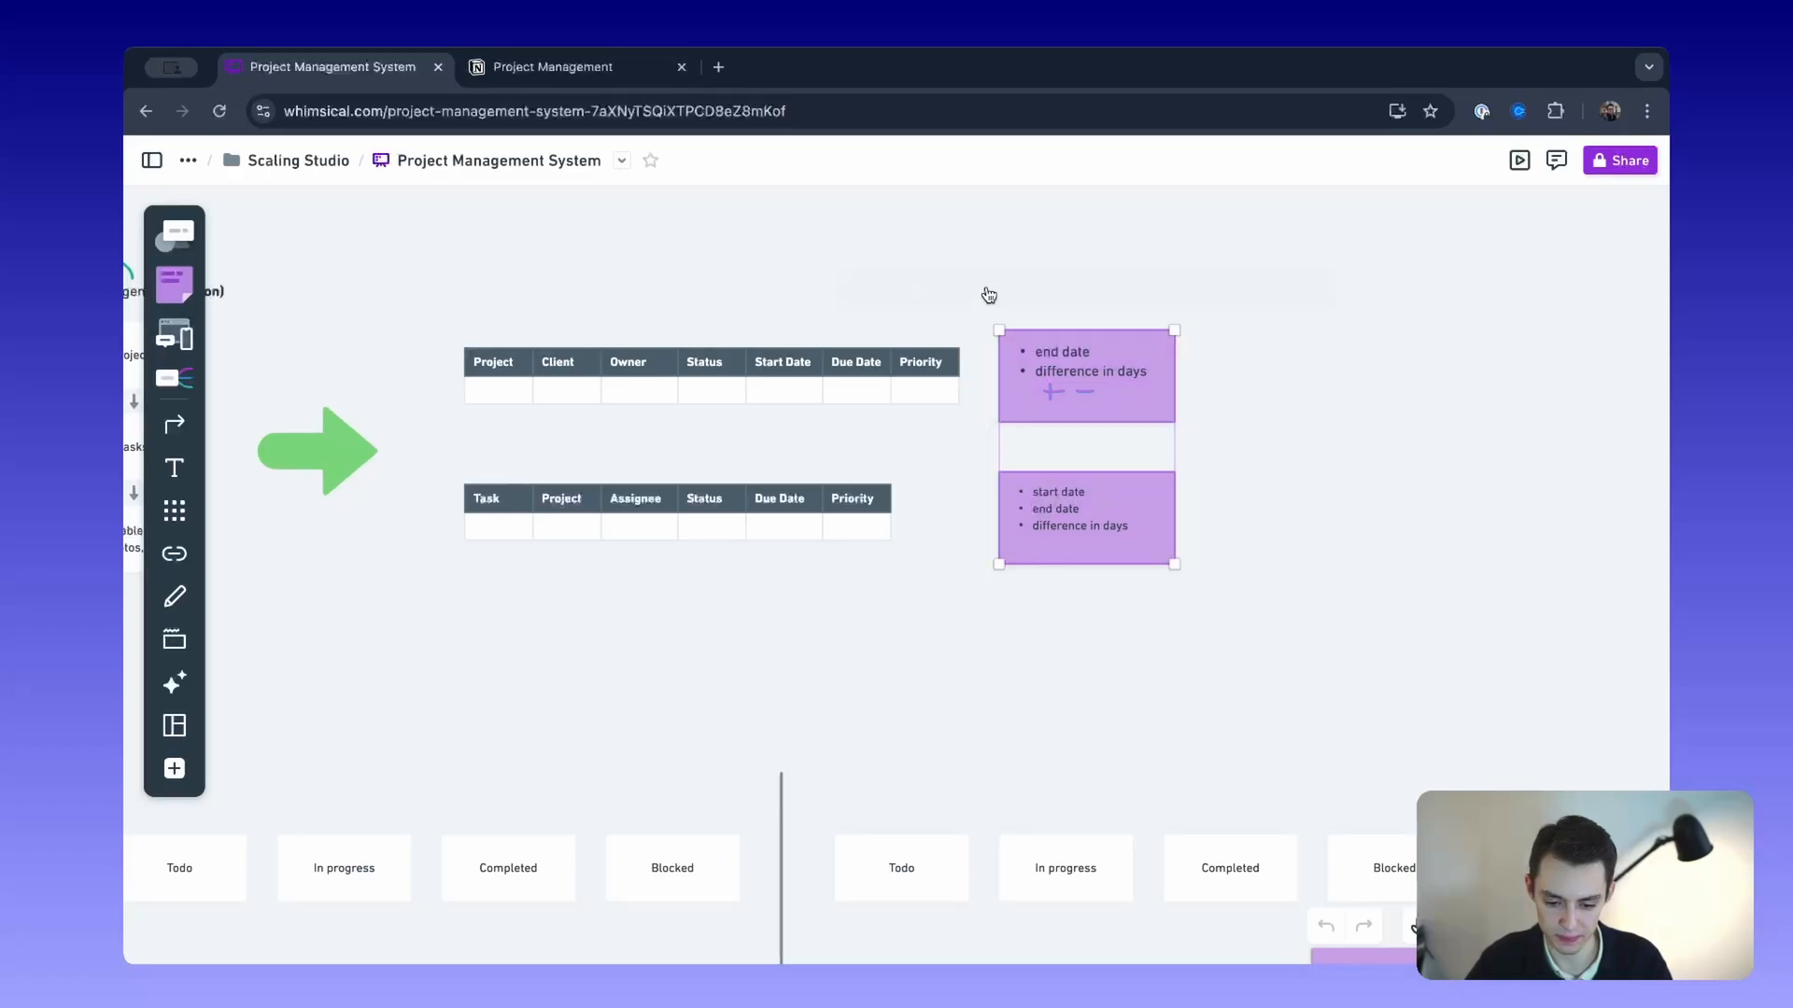
pyautogui.click(876, 266)
pyautogui.scroll(-3, 1083, 347)
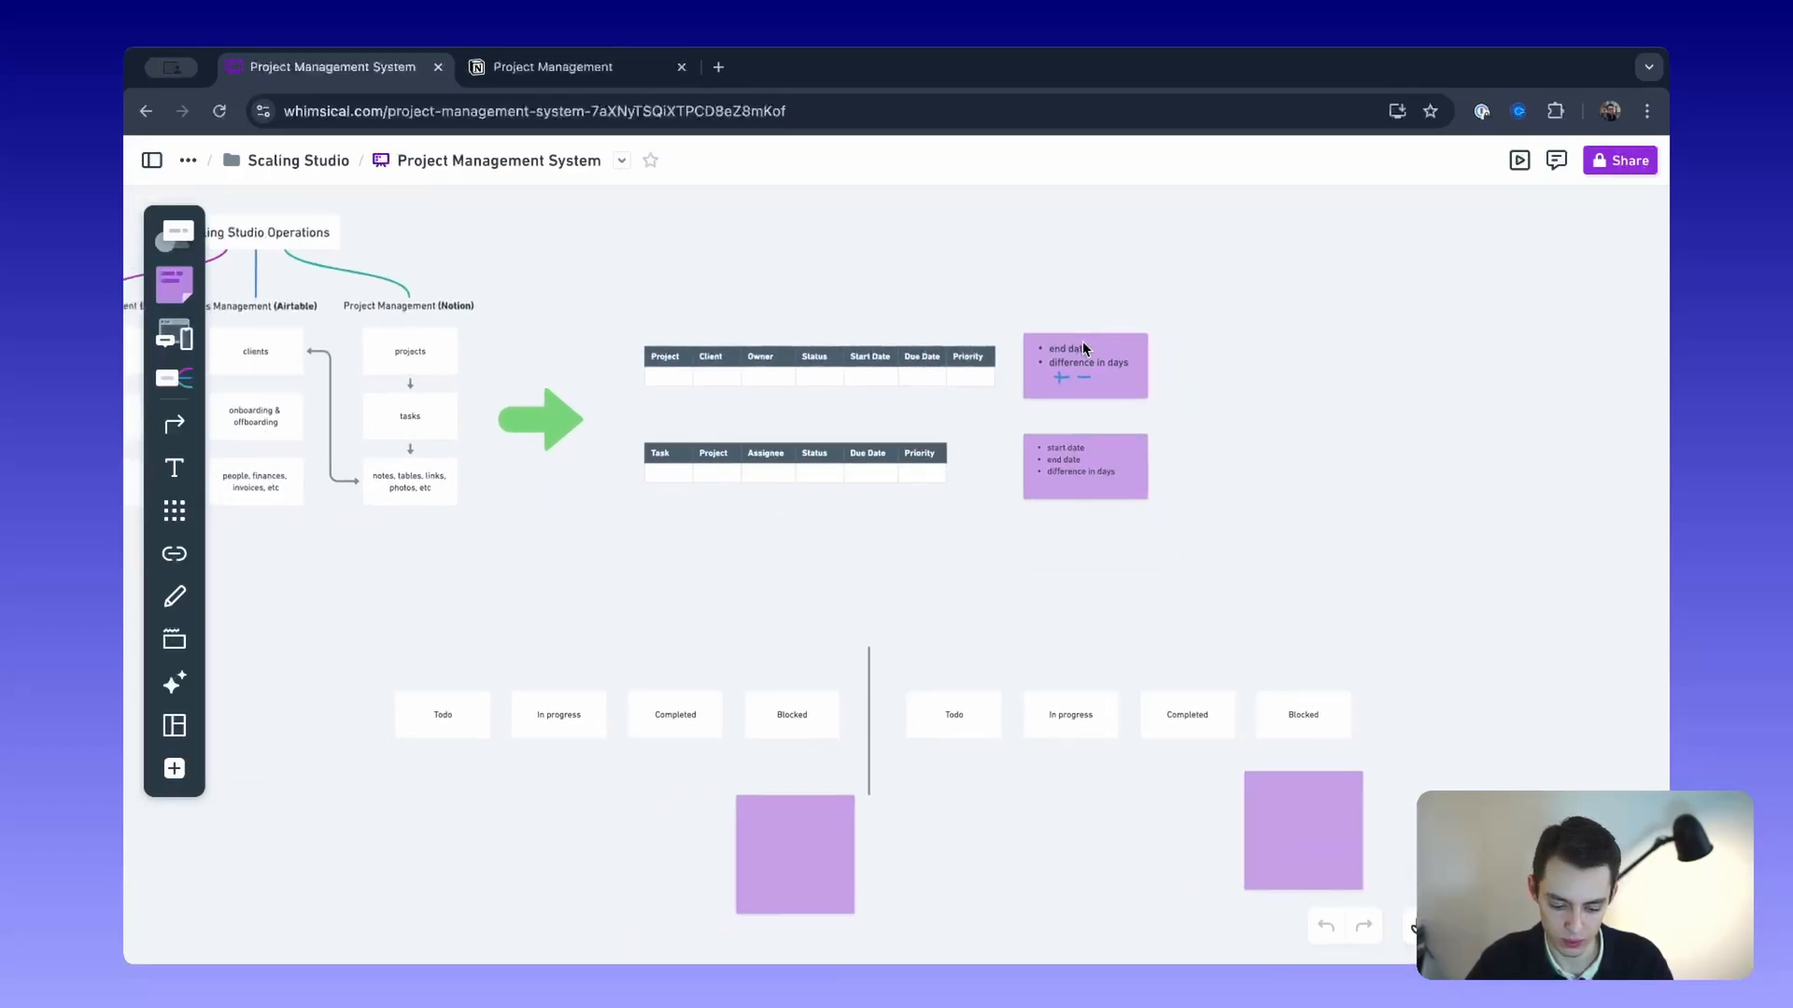
pyautogui.moveTo(393, 644); pyautogui.dragTo(1370, 855)
pyautogui.click(1310, 554)
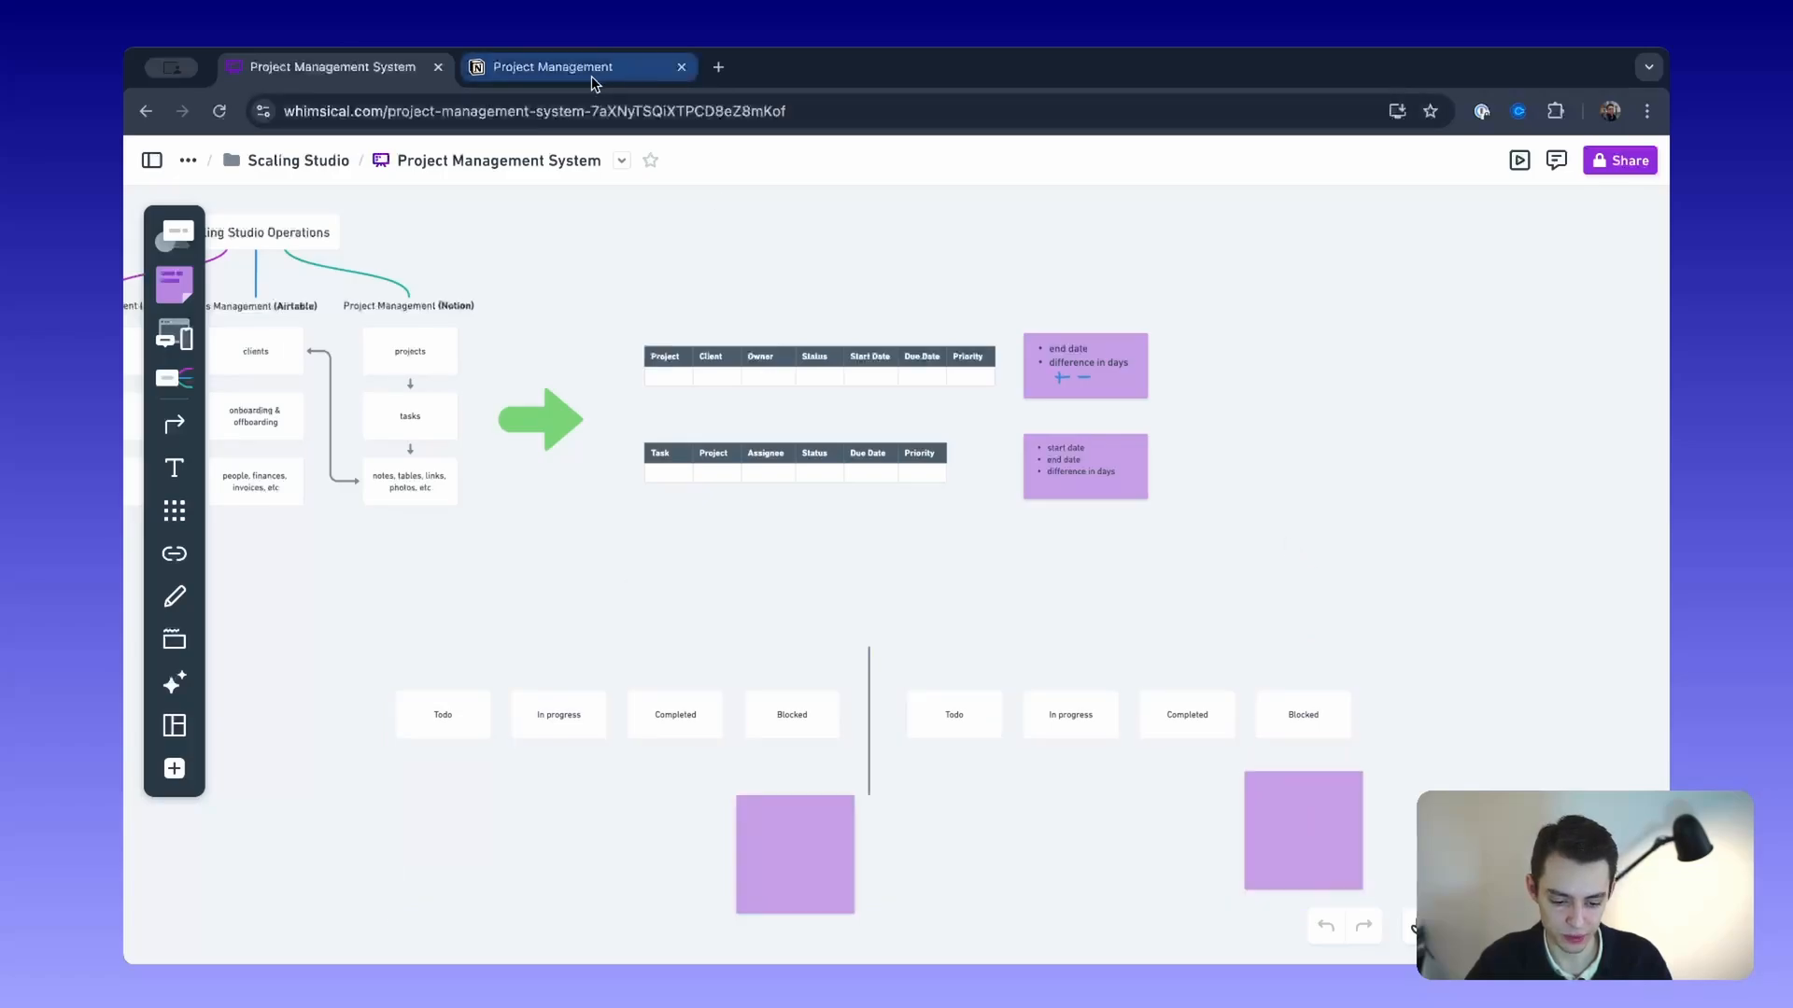
pyautogui.click(591, 76)
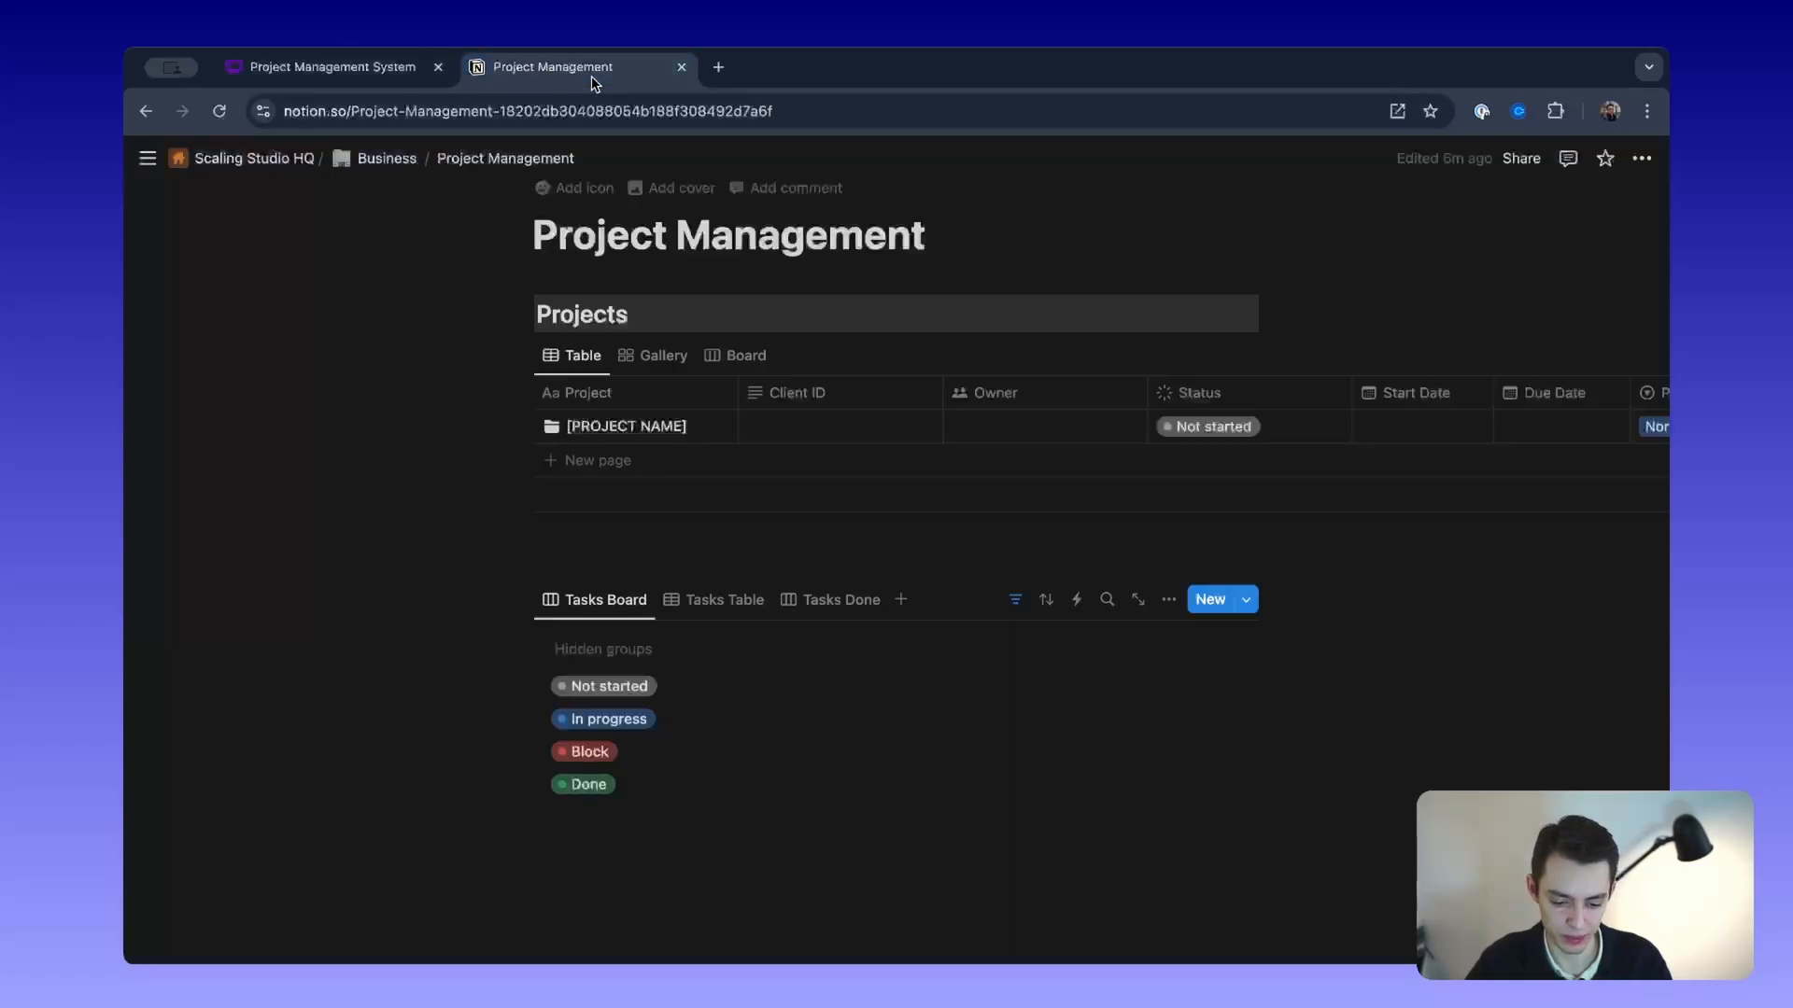
# Step: Create a new page template for the Tasks database from the Tasks Table view and title it [TASK NAME]
pyautogui.click(670, 607)
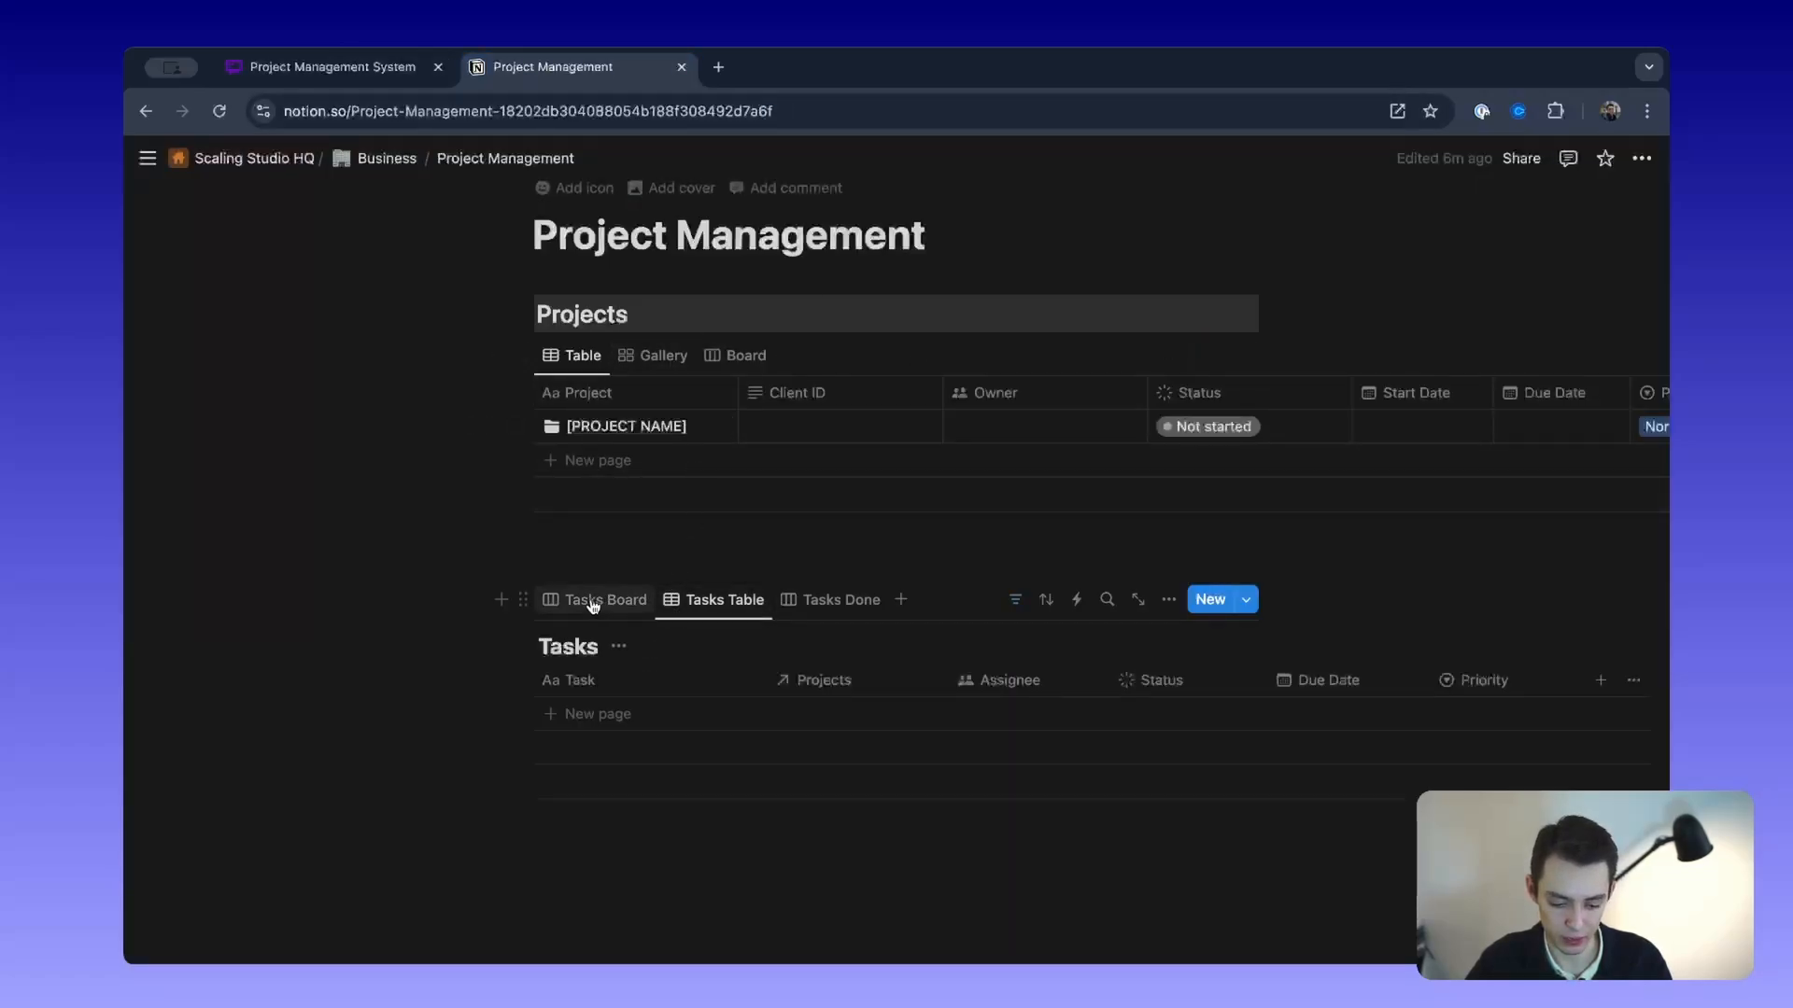
pyautogui.click(1246, 599)
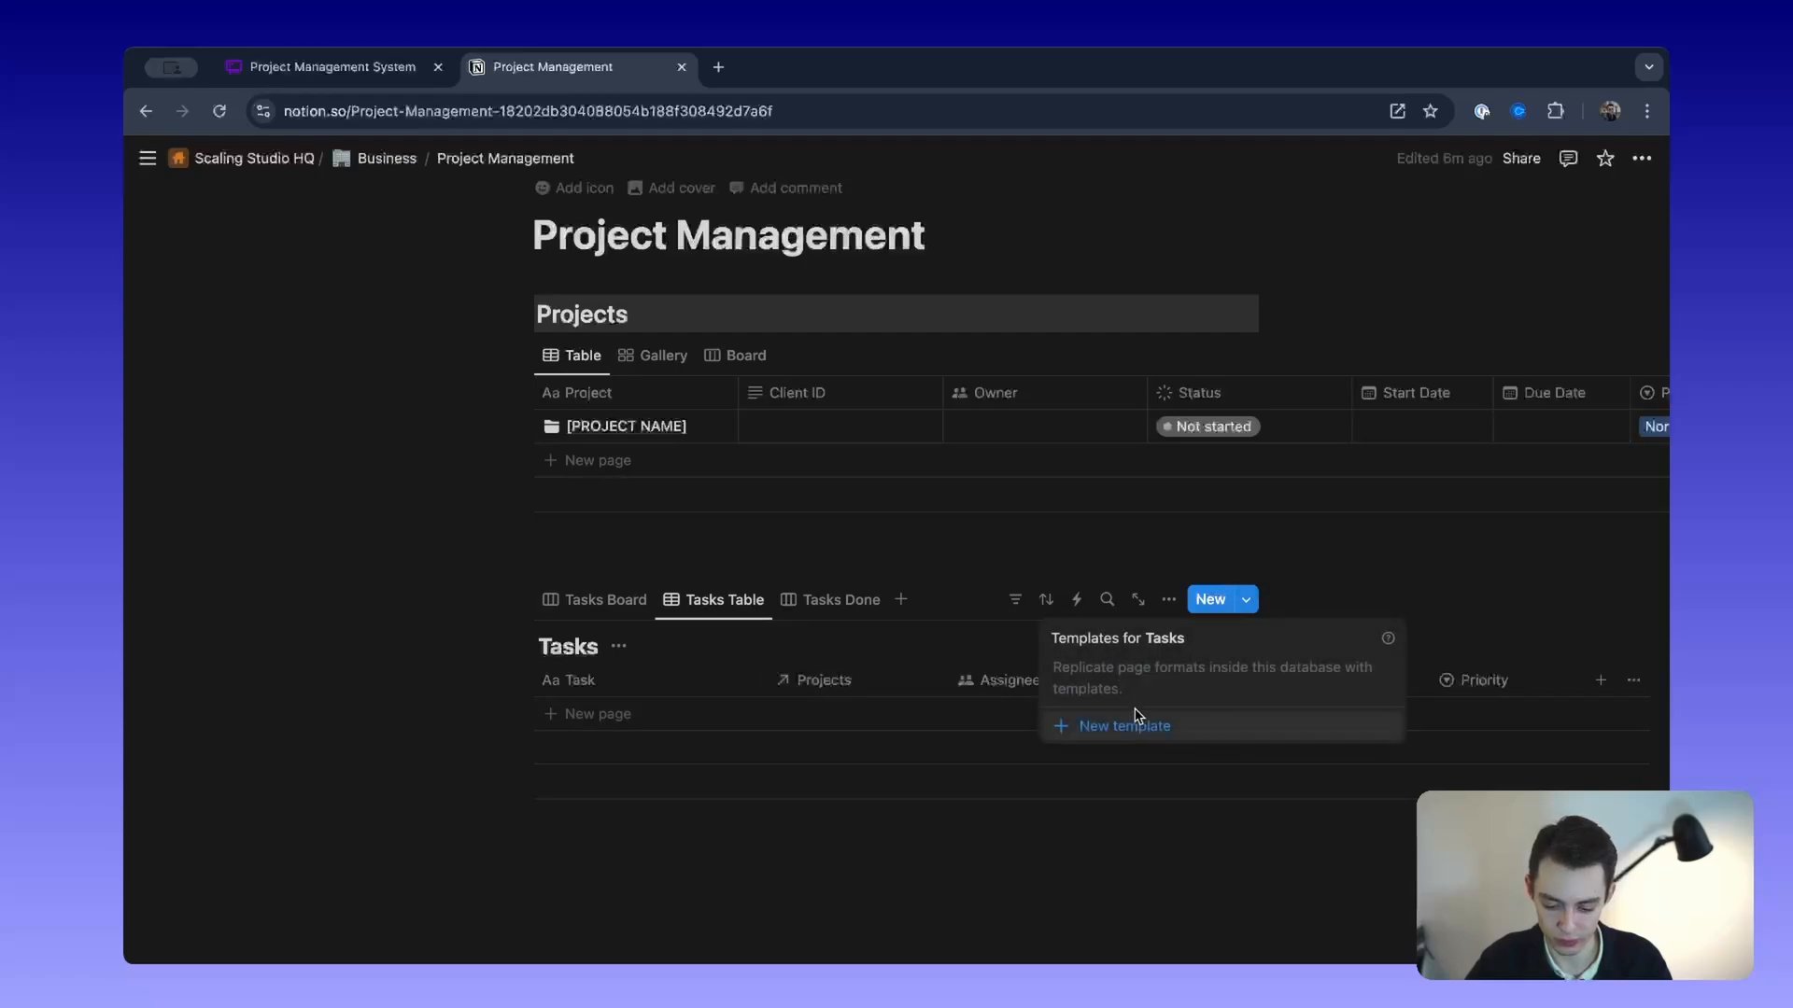
pyautogui.click(1105, 724)
pyautogui.click(645, 414)
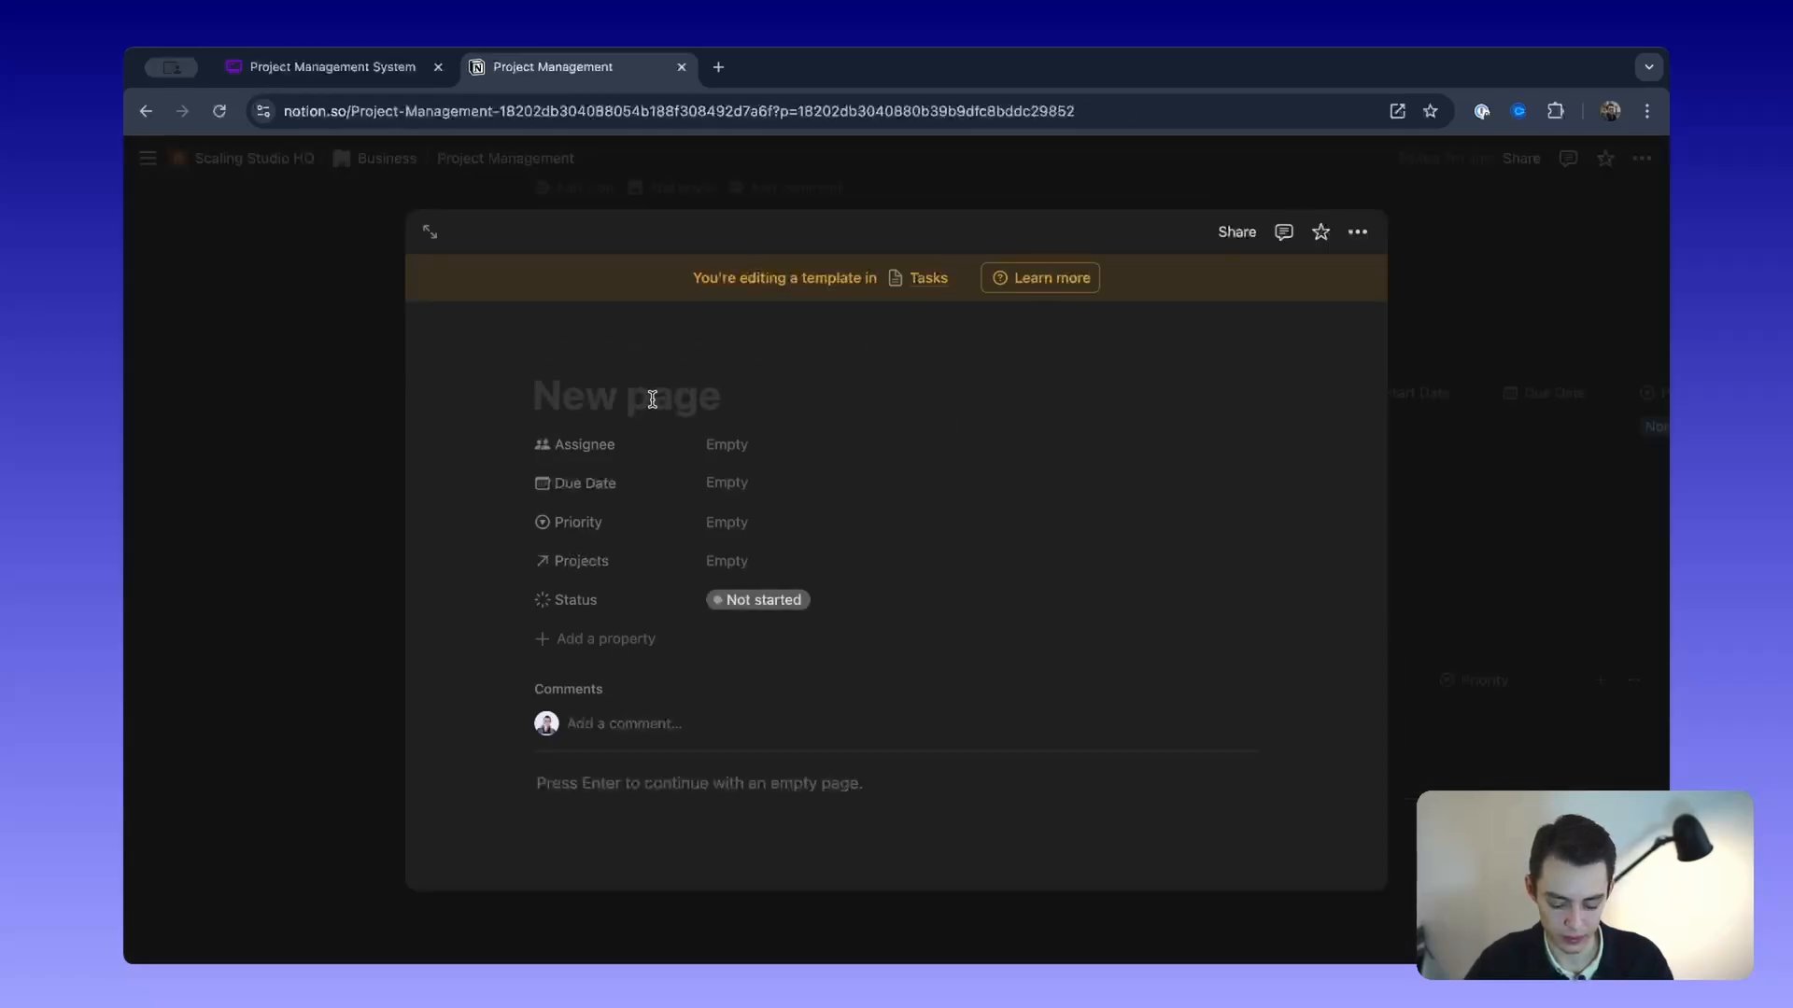
pyautogui.write('[')
pyautogui.write('TASK NAME]')
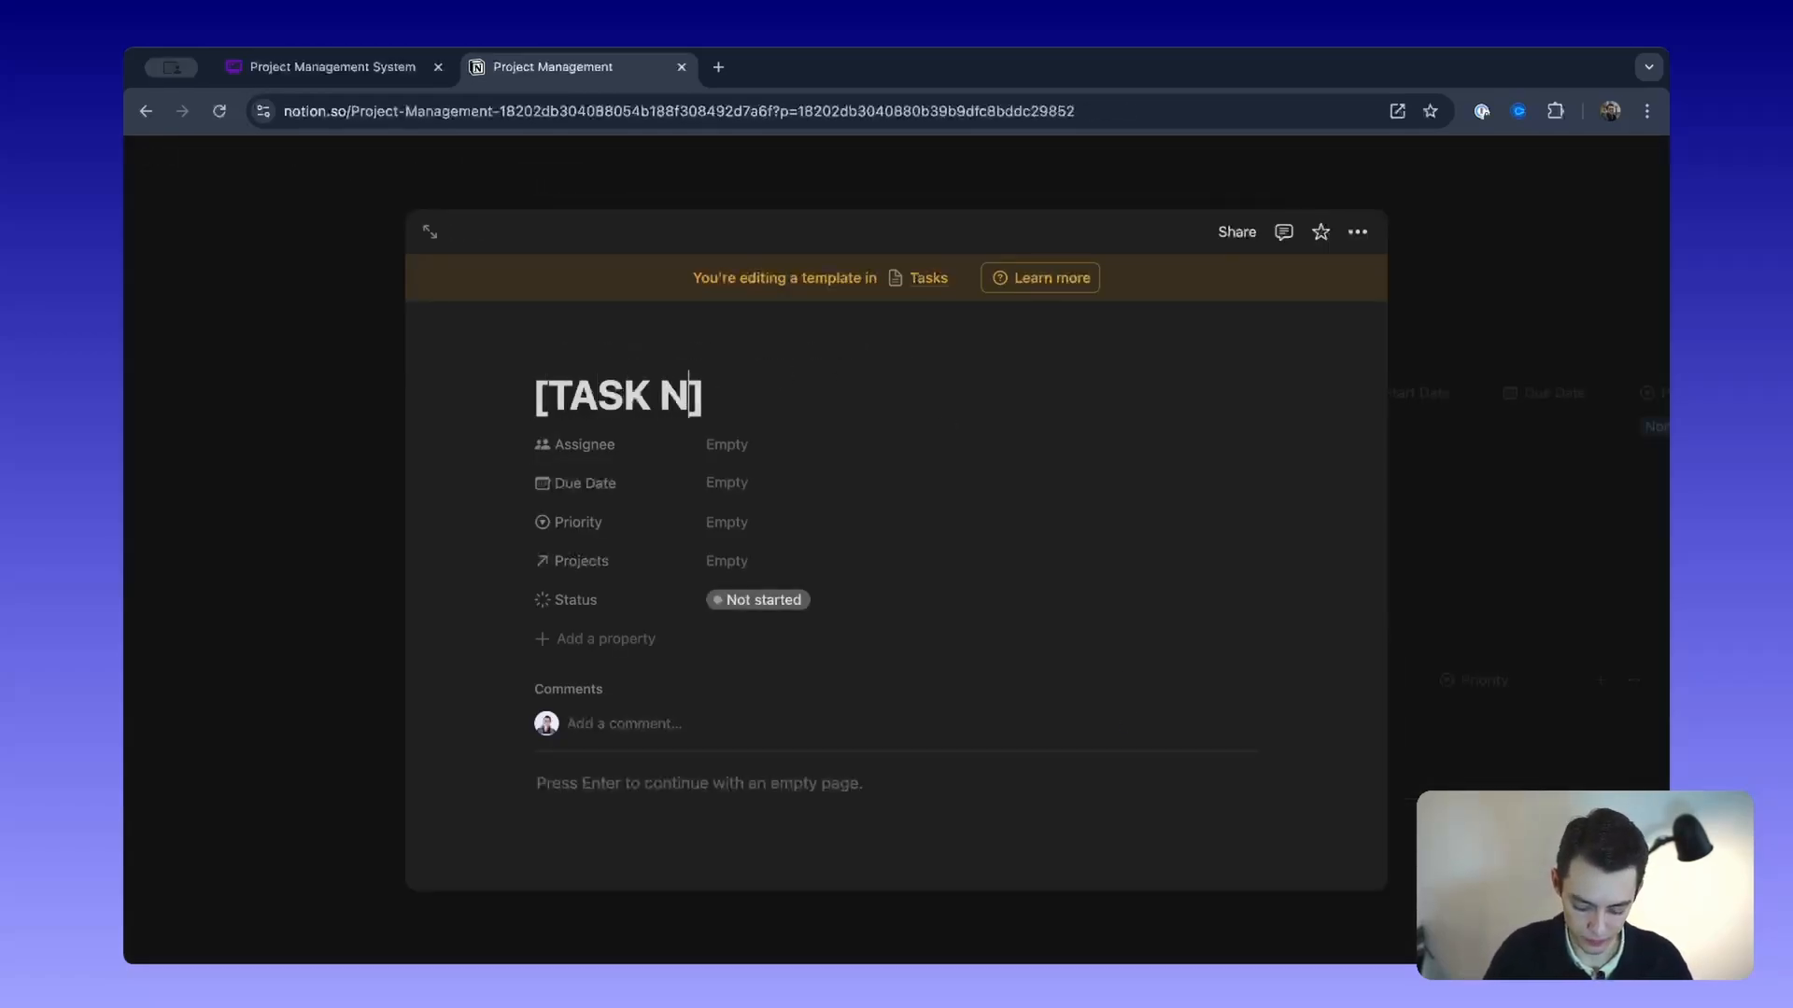
# Step: Set the task template's priority to Normal and start its empty page body
pyautogui.click(734, 521)
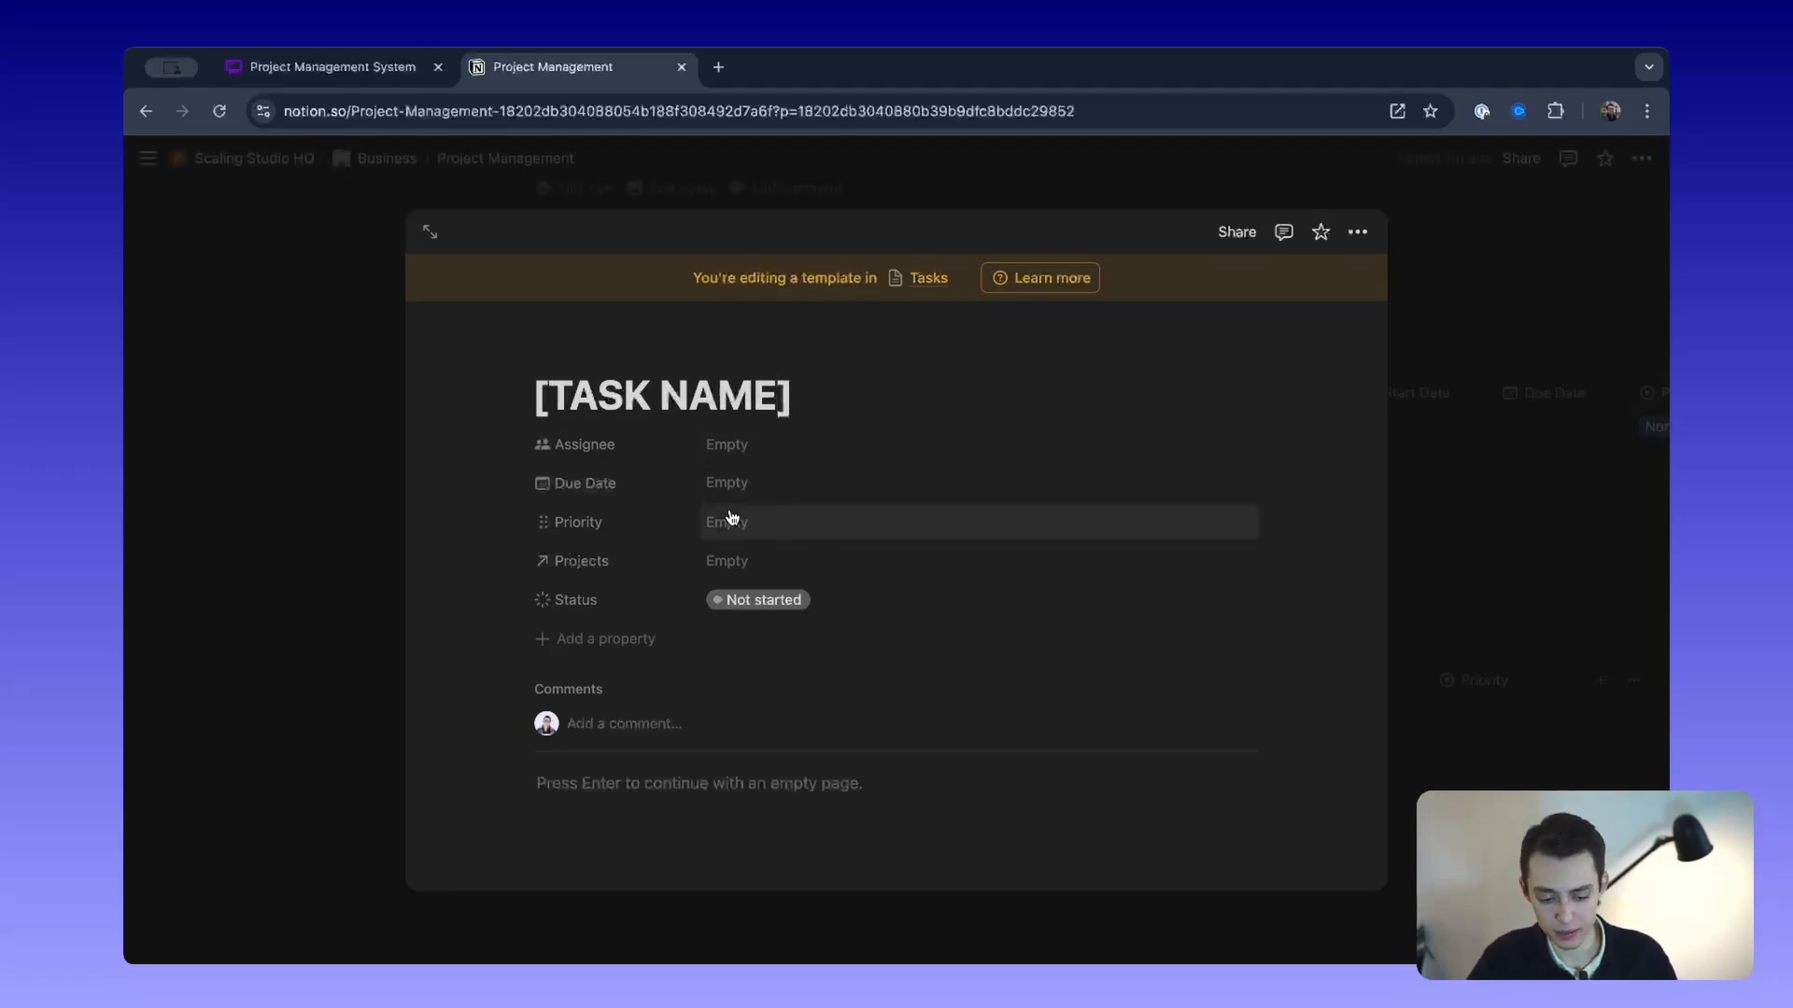
pyautogui.click(808, 646)
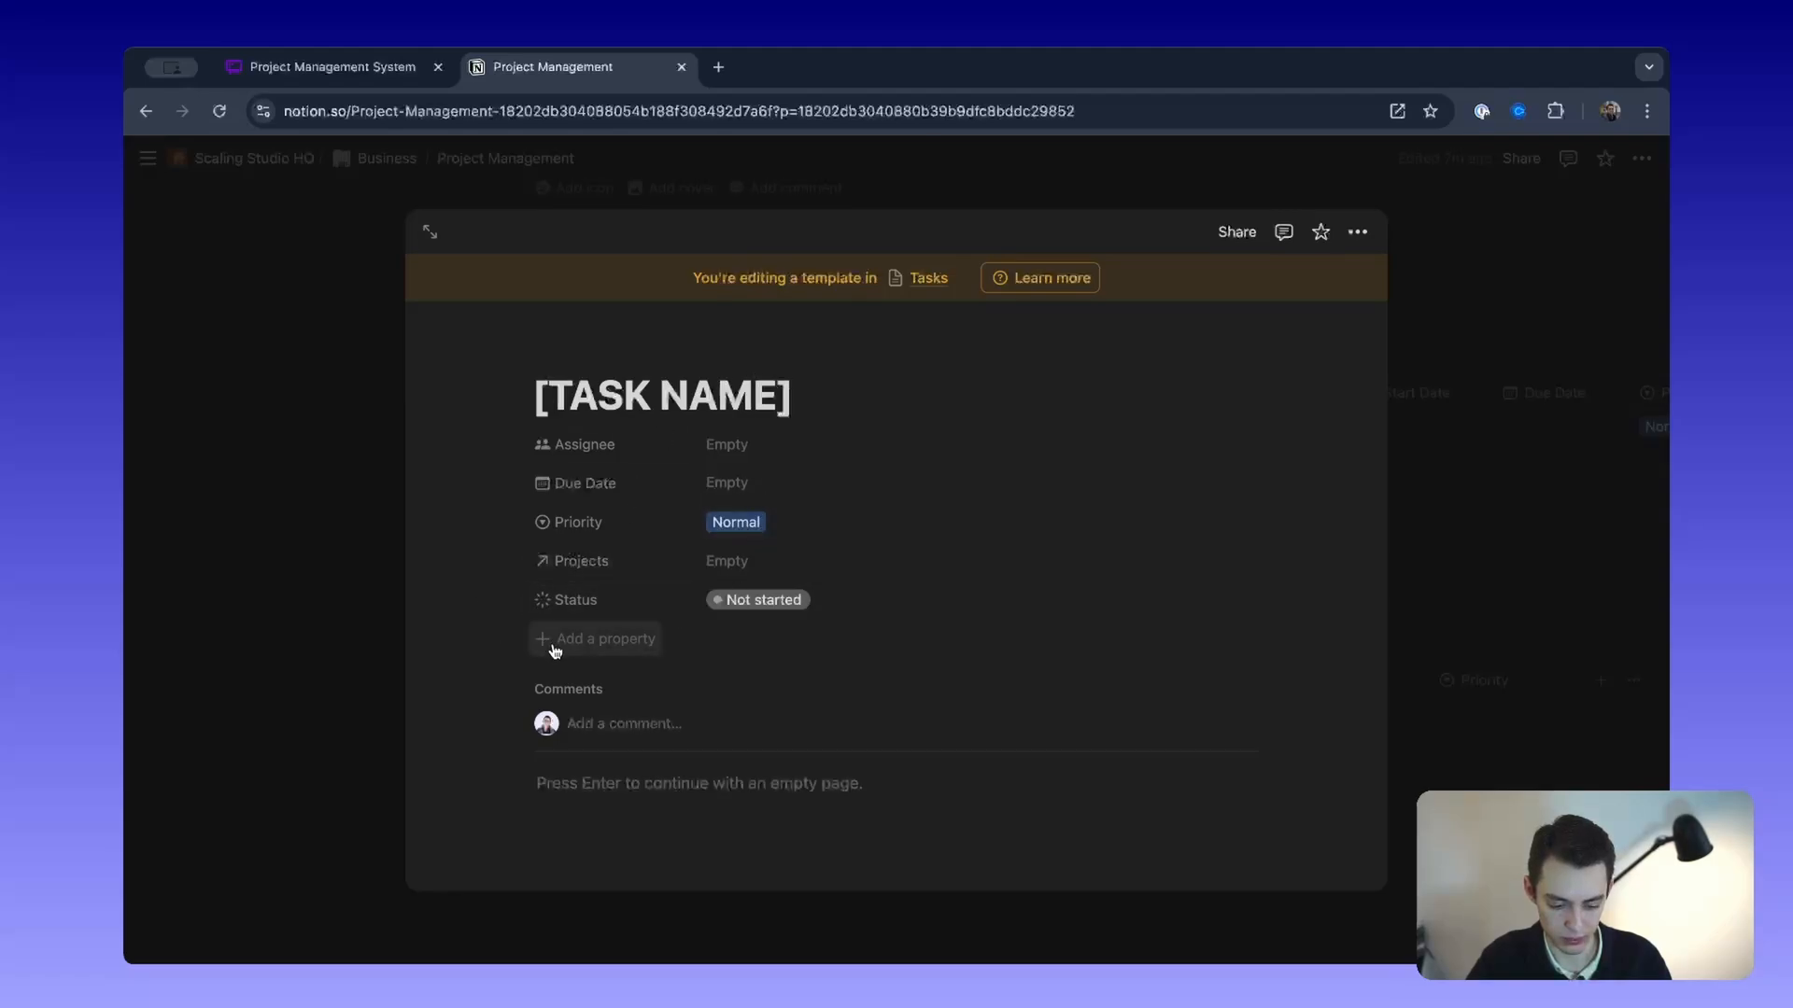
pyautogui.scroll(-2, 560, 644)
pyautogui.click(615, 729)
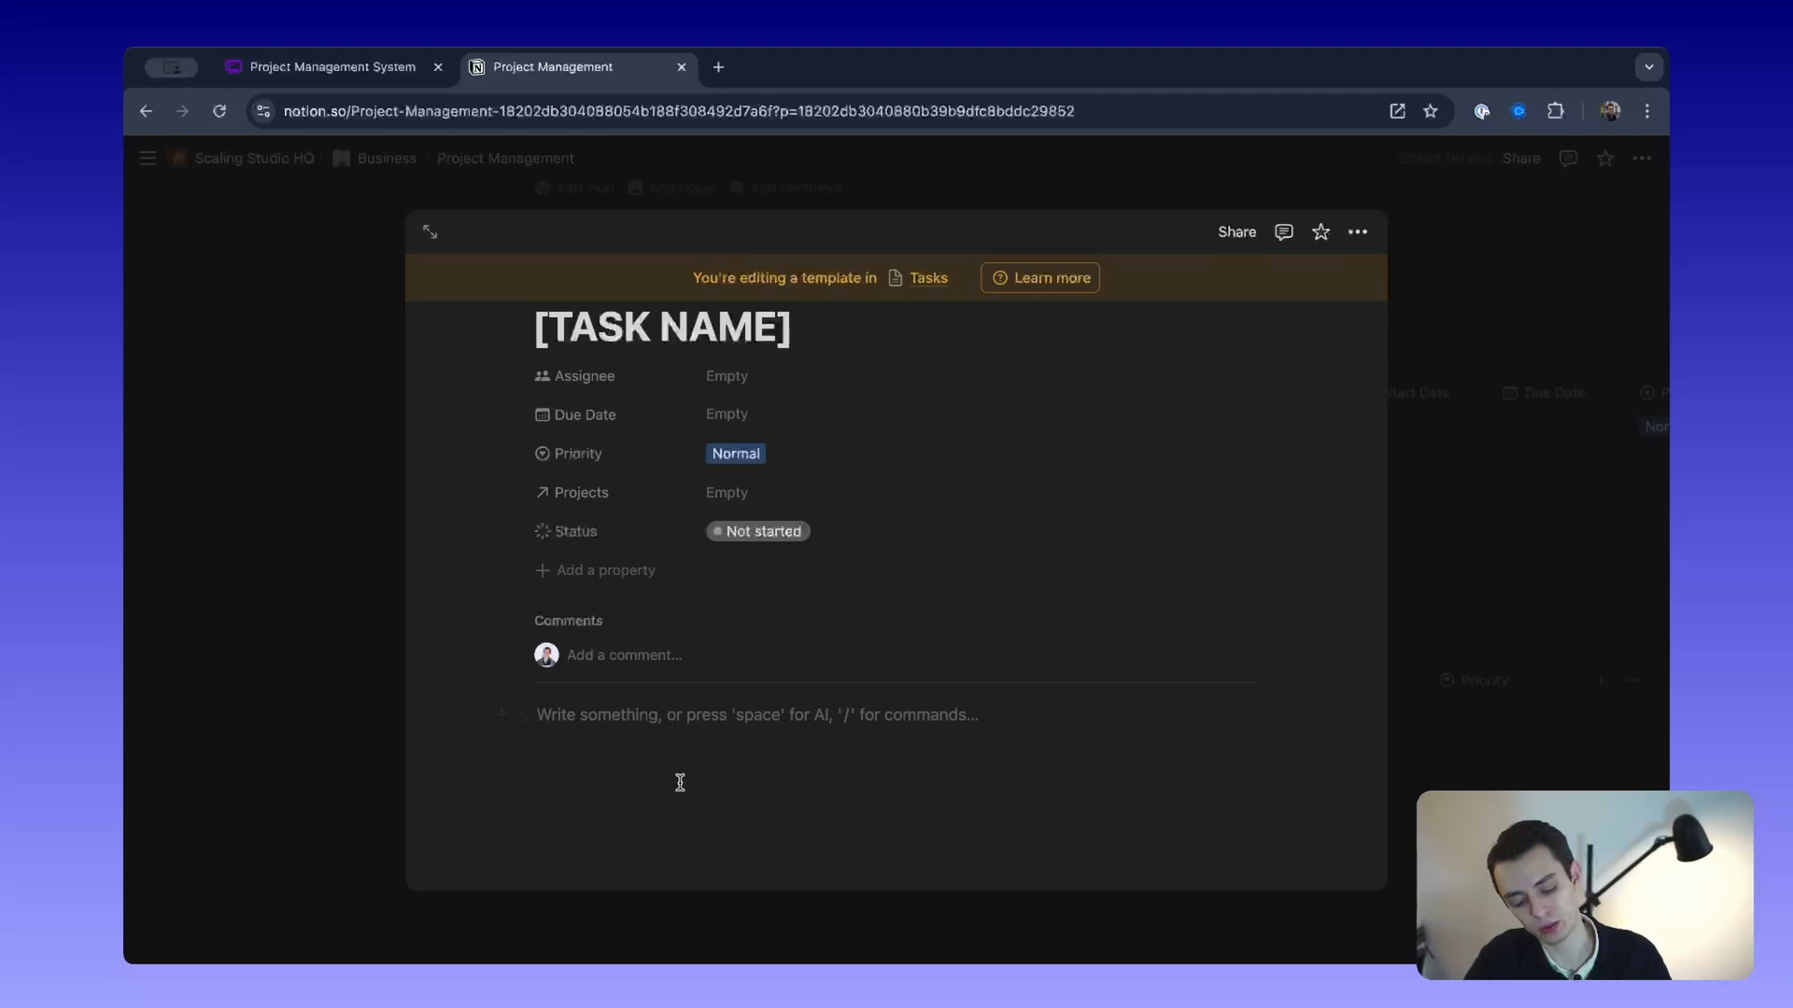
pyautogui.scroll(-2, 703, 750)
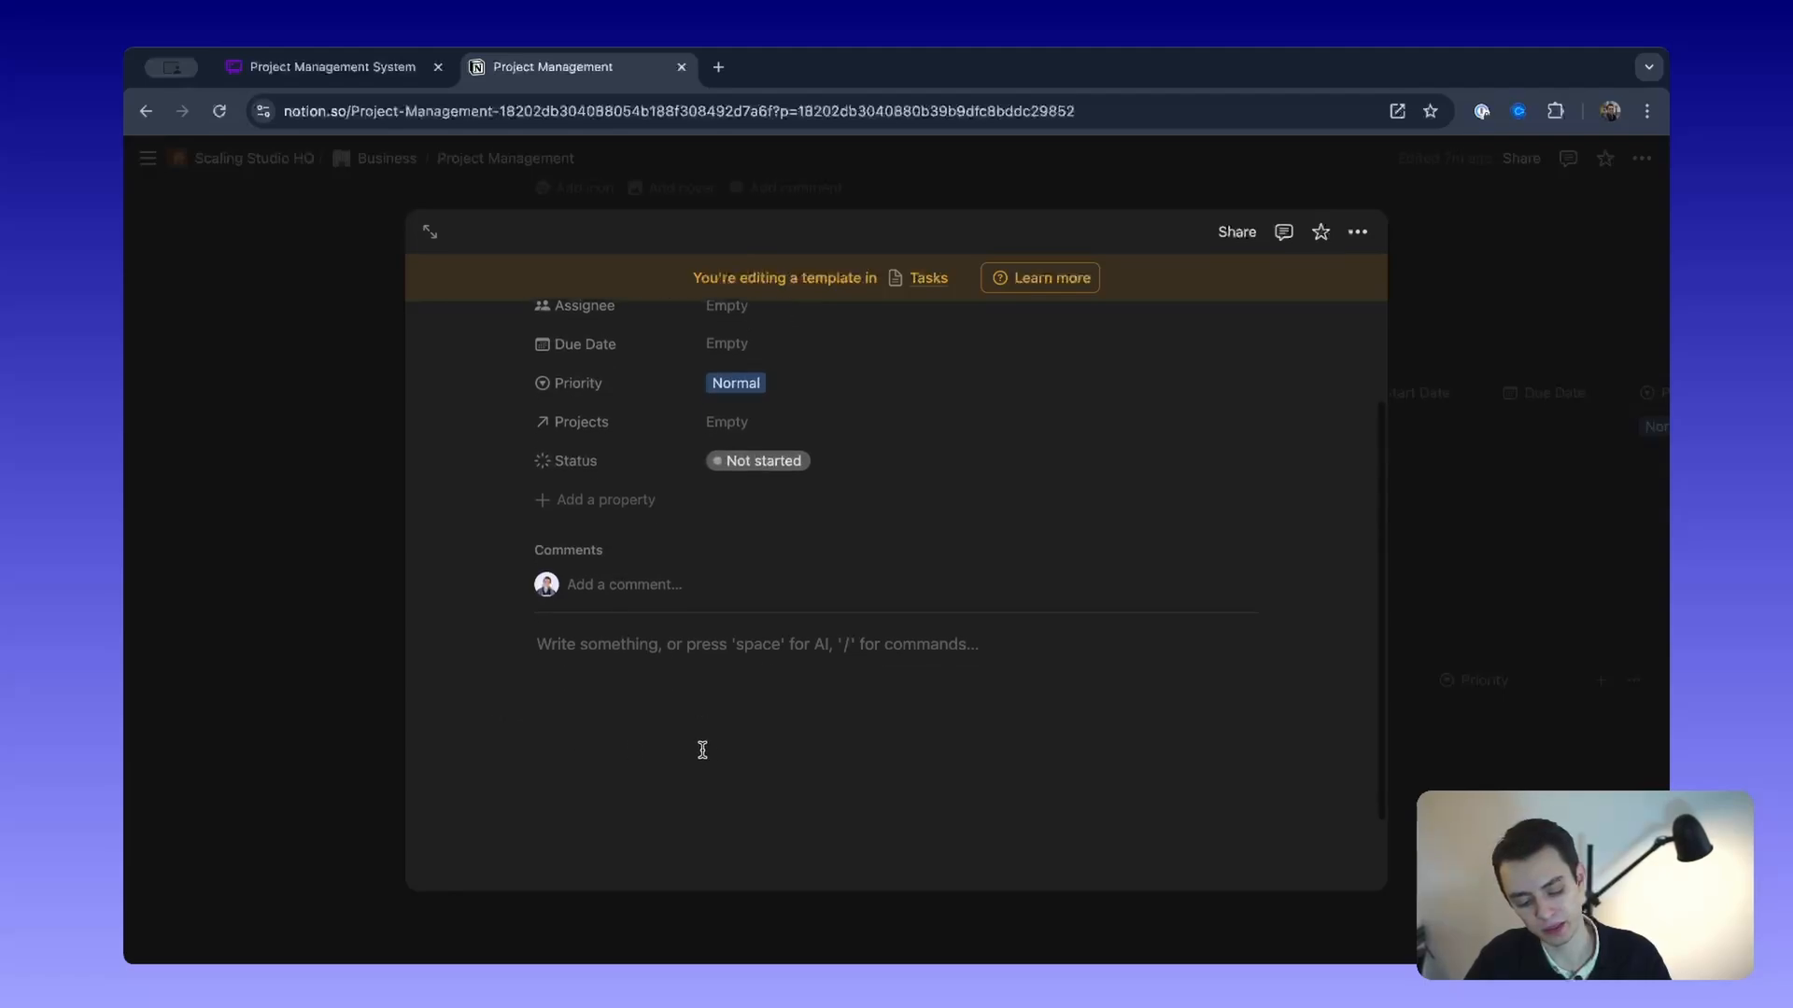
pyautogui.scroll(3, 702, 750)
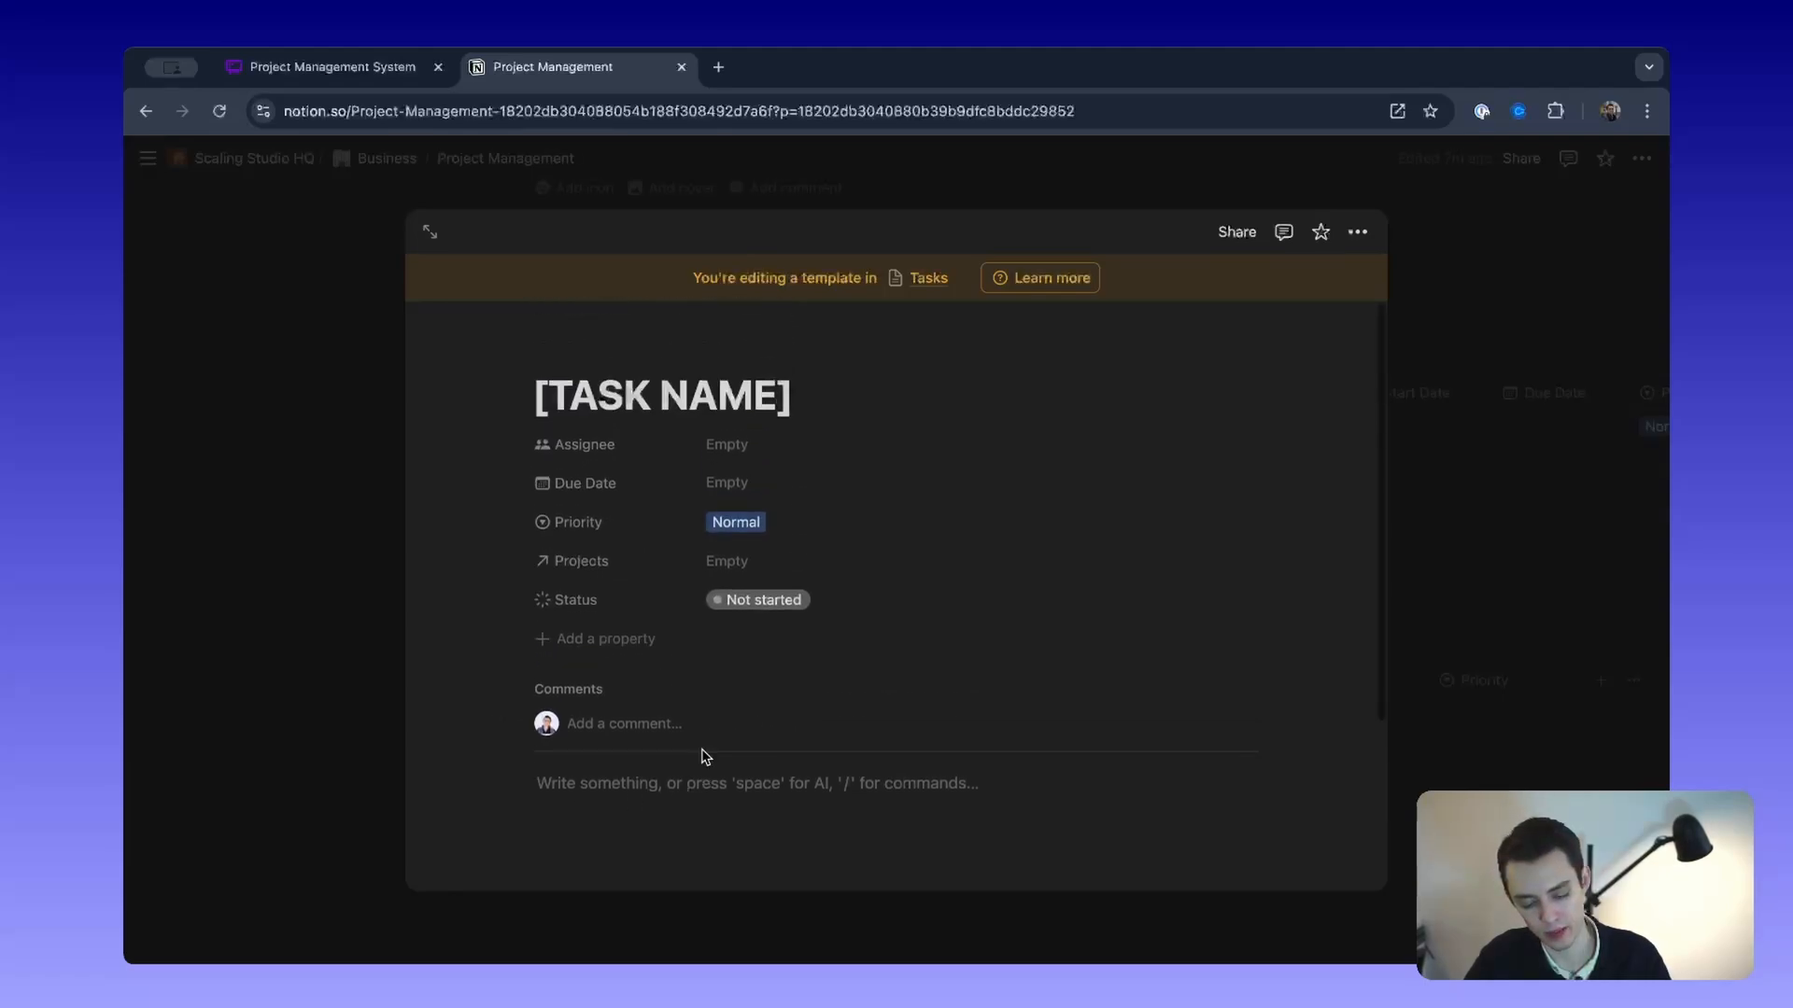
pyautogui.scroll(-1, 673, 765)
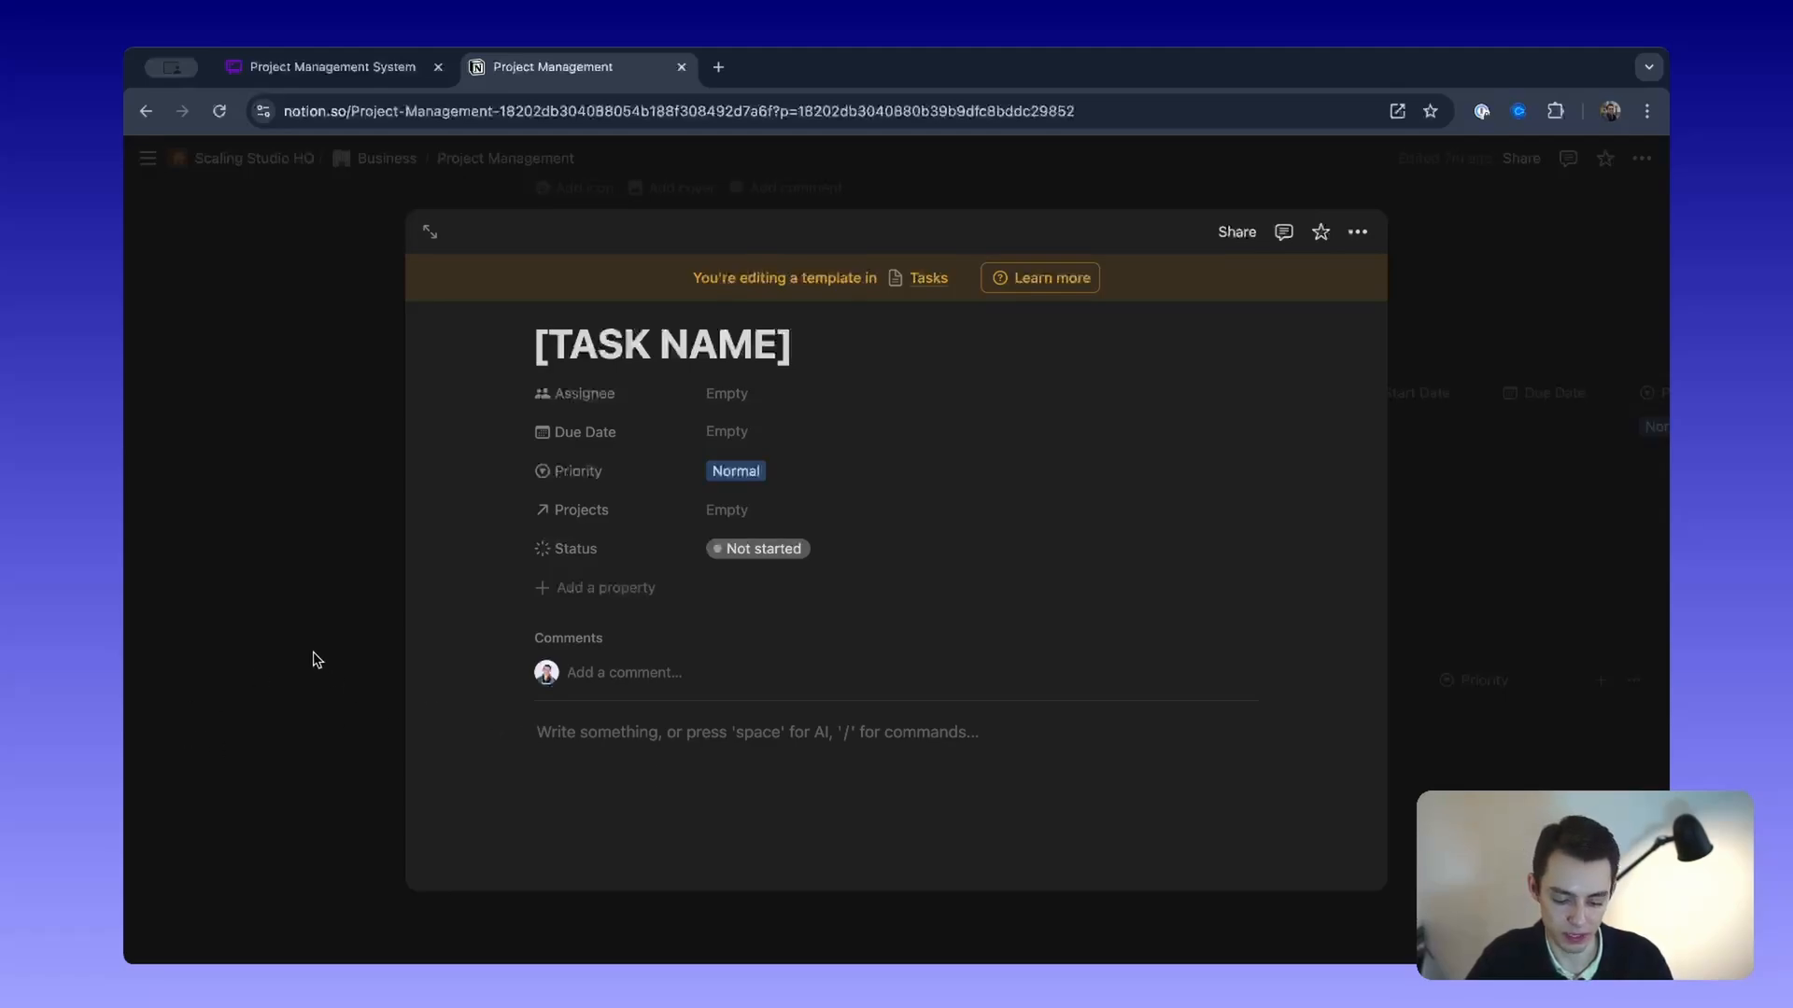
pyautogui.scroll(1, 679, 639)
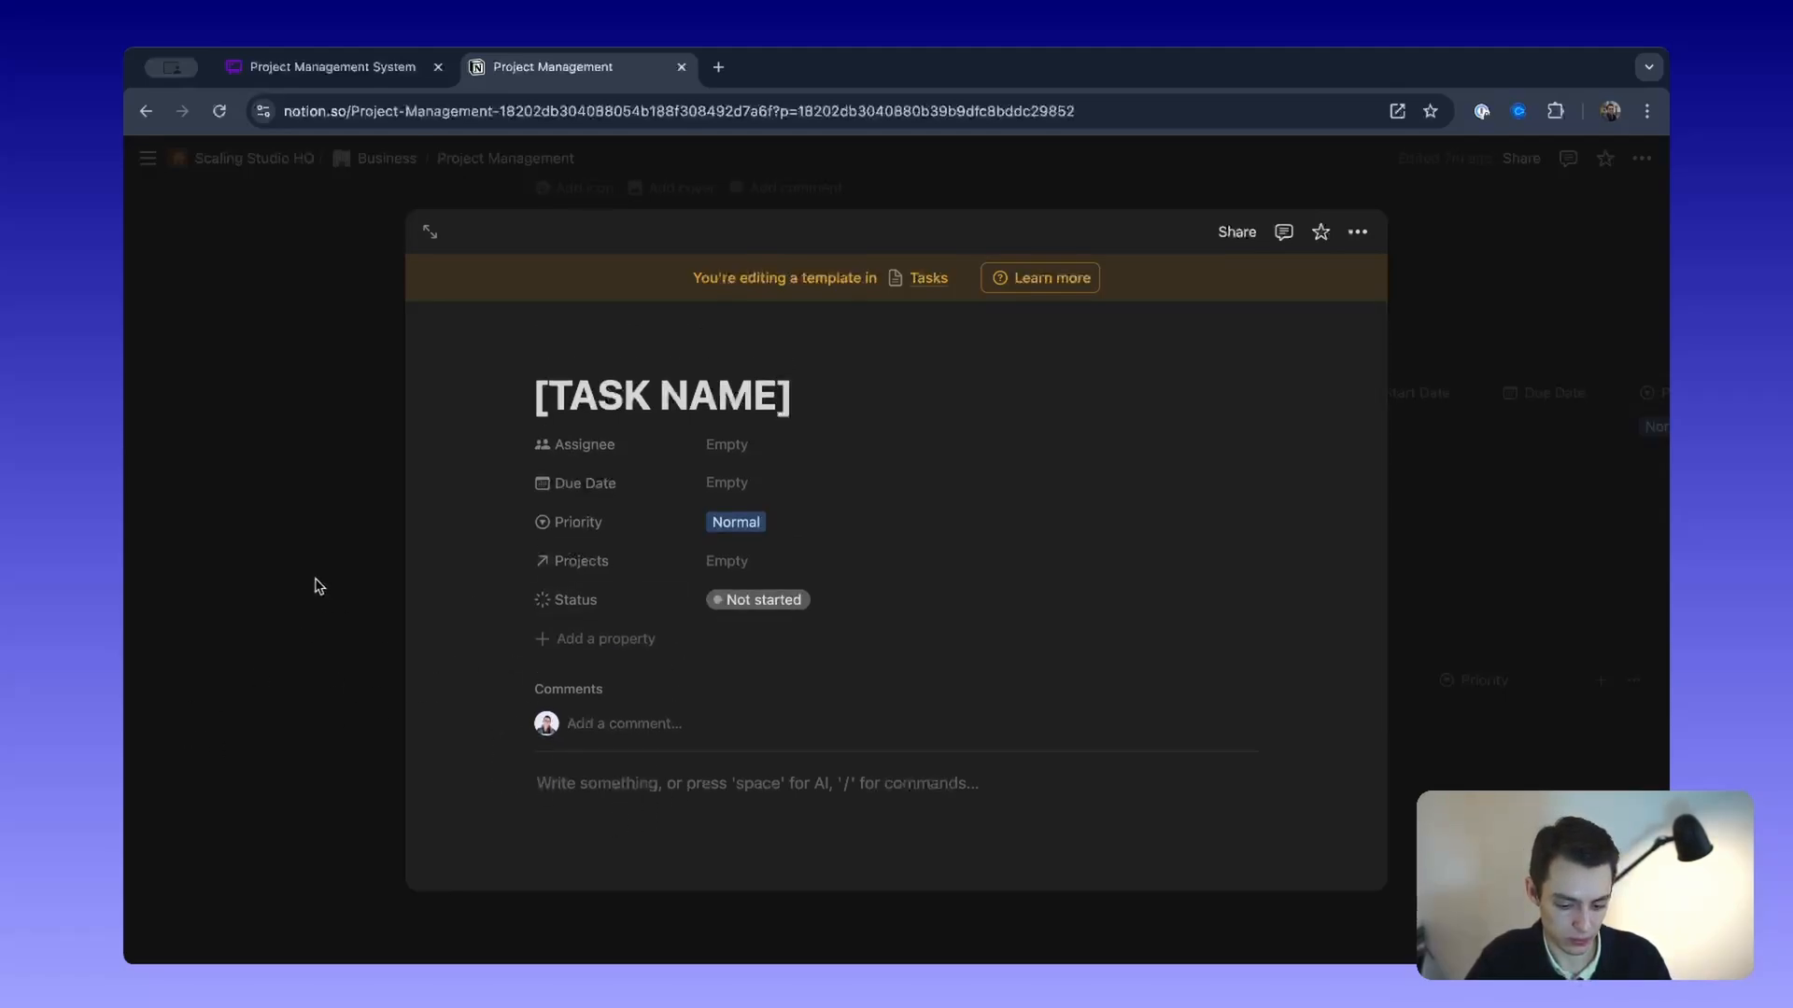
# Step: Open the task template as a full page, return to the Project Management page, and check the Tasks Board and Tasks Done views
pyautogui.click(429, 232)
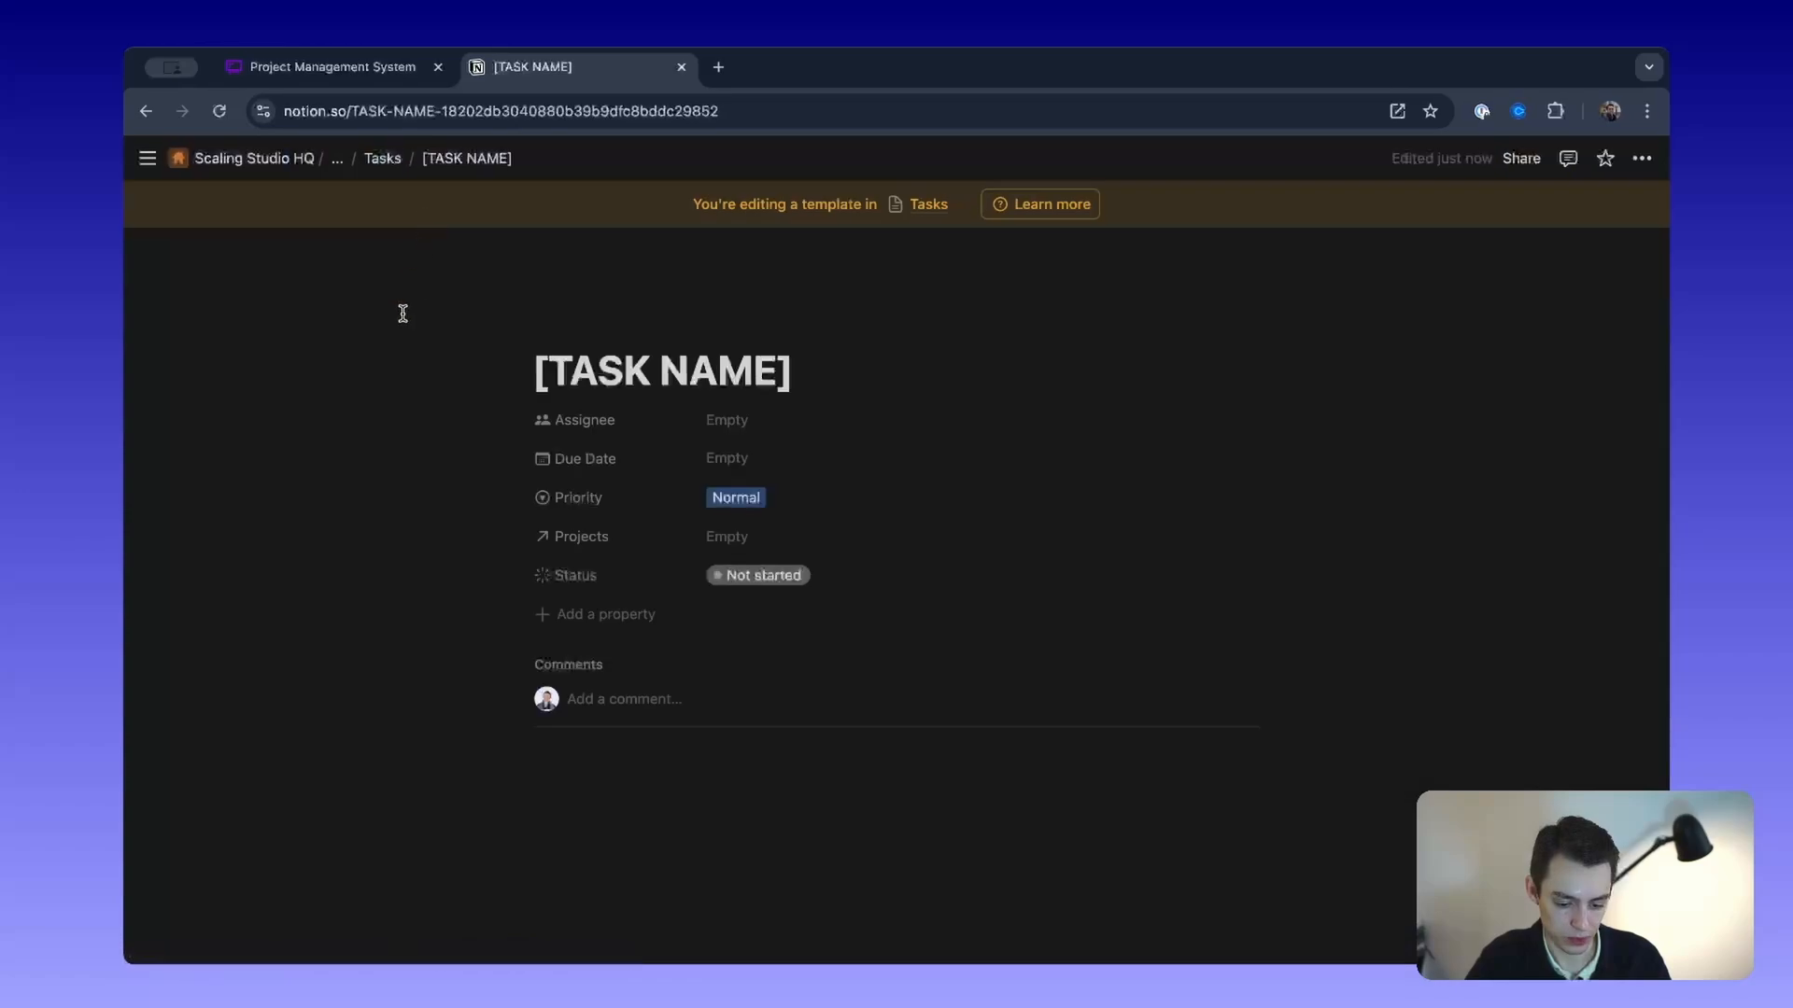
pyautogui.click(378, 157)
pyautogui.click(380, 157)
pyautogui.scroll(-1, 1152, 706)
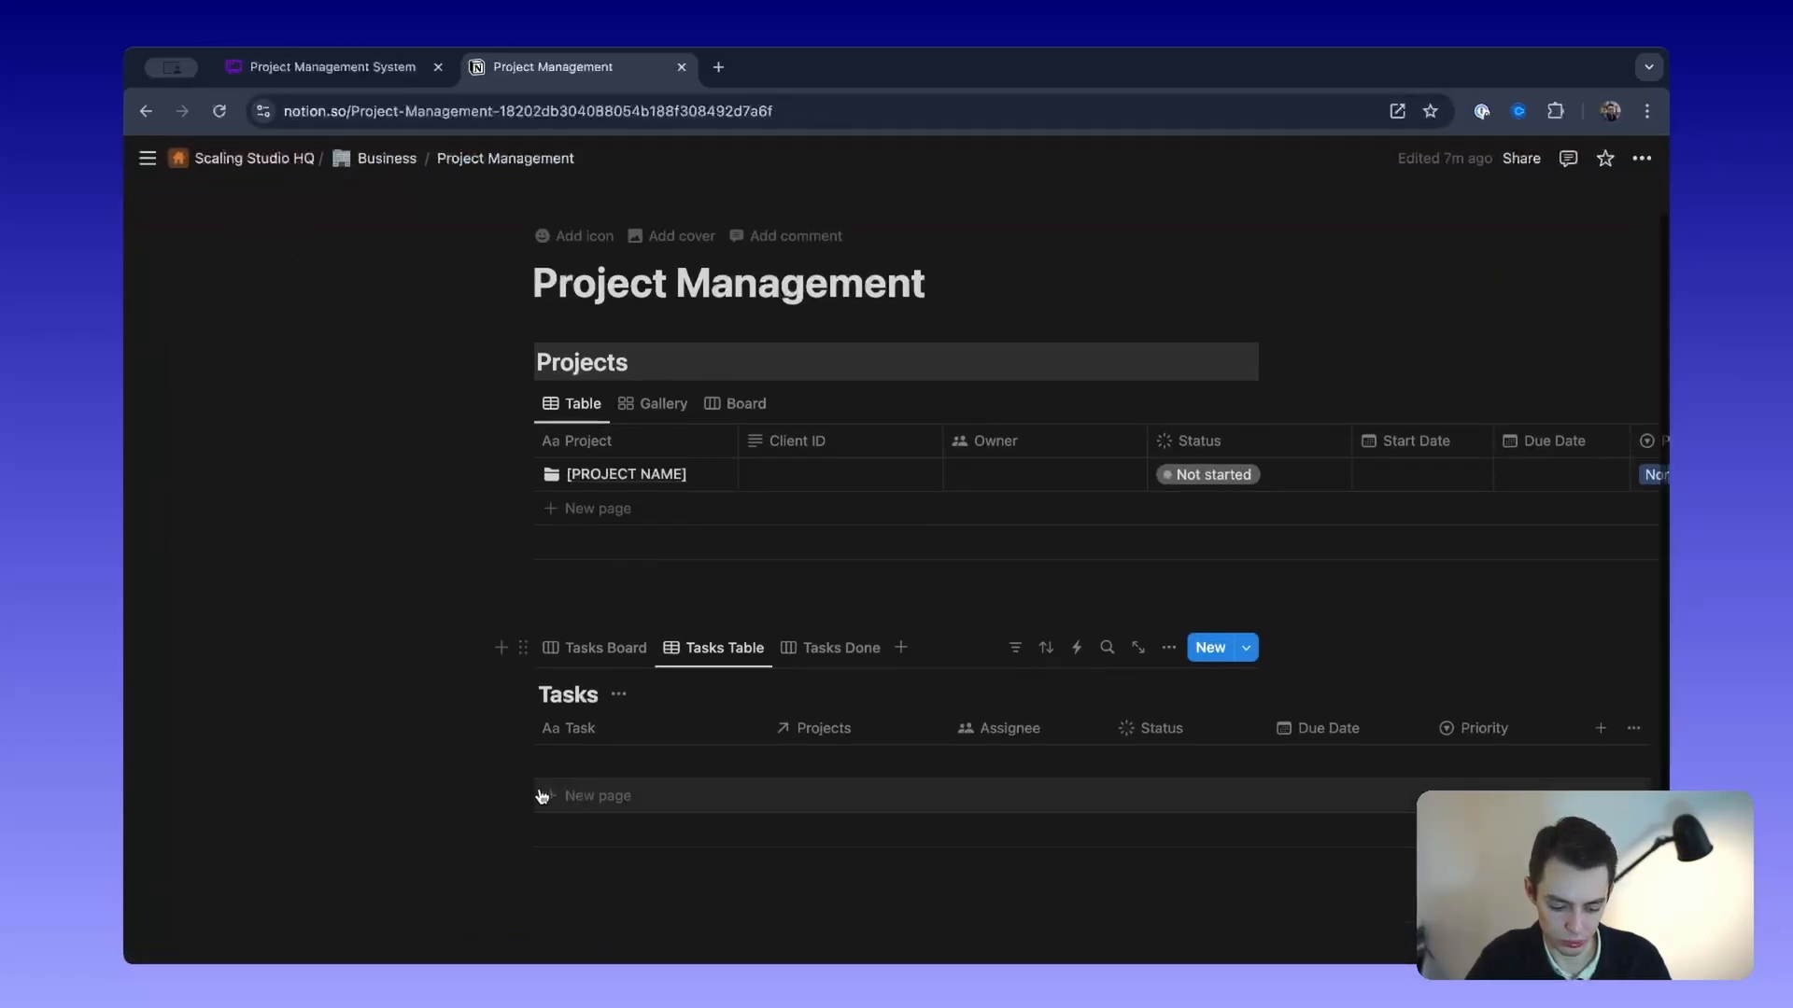
pyautogui.moveTo(463, 782); pyautogui.dragTo(689, 816)
pyautogui.click(352, 776)
pyautogui.scroll(1, 816, 580)
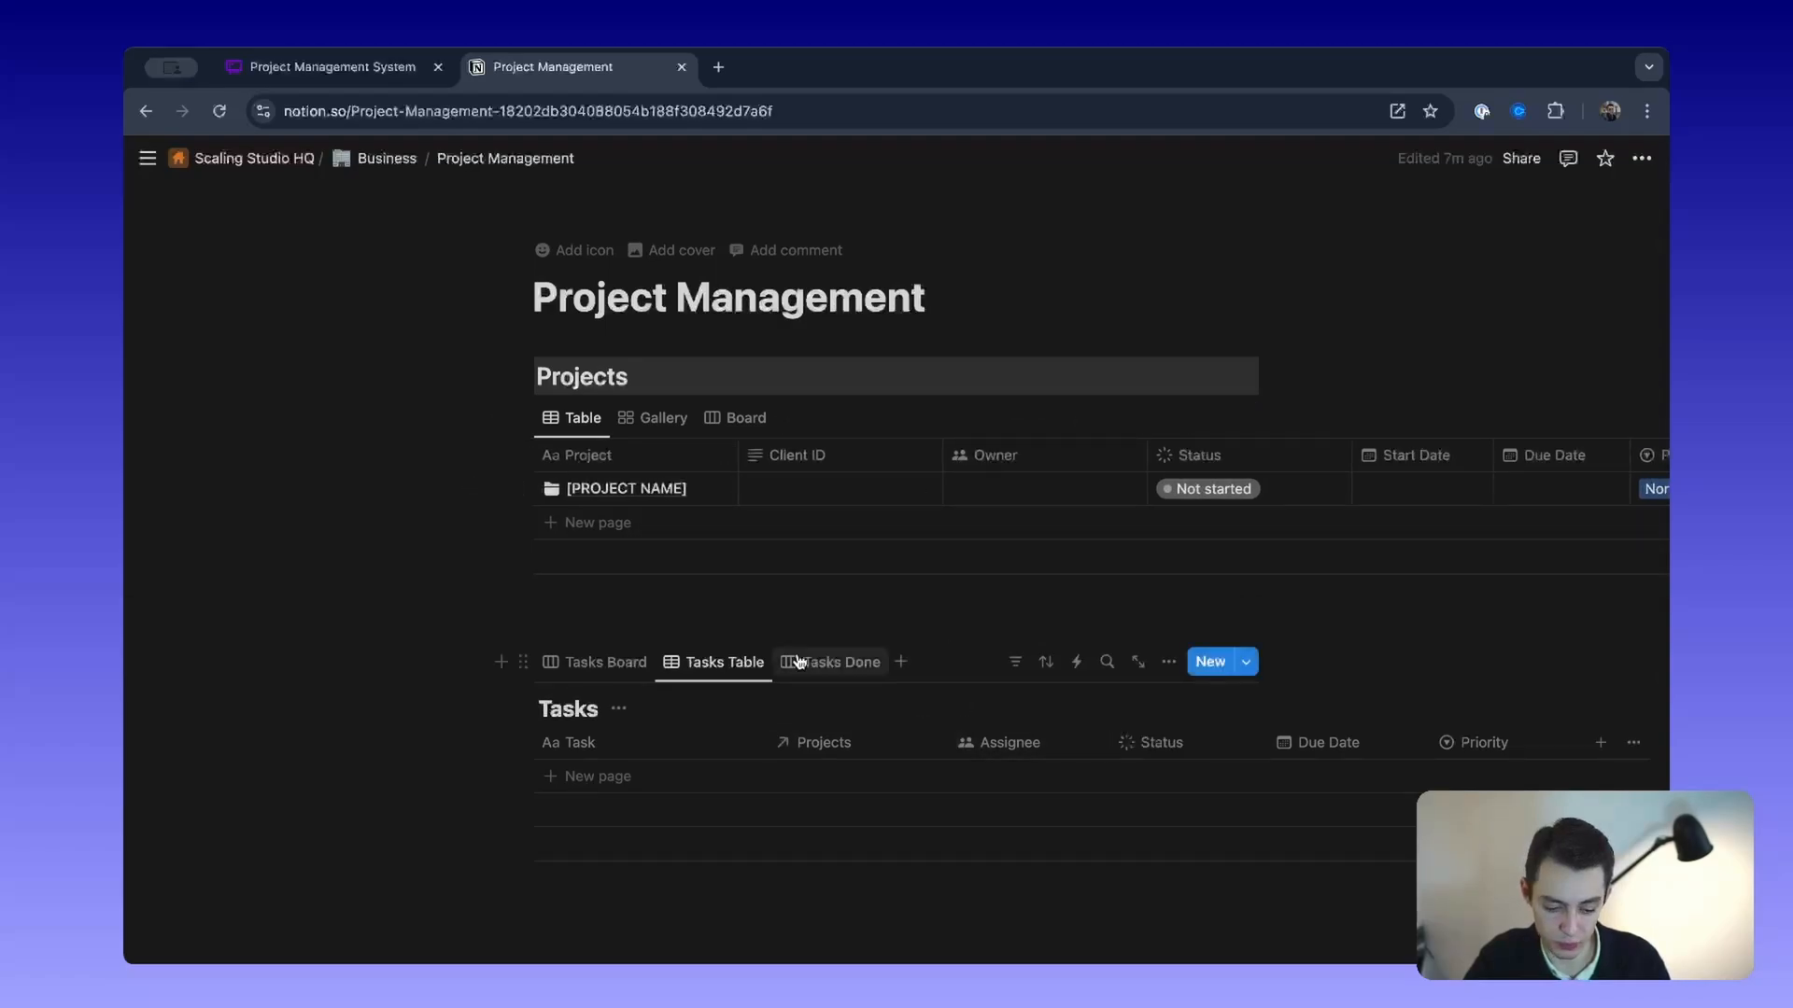
pyautogui.click(608, 663)
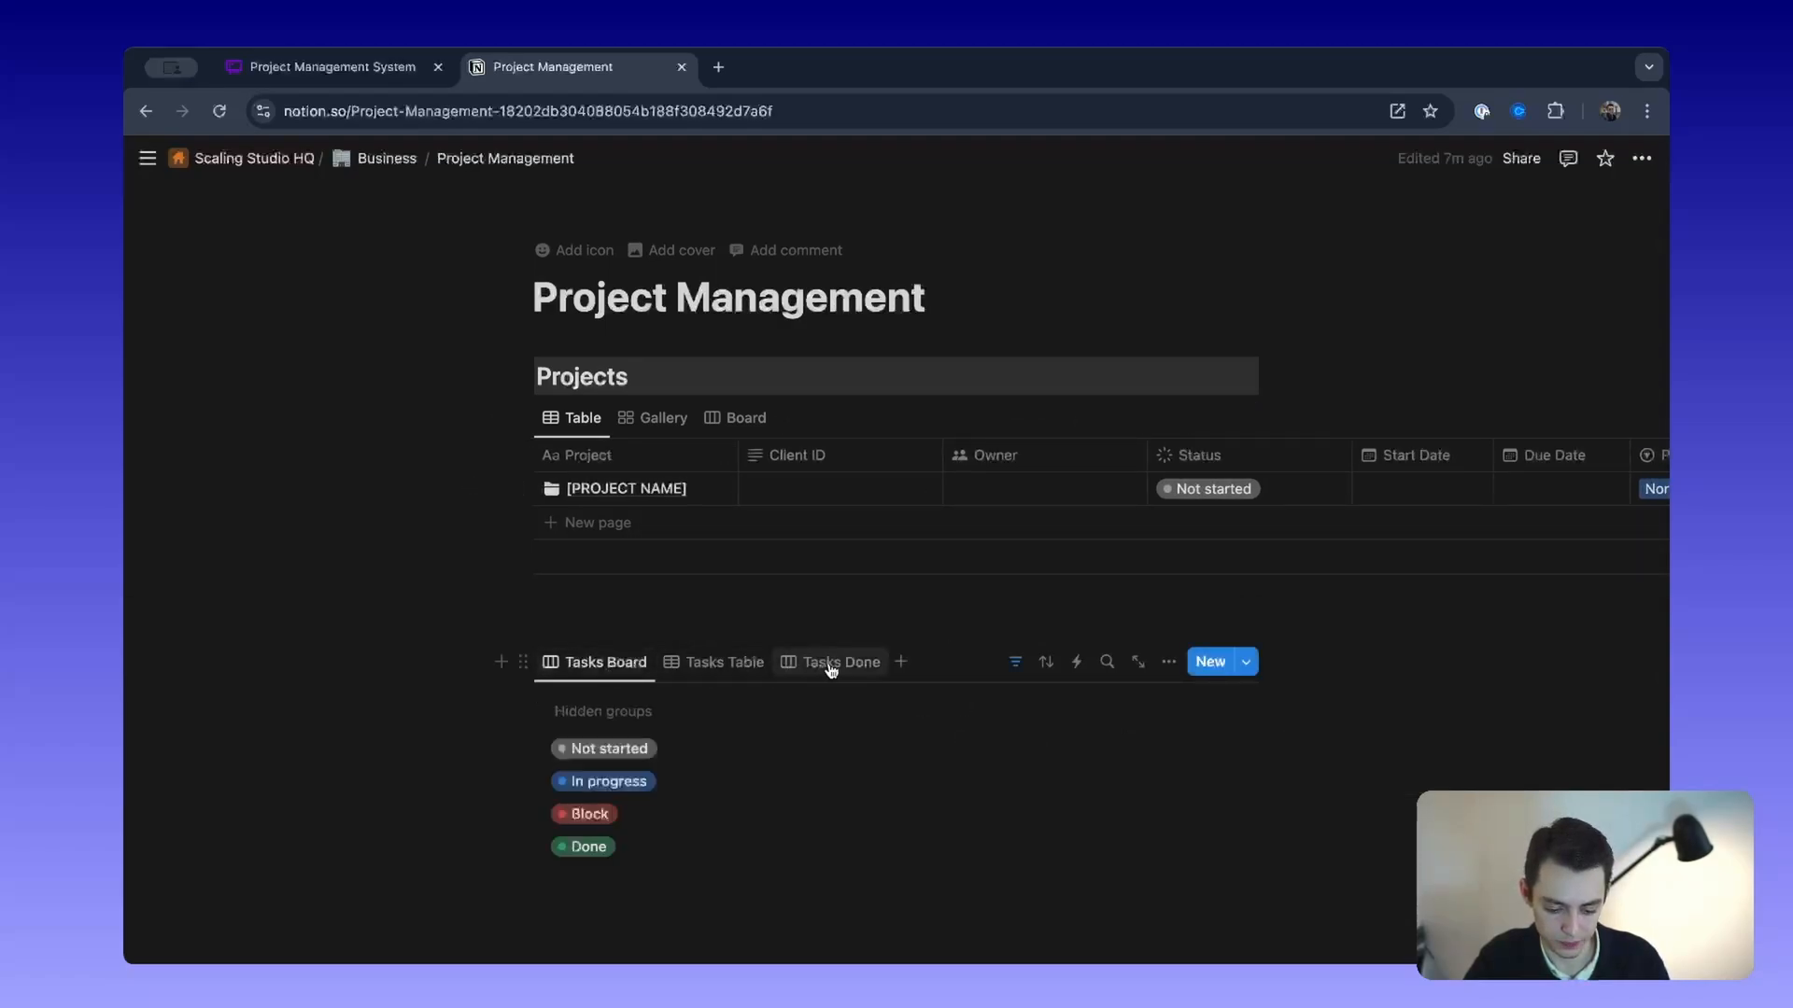
pyautogui.click(830, 665)
pyautogui.click(605, 663)
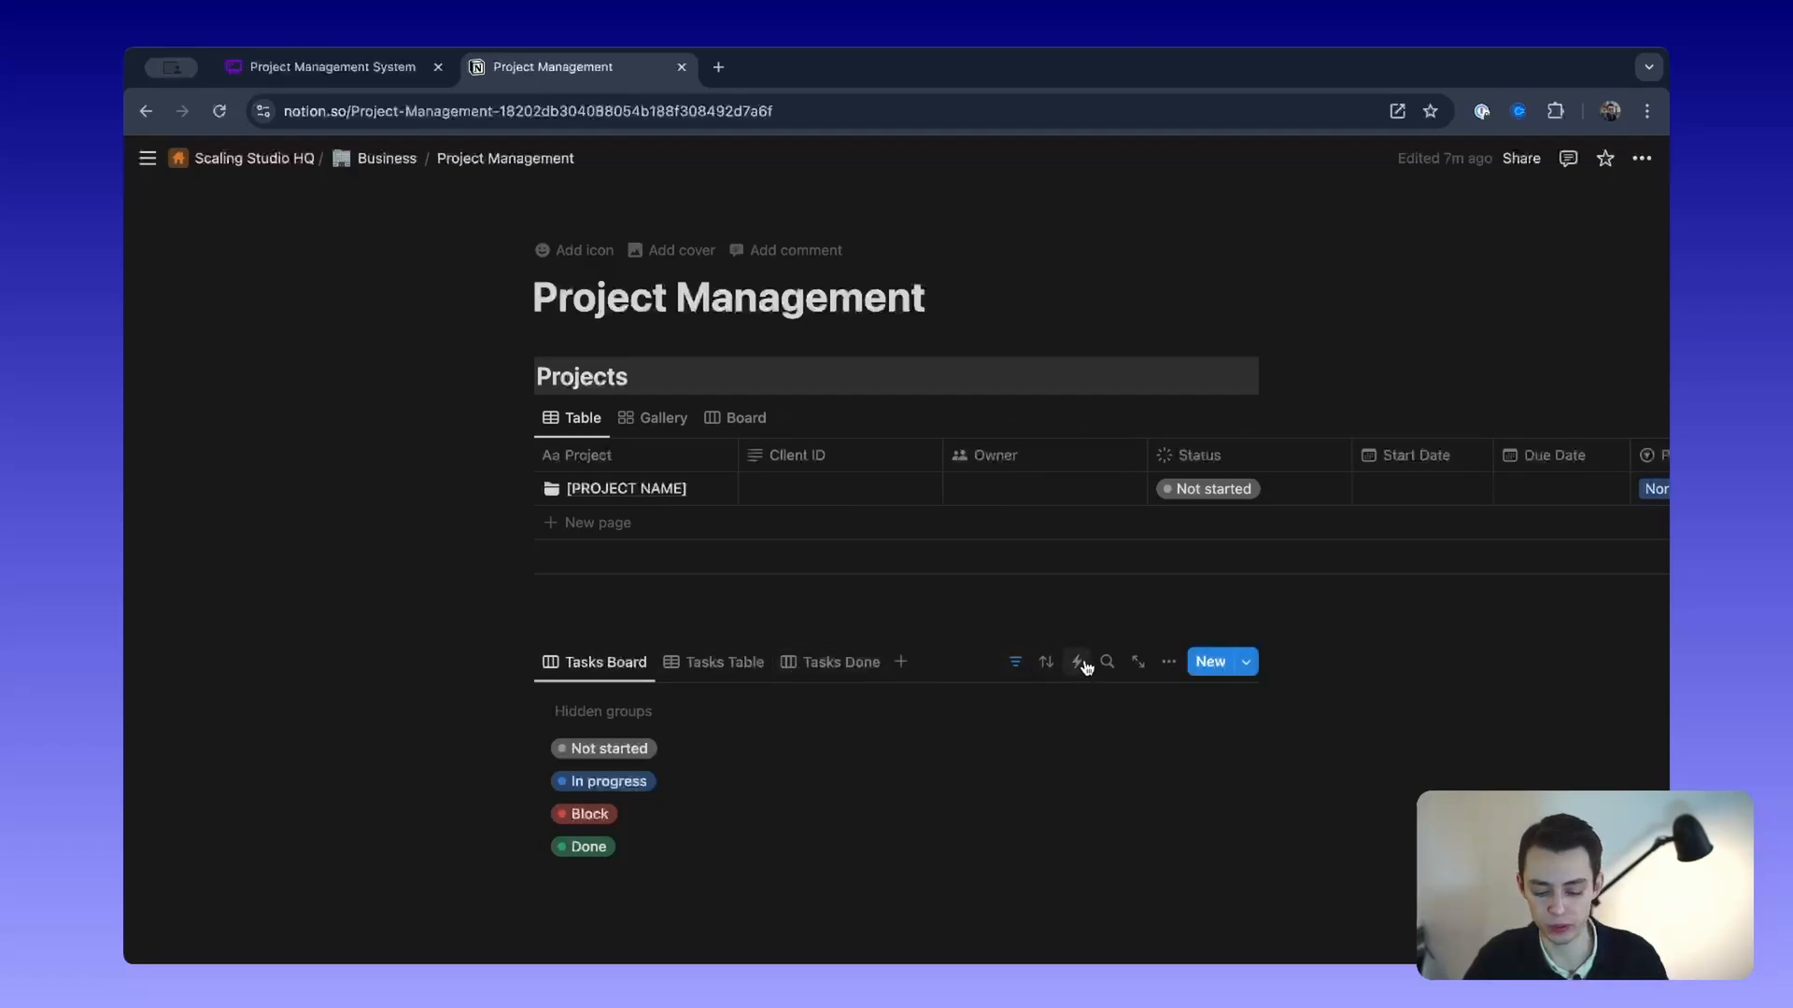
pyautogui.click(1086, 665)
pyautogui.click(830, 385)
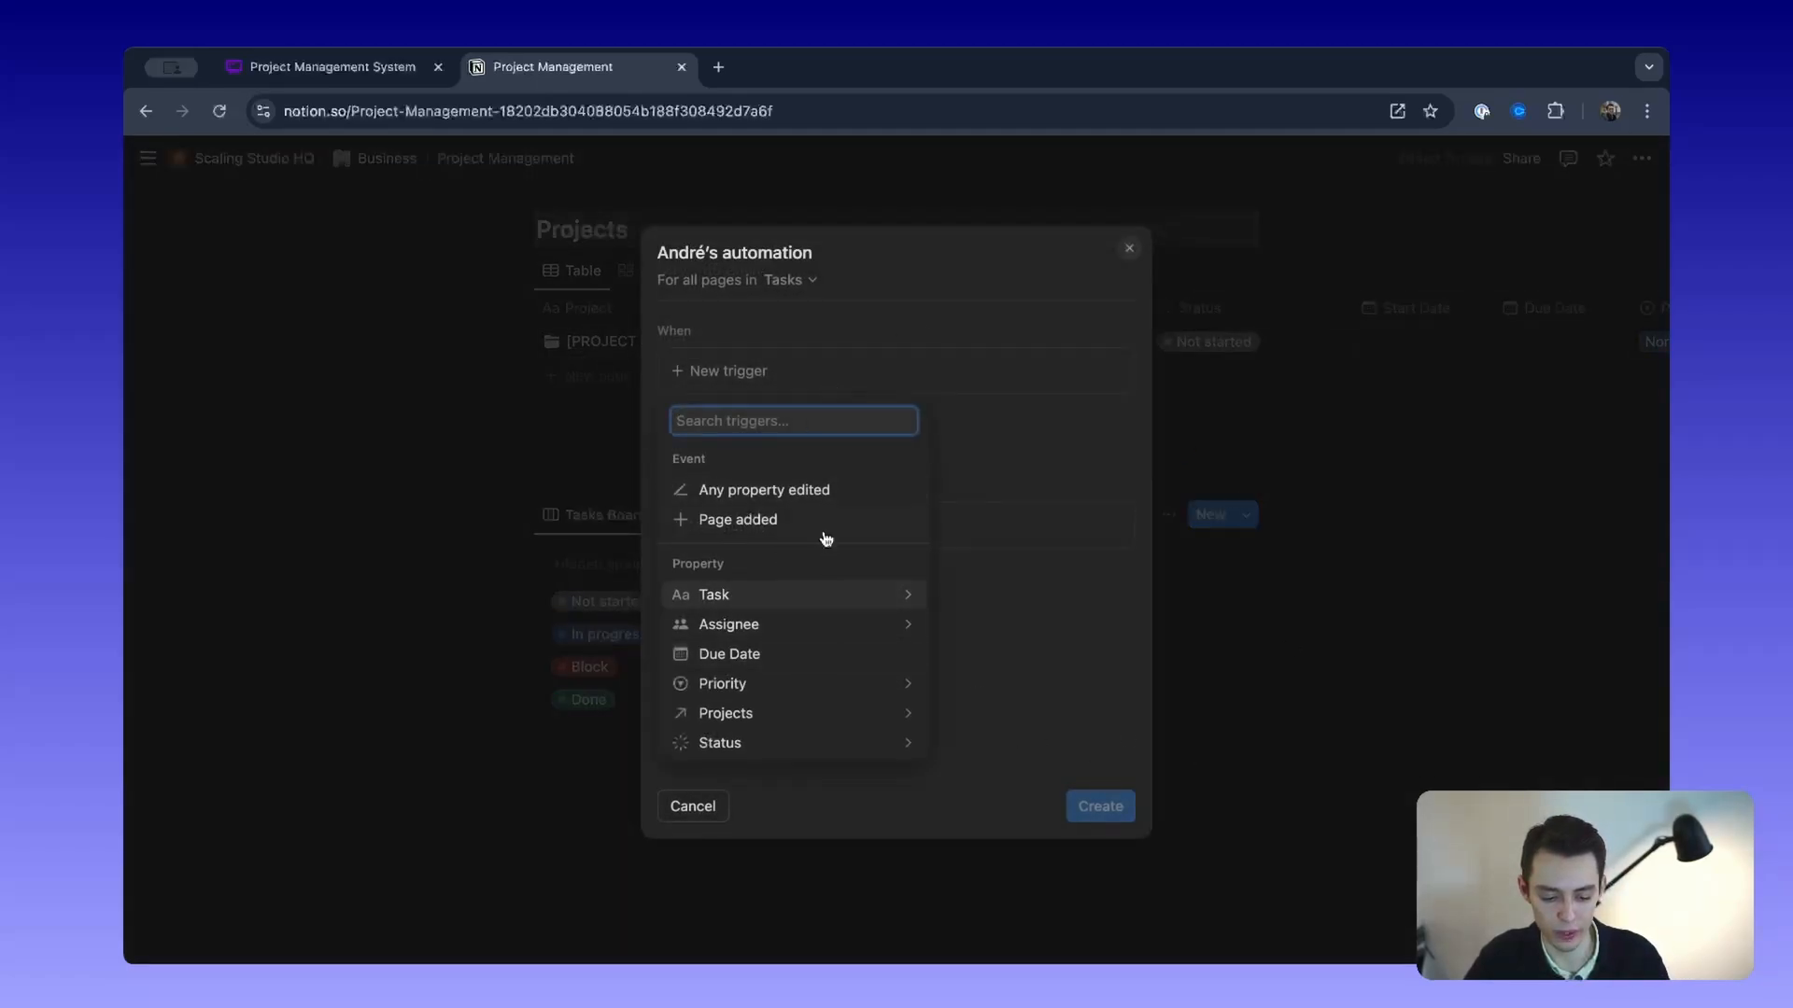
pyautogui.click(808, 594)
pyautogui.click(673, 417)
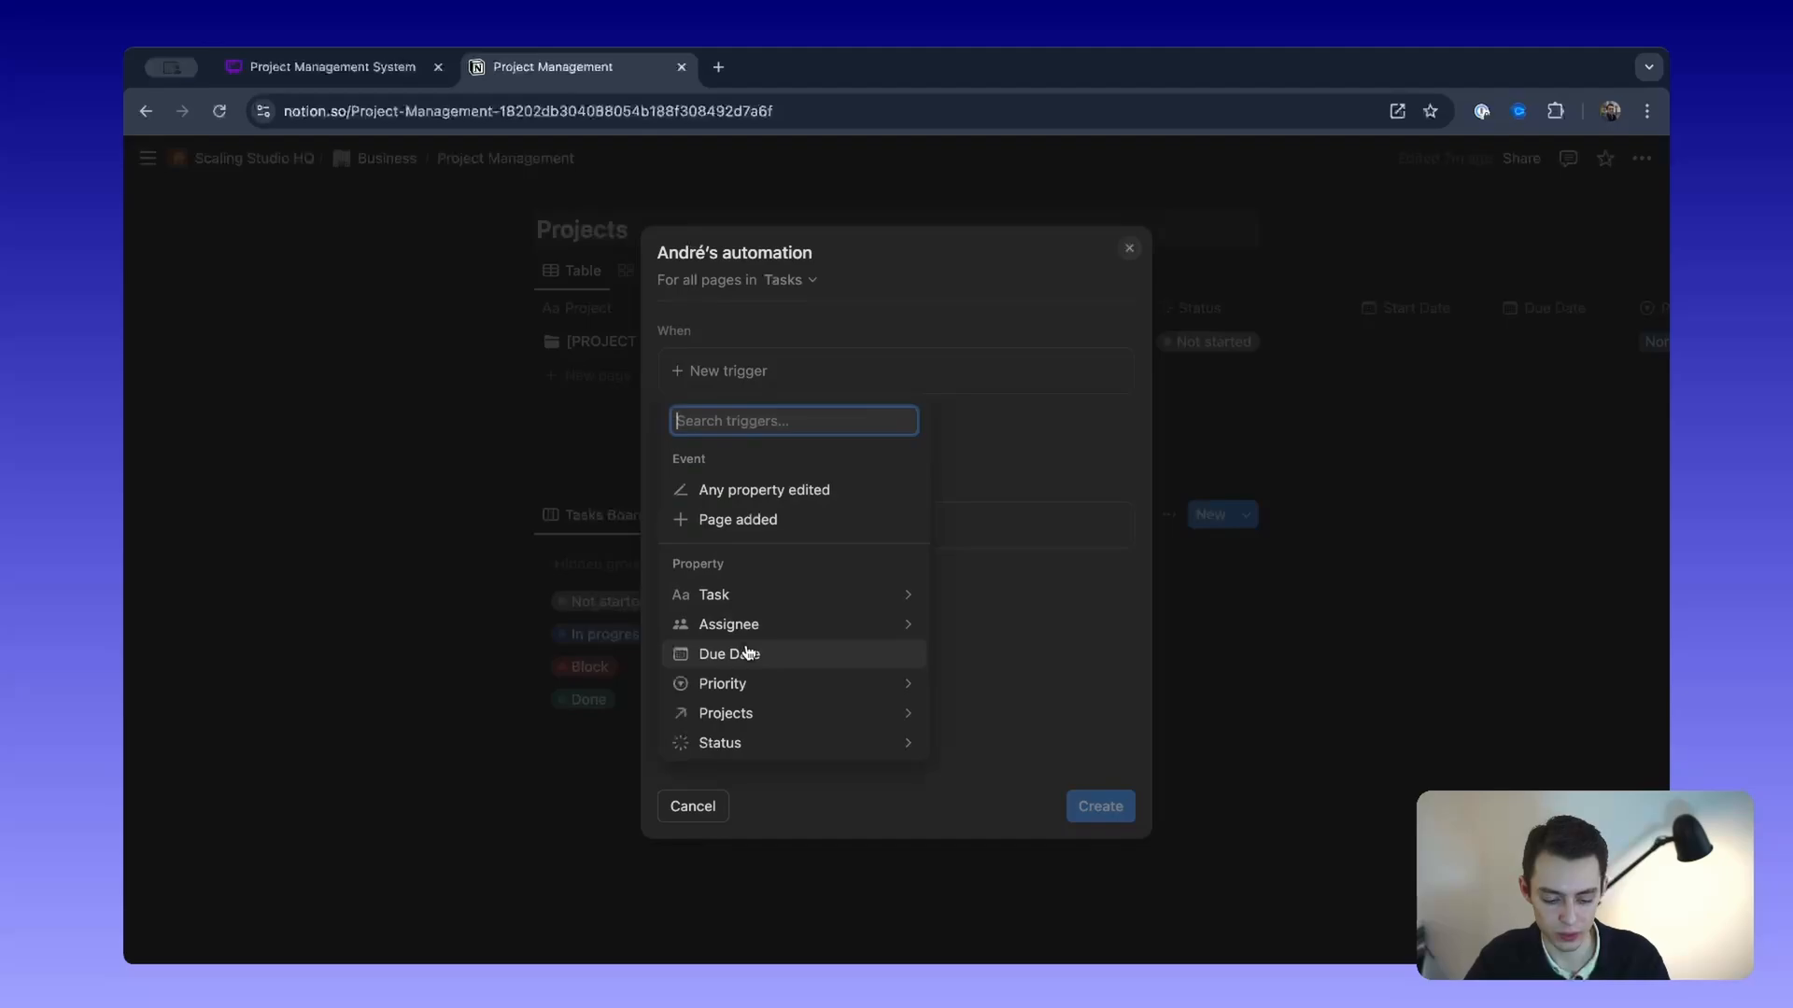
pyautogui.click(809, 740)
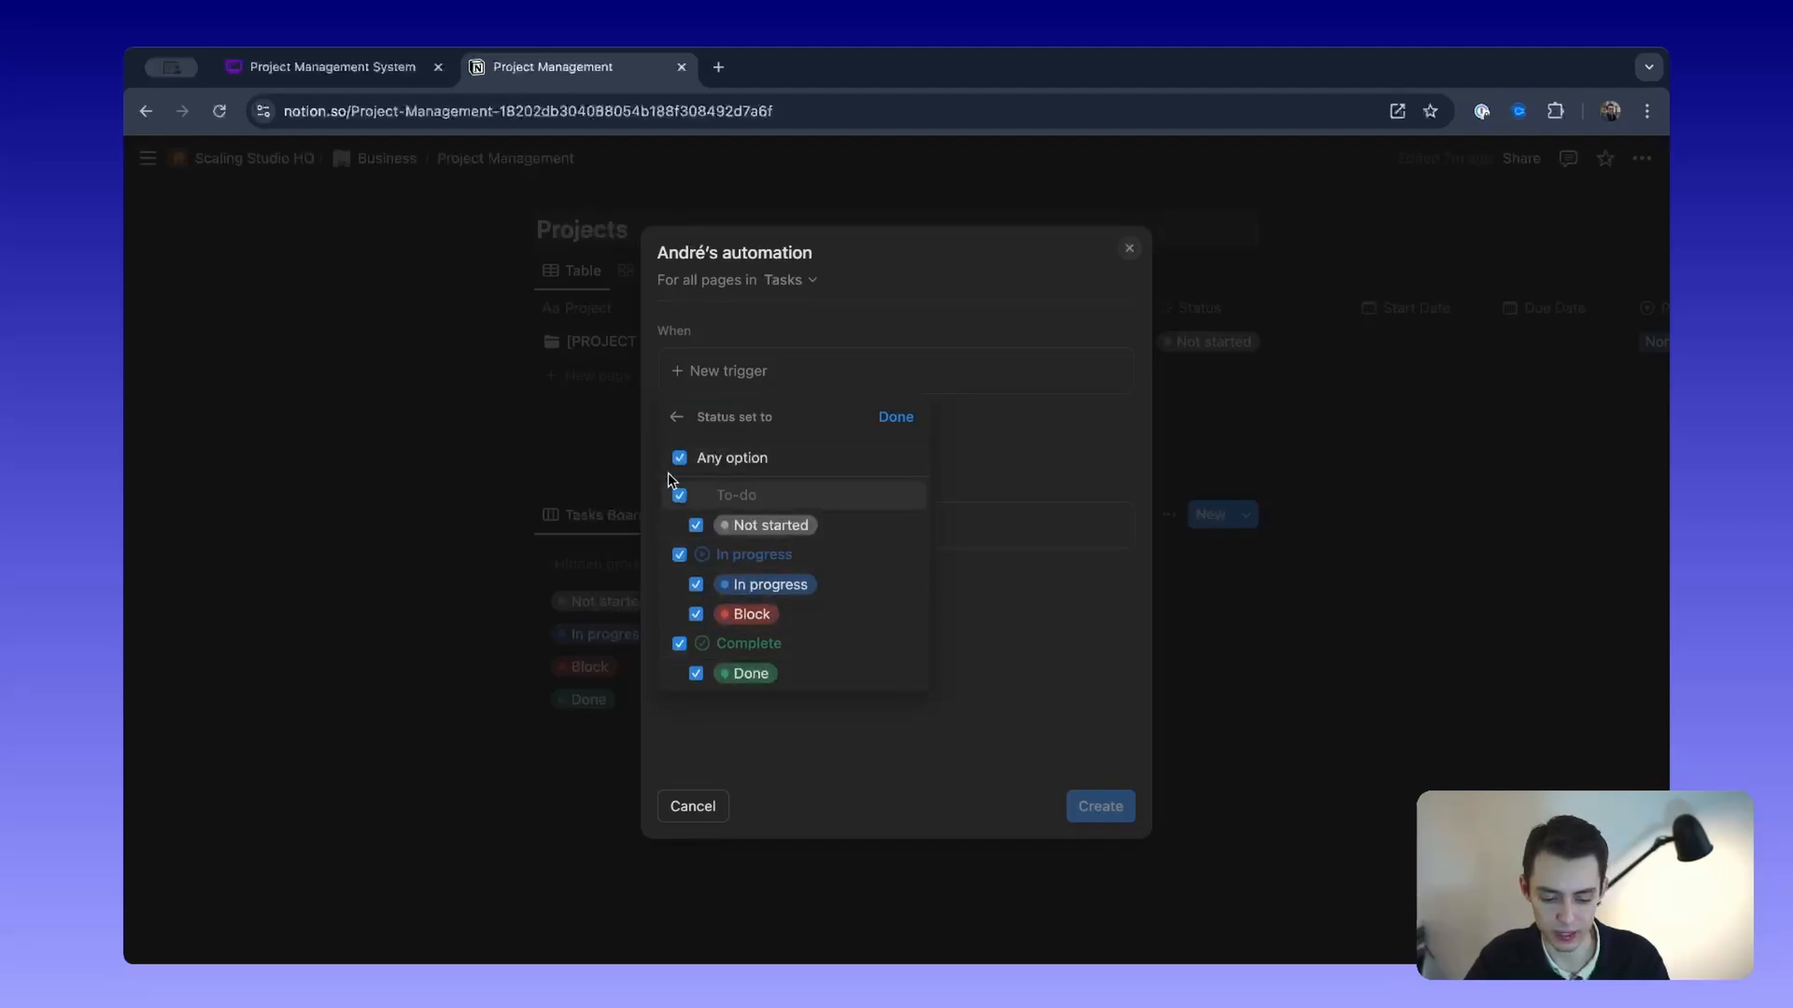
pyautogui.click(679, 495)
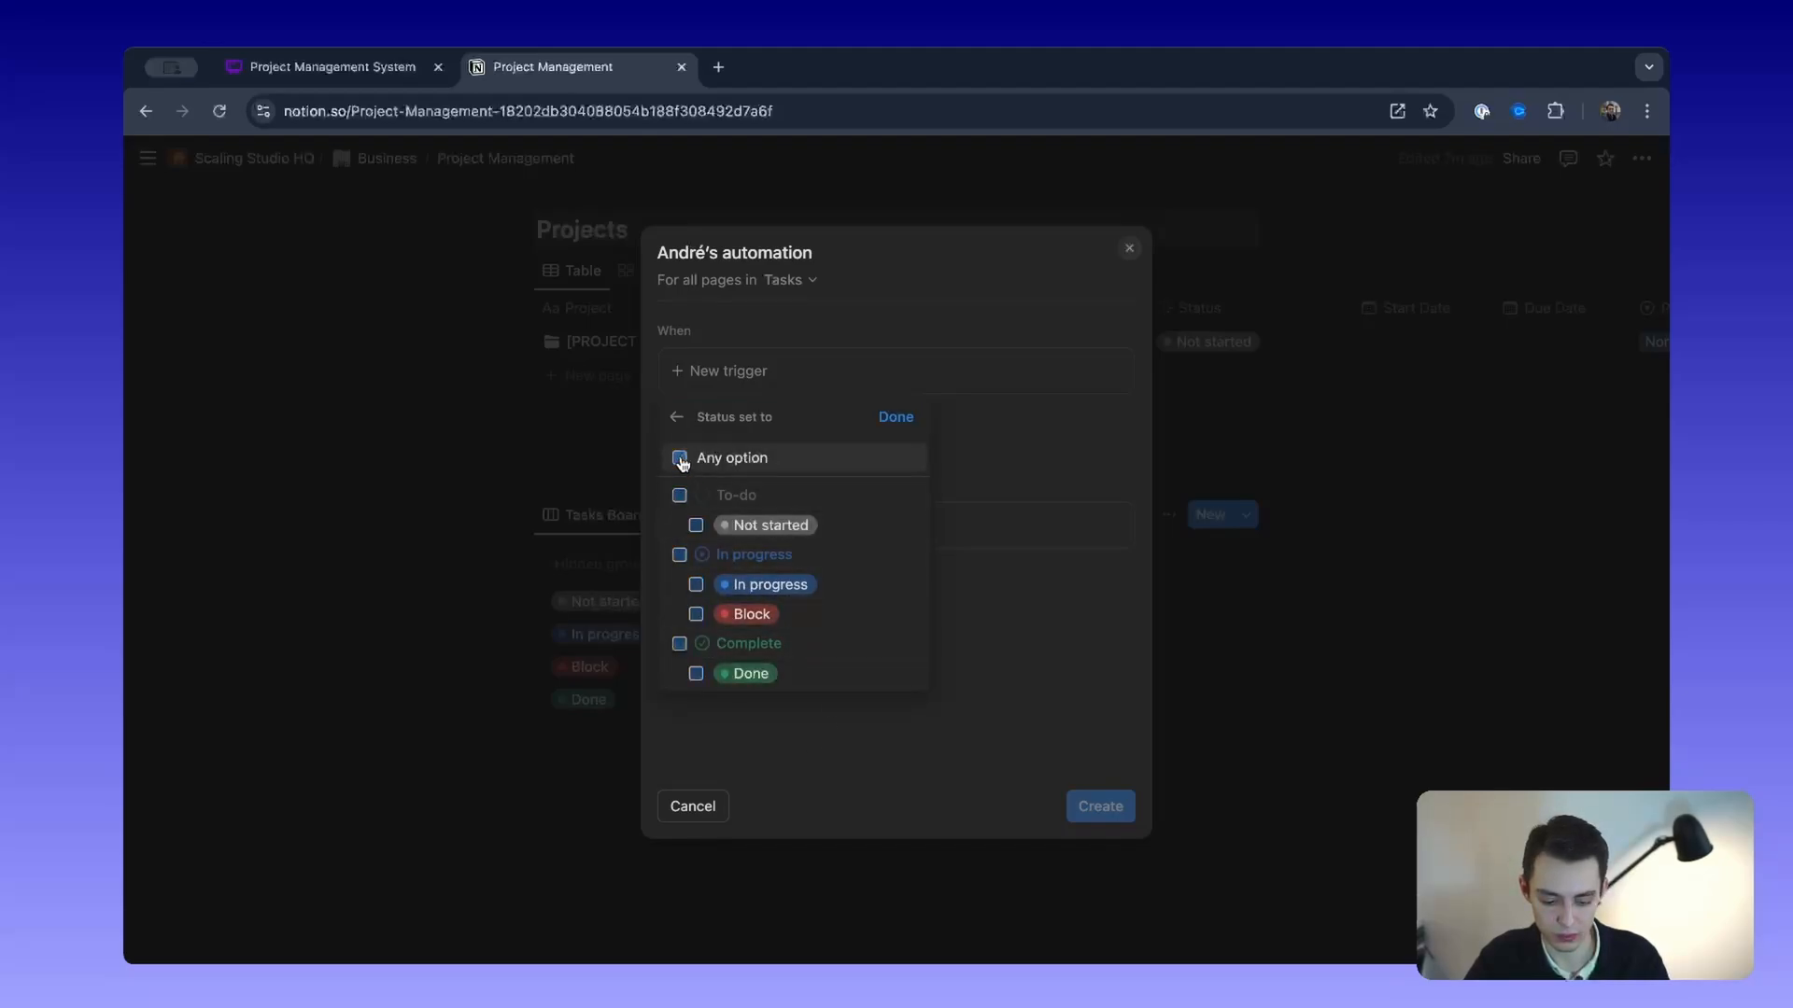
pyautogui.click(695, 613)
pyautogui.click(911, 416)
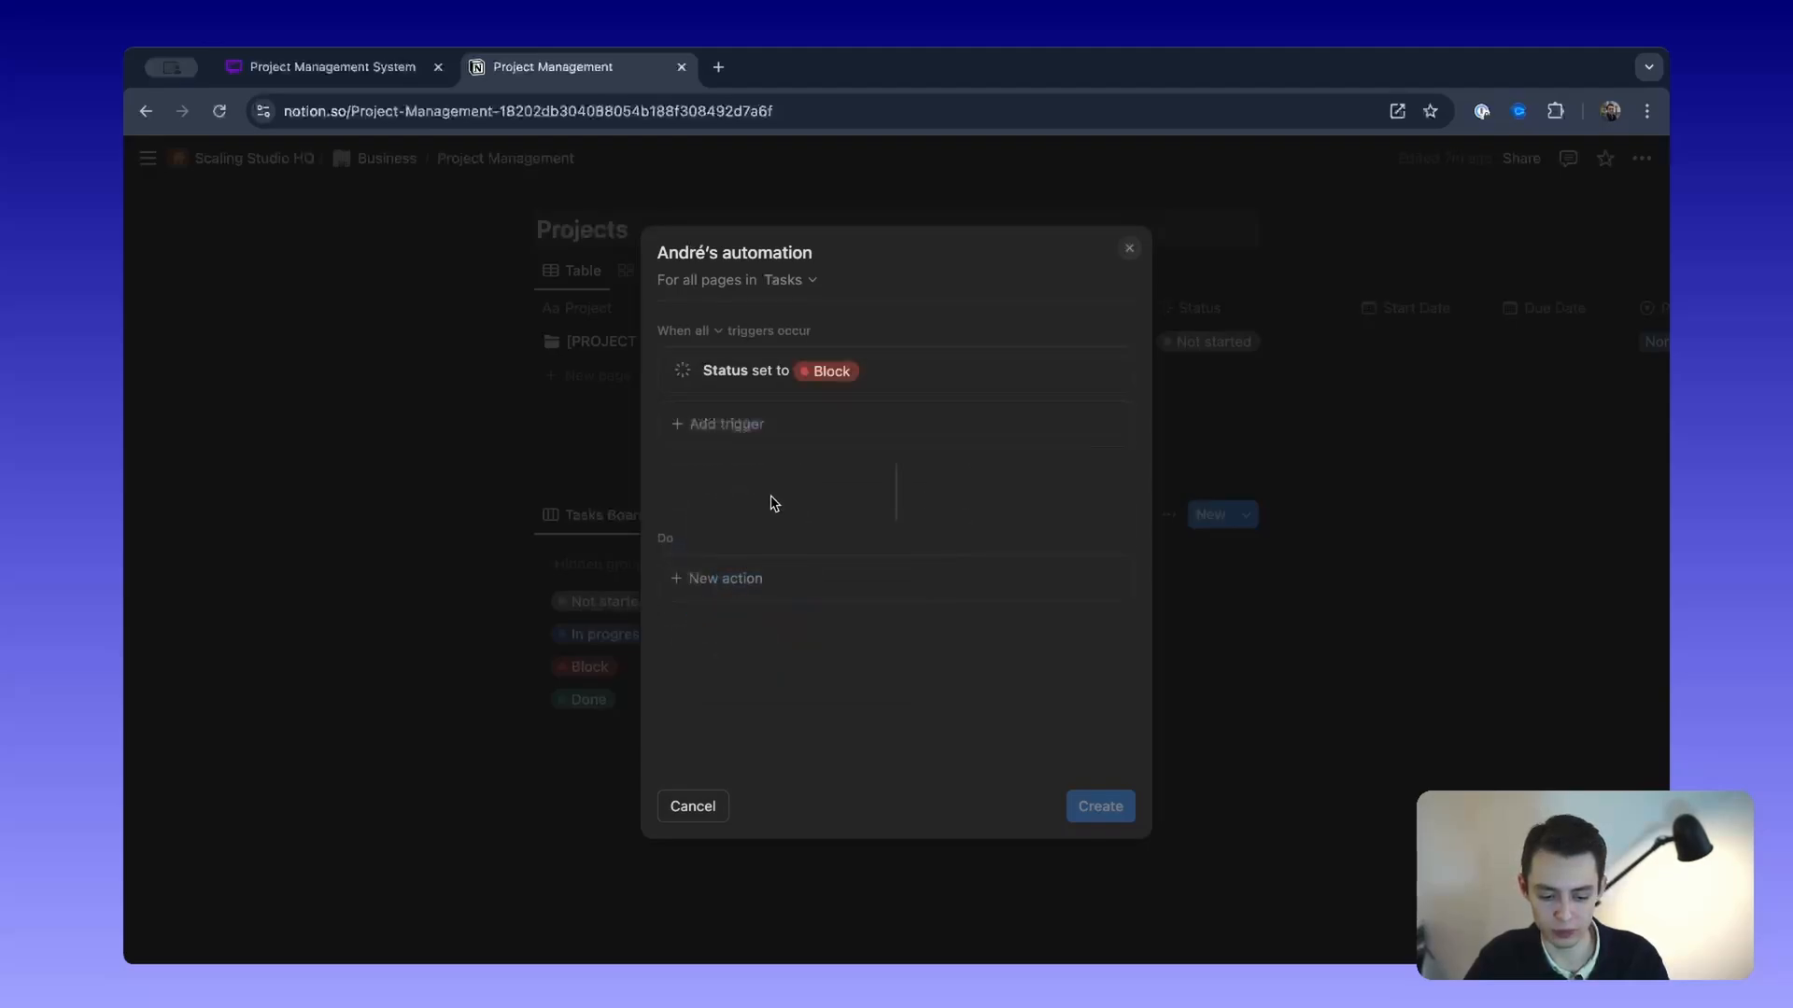
pyautogui.click(742, 581)
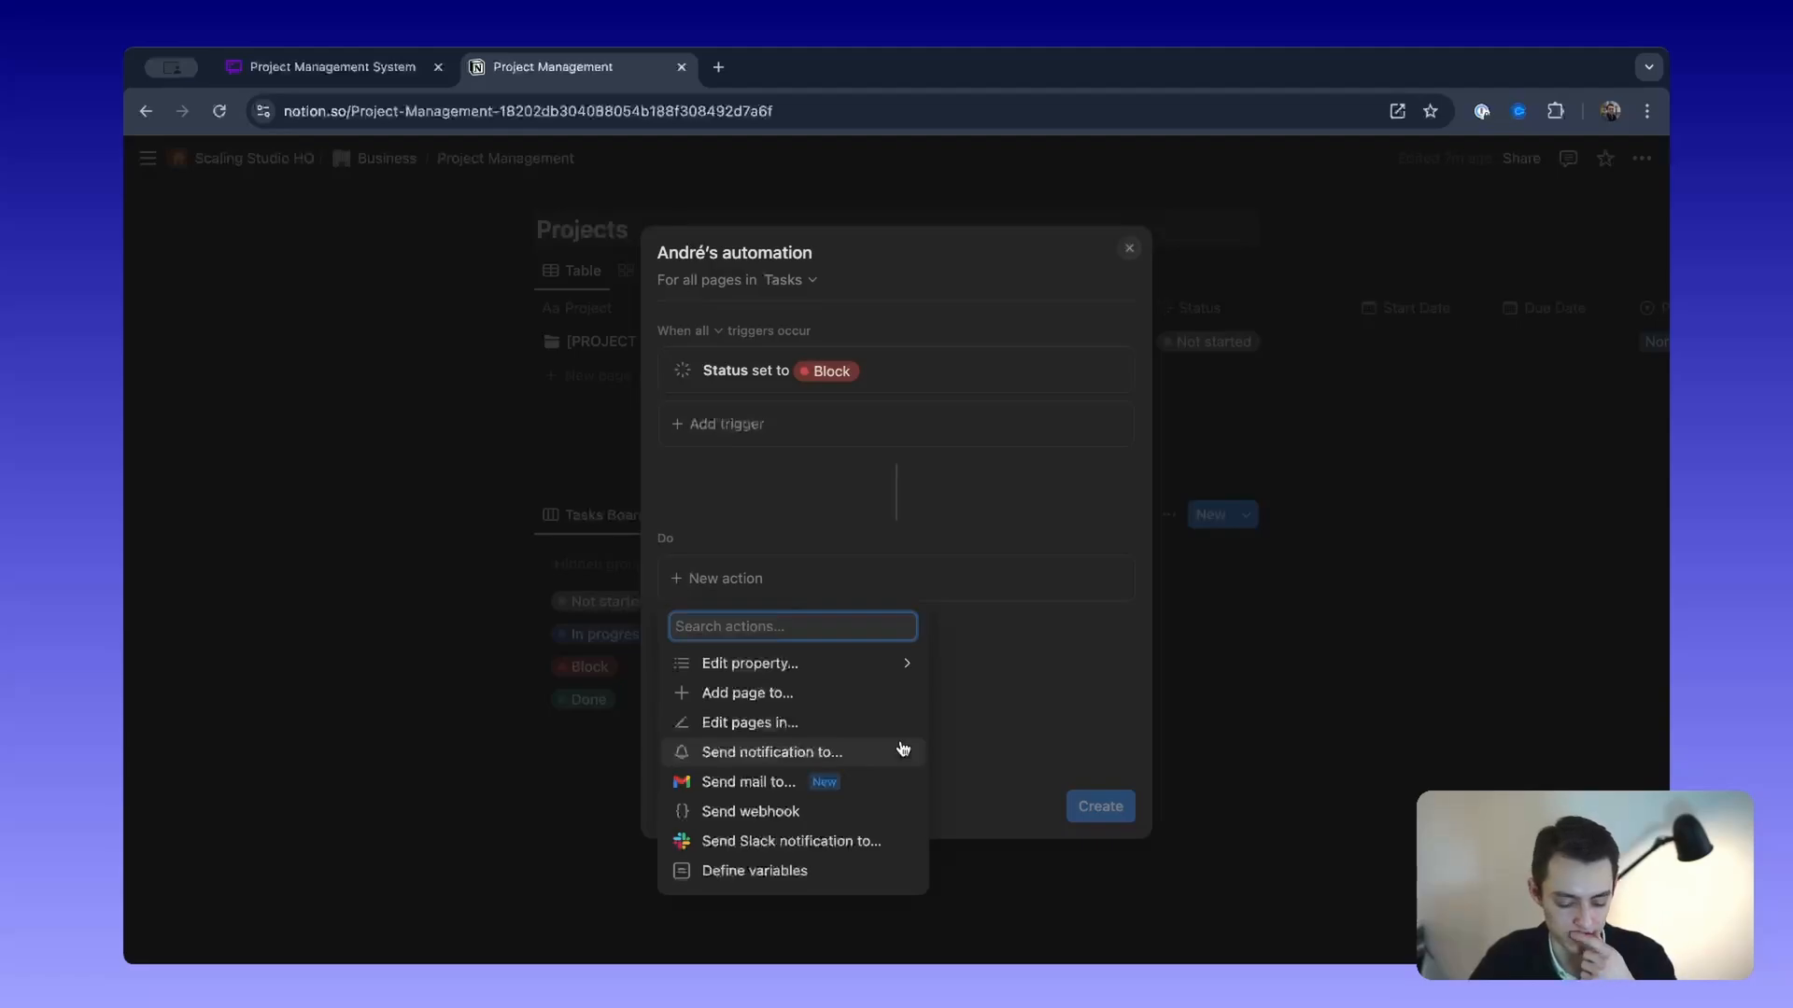
pyautogui.click(1055, 755)
pyautogui.click(1125, 252)
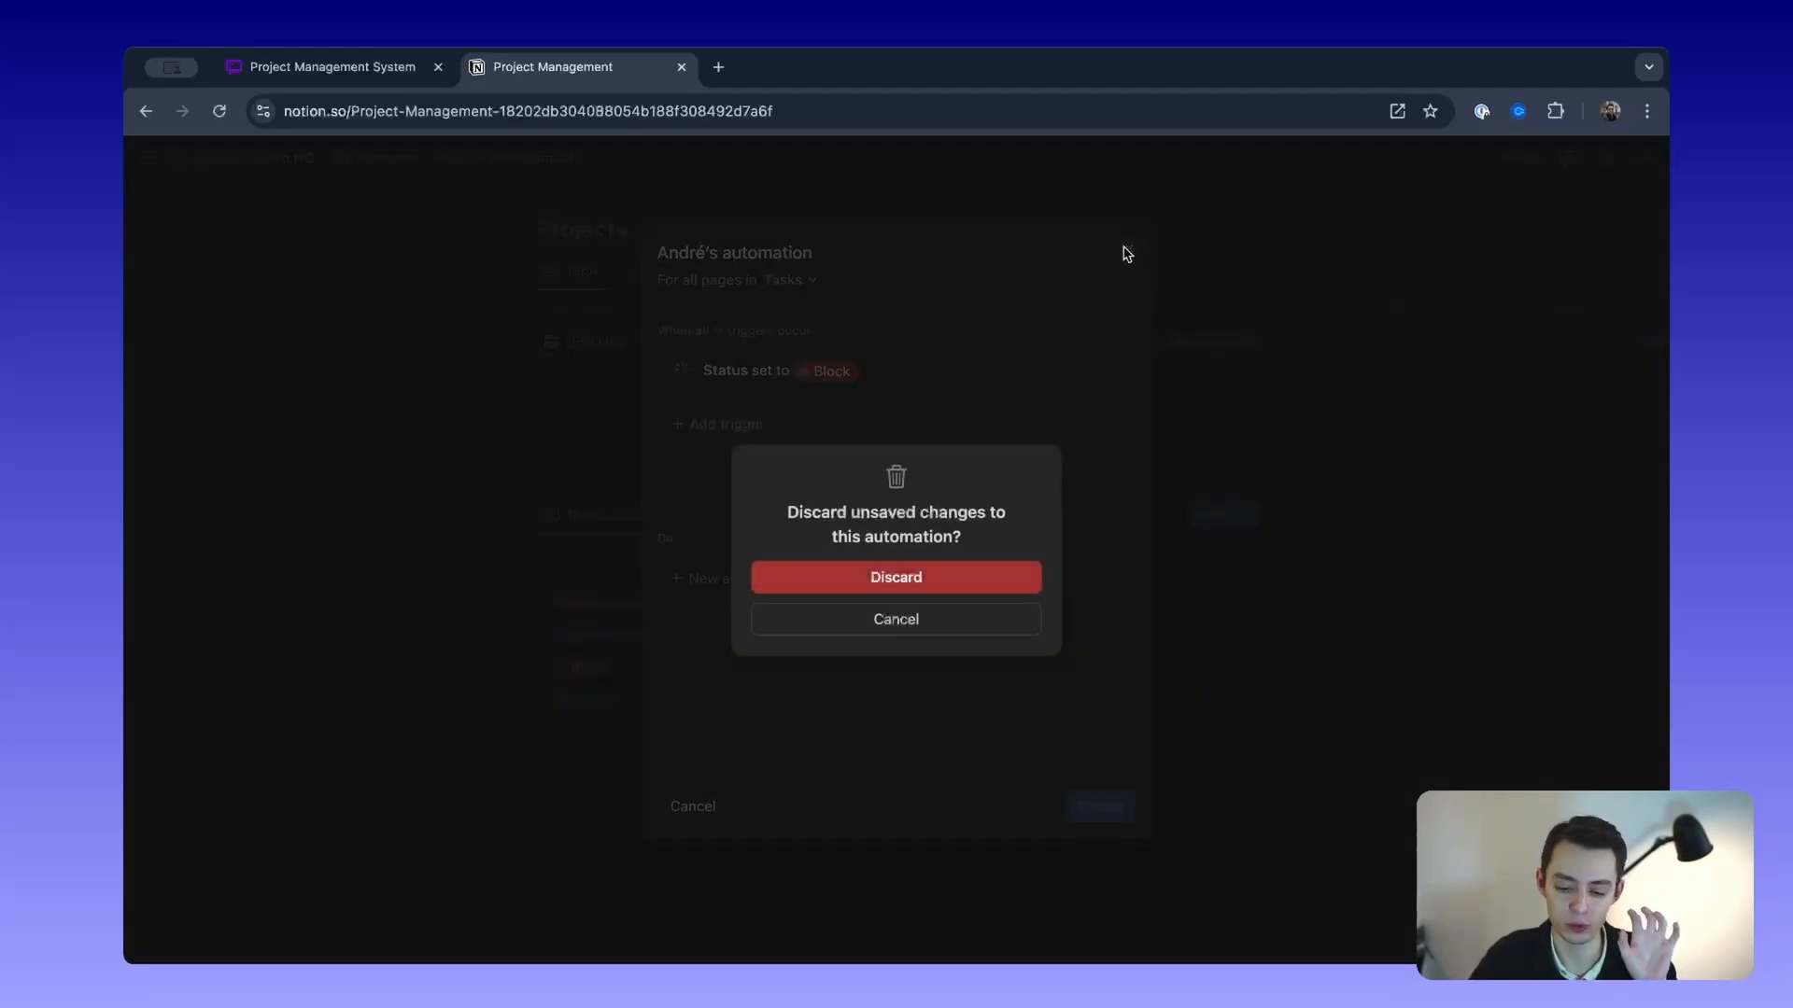
pyautogui.click(920, 586)
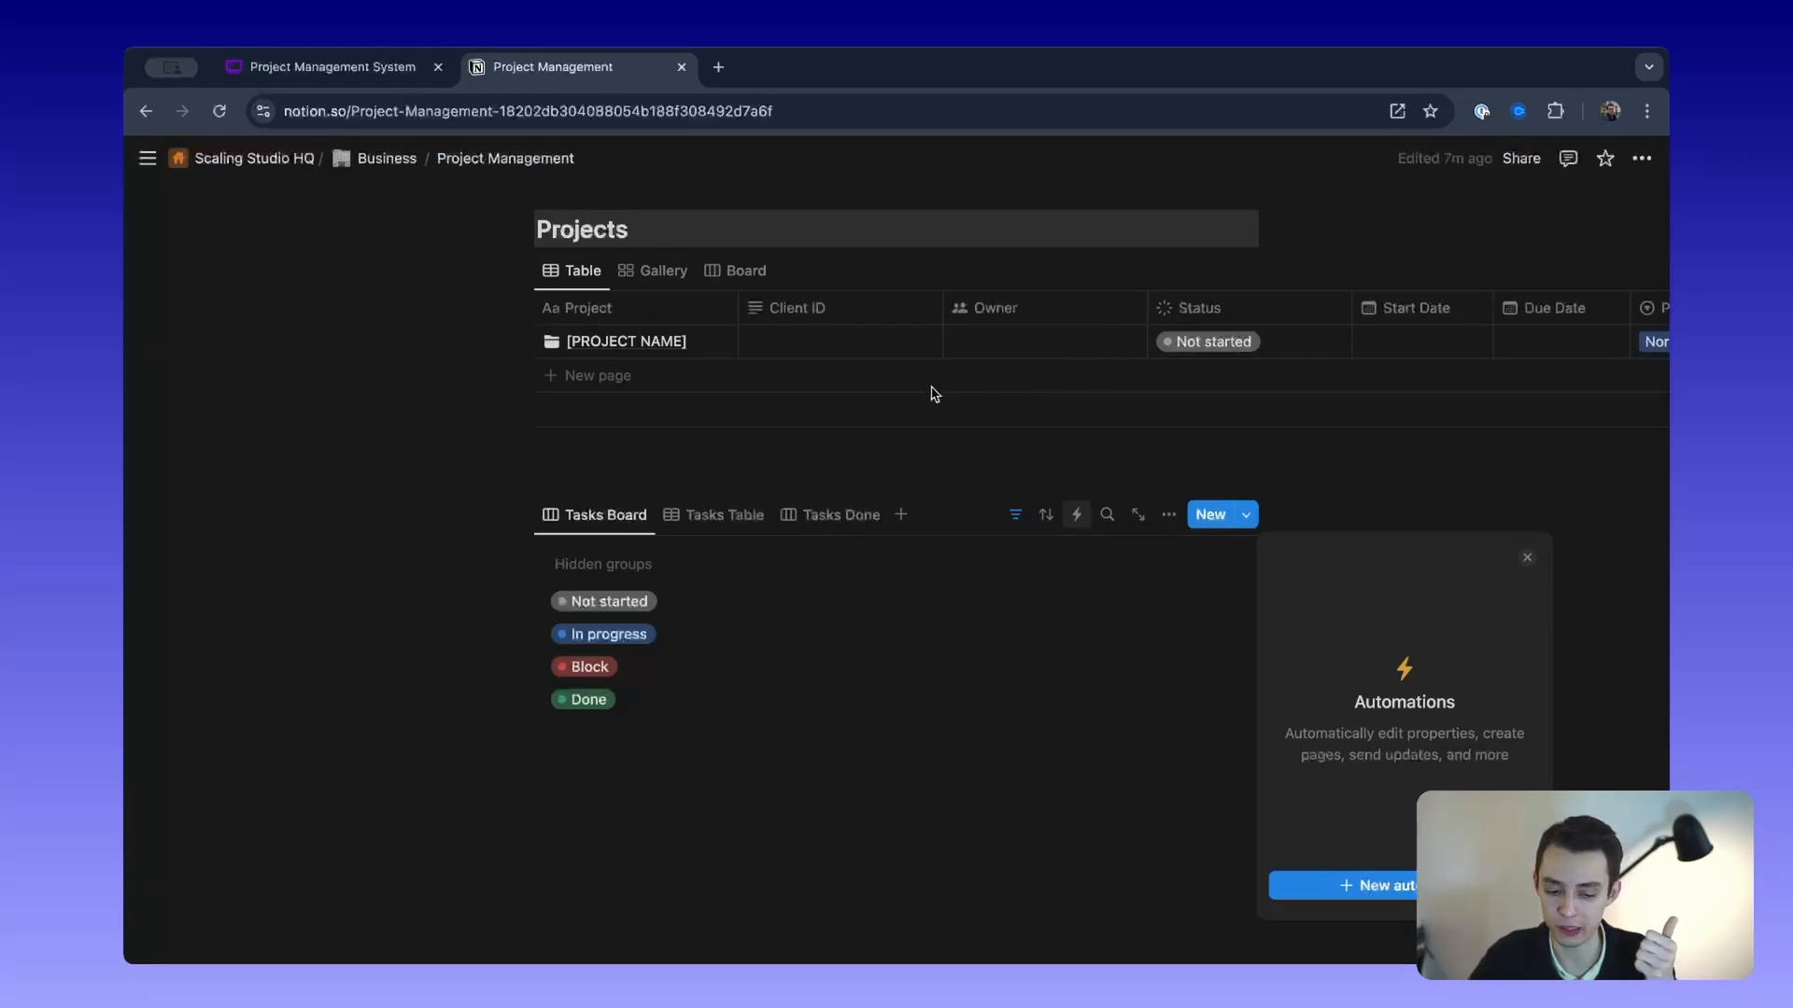
# Step: Switch to the Whimsical board, examine the Todo, In progress, Completed and Blocked stages with their notes, and return to the Notion page
pyautogui.click(392, 68)
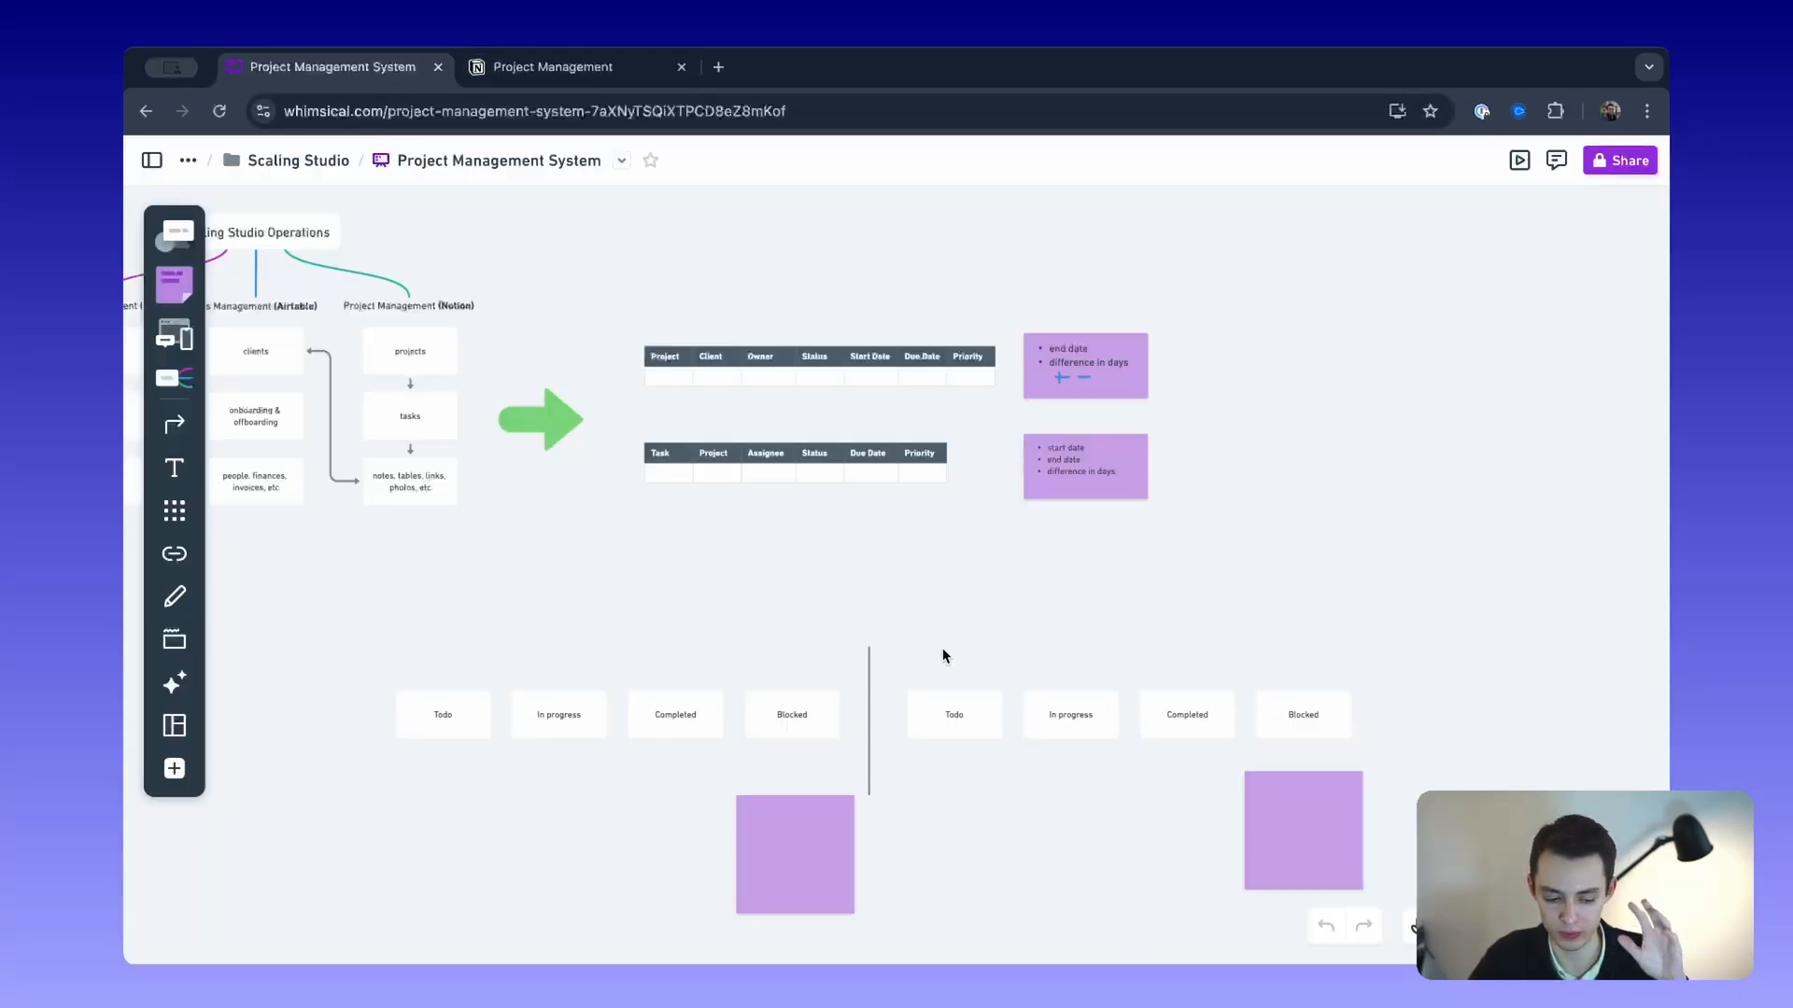
pyautogui.hscroll(-2, 943, 656)
pyautogui.scroll(-2, 943, 656)
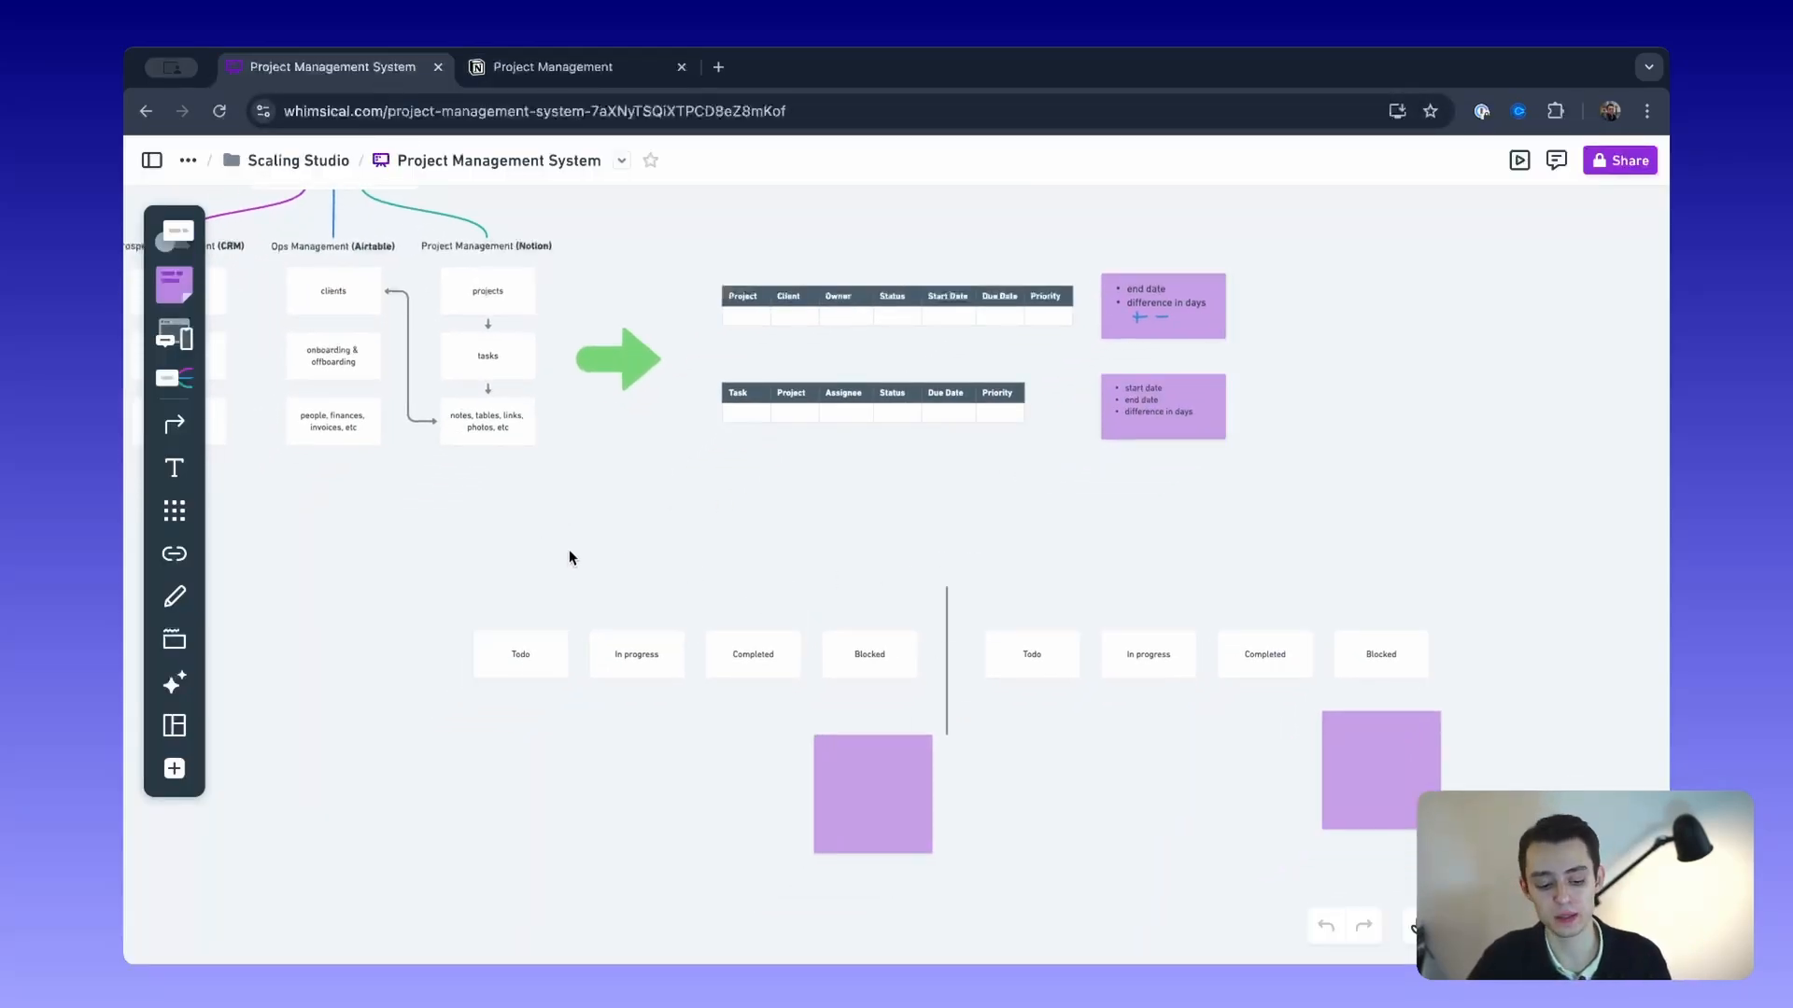
pyautogui.moveTo(445, 542); pyautogui.dragTo(1483, 671)
pyautogui.scroll(5, 1483, 671)
pyautogui.hscroll(1, 1483, 671)
pyautogui.click(602, 698)
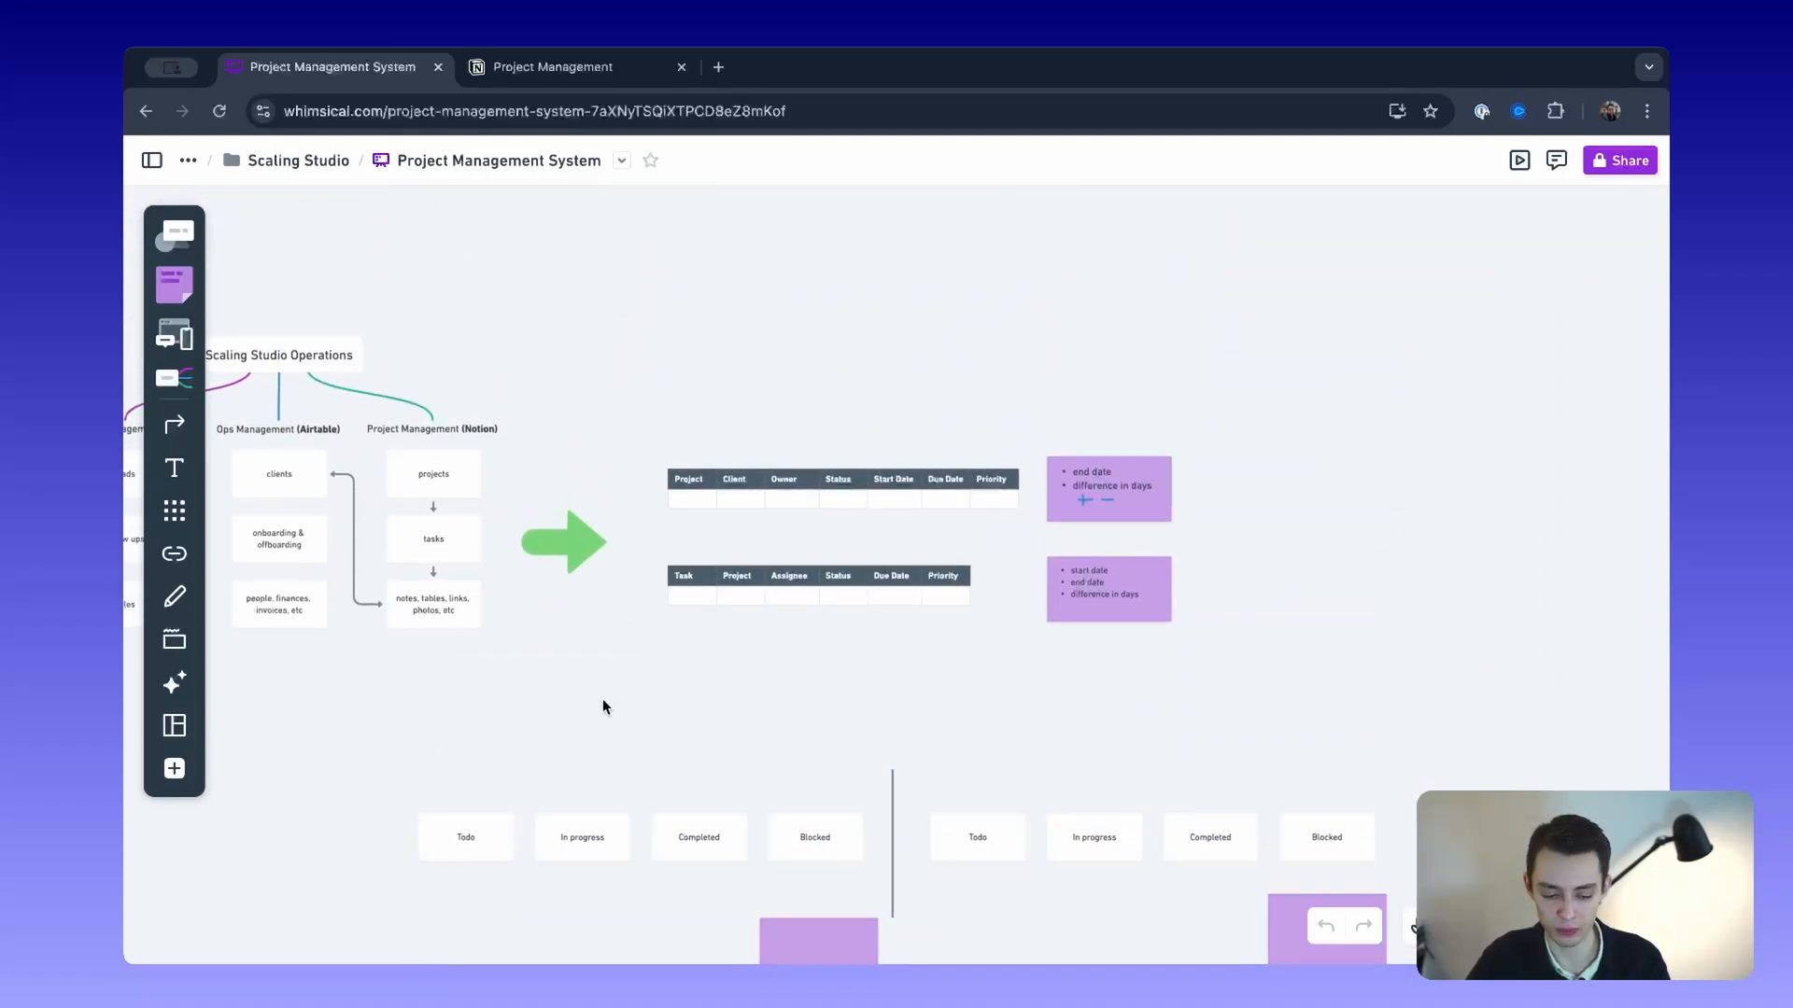
pyautogui.scroll(5, 574, 654)
pyautogui.scroll(-5, 919, 754)
pyautogui.hscroll(3, 919, 754)
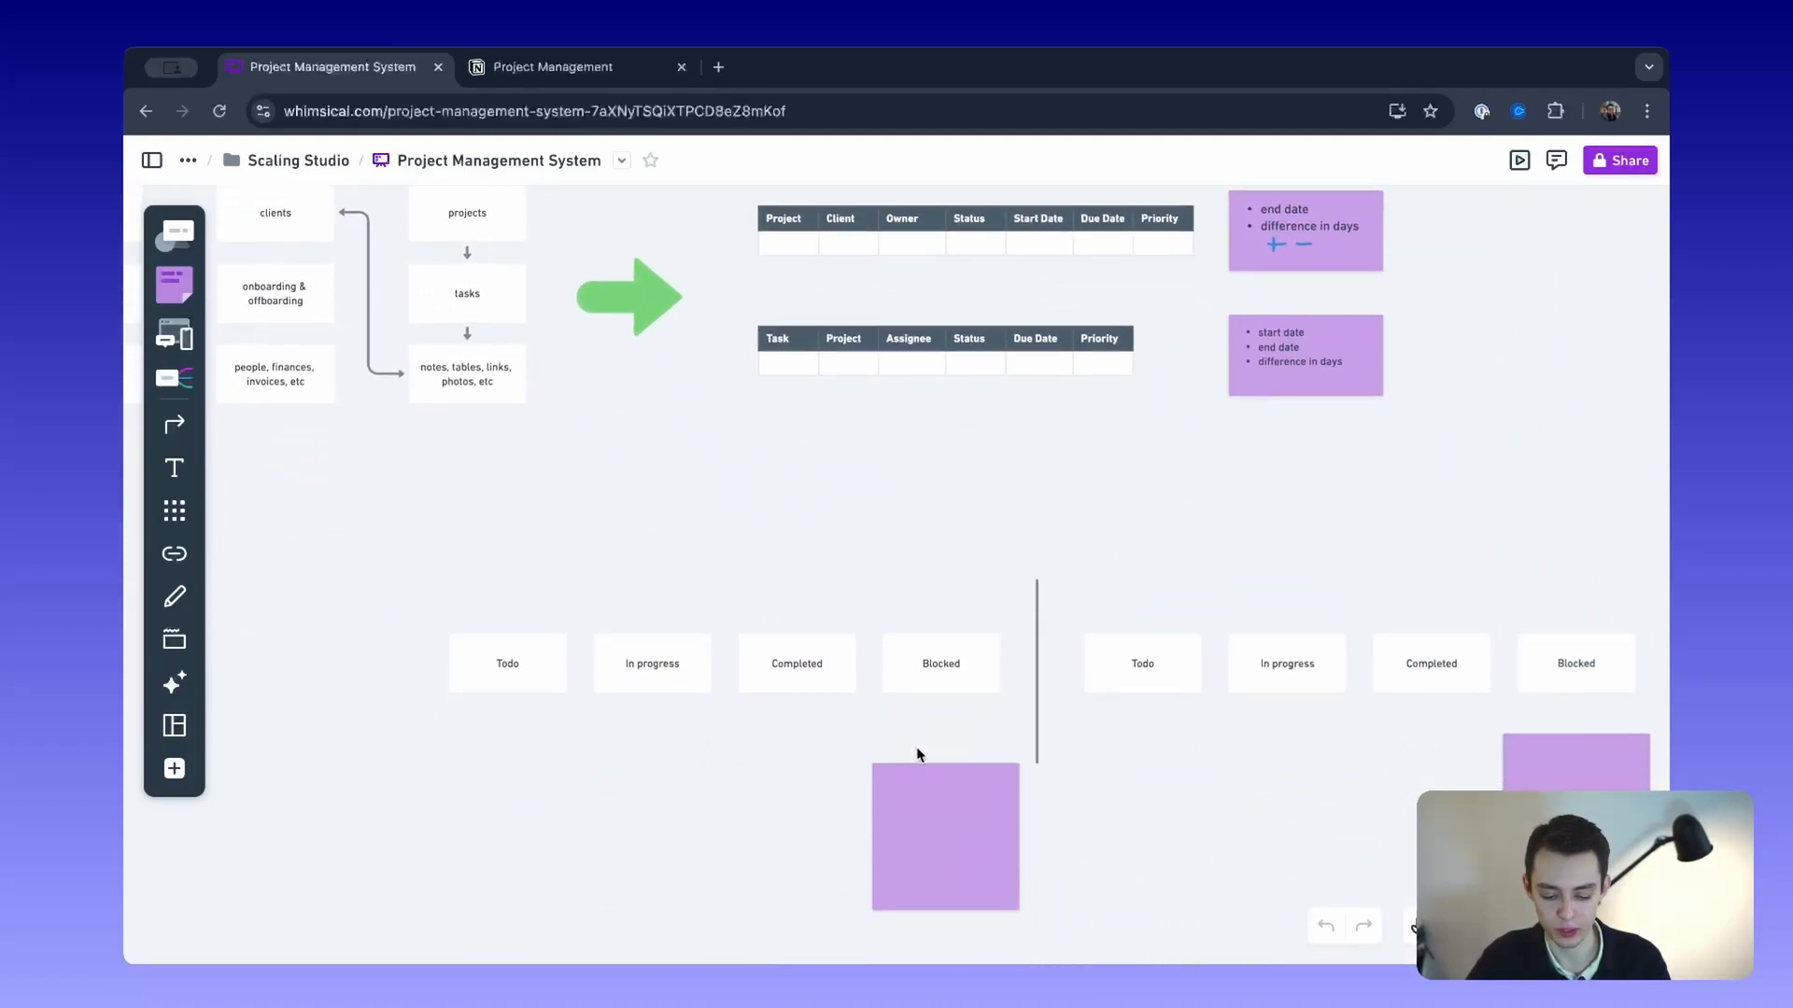
pyautogui.moveTo(941, 749); pyautogui.dragTo(820, 743)
pyautogui.moveTo(1554, 730); pyautogui.dragTo(1265, 673)
pyautogui.moveTo(812, 740); pyautogui.dragTo(631, 701)
pyautogui.scroll(3, 980, 500)
pyautogui.click(606, 79)
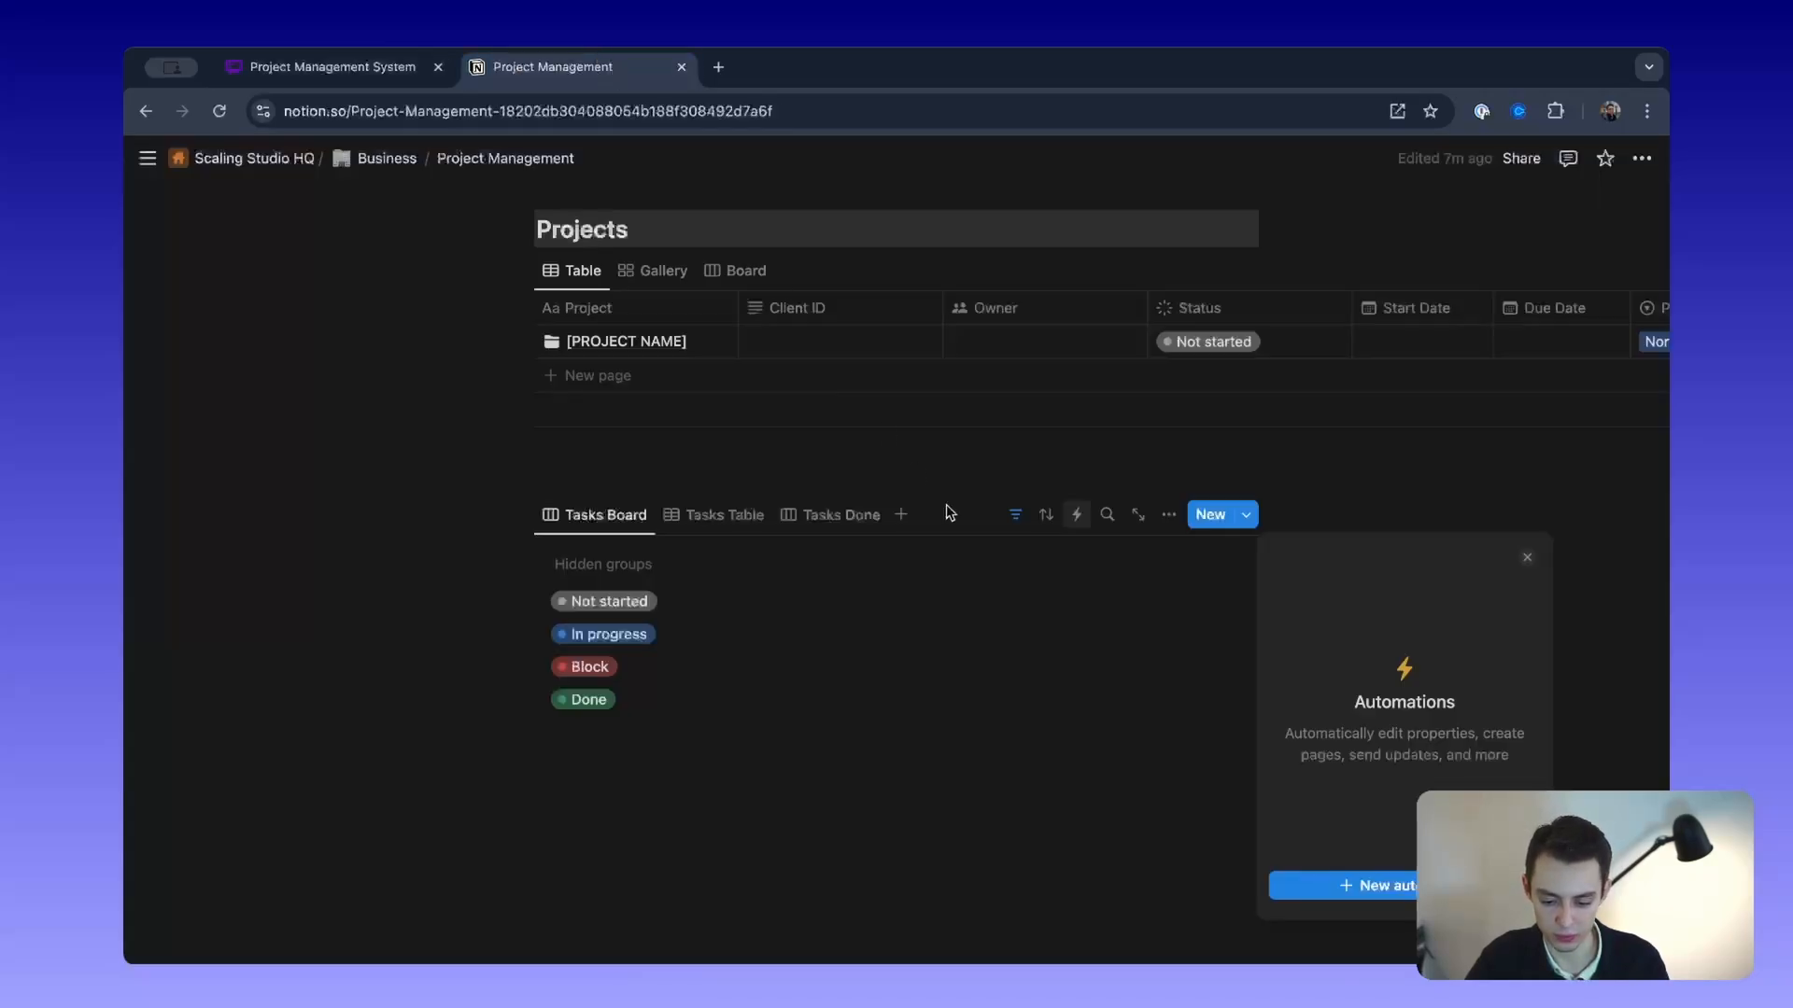
# Step: Duplicate the Projects heading, move the copy directly above the Tasks database views and rename it Tasks, without an empty line beneath it
pyautogui.click(873, 451)
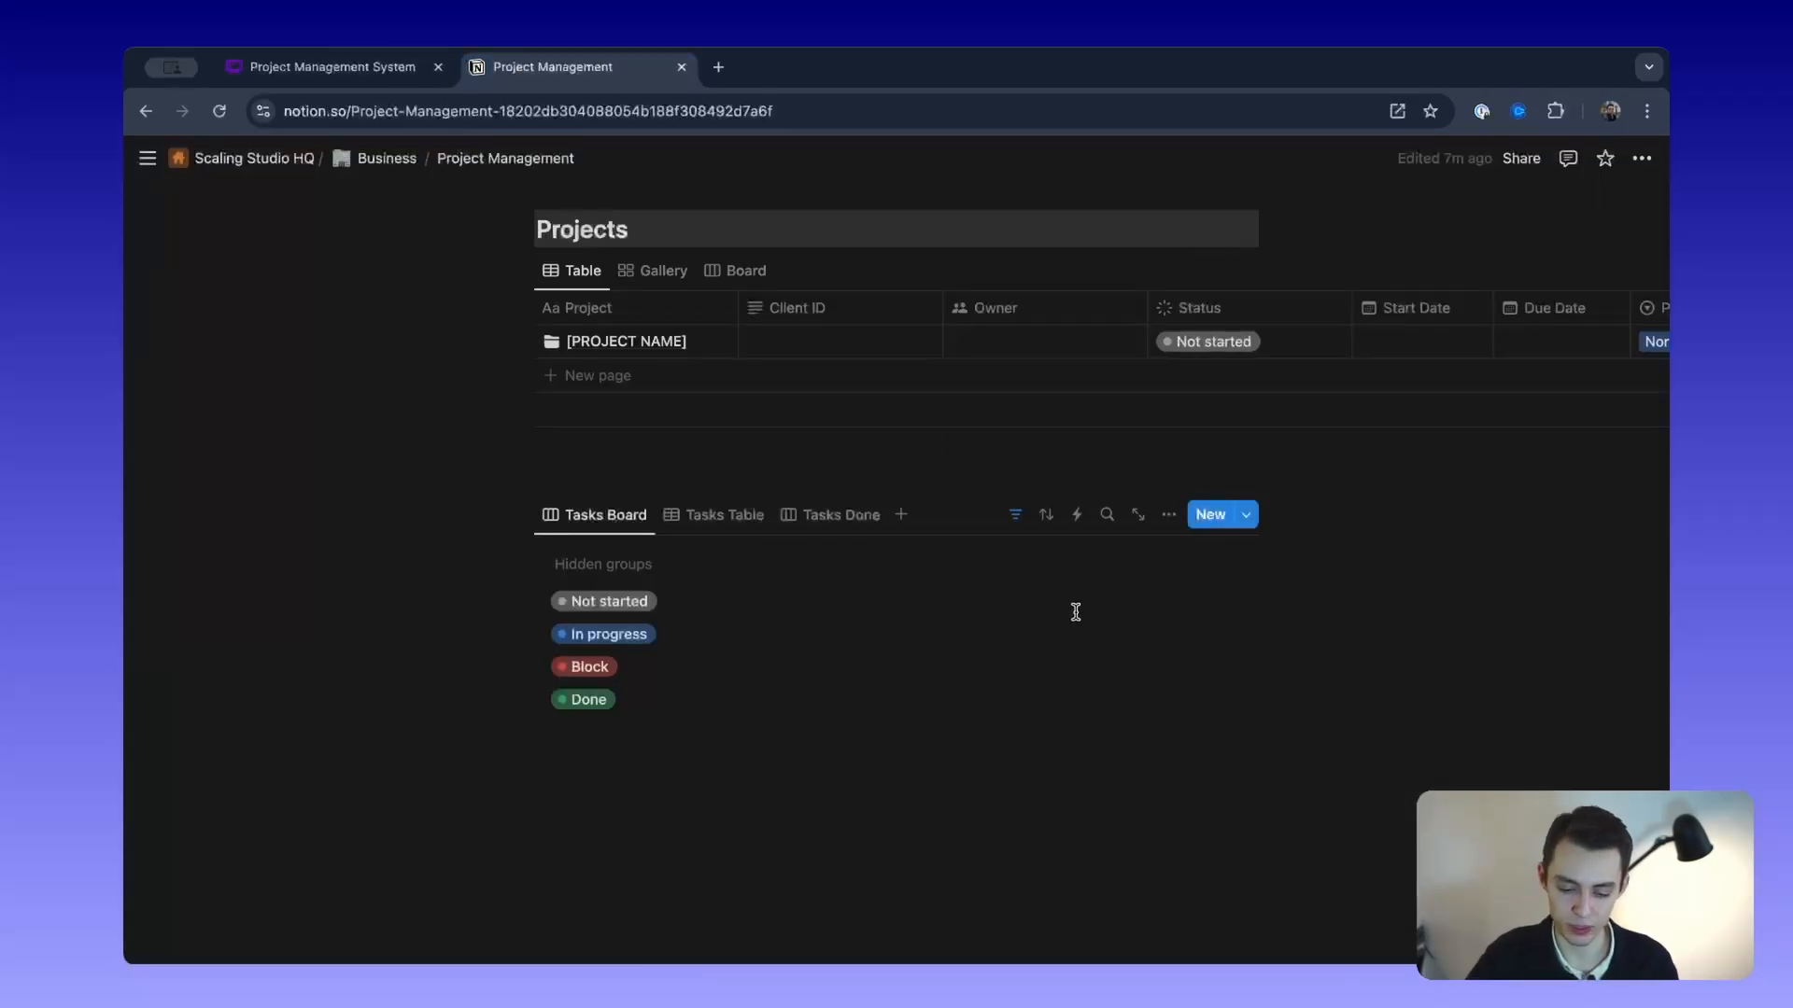
pyautogui.scroll(2, 1076, 612)
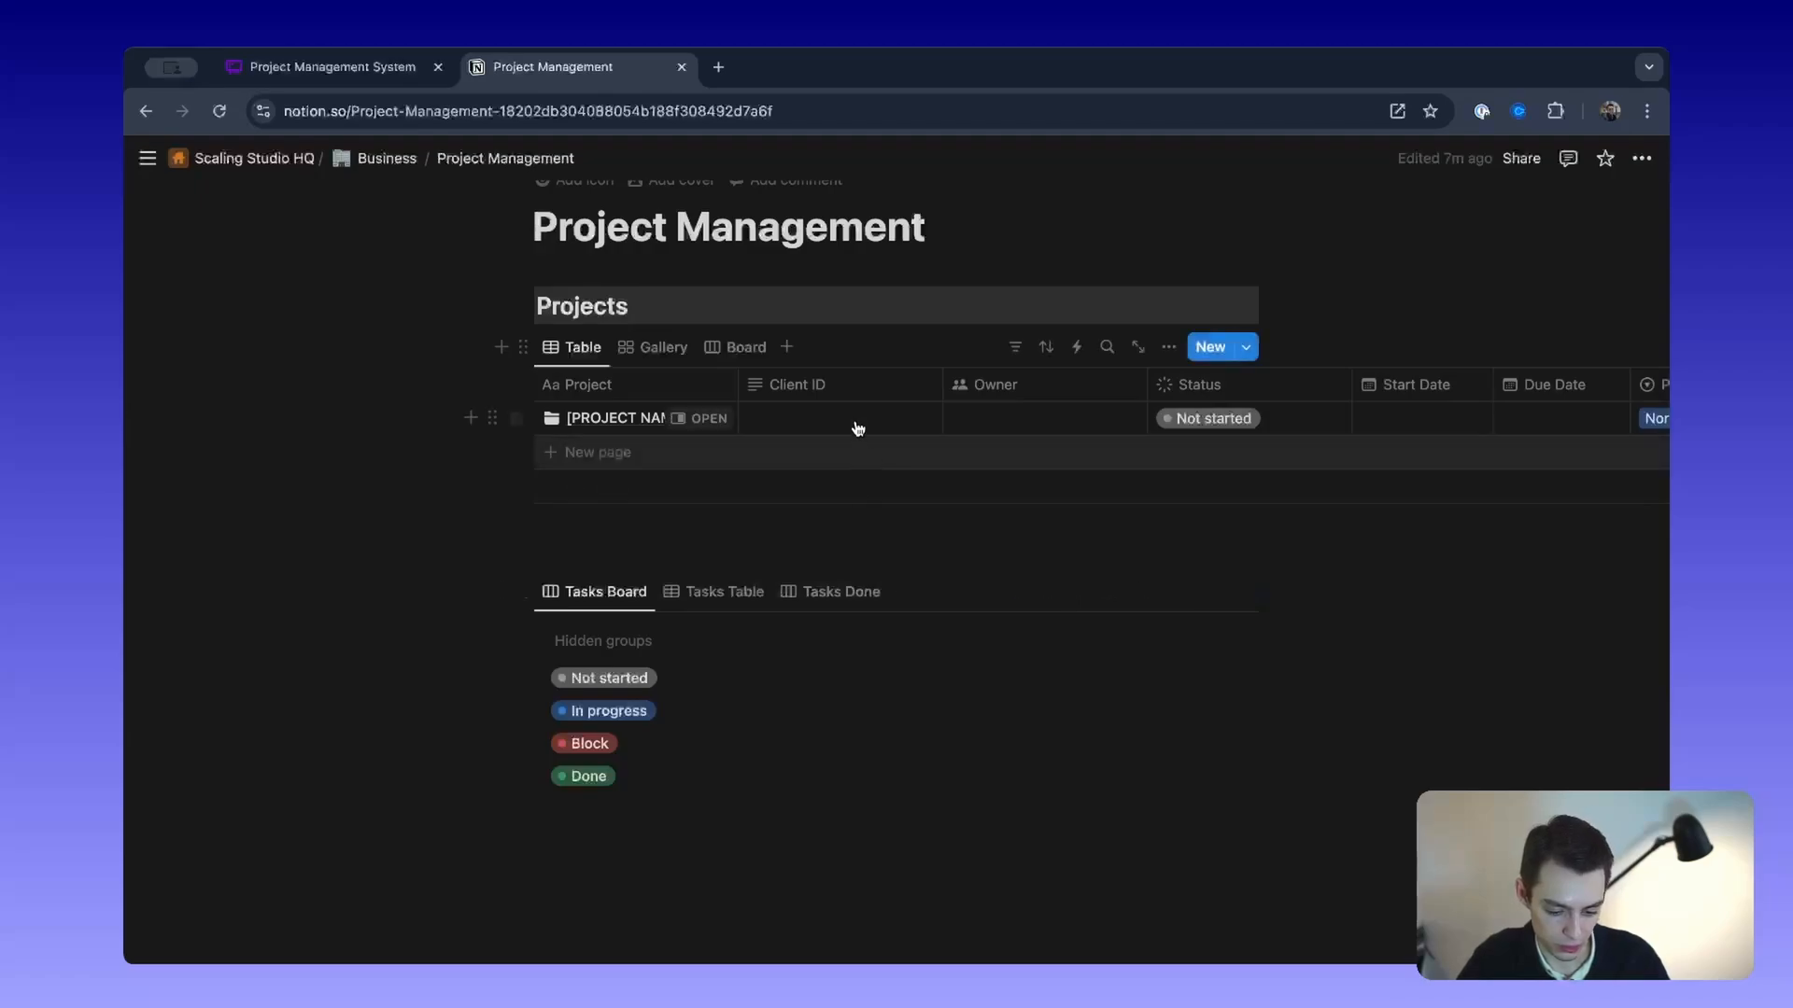
pyautogui.click(666, 534)
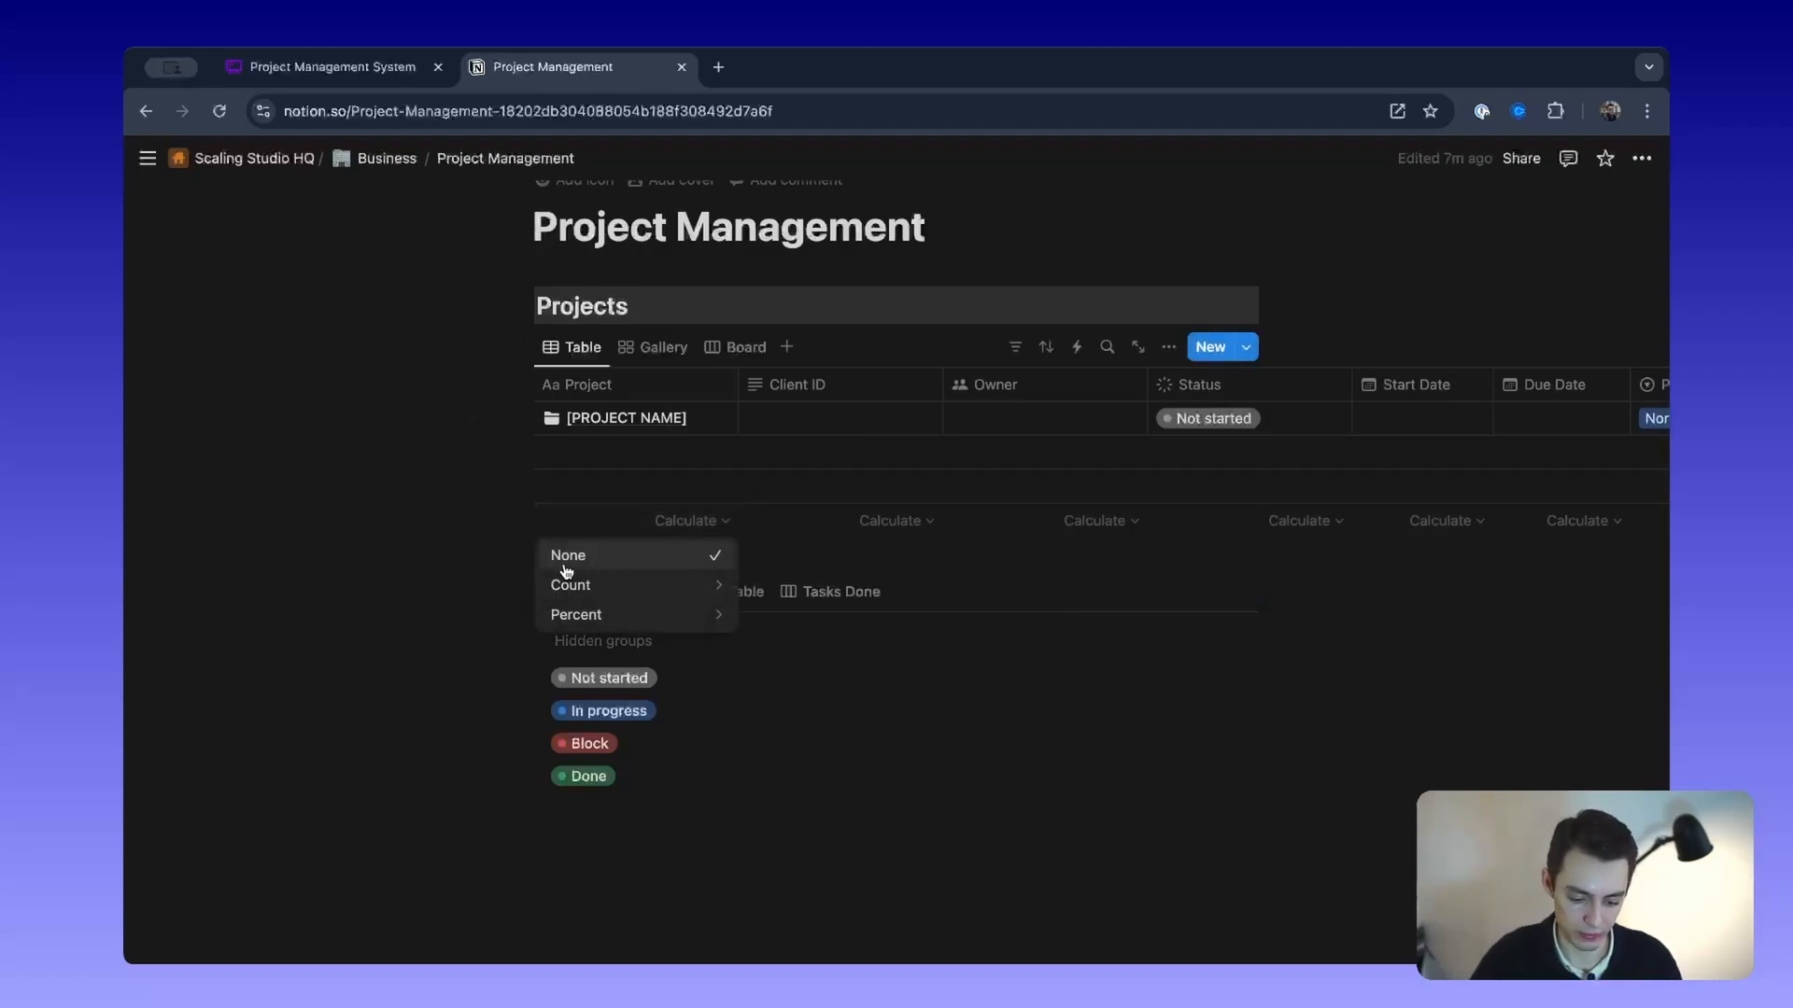
pyautogui.click(562, 562)
pyautogui.click(592, 561)
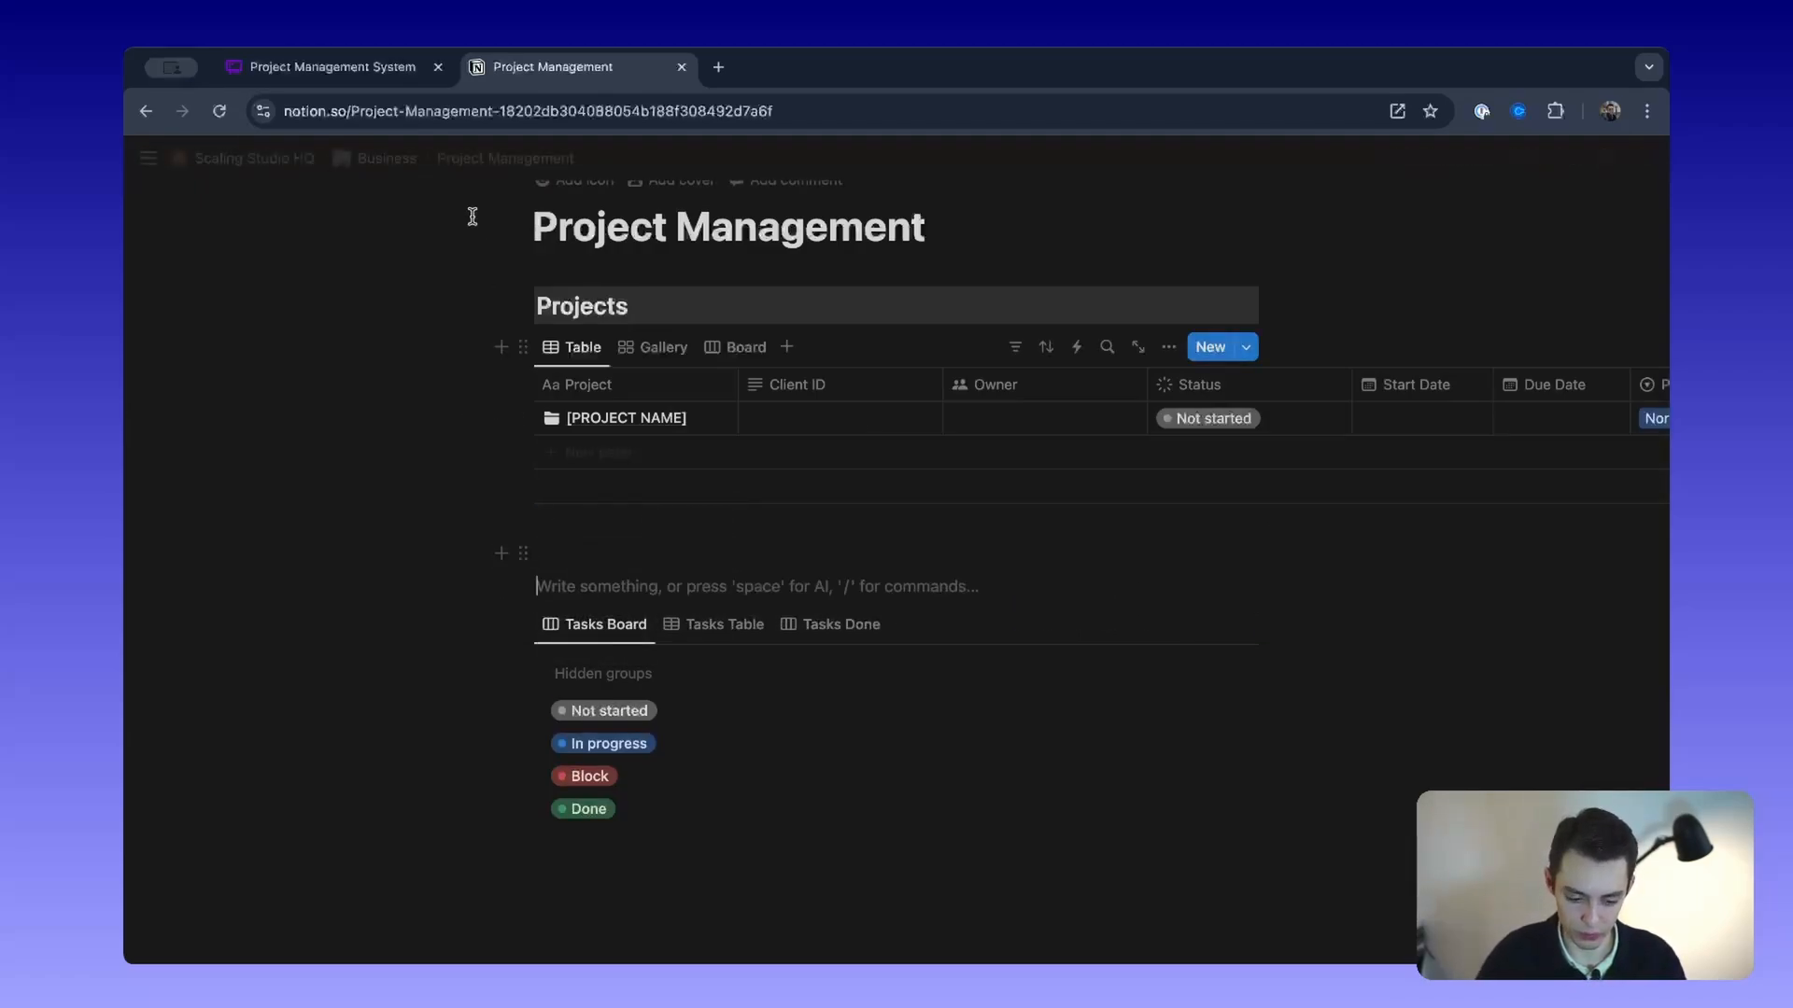
pyautogui.click(524, 306)
pyautogui.press('super+d')
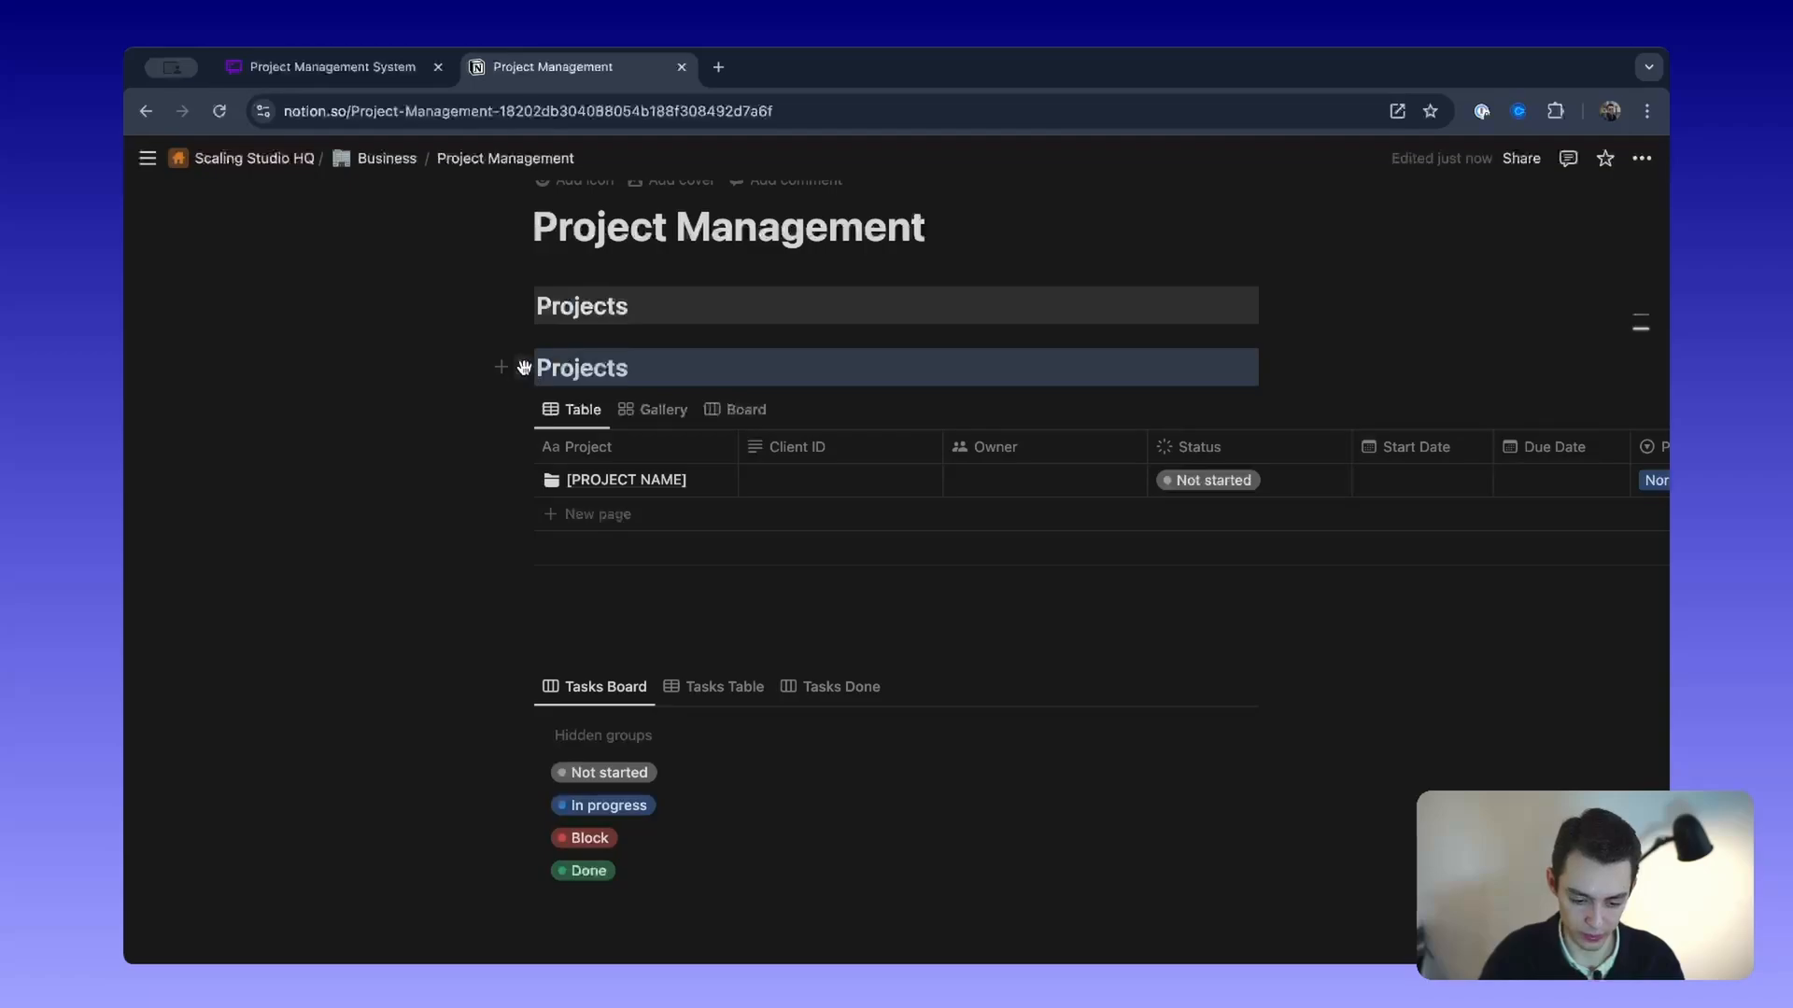
pyautogui.moveTo(524, 367); pyautogui.dragTo(532, 633)
pyautogui.doubleClick(609, 616)
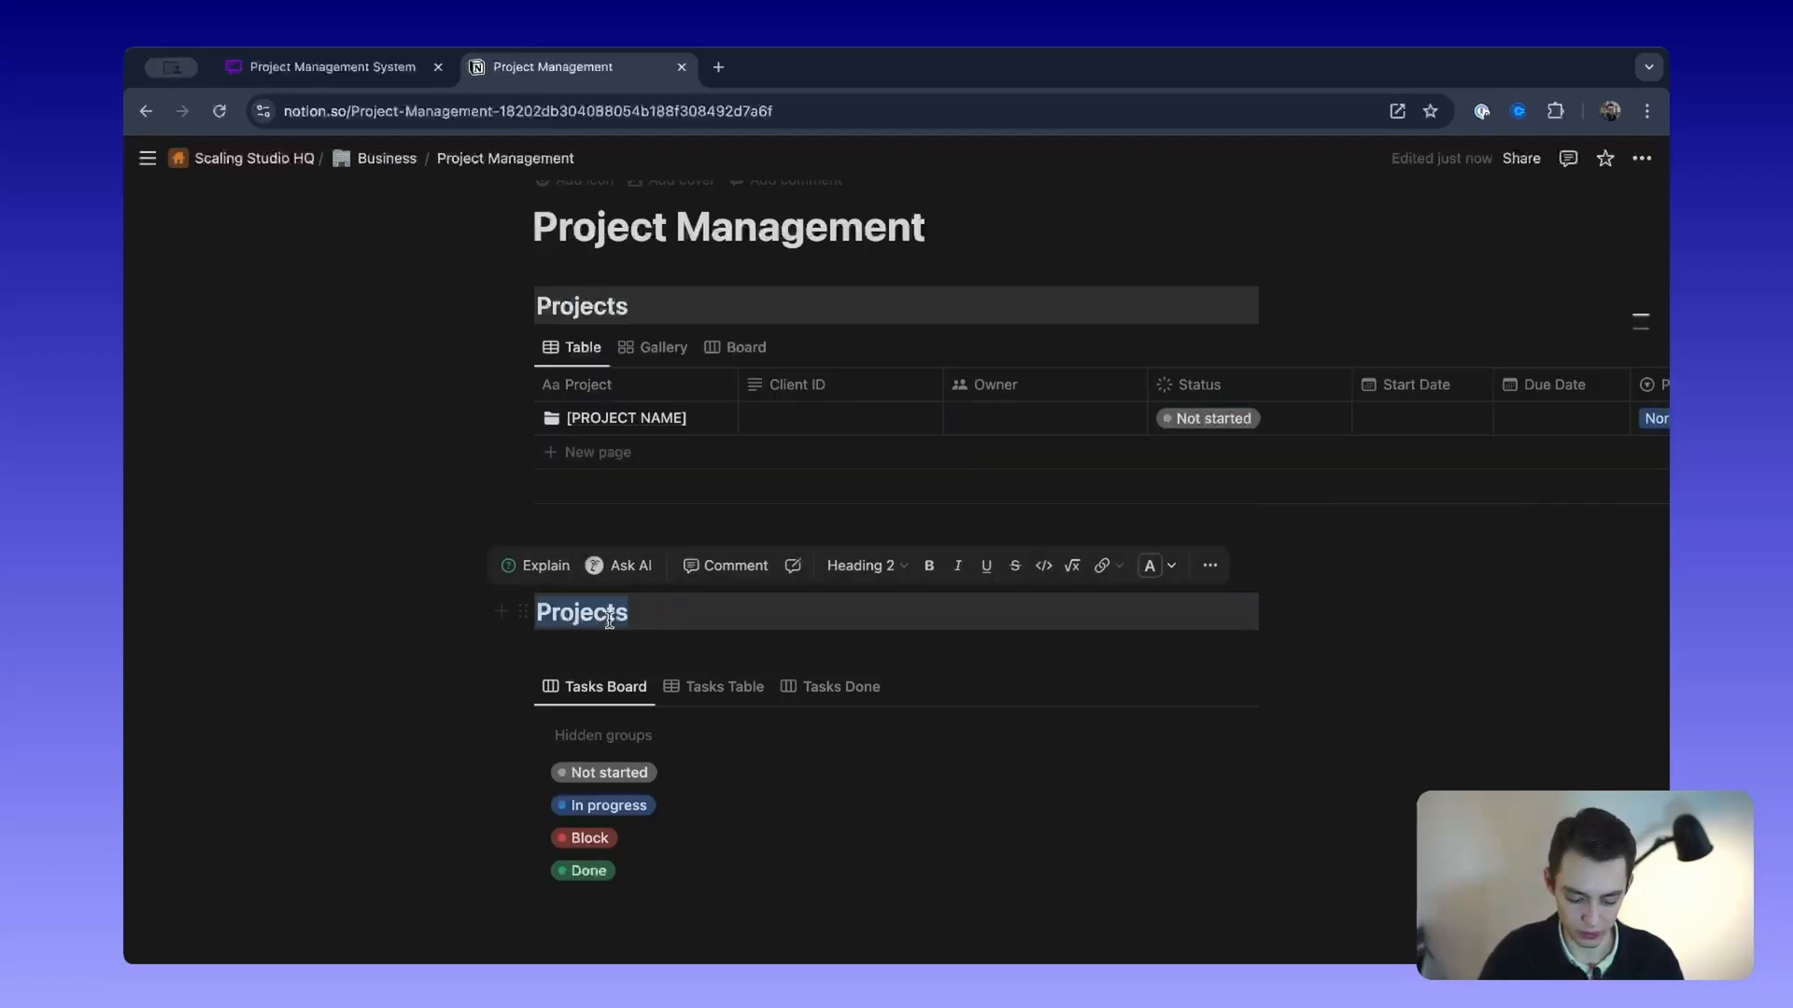
pyautogui.write('Tss')
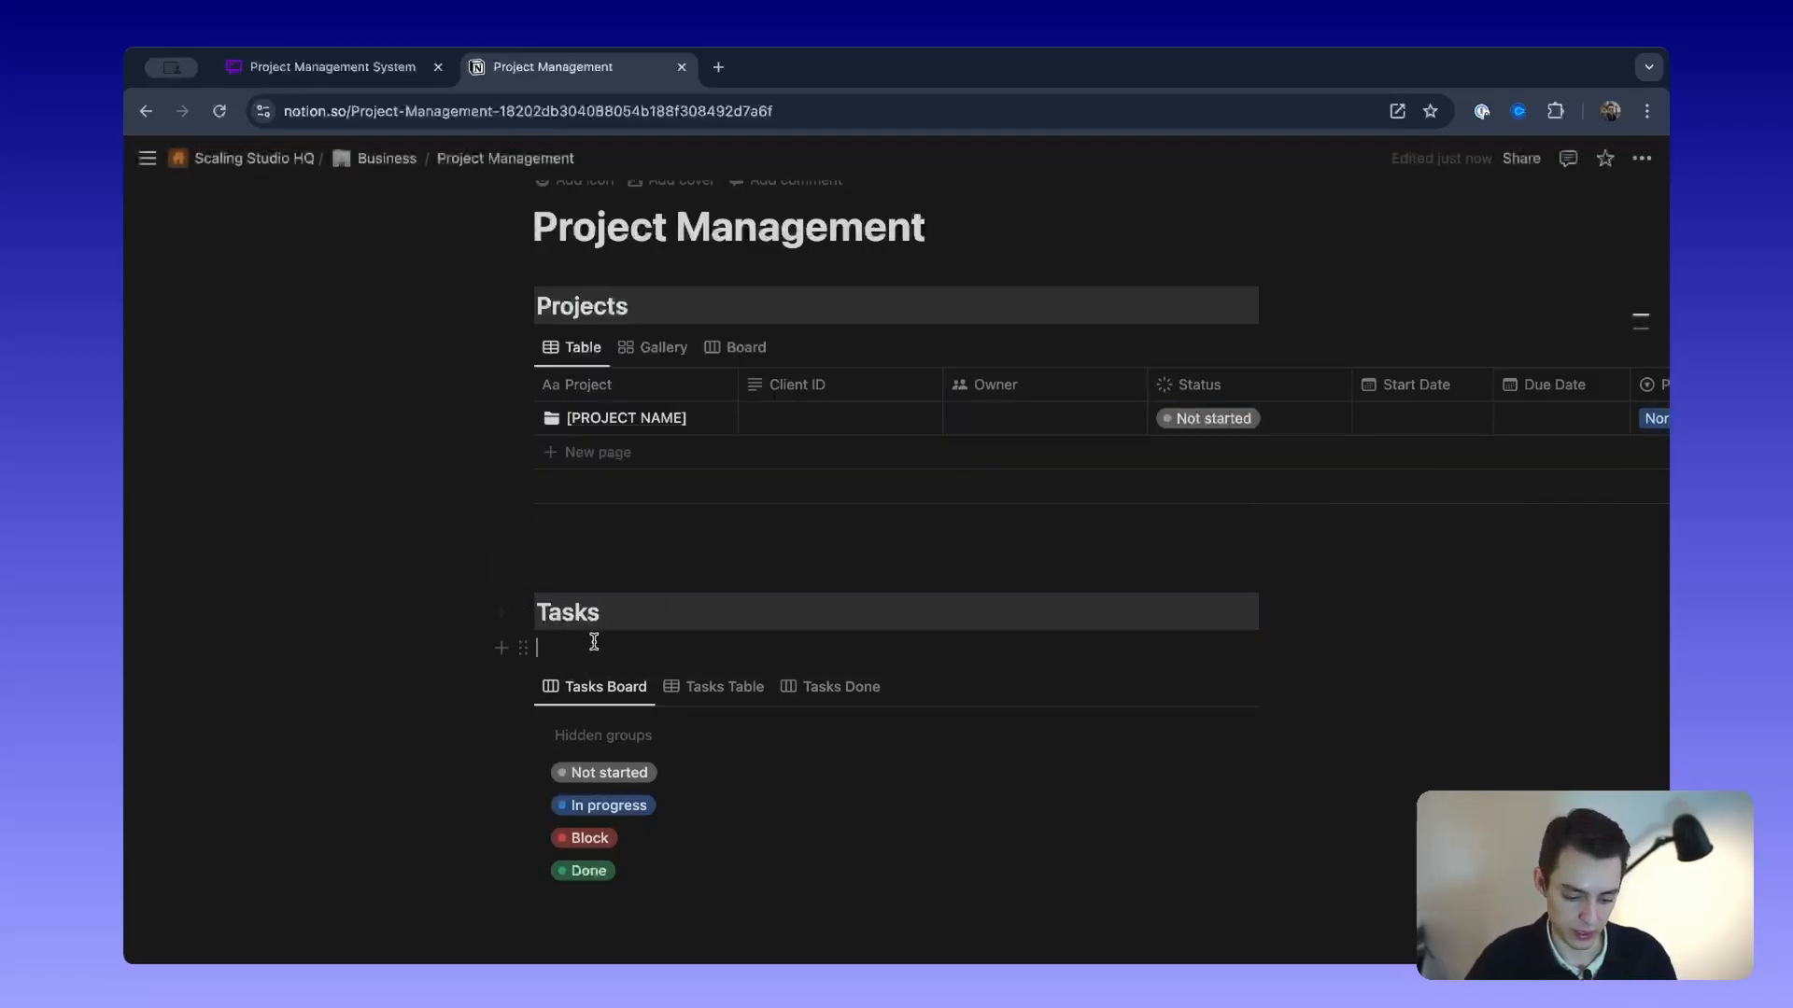
pyautogui.click(574, 561)
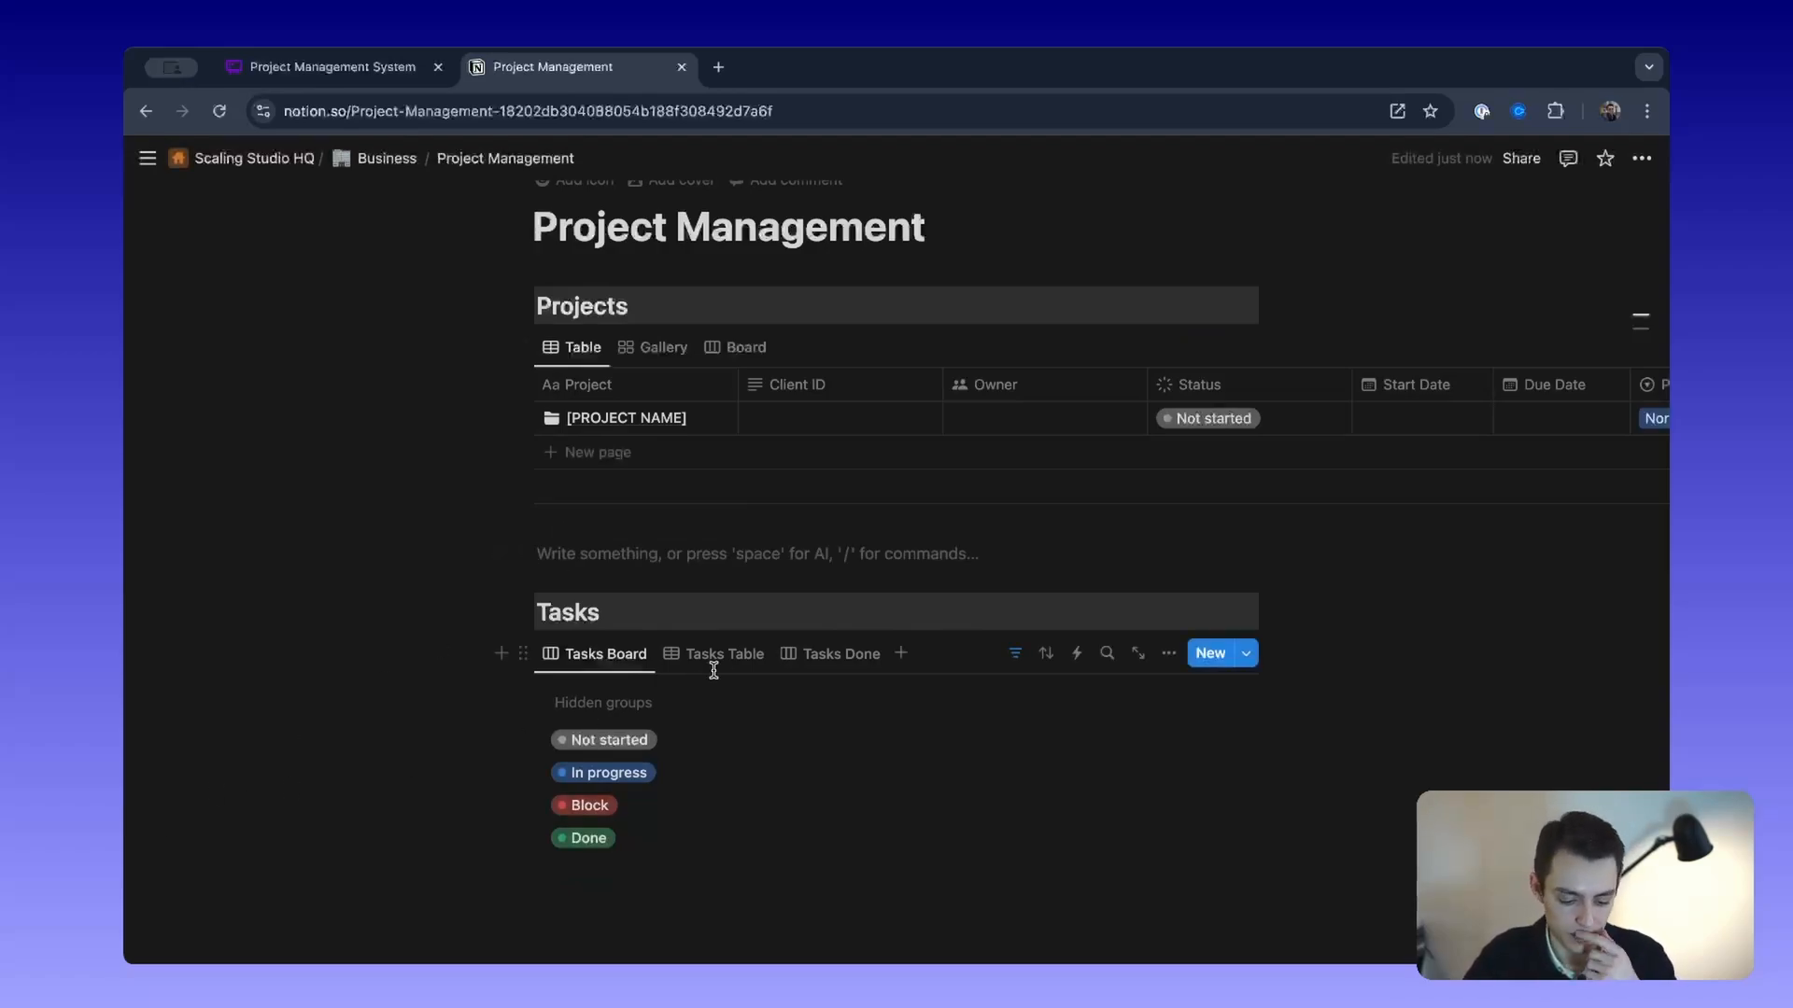
# Step: Check the Tasks Table and Tasks Done views and return to the Tasks Board view
pyautogui.click(741, 661)
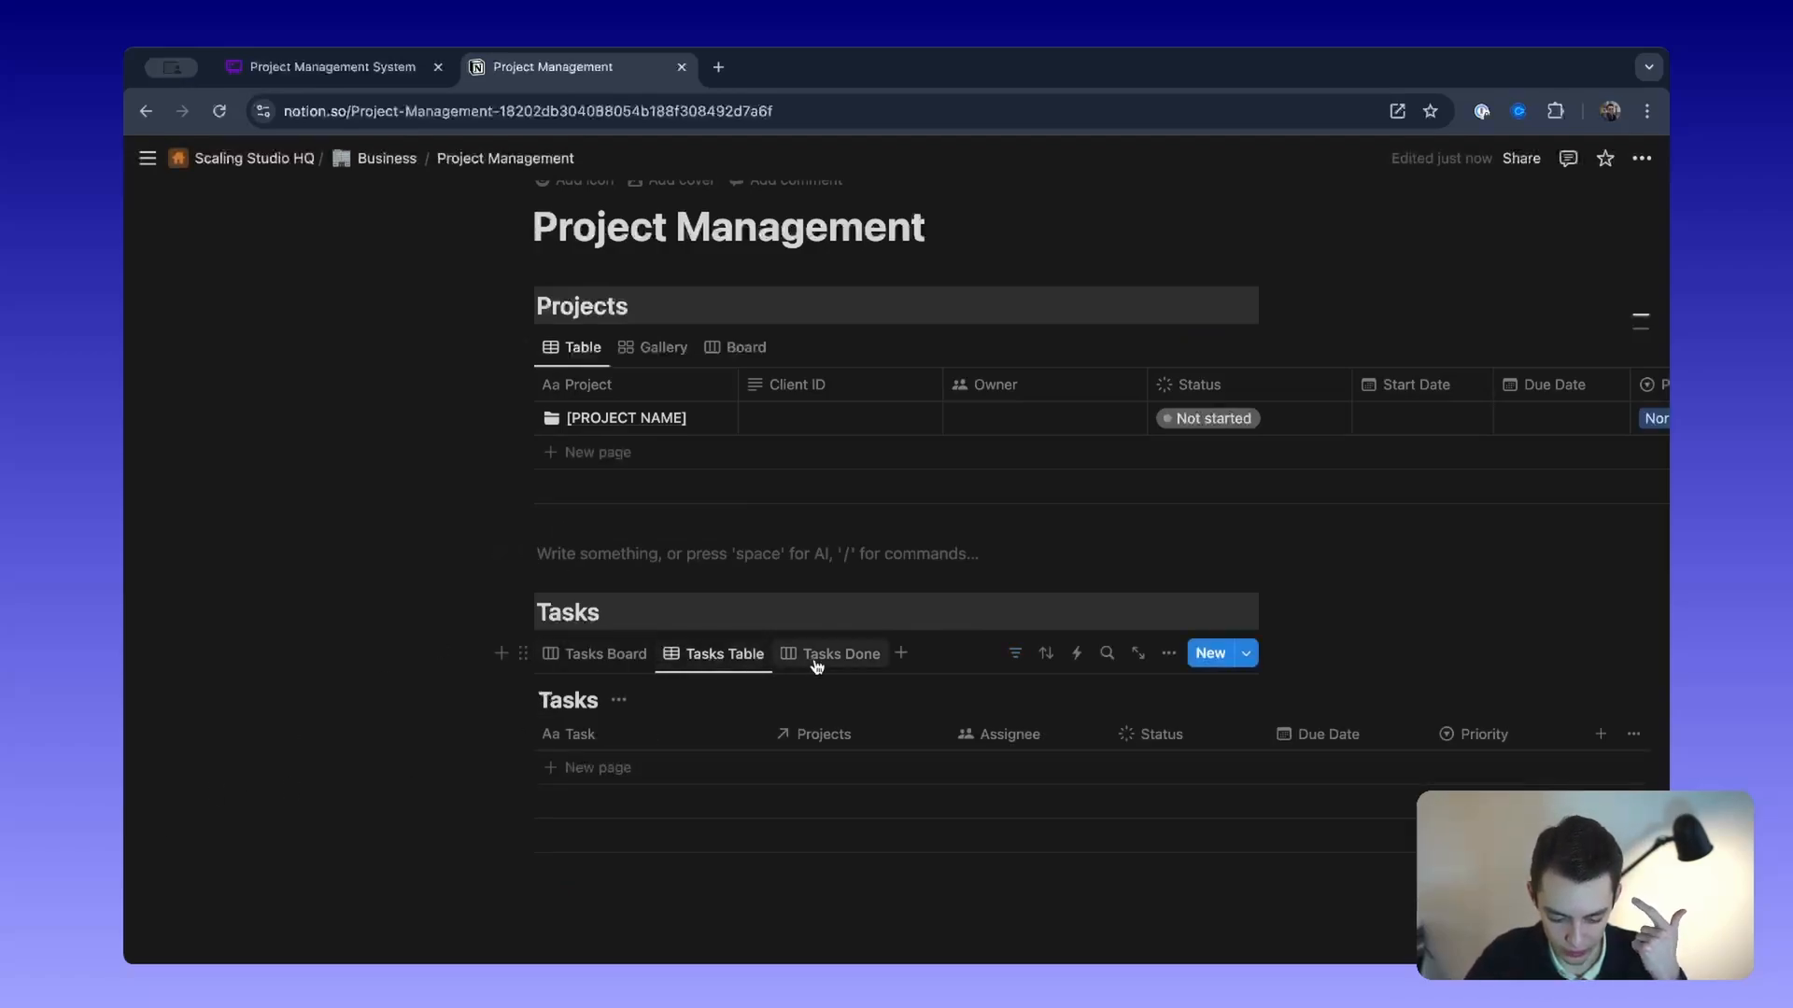
pyautogui.click(826, 663)
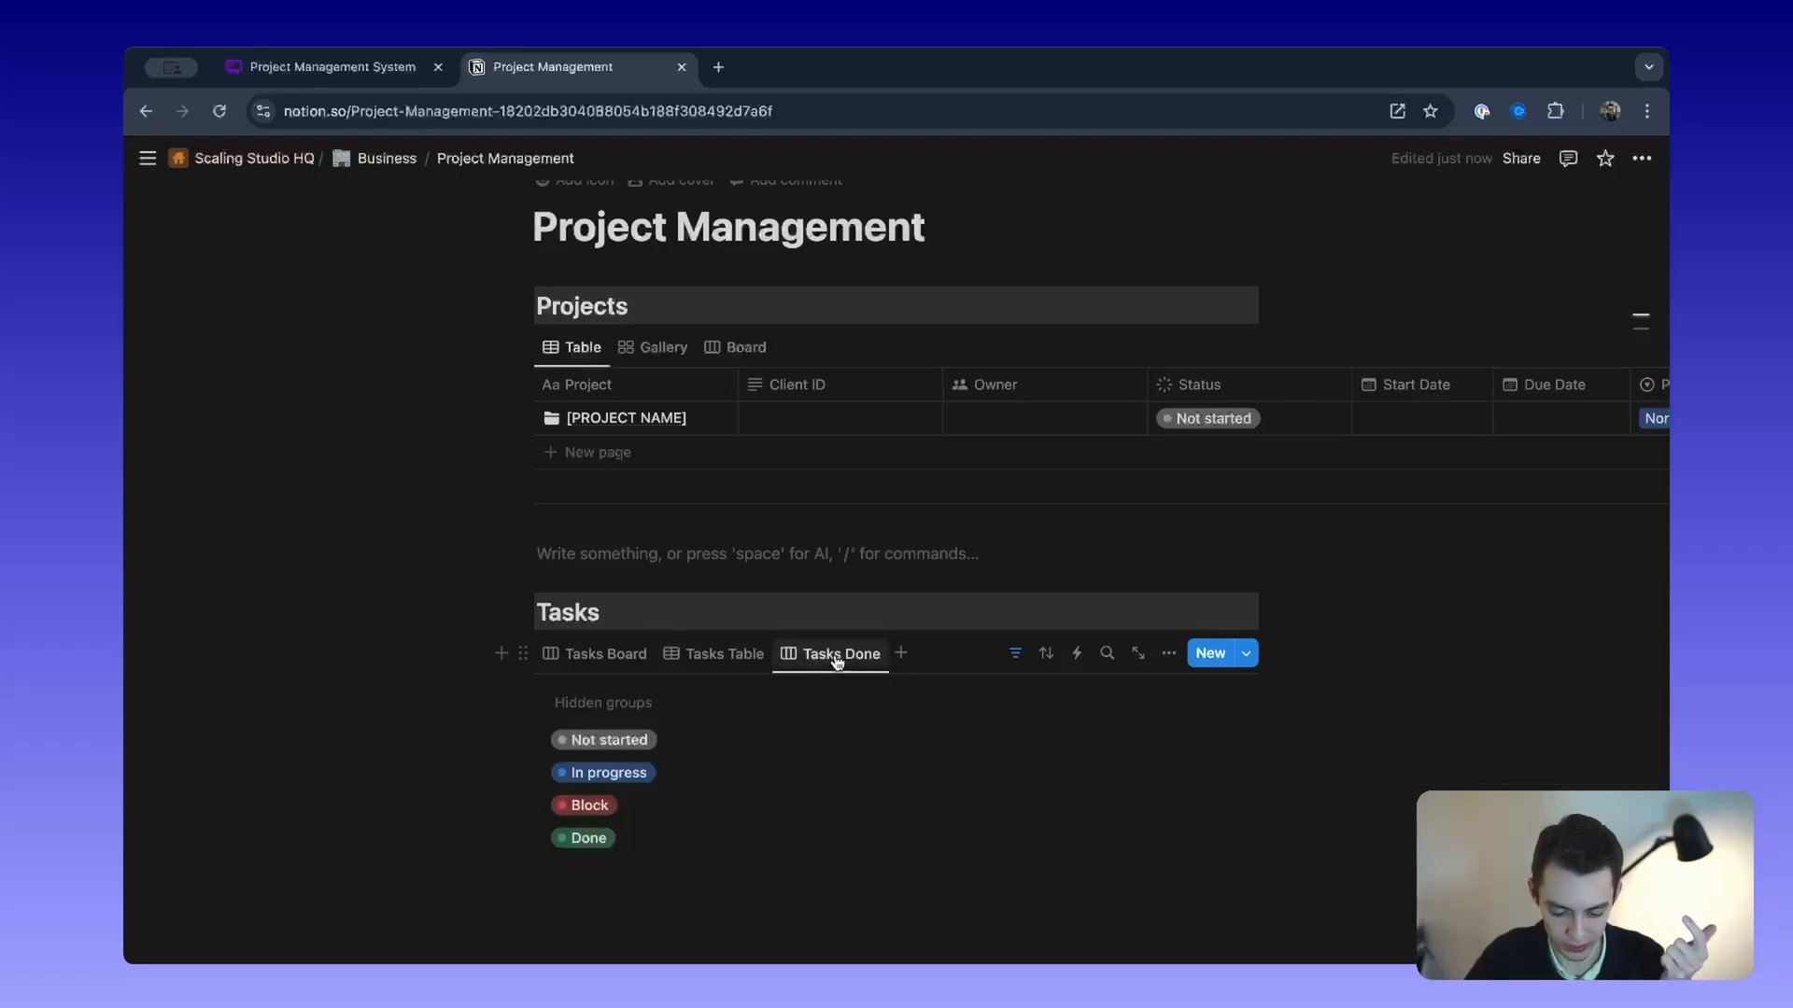
pyautogui.click(596, 654)
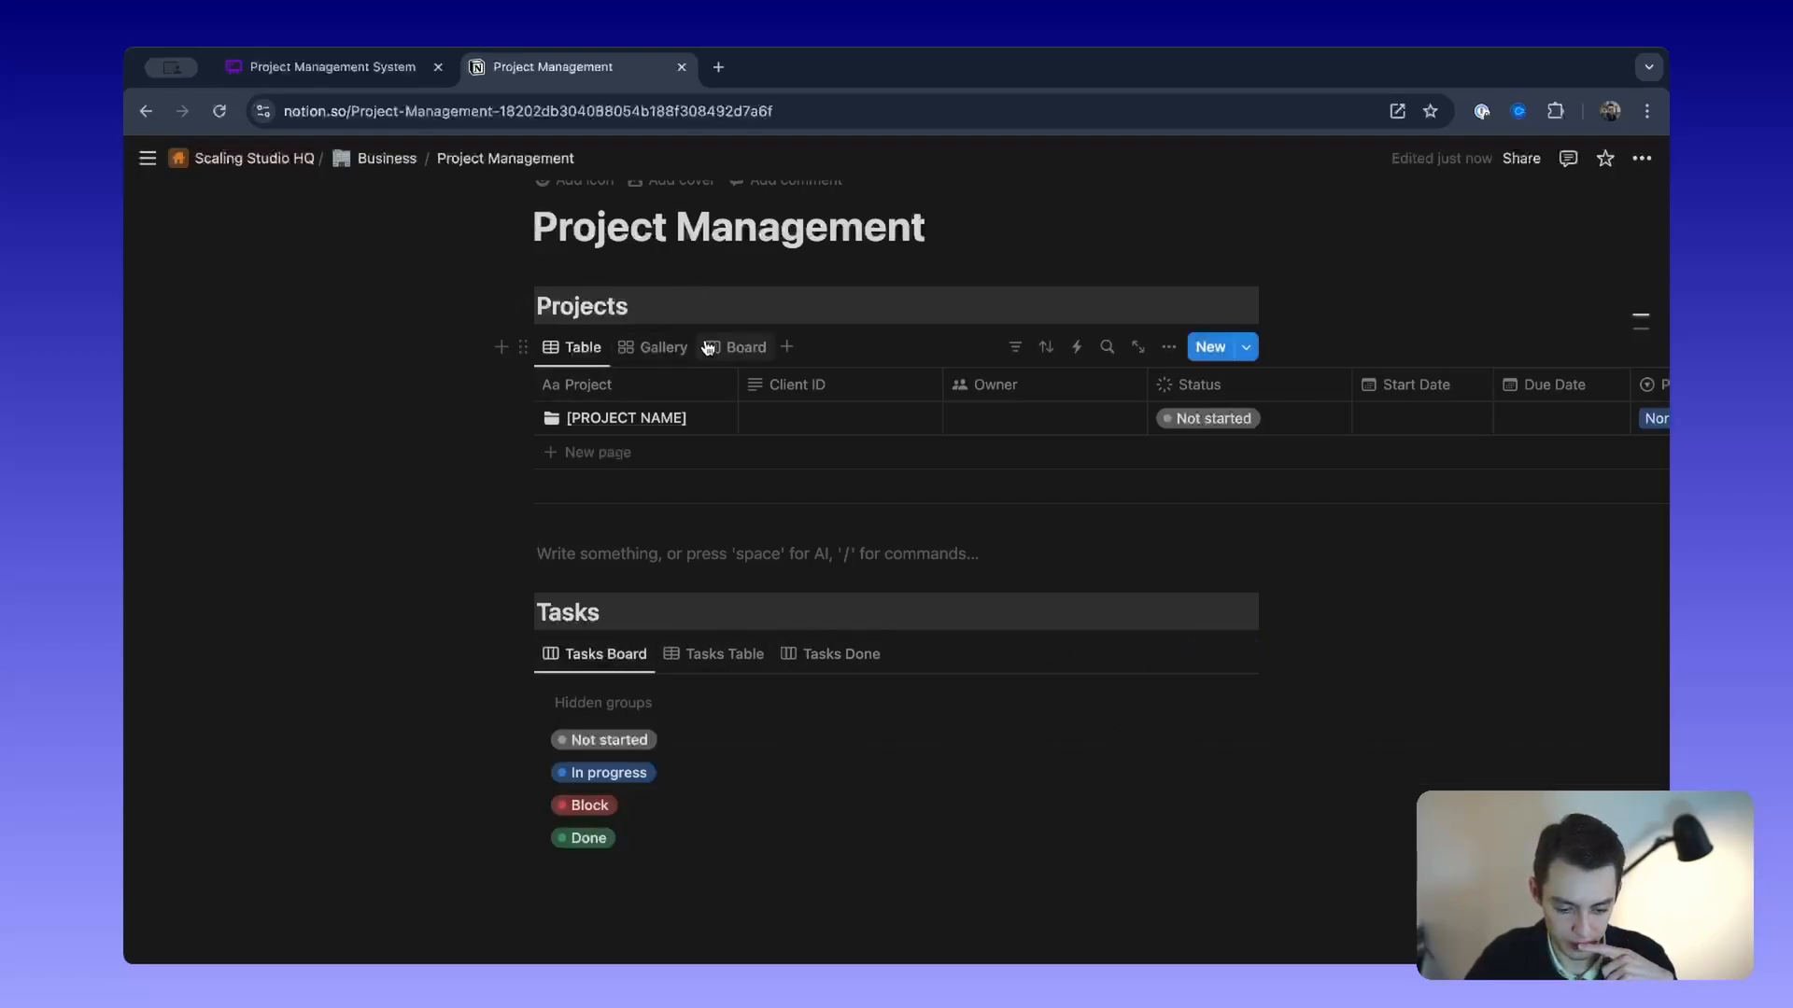
# Step: Place the Gallery view ahead of the Table view in the Projects database and switch to it
pyautogui.moveTo(660, 348); pyautogui.dragTo(587, 356)
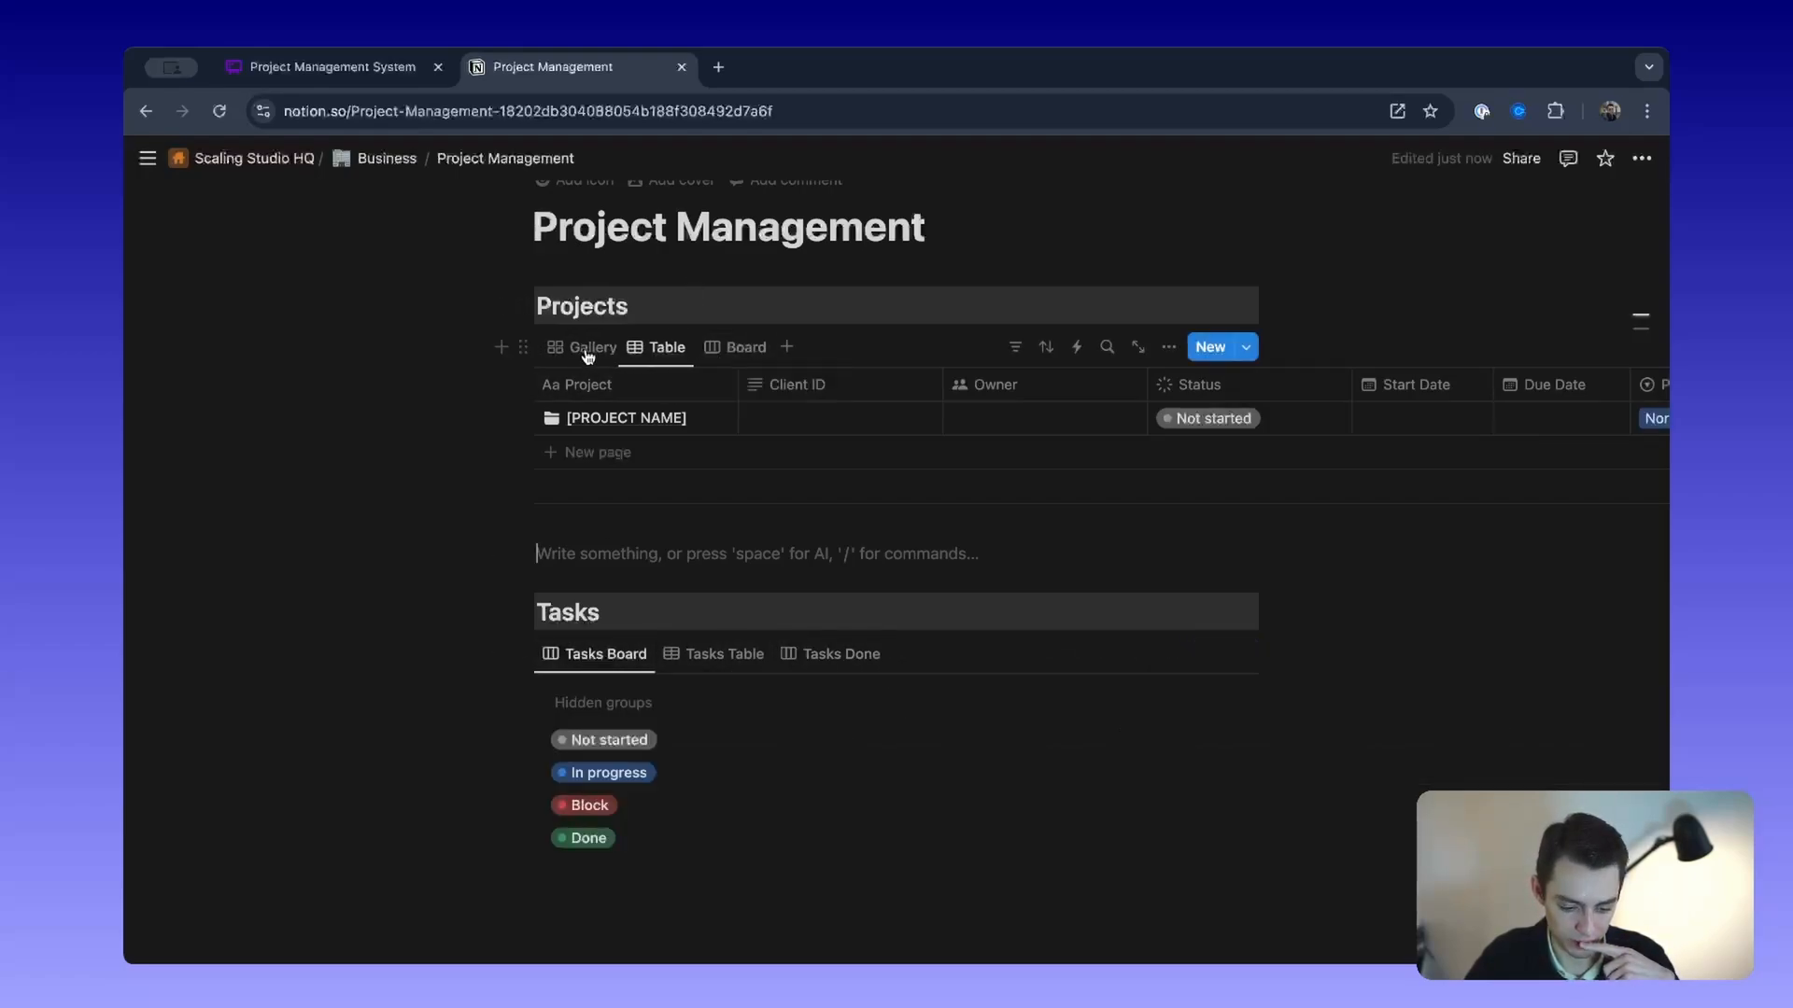
pyautogui.click(585, 350)
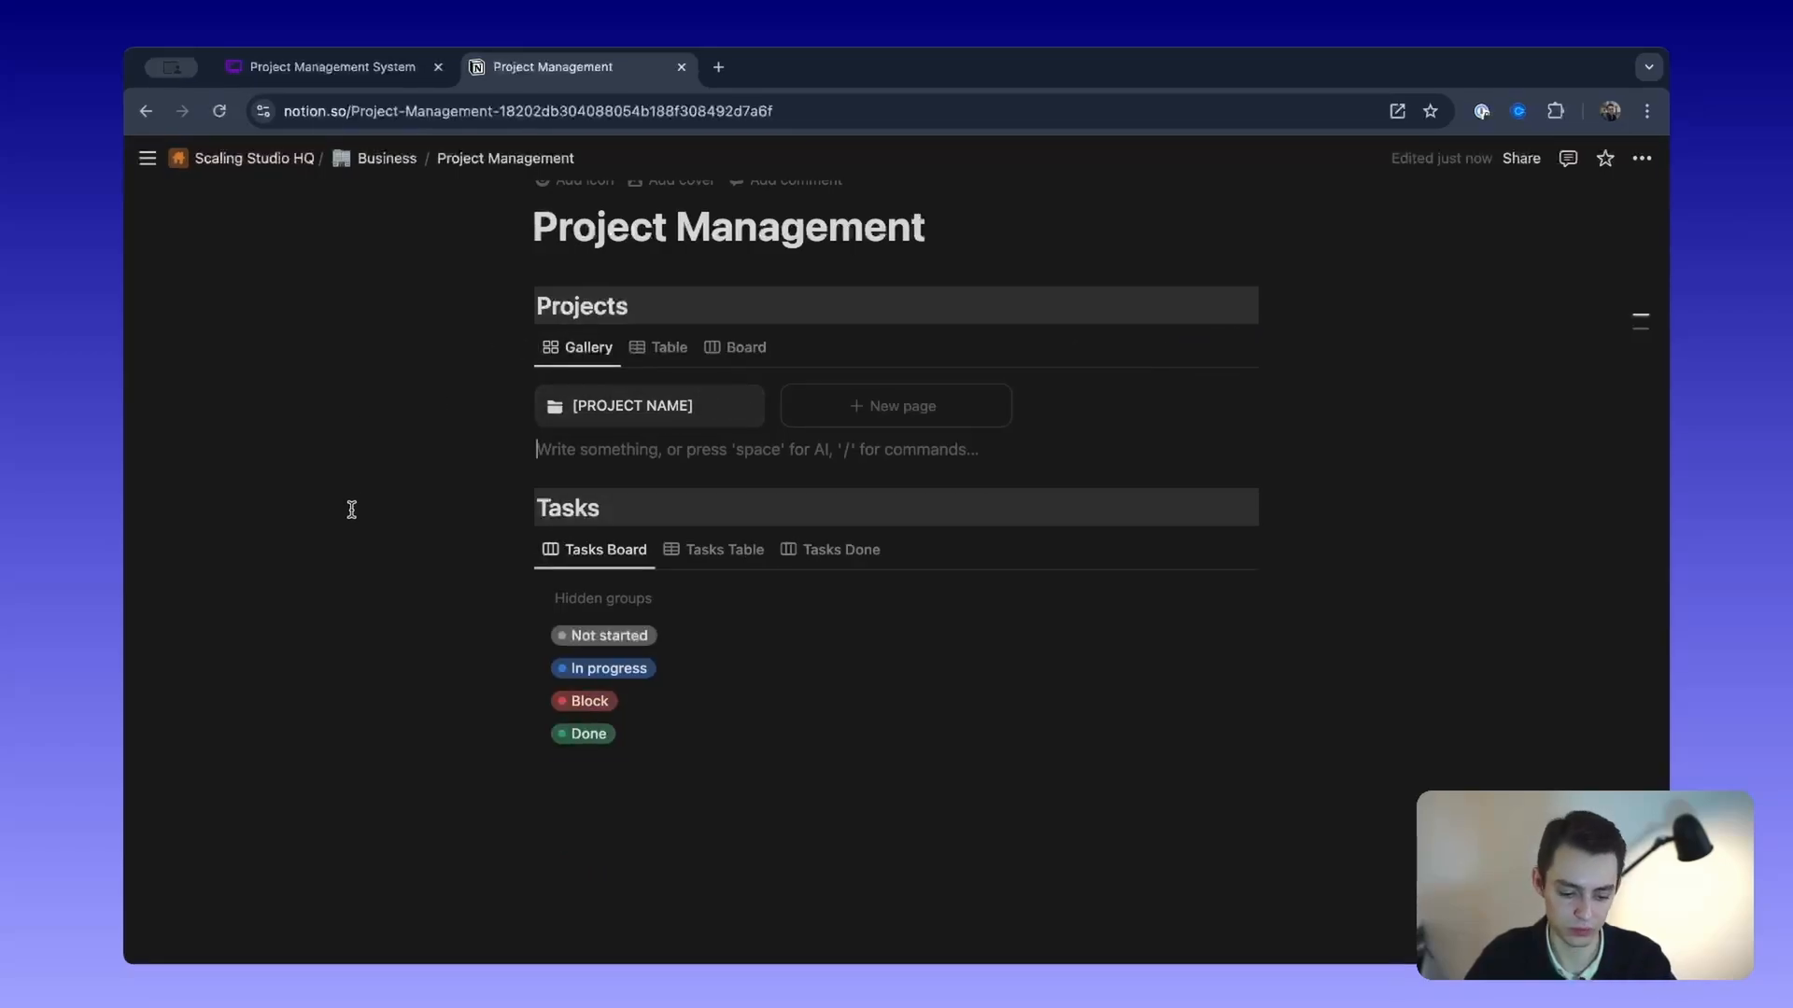
pyautogui.scroll(2, 782, 533)
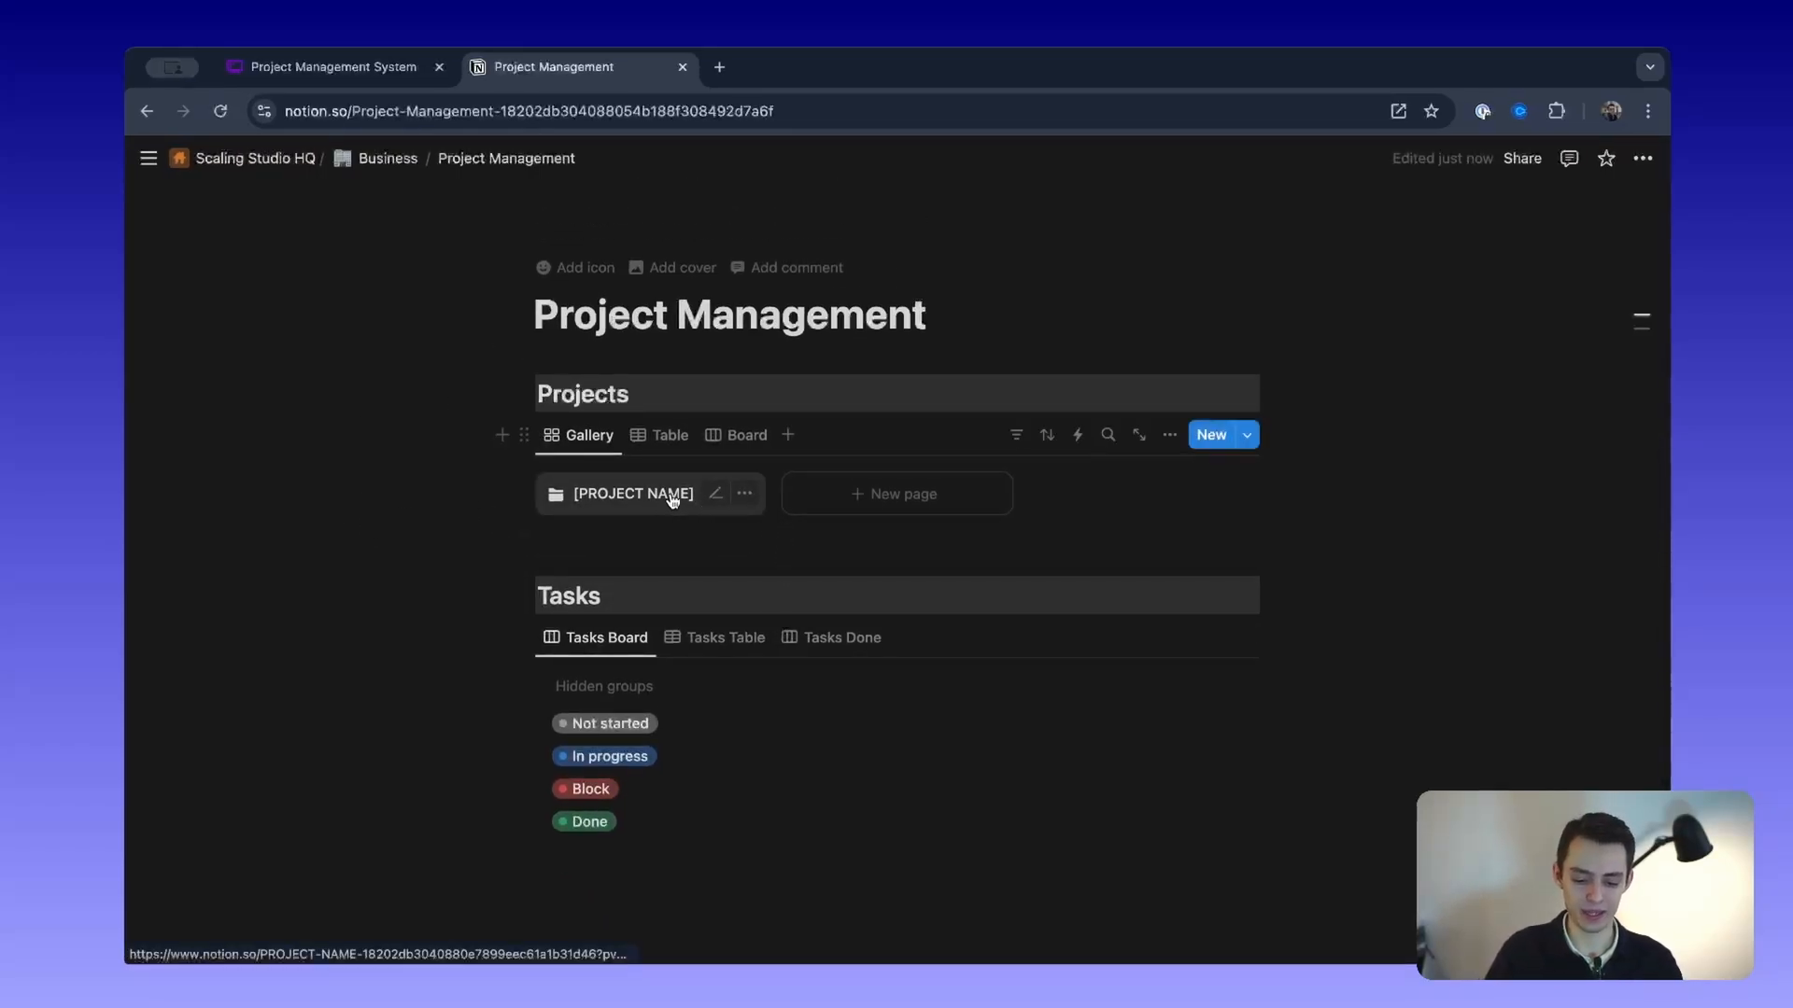
# Step: Show the Owner, Due Date and Status properties on the cards of the Projects gallery view
pyautogui.click(744, 495)
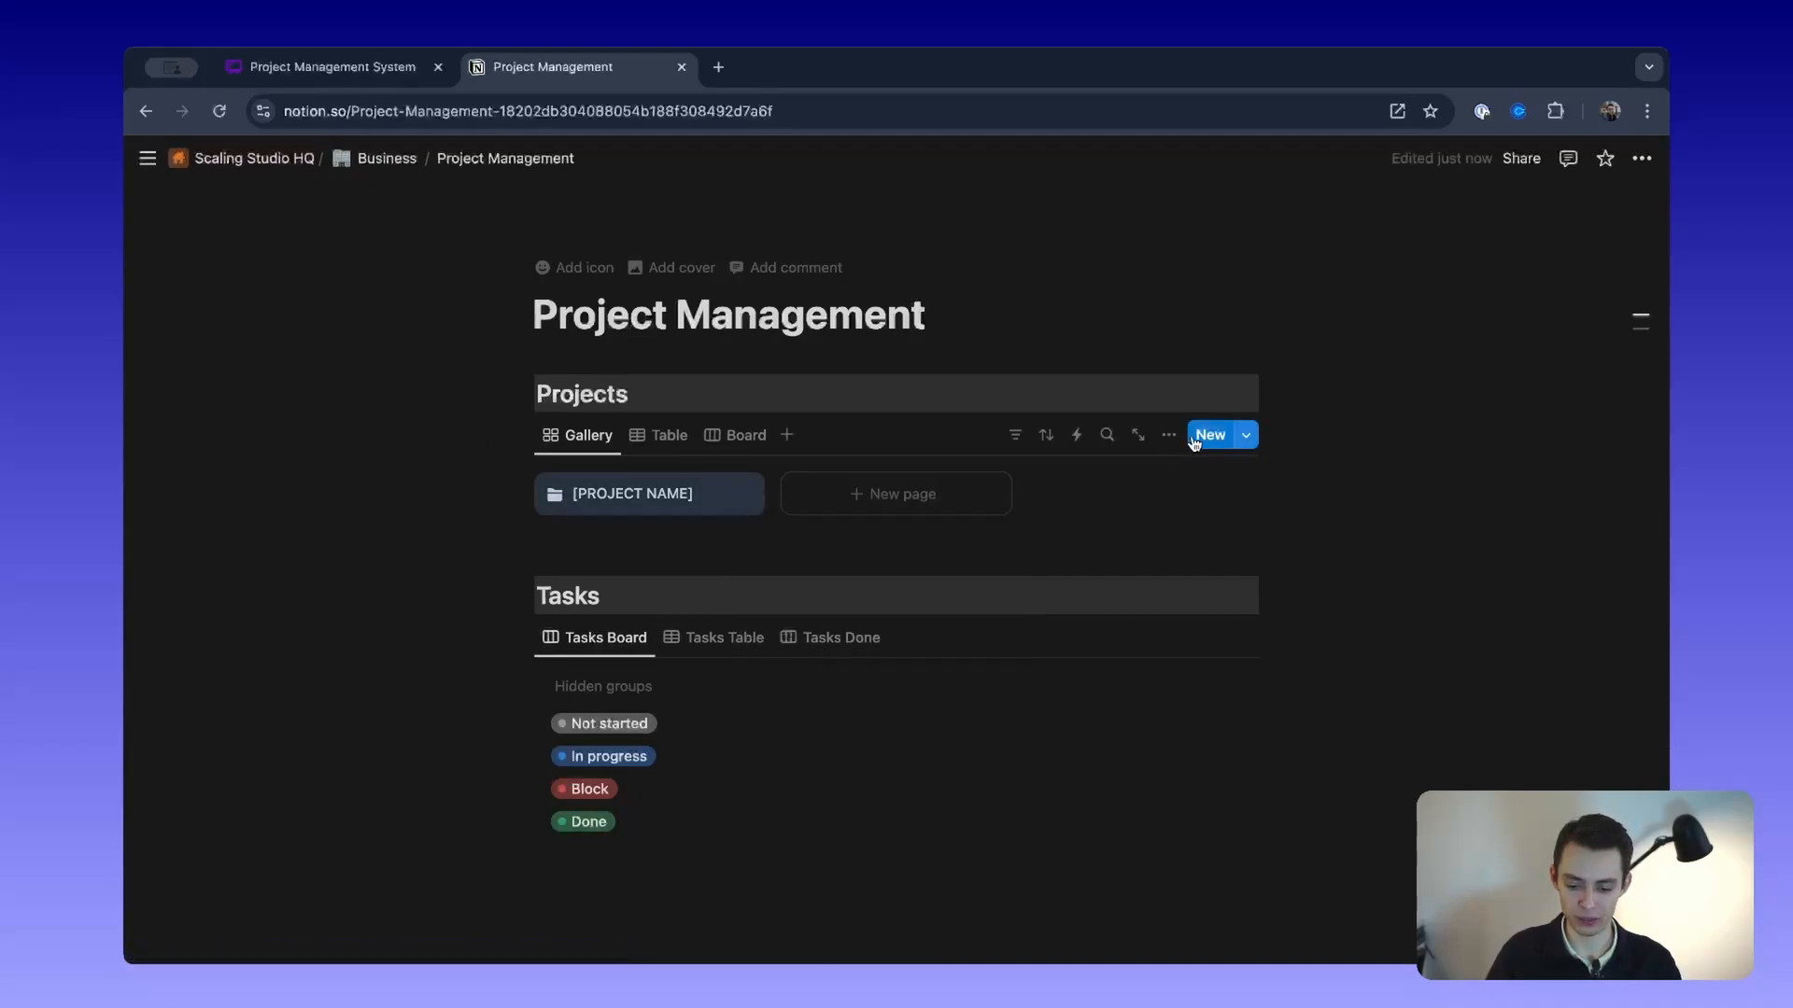
pyautogui.click(1168, 435)
pyautogui.click(1363, 534)
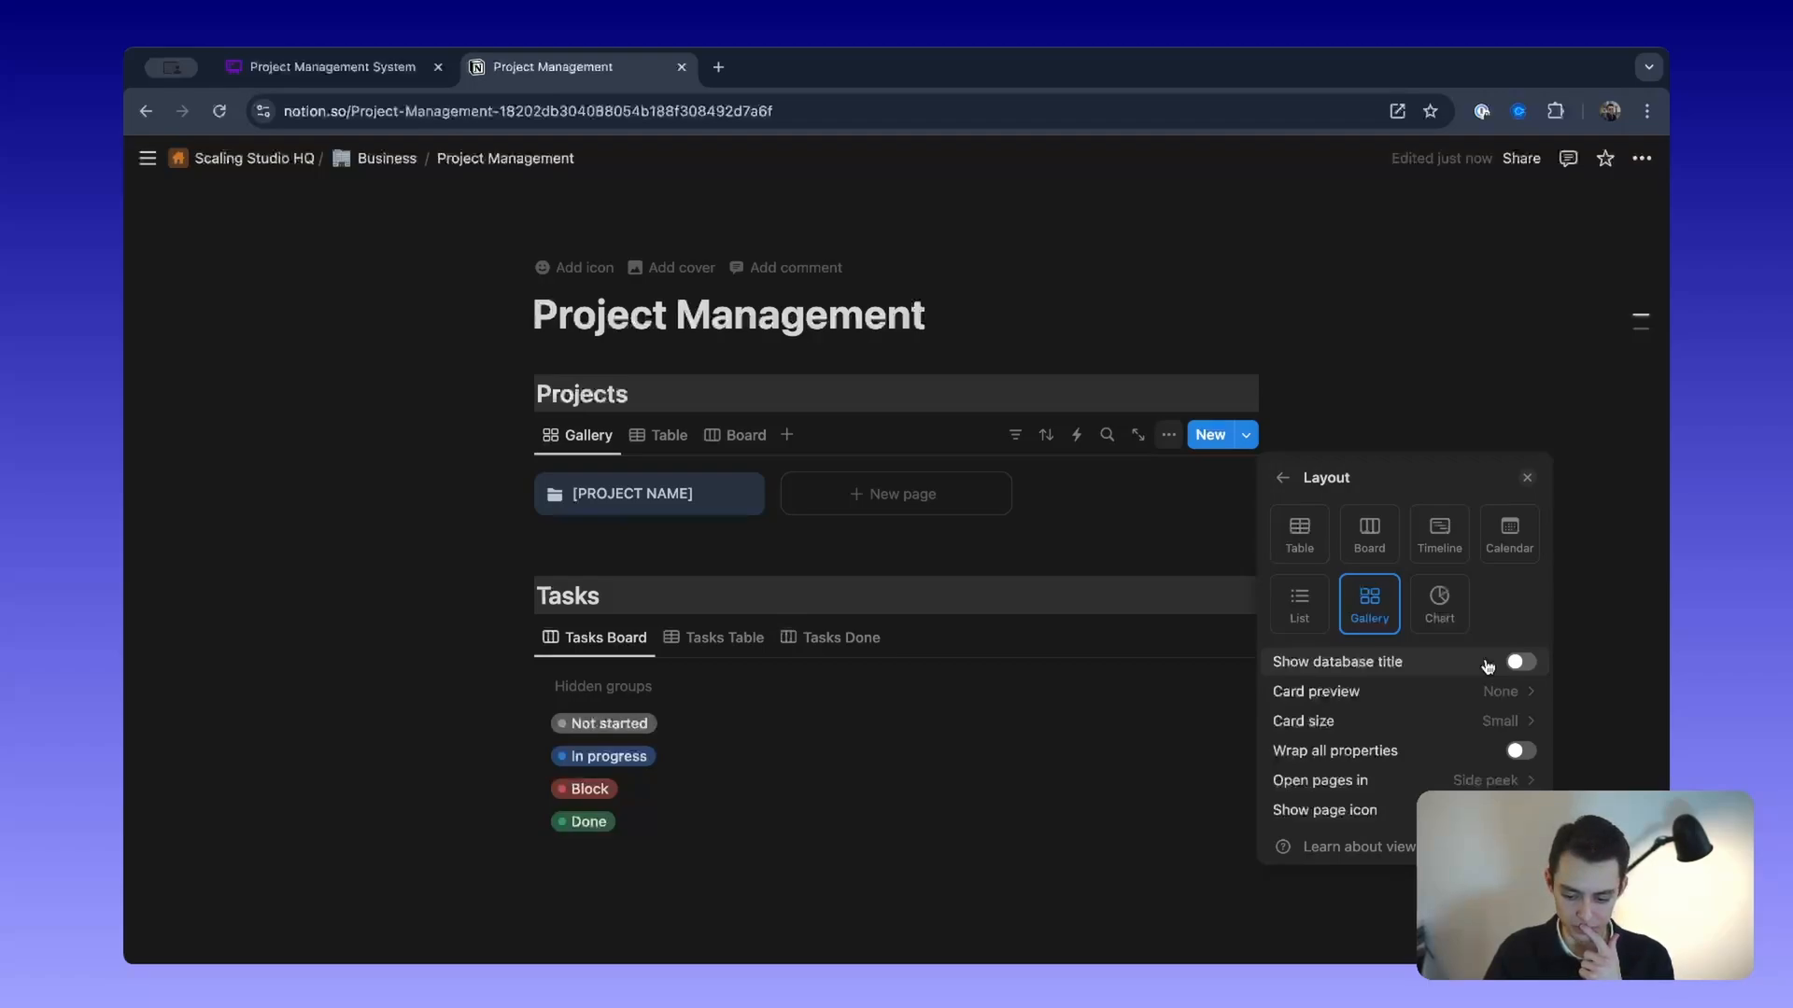
pyautogui.click(1283, 478)
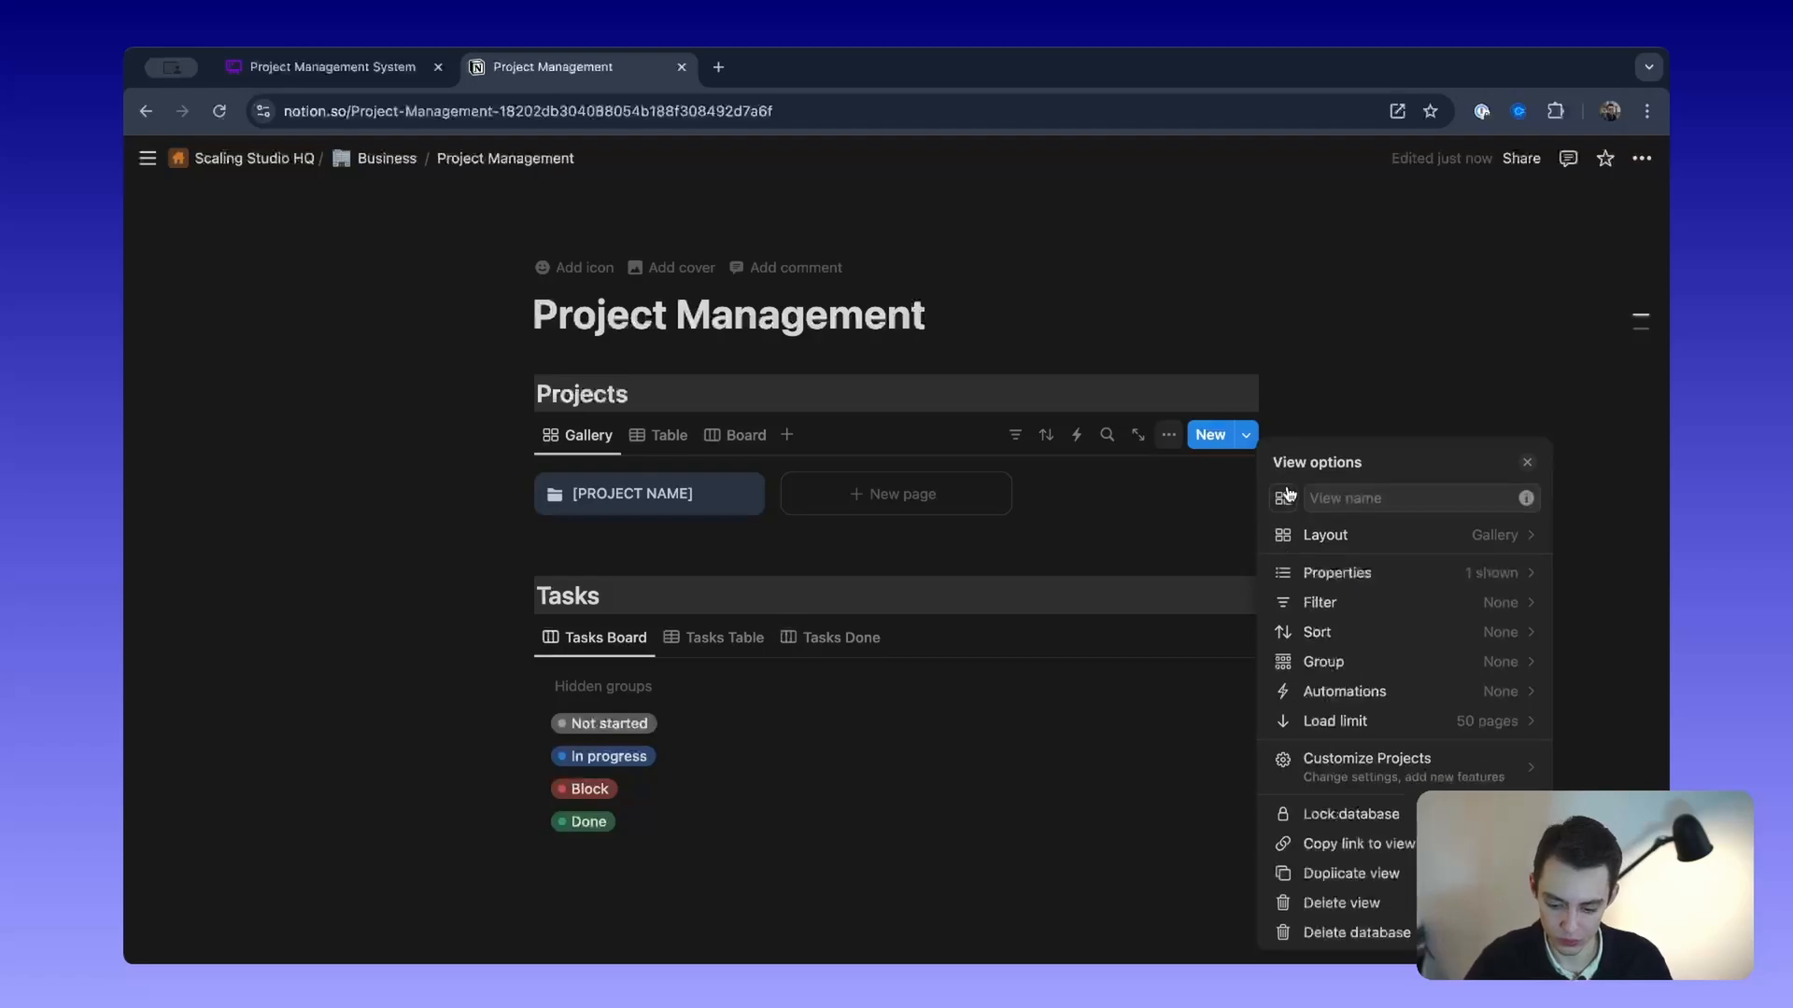
pyautogui.click(1519, 586)
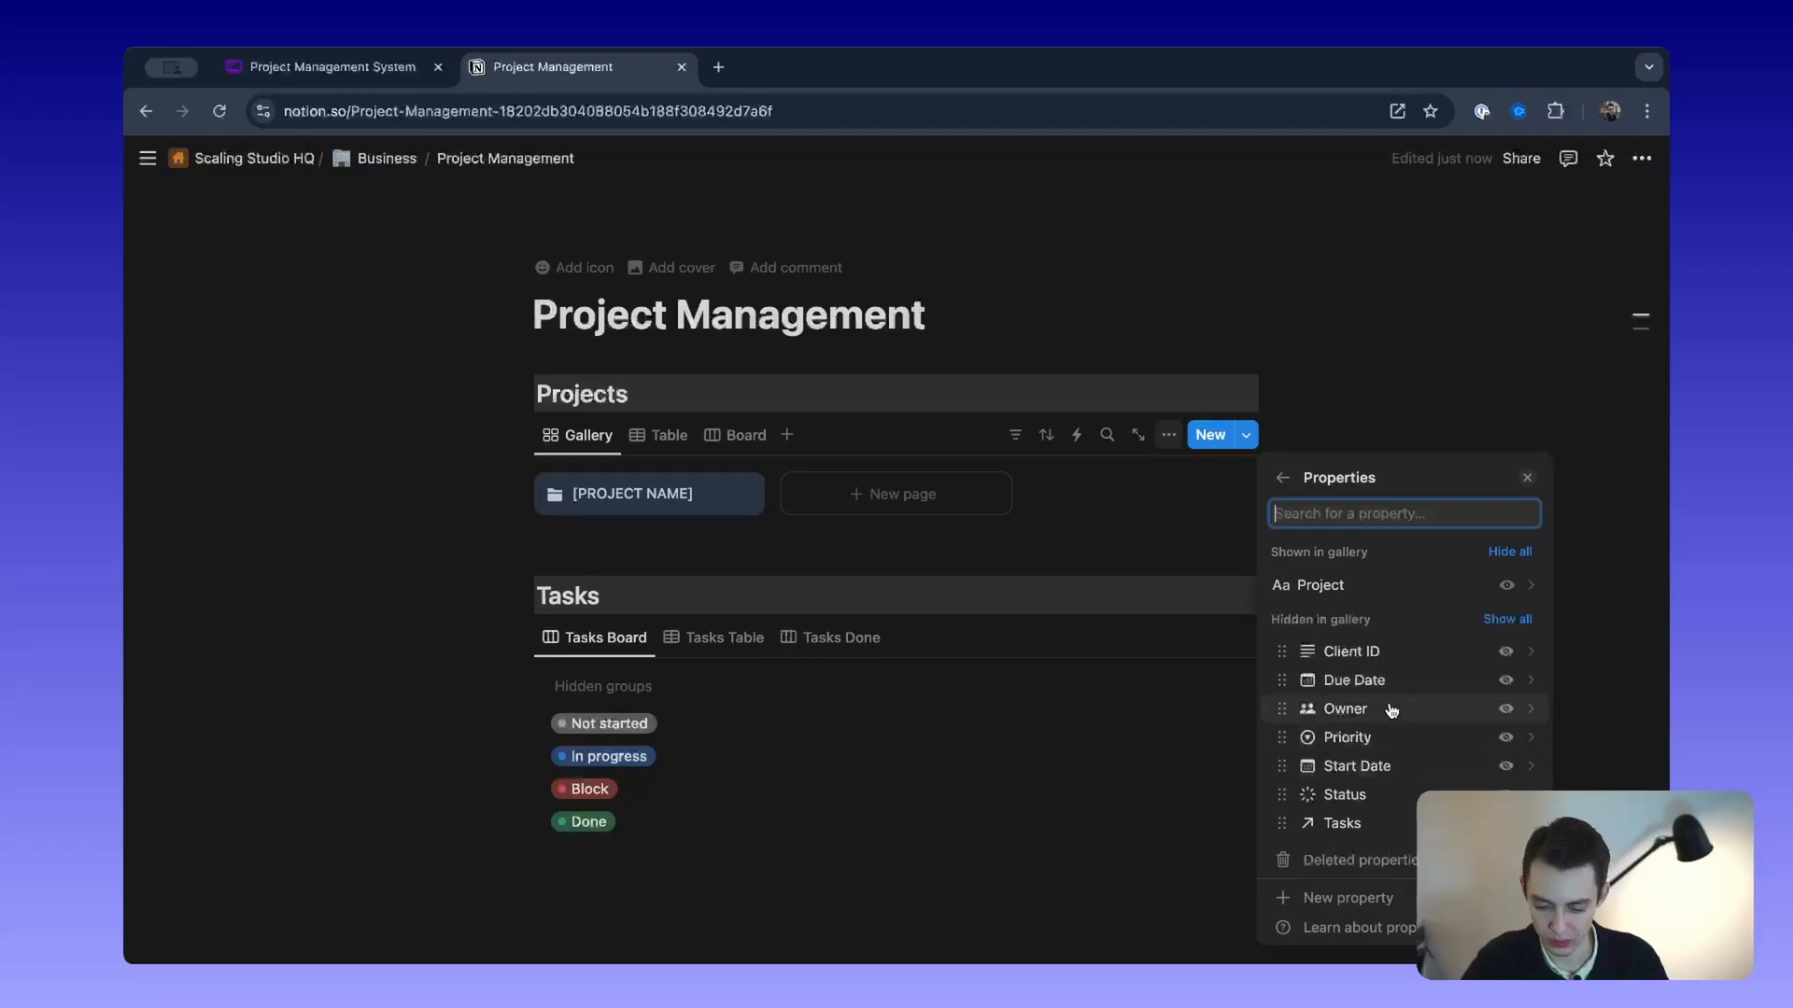
pyautogui.click(1506, 709)
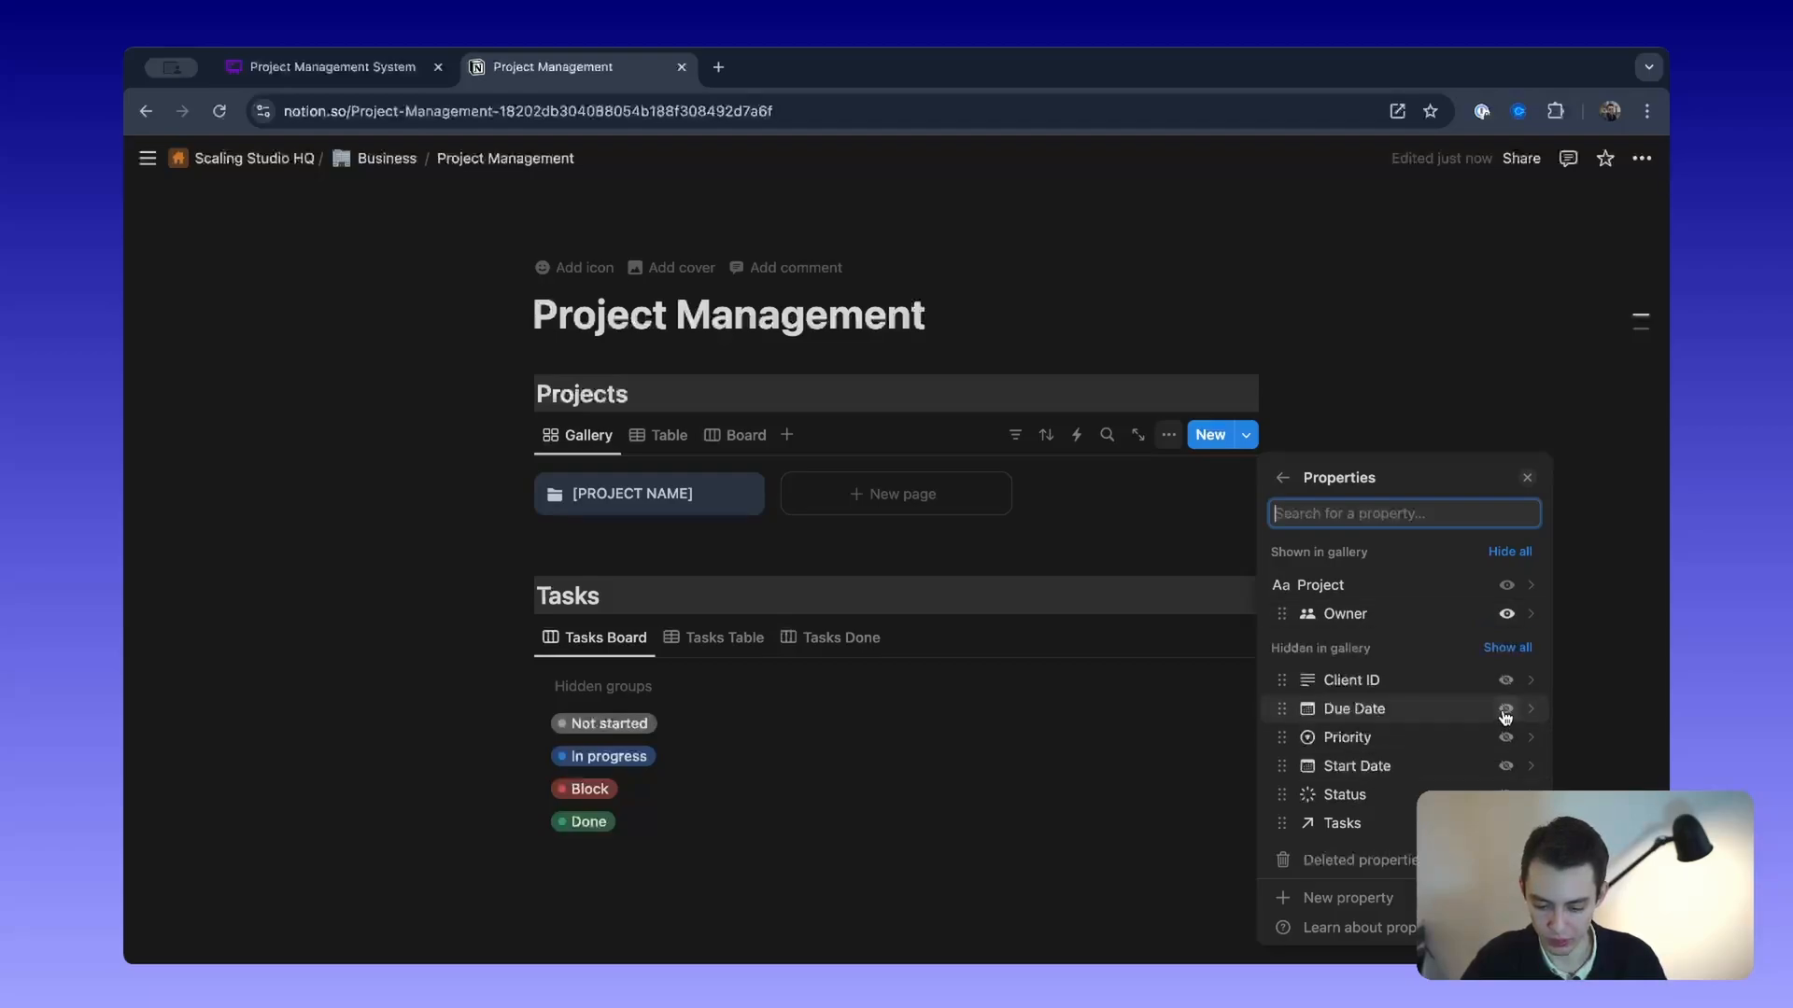
pyautogui.click(1505, 708)
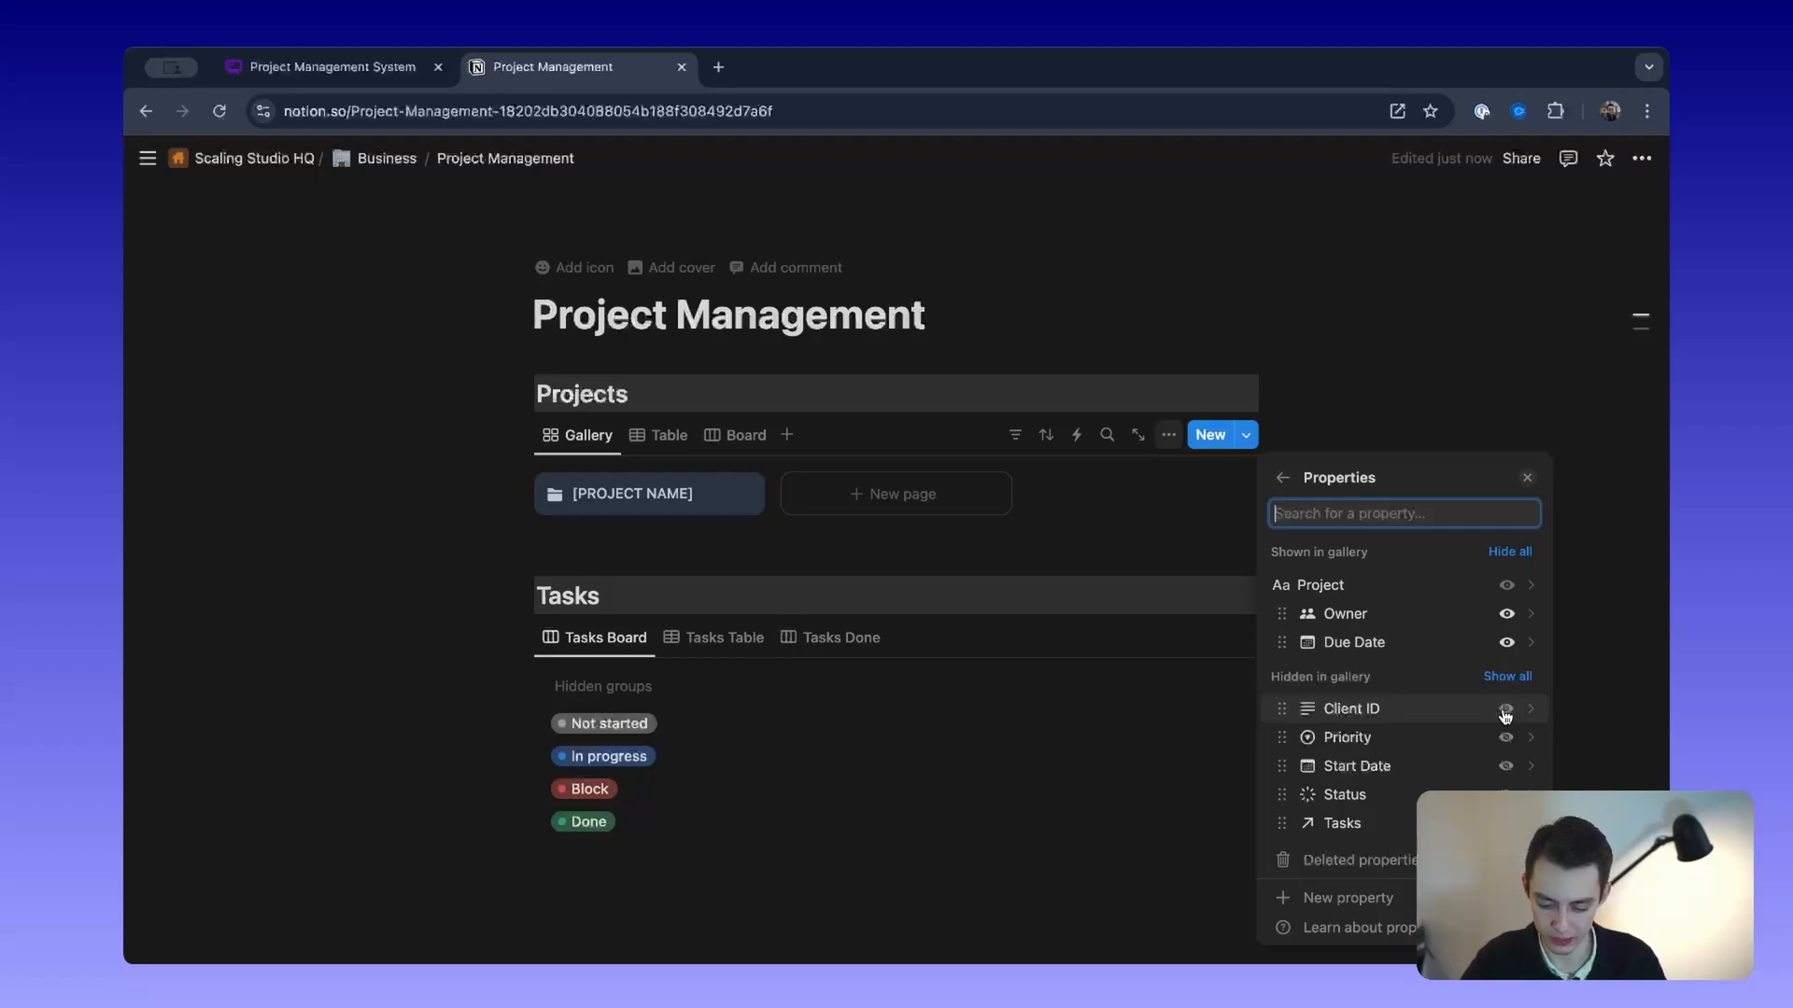
pyautogui.click(1505, 794)
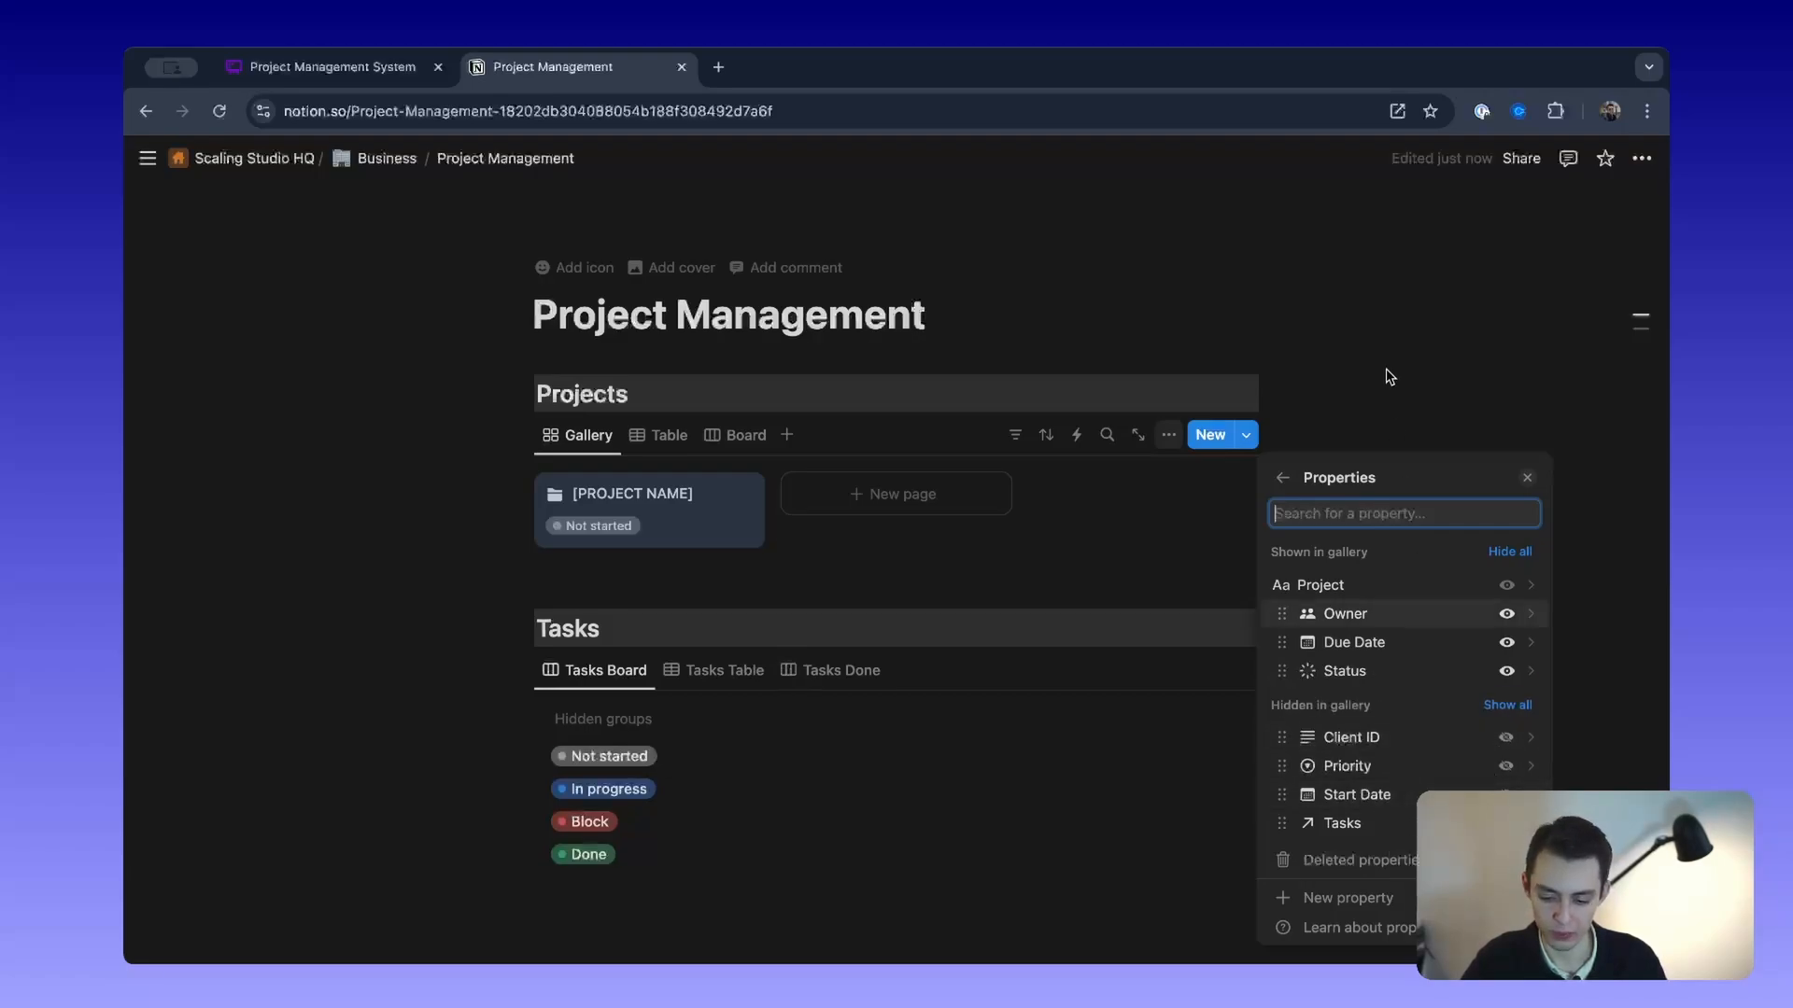
pyautogui.click(1389, 373)
# Step: Insert a timeline database view below the Tasks board, link it to the existing Projects database and start a new timeline view
pyautogui.scroll(-1, 669, 568)
pyautogui.scroll(-2, 628, 804)
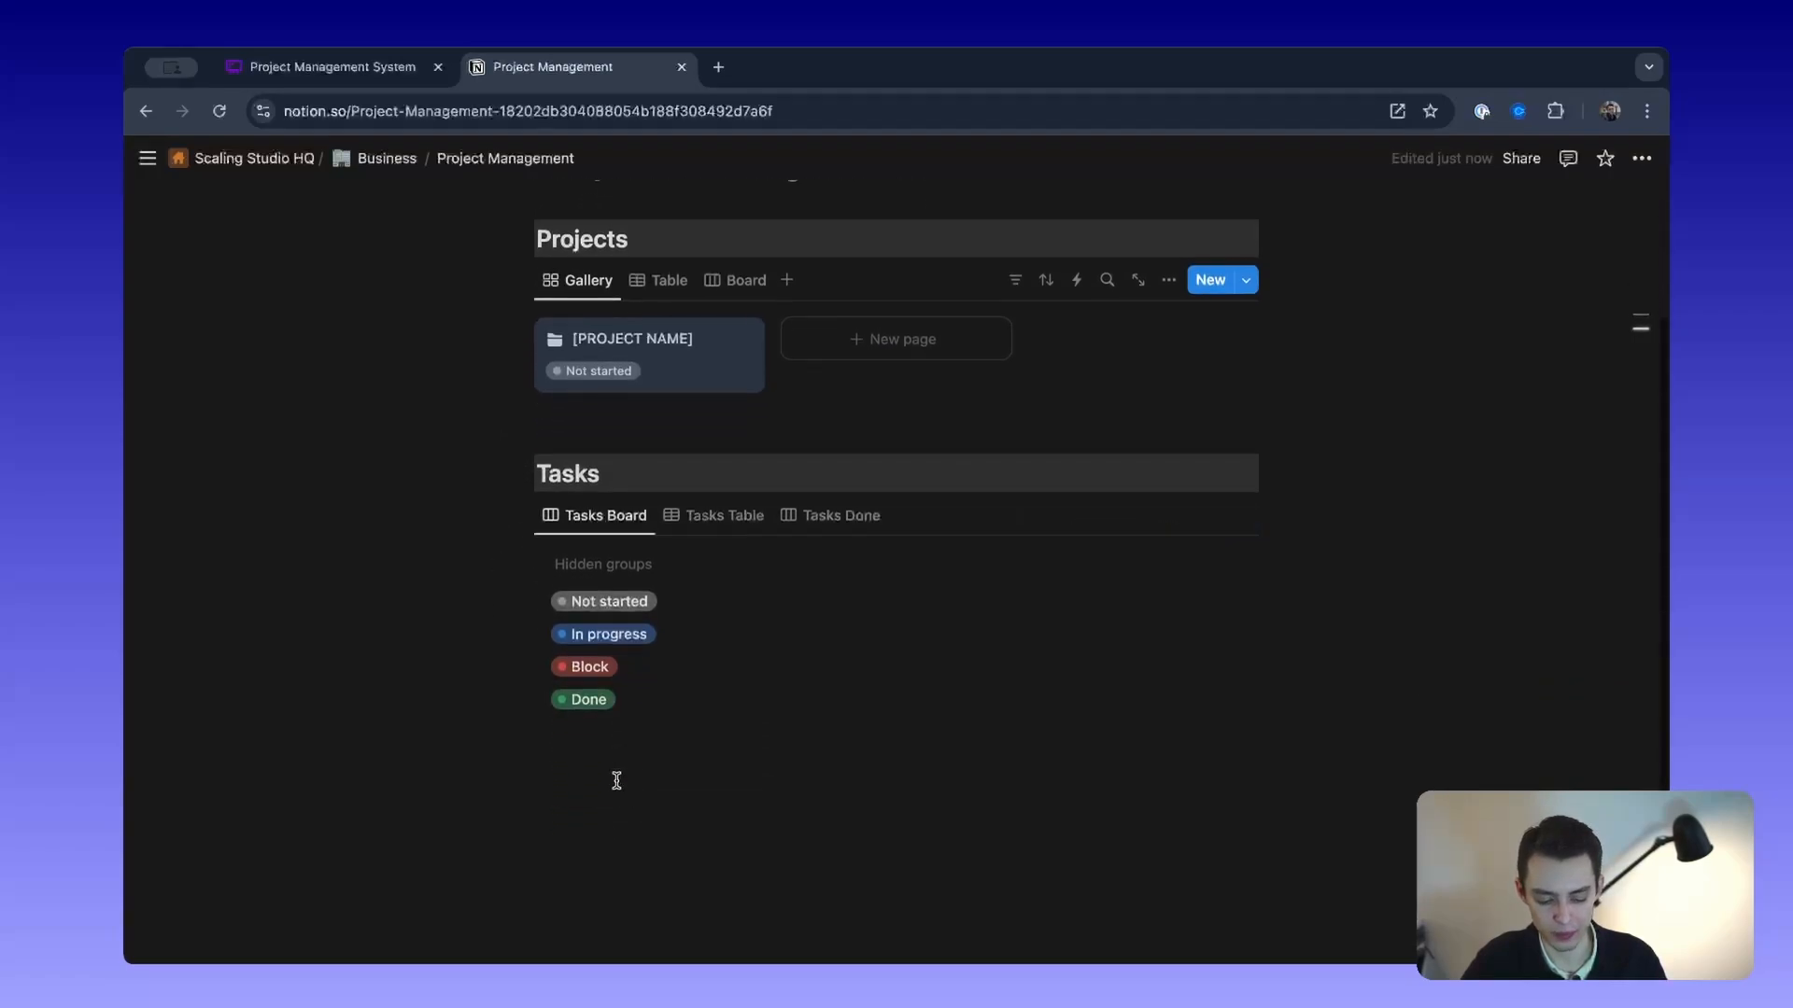
pyautogui.click(613, 775)
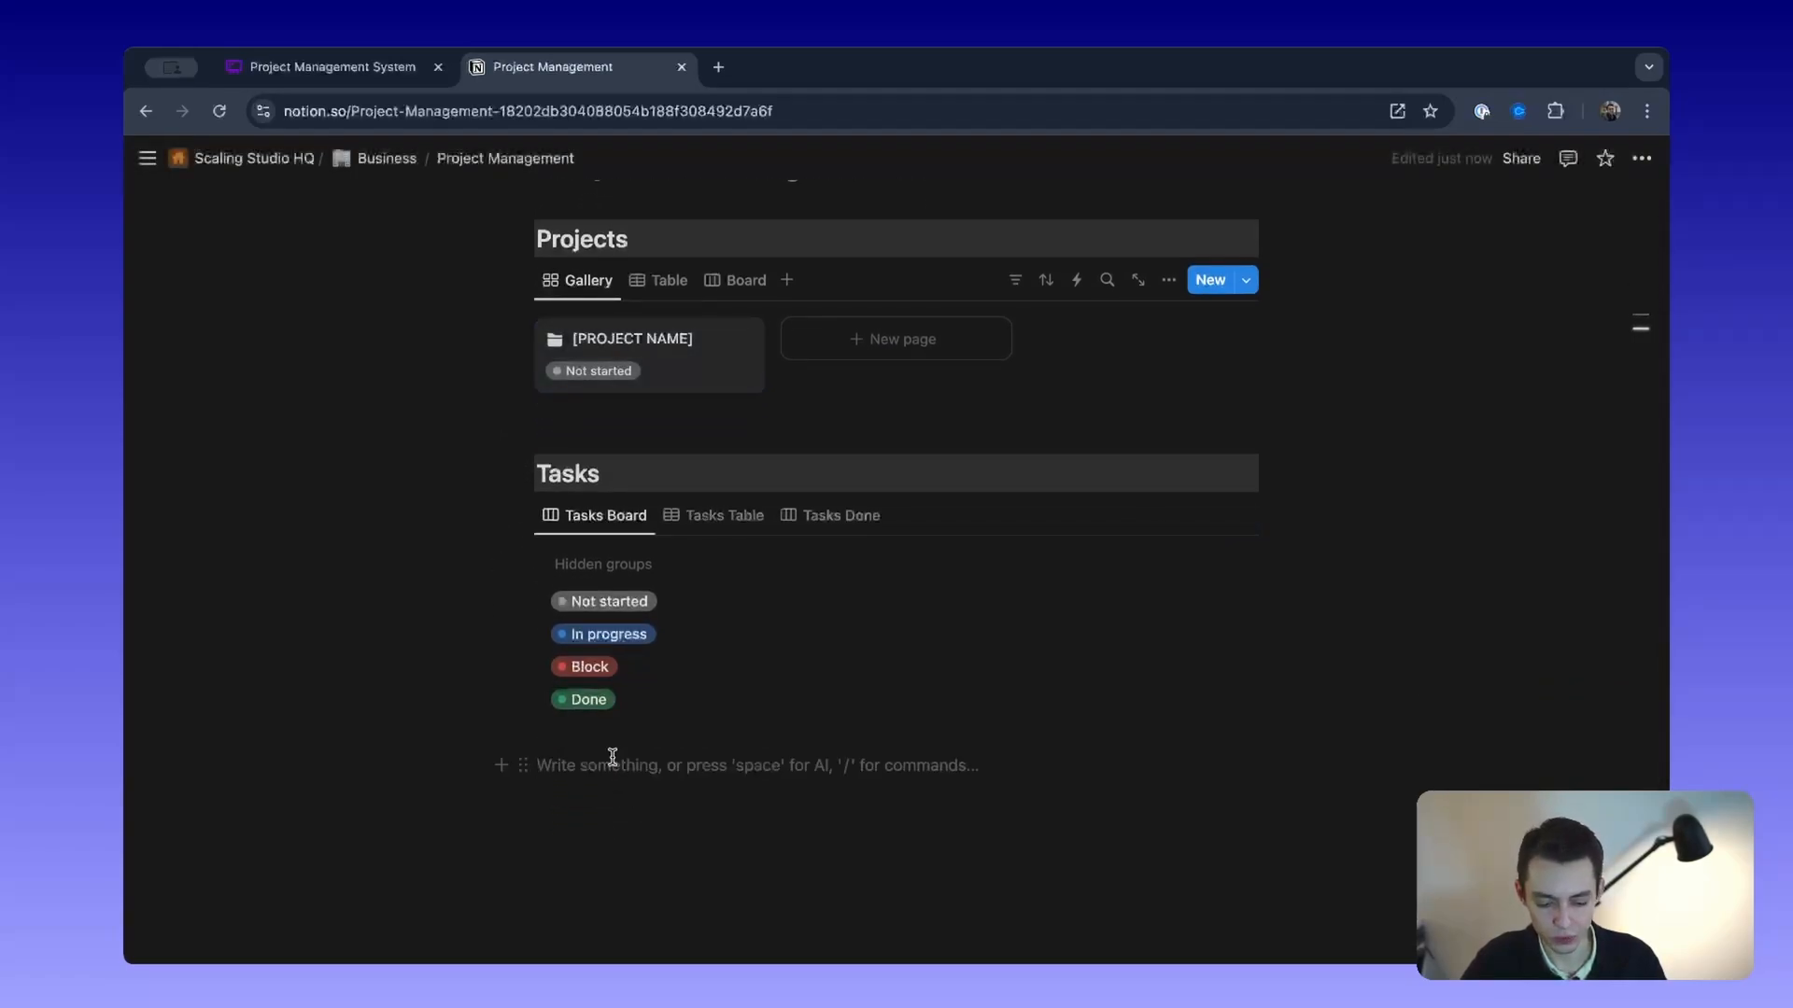
pyautogui.write('/time')
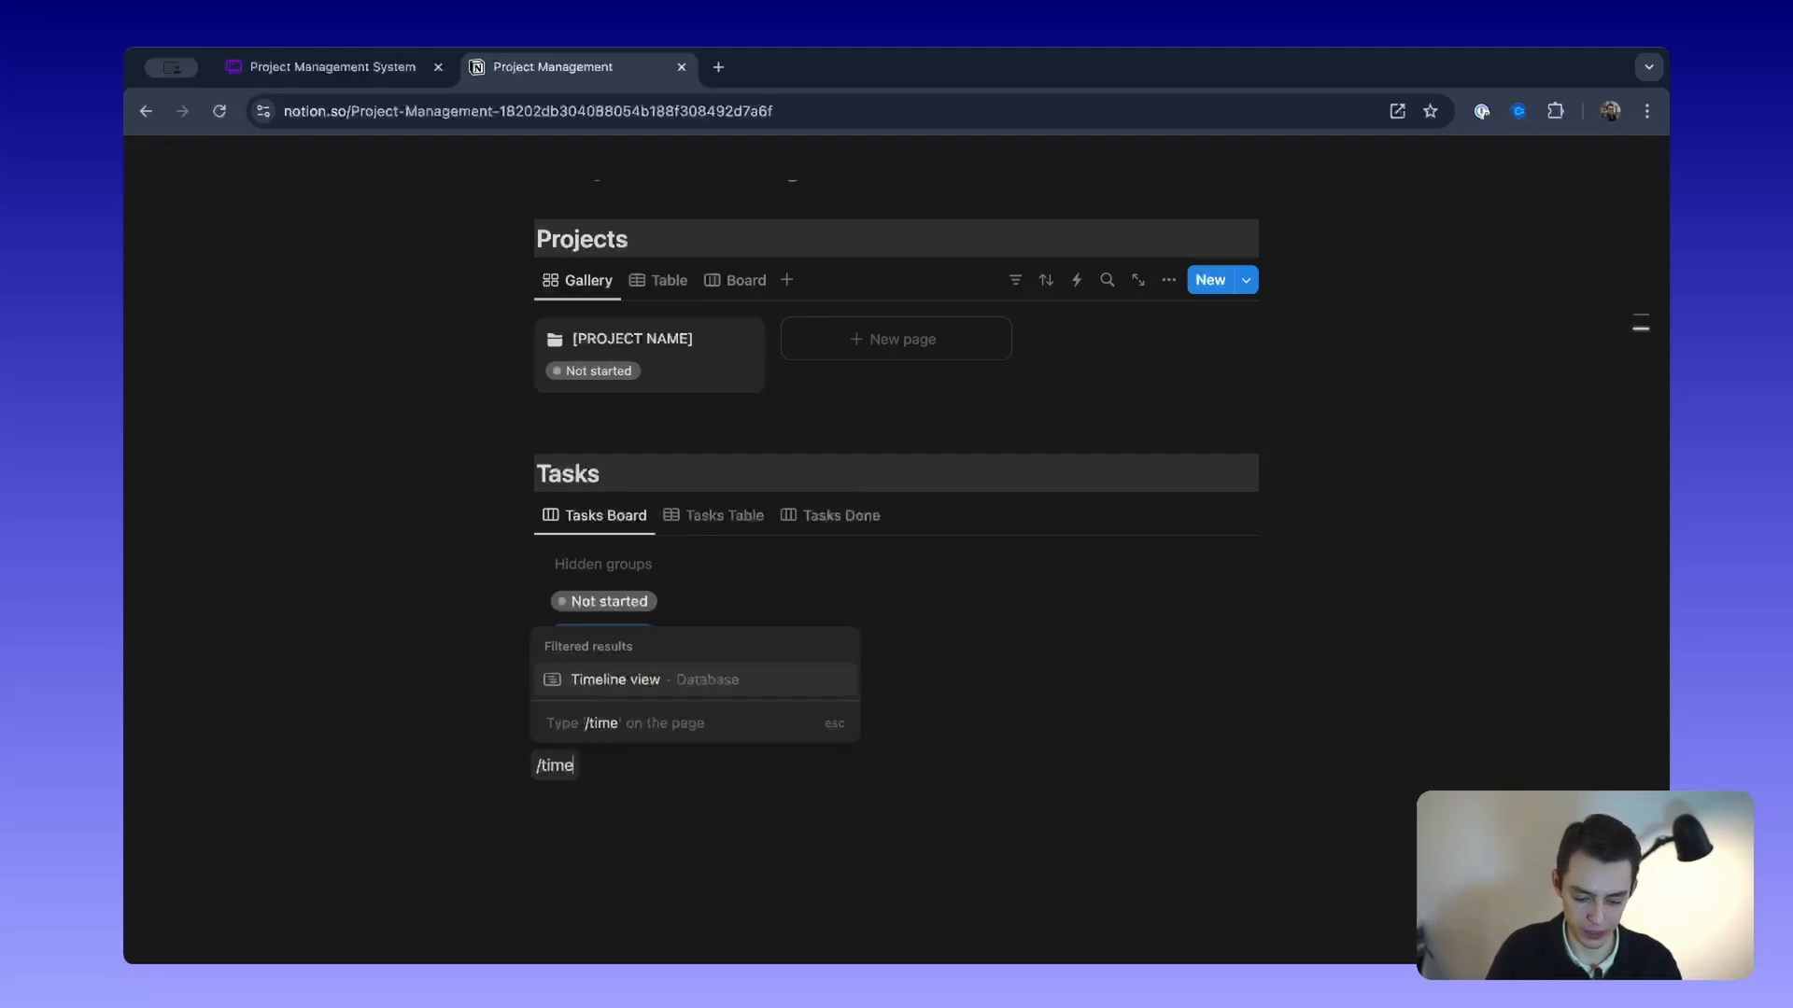
pyautogui.press('Return')
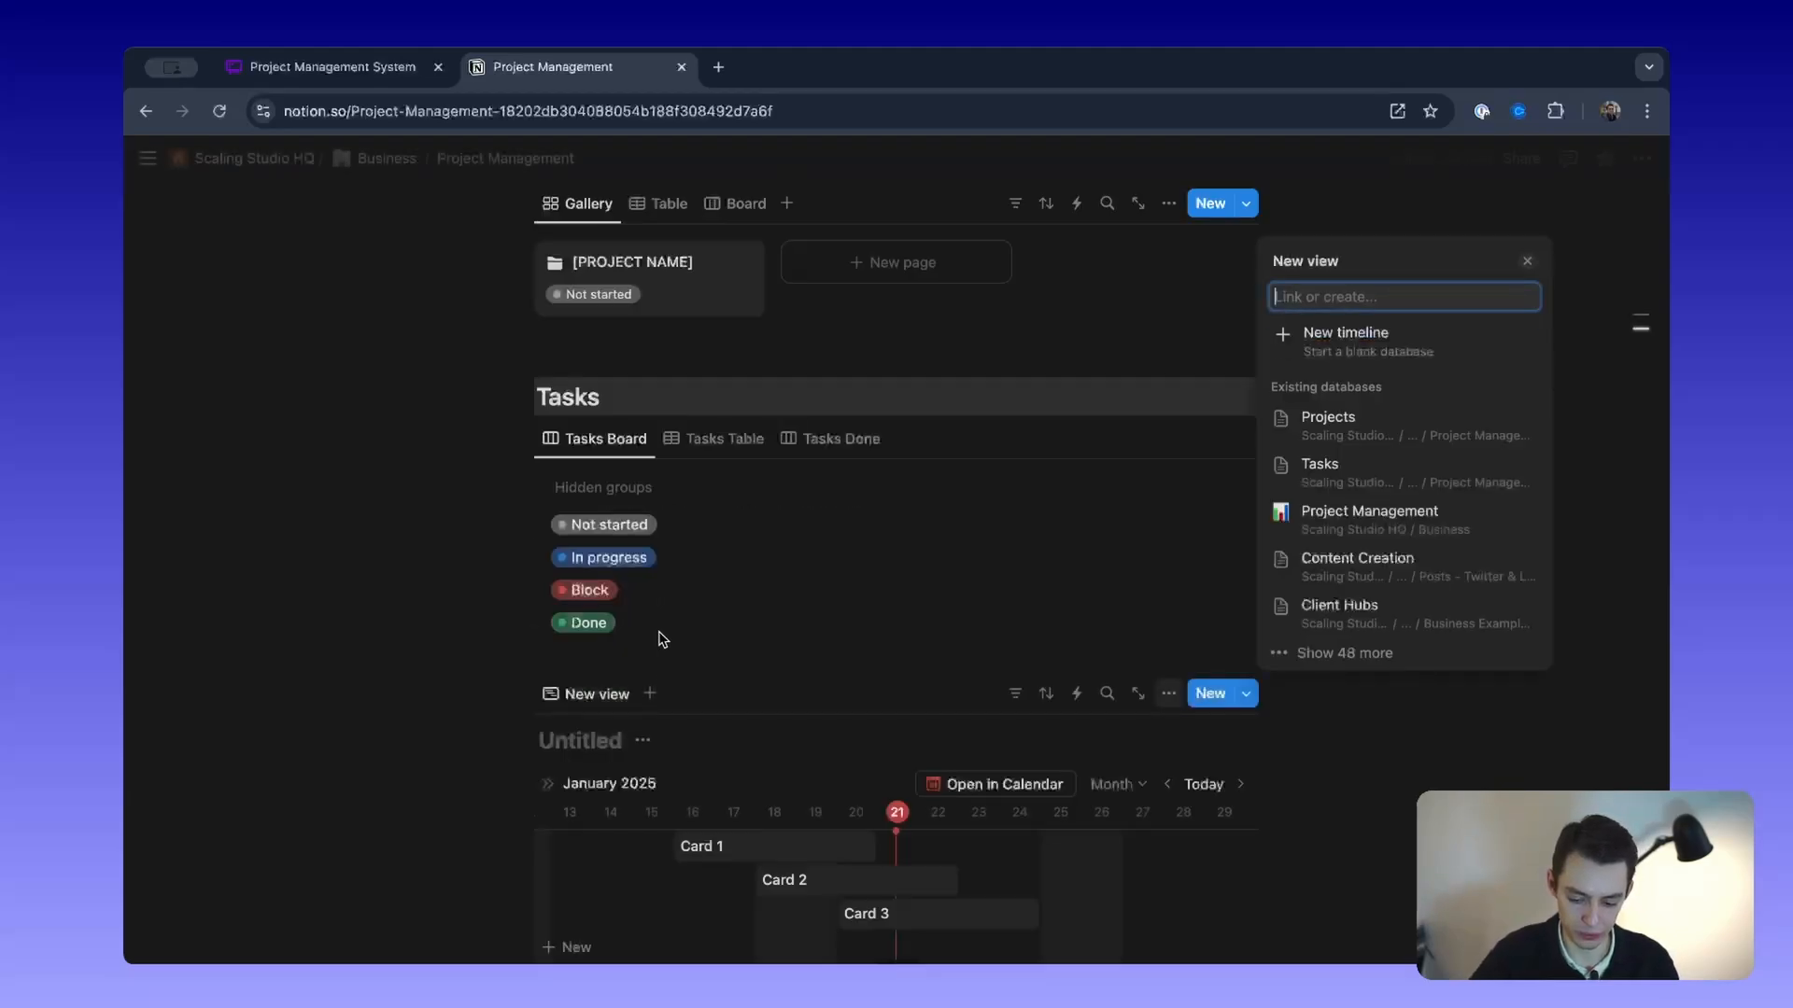
pyautogui.click(1359, 438)
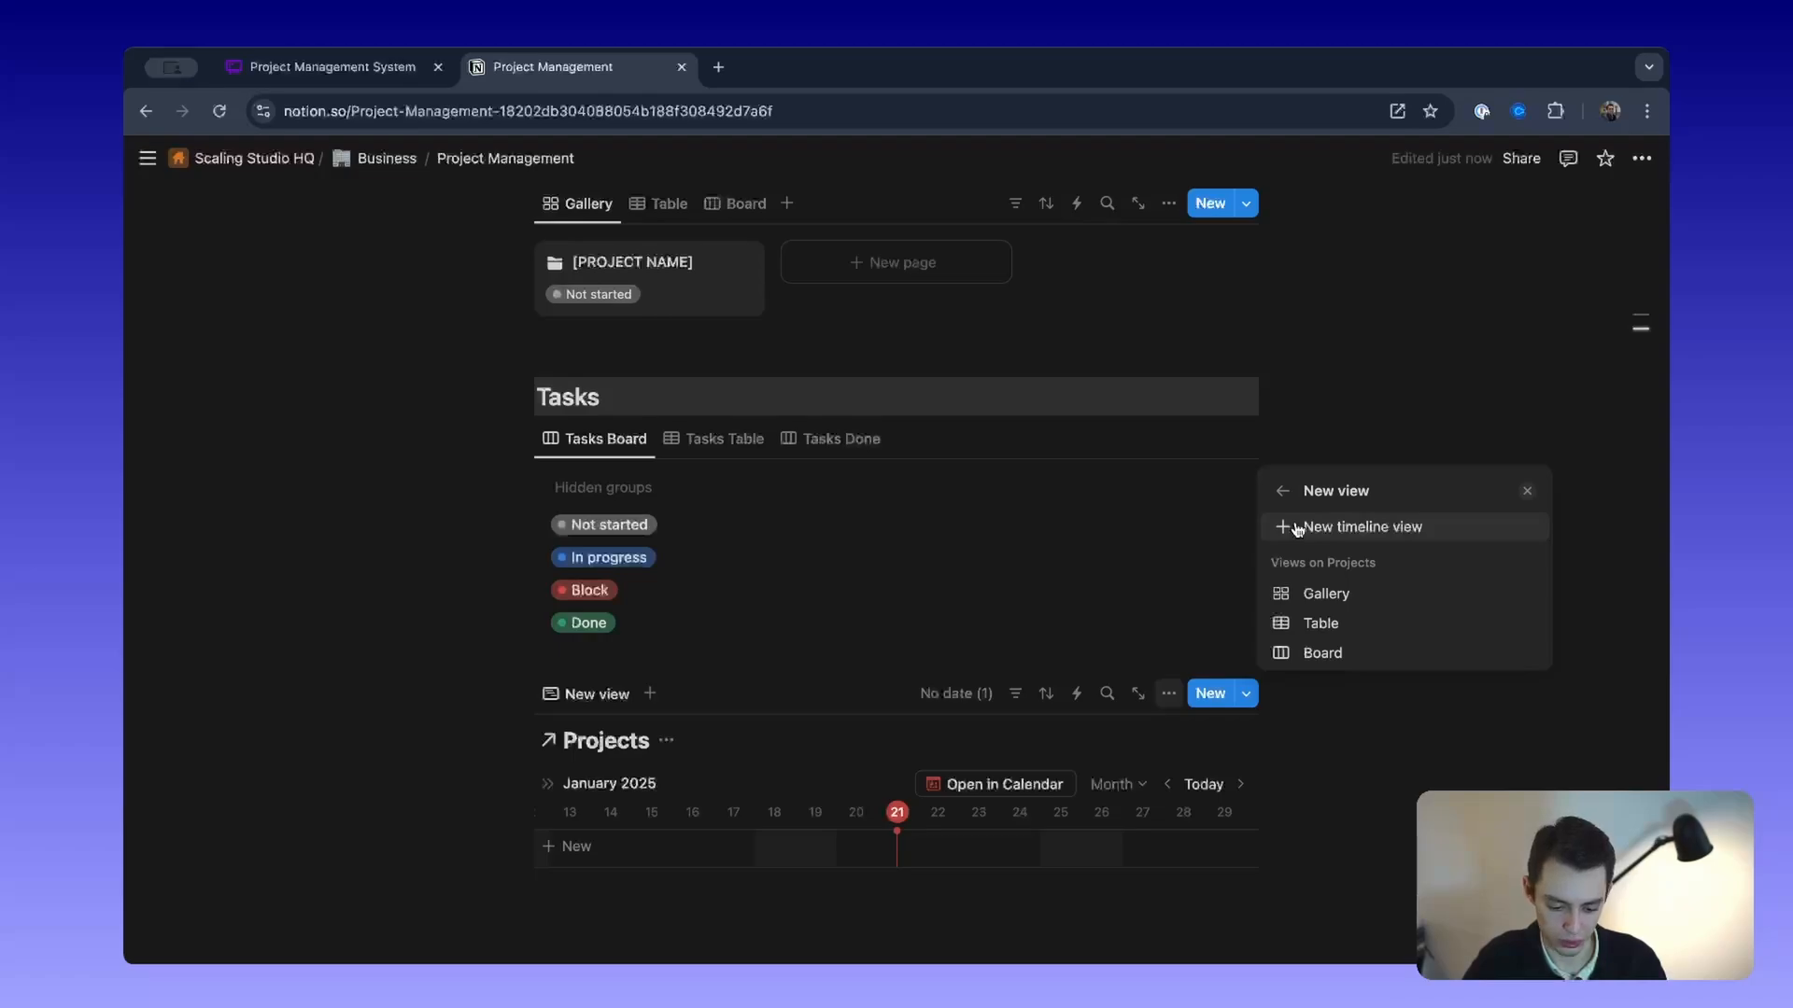
pyautogui.click(1298, 529)
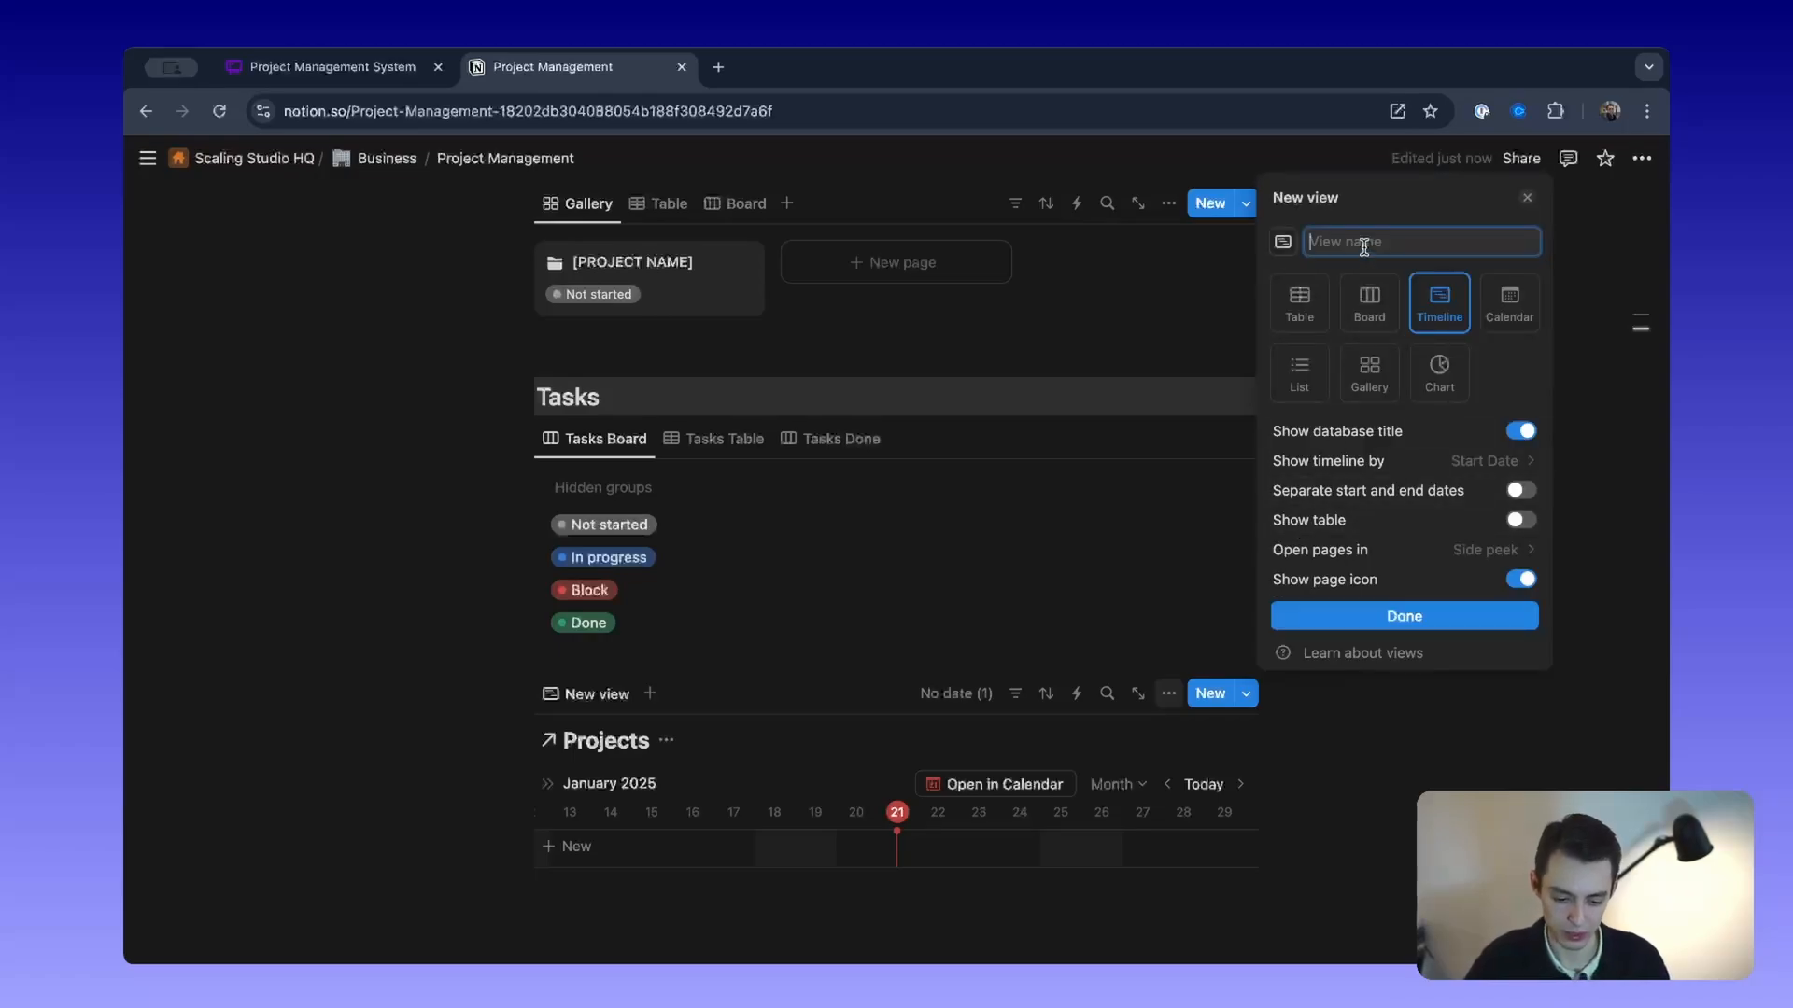
# Step: Name the new timeline view Projects Timeline and hide its database title
pyautogui.write('Projects Timel')
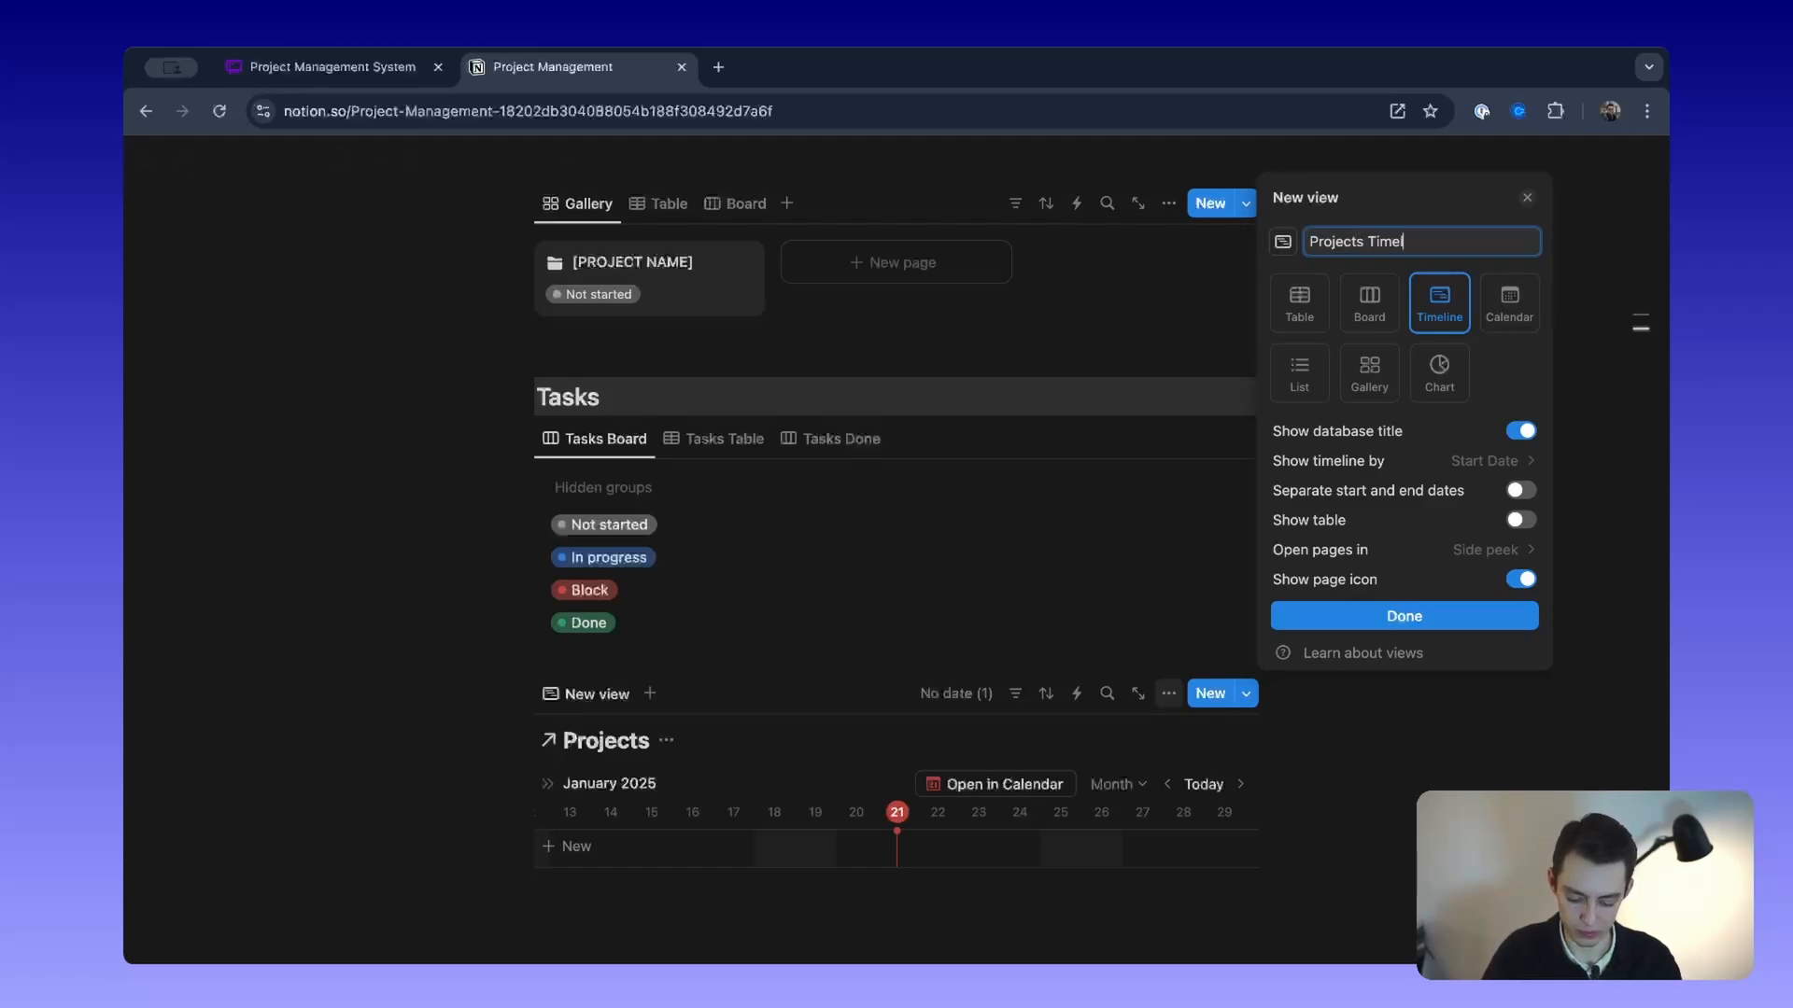
pyautogui.write('ine')
pyautogui.click(1520, 430)
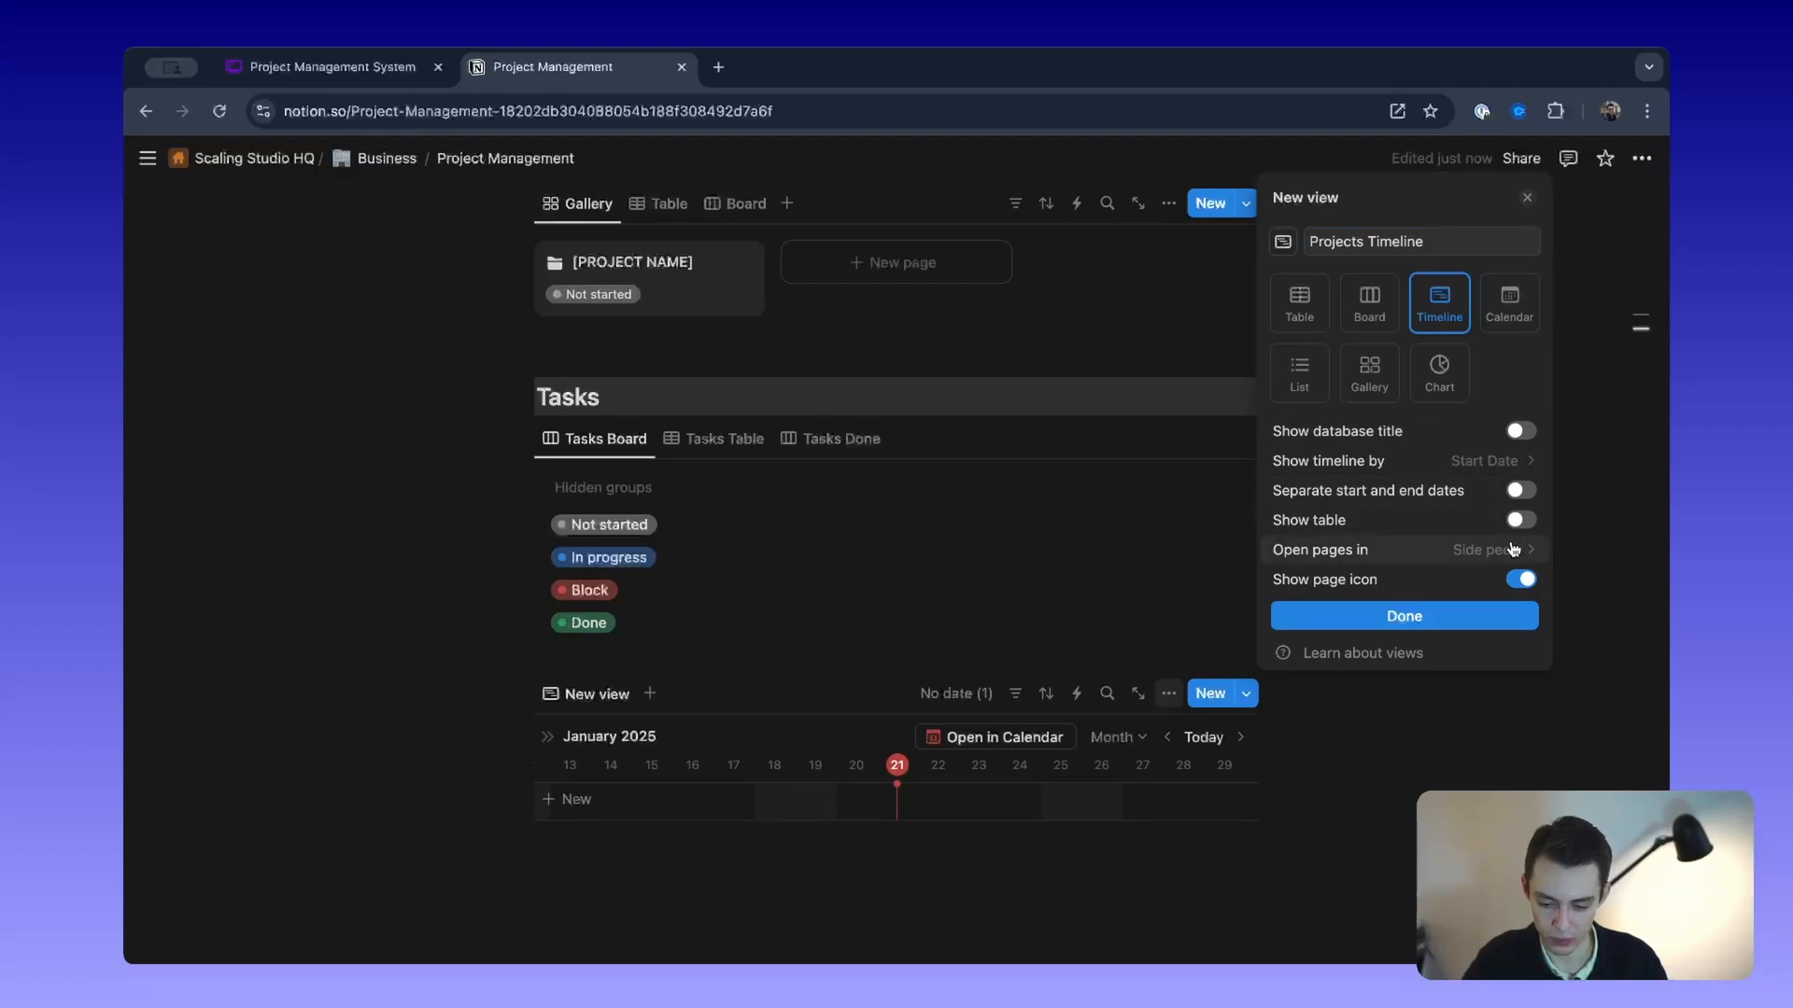
pyautogui.click(1520, 490)
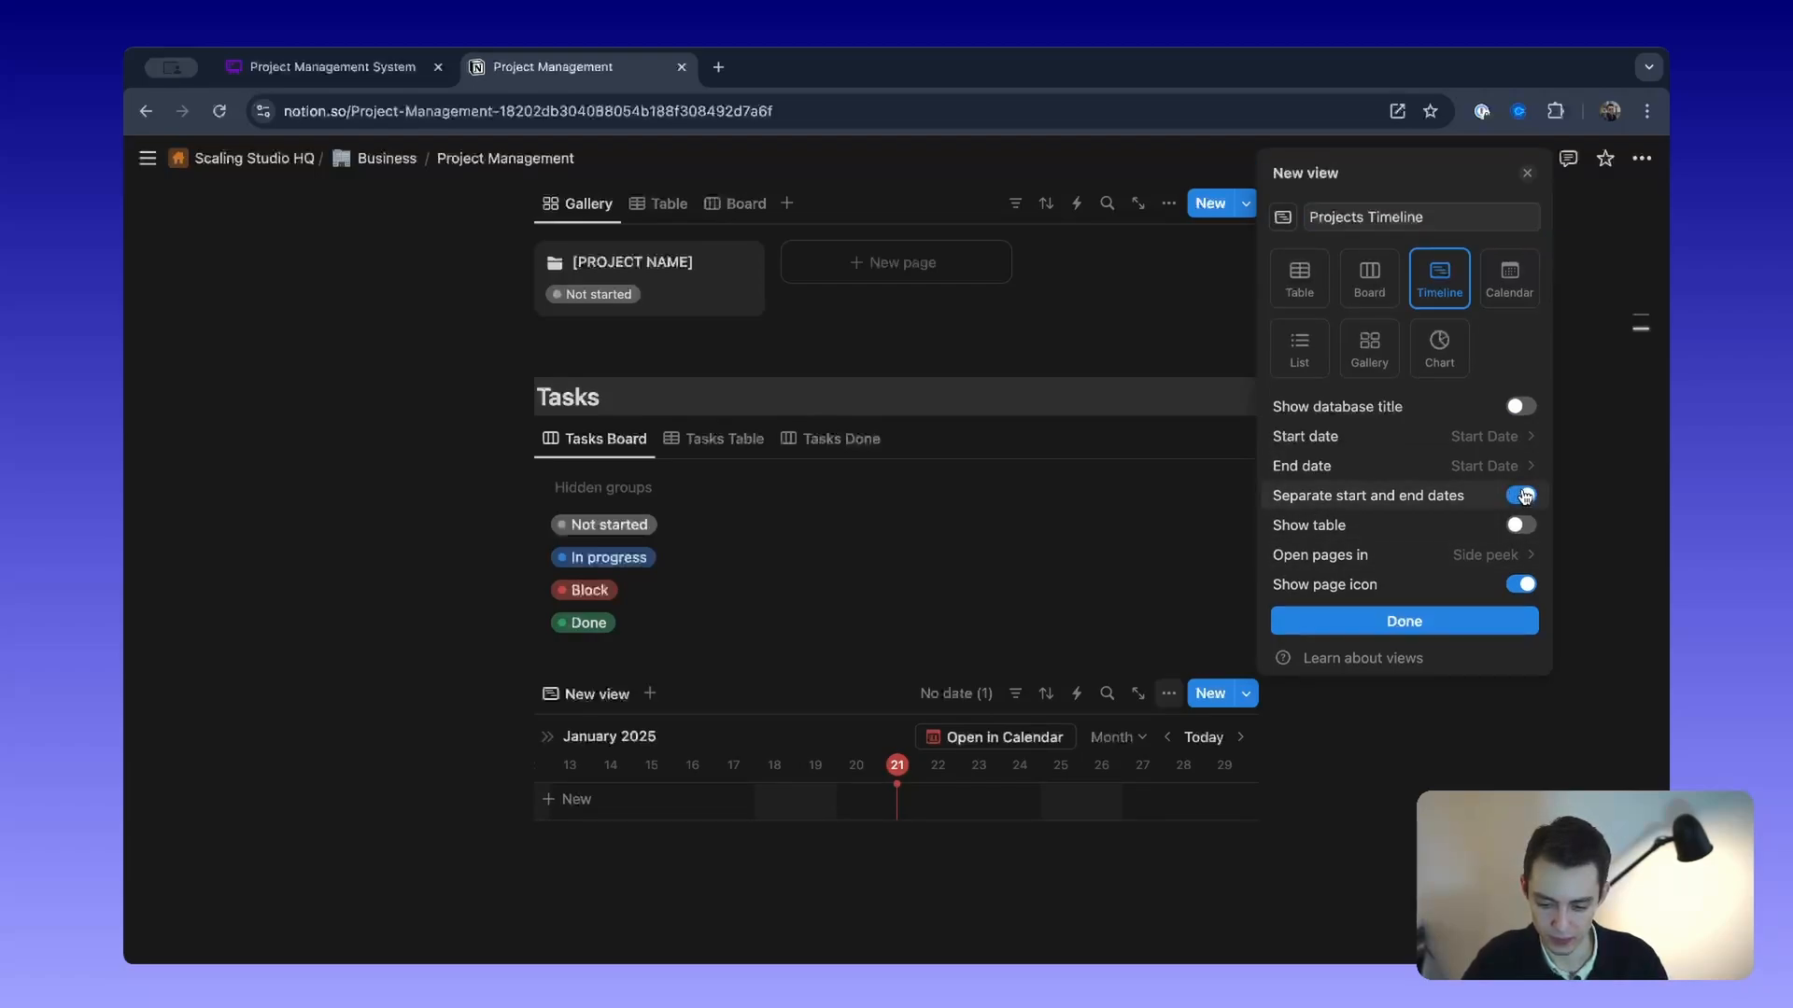
pyautogui.click(1522, 495)
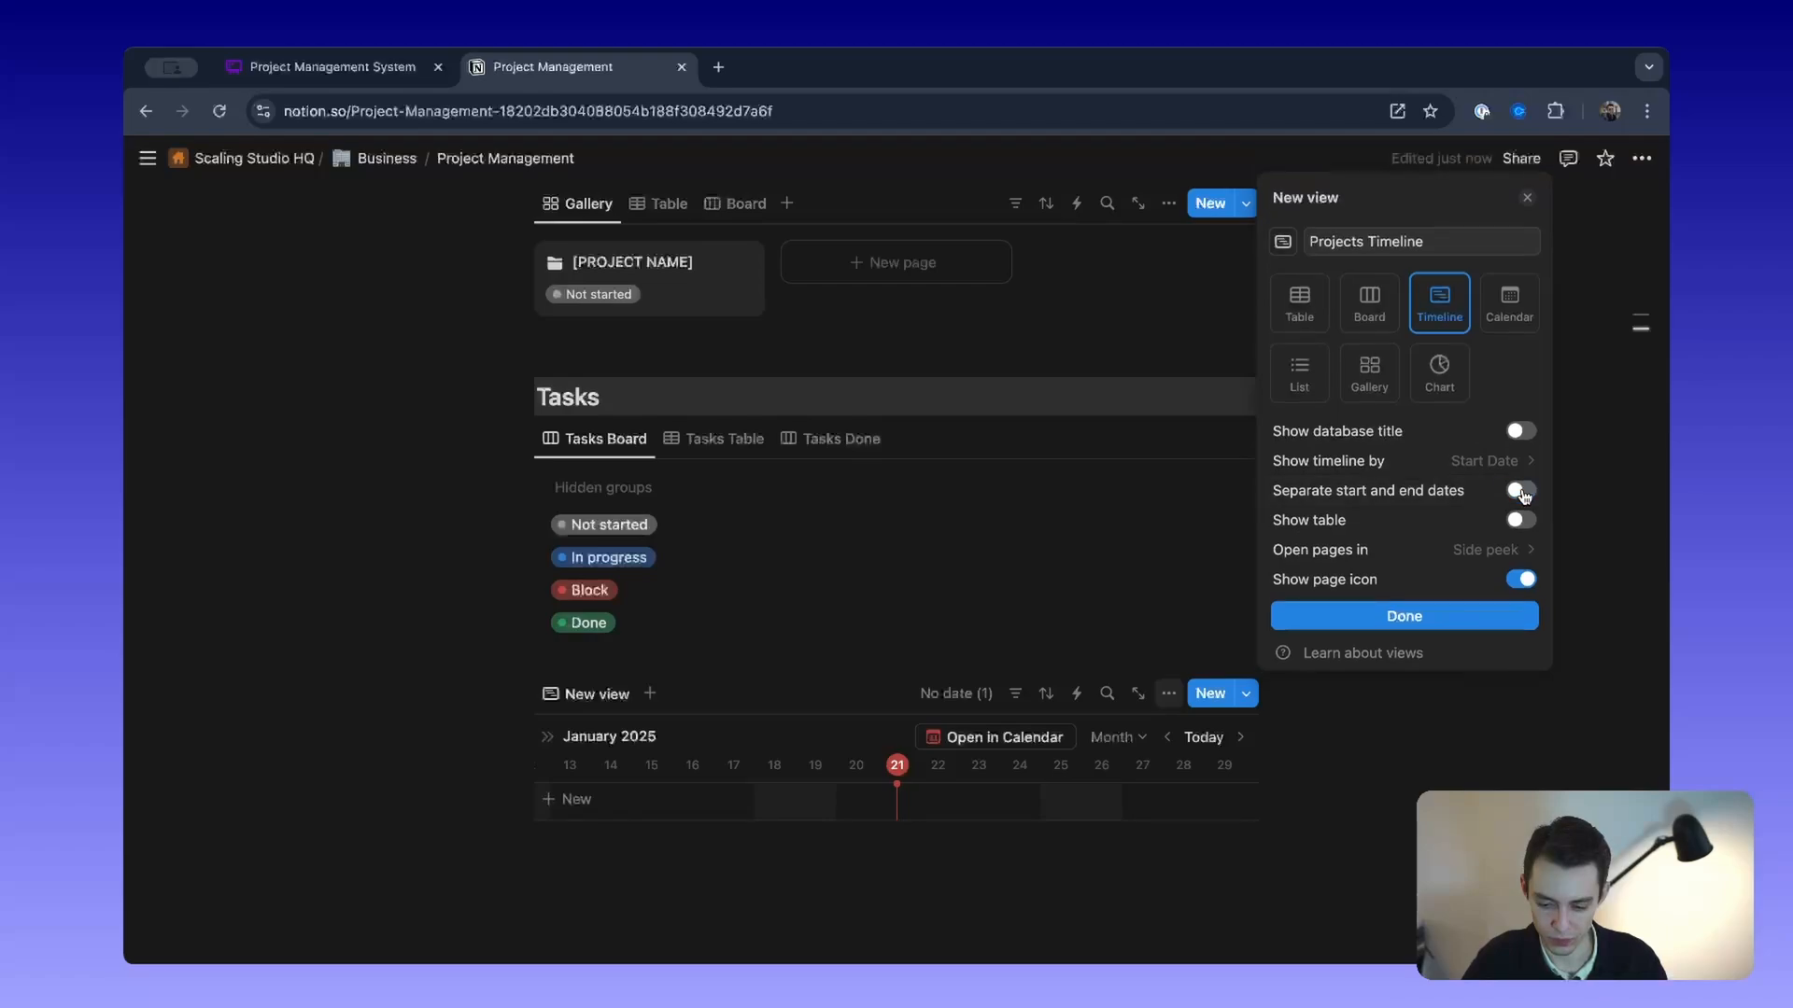
pyautogui.click(1517, 467)
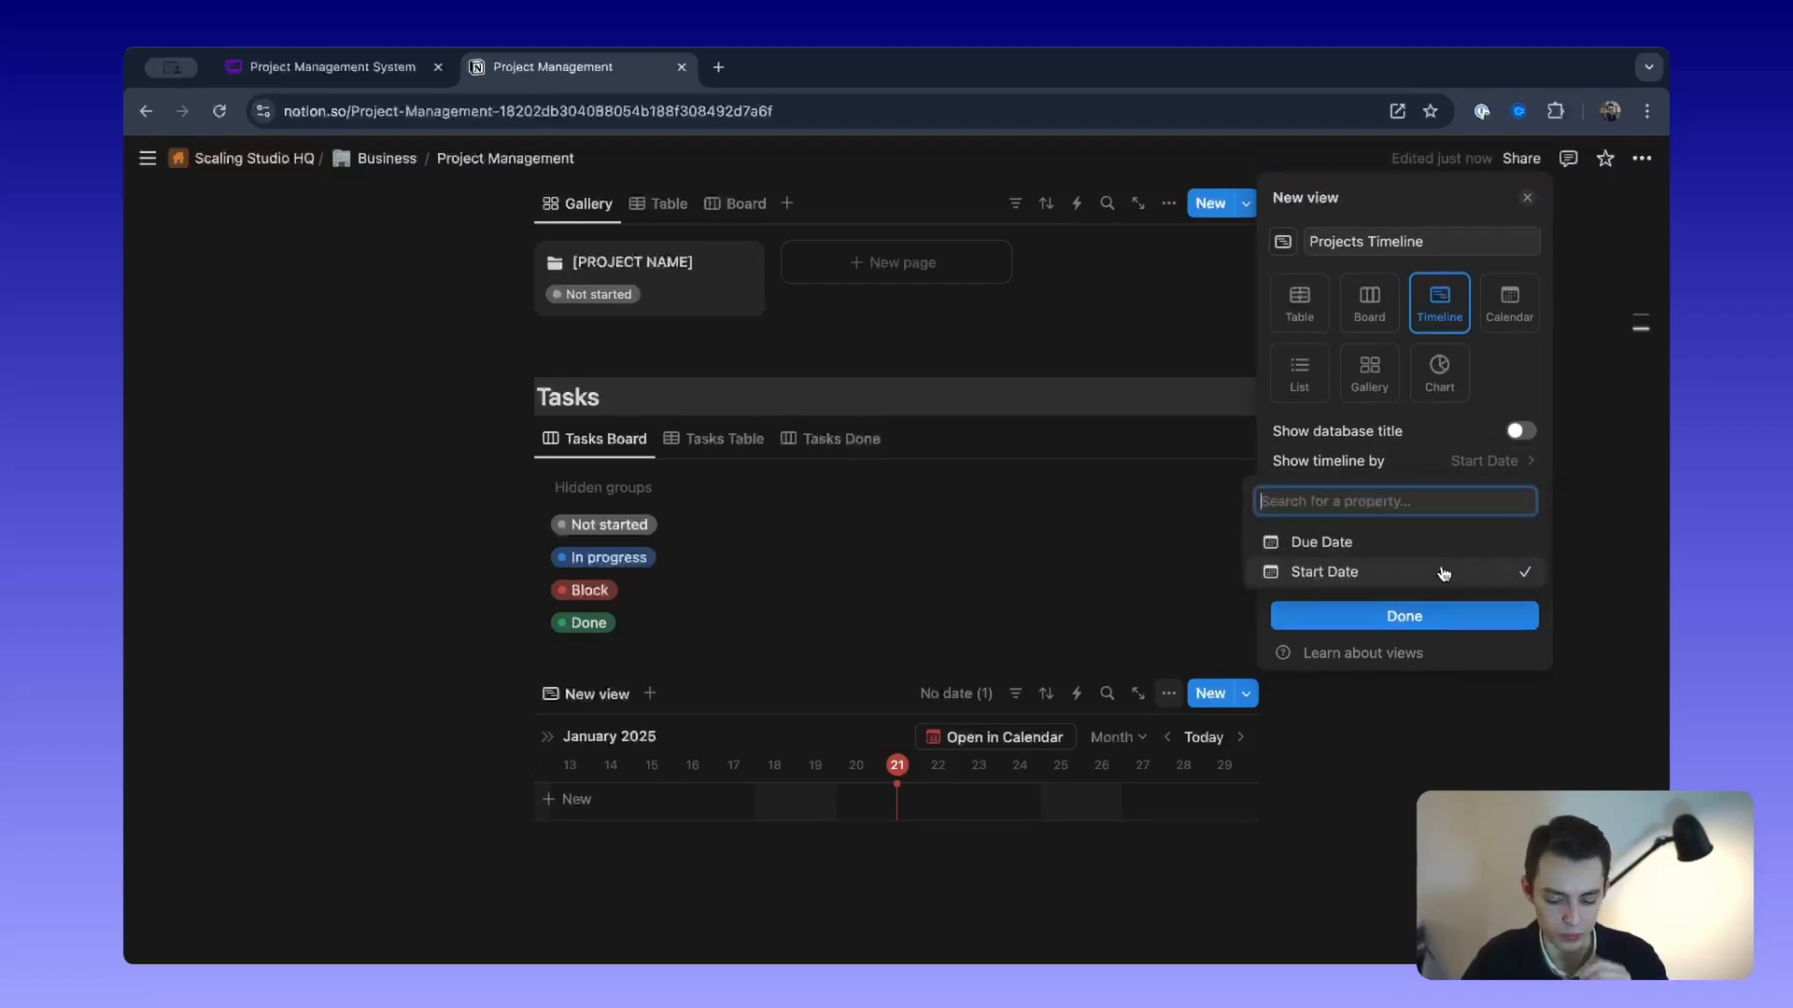
pyautogui.click(1494, 389)
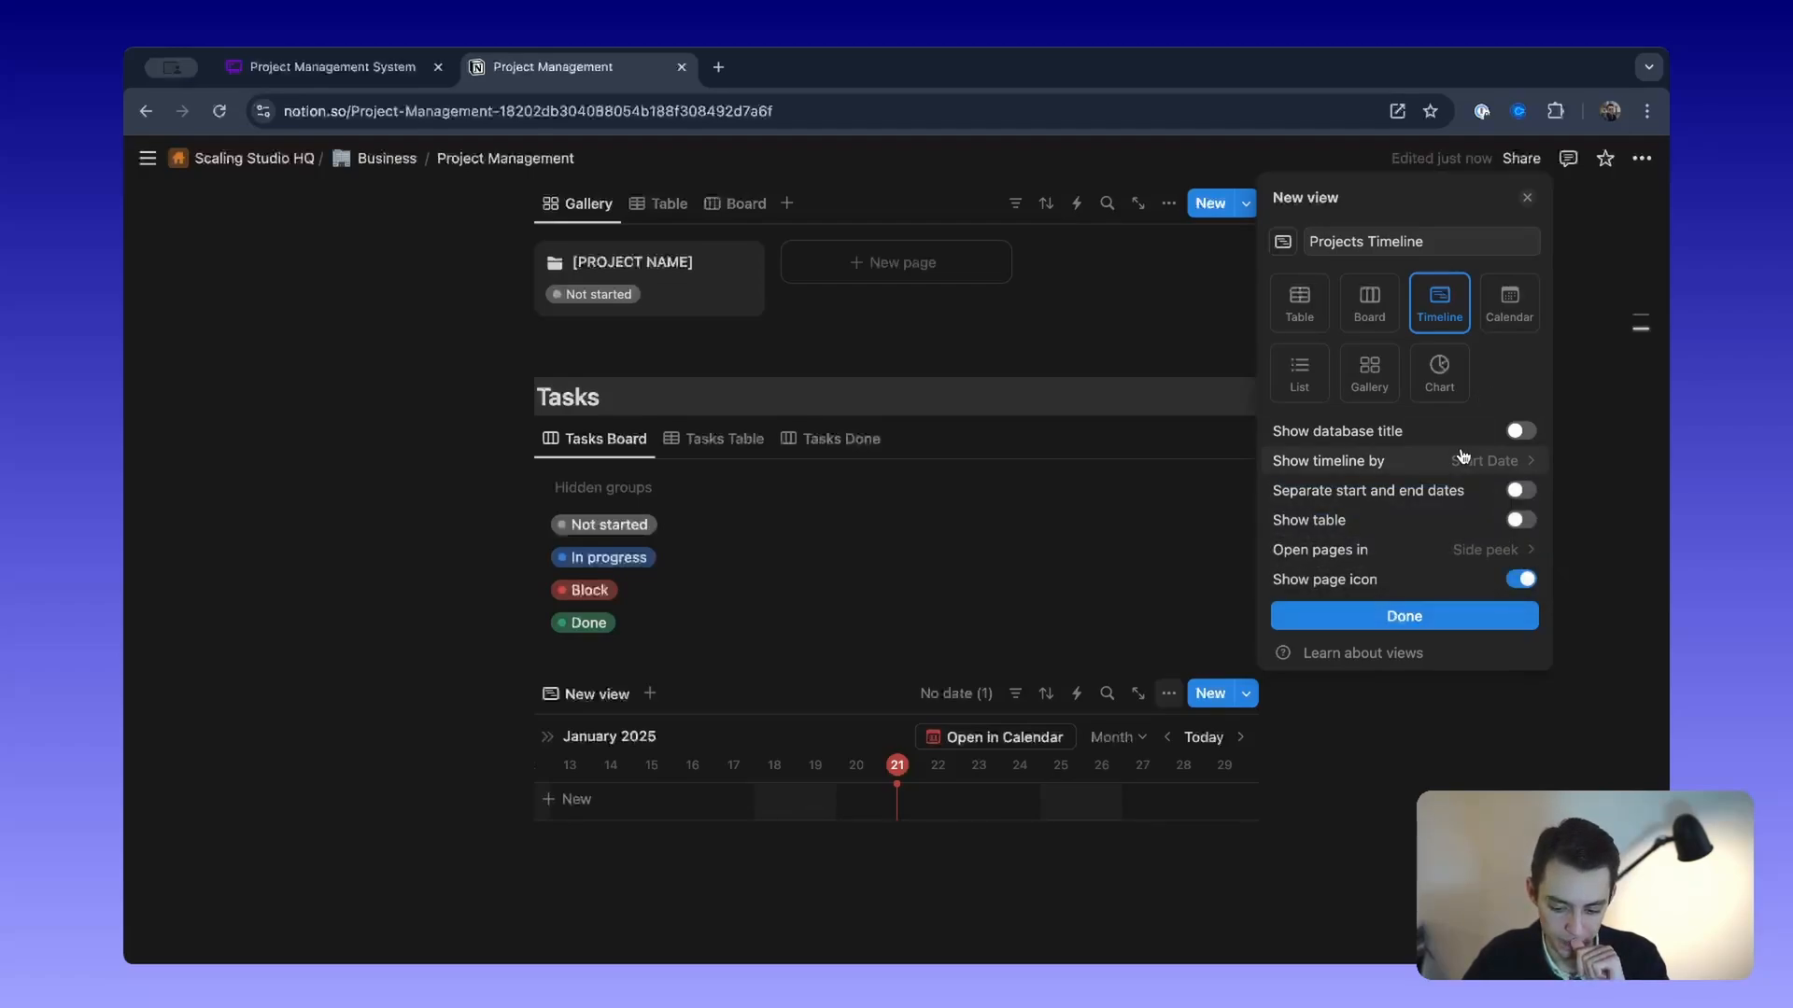
pyautogui.click(1483, 540)
pyautogui.click(1461, 540)
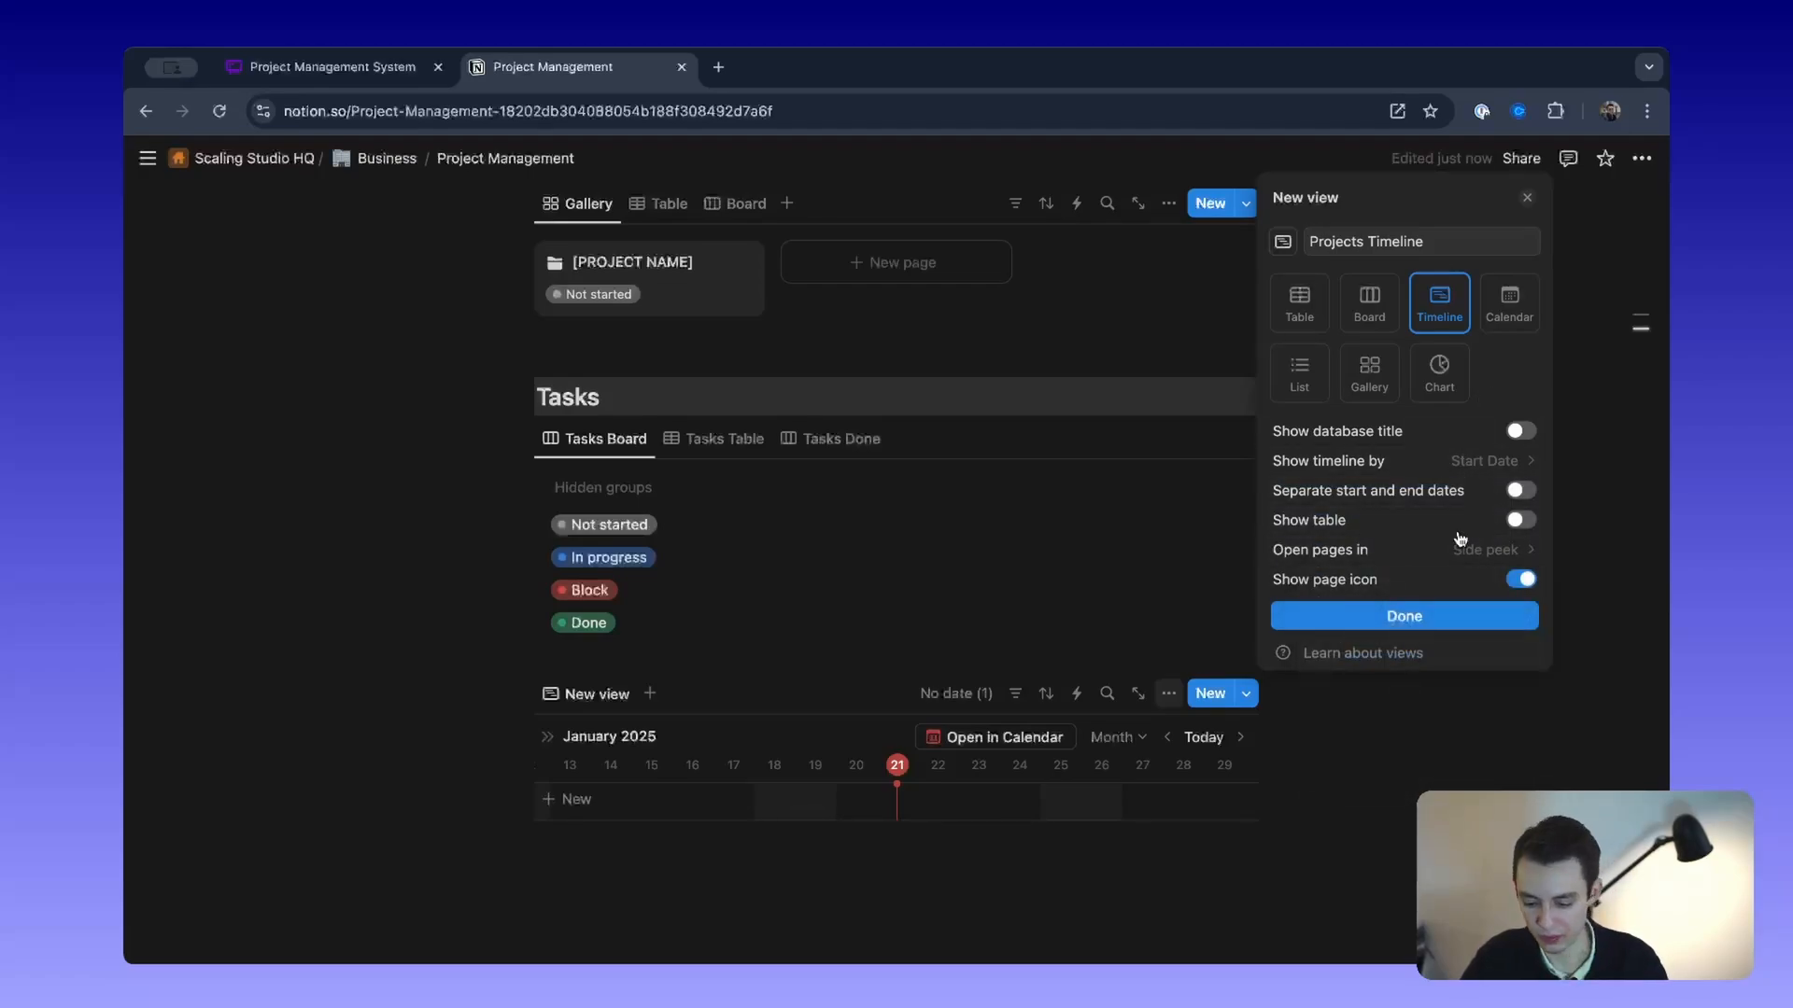
# Step: Finish creating the Projects Timeline view and close its settings
pyautogui.click(1410, 615)
pyautogui.click(885, 549)
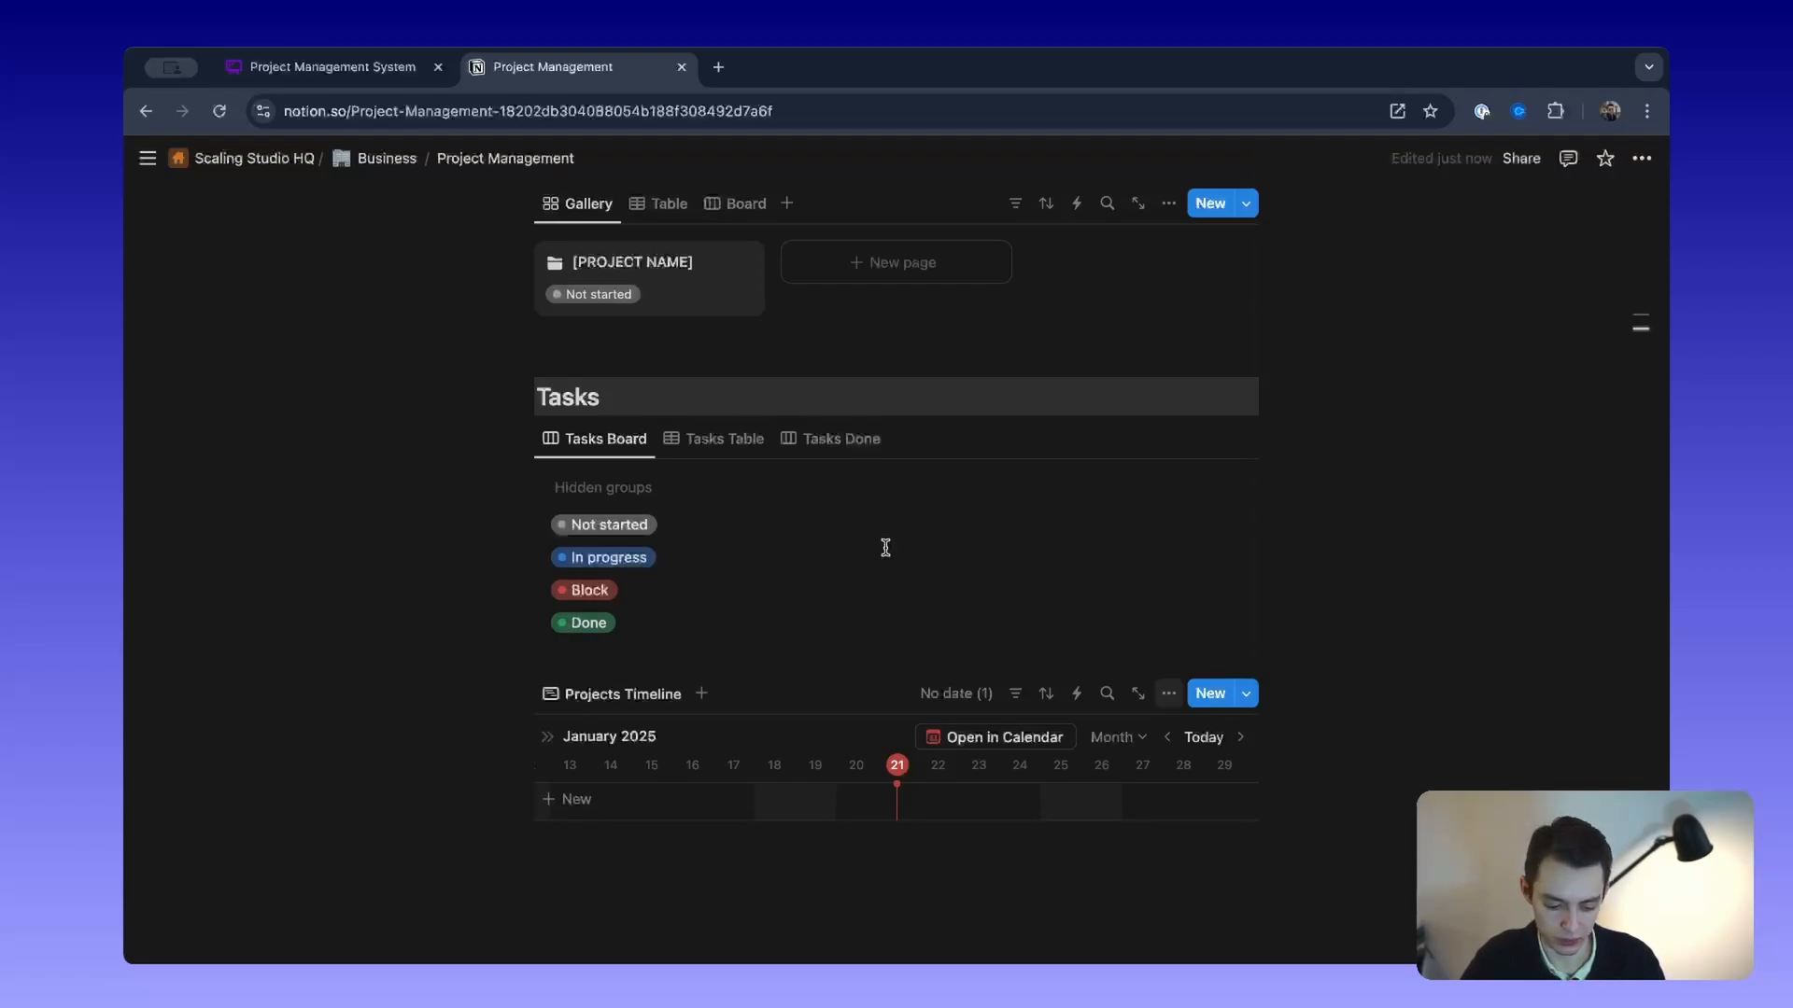
# Step: Show the Status property on items in the Projects Timeline view and close its view options
pyautogui.scroll(2, 597, 679)
pyautogui.scroll(-5, 600, 680)
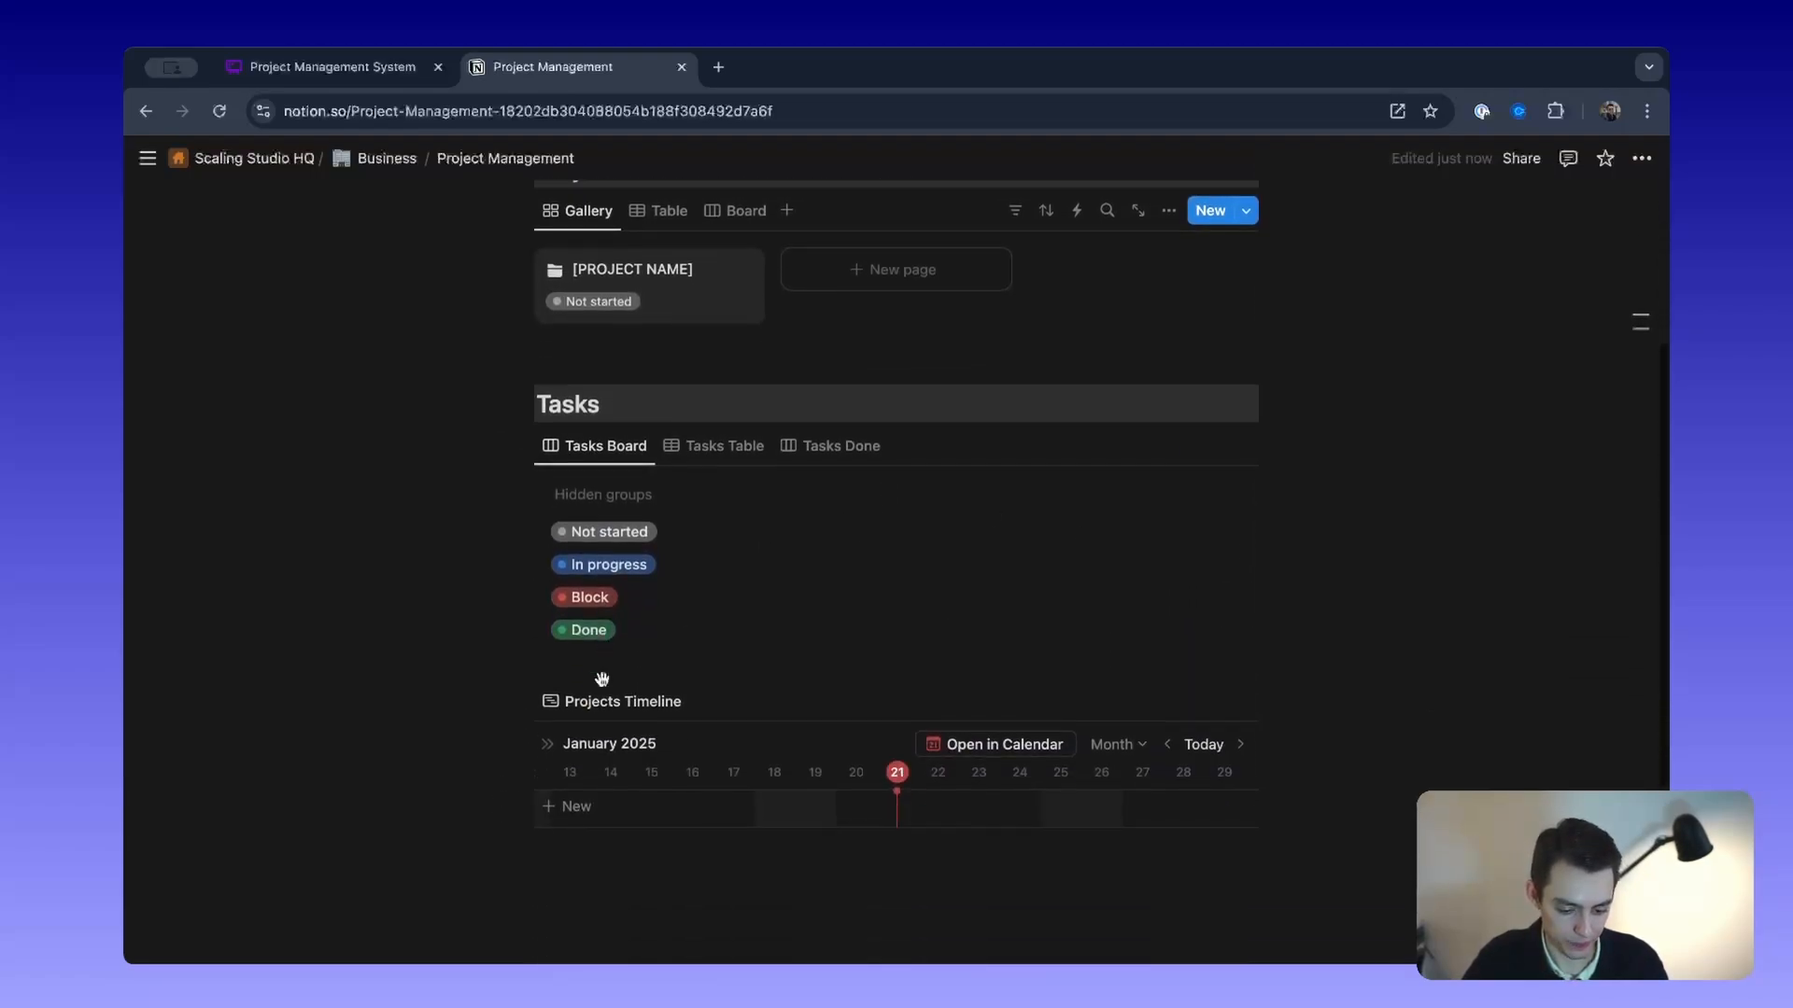
pyautogui.click(1168, 588)
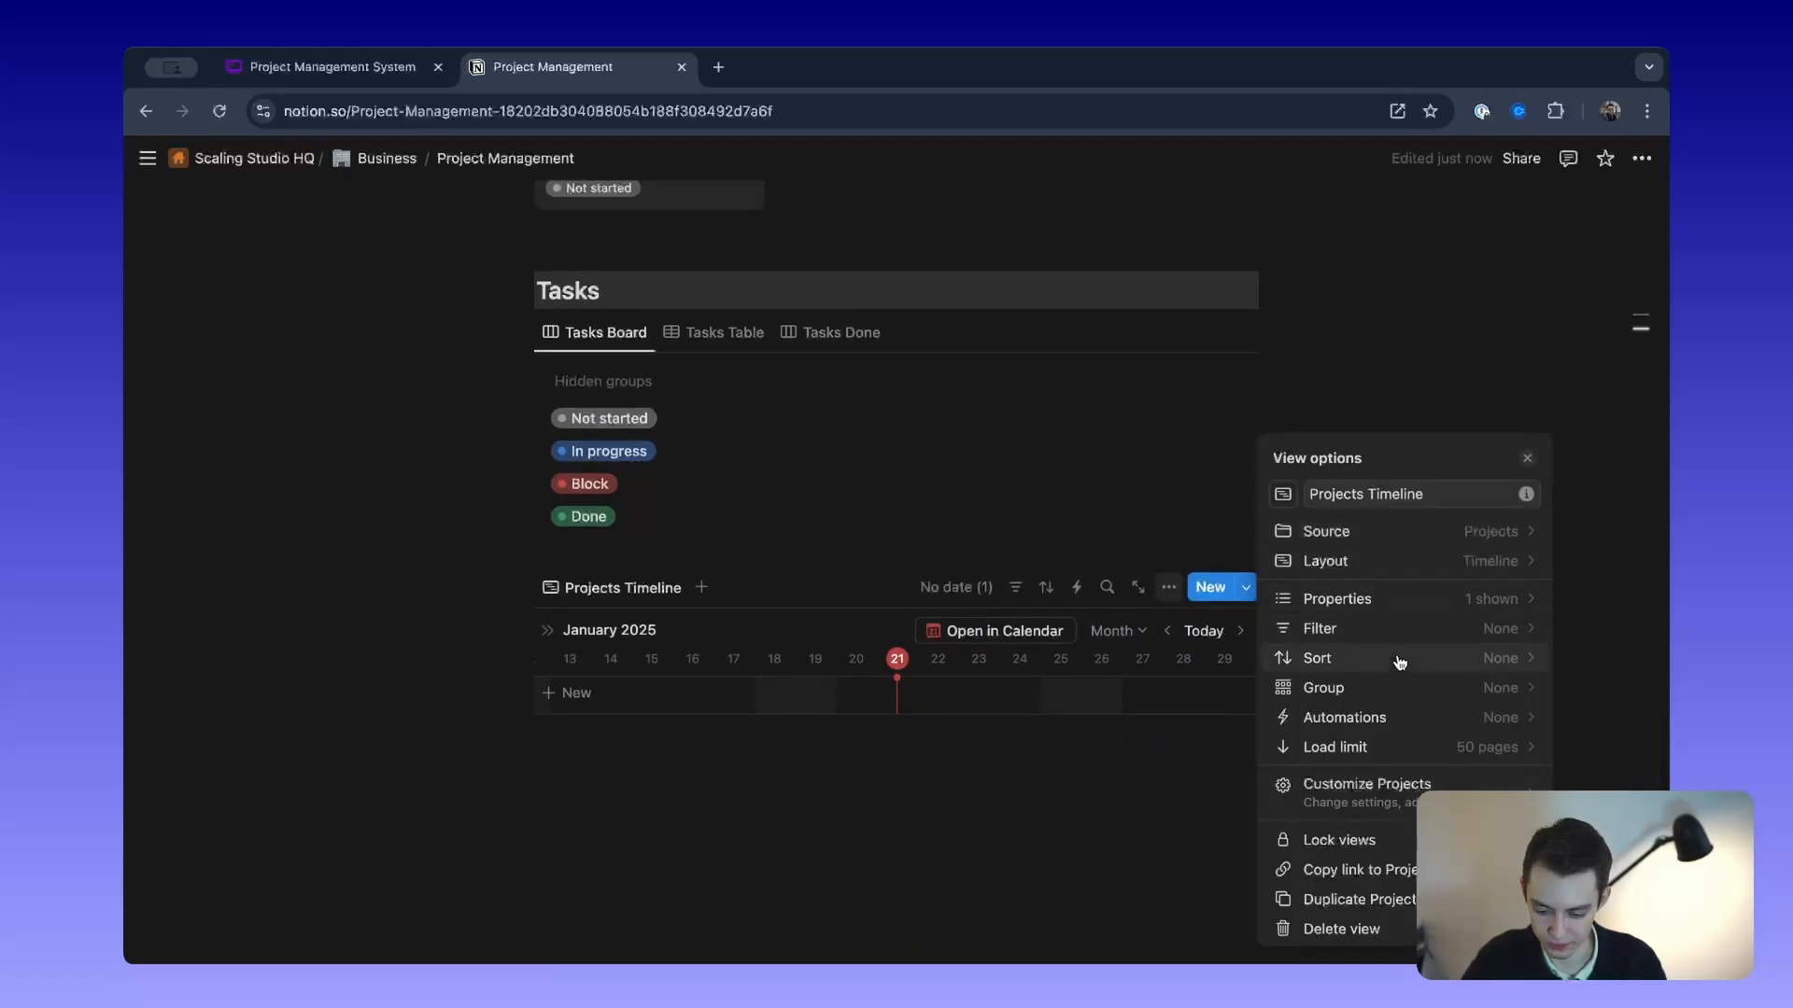
pyautogui.click(1445, 561)
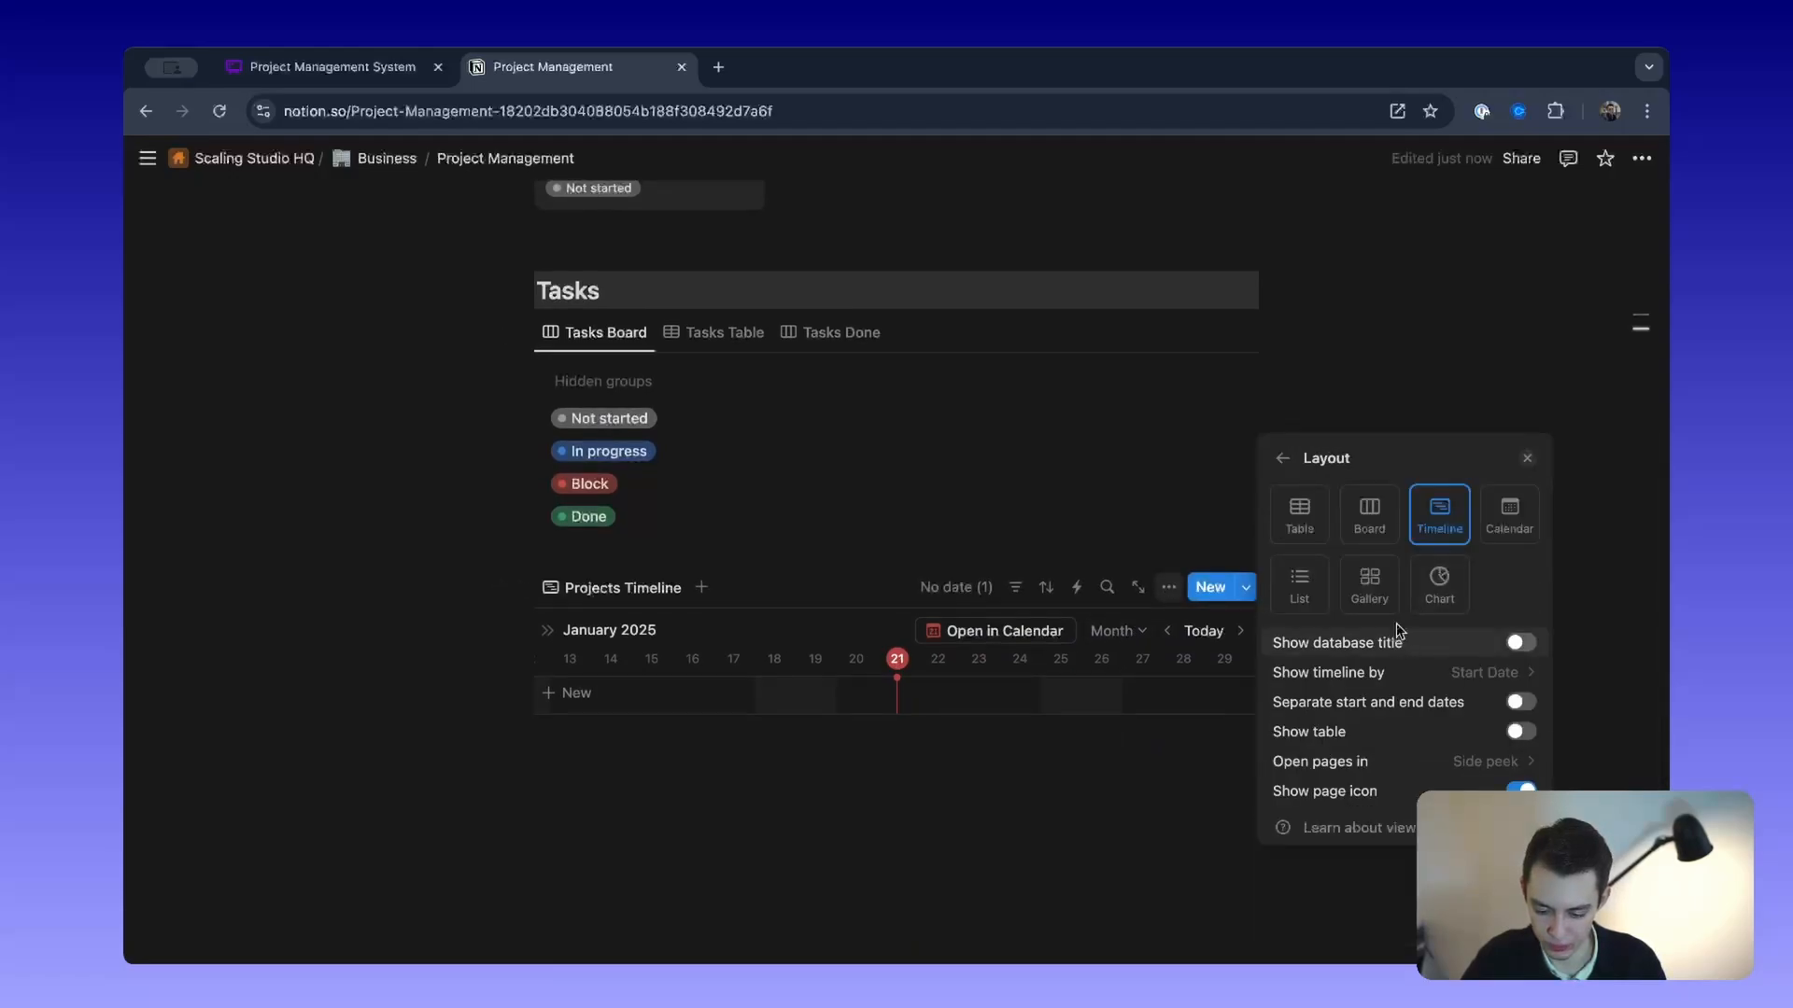
pyautogui.click(1279, 458)
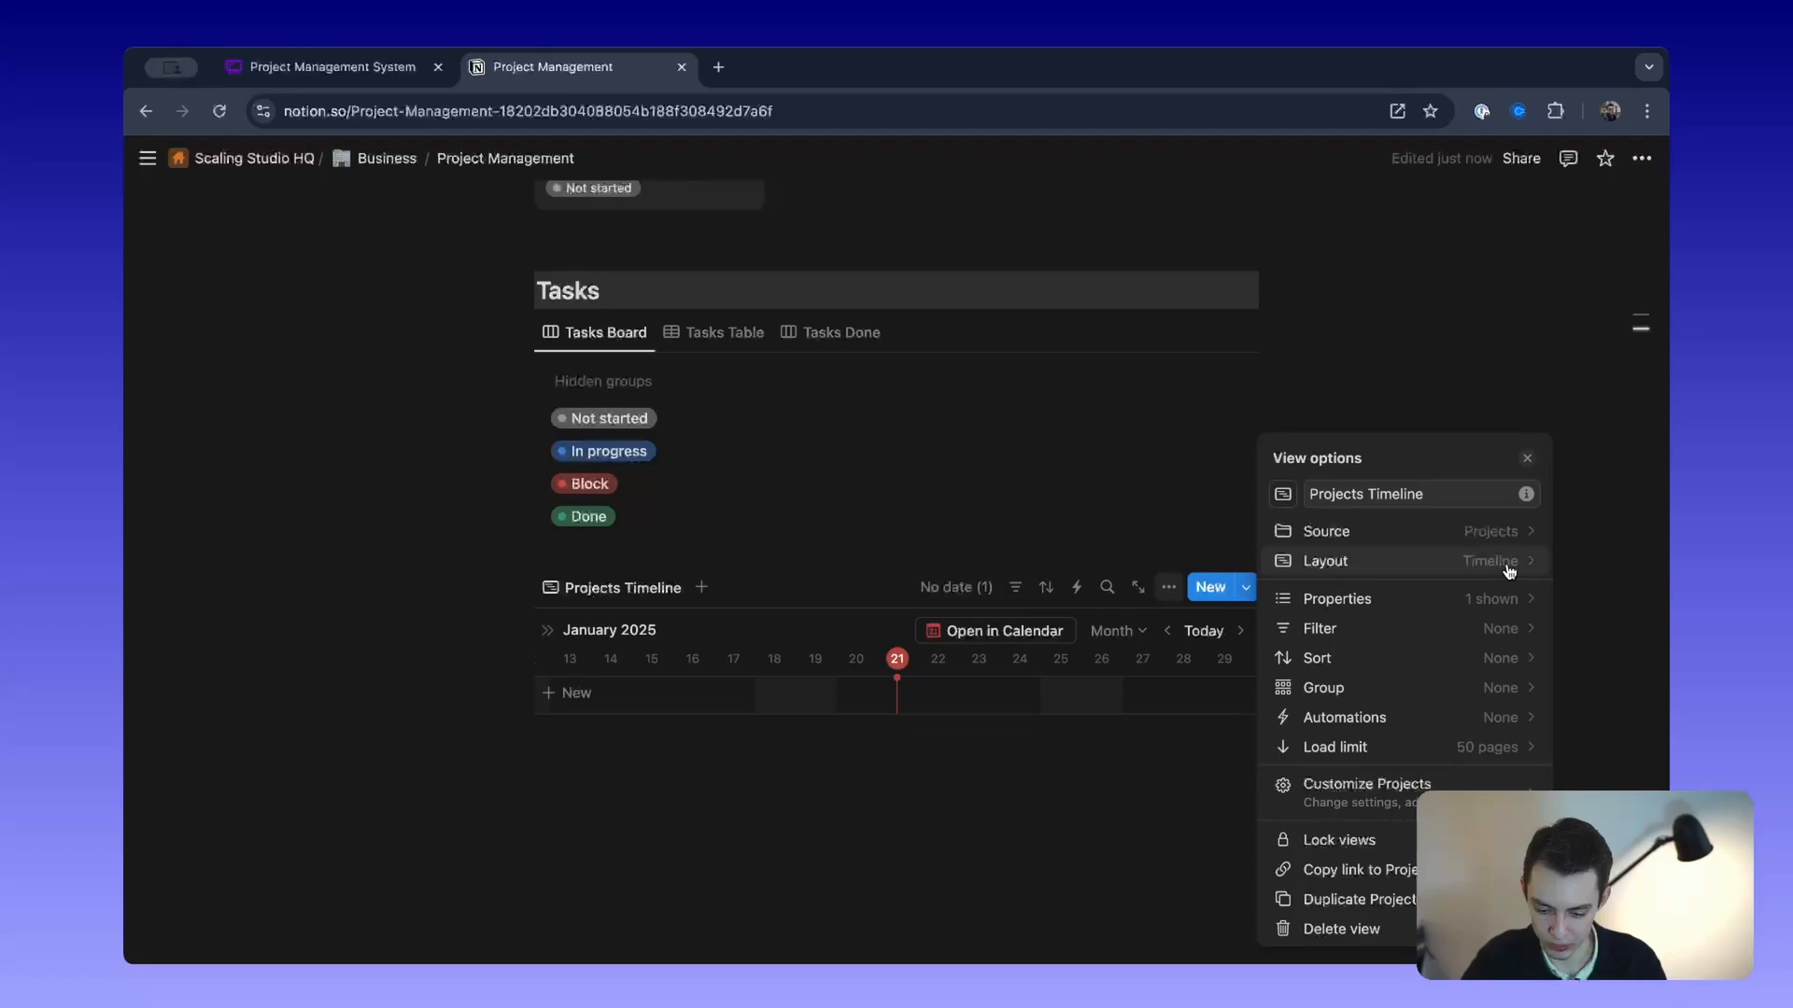
pyautogui.click(1519, 534)
pyautogui.click(1279, 459)
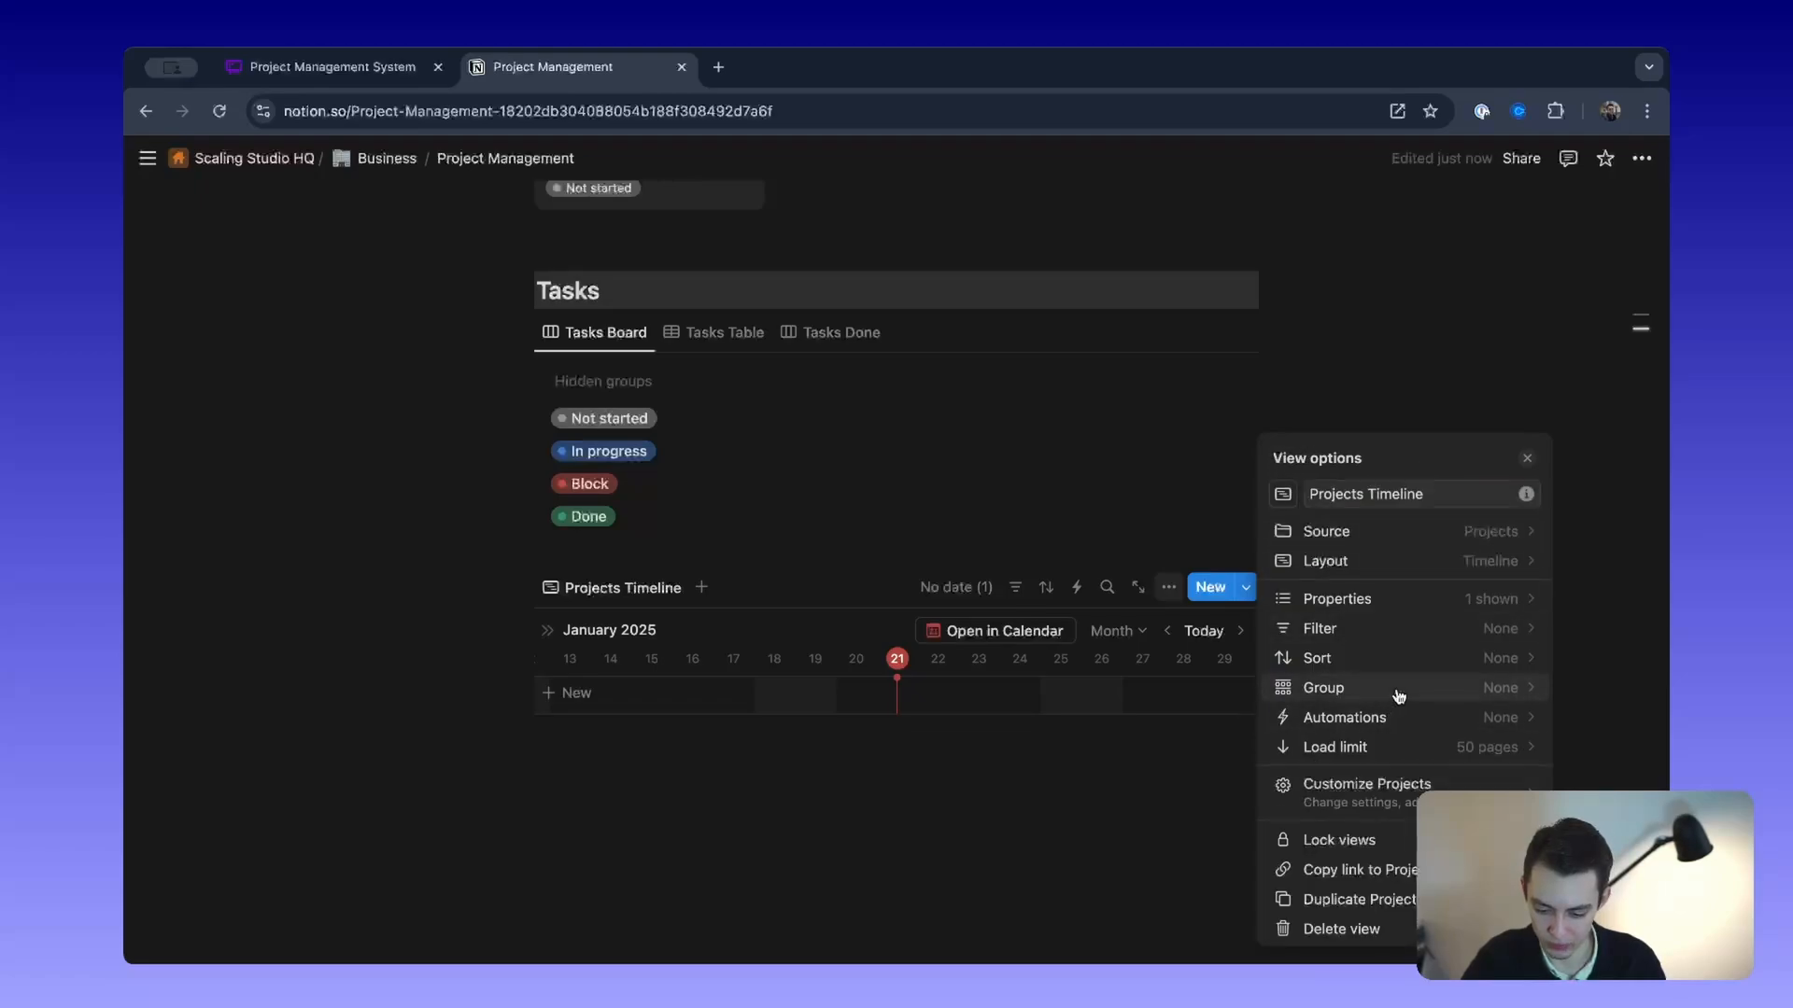
pyautogui.click(1492, 599)
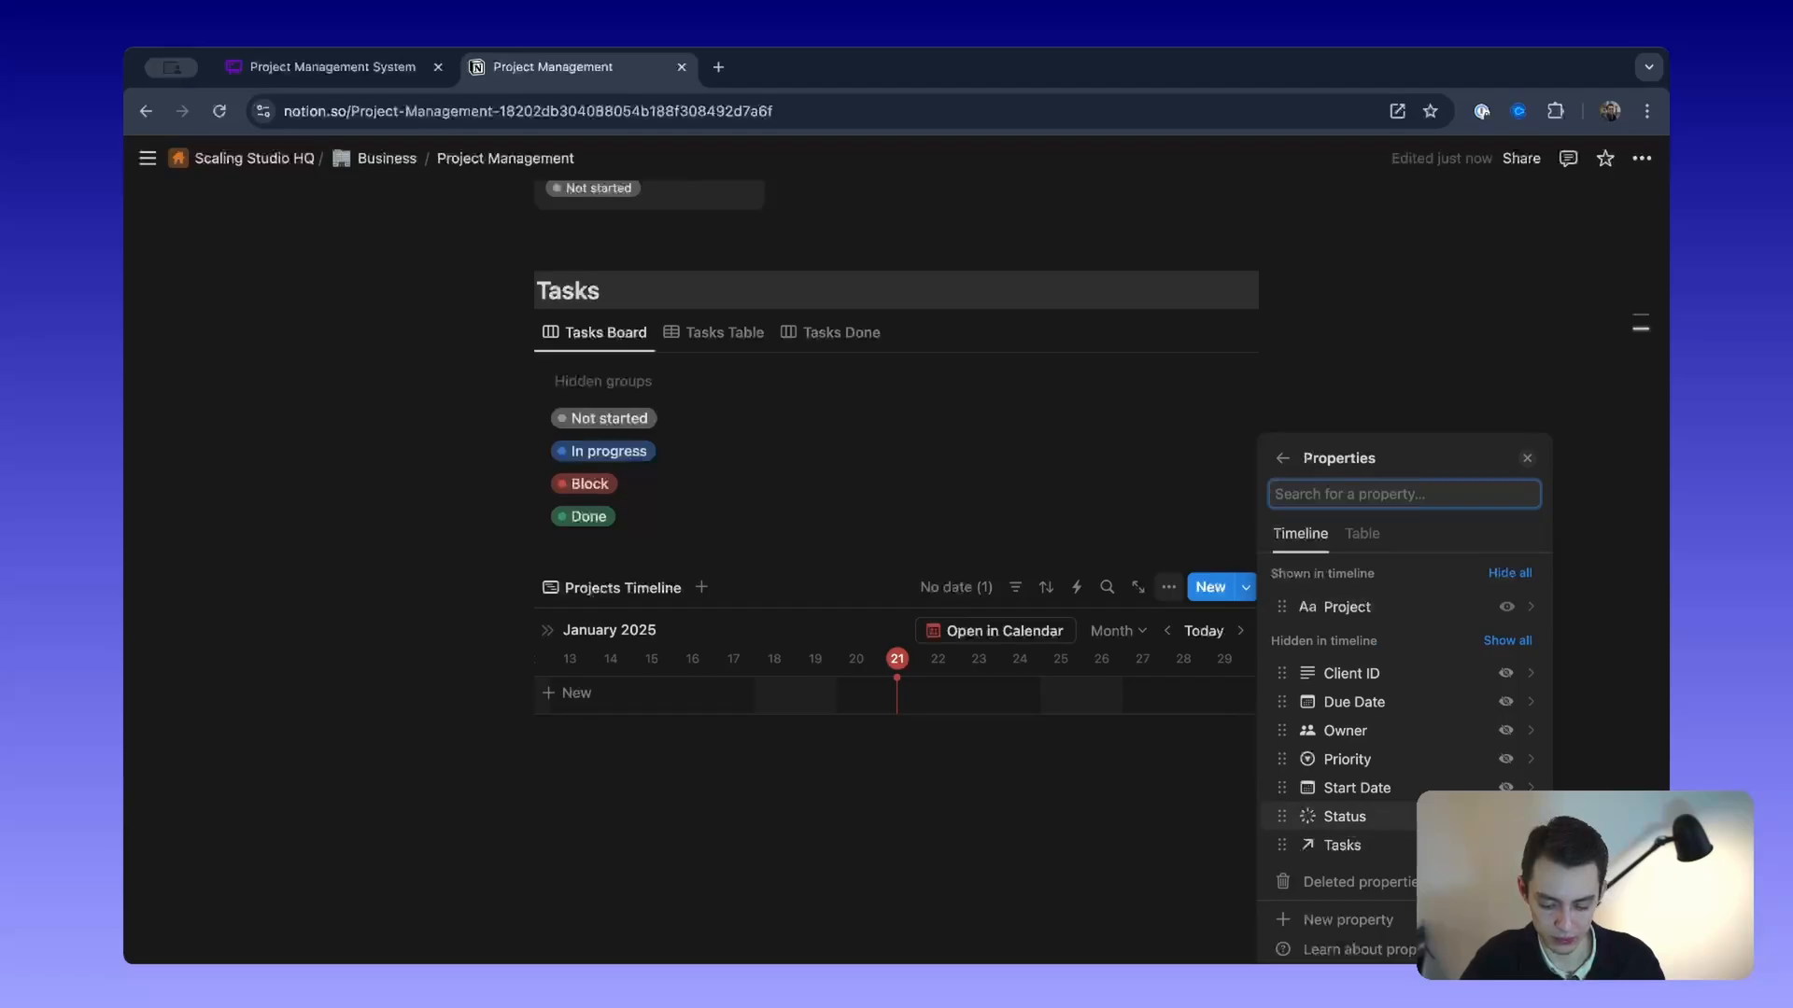
pyautogui.click(1506, 816)
pyautogui.click(959, 804)
# Step: Give the [PROJECT NAME] project a start date of January 20, 2025 and a due date of January 28, 2025
pyautogui.scroll(4, 775, 649)
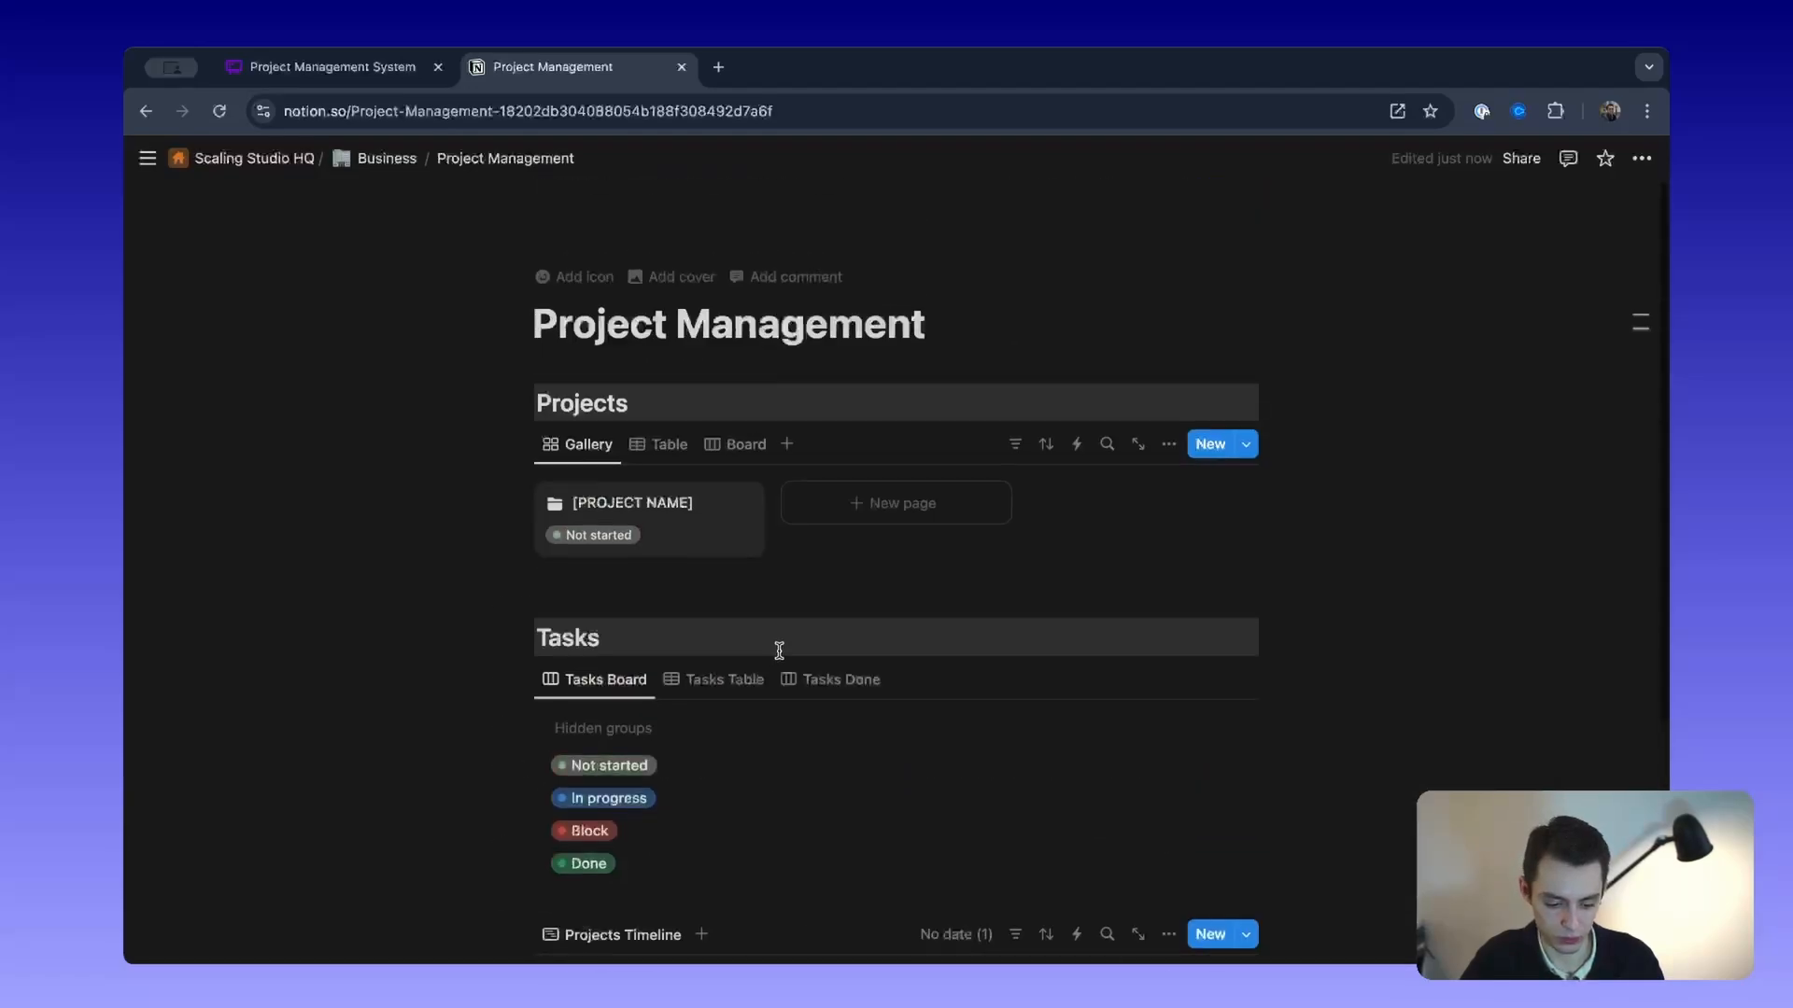
pyautogui.click(644, 504)
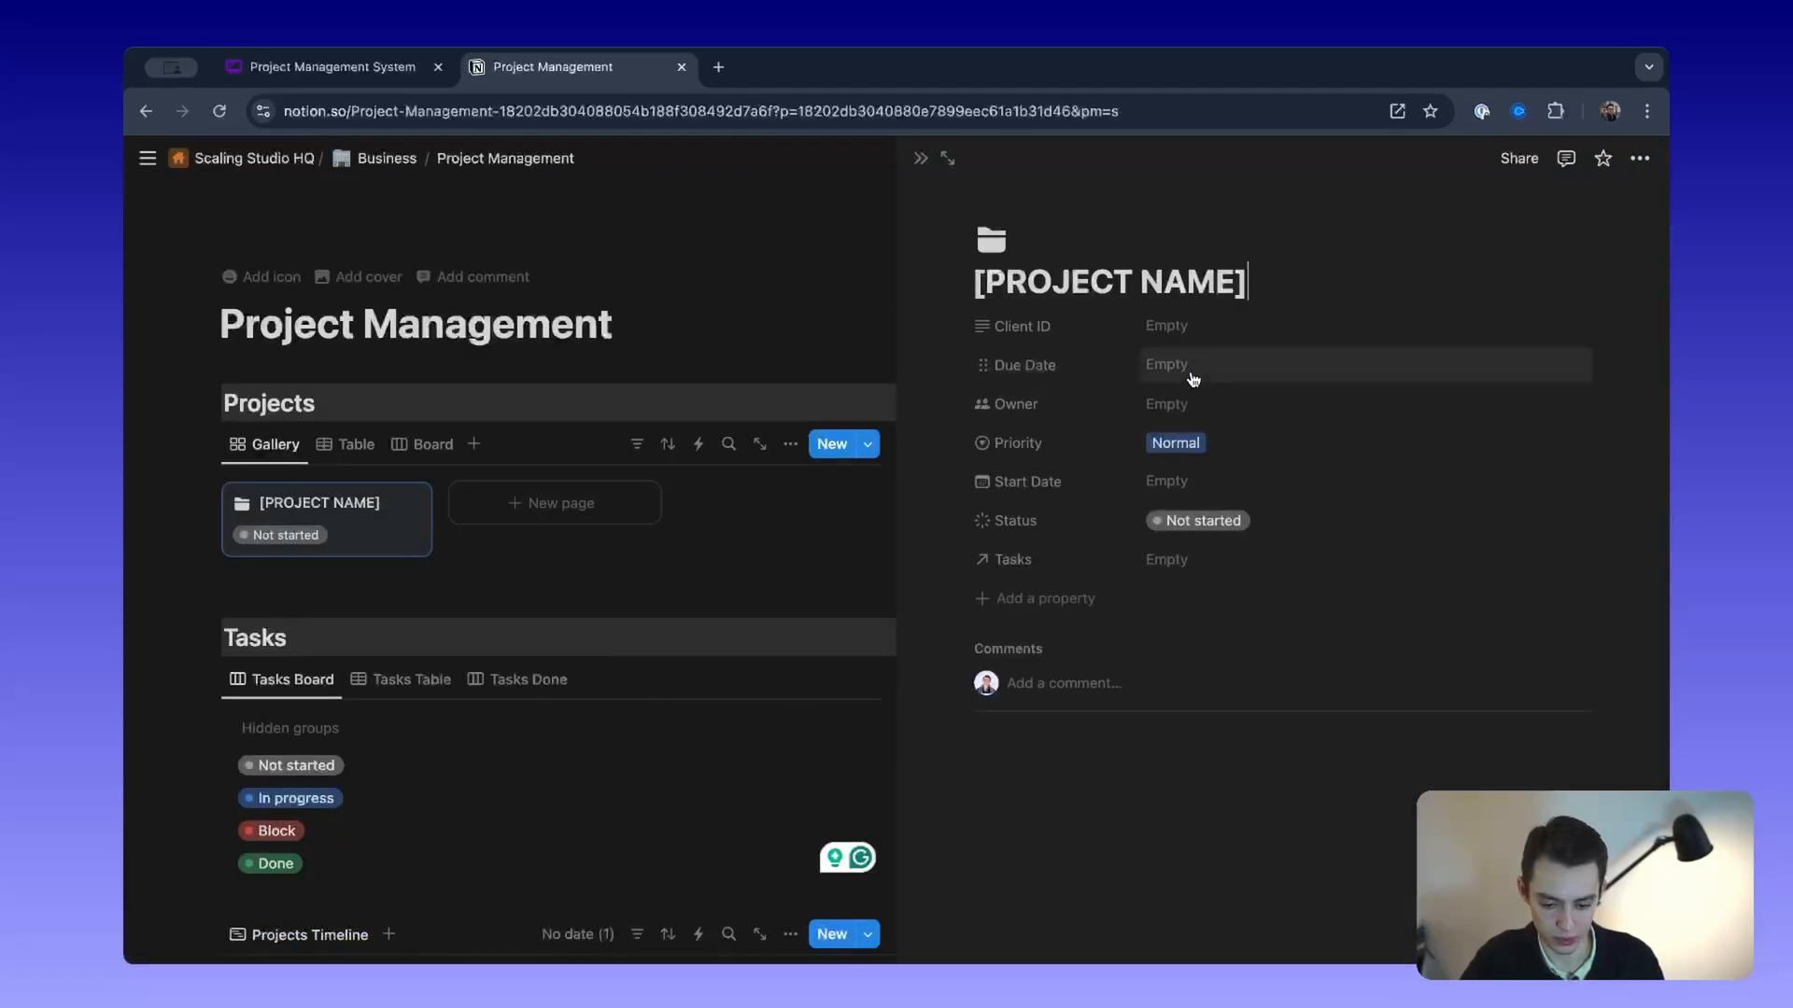
pyautogui.click(1162, 482)
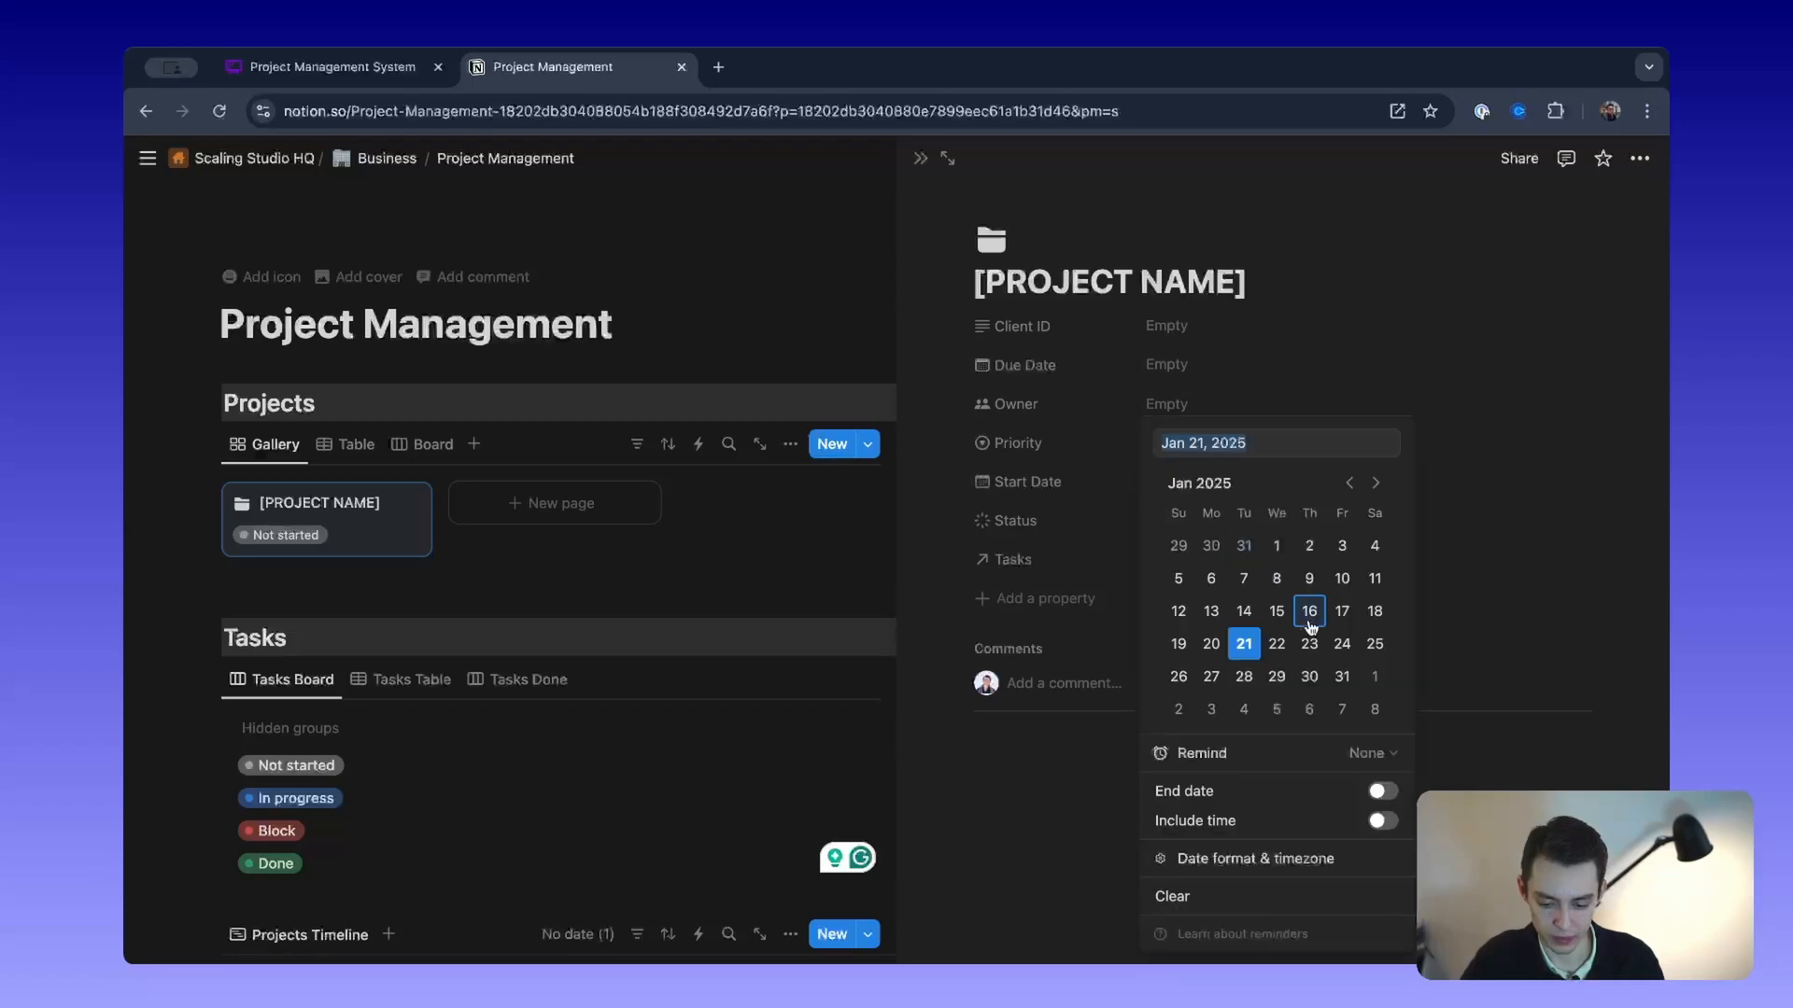
pyautogui.click(1211, 643)
pyautogui.click(1177, 377)
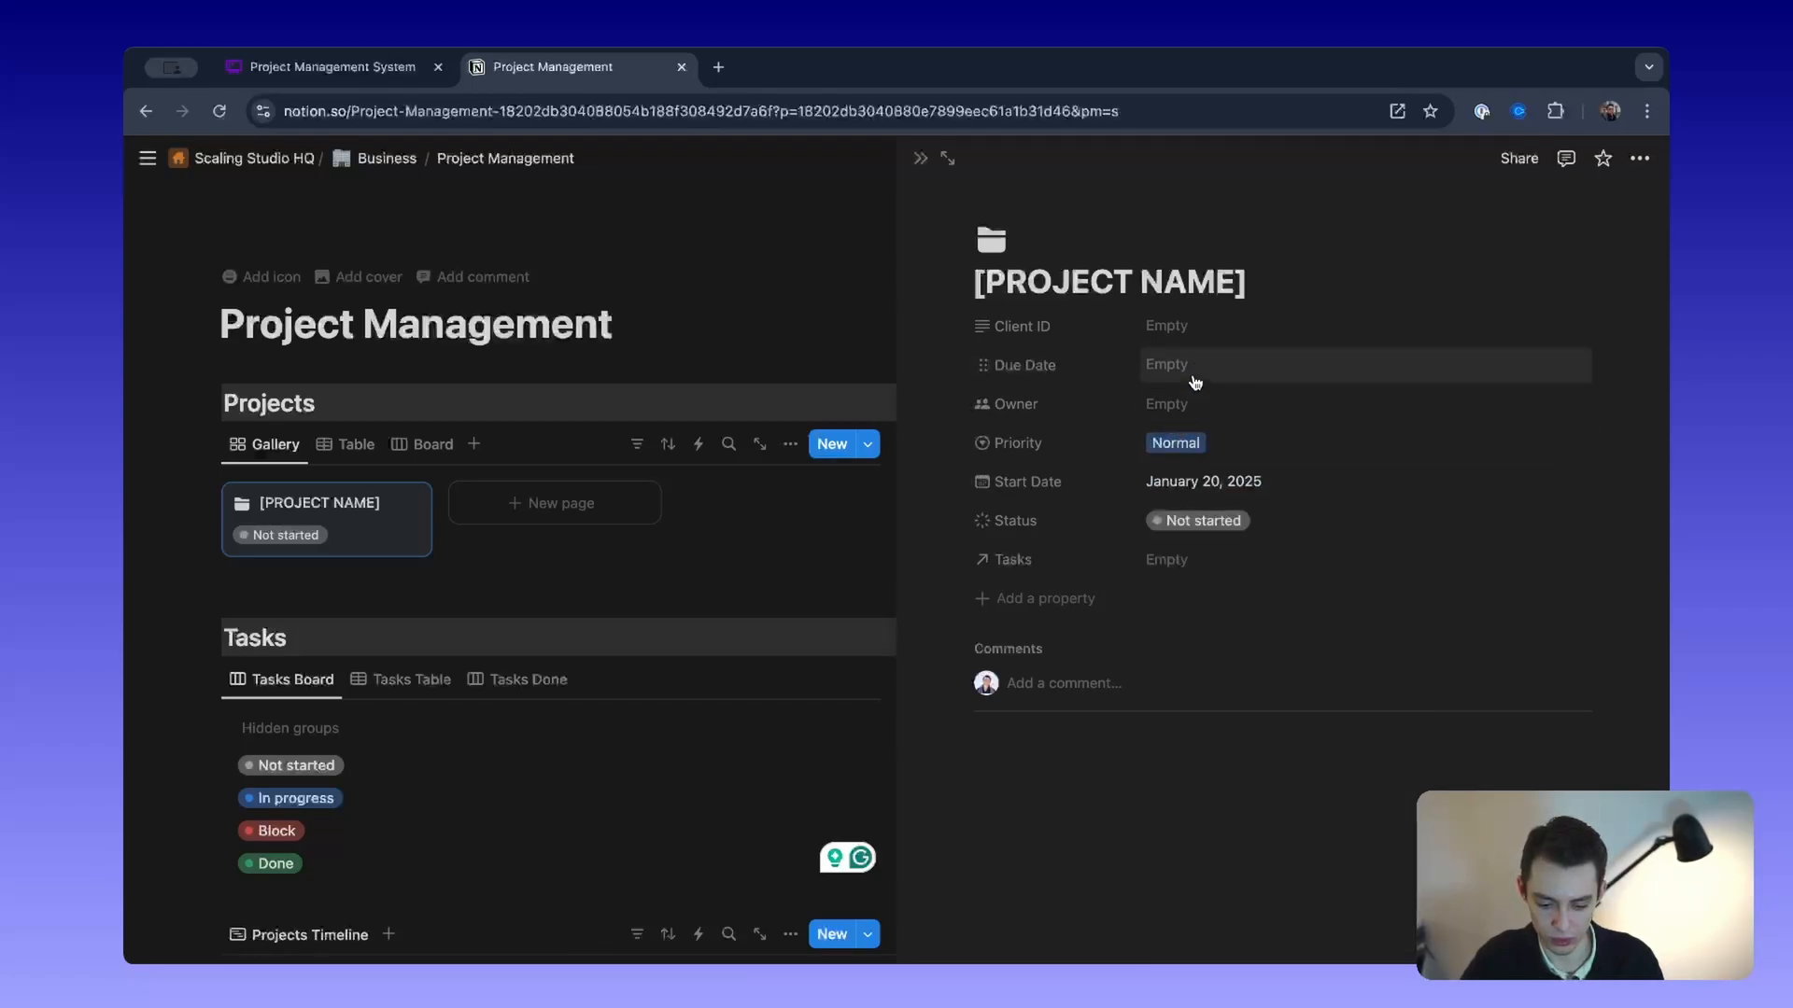
pyautogui.click(1193, 374)
pyautogui.click(1243, 642)
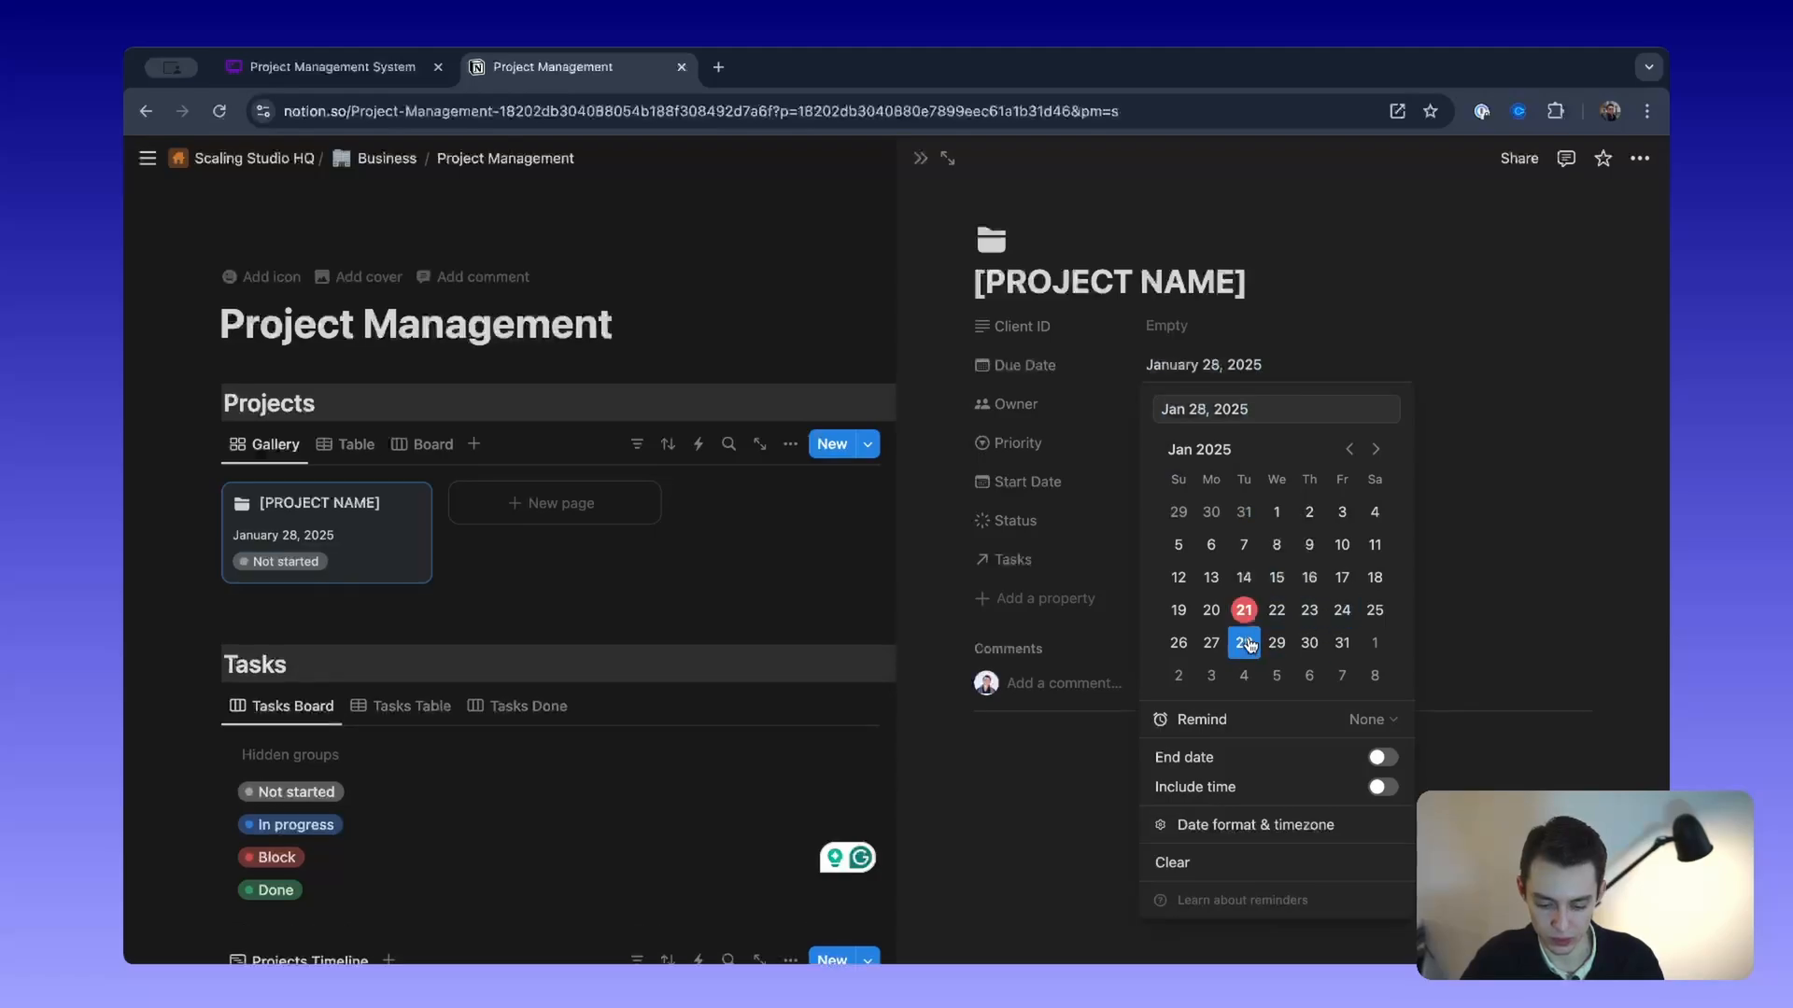
pyautogui.click(1354, 334)
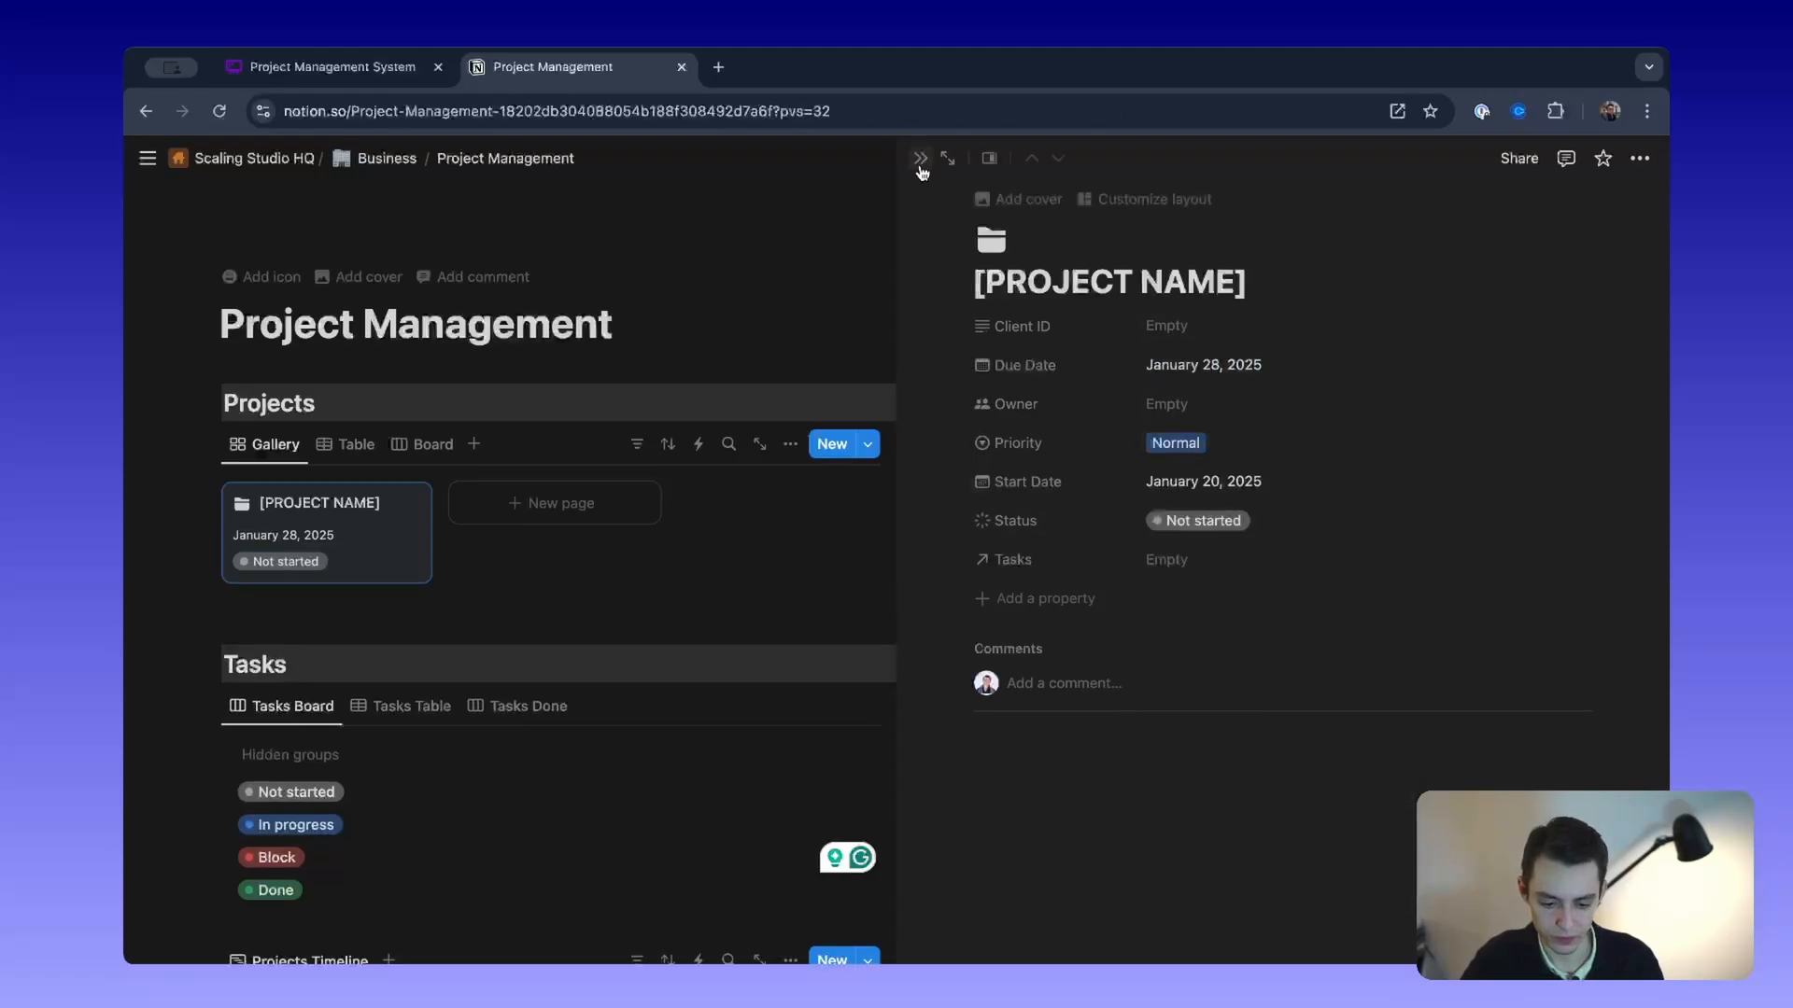
pyautogui.click(921, 159)
# Step: Separate the start and end dates in the Projects Timeline layout and use Due Date as the end date
pyautogui.scroll(-4, 840, 560)
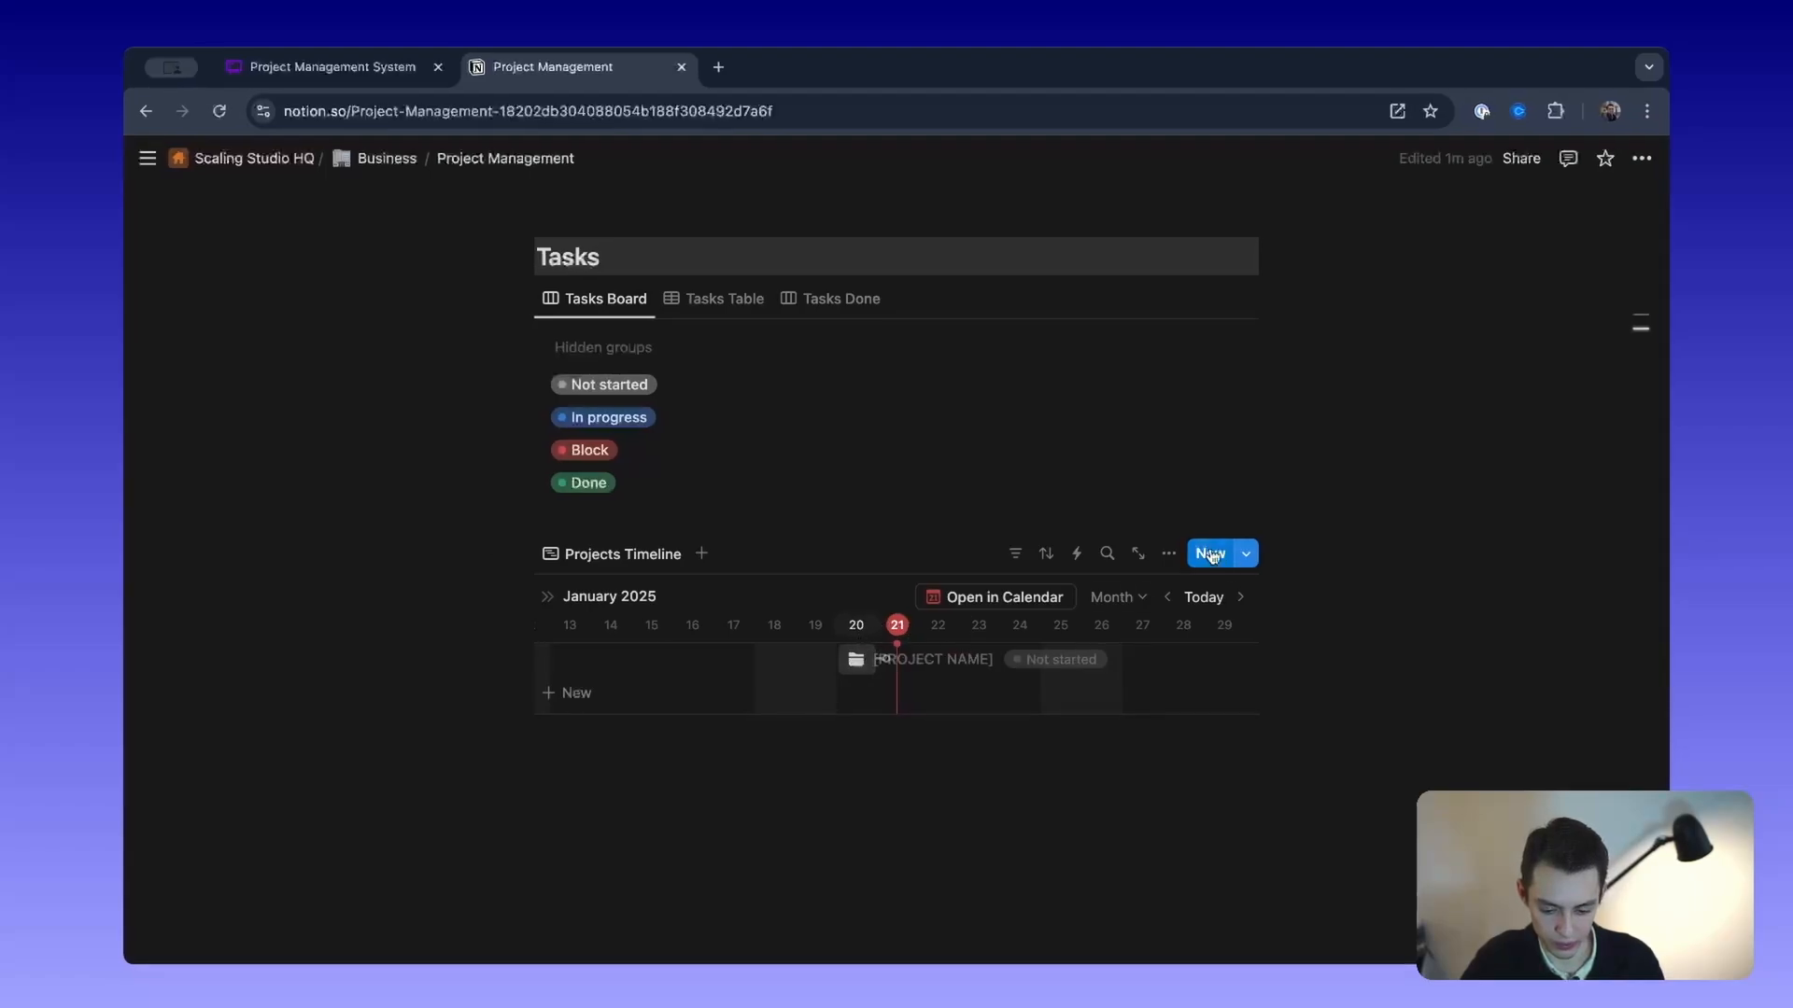
pyautogui.click(1168, 552)
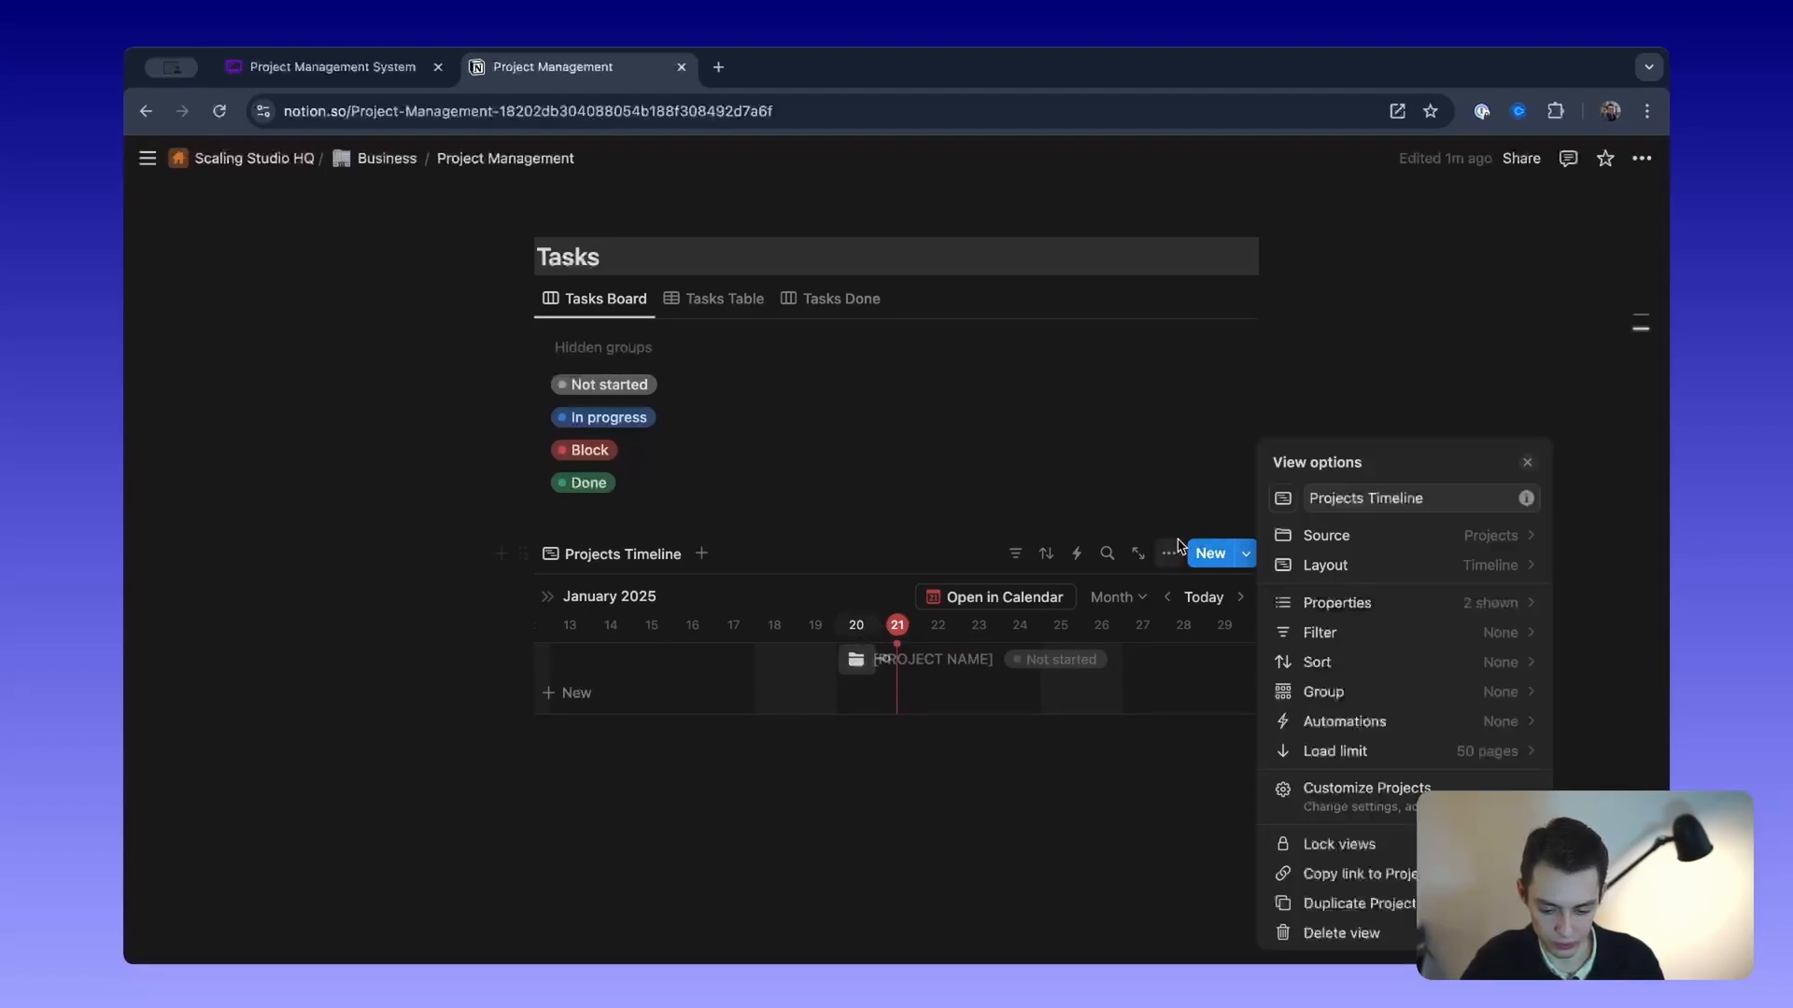
pyautogui.click(1417, 568)
pyautogui.click(1522, 707)
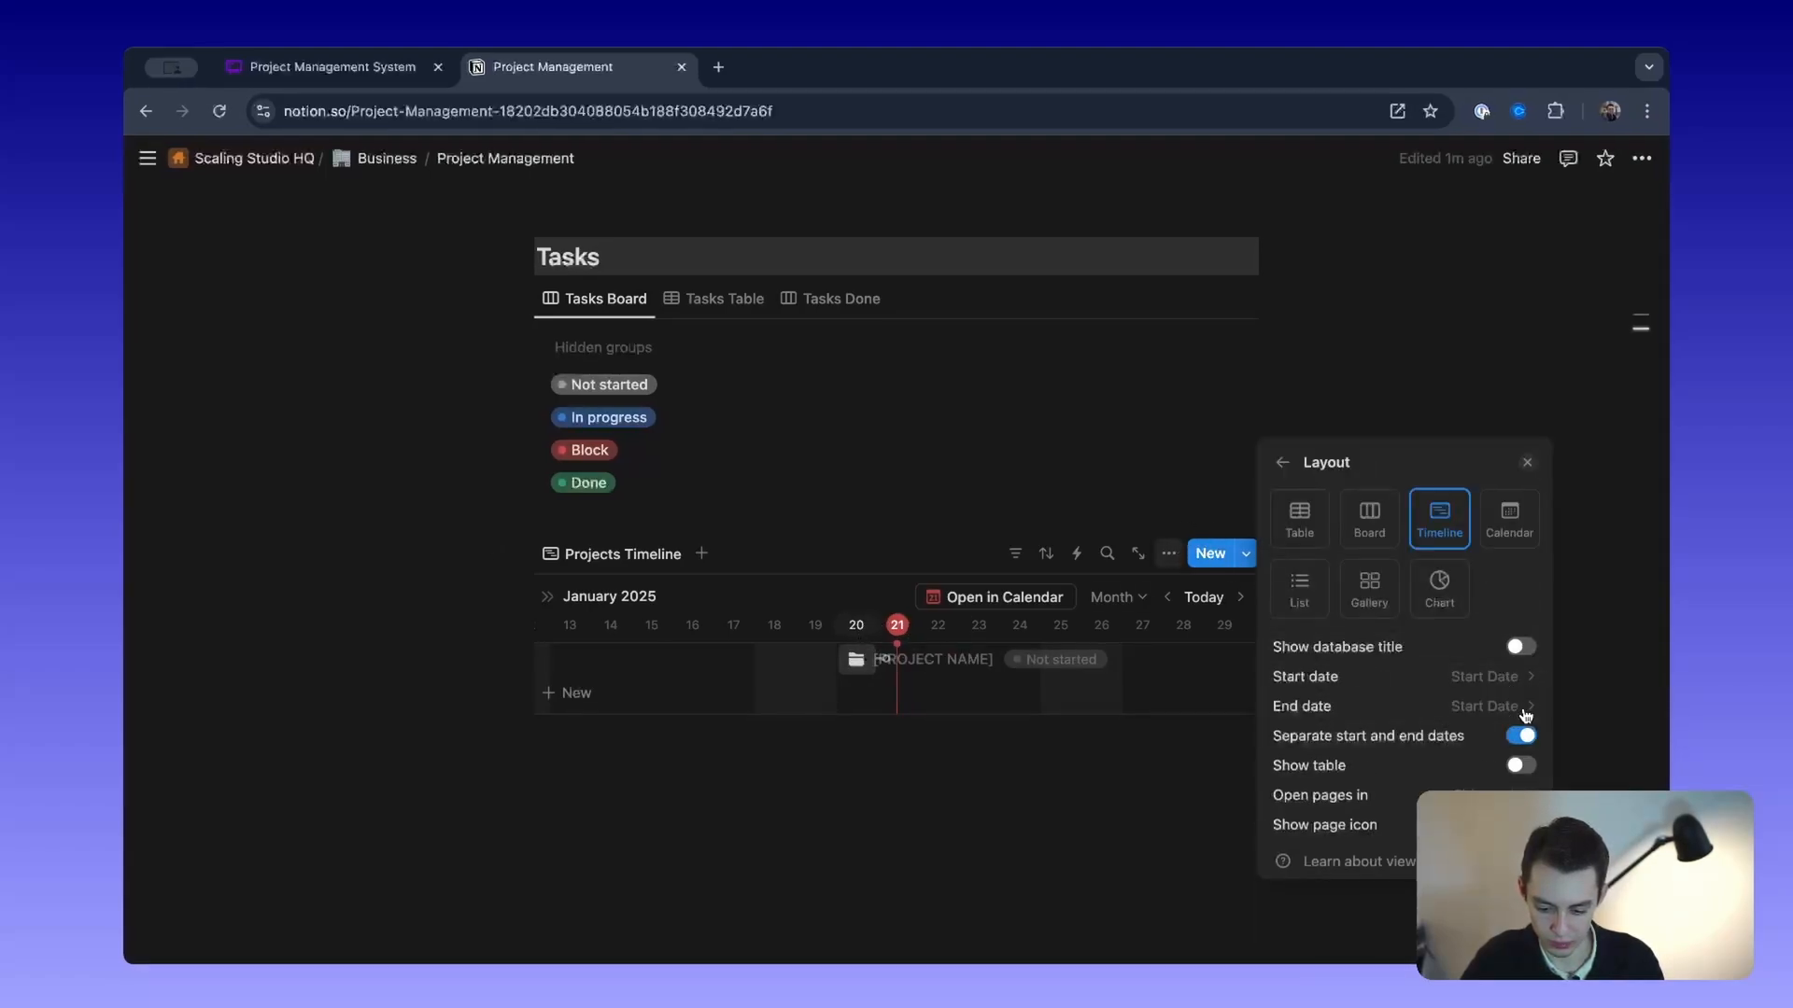
pyautogui.click(1515, 714)
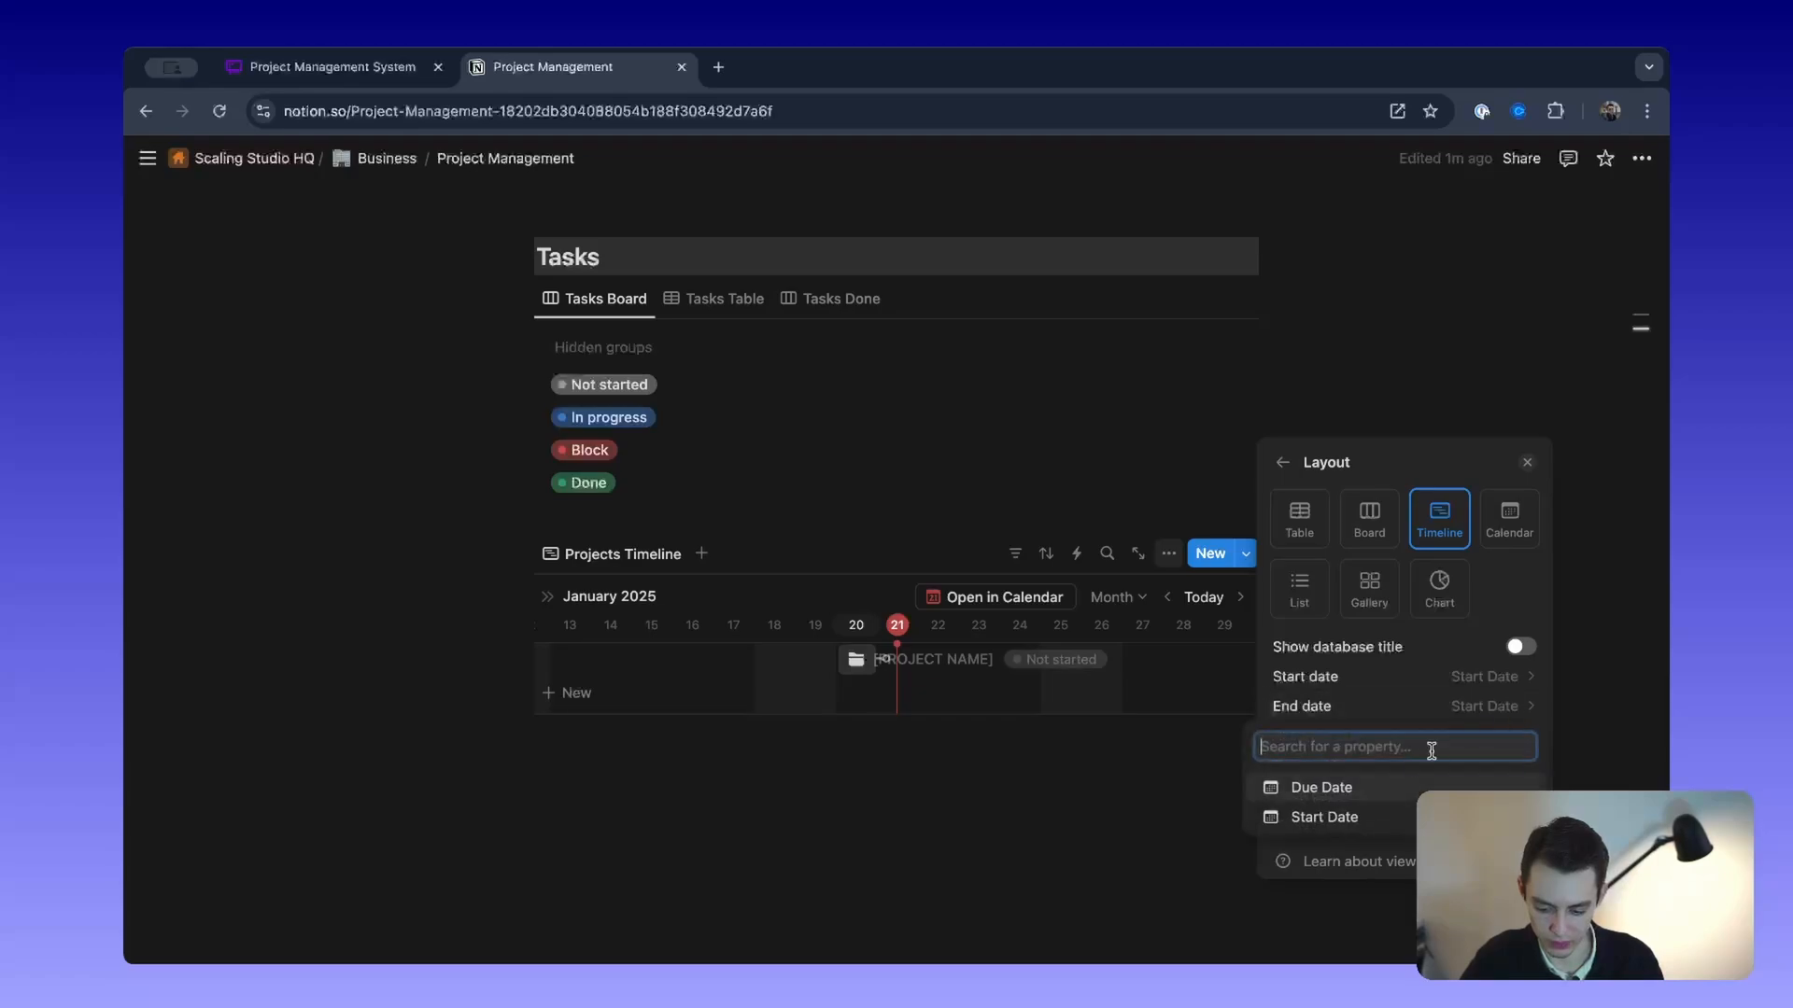
pyautogui.click(1345, 790)
pyautogui.click(1010, 816)
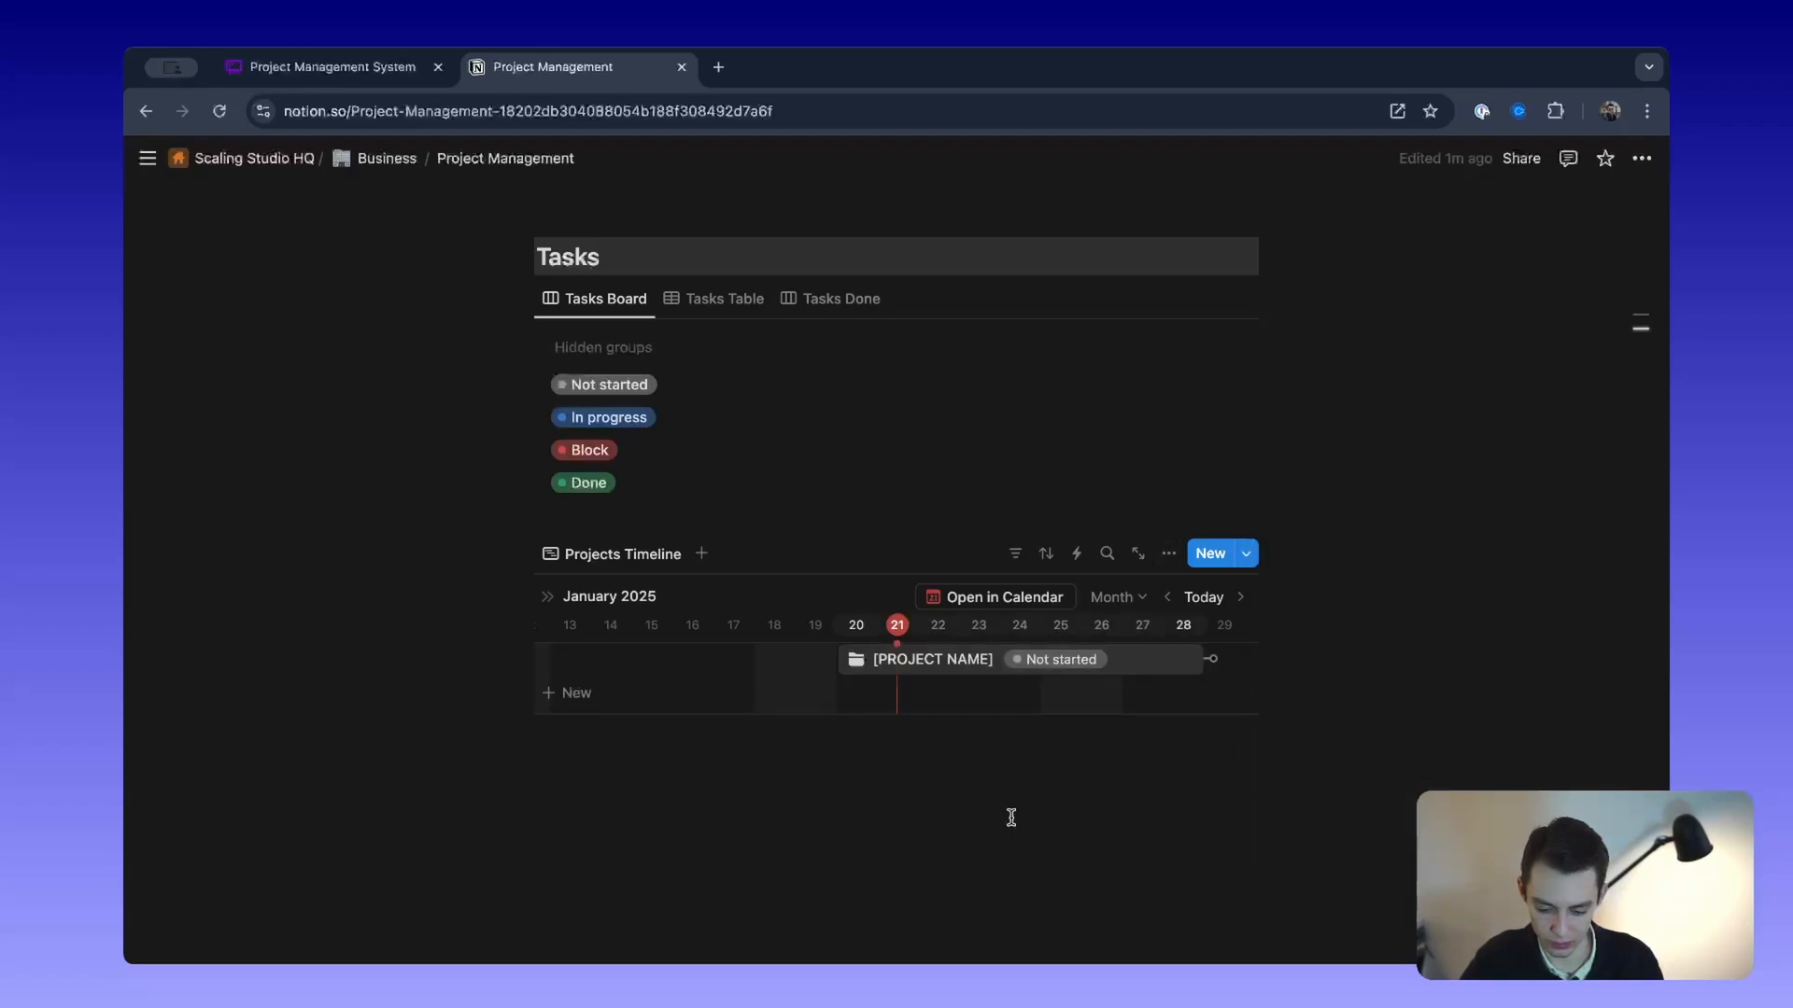
pyautogui.hscroll(3, 1061, 684)
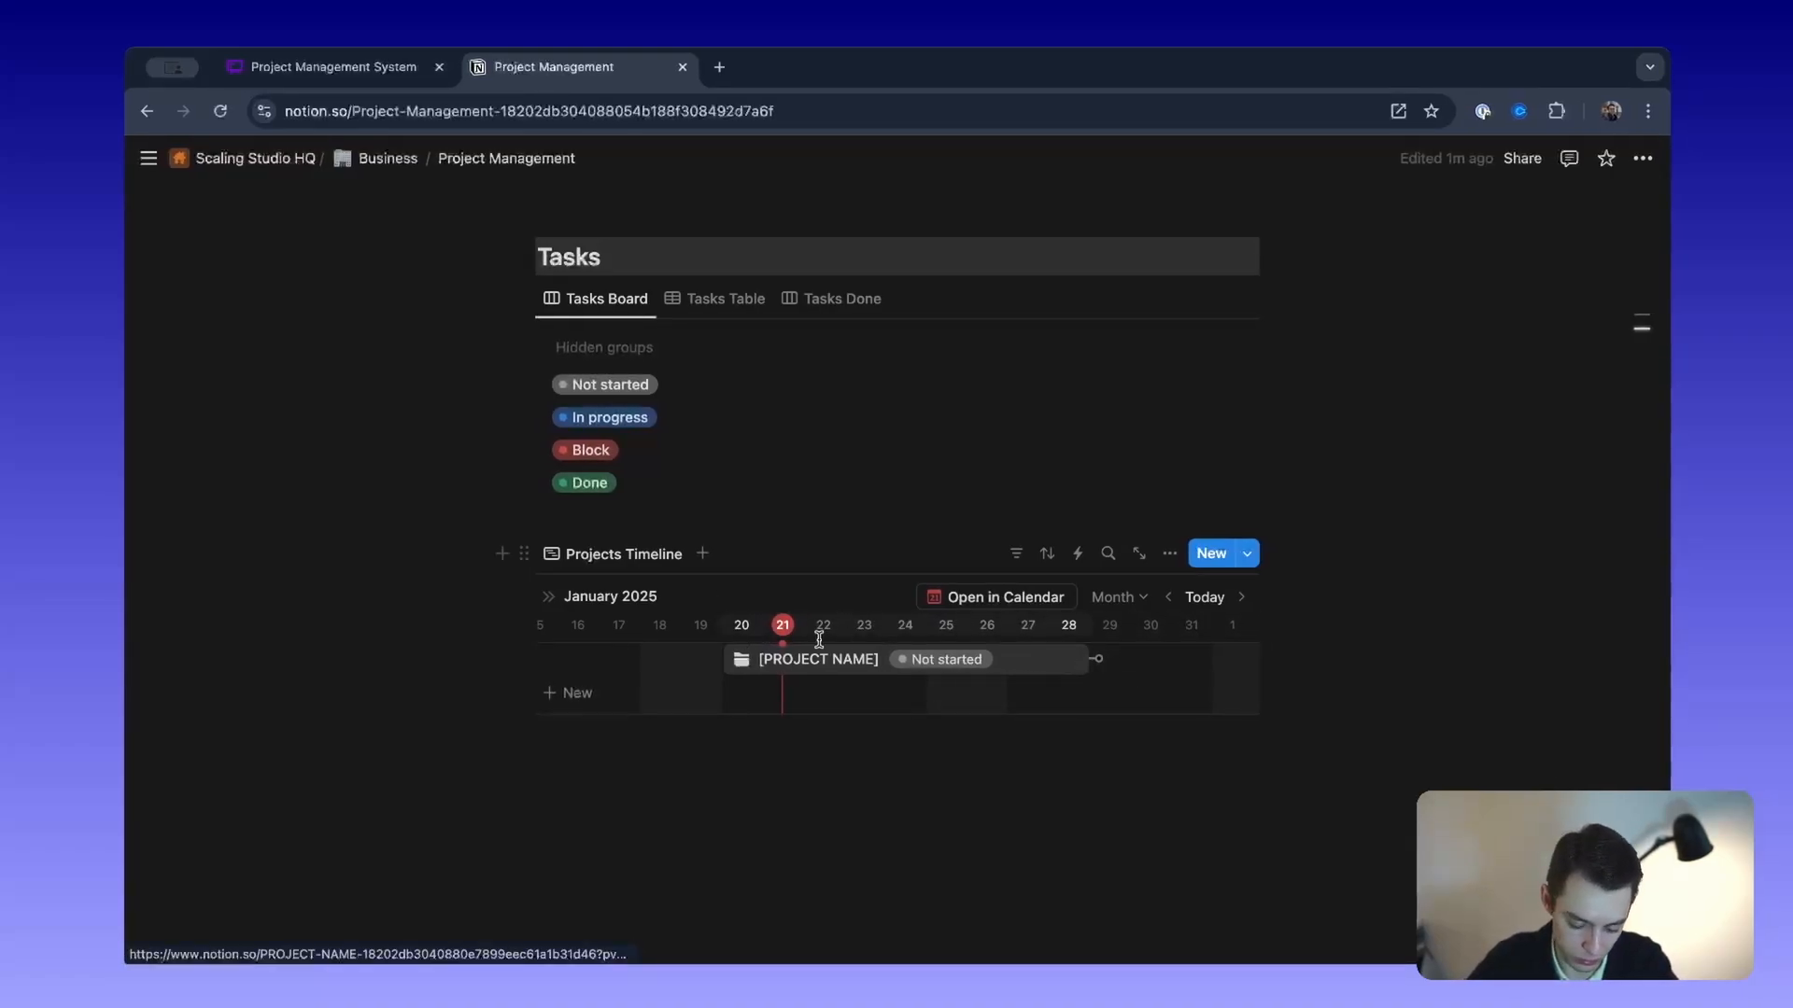
pyautogui.hscroll(-1, 813, 630)
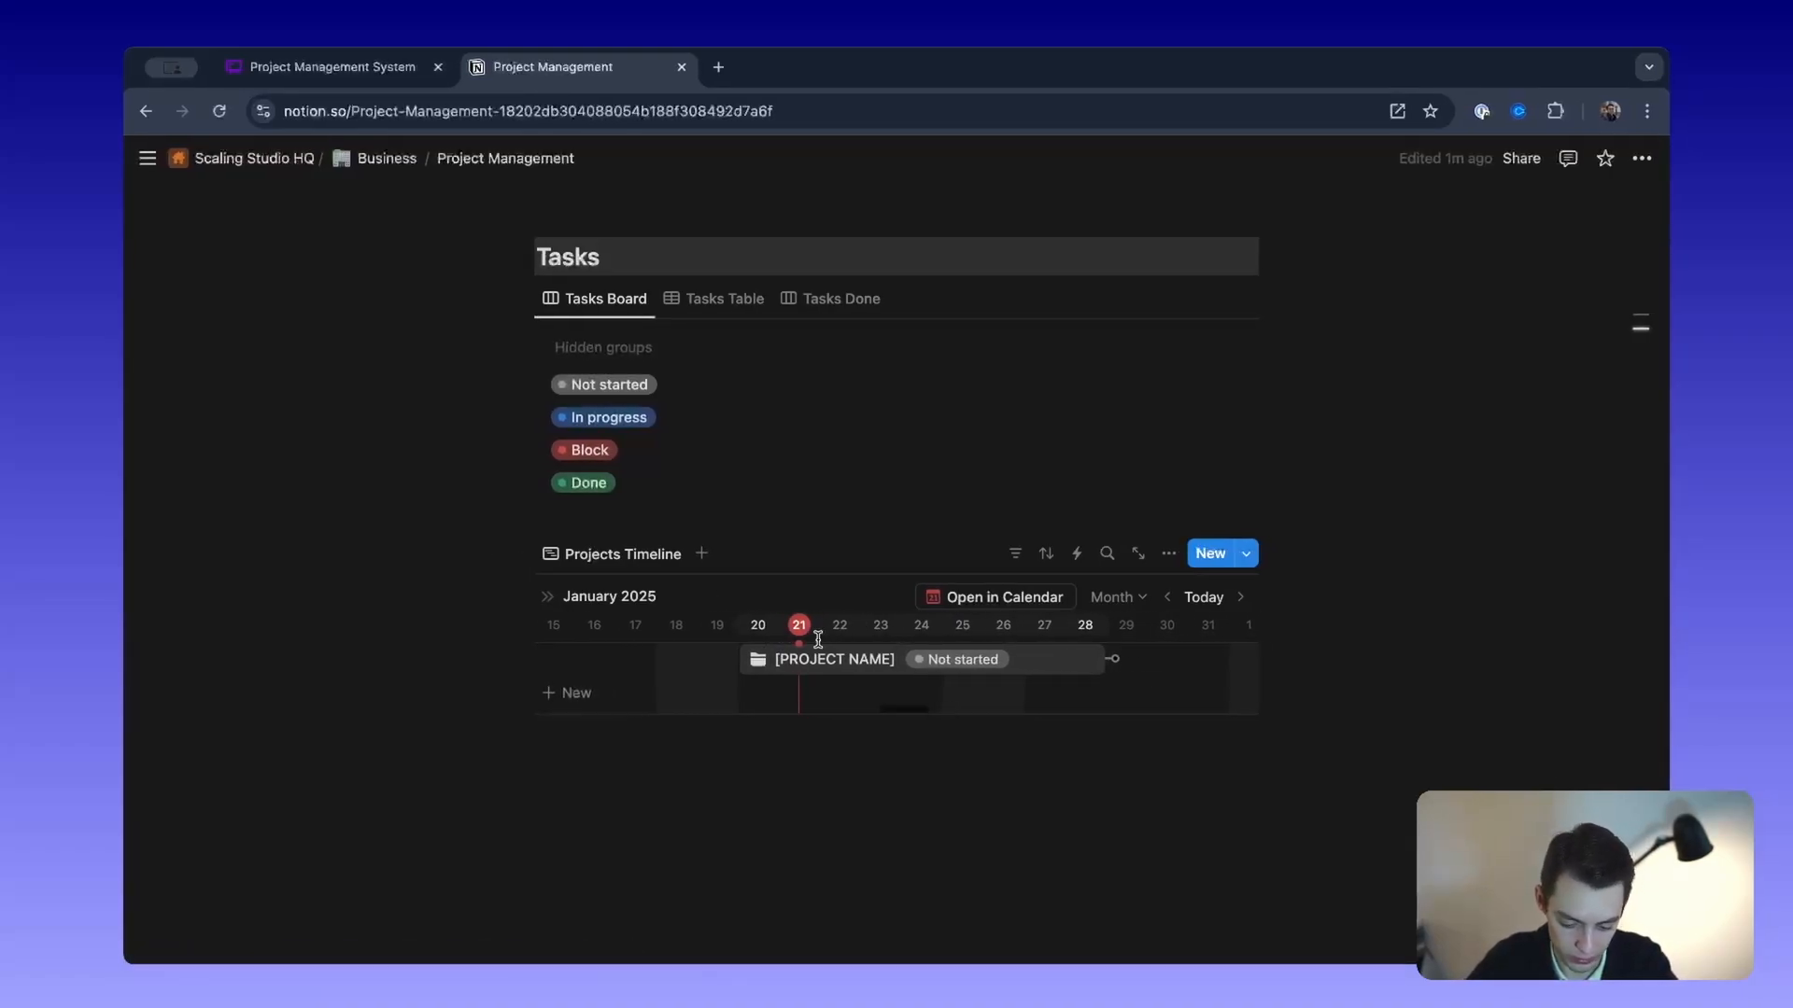
# Step: Add a second view beside Projects Timeline, linked to the Tasks database and based on the existing Tasks Board view
pyautogui.click(699, 554)
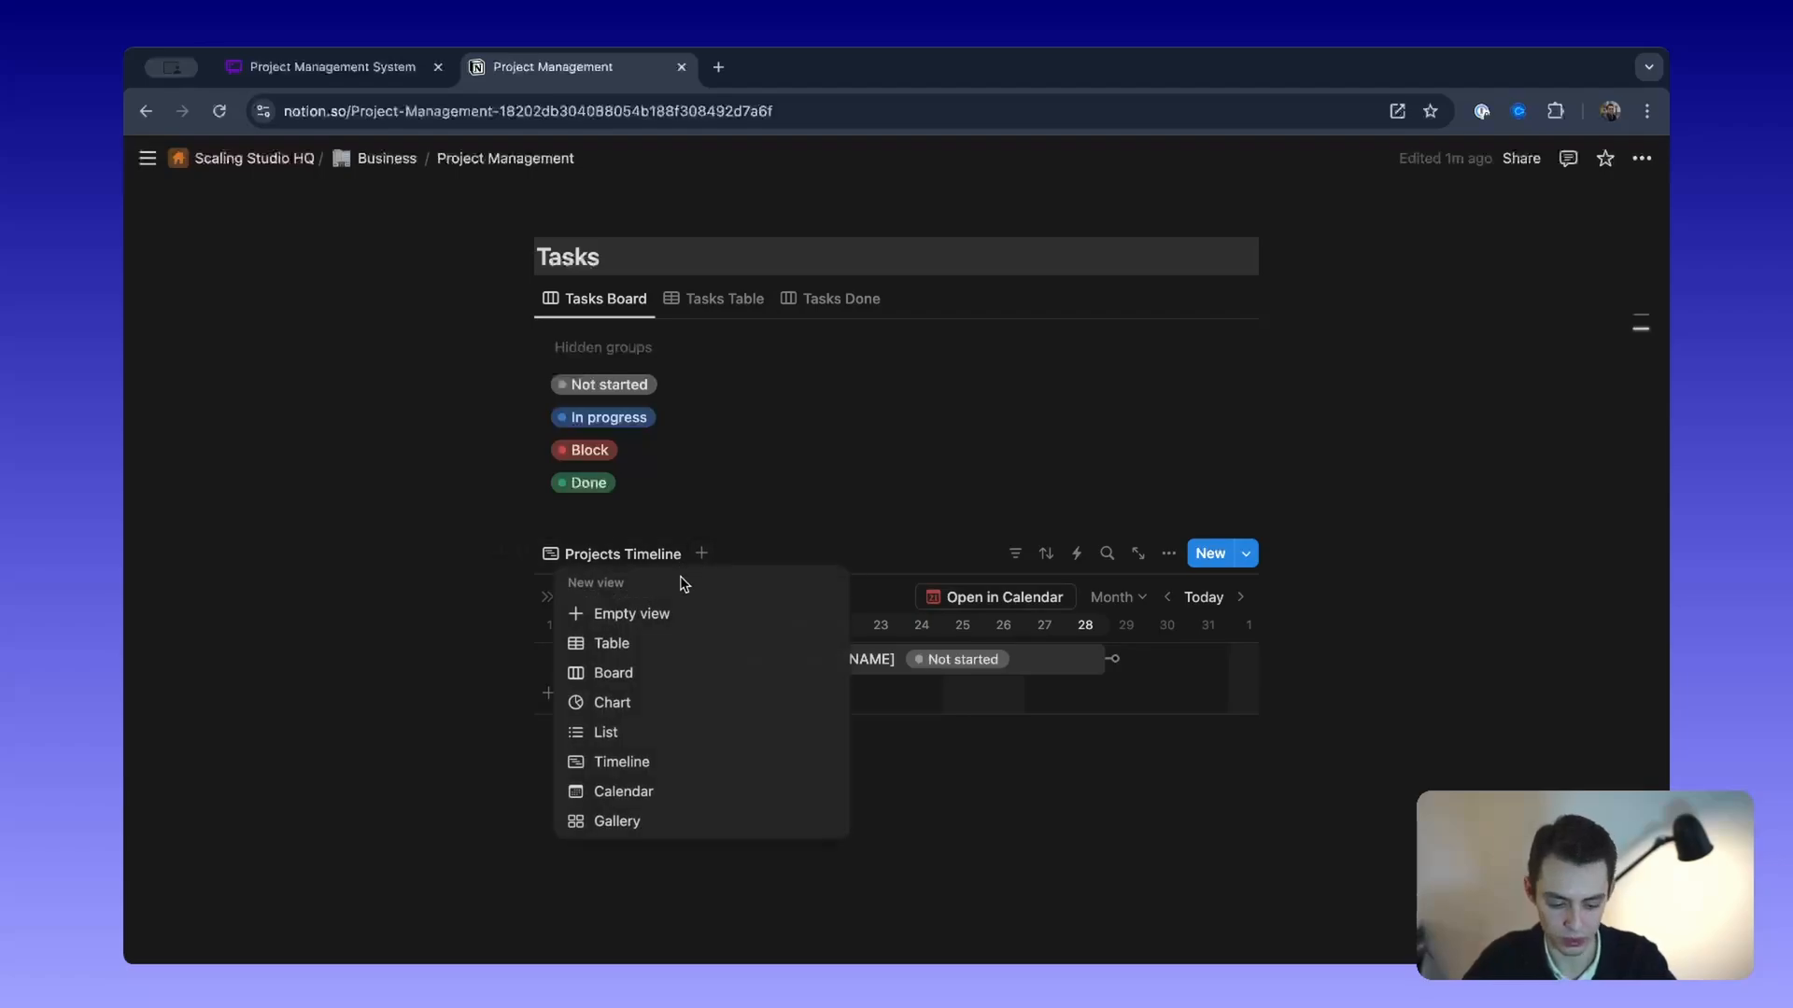
pyautogui.click(659, 756)
pyautogui.click(901, 755)
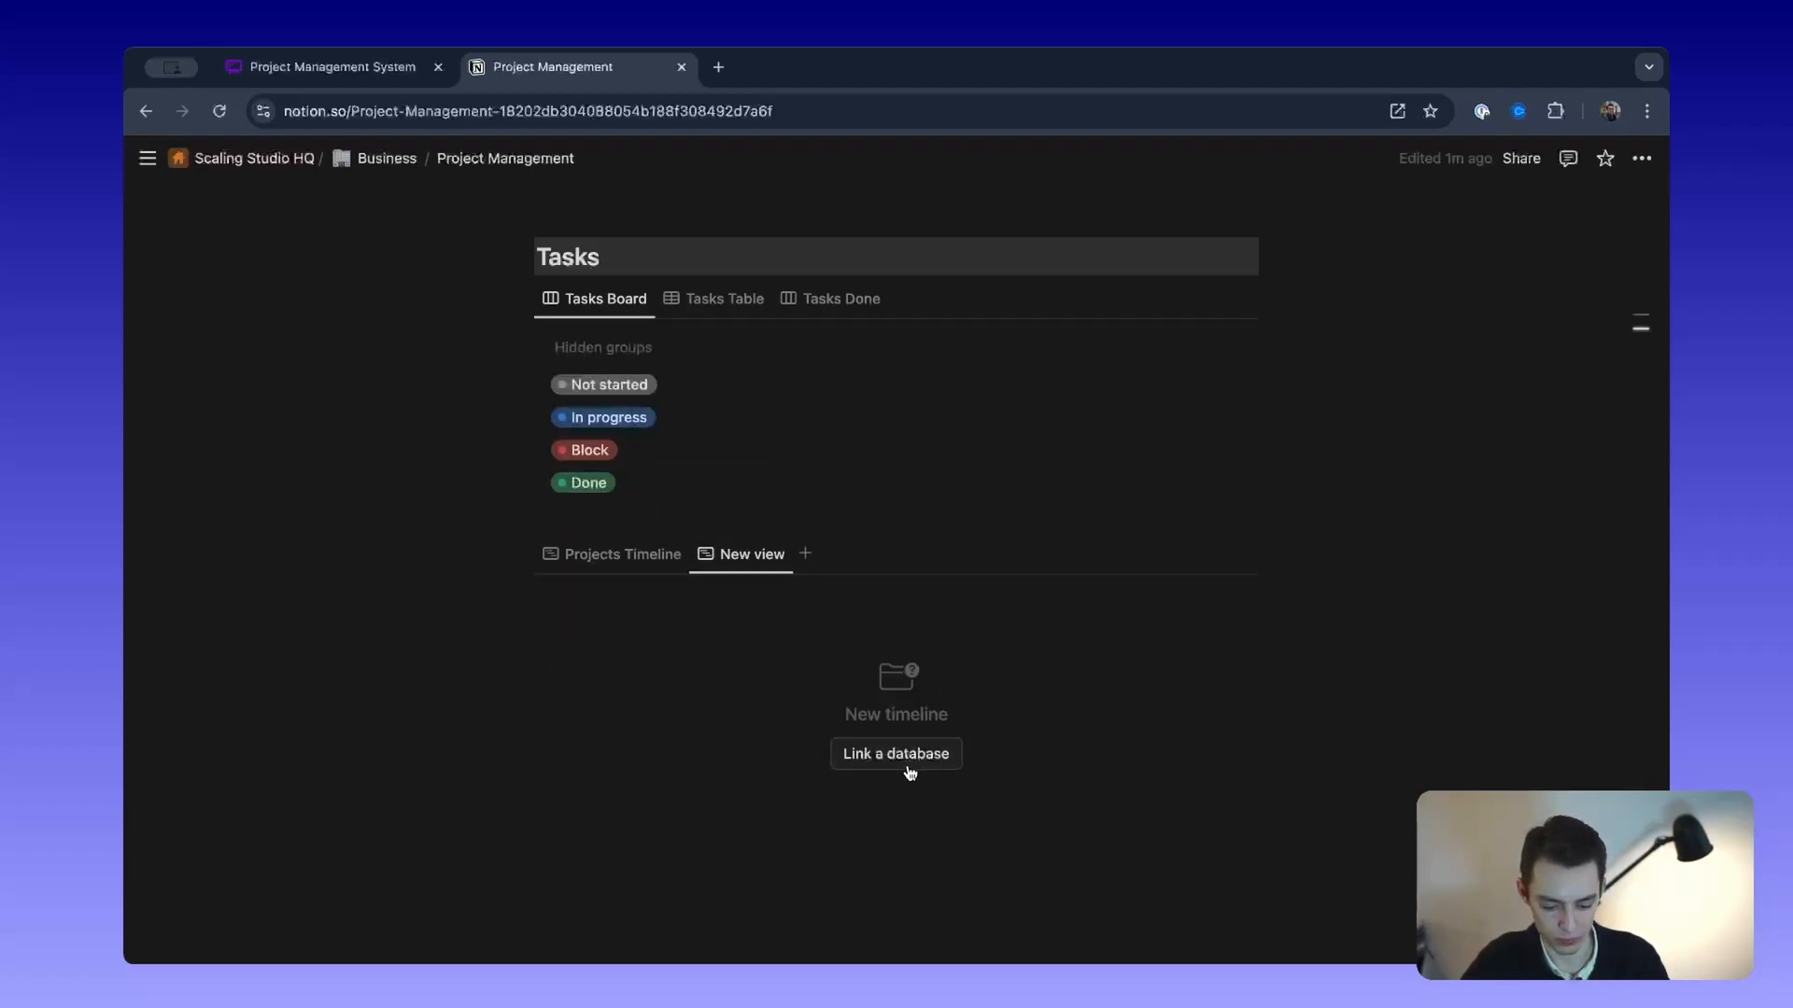
pyautogui.click(1389, 748)
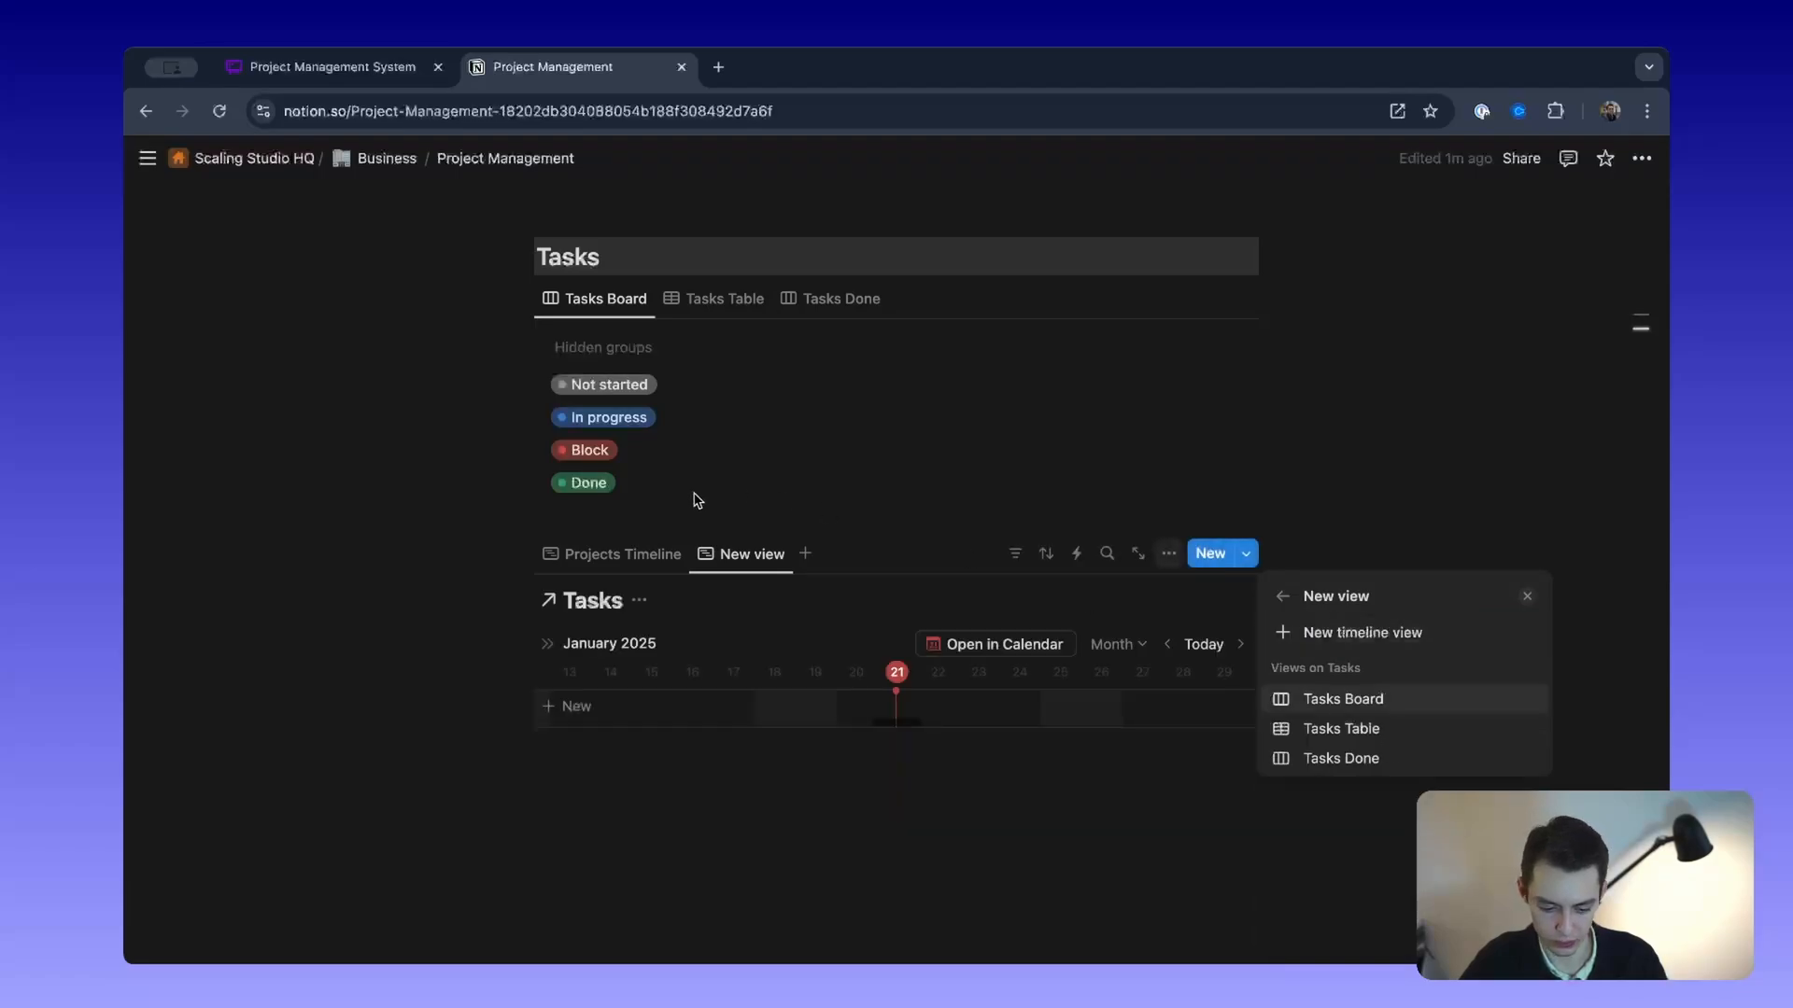
# Step: Change the layout of the Tasks Board view beside Projects Timeline to Timeline
pyautogui.click(748, 556)
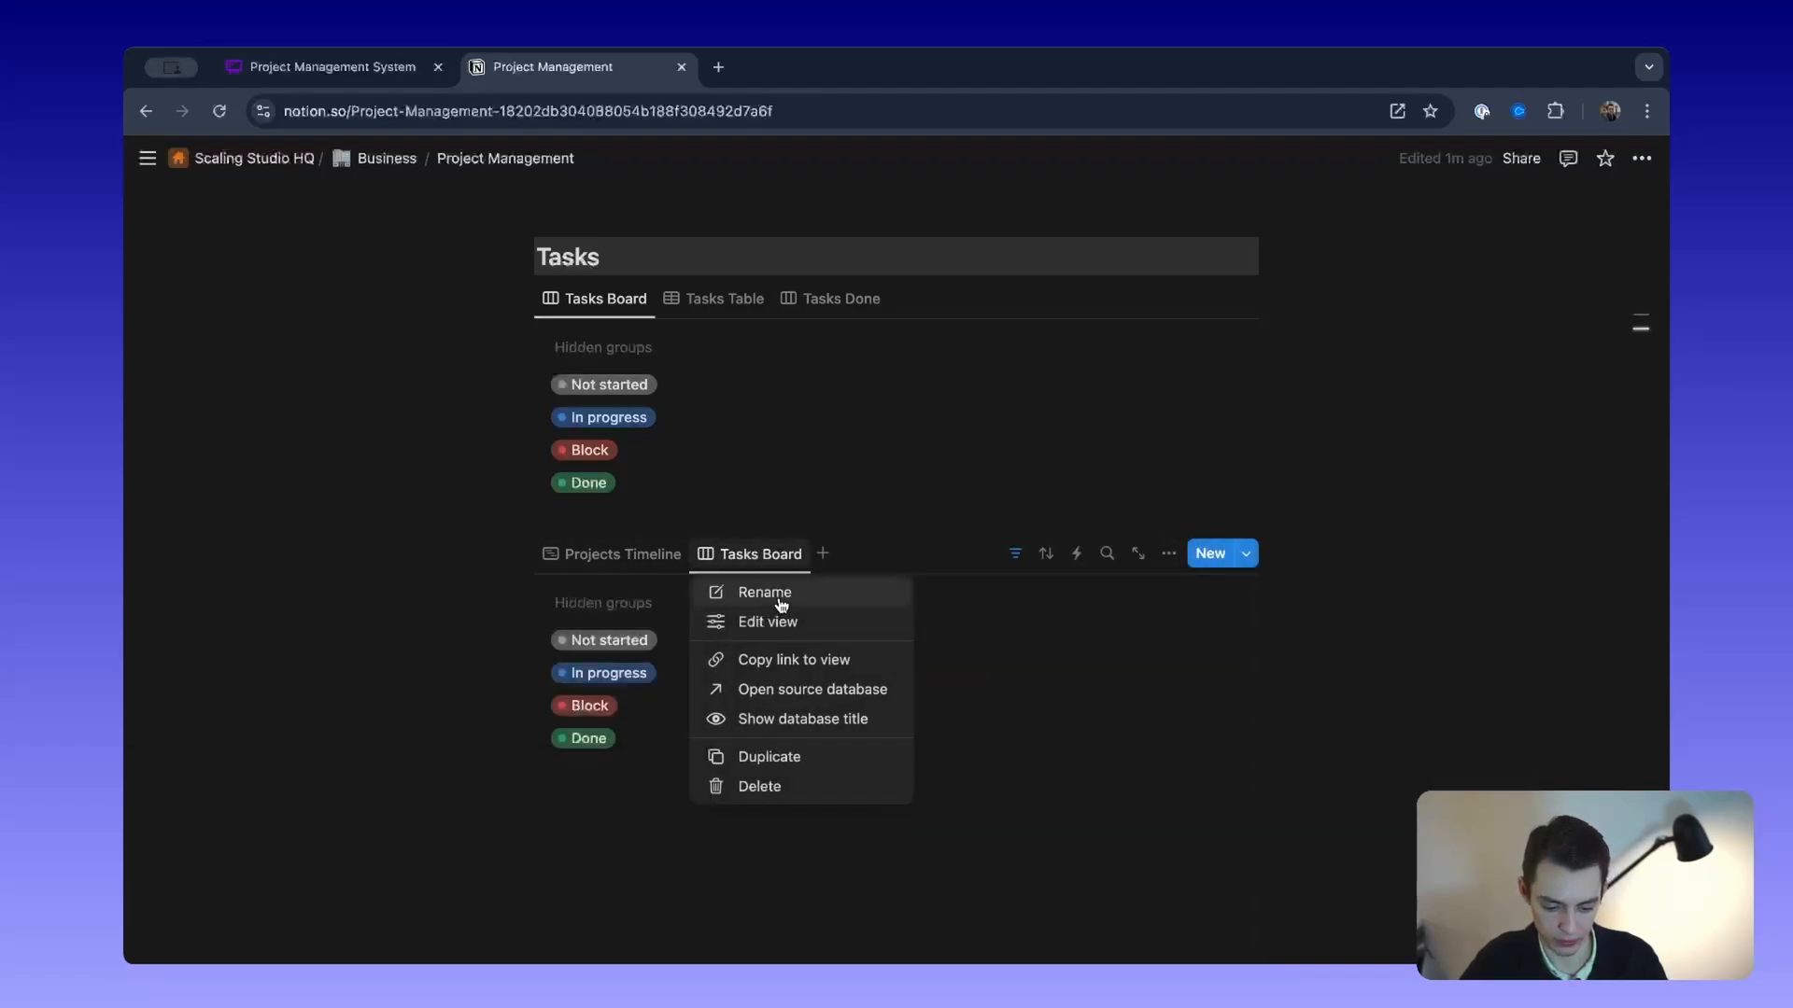
pyautogui.click(781, 599)
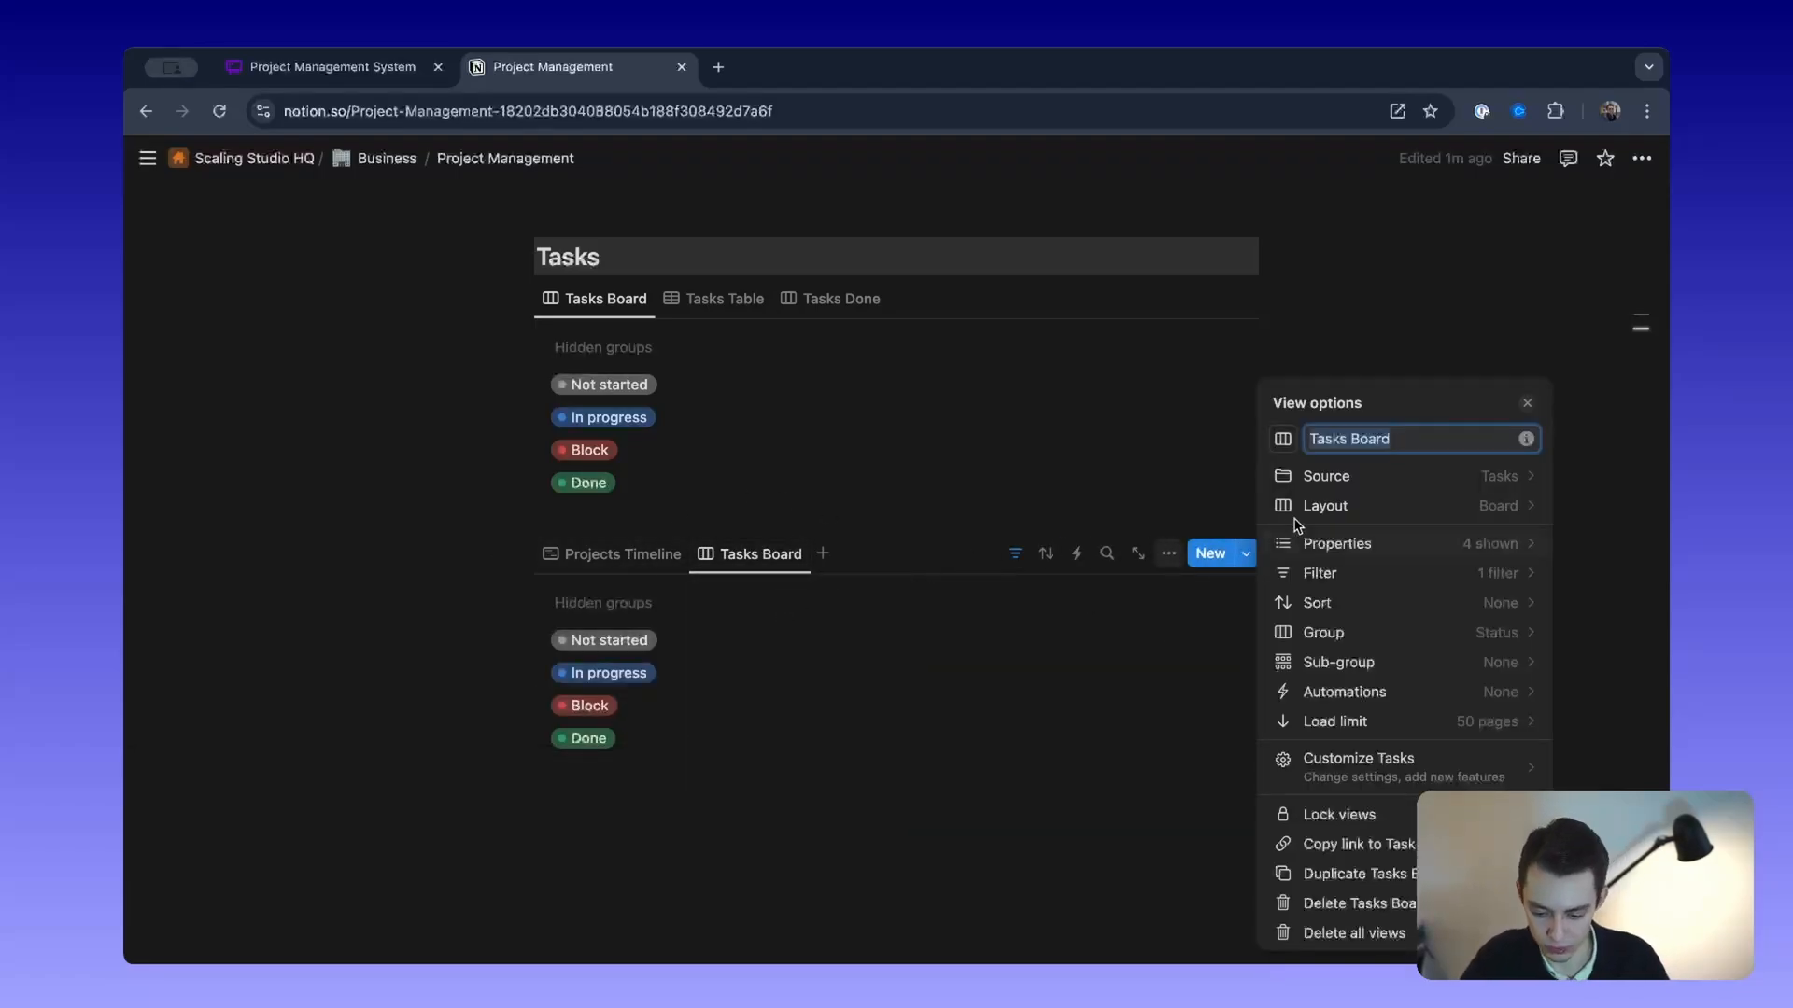
pyautogui.click(1345, 477)
pyautogui.click(1277, 403)
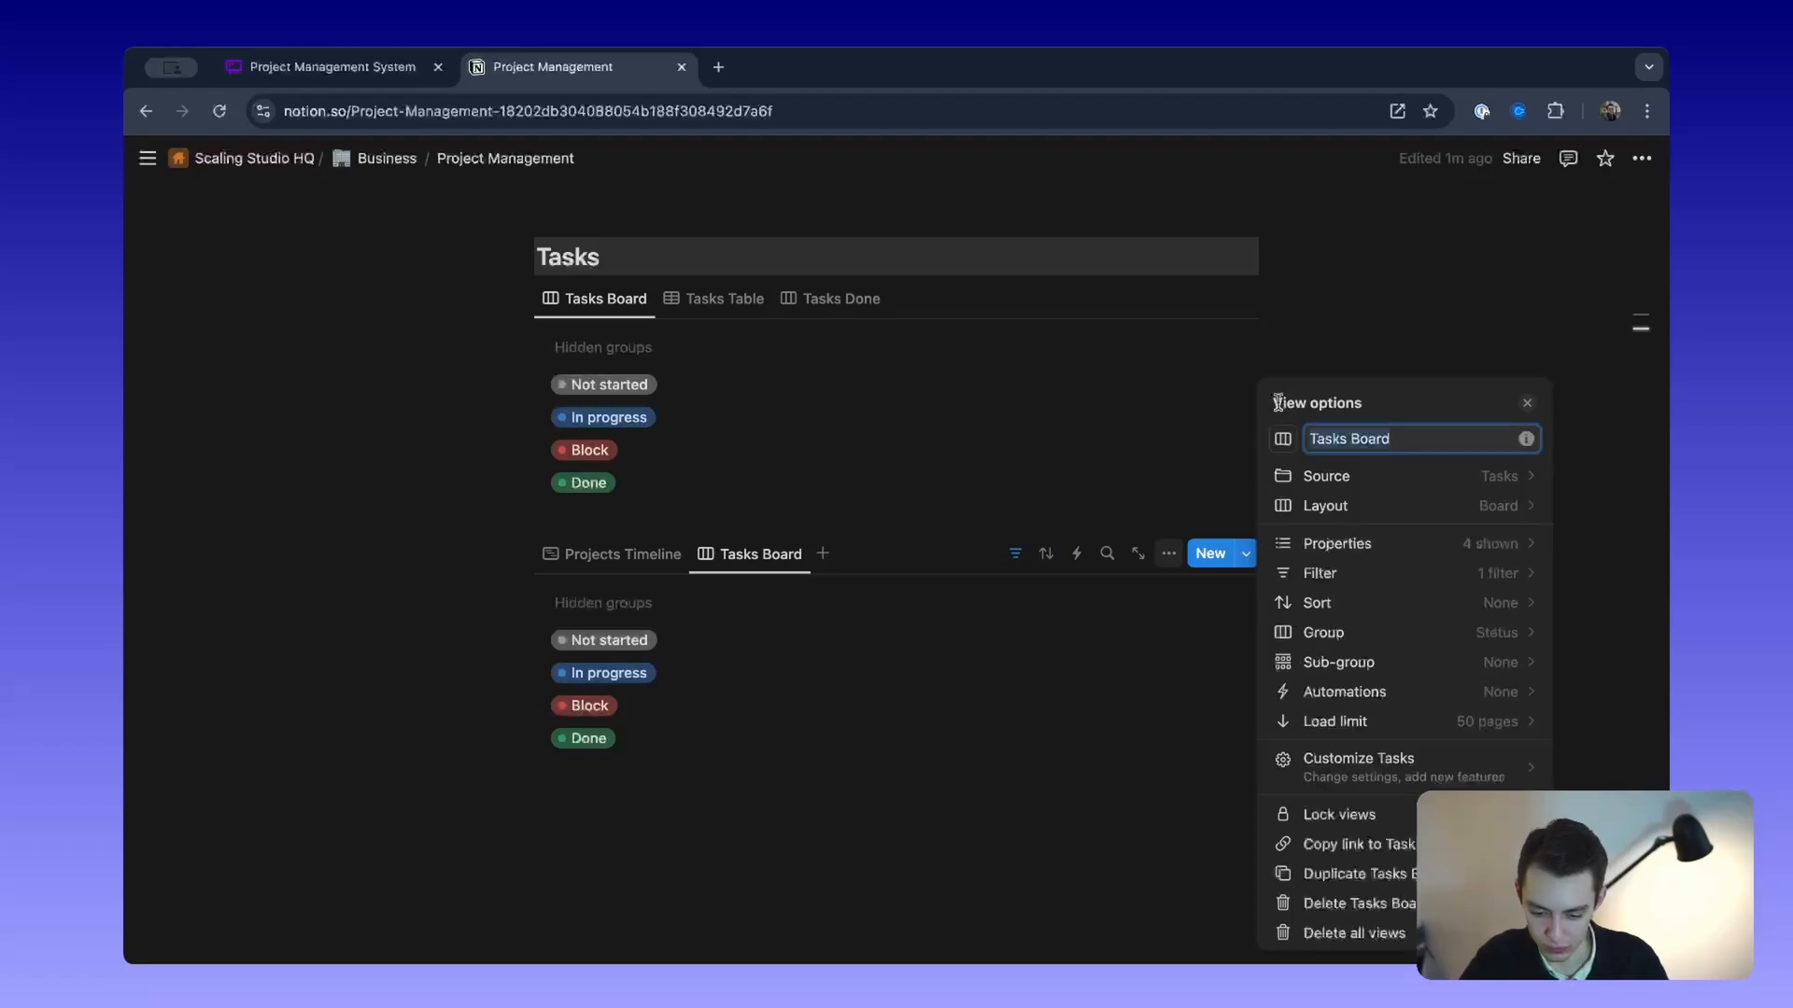
pyautogui.click(1363, 508)
pyautogui.click(1427, 473)
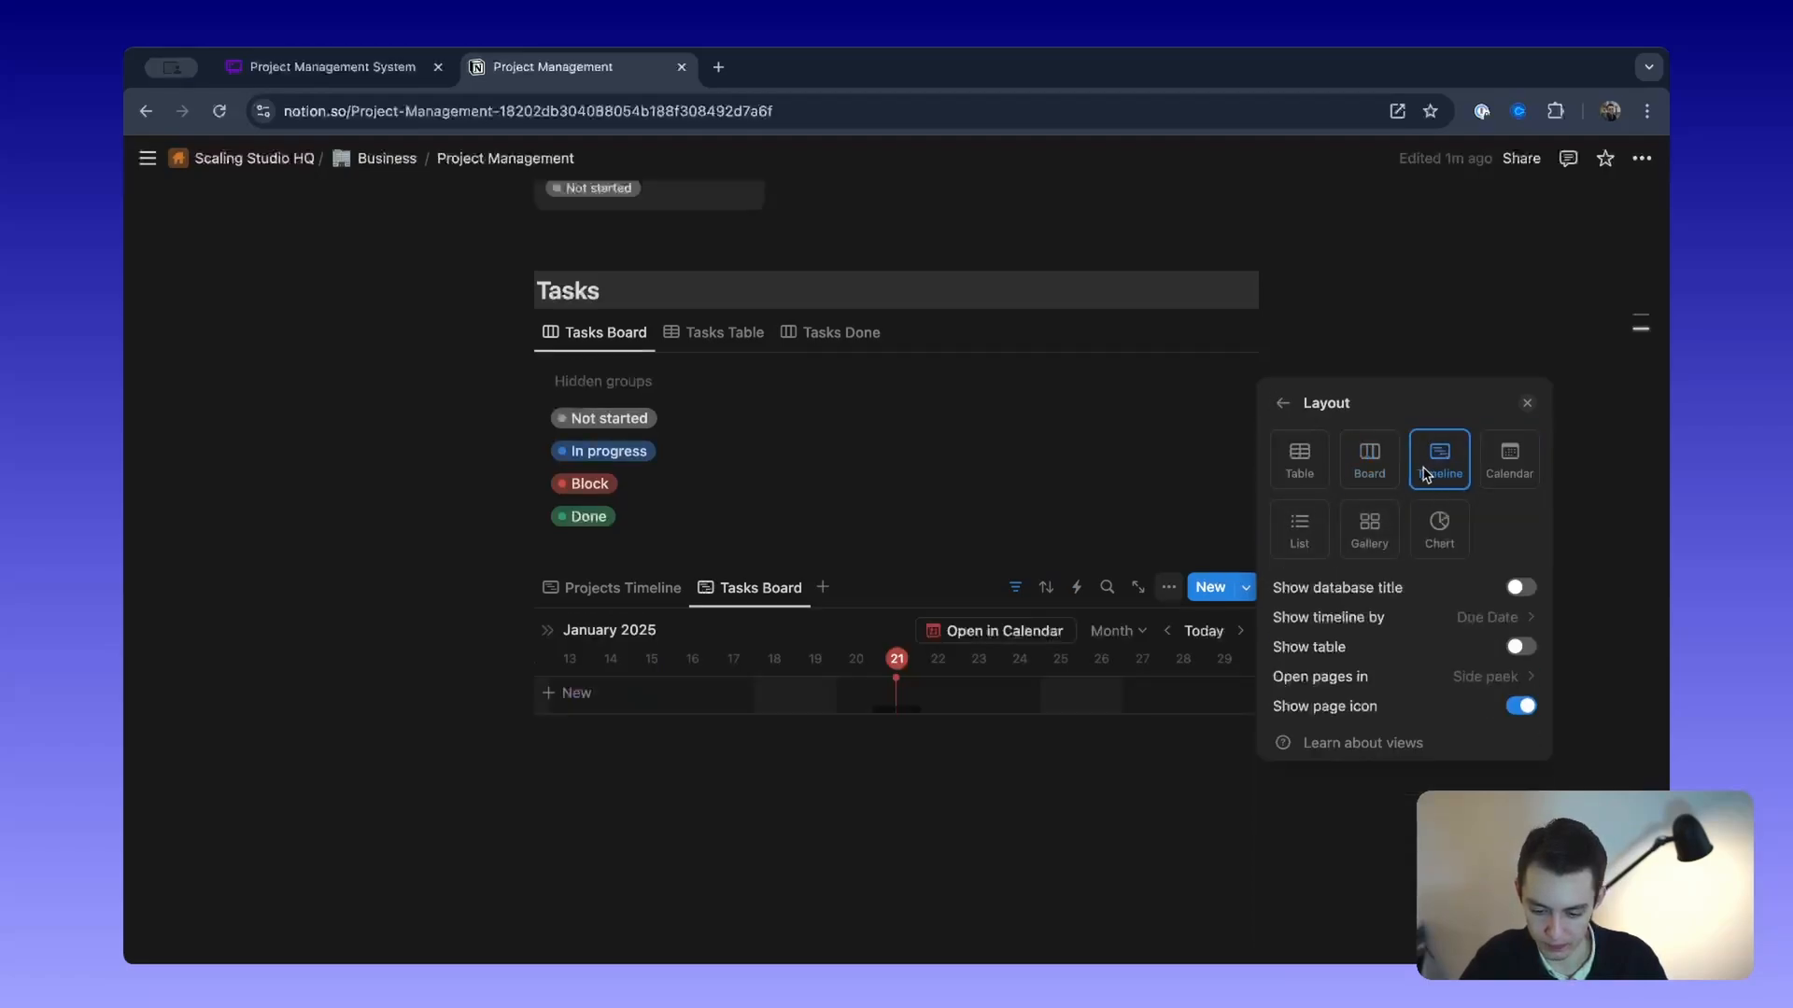
# Step: Rename the new tasks timeline view as Tasks Timeline
pyautogui.click(1283, 404)
pyautogui.doubleClick(1377, 439)
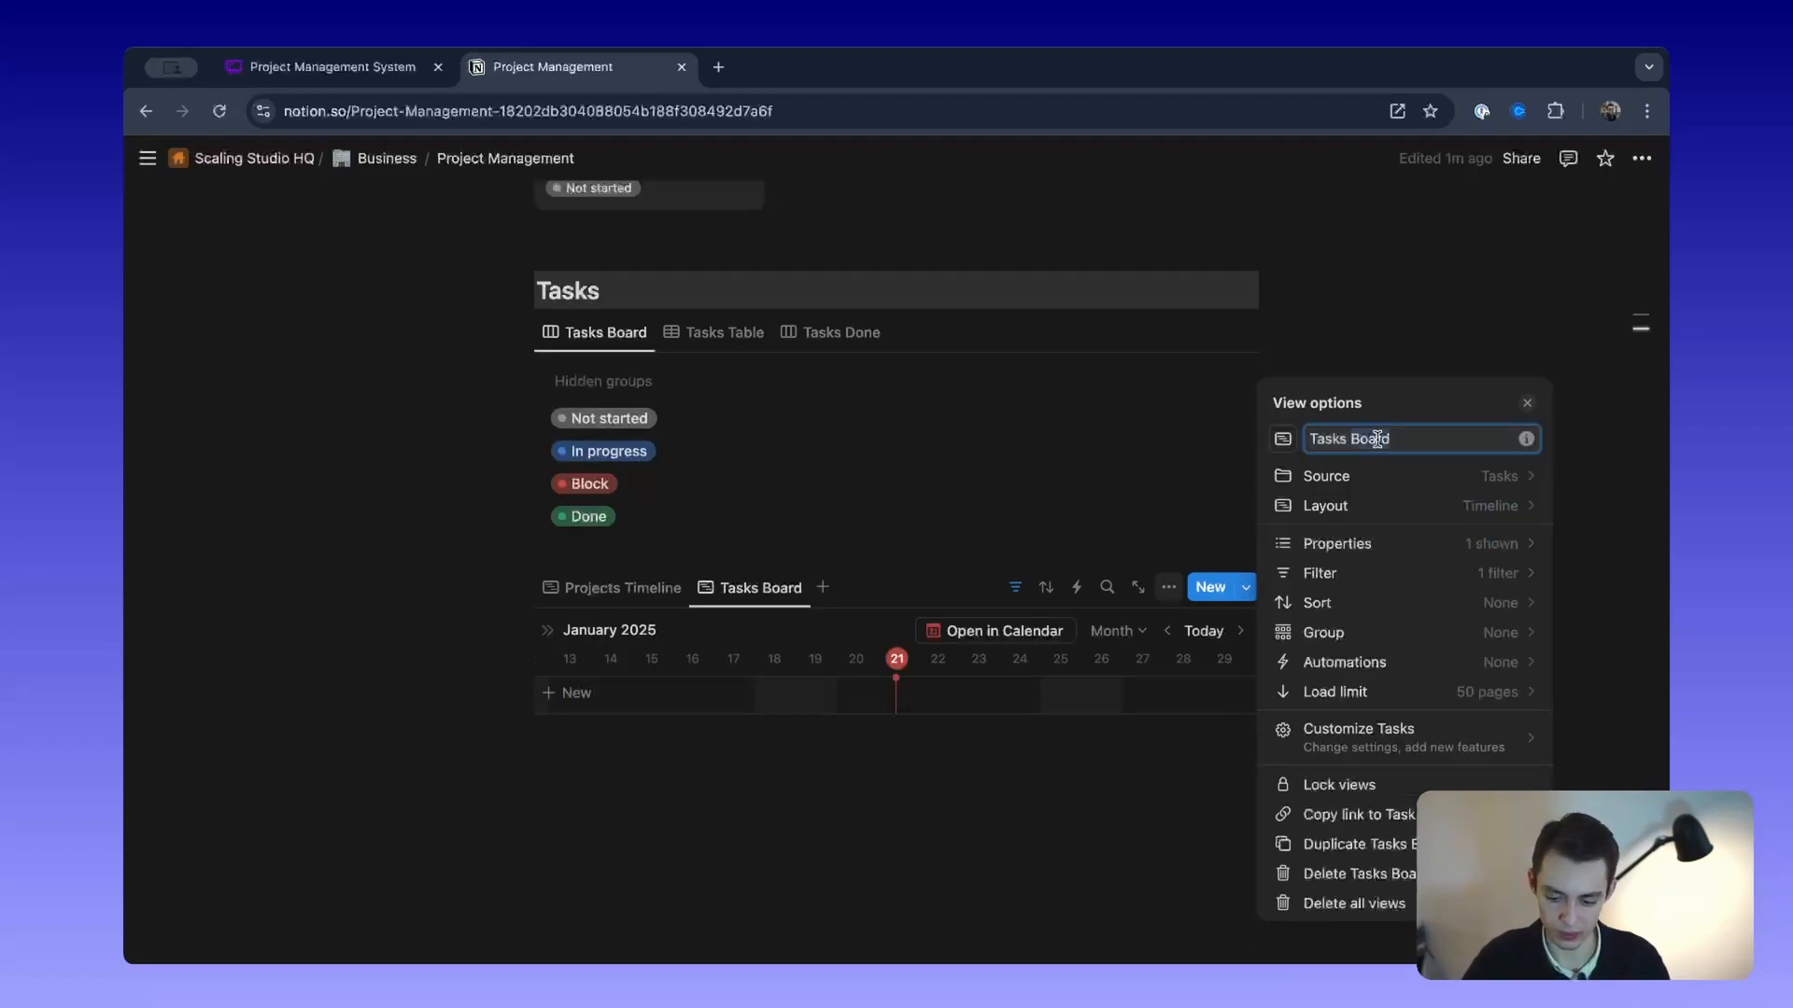
pyautogui.write('Timeline')
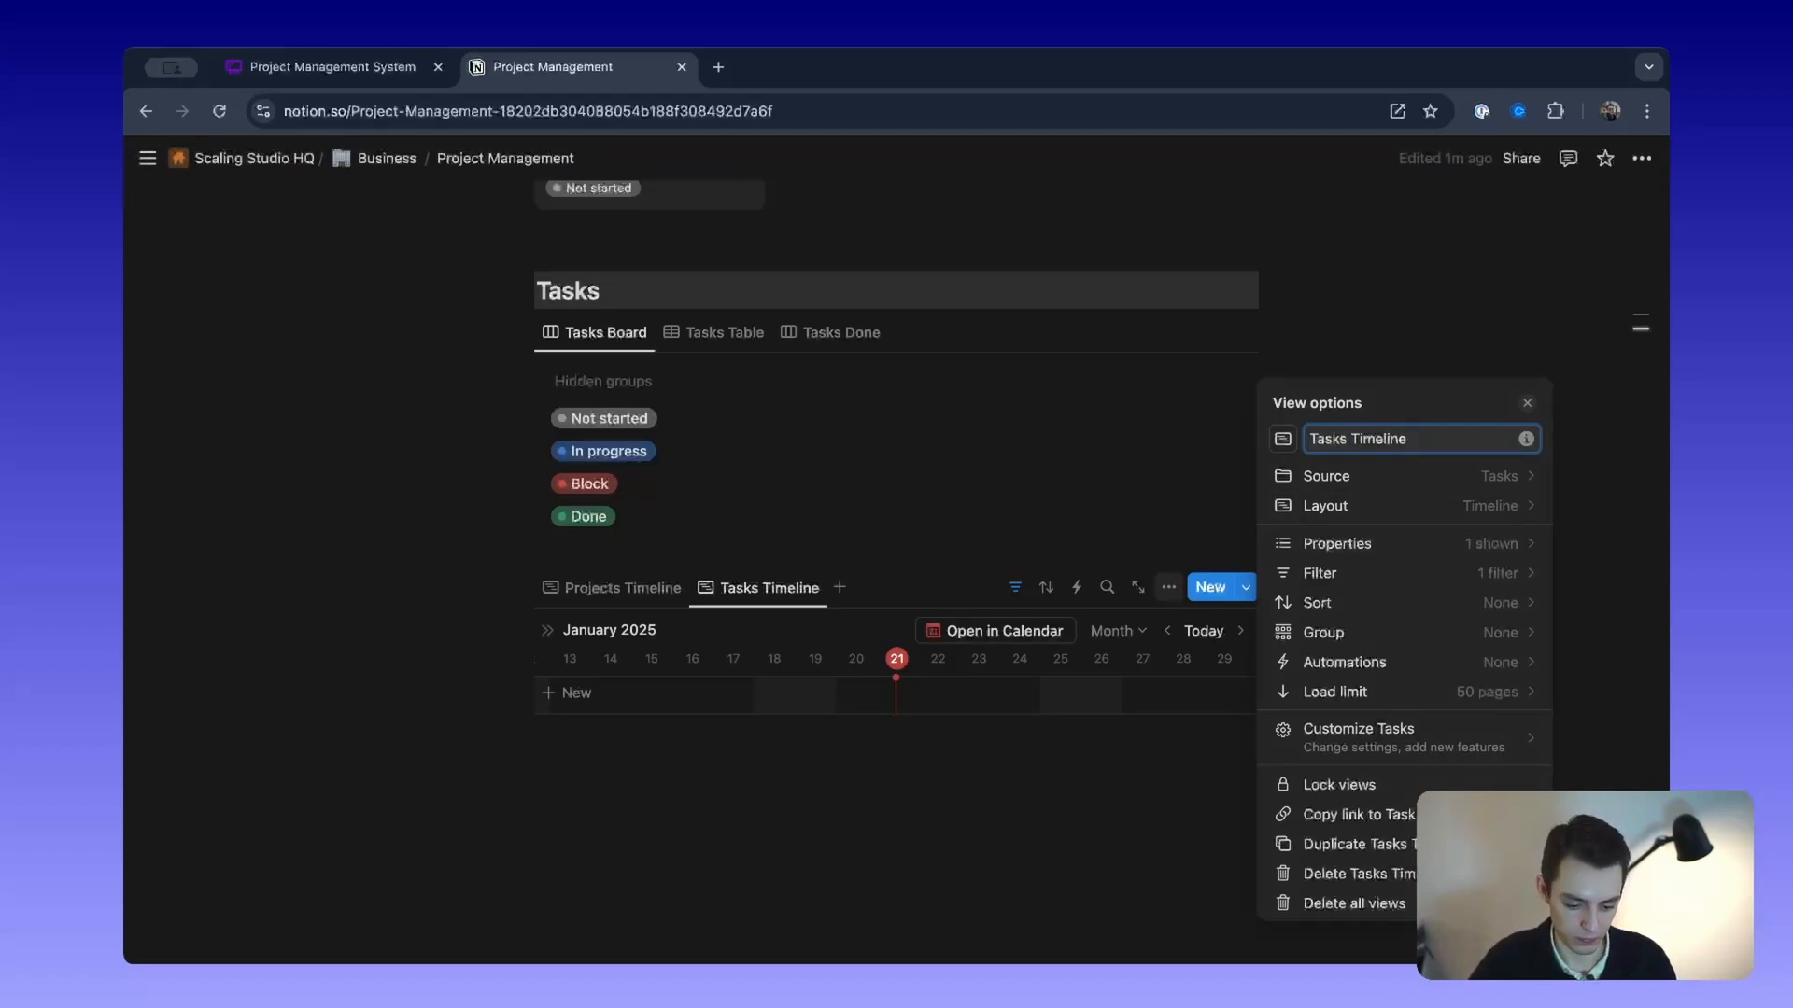
# Step: Show the Status property in the Tasks Timeline view and review which date property its layout uses
pyautogui.click(1490, 547)
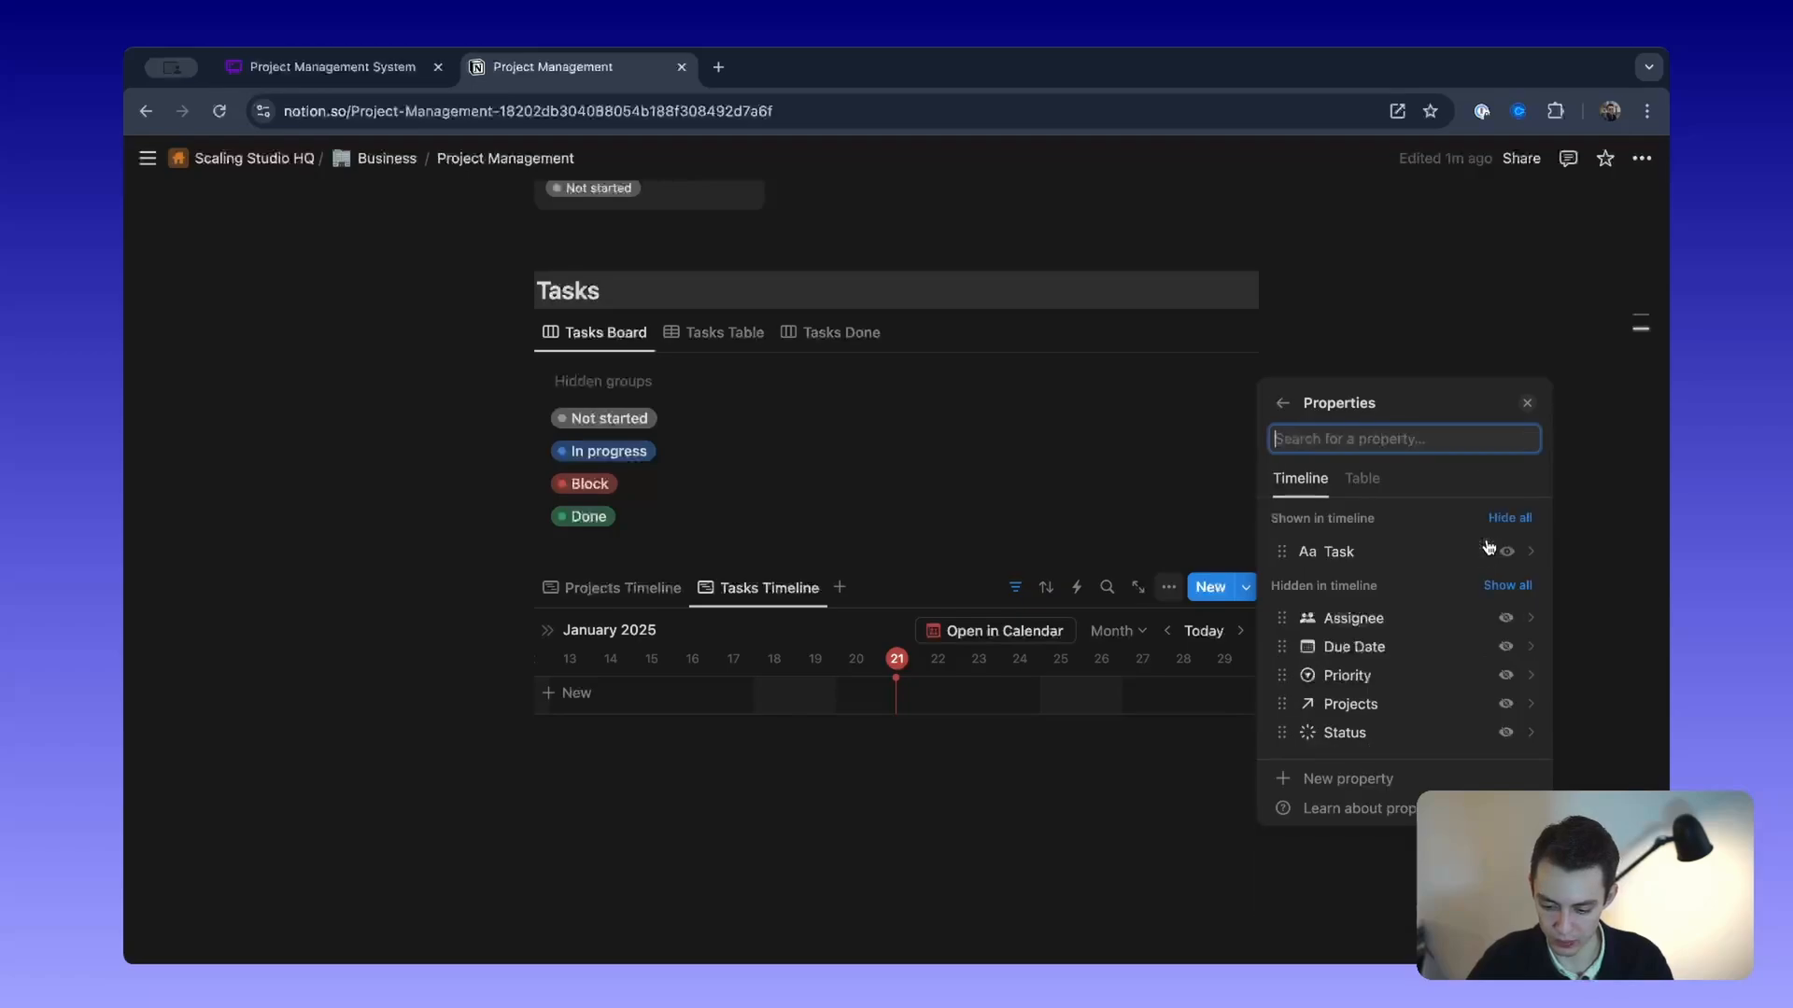
pyautogui.click(1506, 733)
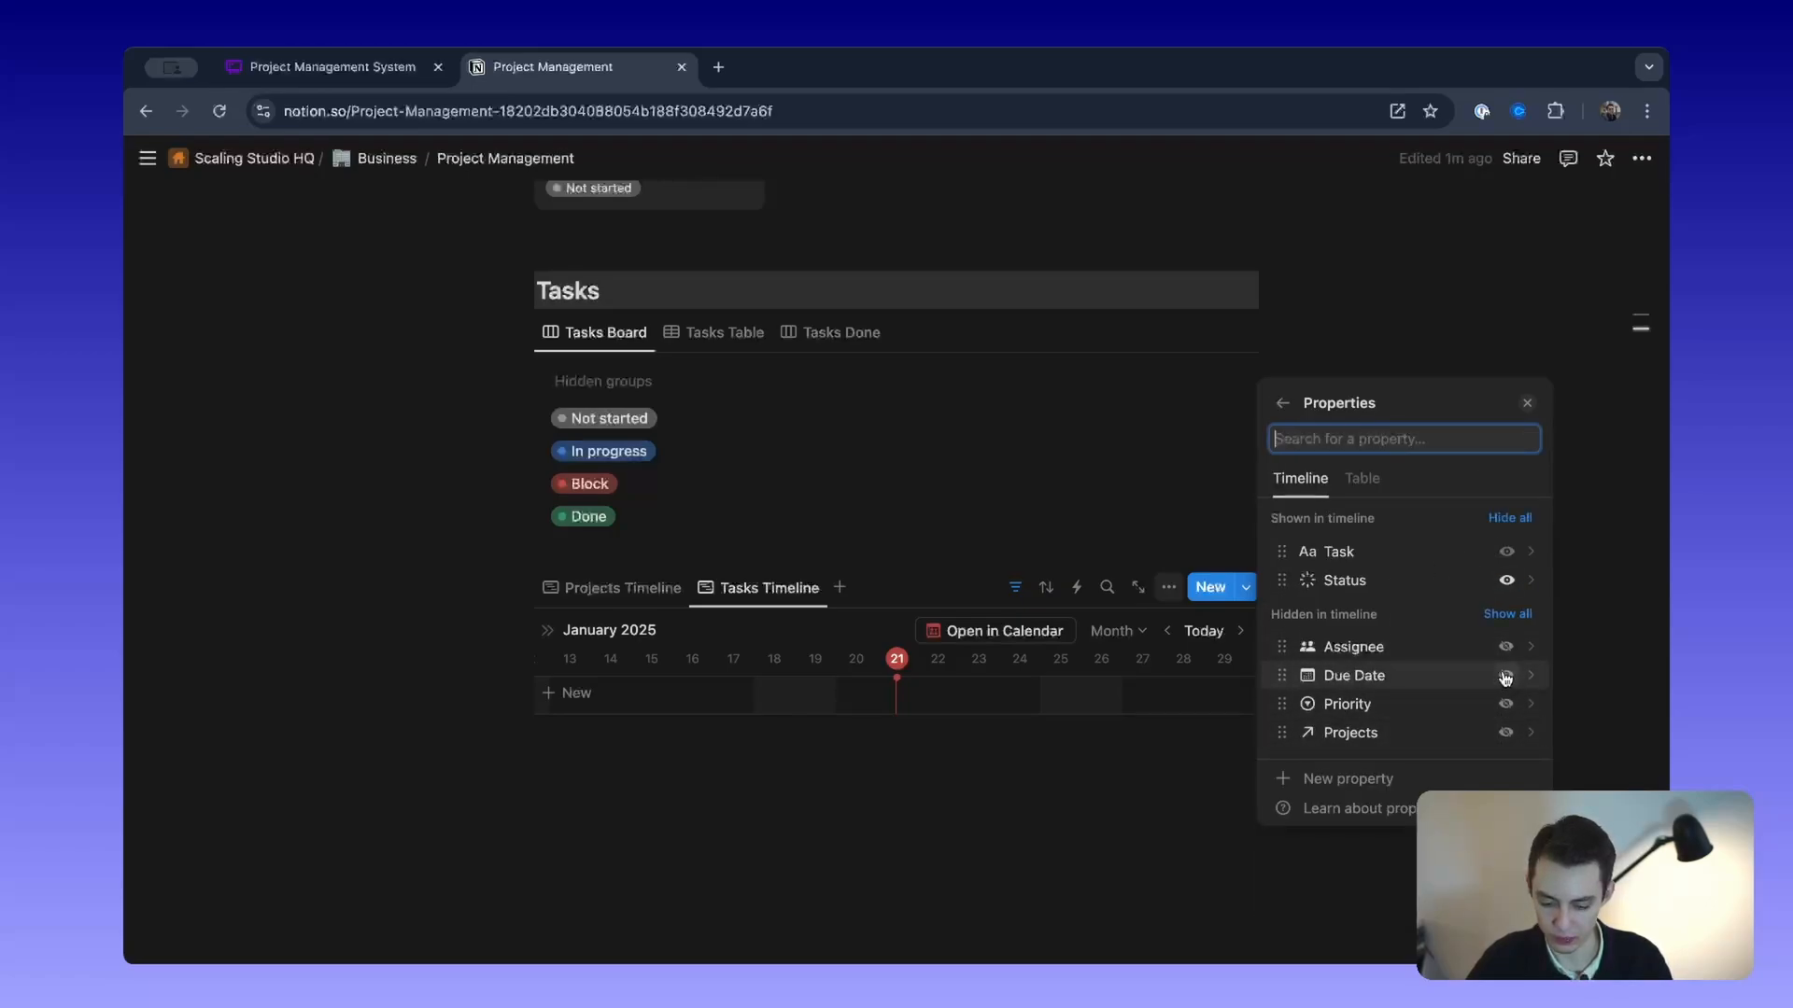
pyautogui.click(1282, 405)
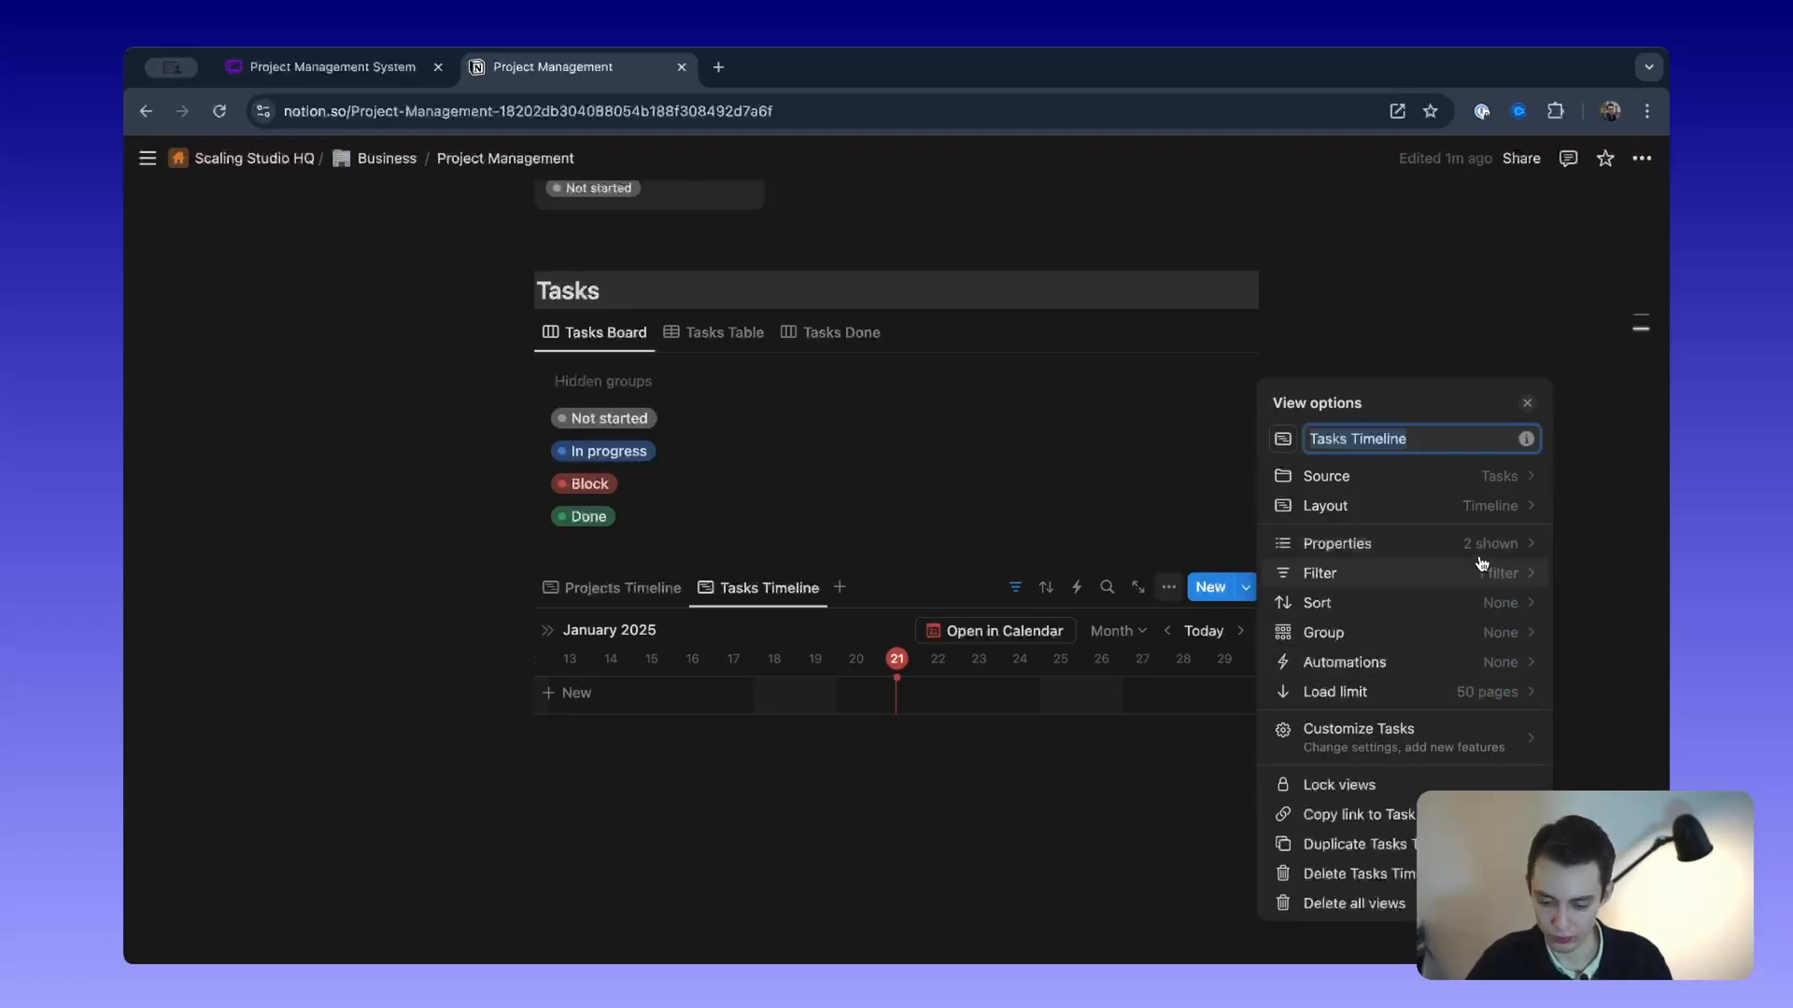
pyautogui.click(1503, 506)
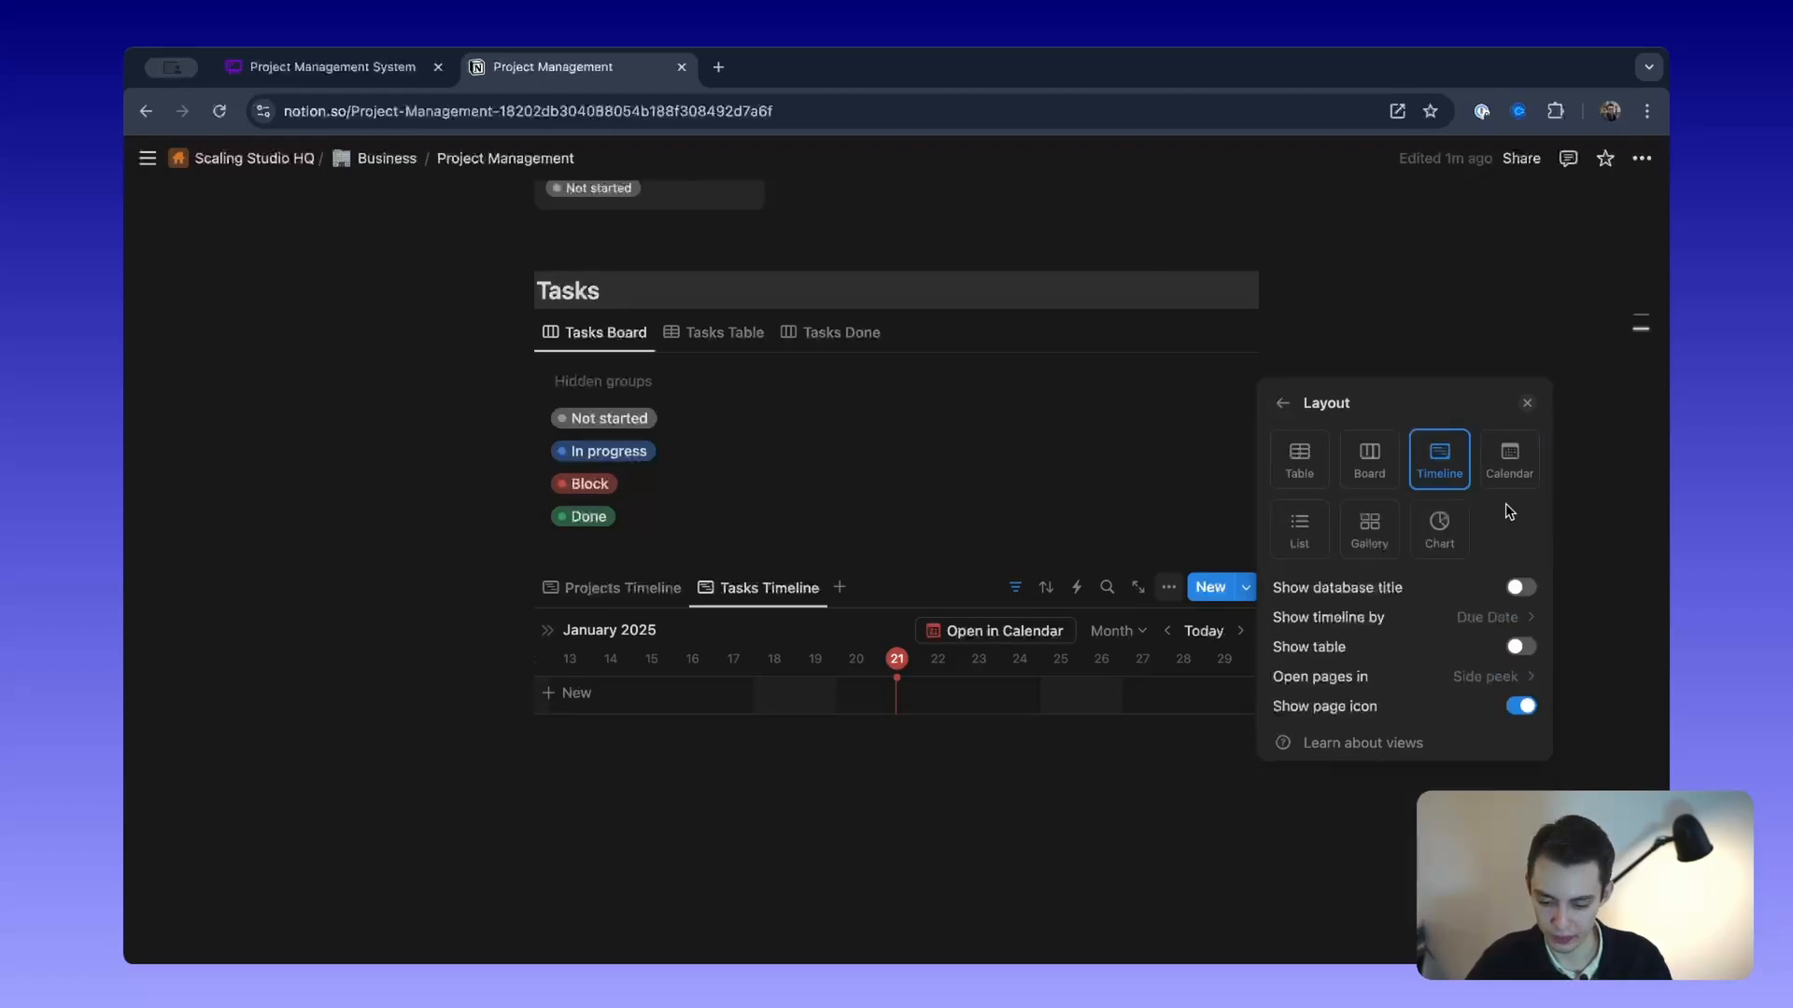
pyautogui.click(1504, 625)
pyautogui.click(1485, 611)
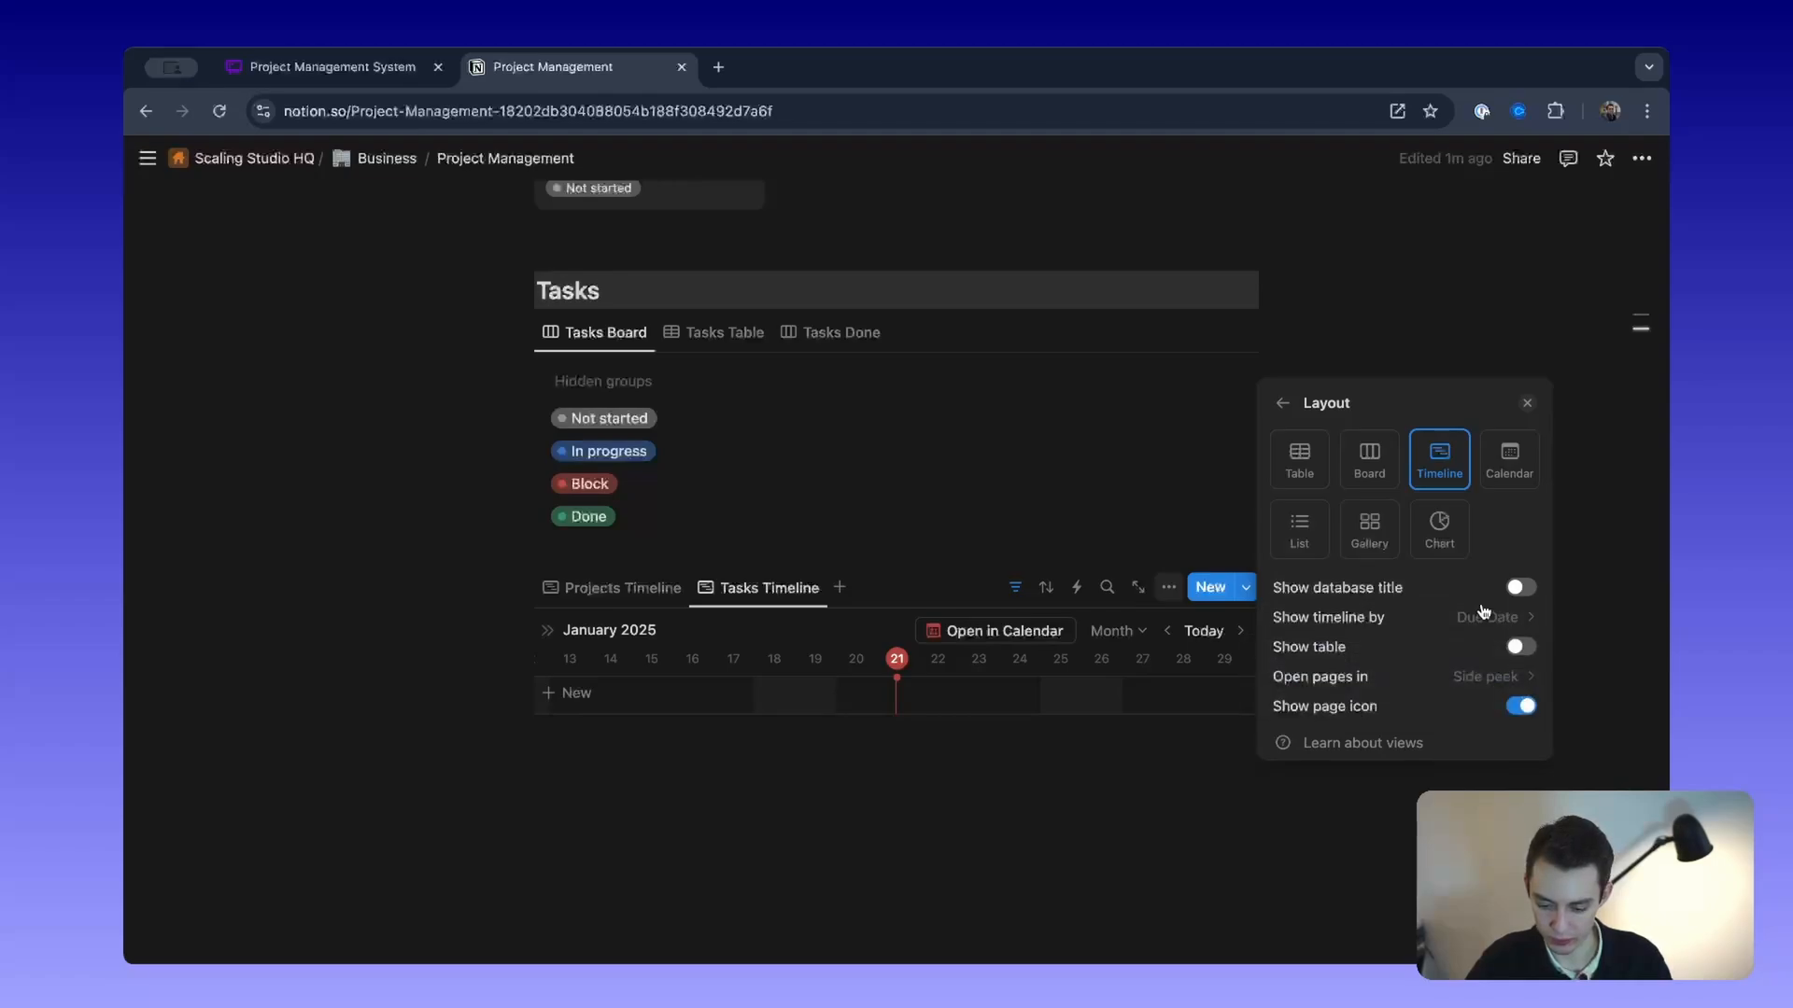
pyautogui.click(1277, 407)
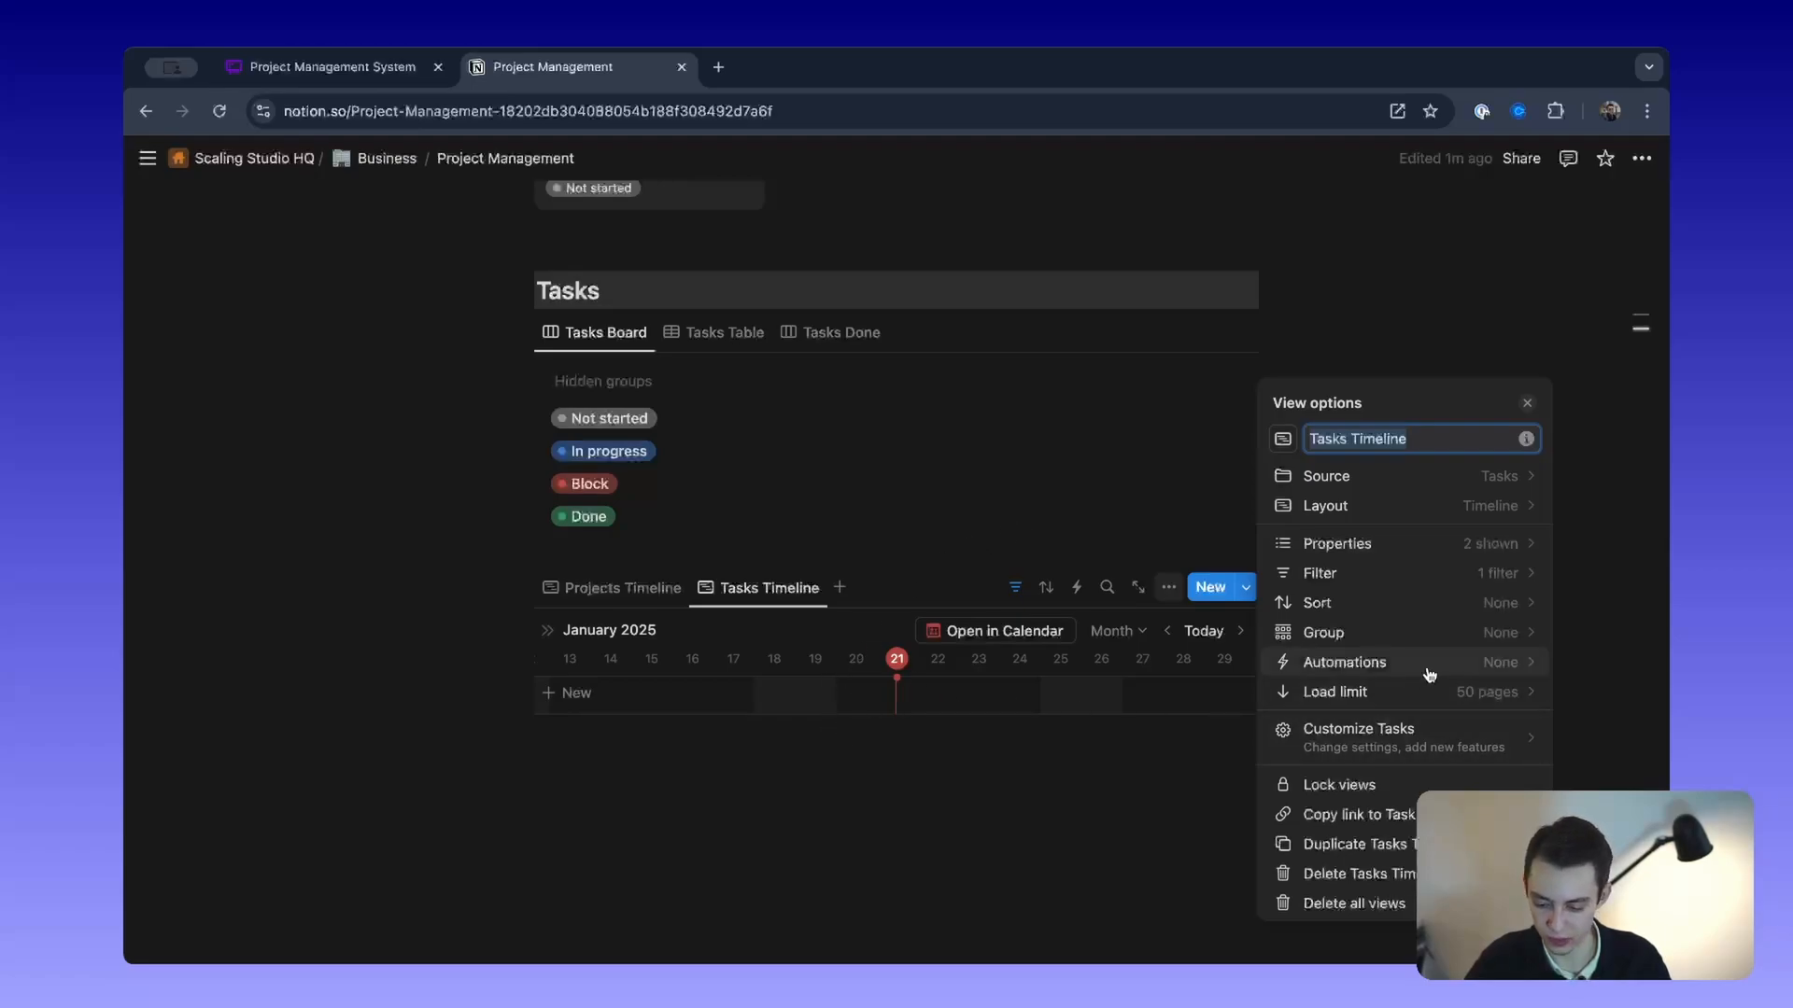
pyautogui.click(1064, 788)
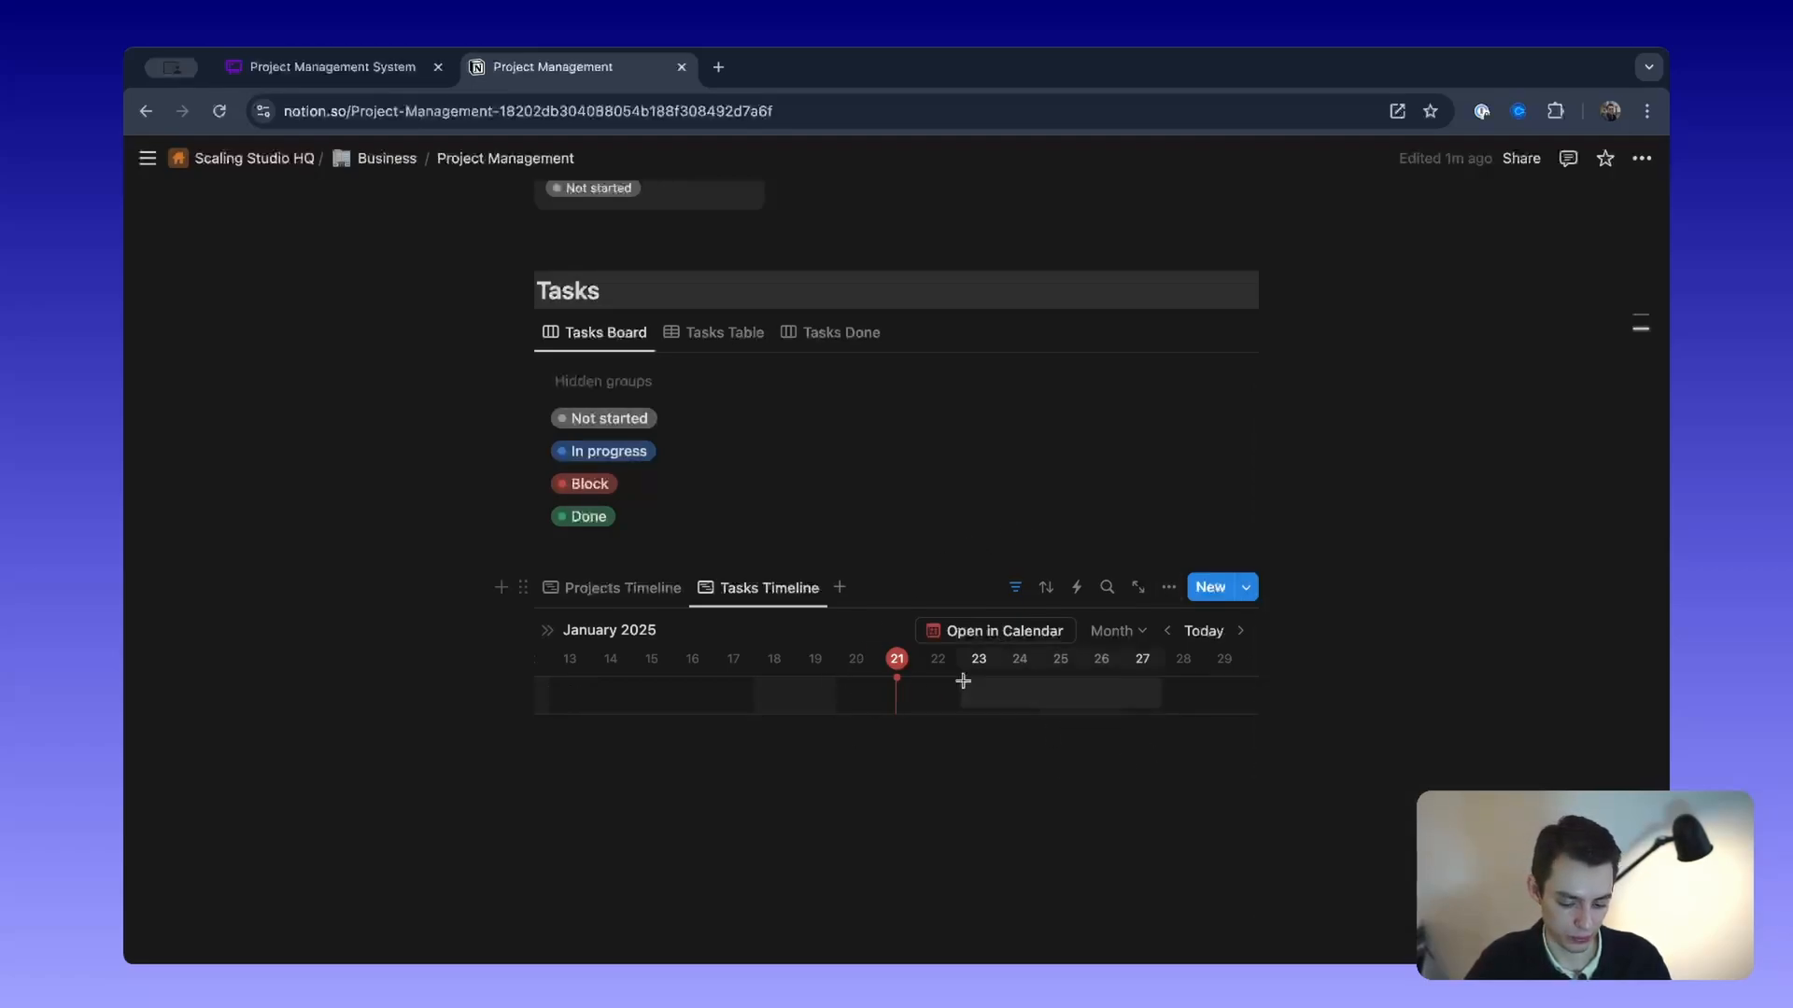
# Step: Switch to the Projects Timeline view and collapse its project name table
pyautogui.hscroll(-5, 961, 688)
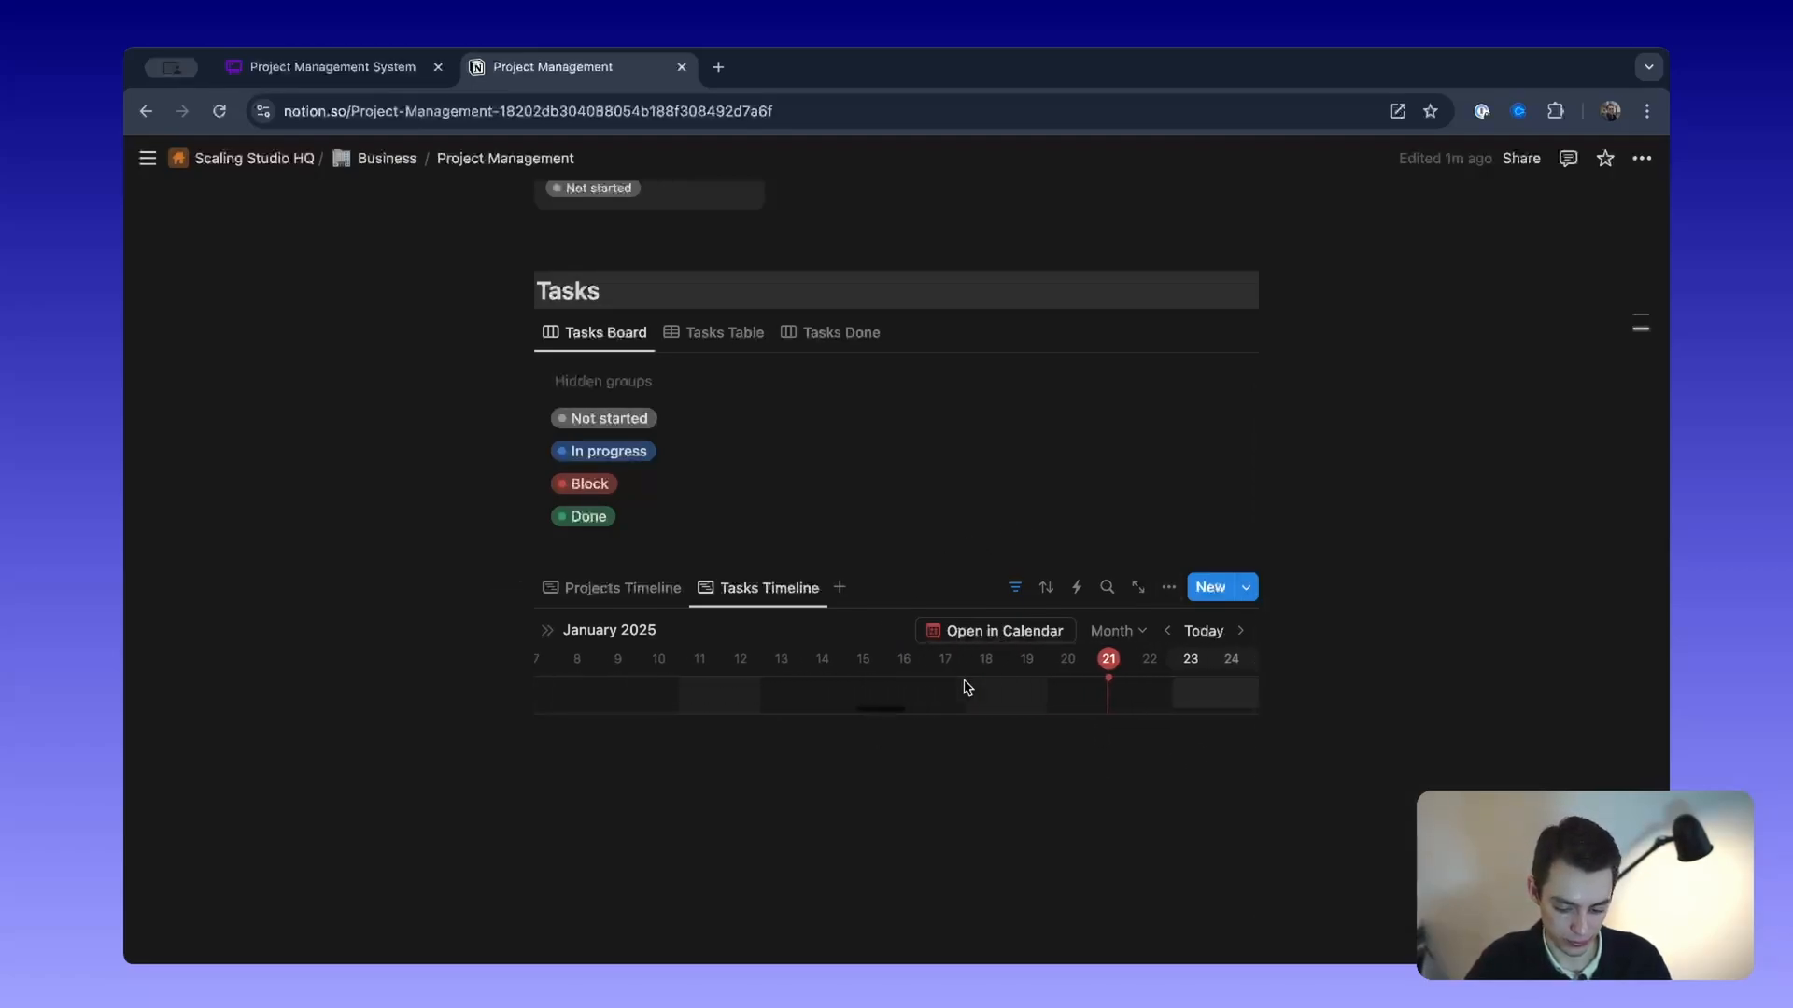
pyautogui.click(595, 591)
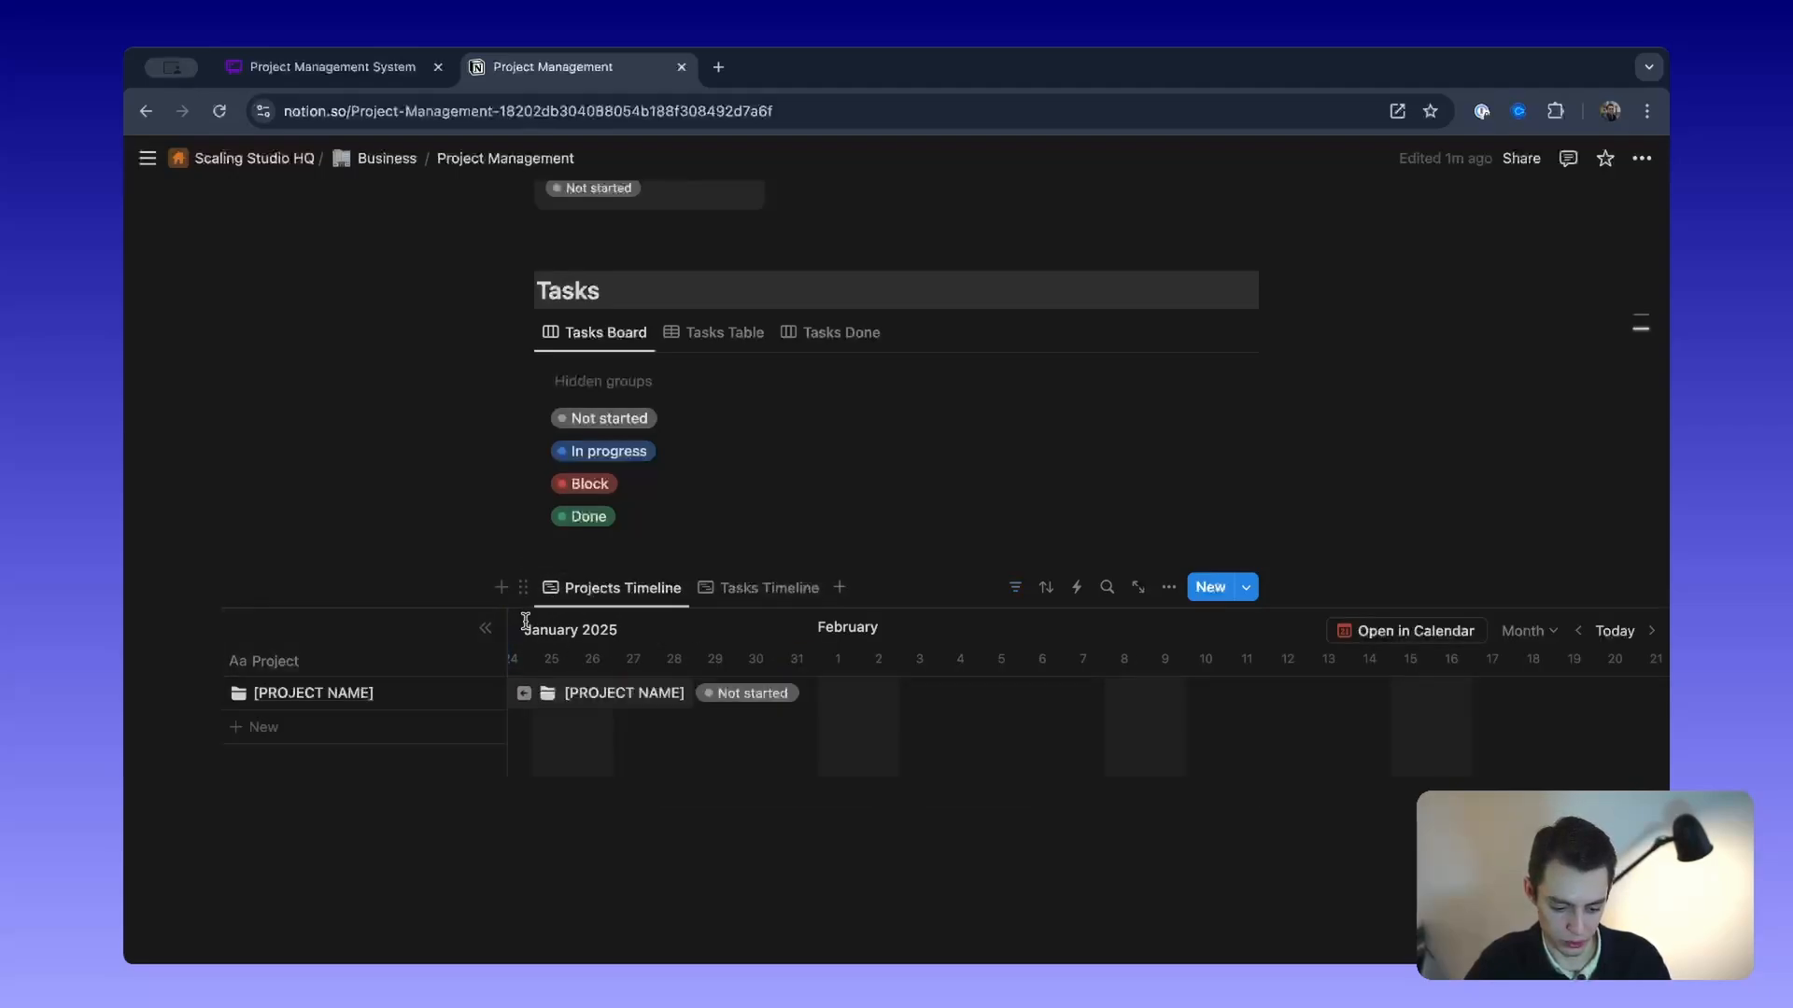
pyautogui.click(485, 628)
pyautogui.hscroll(4, 772, 700)
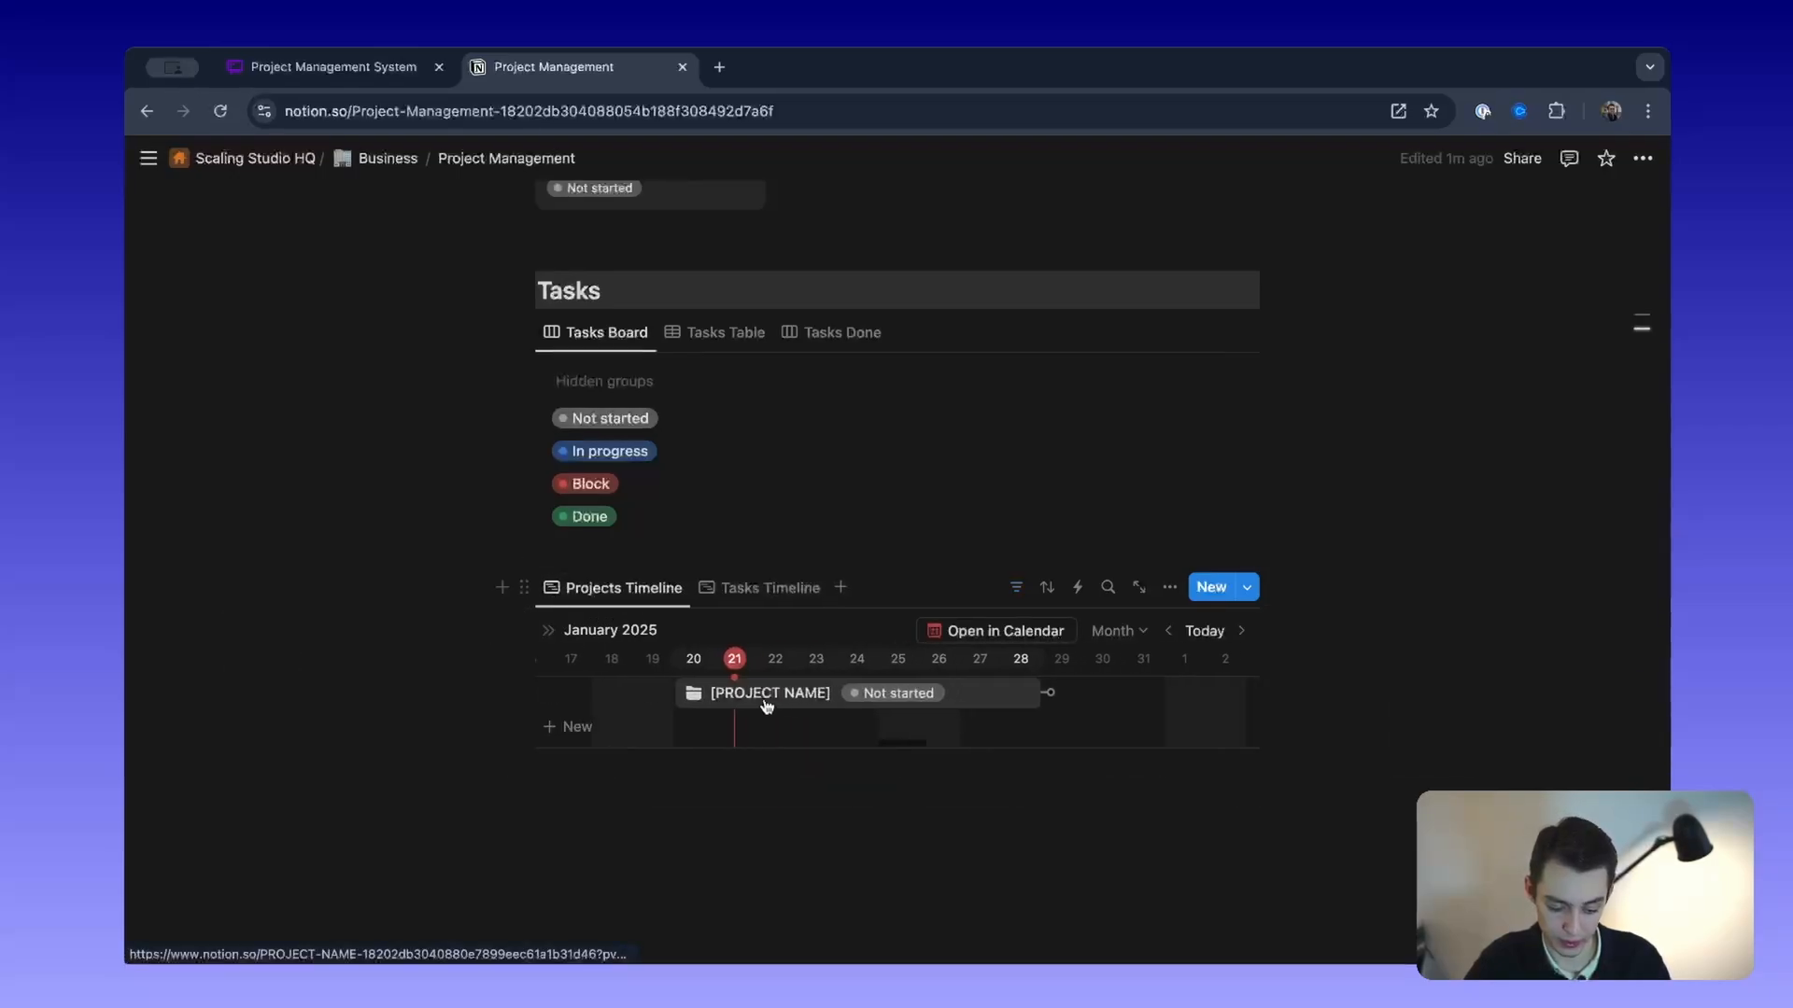
pyautogui.hscroll(-3, 864, 701)
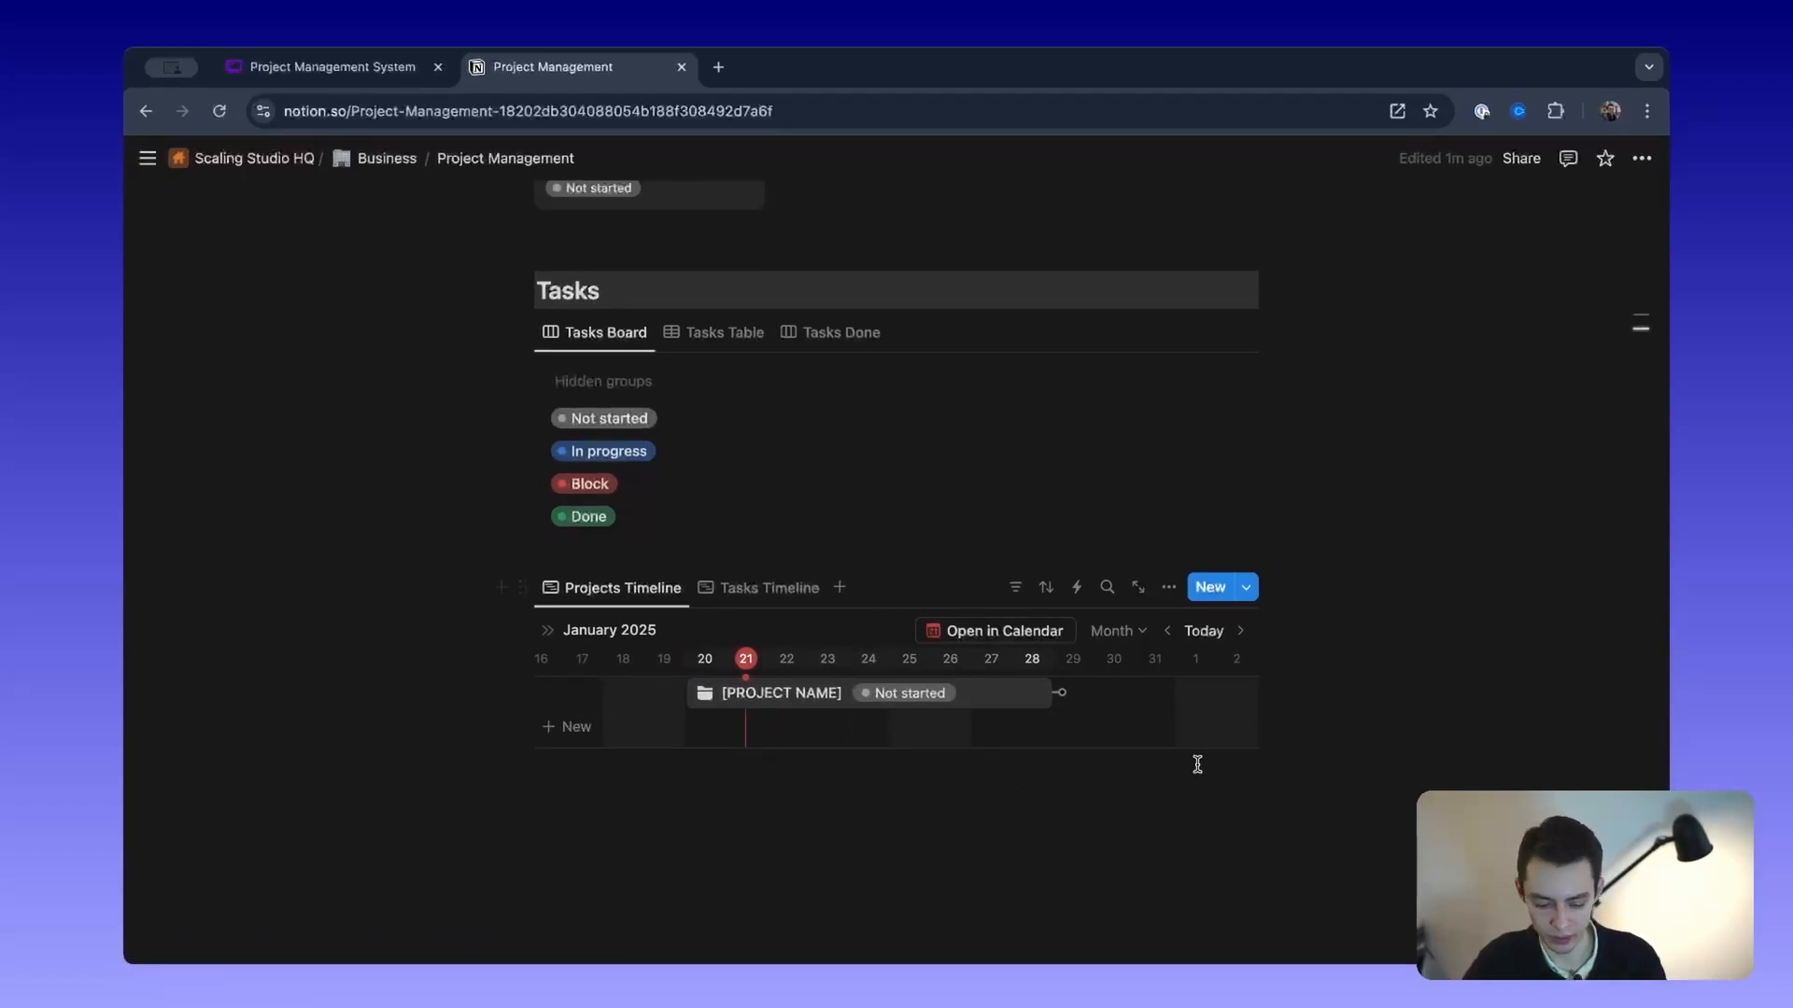
# Step: Duplicate the Tasks heading and place the copy directly above the projects and tasks timelines
pyautogui.scroll(4, 708, 568)
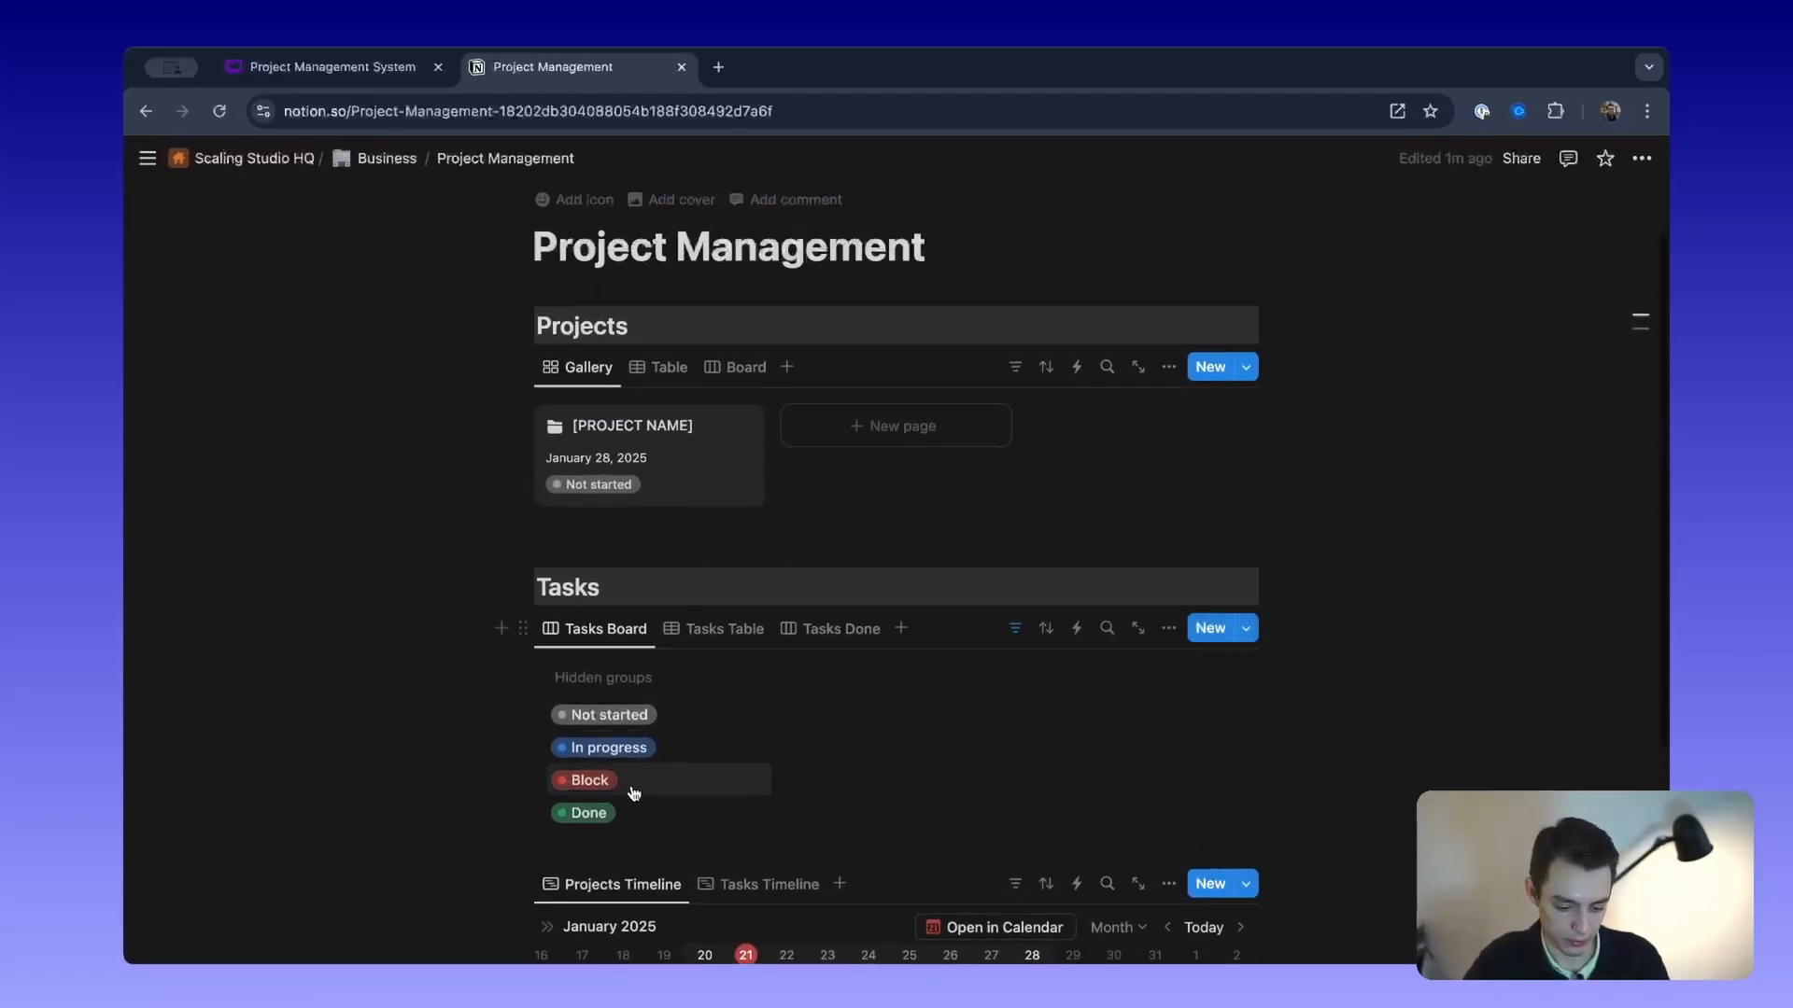
pyautogui.click(585, 852)
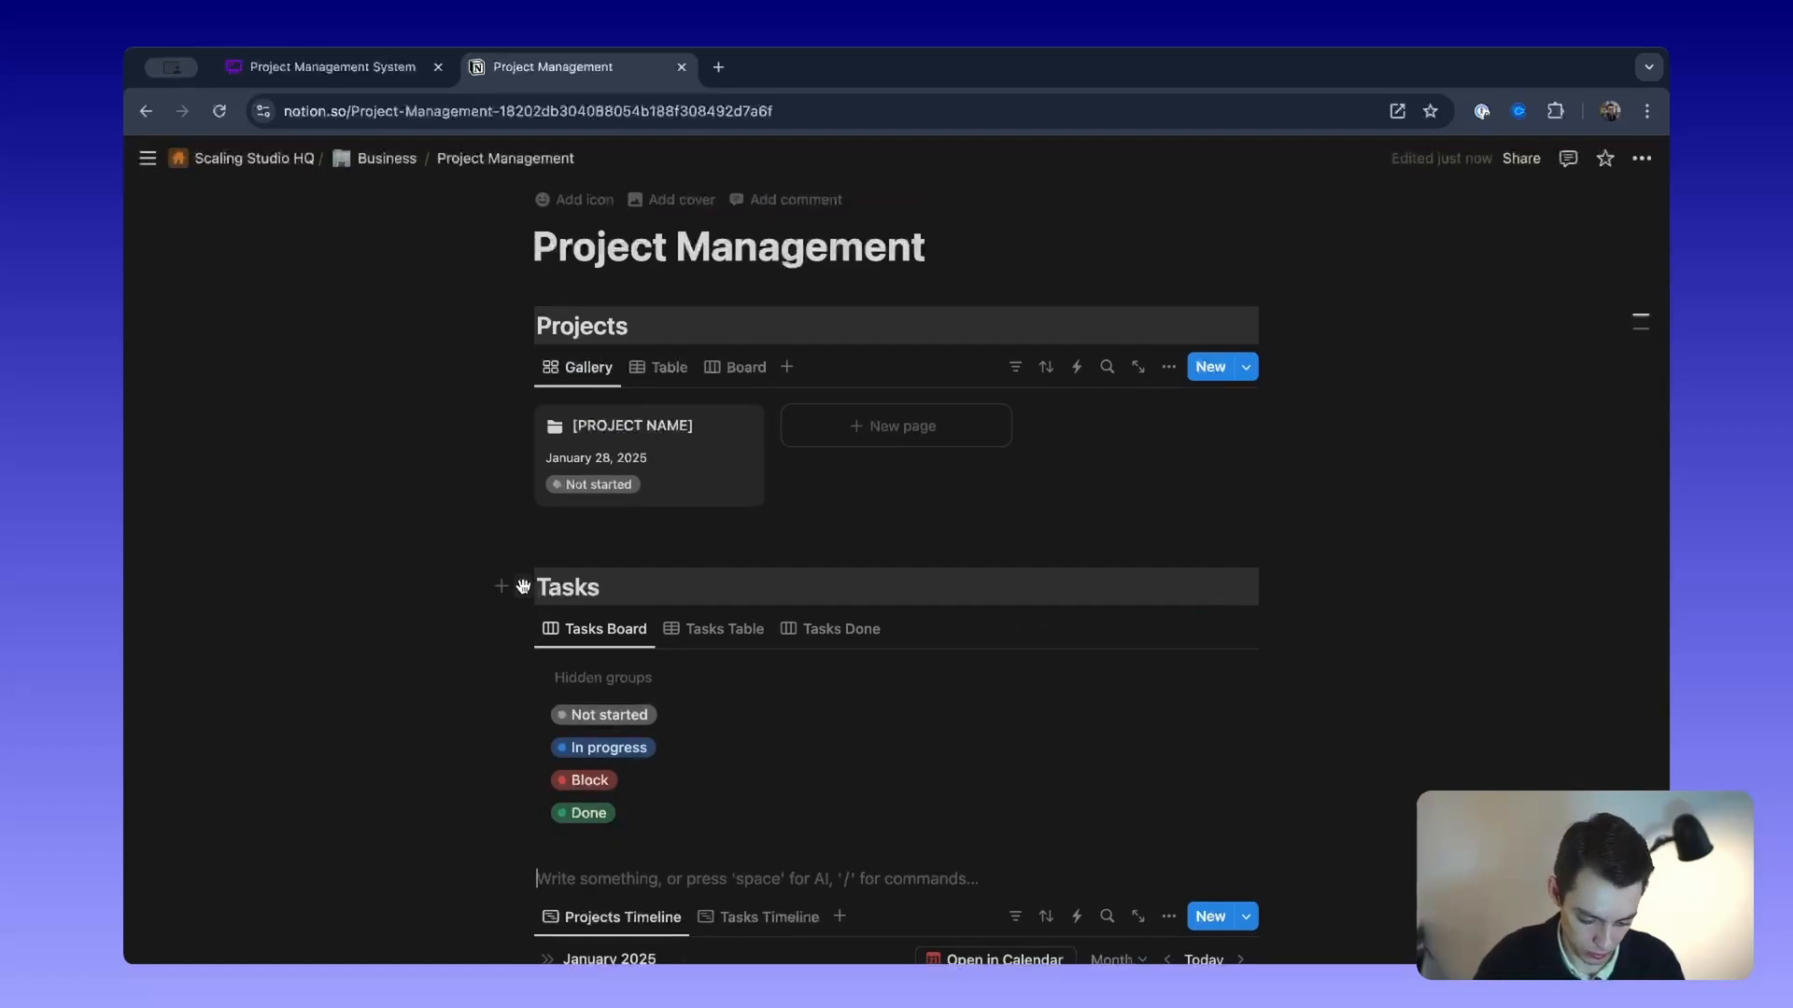
pyautogui.click(523, 588)
pyautogui.press('super+d')
pyautogui.scroll(-3, 617, 597)
pyautogui.moveTo(522, 414); pyautogui.dragTo(523, 702)
# Step: Rename the copied heading above the timelines as Timelines
pyautogui.doubleClick(584, 676)
pyautogui.click(664, 702)
pyautogui.press('BackSpace')
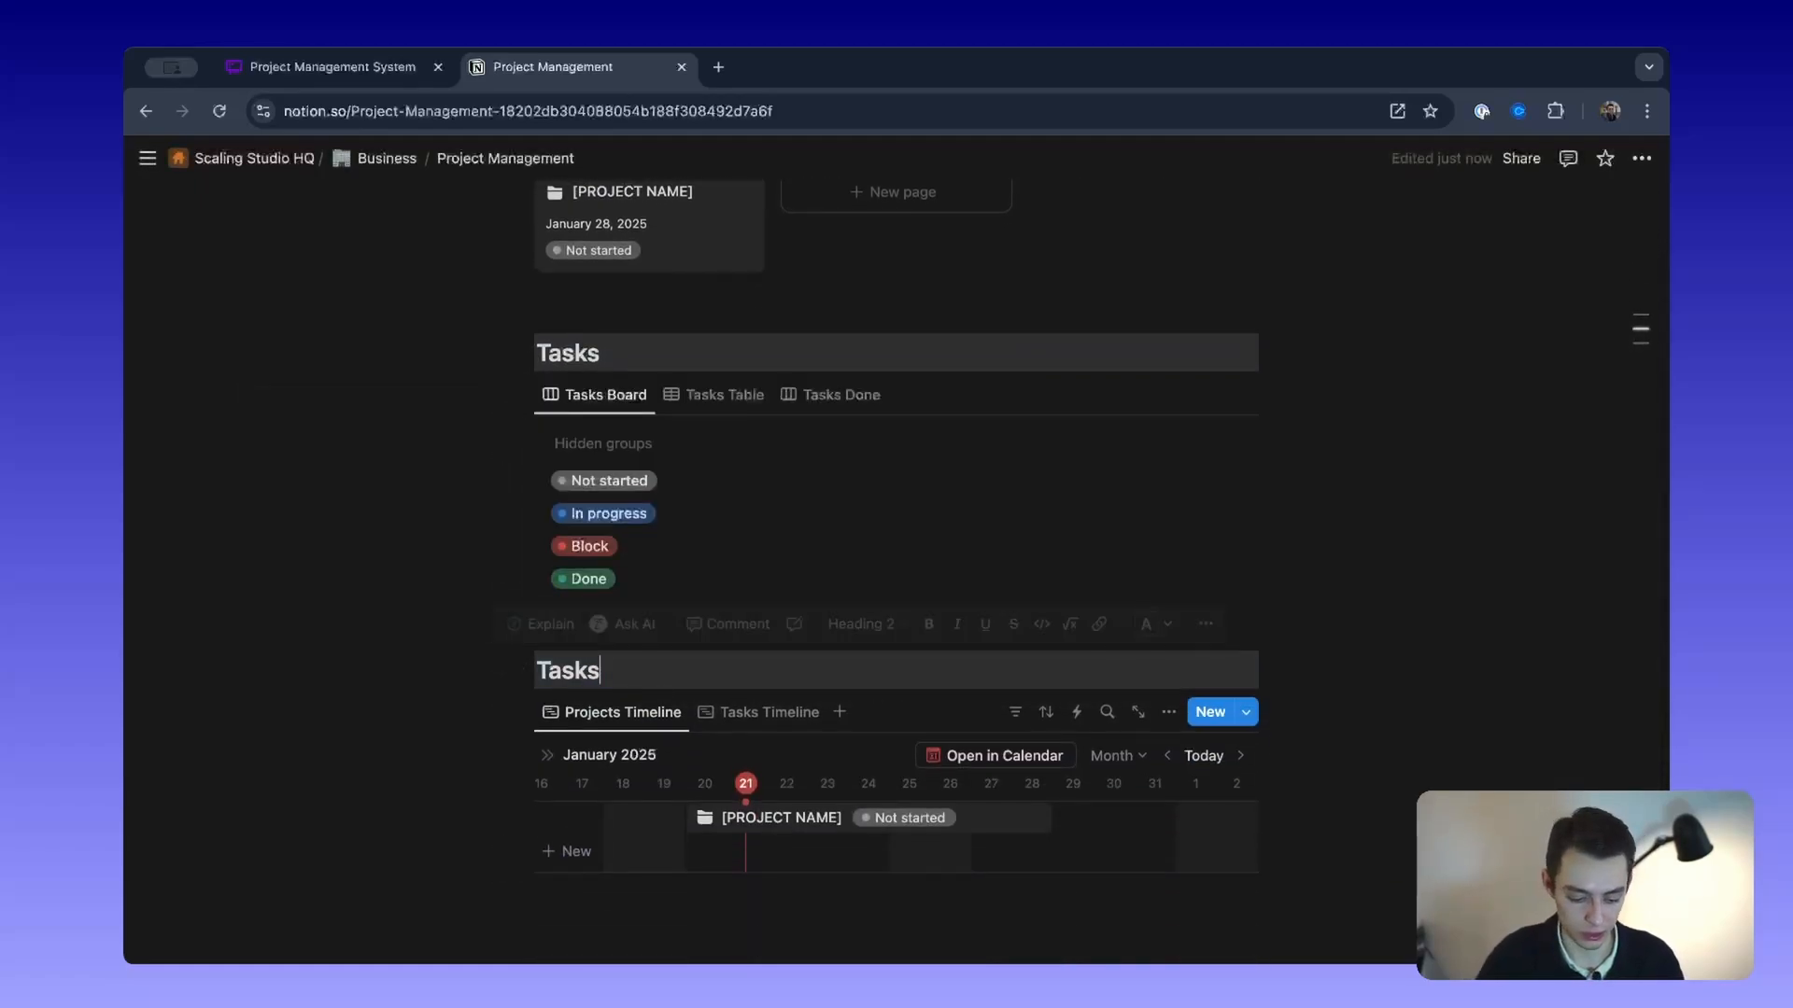
pyautogui.doubleClick(557, 679)
pyautogui.write('Timelines')
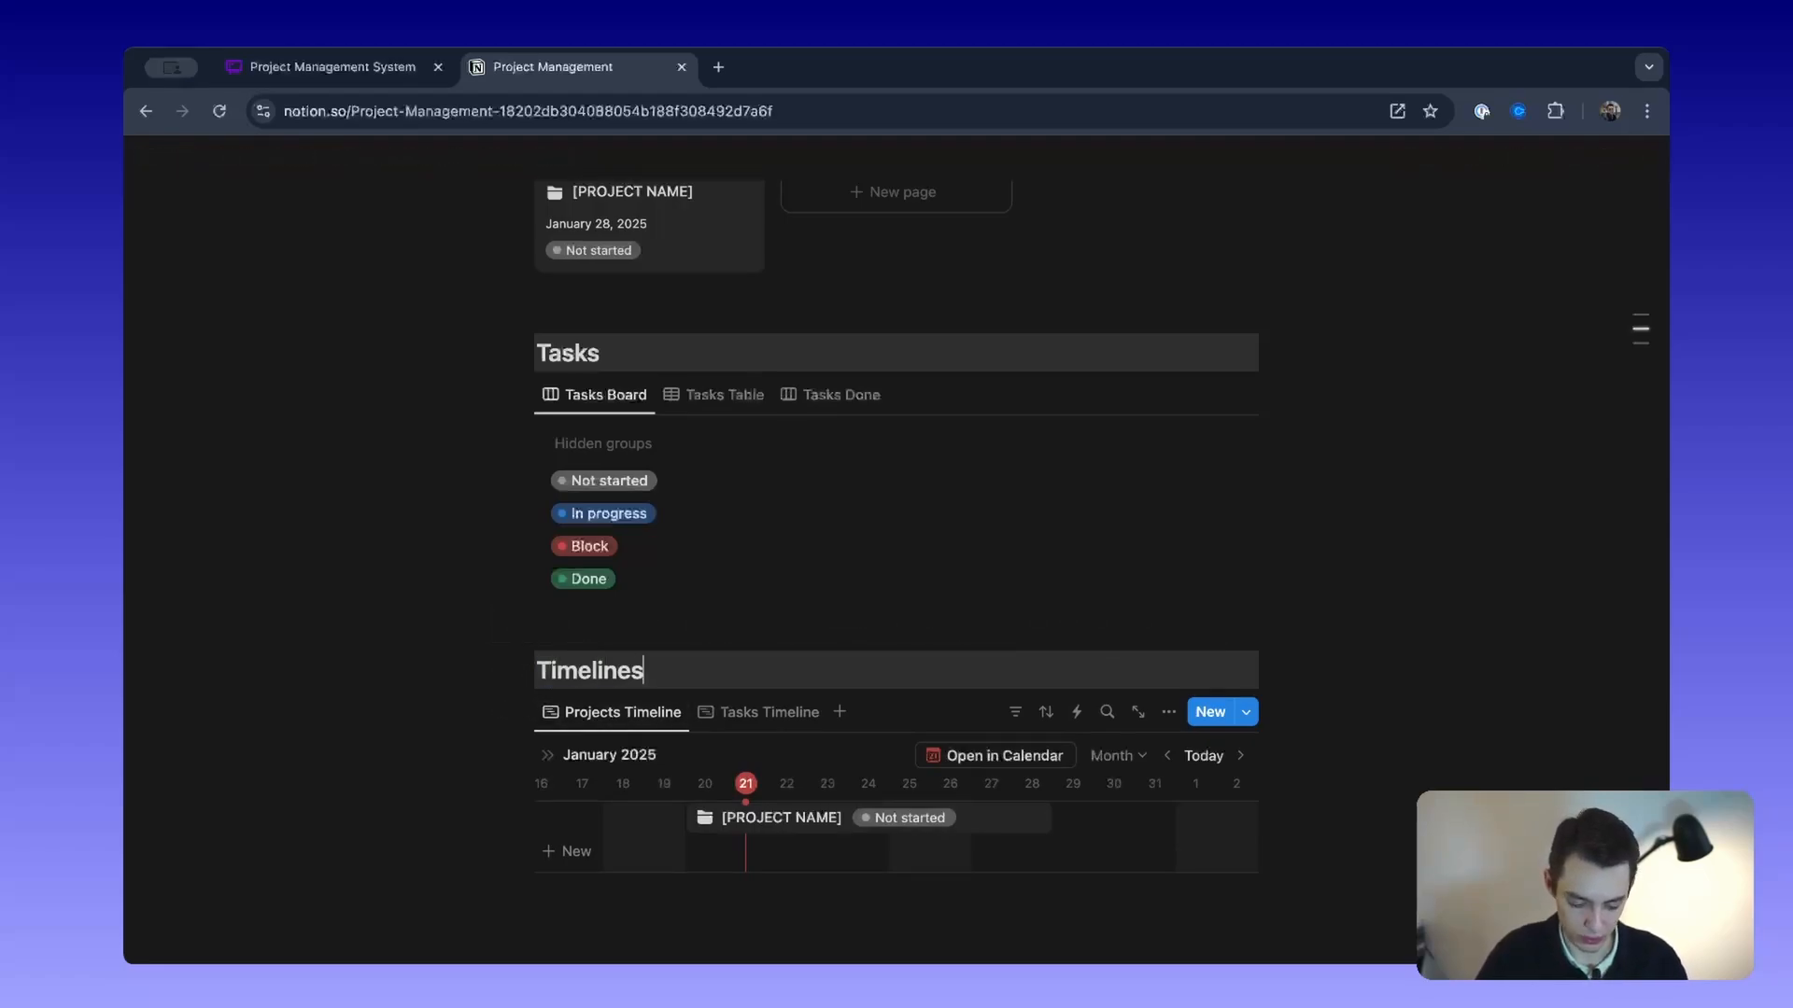
pyautogui.click(469, 624)
pyautogui.scroll(-1, 378, 695)
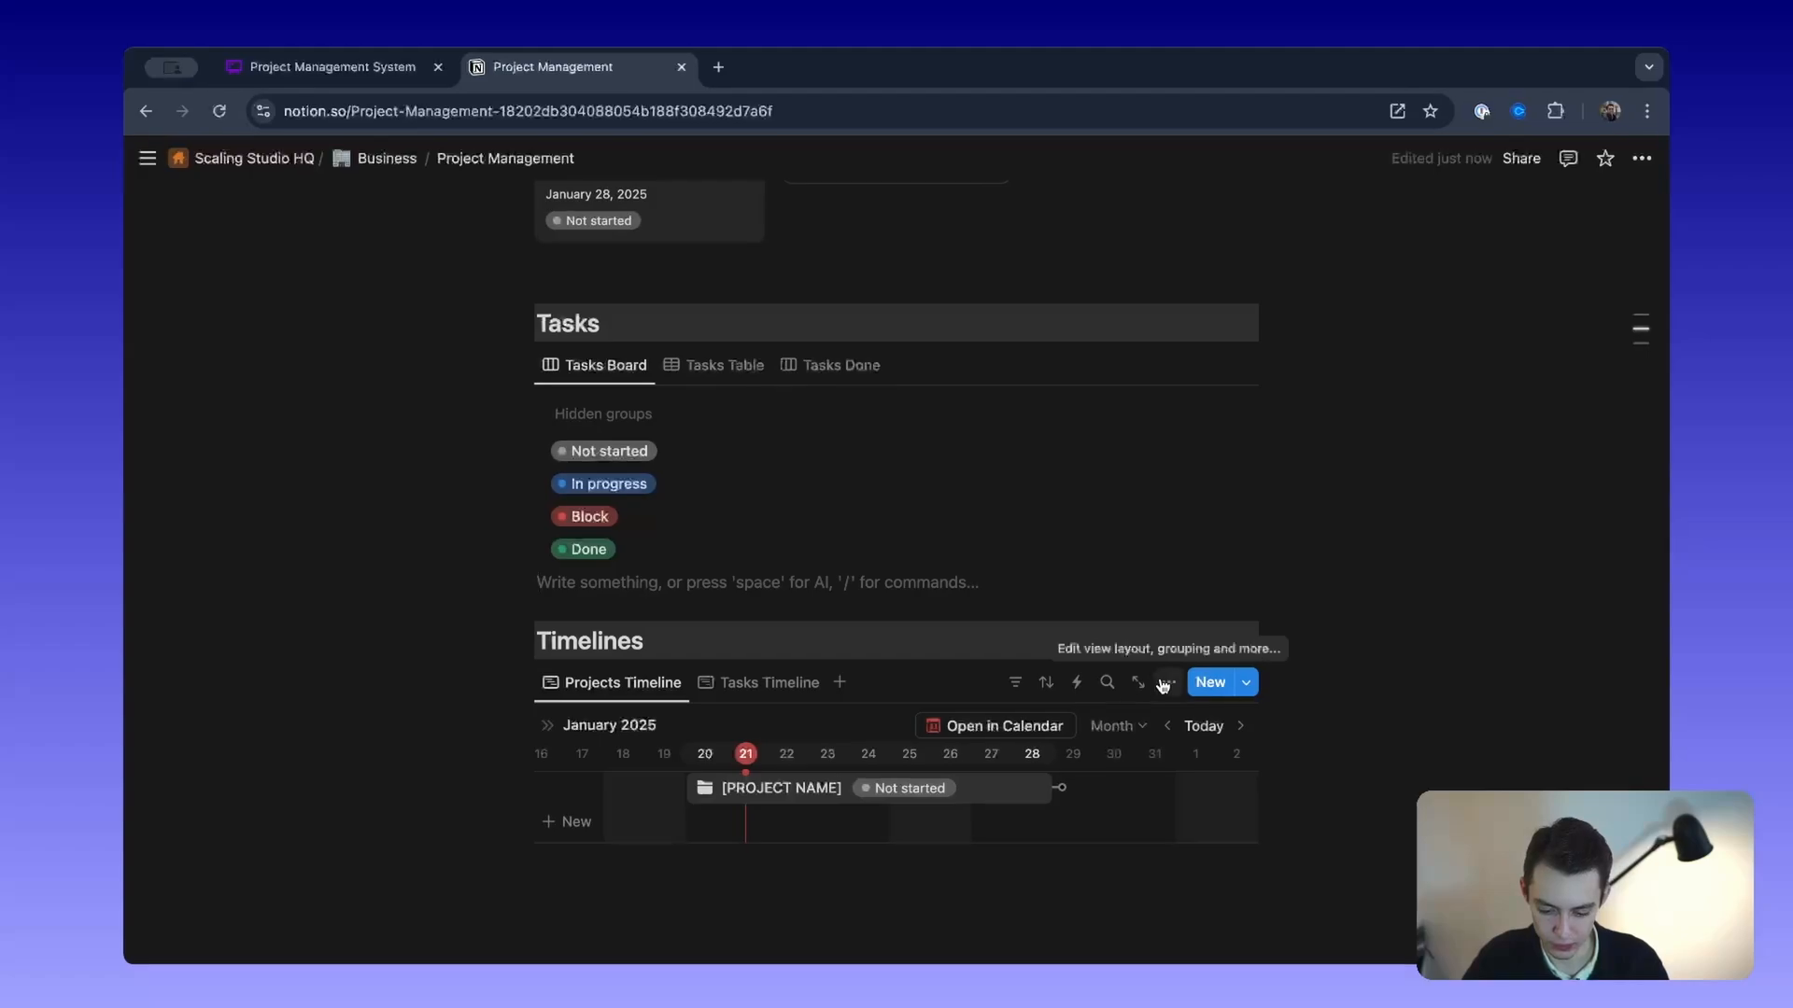
# Step: Set the Project Management page to full width
pyautogui.scroll(3, 1665, 149)
pyautogui.click(1641, 158)
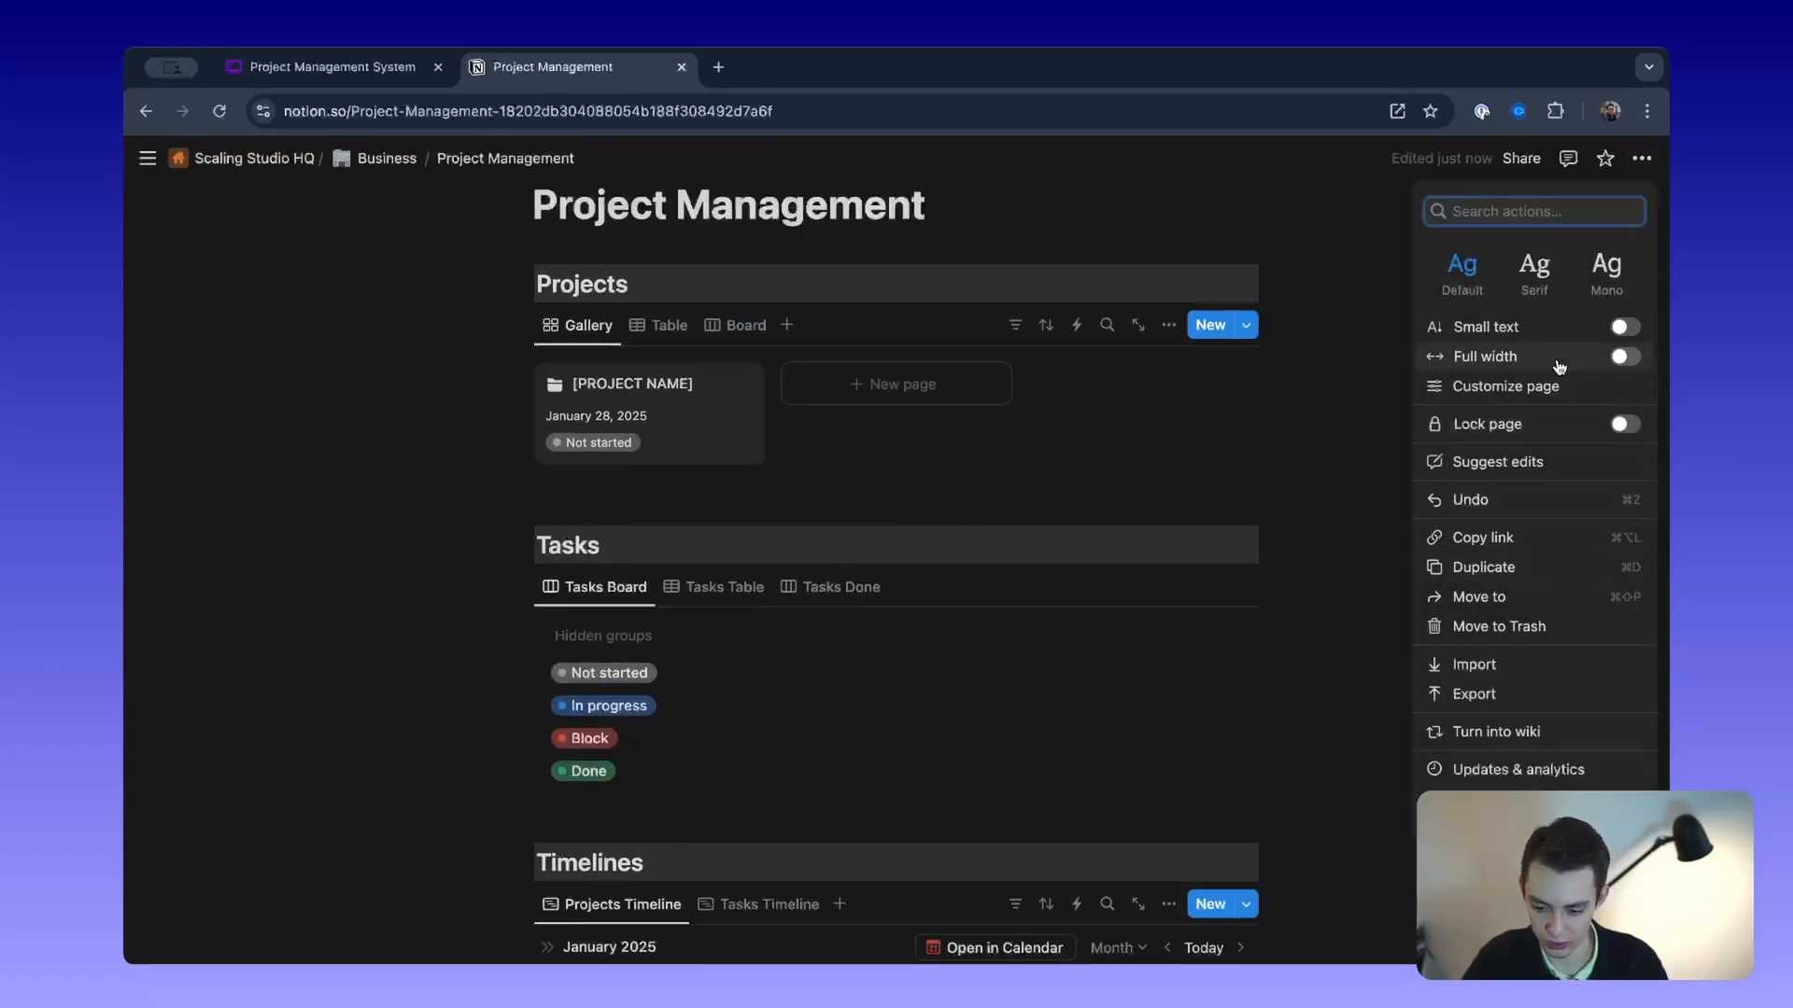
pyautogui.click(1623, 357)
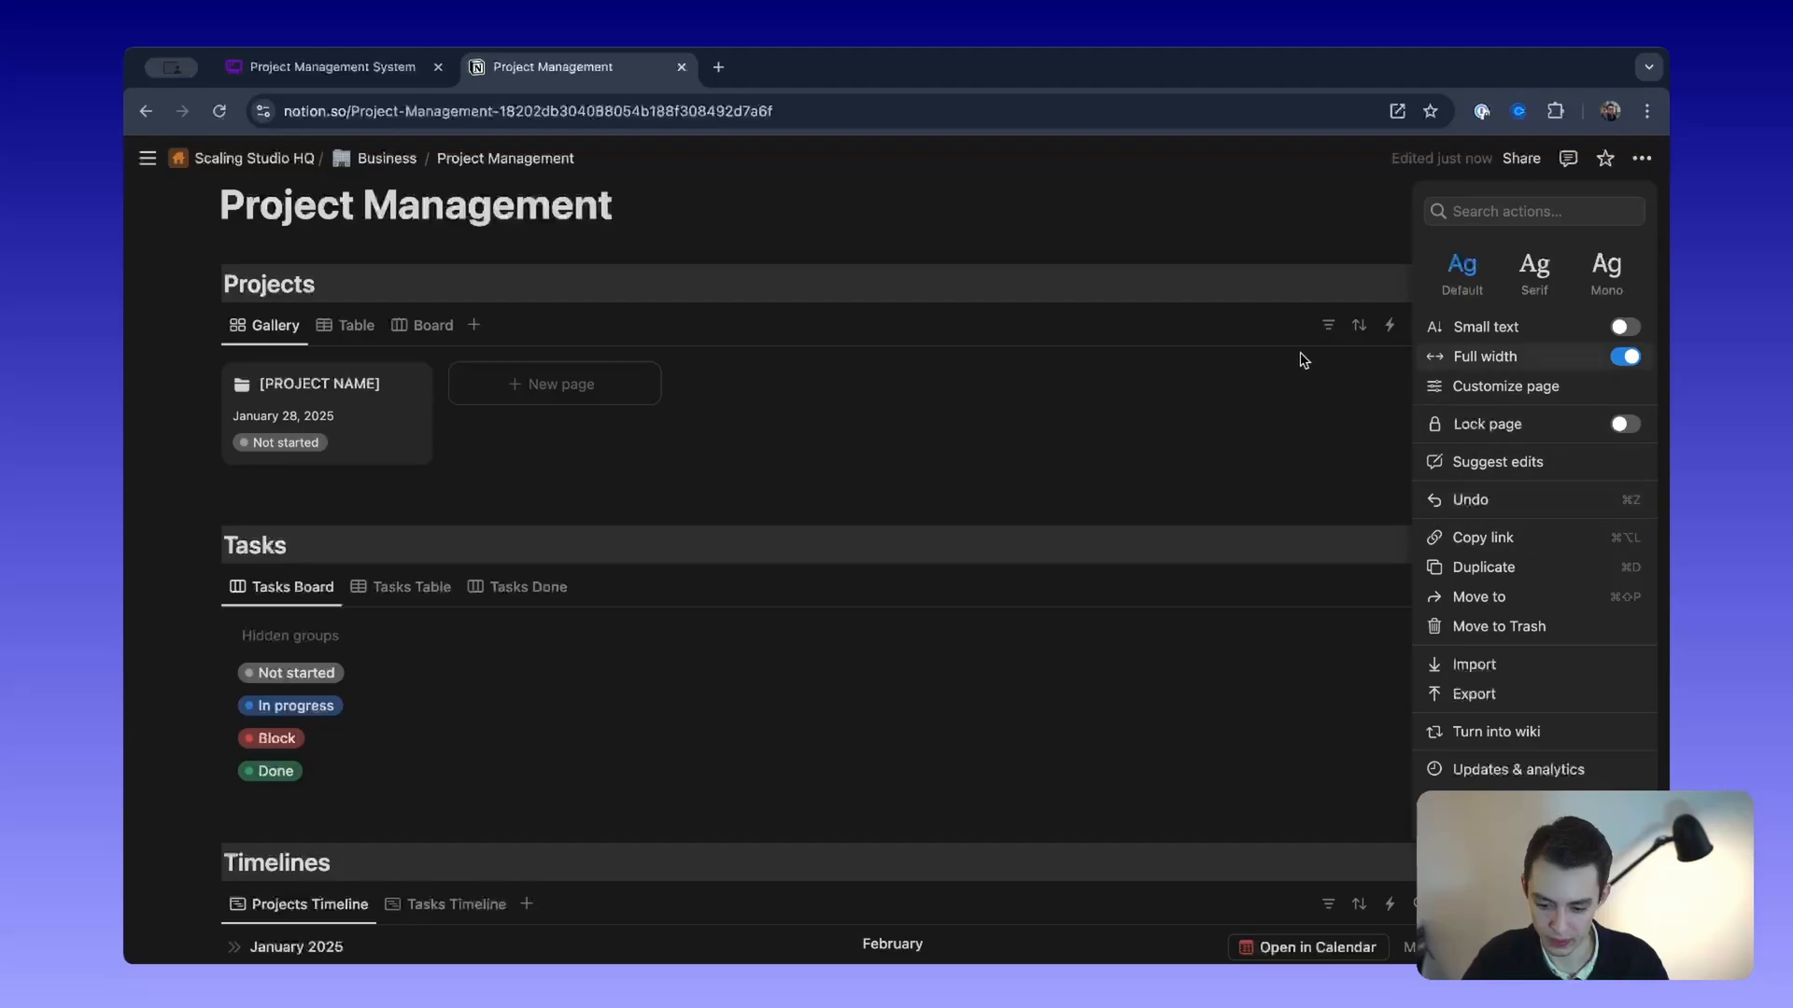
pyautogui.click(1272, 215)
# Step: Review the page layout across the Projects, Tasks and Timelines sections
pyautogui.scroll(1, 1036, 572)
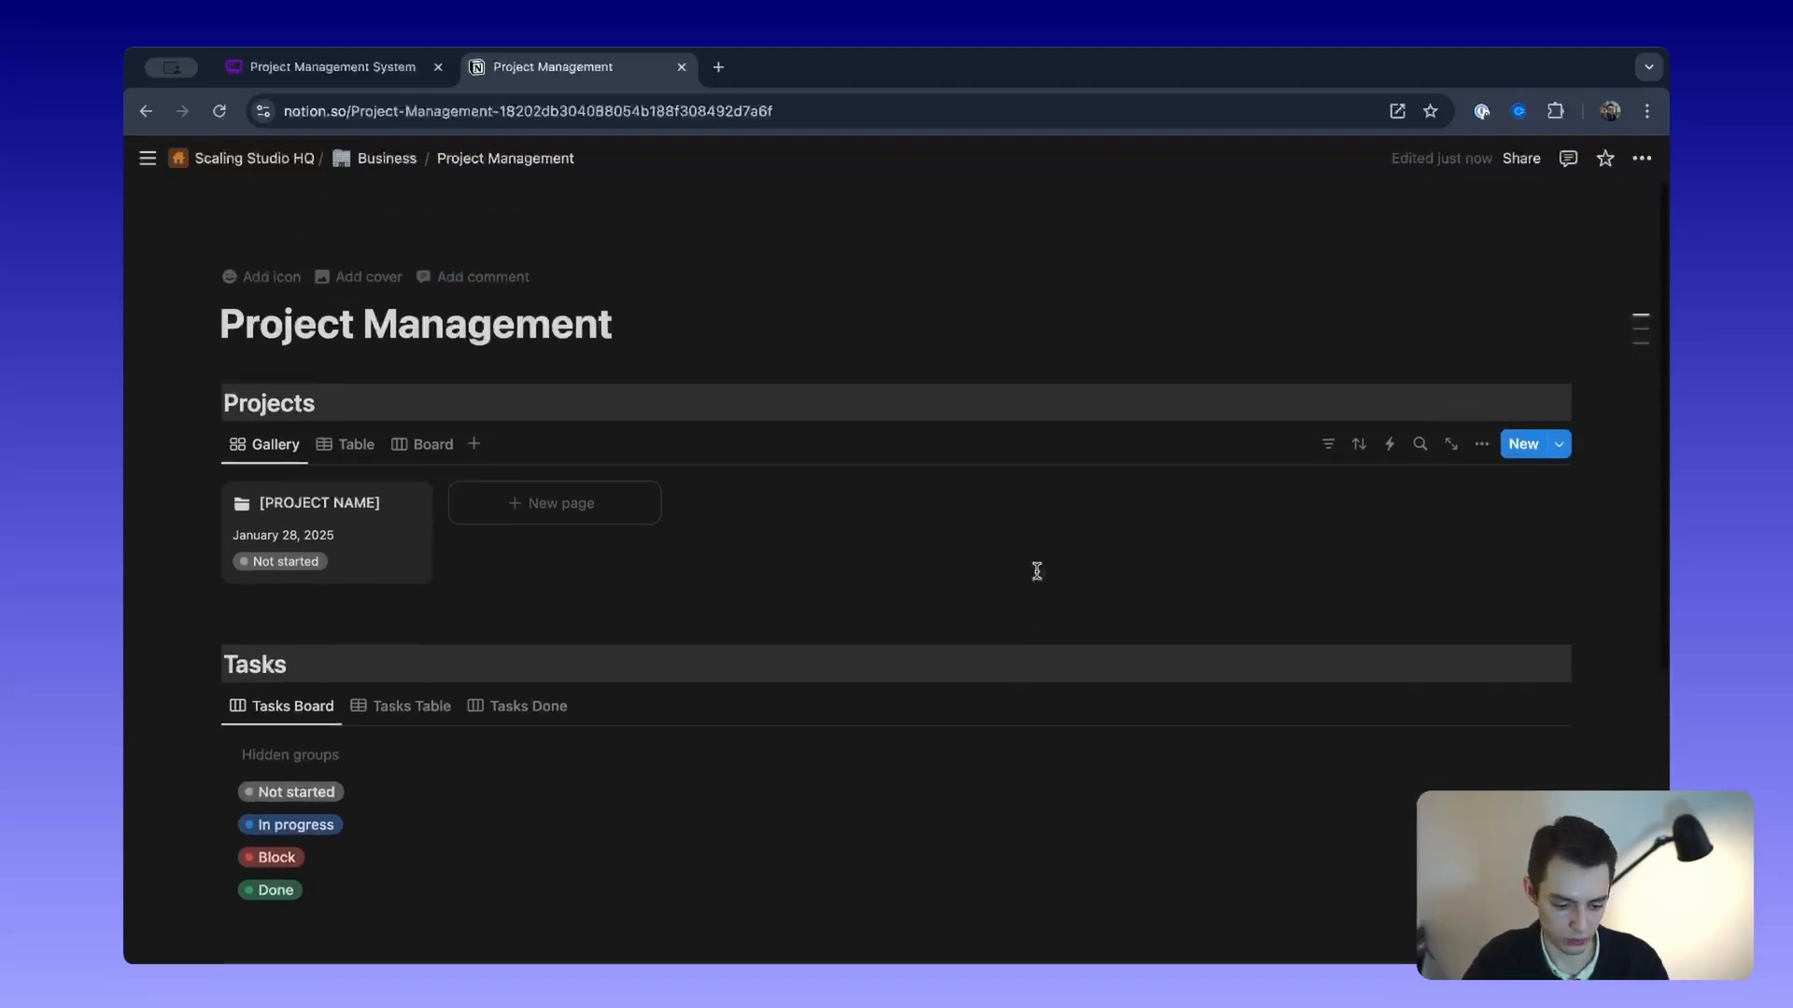
pyautogui.scroll(-5, 1037, 572)
pyautogui.scroll(5, 965, 694)
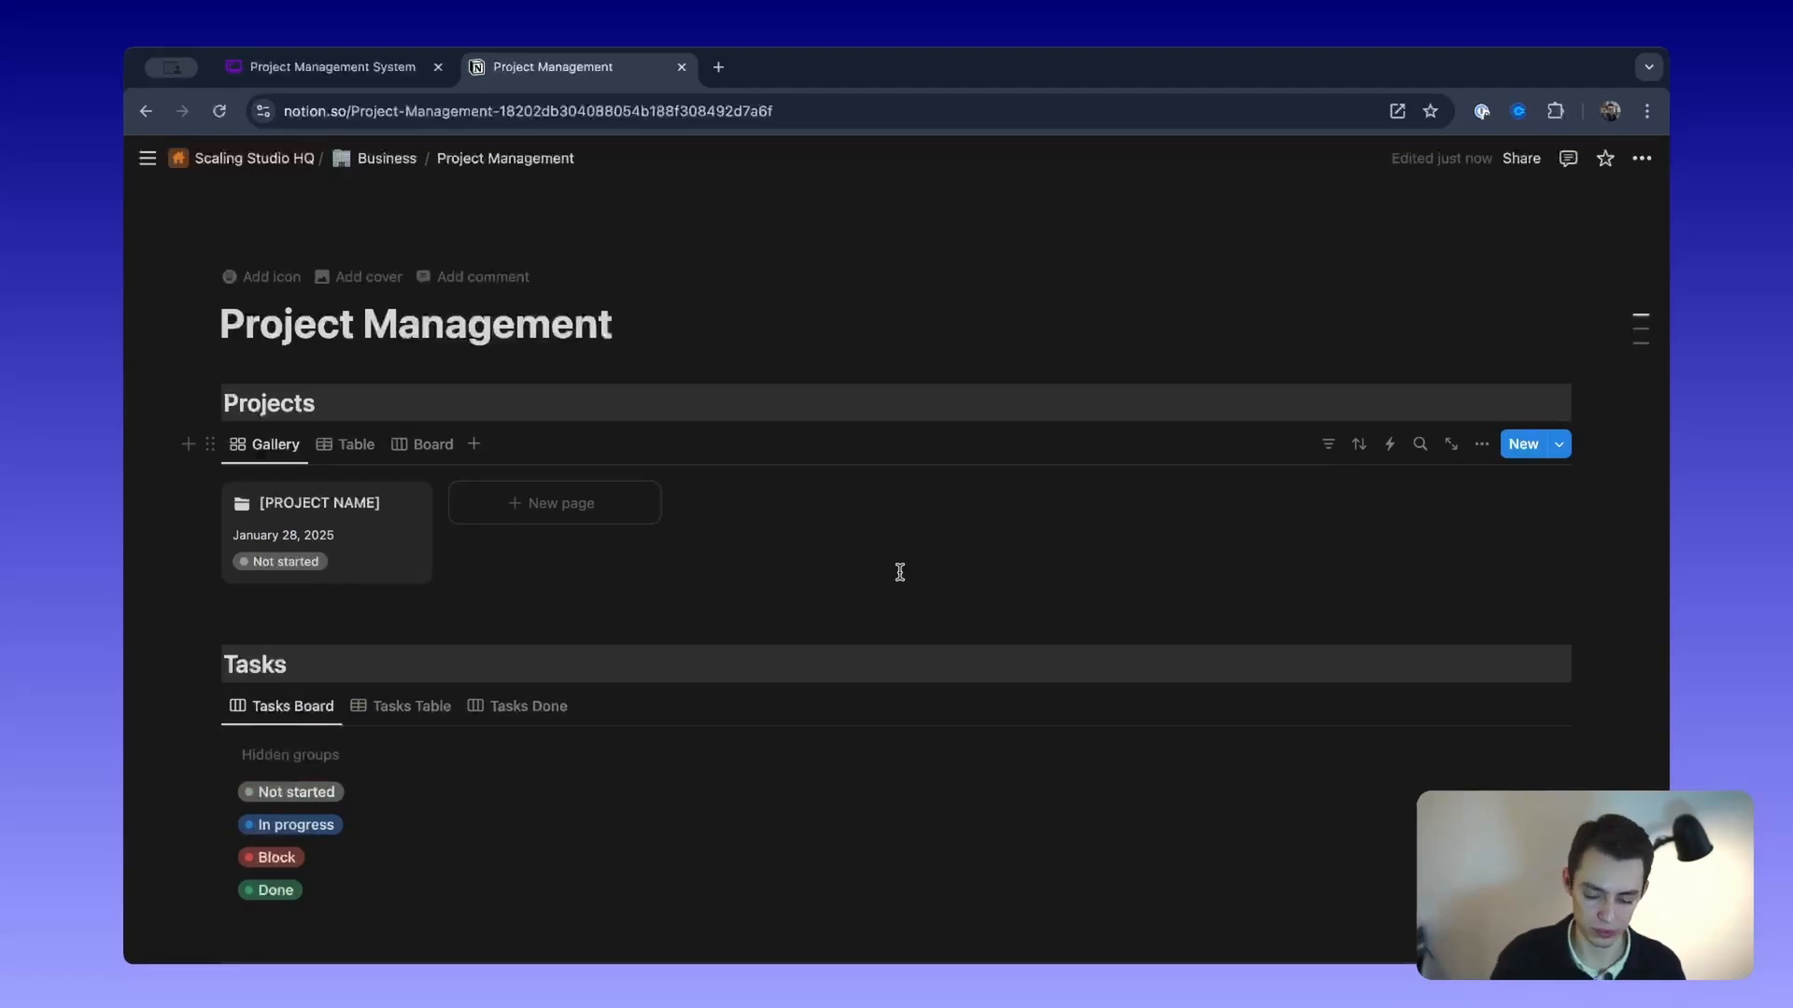
pyautogui.scroll(-5, 613, 569)
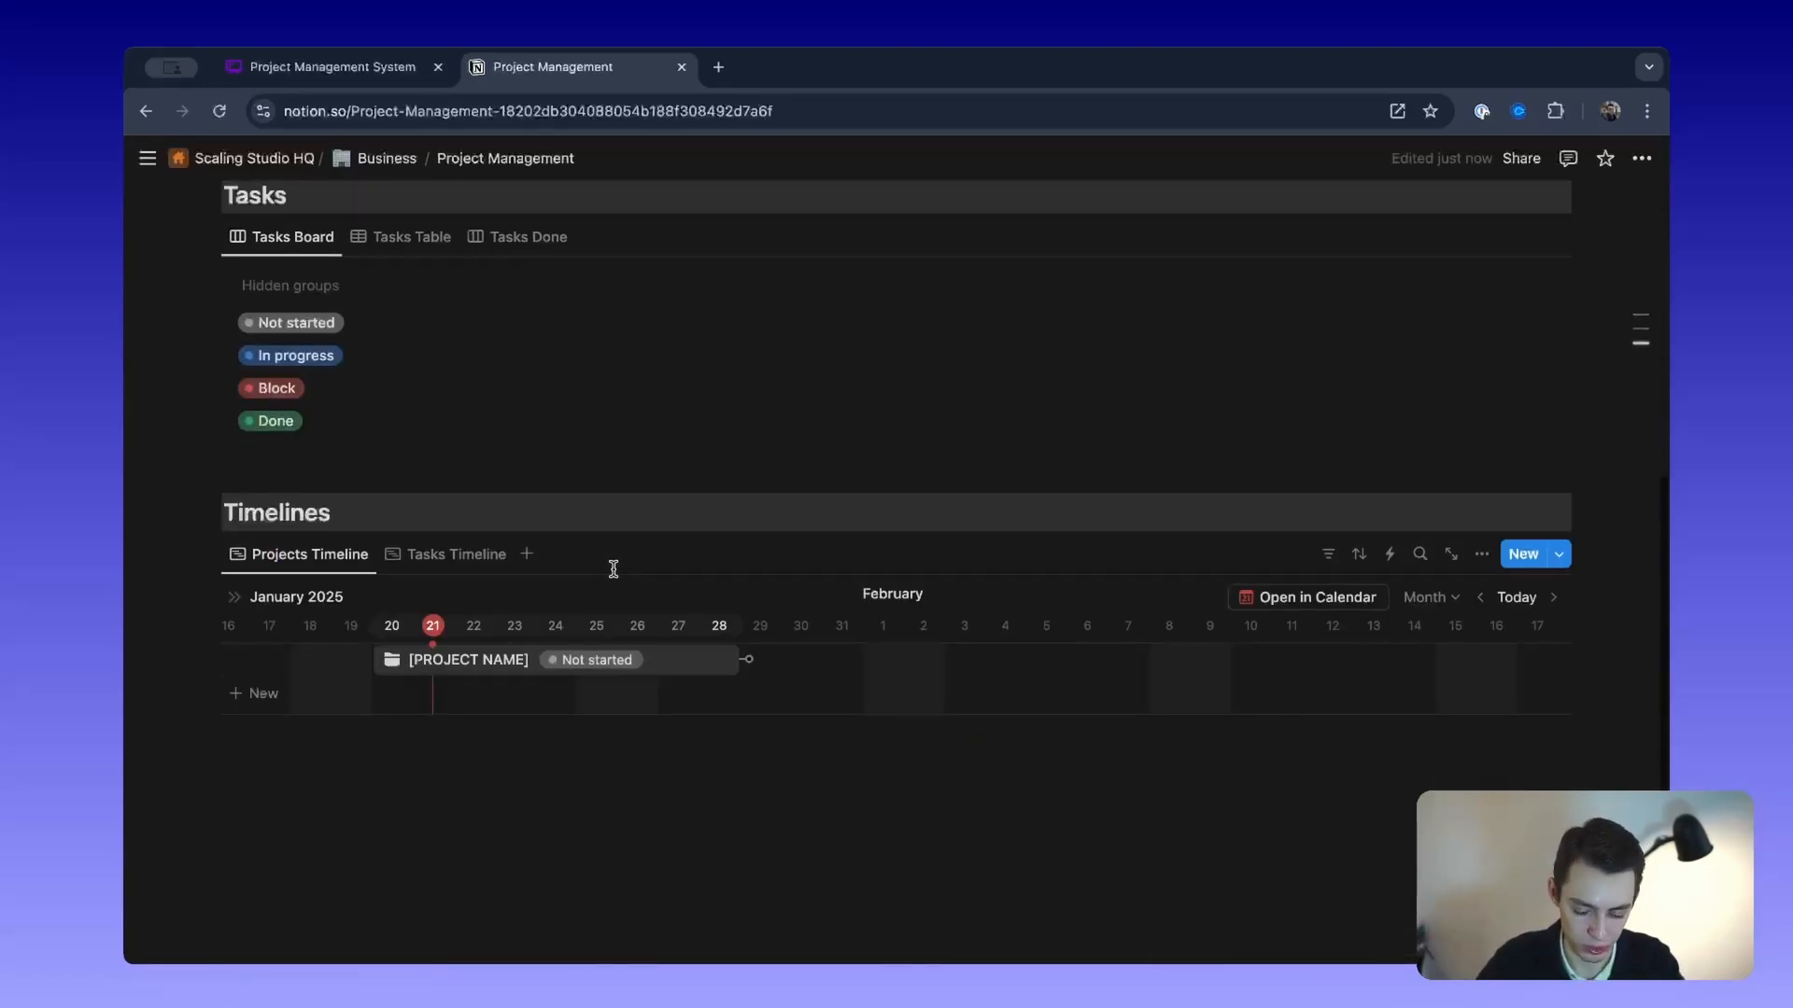
pyautogui.scroll(3, 613, 569)
pyautogui.scroll(2, 920, 484)
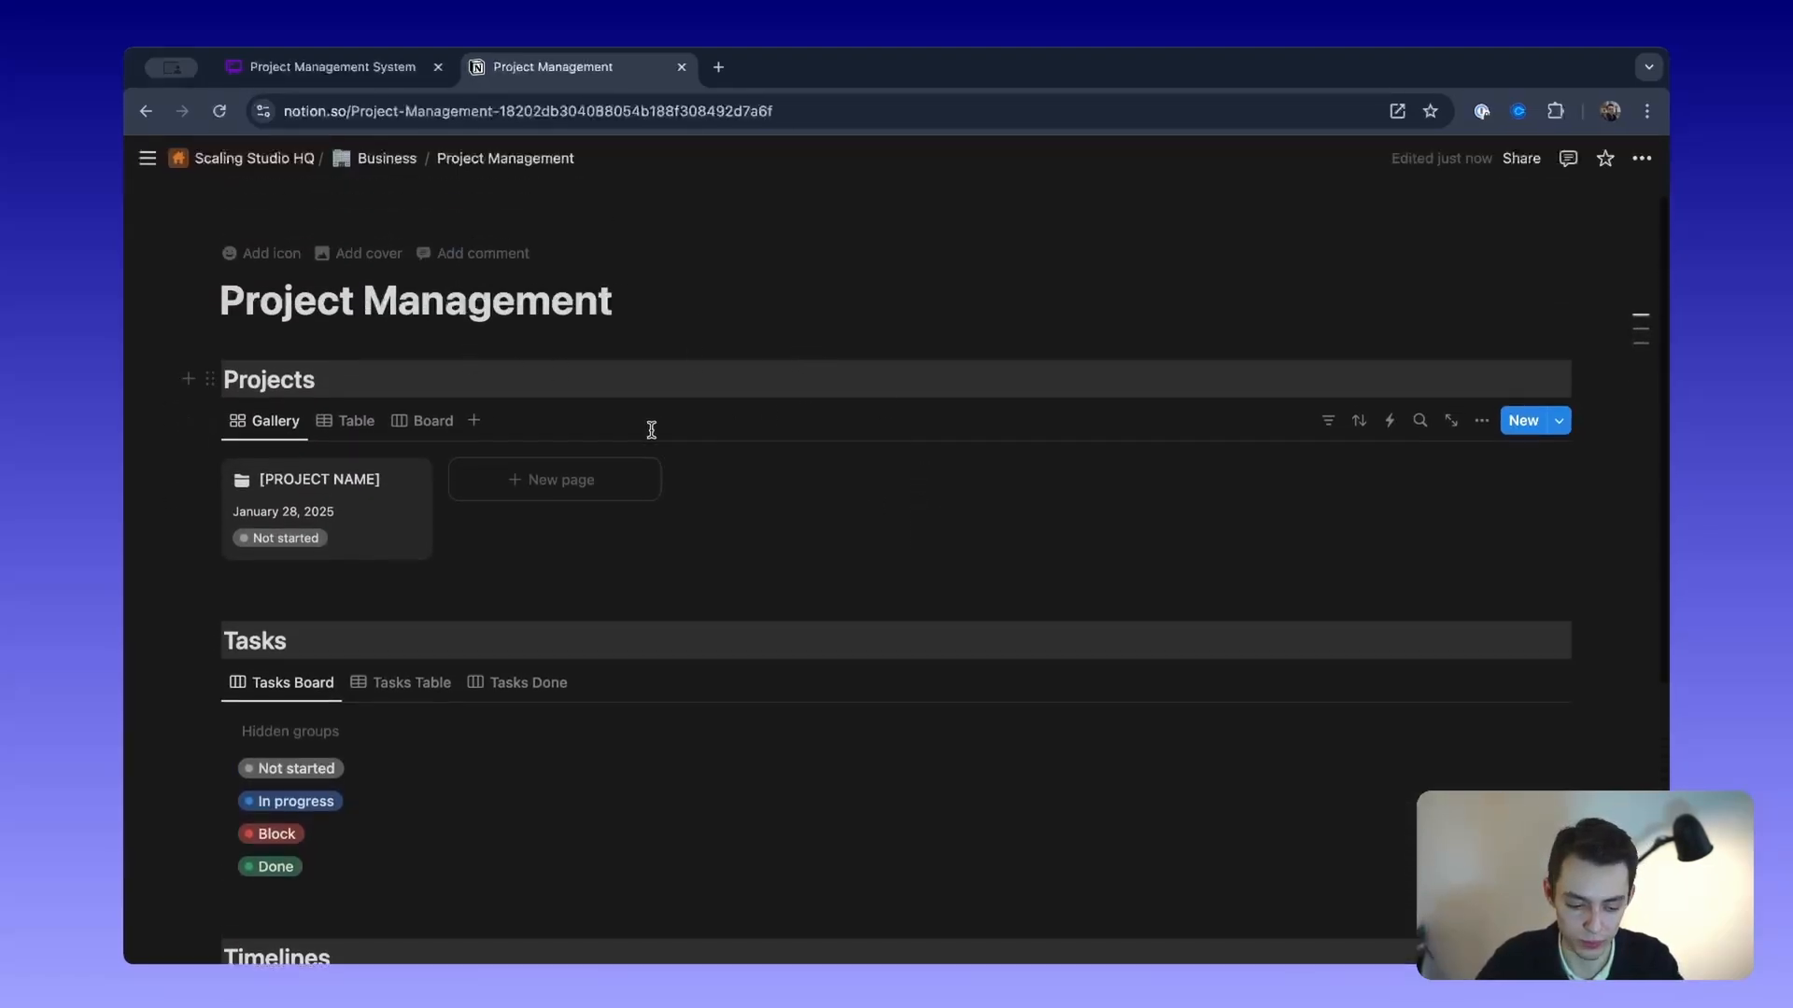
pyautogui.scroll(-3, 676, 641)
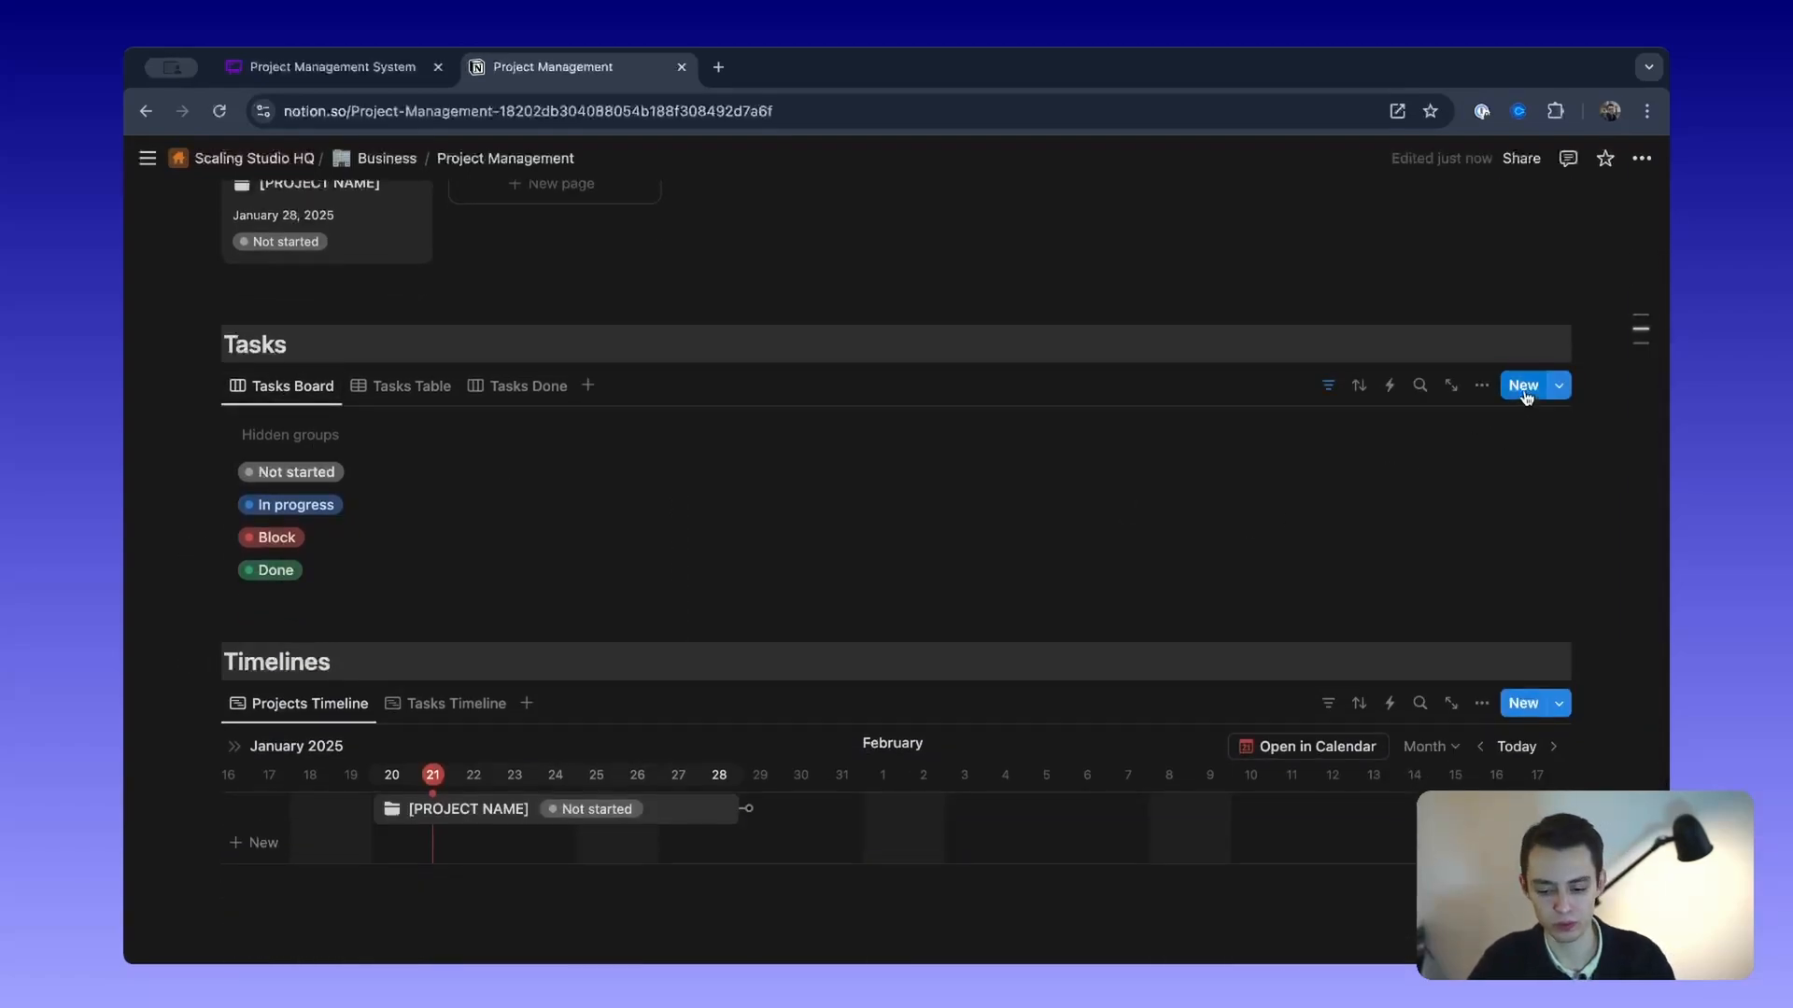
# Step: Delete the existing [PROJECT NAME] project from the Projects gallery
pyautogui.scroll(3, 1526, 397)
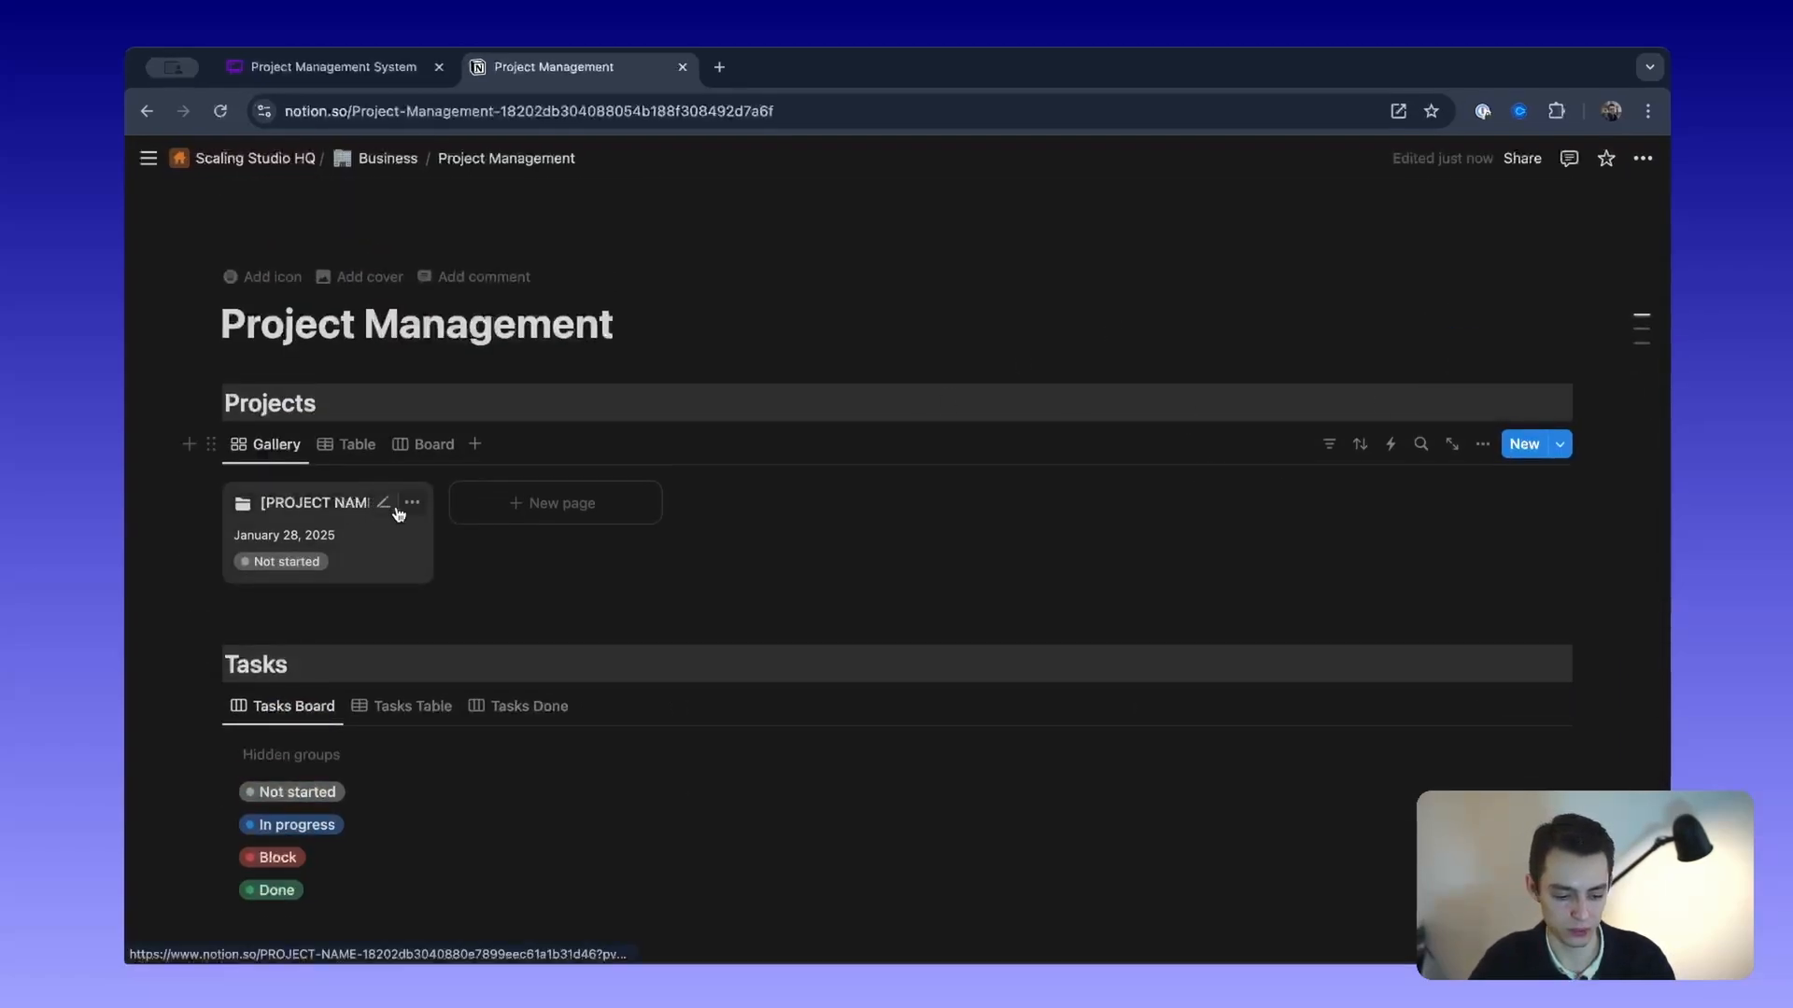
pyautogui.click(411, 502)
pyautogui.click(550, 698)
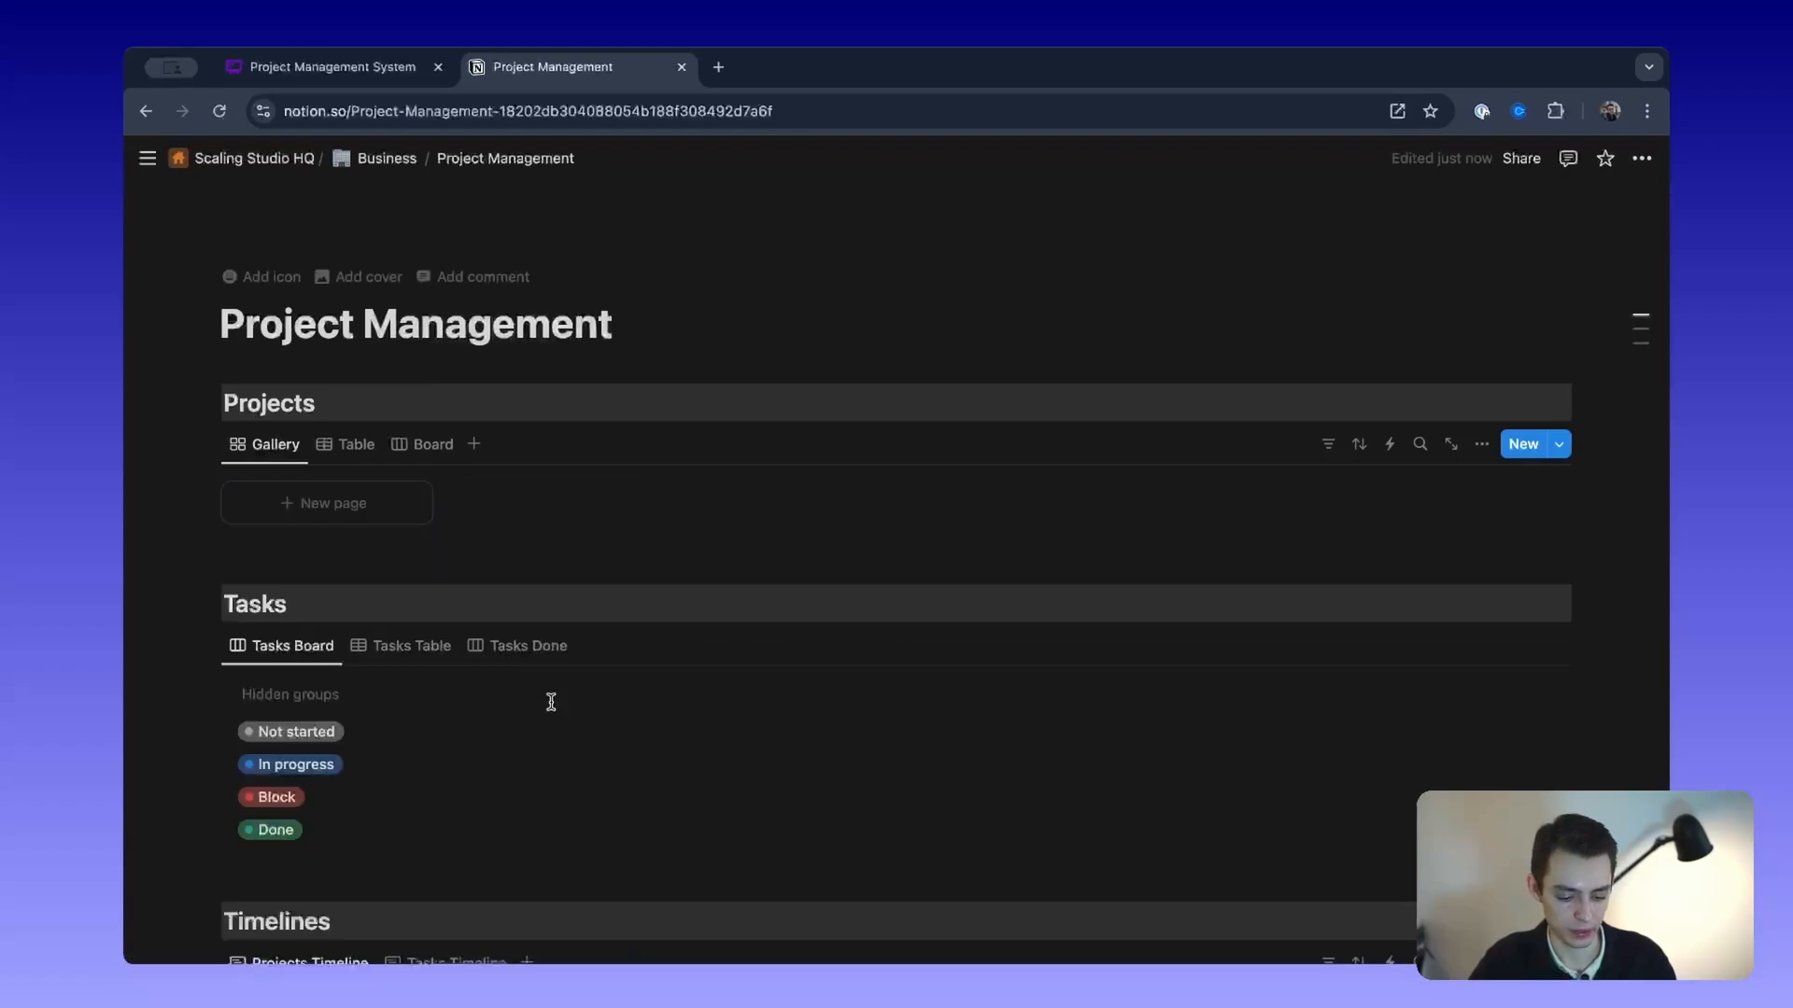
# Step: Create a new project in the Projects gallery, look over its properties and close its page
pyautogui.click(1531, 444)
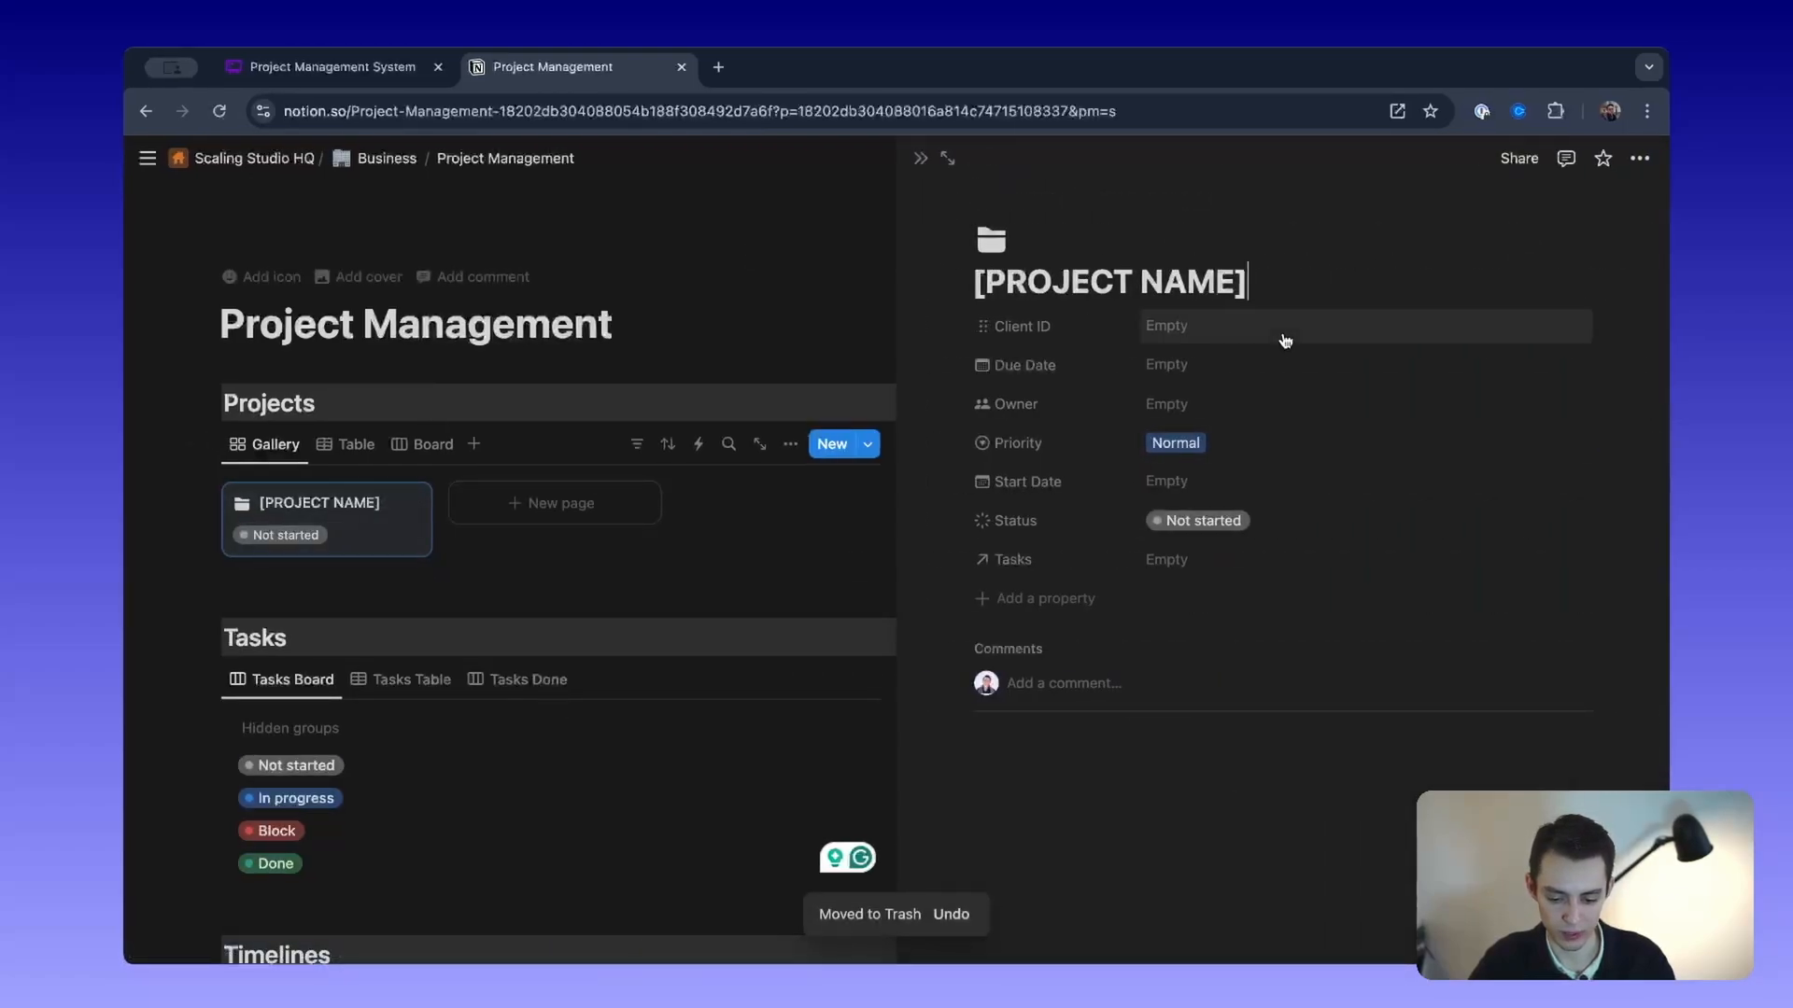
pyautogui.scroll(-2, 1038, 411)
pyautogui.scroll(2, 1038, 411)
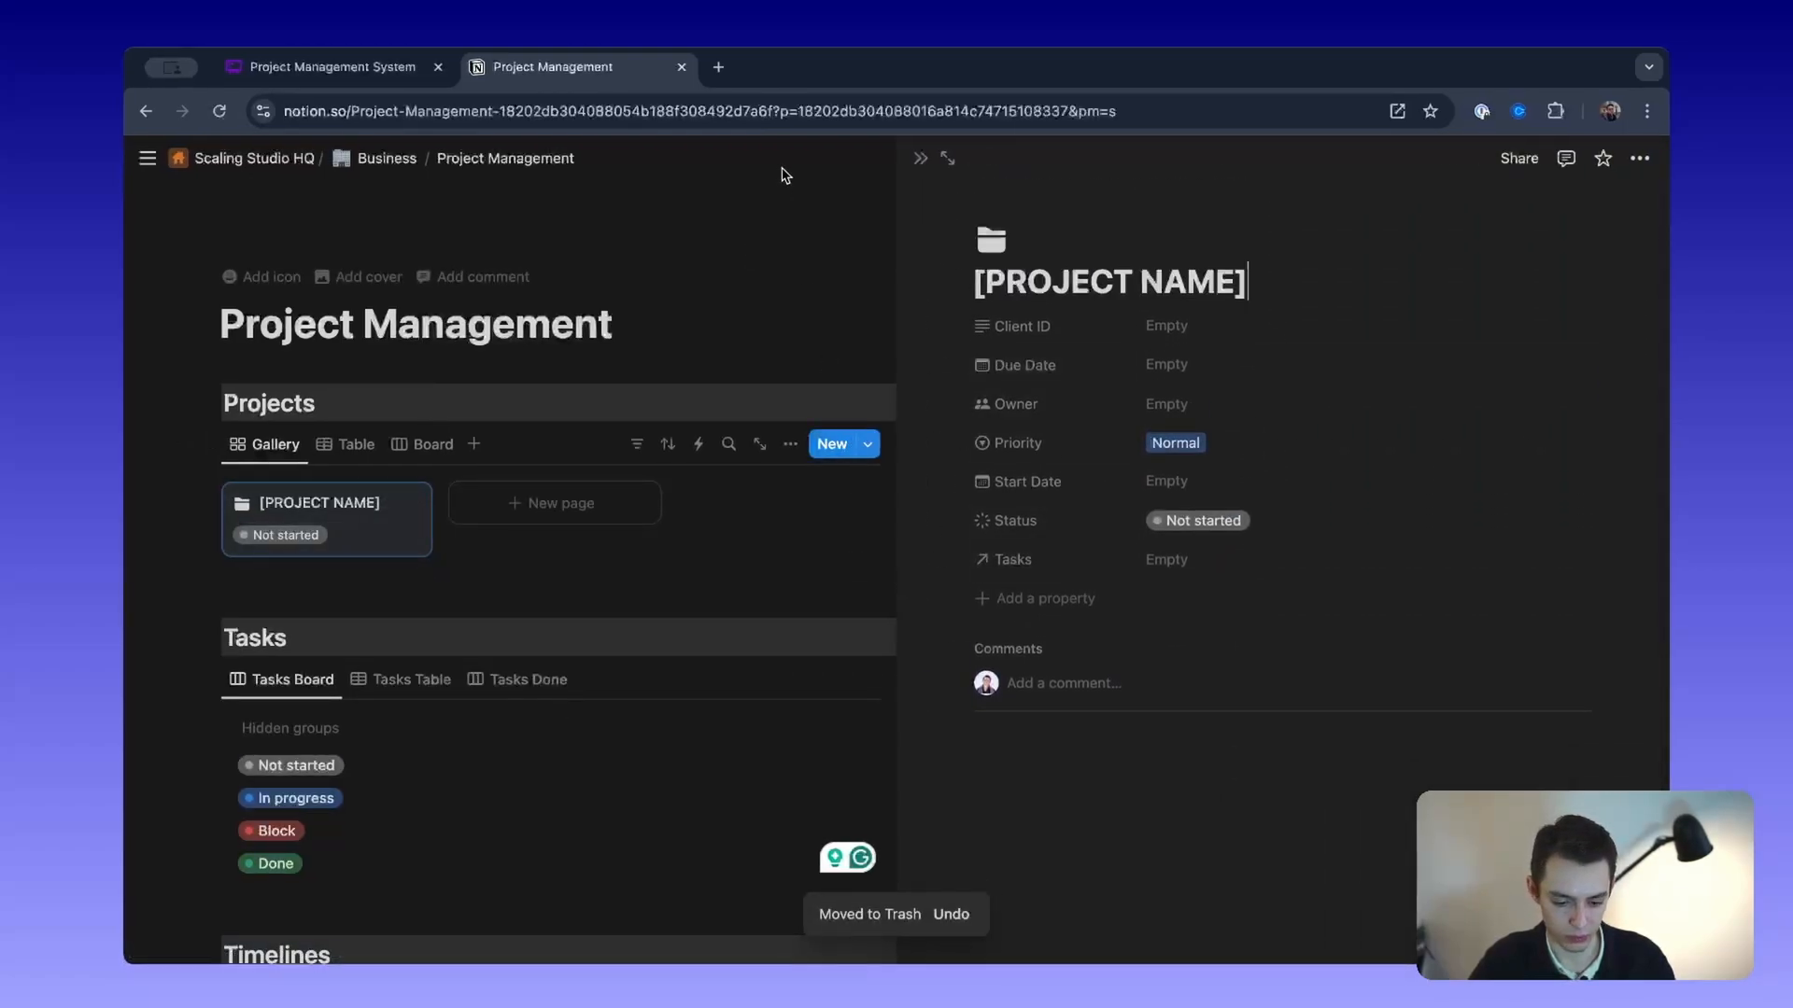
pyautogui.click(922, 163)
# Step: Create a task named Task 1 on the Tasks Board with the due date January 23, 2025
pyautogui.scroll(-2, 1163, 542)
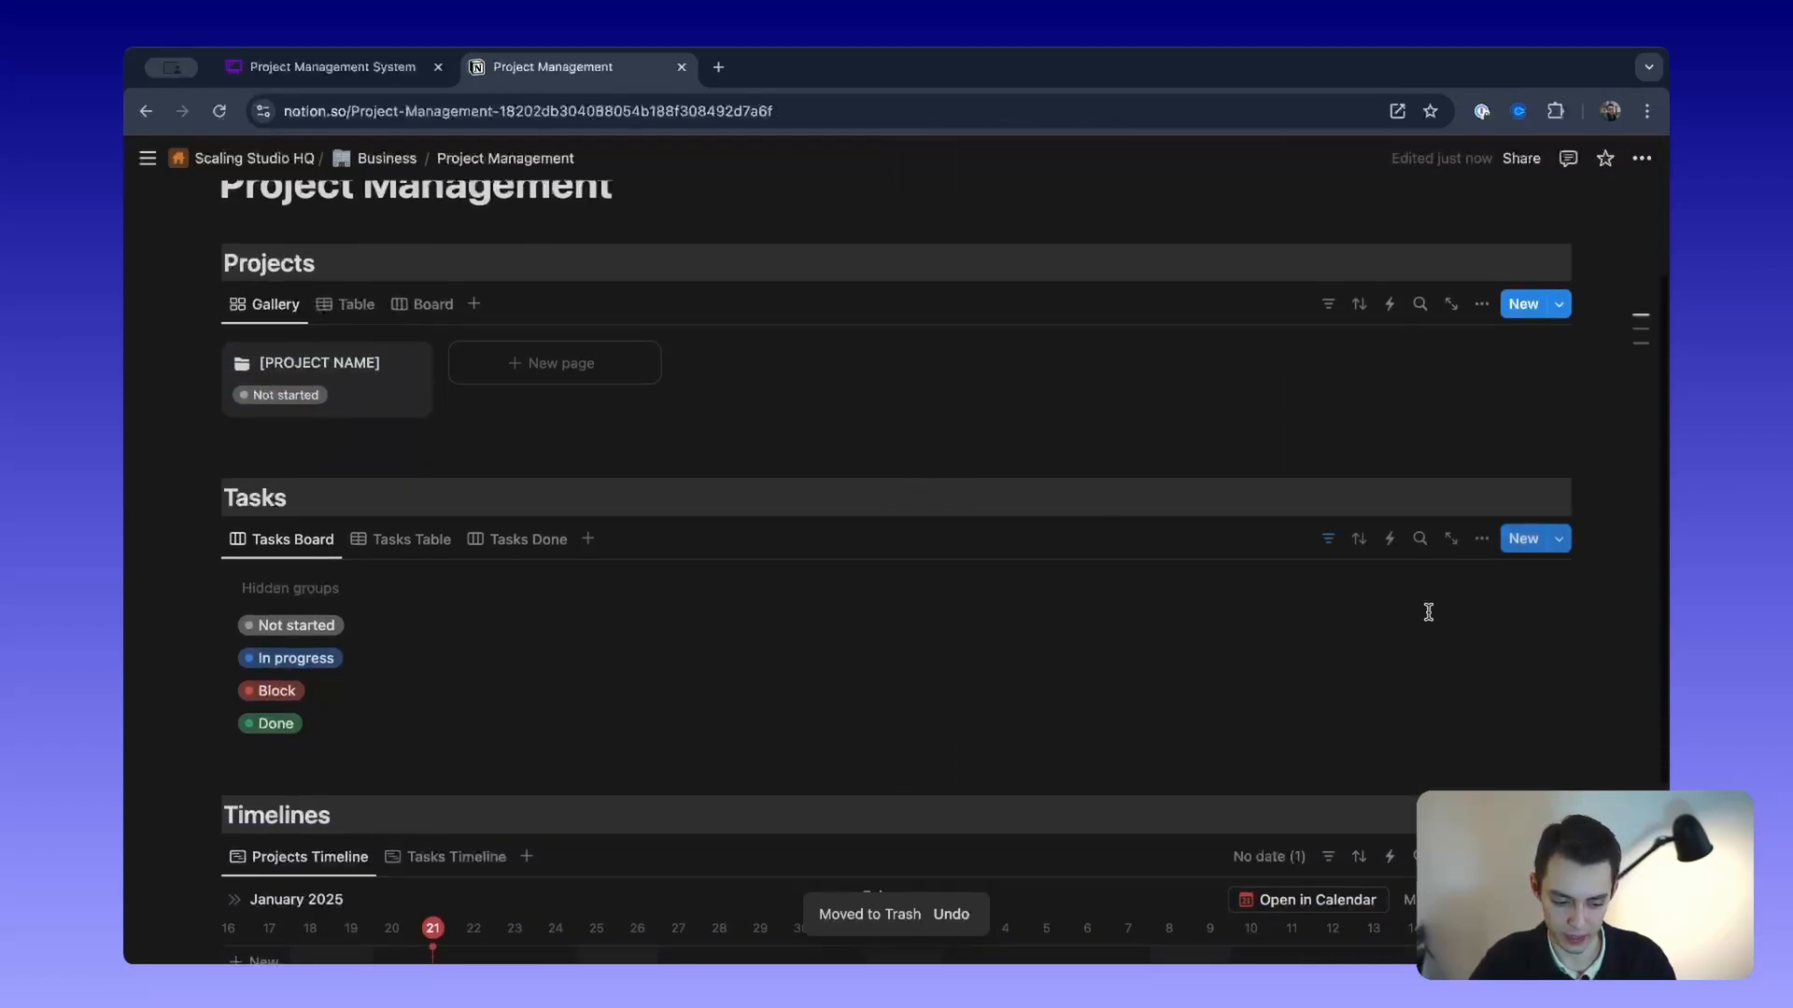
pyautogui.click(1508, 538)
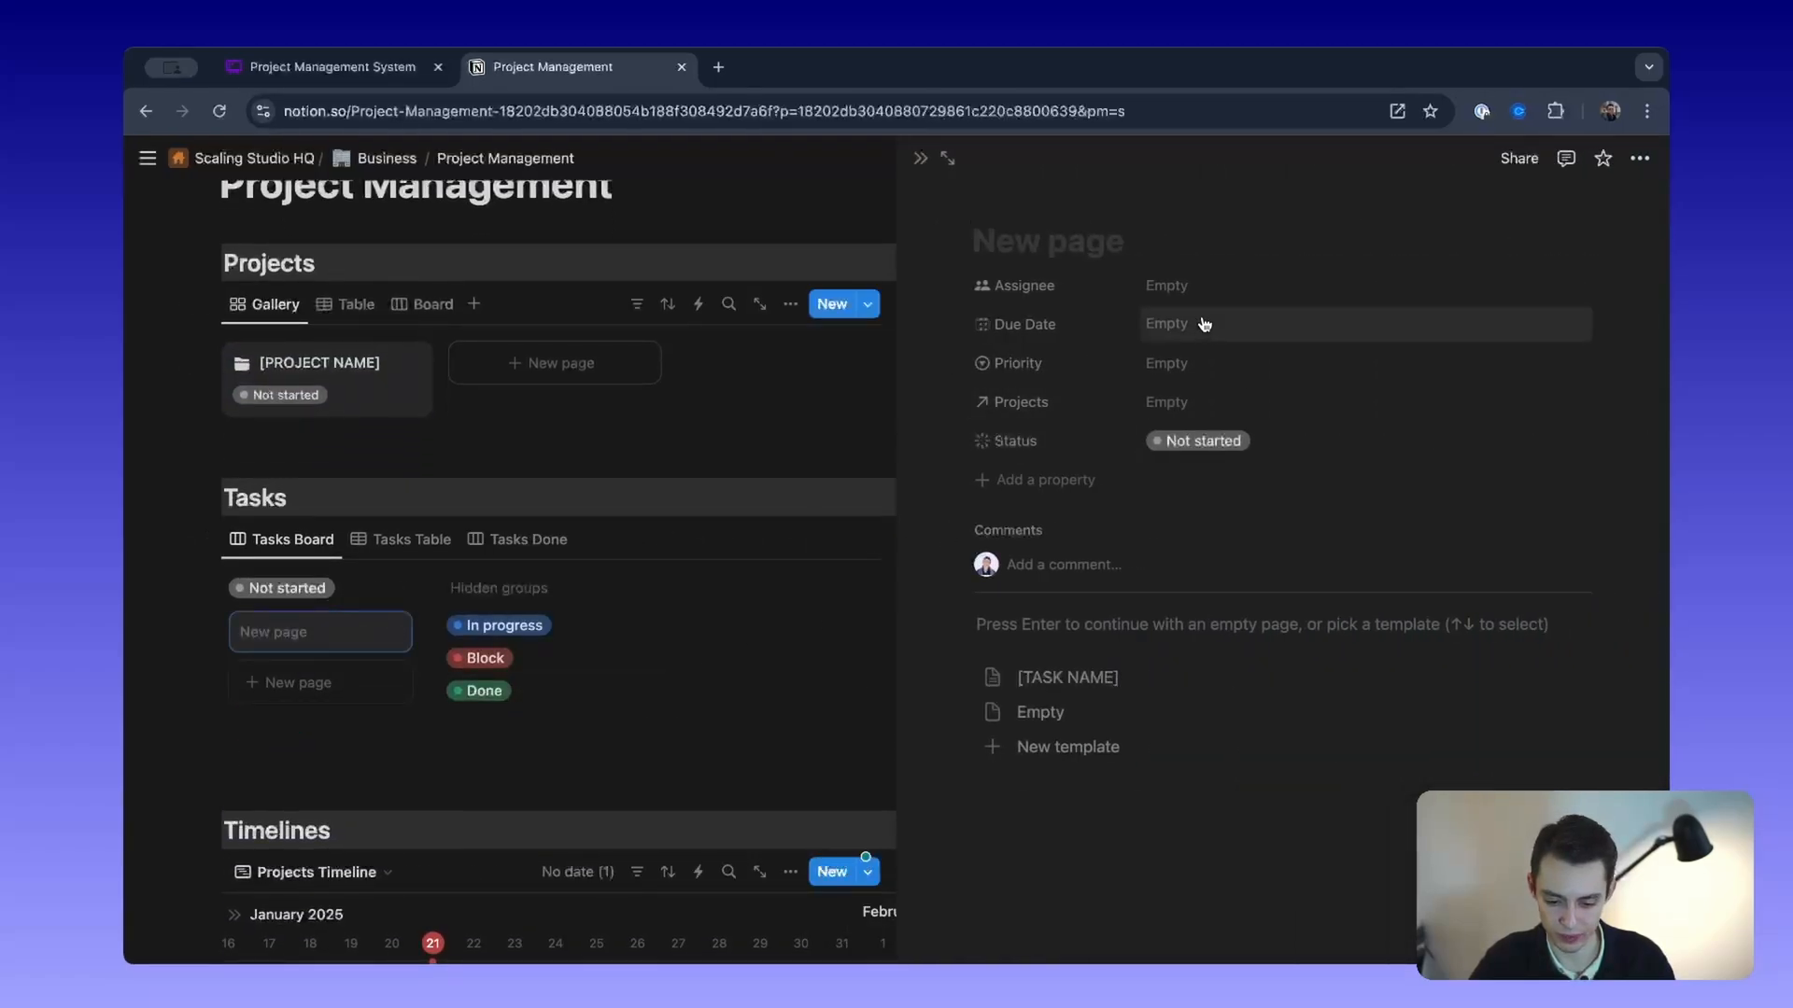
pyautogui.click(1184, 324)
pyautogui.click(1310, 570)
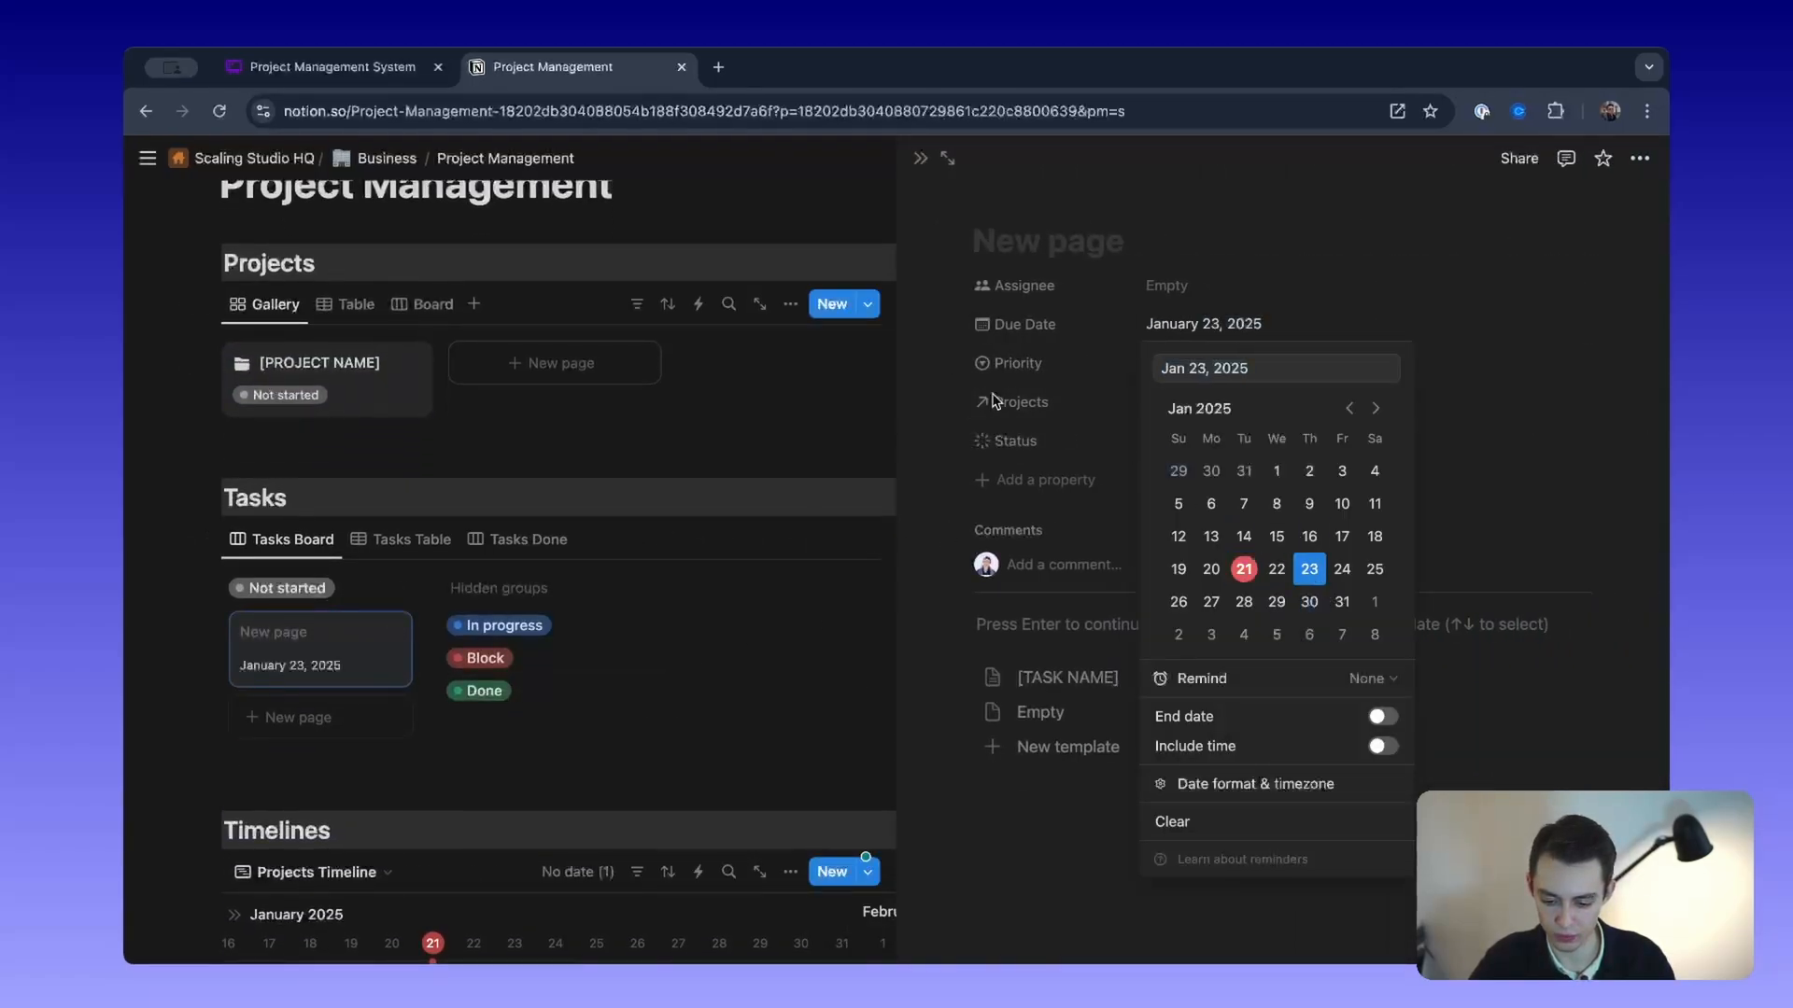
pyautogui.click(999, 241)
pyautogui.write('Task 1')
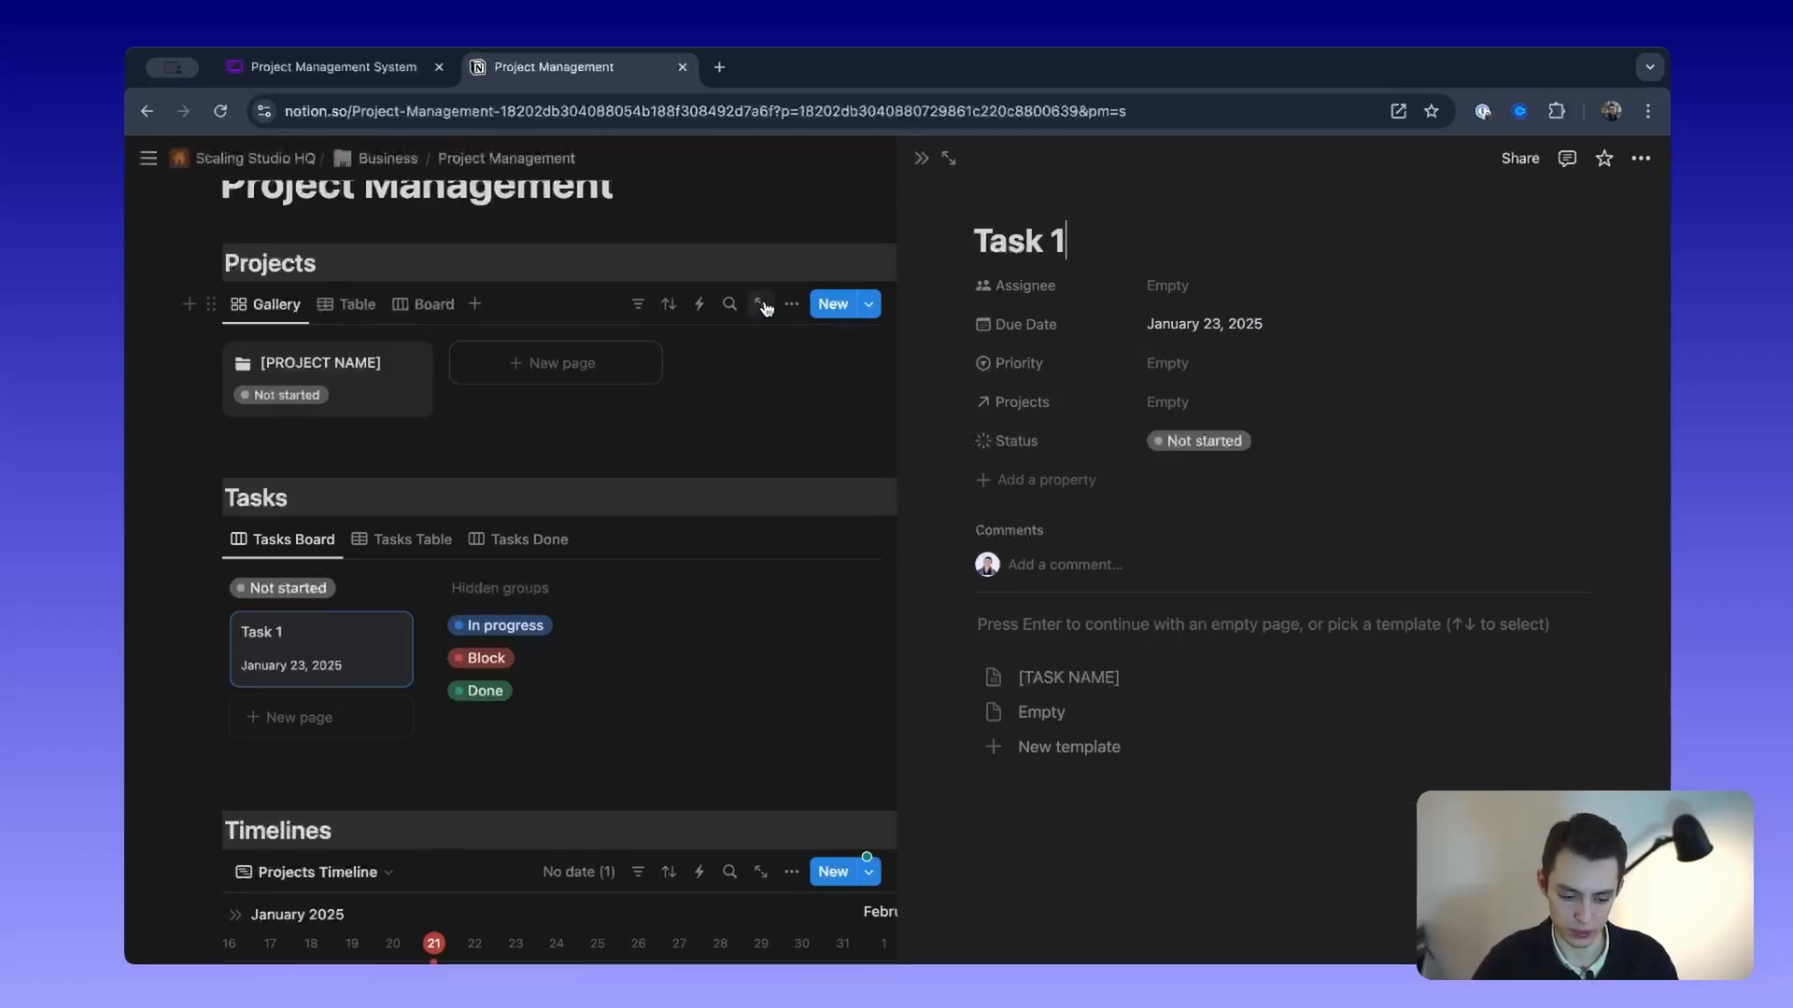
pyautogui.click(781, 232)
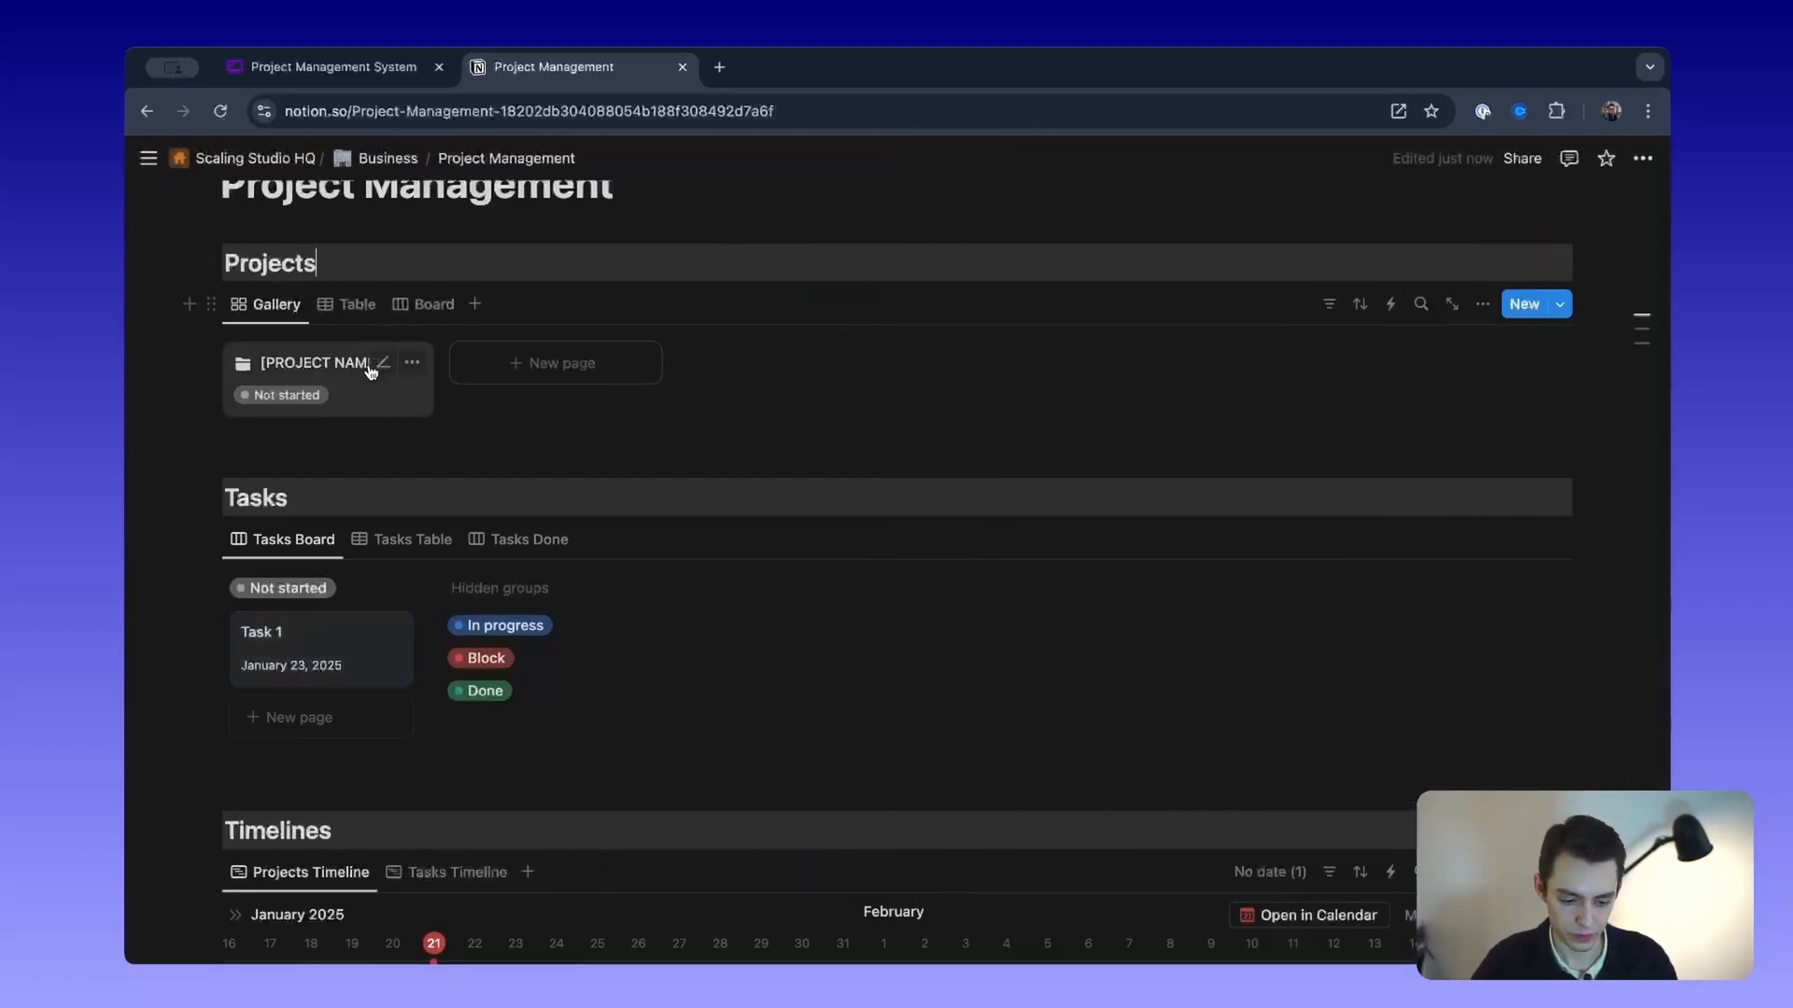
# Step: Rename the new project as Project 1 and set its due date to January 25, 2025
pyautogui.tripleClick(329, 362)
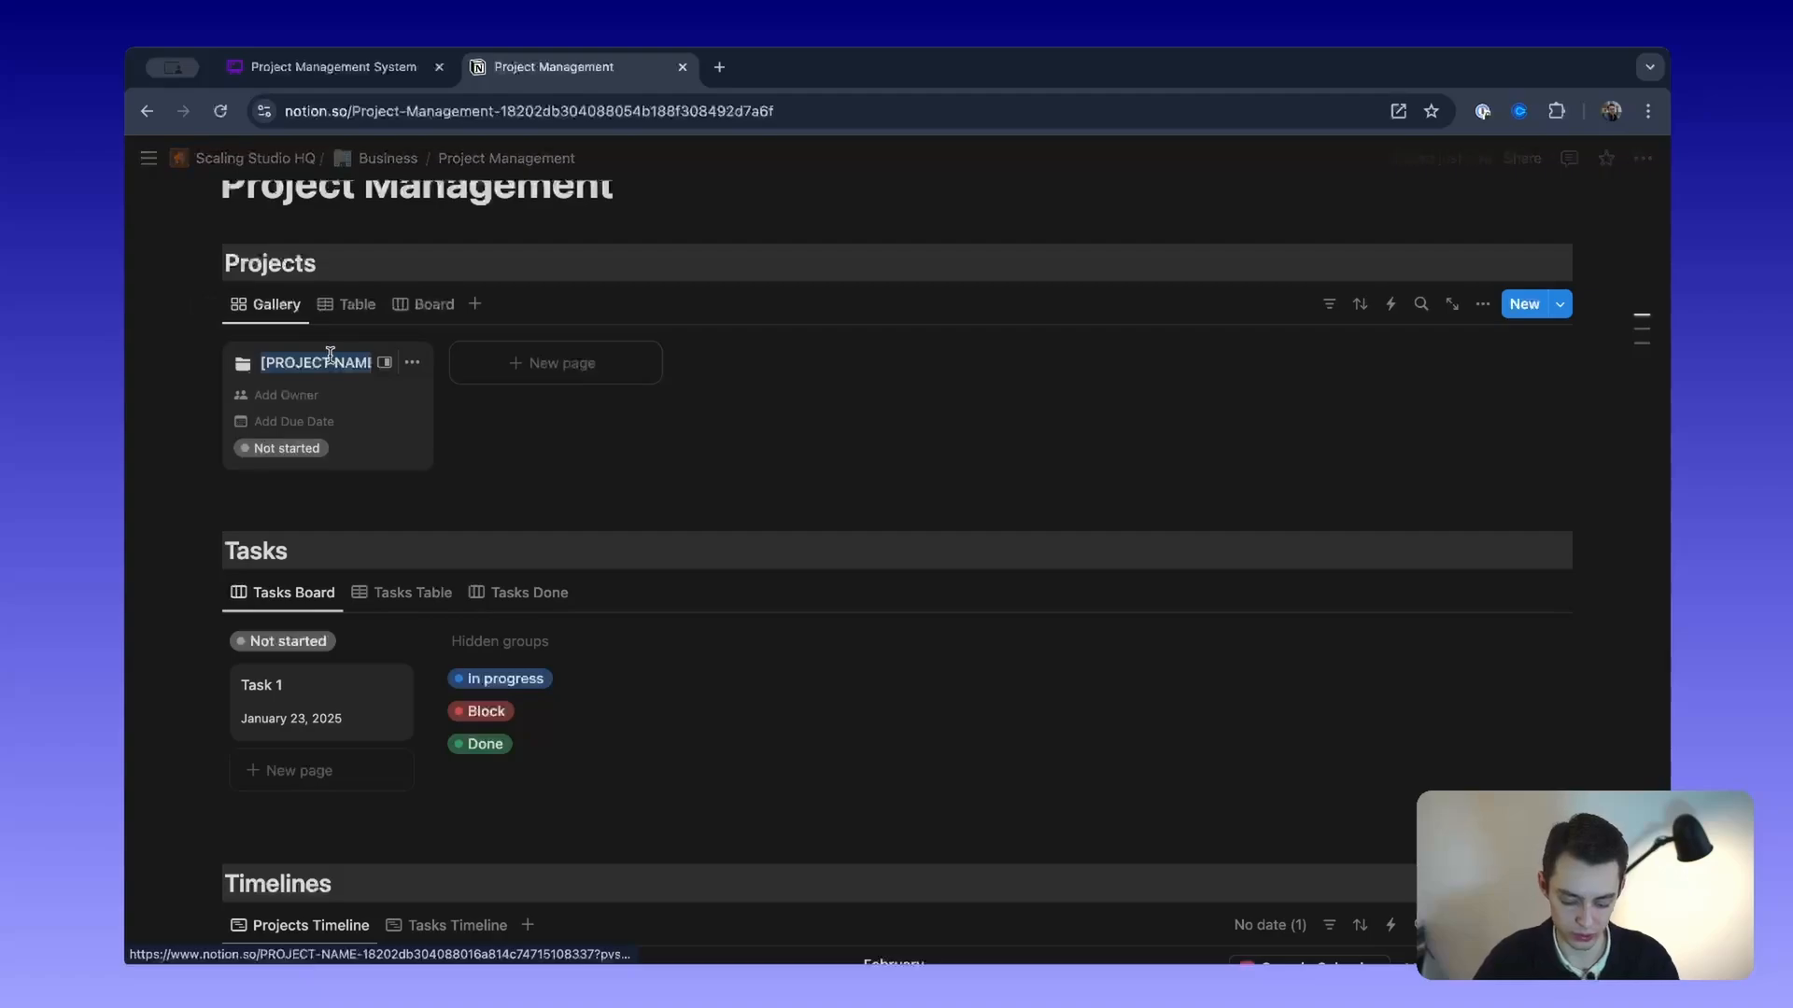
pyautogui.write('Project 1')
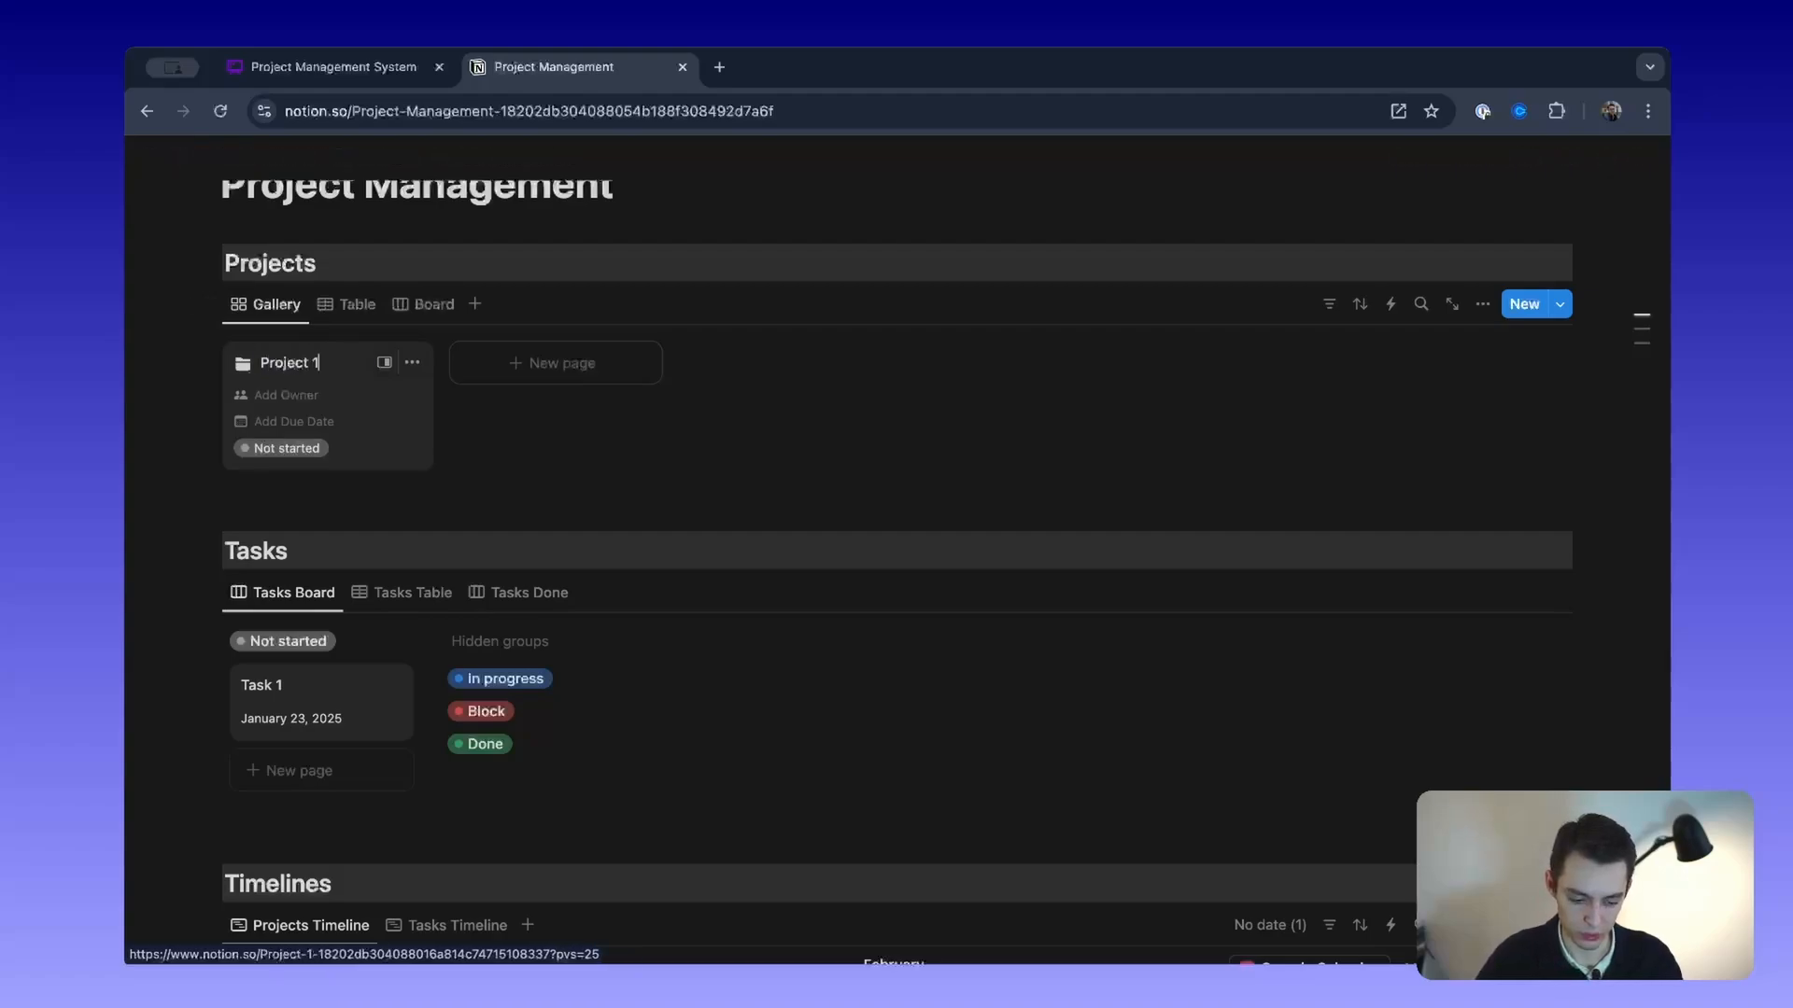
pyautogui.click(296, 422)
pyautogui.click(464, 645)
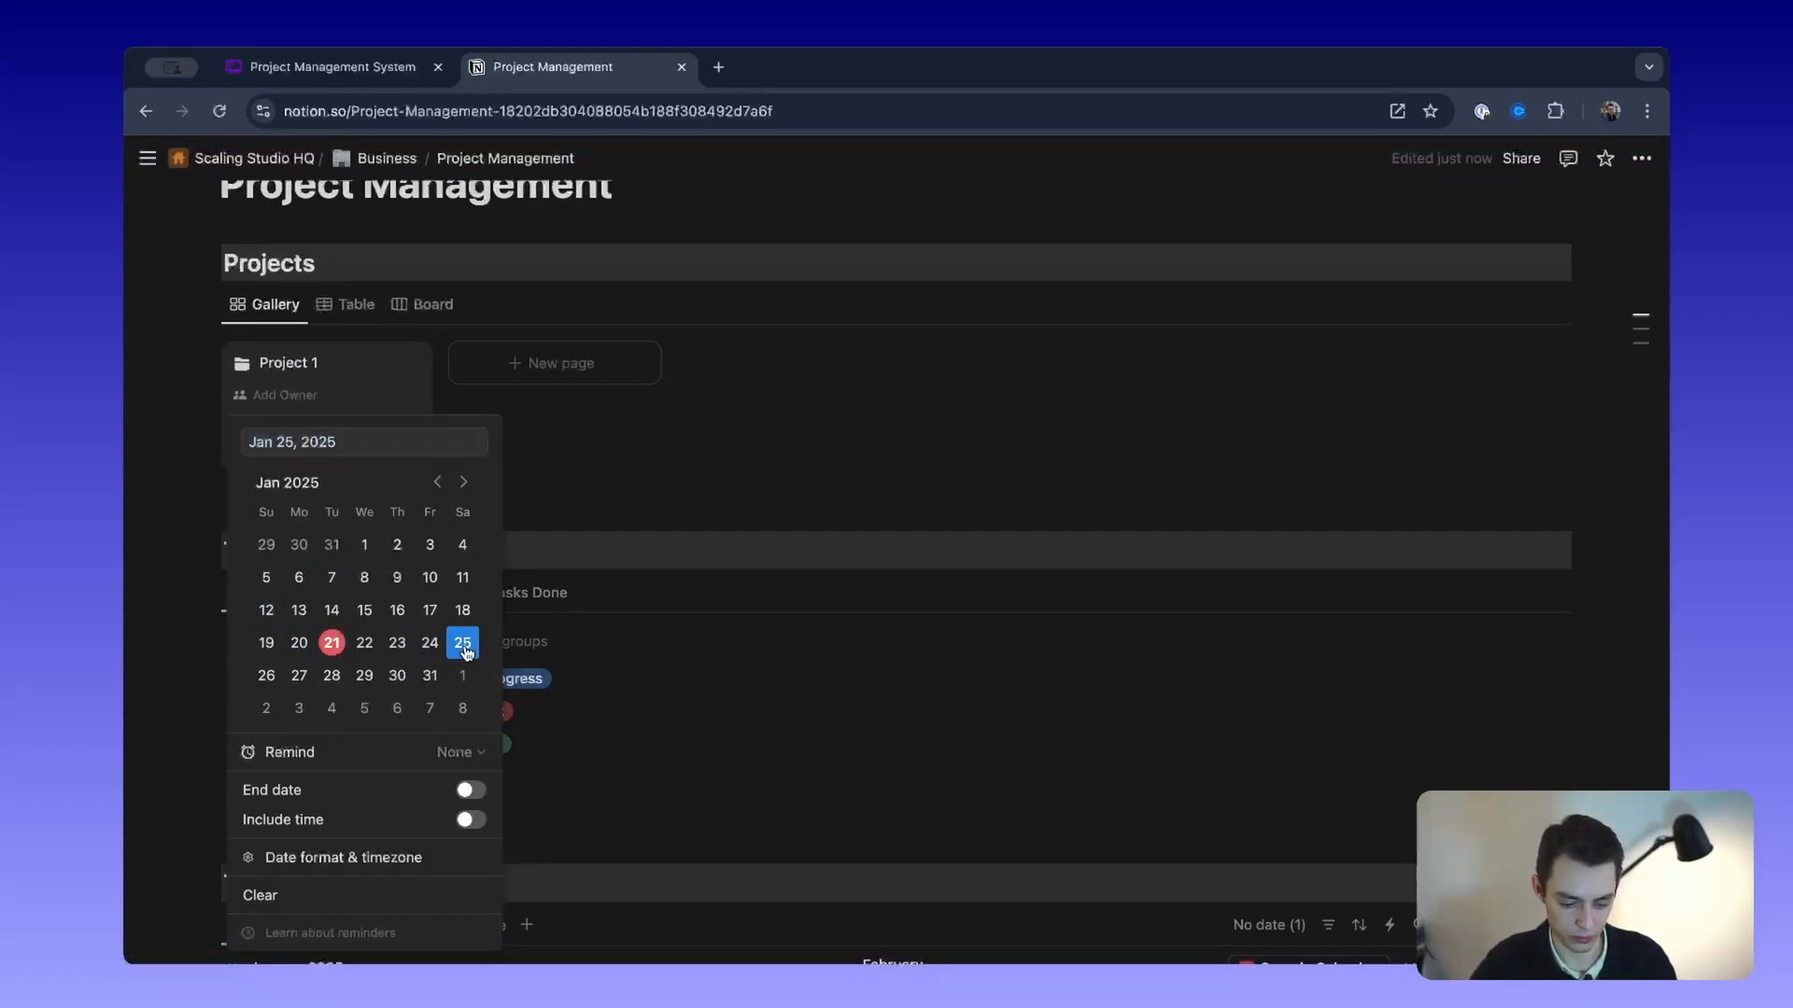
pyautogui.click(625, 513)
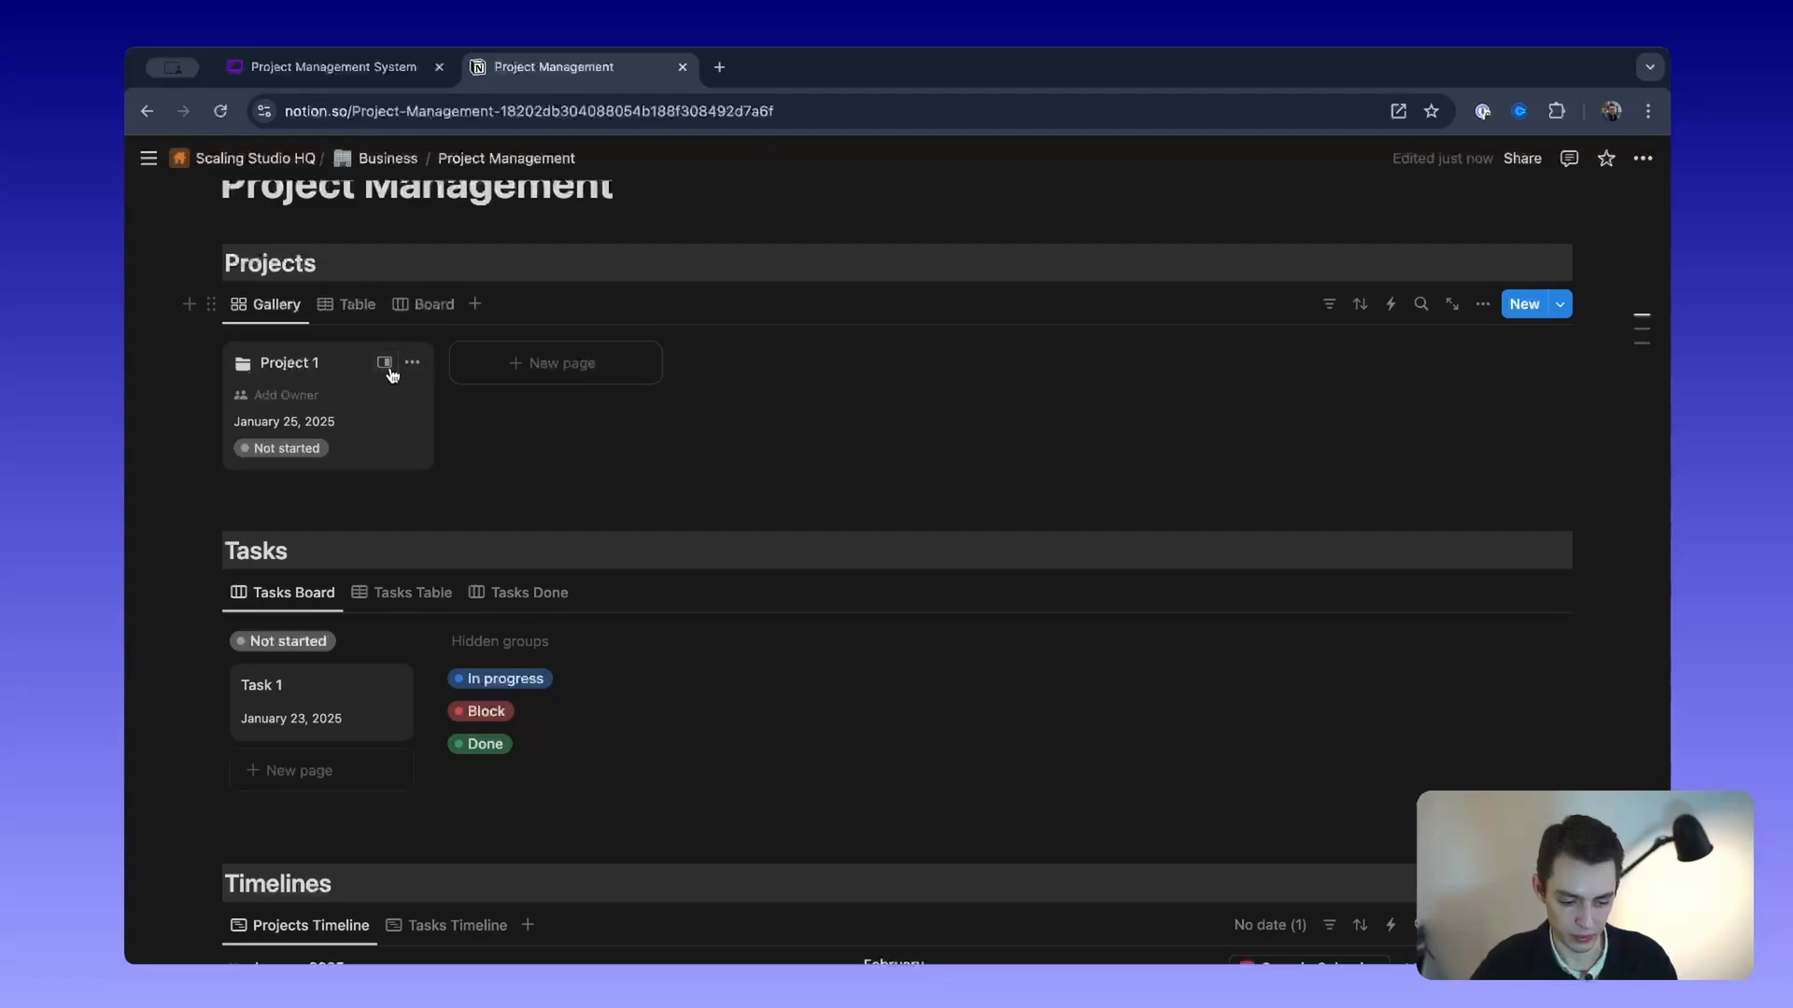
# Step: Set Project 1's start date to January 21, 2025 on its page, then close the page
pyautogui.click(390, 370)
pyautogui.click(1196, 480)
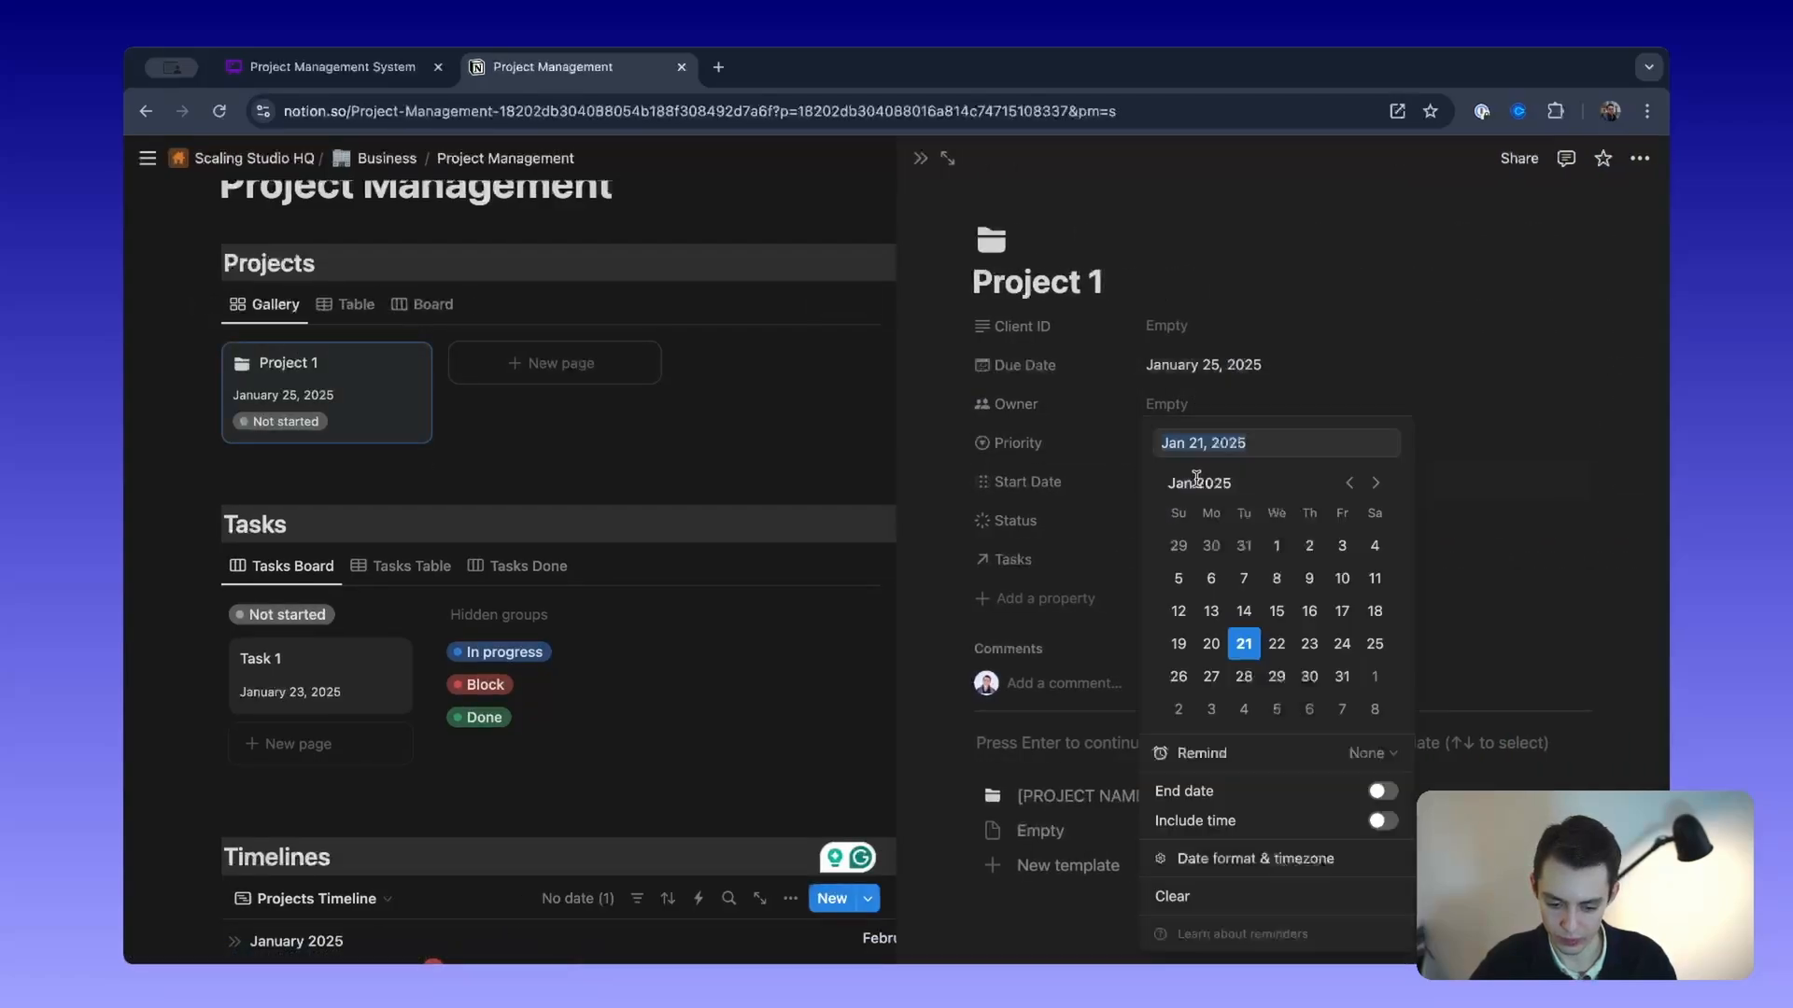
pyautogui.click(1242, 649)
pyautogui.click(816, 430)
pyautogui.scroll(-1, 804, 416)
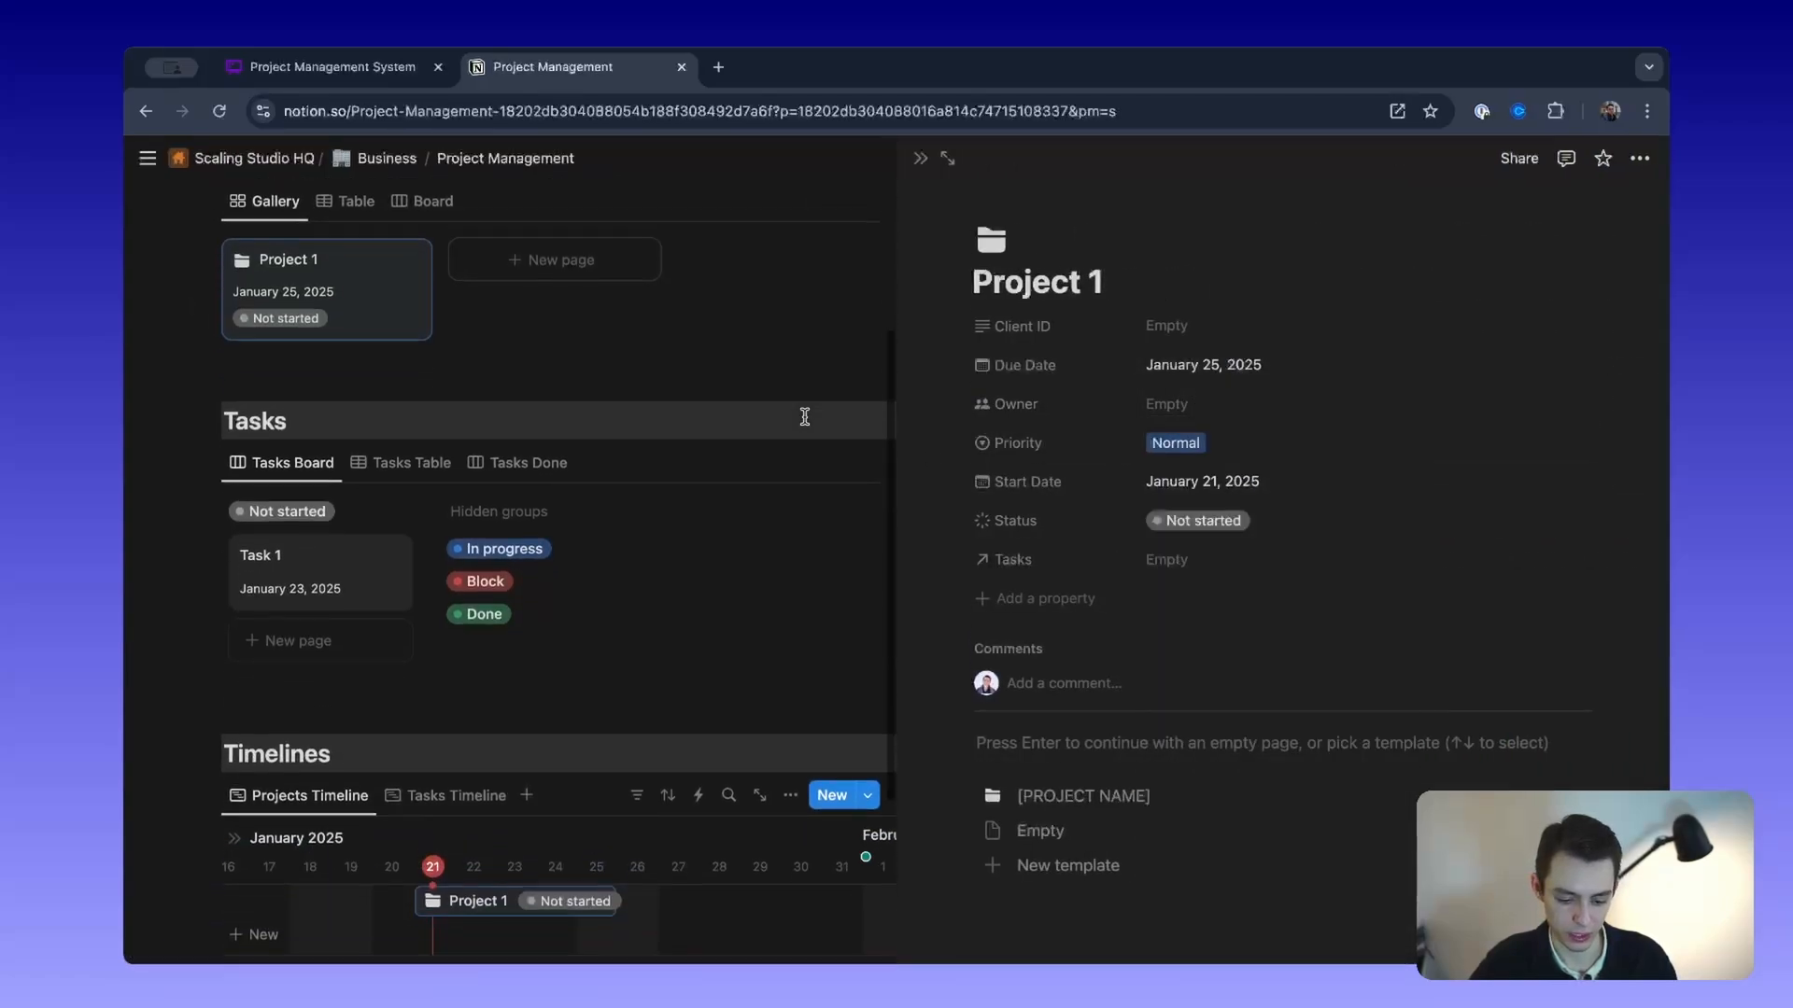
pyautogui.click(804, 416)
pyautogui.click(919, 158)
# Step: Examine how Project 1 and Task 1 are placed in the two timelines and check the Tasks Timeline view options
pyautogui.scroll(-3, 911, 579)
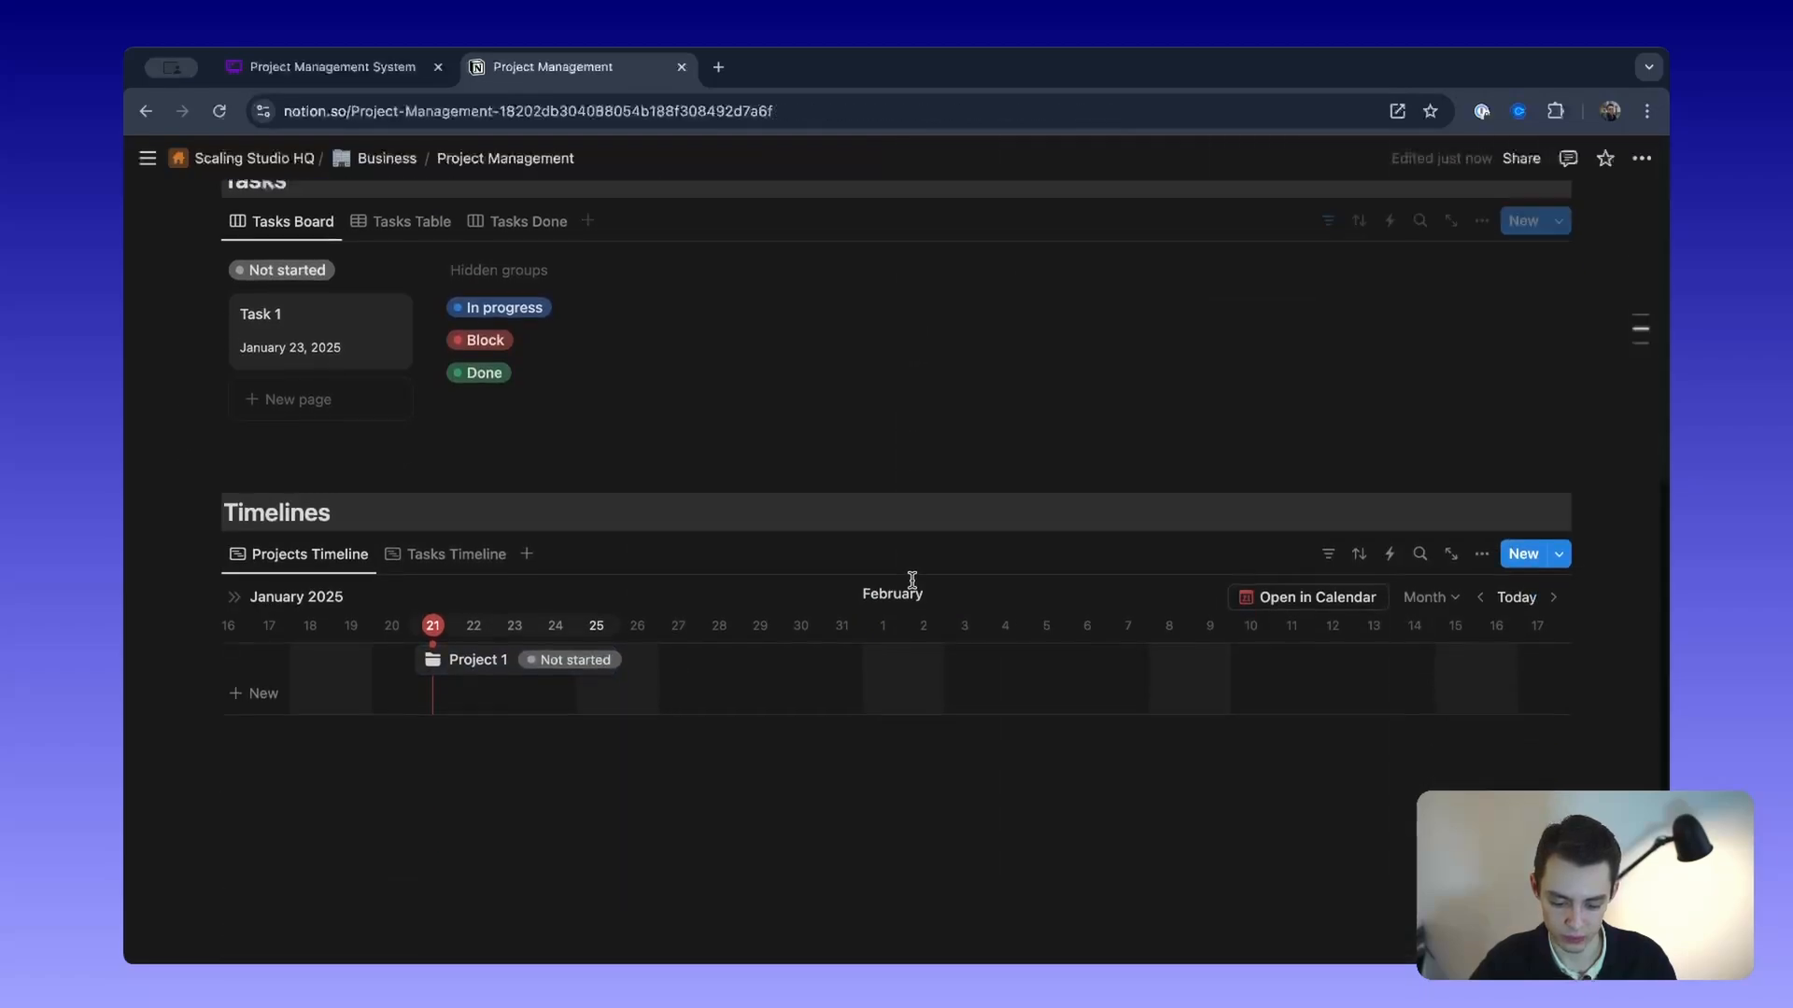
pyautogui.click(462, 556)
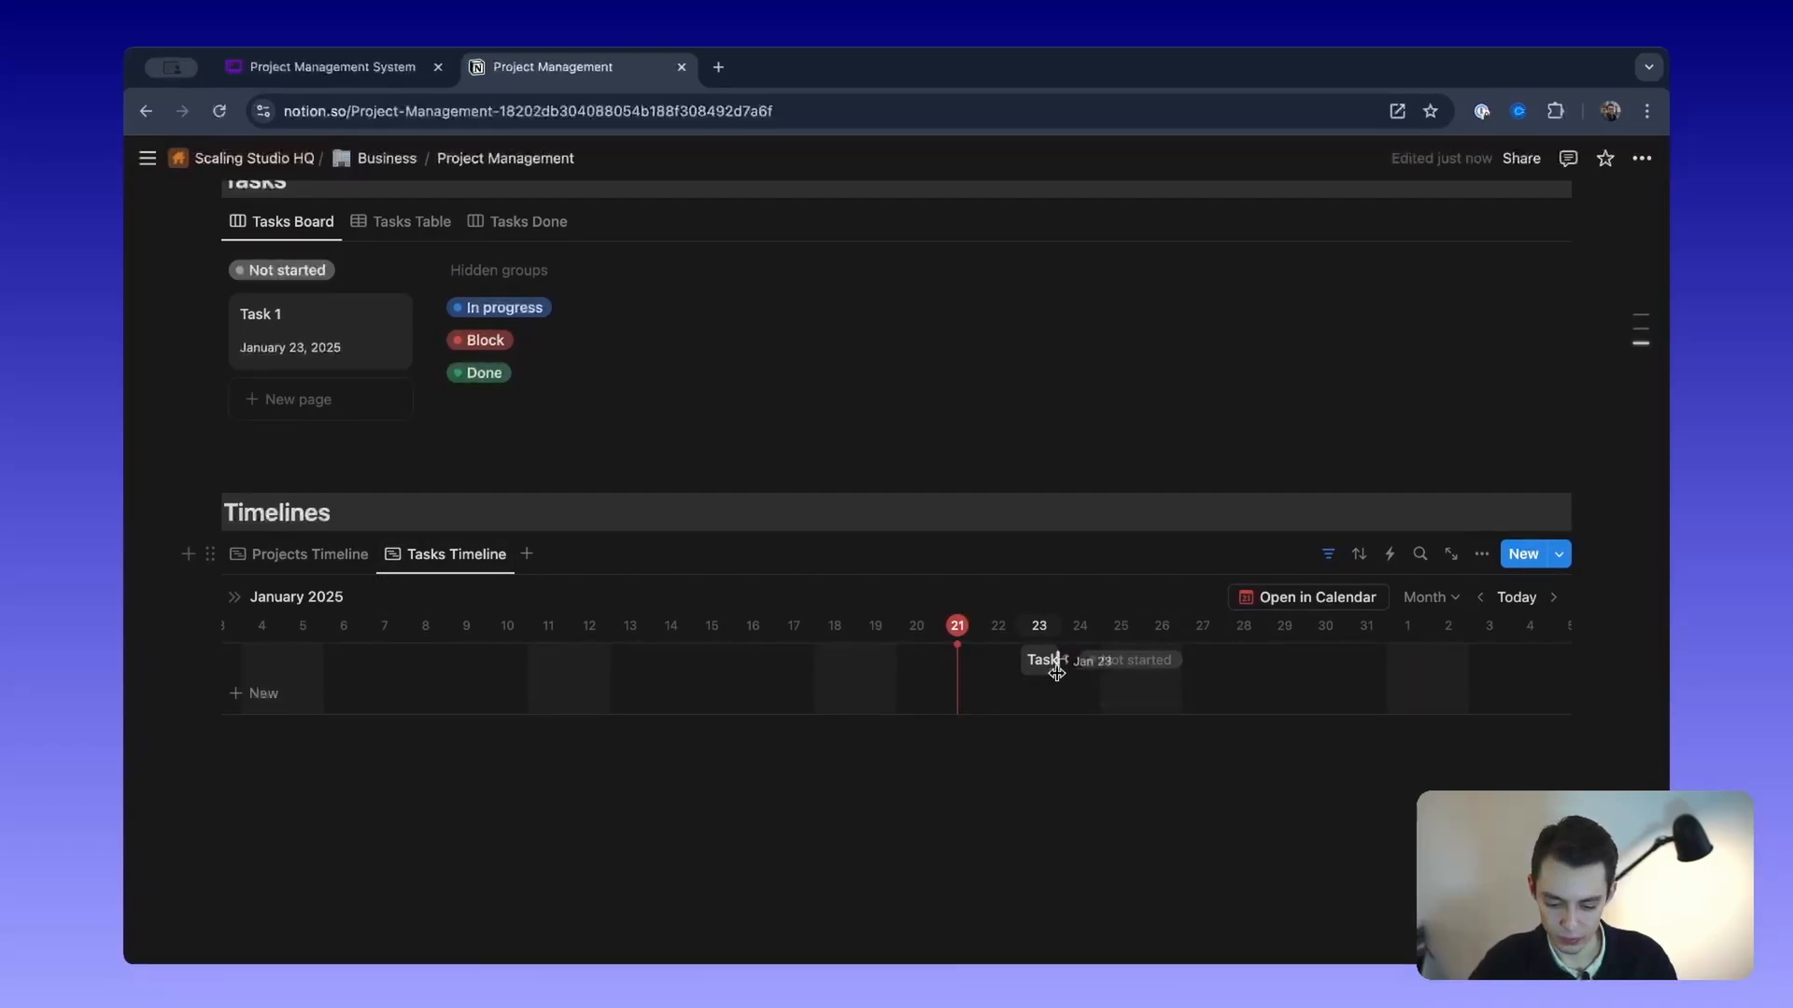
pyautogui.hscroll(-5, 1056, 670)
pyautogui.click(1481, 554)
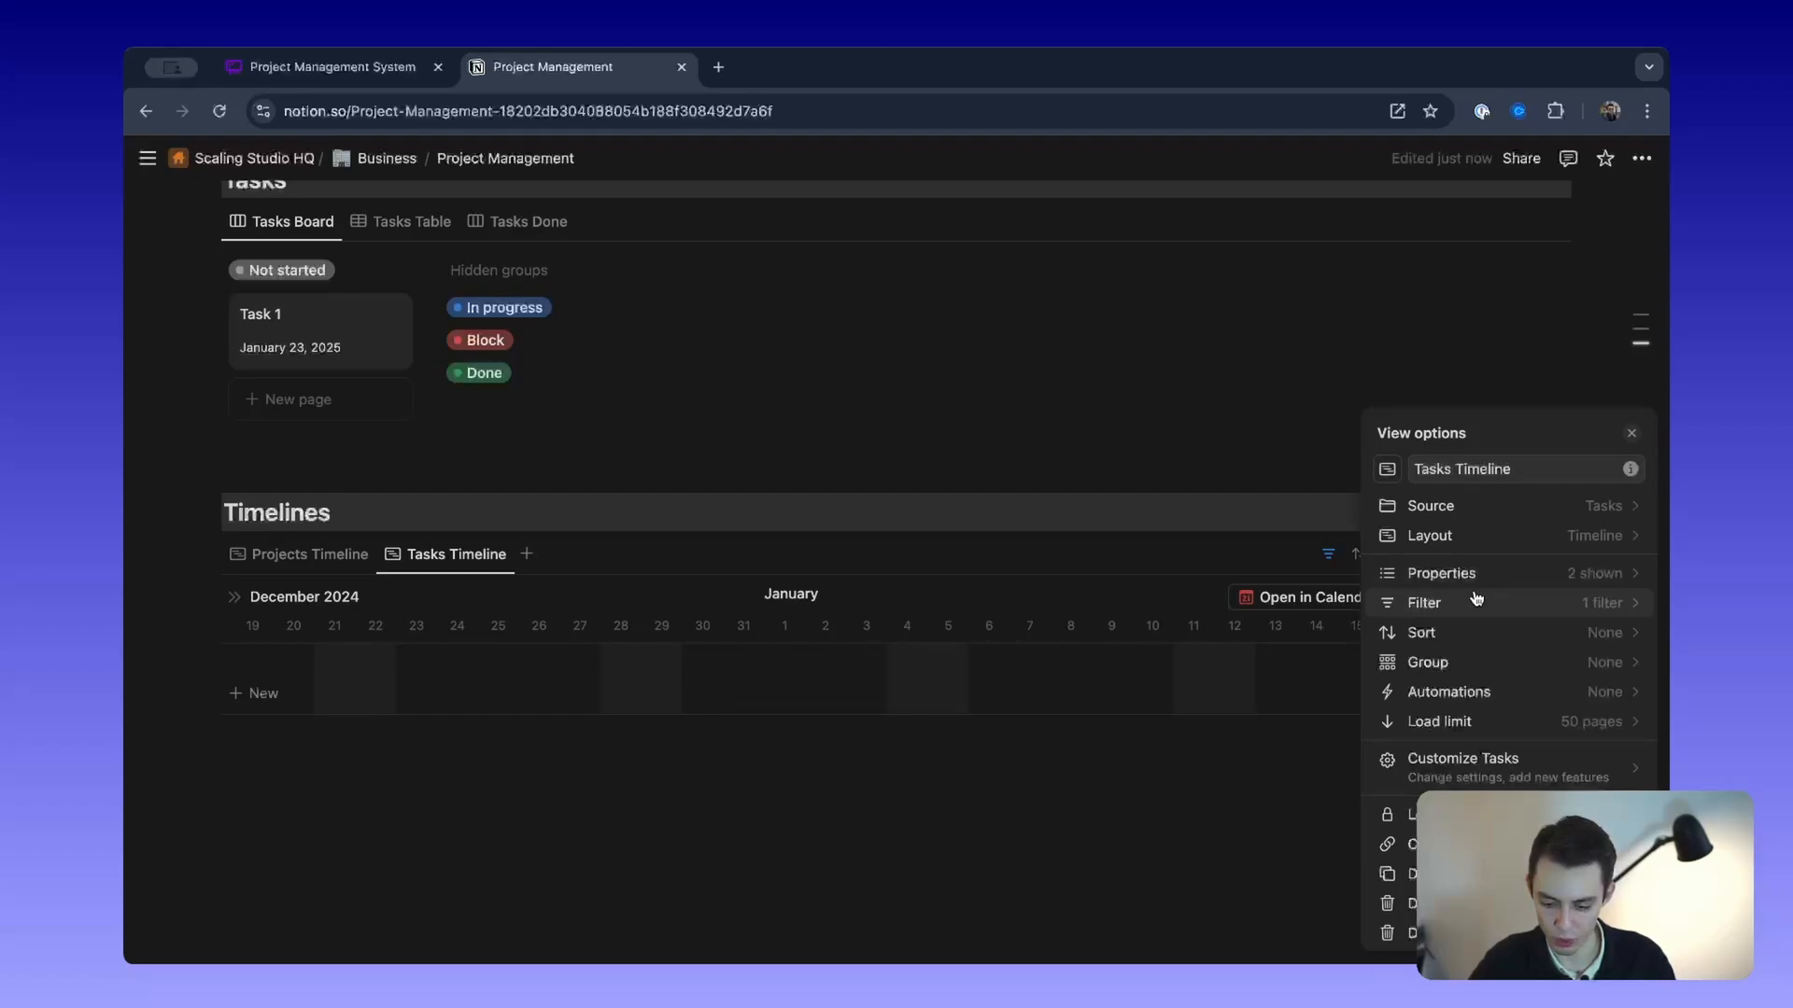
pyautogui.click(1098, 427)
pyautogui.hscroll(5, 1102, 654)
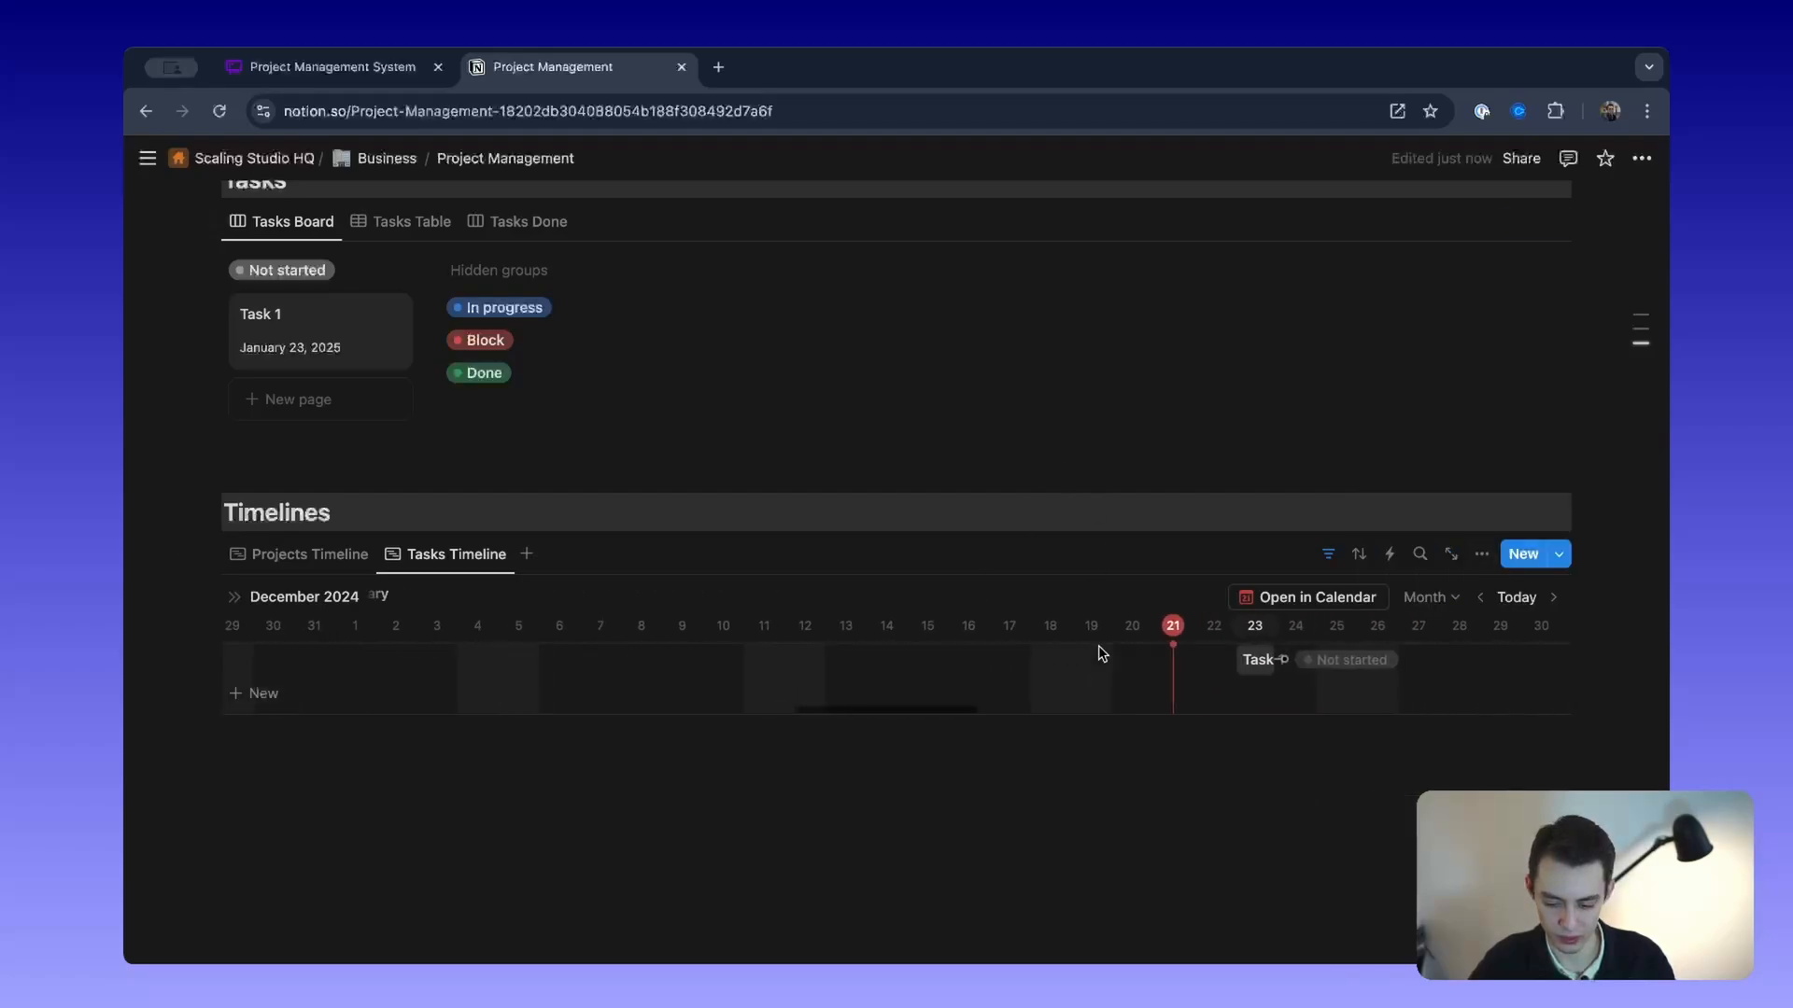
# Step: Look along the dates around Task 1 in the Tasks Timeline and return to the Projects Timeline view
pyautogui.hscroll(3, 876, 649)
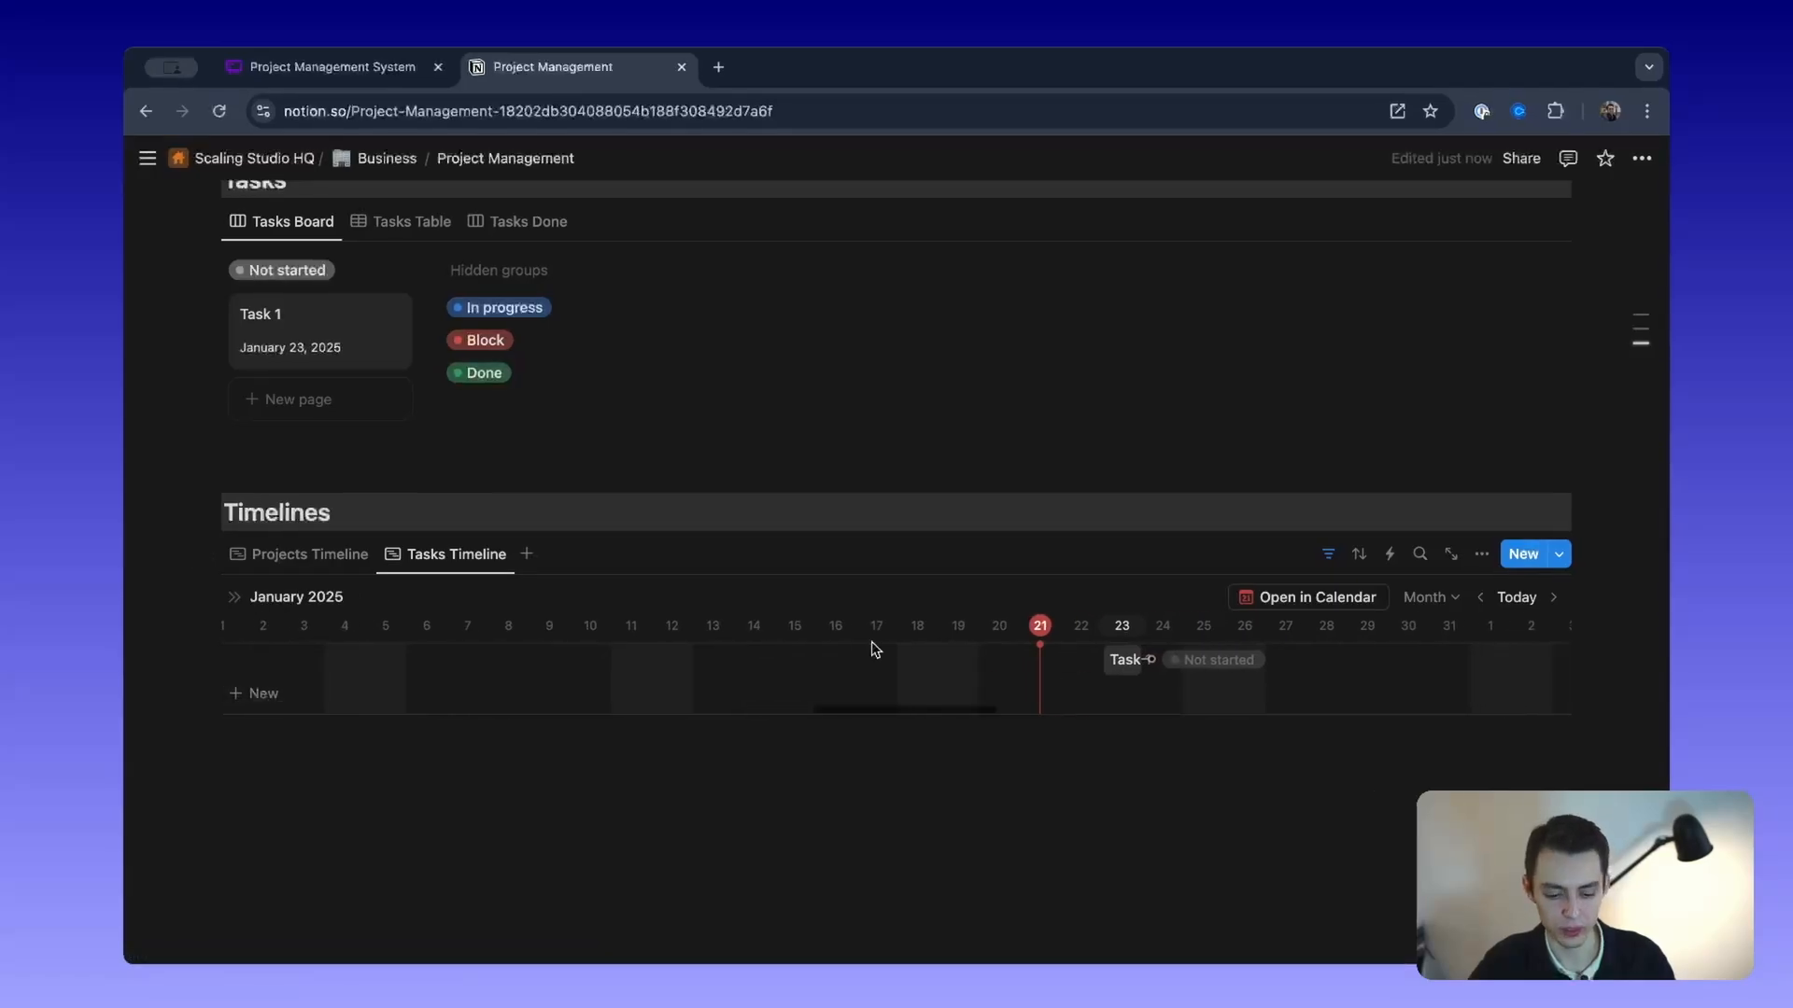
pyautogui.hscroll(-3, 876, 649)
pyautogui.click(289, 554)
# Step: Review the Projects, Tasks and Timelines sections of the page, checking the Tasks Table and Tasks Board views
pyautogui.scroll(5, 638, 747)
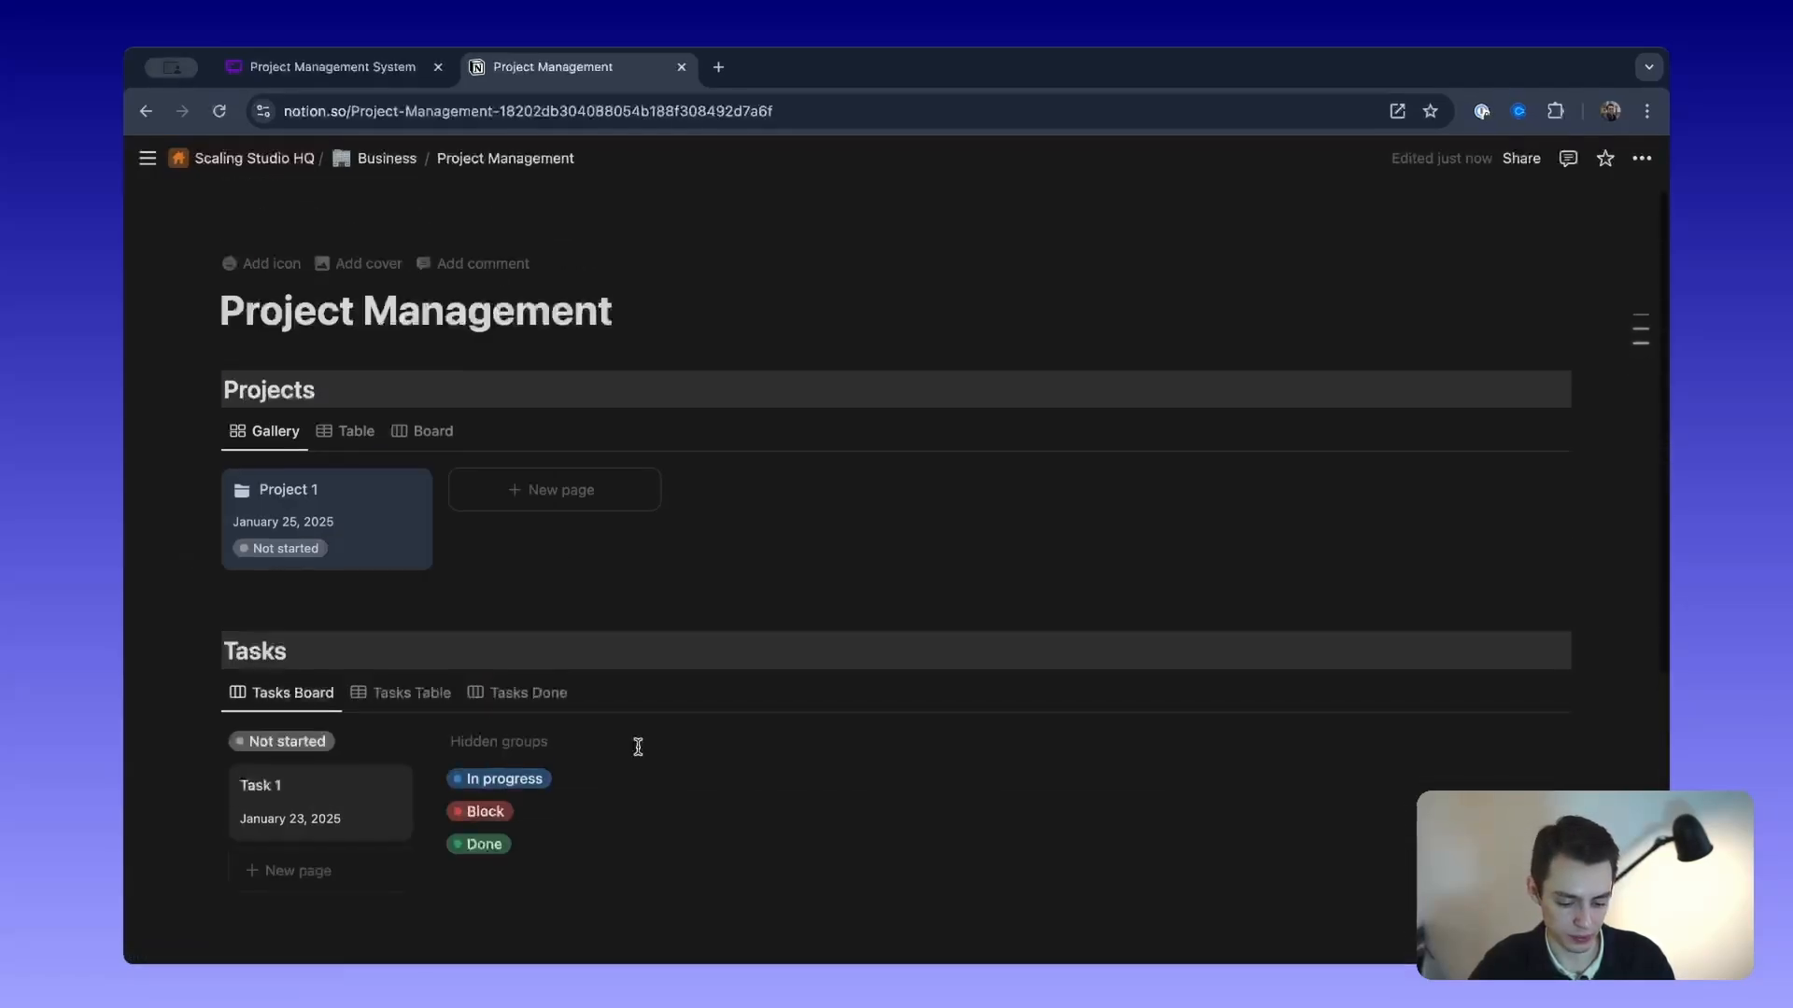
pyautogui.scroll(-1, 584, 564)
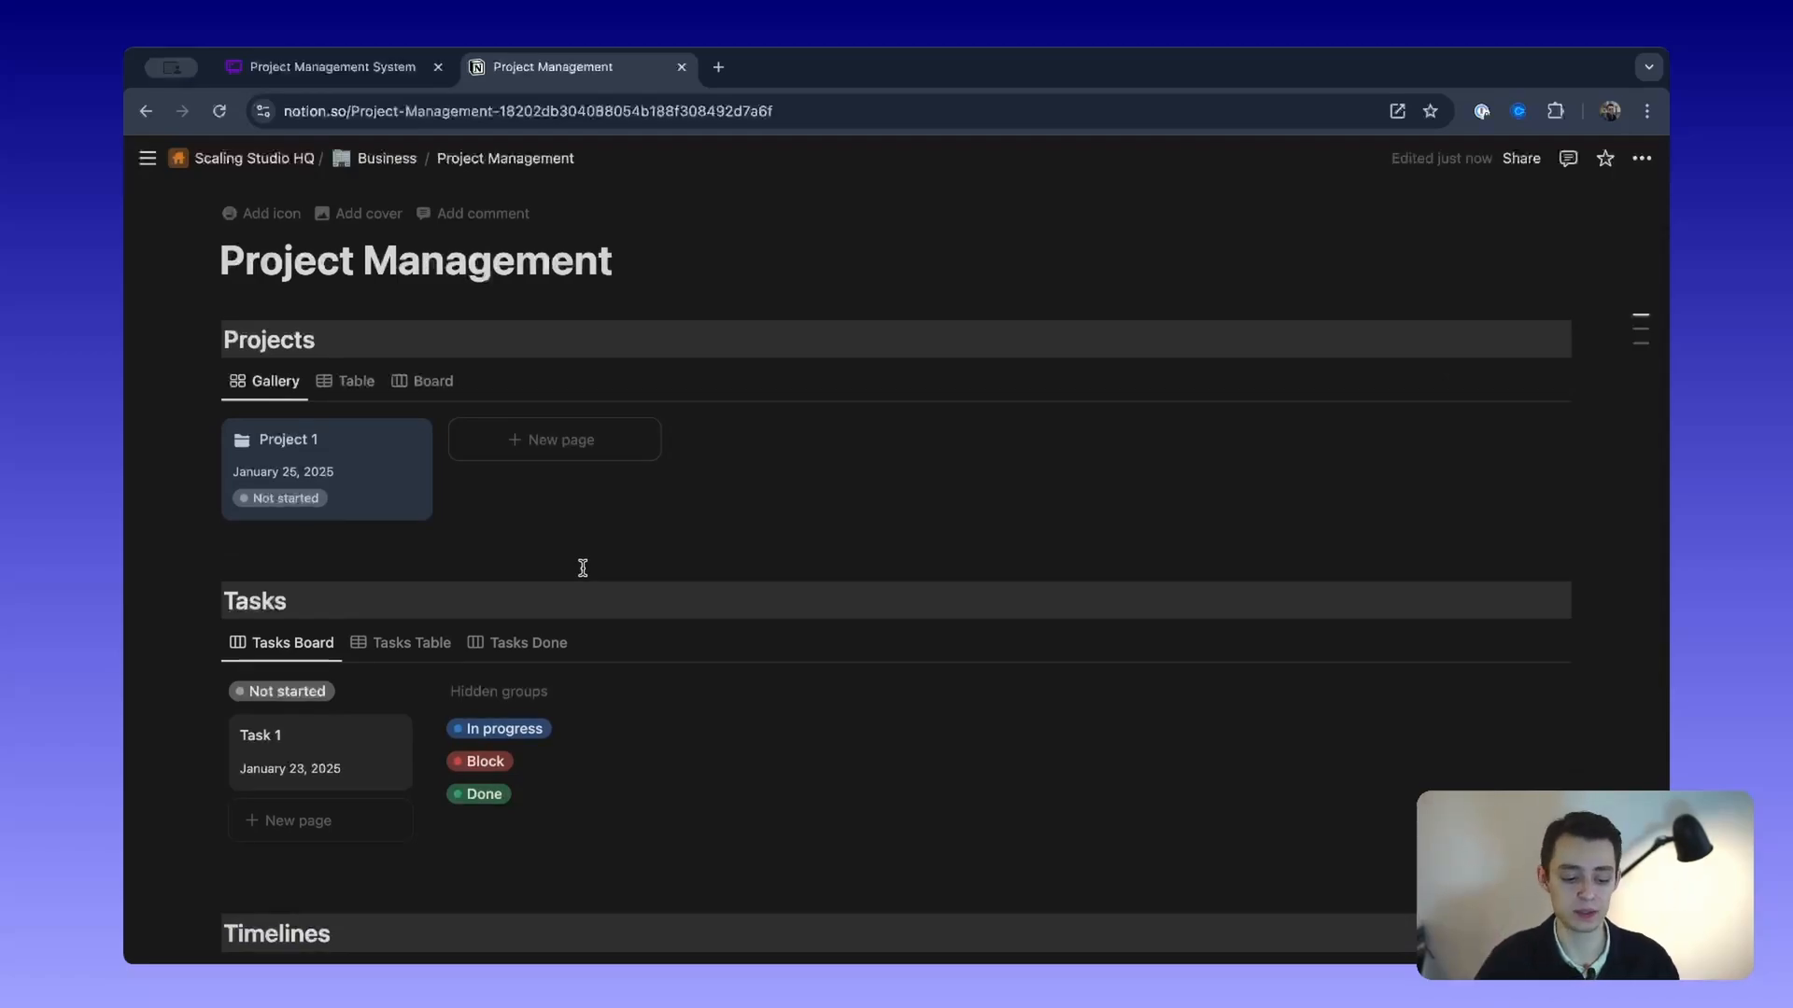
pyautogui.click(379, 644)
pyautogui.click(263, 644)
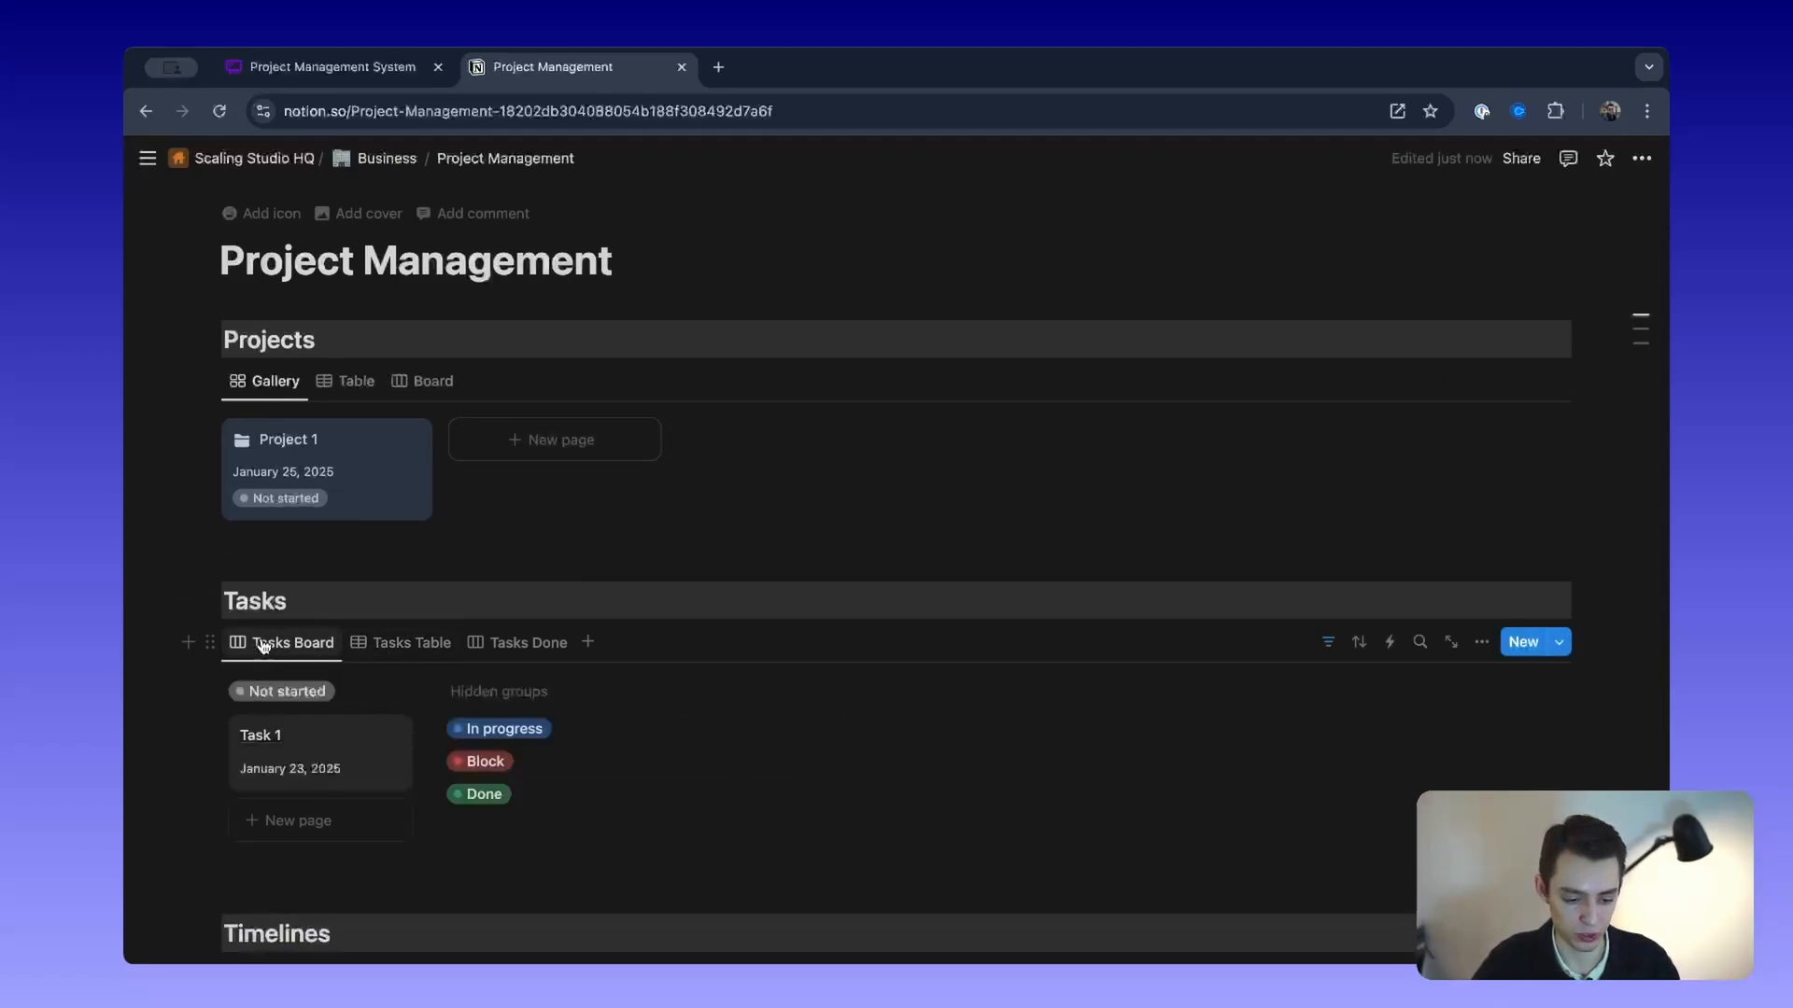
pyautogui.scroll(-1, 492, 296)
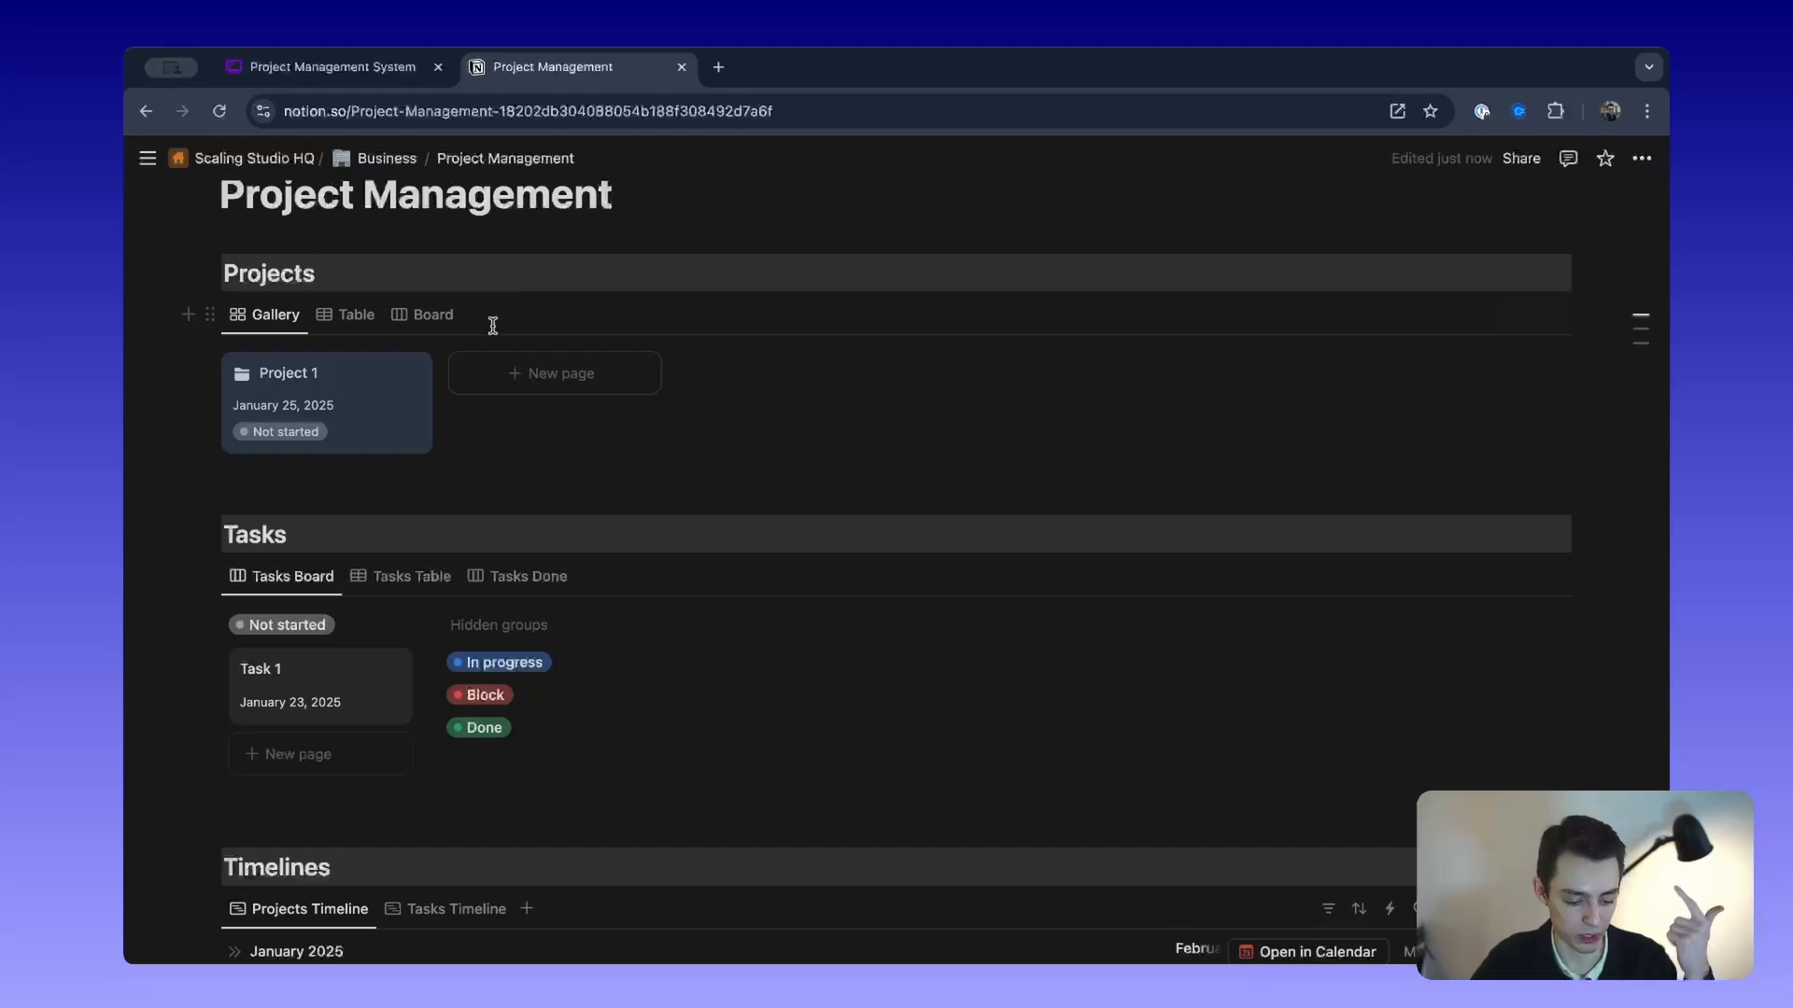
pyautogui.scroll(-5, 680, 623)
pyautogui.scroll(4, 680, 624)
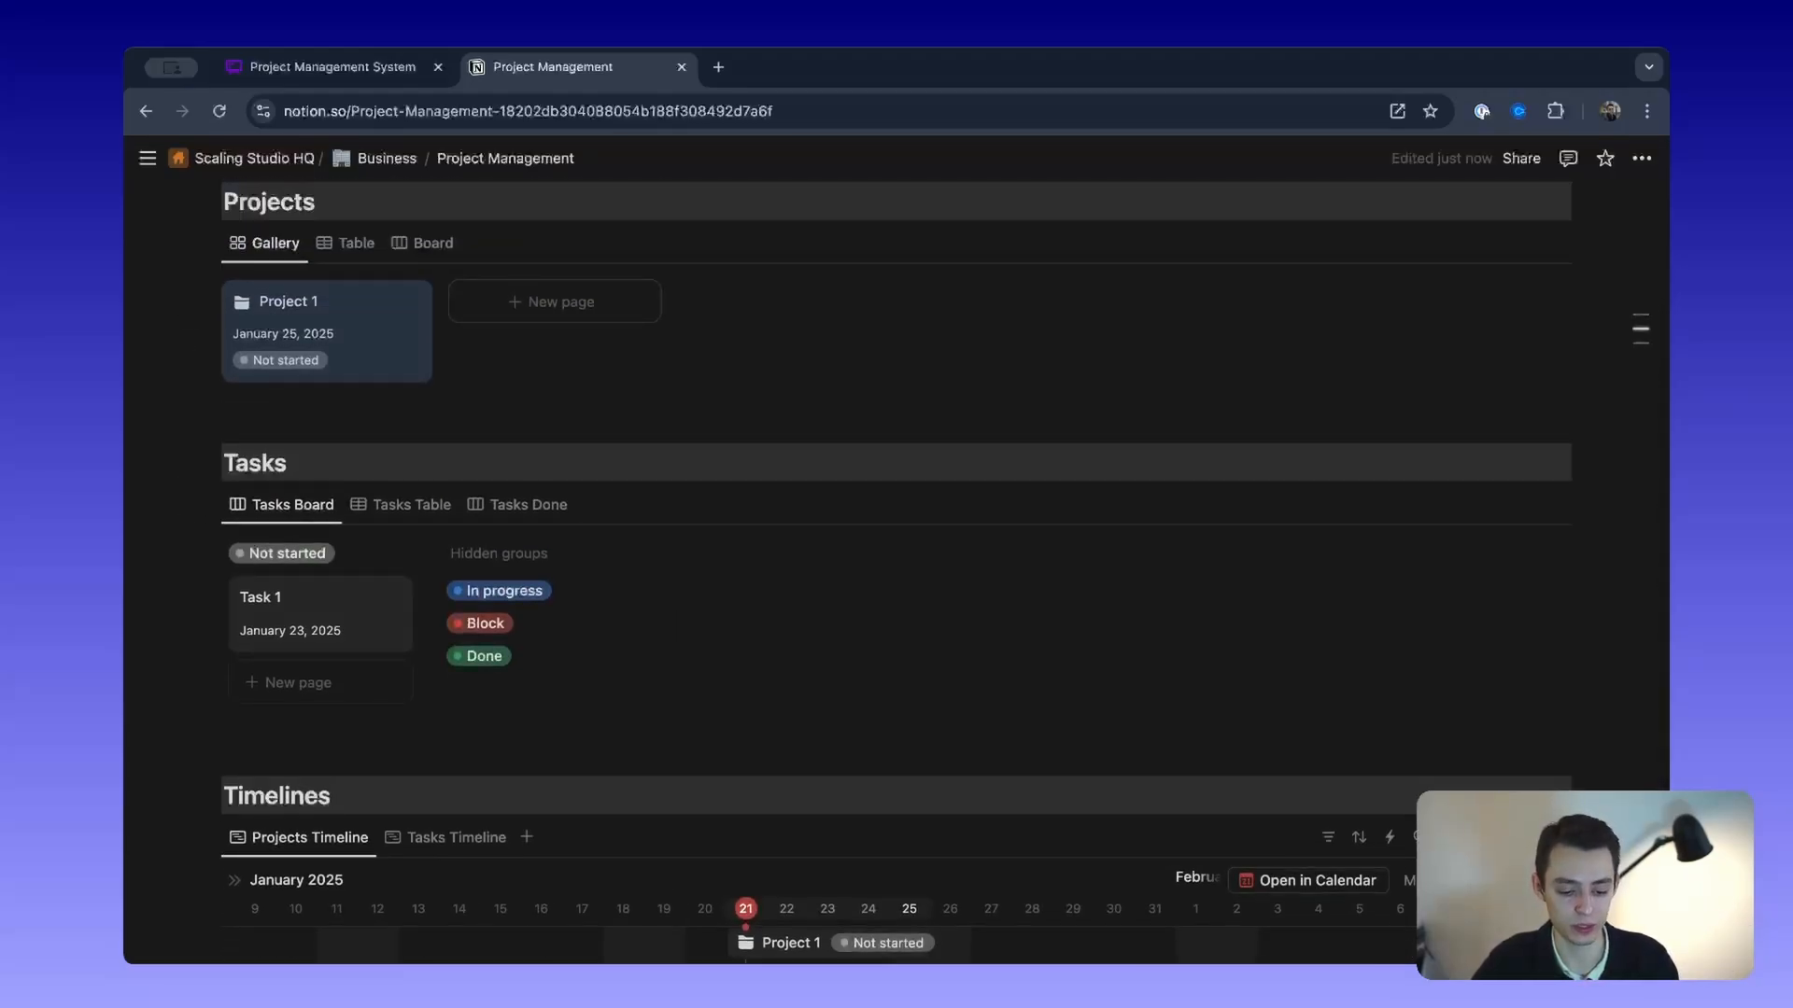
pyautogui.scroll(-3, 452, 613)
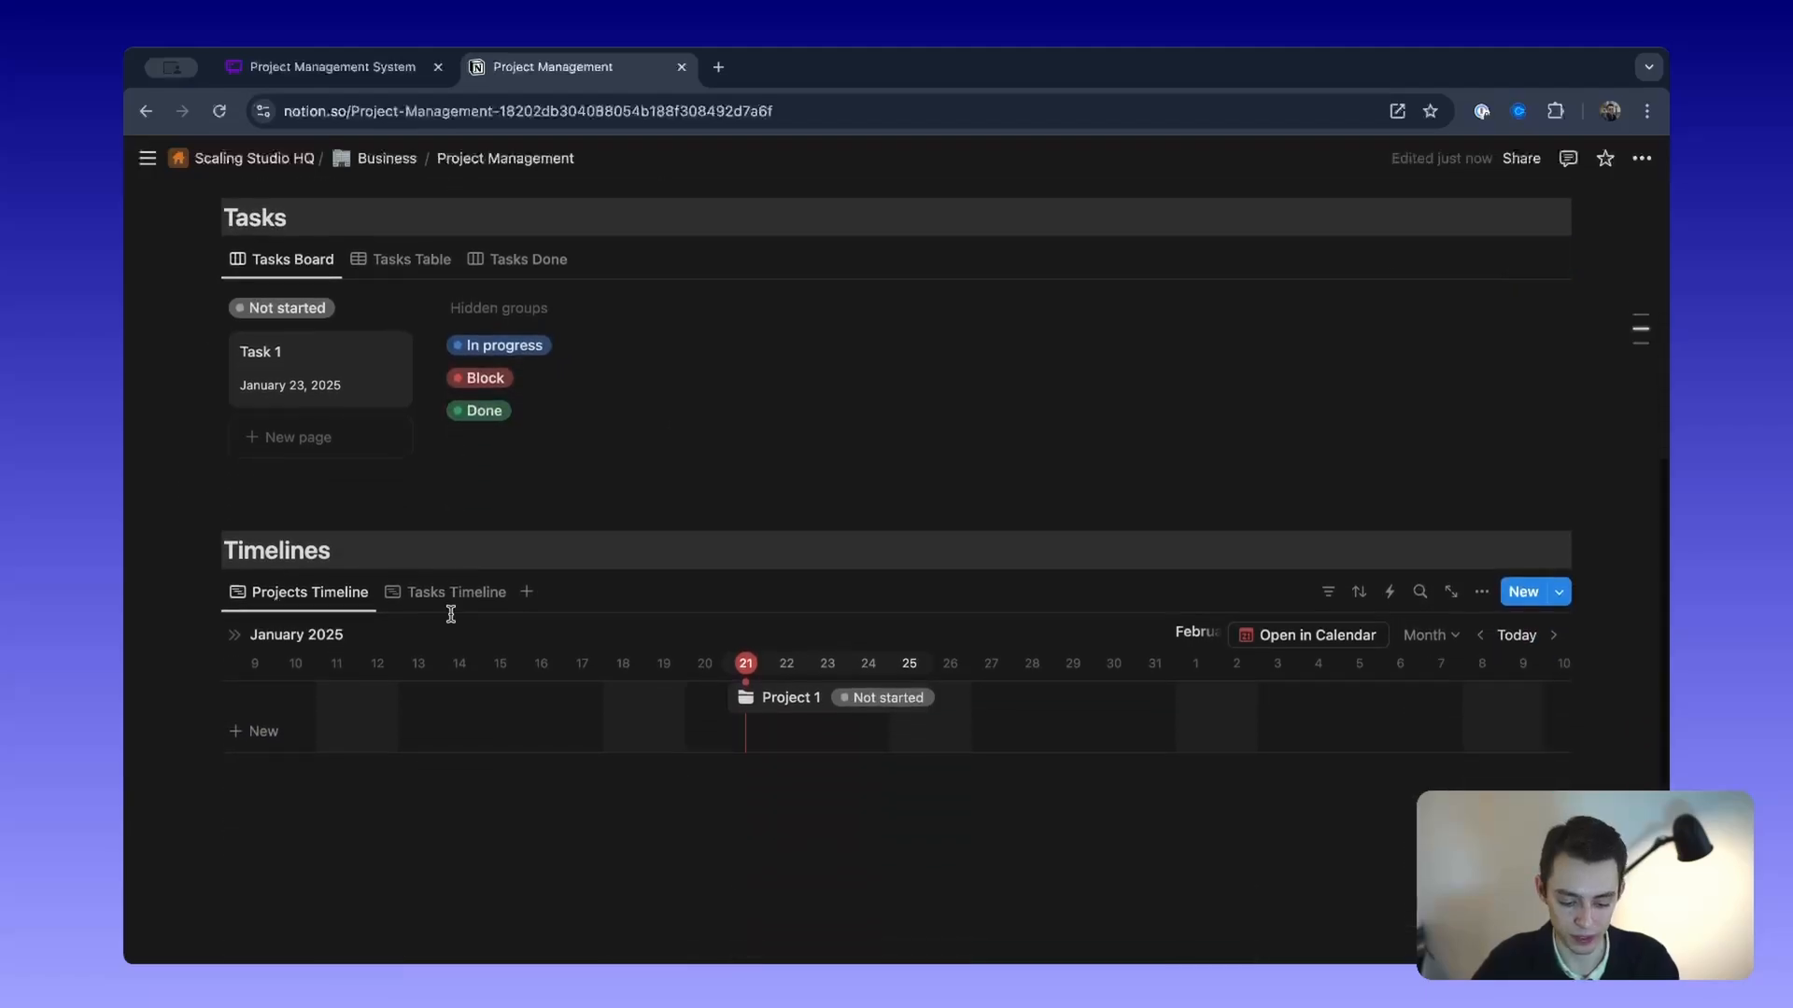
pyautogui.scroll(3, 843, 724)
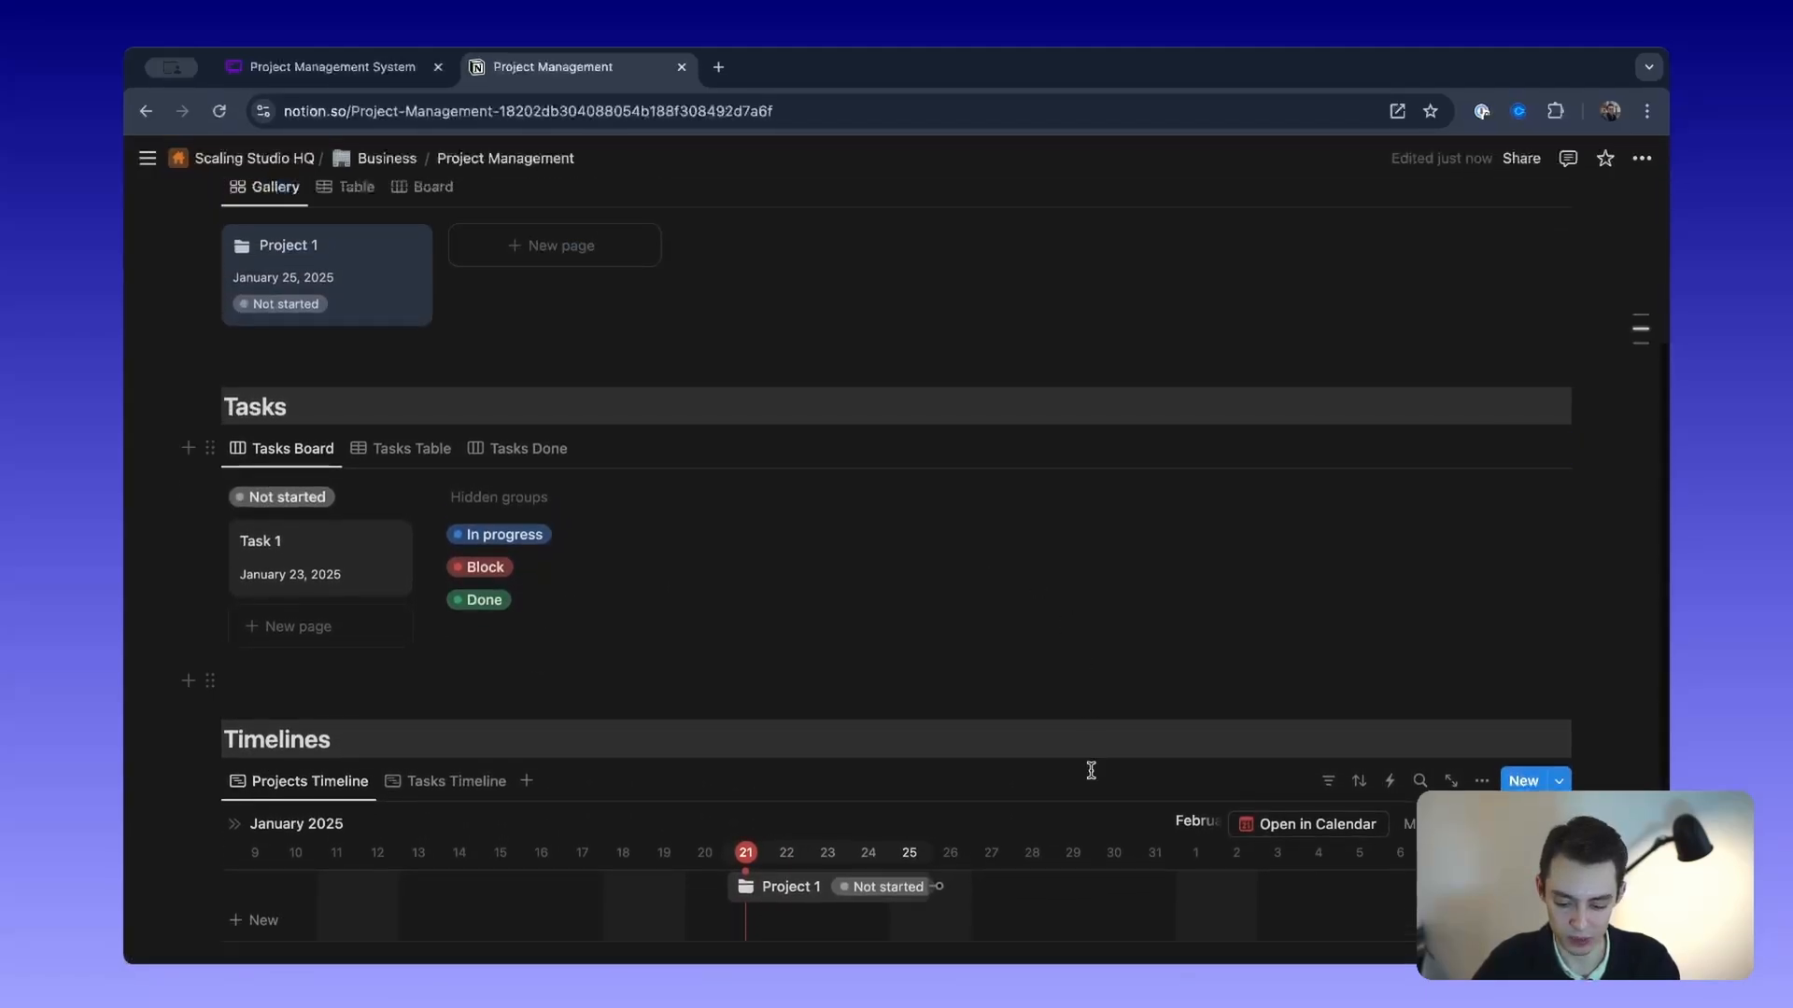
pyautogui.scroll(3, 676, 548)
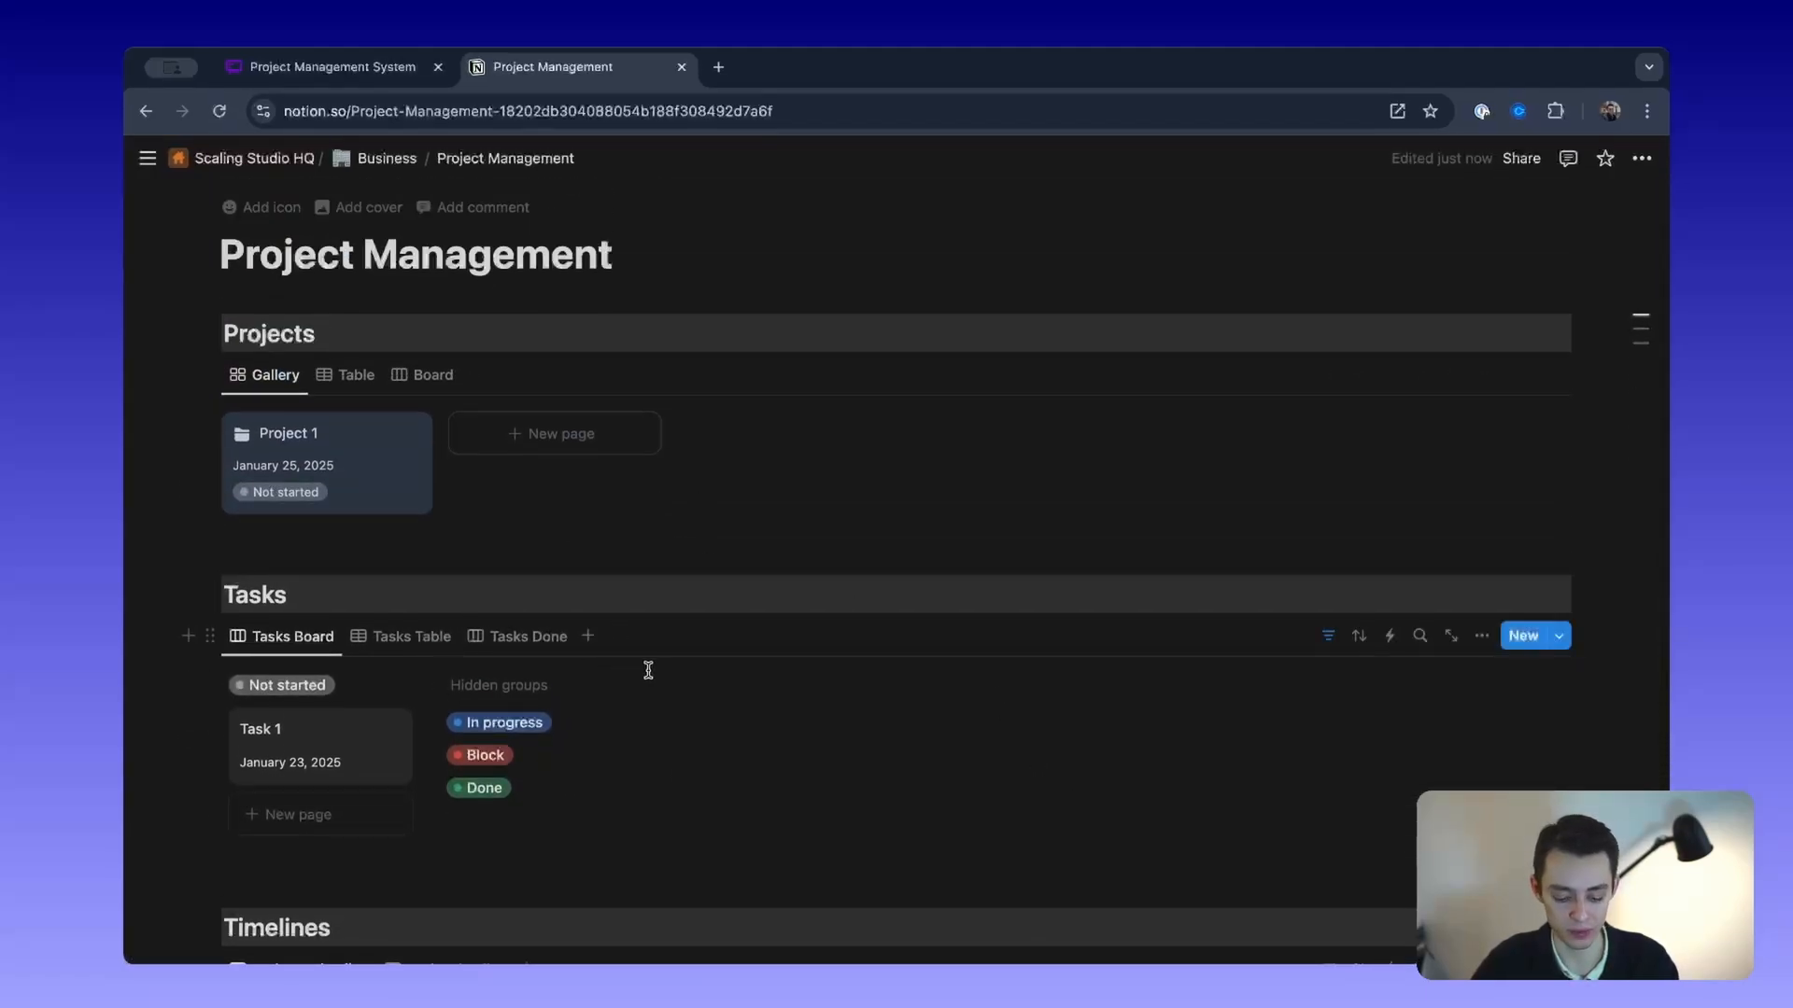